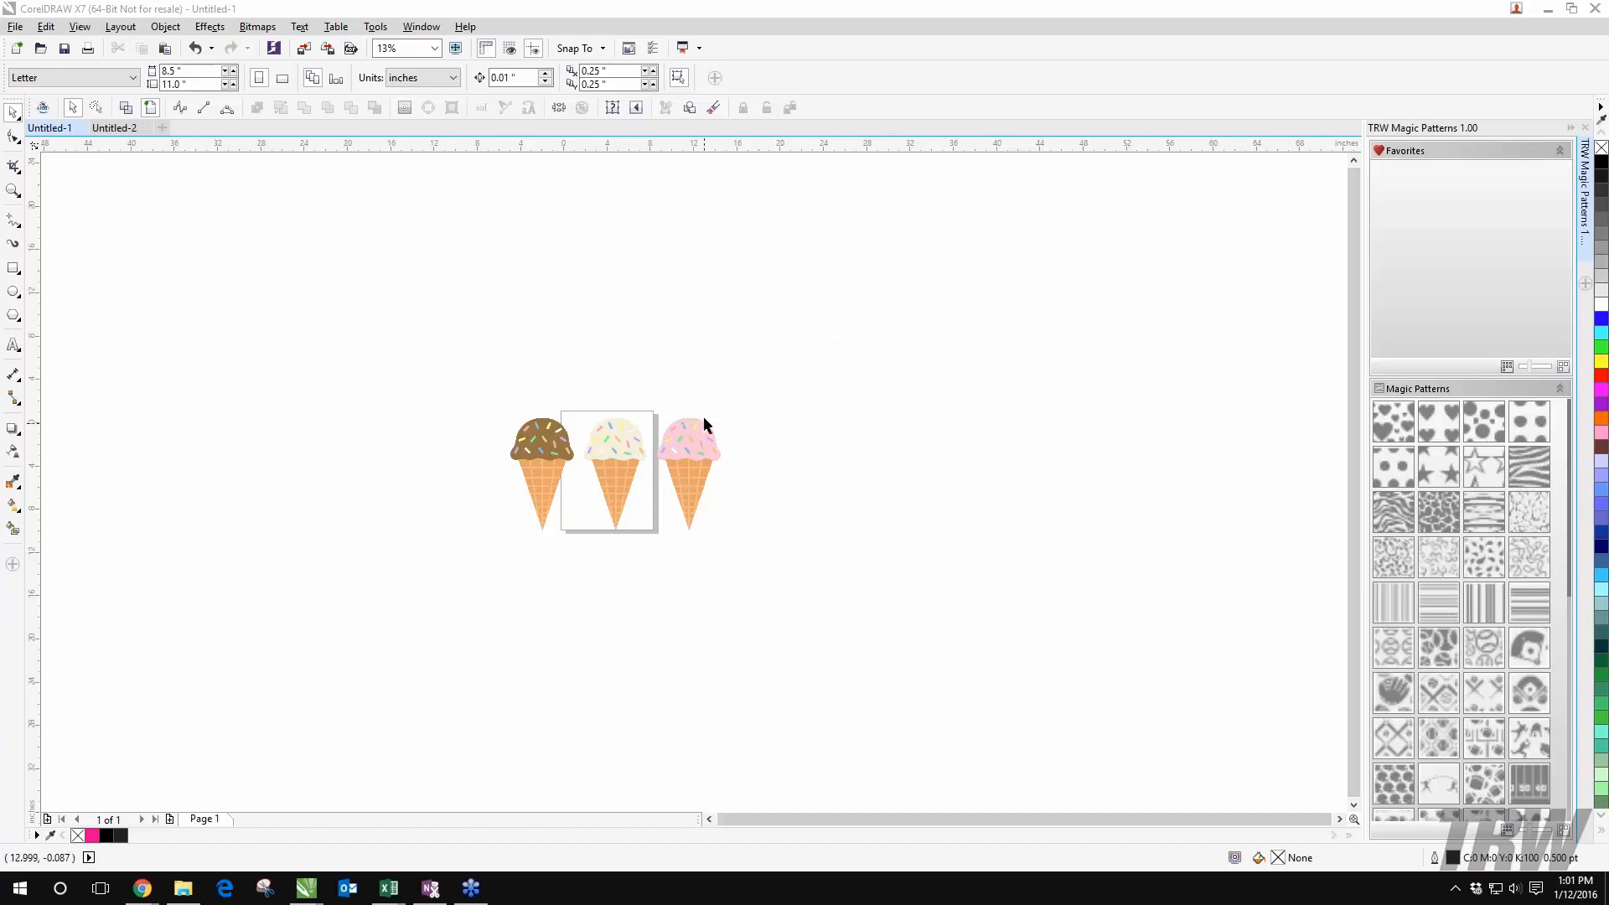
scroll(696, 457, up, 2)
drag(844, 415, 971, 367)
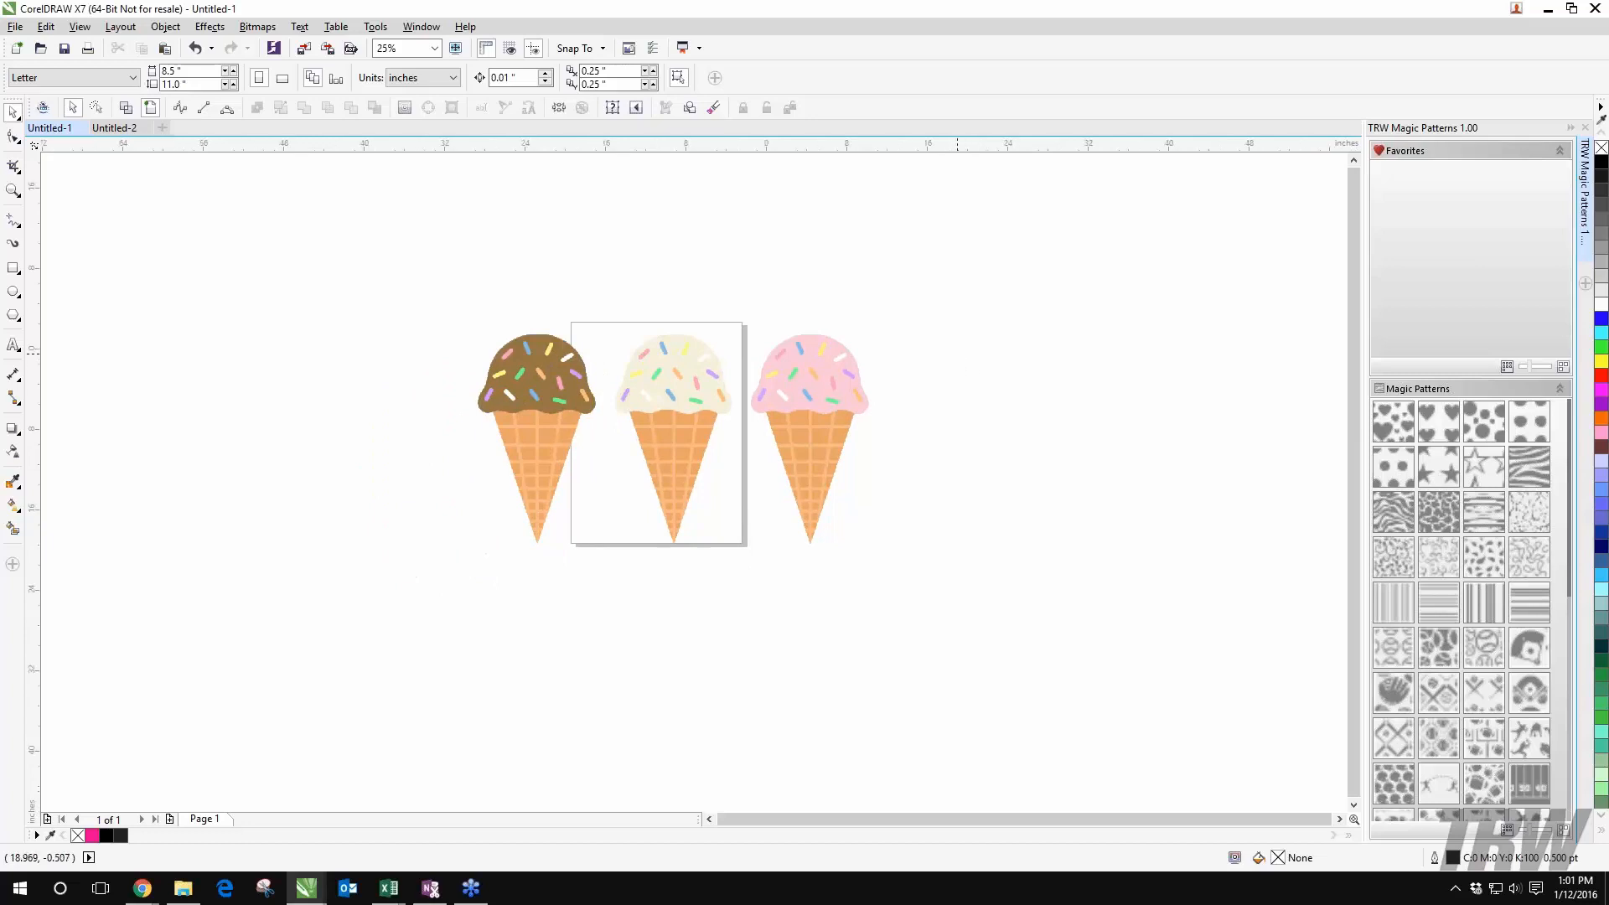
scroll(955, 352, down, 2)
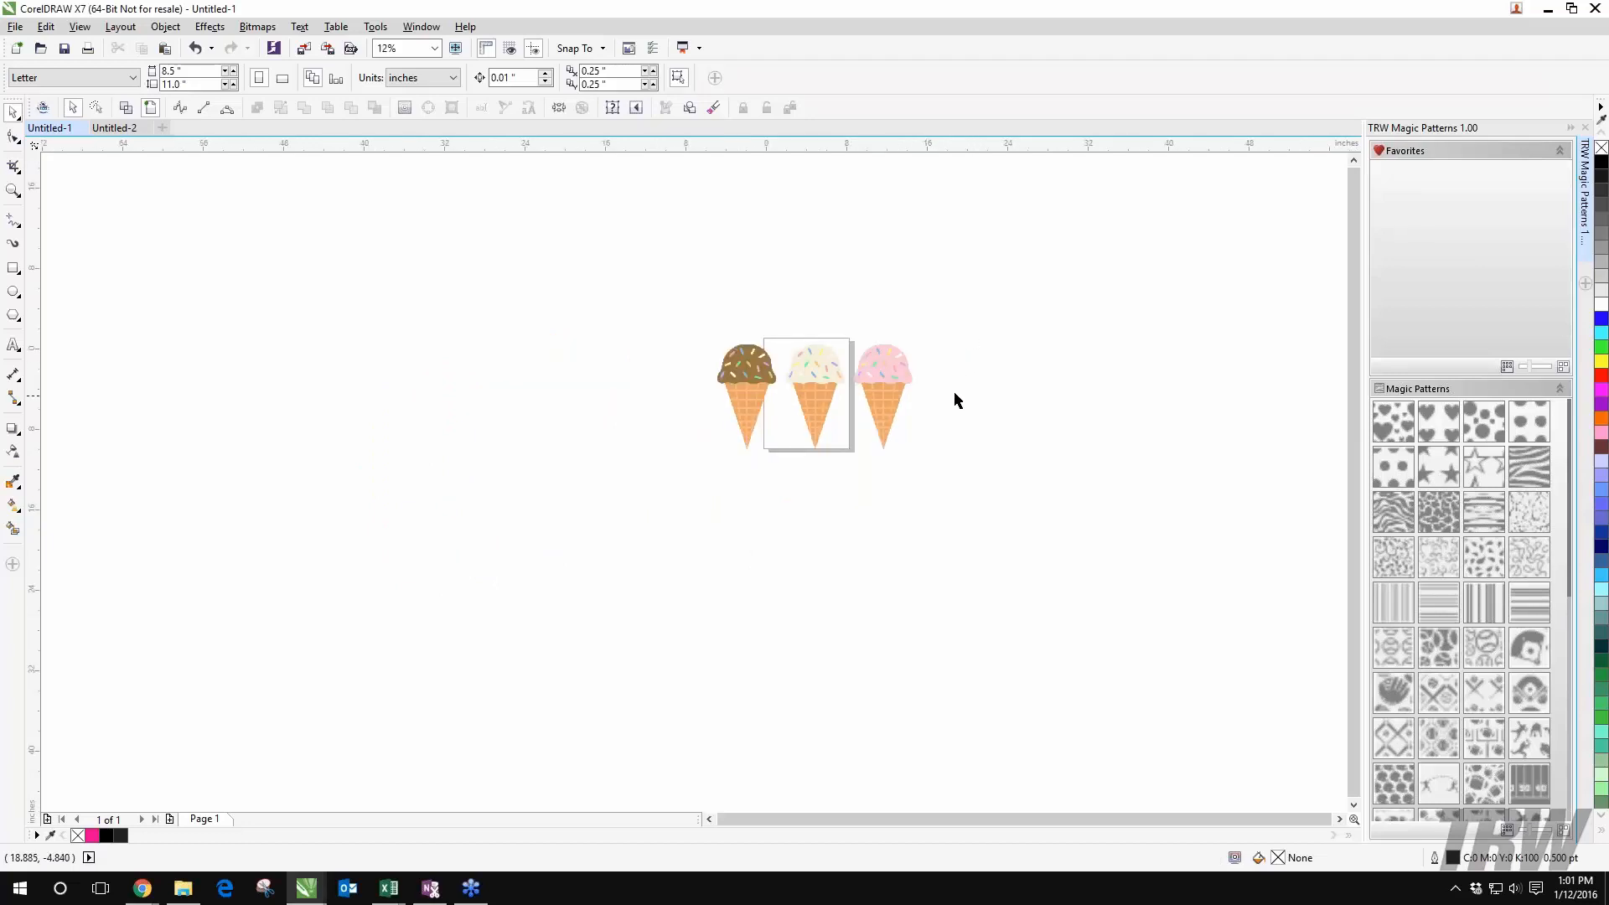
scroll(954, 391, up, 2)
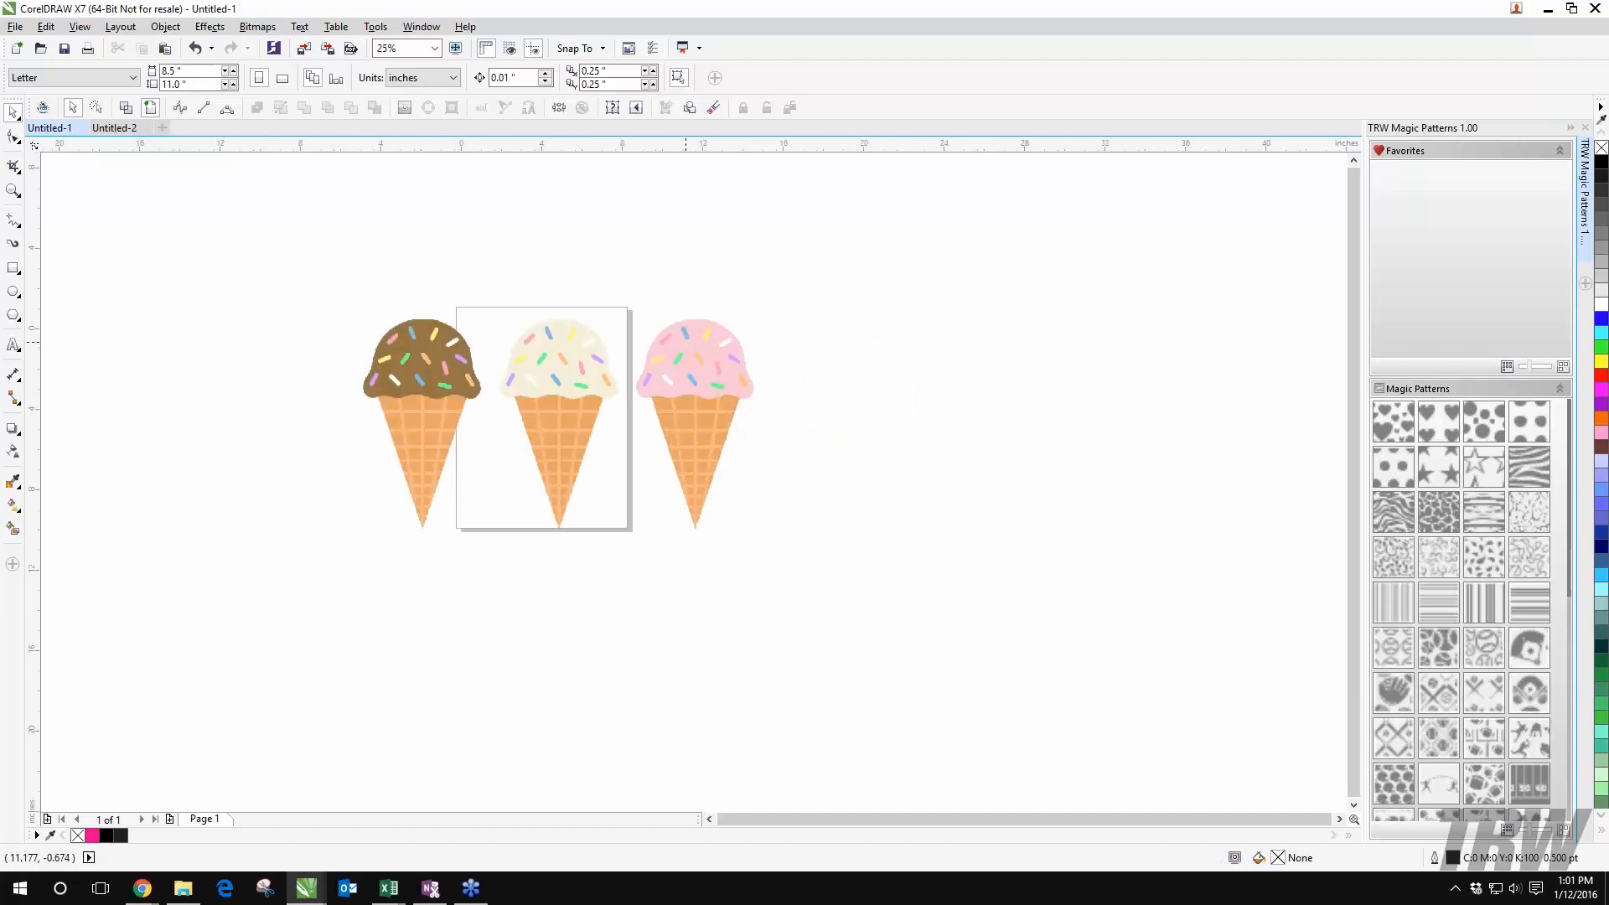
scroll(688, 344, down, 2)
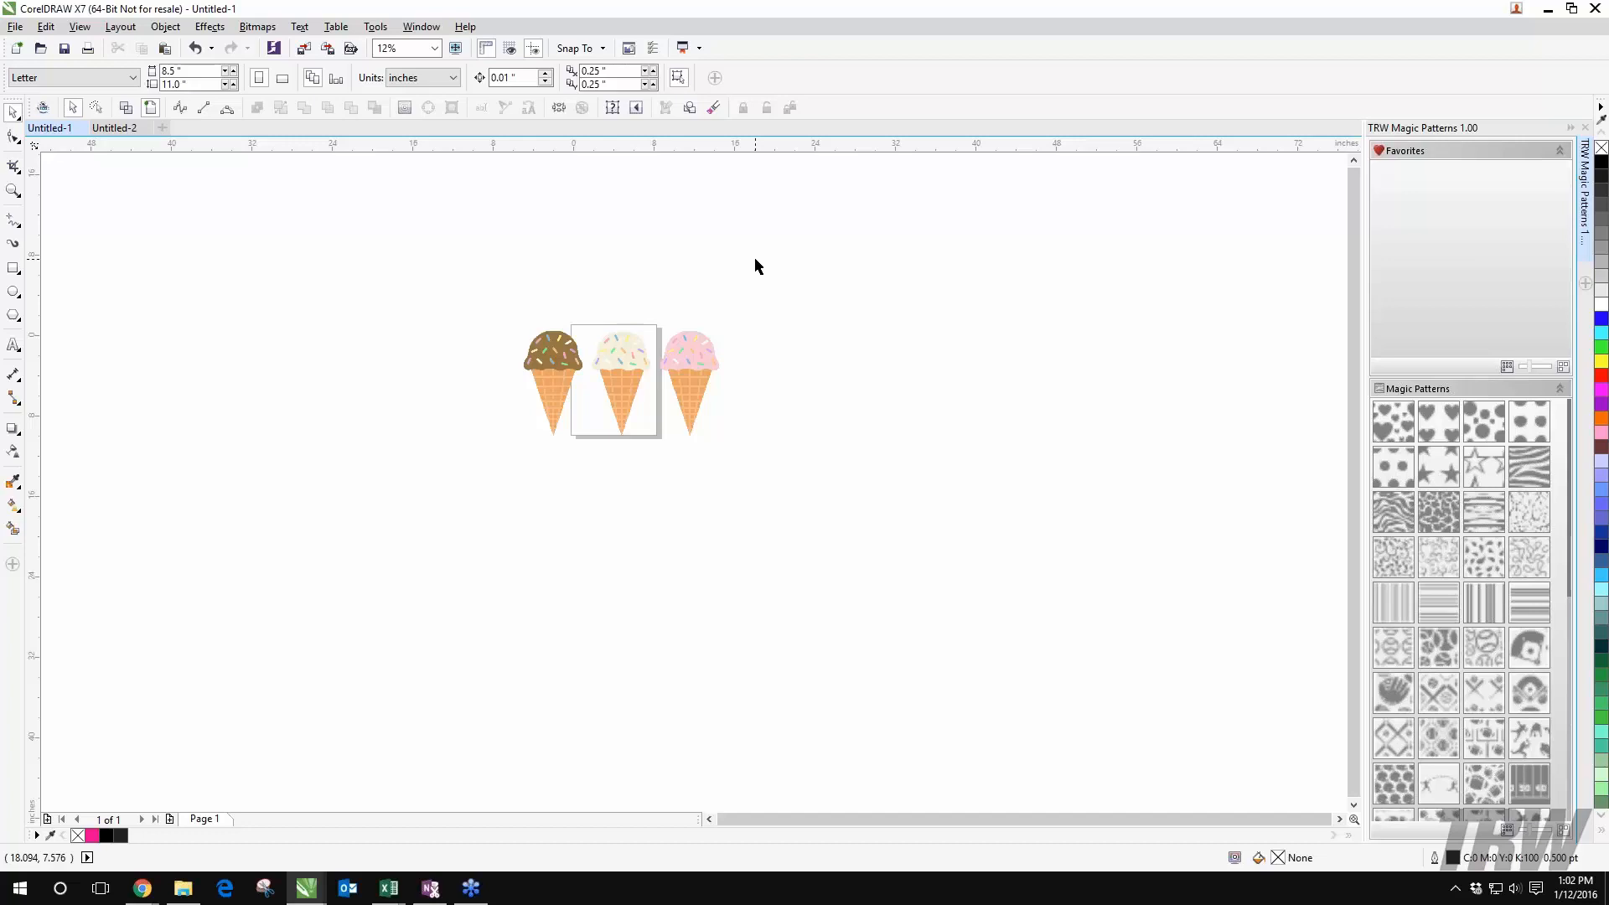
scroll(691, 328, up, 2)
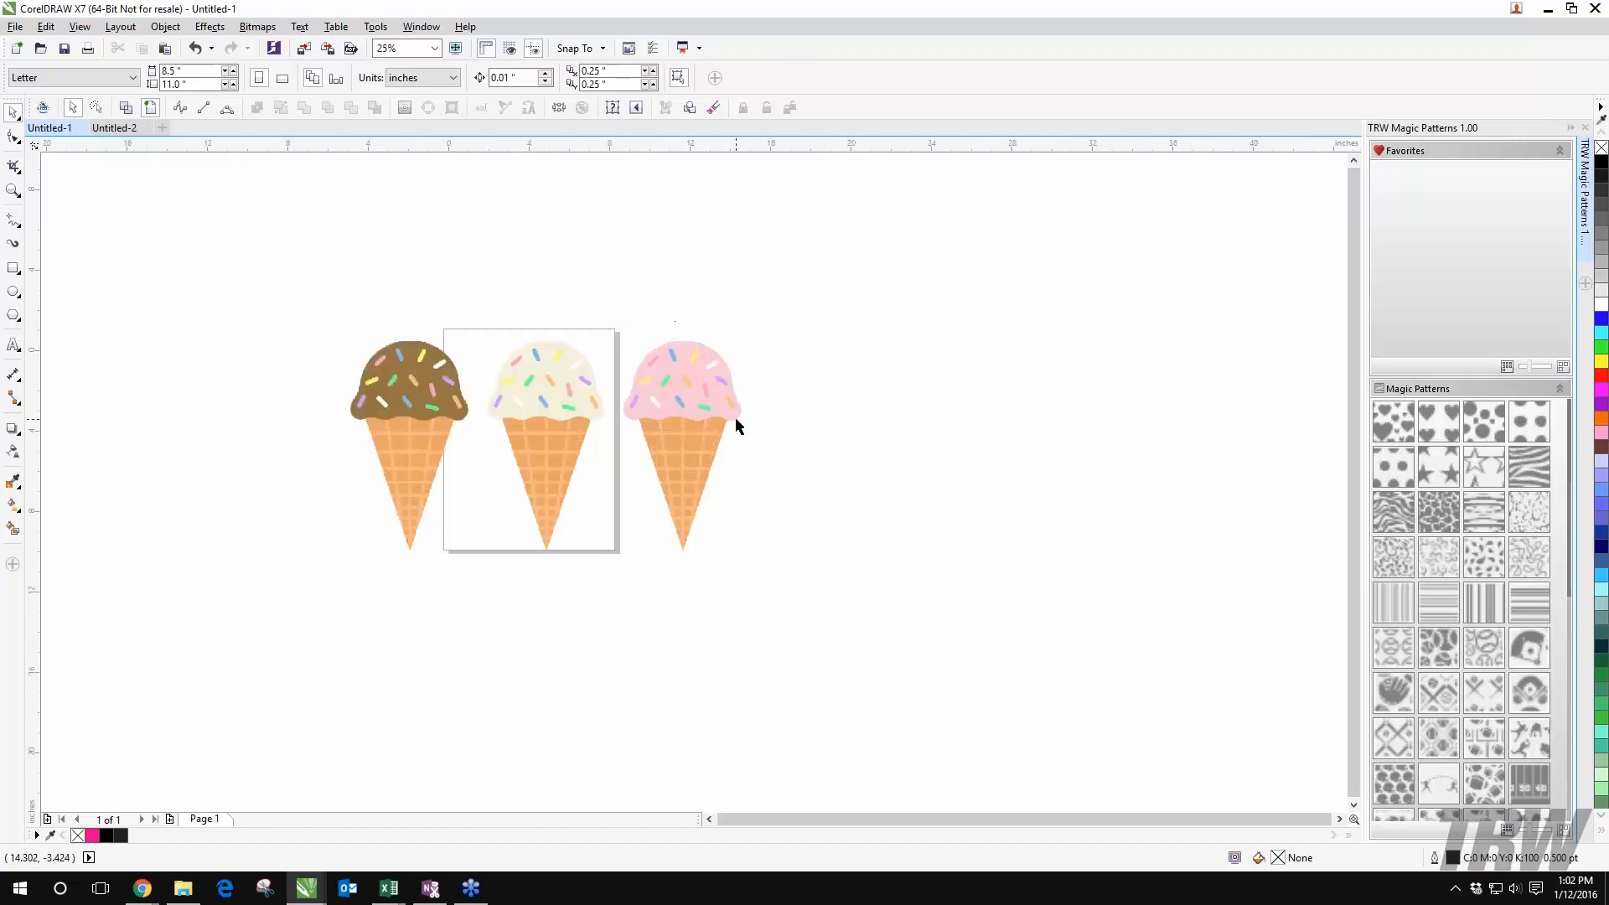
Step: Reposition the ice cream cone bitmap so its middle cone straddles the page's right edge and the cone tips extend below the page
click(407, 400)
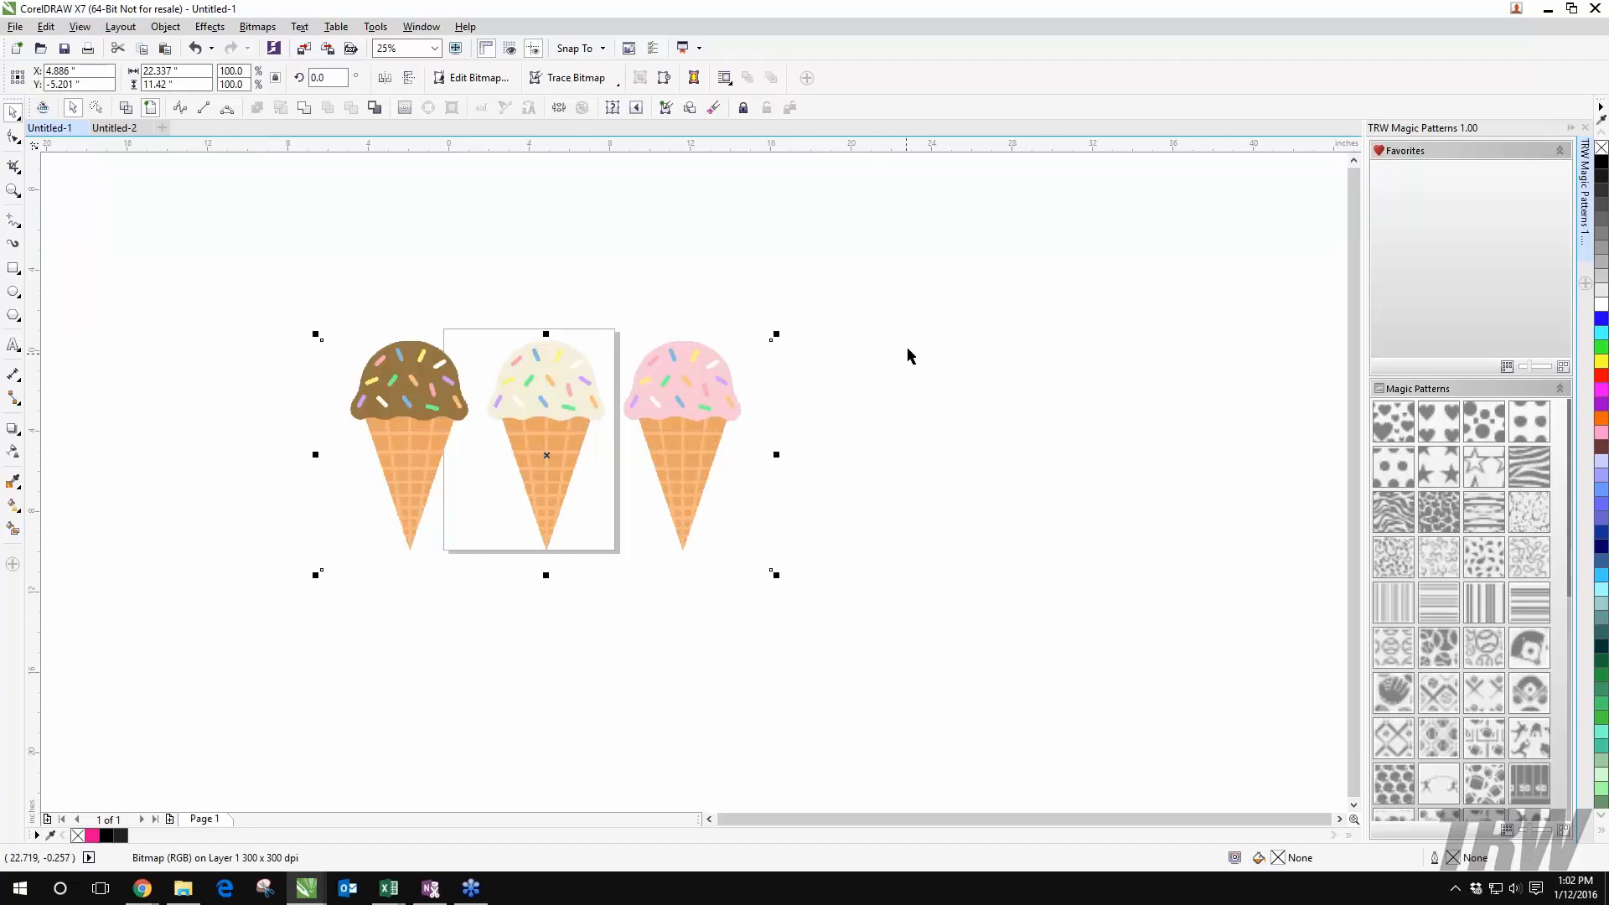
drag(504, 405, 628, 405)
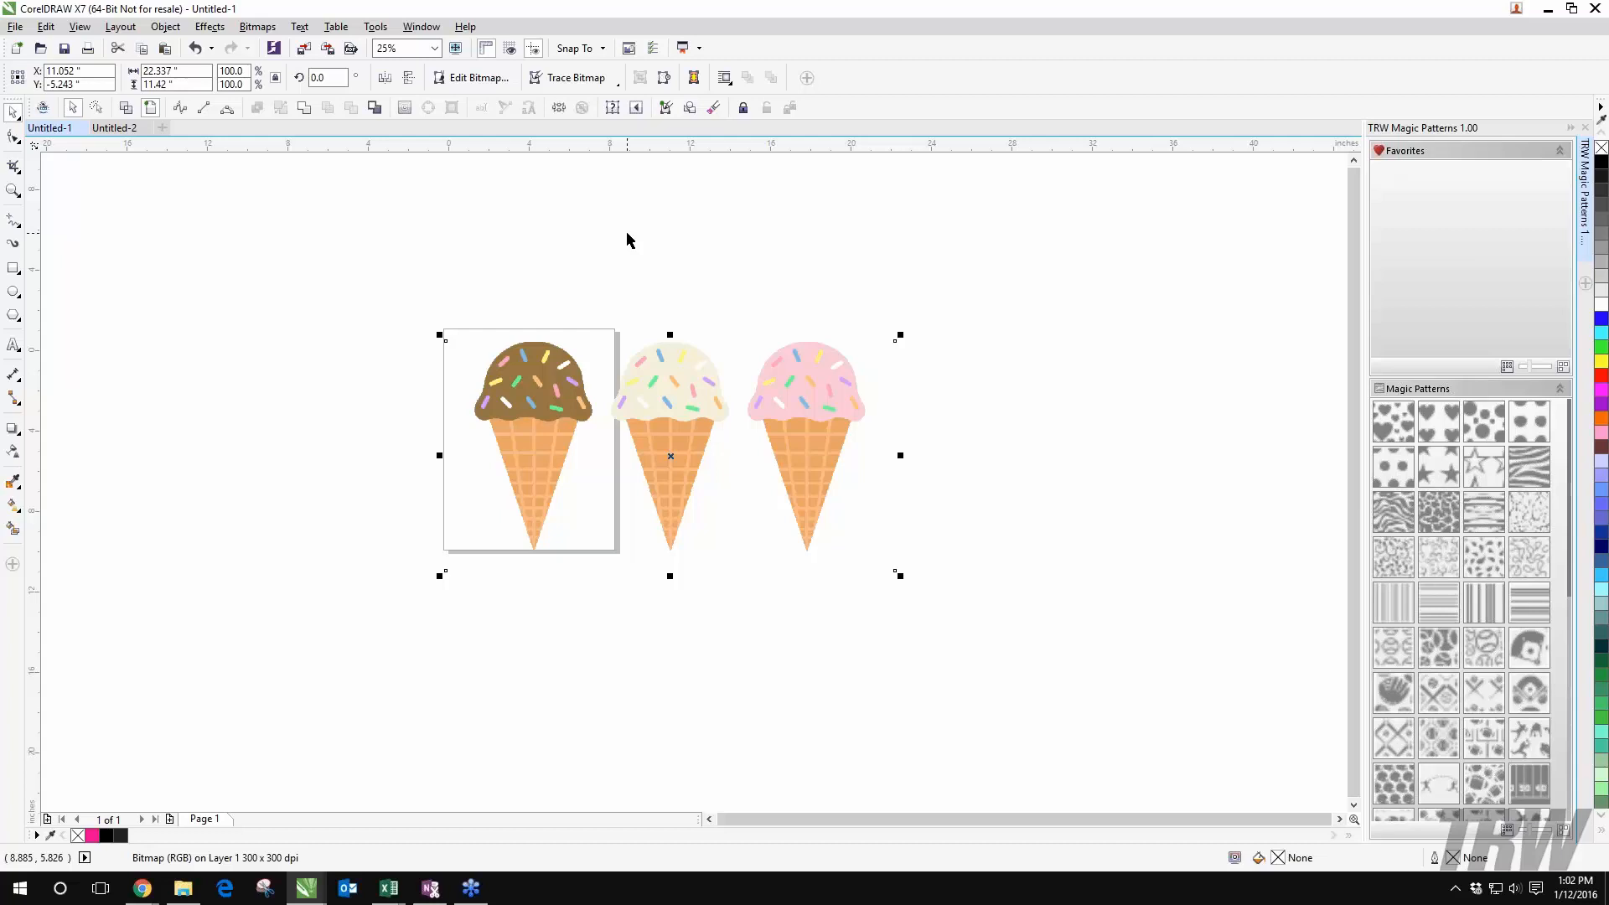
click(699, 410)
drag(699, 411, 663, 355)
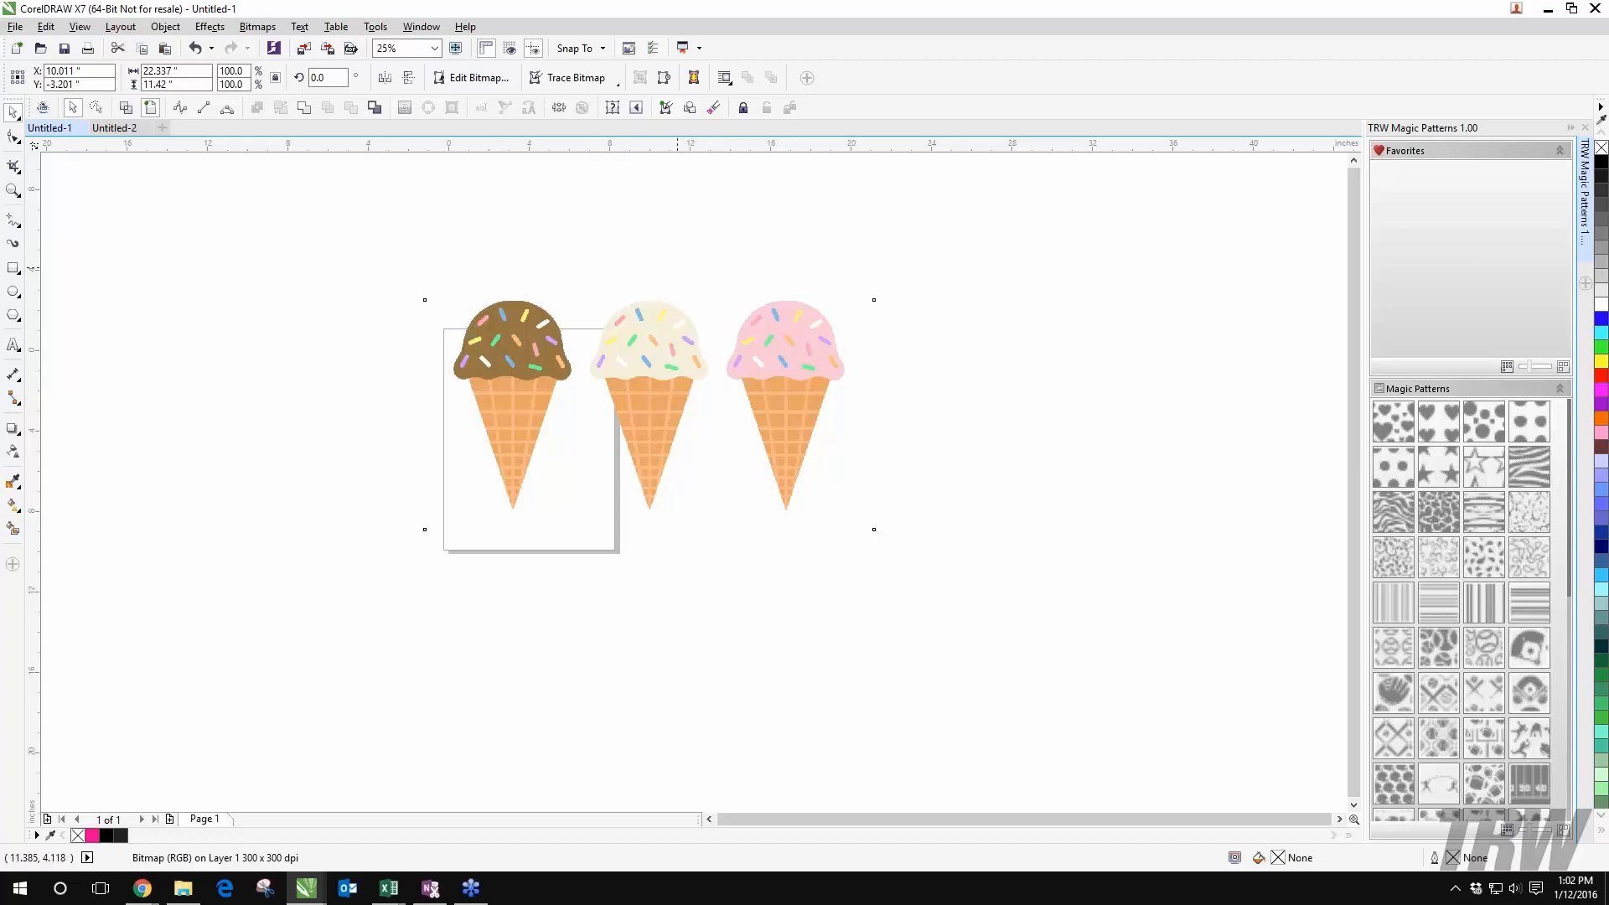
drag(646, 402, 683, 395)
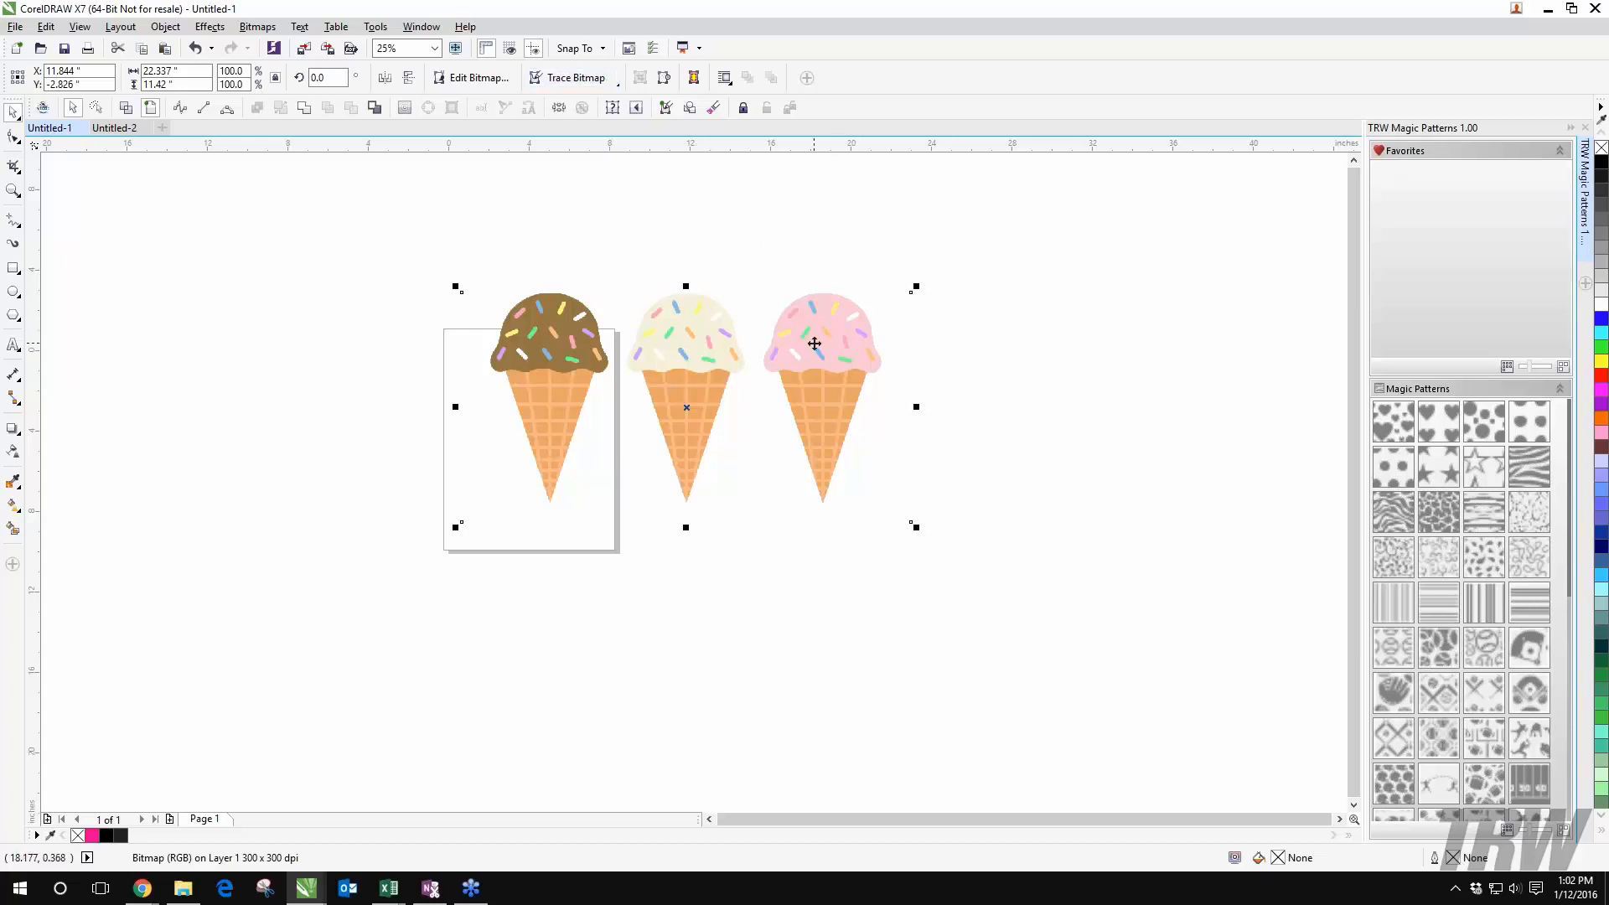
drag(797, 385, 707, 410)
drag(580, 385, 670, 400)
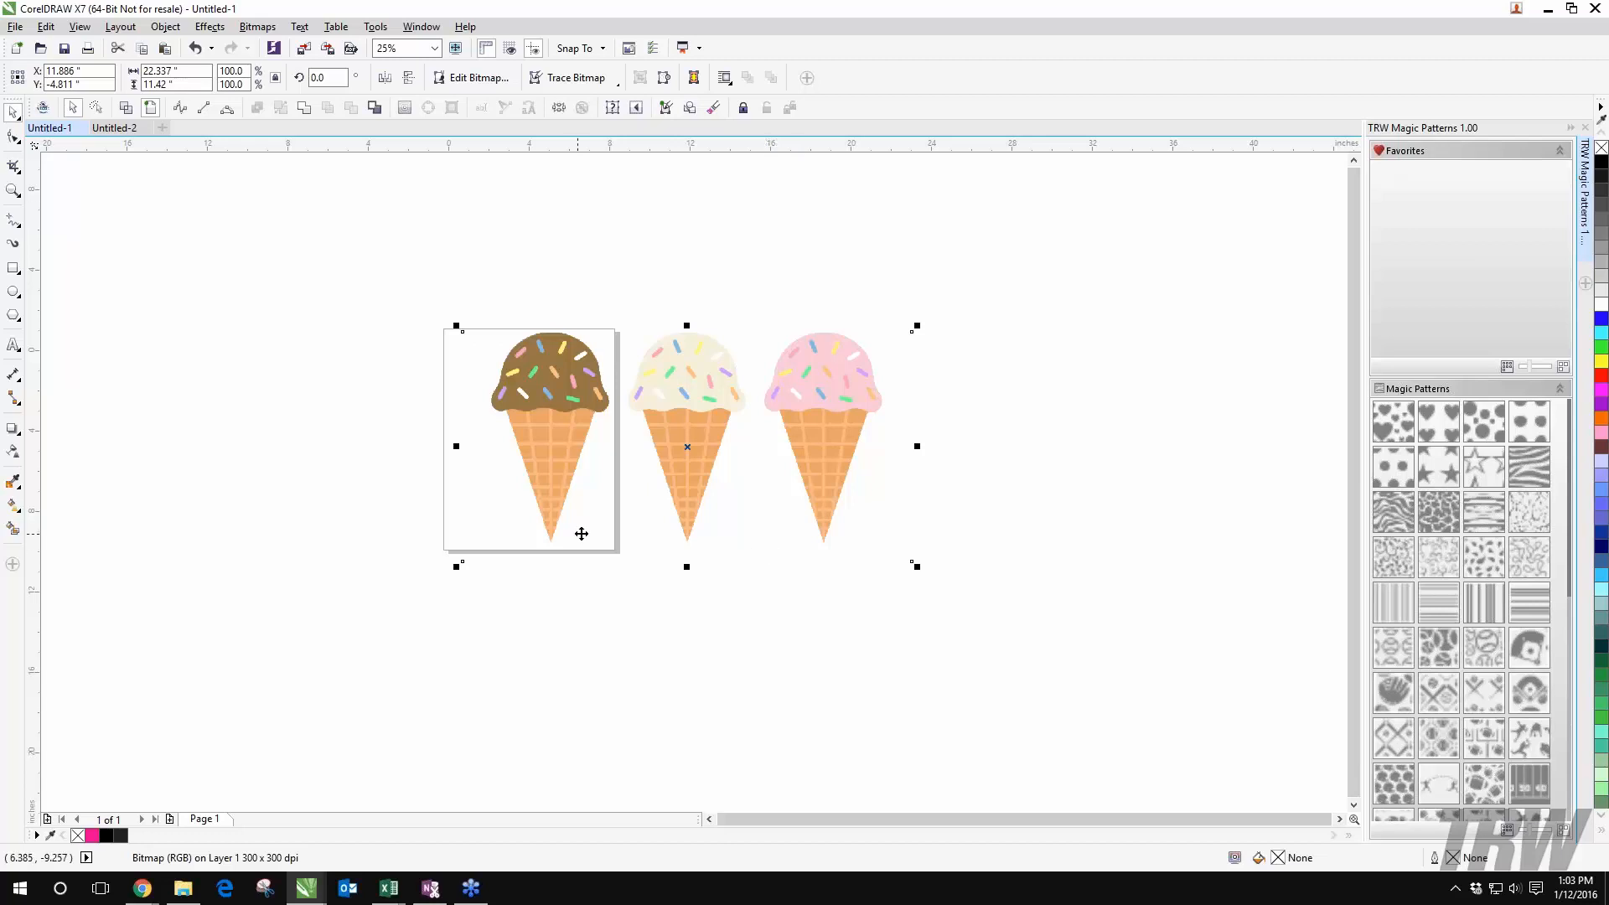
drag(657, 456, 568, 454)
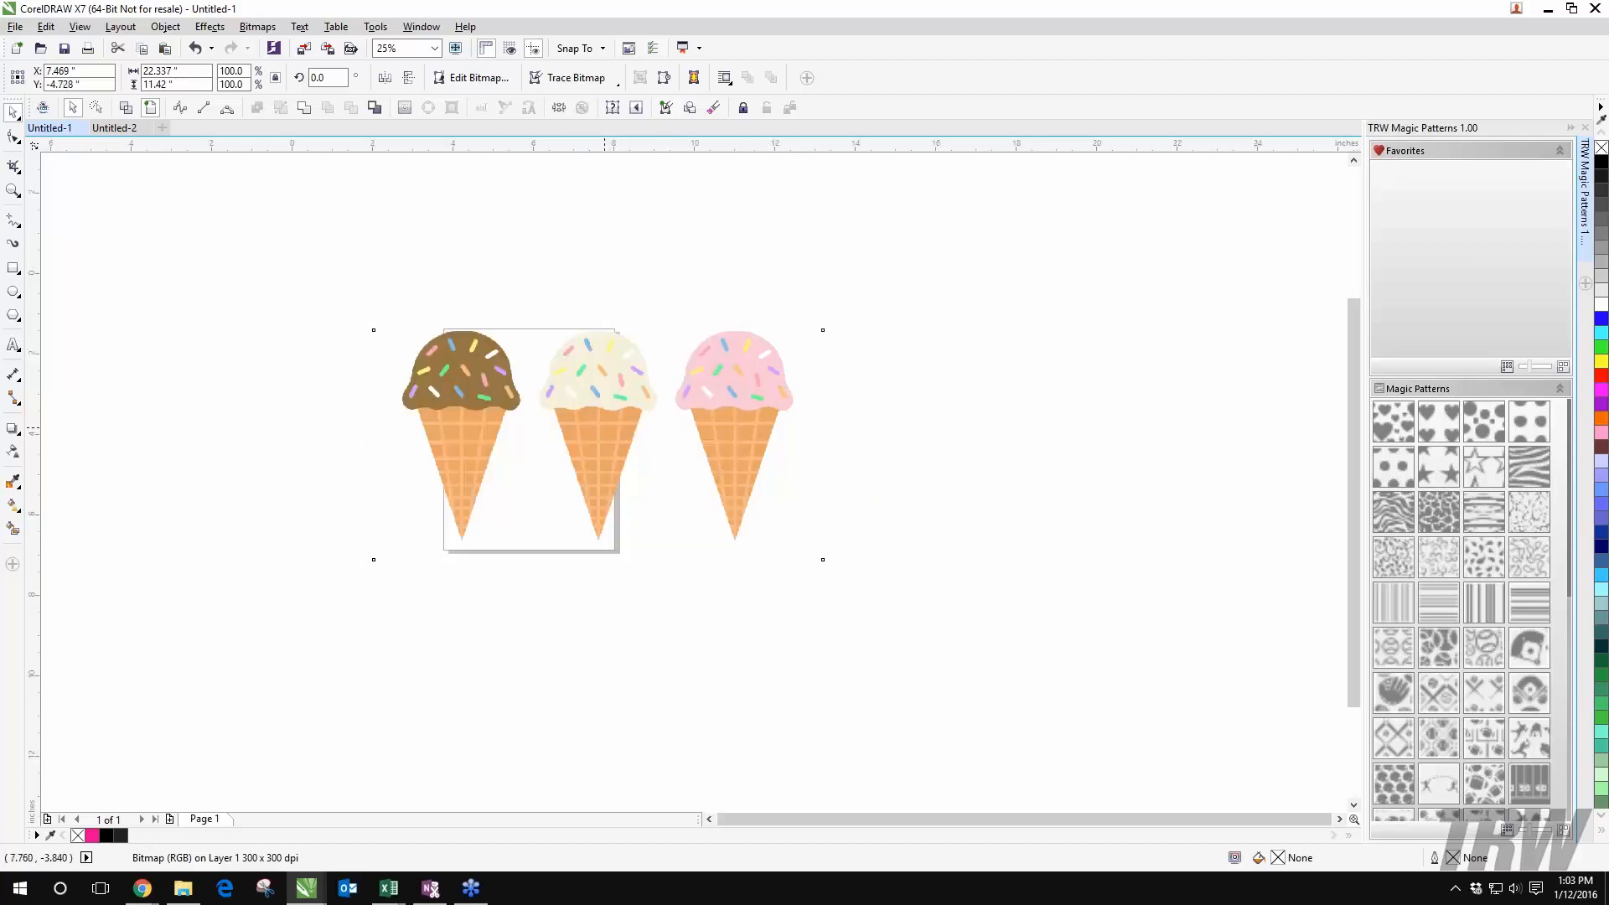
scroll(616, 310, down, 1)
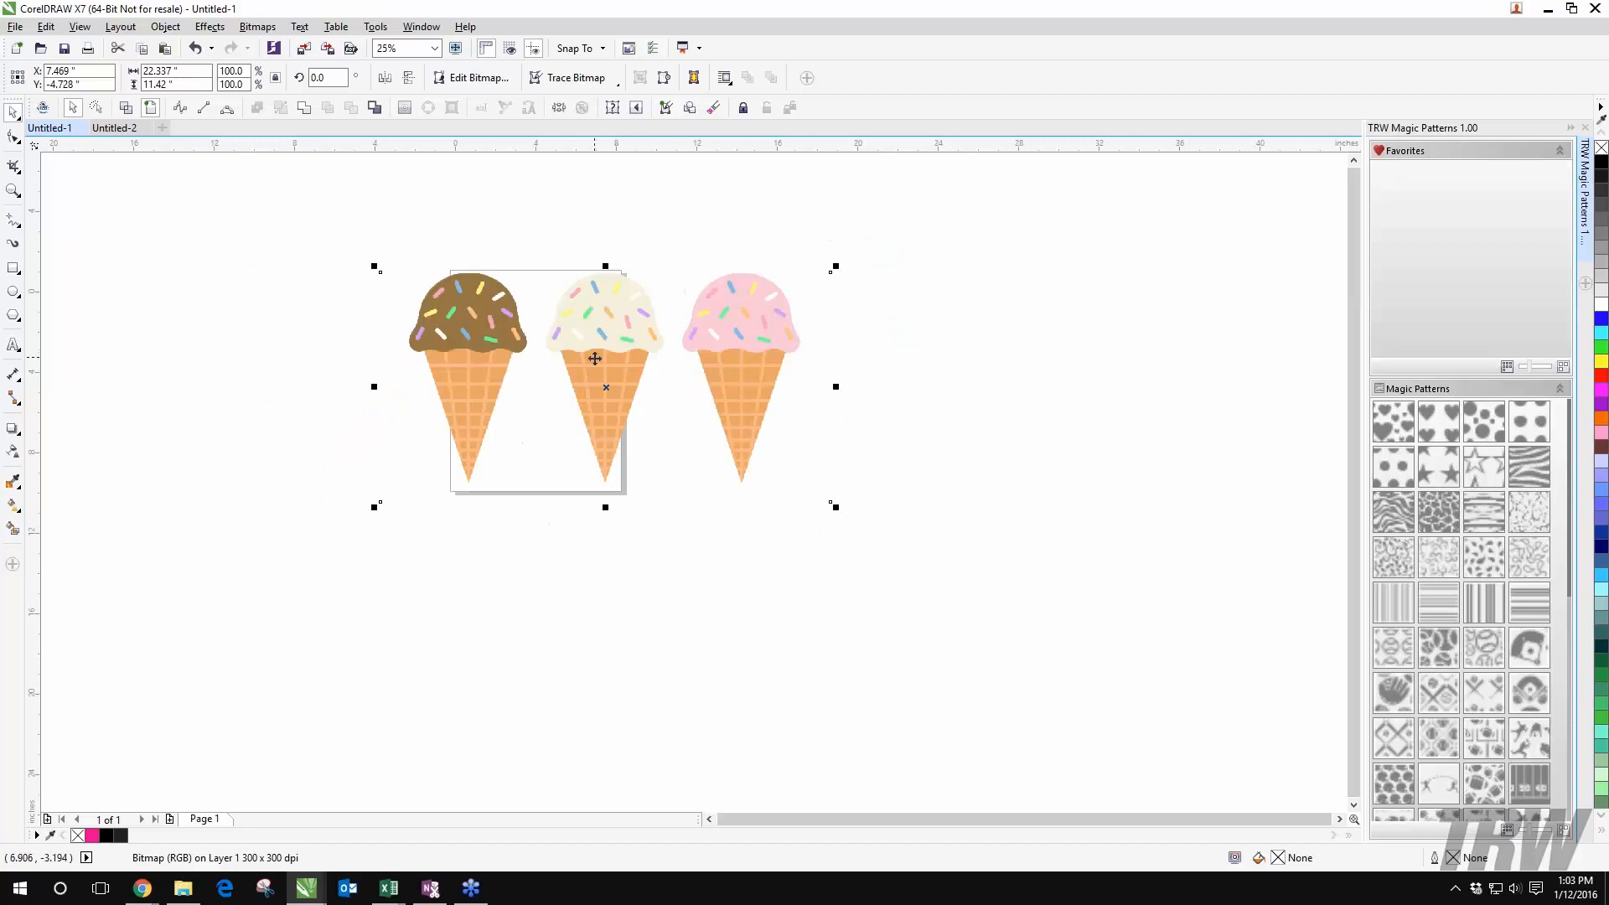
drag(595, 358, 600, 407)
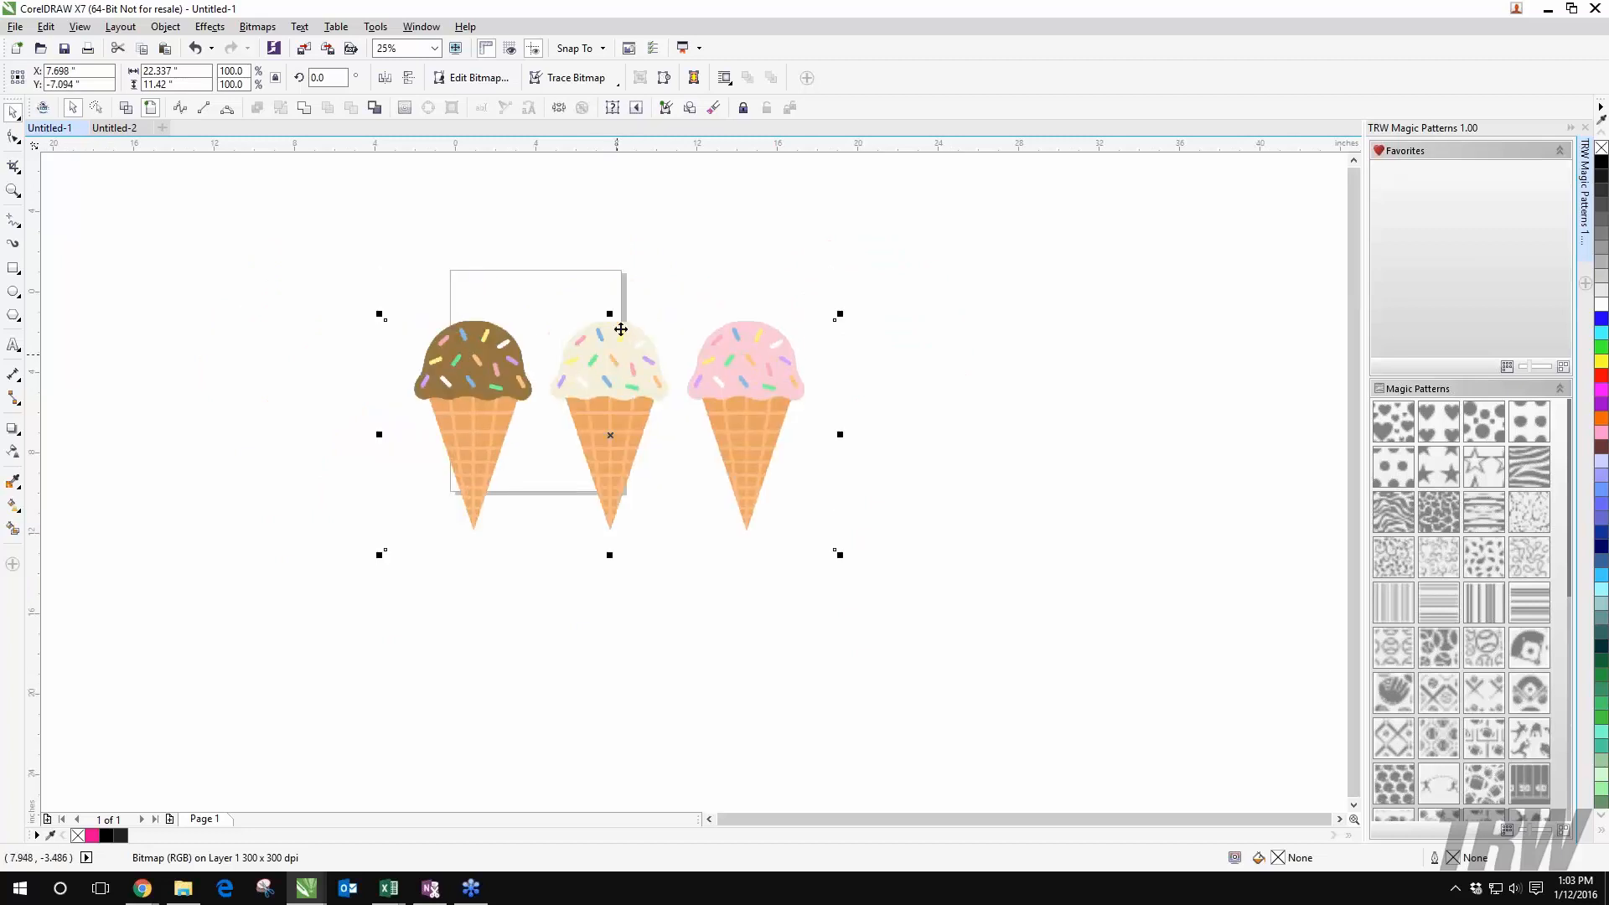
Step: Start an Outline Trace of the cone bitmap with the Clipart preset, reducing the bitmap size as required
click(600, 84)
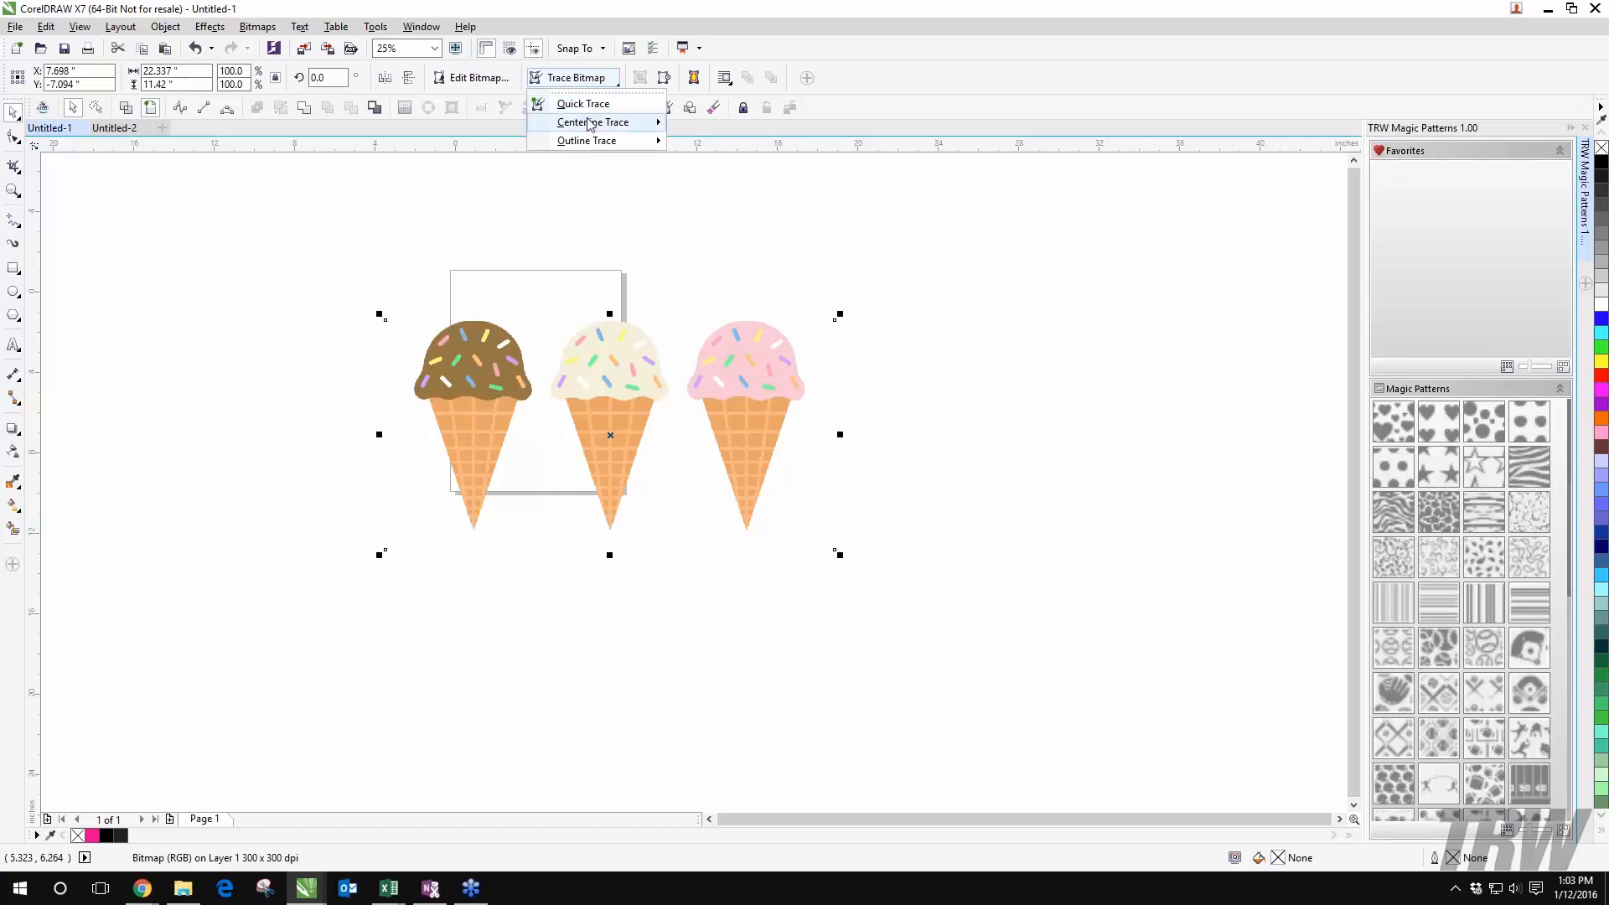
mouse_move(587, 142)
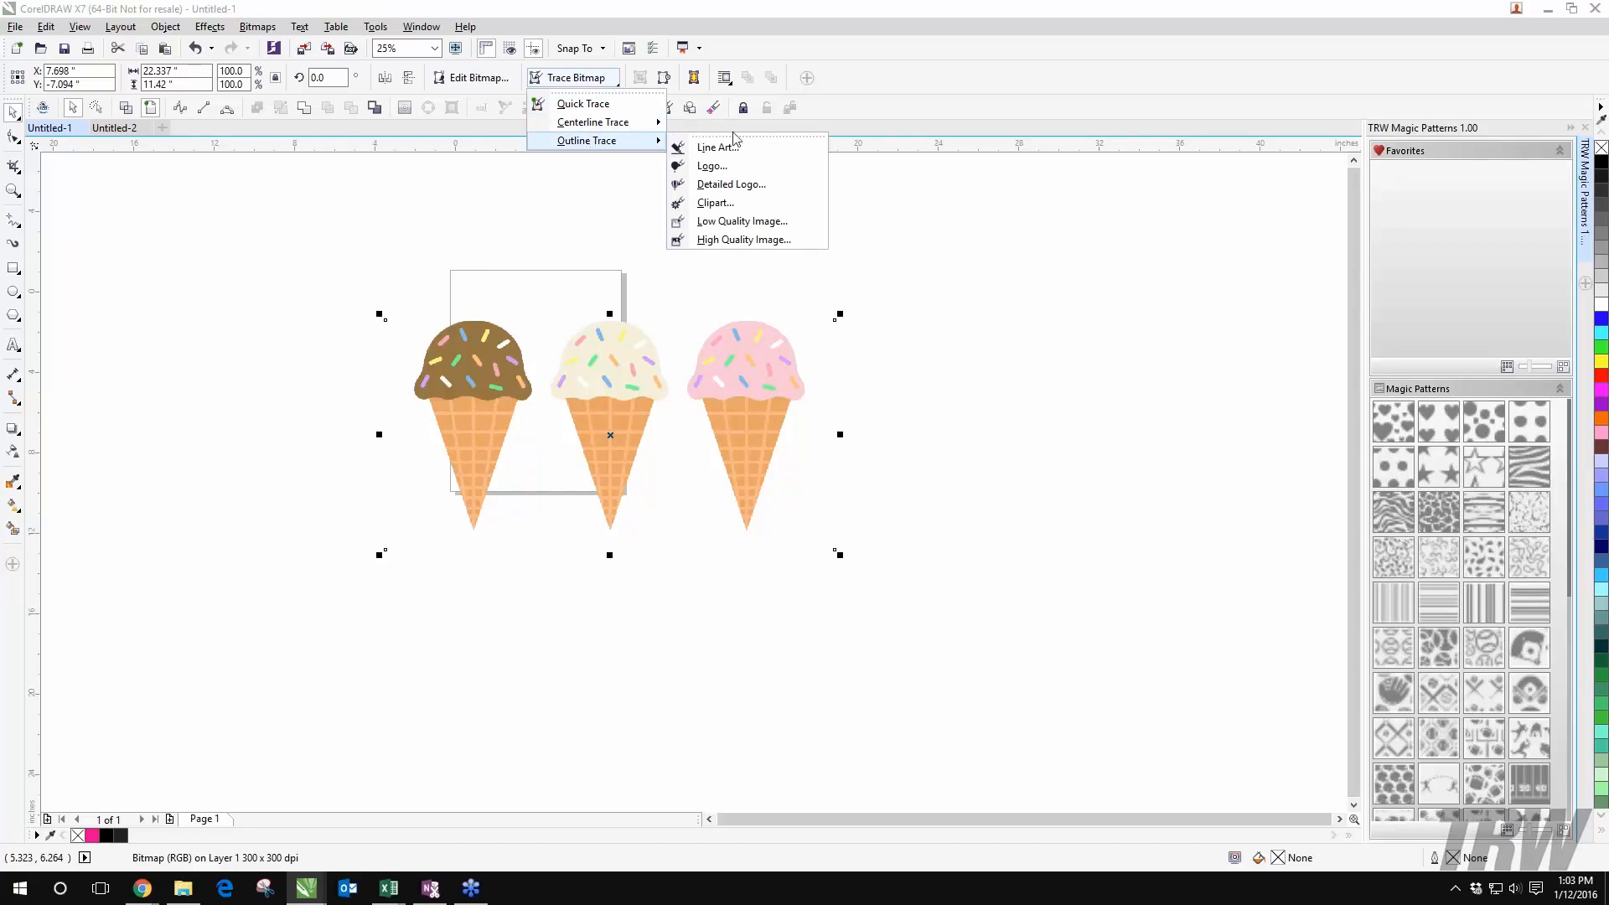
click(721, 204)
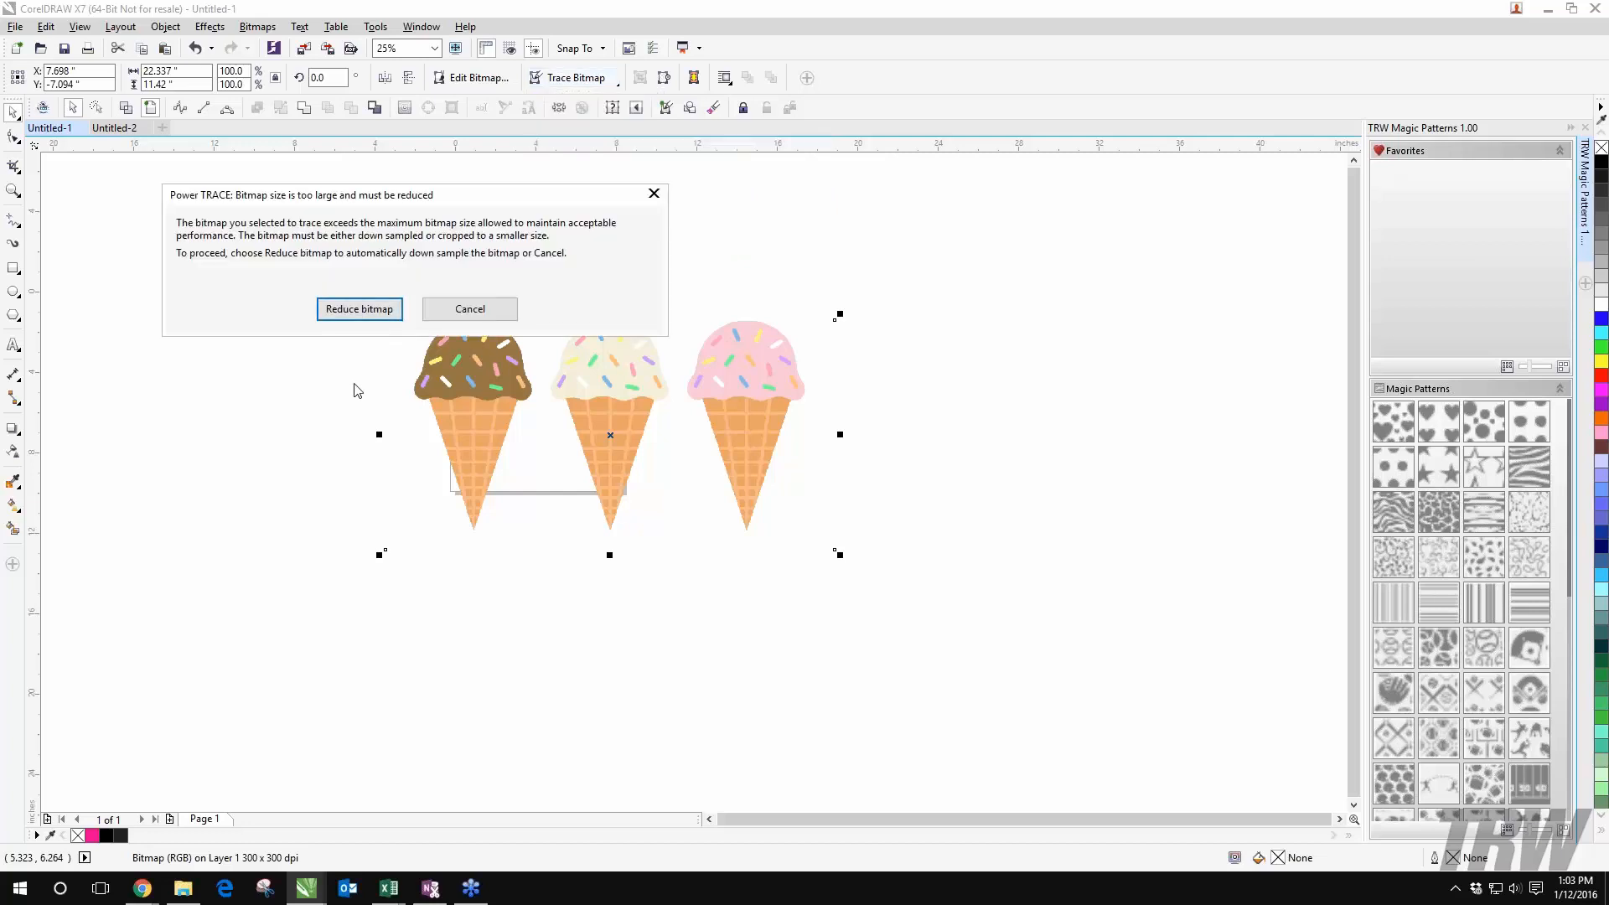
click(352, 315)
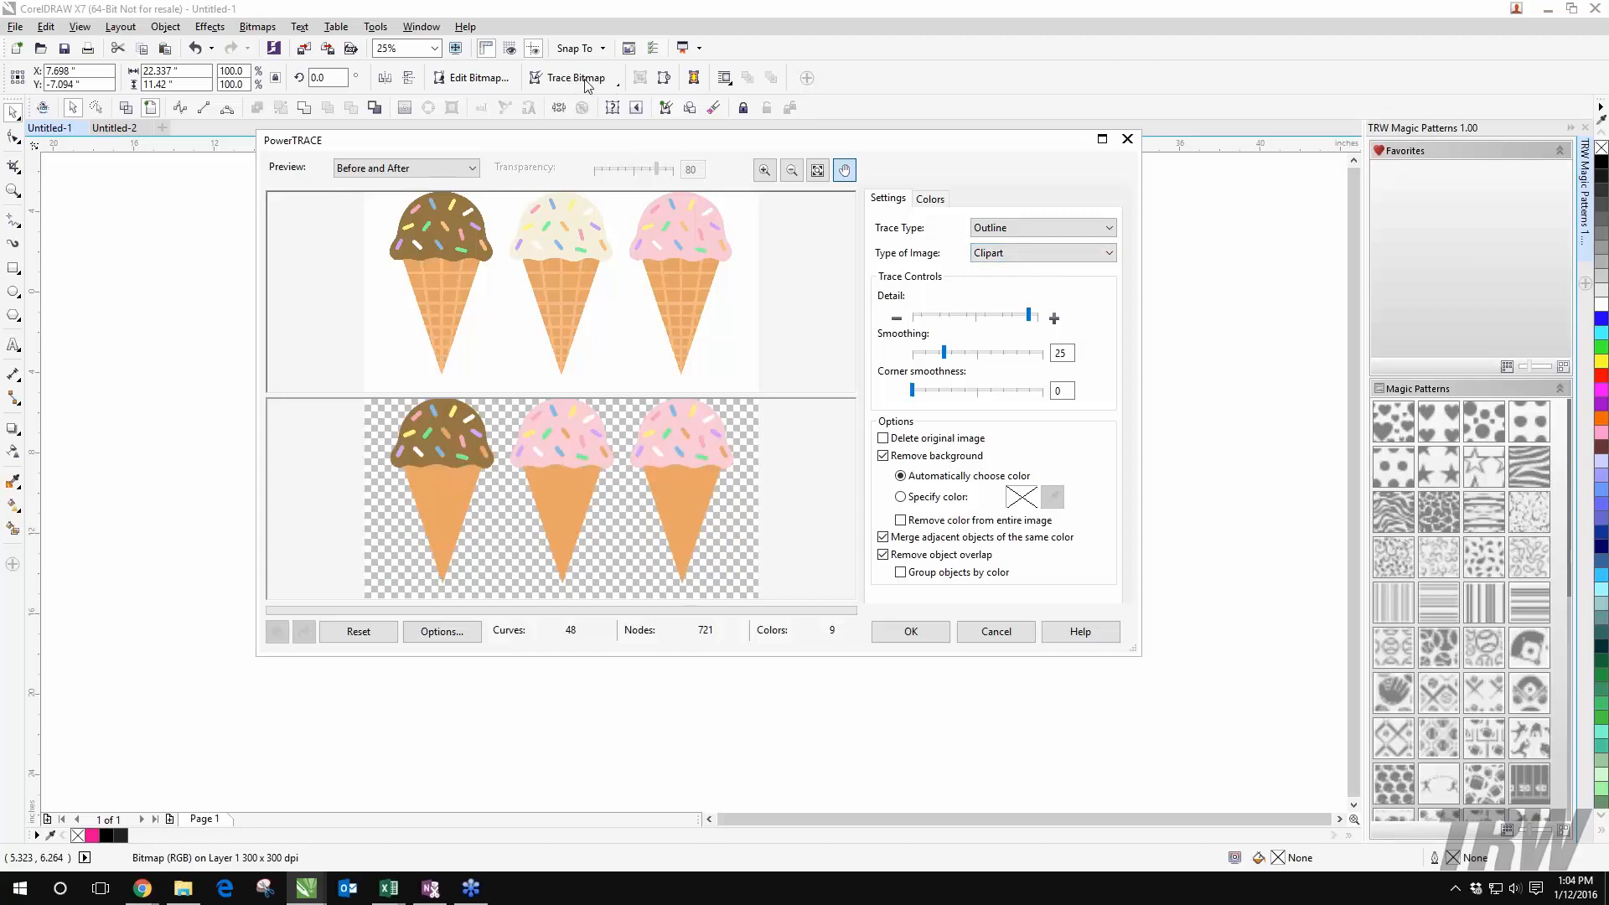
Step: Preview the trace with the Logo and Detailed logo image types
click(1015, 254)
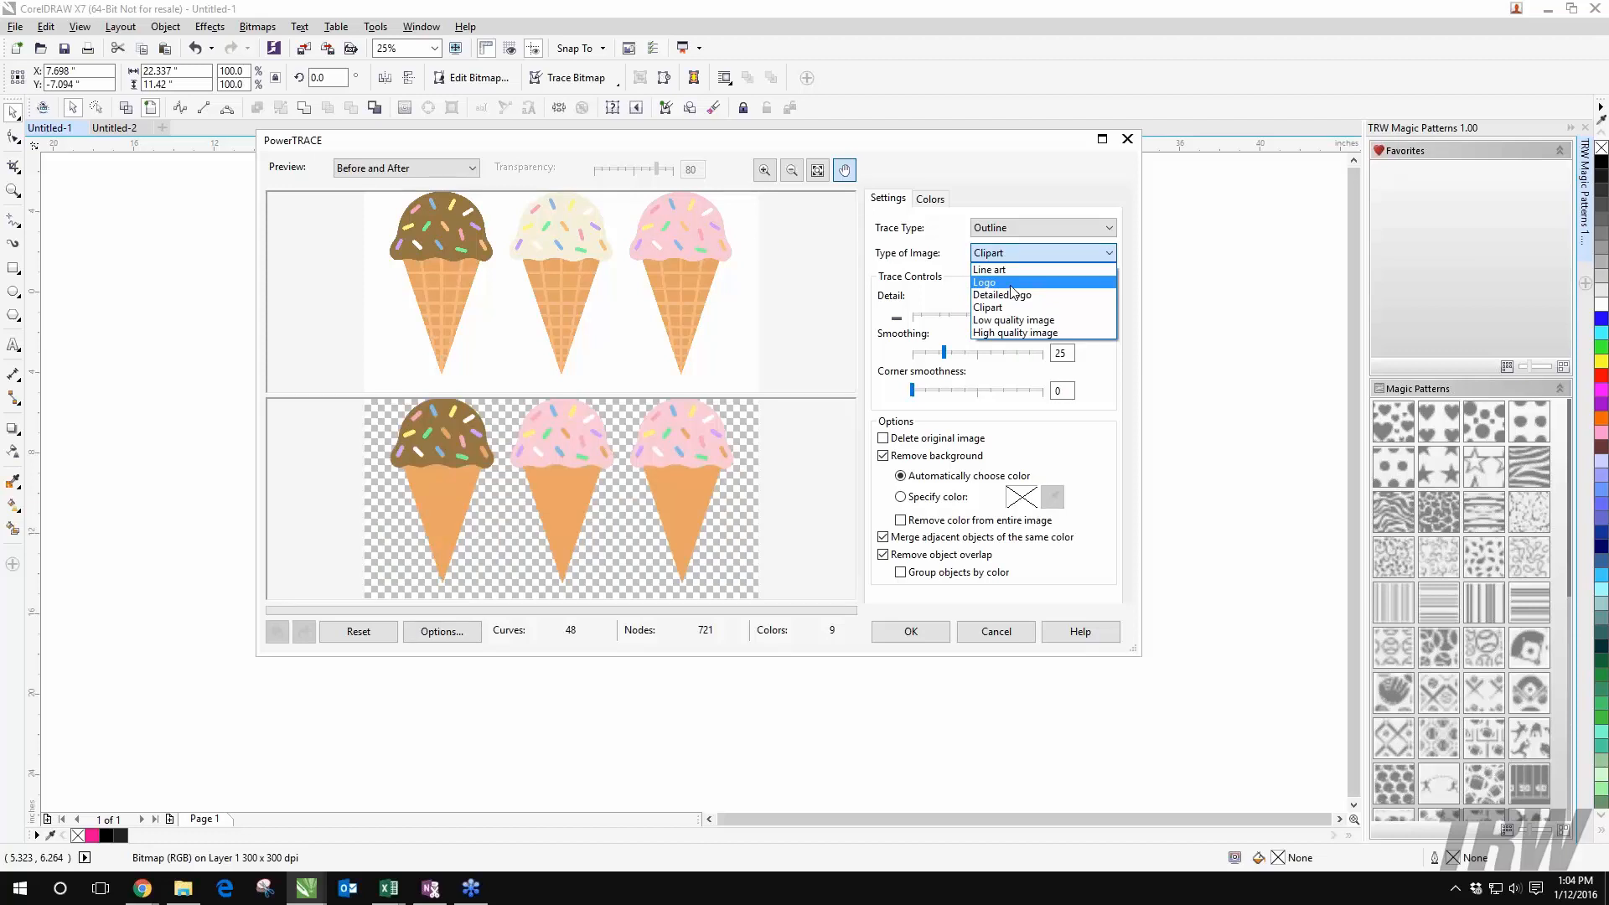
click(1012, 285)
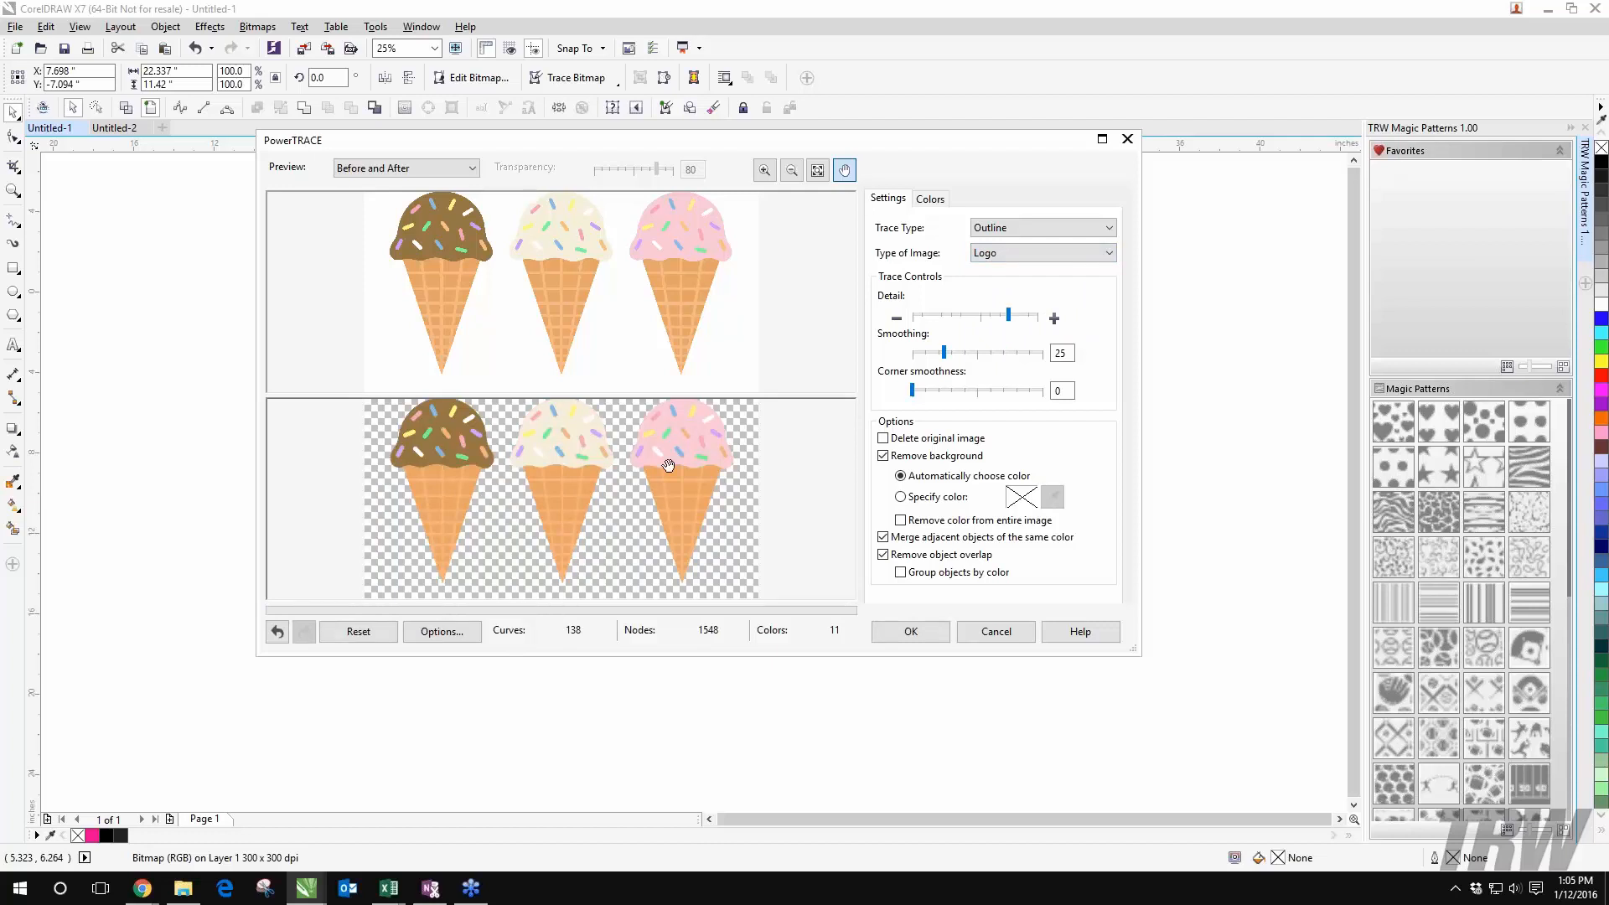
click(1052, 255)
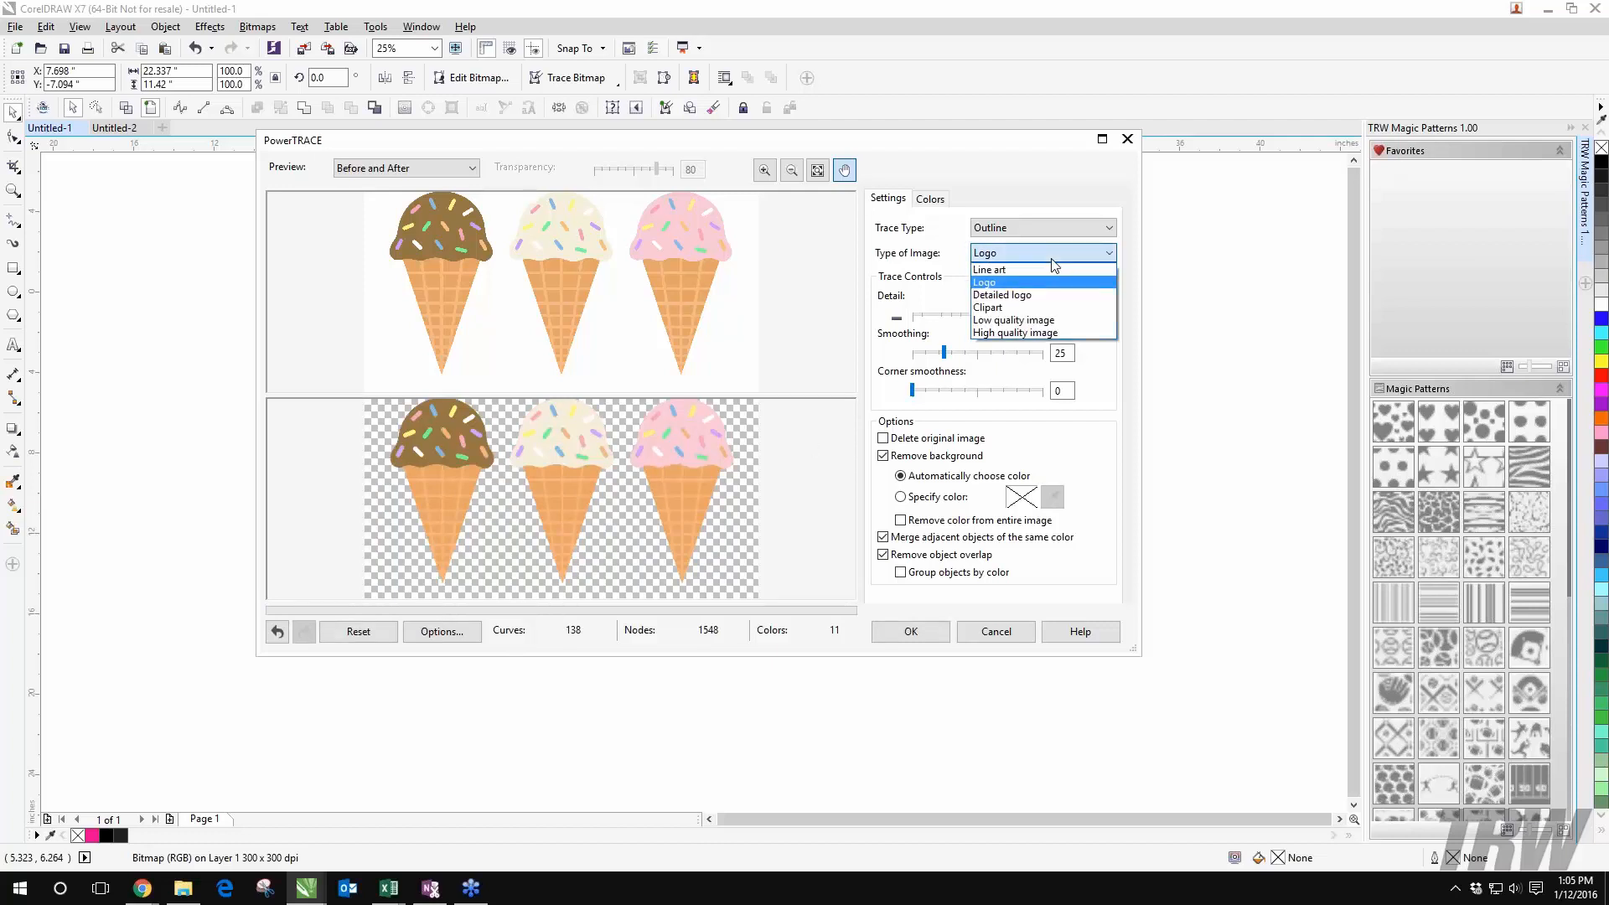
click(1058, 295)
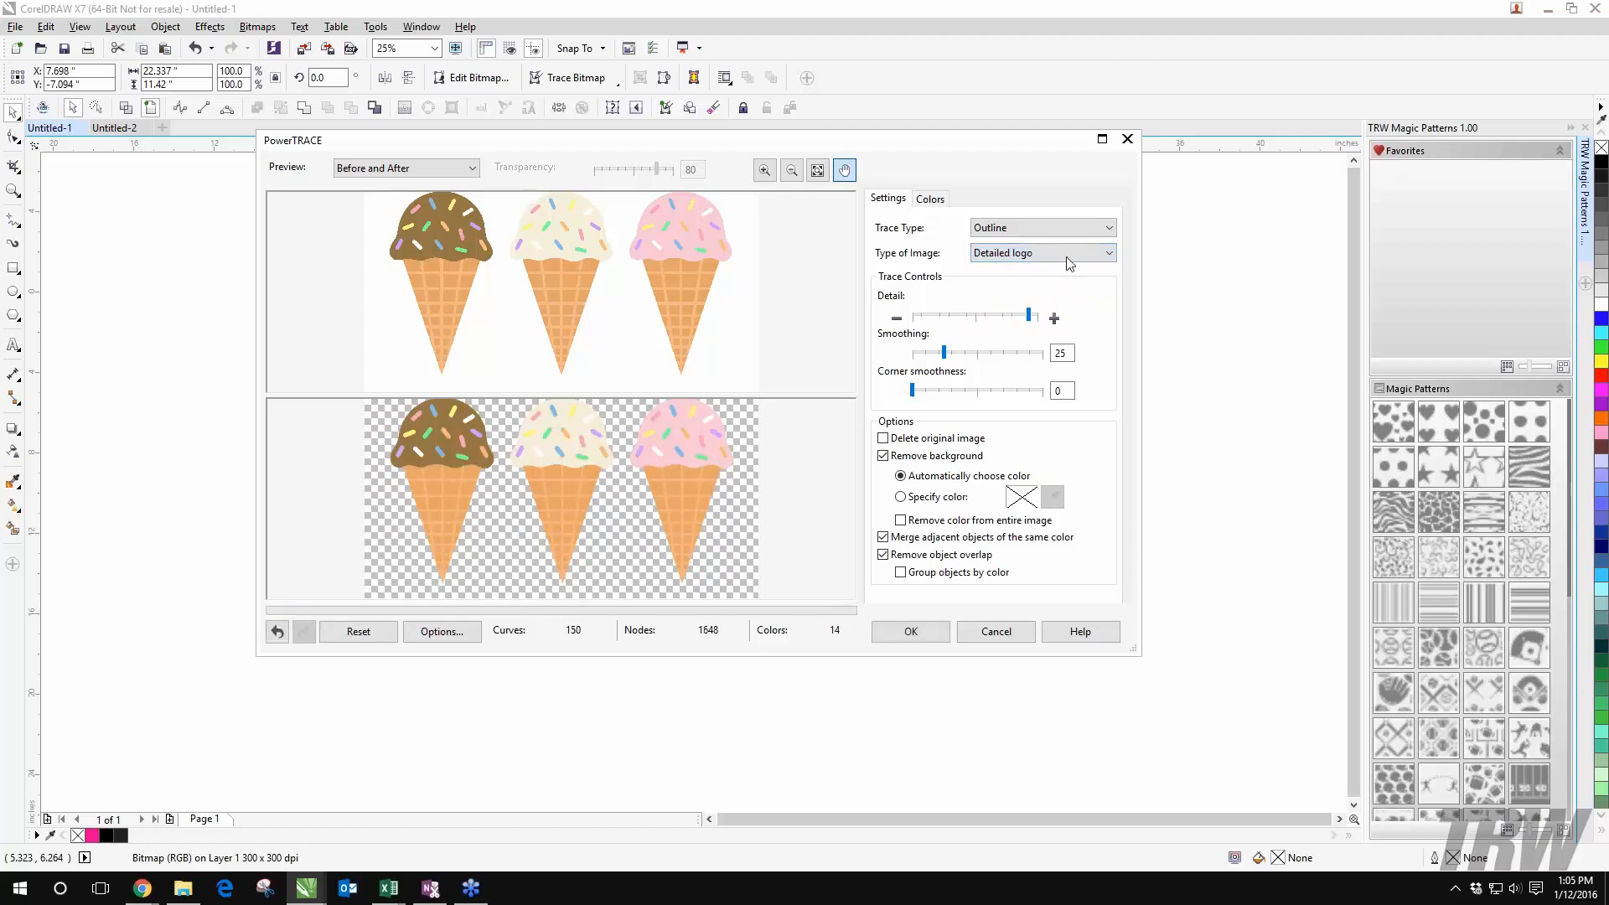
Step: Apply the trace with the High quality image type and move the traced group directly below the original bitmap
click(1069, 260)
click(1045, 335)
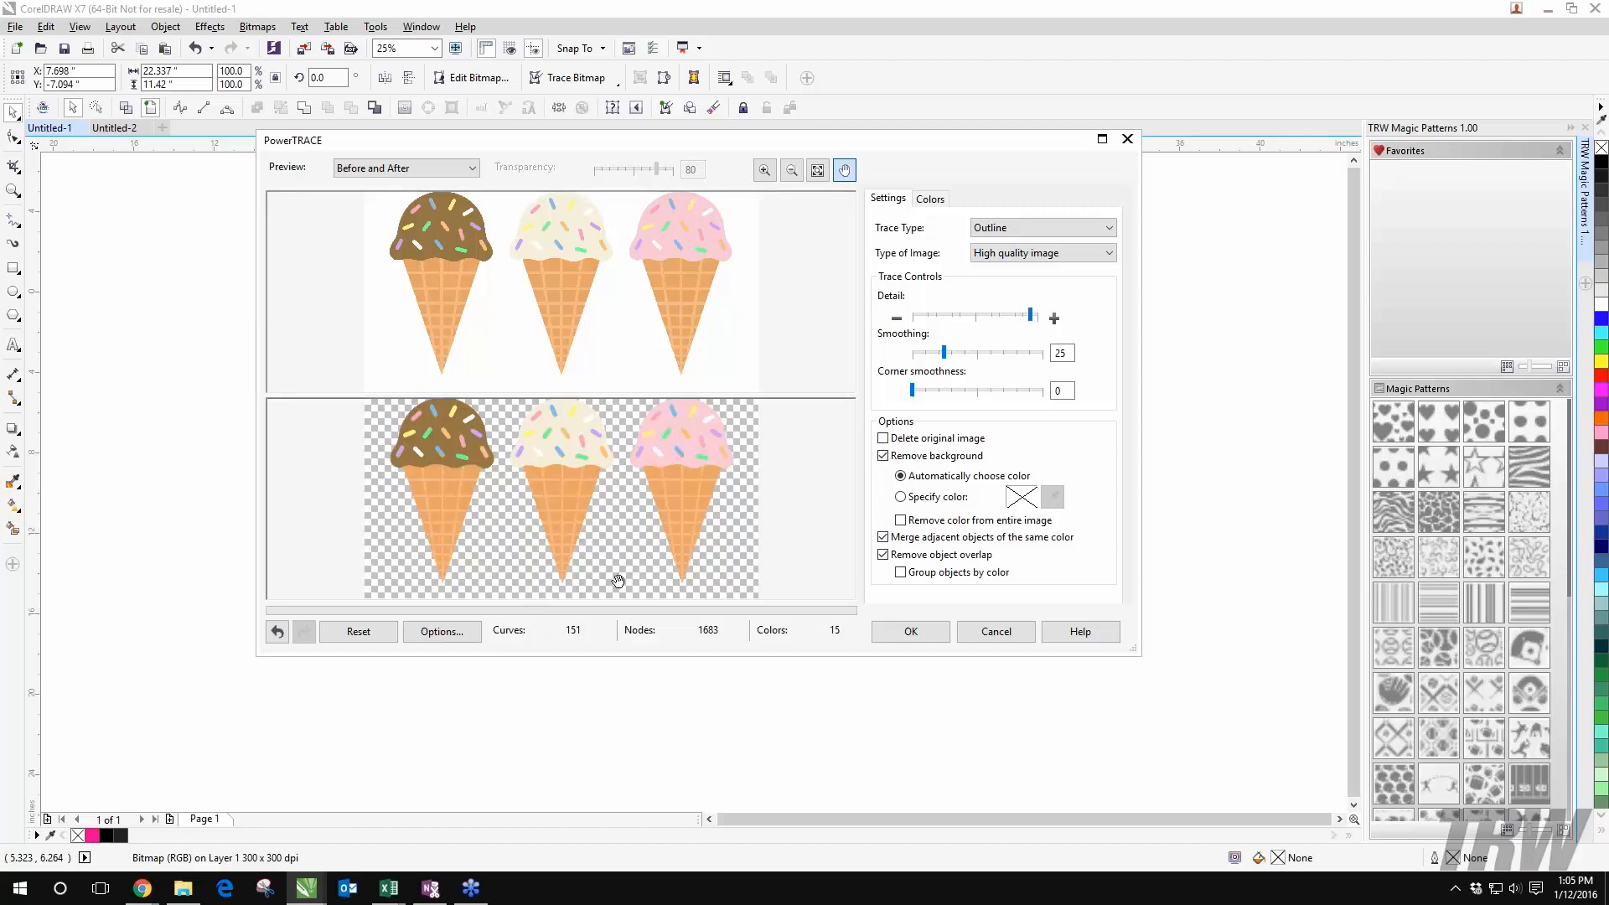
click(925, 640)
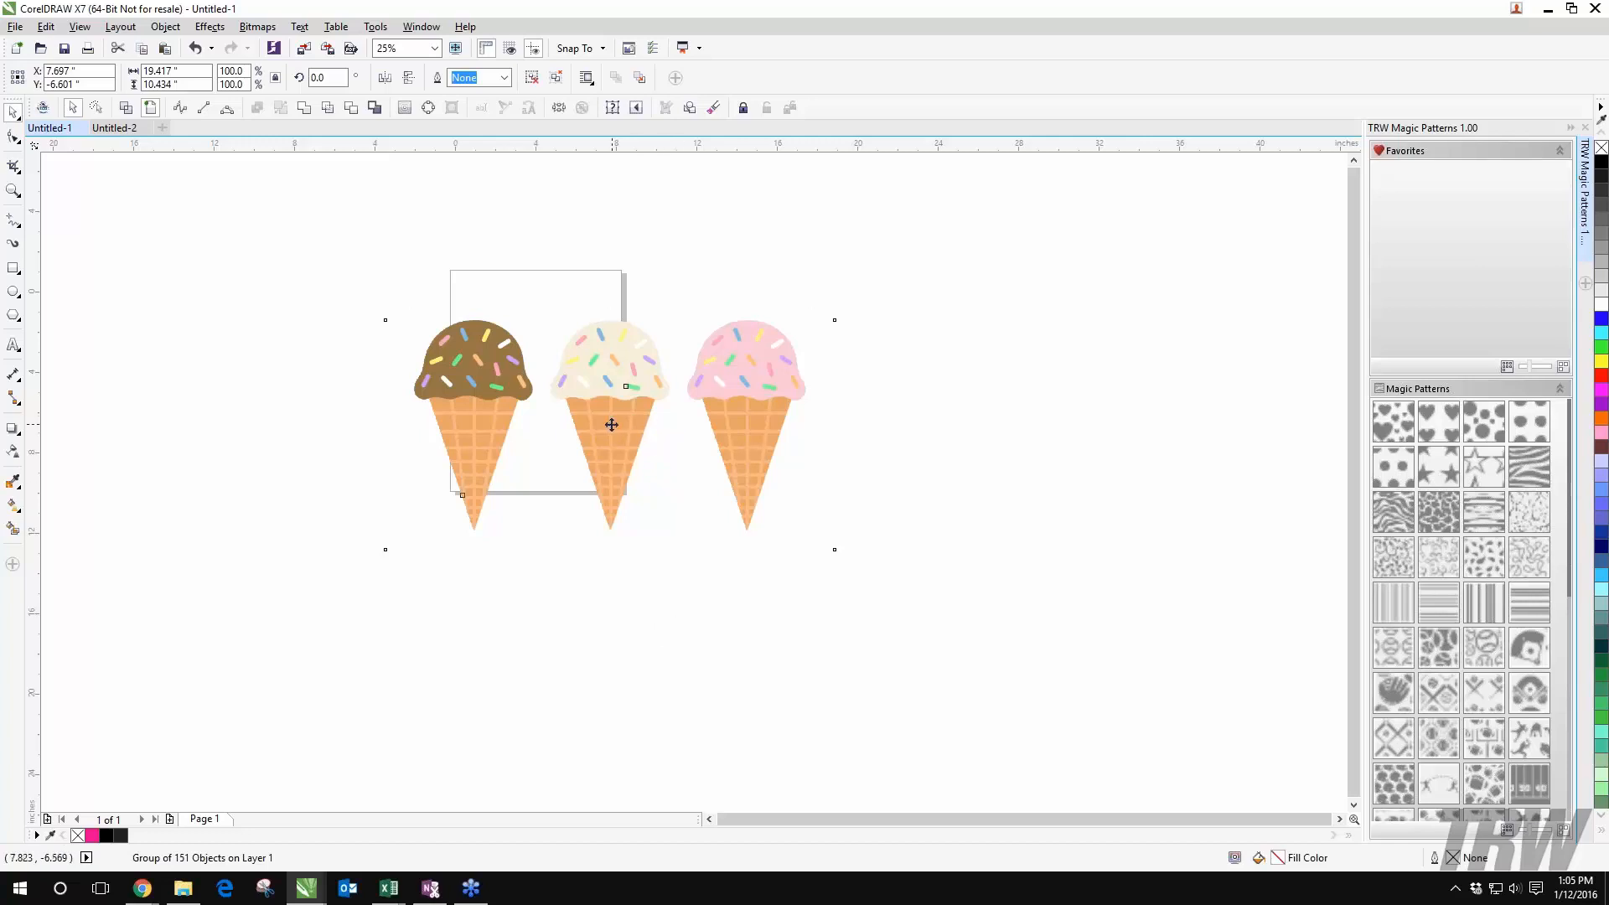
drag(610, 436, 613, 670)
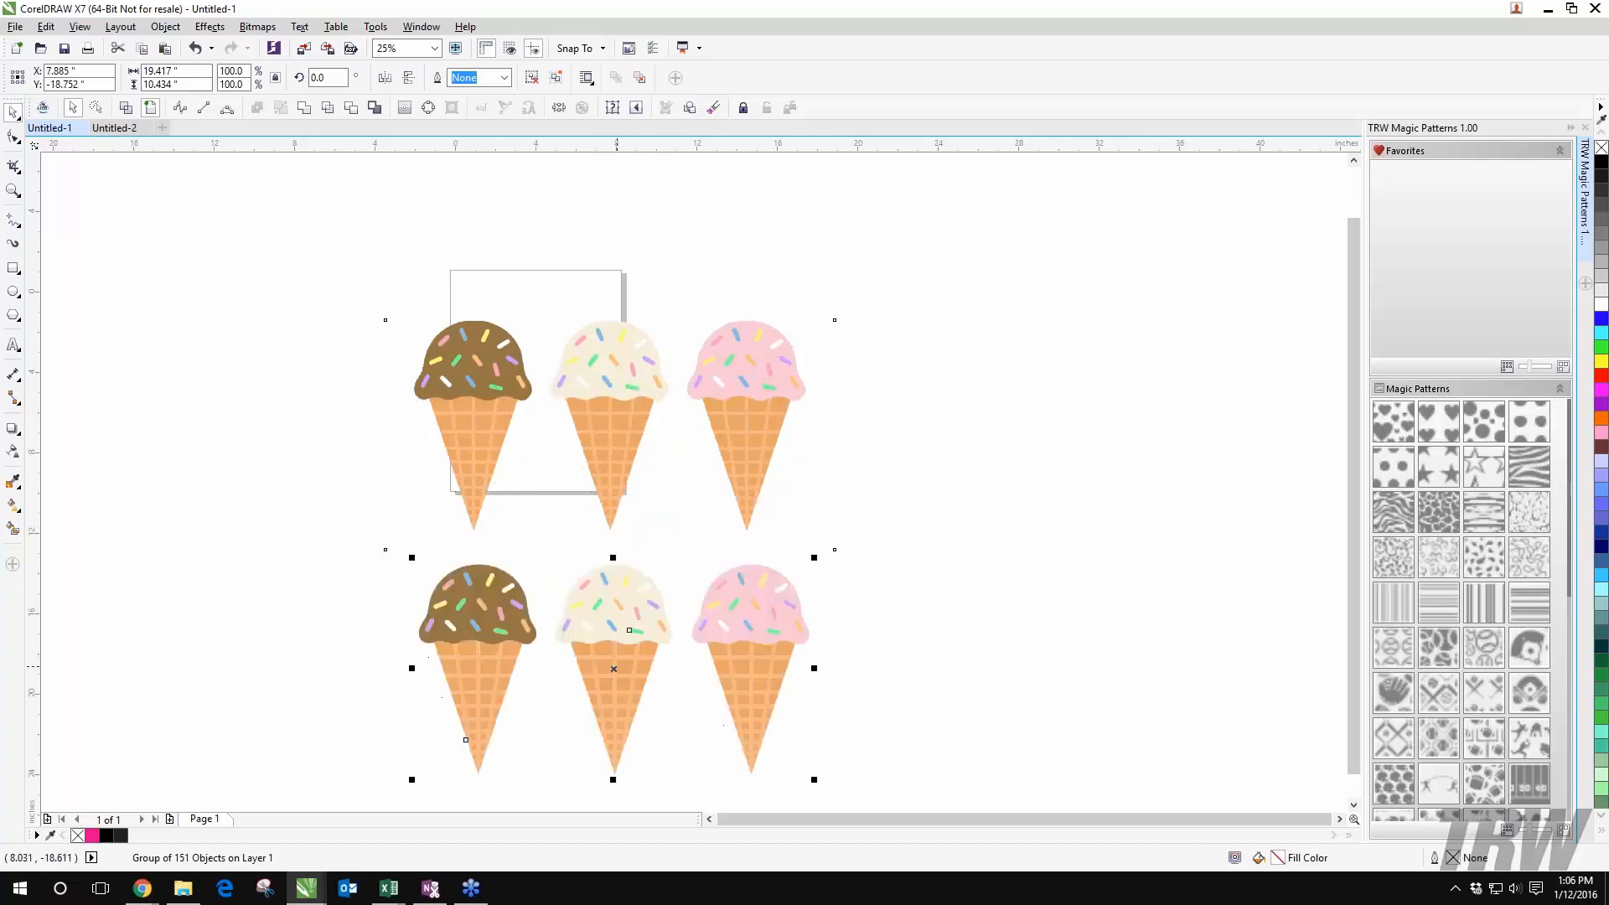
drag(964, 351, 982, 258)
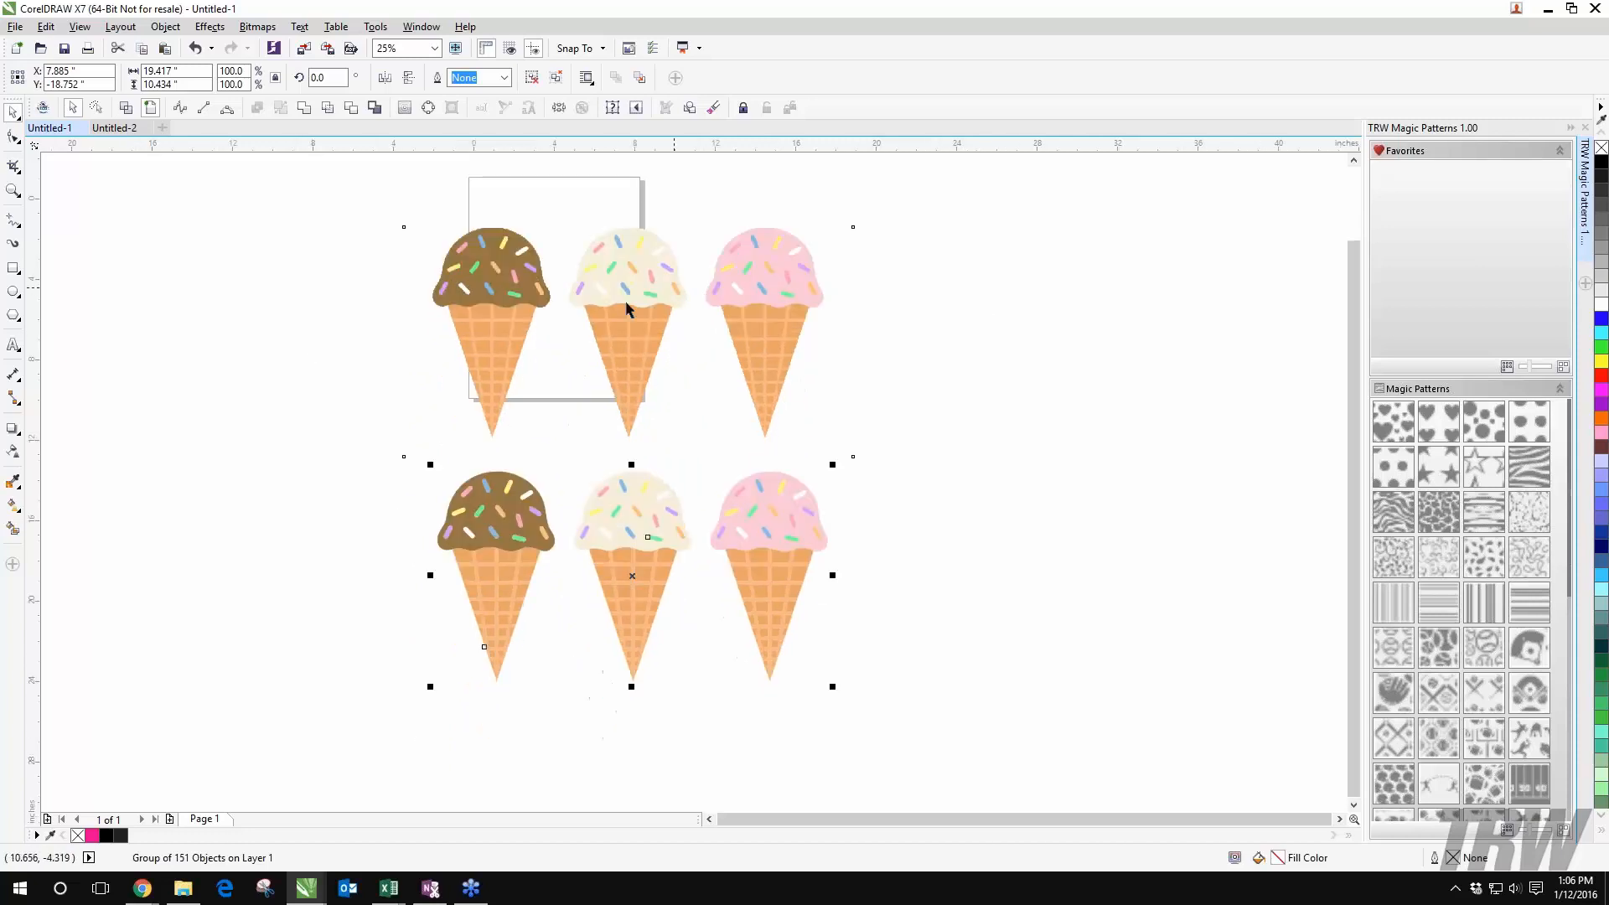
Step: Switch the drawing to wireframe view and shift the original bitmap slightly up and to the right
click(126, 108)
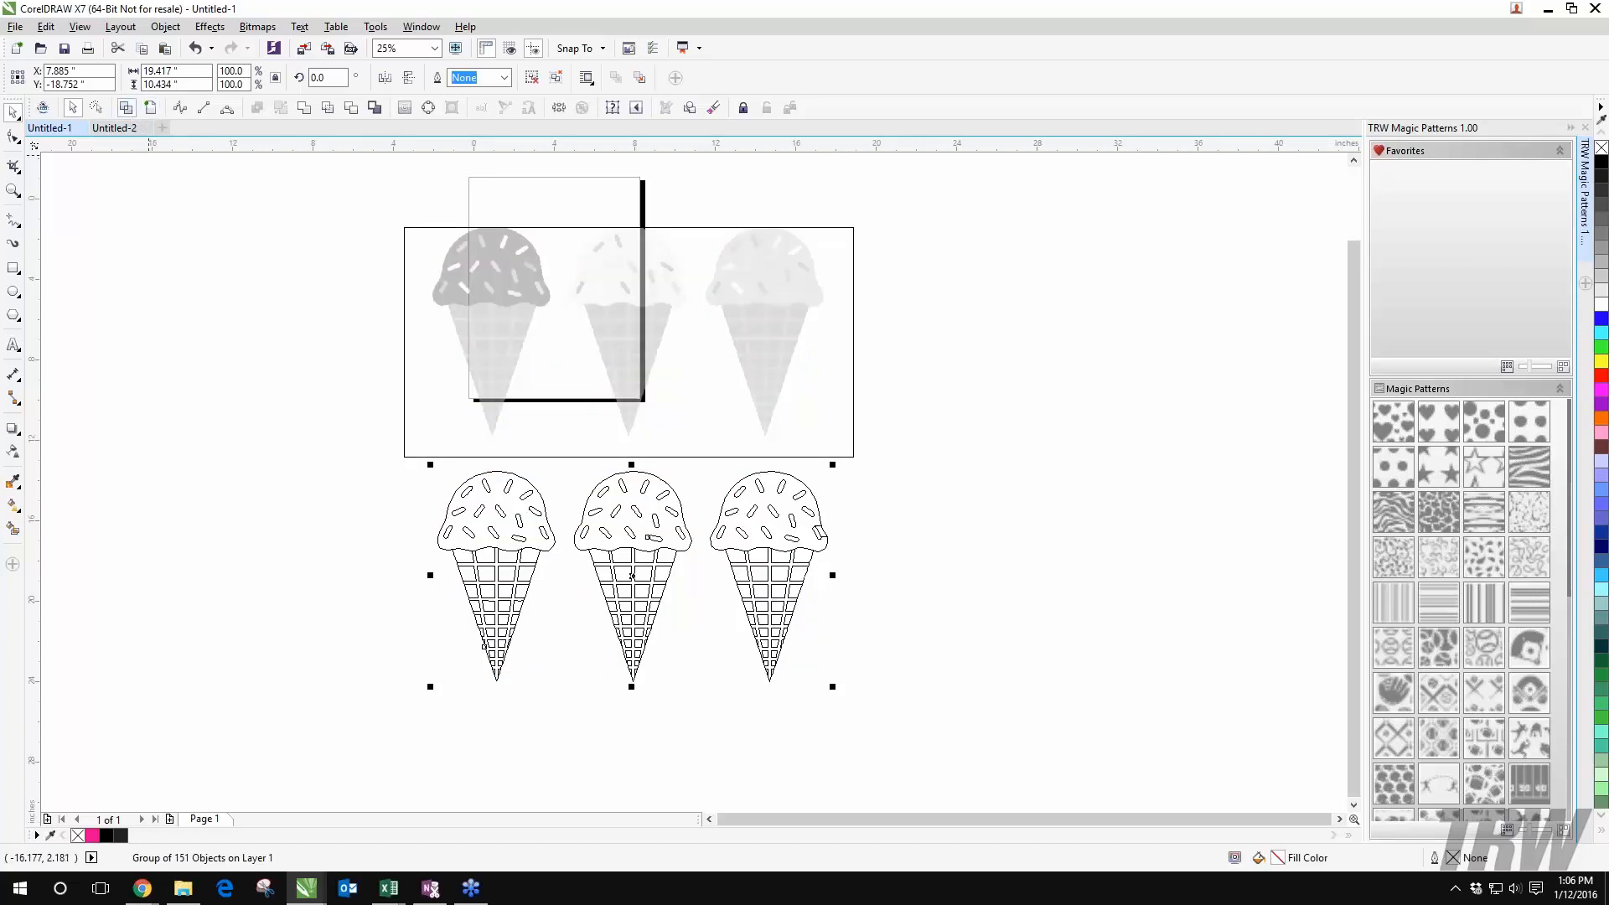
drag(758, 344, 771, 321)
click(952, 298)
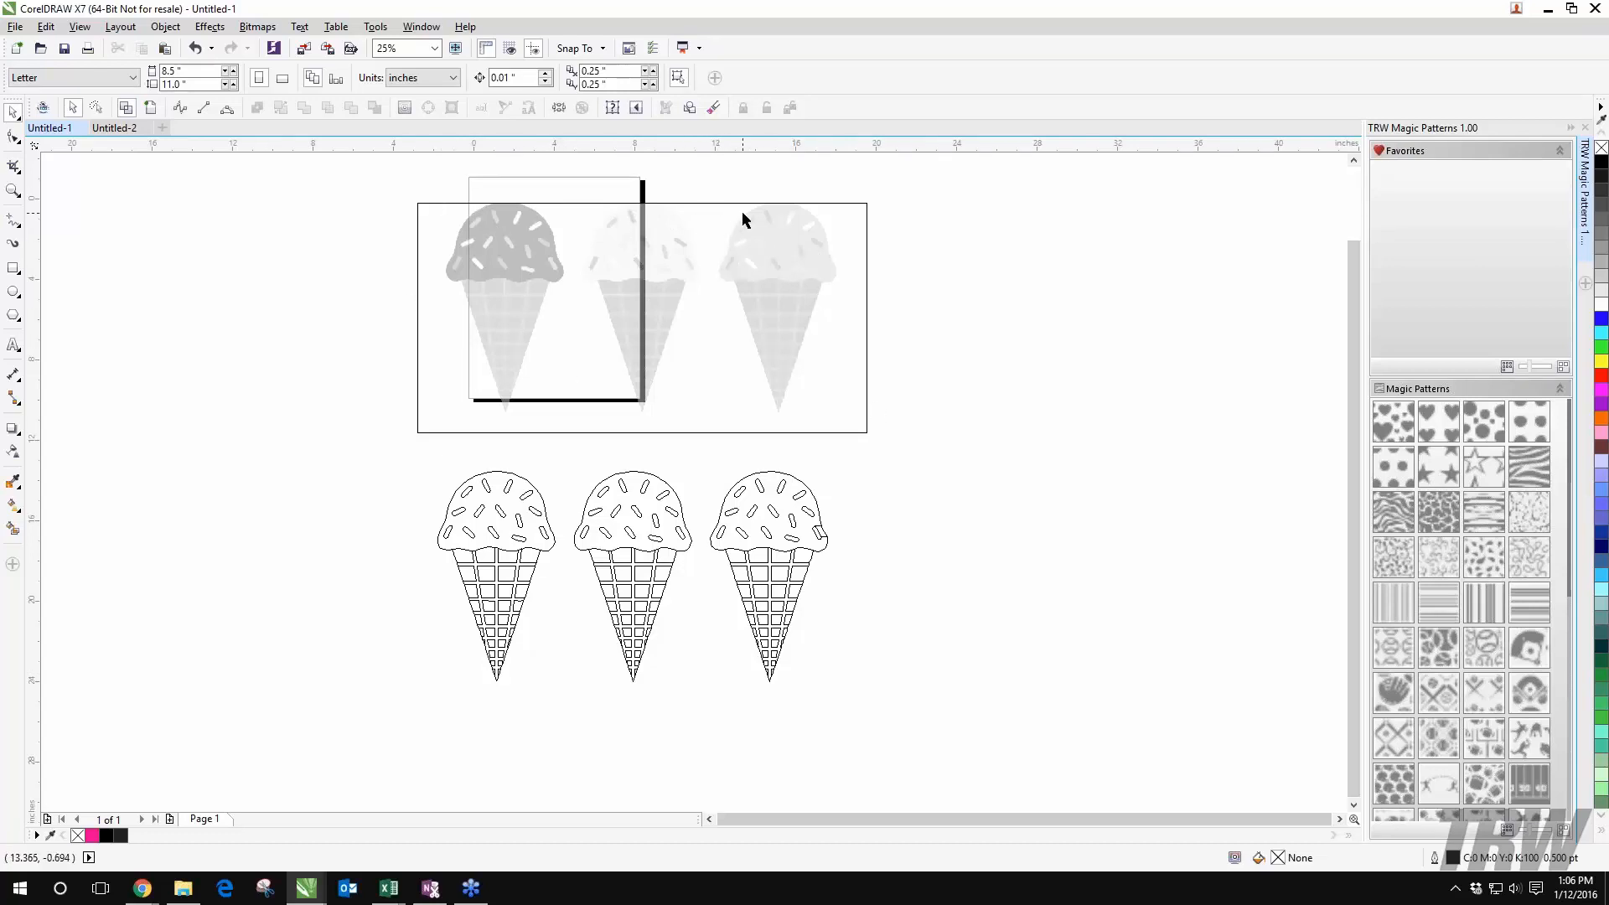
Step: Try moving the traced cone group down and to the left, and undo that move
click(617, 271)
click(629, 621)
drag(629, 621, 545, 665)
click(859, 582)
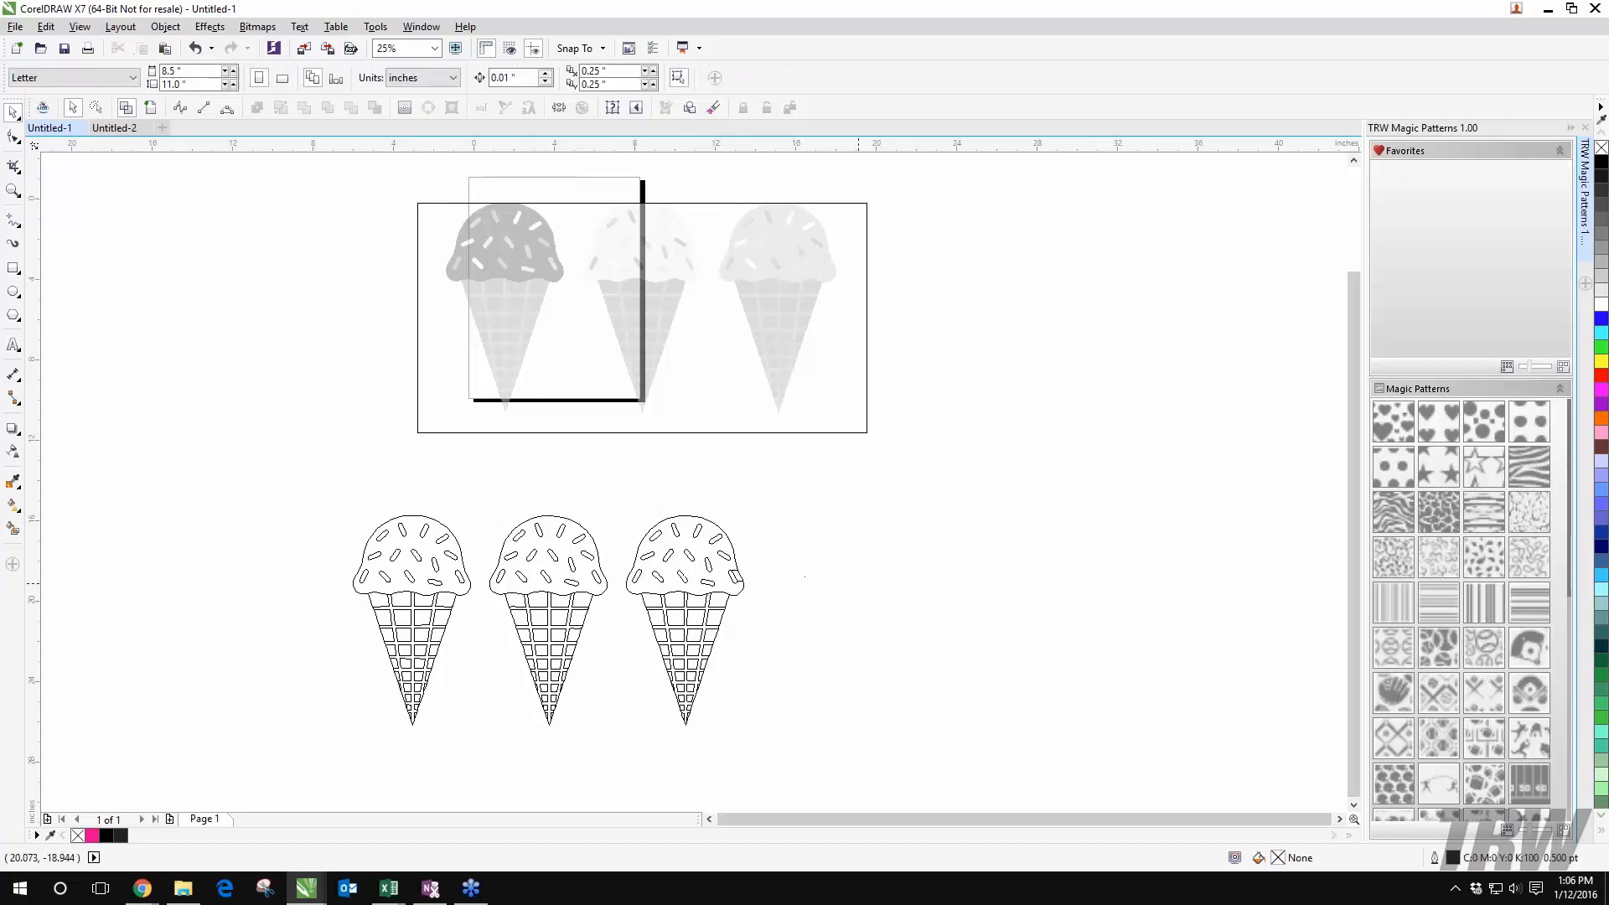
key(ctrl+z)
key(Escape)
Step: Delete the original bitmap above the traced cones, and undo the deletion
click(680, 340)
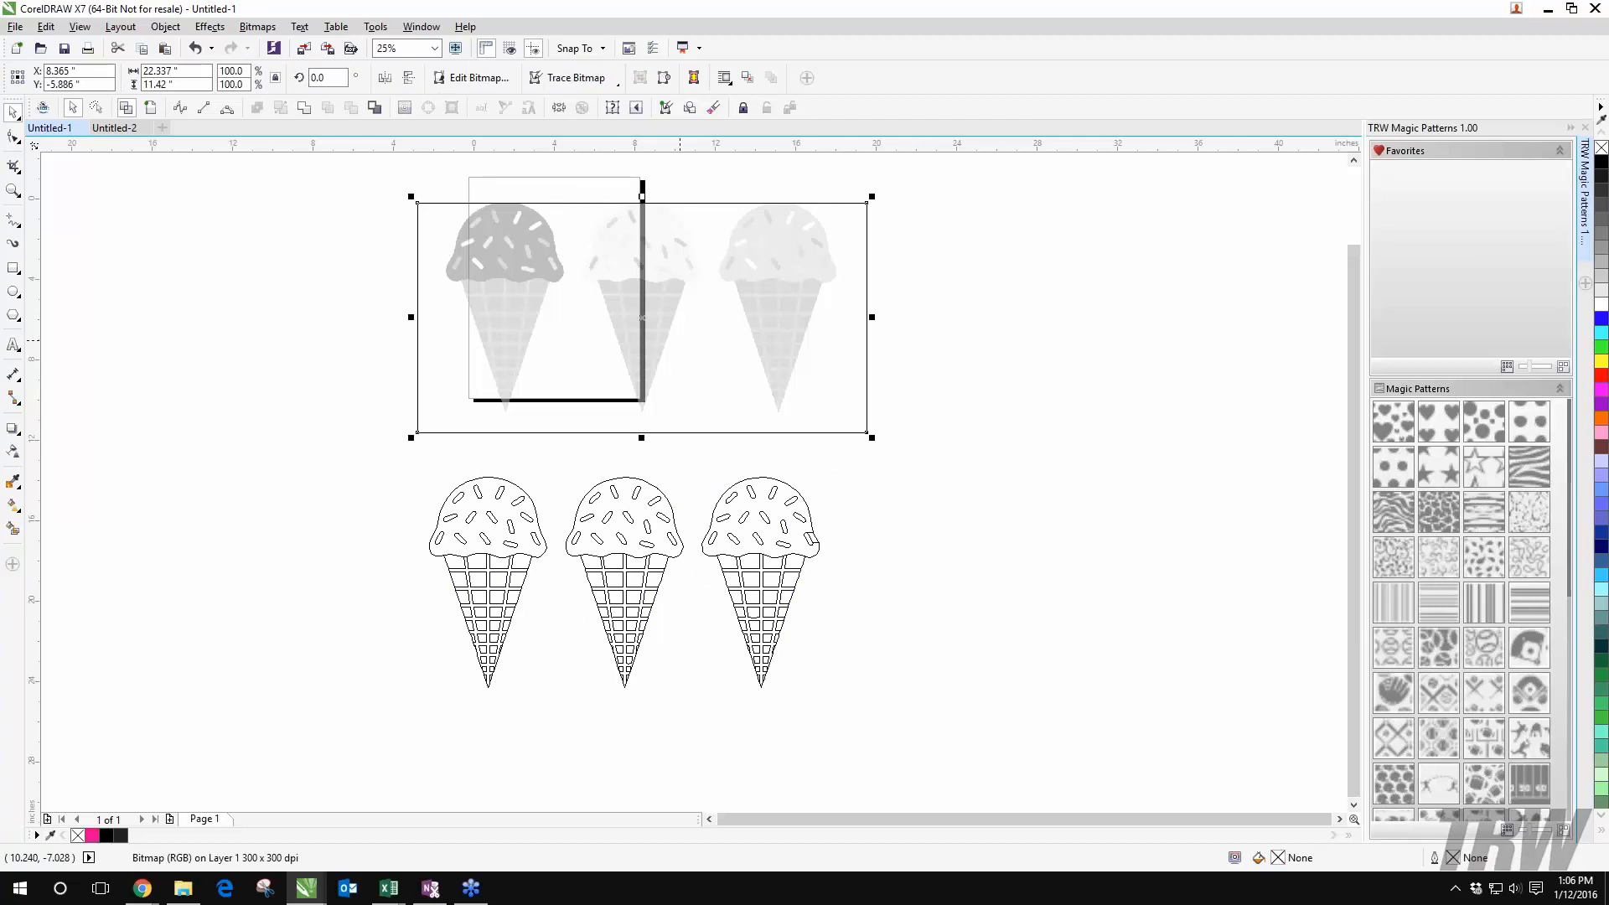
key(Delete)
scroll(679, 345, up, 1)
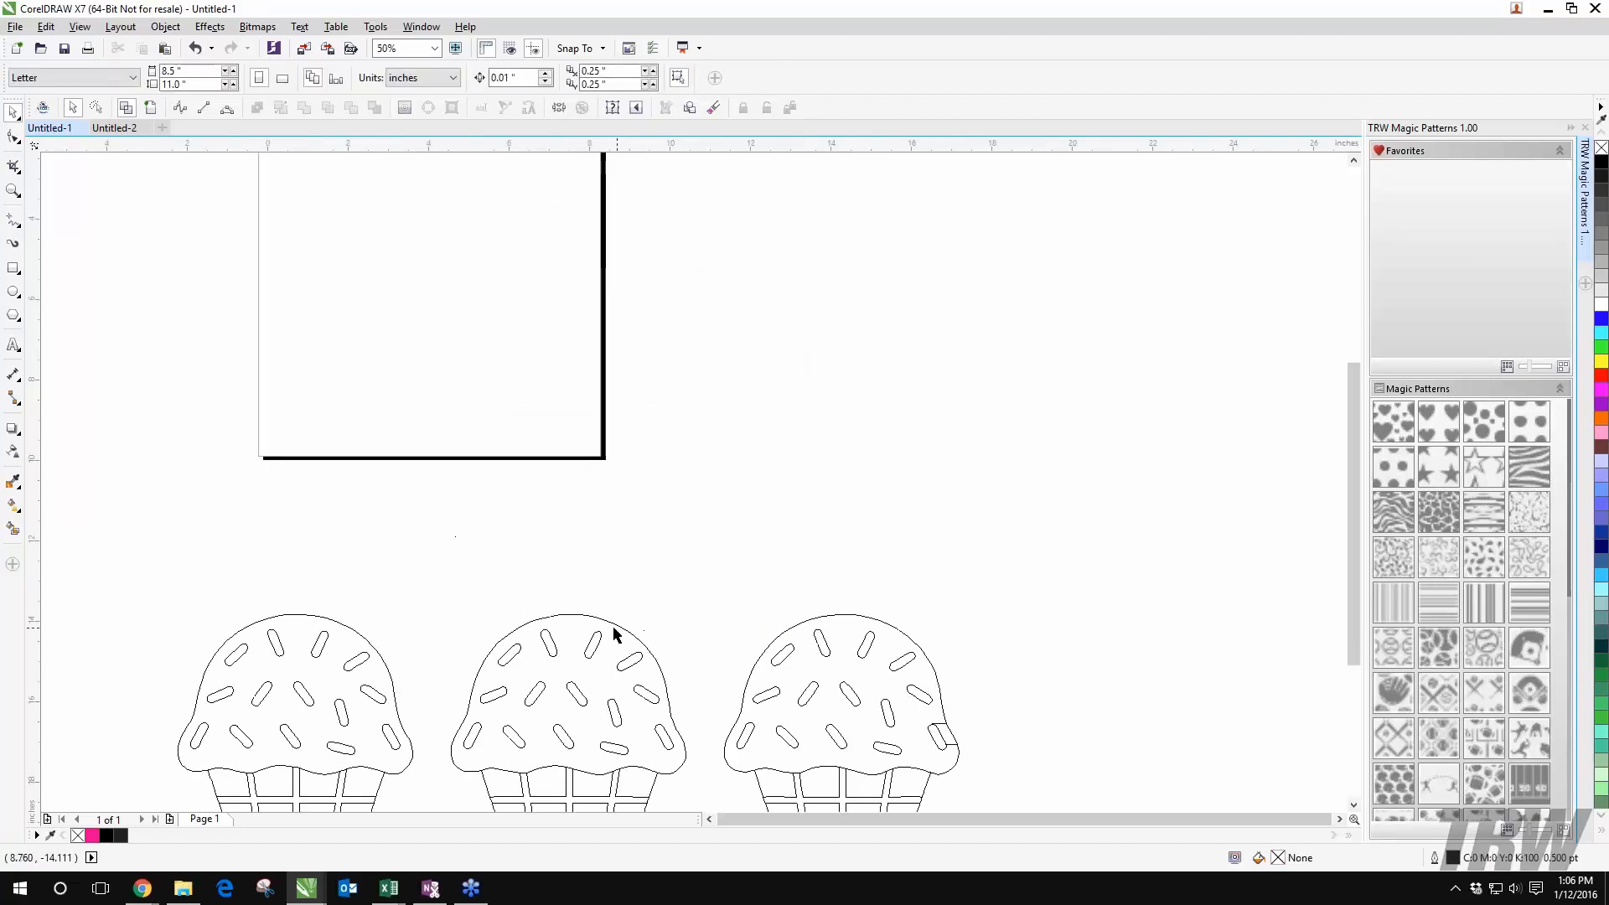
scroll(614, 640, down, 1)
key(ctrl+z)
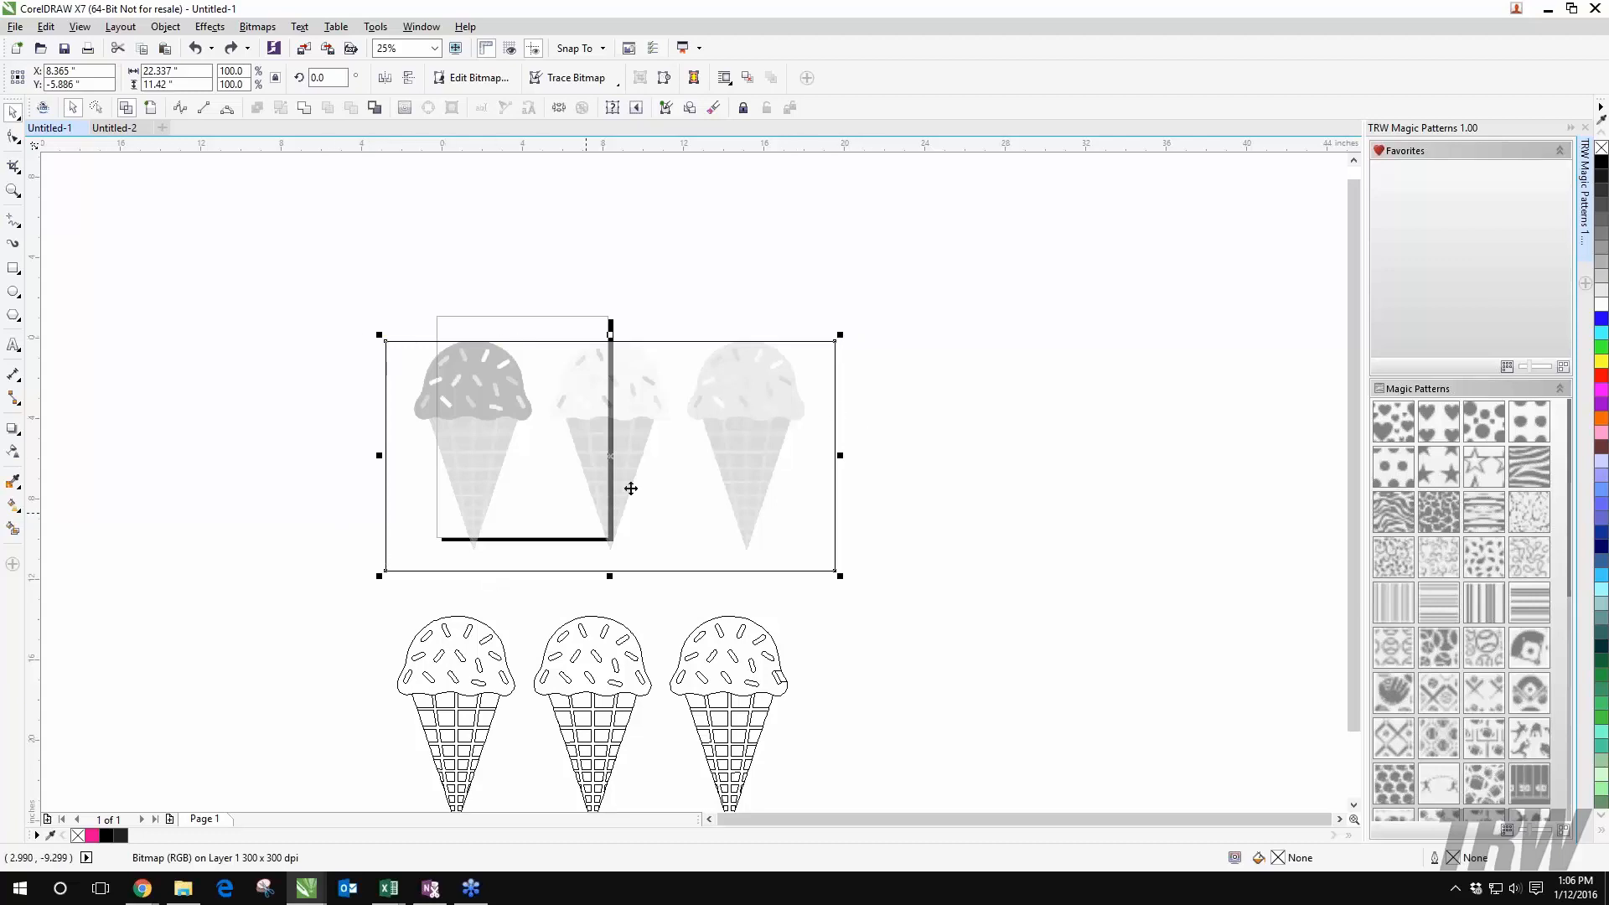
Step: Move the original bitmap well clear of the page on its right side and deselect it
drag(643, 454, 1278, 376)
click(900, 342)
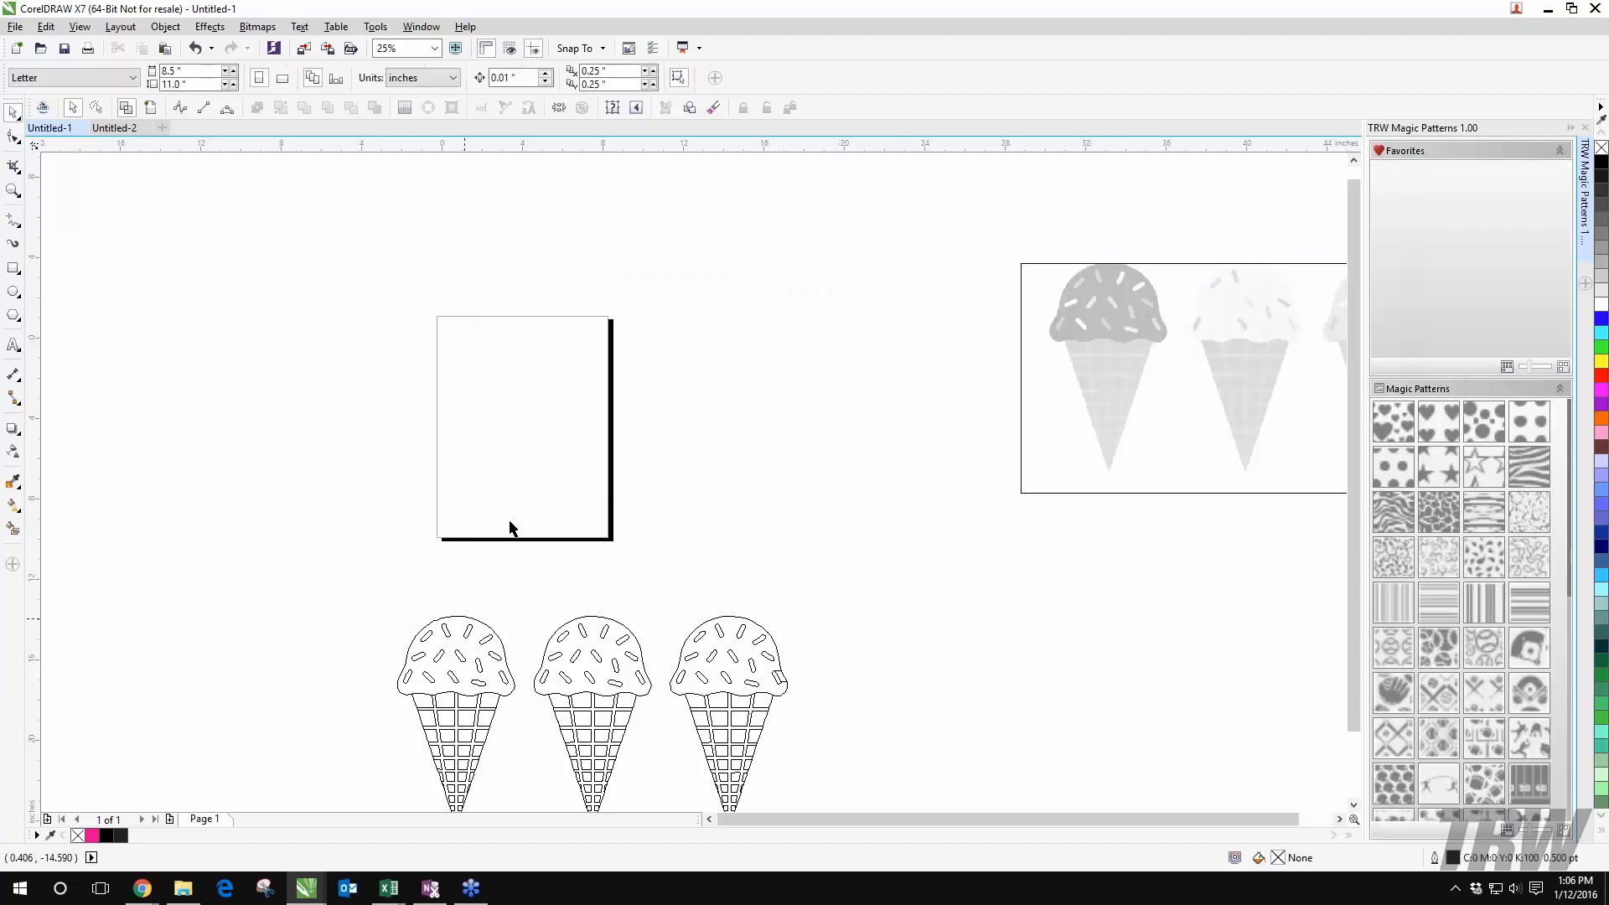
Step: Return to the full-color view and center the traced cone group on the page
scroll(335, 462, down, 3)
click(399, 524)
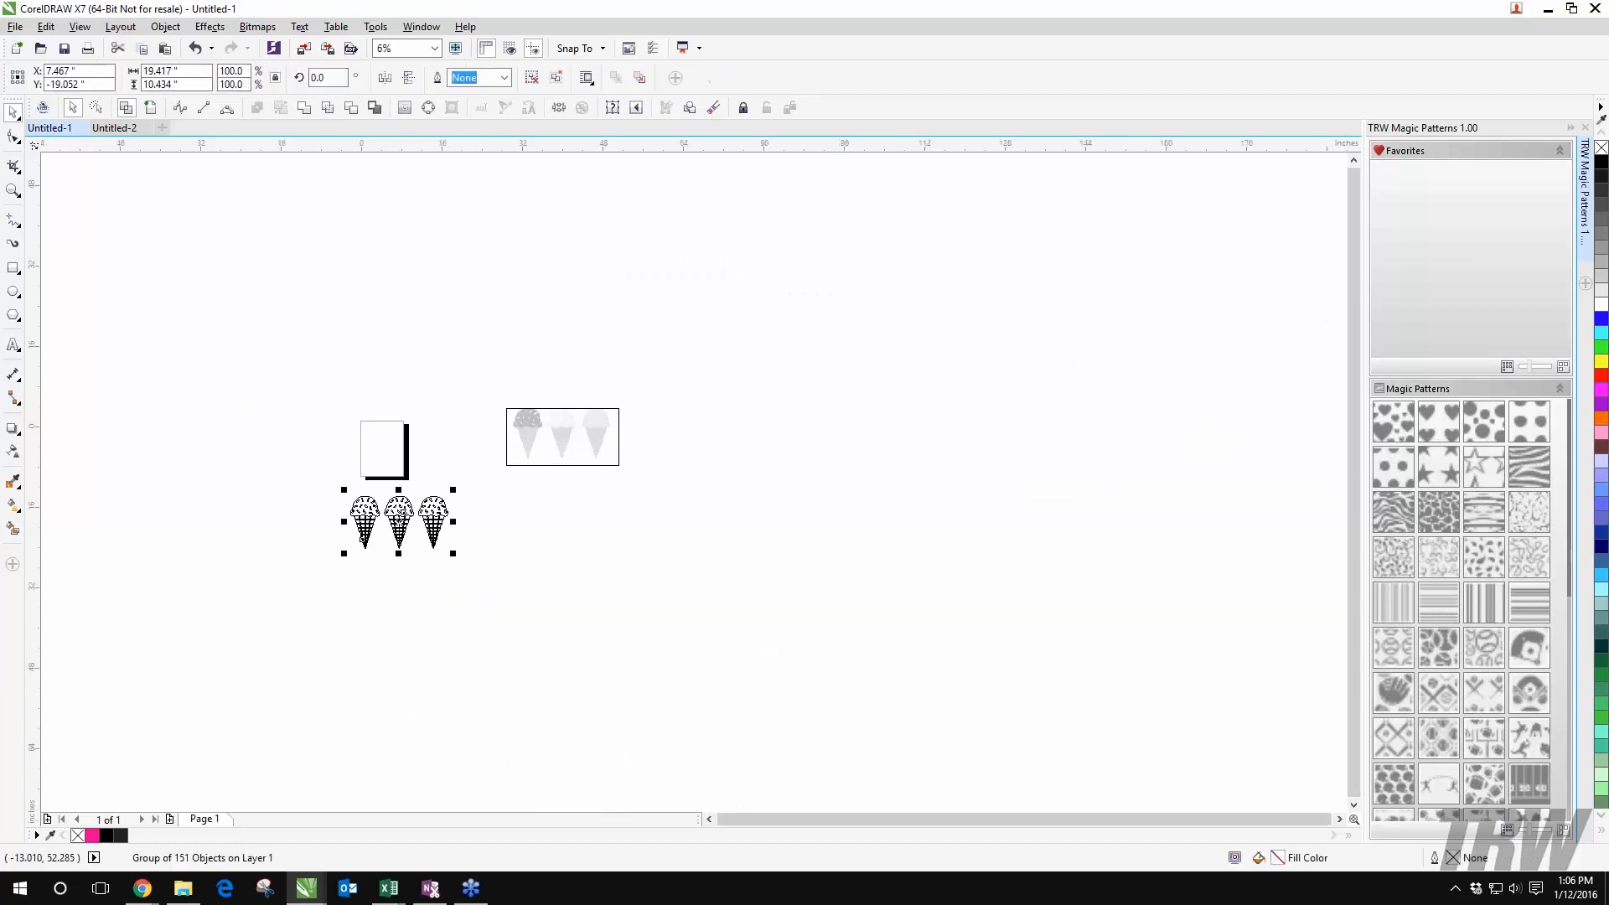
click(153, 112)
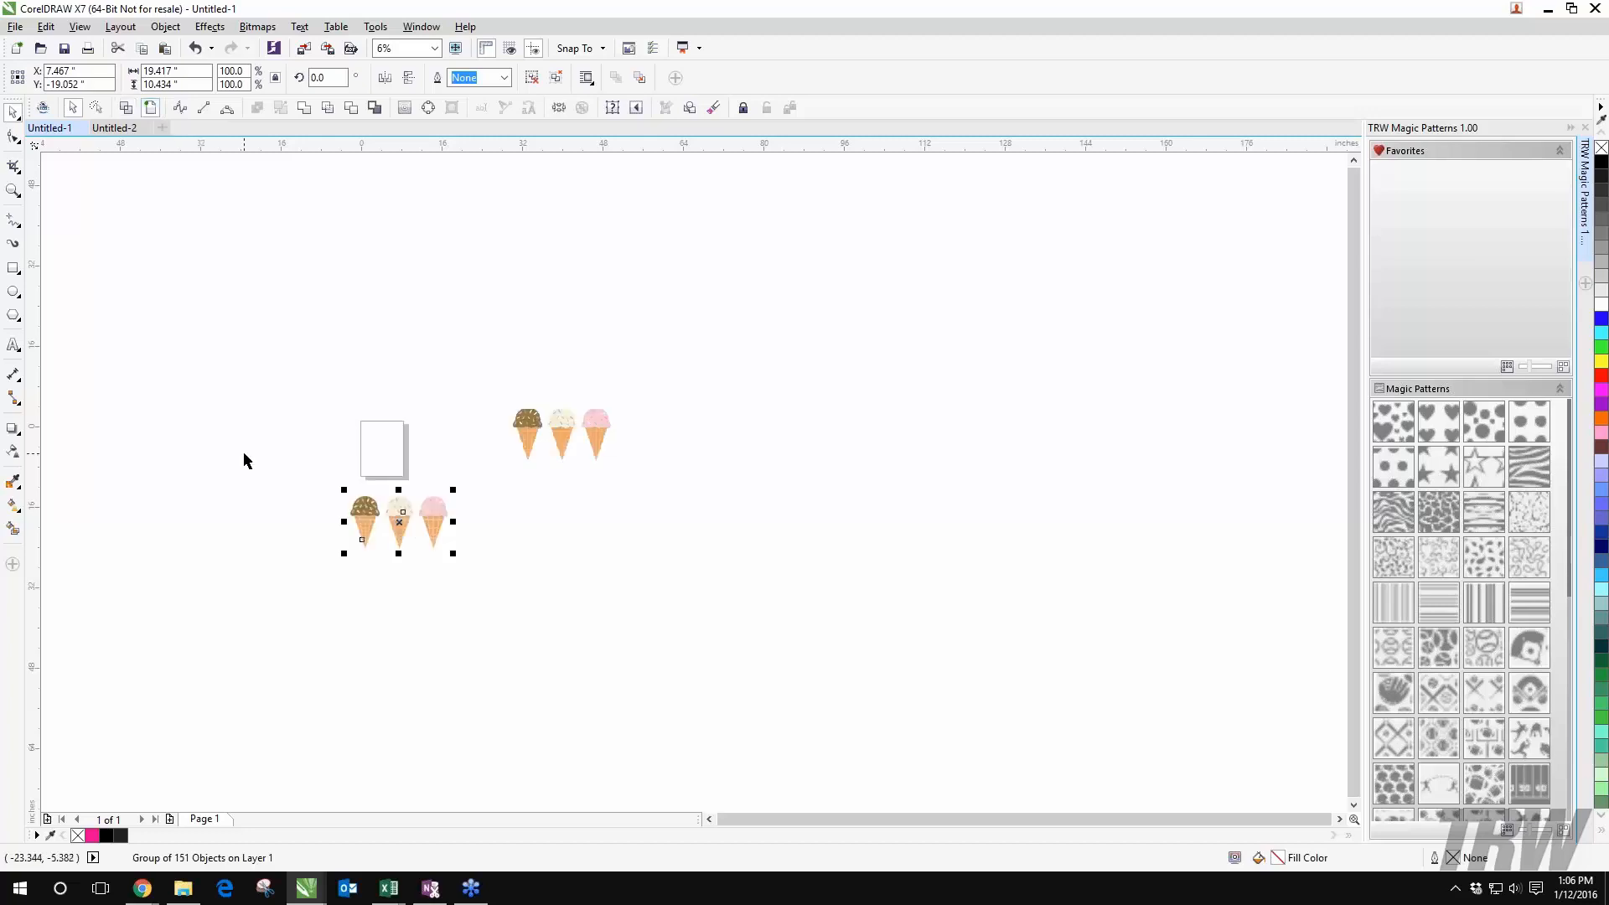
key(p)
key(Escape)
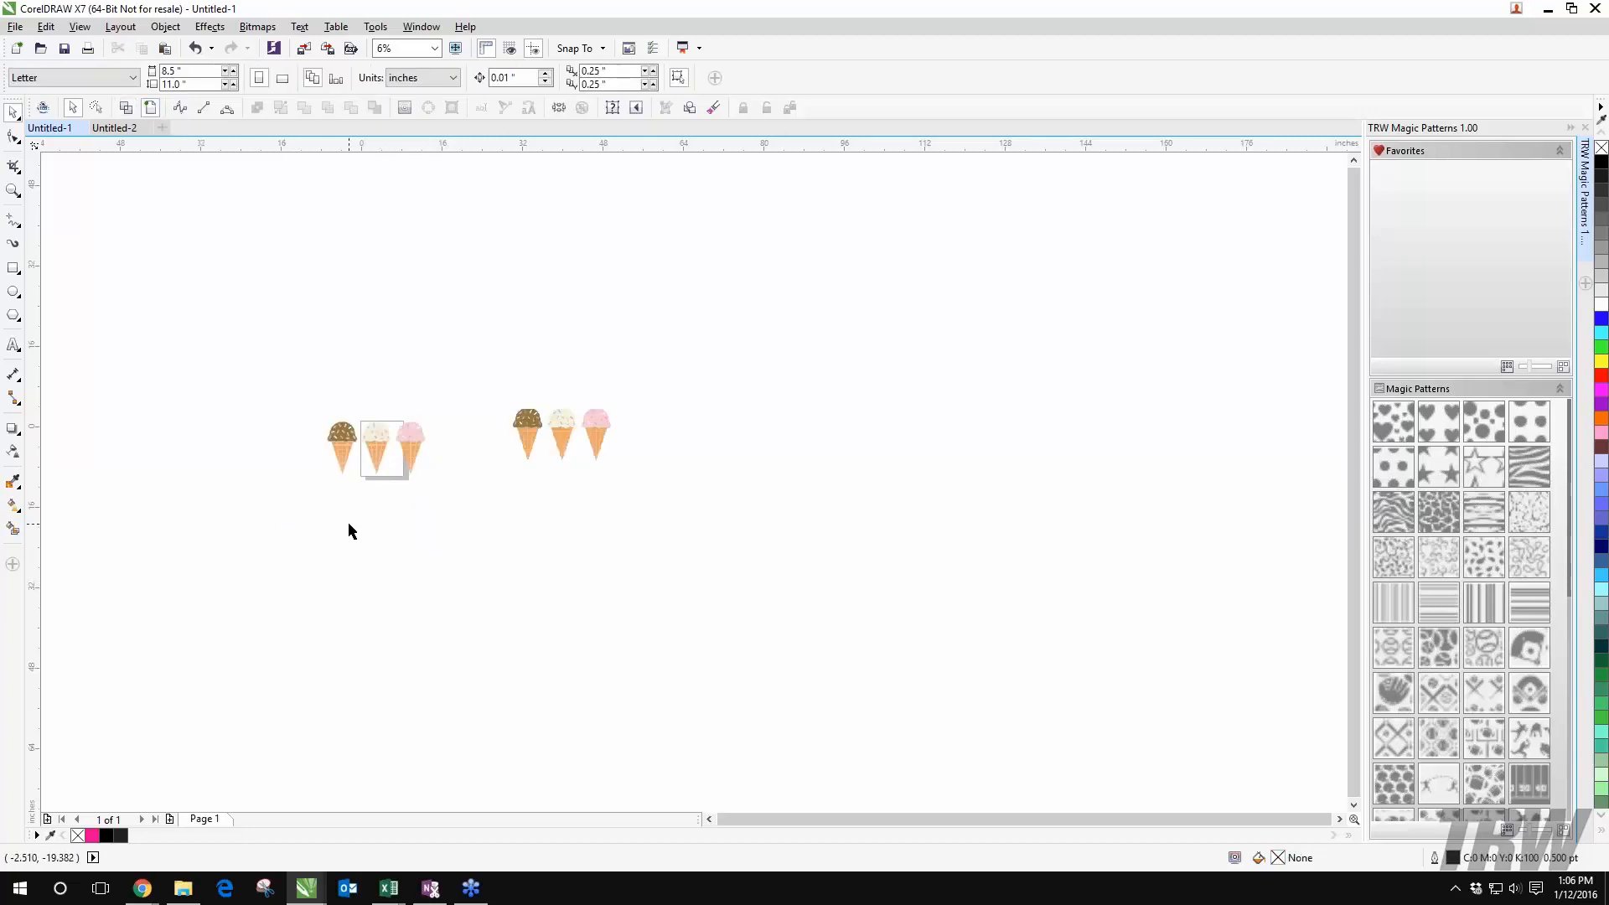
Step: Reposition the traced cone group down and to the right of its centered position on the page, and deselect it
scroll(369, 503, up, 1)
drag(369, 503, 503, 550)
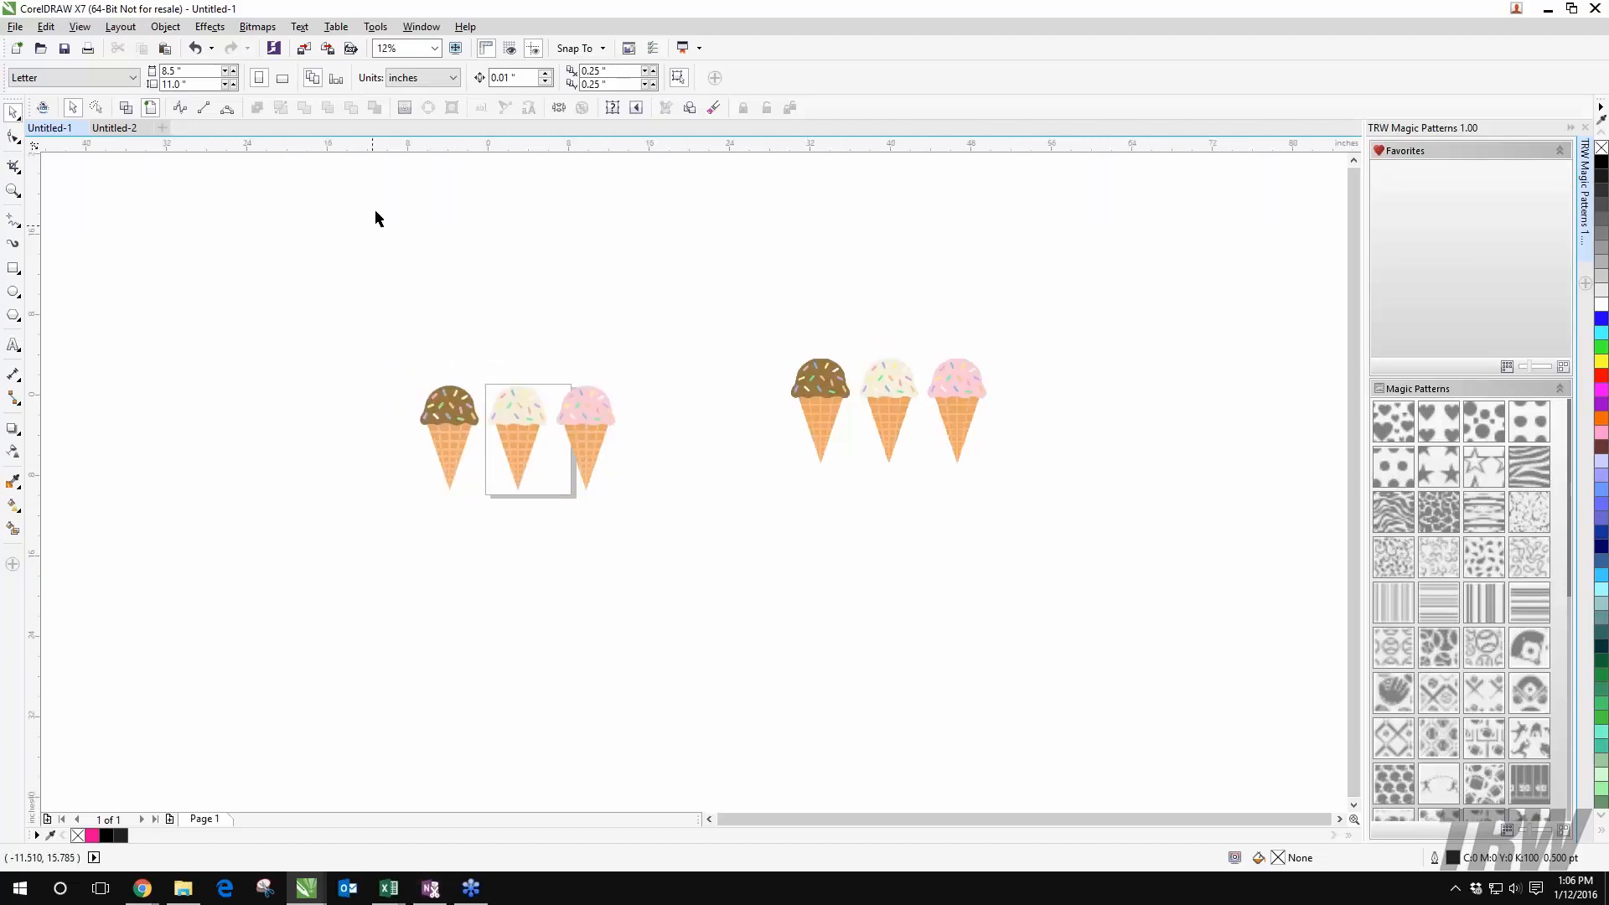
scroll(568, 455, up, 1)
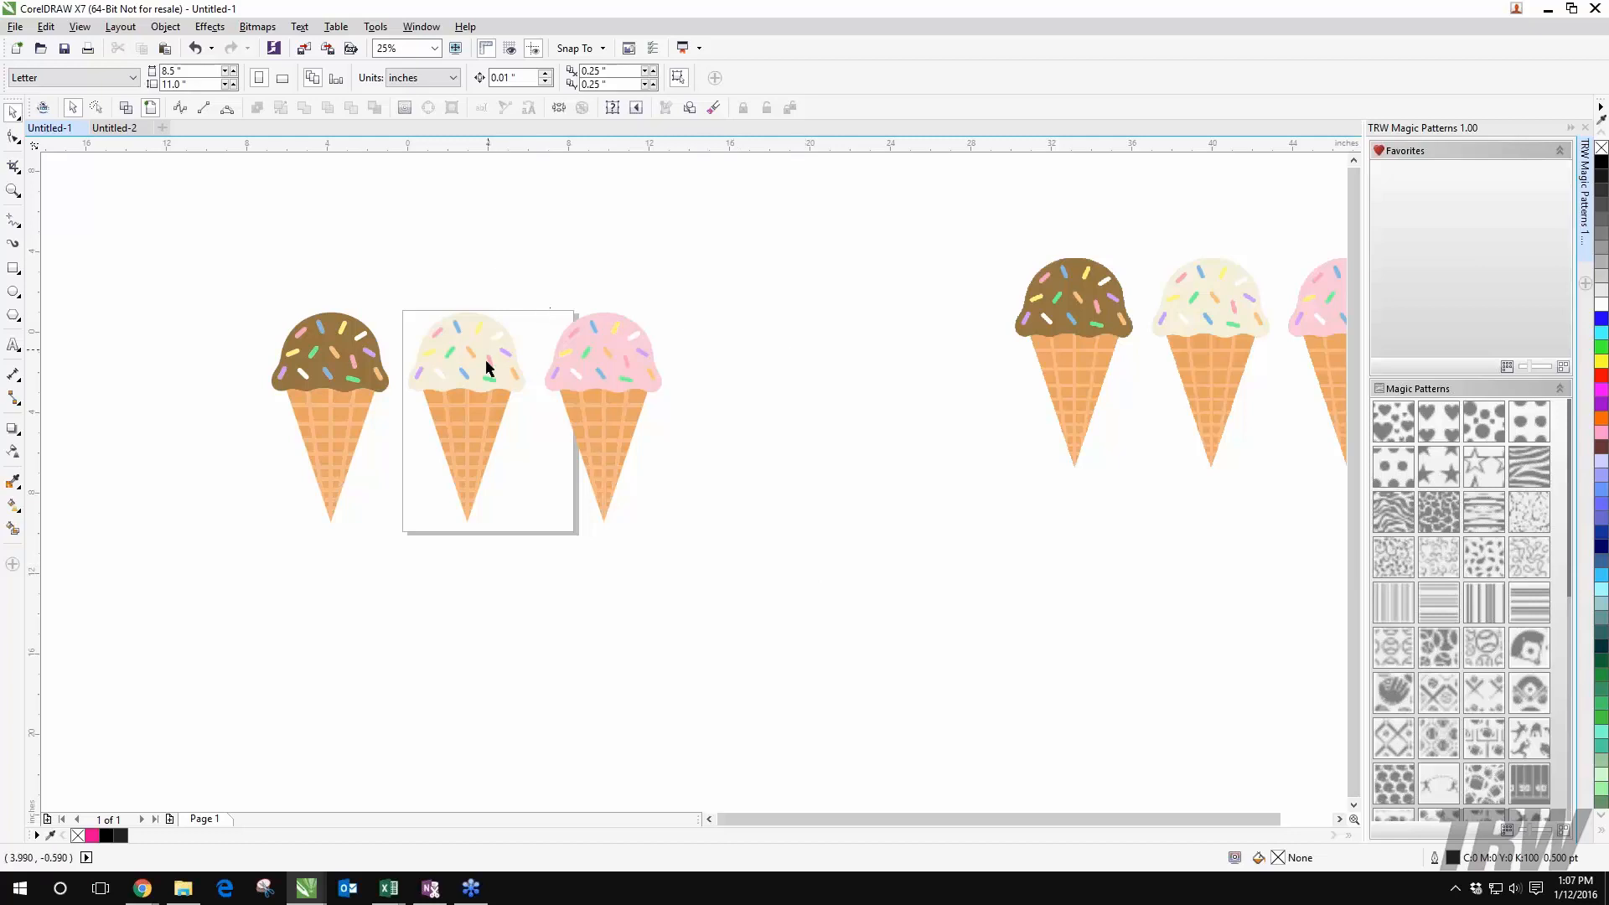
drag(486, 367, 571, 441)
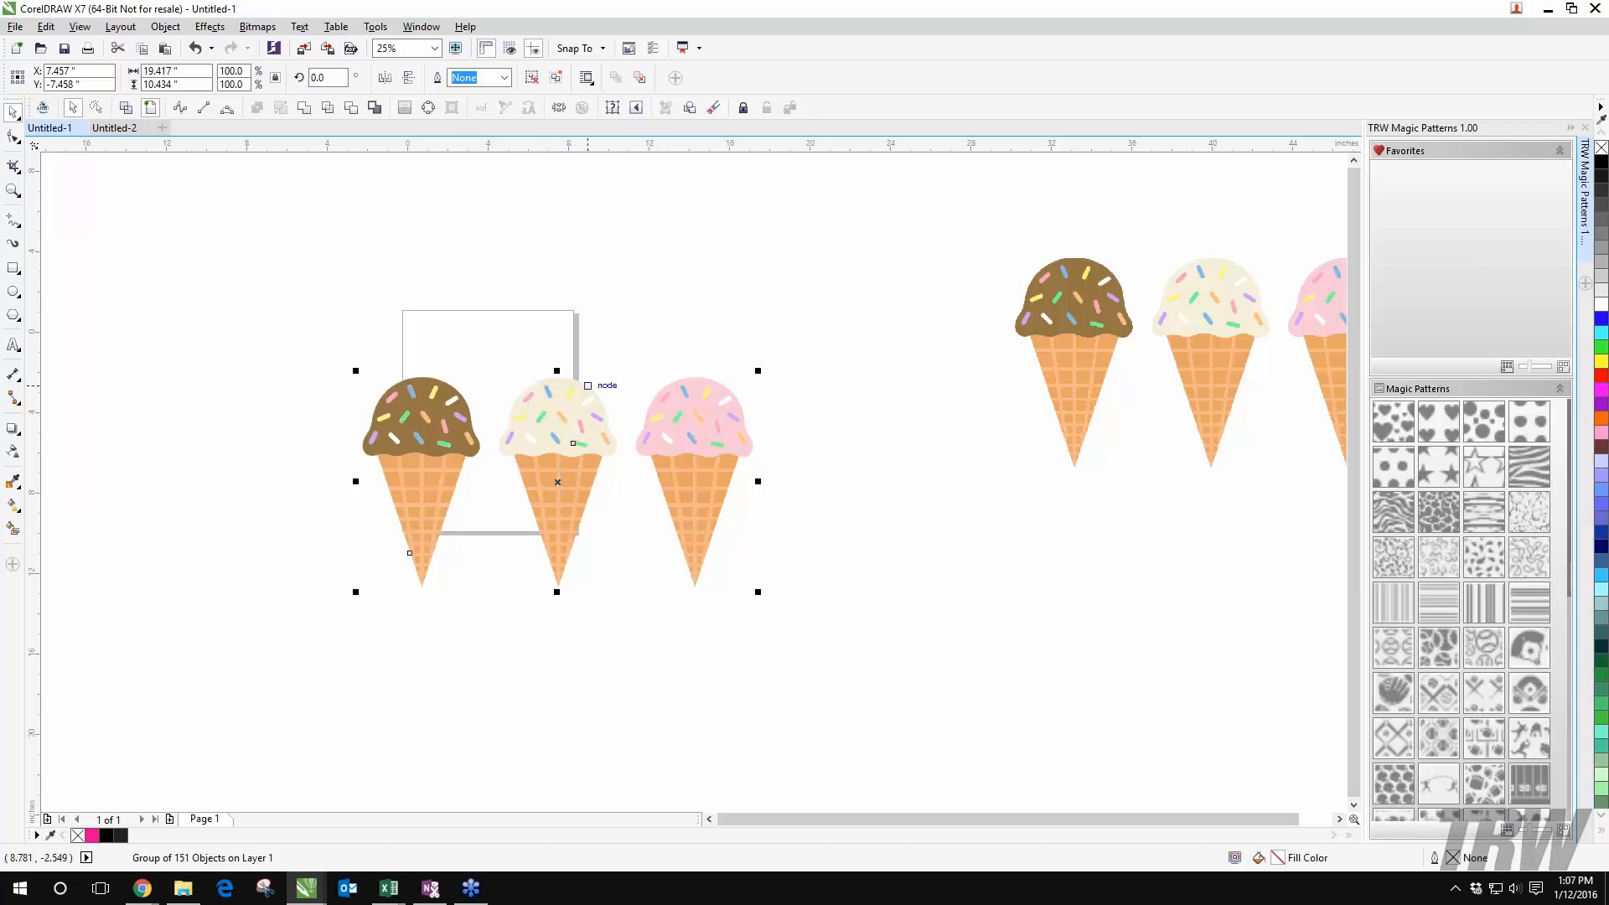
drag(538, 417, 624, 386)
key(Escape)
Step: Examine the edges, tips and waffle pattern of the traced cones up close
scroll(613, 474, up, 2)
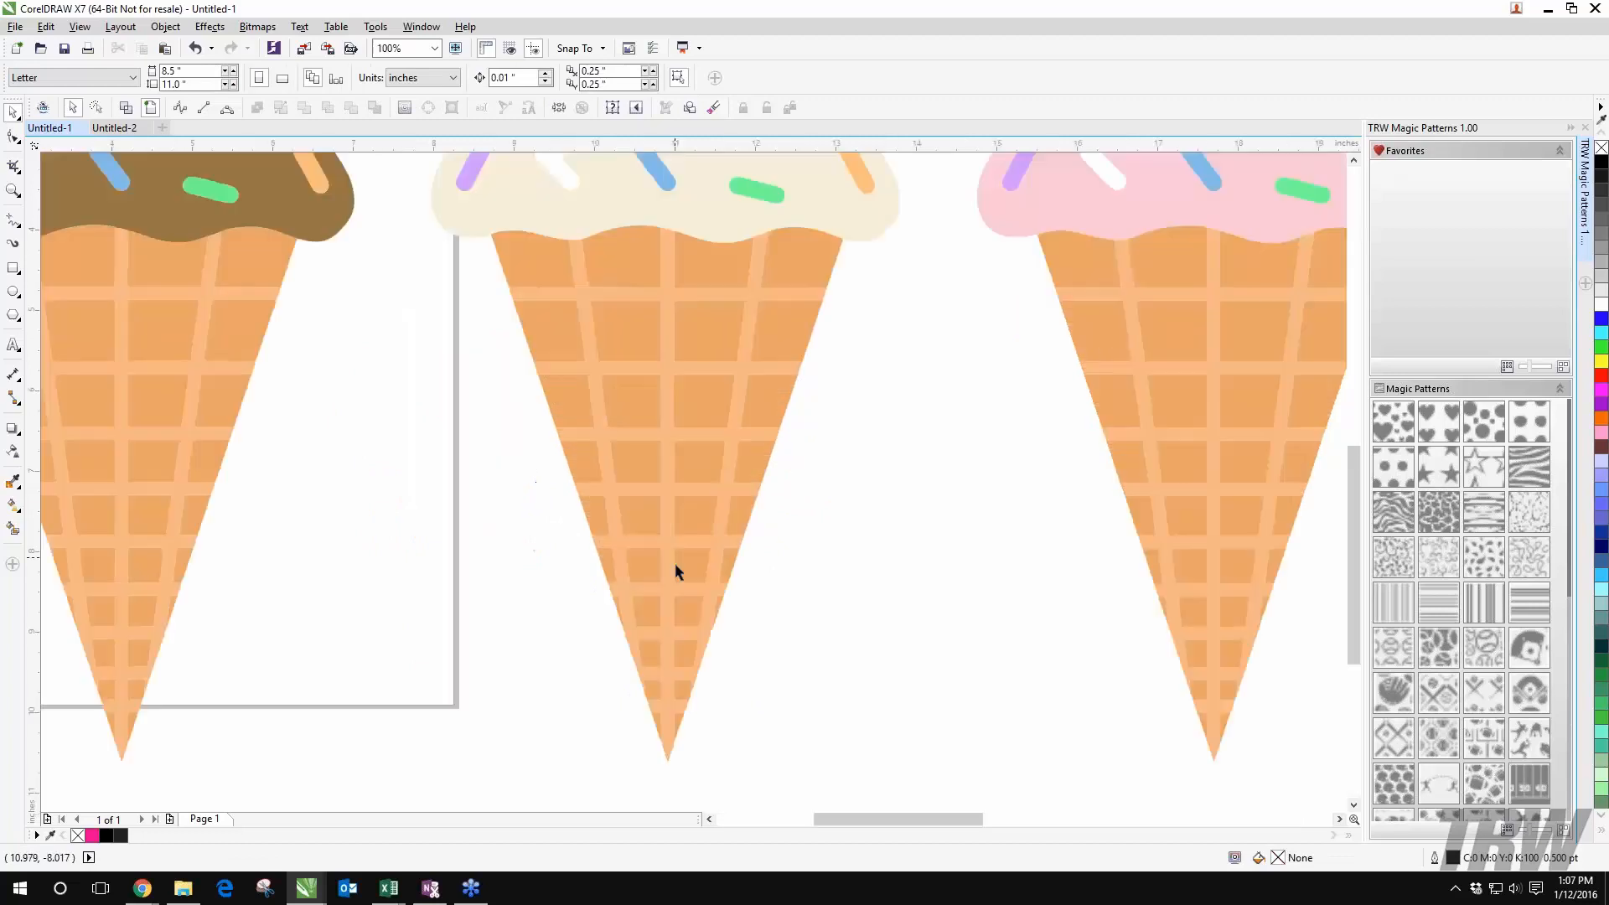
scroll(675, 564, up, 2)
scroll(676, 563, down, 2)
drag(675, 563, 735, 325)
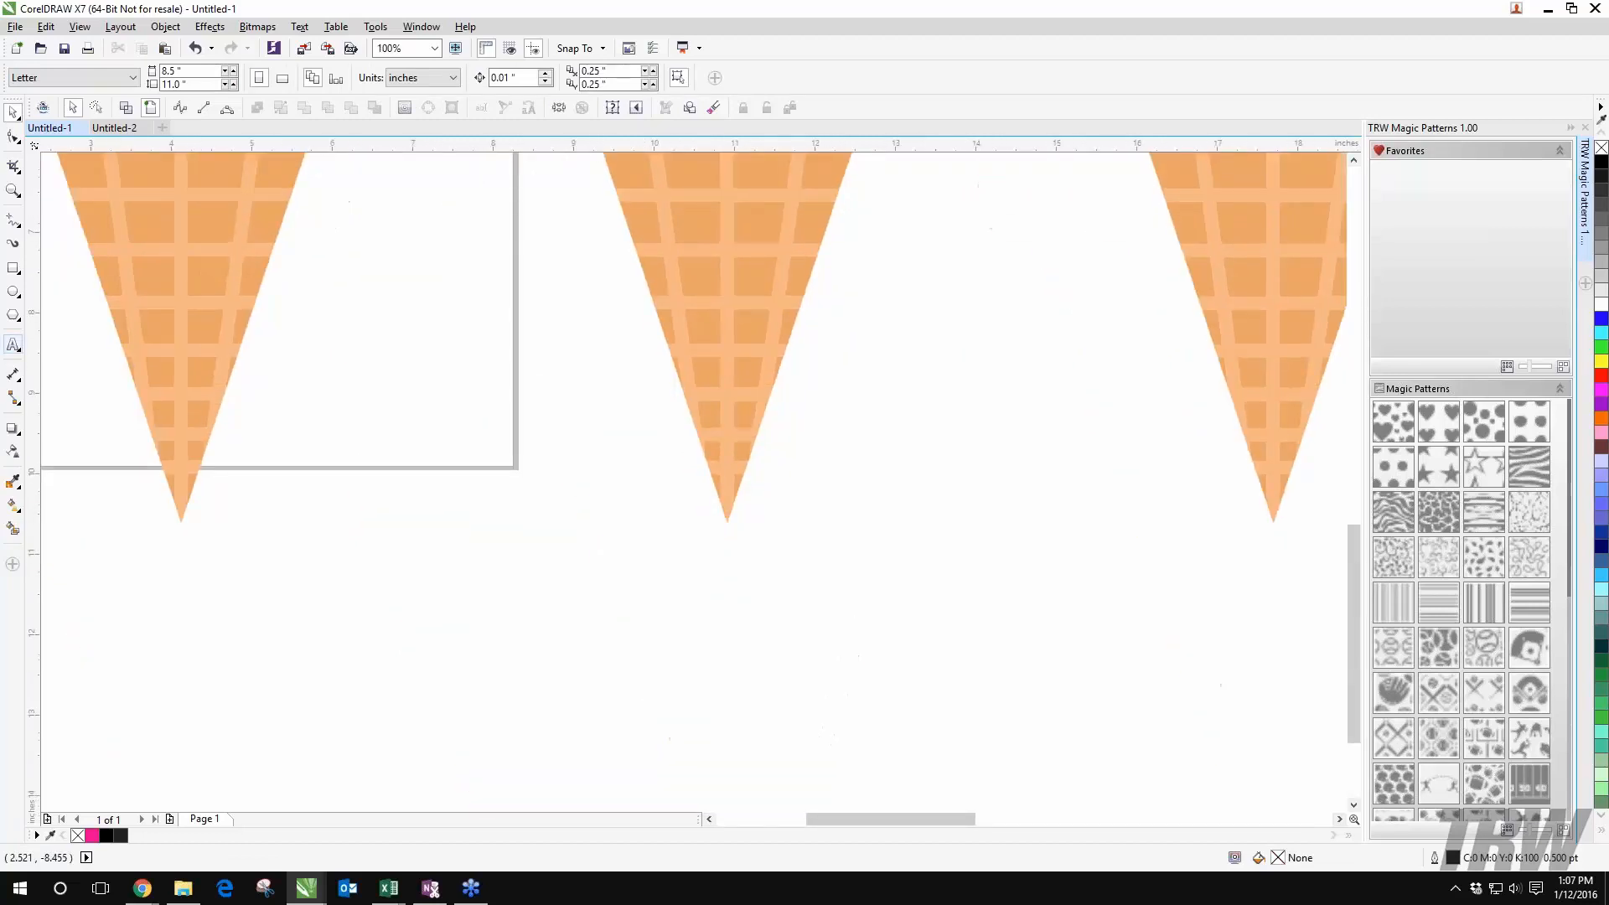
scroll(56, 343, up, 1)
scroll(229, 391, down, 2)
scroll(839, 417, up, 2)
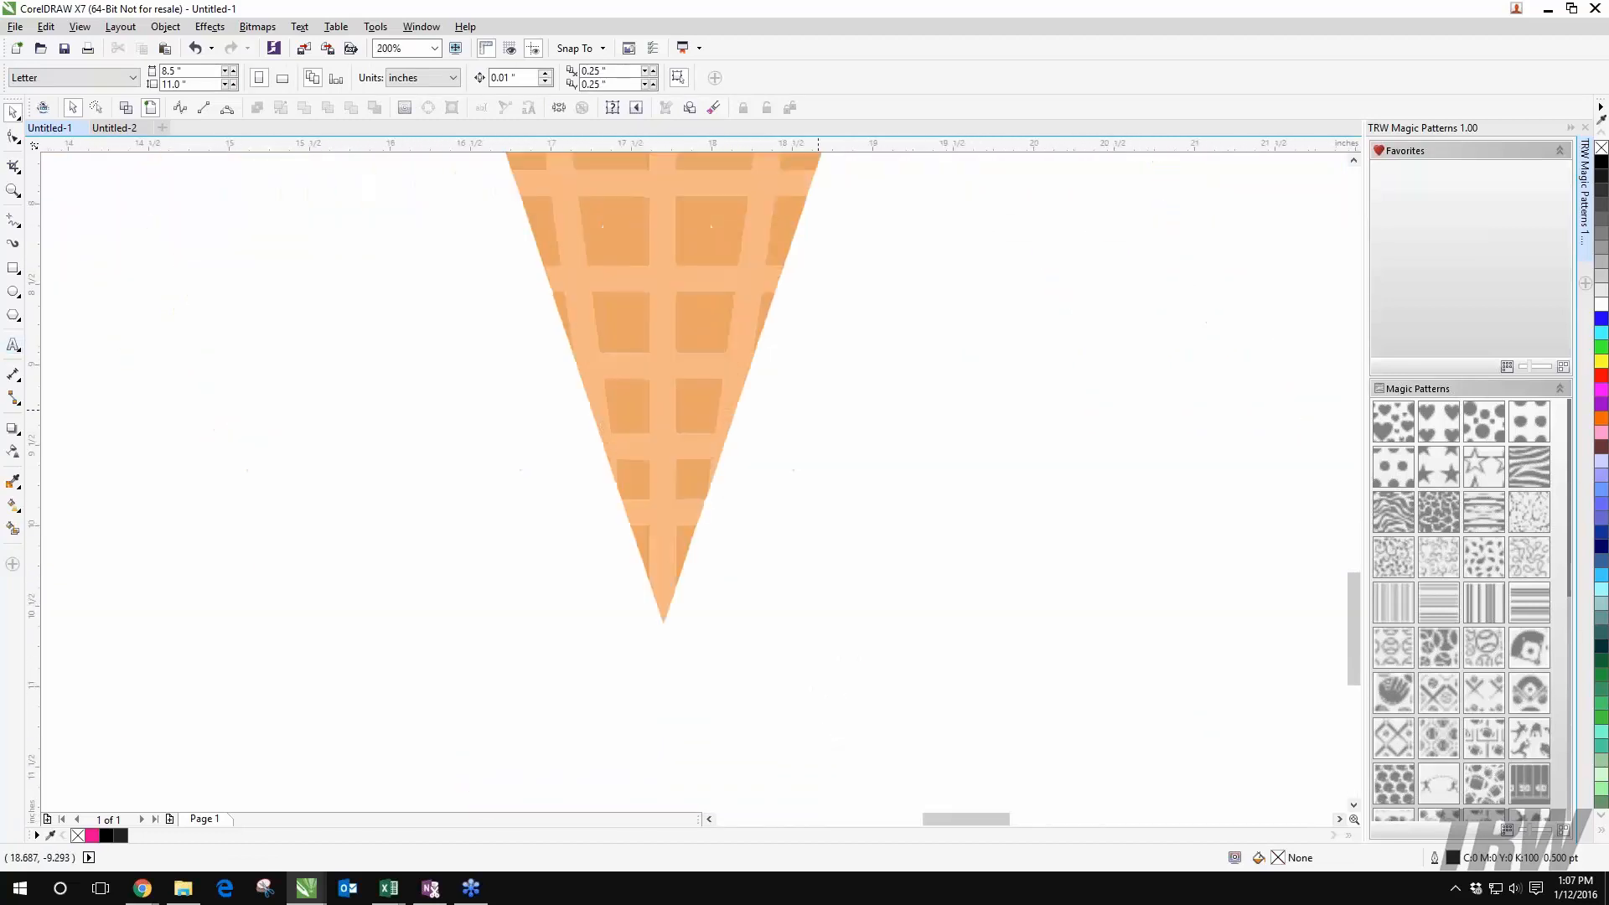
scroll(669, 367, up, 1)
scroll(668, 366, down, 2)
drag(705, 157, 855, 534)
drag(873, 435, 1052, 410)
scroll(818, 367, down, 1)
Step: Move the traced cone group to about X 7.317", Y -5.181", ungroup all its objects and deselect them
mouse_move(606, 333)
mouse_down()
mouse_move(721, 345)
mouse_move(577, 337)
mouse_up()
right_click(650, 306)
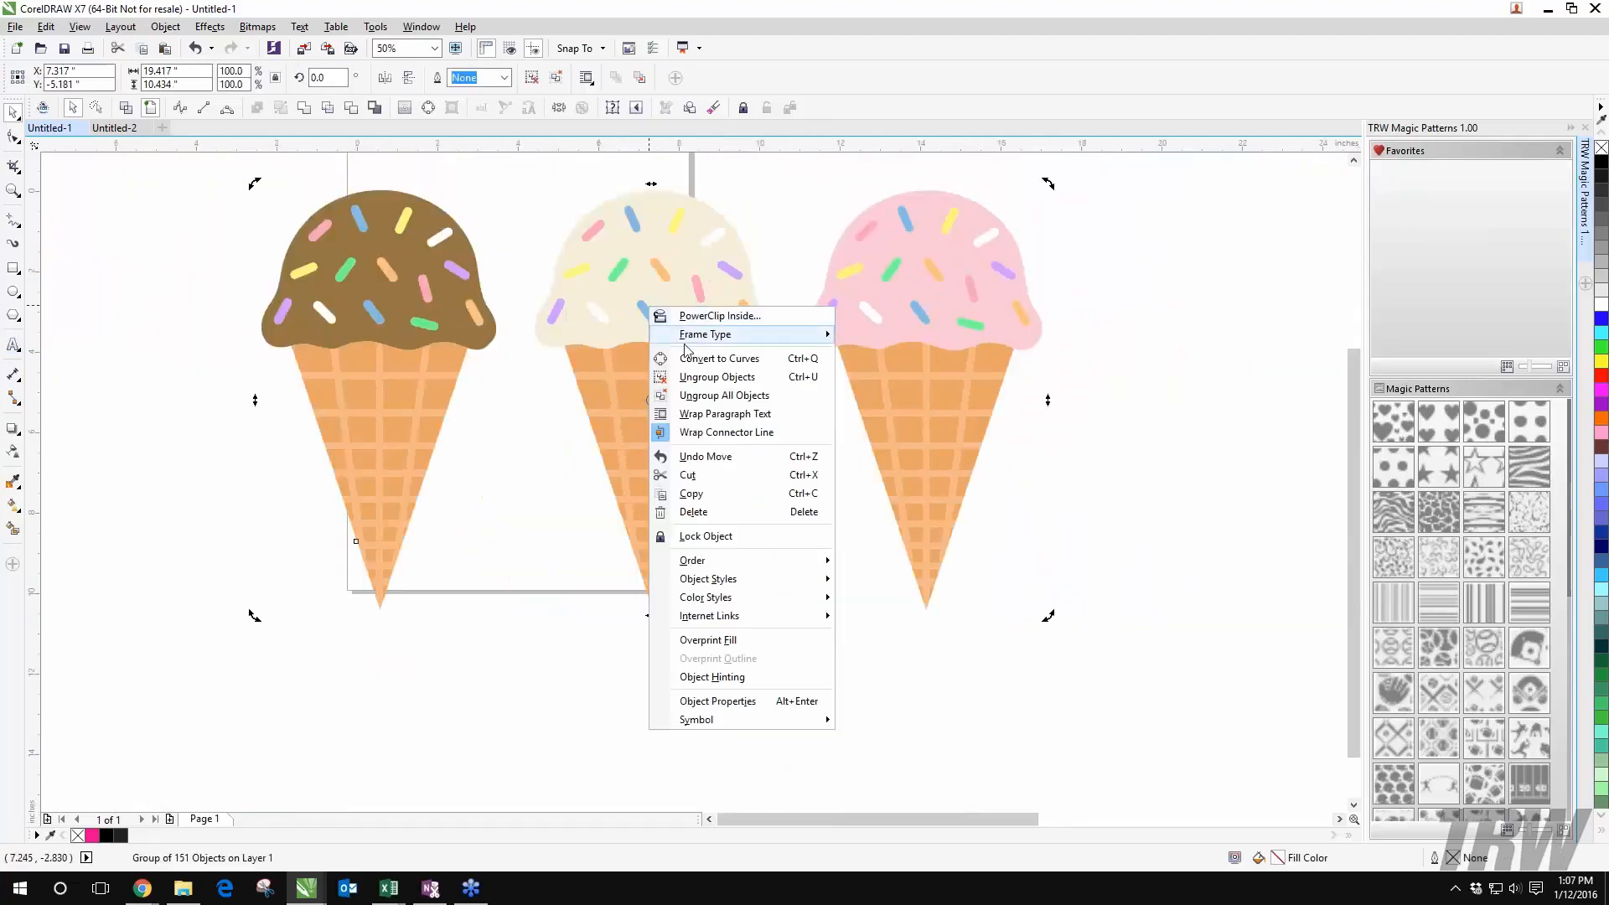
right_click(669, 237)
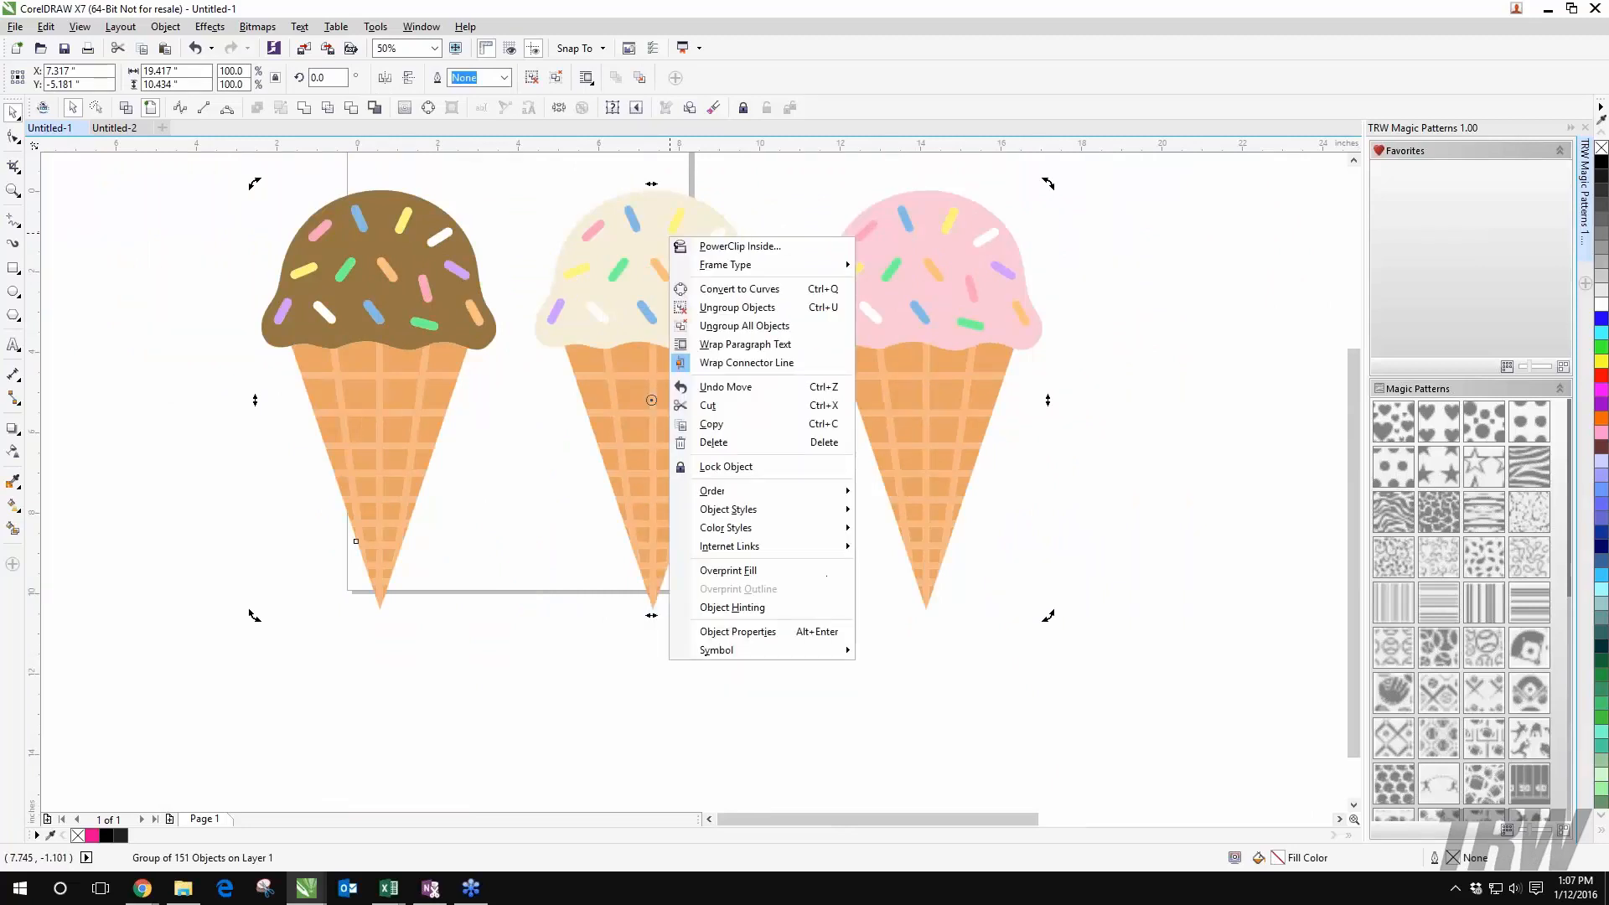
click(744, 326)
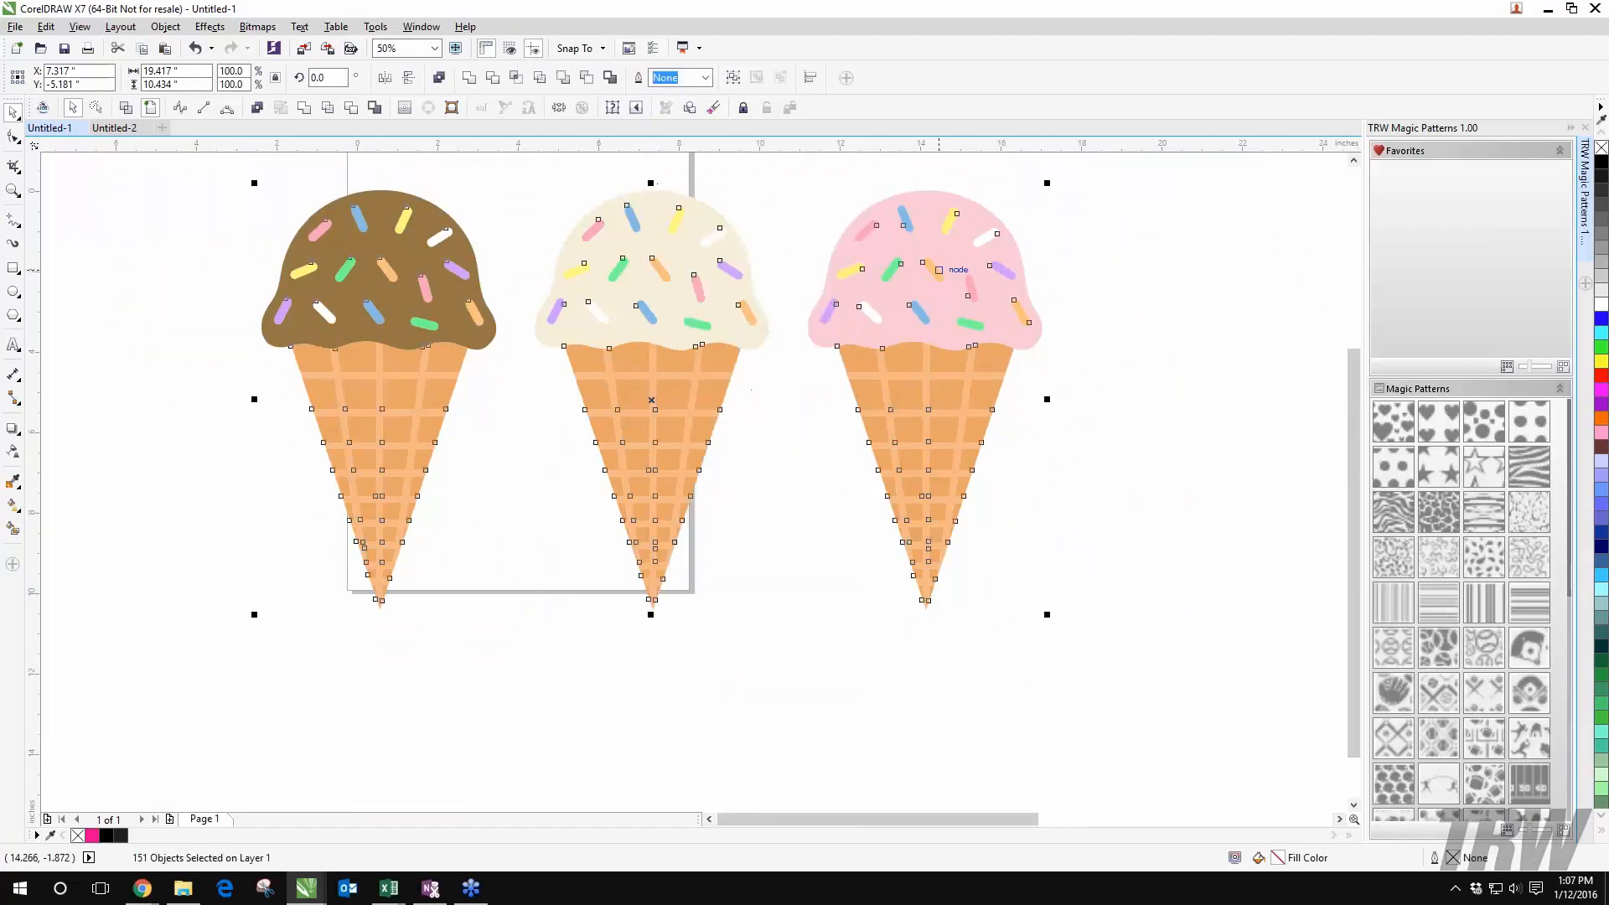
click(1114, 270)
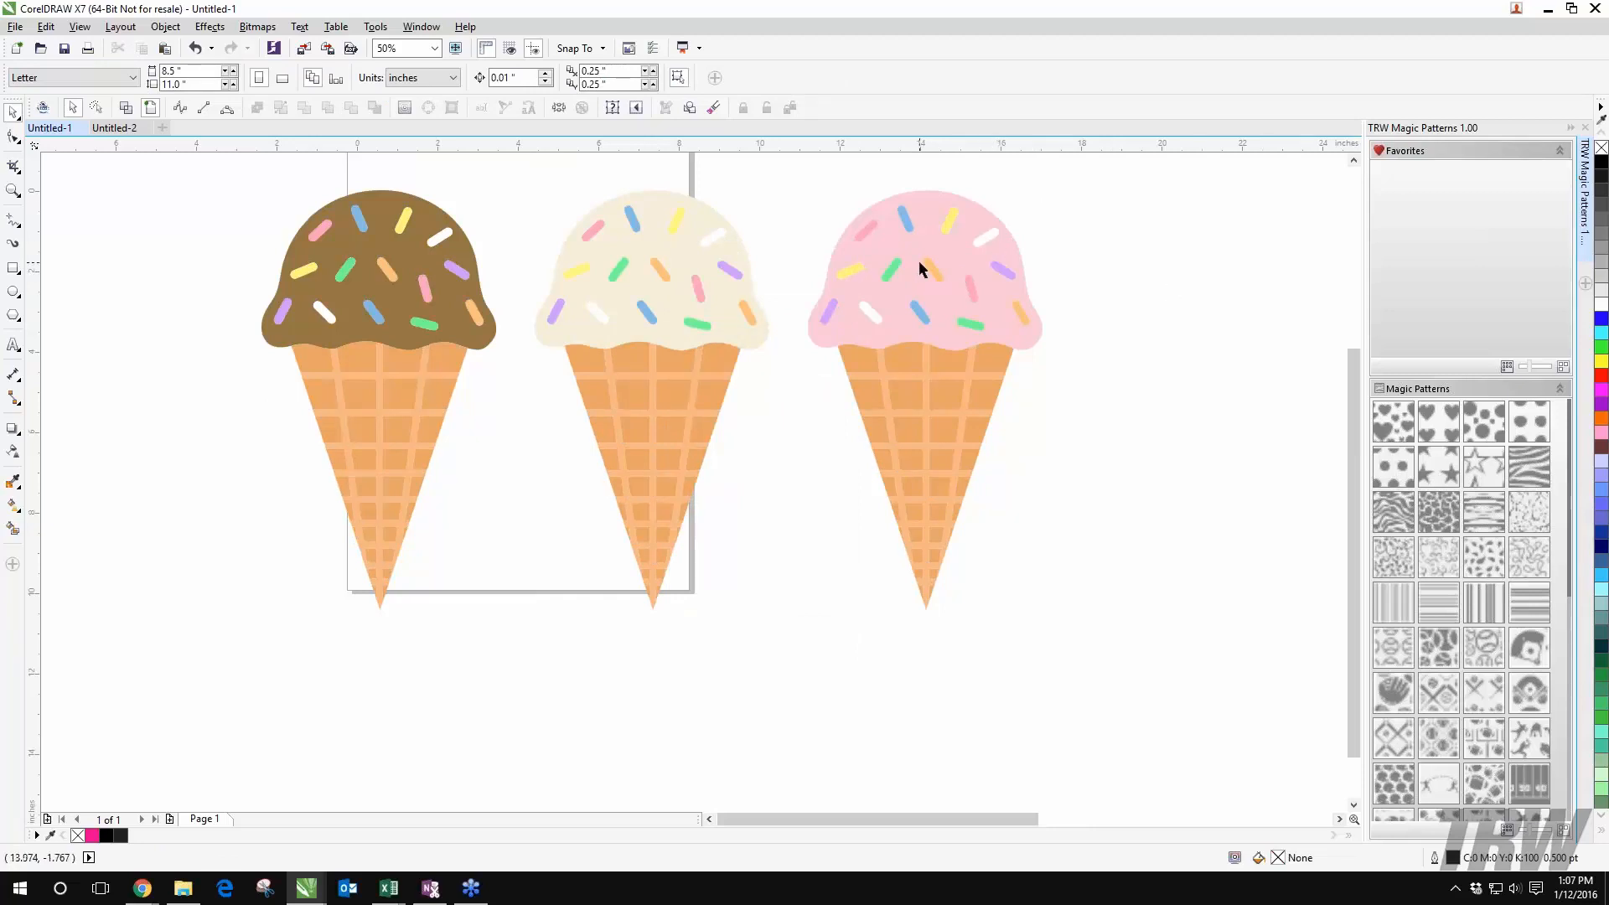
Step: Try moving the cream scoop shape up and away from the middle cone's sprinkles, and undo the moves
click(676, 245)
drag(677, 245, 715, 208)
scroll(752, 249, down, 1)
click(808, 243)
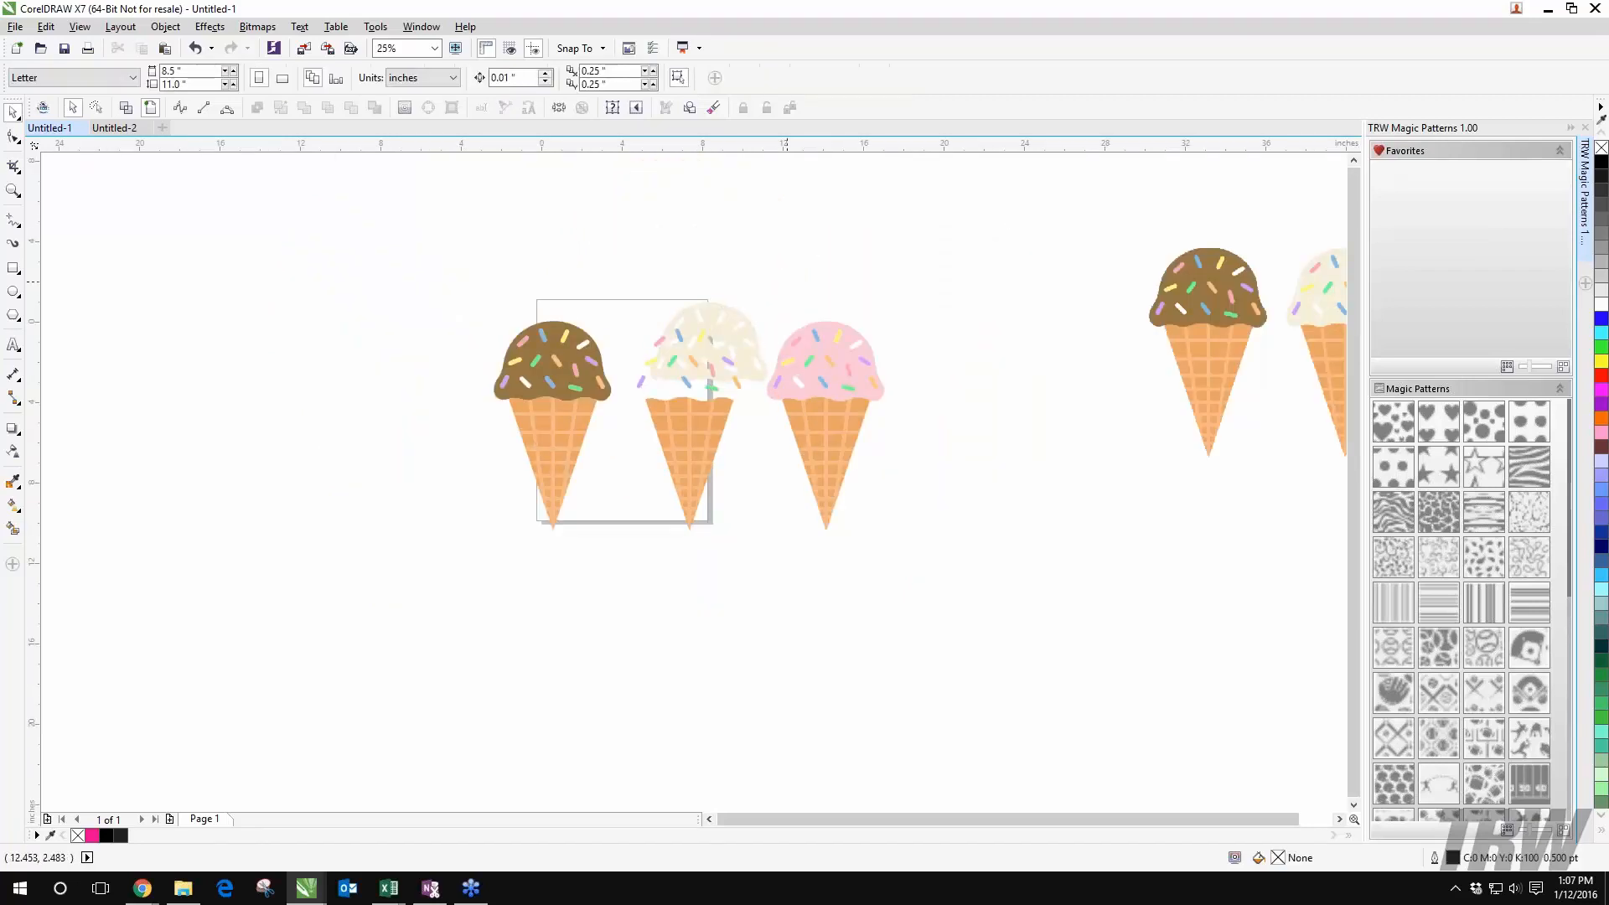
scroll(781, 284, up, 1)
drag(706, 359, 880, 216)
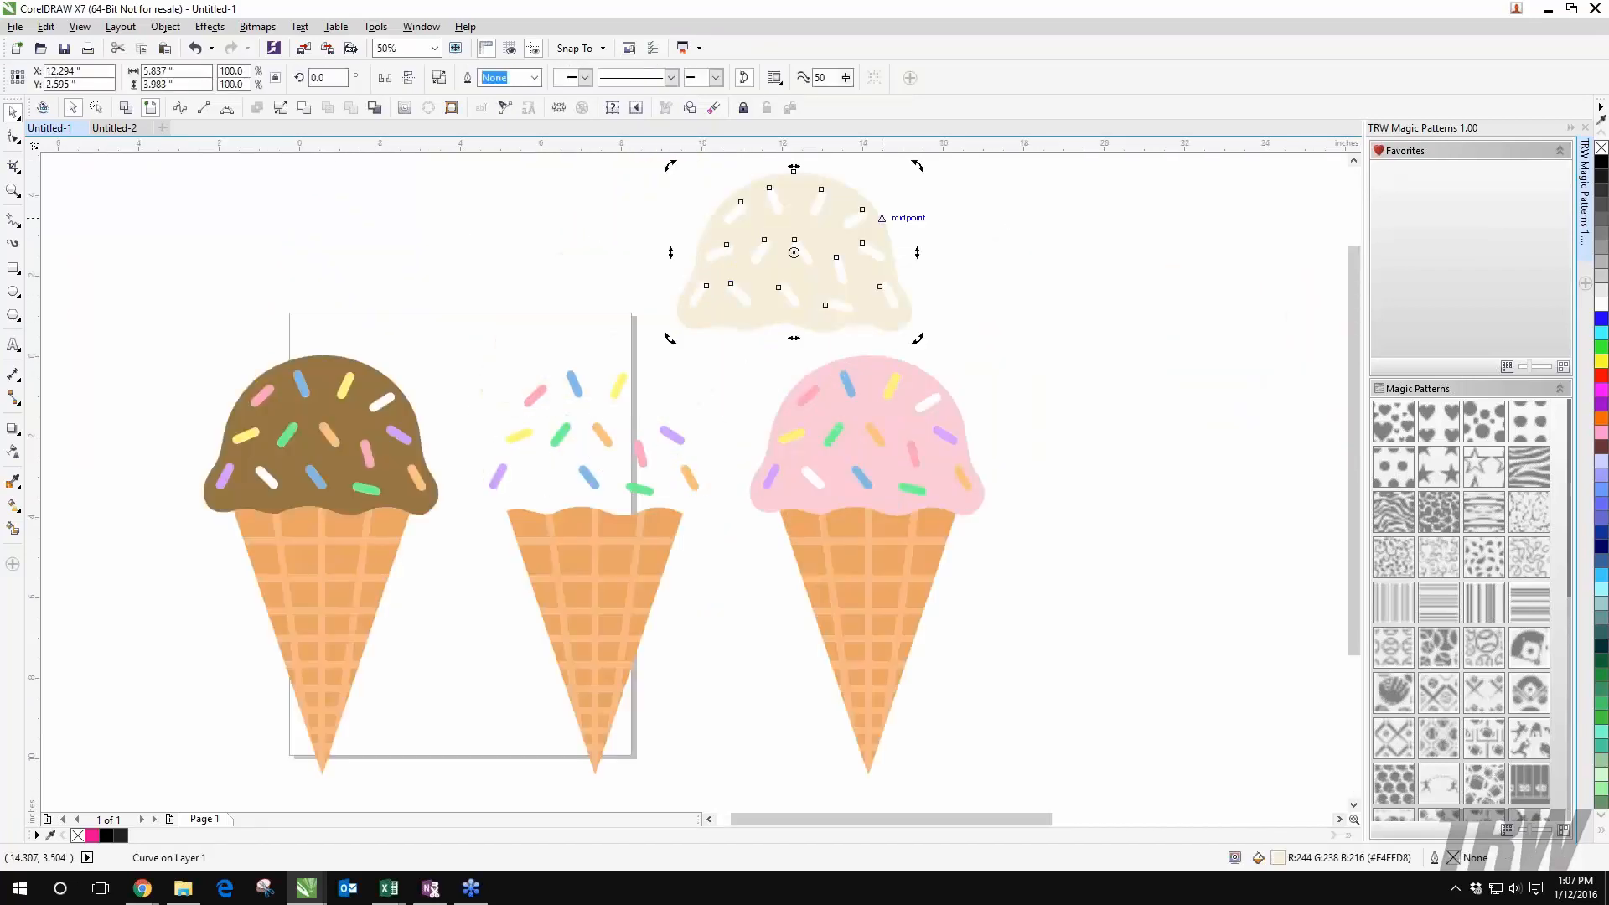
key(ctrl+z)
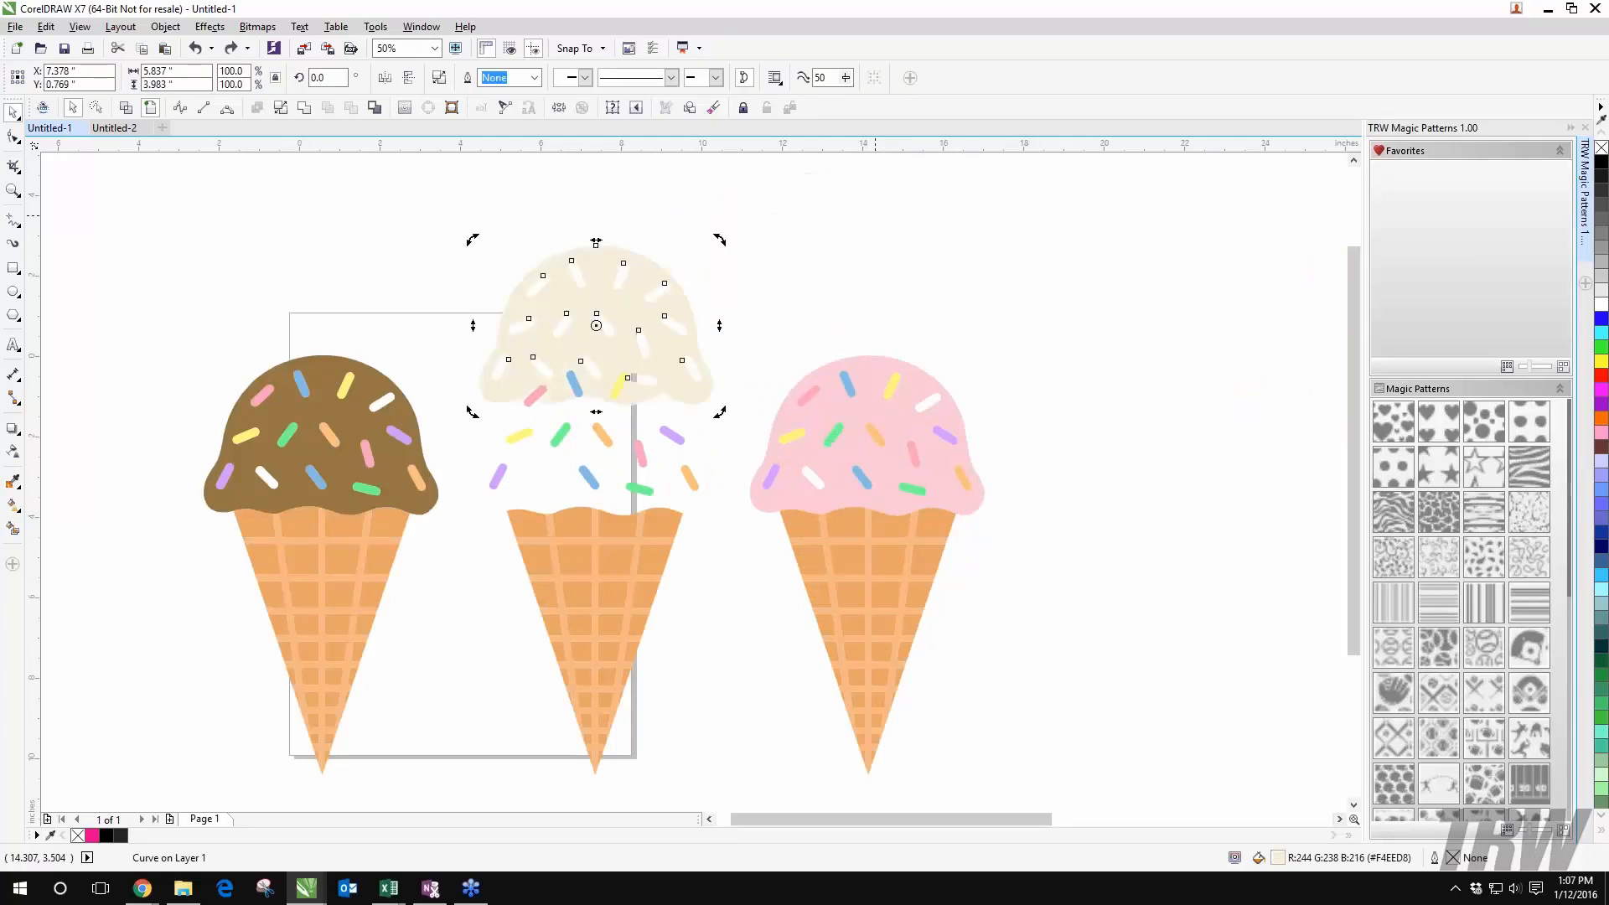
key(ctrl+z)
key(ctrl+z)
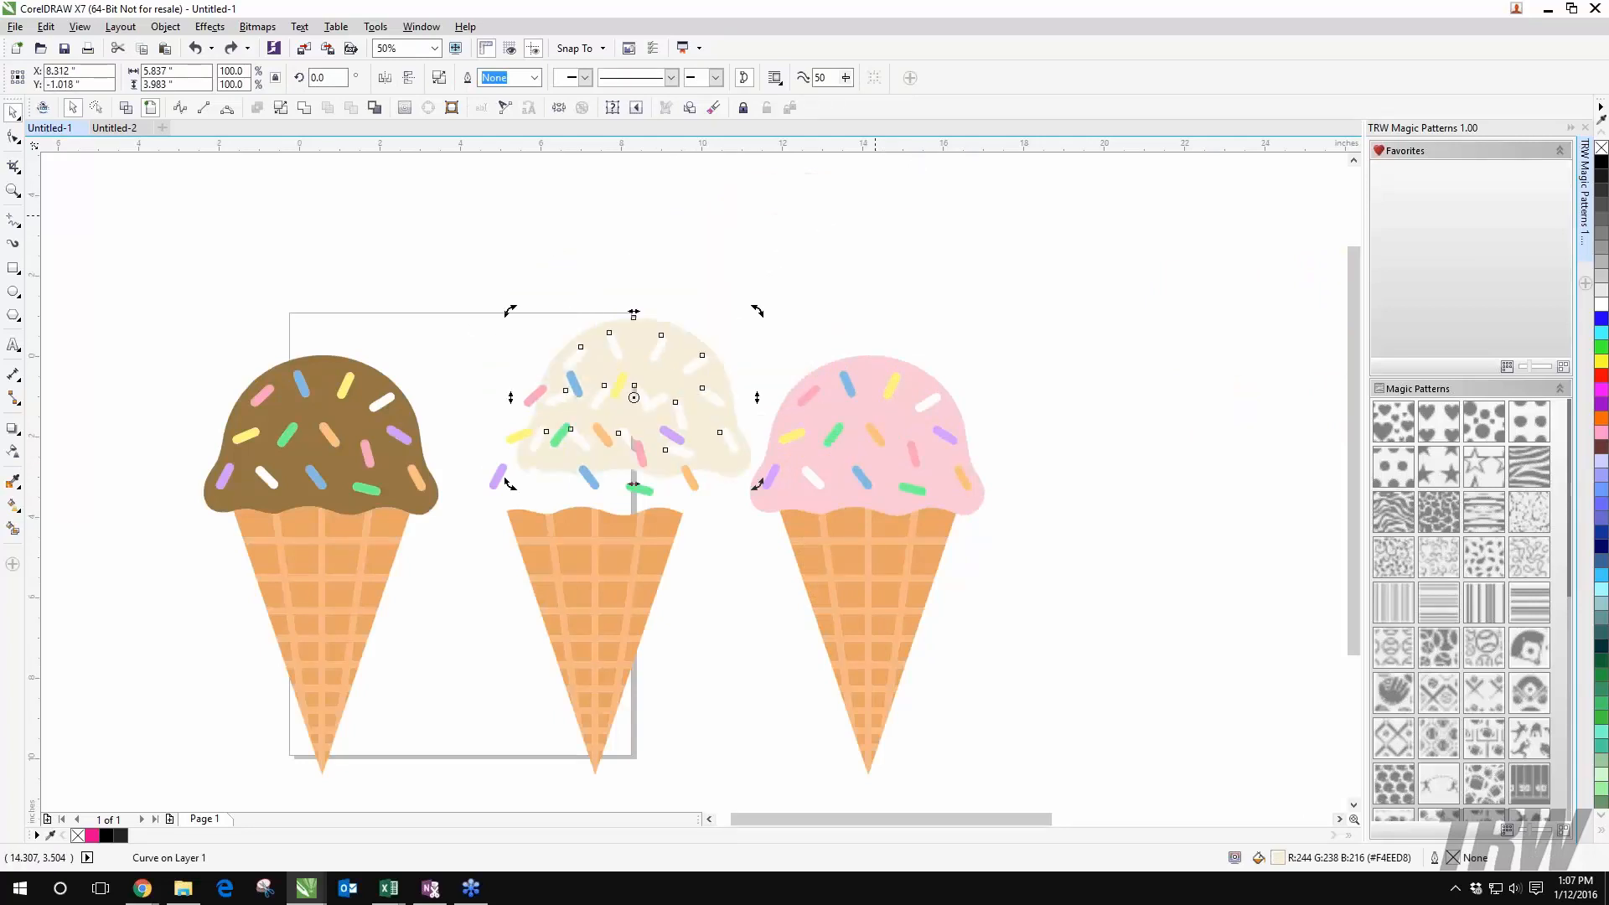
key(ctrl+z)
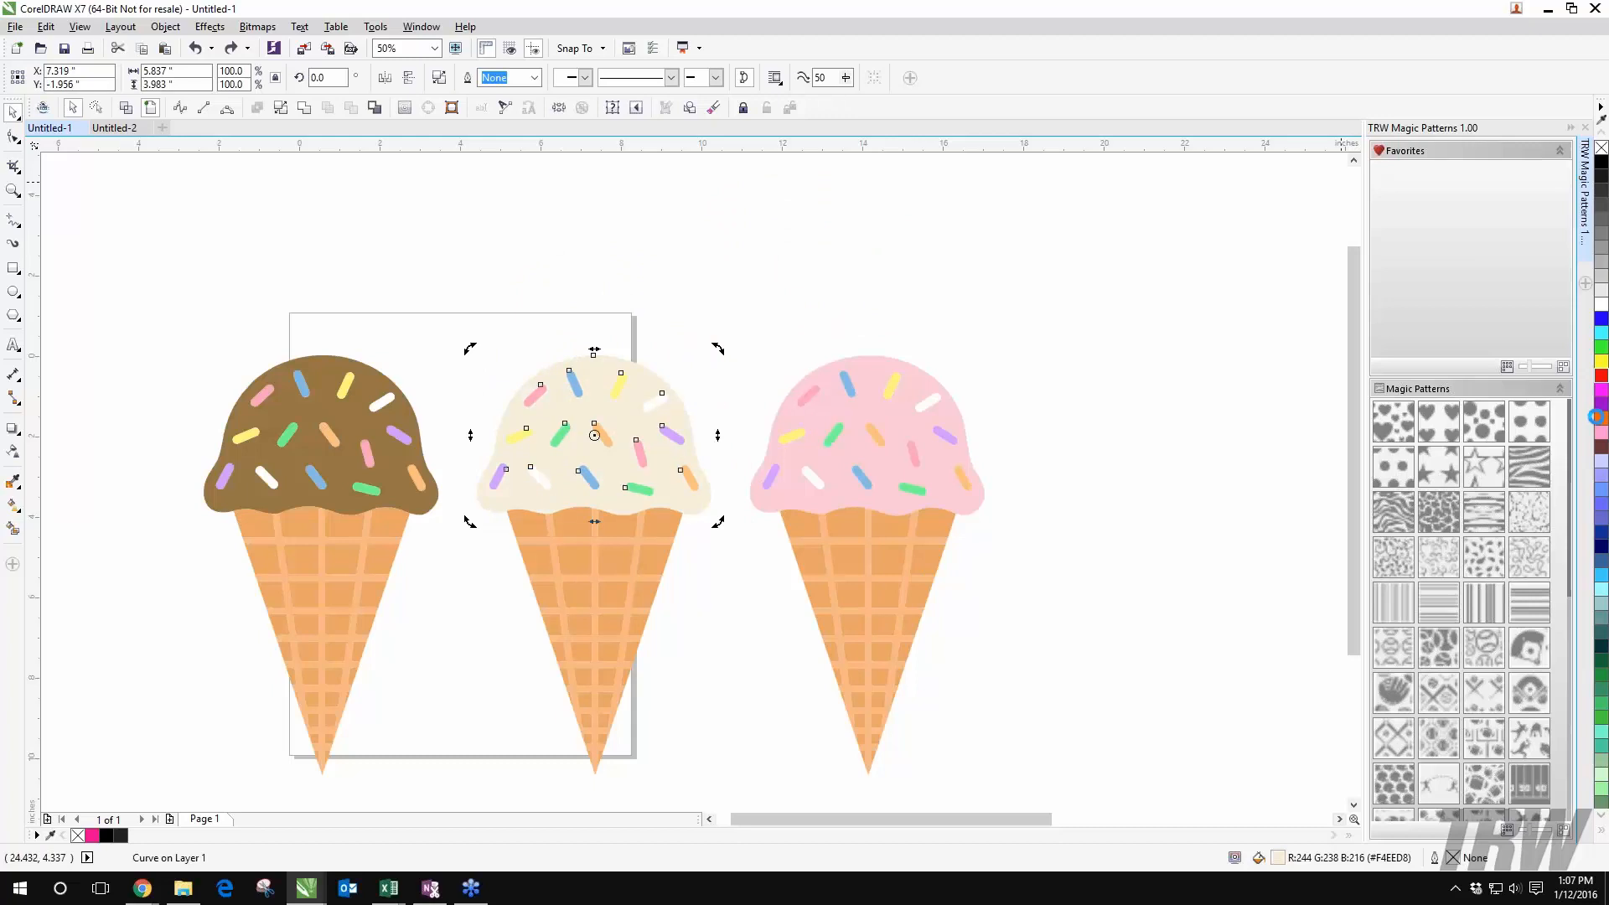
Step: Fill the middle cone's scoop with magenta and deselect it
click(1601, 389)
click(384, 389)
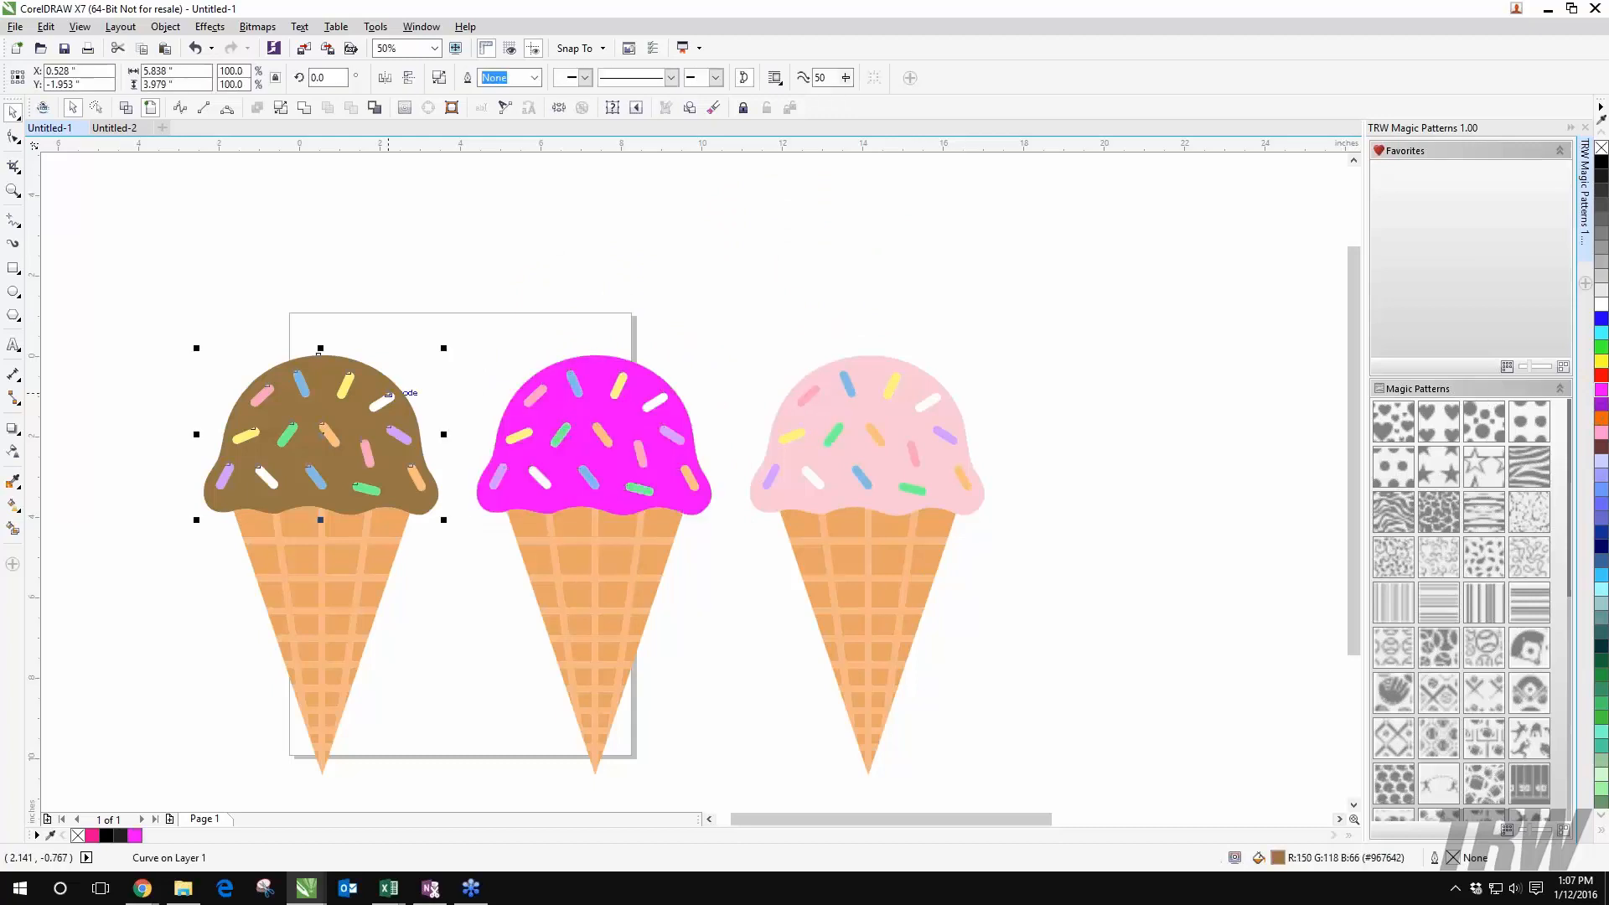
click(594, 372)
click(1393, 467)
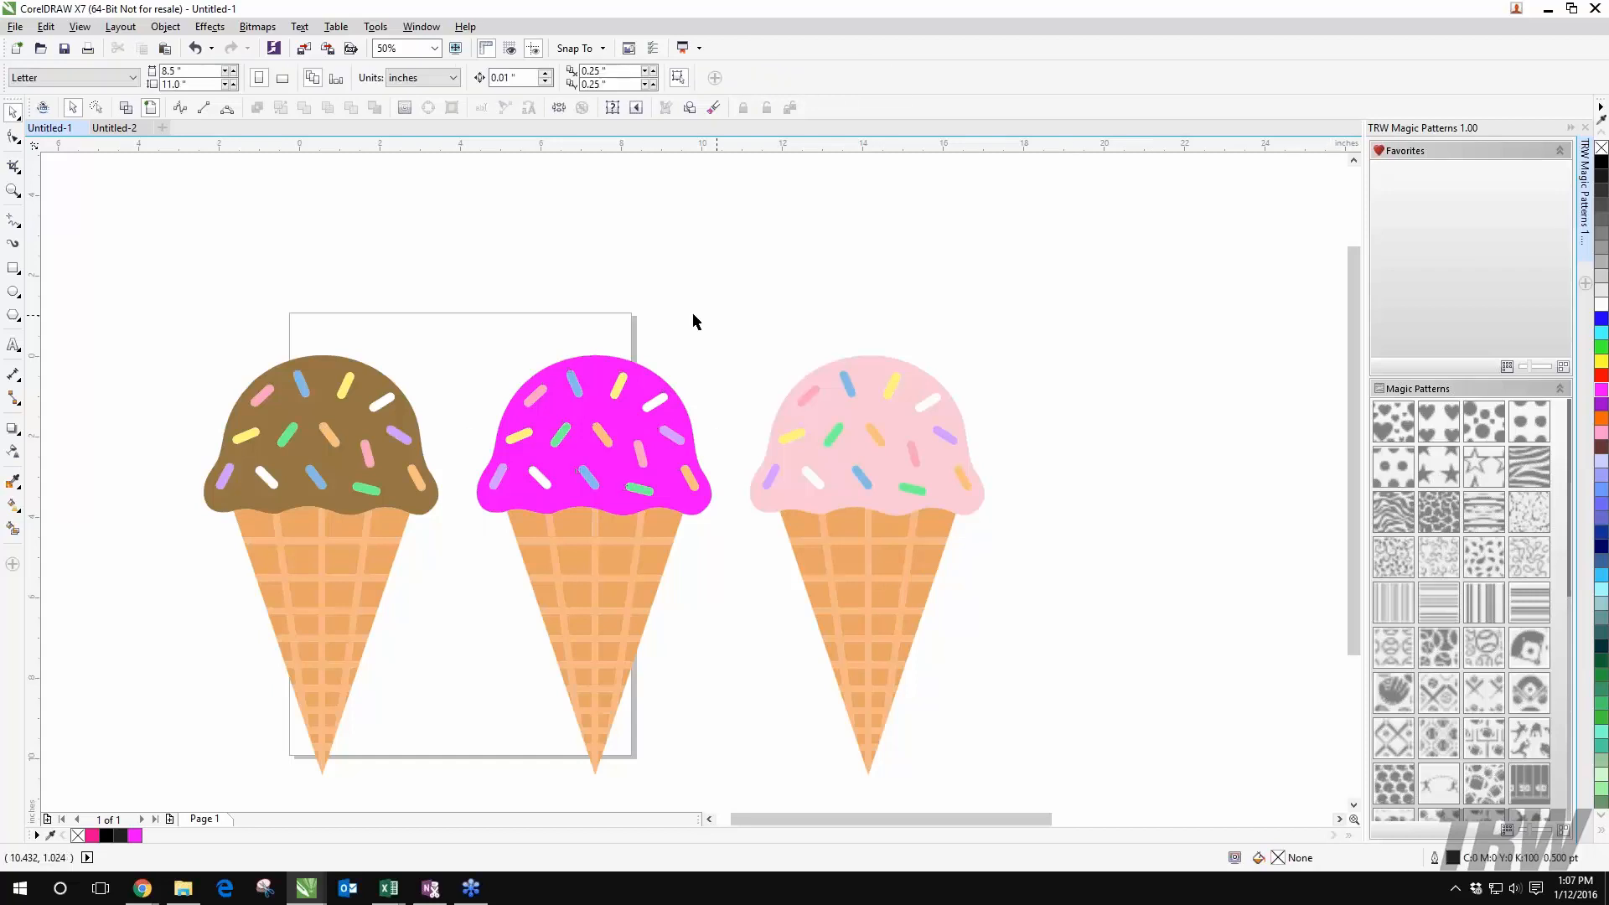
Step: Try pulling one waffle square and the waffle lattice out of the middle cone, and undo those moves and the scoop's recoloring
scroll(666, 254, down, 1)
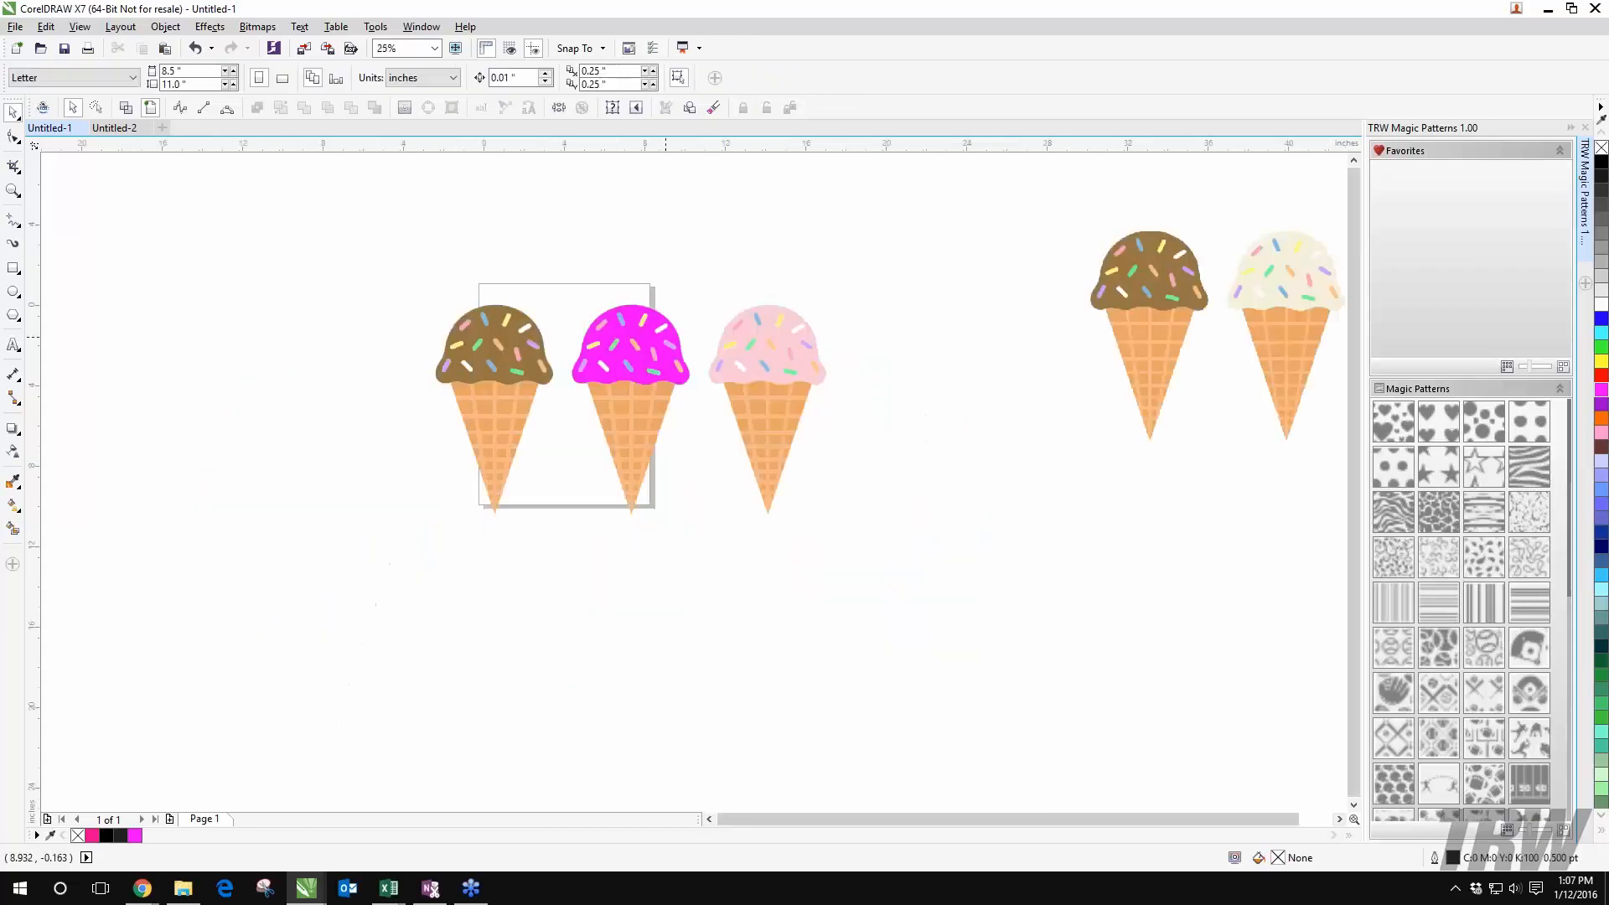
scroll(673, 607, up, 1)
drag(603, 297, 817, 426)
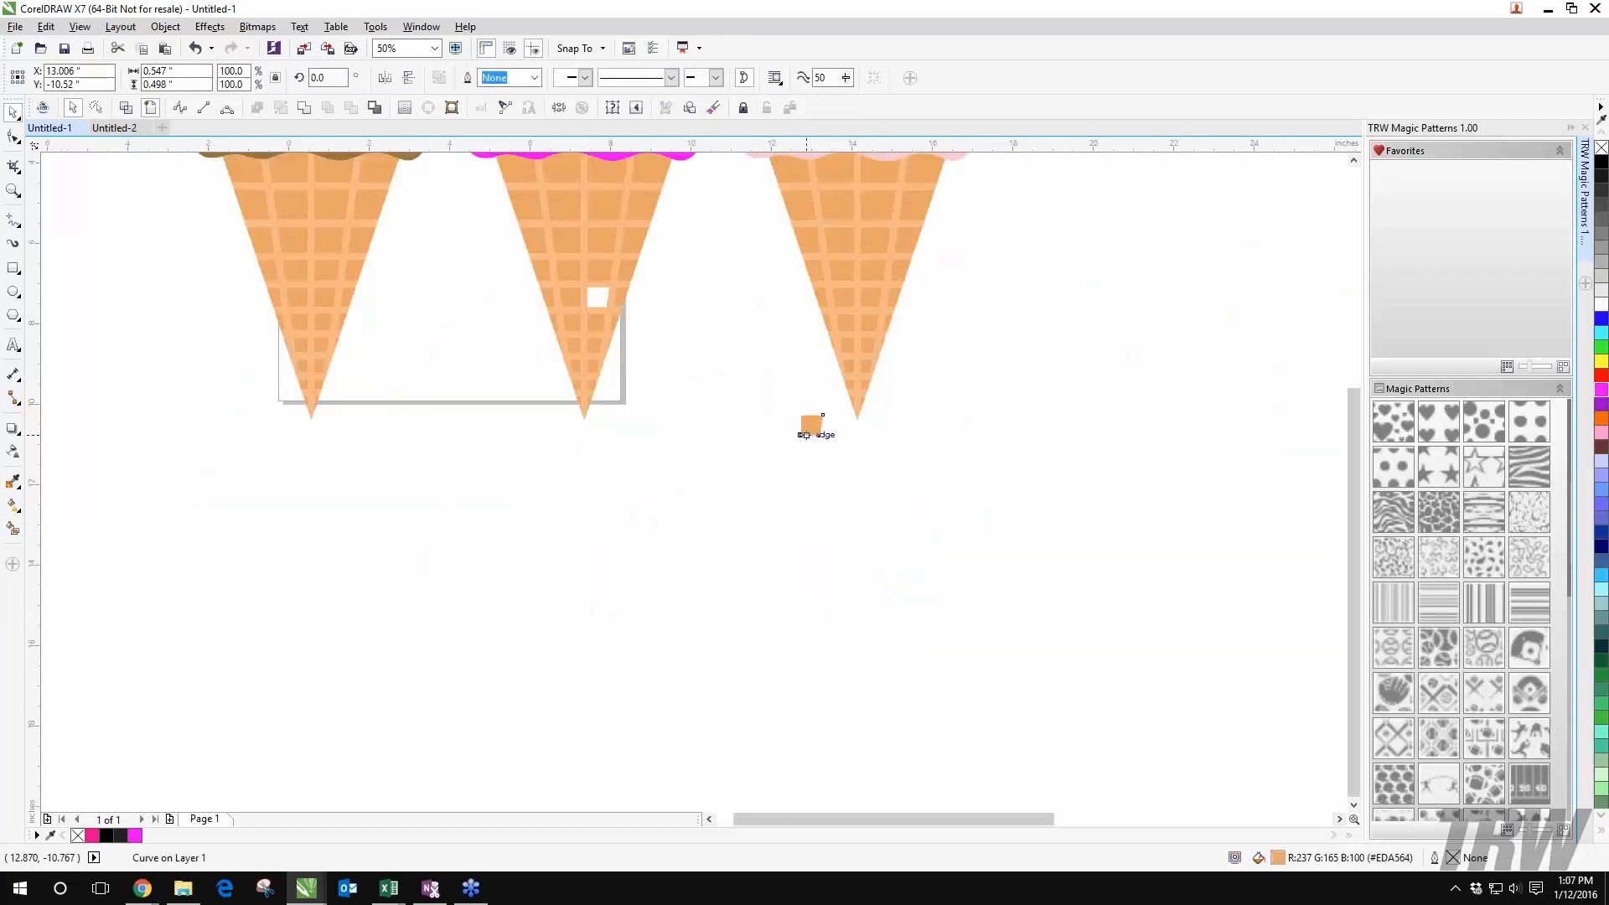
click(581, 309)
drag(582, 309, 462, 430)
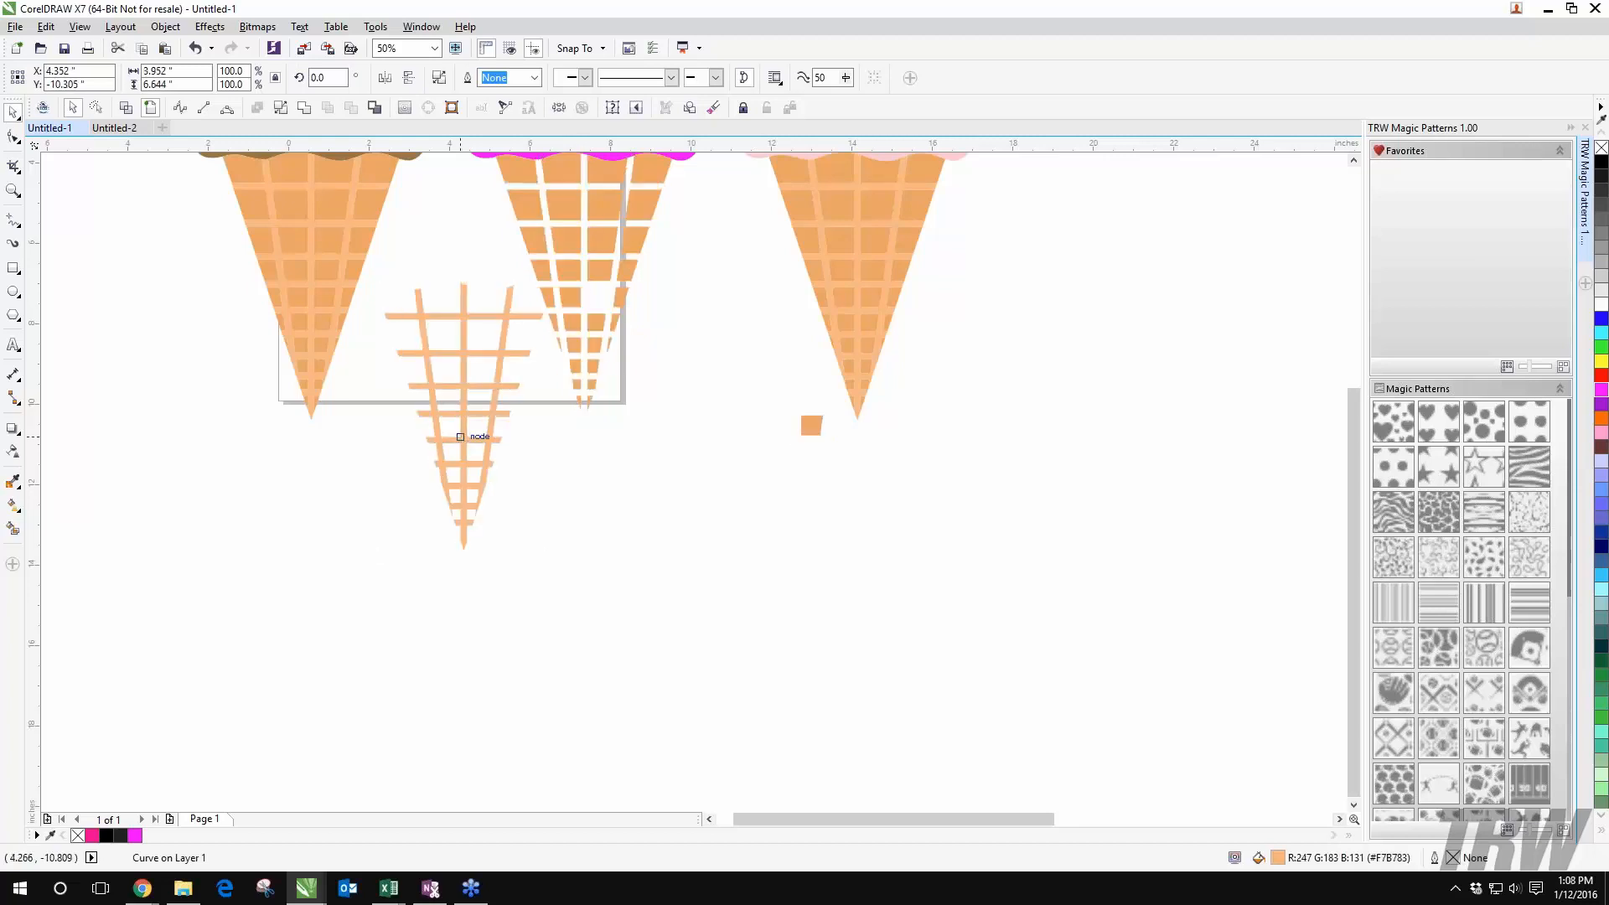
key(ctrl+z)
scroll(461, 432, down, 1)
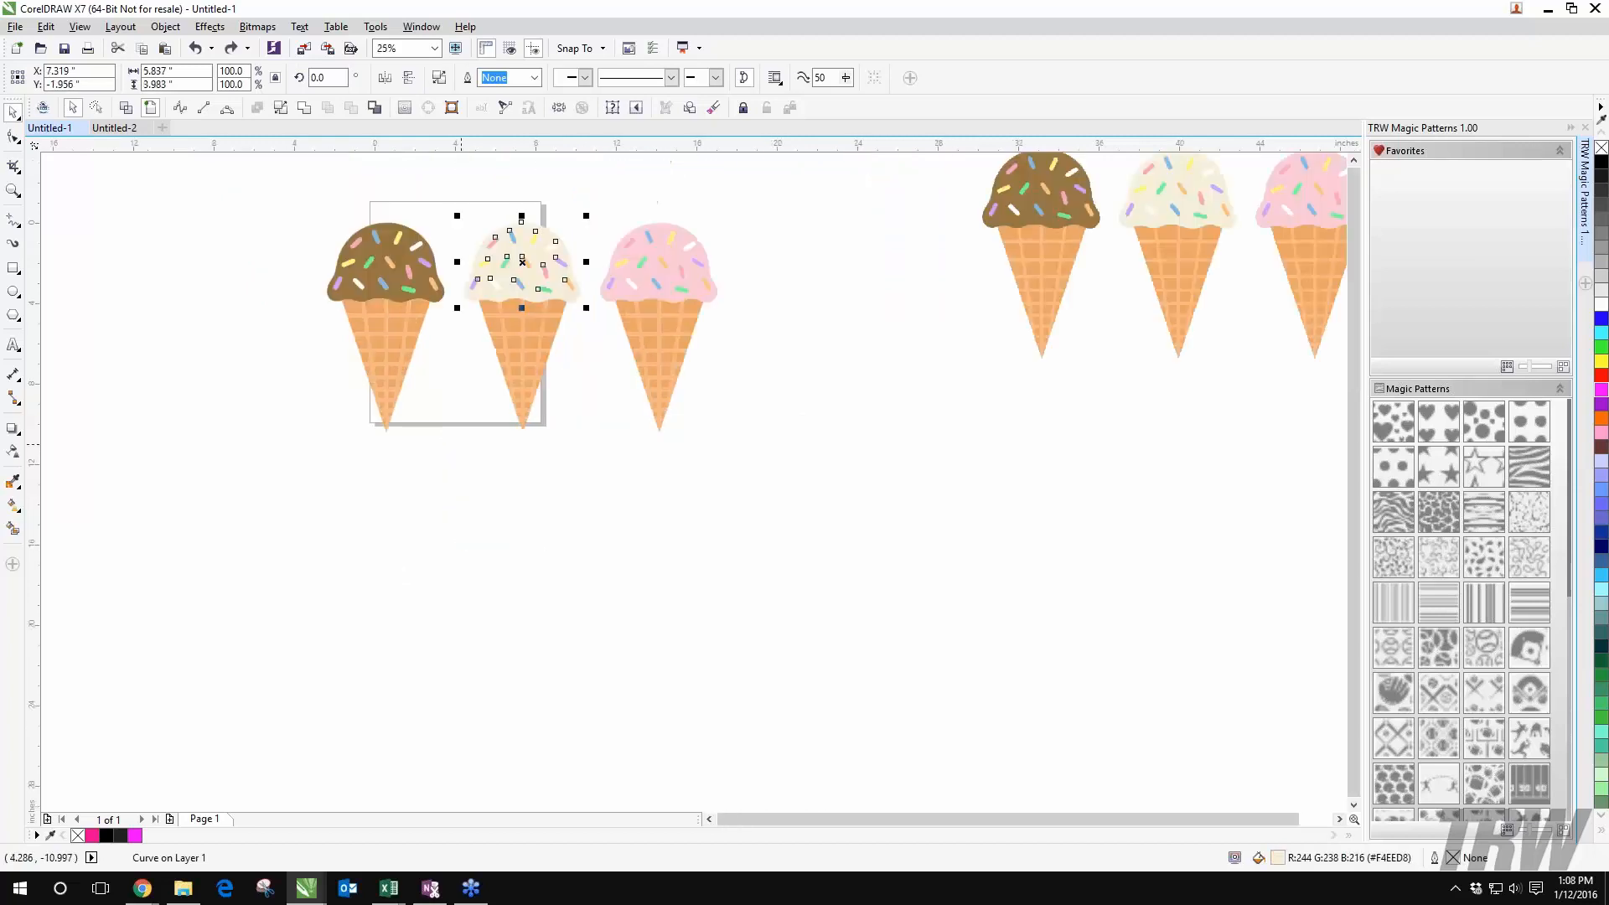
Step: Select all the ungrouped pieces of the three traced cones together, and clear the selection
drag(461, 432, 817, 586)
drag(534, 246, 592, 298)
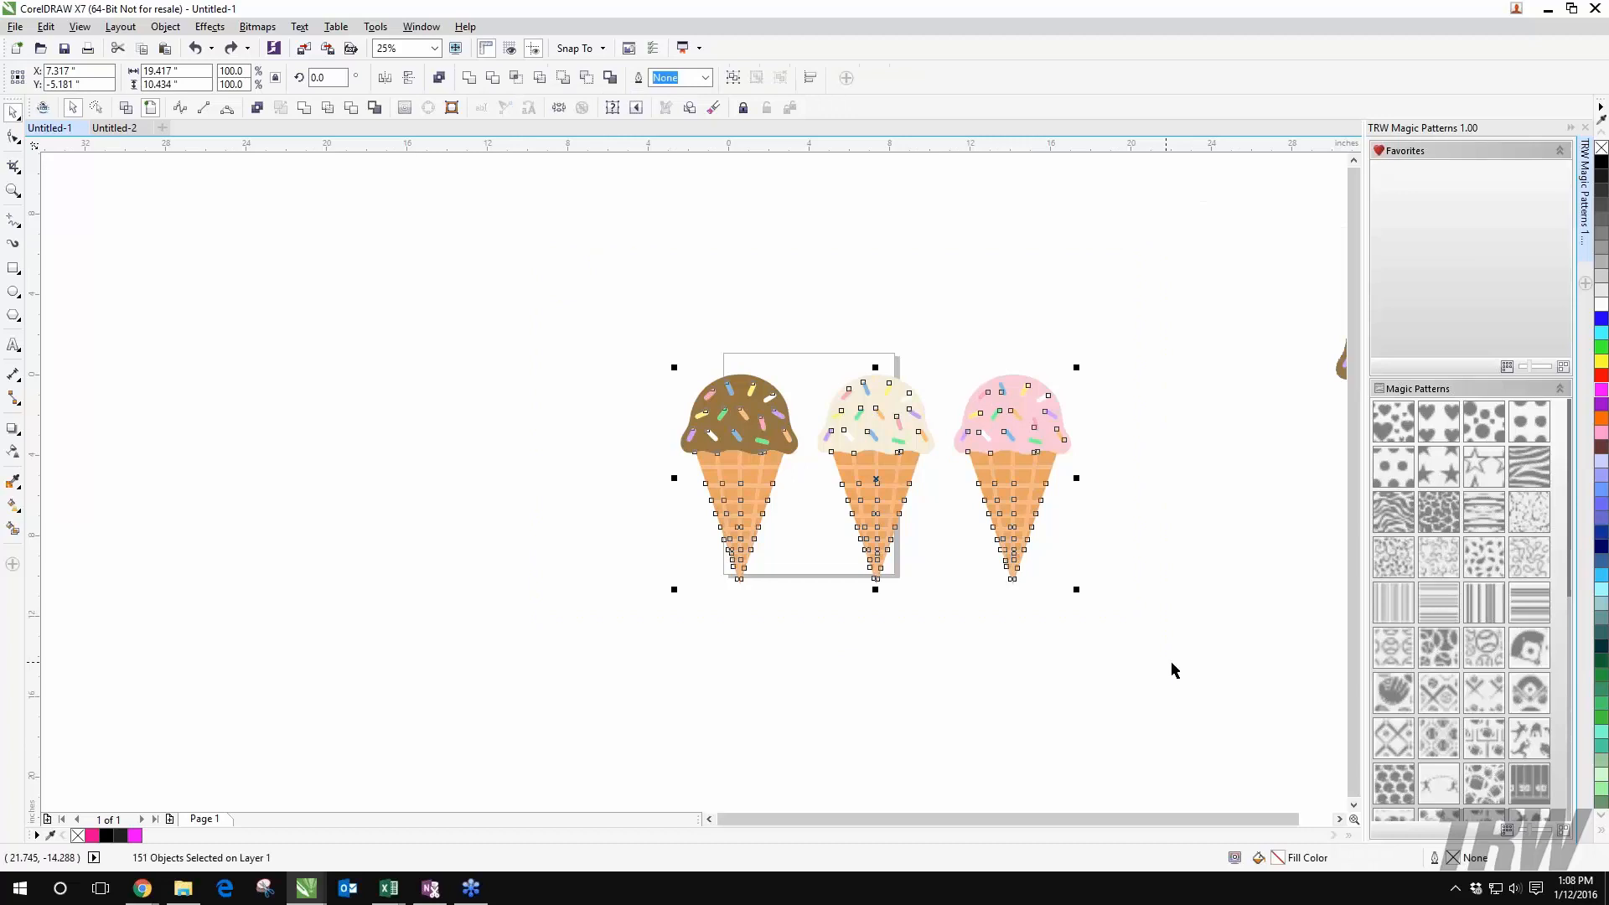
drag(1106, 627, 965, 567)
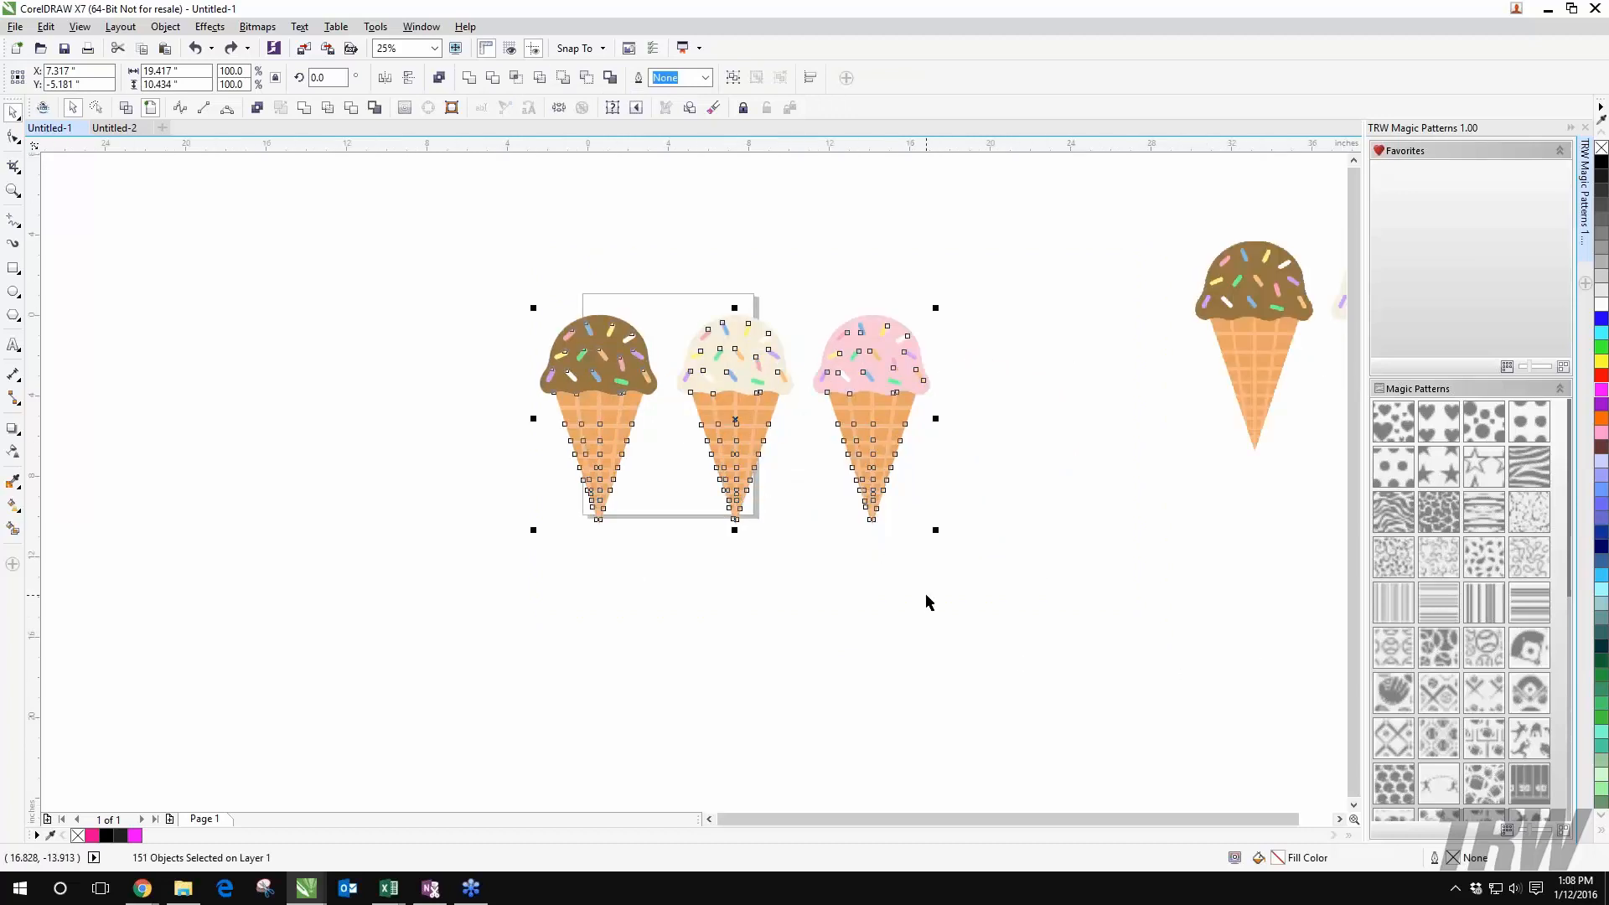
click(978, 269)
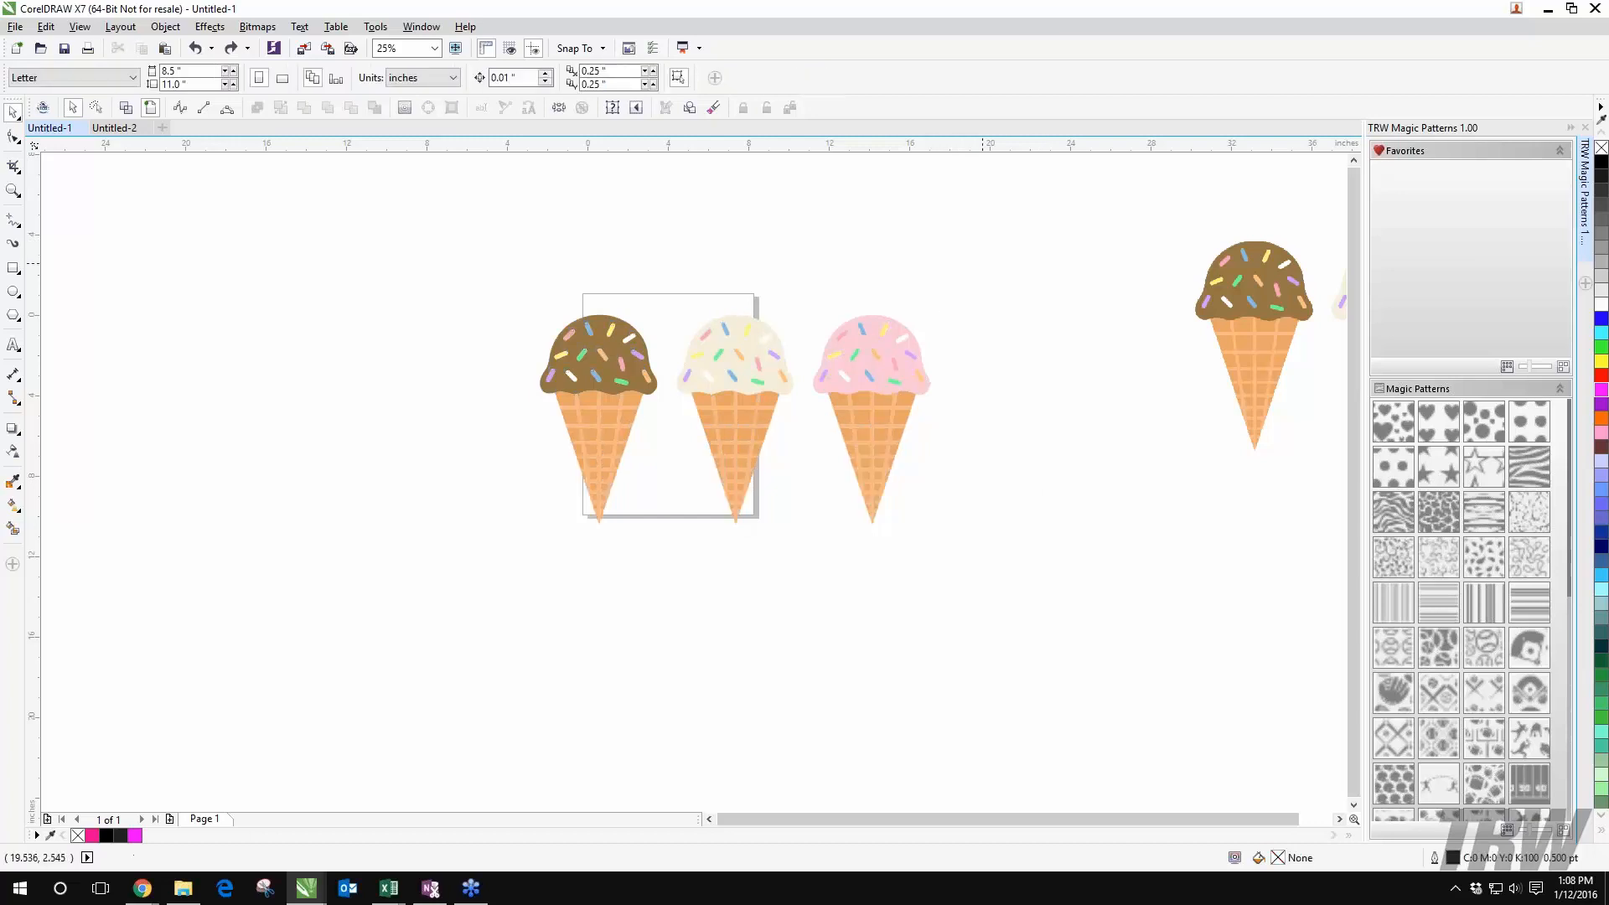
drag(495, 267, 1080, 637)
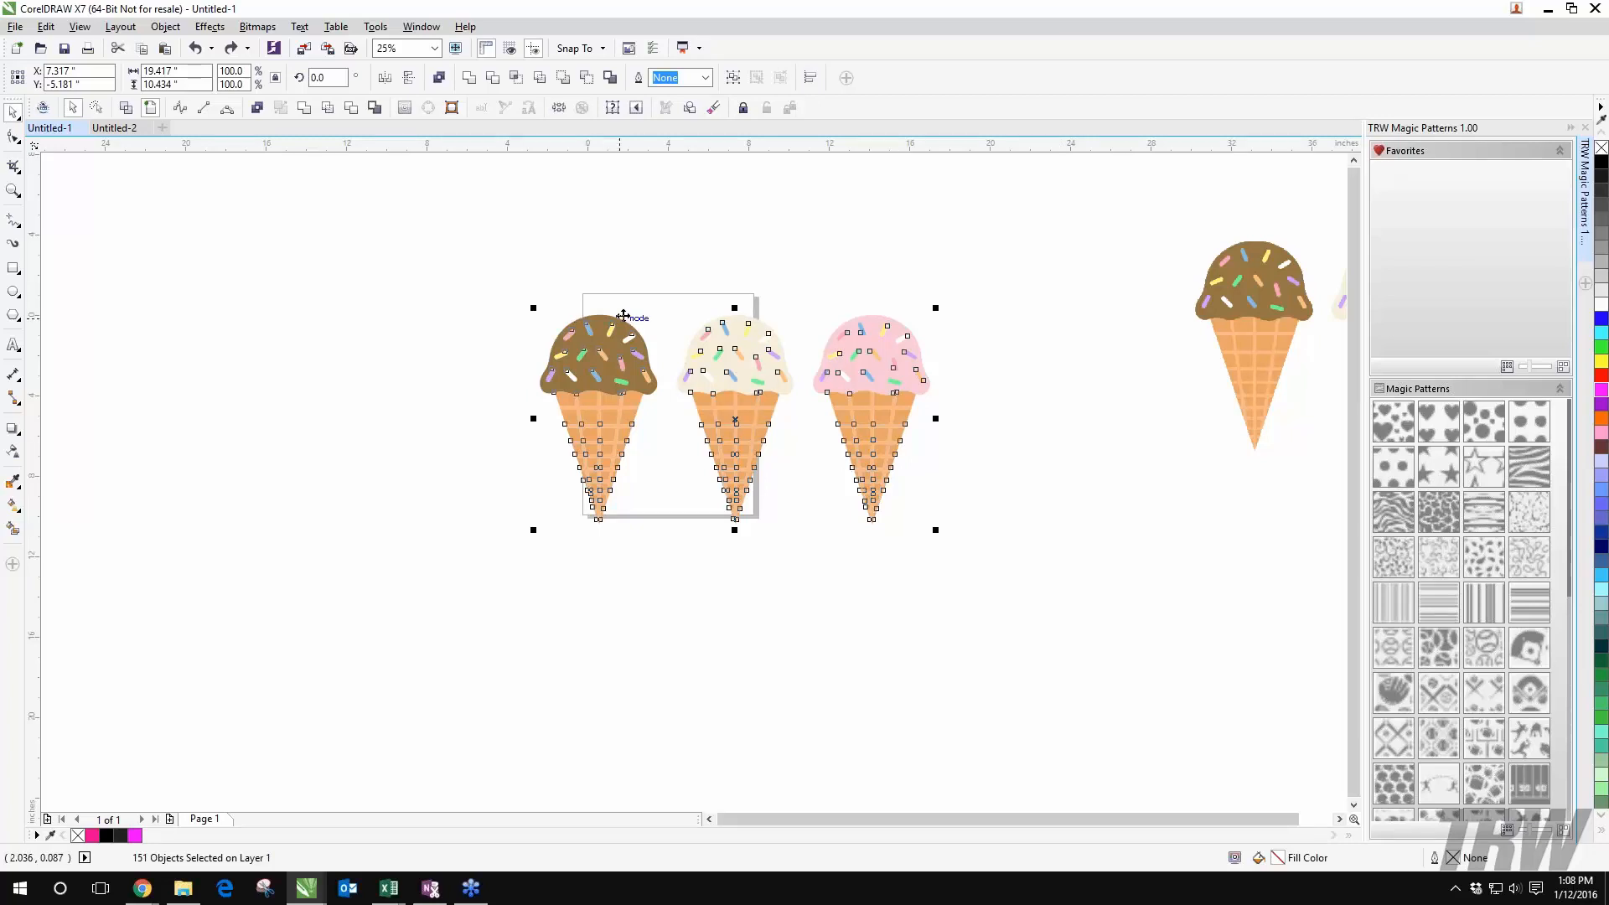
click(930, 232)
drag(523, 255, 1113, 563)
click(564, 241)
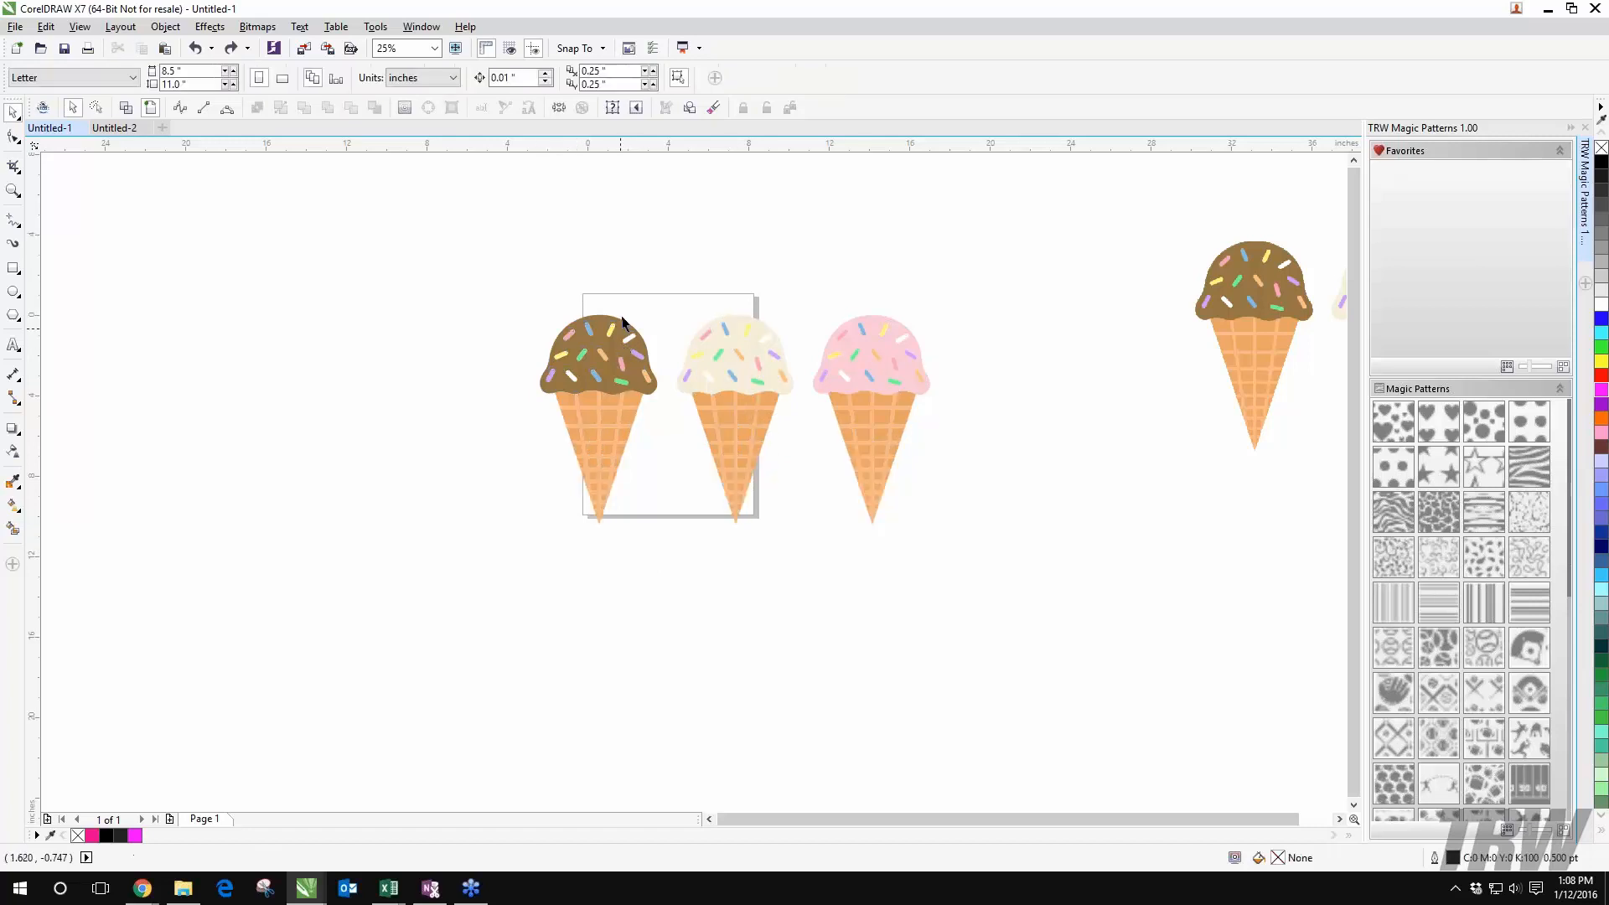
Step: Compare the traced curves with the original bitmap in wireframe view, and return to the full-color view
drag(1215, 276, 724, 305)
click(125, 107)
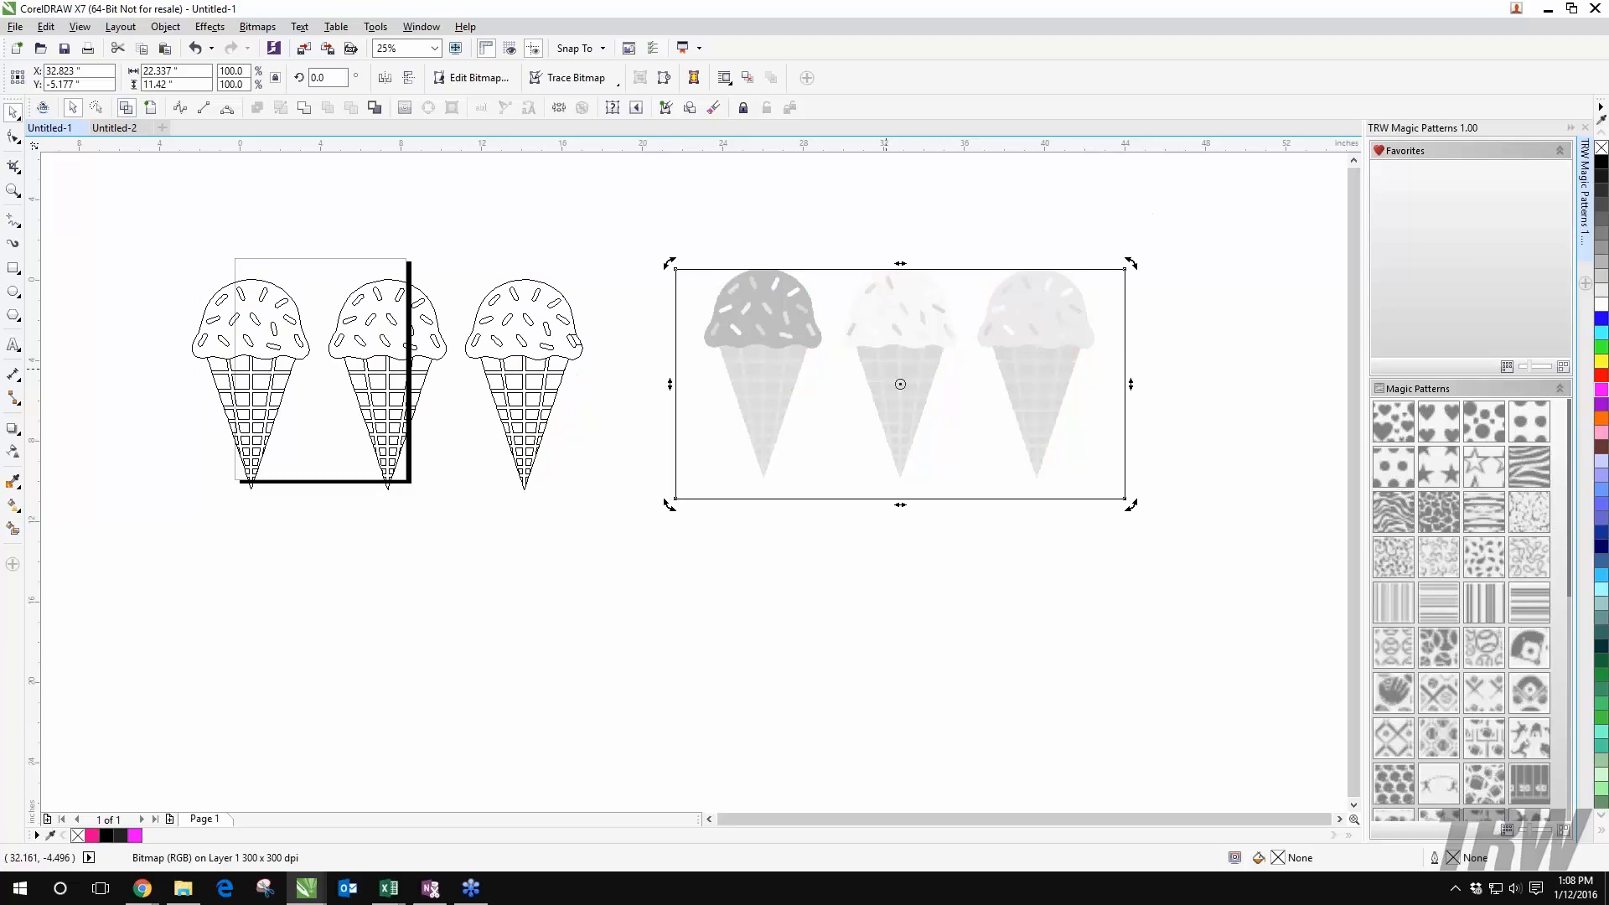
click(887, 370)
click(147, 107)
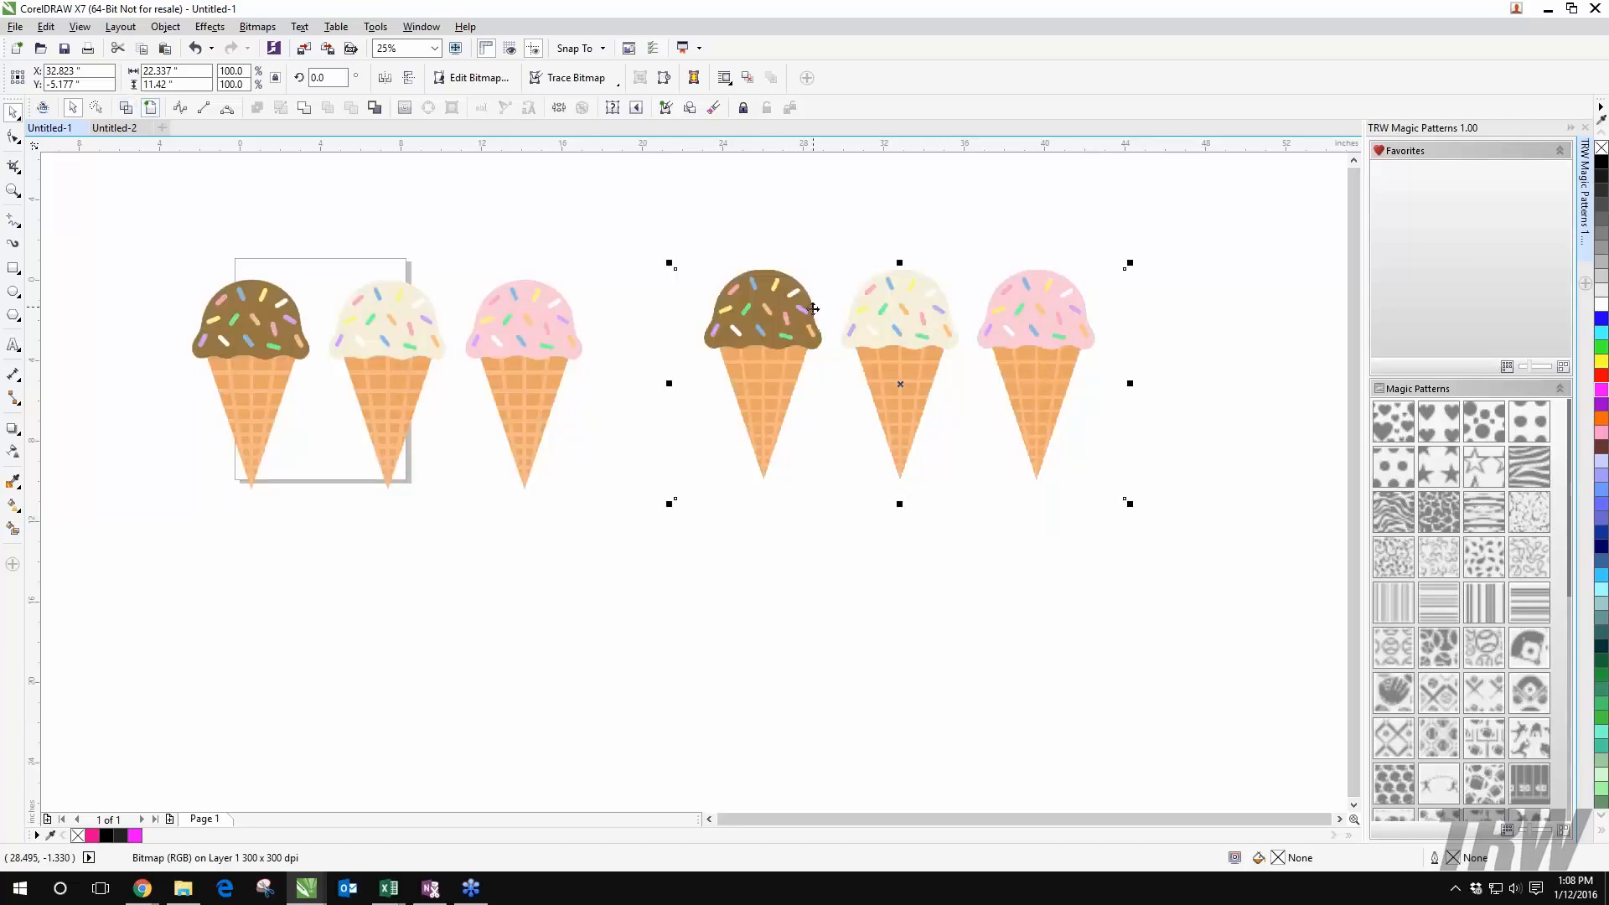
Step: Move the original bitmap farther right and slightly up from the traced cones, and deselect it
right_click(781, 313)
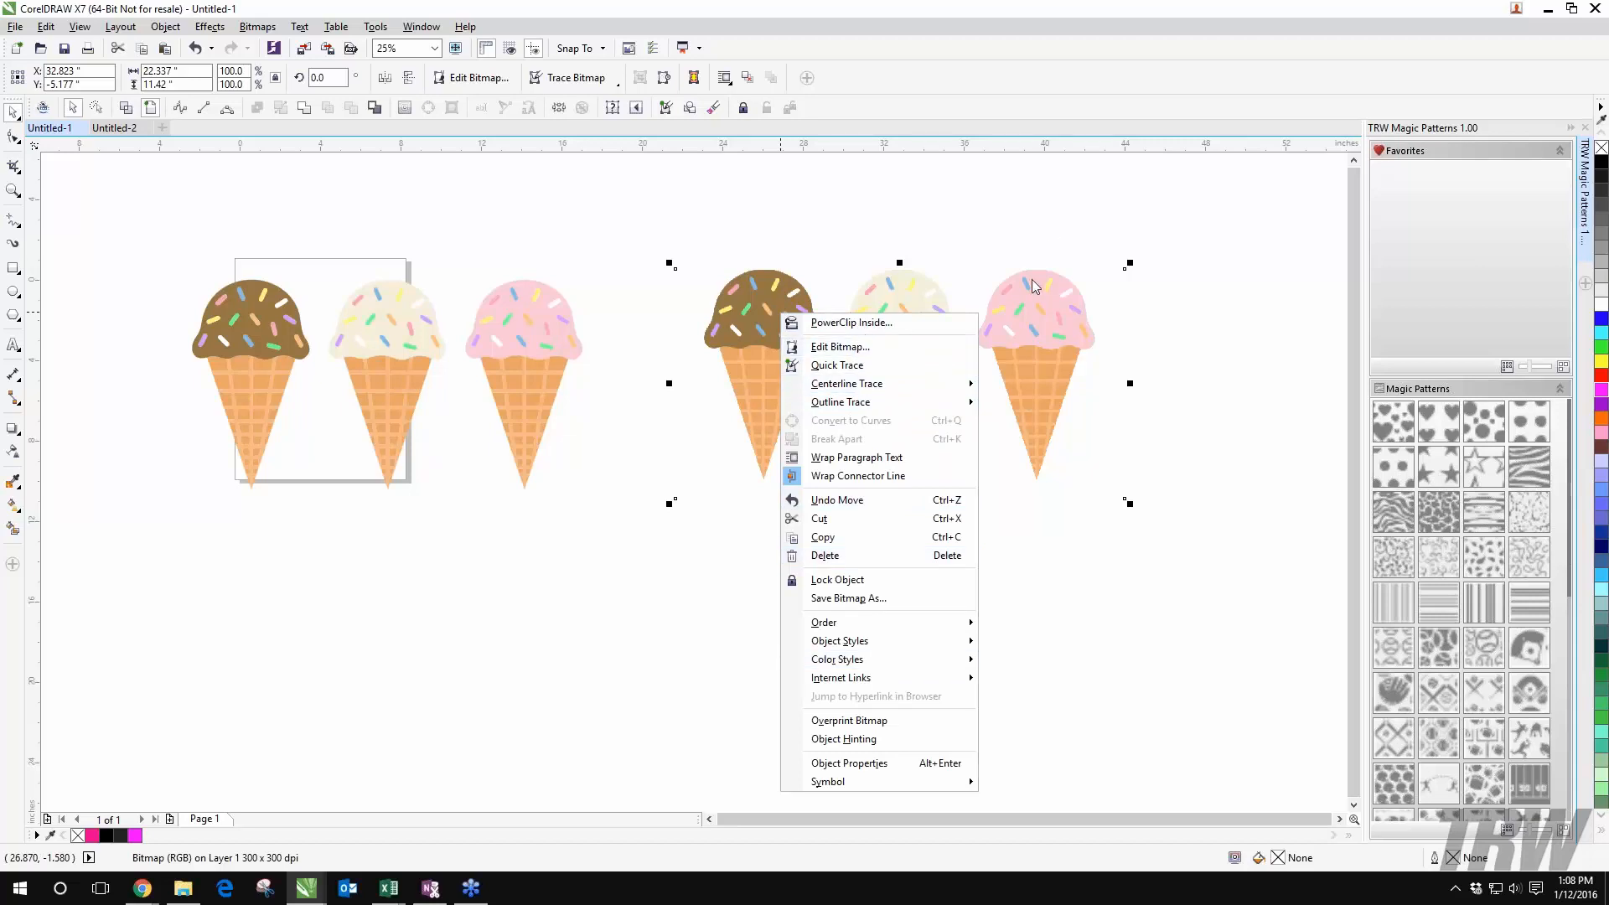
click(1120, 213)
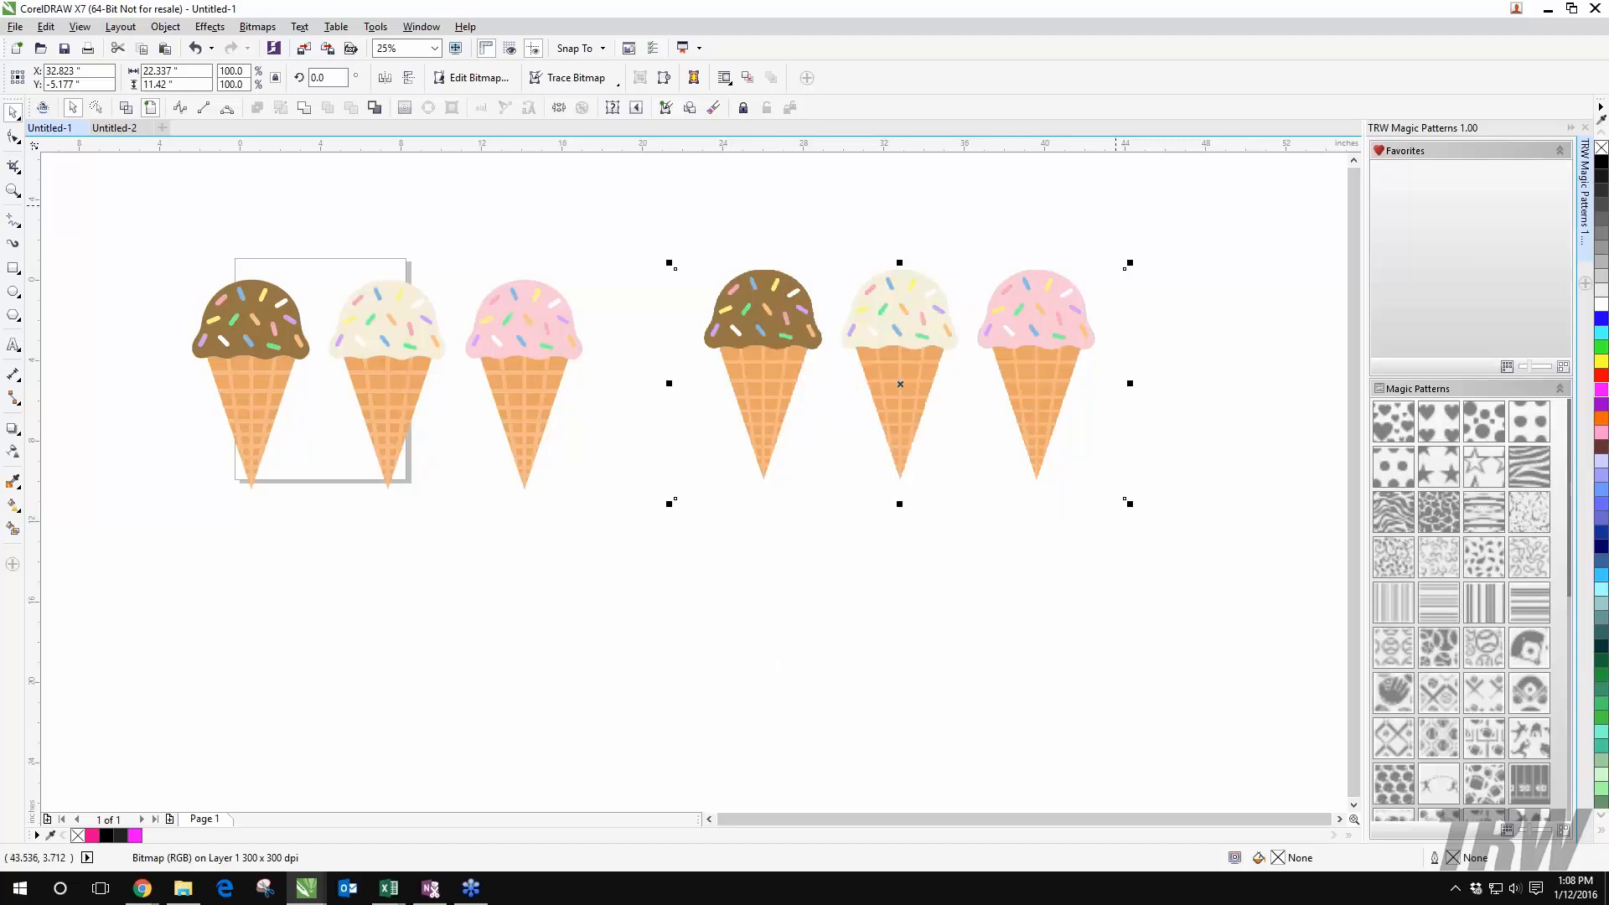
drag(894, 369, 1010, 353)
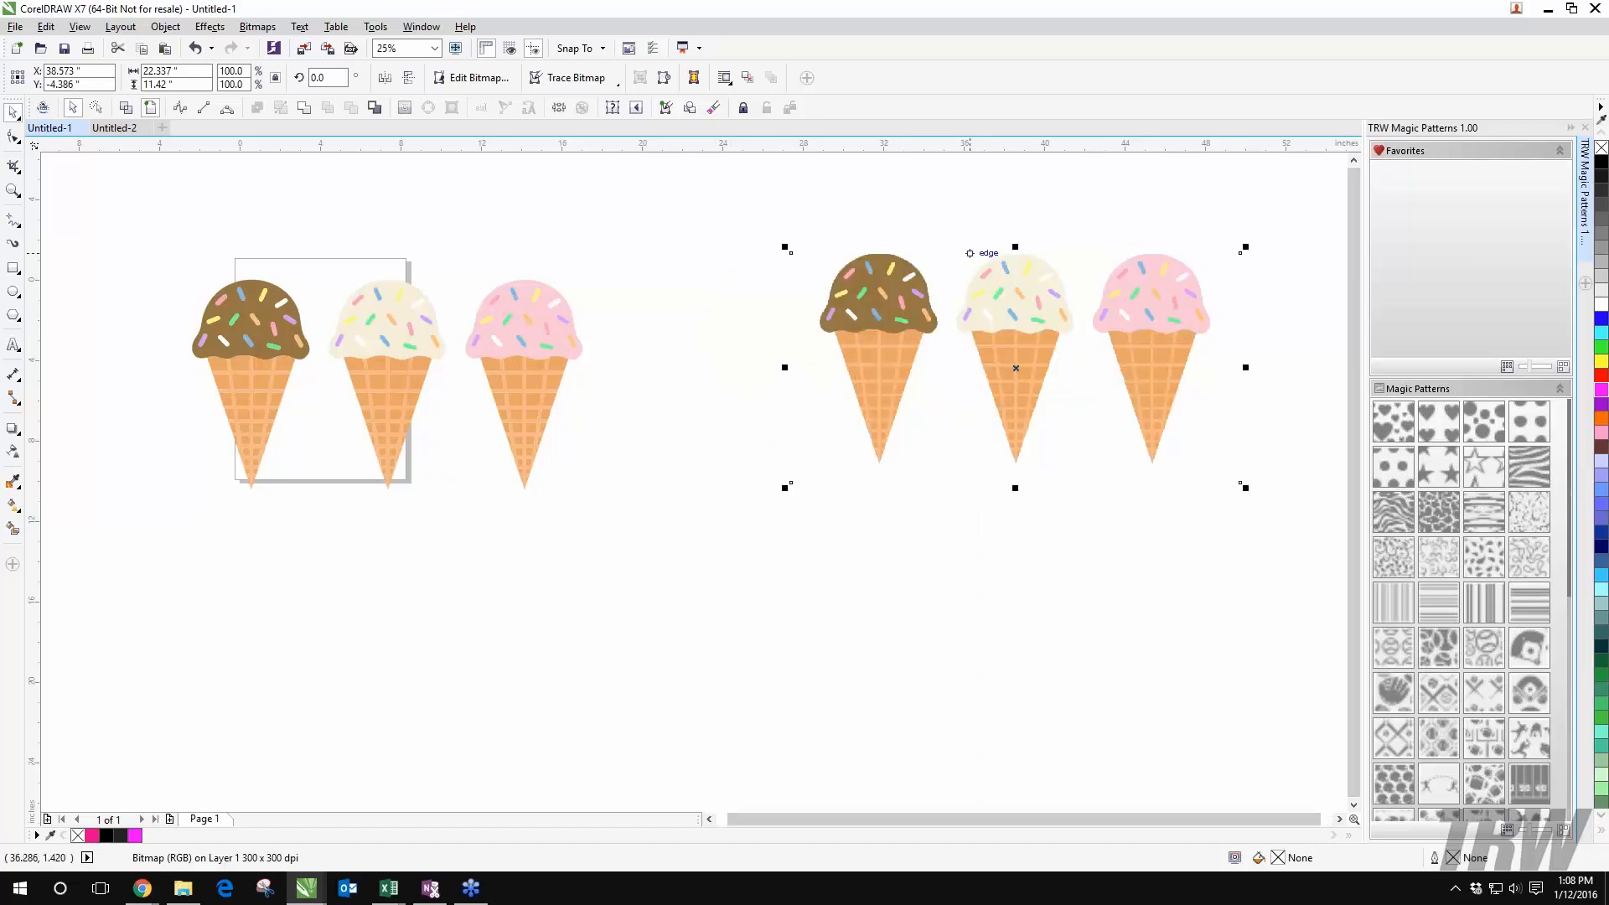
click(485, 264)
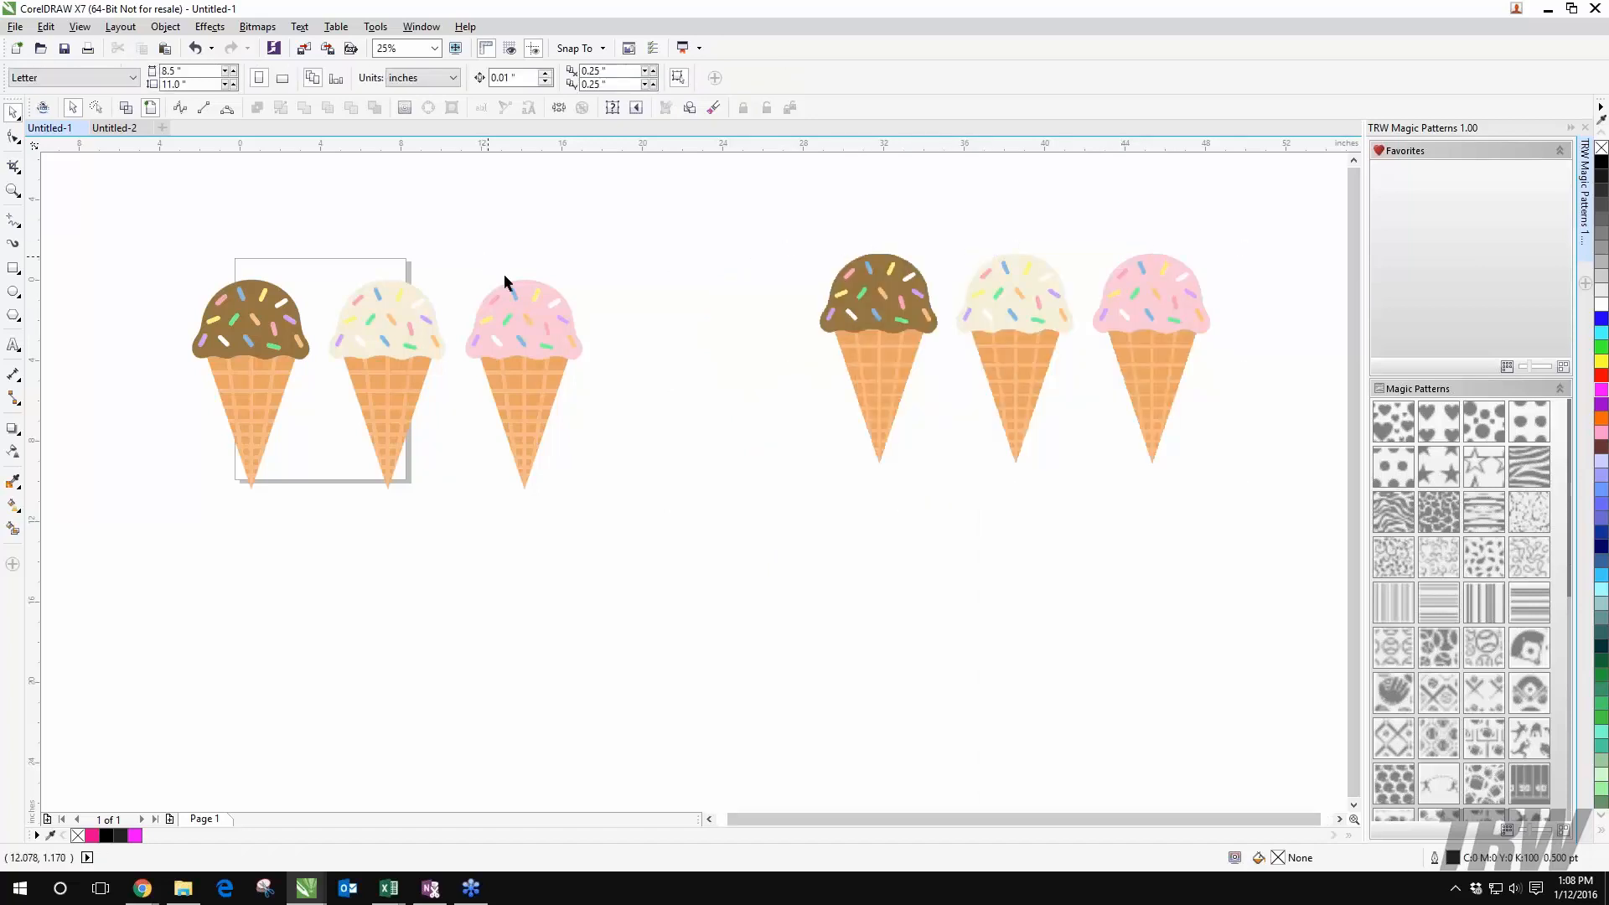
Step: Select and release the traced pink scoop, and shift the original bitmap back left, closer to the traced cones
mouse_move(526, 290)
mouse_down()
mouse_move(530, 245)
mouse_move(502, 295)
mouse_move(524, 319)
mouse_up()
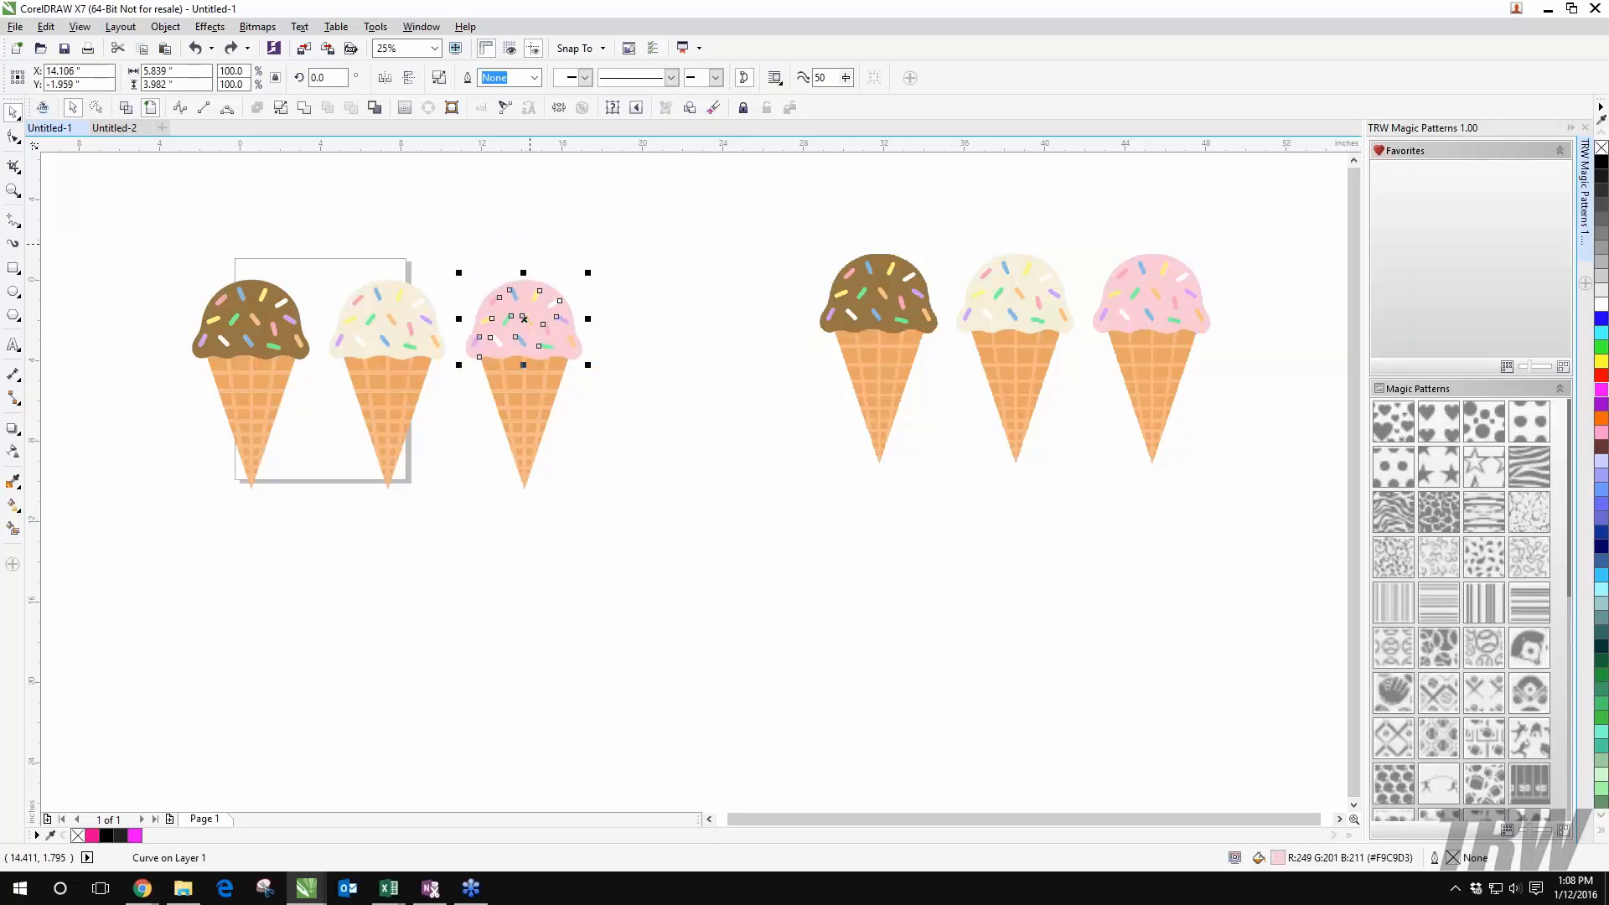
click(541, 251)
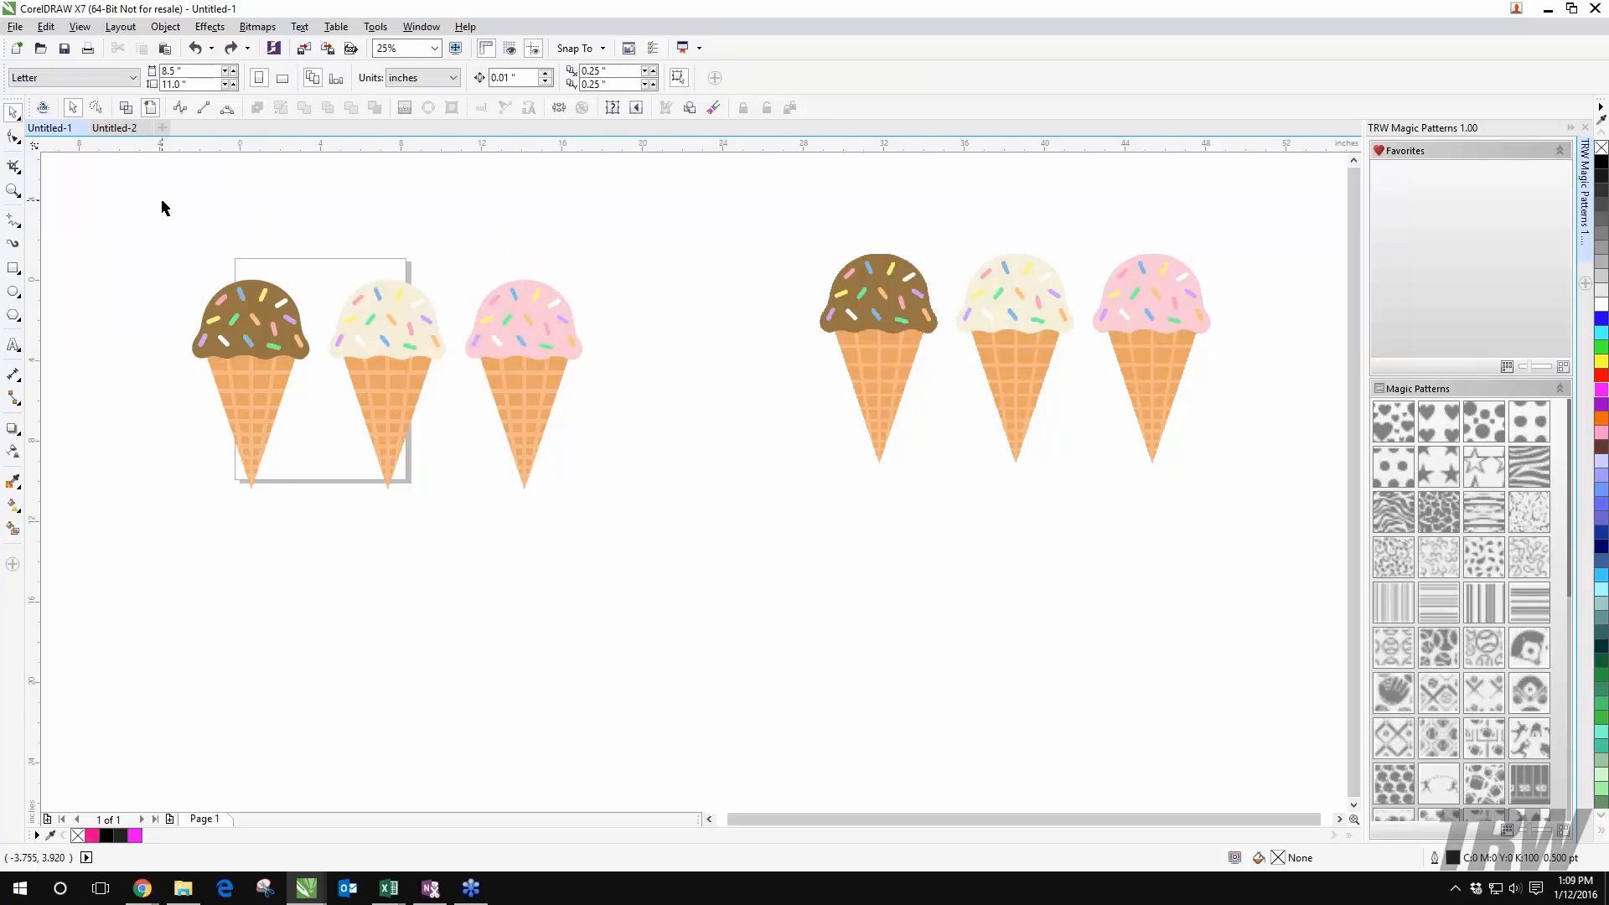
drag(1081, 288, 946, 314)
click(890, 535)
click(629, 225)
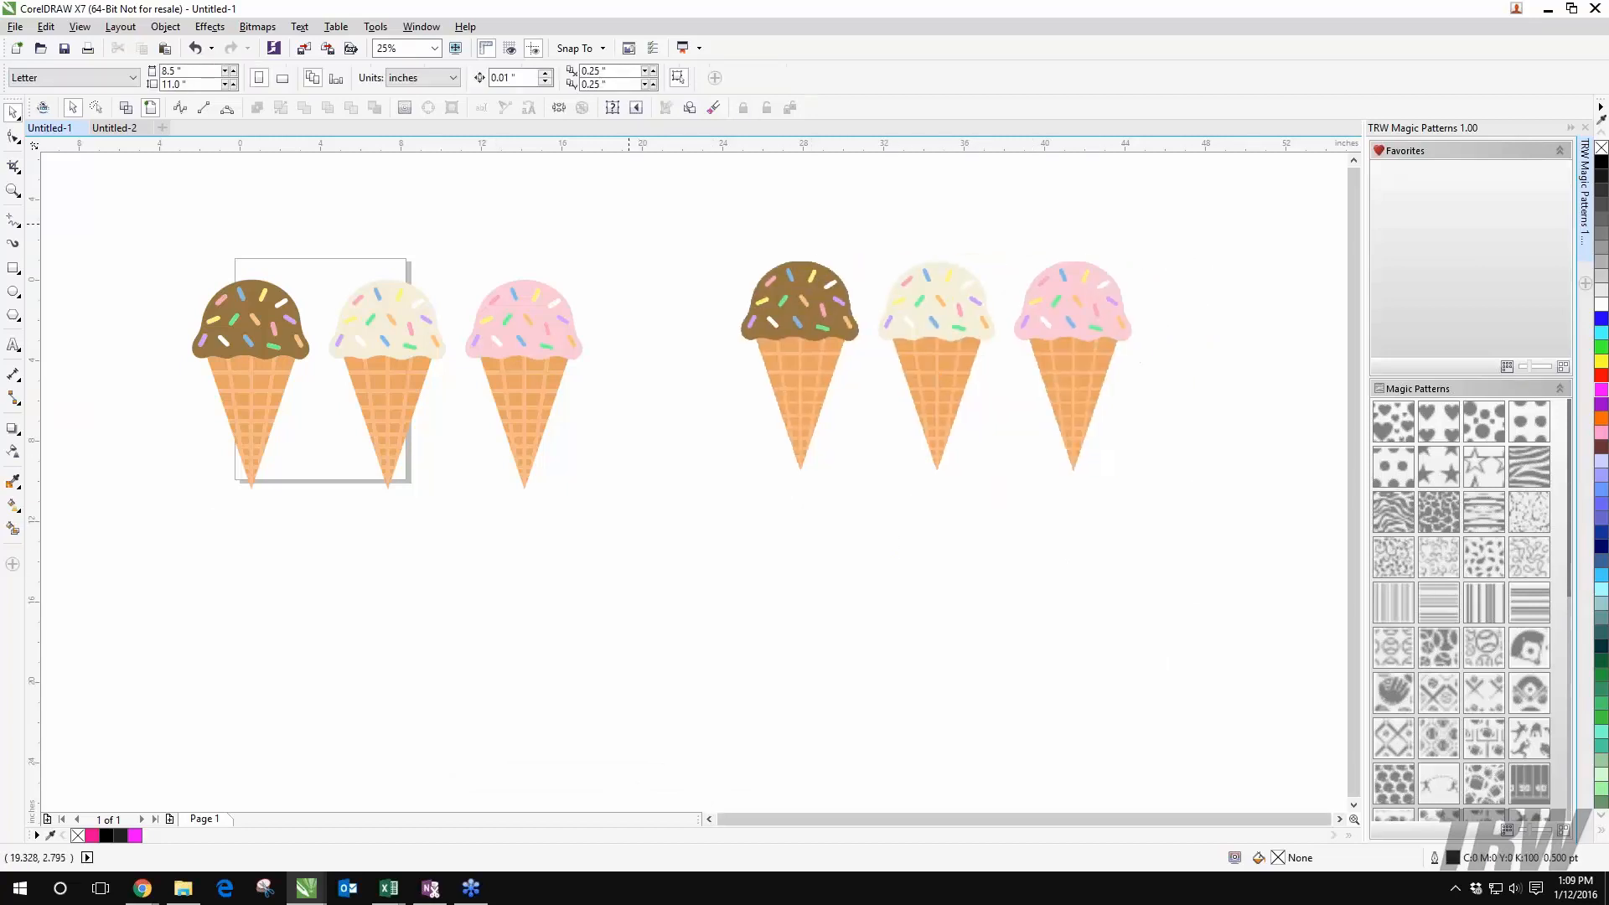
Step: Activate the B-Spline tool for drawing curves by hand
scroll(630, 224, up, 1)
scroll(630, 224, down, 1)
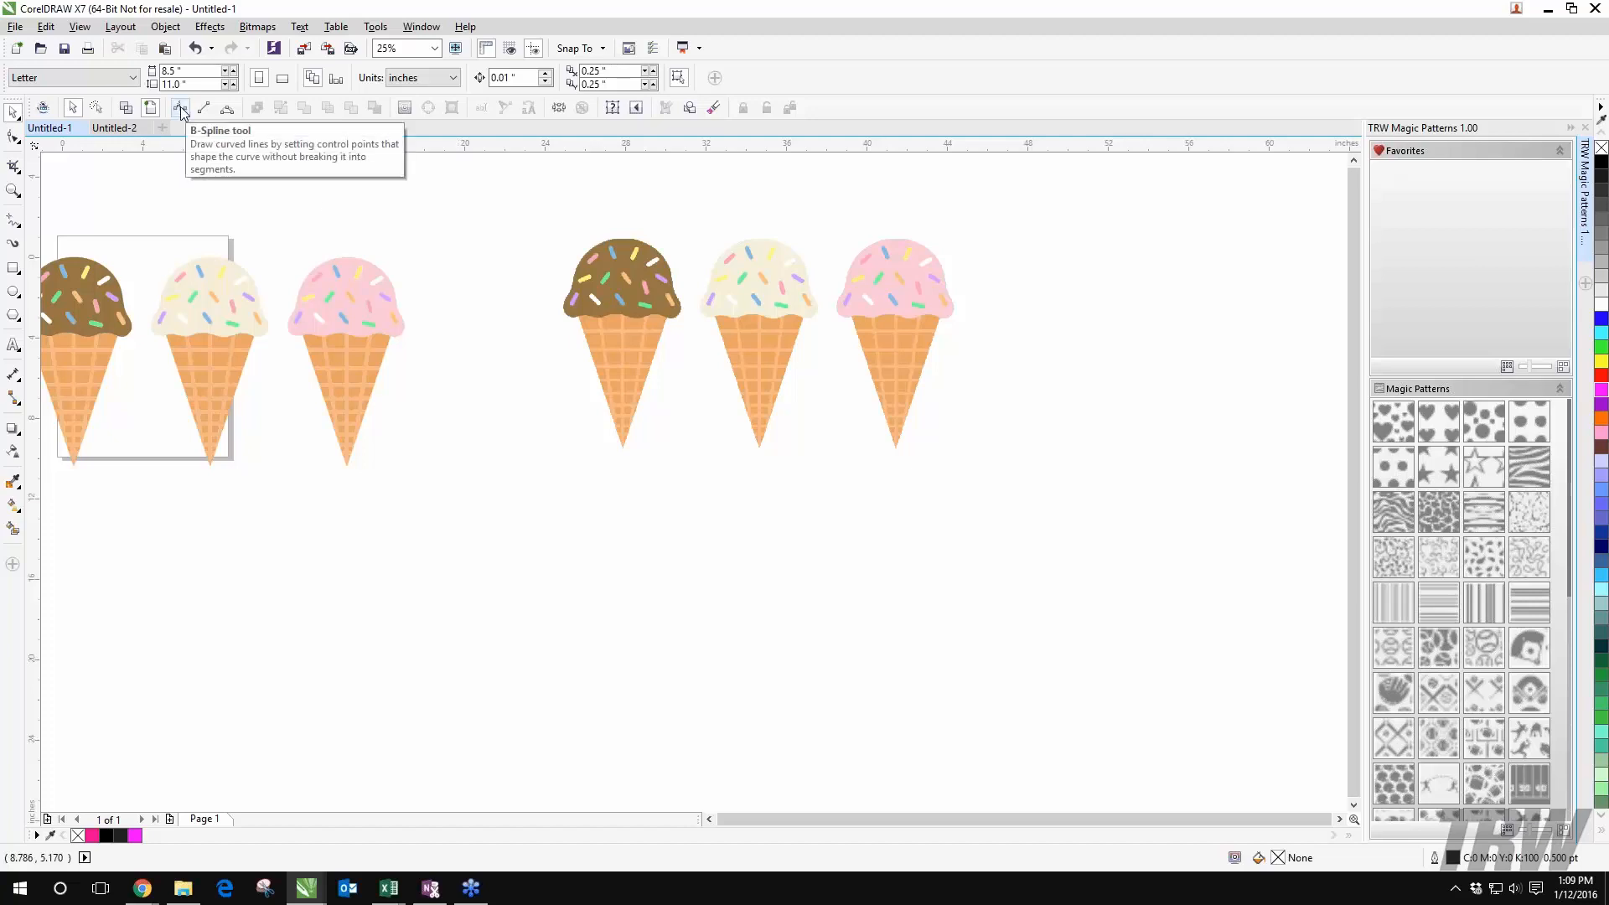
click(19, 224)
click(22, 233)
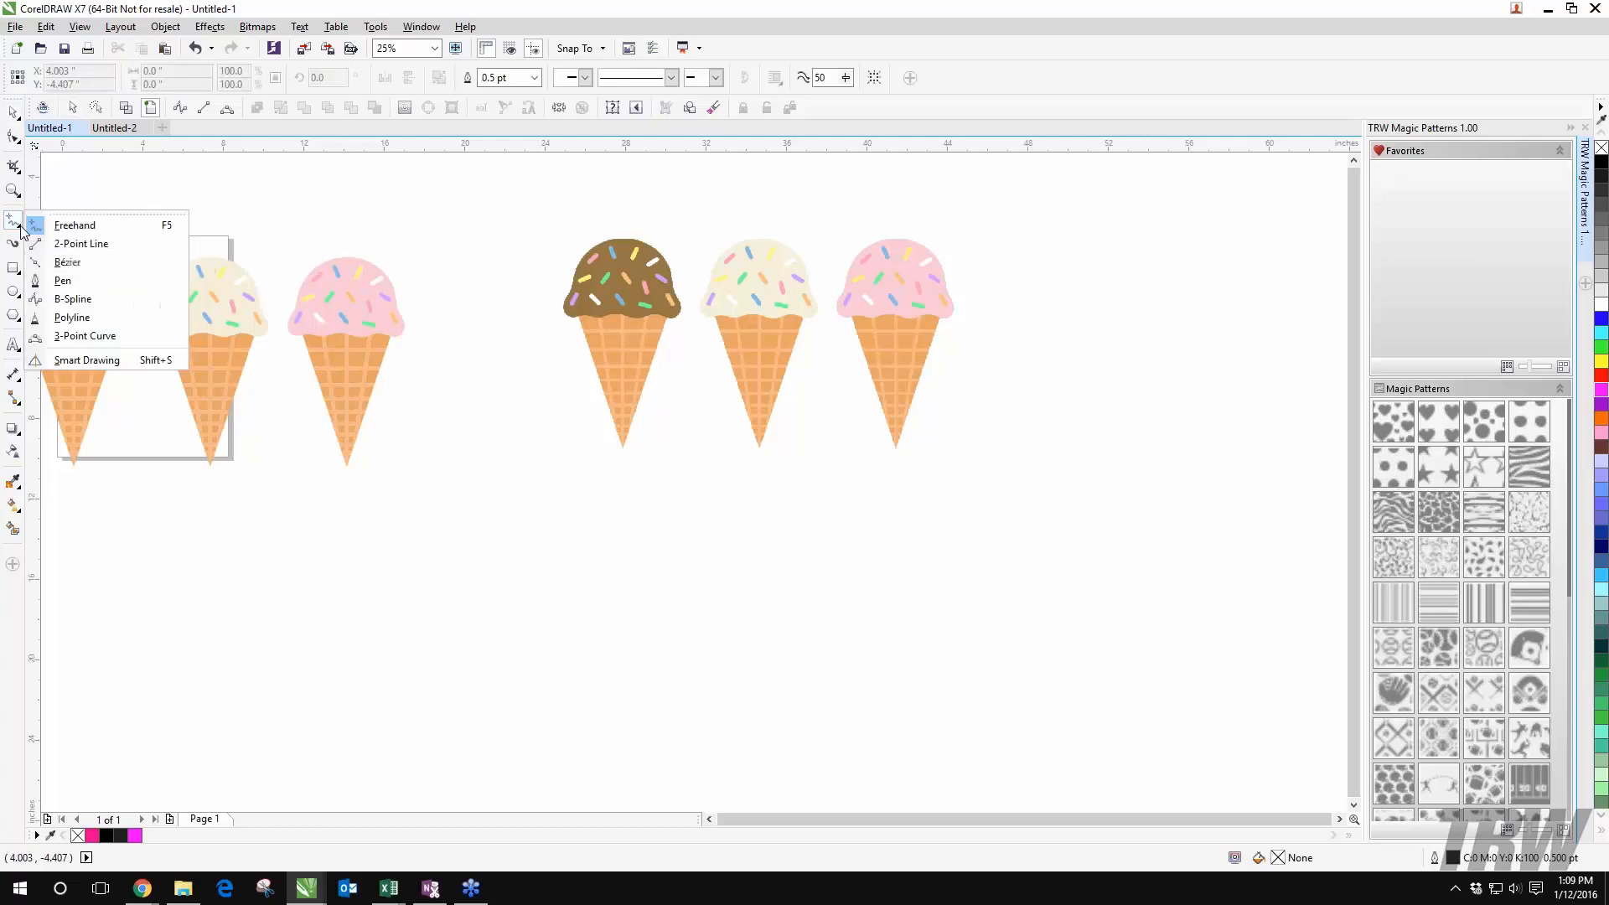
click(99, 307)
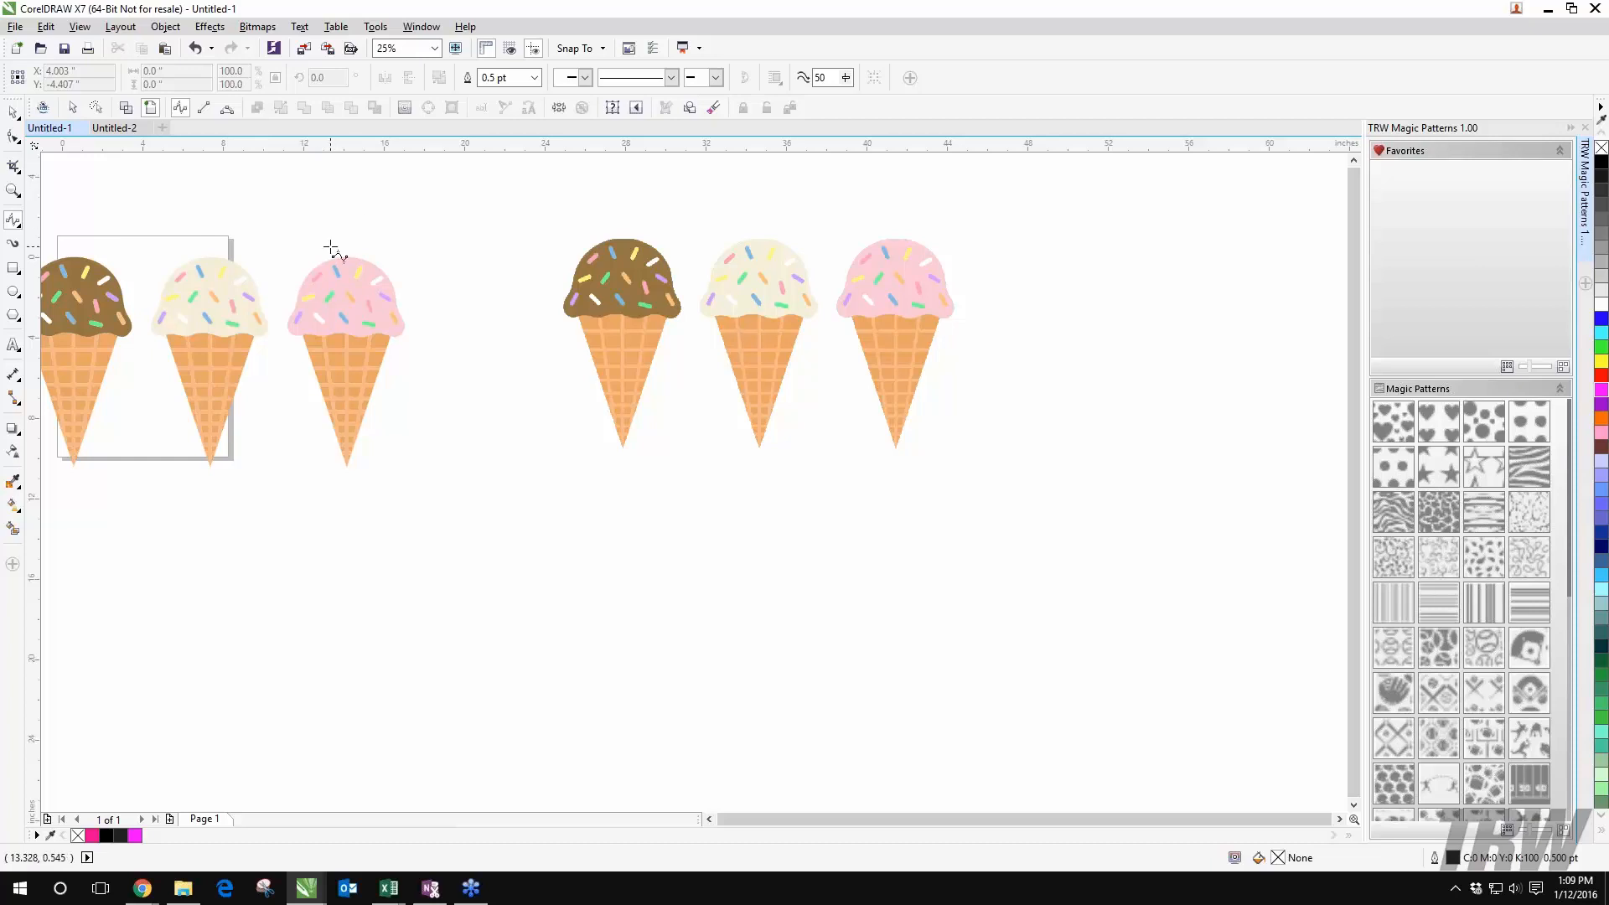
Step: Switch the display to wireframe and bring the original bitmap's chocolate cone into view
drag(314, 287, 512, 297)
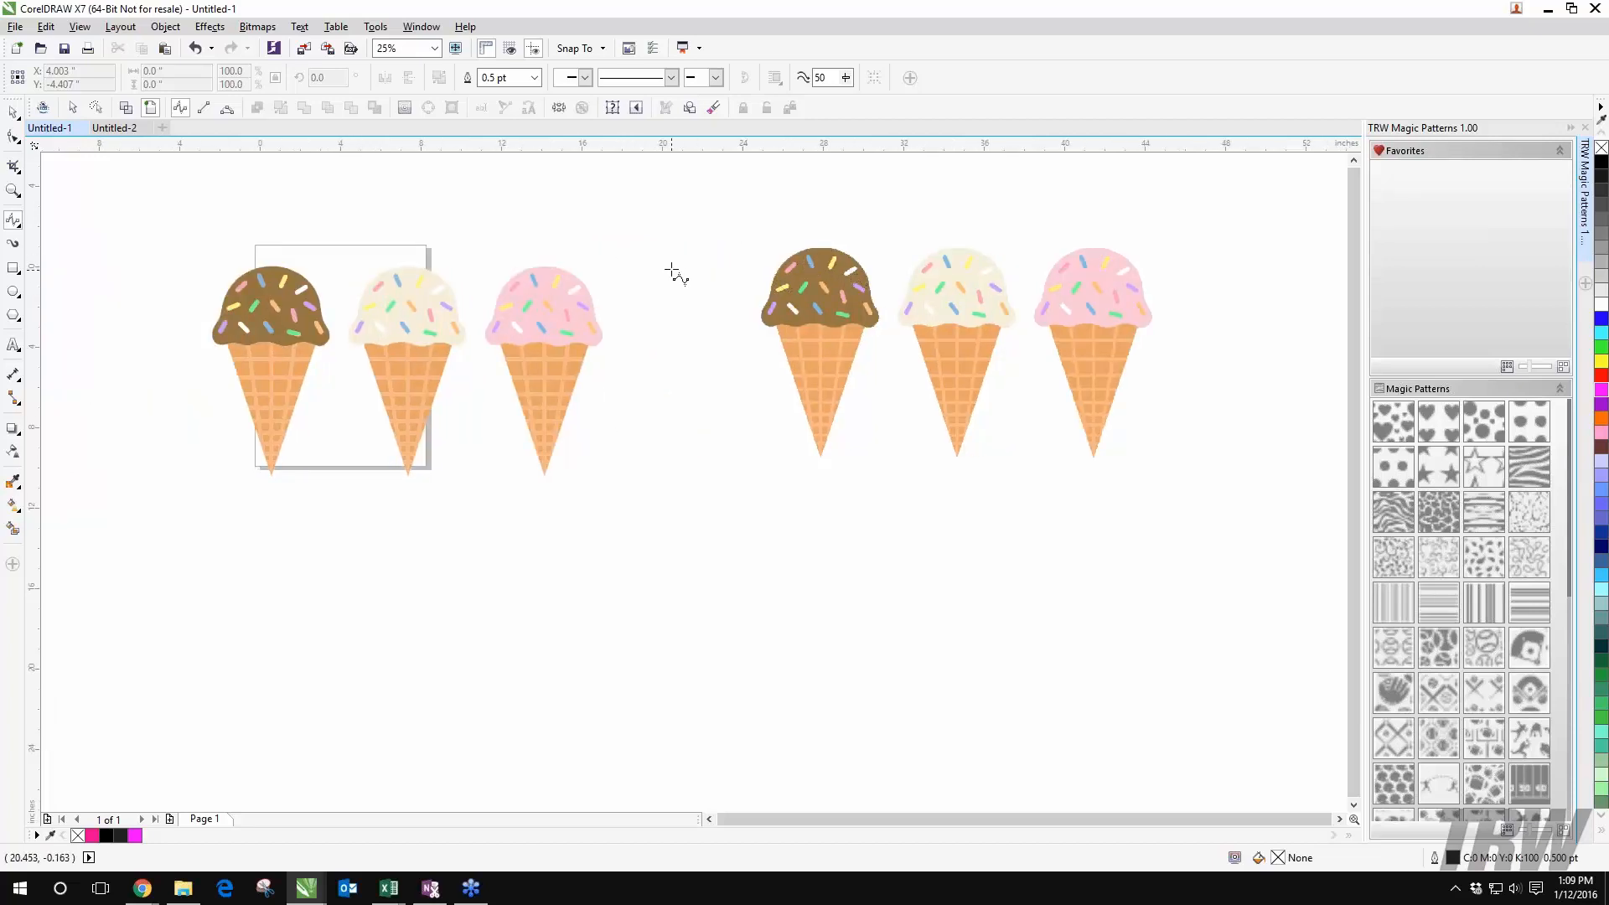
drag(672, 272, 457, 288)
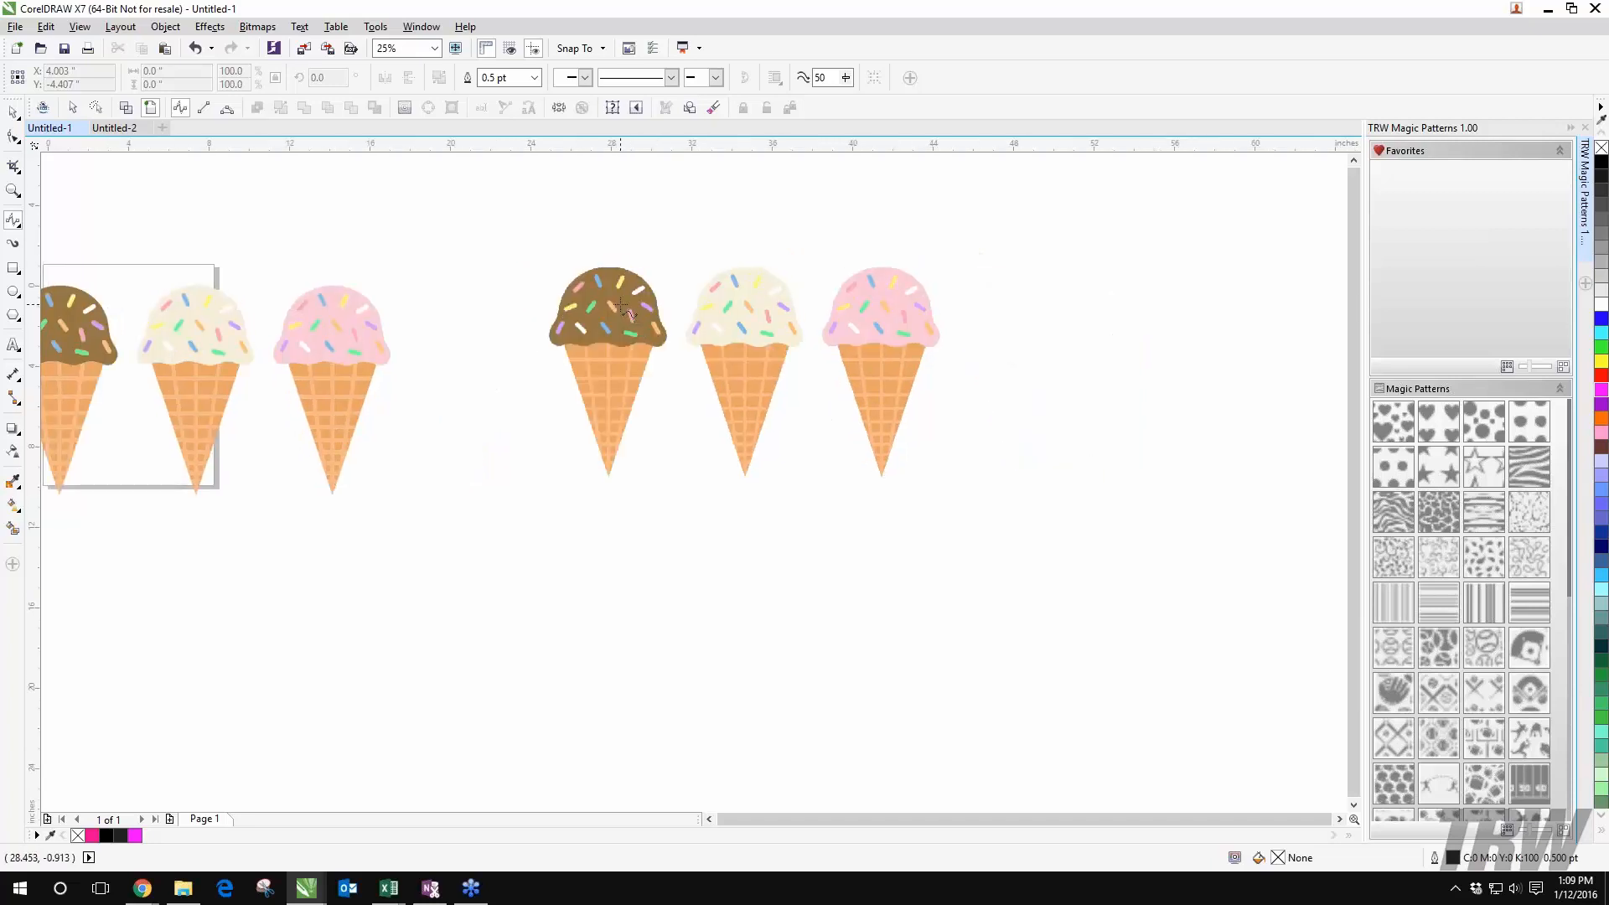
scroll(620, 308, up, 1)
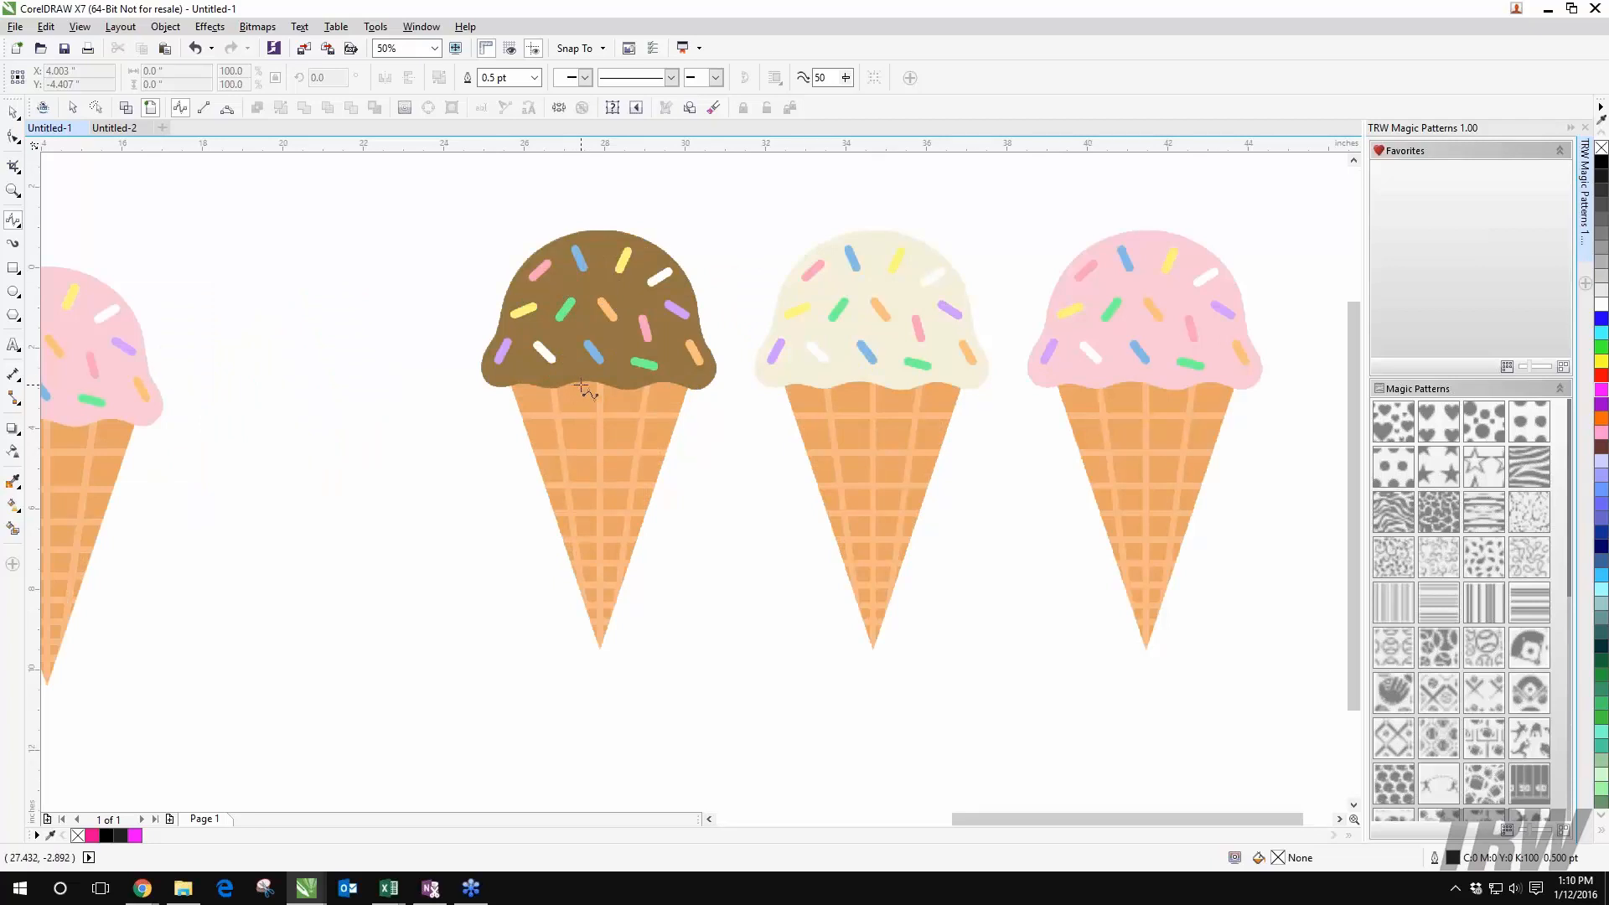
drag(616, 273, 471, 261)
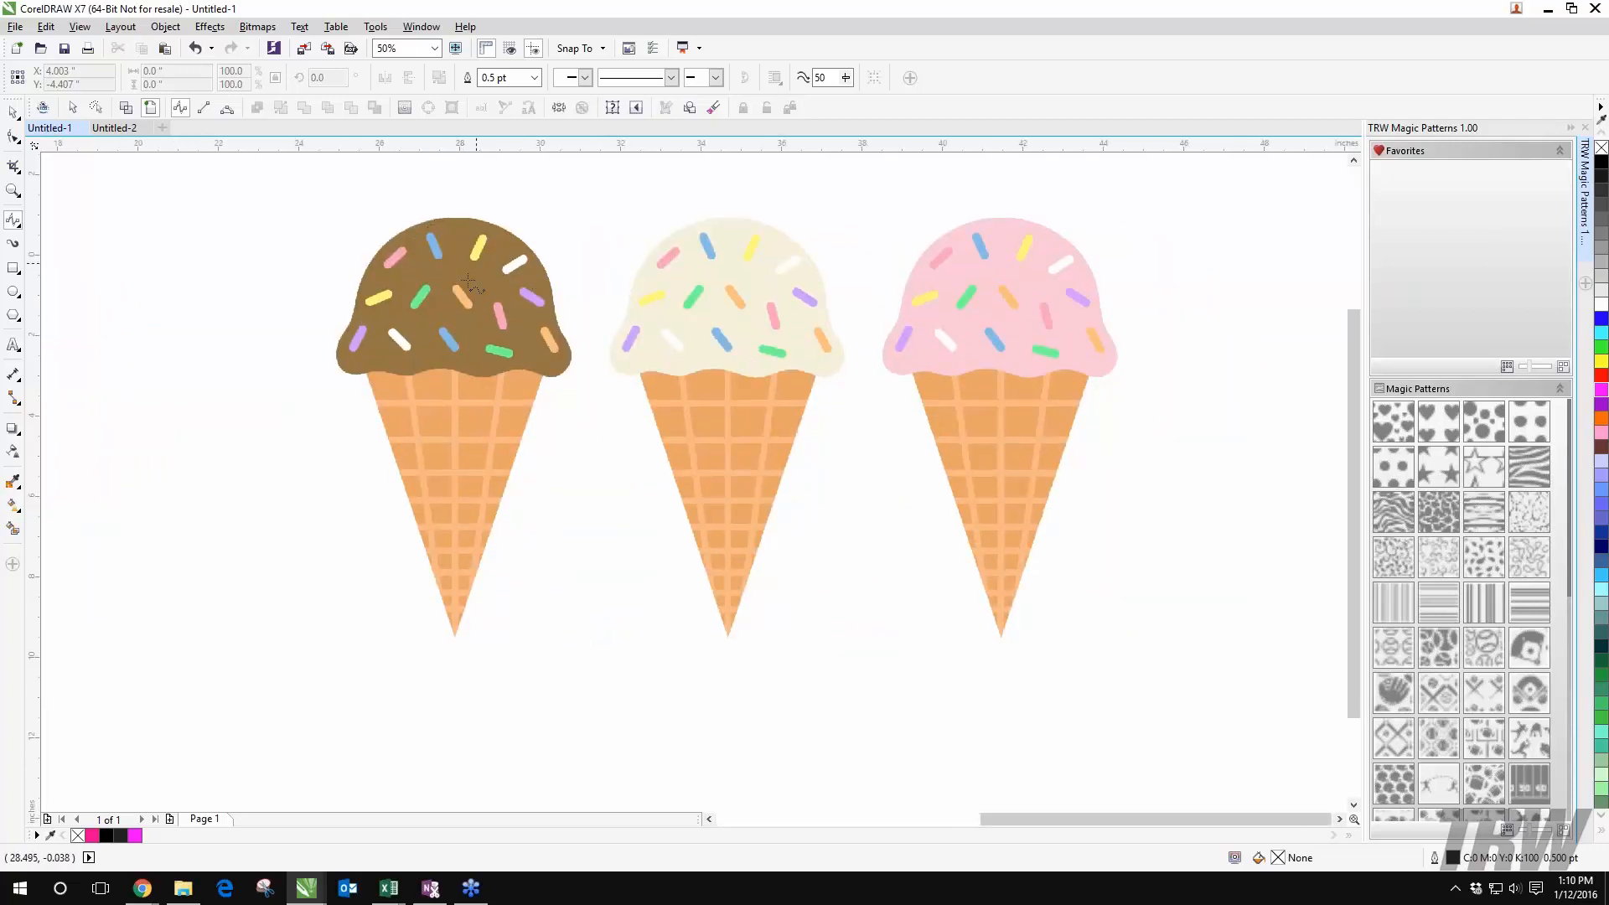
click(135, 109)
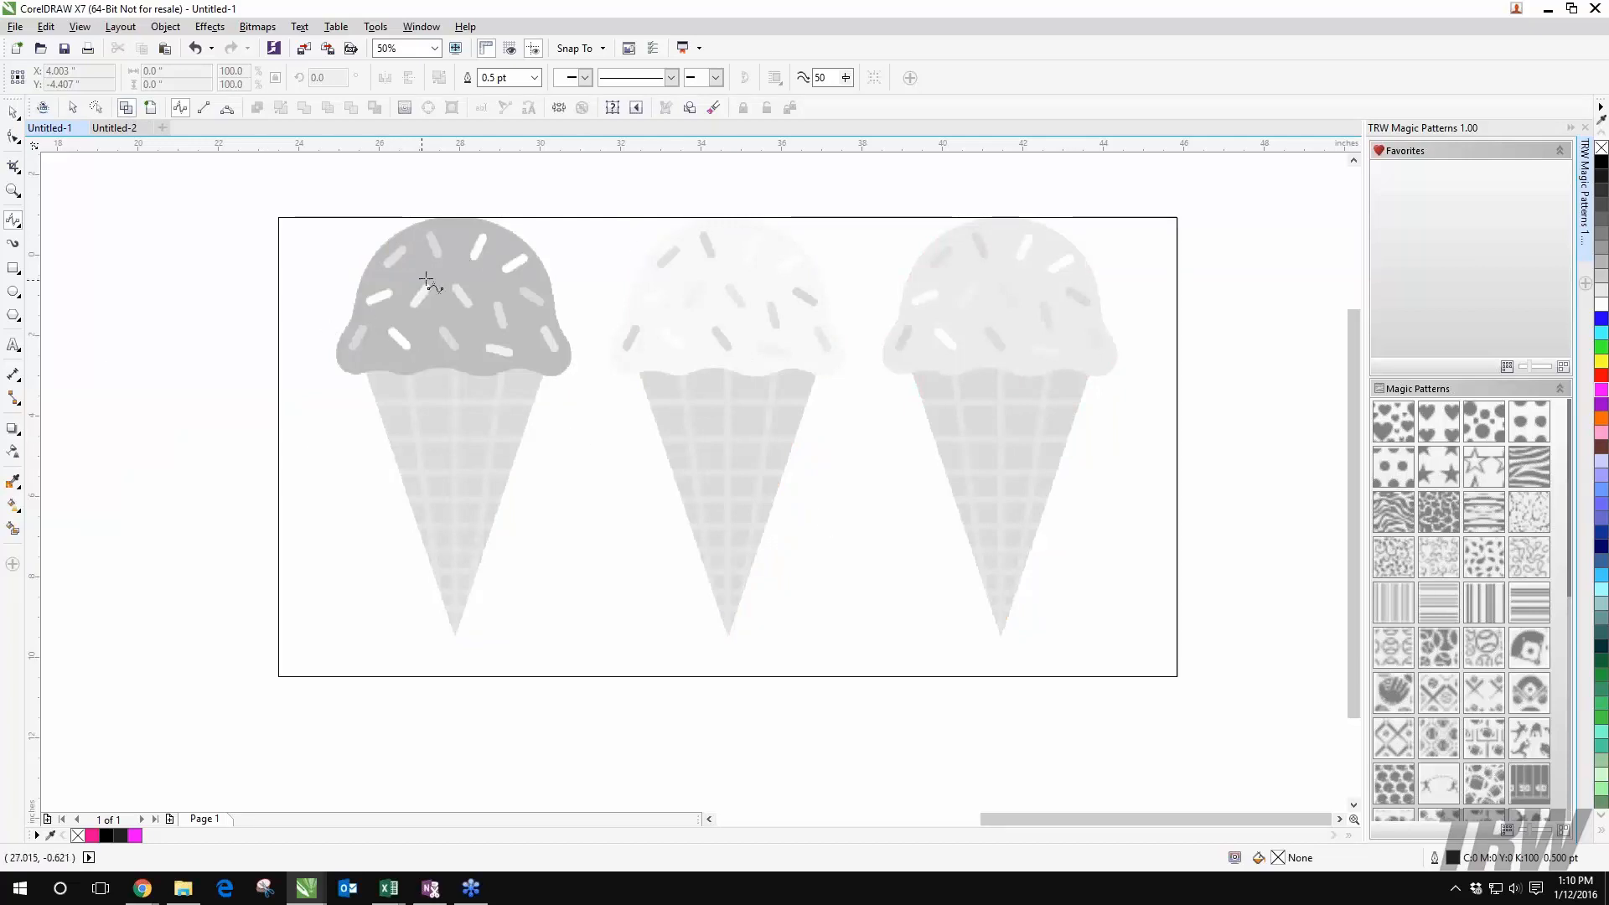
scroll(430, 251, up, 1)
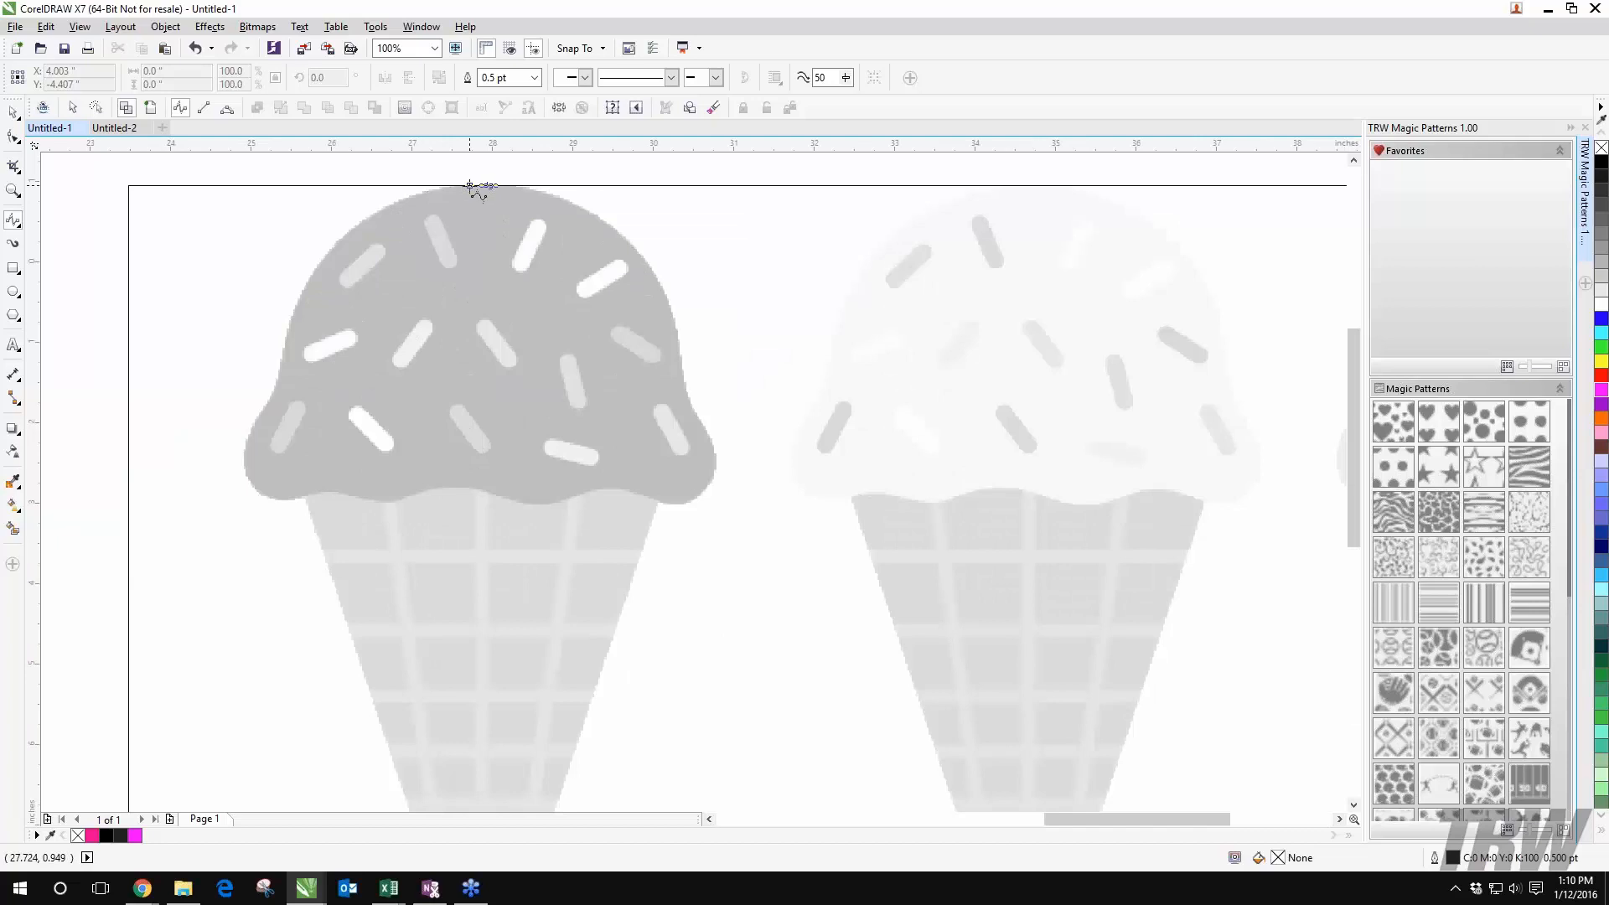
scroll(181, 391, down, 1)
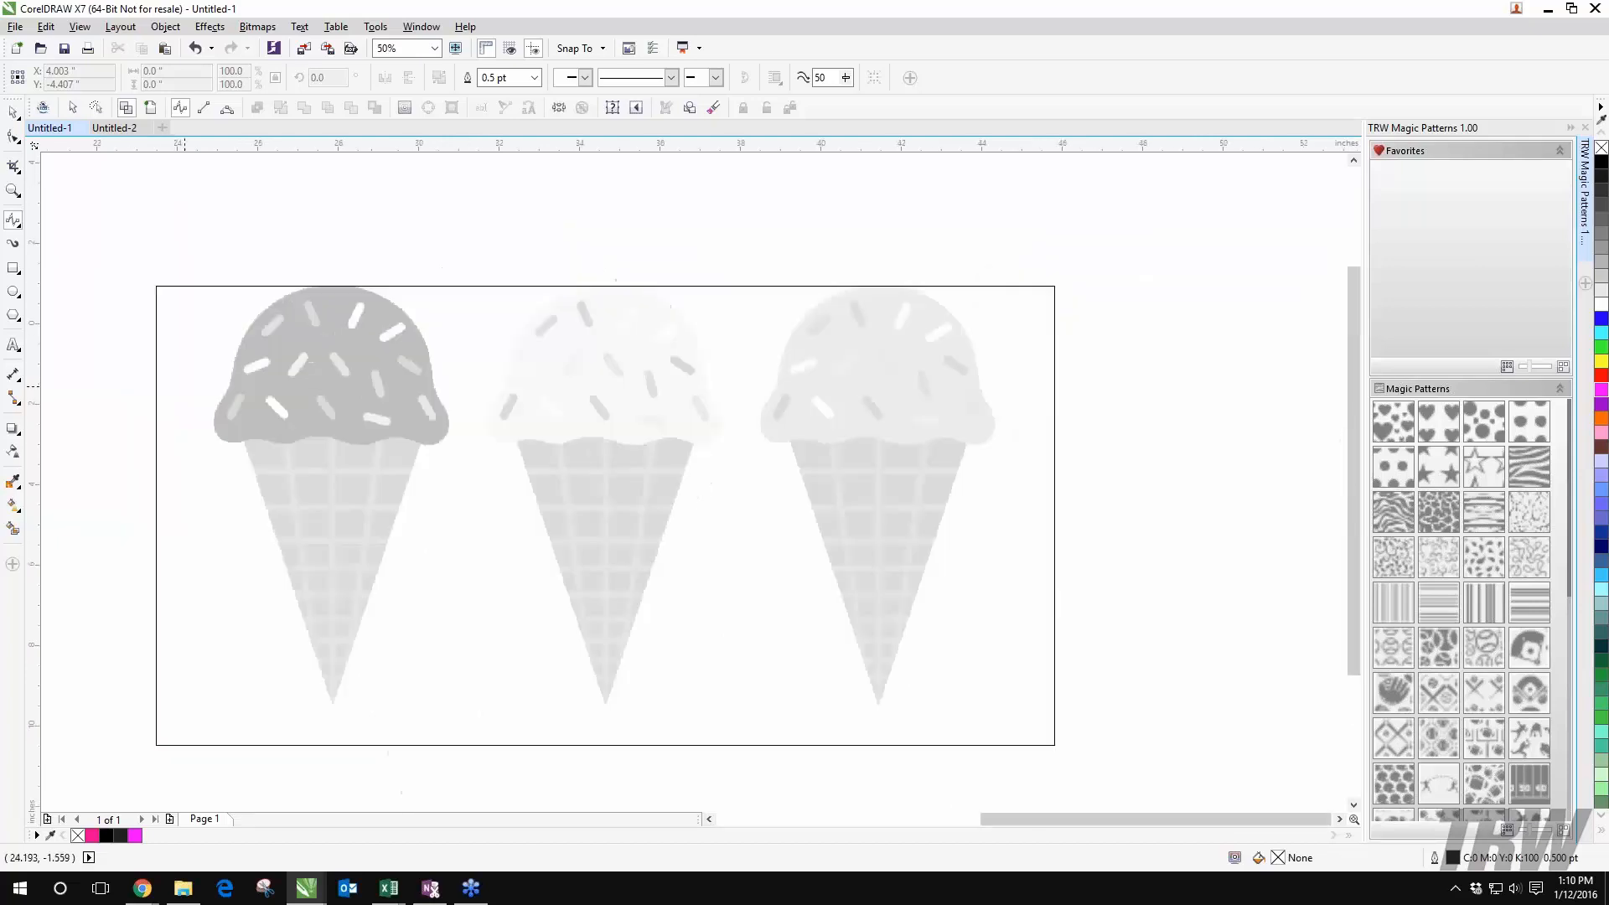
Step: Draw a closed, curvy B-spline practice shape about 9.5 by 5.8 inches in the empty area below the bitmap
drag(218, 704, 391, 429)
click(408, 597)
click(336, 679)
click(410, 731)
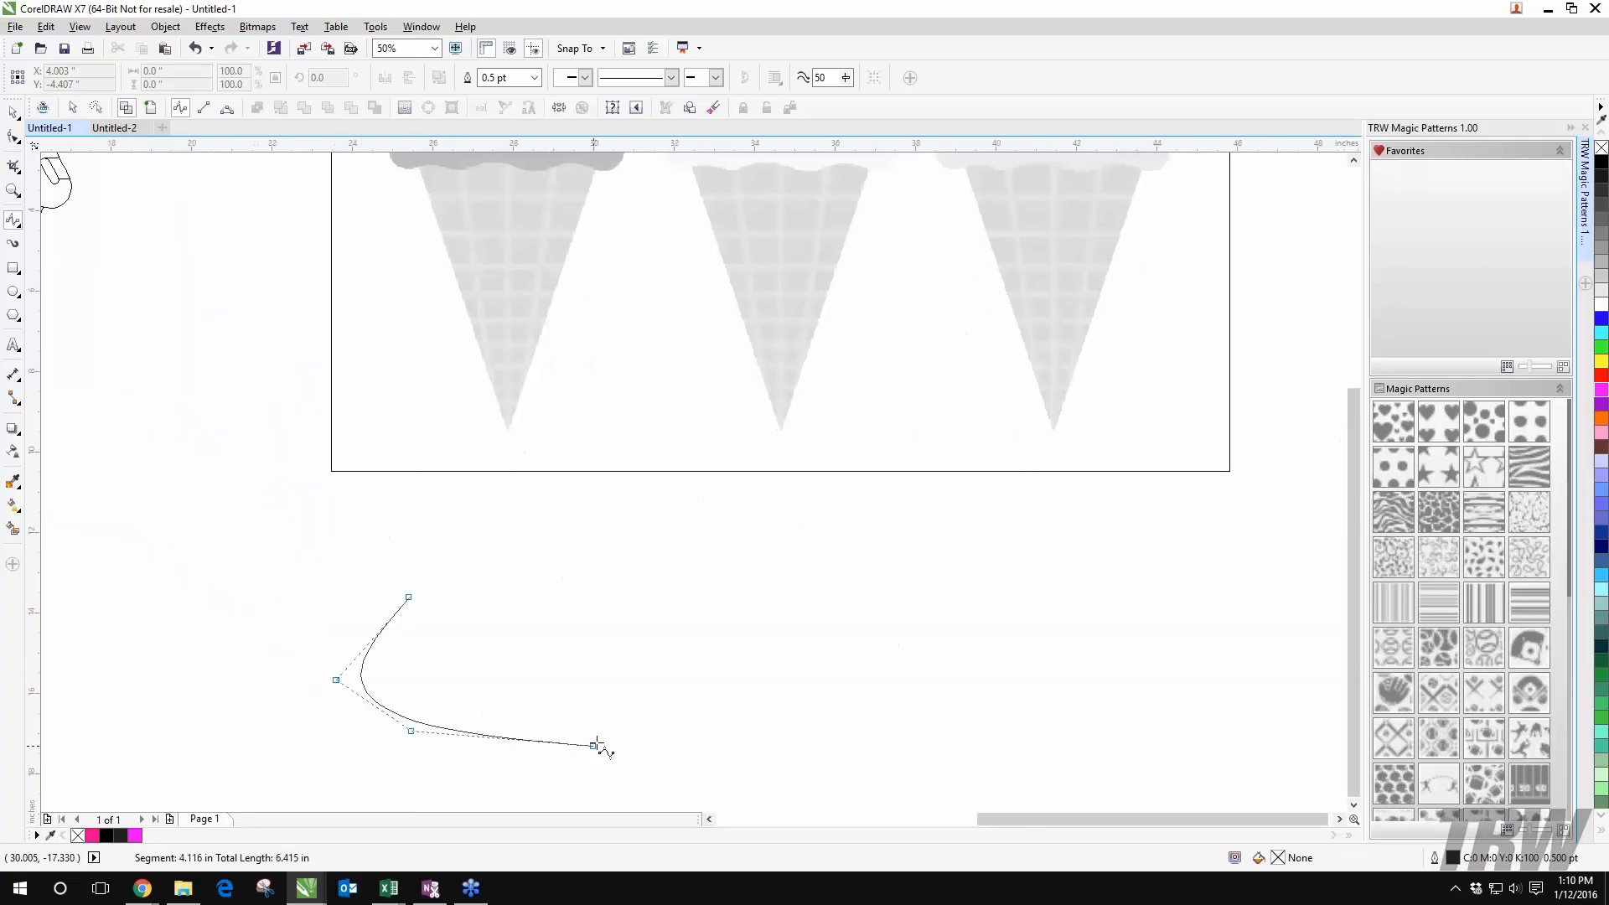
click(597, 742)
click(696, 614)
click(480, 513)
click(509, 637)
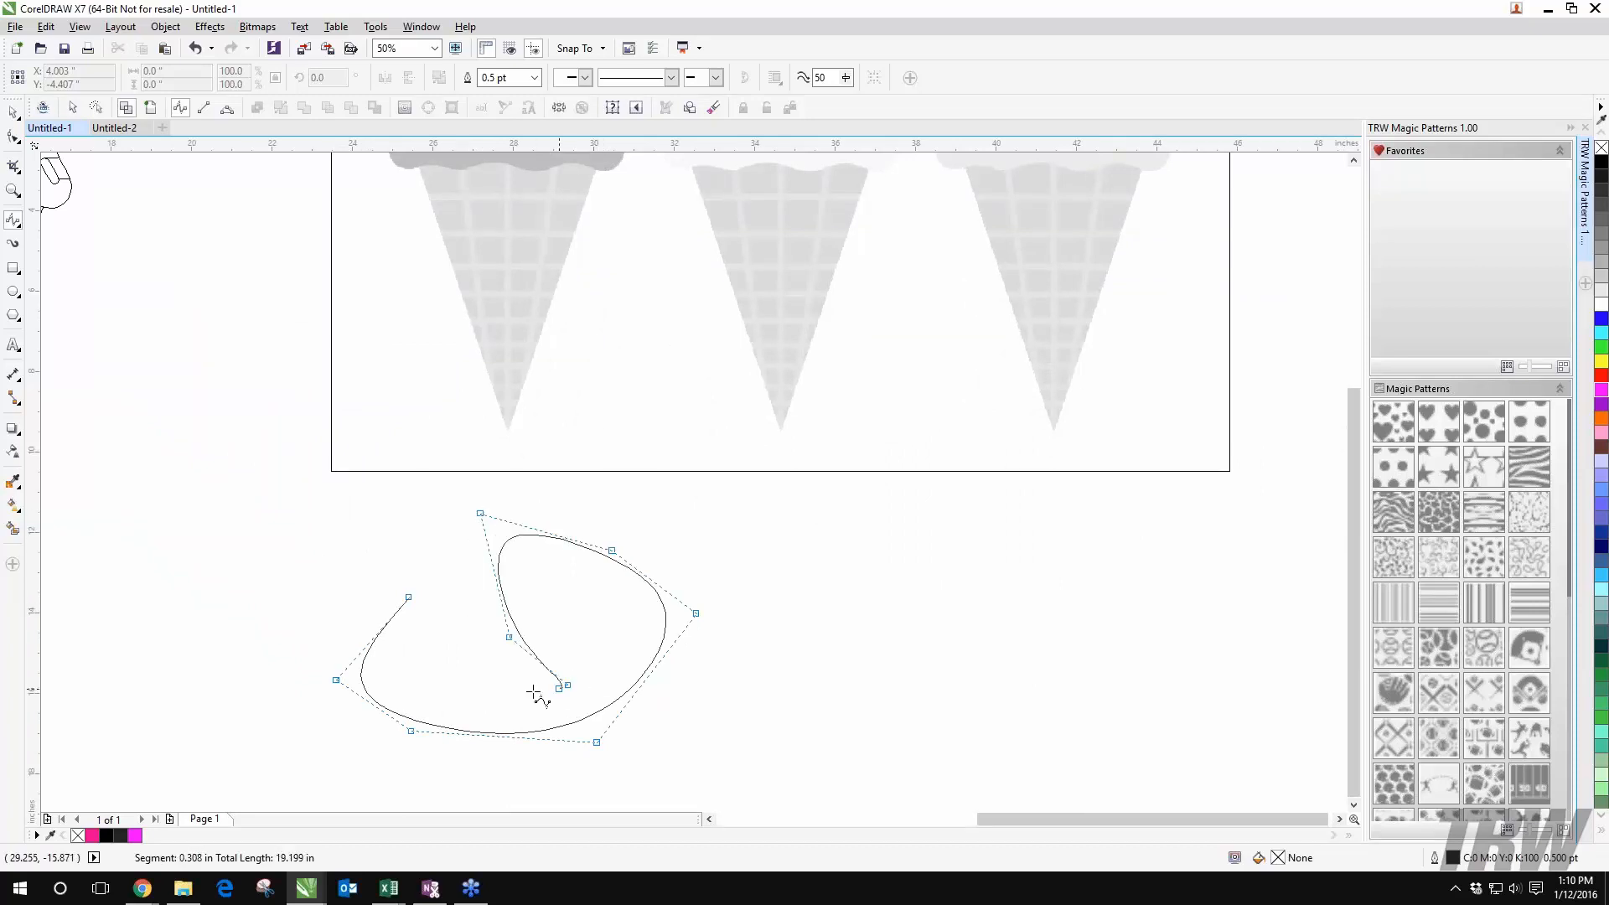
click(567, 684)
click(410, 684)
click(413, 498)
click(313, 488)
click(253, 585)
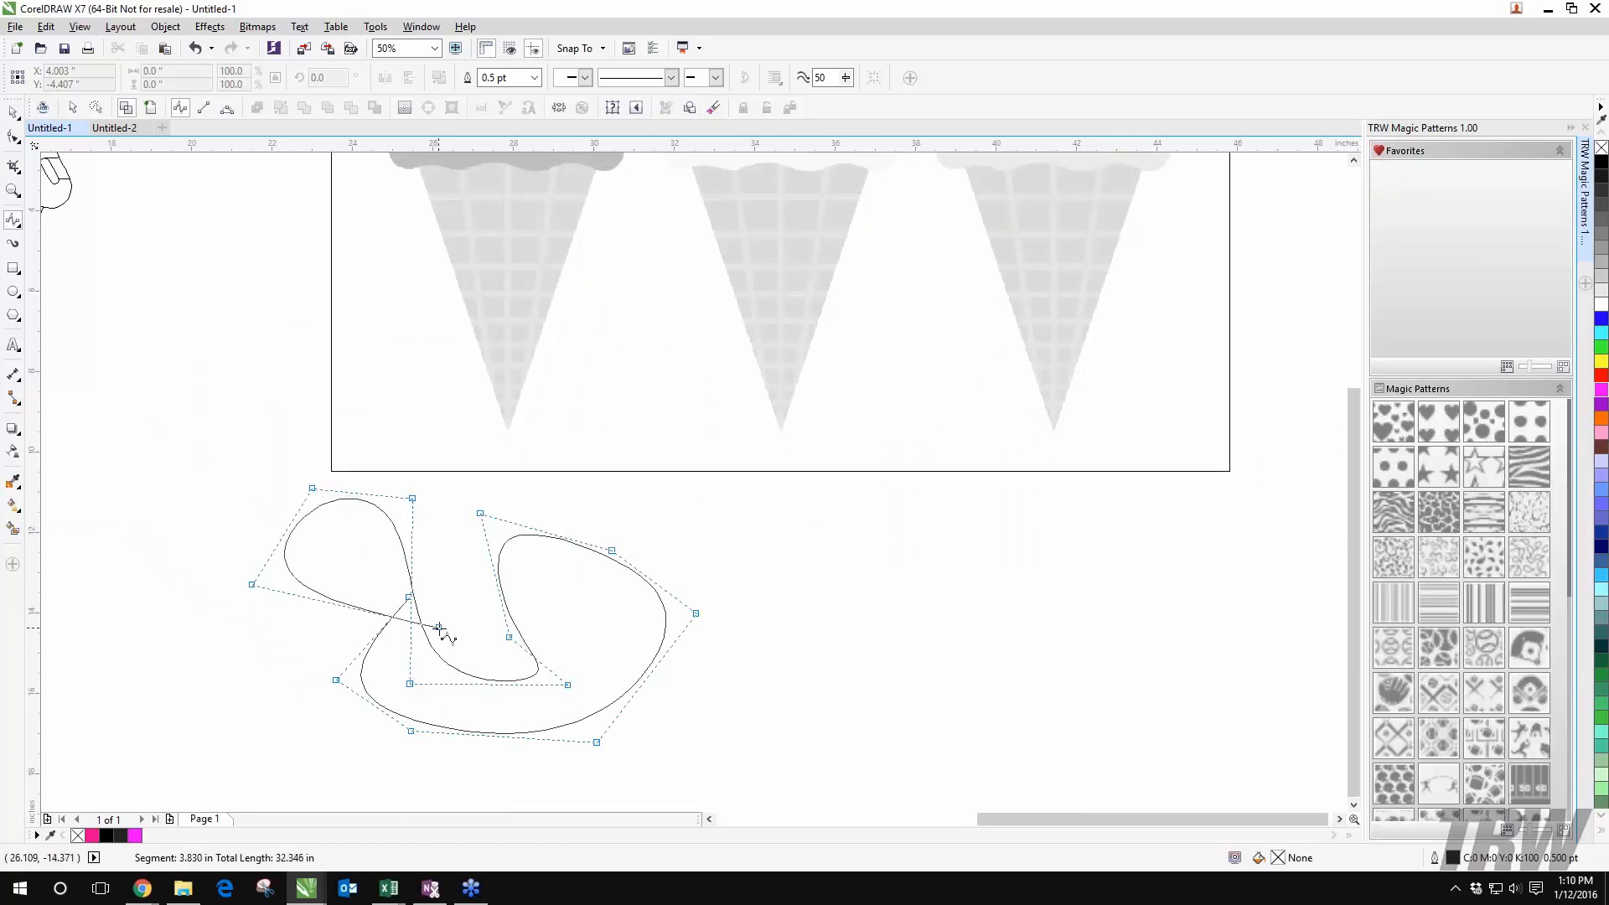
click(408, 597)
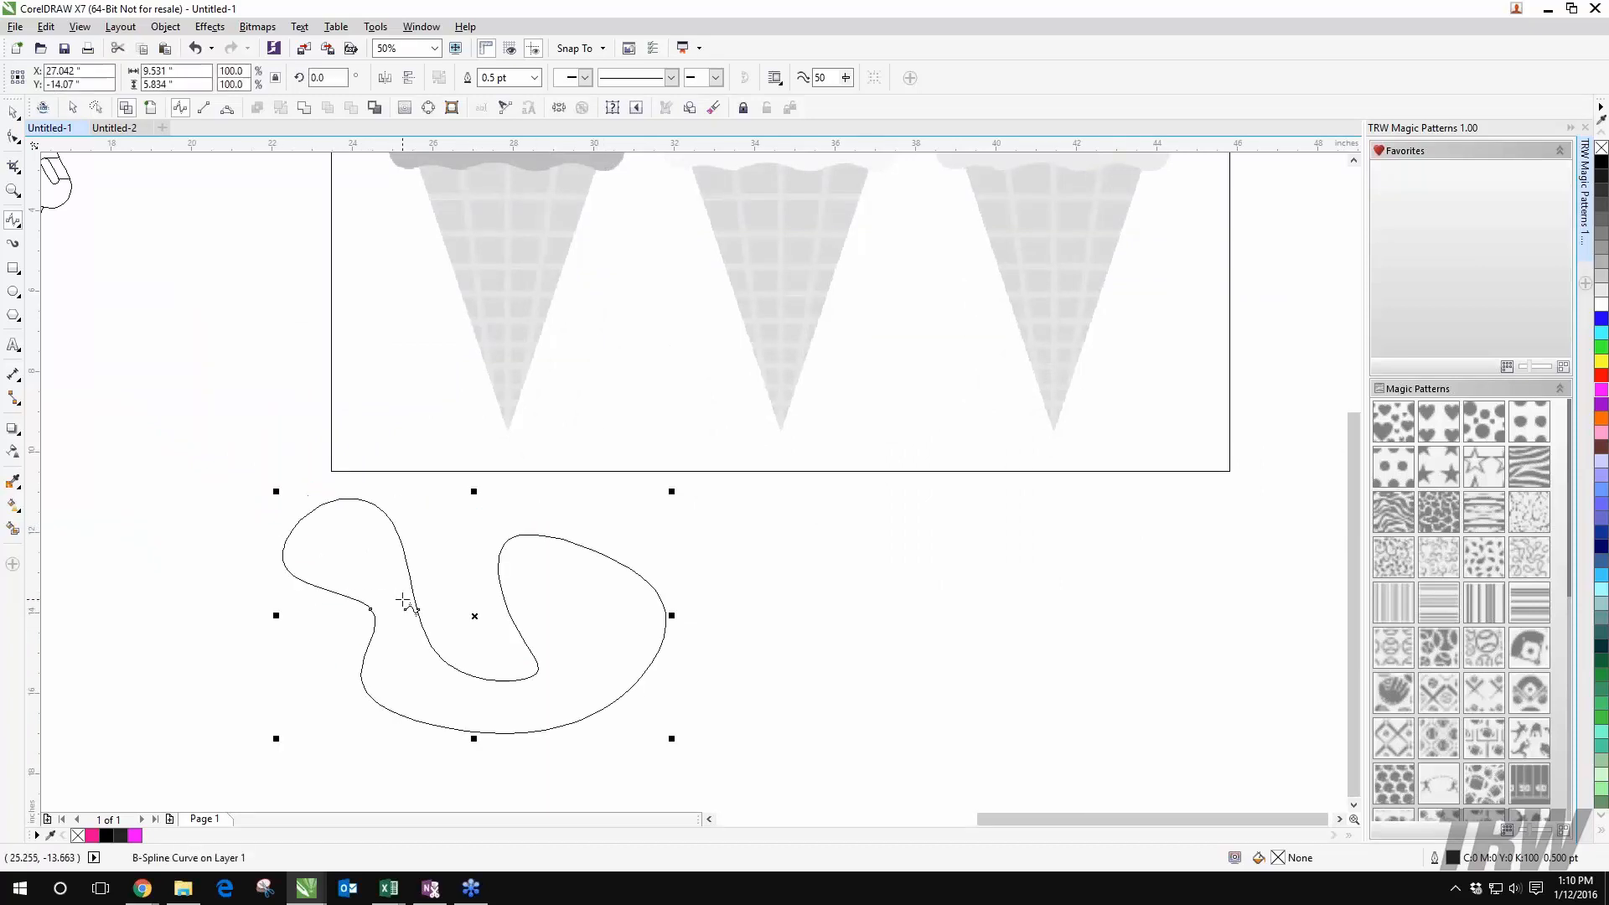
Step: Move the practice shape well to the right of the bitmap and delete it
scroll(405, 602, down, 2)
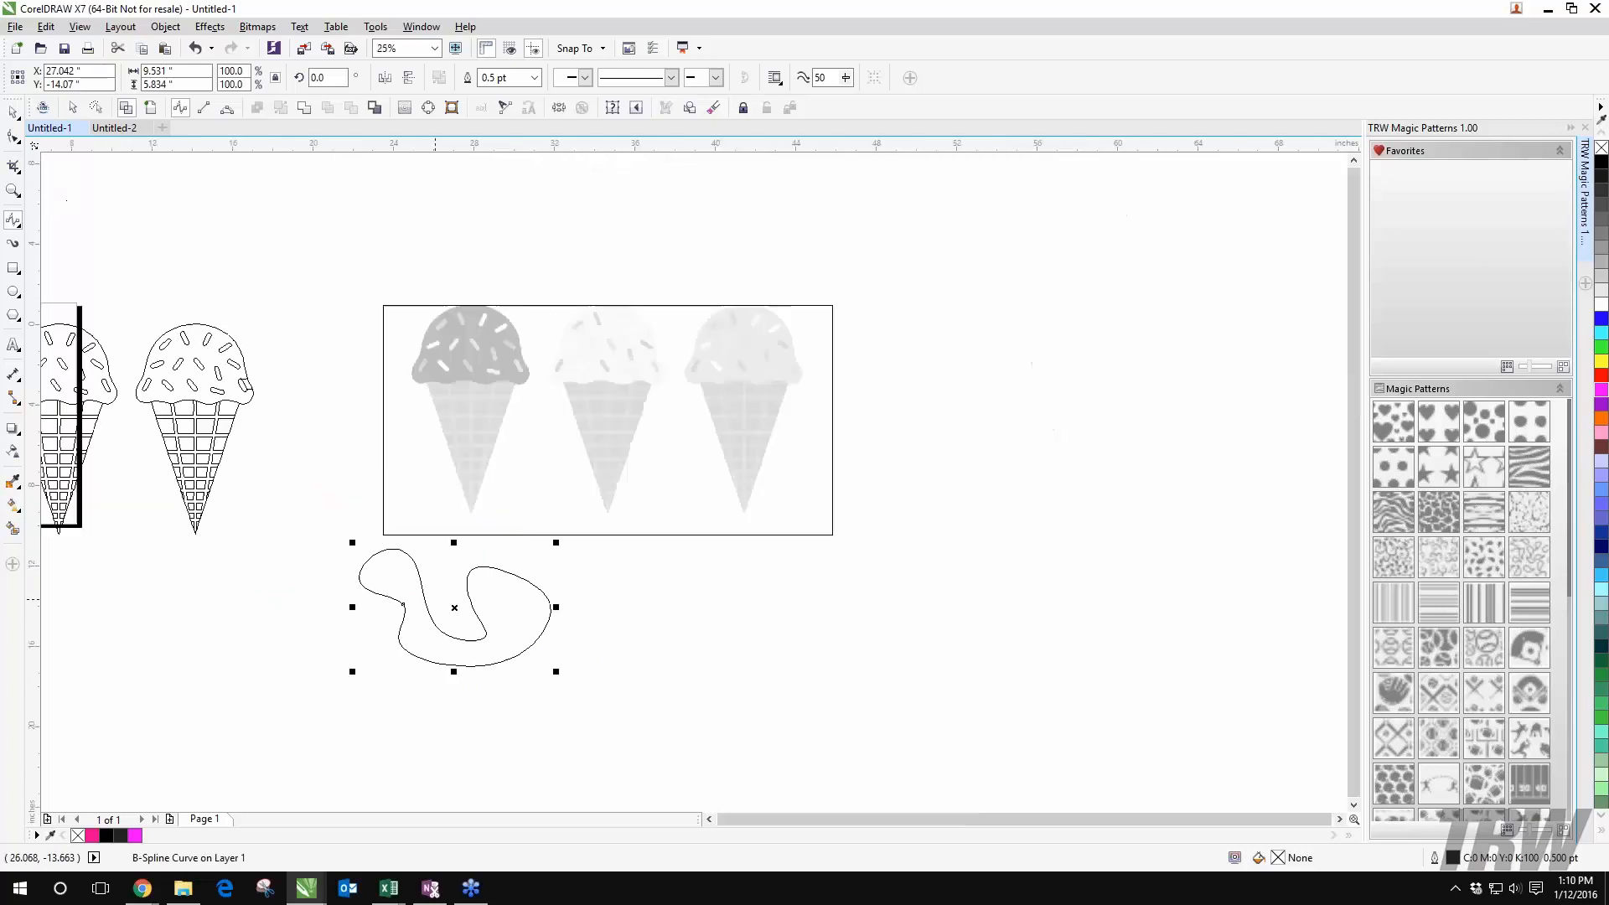
click(14, 111)
drag(455, 607, 1184, 564)
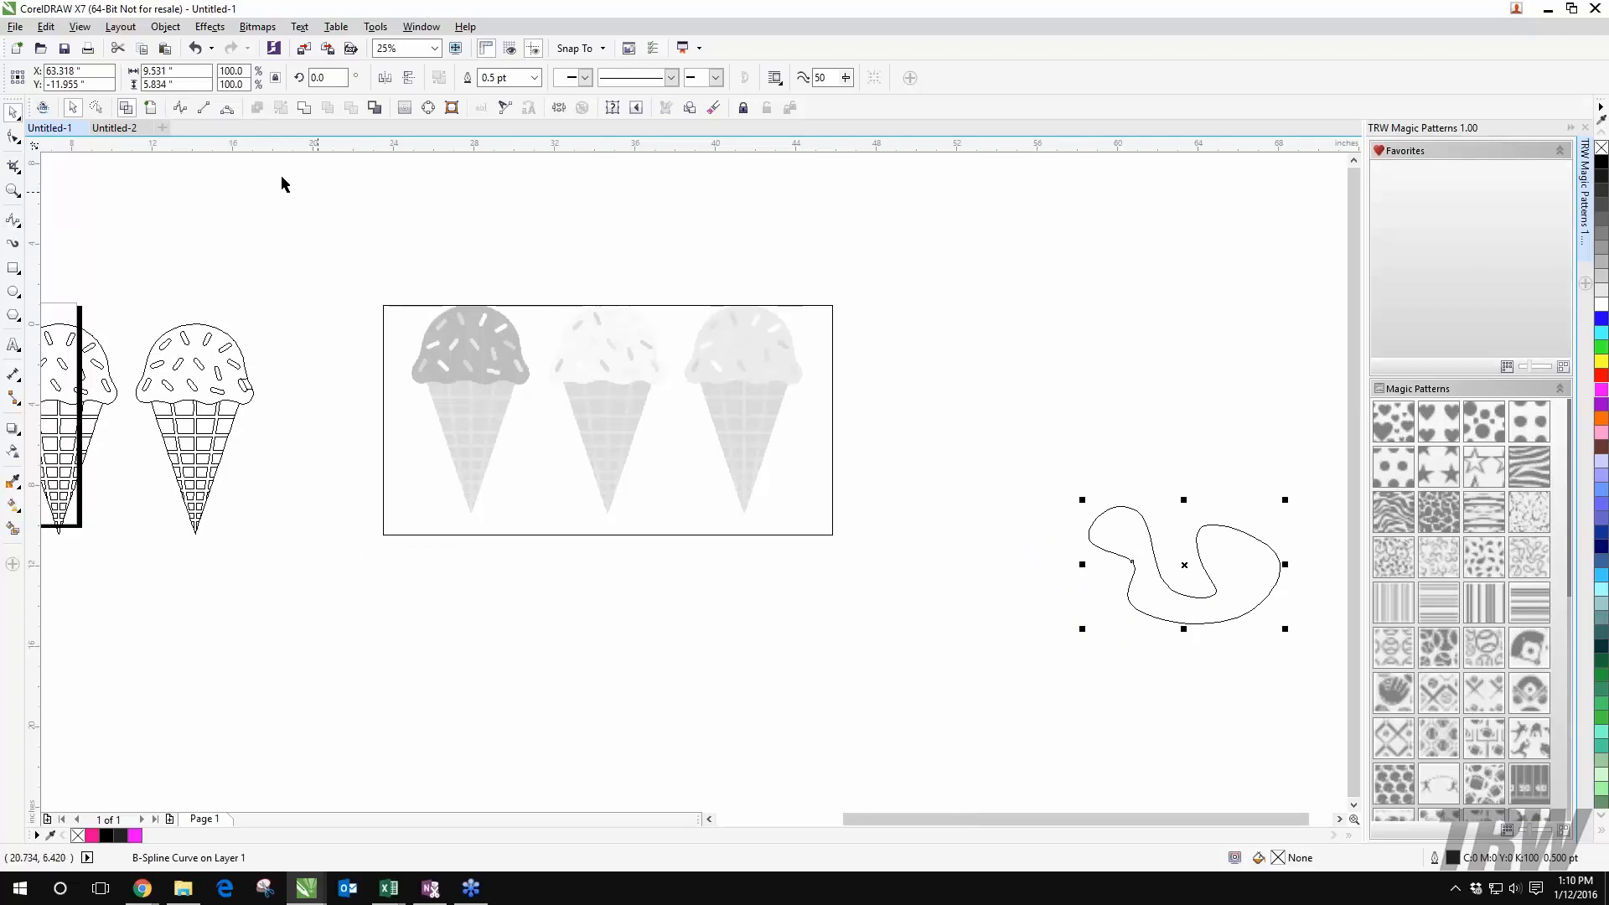
key(Delete)
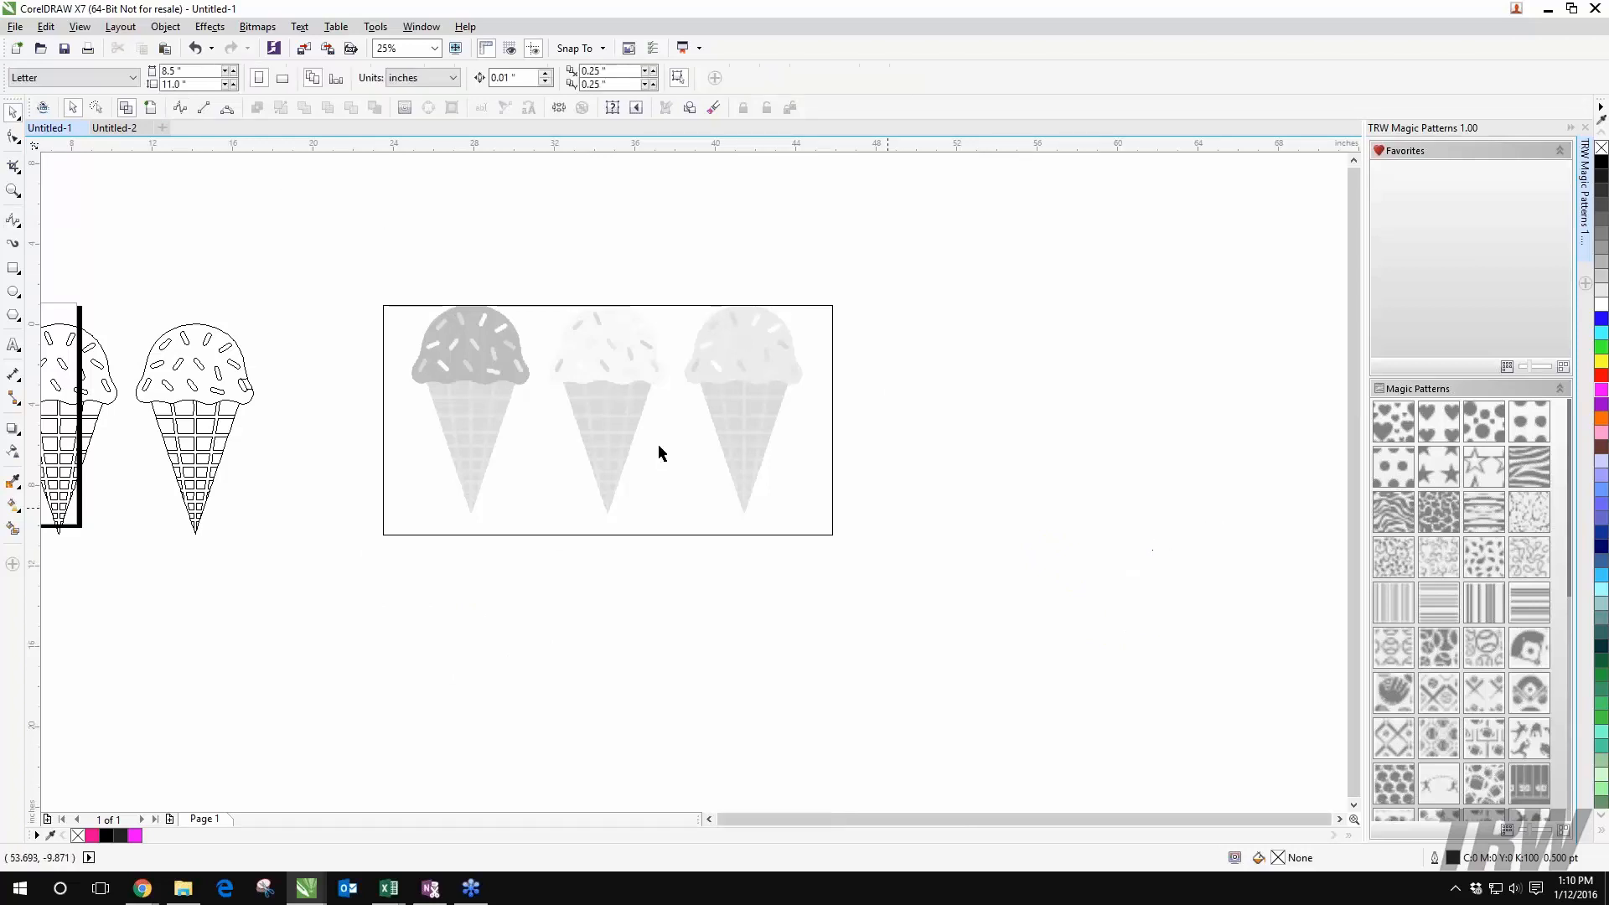
Step: Start a B-spline outline at the chocolate scoop's lower-left edge and trace around its corner and up its left side
click(180, 108)
scroll(395, 315, up, 2)
scroll(582, 357, down, 1)
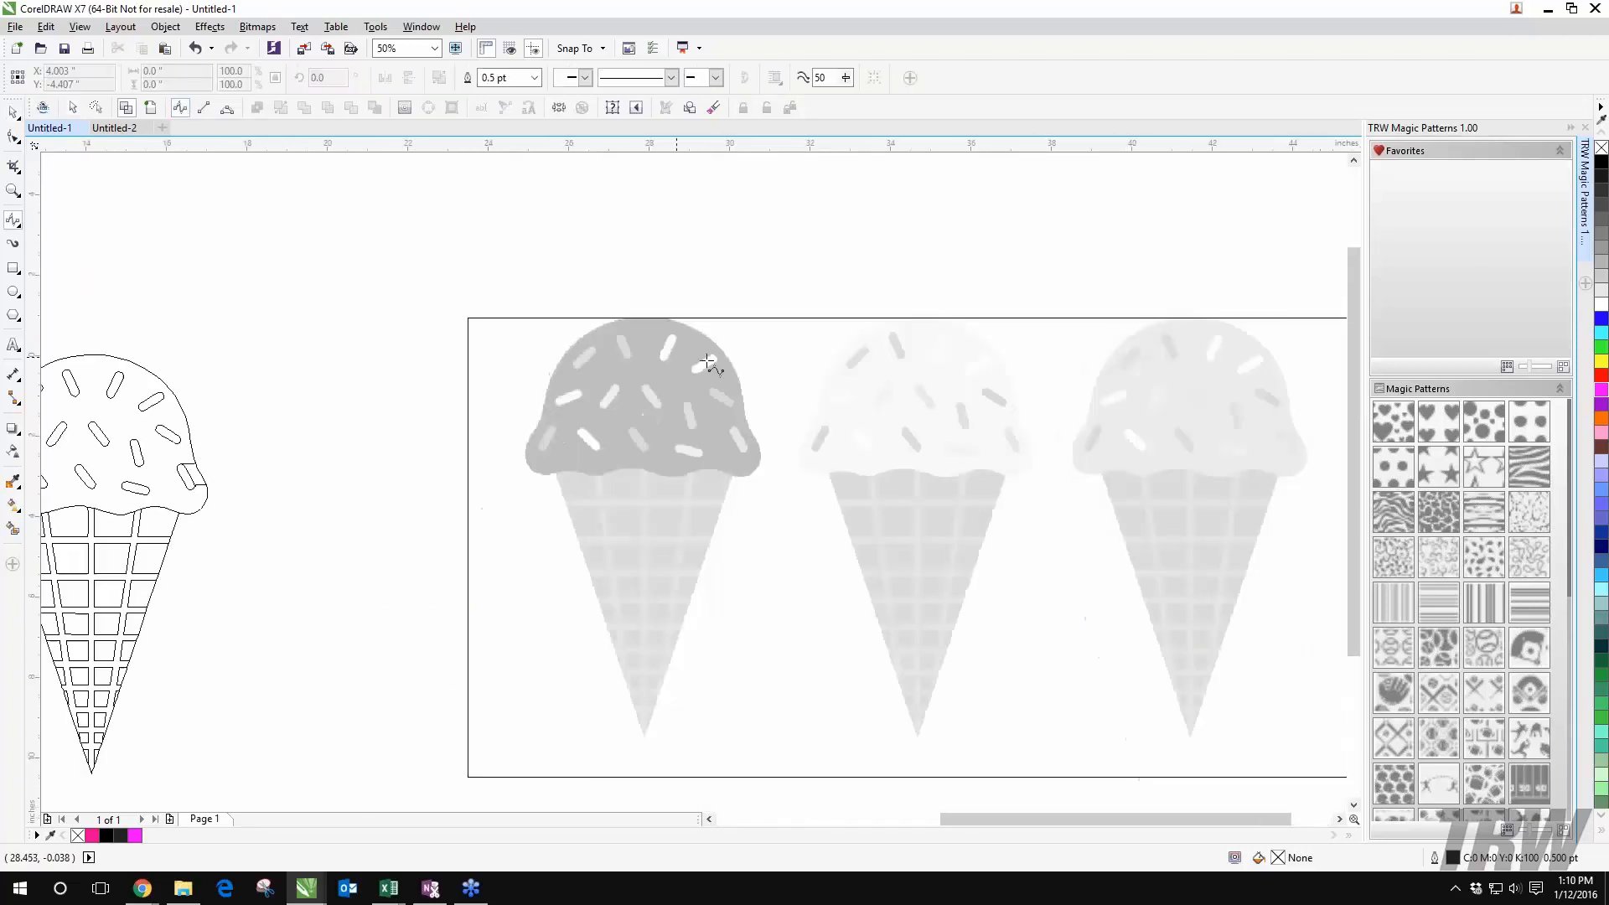
drag(712, 360, 538, 347)
scroll(467, 467, up, 1)
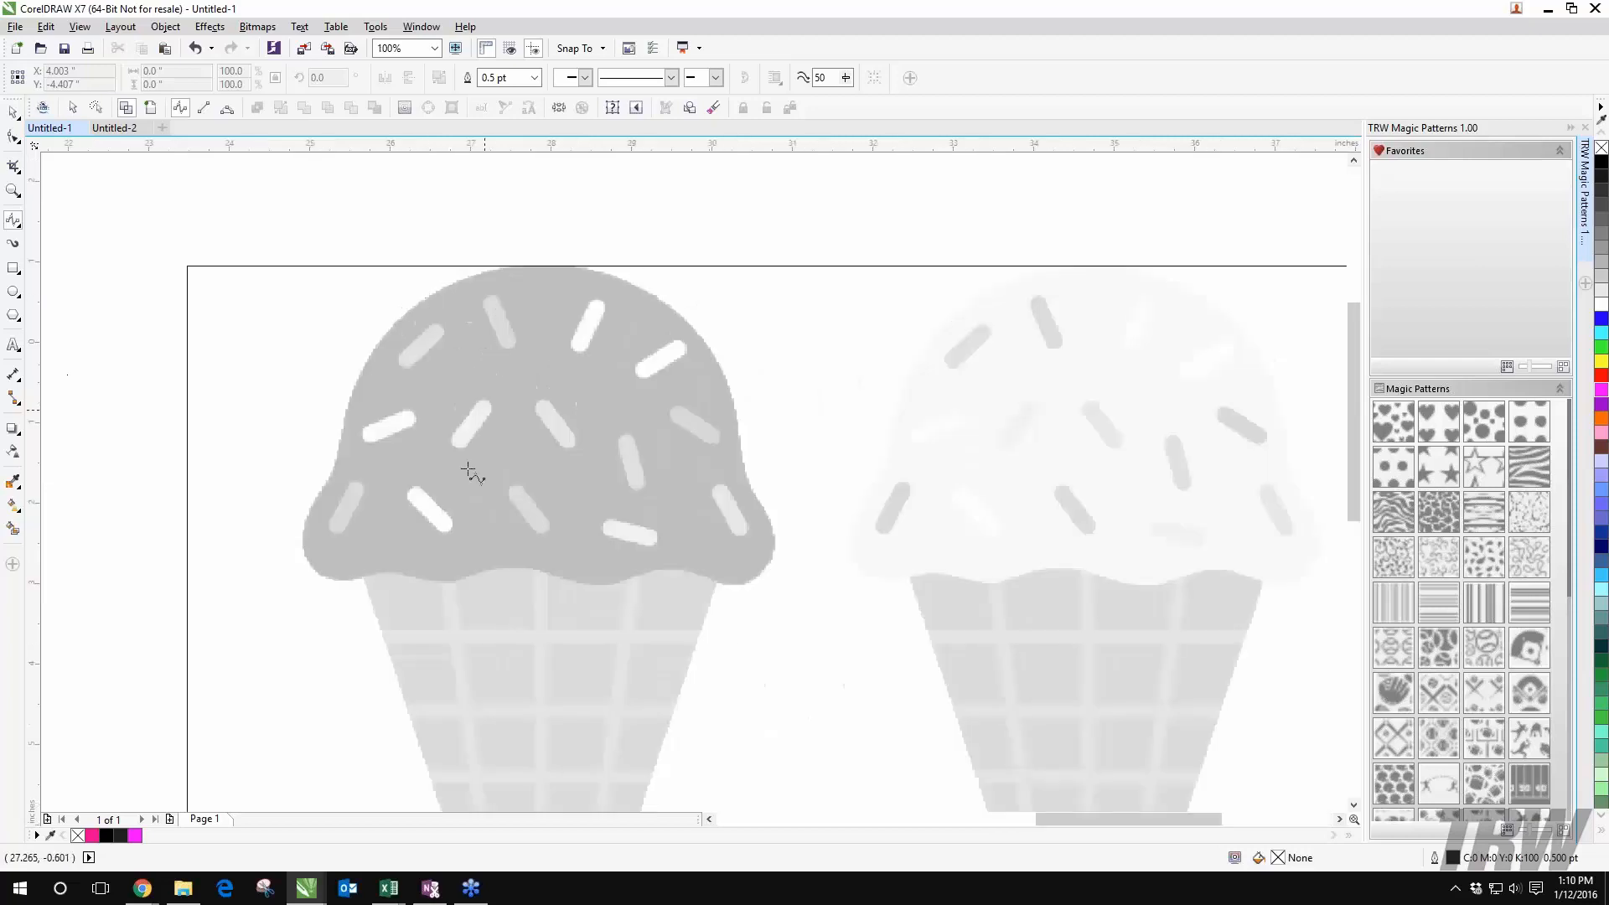
click(389, 574)
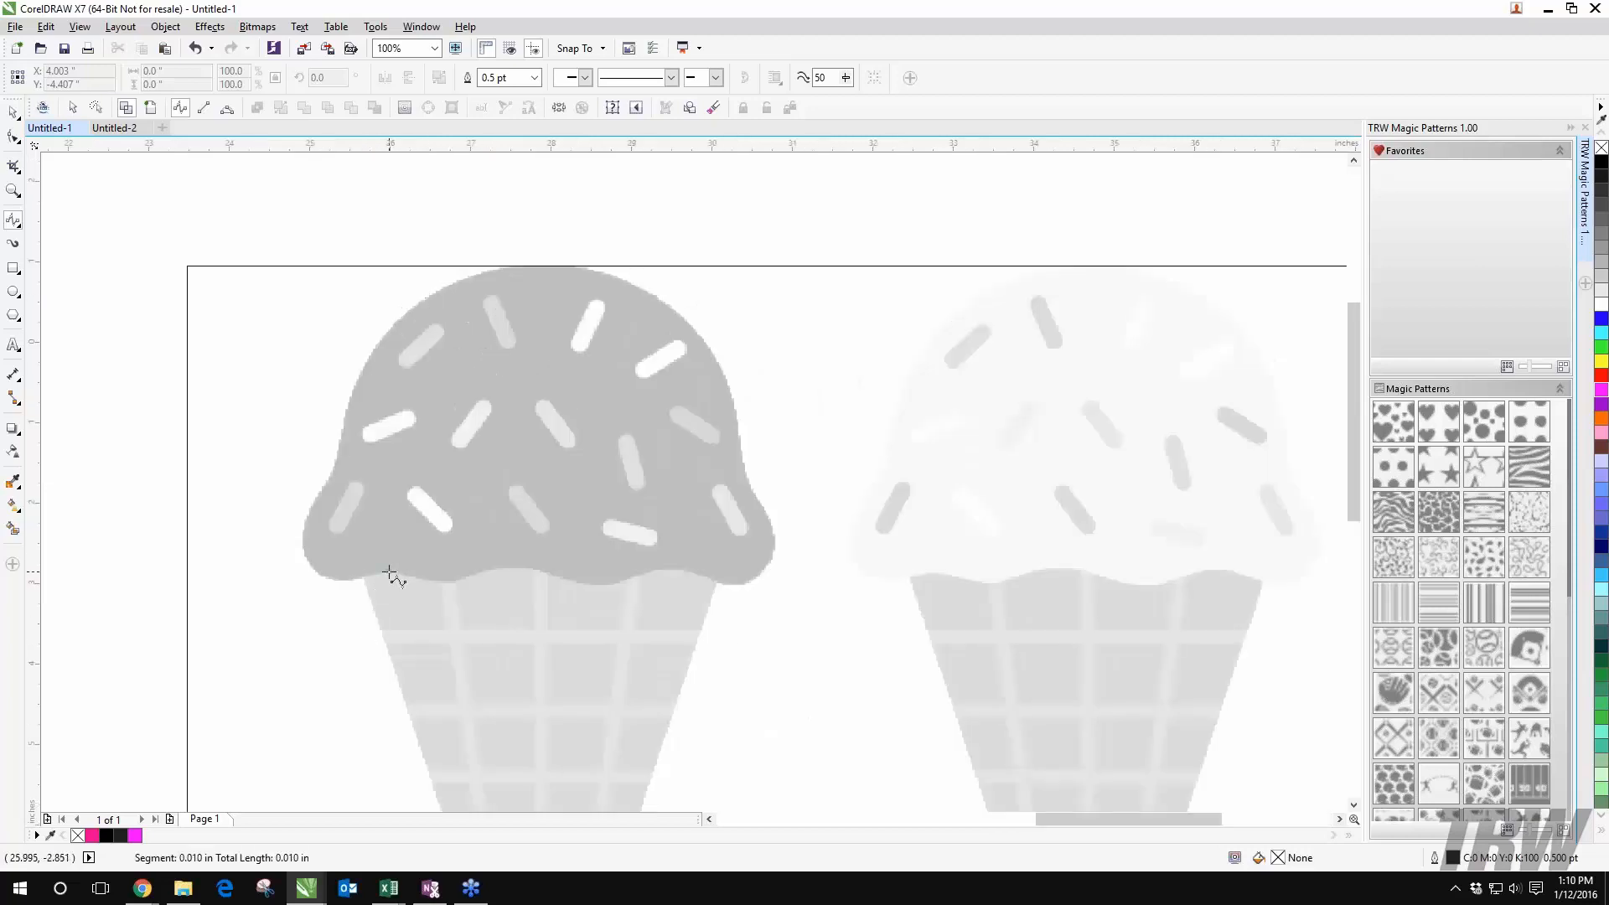
click(368, 573)
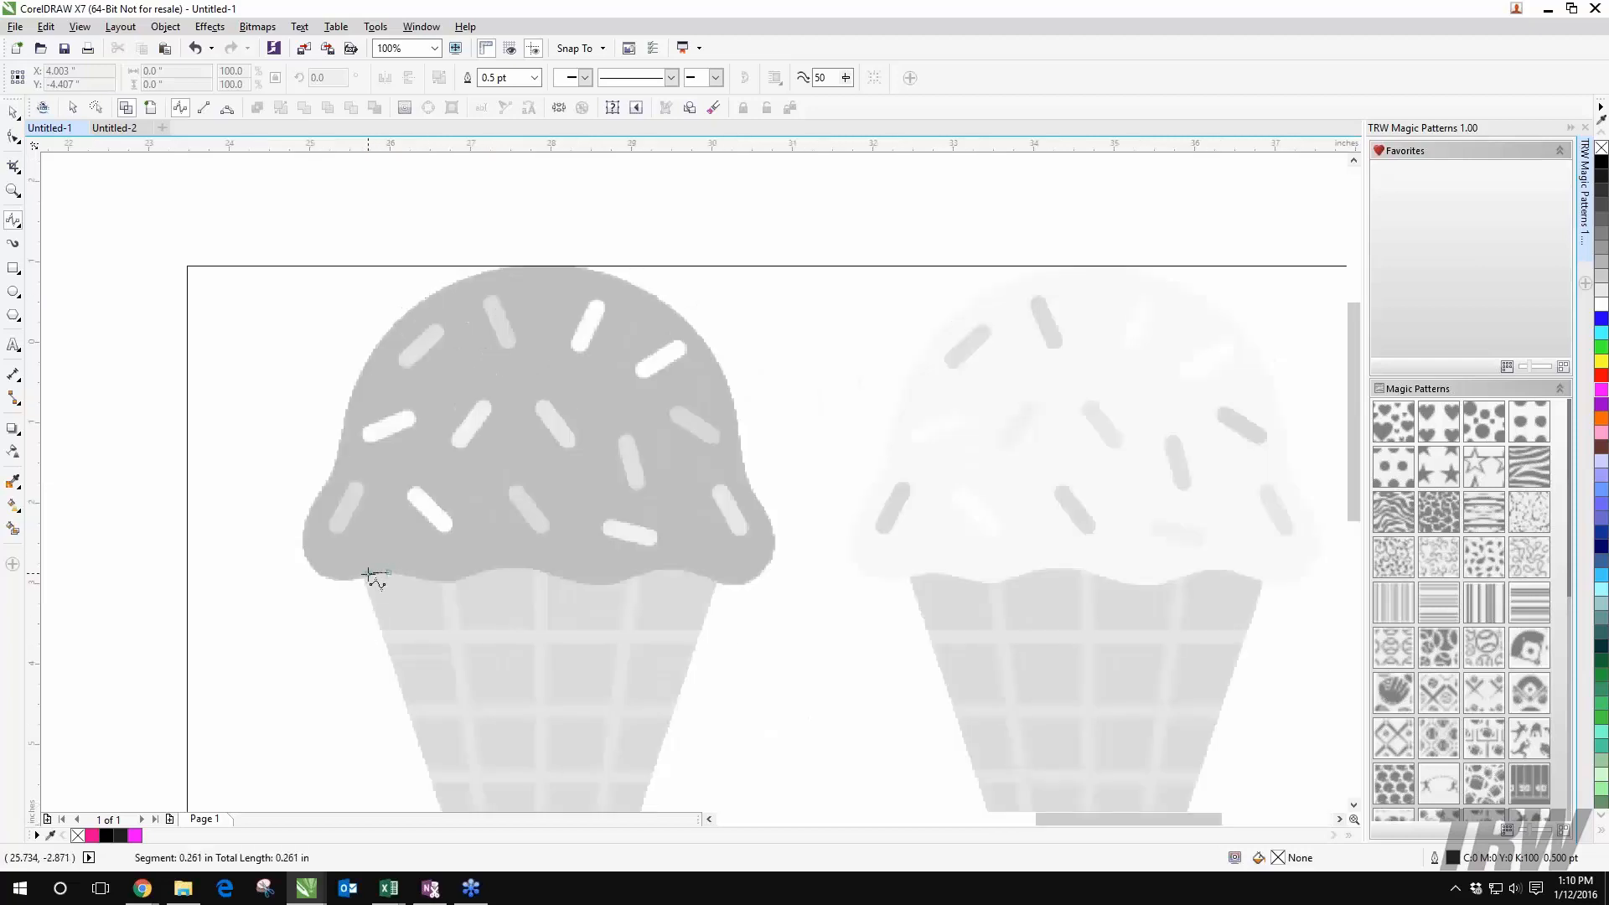
click(313, 570)
click(304, 506)
click(330, 478)
click(346, 418)
click(368, 350)
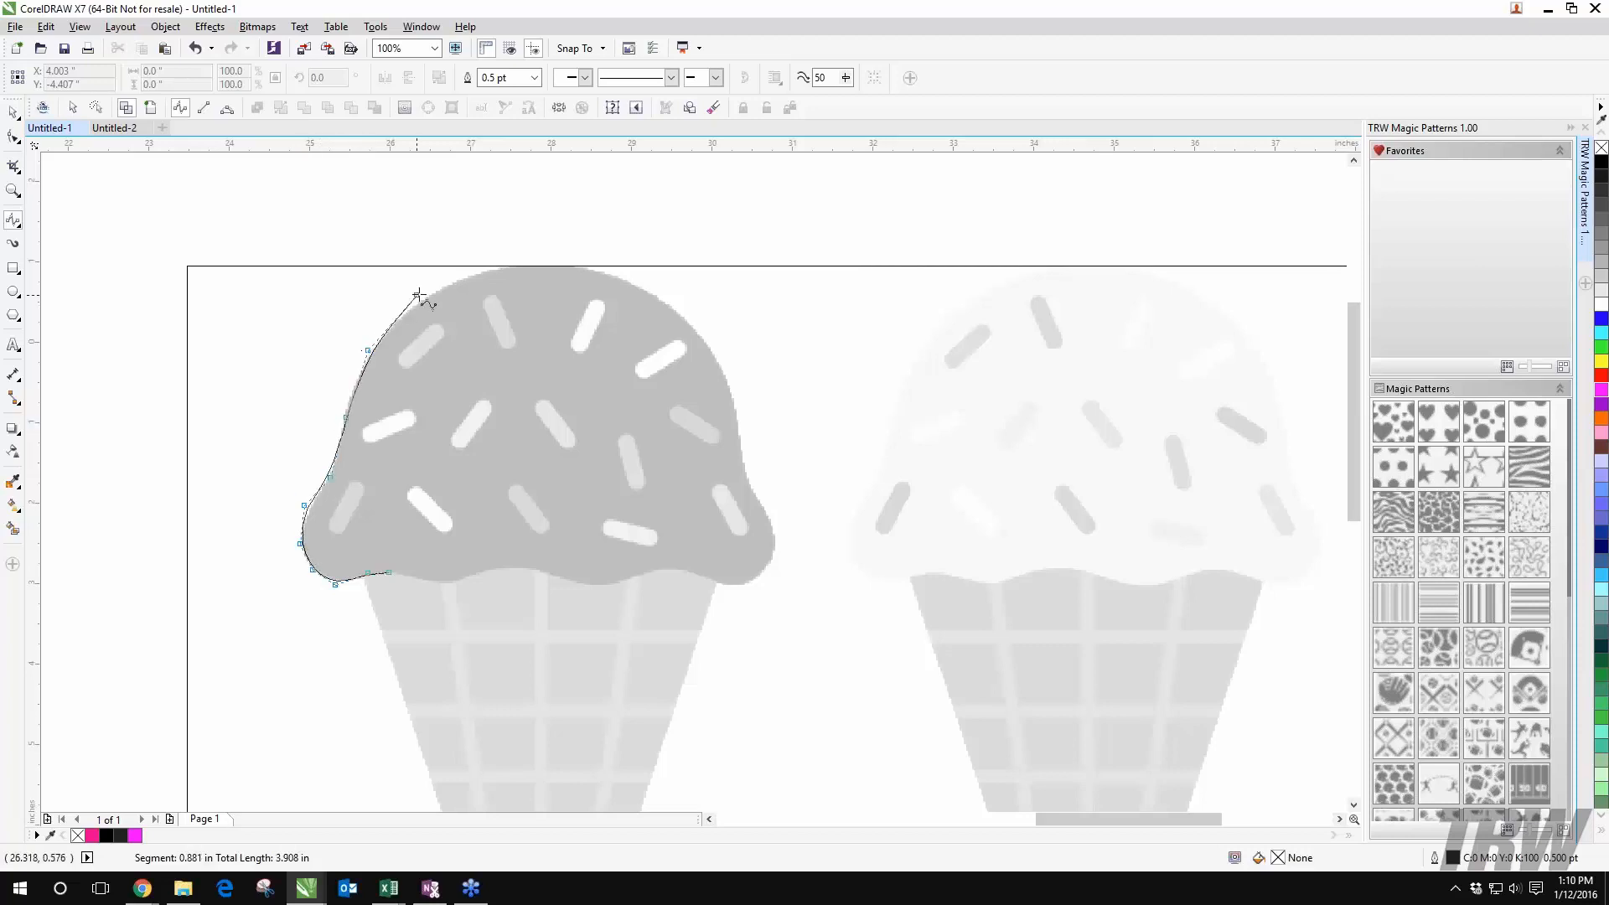
Step: Continue the B-spline outline over the chocolate scoop's dome, down its right side and around the lower-right corner
click(427, 293)
click(502, 271)
click(609, 266)
click(658, 294)
click(716, 355)
click(736, 427)
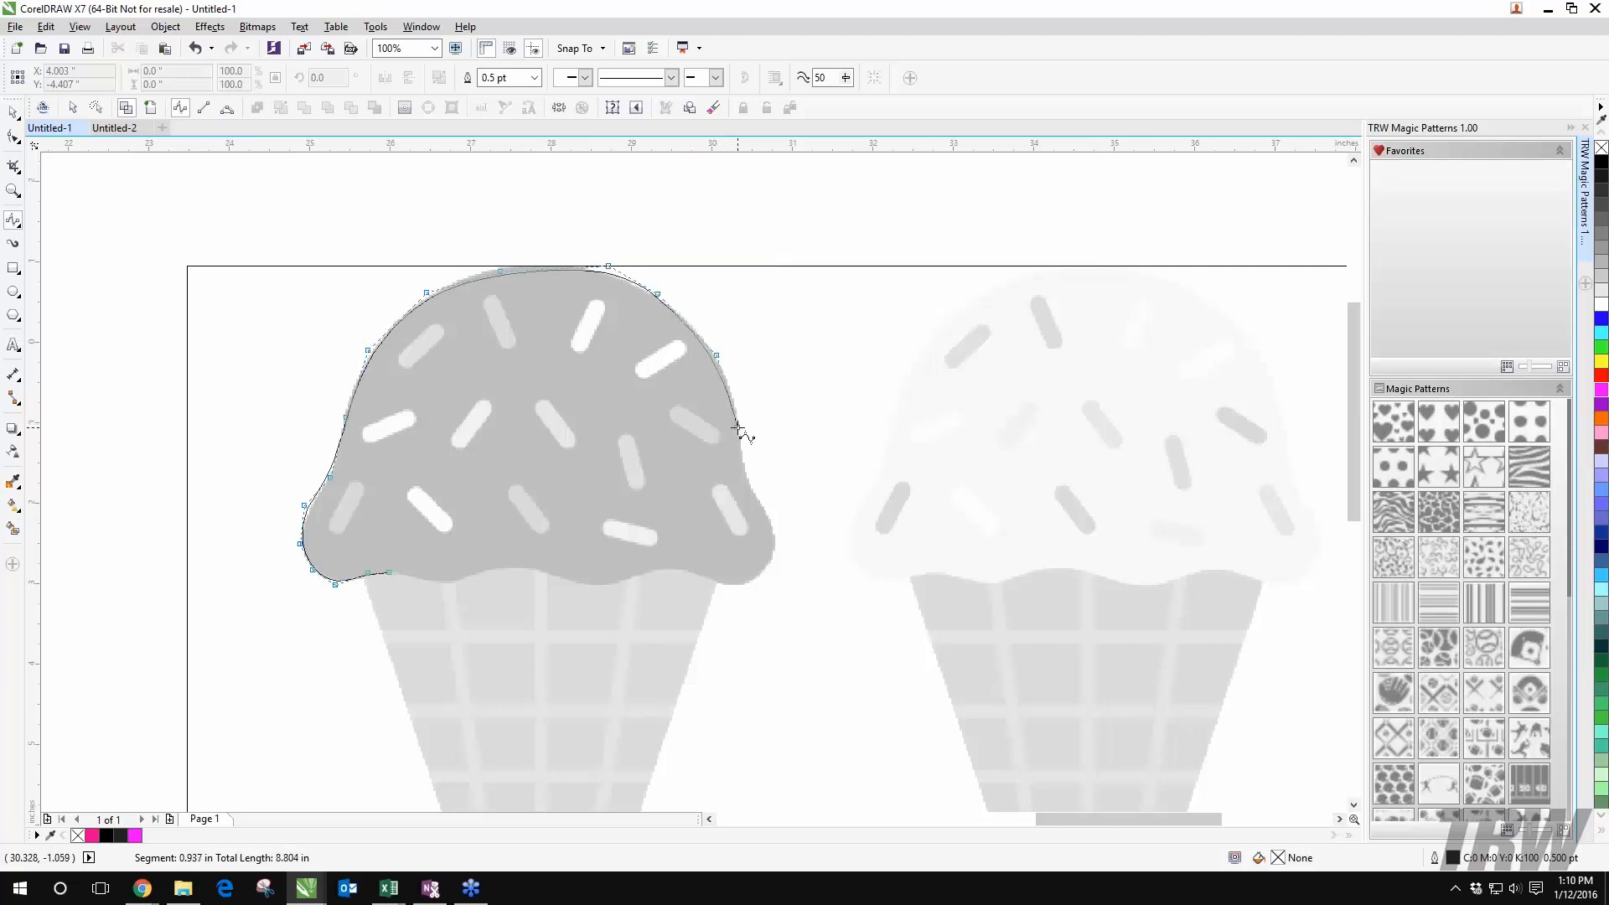
click(740, 476)
click(770, 509)
click(773, 563)
click(740, 585)
click(700, 574)
click(648, 575)
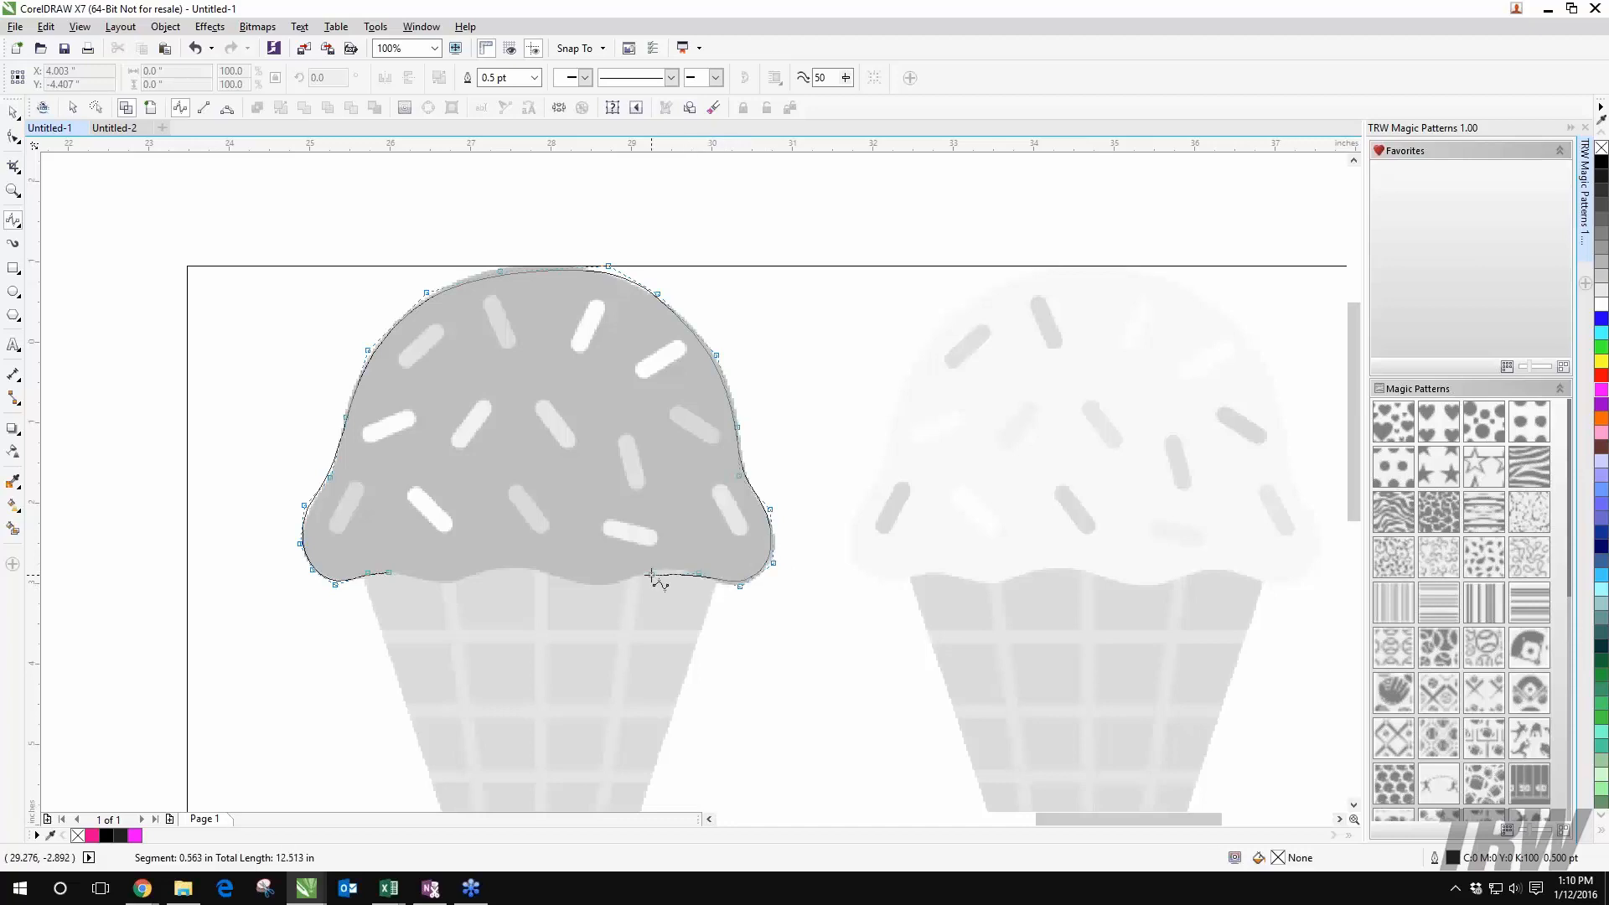
Step: Trace the scoop's wavy lower edge and close the B-spline outline at its starting point
click(608, 590)
click(515, 568)
click(461, 589)
click(403, 577)
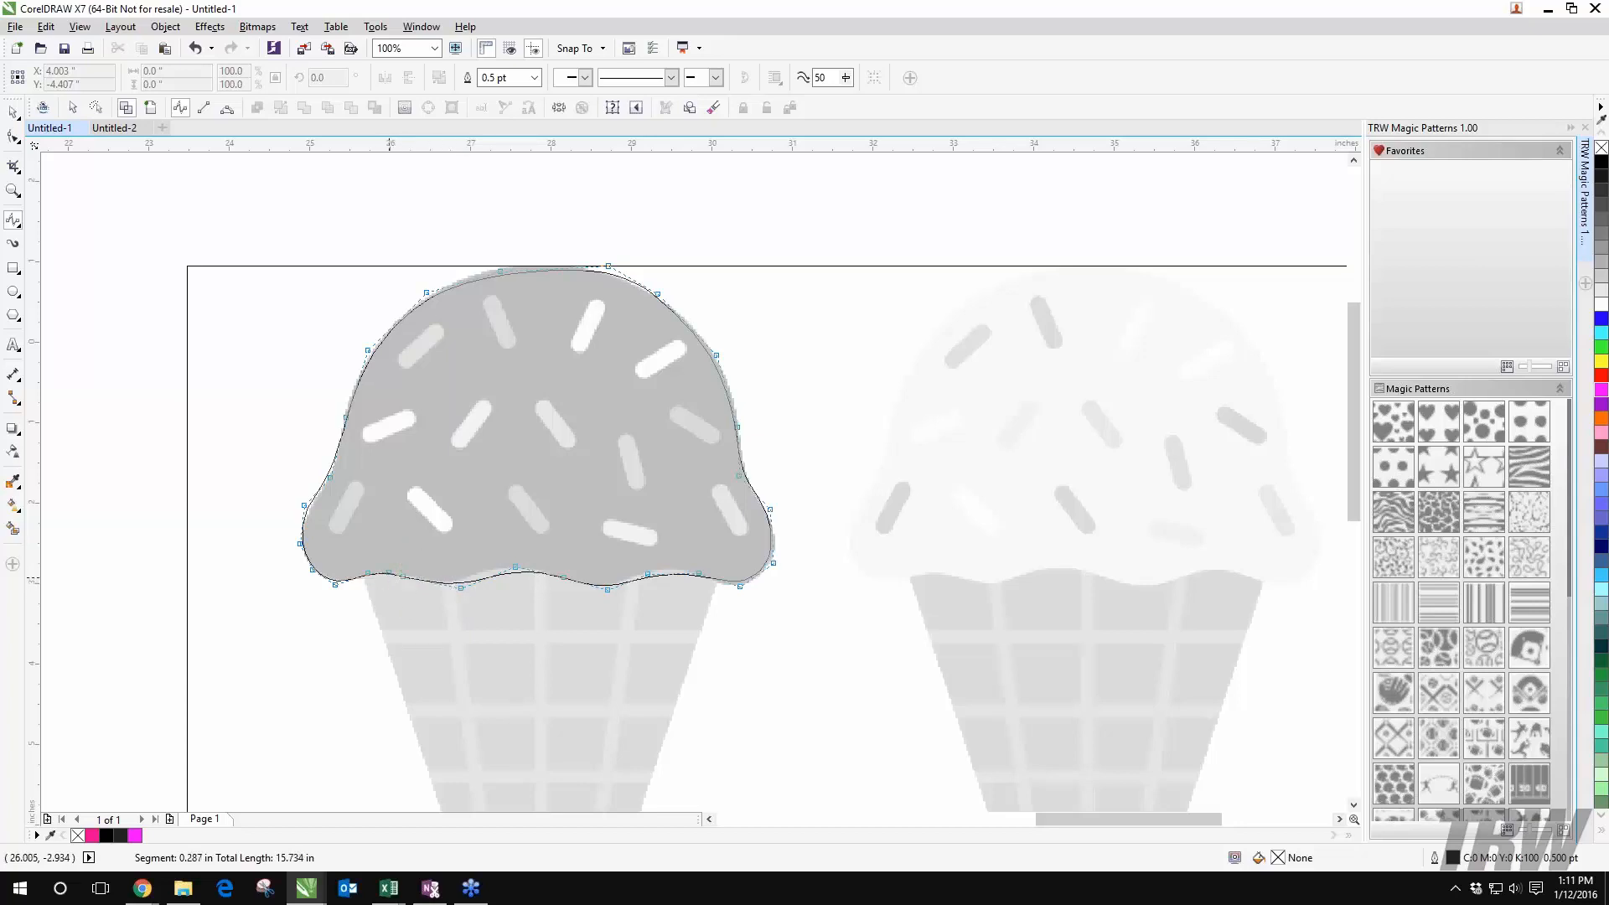
click(389, 575)
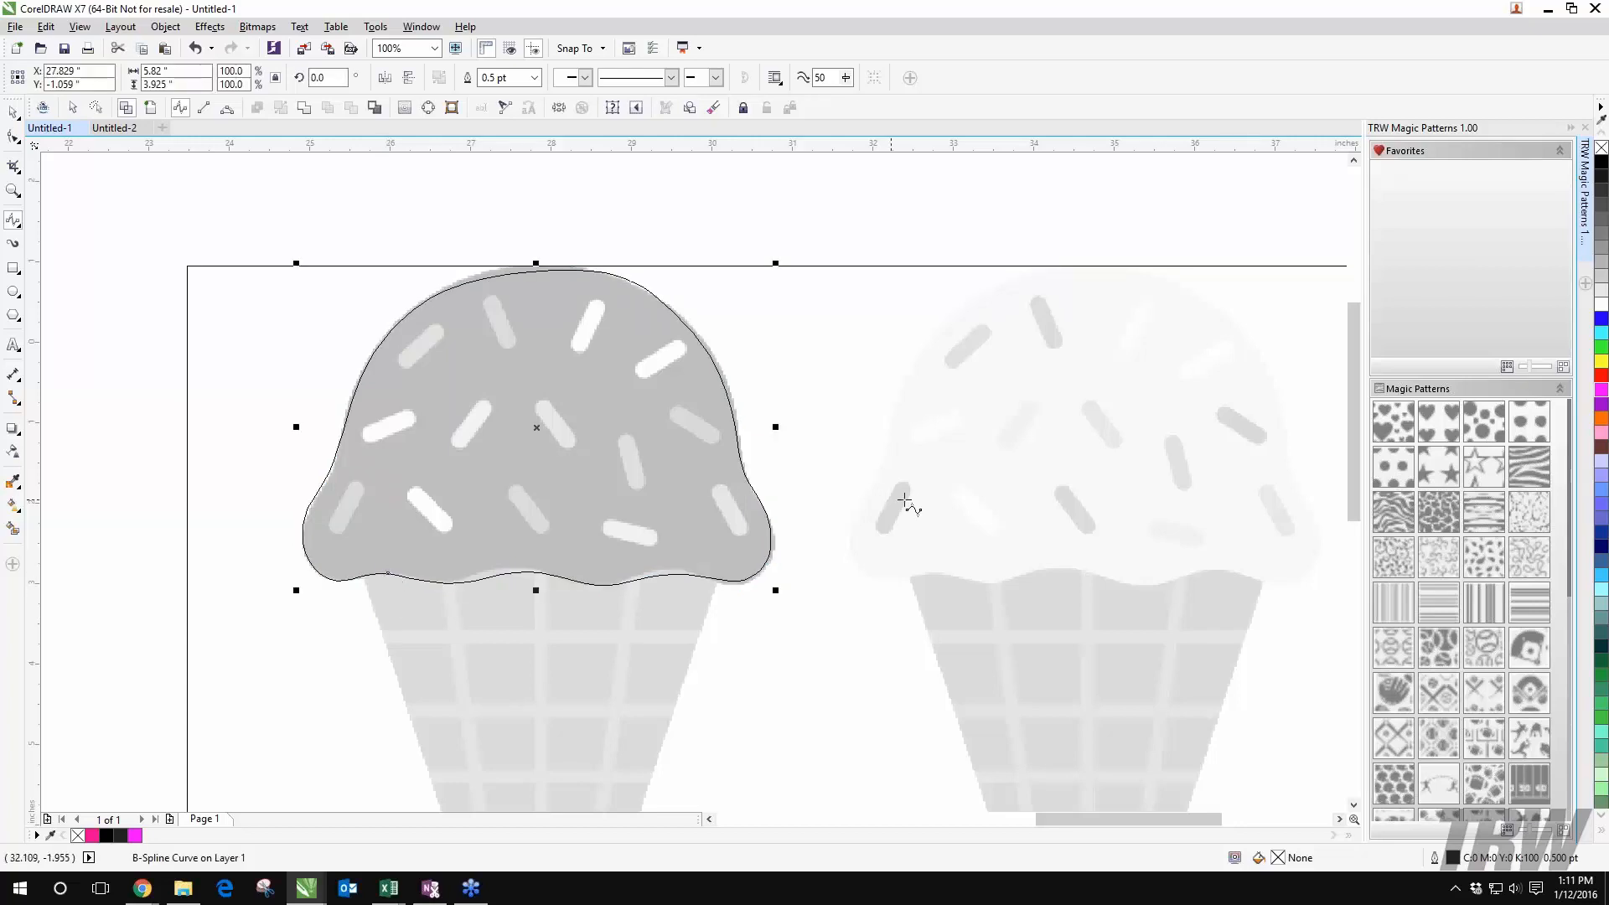
Step: Shift the finished scoop outline slightly right and up over the bitmap
click(14, 113)
drag(698, 410, 529, 343)
key(Escape)
scroll(434, 557, down, 3)
key(Escape)
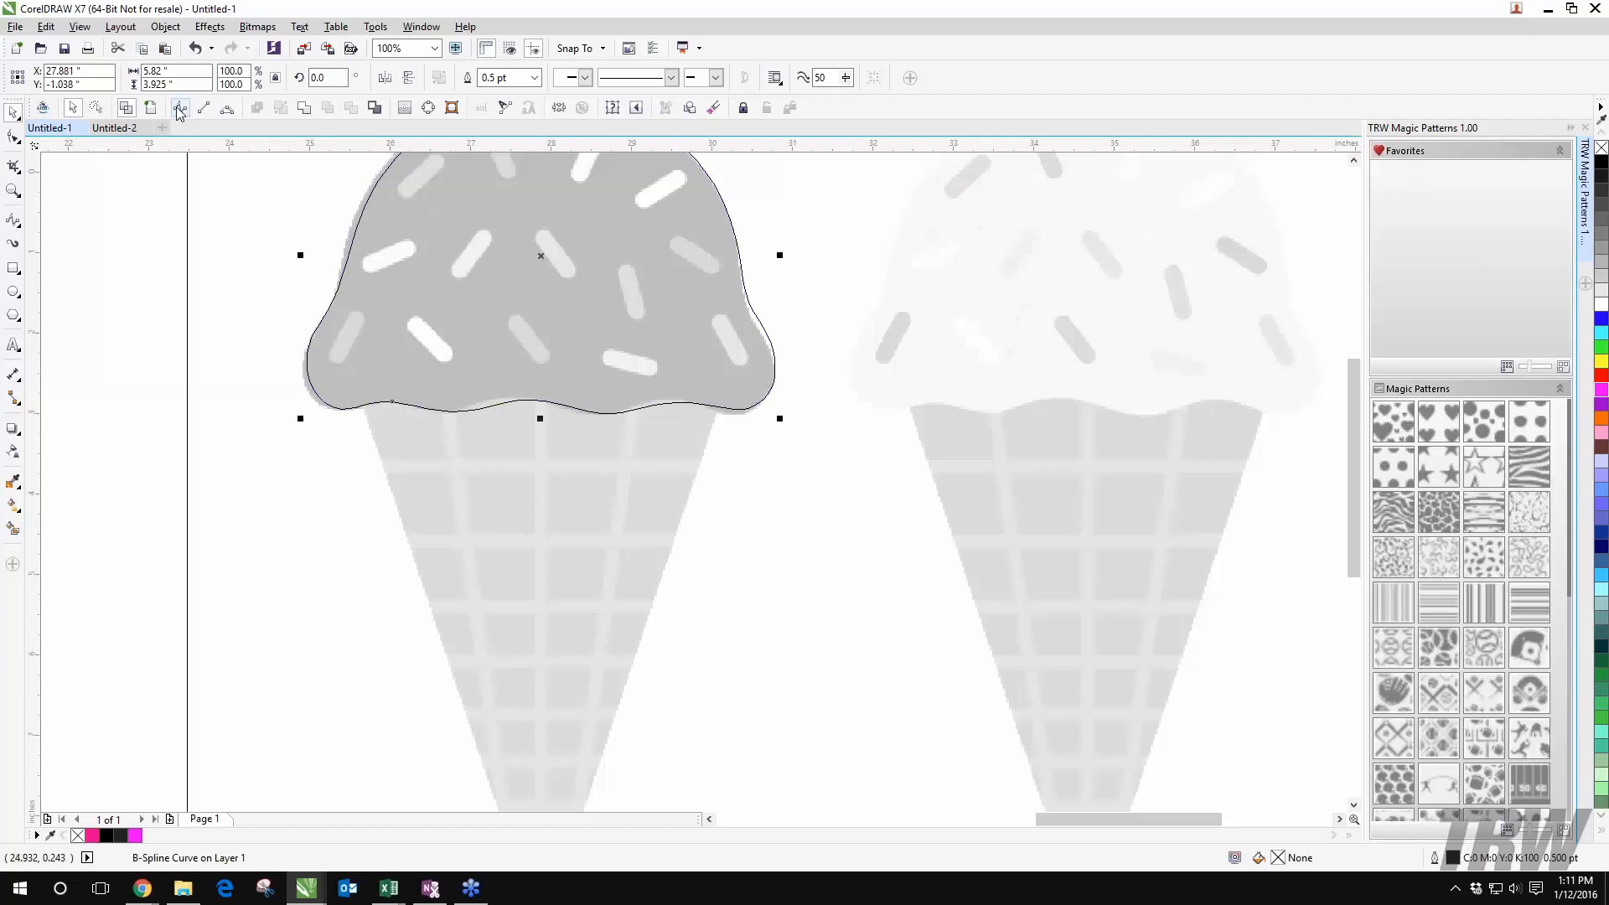
Step: Trace the waffle cone's straight sides with the B-Spline tool, down to the tip and back up to the scoop, about 4.5 by 6.7 inches
key(F10)
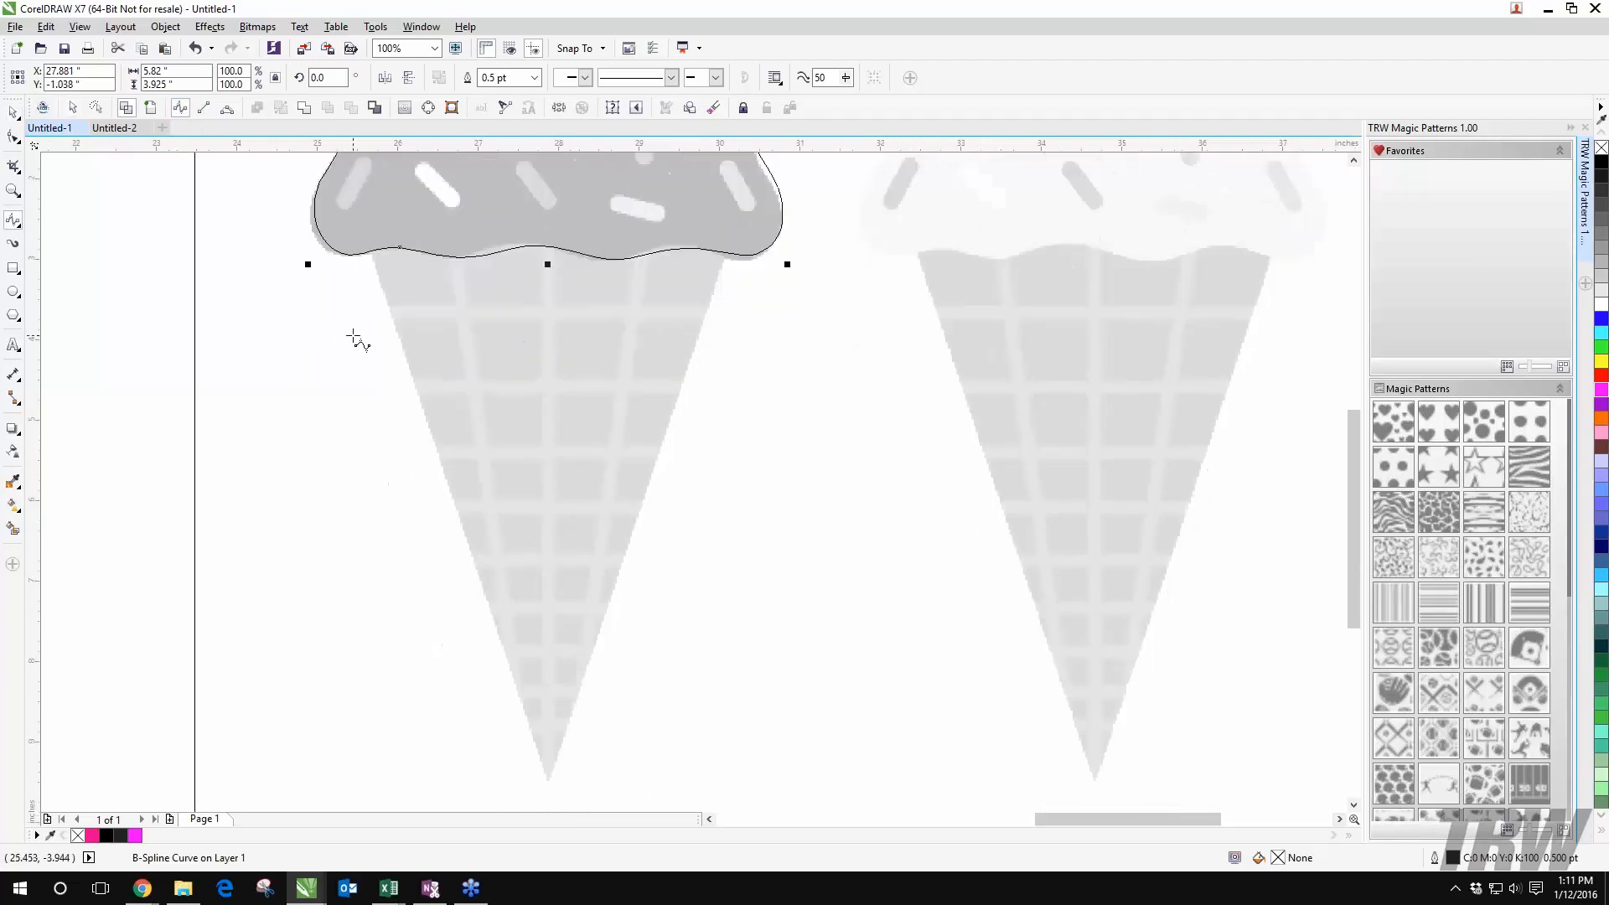
click(369, 253)
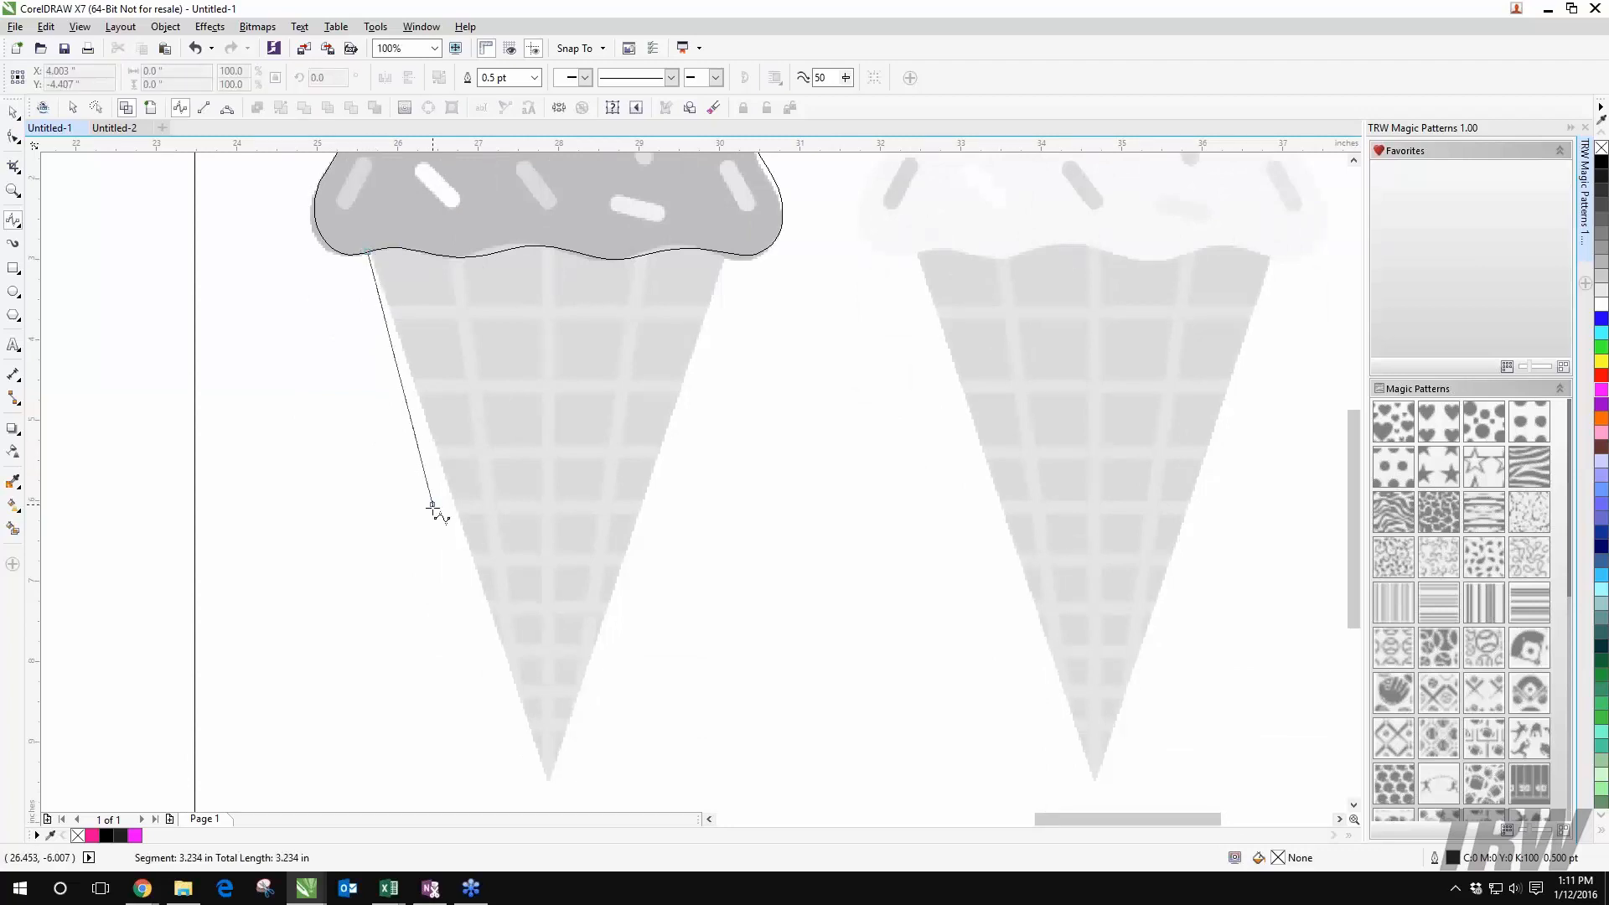
drag(503, 682, 475, 500)
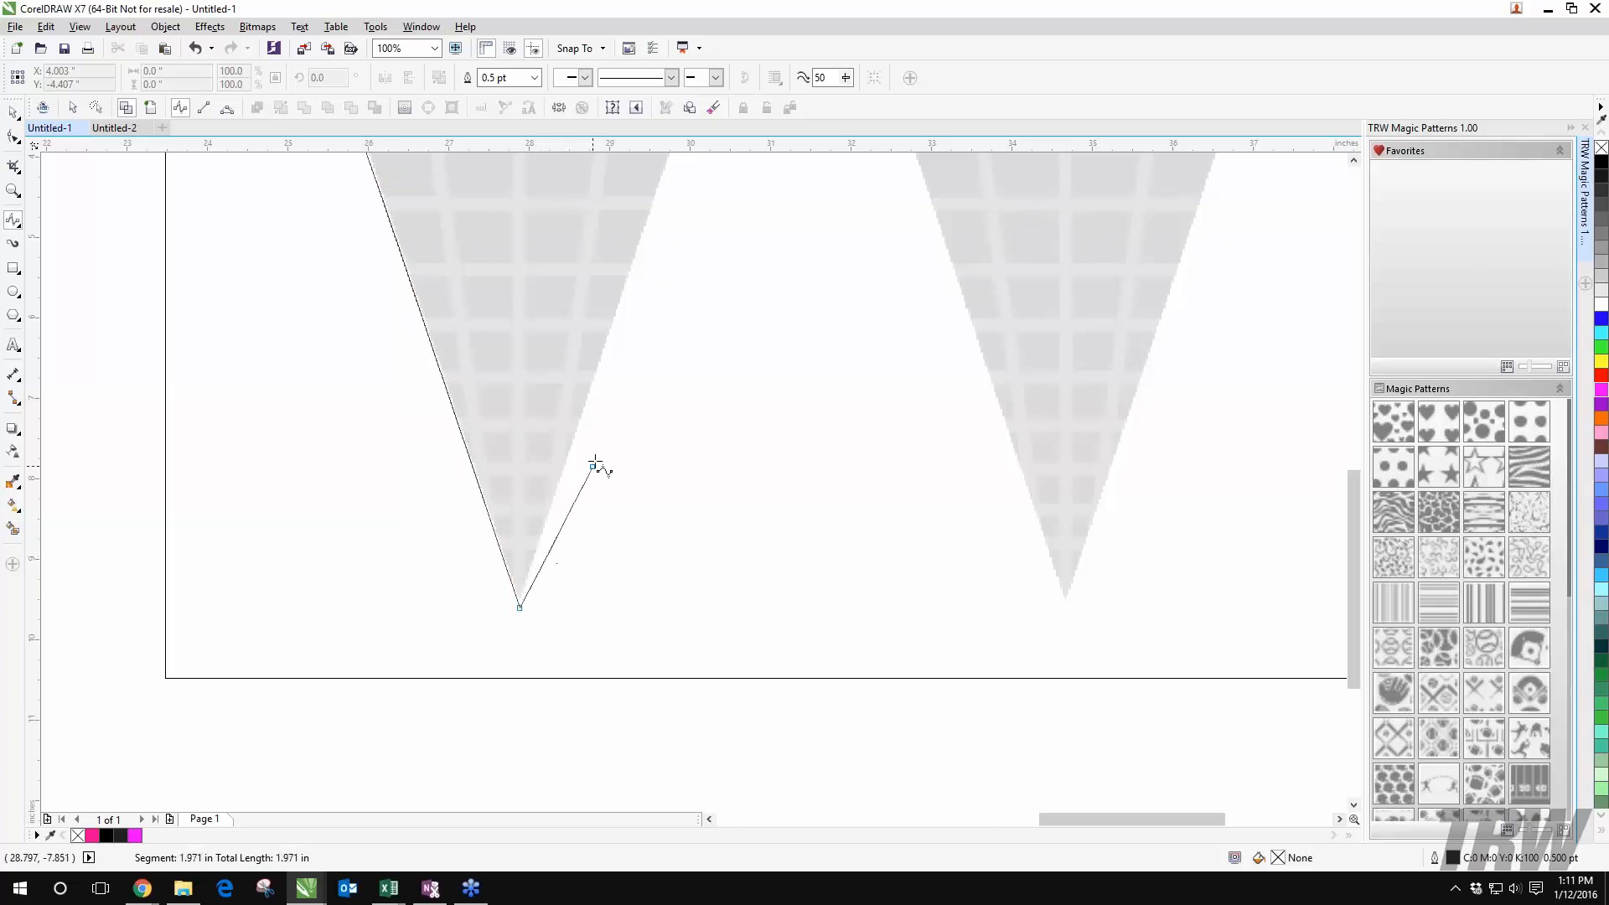
drag(674, 270, 636, 520)
drag(580, 574, 500, 782)
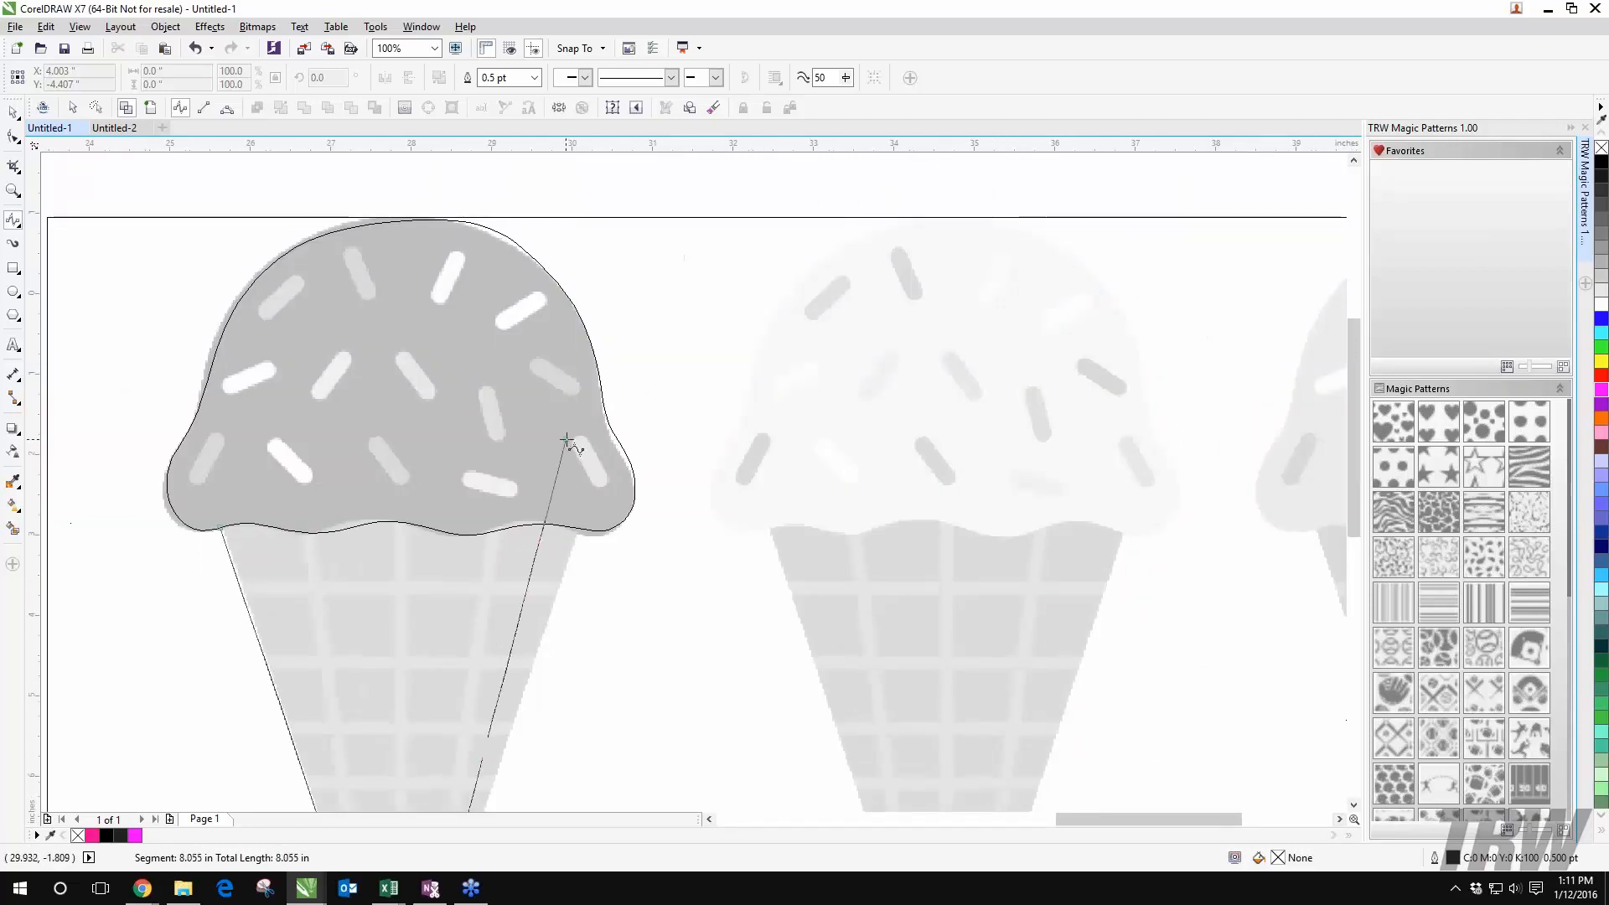
click(584, 530)
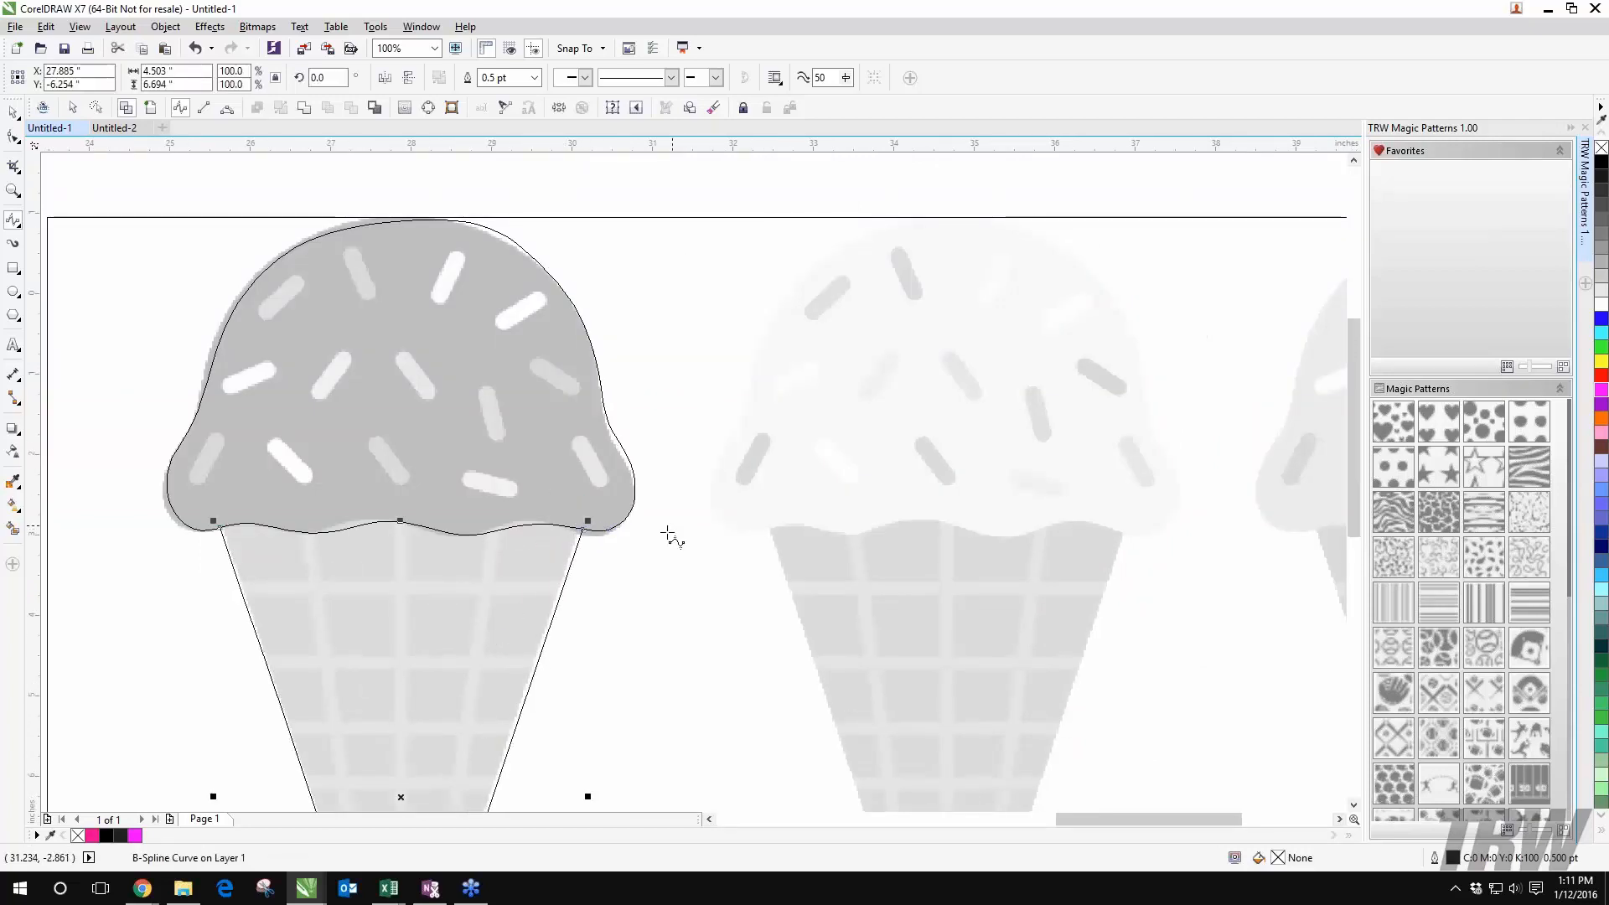
Step: Trace the cone's first lengthwise waffle line with the B-Spline tool, from the scoop's wavy edge to the tip, about 6.6 inches tall
scroll(626, 539, down, 3)
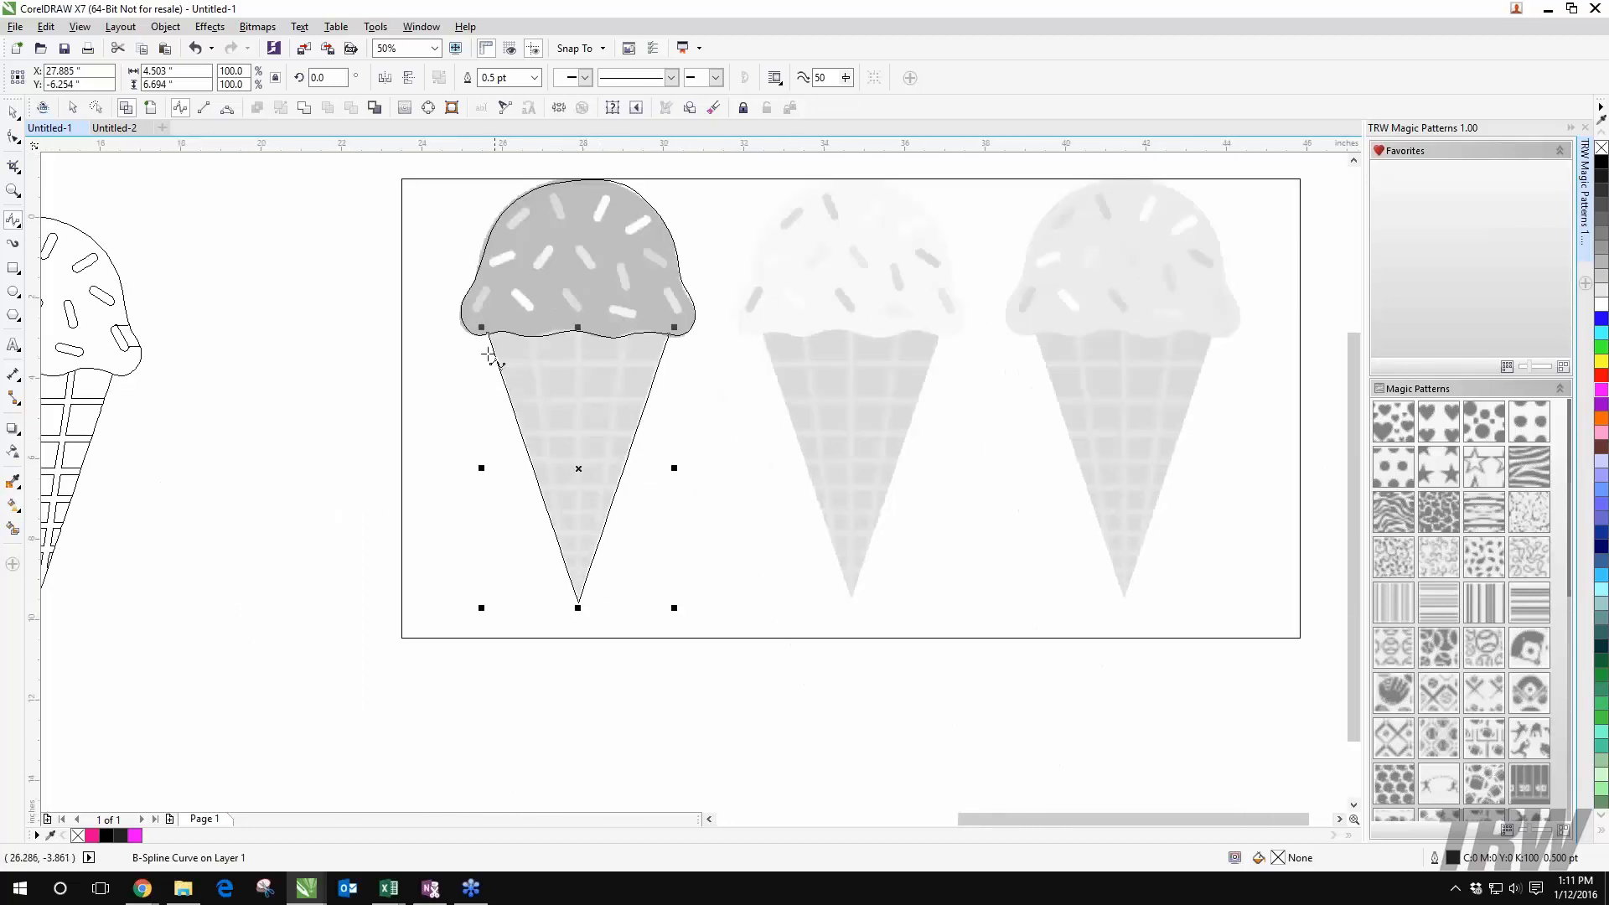
scroll(542, 358, up, 3)
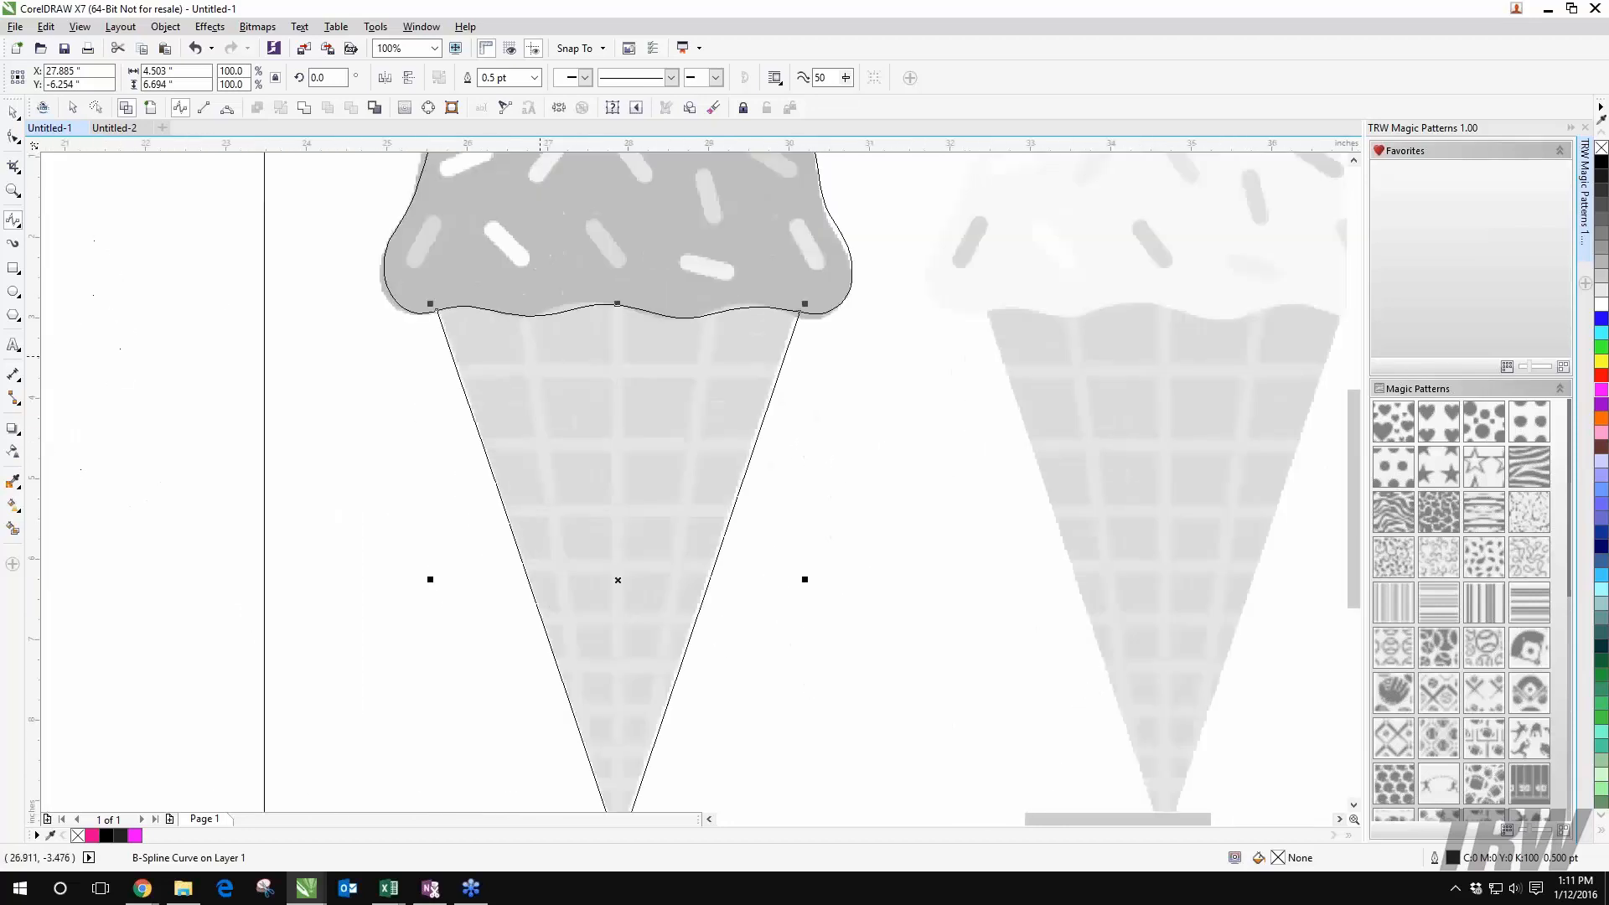
click(525, 316)
scroll(620, 604, down, 3)
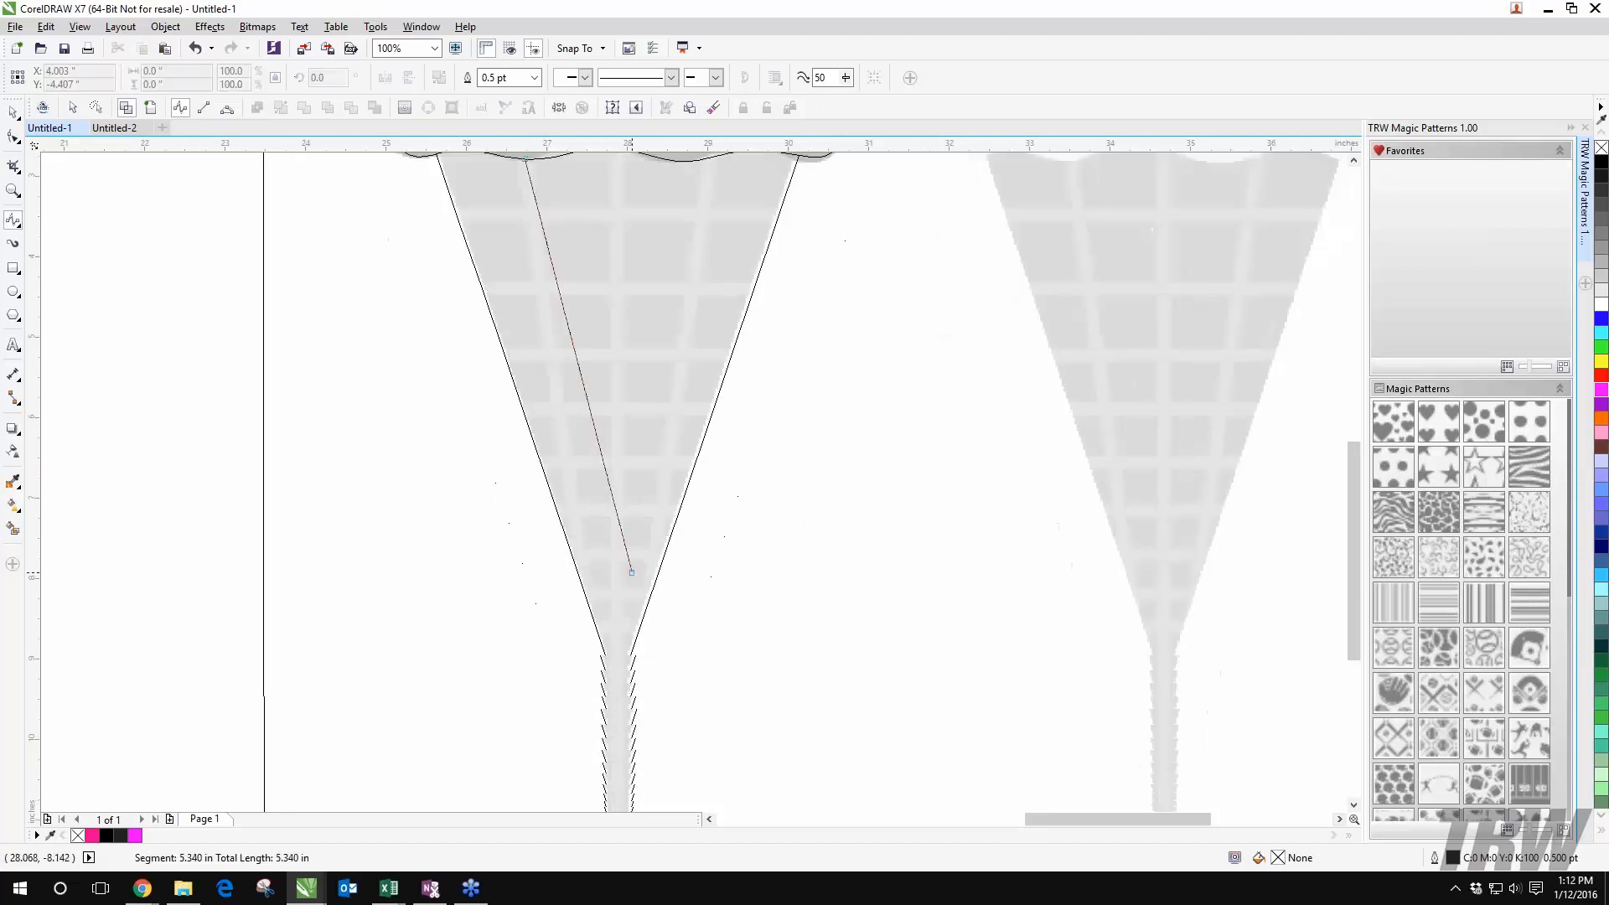
double_click(617, 637)
Step: Trace the centre and right lengthwise waffle lines as B-splines from the scoop's wavy edge to the cone's tip
scroll(650, 431, up, 3)
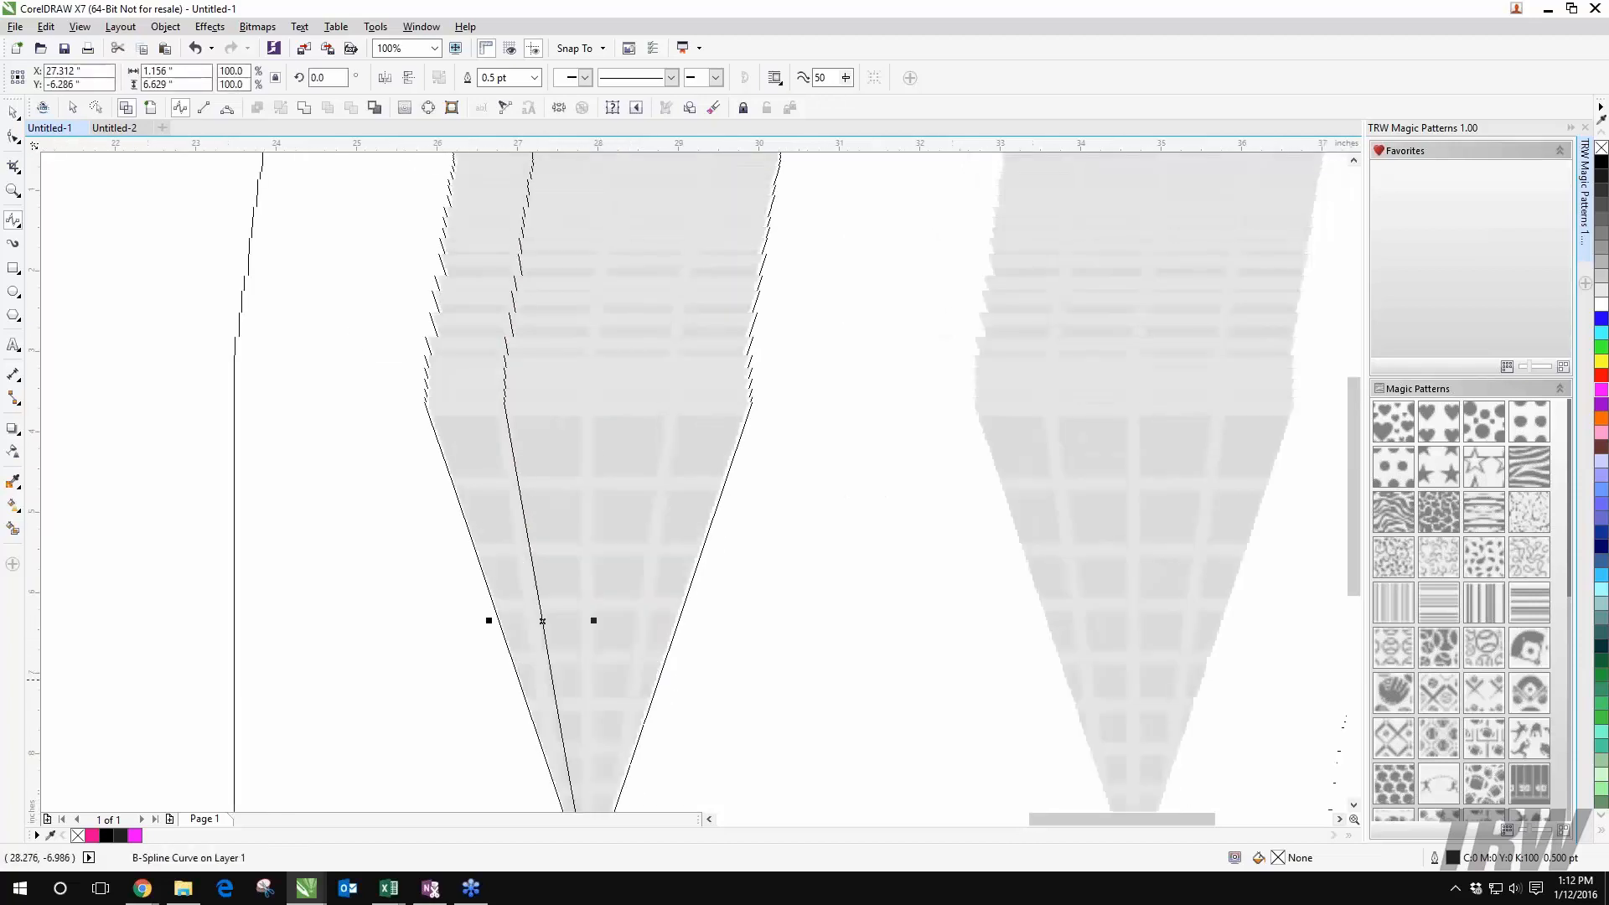
click(590, 347)
scroll(628, 640, down, 3)
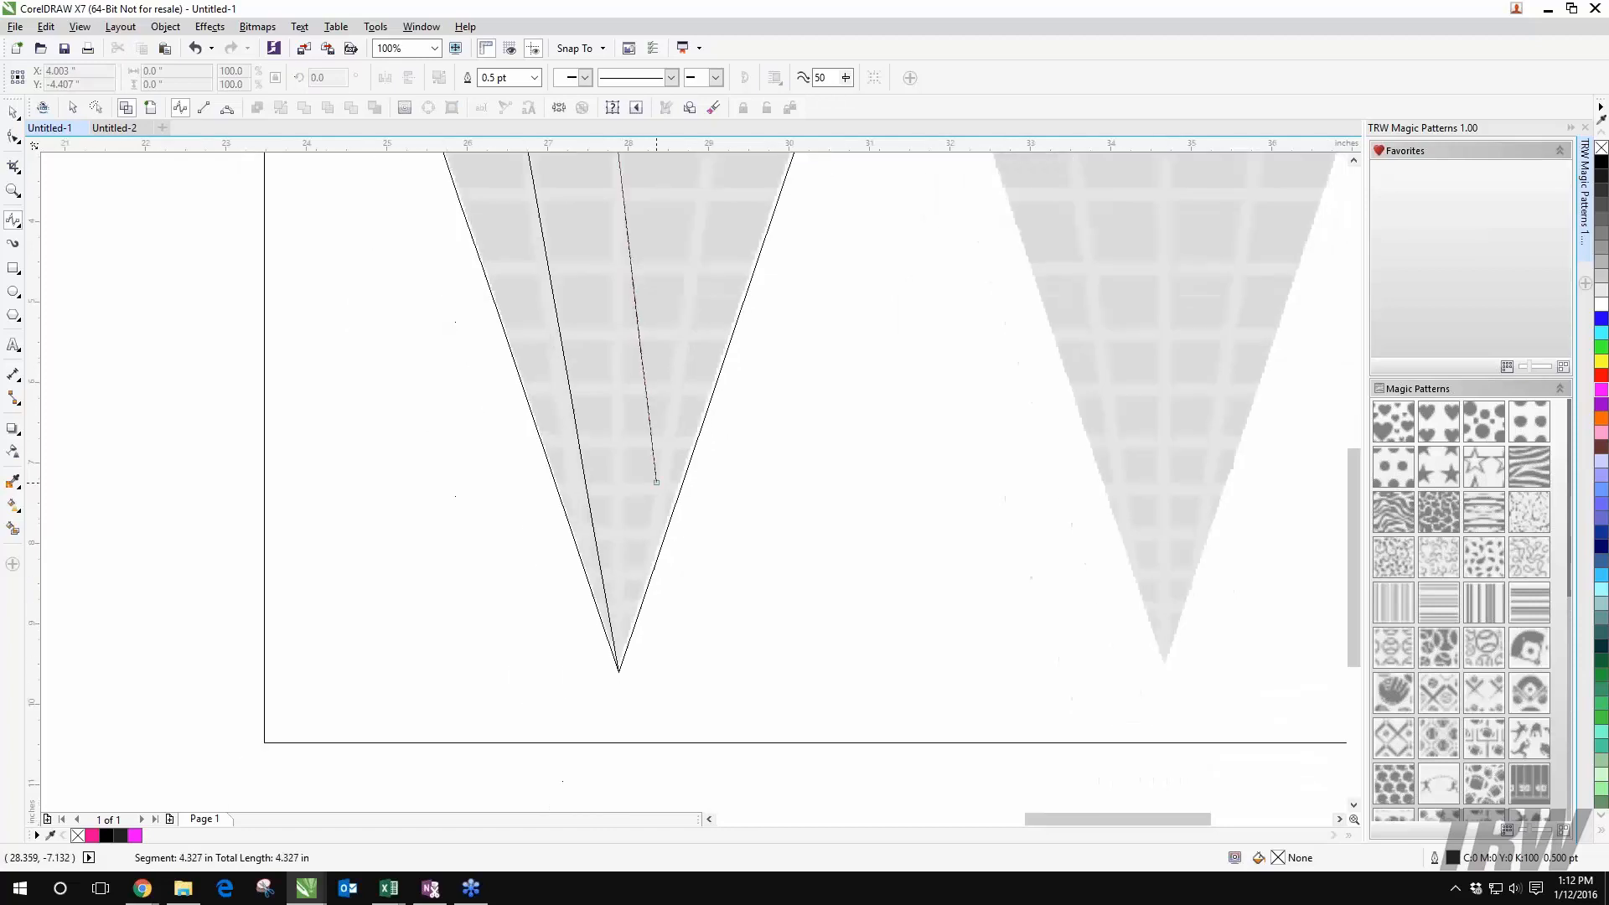
double_click(619, 672)
scroll(619, 672, up, 3)
click(654, 293)
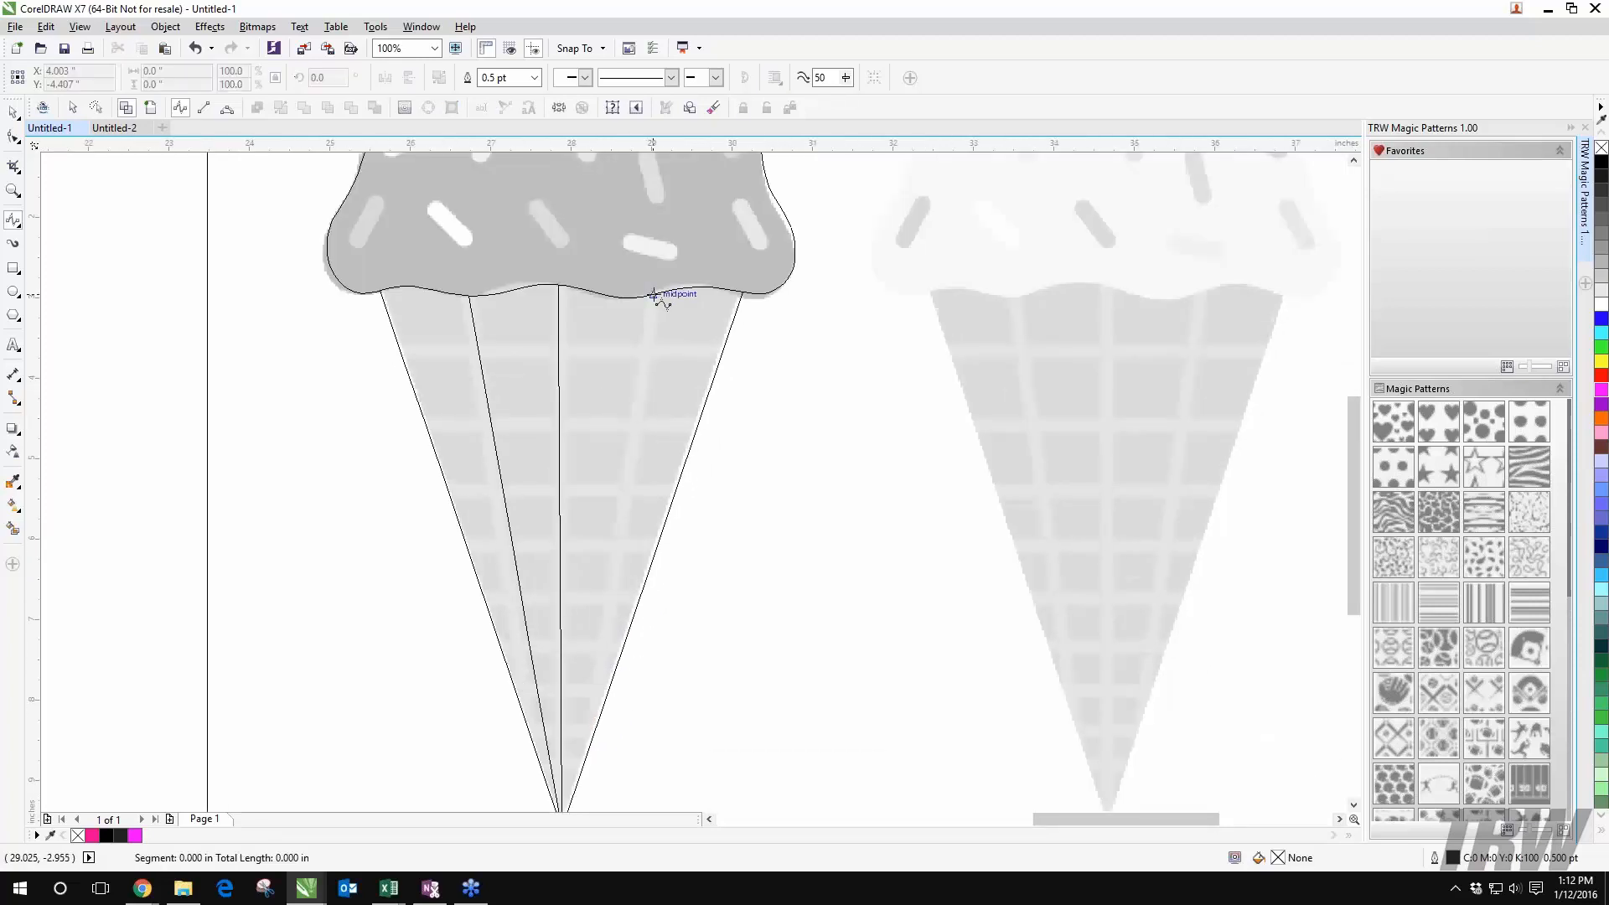
scroll(670, 361, down, 3)
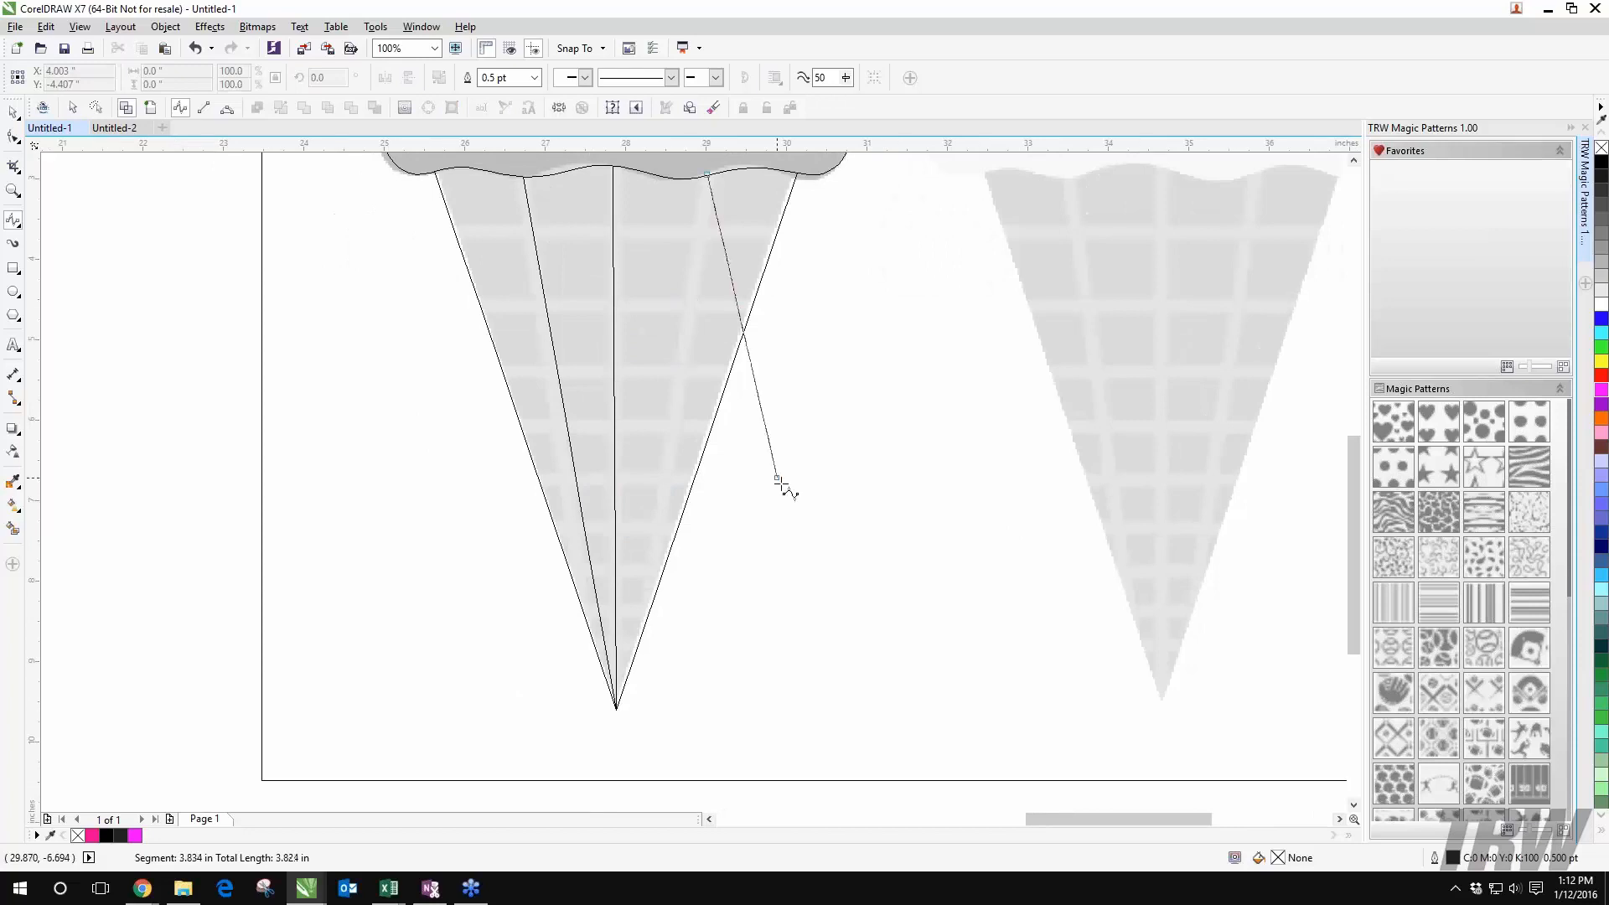
double_click(617, 710)
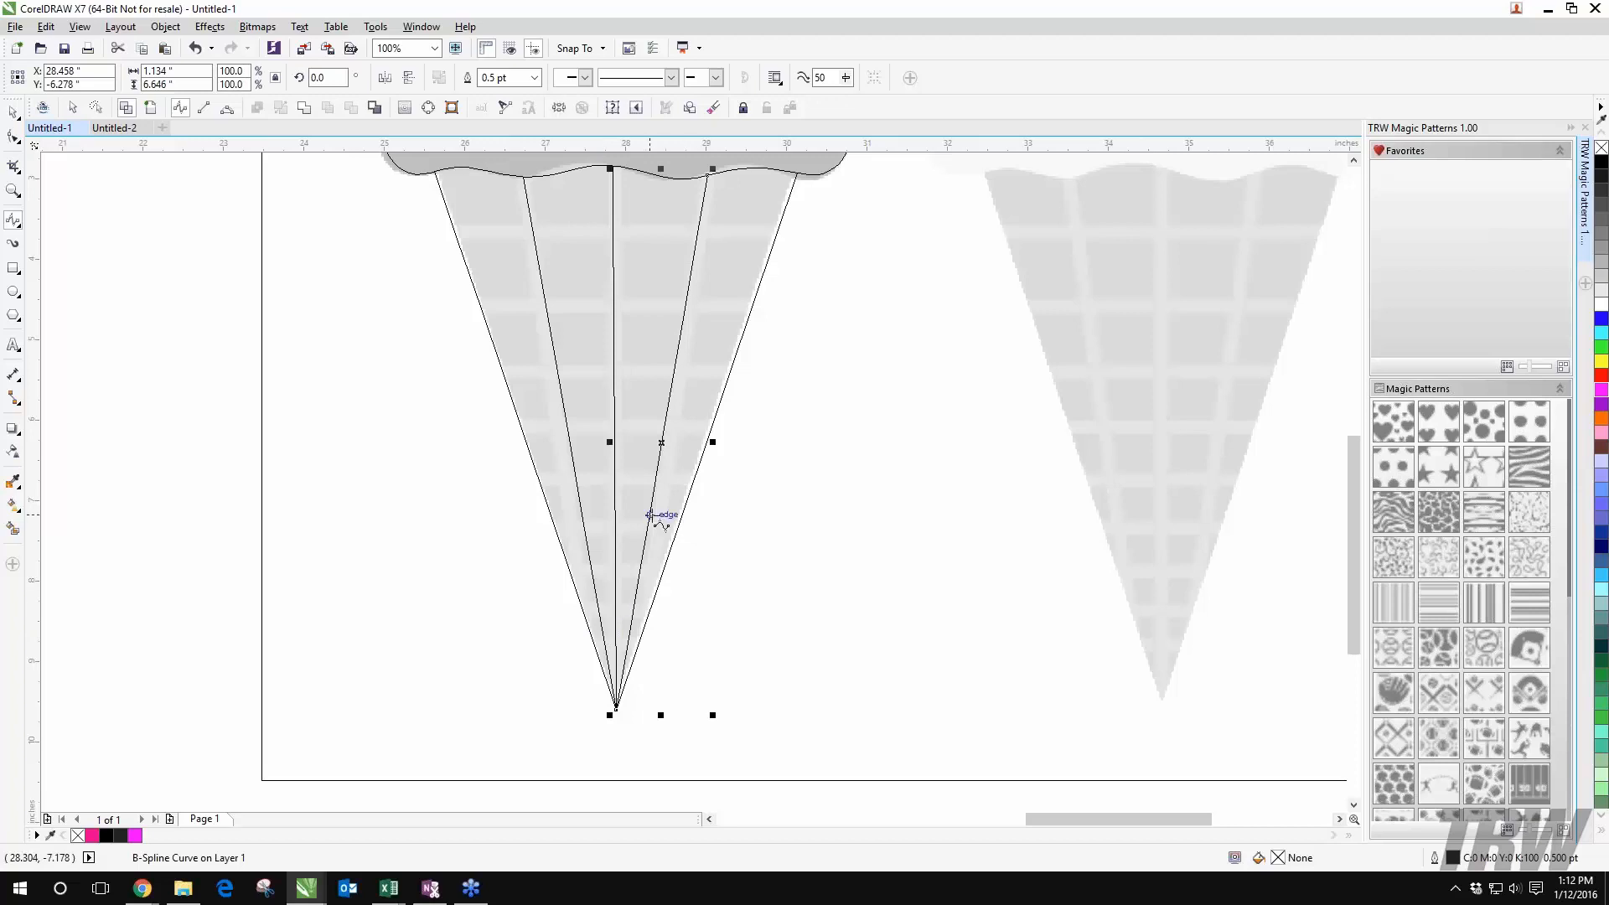
Step: Trace the top three crosswise waffle lines between the cone's sides, about 4 inches wide at the top and 2.8 inches for the third
drag(653, 427, 575, 618)
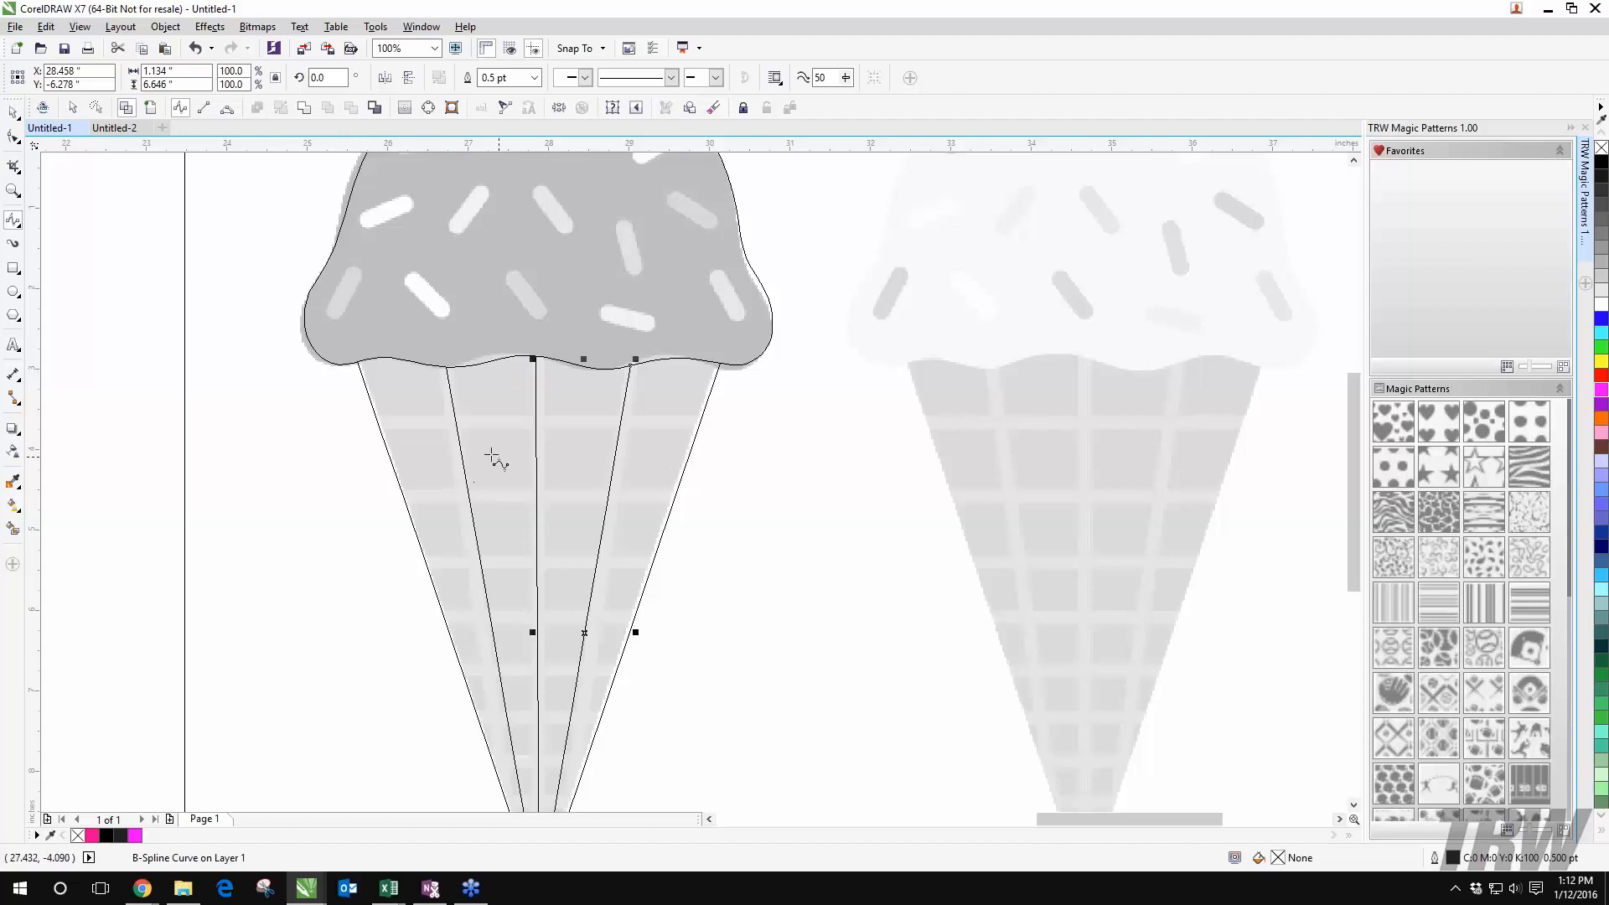
click(377, 422)
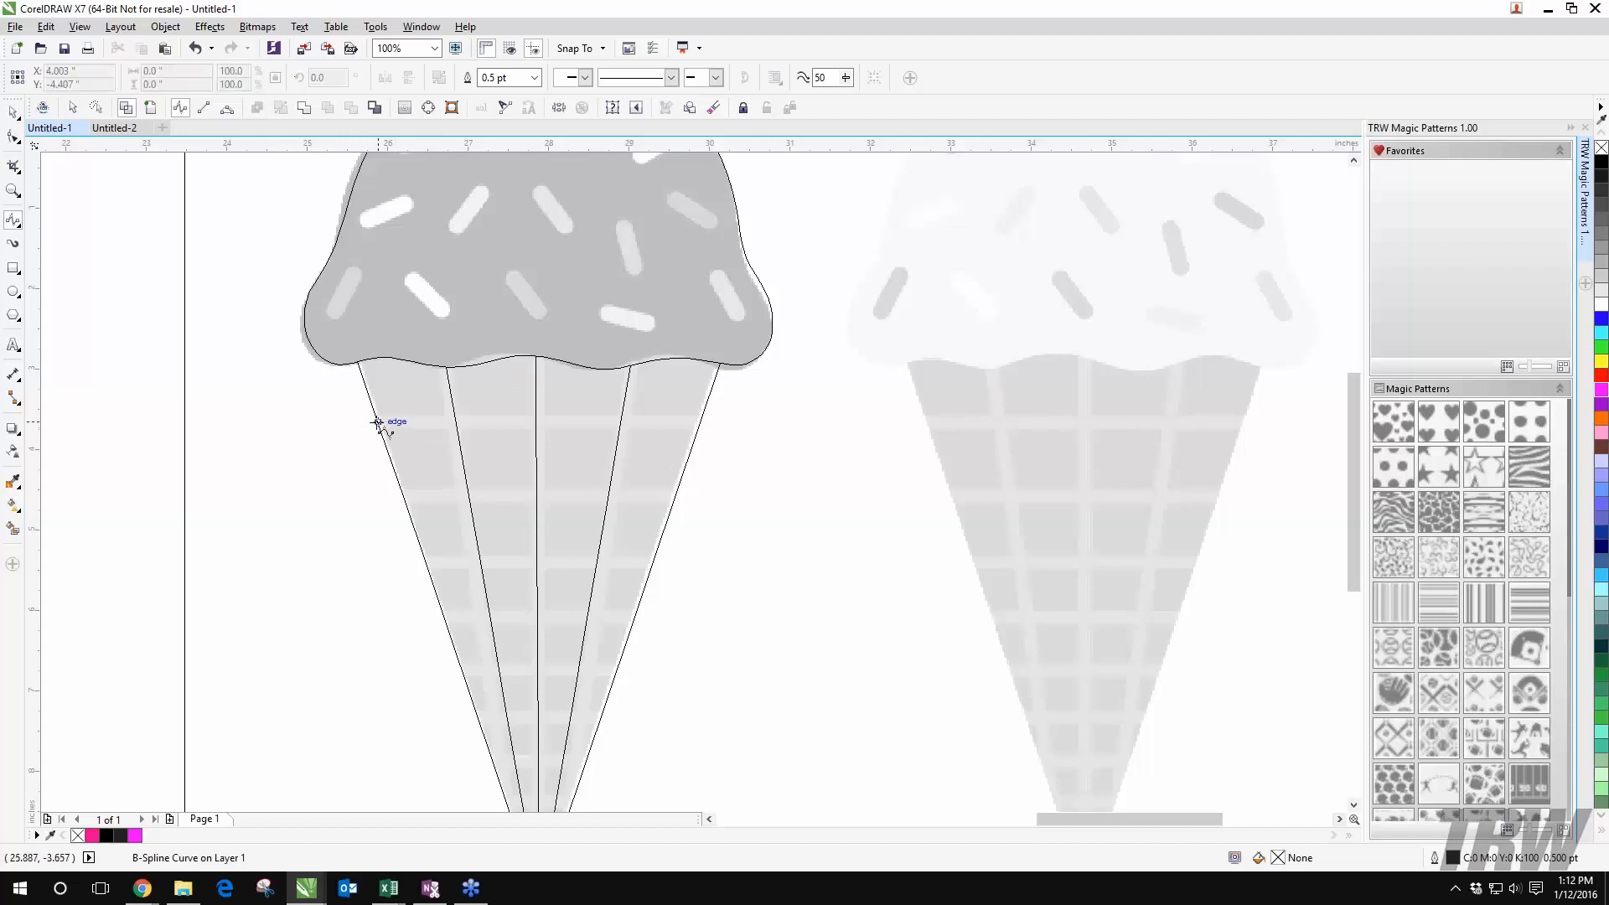
double_click(701, 425)
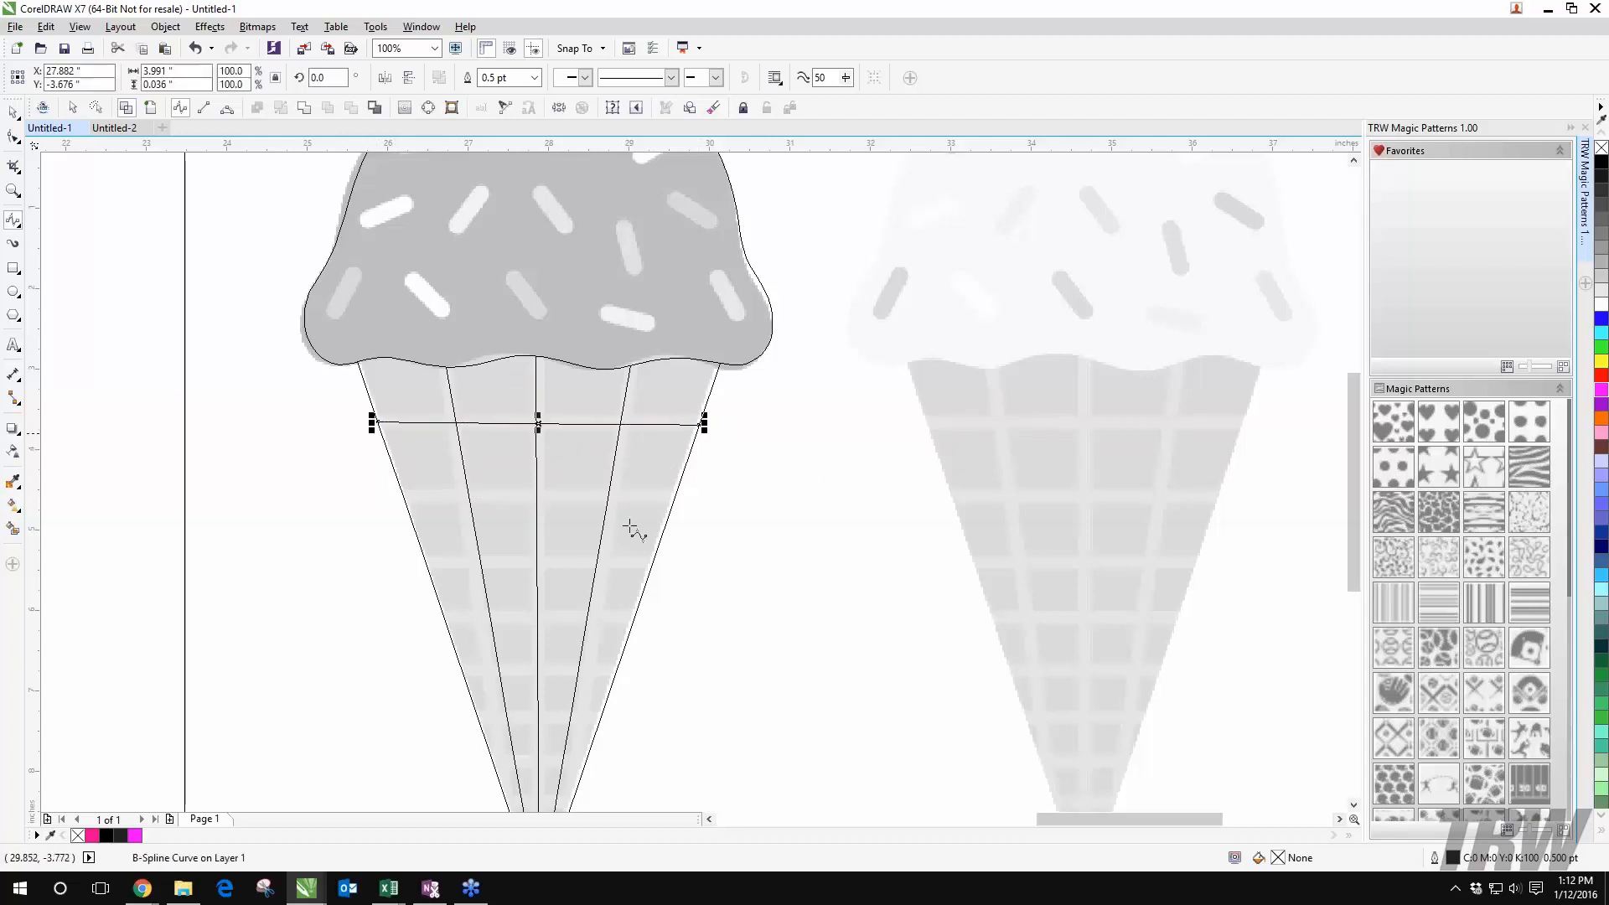
click(402, 494)
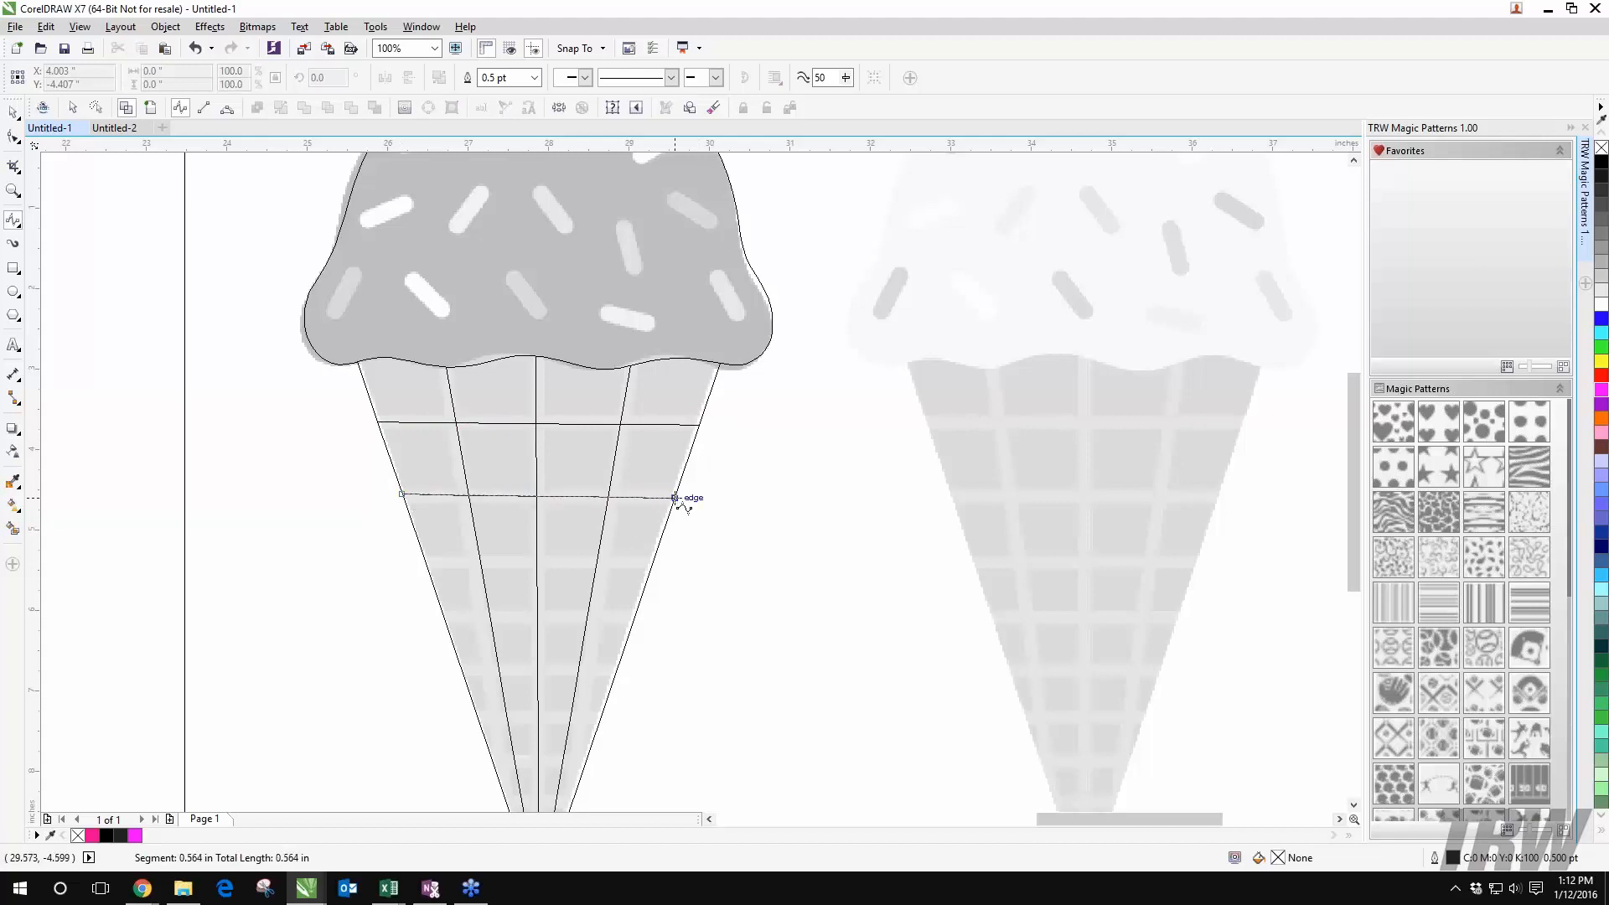
double_click(675, 497)
click(425, 563)
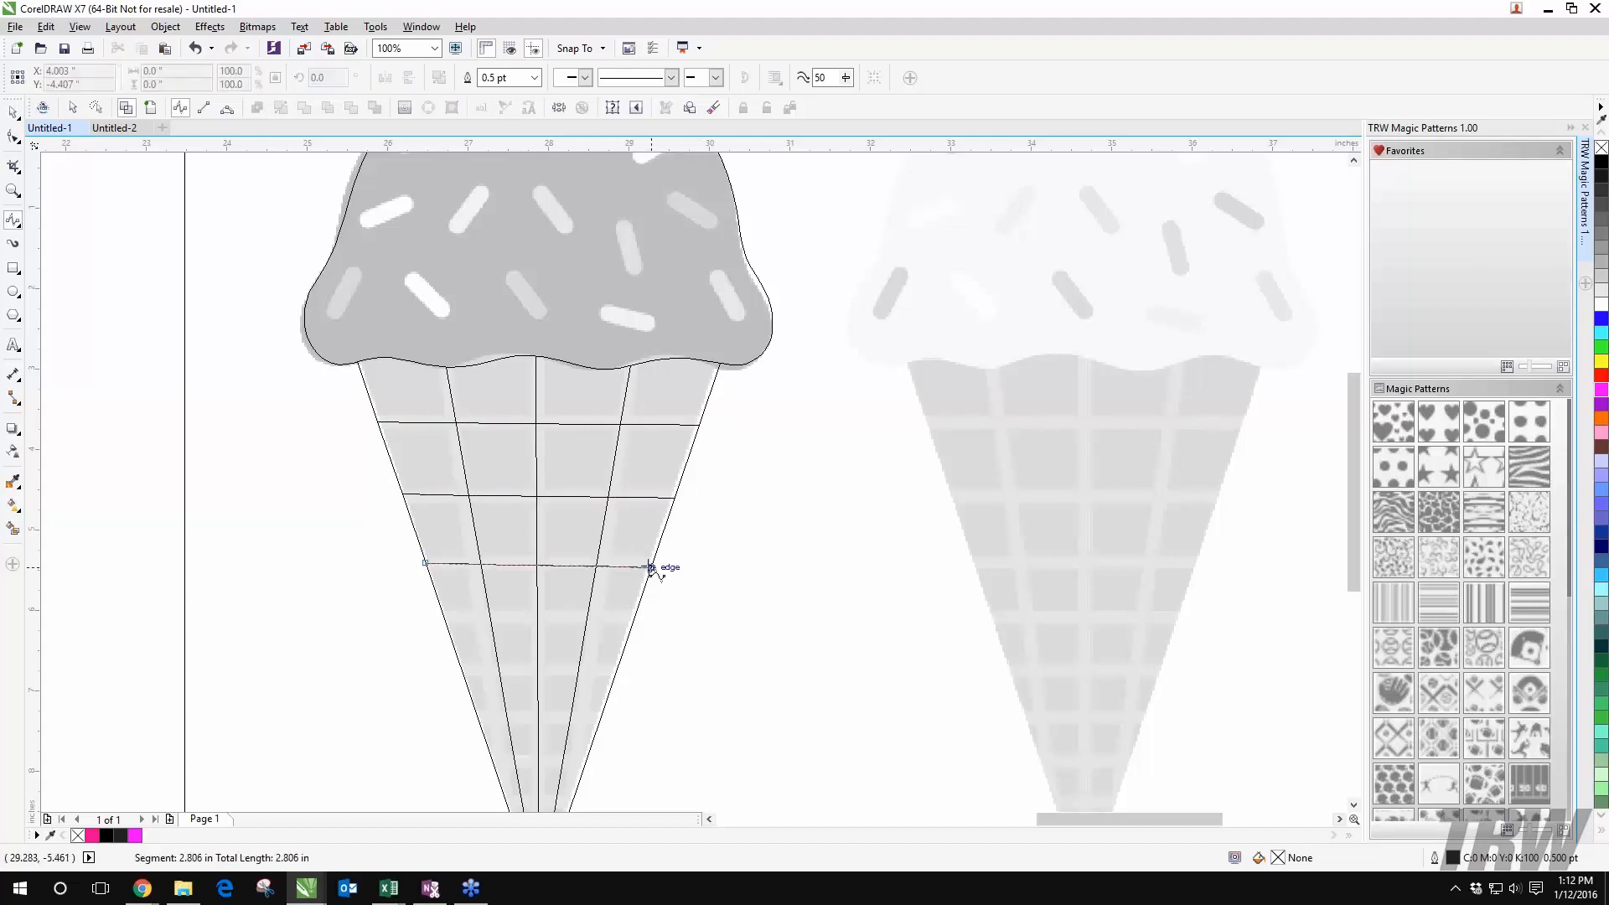
double_click(654, 566)
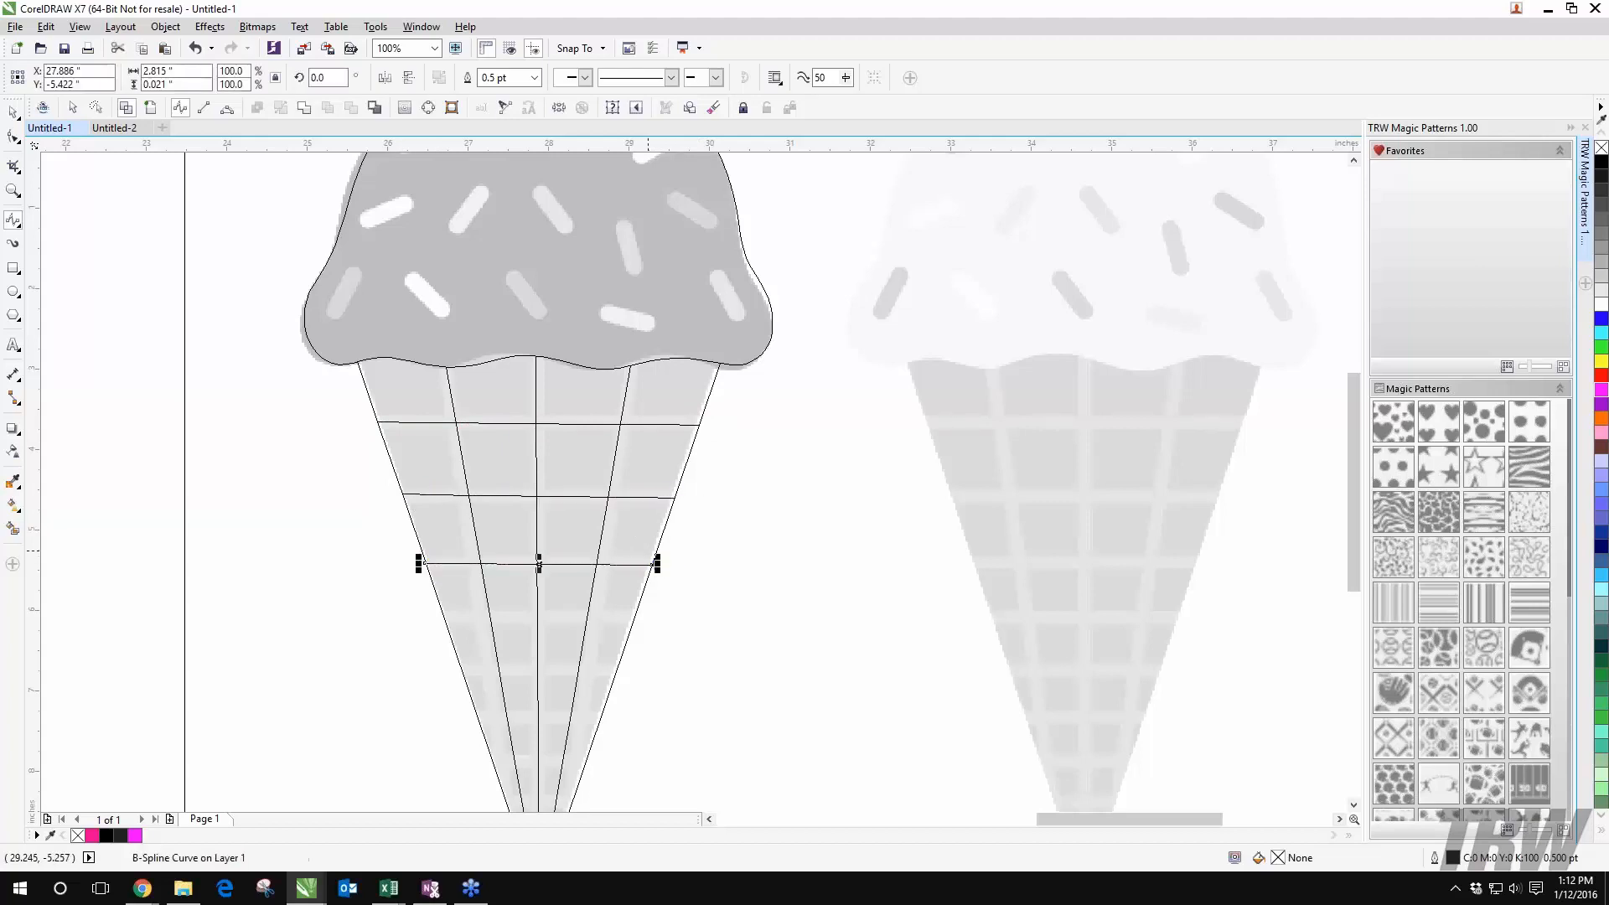
Step: Trace the fourth, fifth and sixth crosswise waffle lines from edge to edge, about 2.3 inches wide for the fourth and 1.9 for the fifth
click(440, 621)
double_click(638, 621)
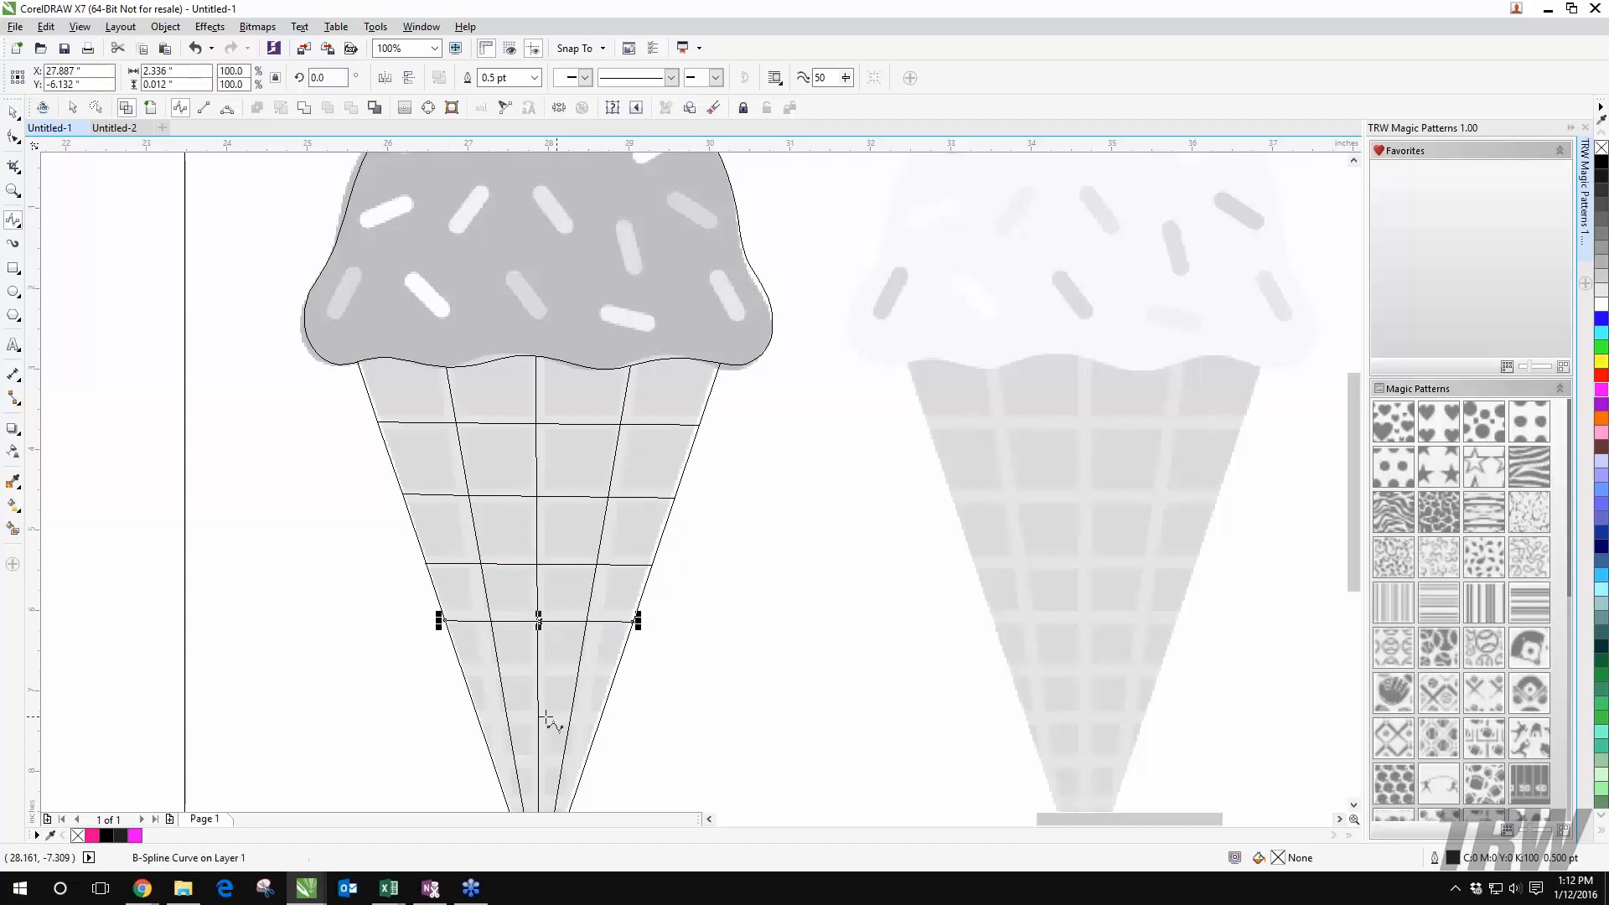
click(456, 673)
double_click(619, 673)
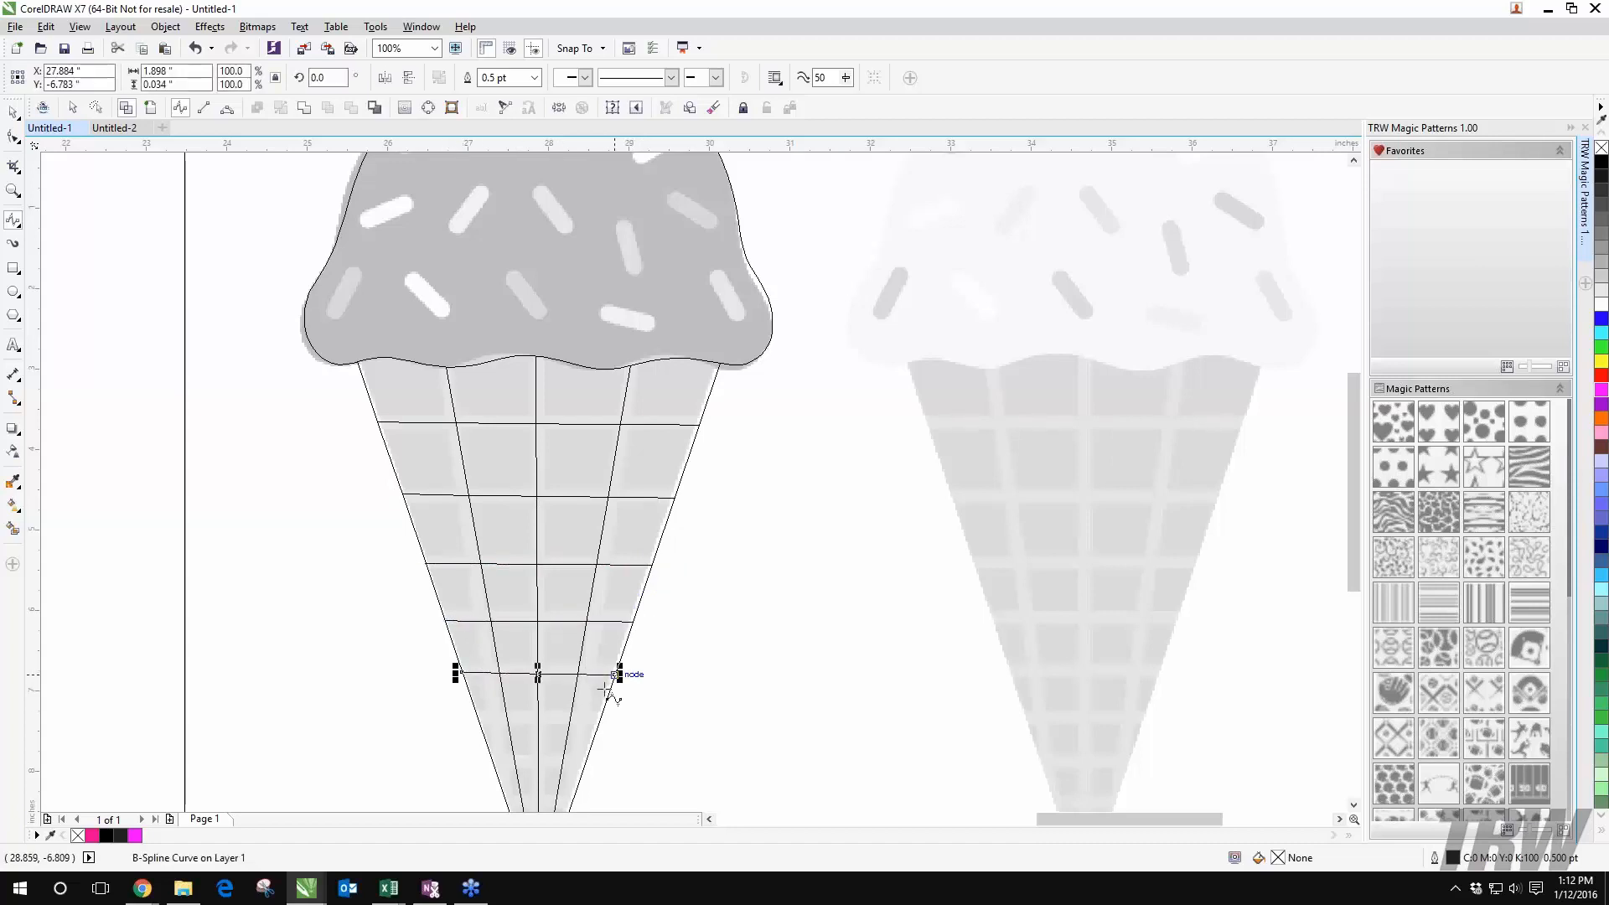
drag(600, 691, 645, 530)
click(519, 563)
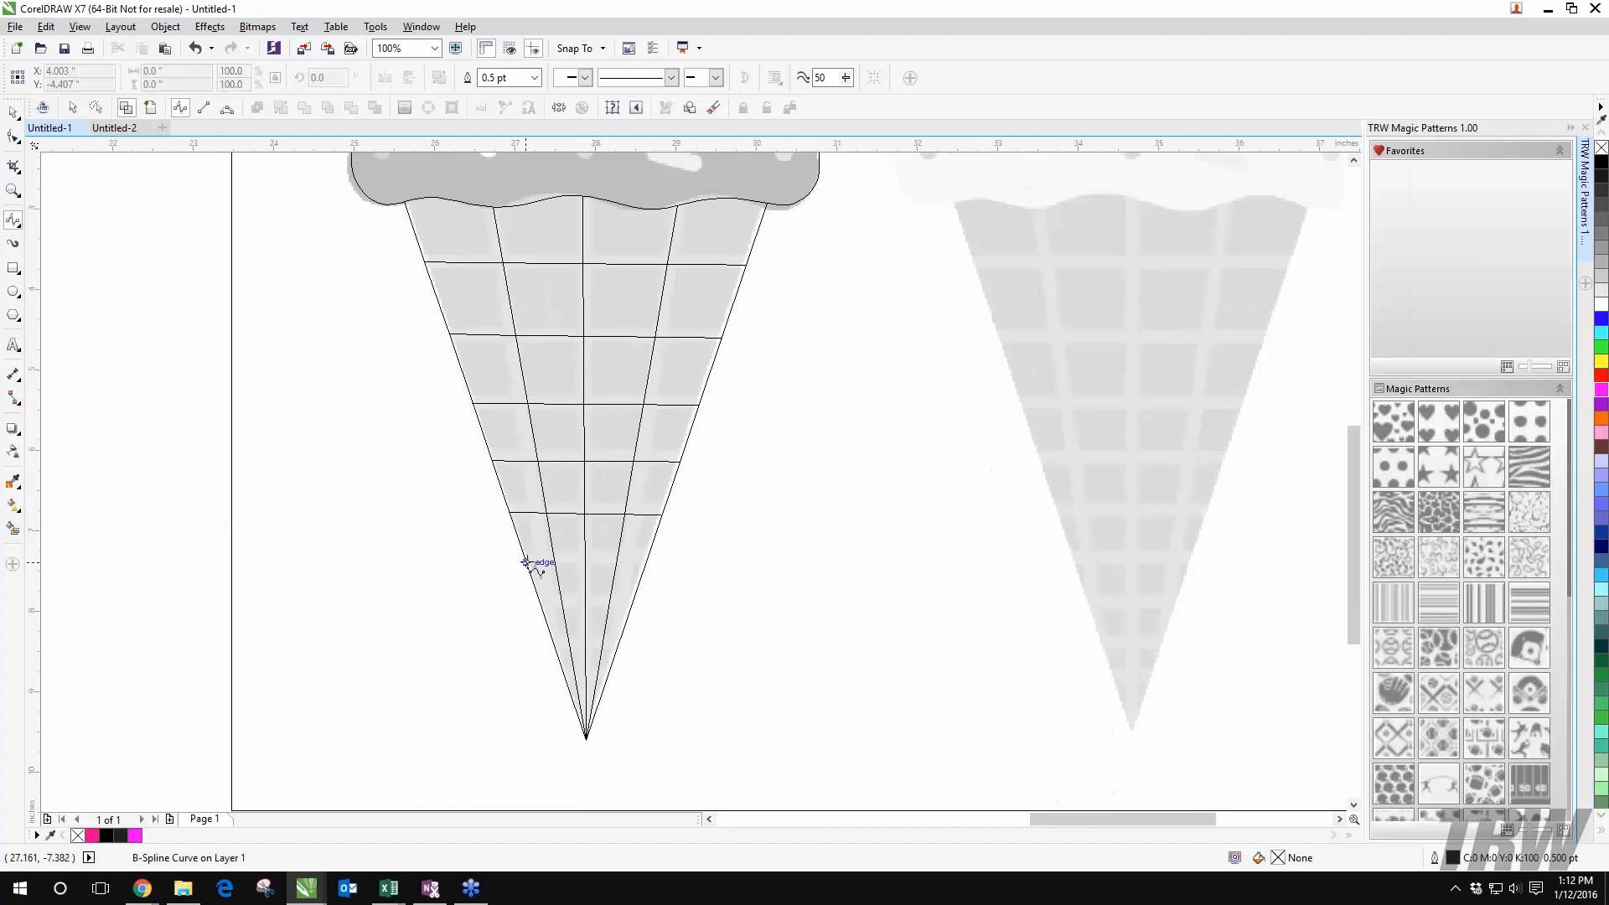
double_click(650, 564)
Step: Trace the last three crosswise waffle lines near the cone's tip, the lowest about 0.54 inches wide
click(538, 603)
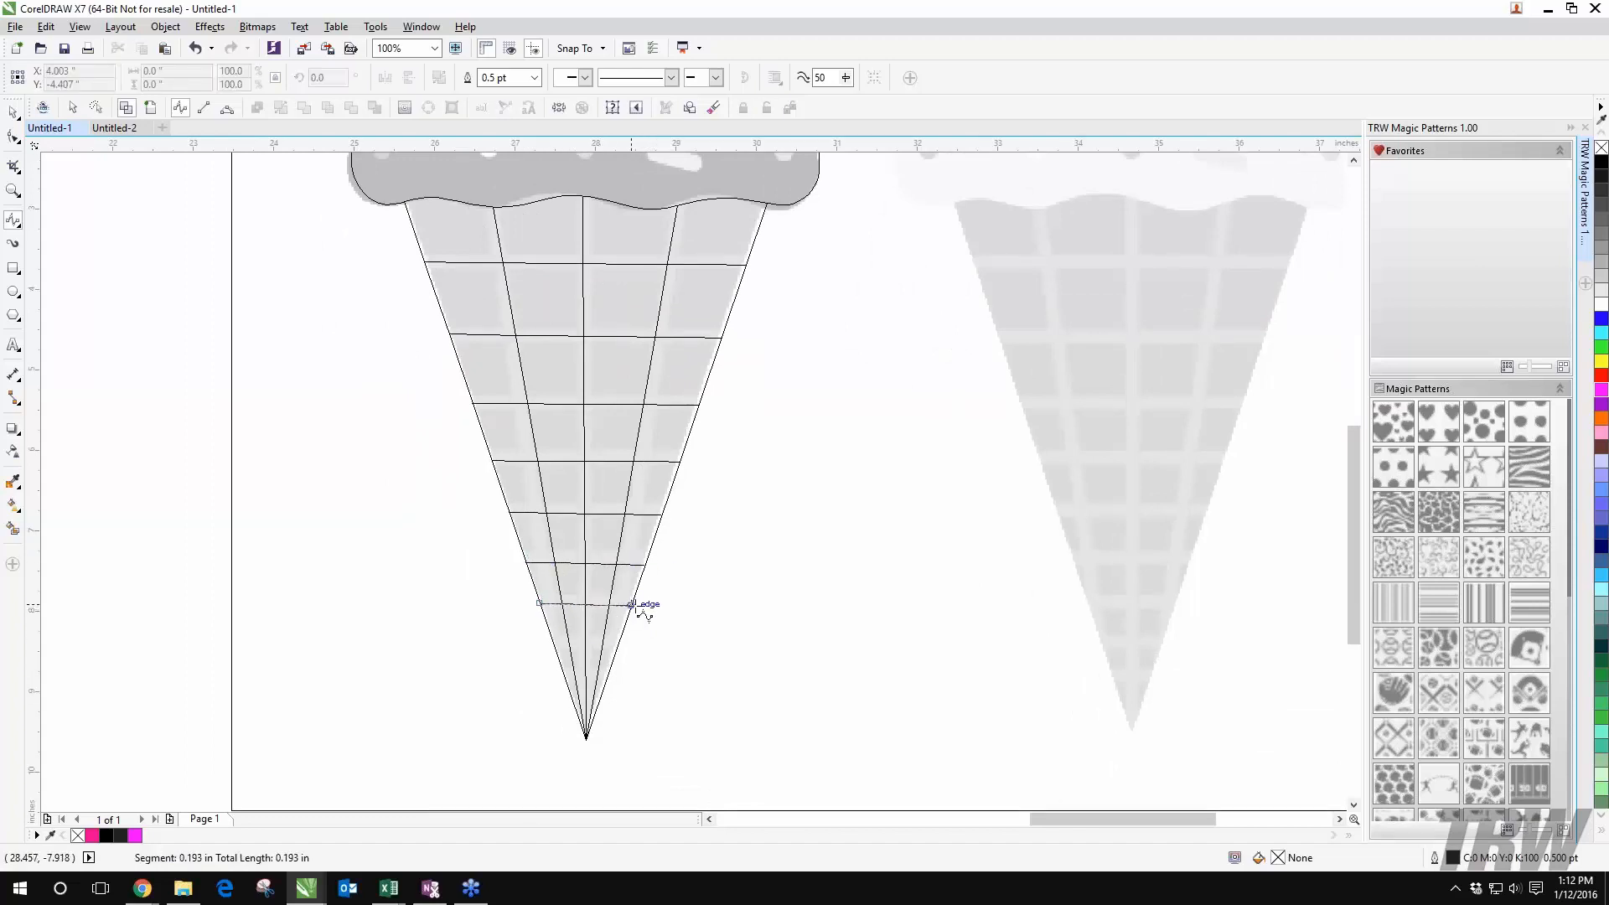
click(632, 604)
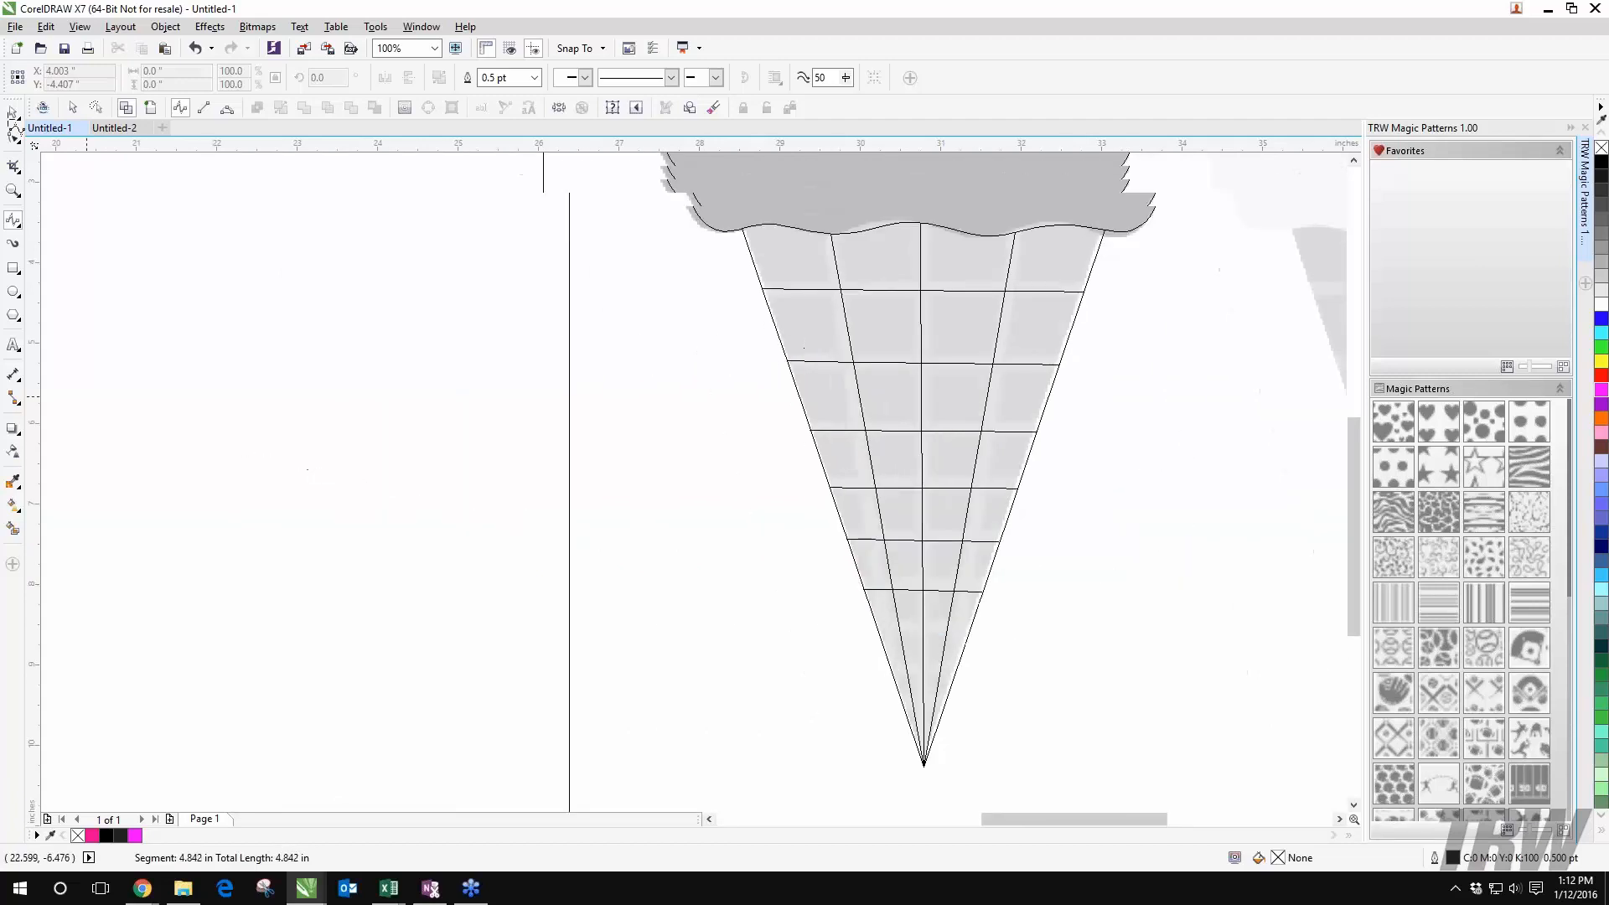
scroll(772, 610, up, 2)
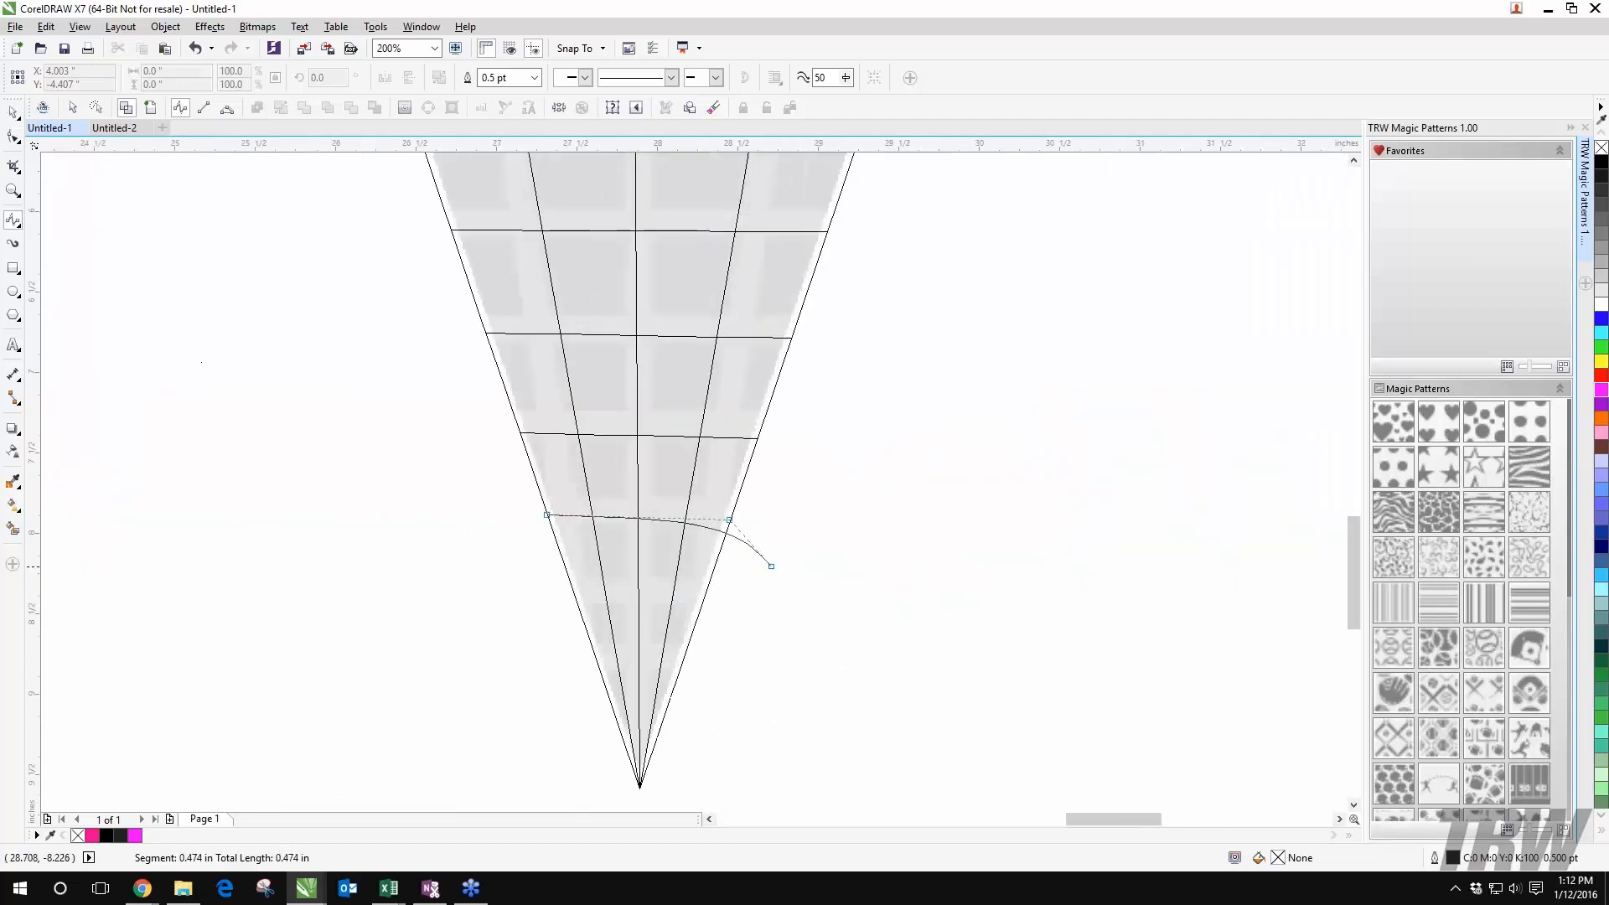
double_click(725, 505)
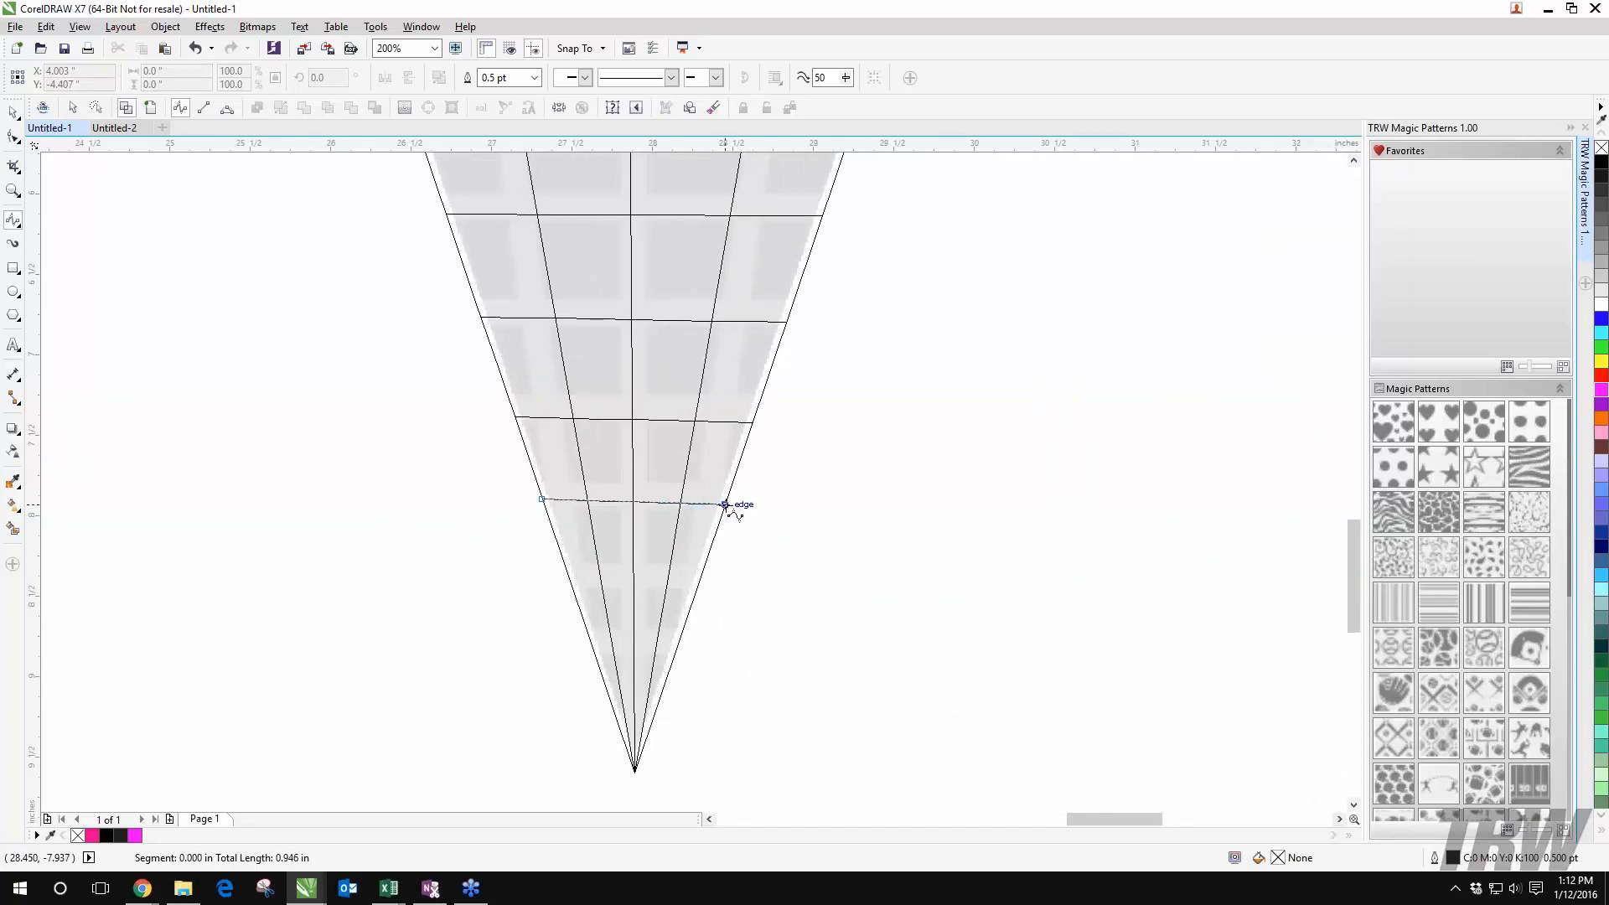
click(570, 580)
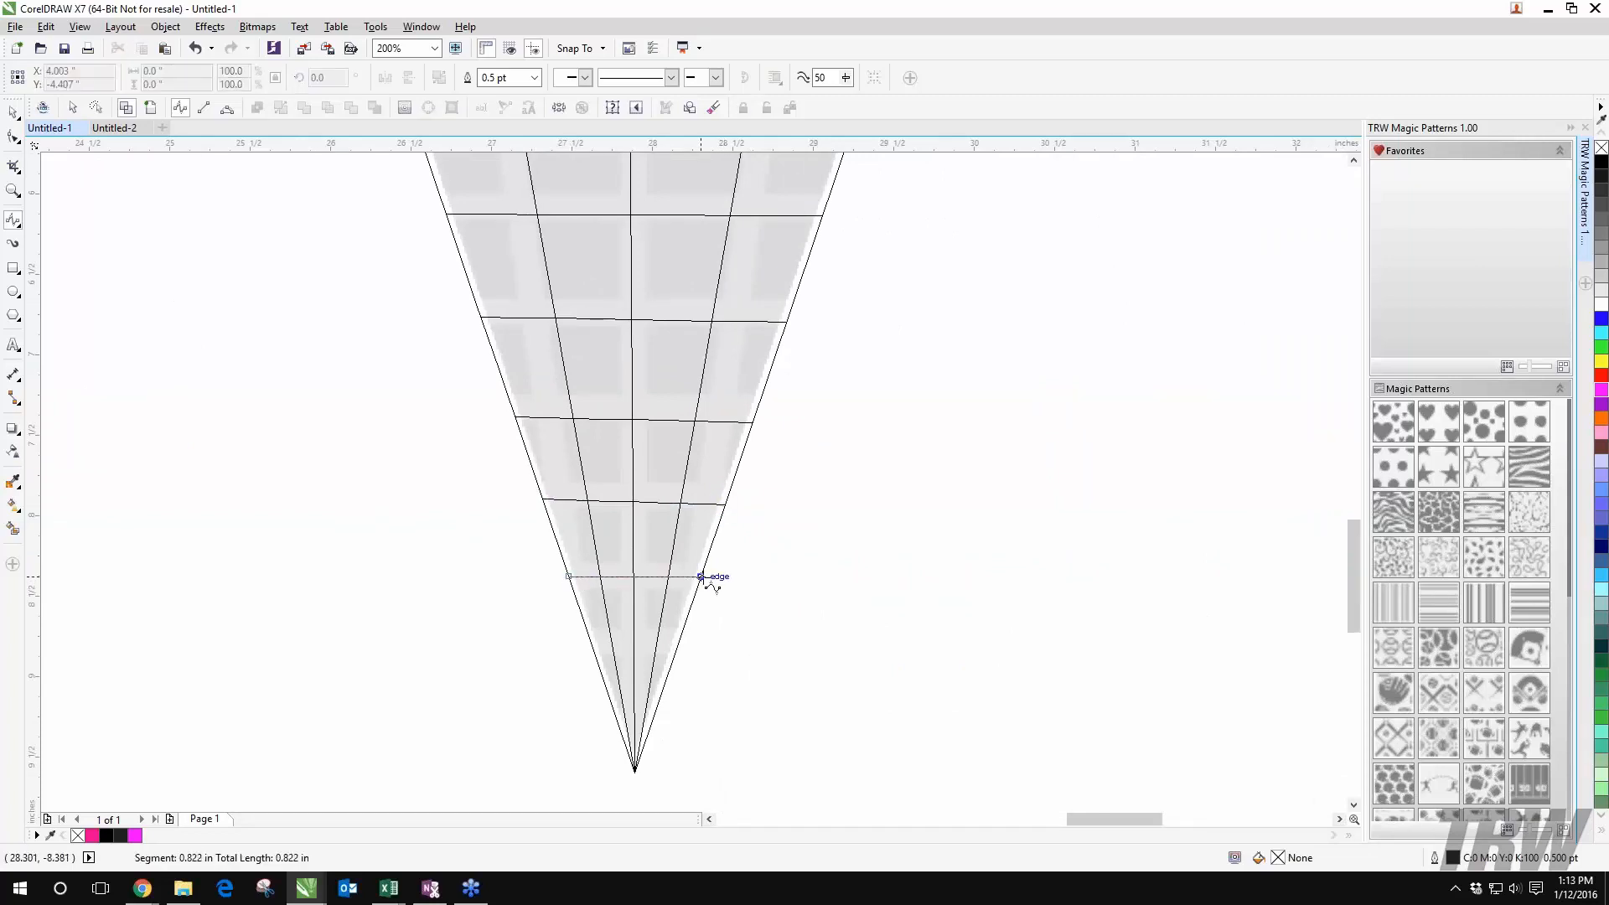
double_click(707, 577)
click(587, 644)
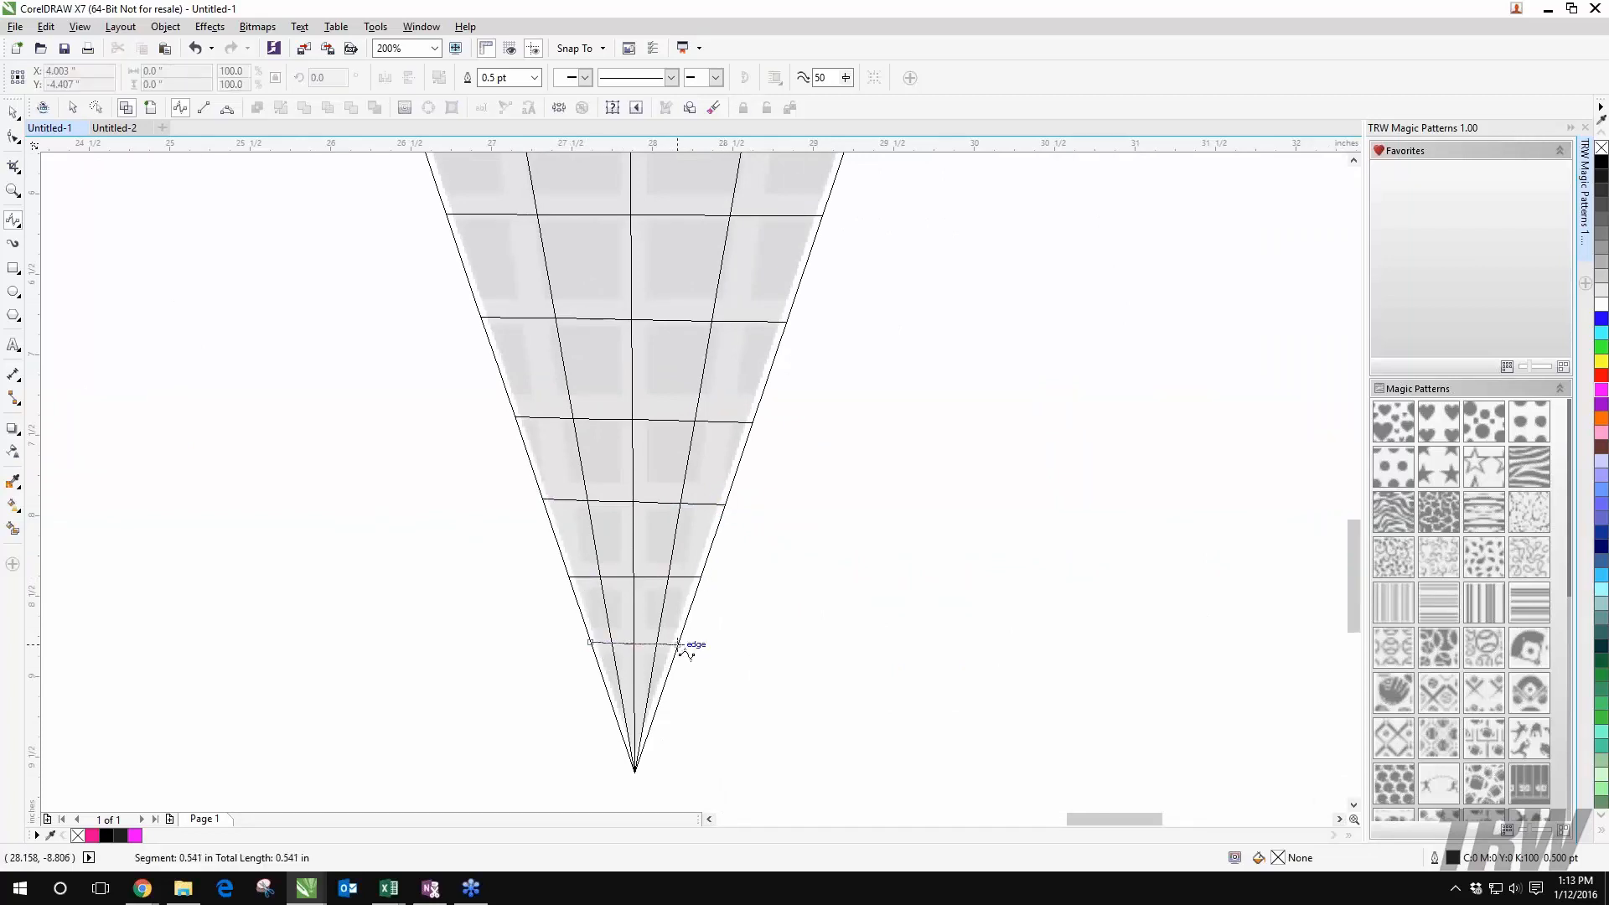
double_click(679, 644)
Step: Deselect the finished cone lines and switch the display from wireframe to the full-colour view
key(F3)
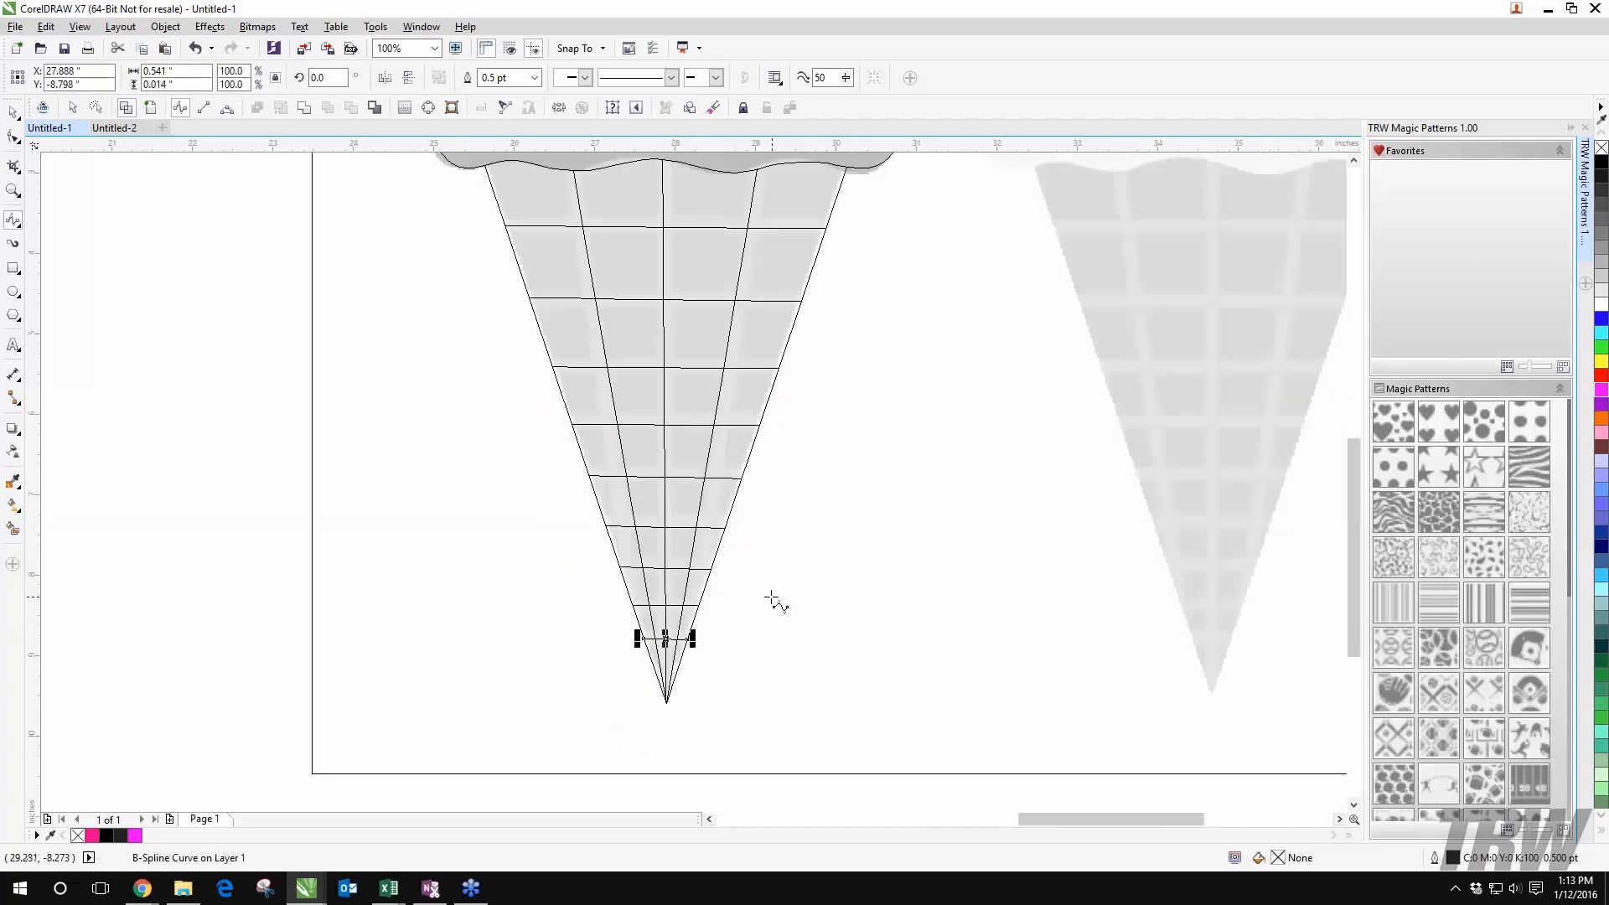
scroll(771, 597, down, 1)
click(13, 112)
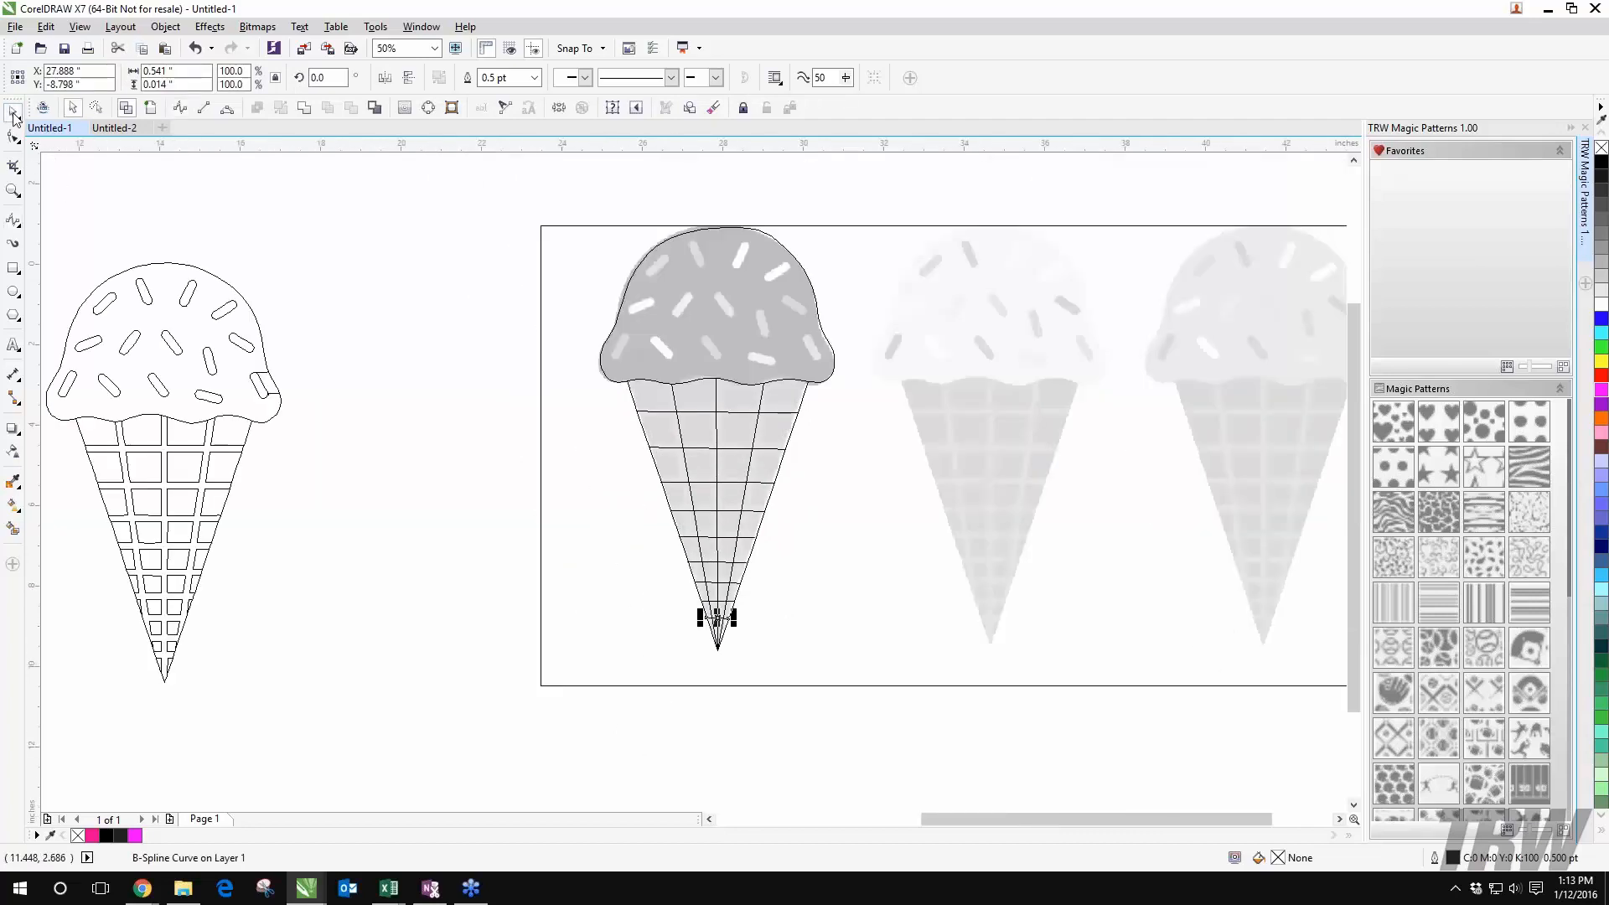
click(417, 444)
drag(935, 605, 538, 581)
click(153, 109)
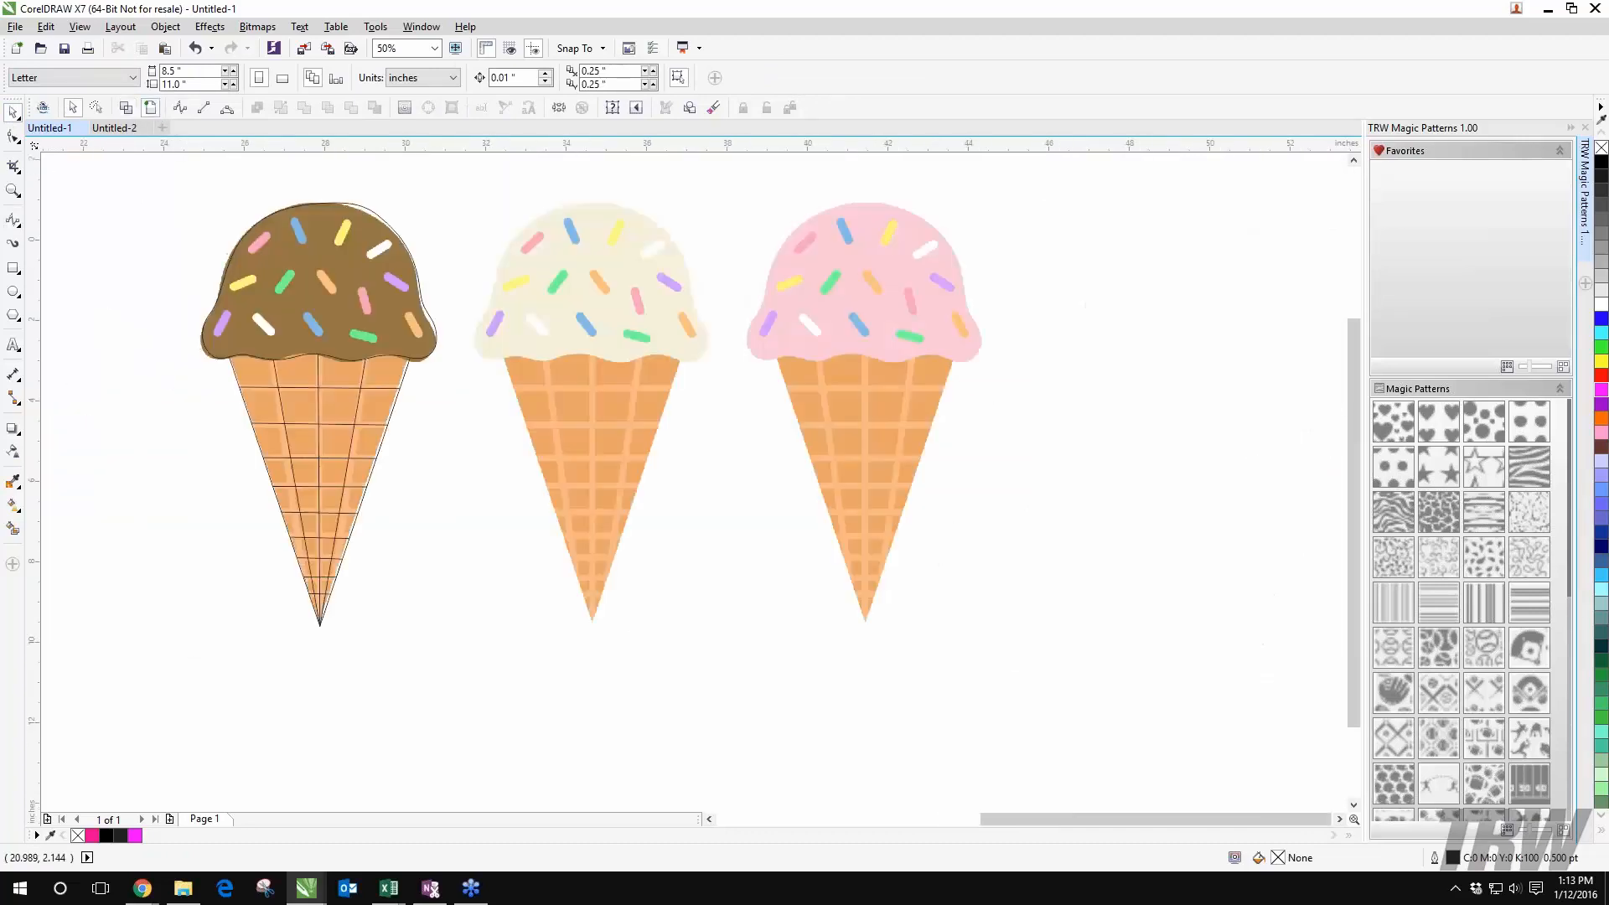
Step: Move the three-cone bitmap well to the right, away from the hand-traced cone outline
scroll(340, 226, down, 1)
drag(471, 267, 977, 328)
click(587, 453)
drag(579, 452, 700, 478)
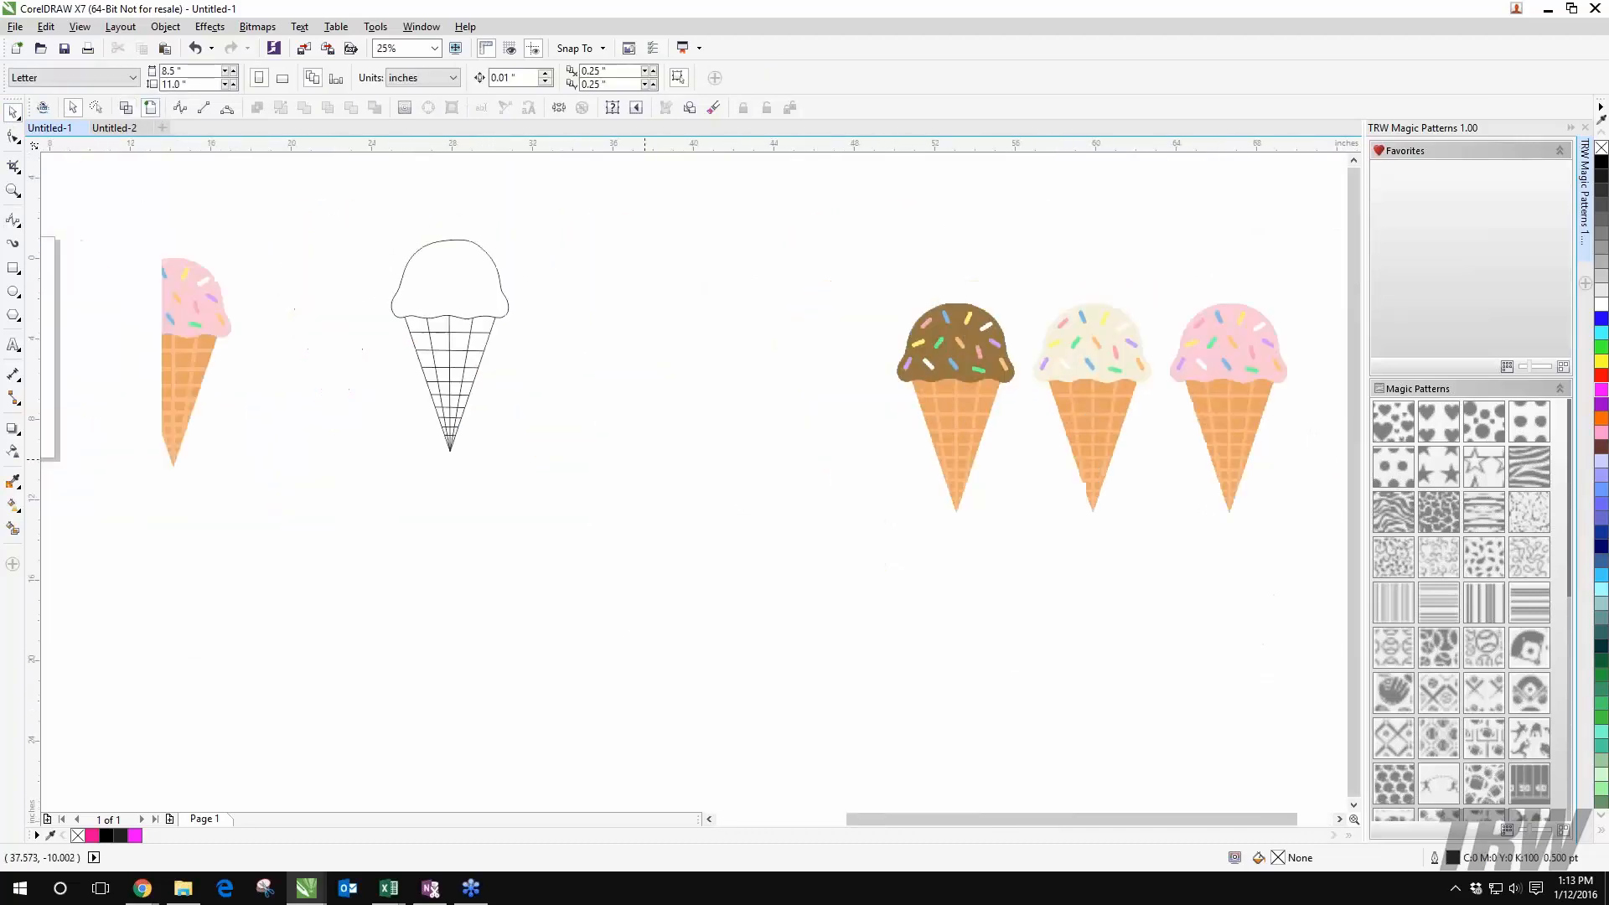
drag(473, 310, 650, 377)
scroll(721, 437, up, 1)
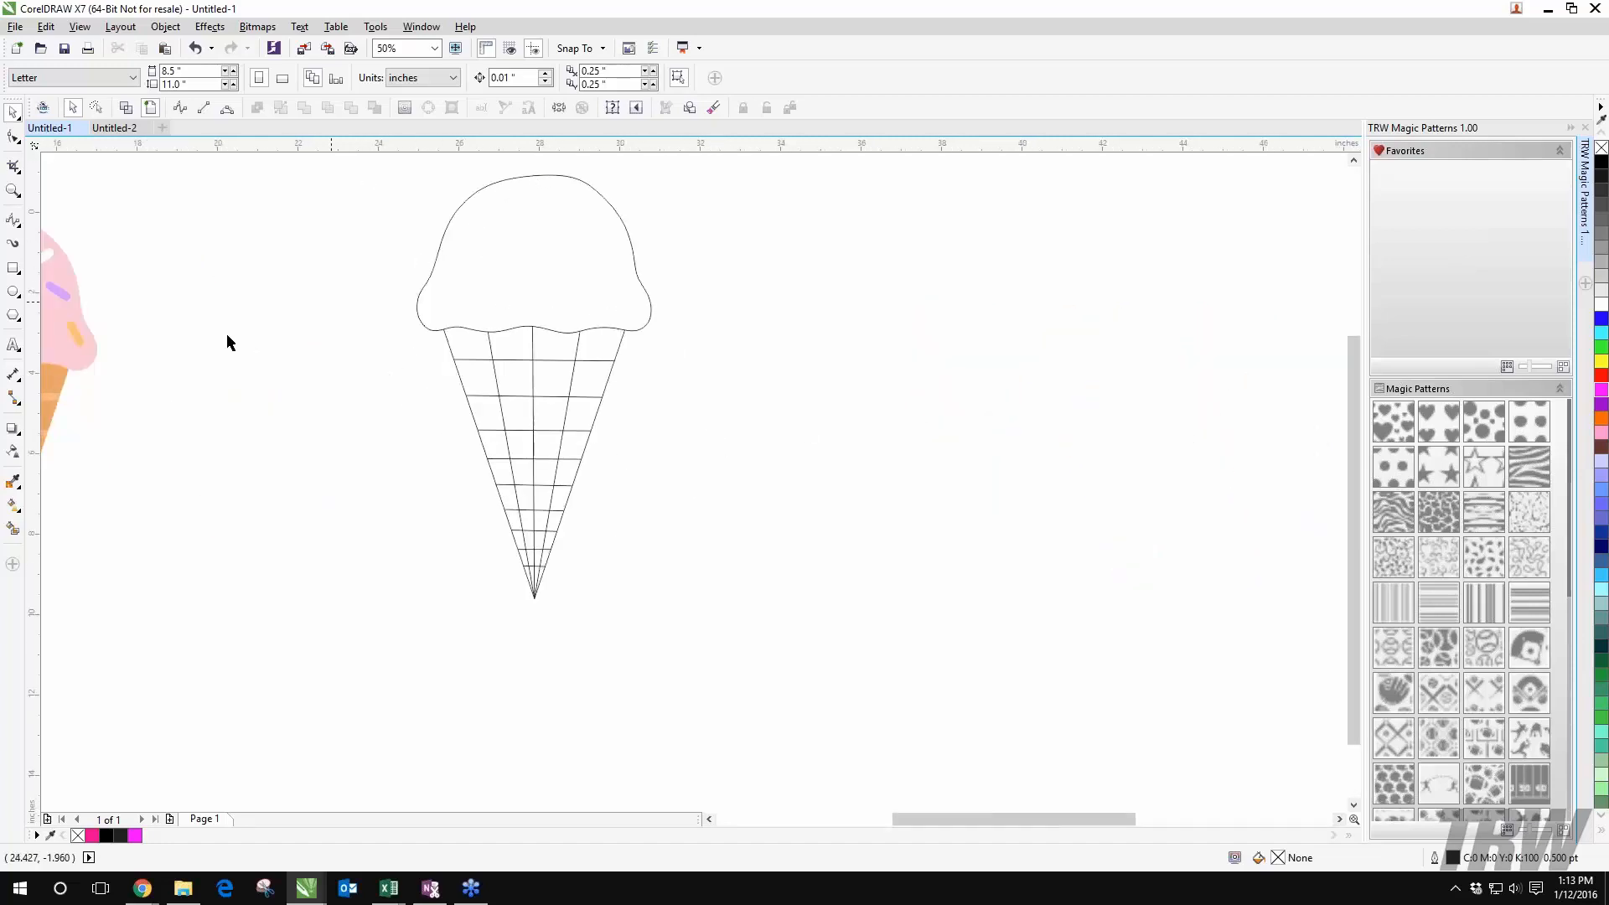
Step: Shift the pink scoop of the PowerTRACE result slightly to the left, off its sprinkles, and deselect it
drag(227, 336, 810, 350)
click(545, 325)
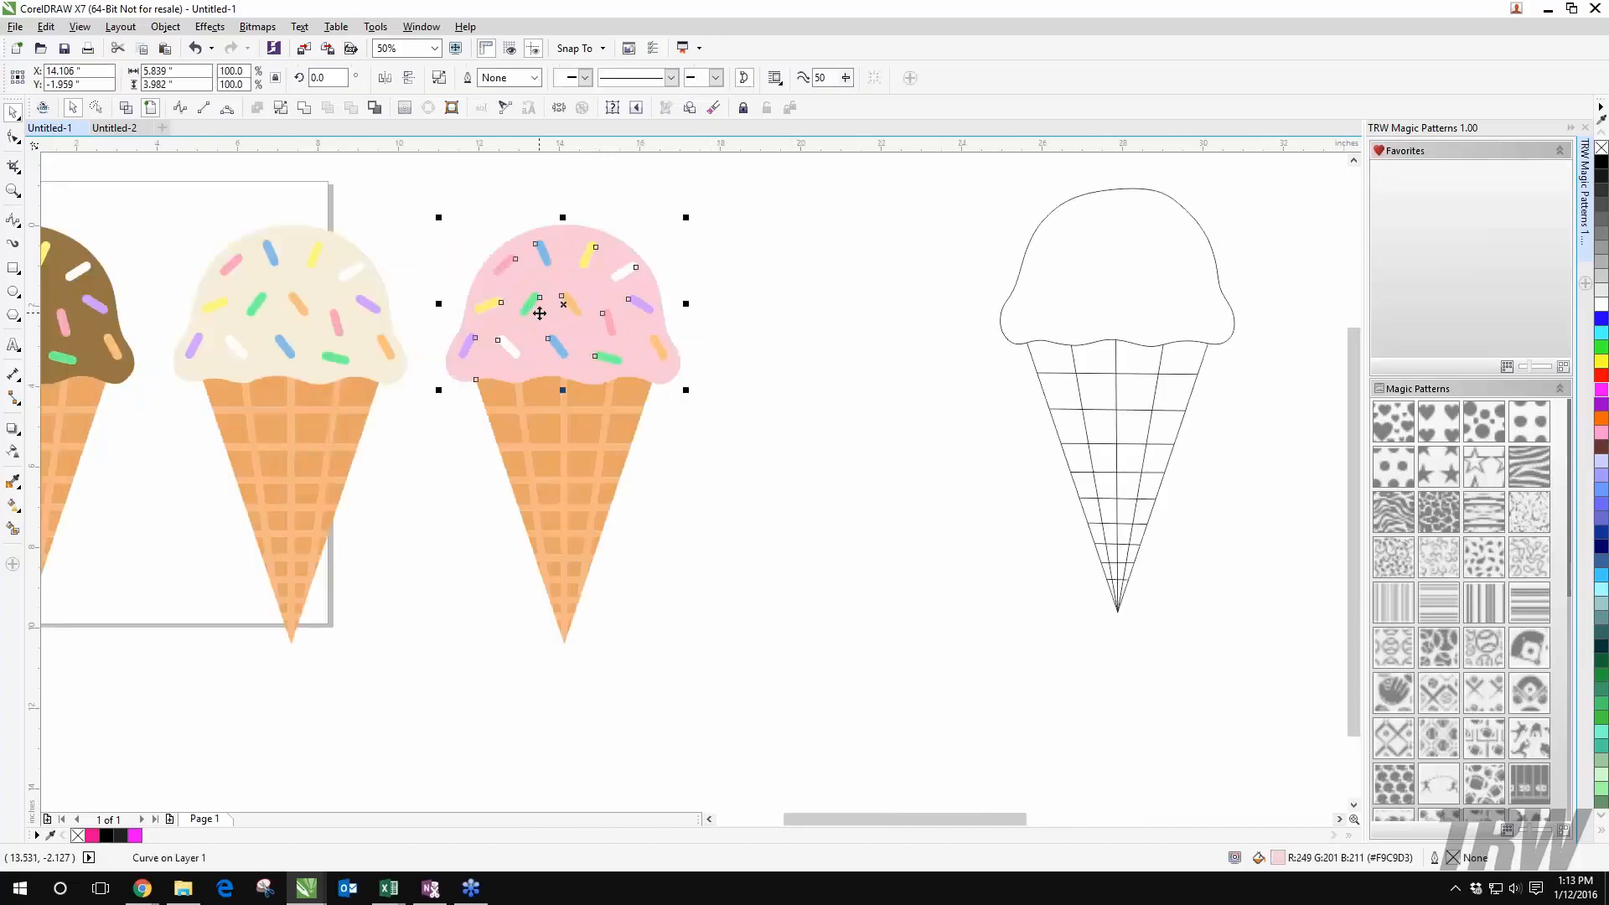
mouse_move(539, 314)
mouse_down()
mouse_move(731, 225)
mouse_move(792, 283)
mouse_move(533, 330)
mouse_up()
key(Escape)
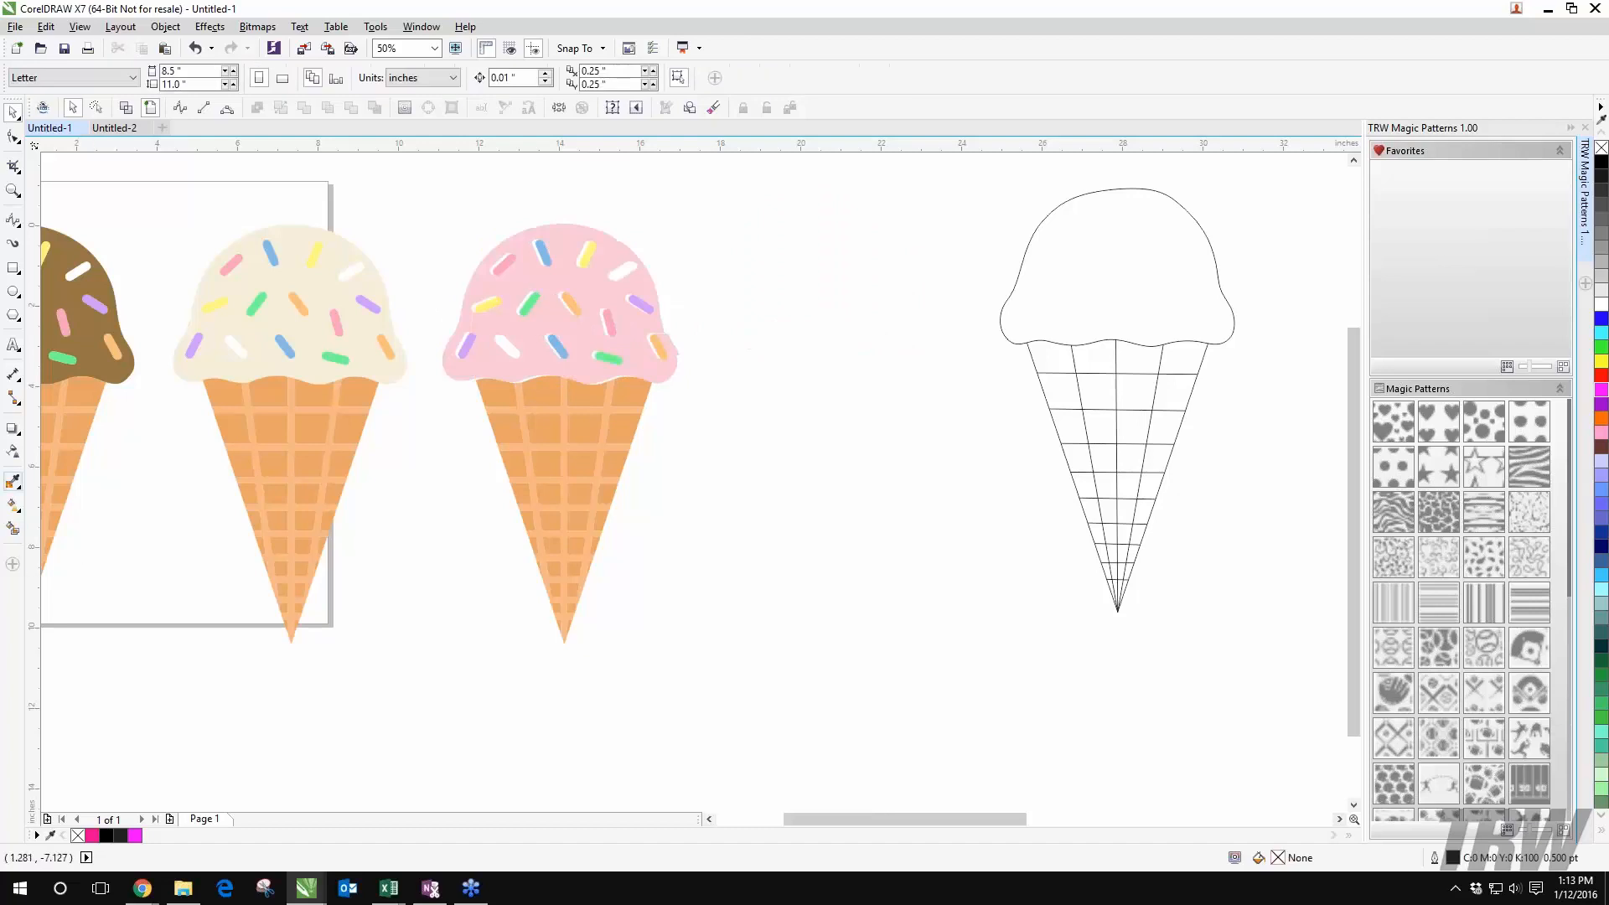
Step: Draw a rectangle about 23 by 14.4 inches around the three PowerTRACE cones and fill it with black
click(12, 428)
click(12, 267)
scroll(220, 234, down, 1)
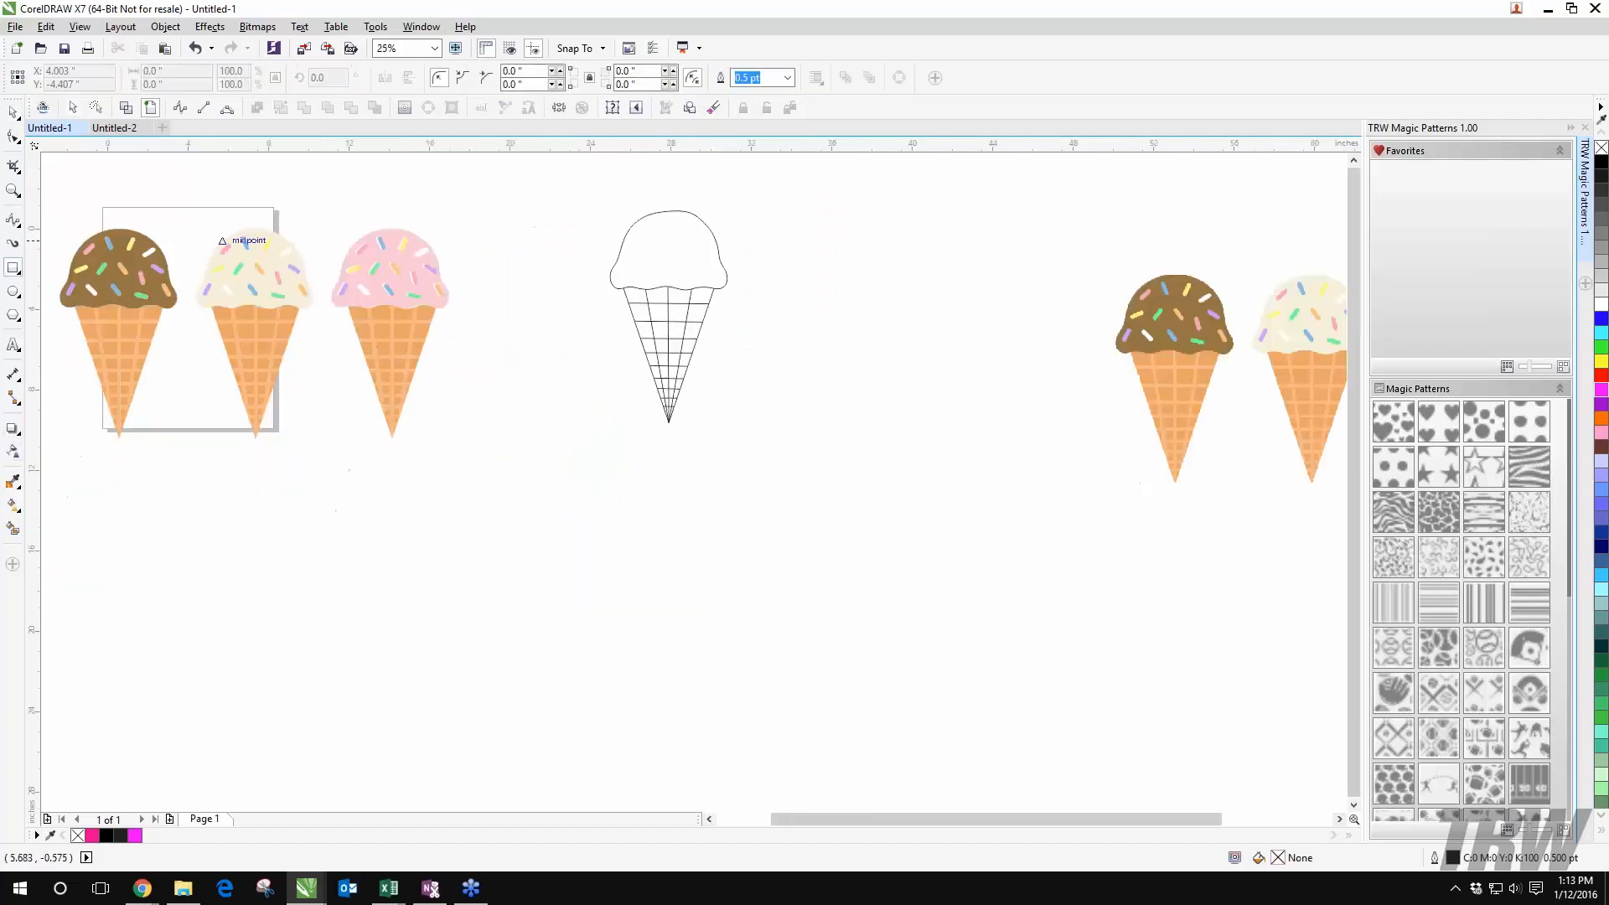
drag(137, 233, 601, 524)
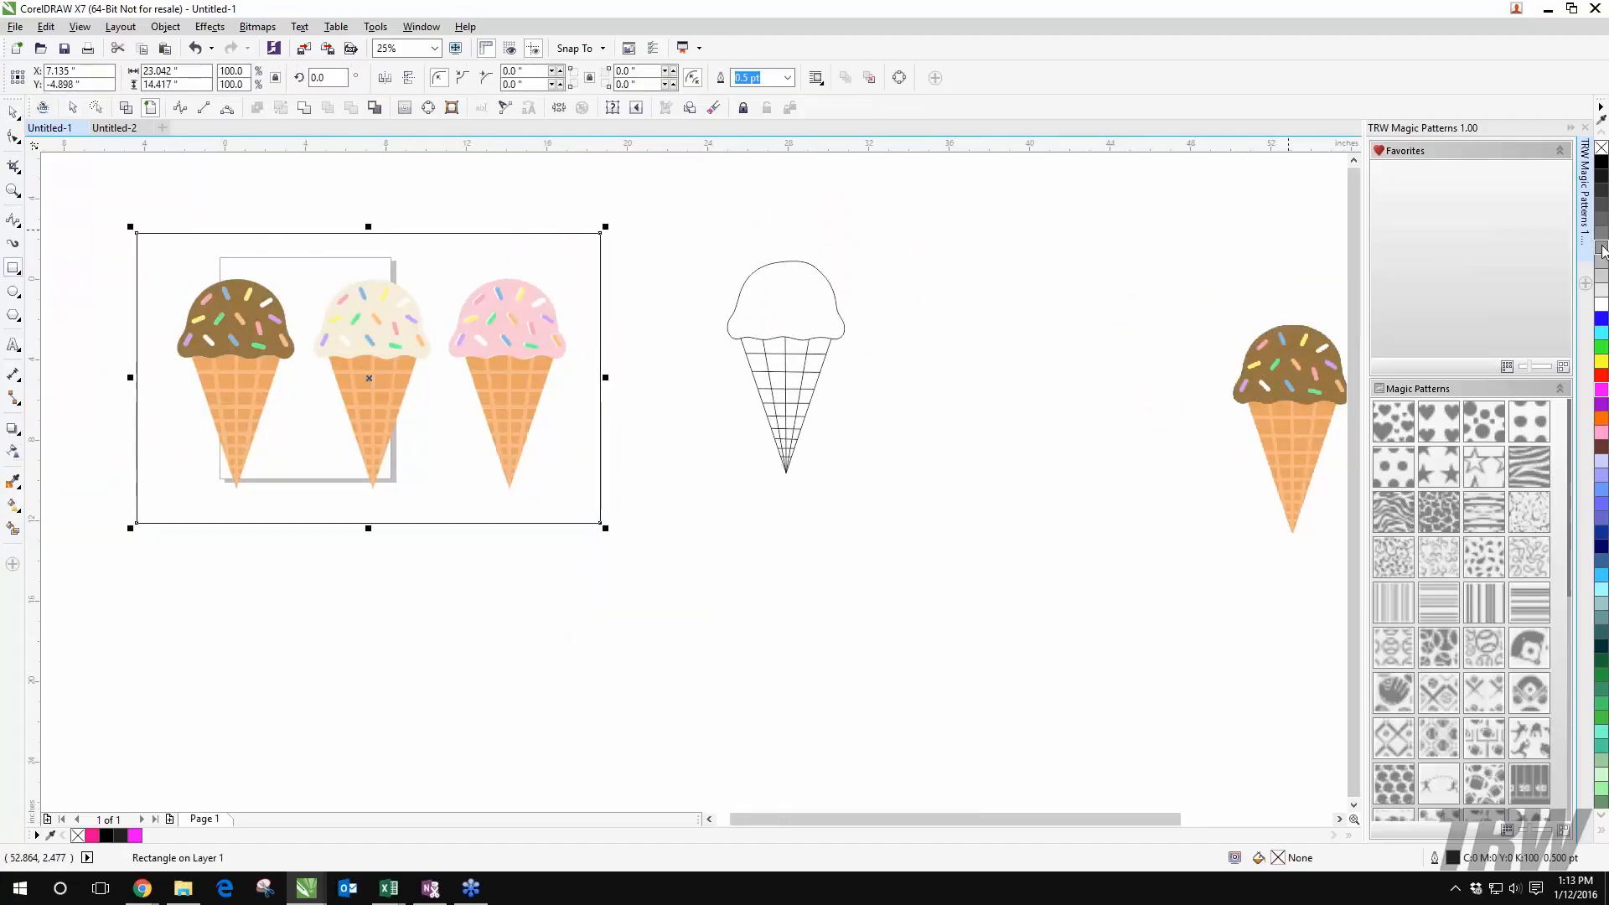
click(1602, 164)
Step: Send the black rectangle to the back of the page, behind the three PowerTRACE cones
right_click(244, 286)
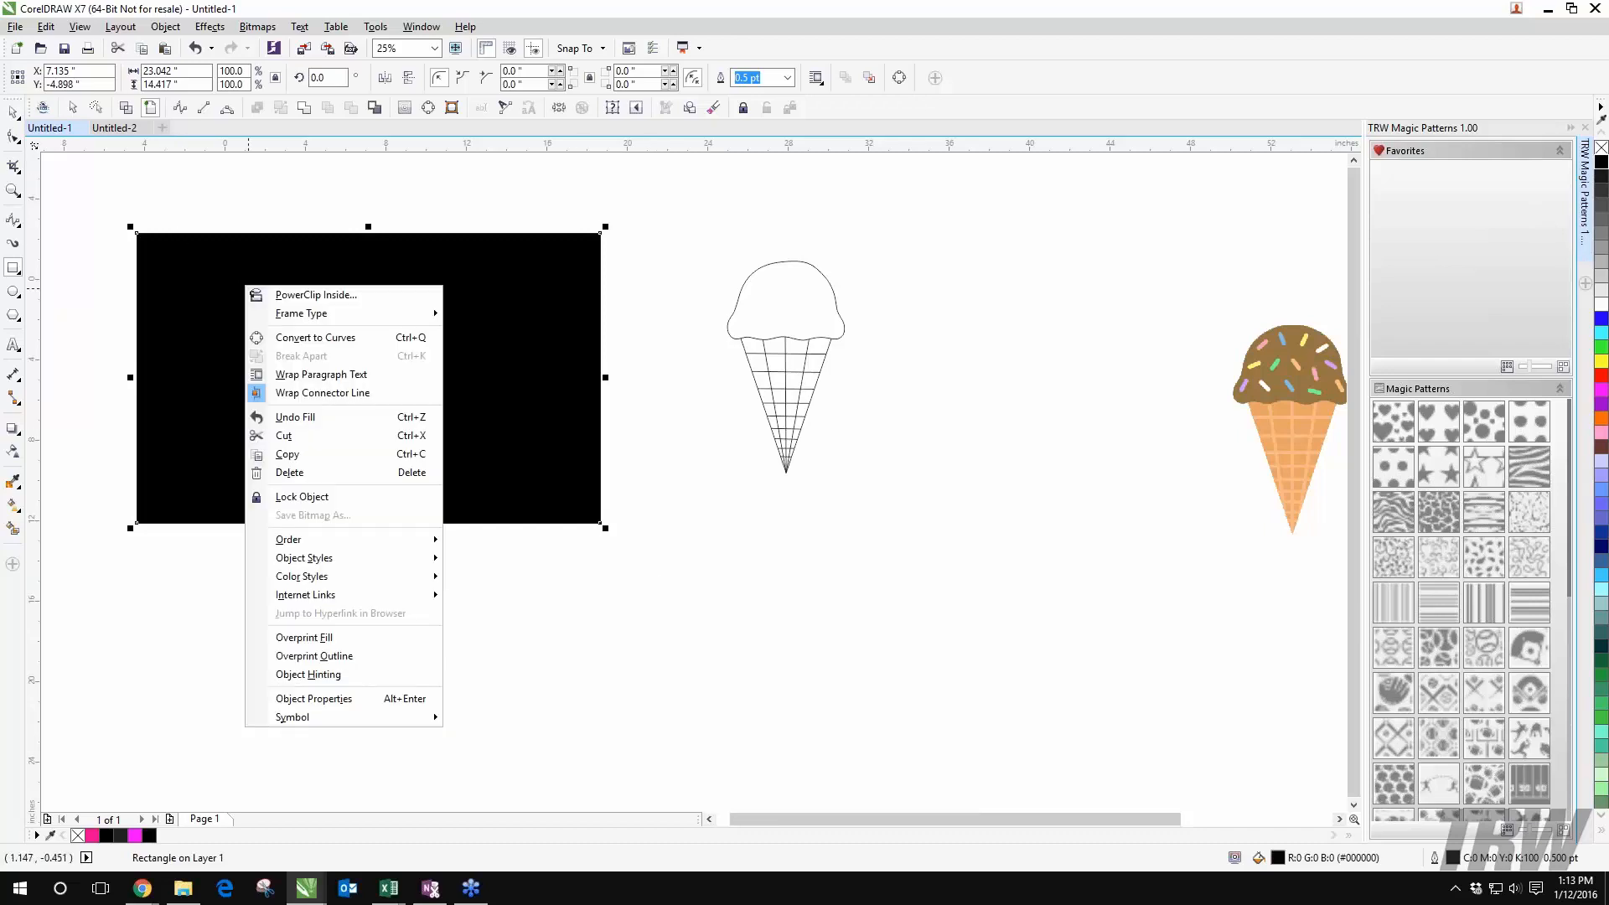
mouse_move(369, 540)
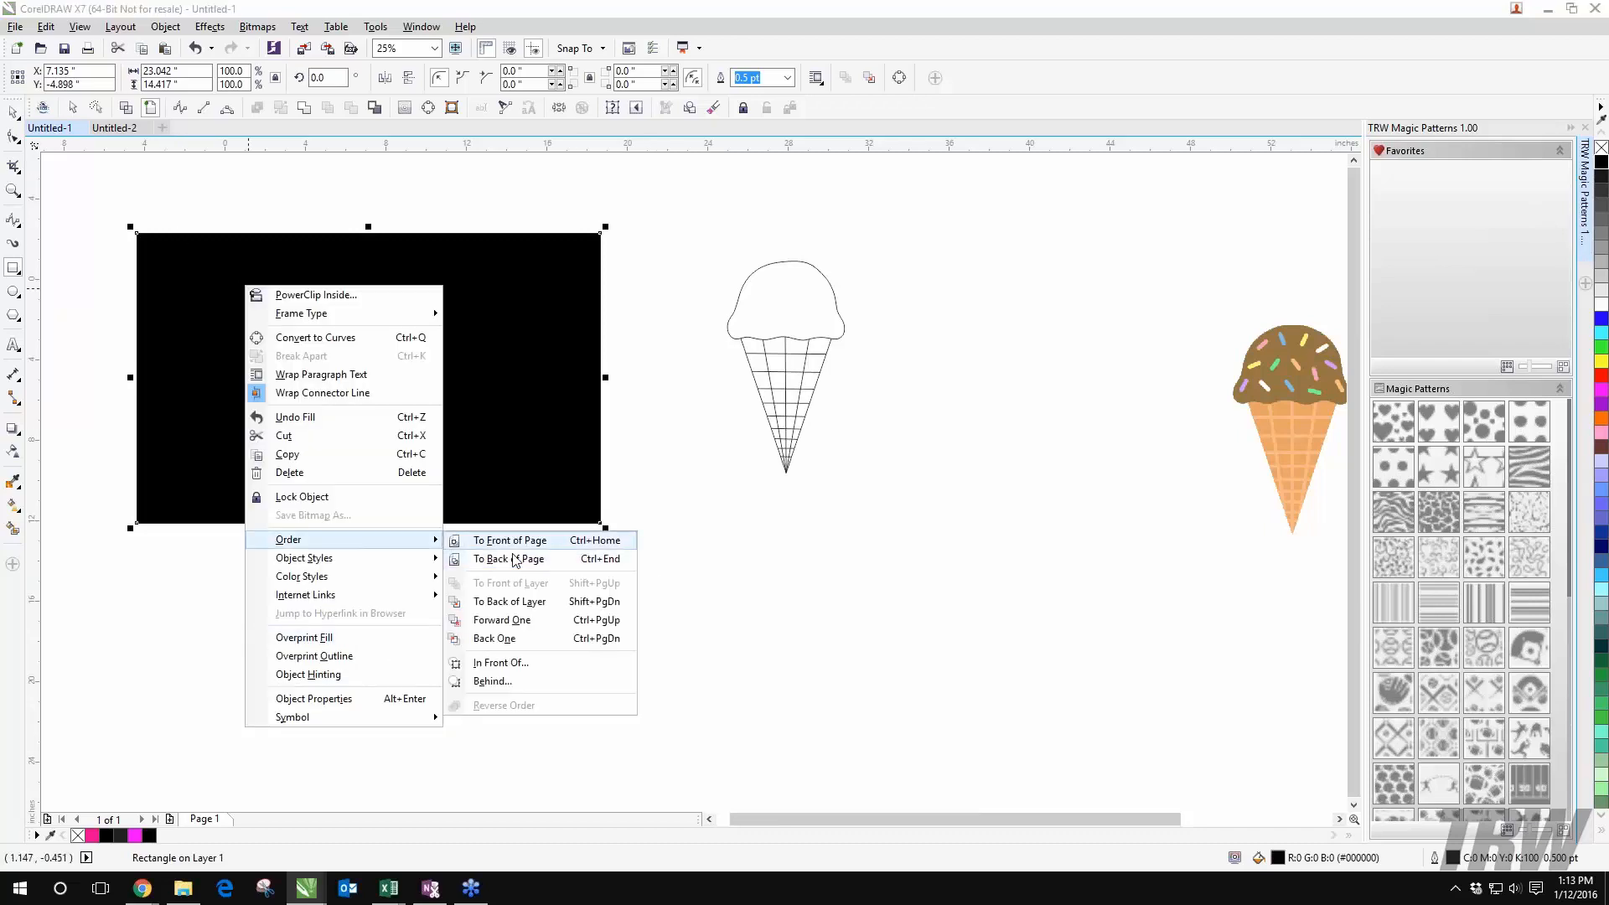
click(496, 560)
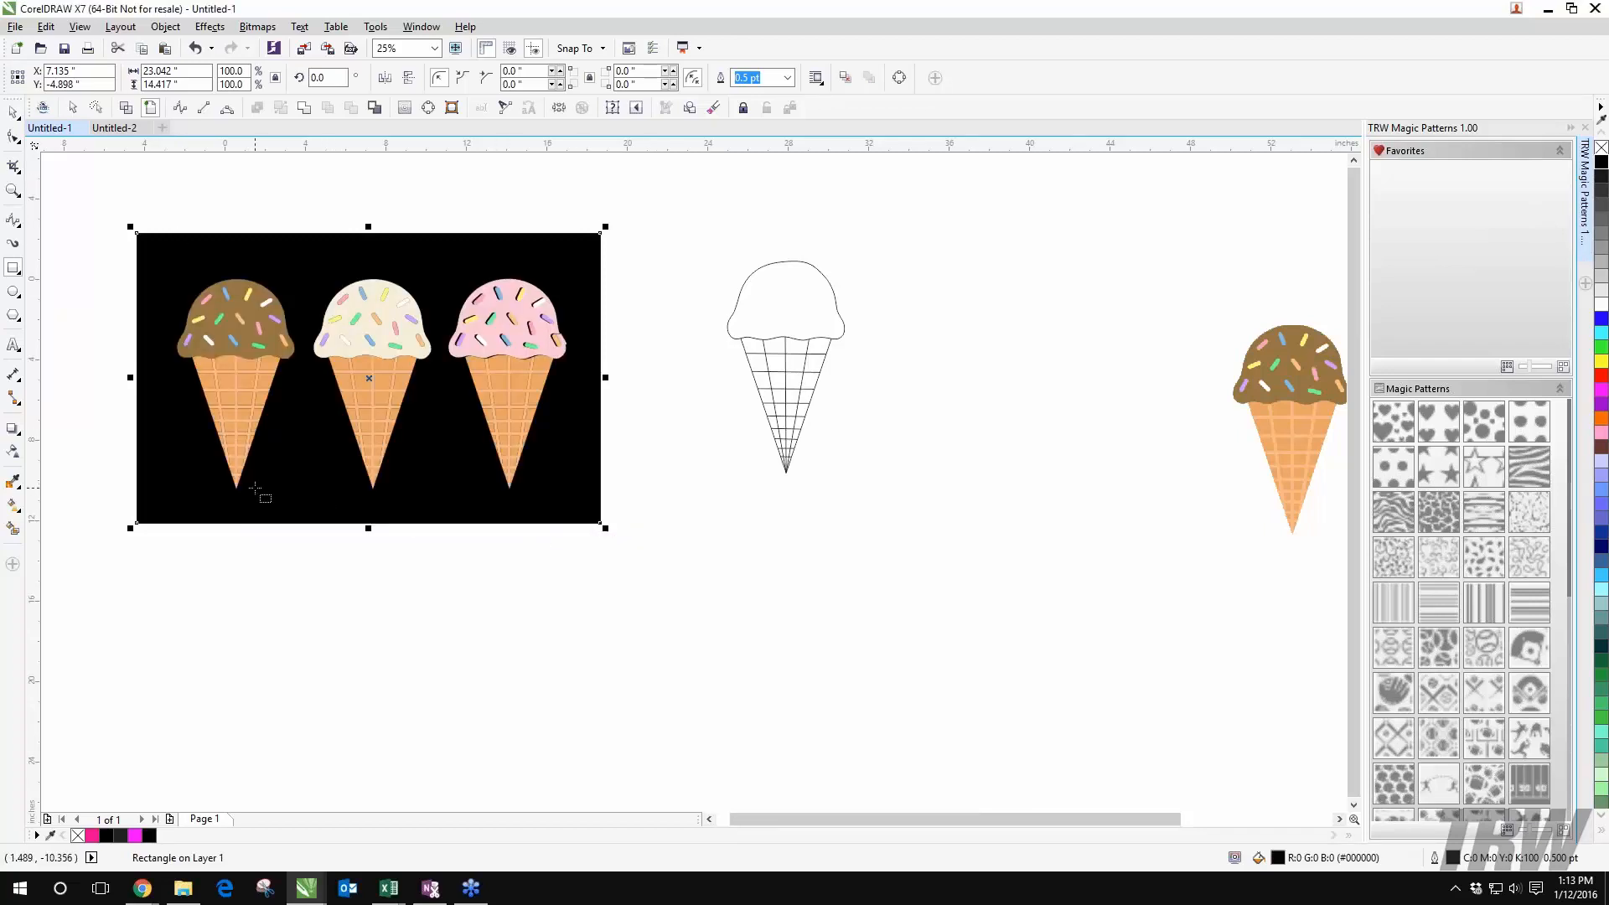
Step: Move the black rectangle from the PowerTRACE cones across to sit behind the hand-traced cone outline
drag(556, 294, 451, 352)
scroll(448, 347, up, 1)
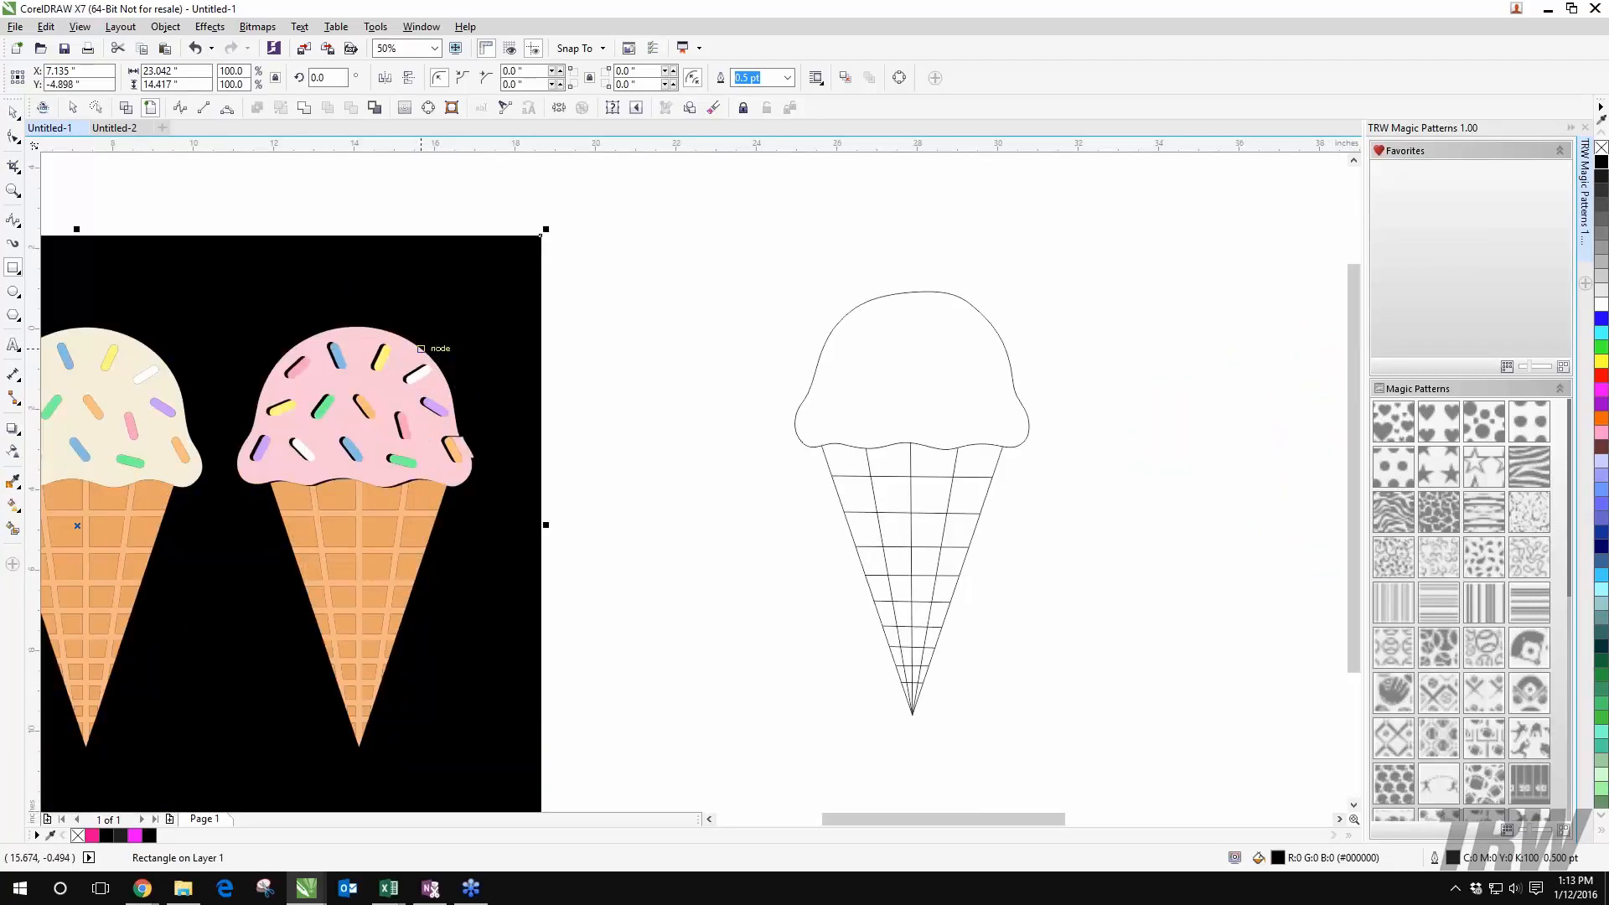
scroll(451, 392, down, 1)
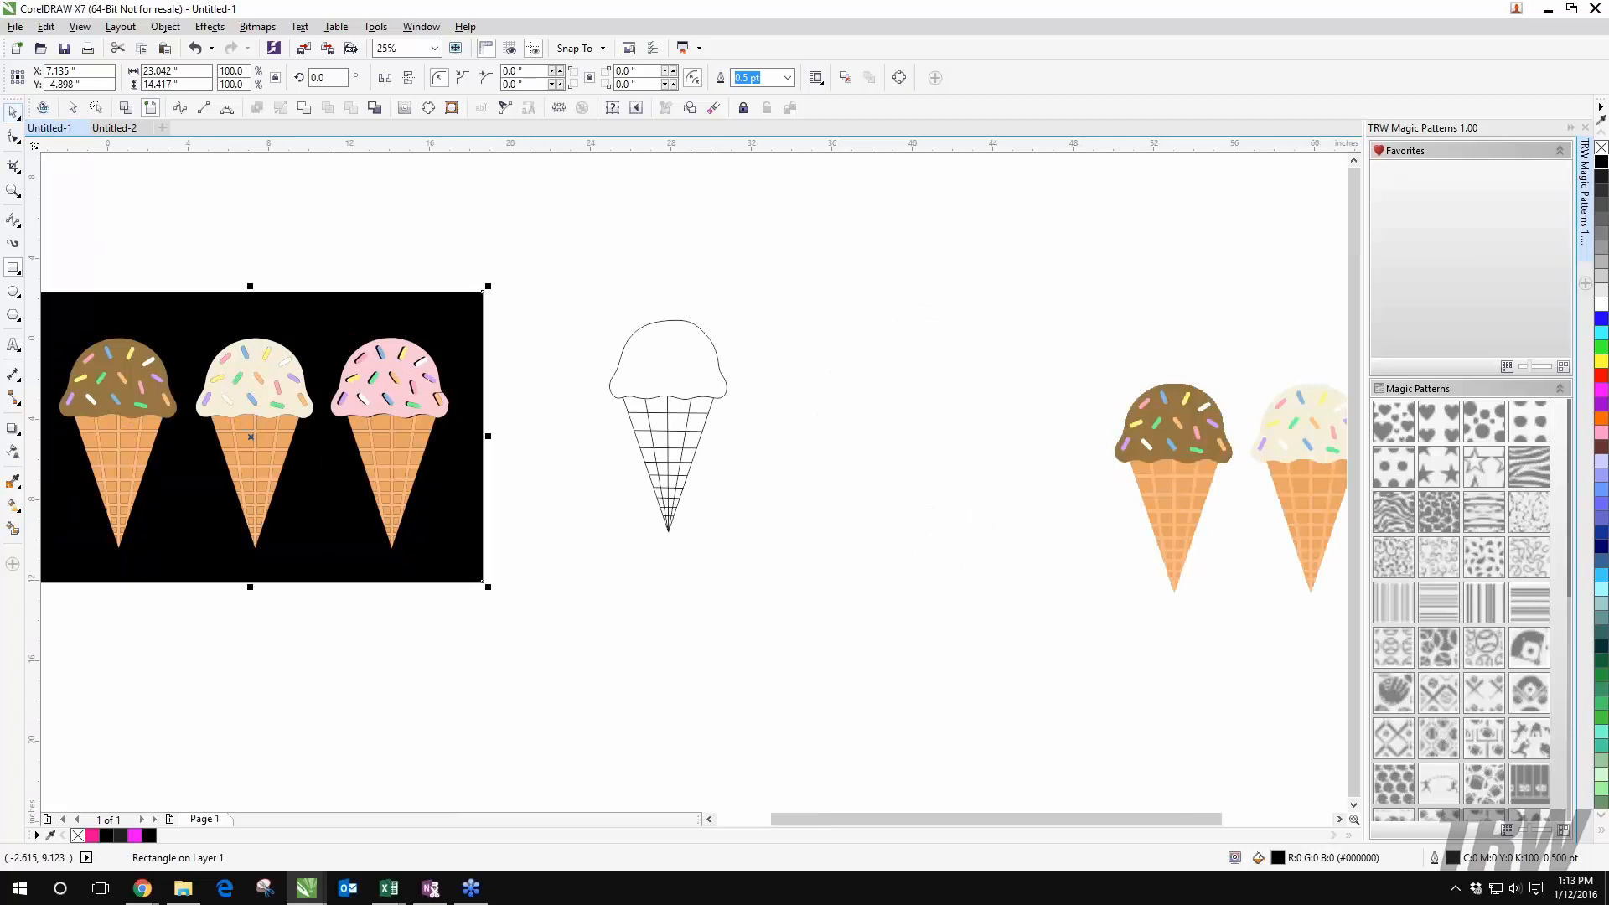
click(72, 108)
drag(318, 326, 737, 312)
scroll(773, 367, up, 1)
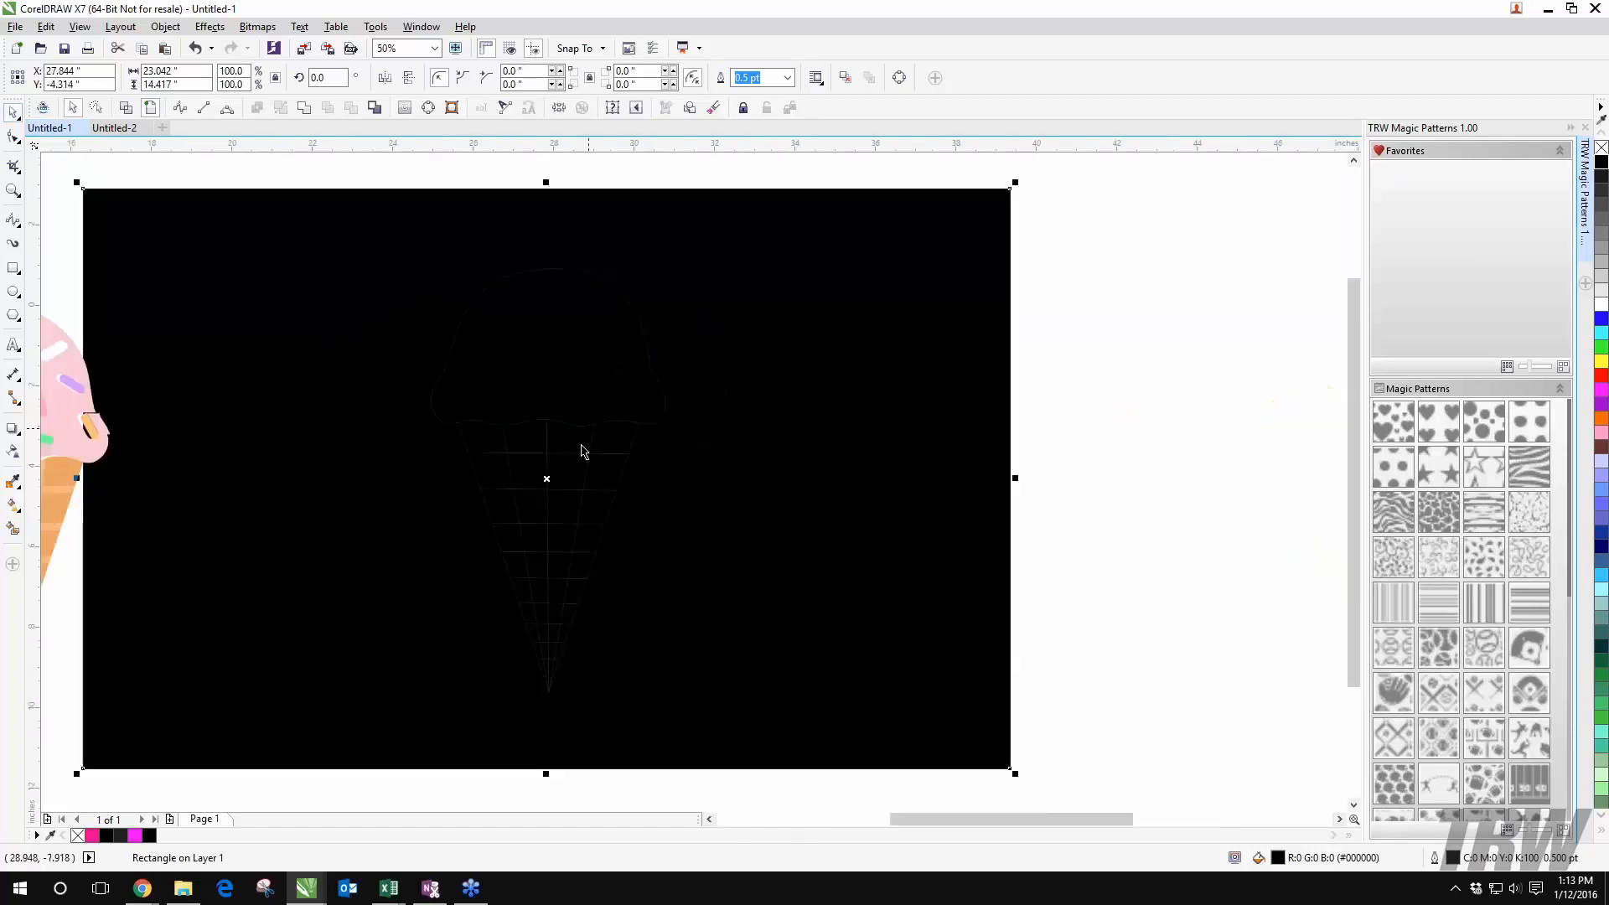
Step: Move the black rectangle back behind the three PowerTRACE cones and deselect it
drag(826, 367, 72, 372)
scroll(201, 356, down, 1)
drag(208, 356, 608, 335)
scroll(928, 390, up, 1)
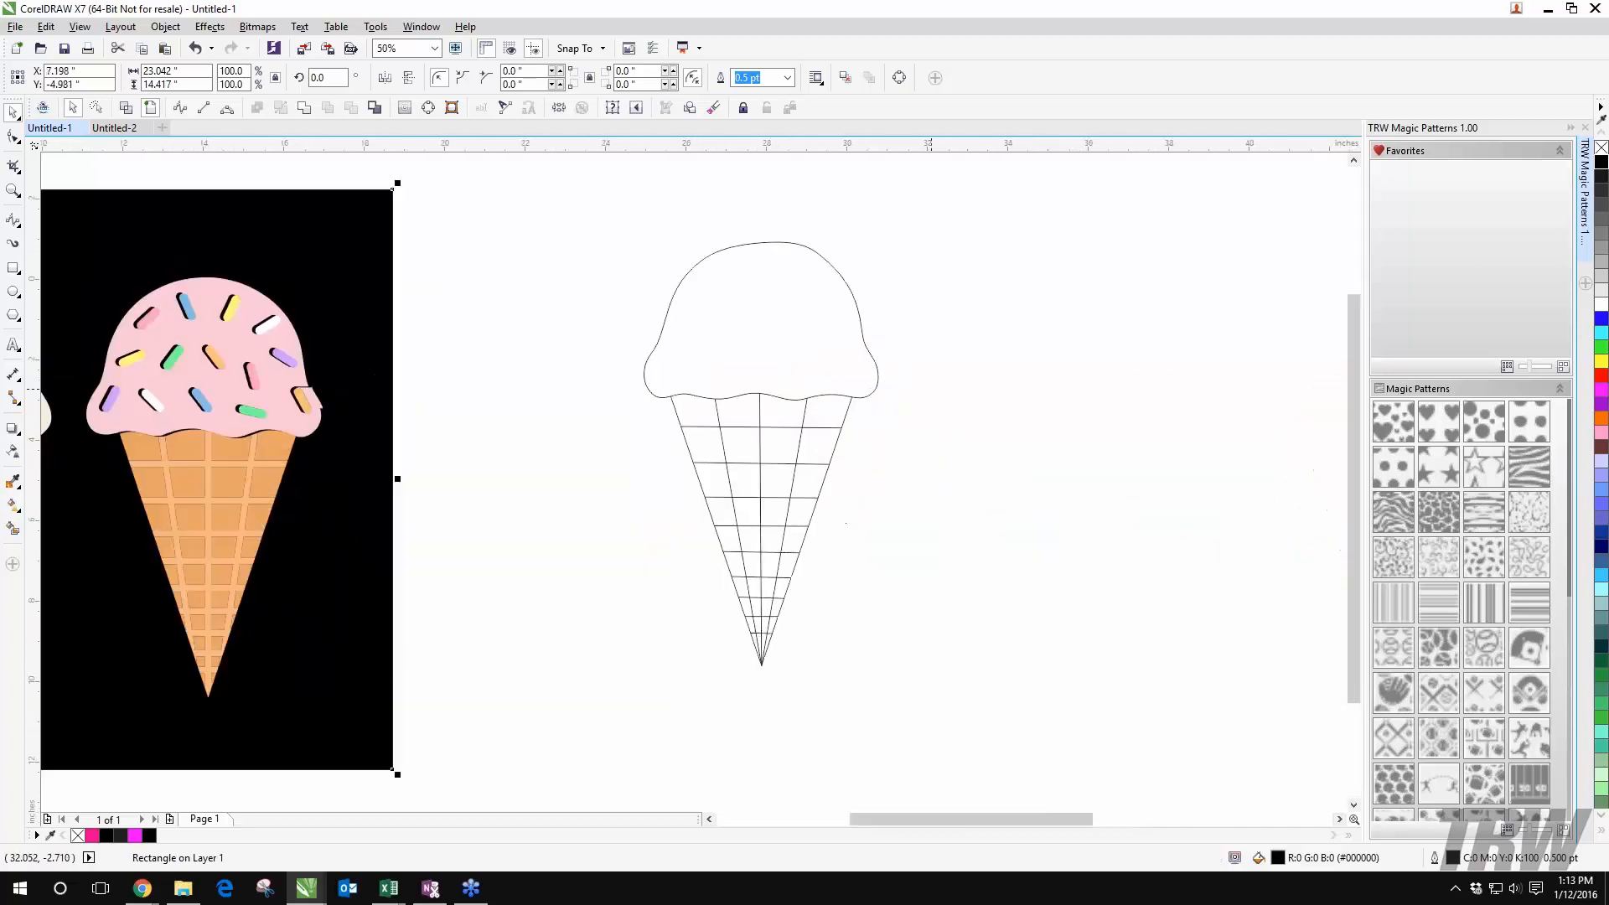
click(682, 313)
click(780, 727)
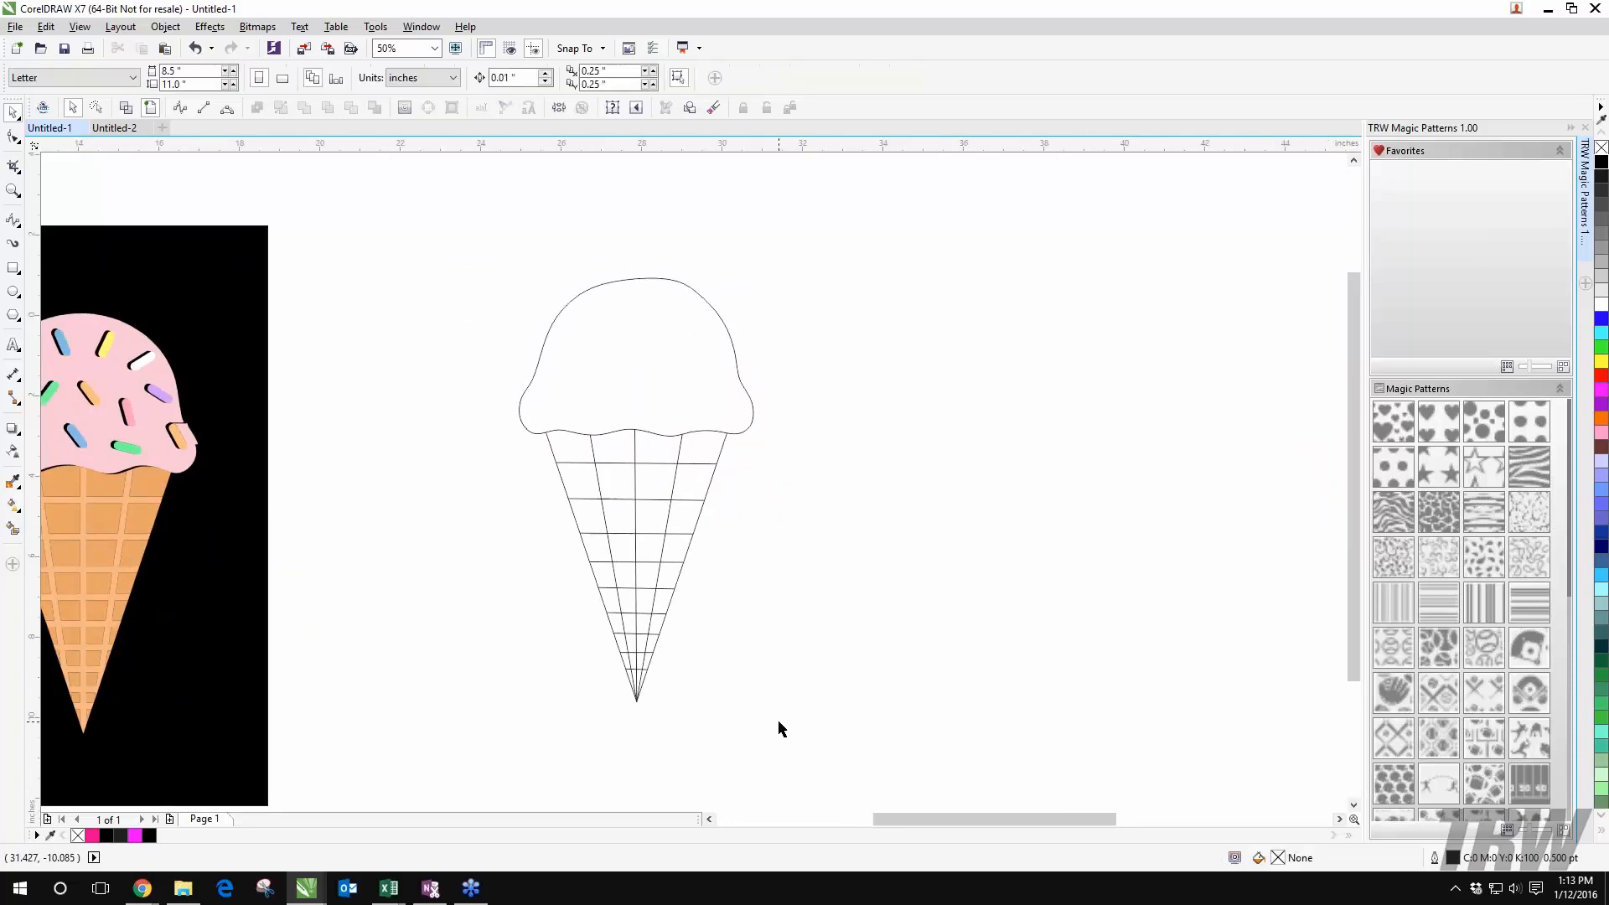
Step: Check both cone versions in wireframe view, restore the full-colour view and examine the hand-traced waffle lines up close
click(127, 107)
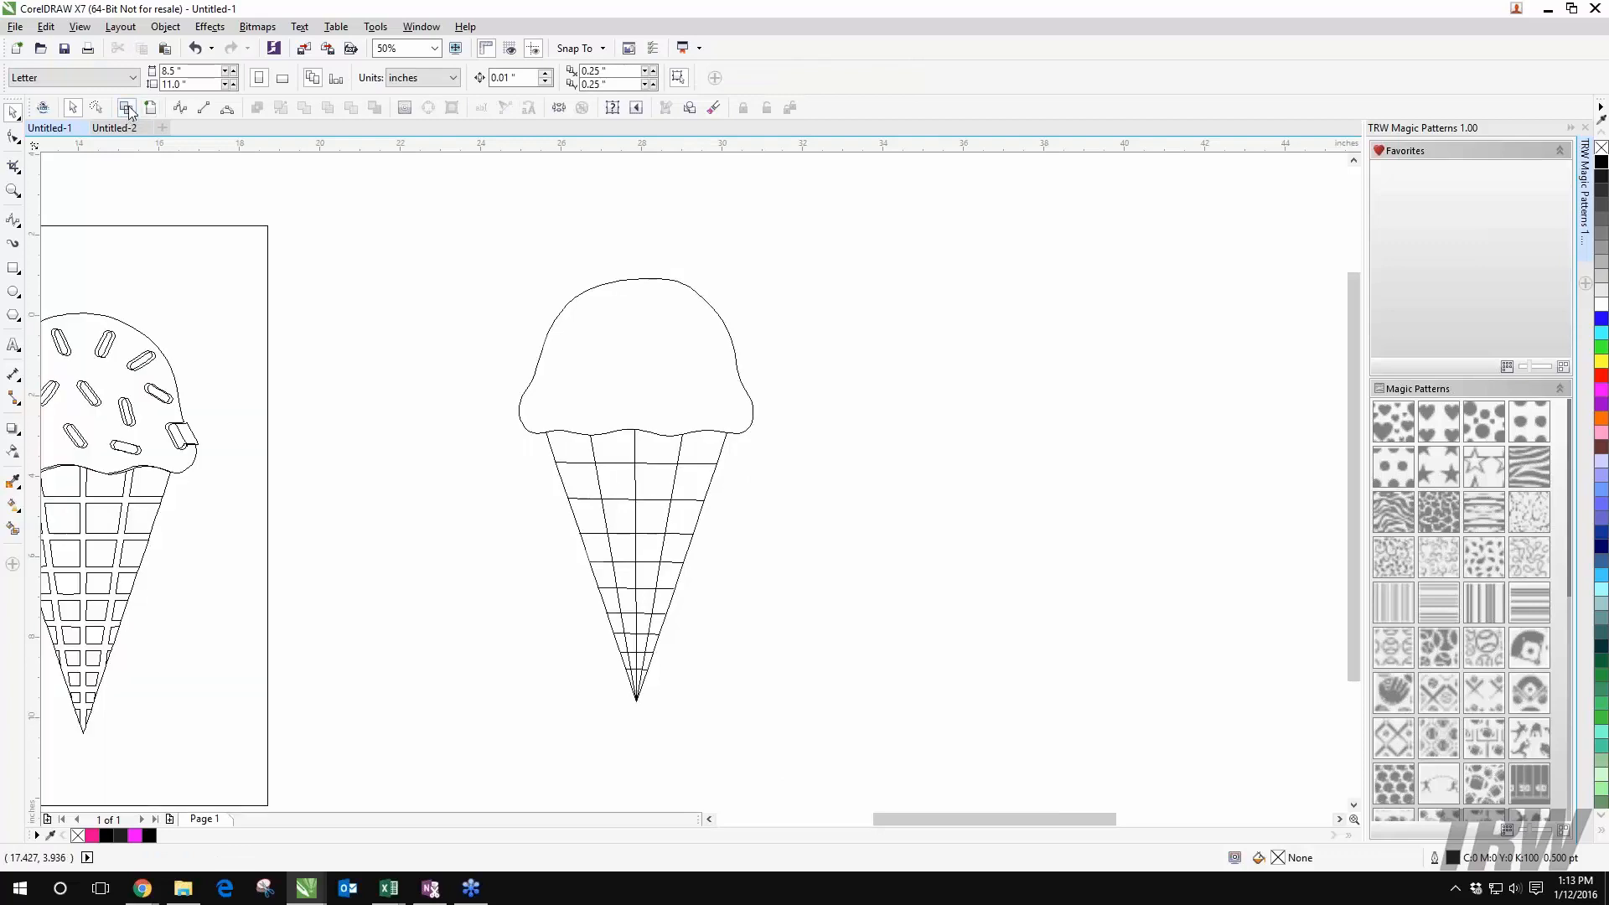
click(150, 109)
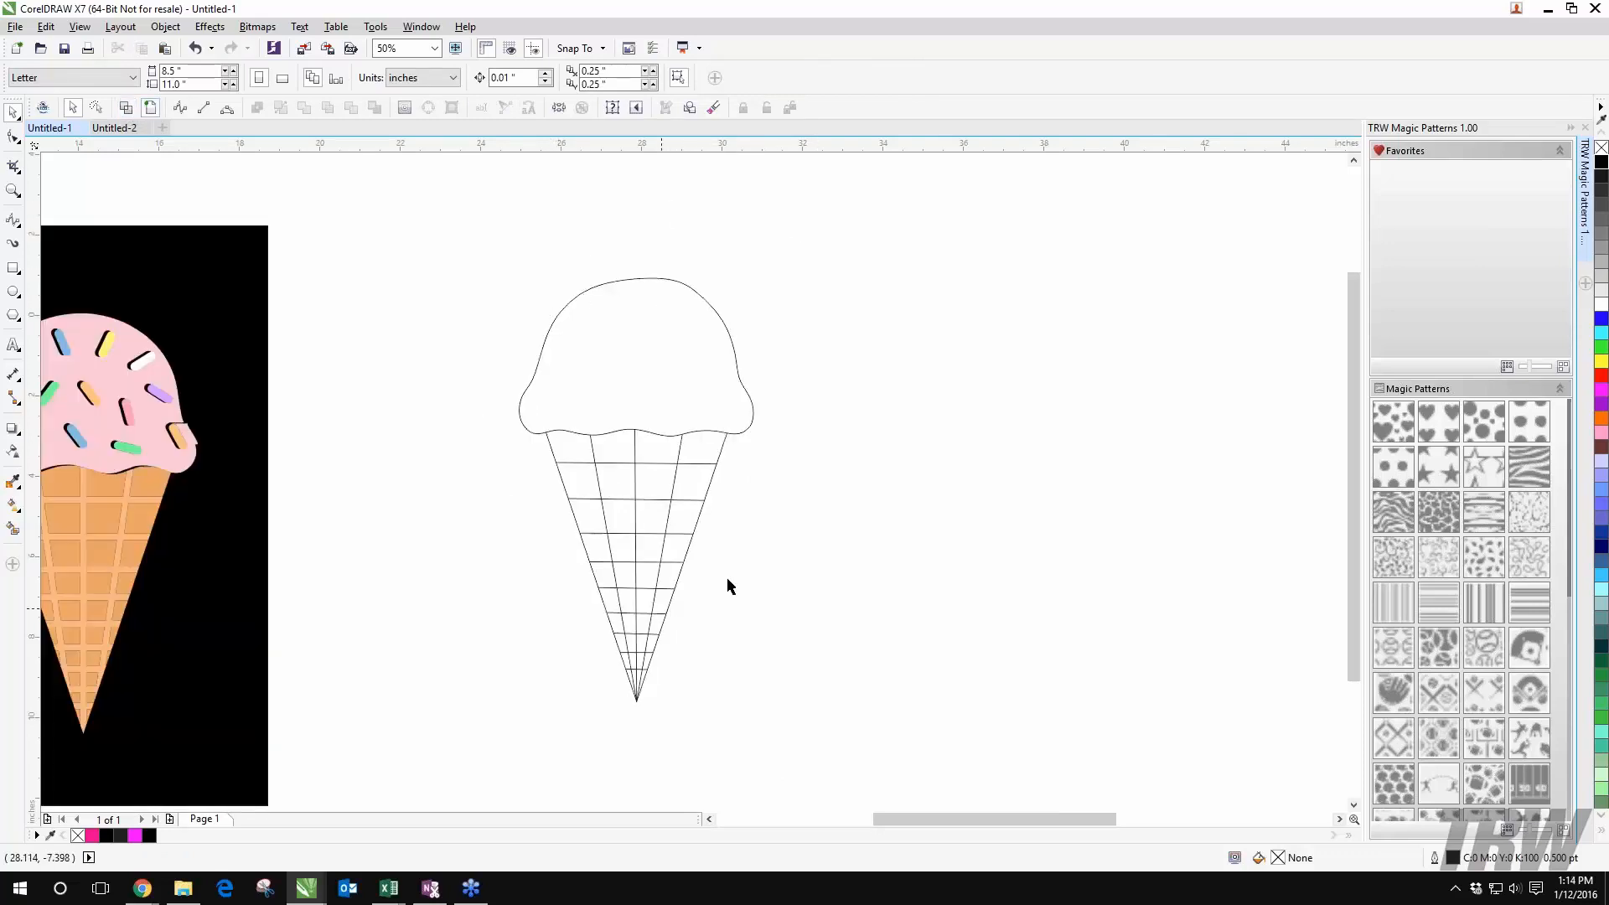
scroll(687, 578, up, 1)
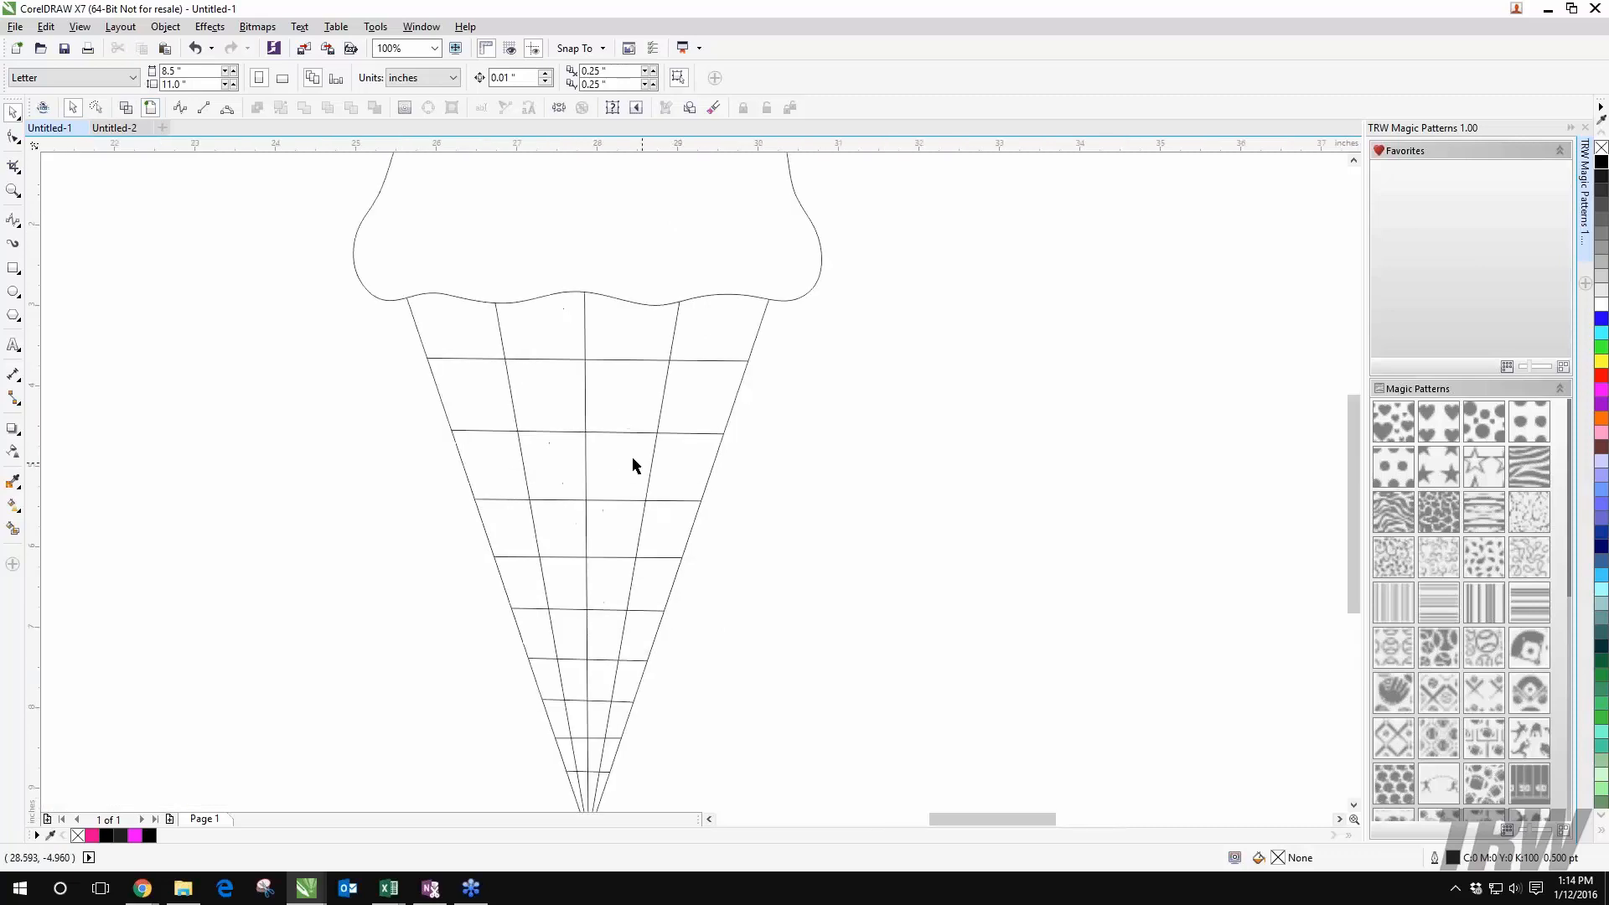
drag(831, 436, 857, 329)
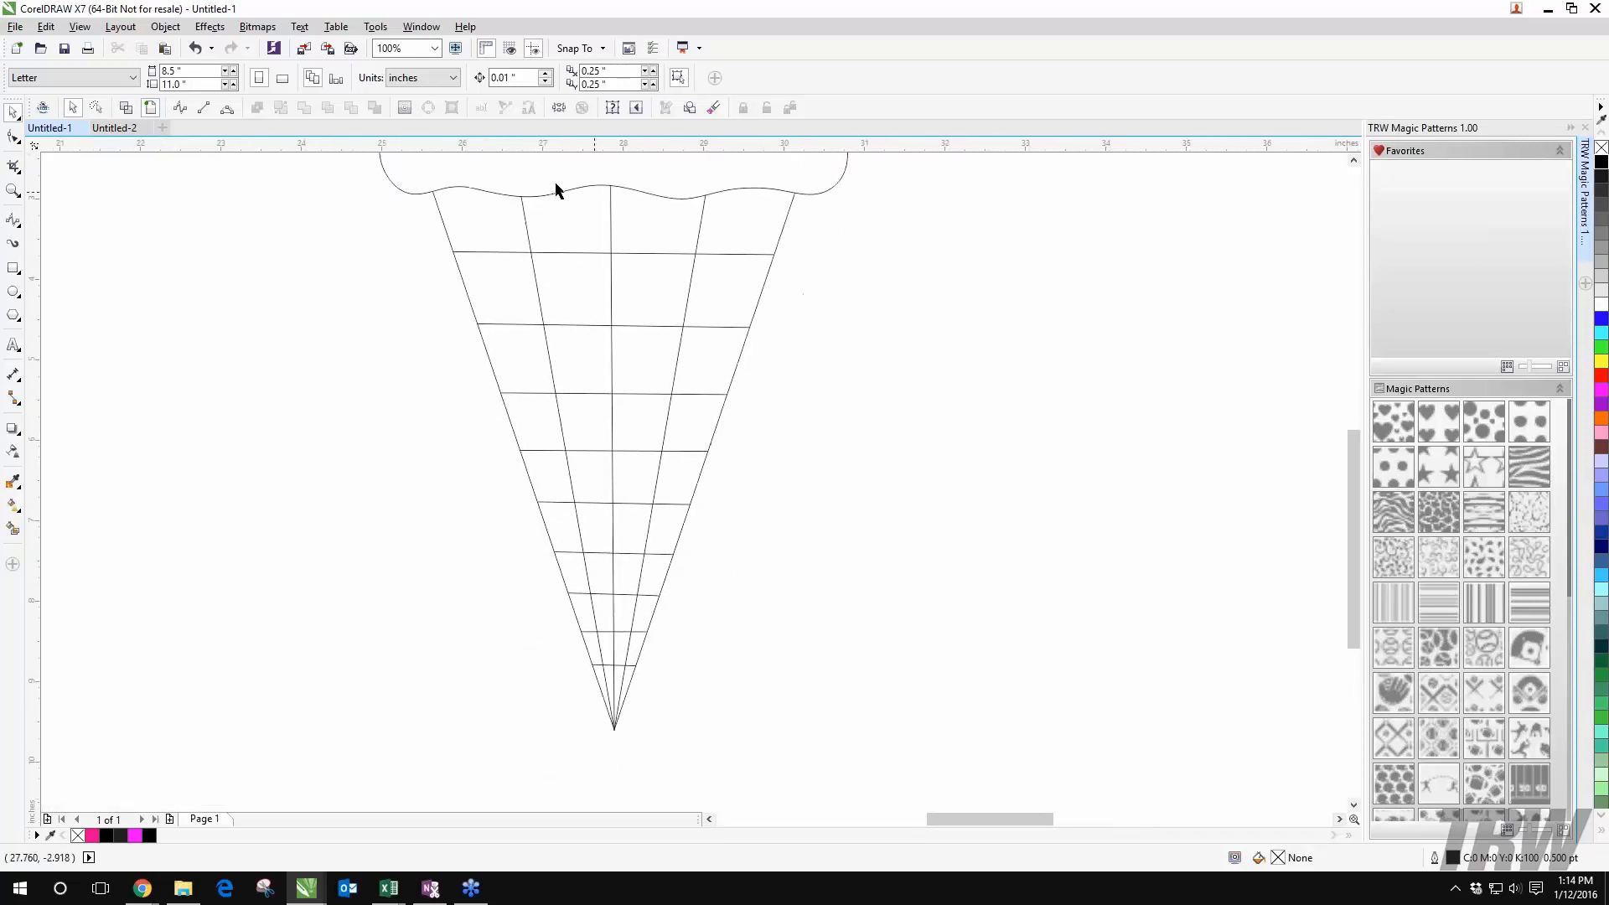
scroll(585, 317, down, 1)
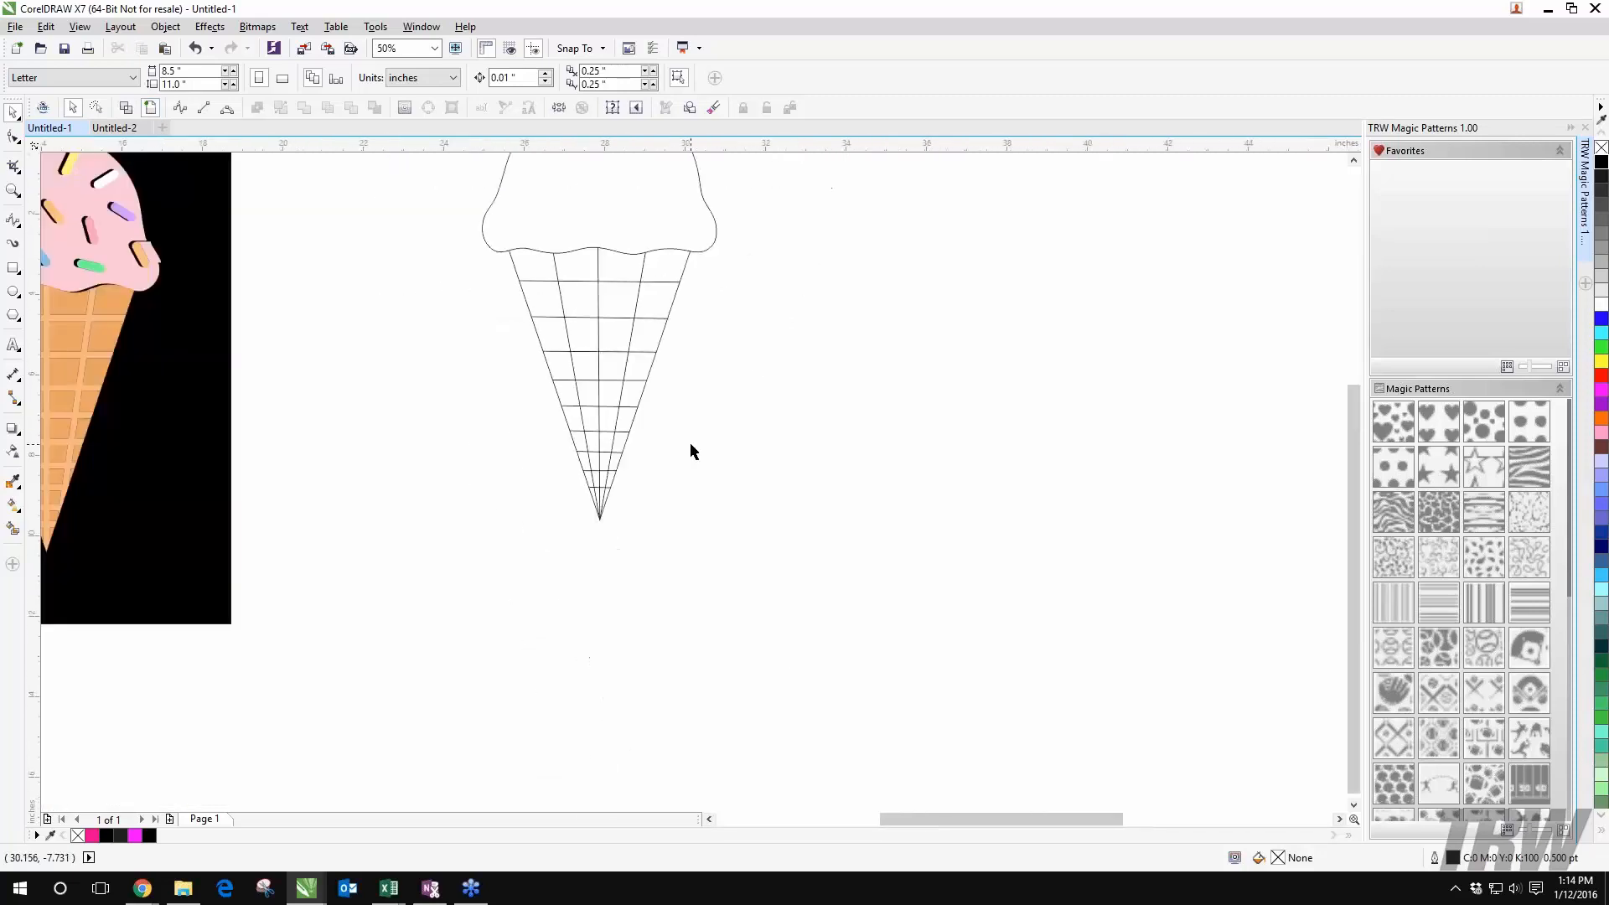
Step: Merge the 13 waffle lines of the hand-traced cone into one curve object and deselect it
drag(822, 643, 456, 243)
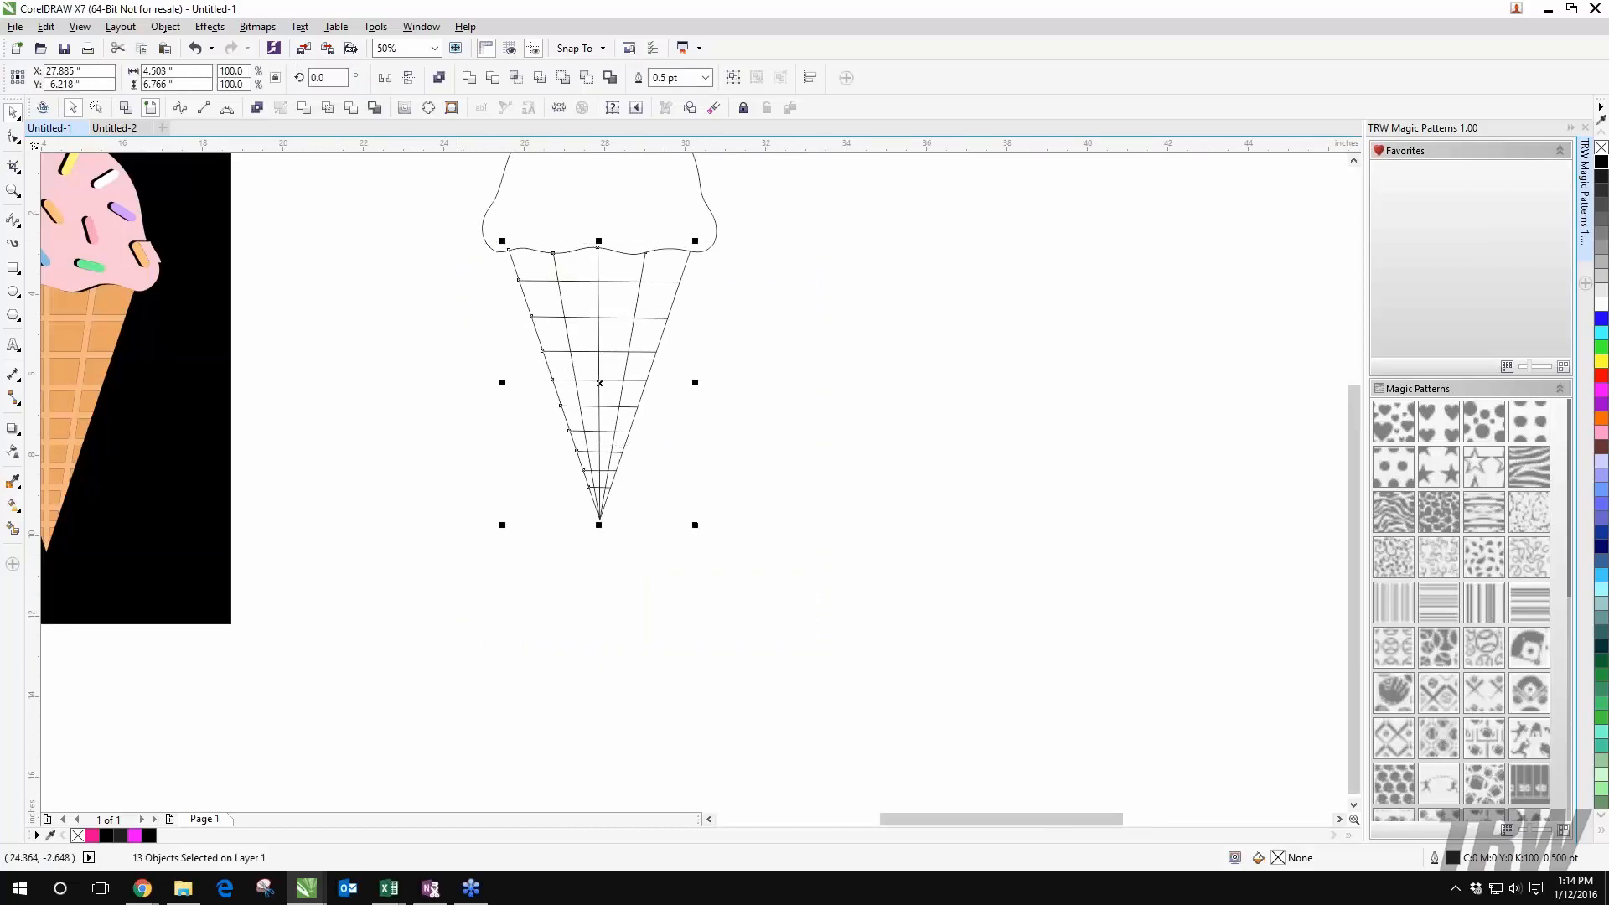
click(304, 108)
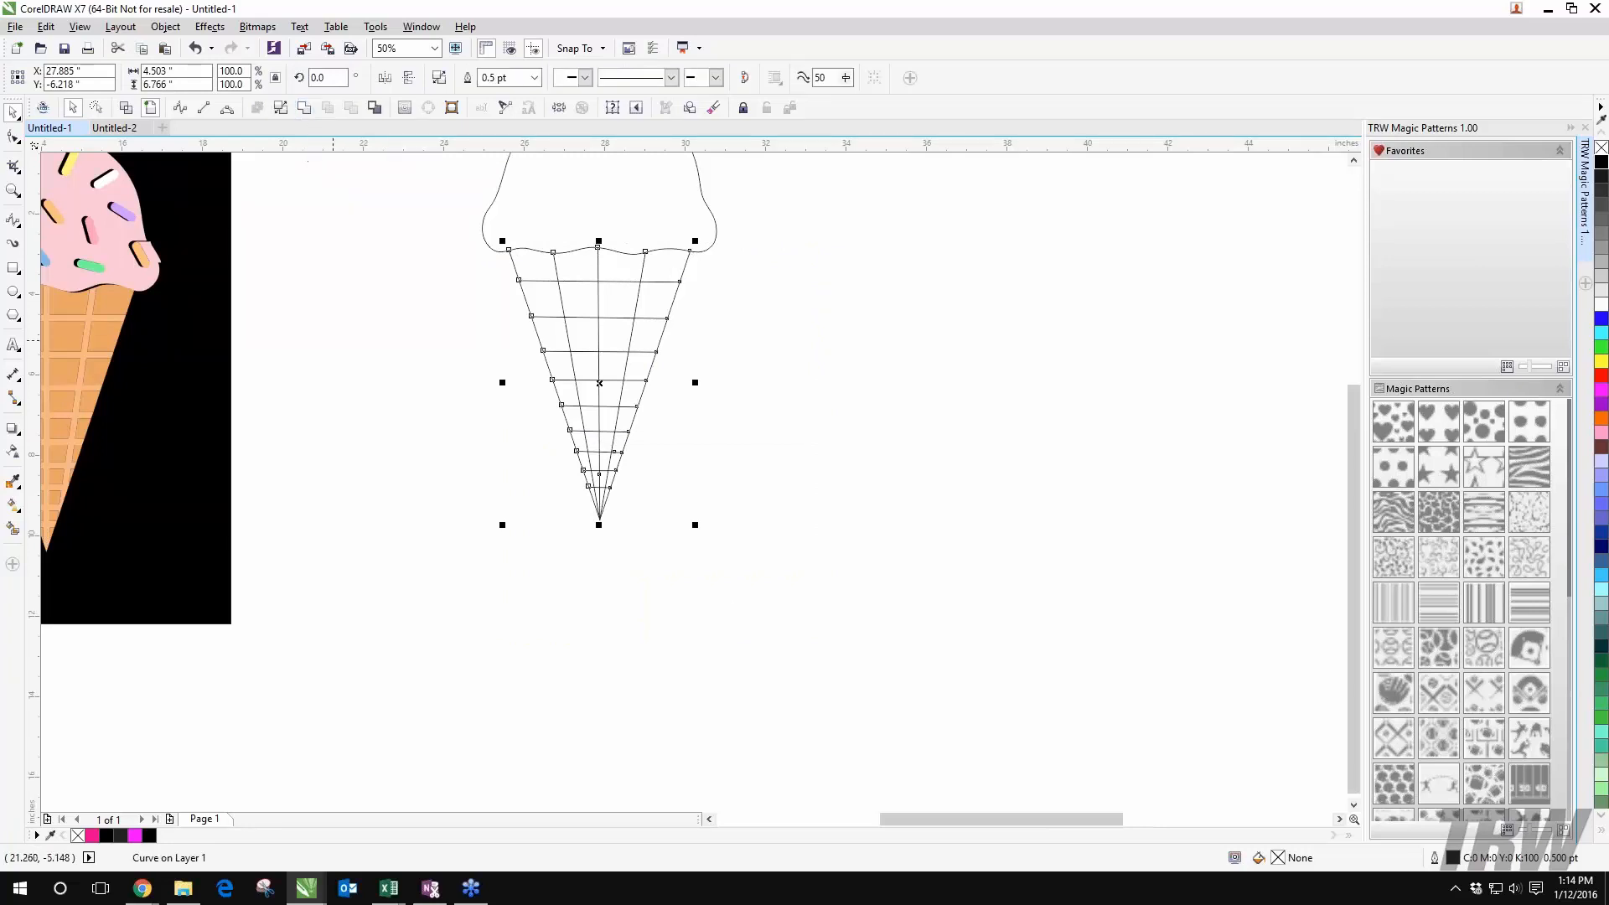
click(342, 380)
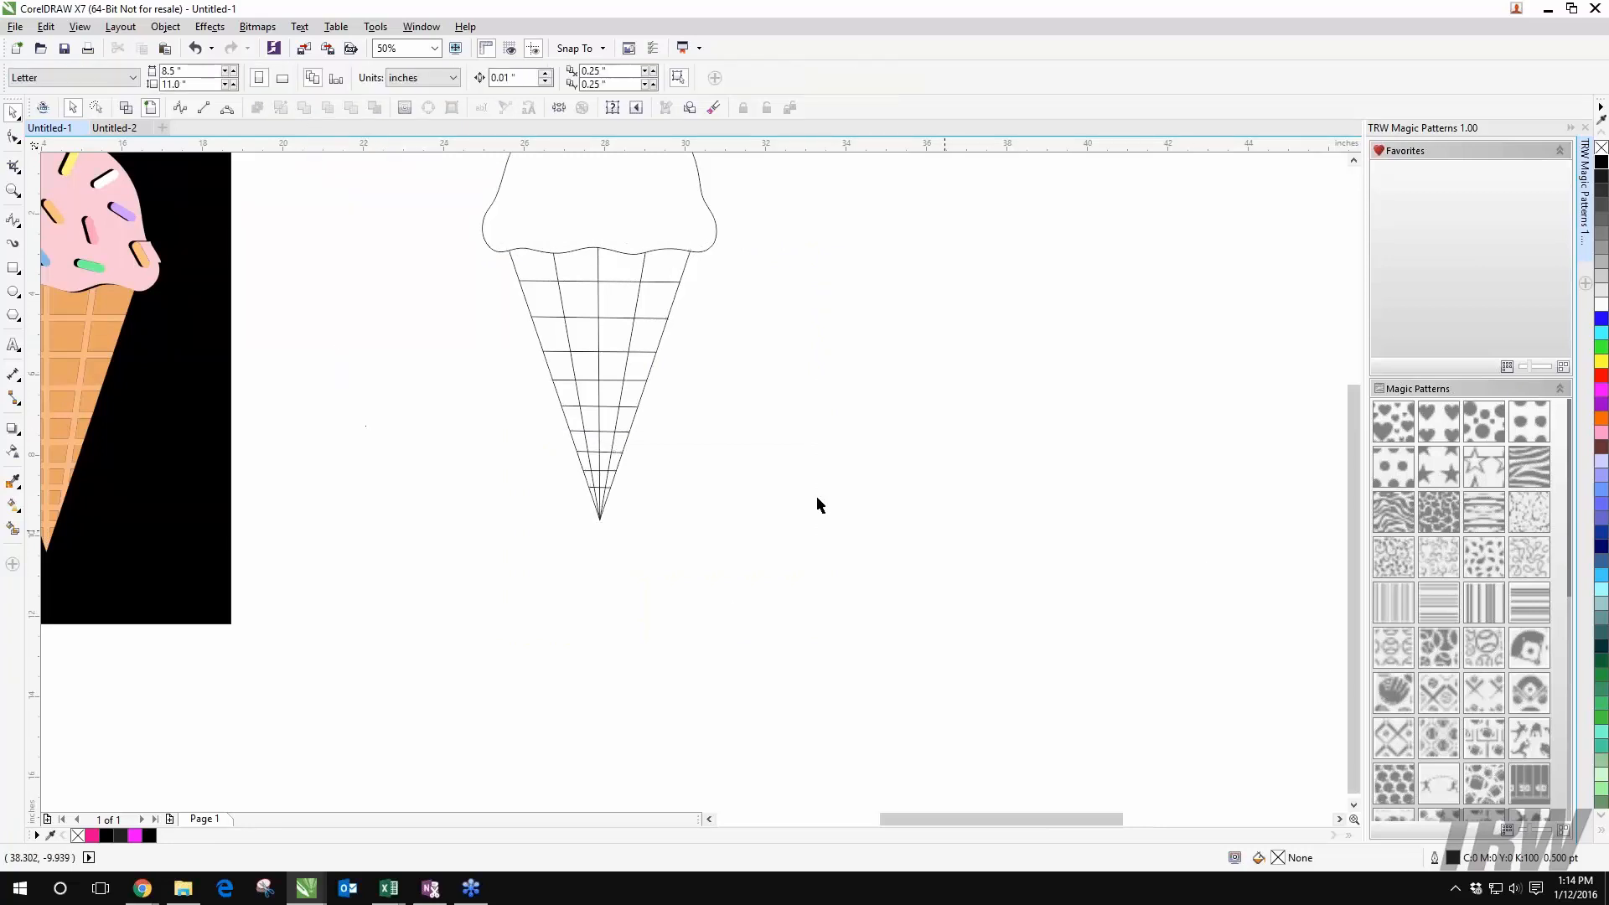
Step: Start a demonstration B-Spline in the empty area beside the hand-traced cone with a smooth, wavy U-shaped section
click(185, 112)
scroll(1096, 407, right, 3)
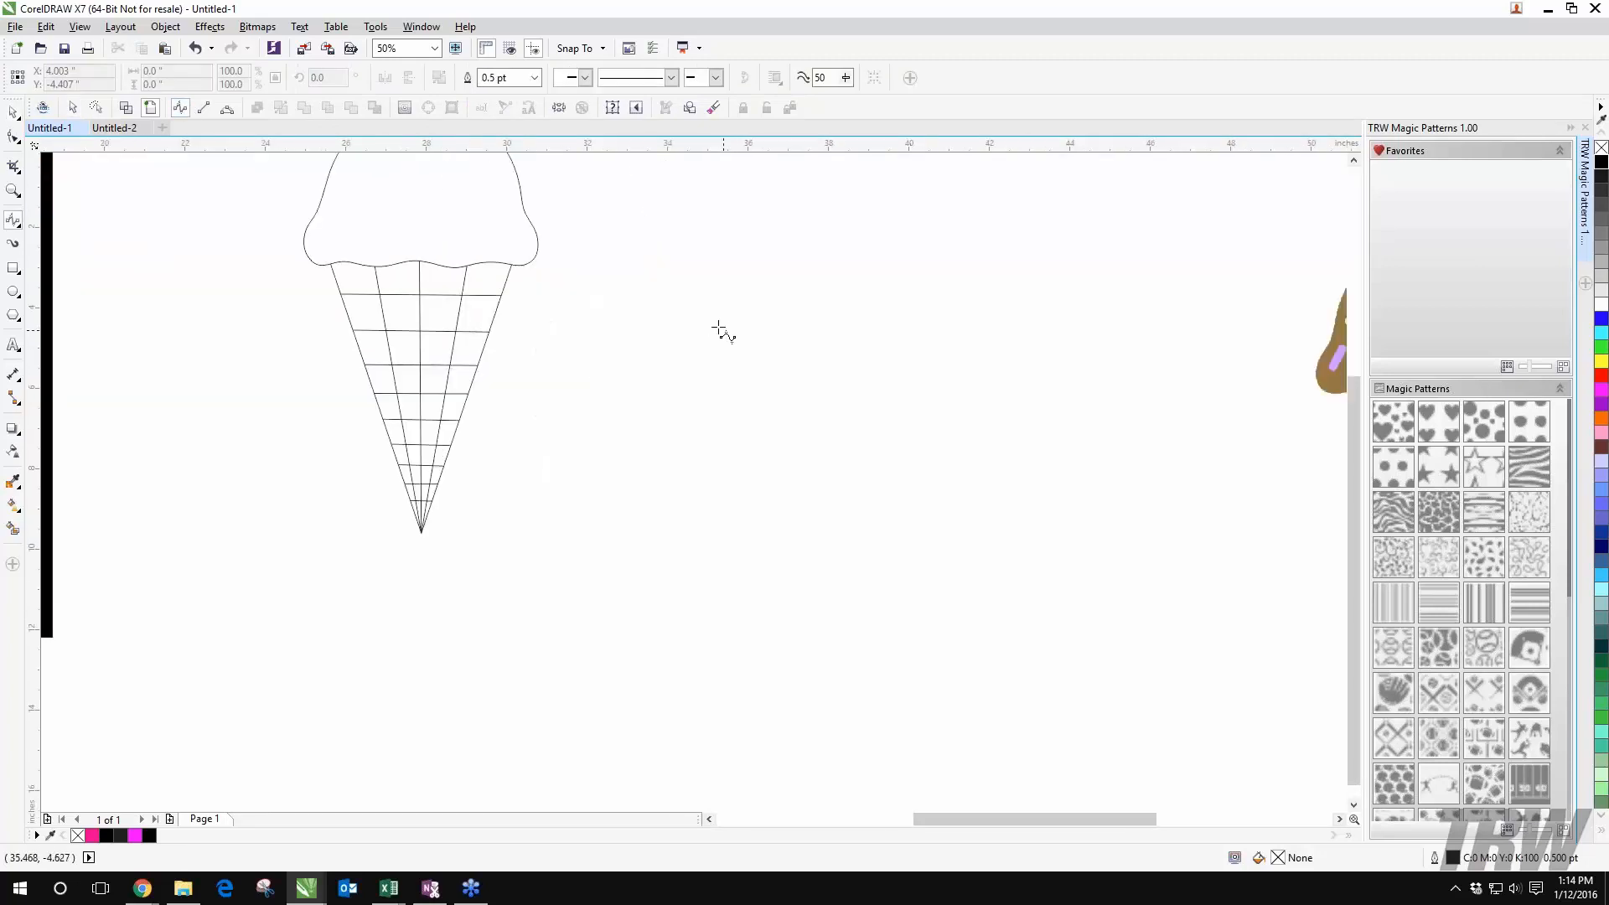
click(679, 316)
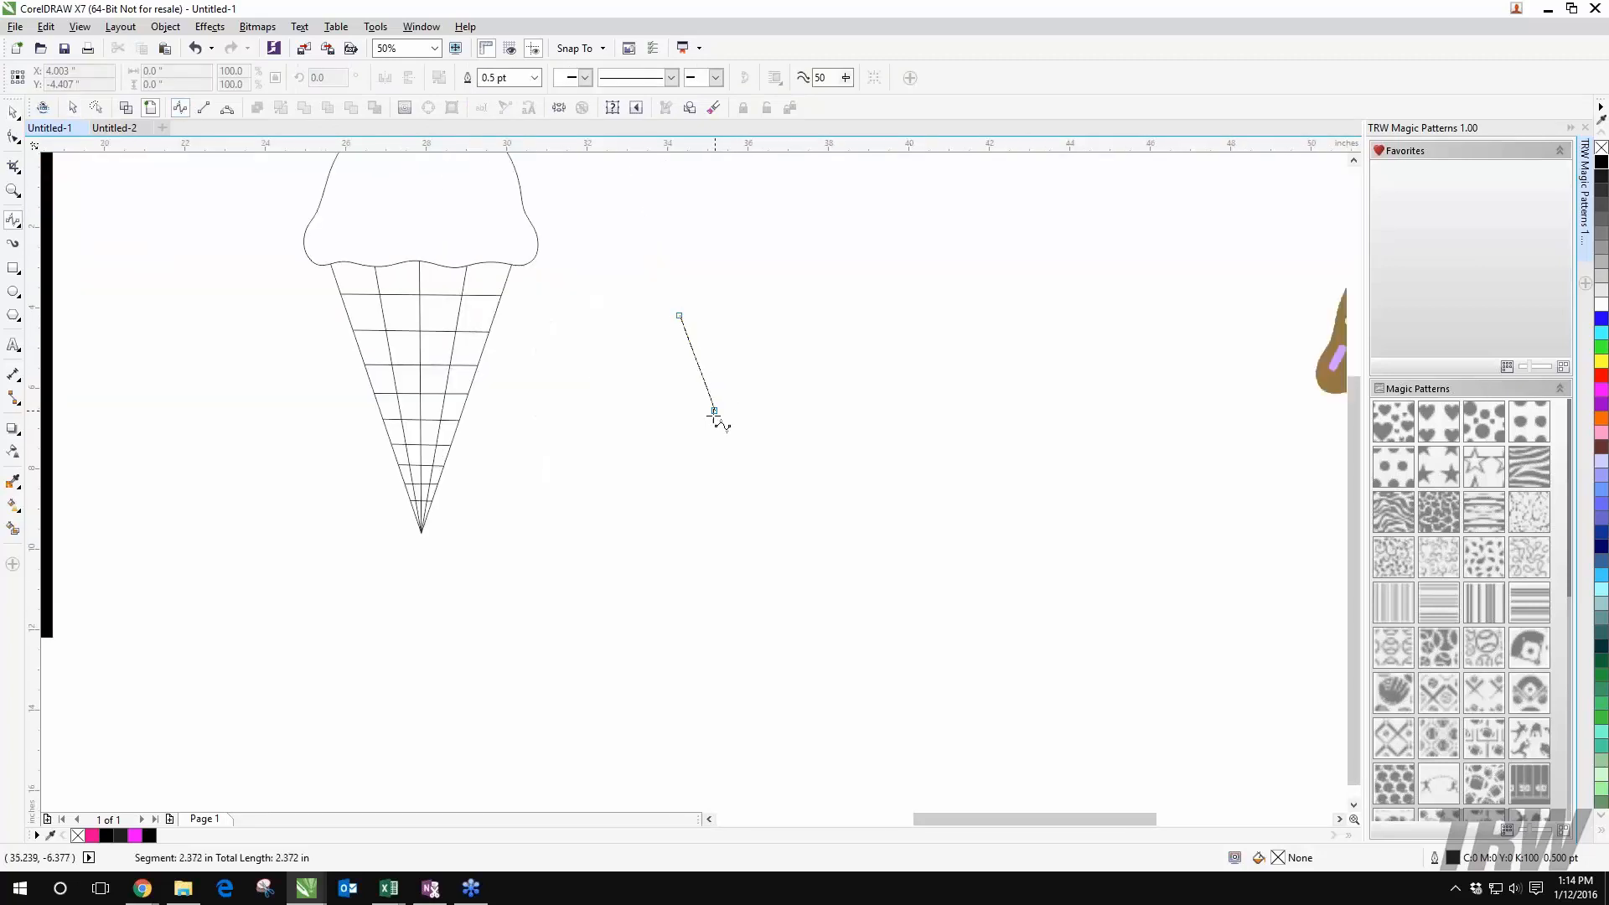
click(702, 454)
click(790, 429)
click(840, 347)
click(772, 293)
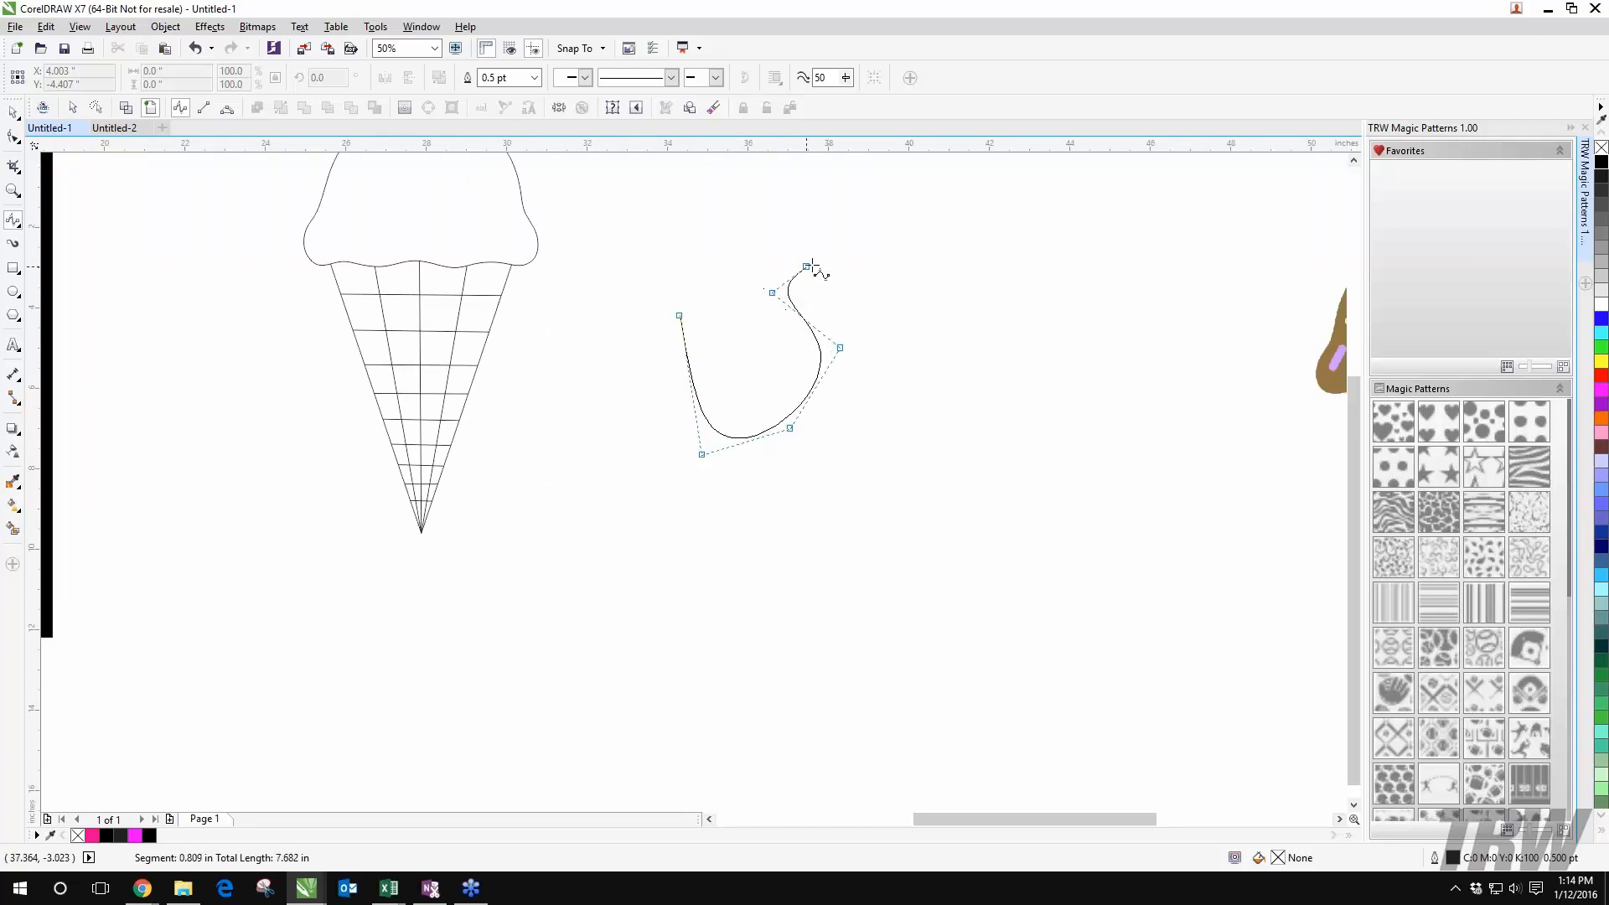
click(934, 261)
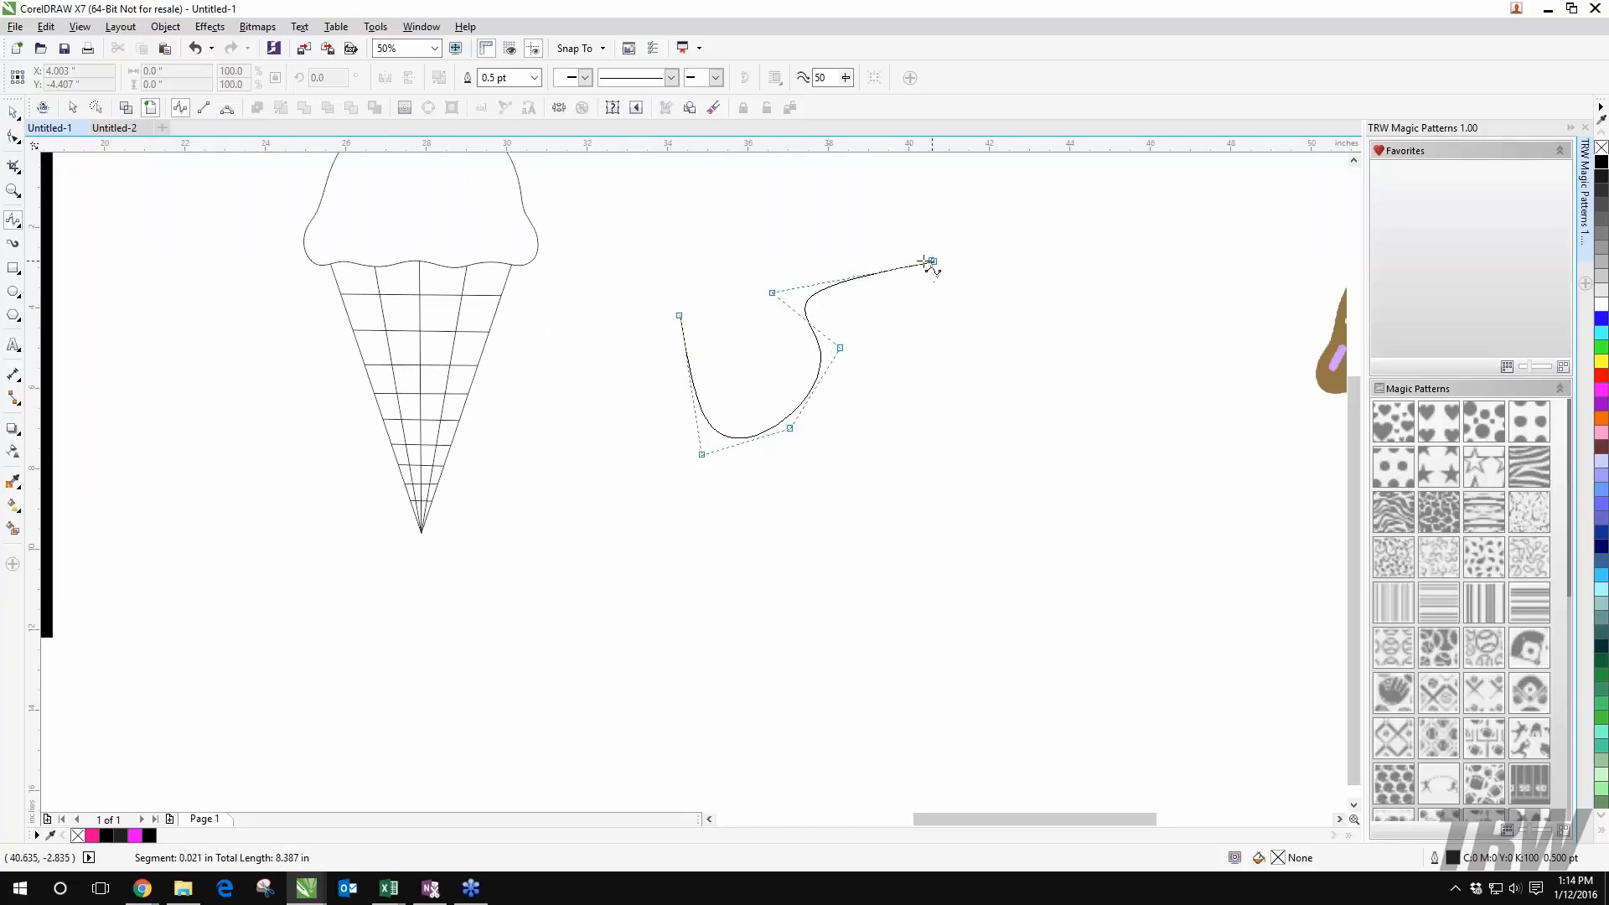
Step: Continue the B-Spline with a zigzag section of straight segments and sharp corners
click(811, 235)
click(941, 208)
click(999, 275)
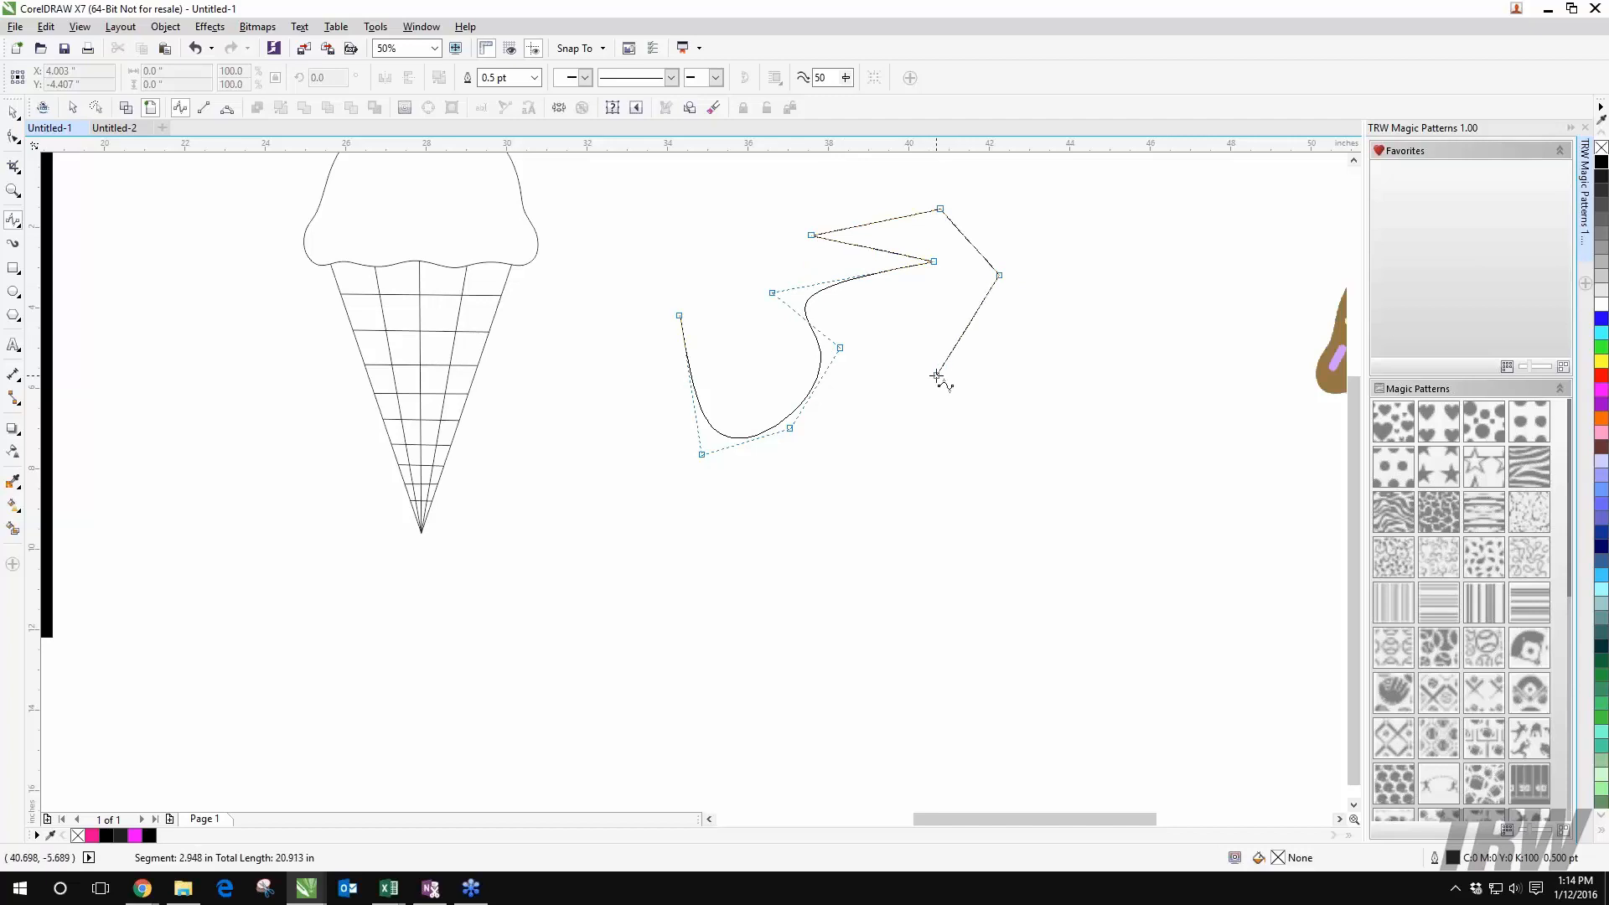
click(936, 375)
click(868, 325)
click(883, 420)
click(1090, 458)
click(929, 539)
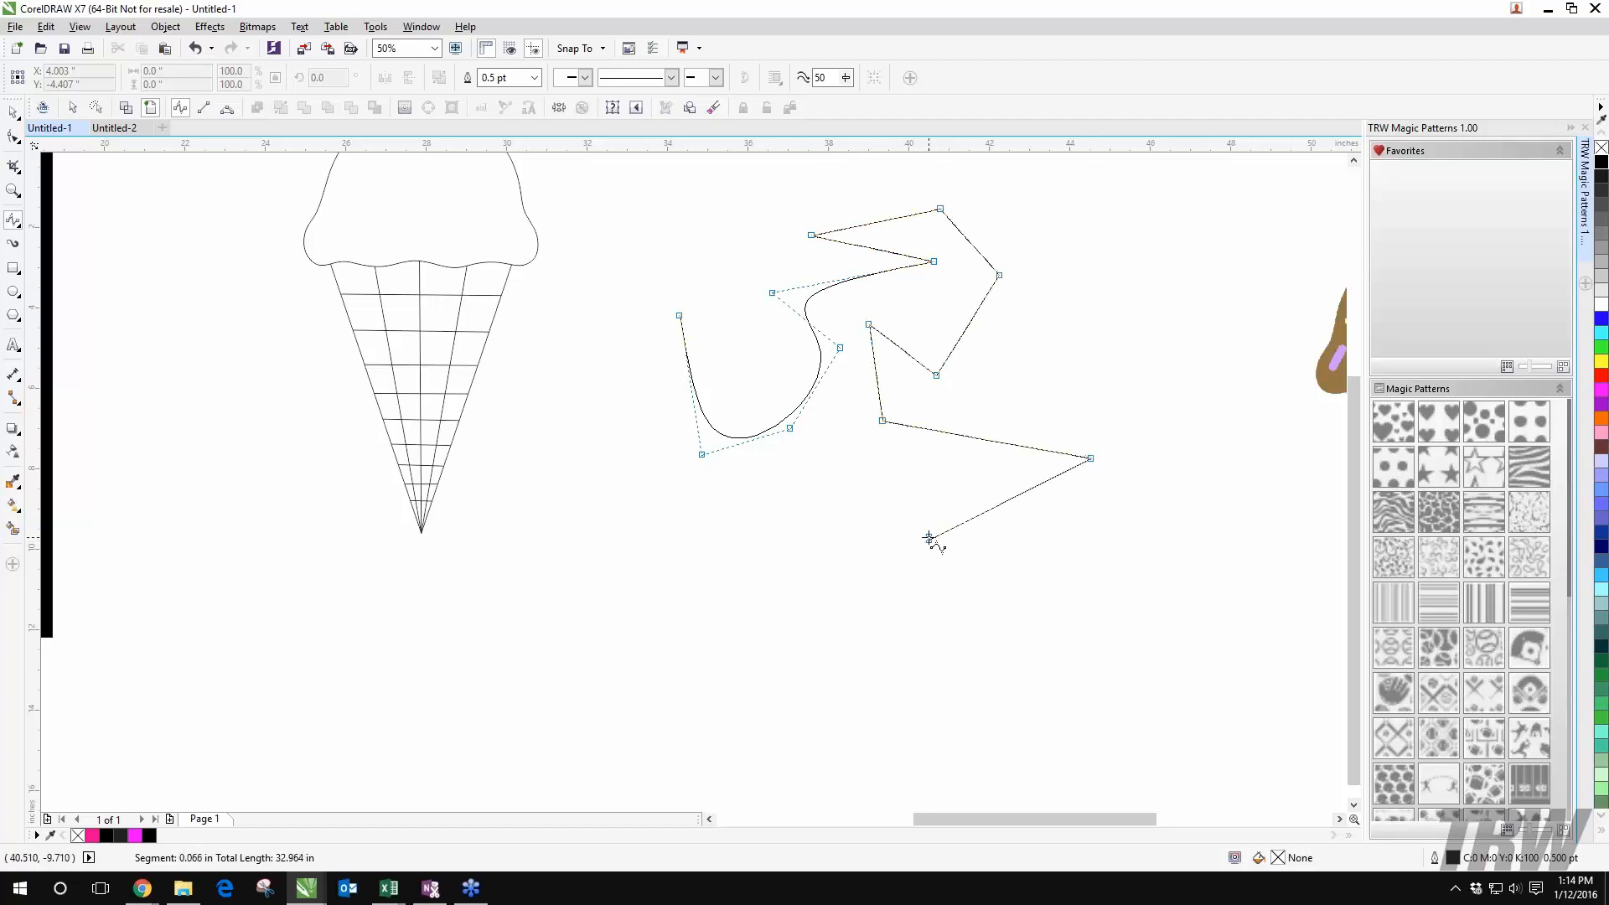
Step: Finish the B-Spline with a smooth inward spiral, making the whole curve about 10.2 by 11.1 inches
click(843, 513)
click(704, 523)
click(718, 603)
click(866, 678)
click(970, 618)
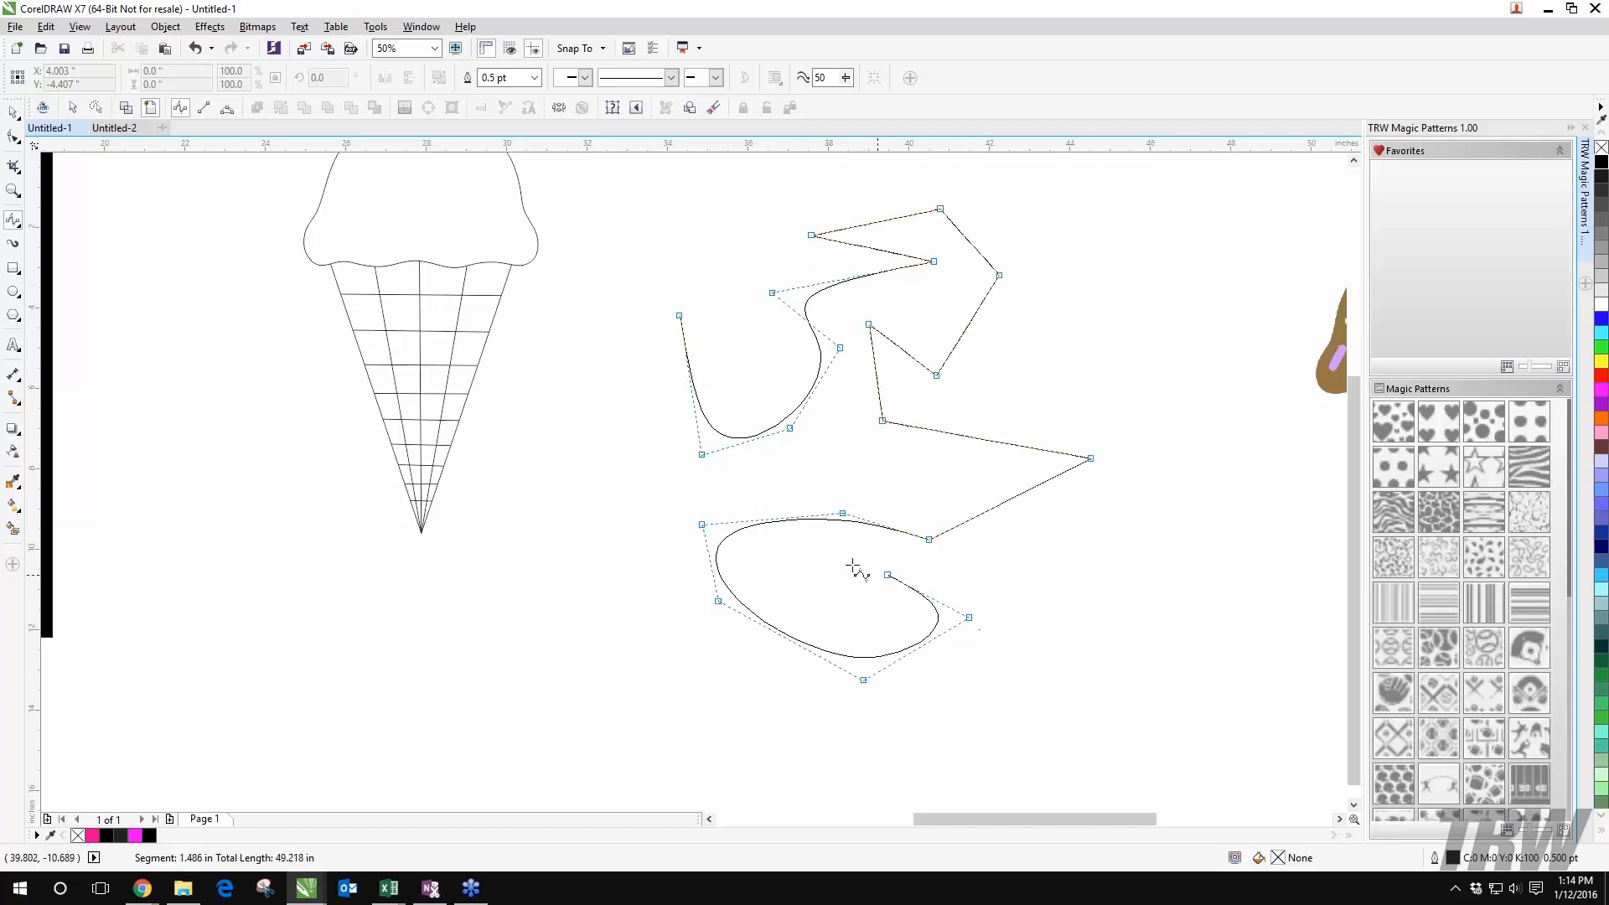
click(833, 560)
double_click(797, 579)
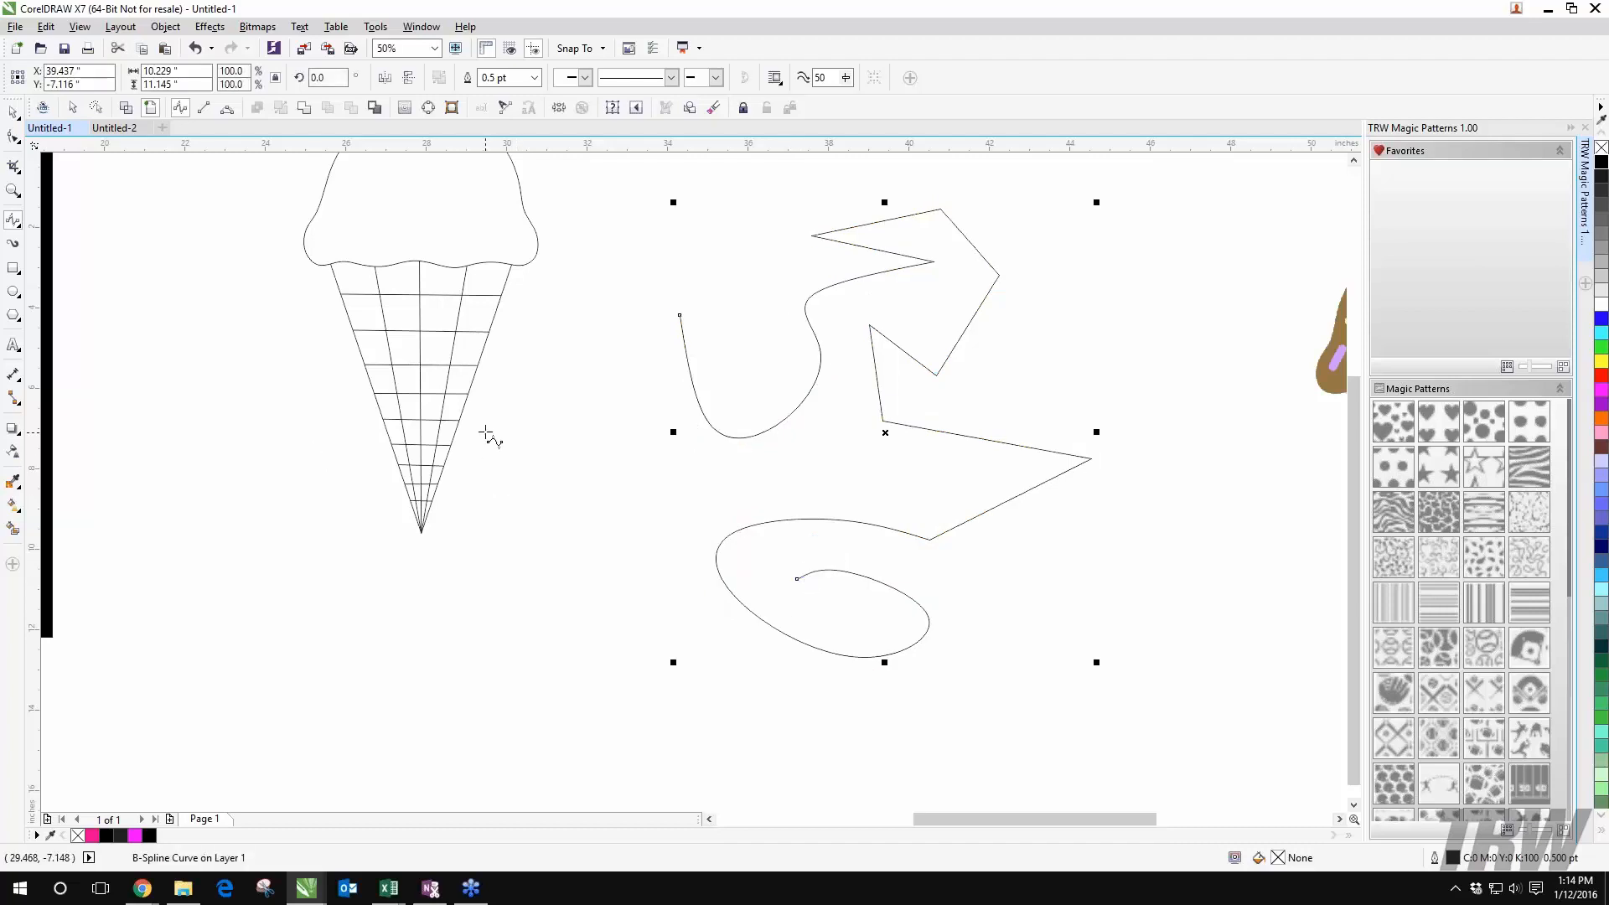
Step: Pull the hand-traced waffle grid down away from its scoop as a test, undo the moves and clear the selection
scroll(625, 392, down, 1)
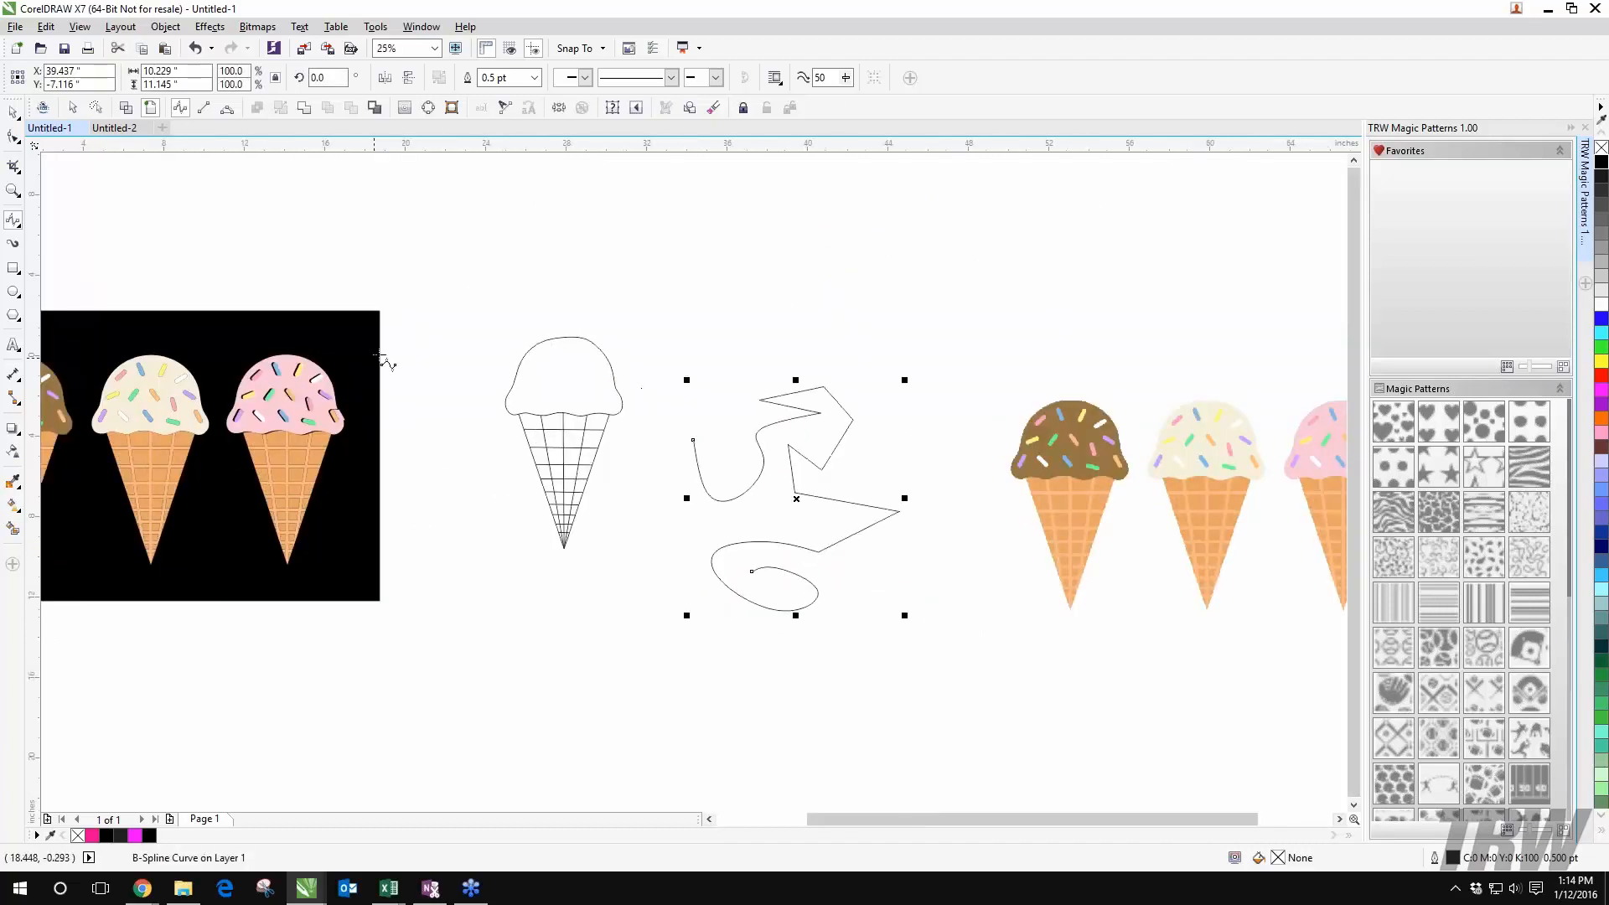
scroll(589, 345, up, 1)
key(space)
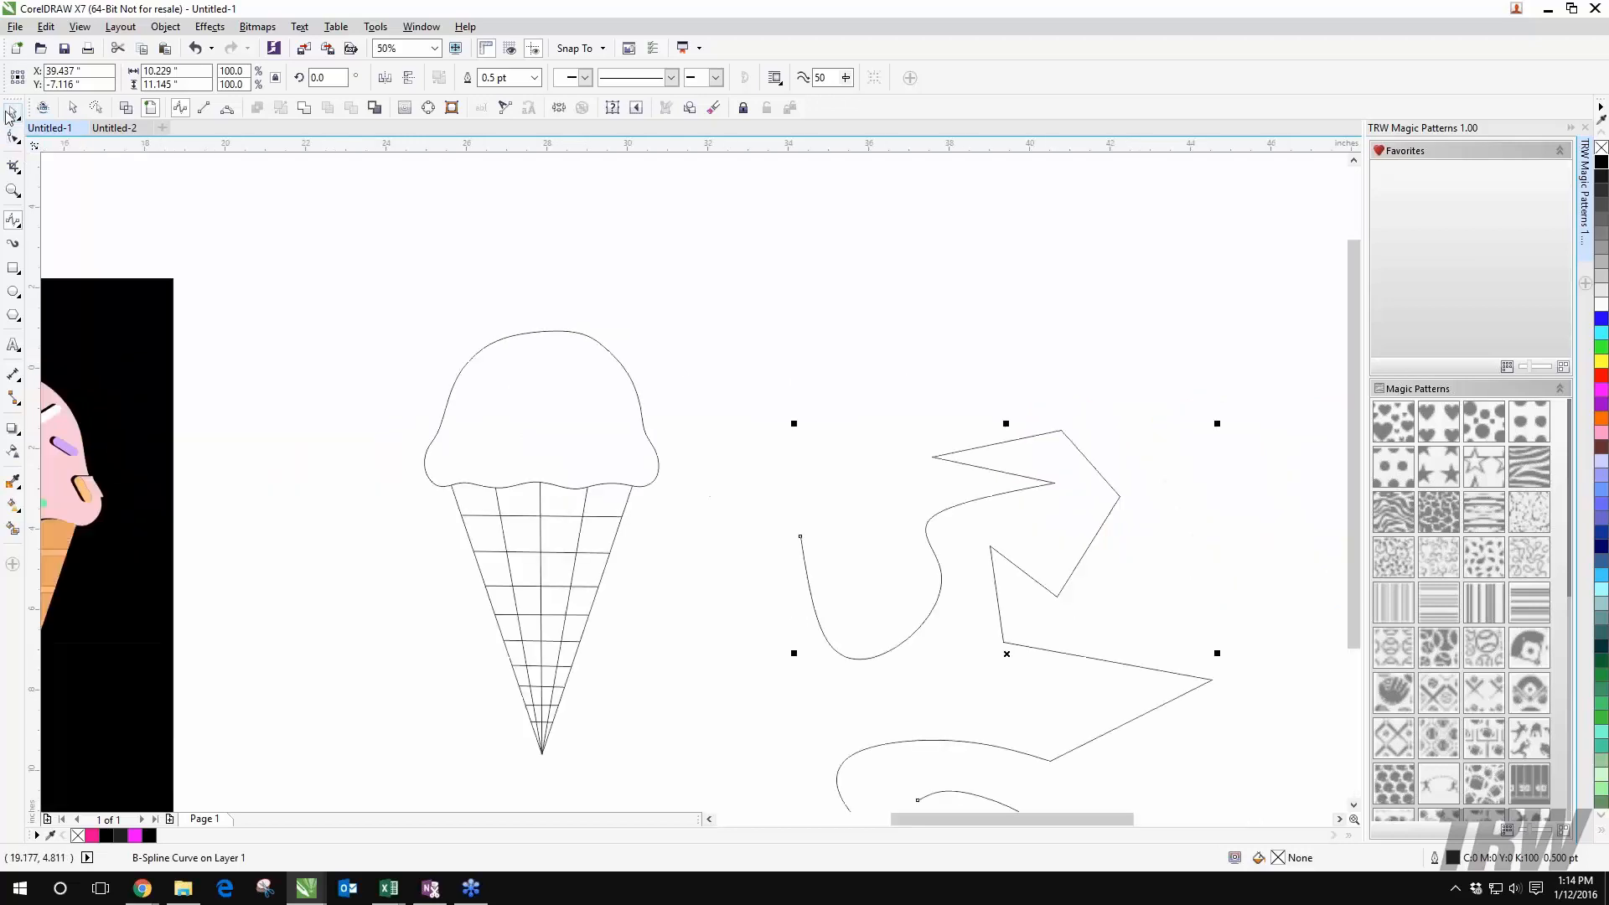
drag(556, 646, 503, 684)
click(659, 560)
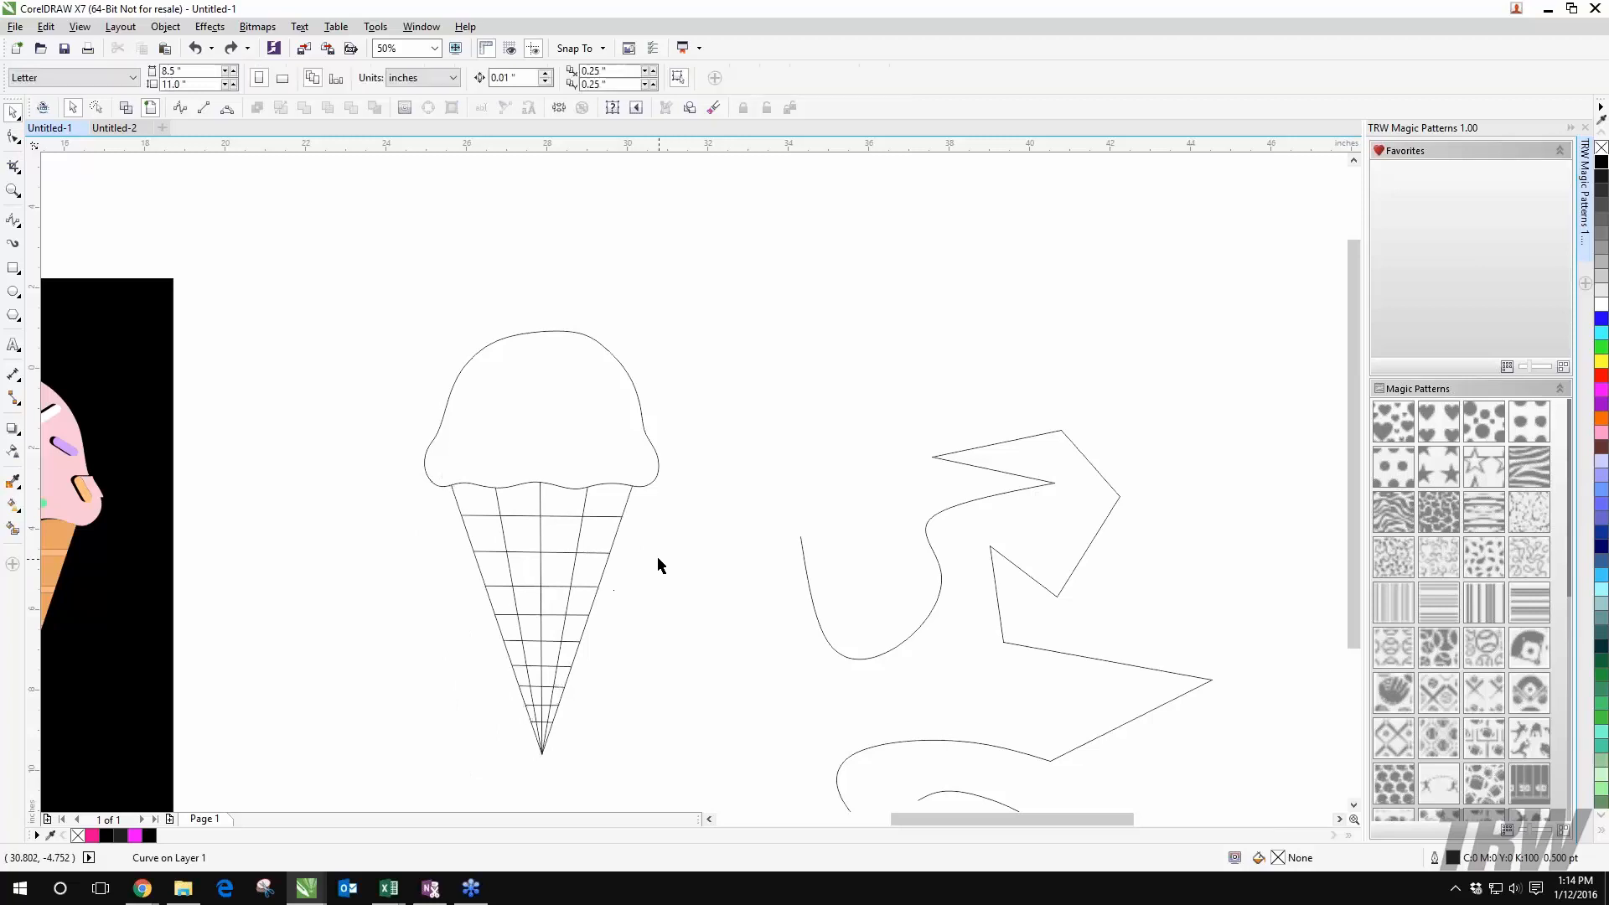
drag(571, 572, 466, 651)
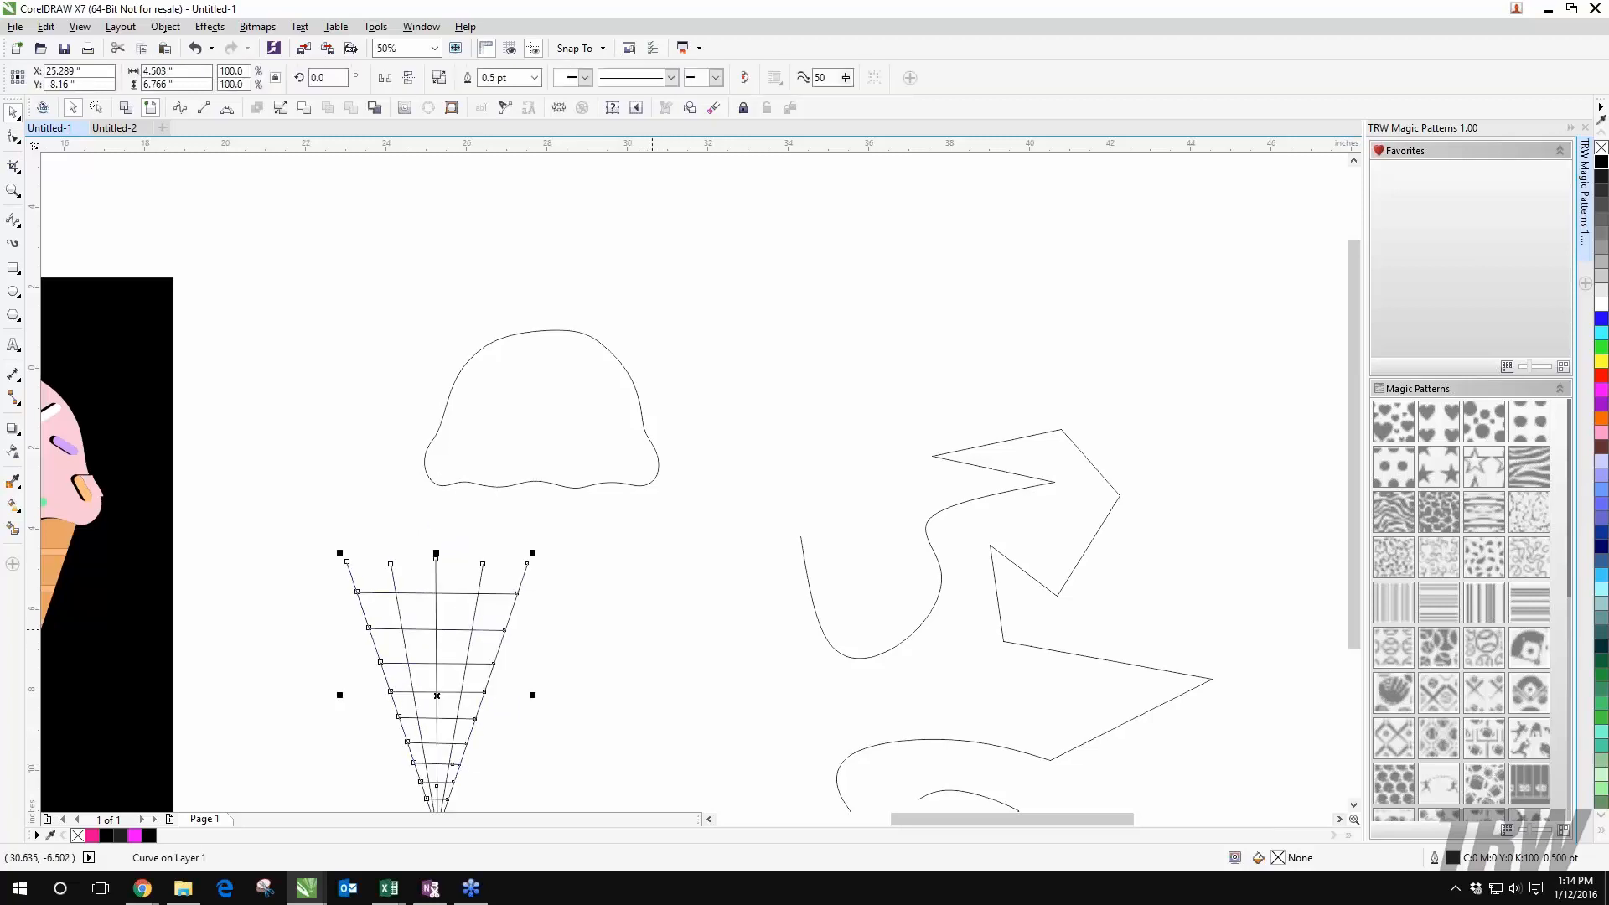
scroll(662, 490, down, 3)
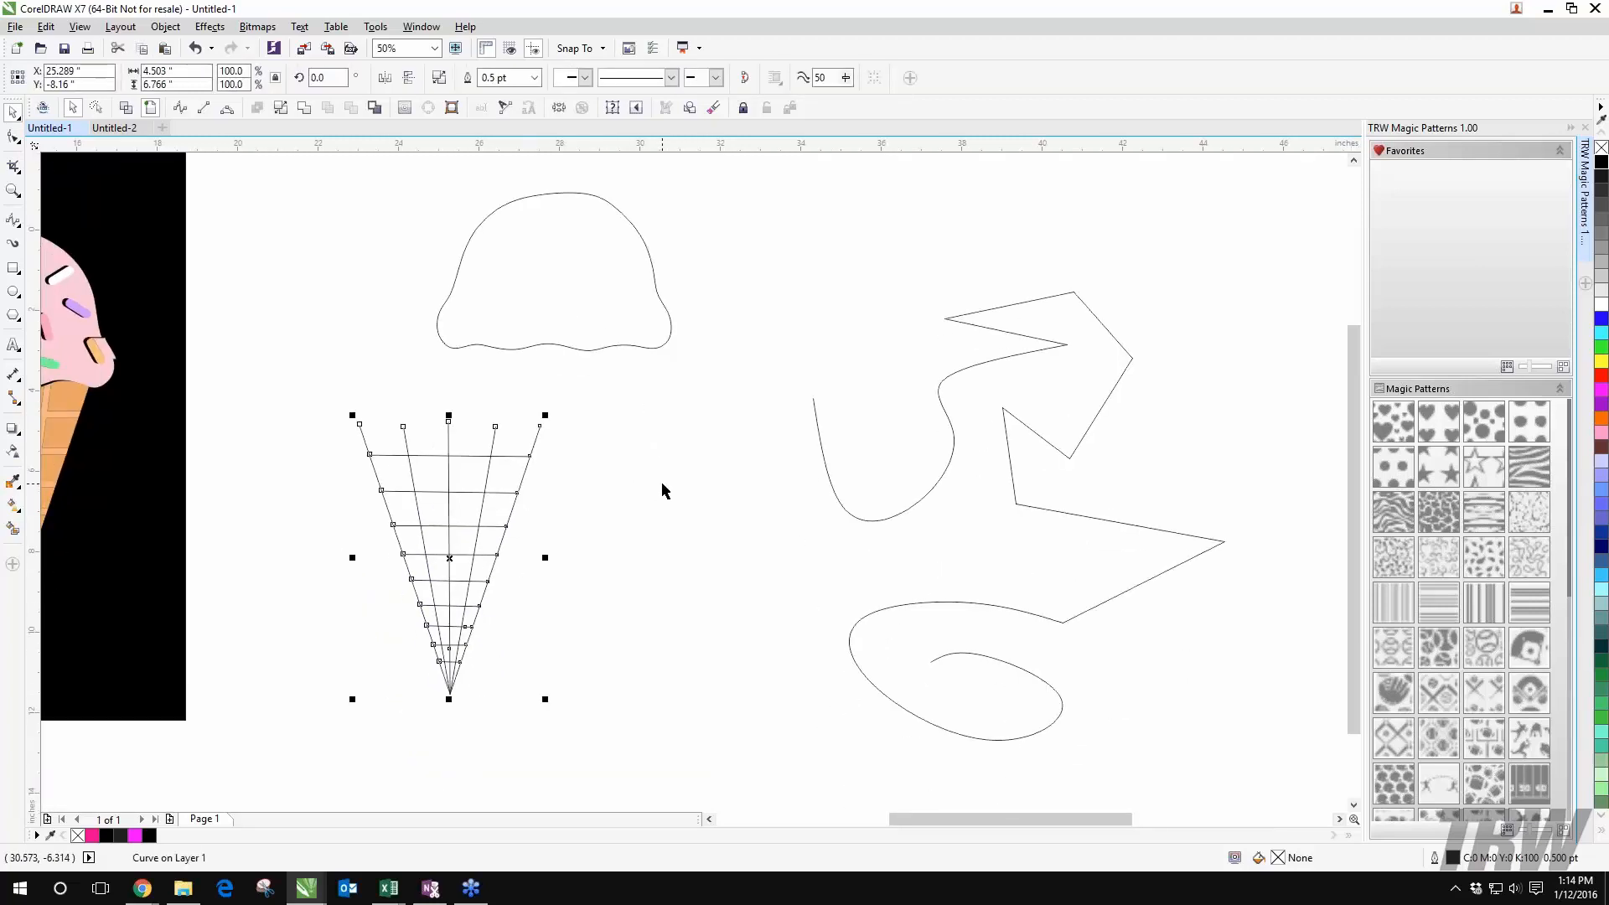
key(ctrl+z)
key(Escape)
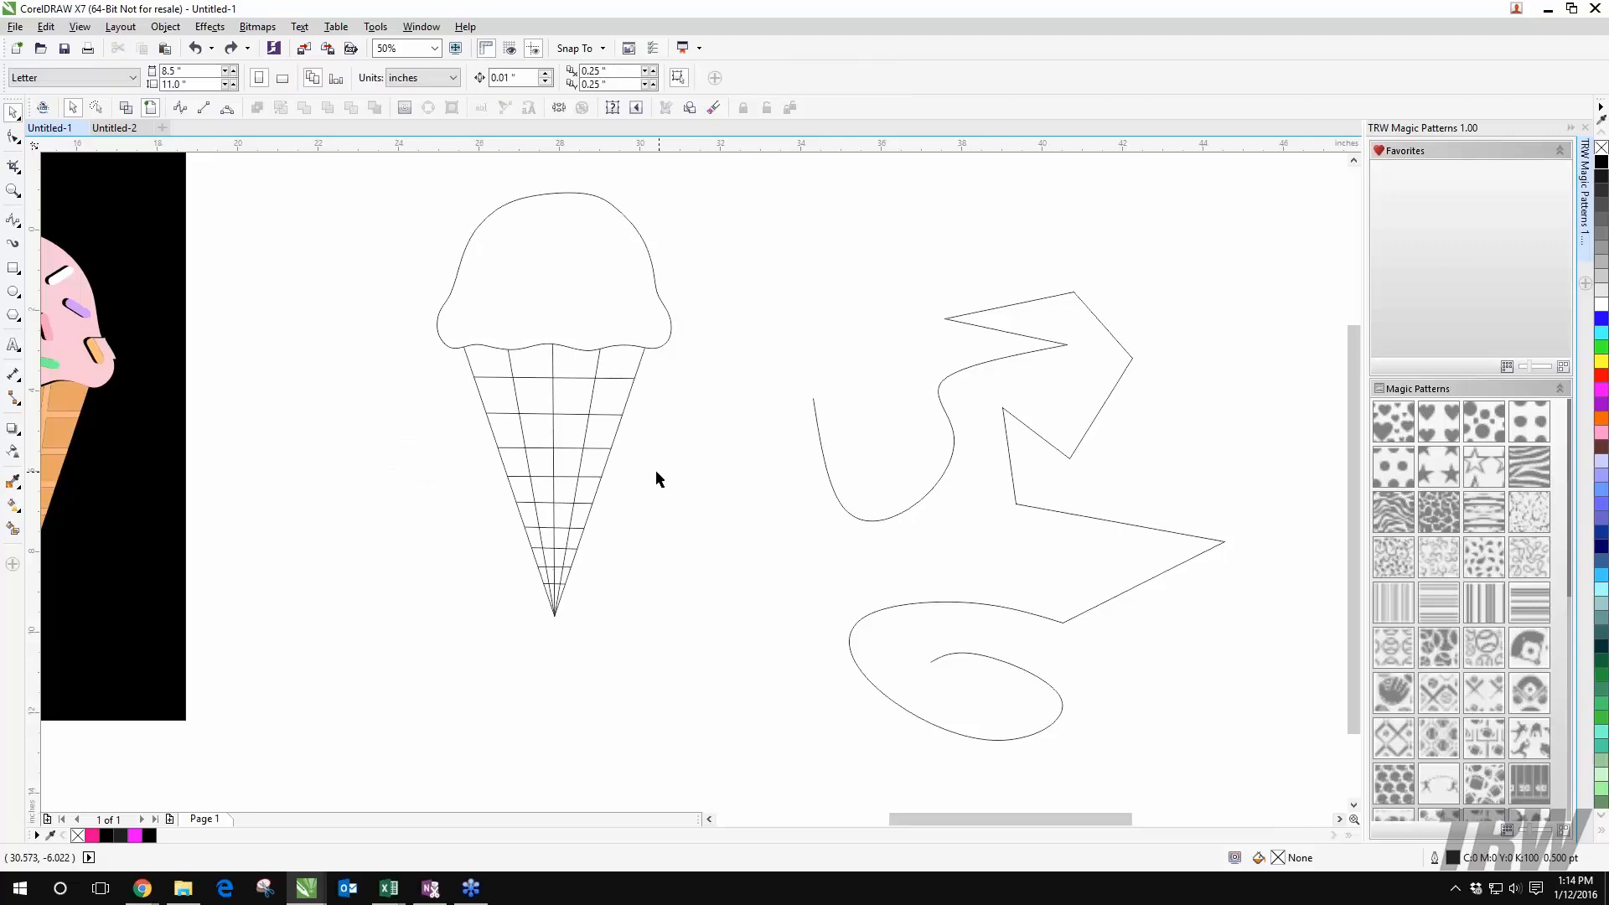
Step: Select the hand-traced waffle grid, compare its lines with the PowerTRACE cone in wireframe view and restore the full-colour view
click(629, 394)
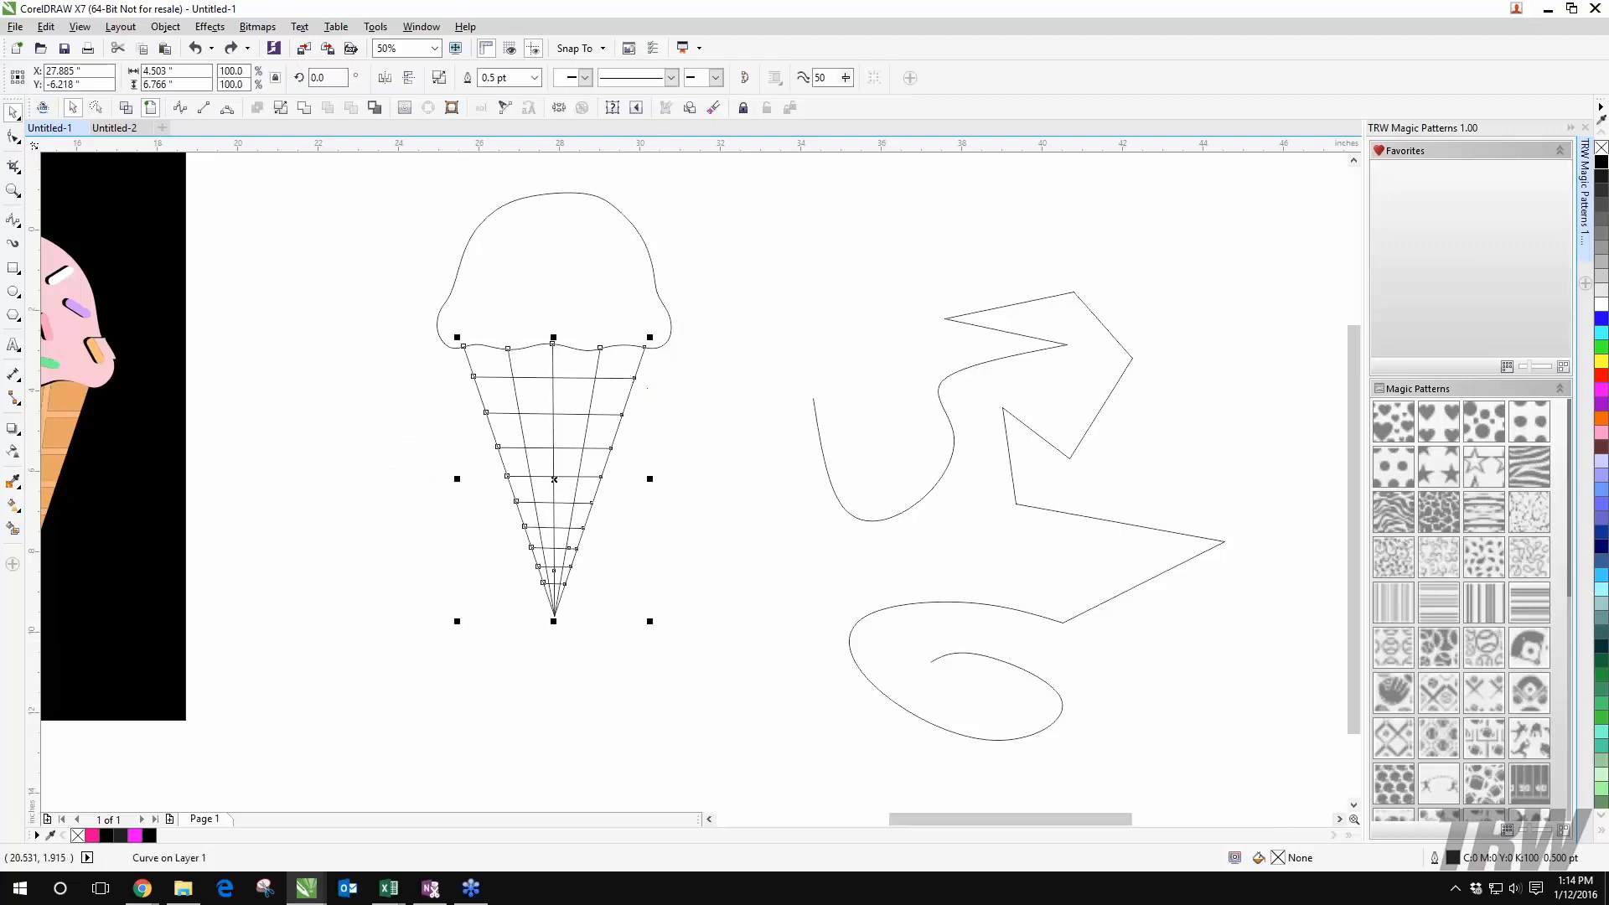
click(126, 107)
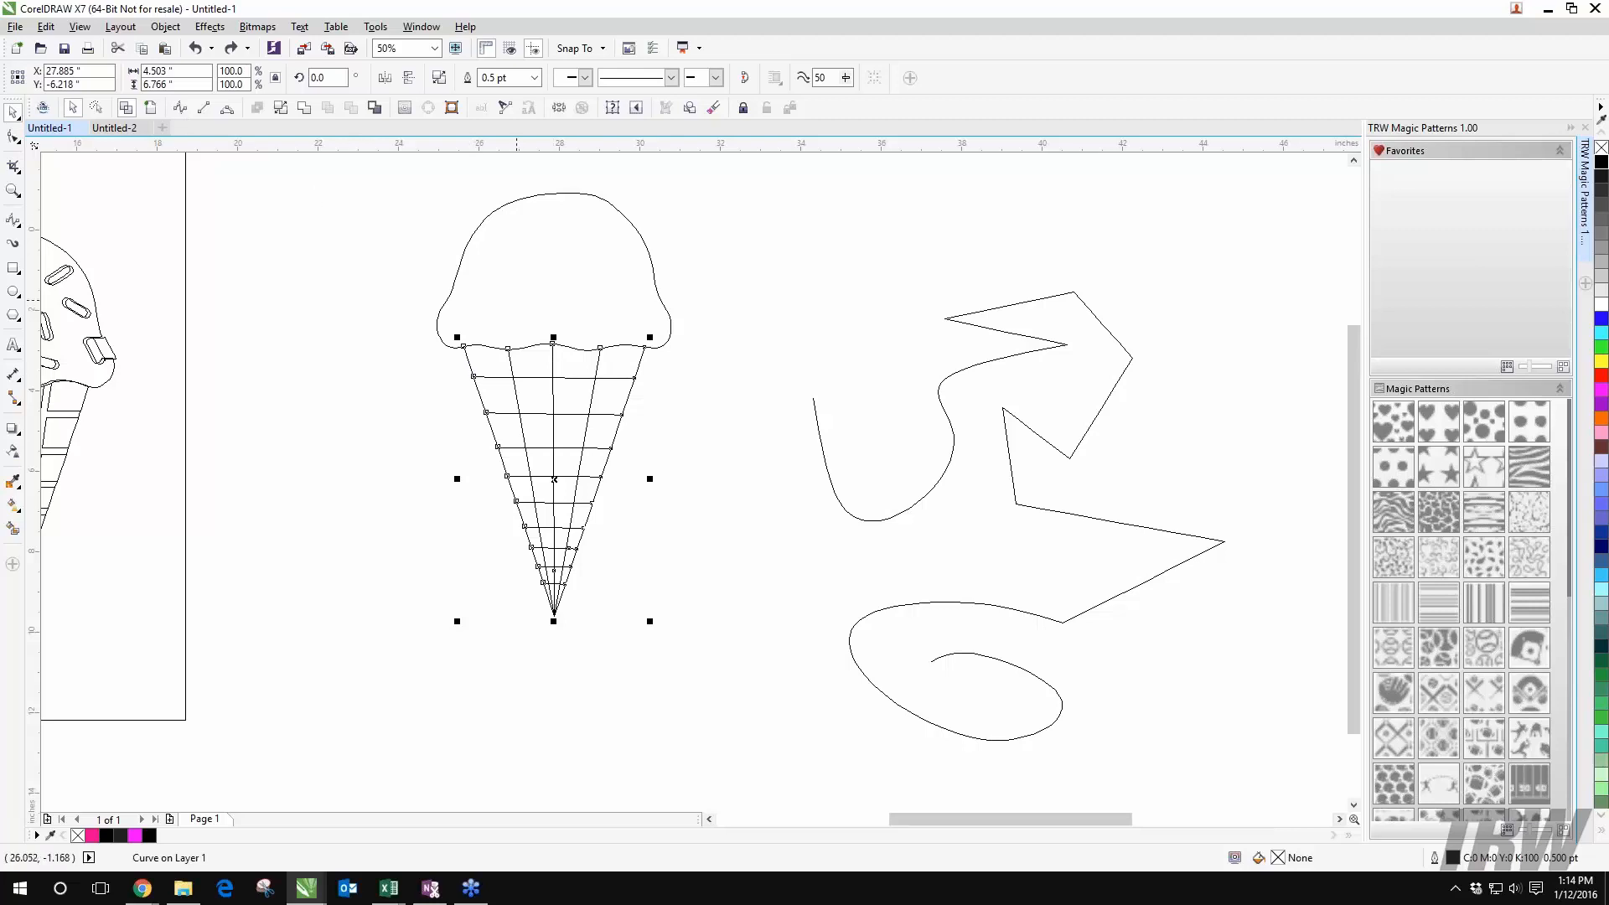
click(585, 80)
click(585, 80)
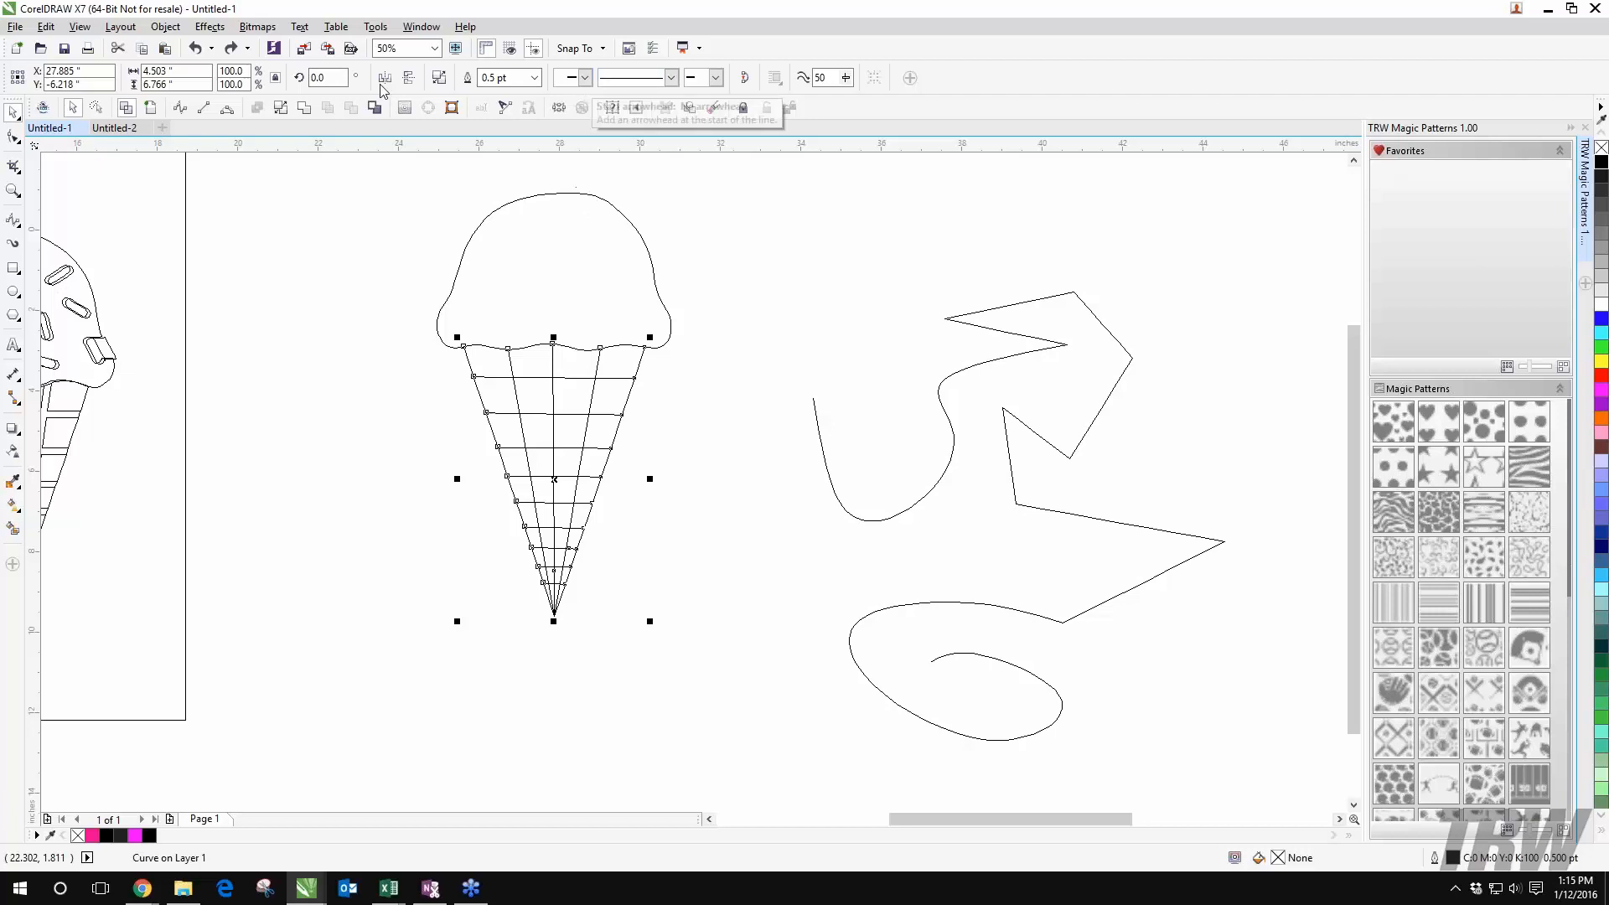
click(149, 108)
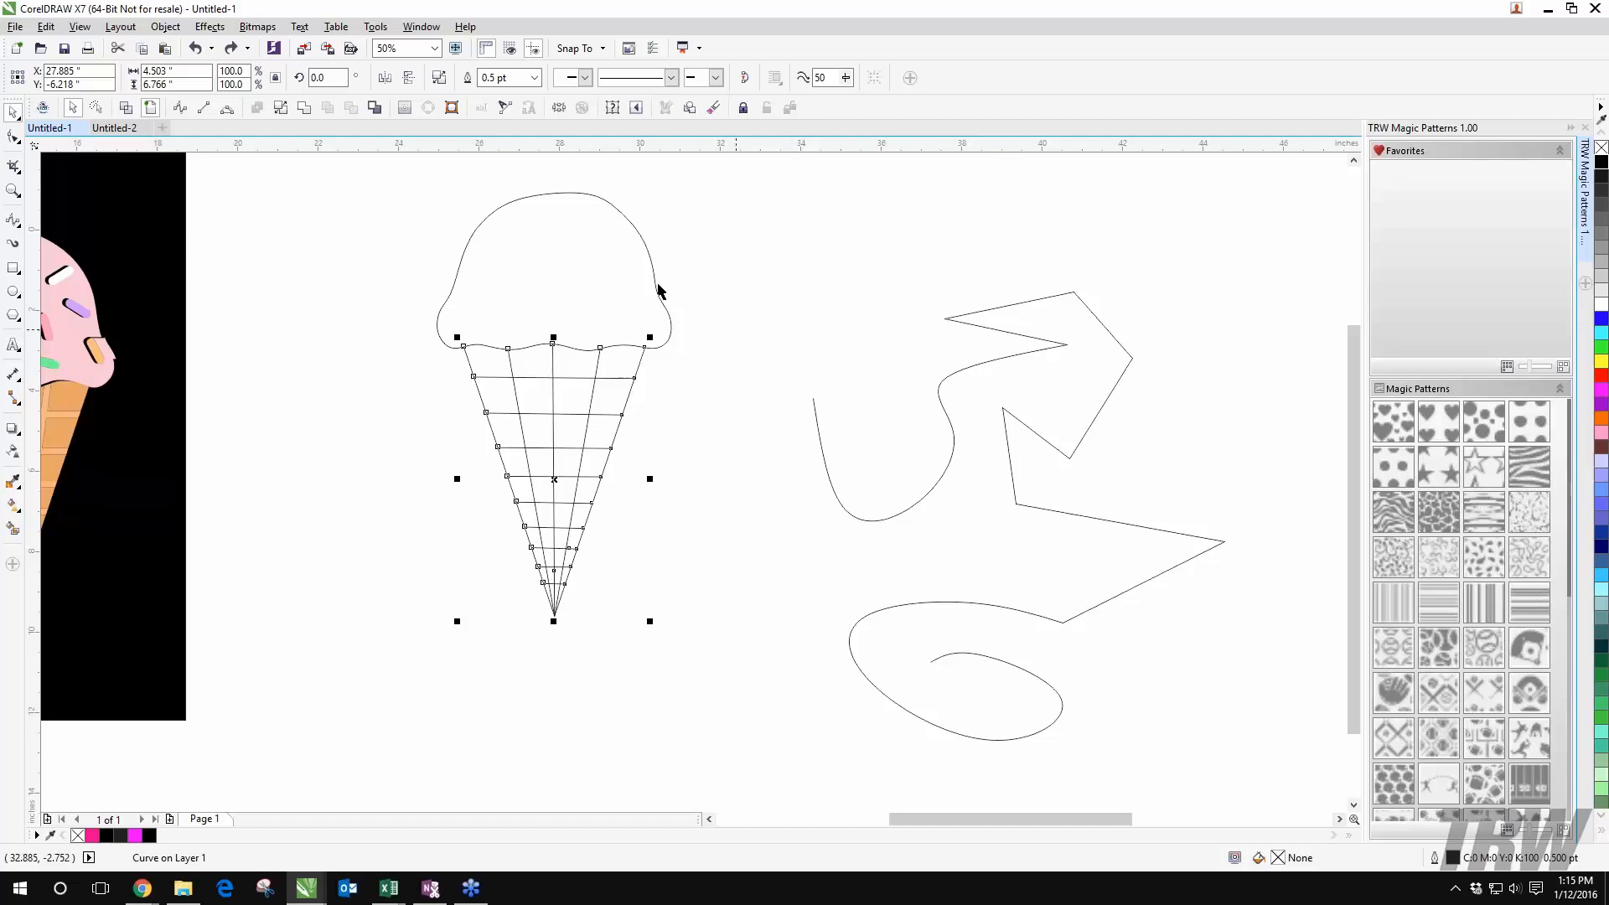
Step: Try moving the hand-traced waffle grid slightly below its scoop, and undo the move
drag(587, 424, 558, 479)
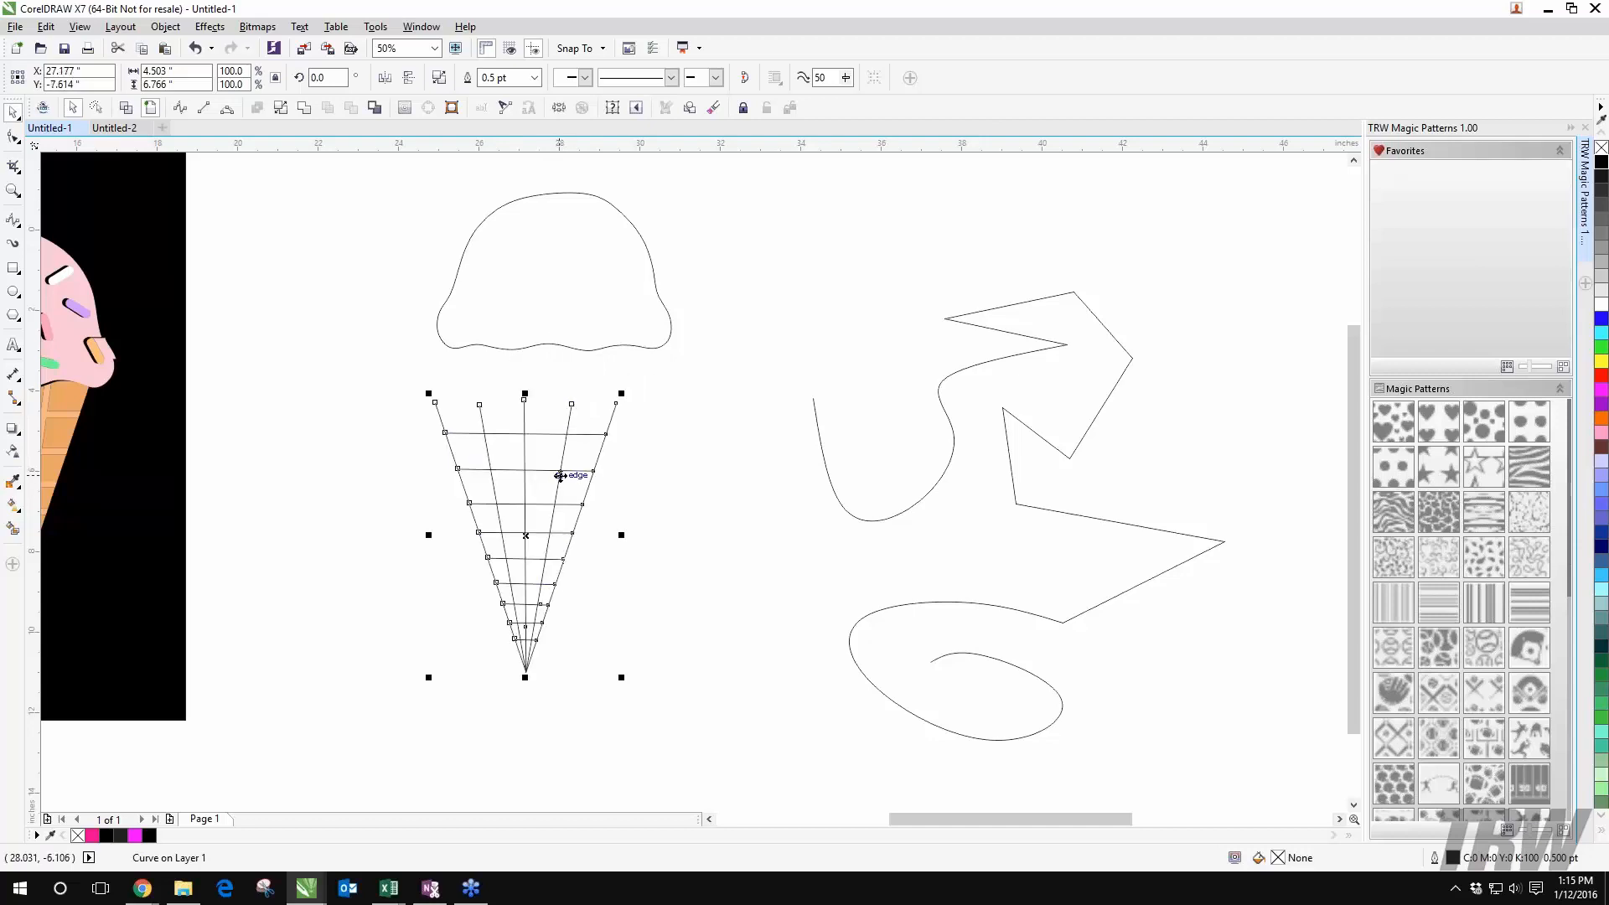
key(ctrl+z)
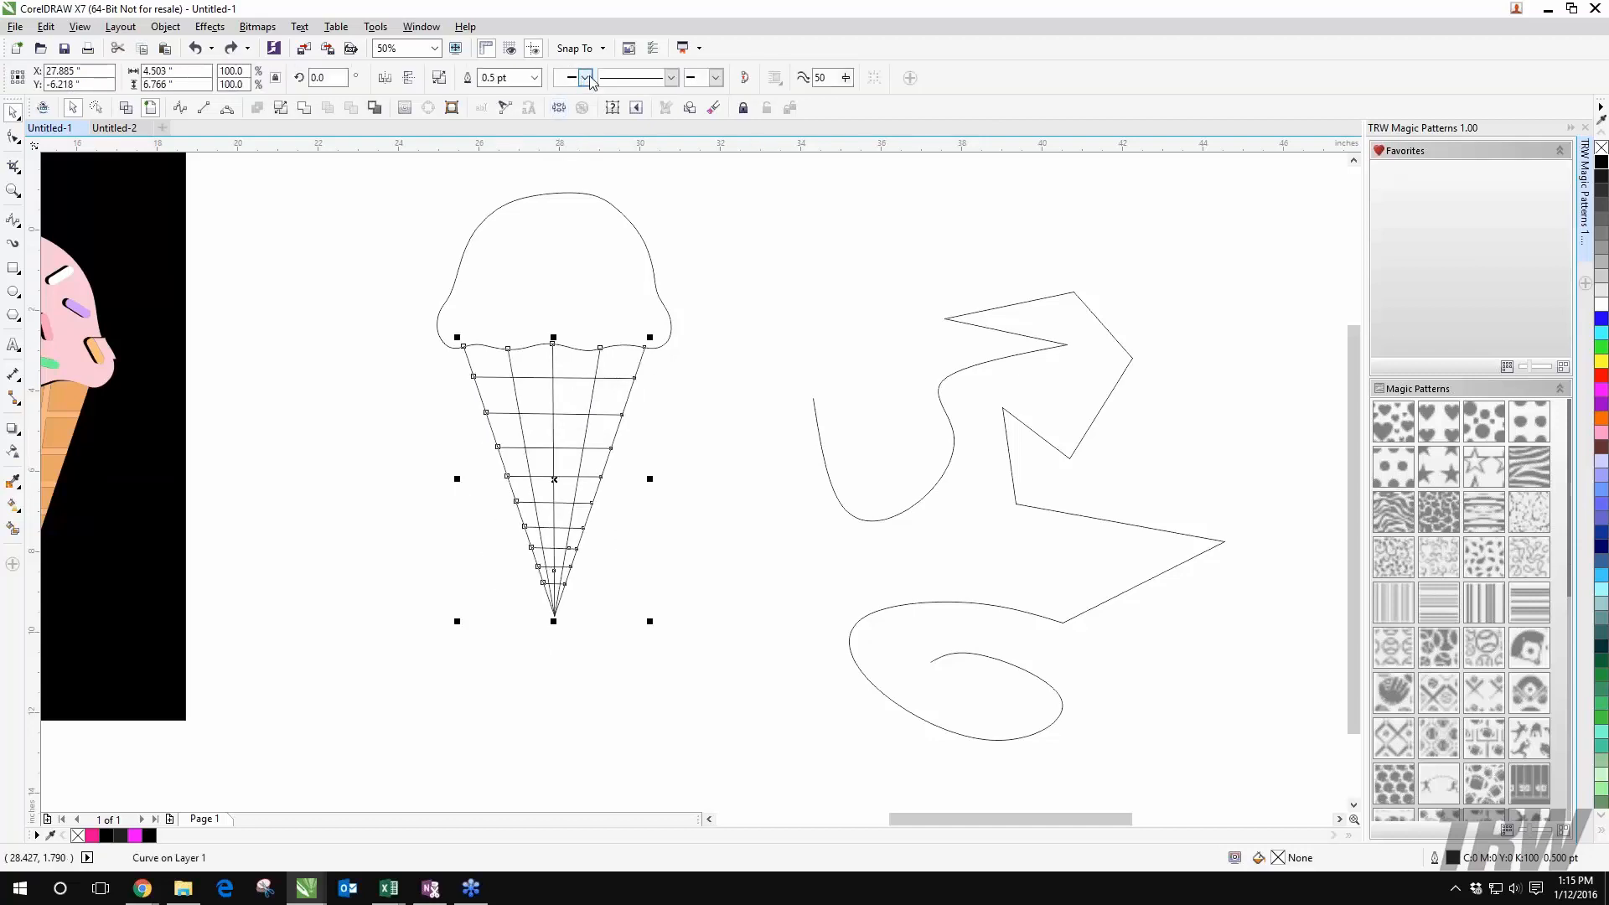
Step: Move the light orange waffle grid off the pink PowerTRACE cone into the gap beside the hand-traced cone
scroll(545, 419, left, 3)
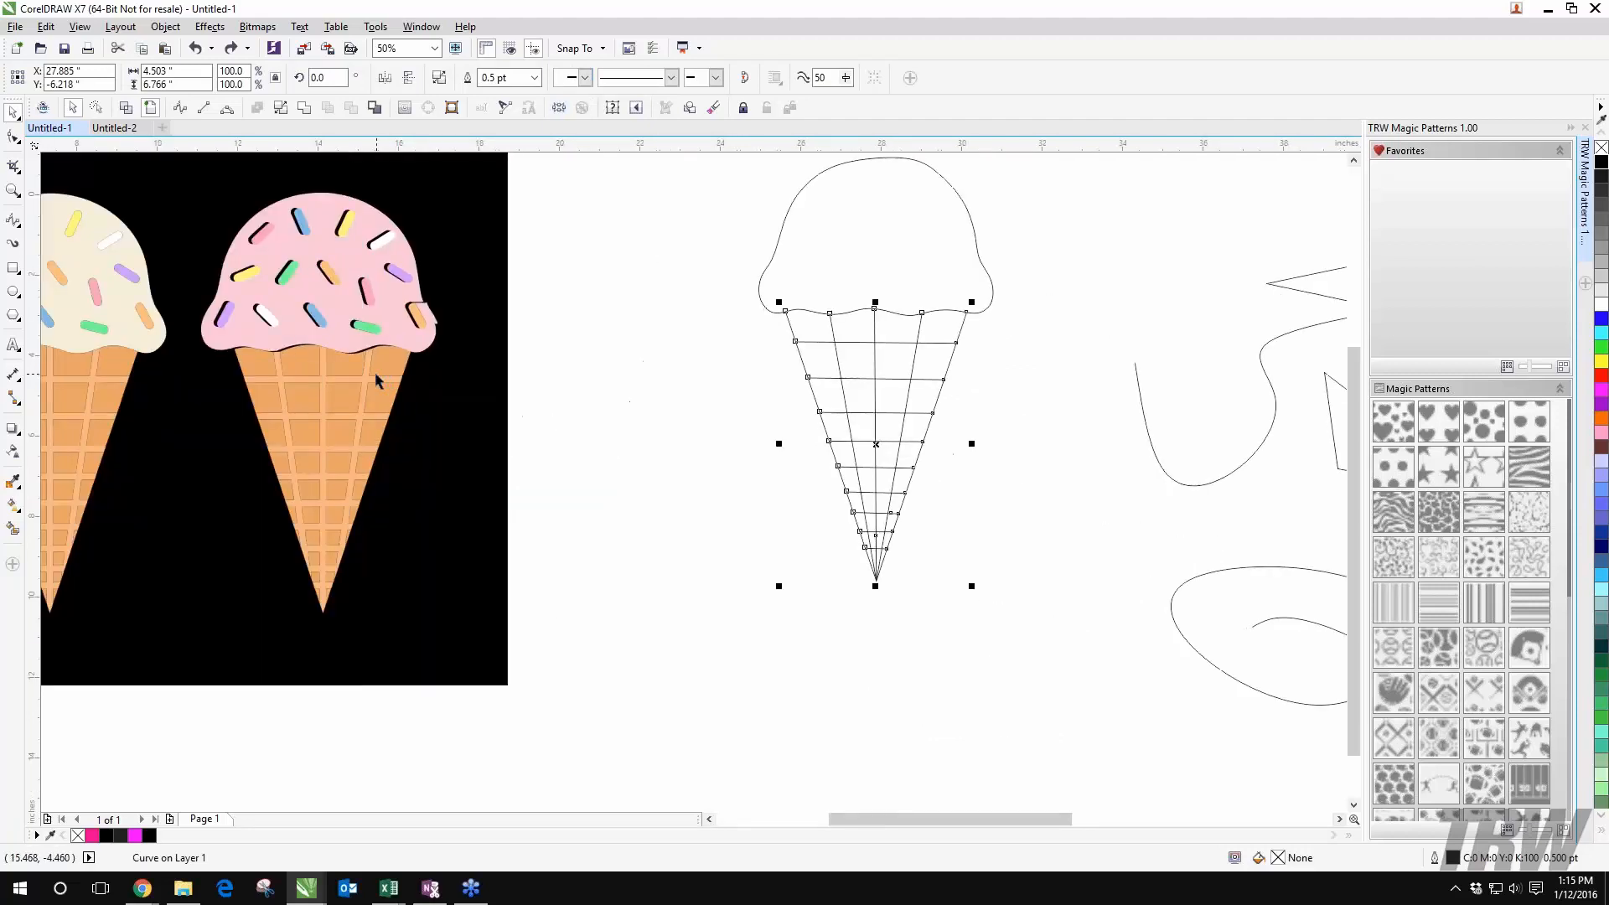
drag(375, 373, 653, 406)
drag(579, 533, 648, 459)
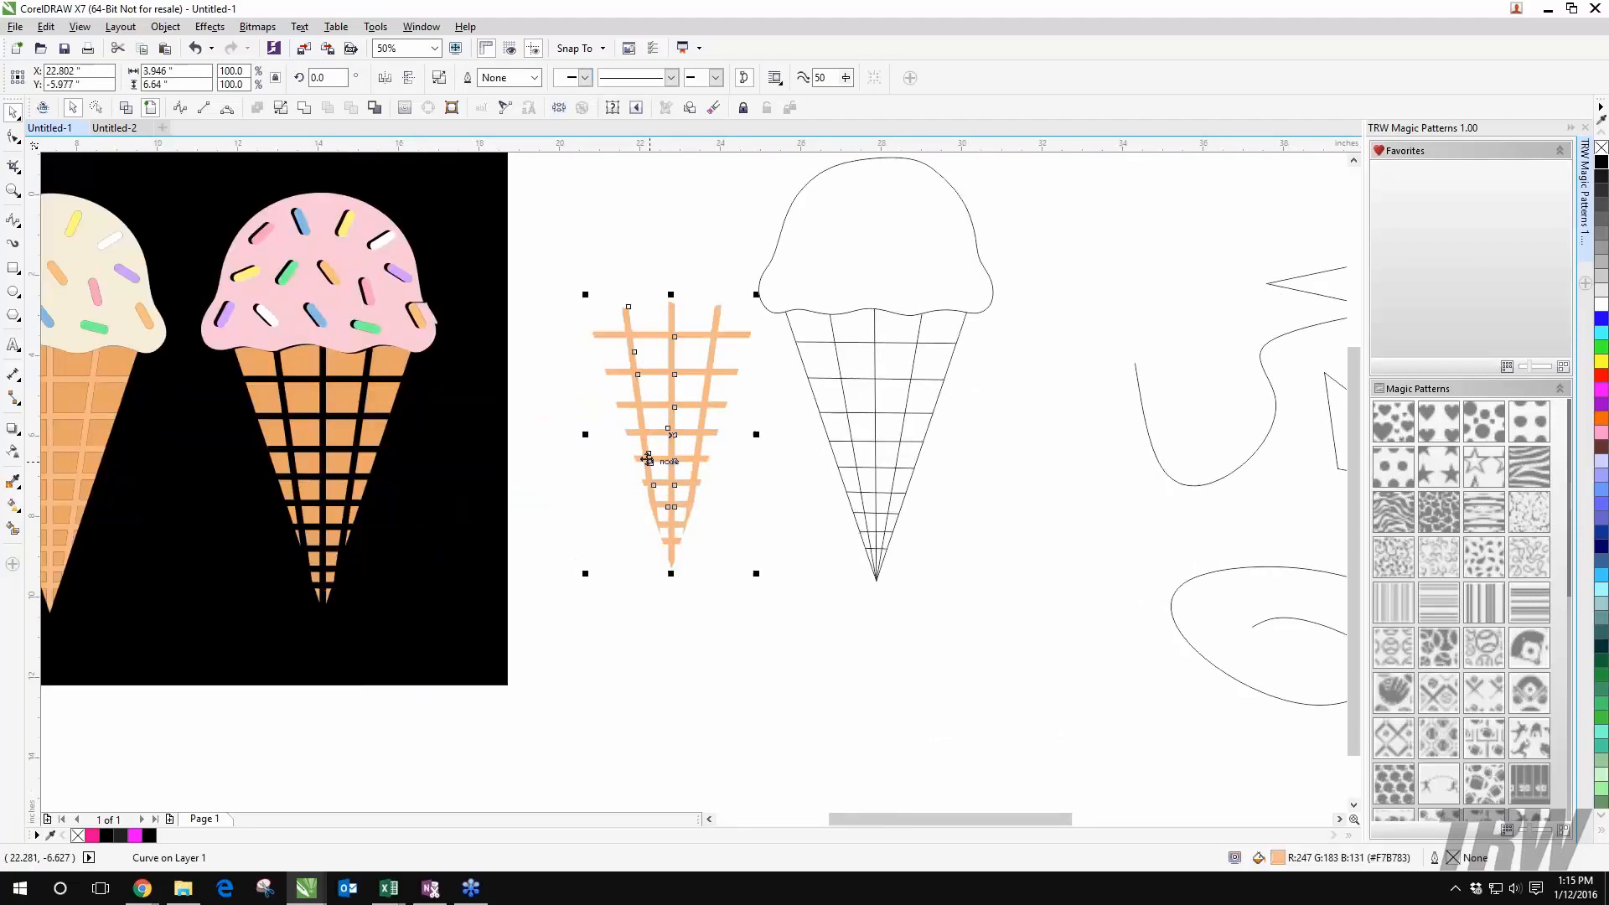
Step: Compare the light orange PowerTRACE waffle grid with the hand-traced grid in wireframe view and restore the full-colour view
click(126, 108)
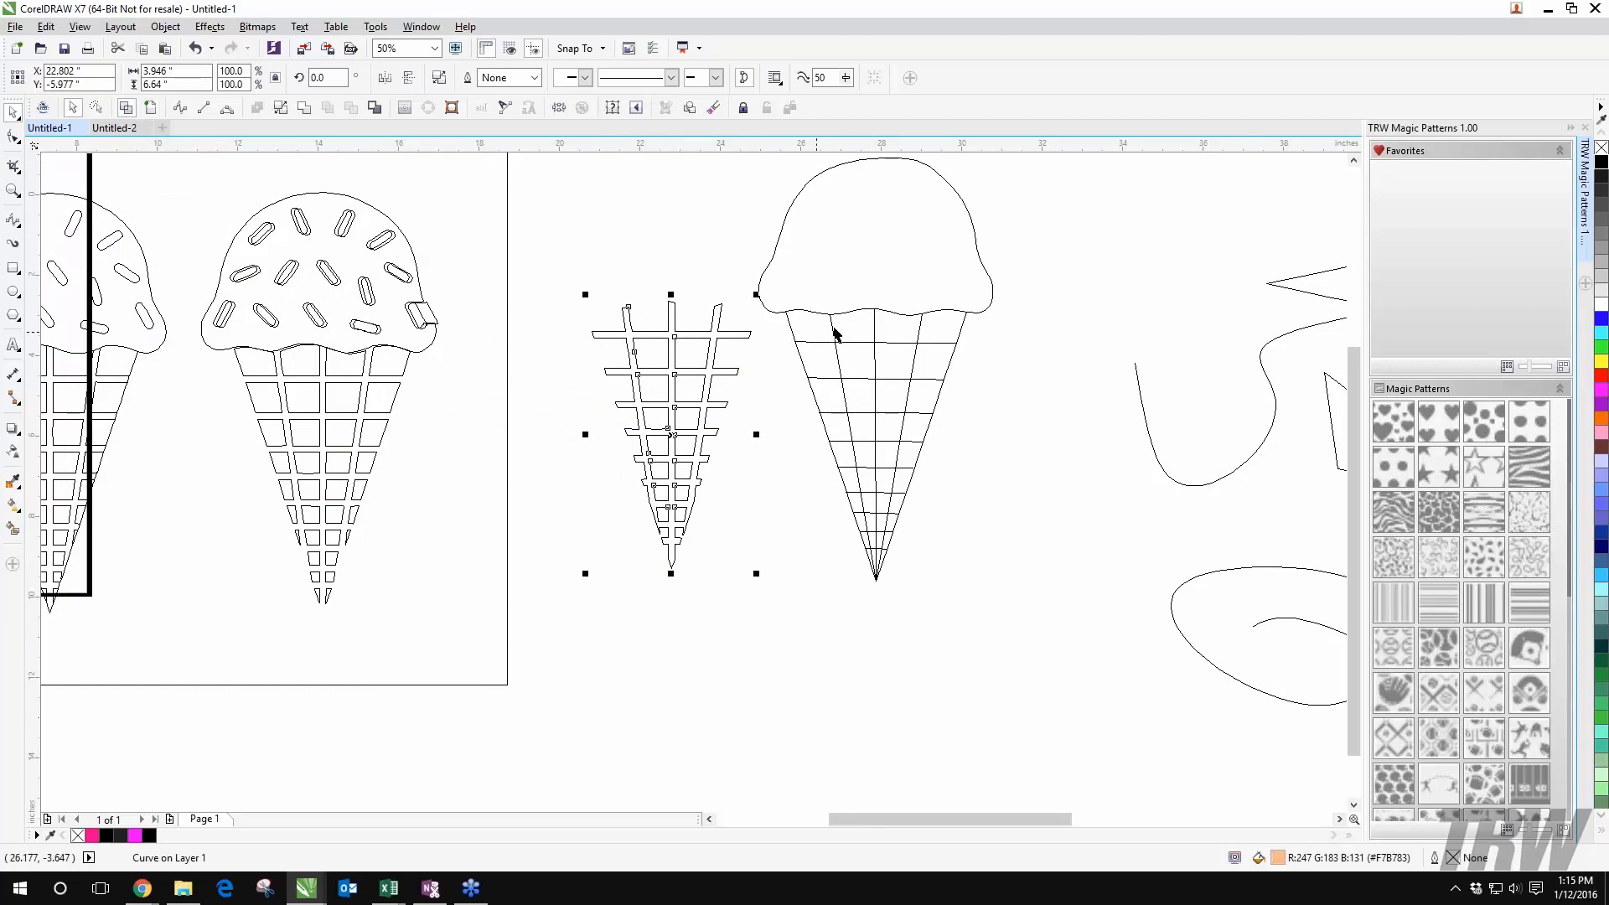
click(150, 107)
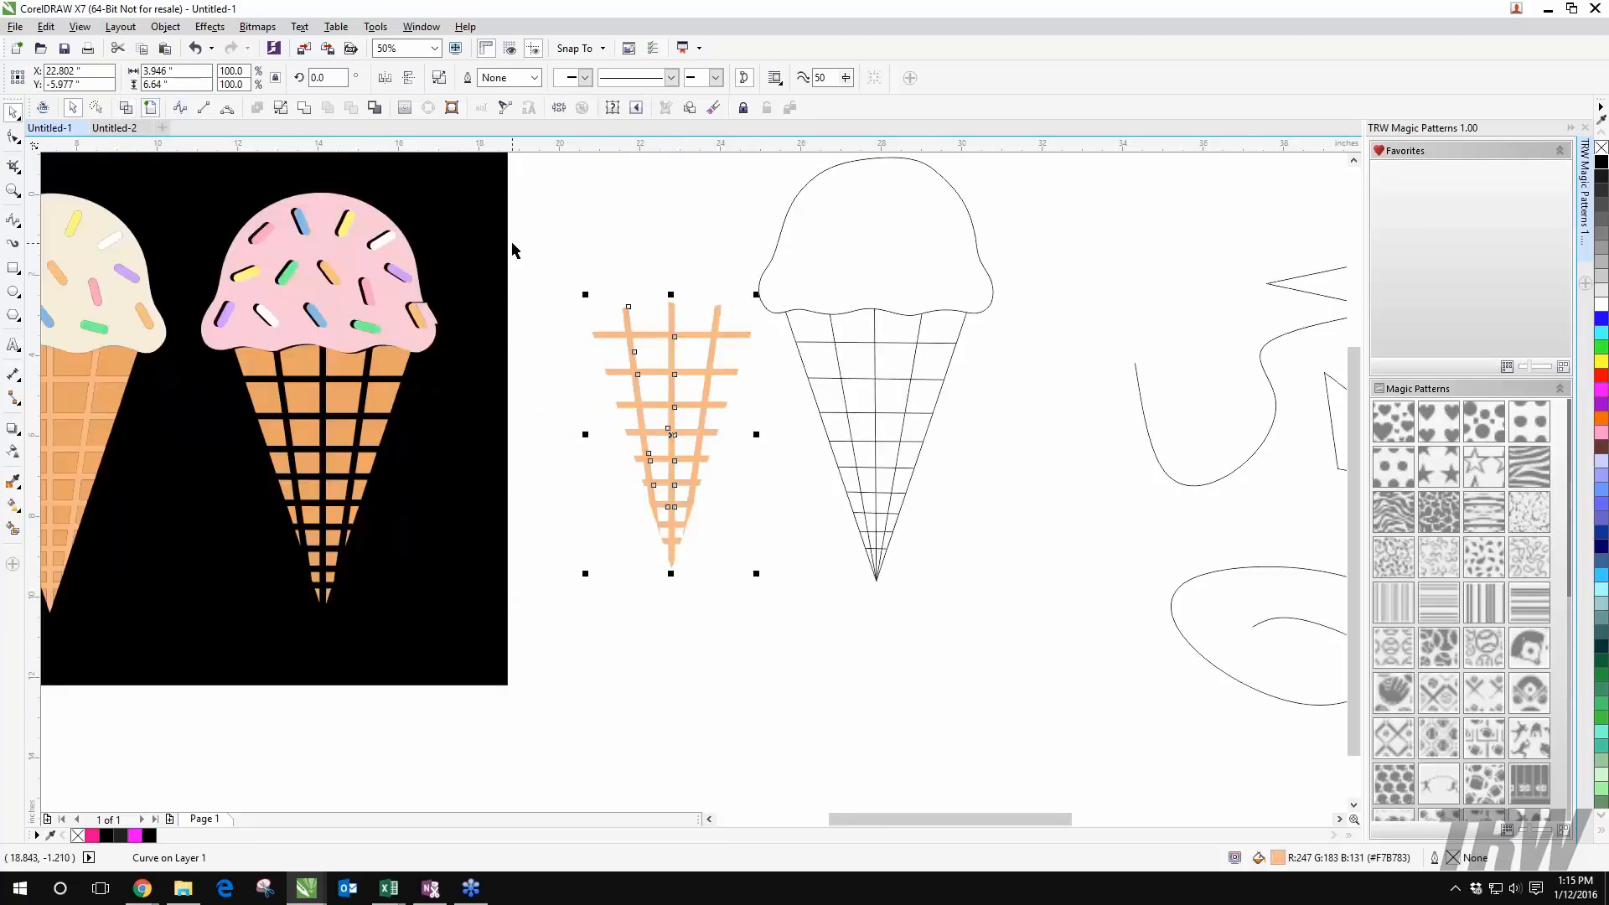
Step: Thicken the outline of the hand-traced waffle grid, trying 4 pt and settling on 8 pt, and clear the selection
click(672, 78)
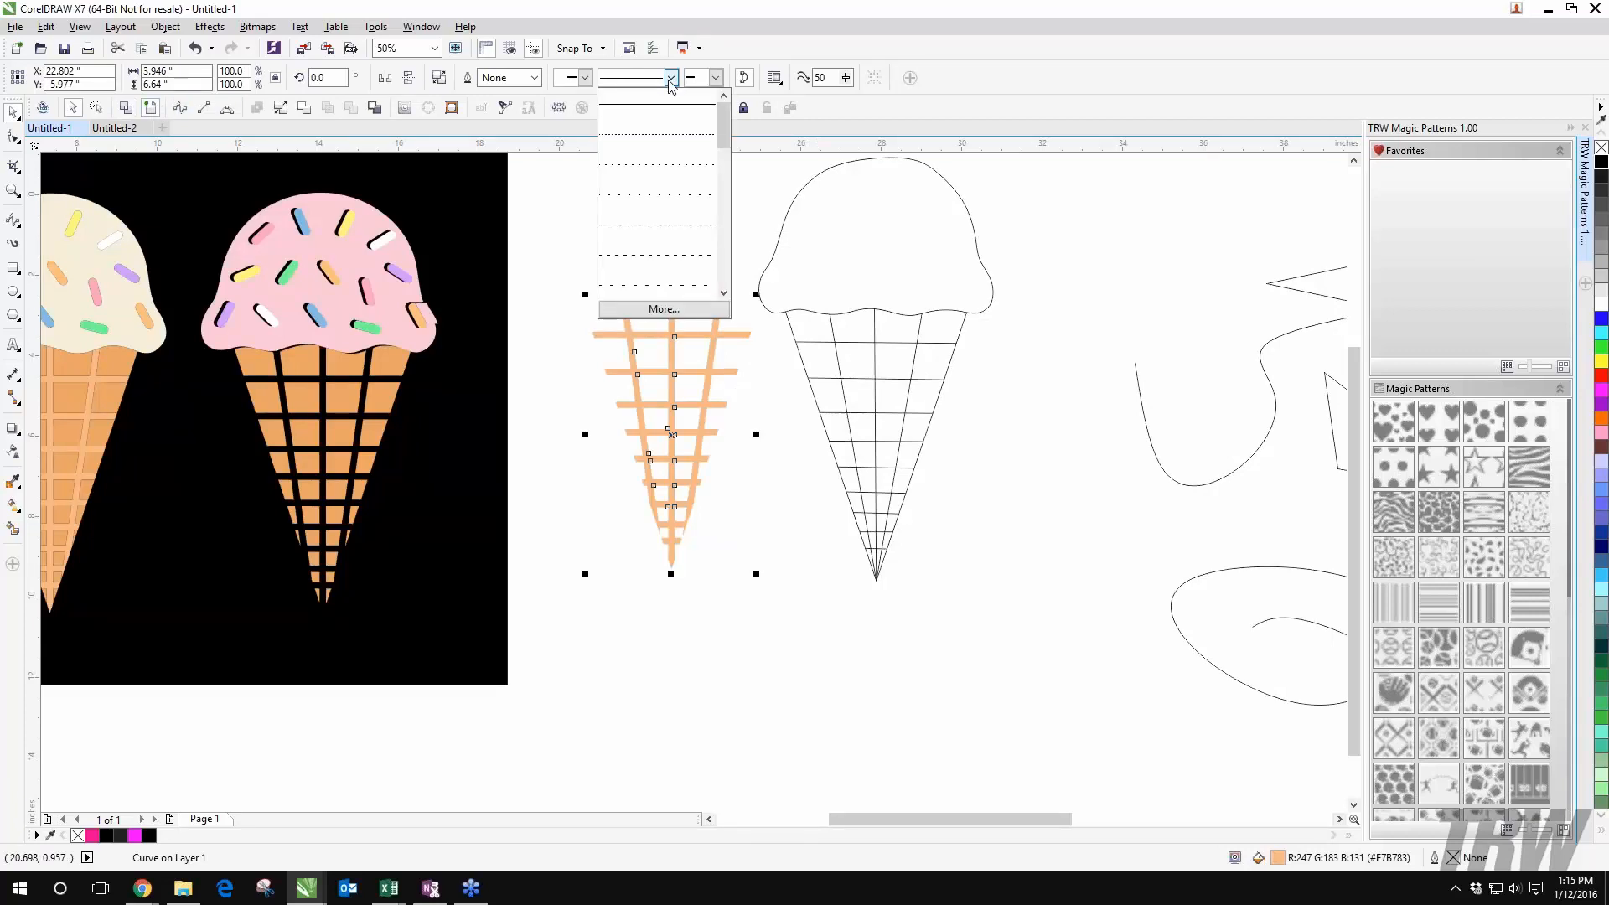
click(672, 78)
click(584, 78)
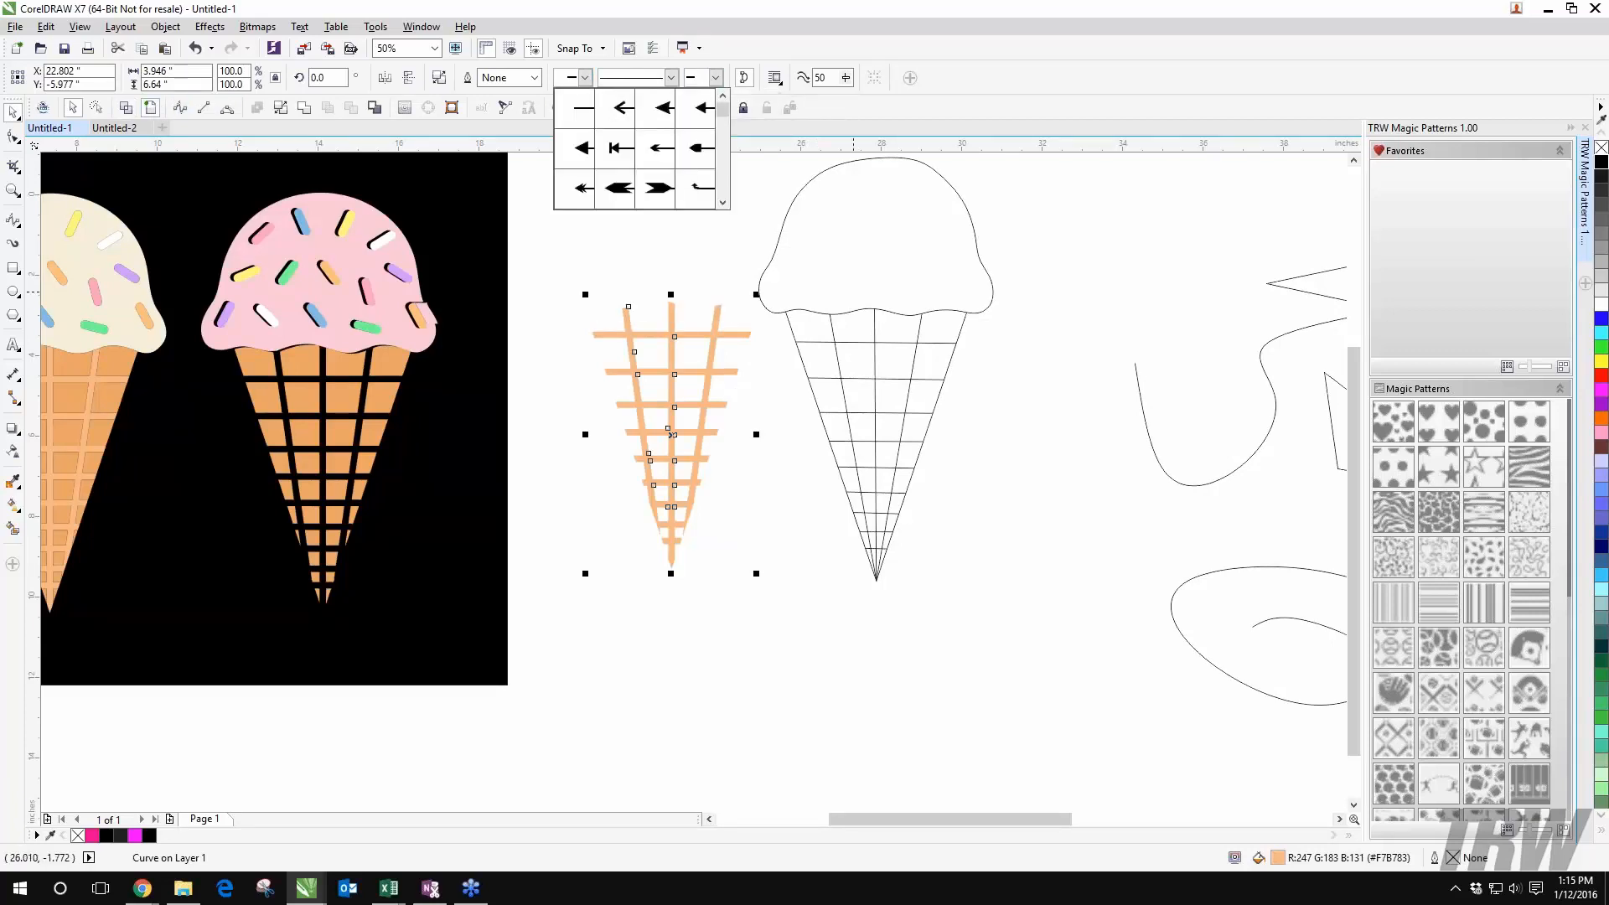
click(911, 295)
click(892, 379)
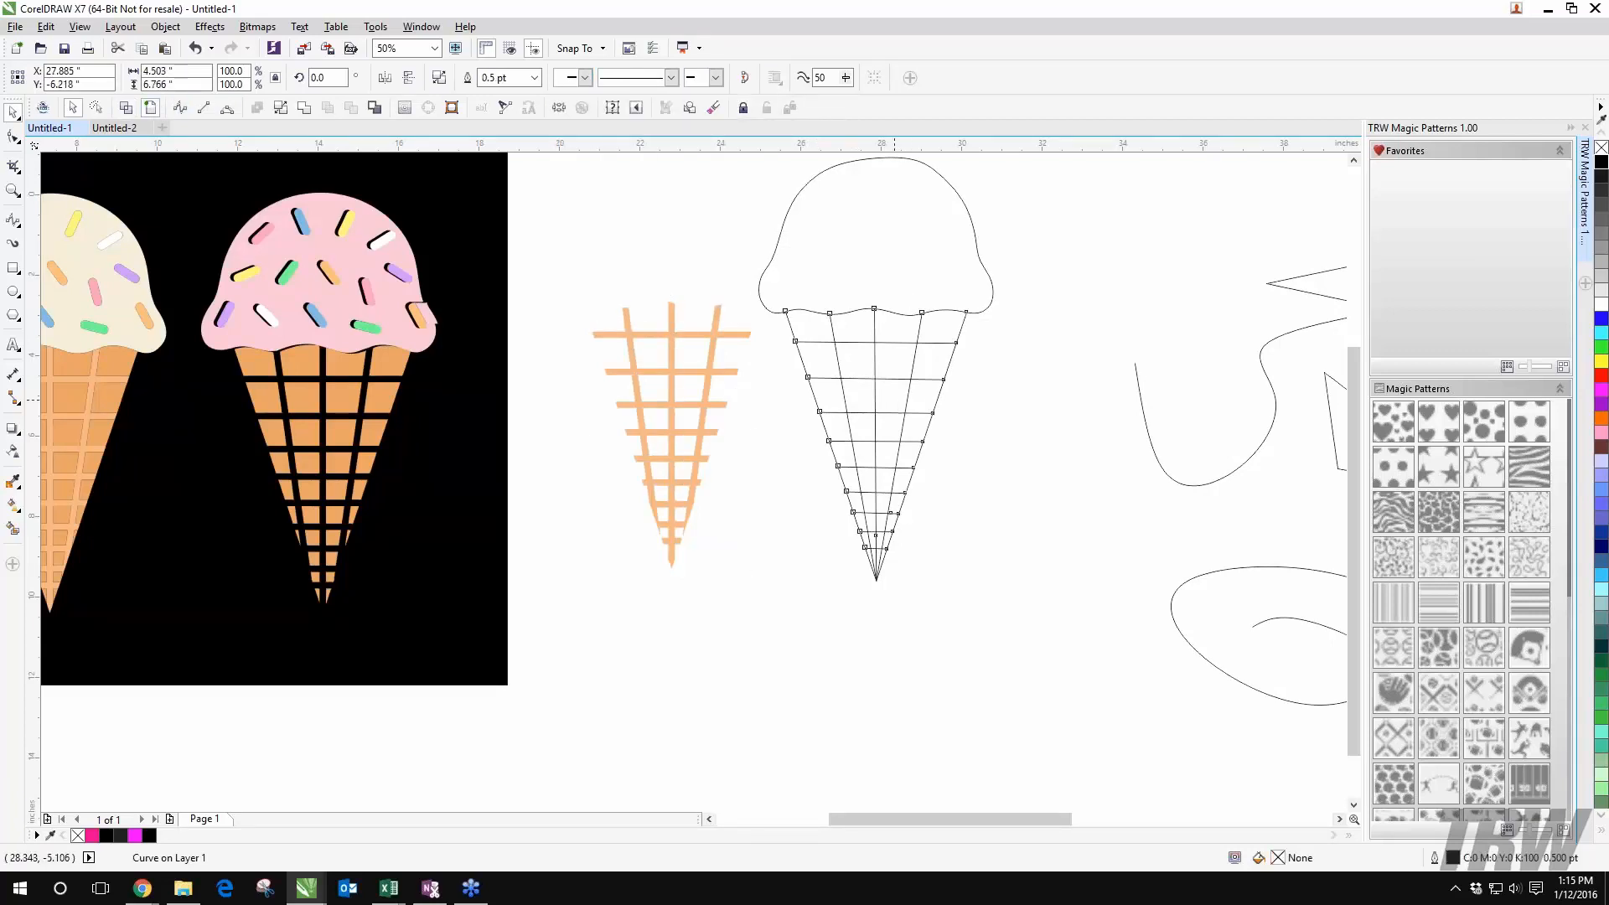
click(535, 78)
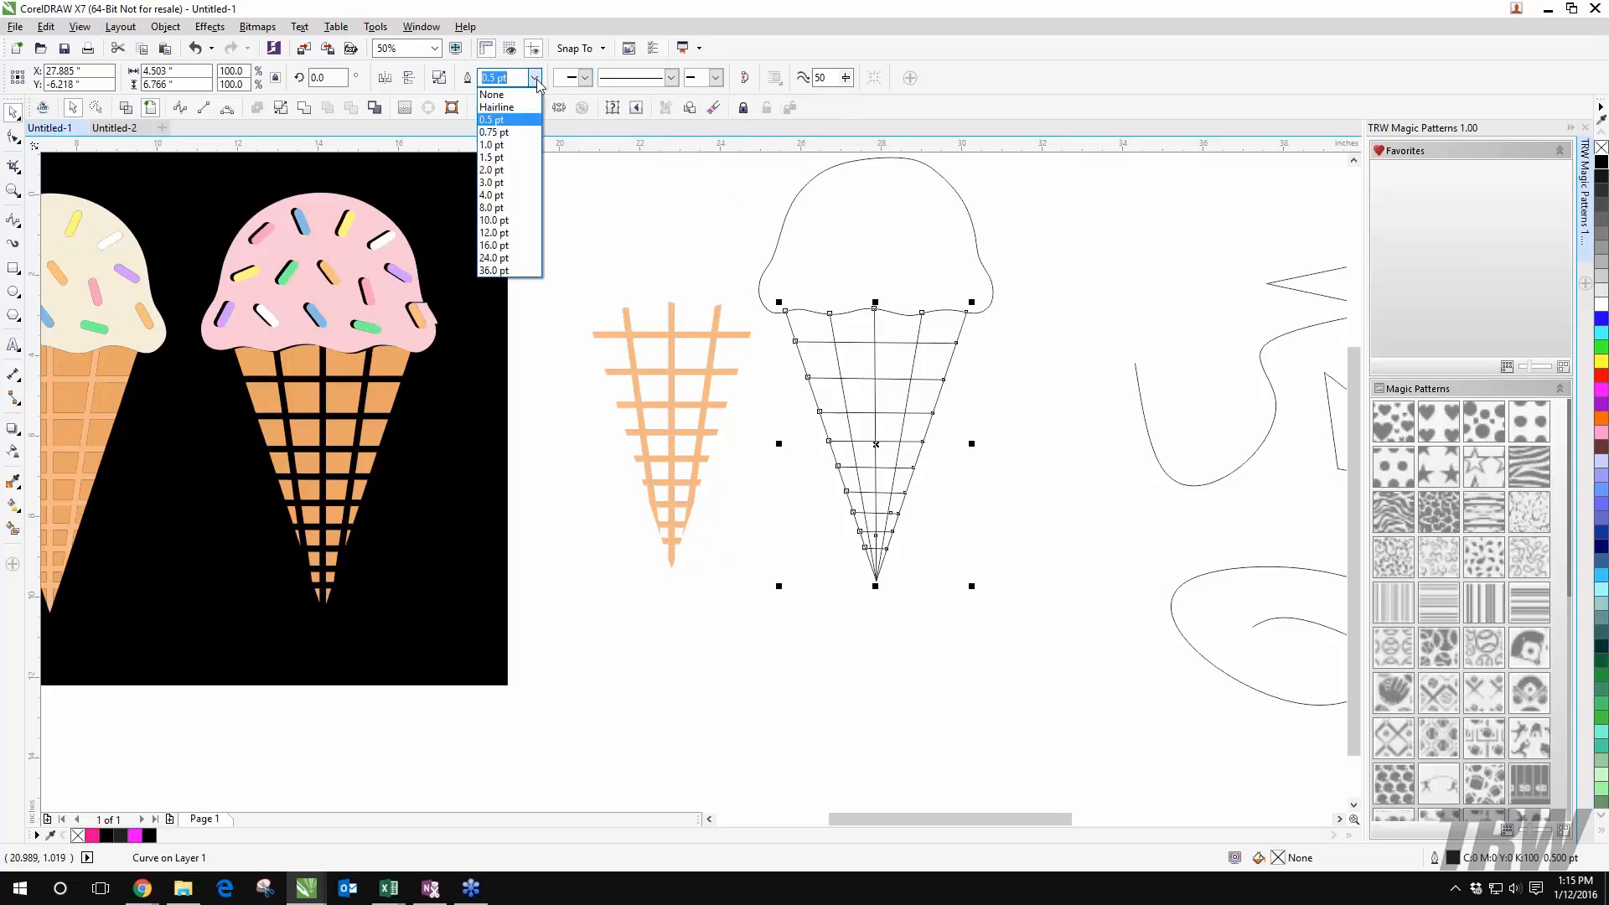
click(511, 197)
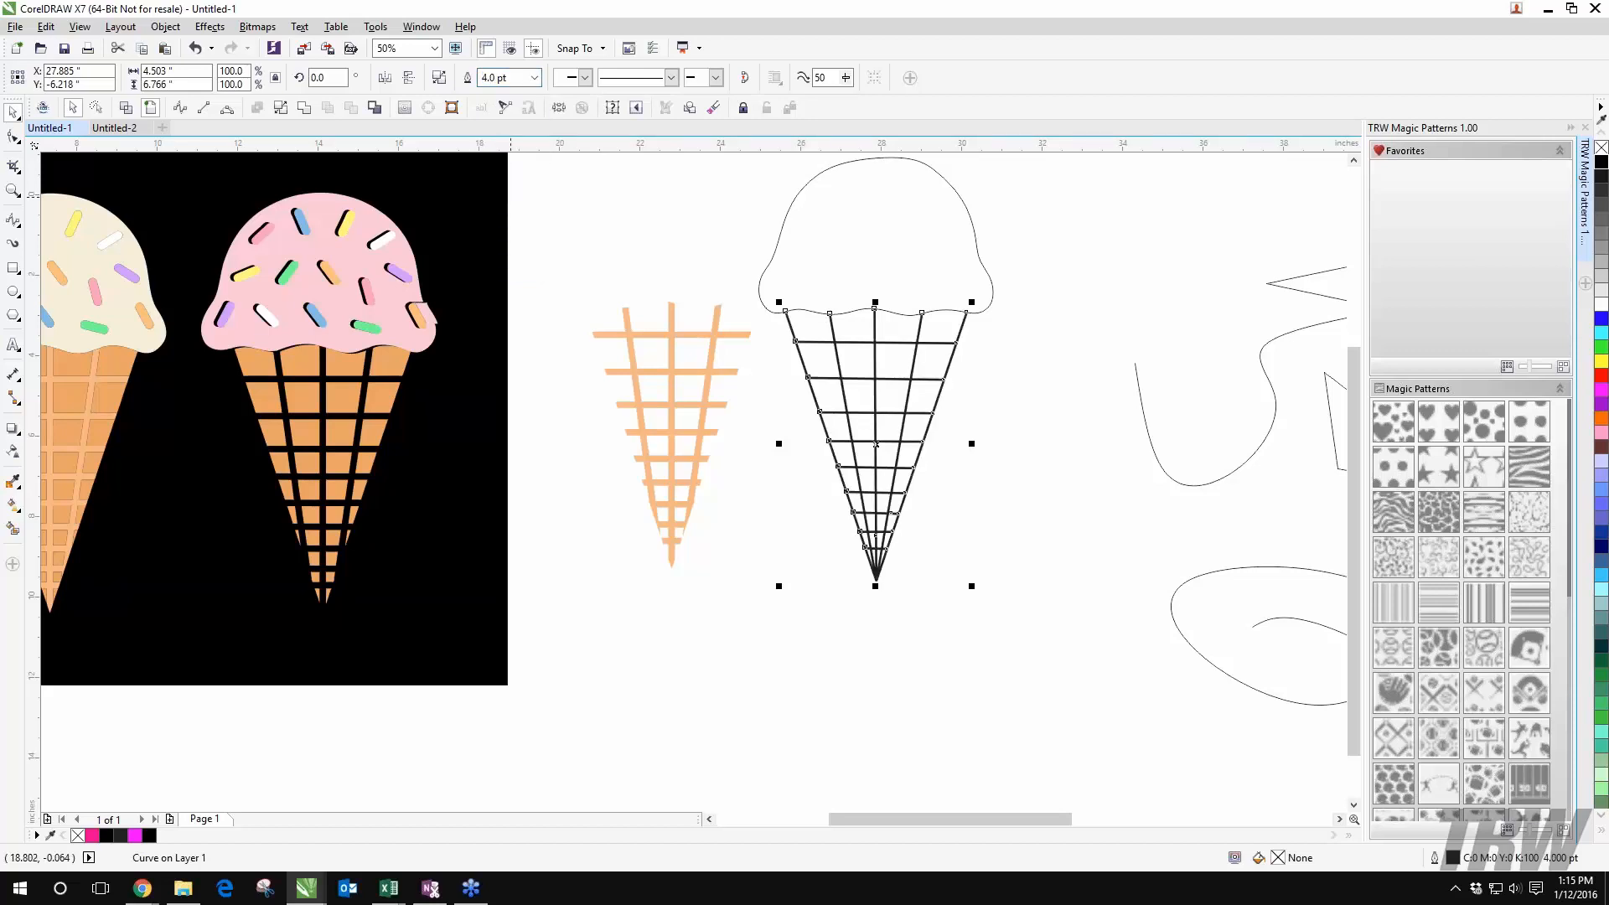
click(535, 78)
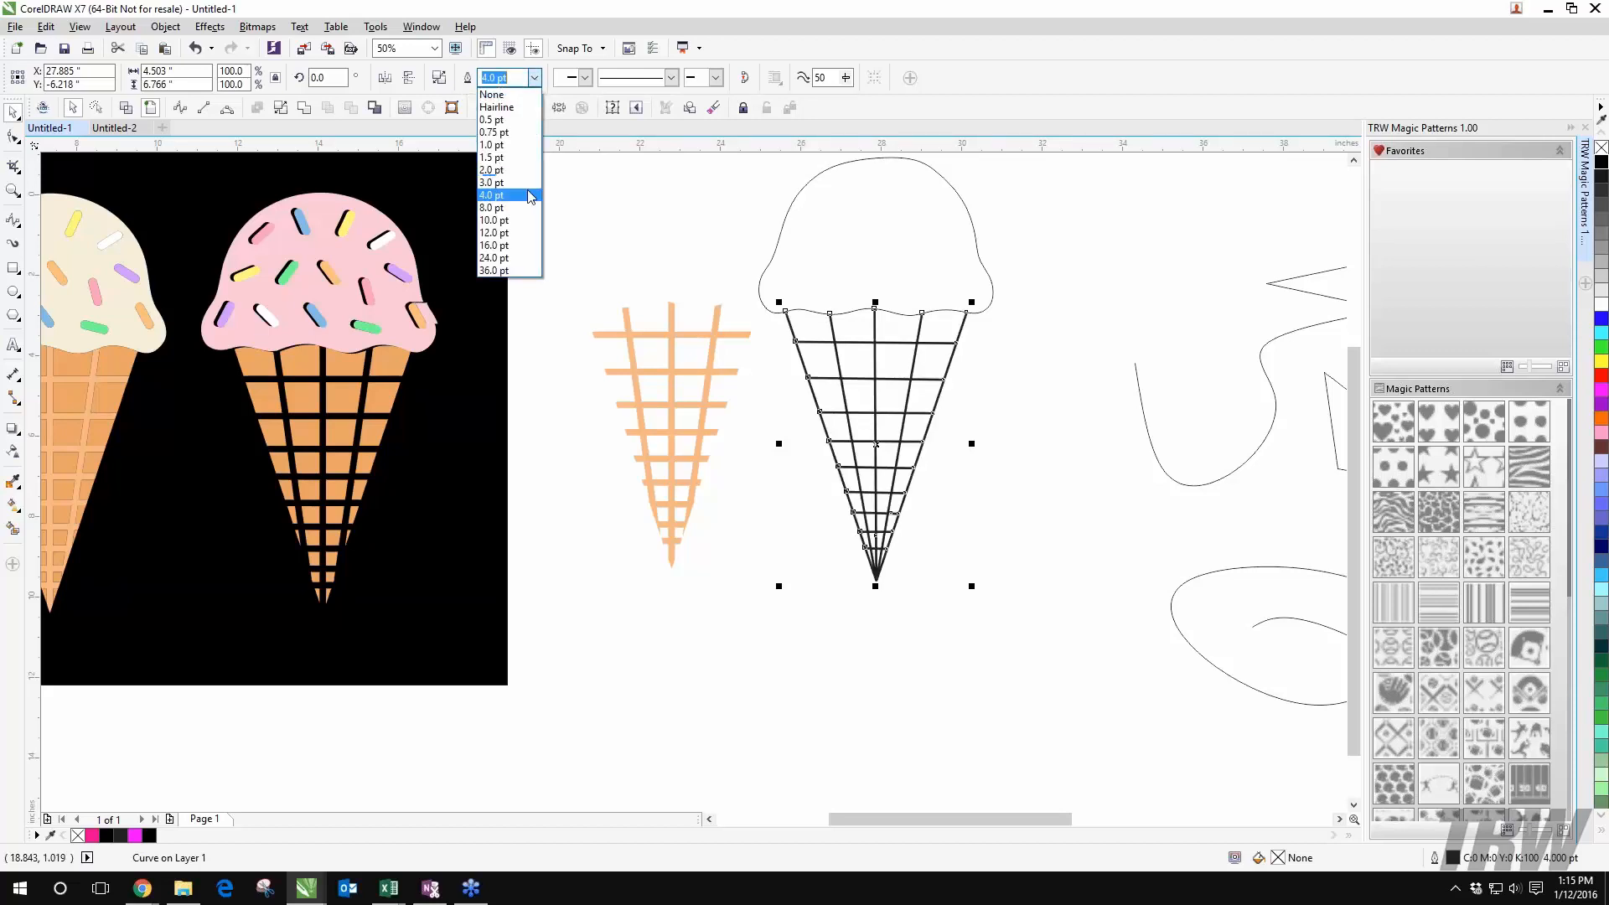
click(513, 210)
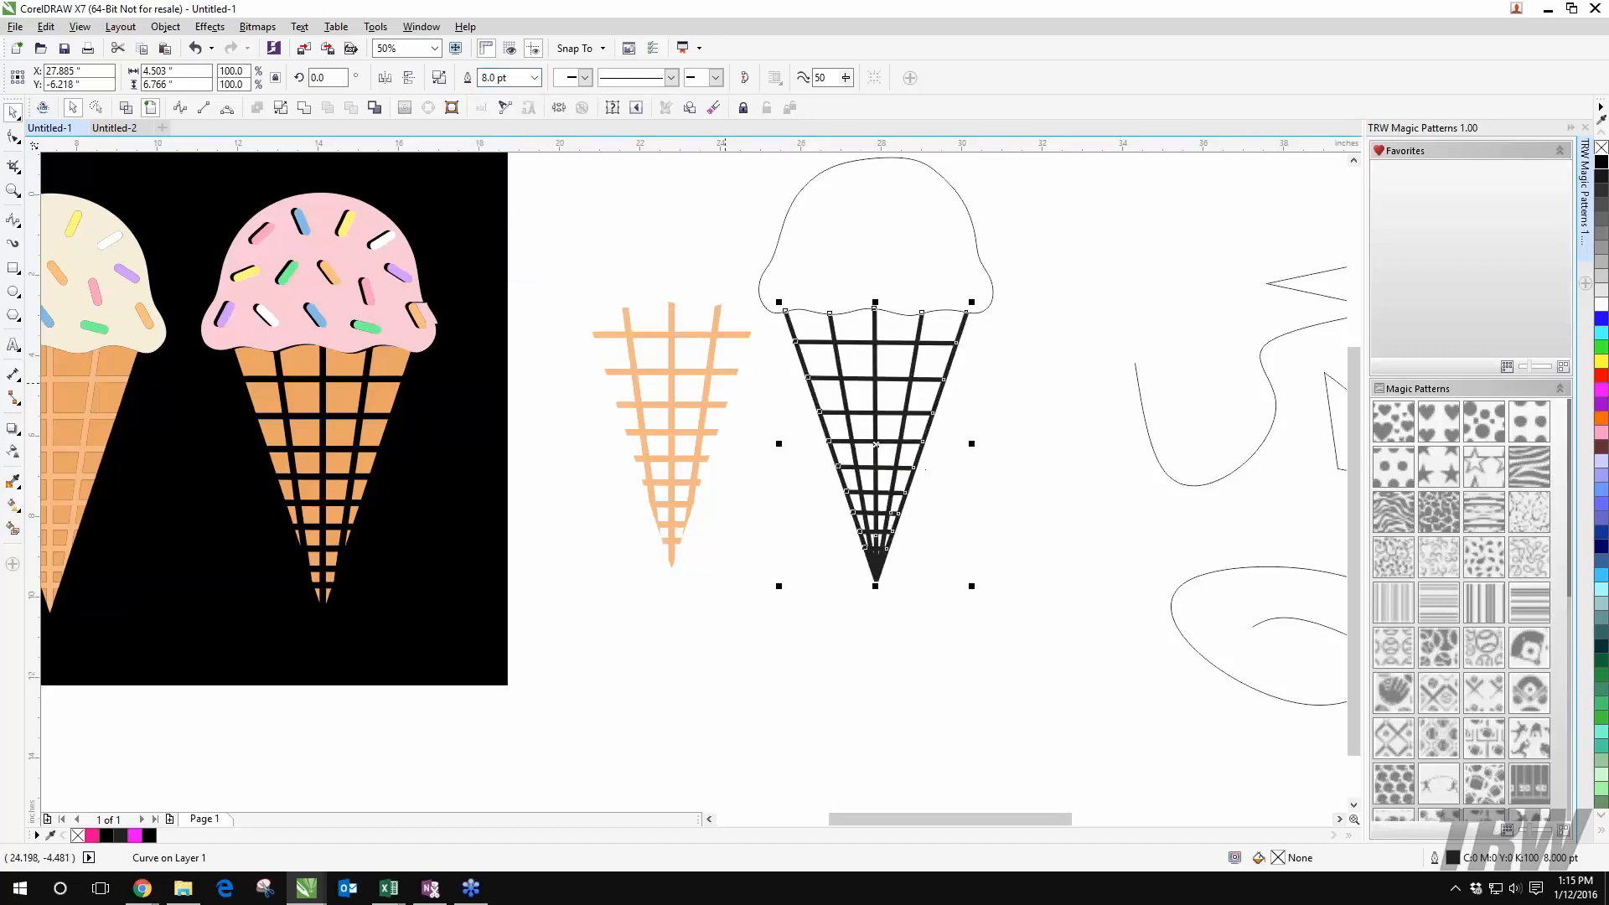
click(574, 234)
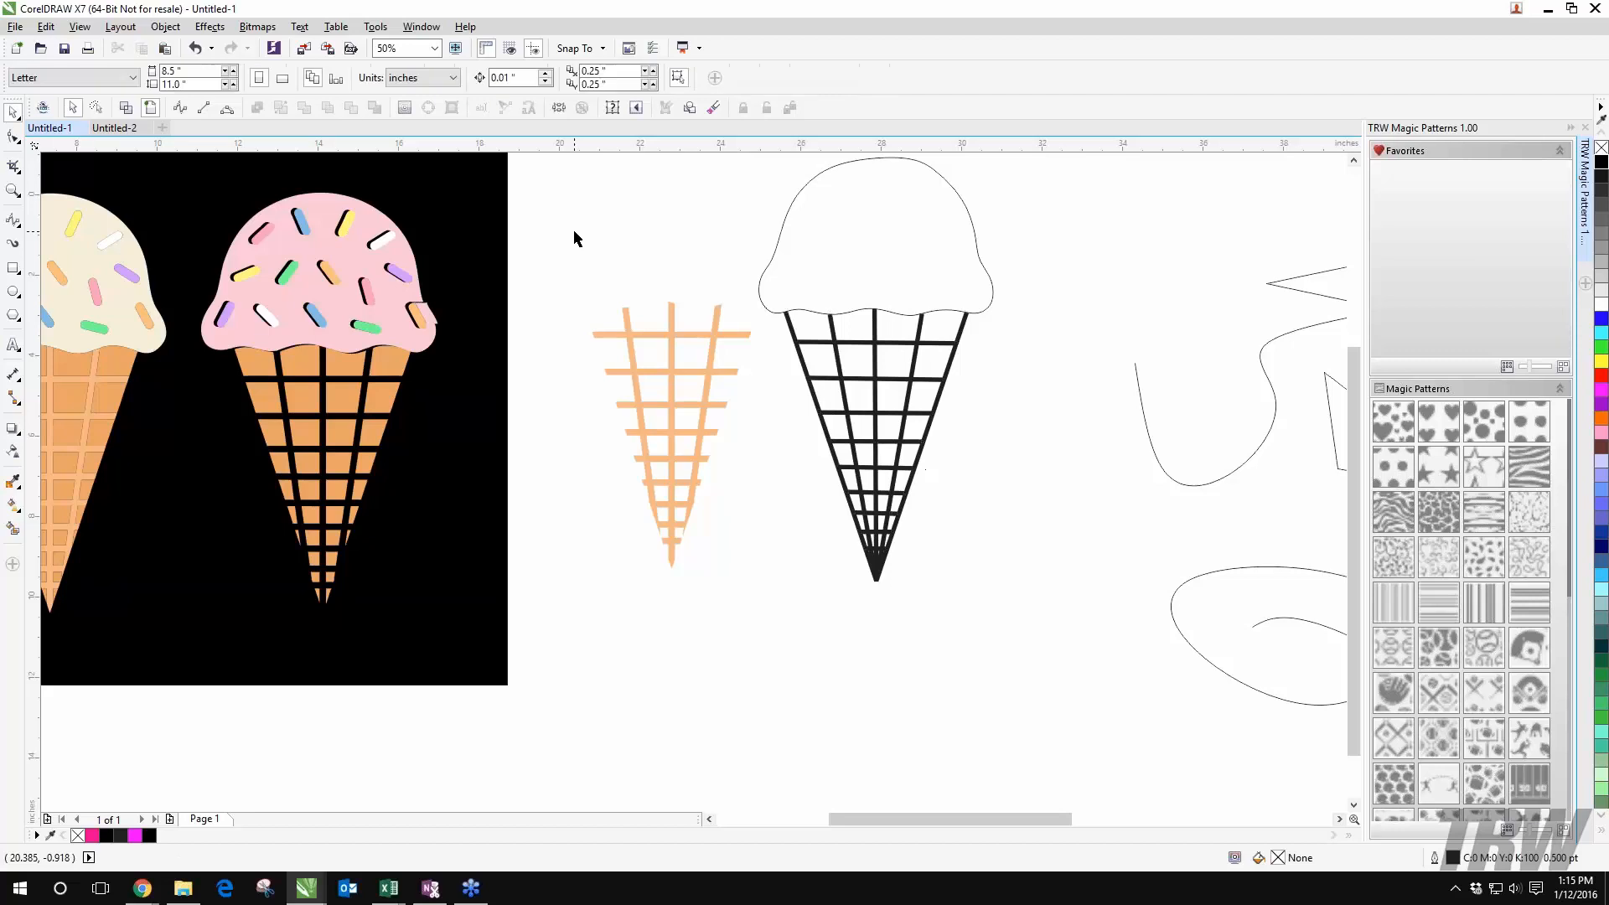
Step: Select the thickened hand-traced grid and switch repeatedly between wireframe and full-colour view to examine its single-line structure
click(875, 342)
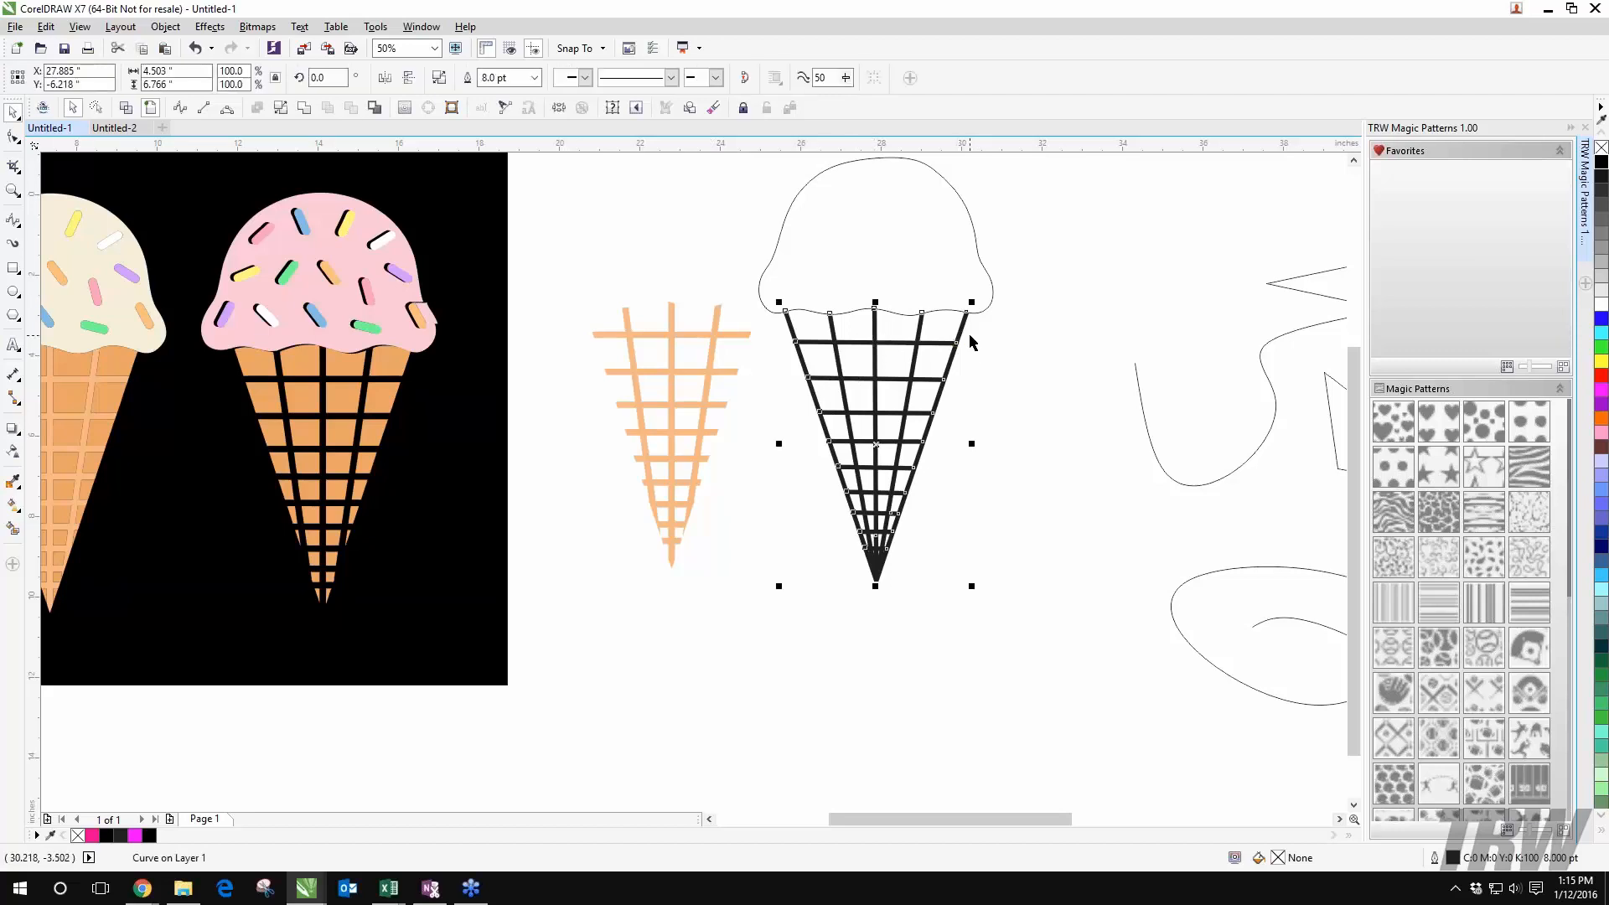
click(125, 108)
click(149, 108)
click(127, 108)
click(151, 108)
click(127, 108)
click(149, 108)
click(148, 109)
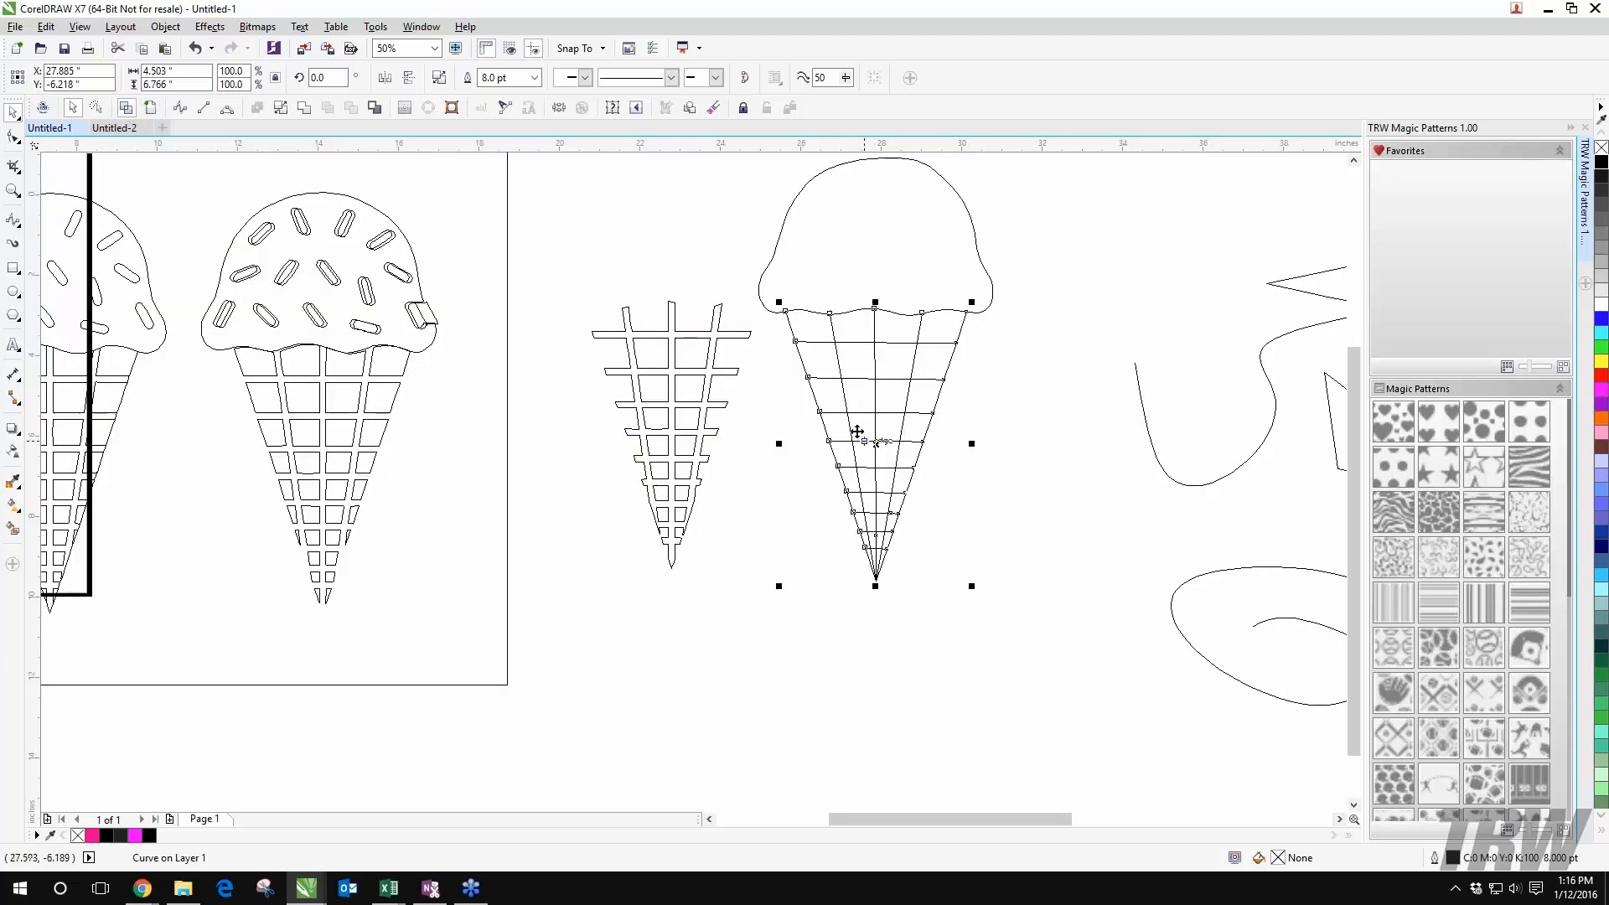
click(150, 108)
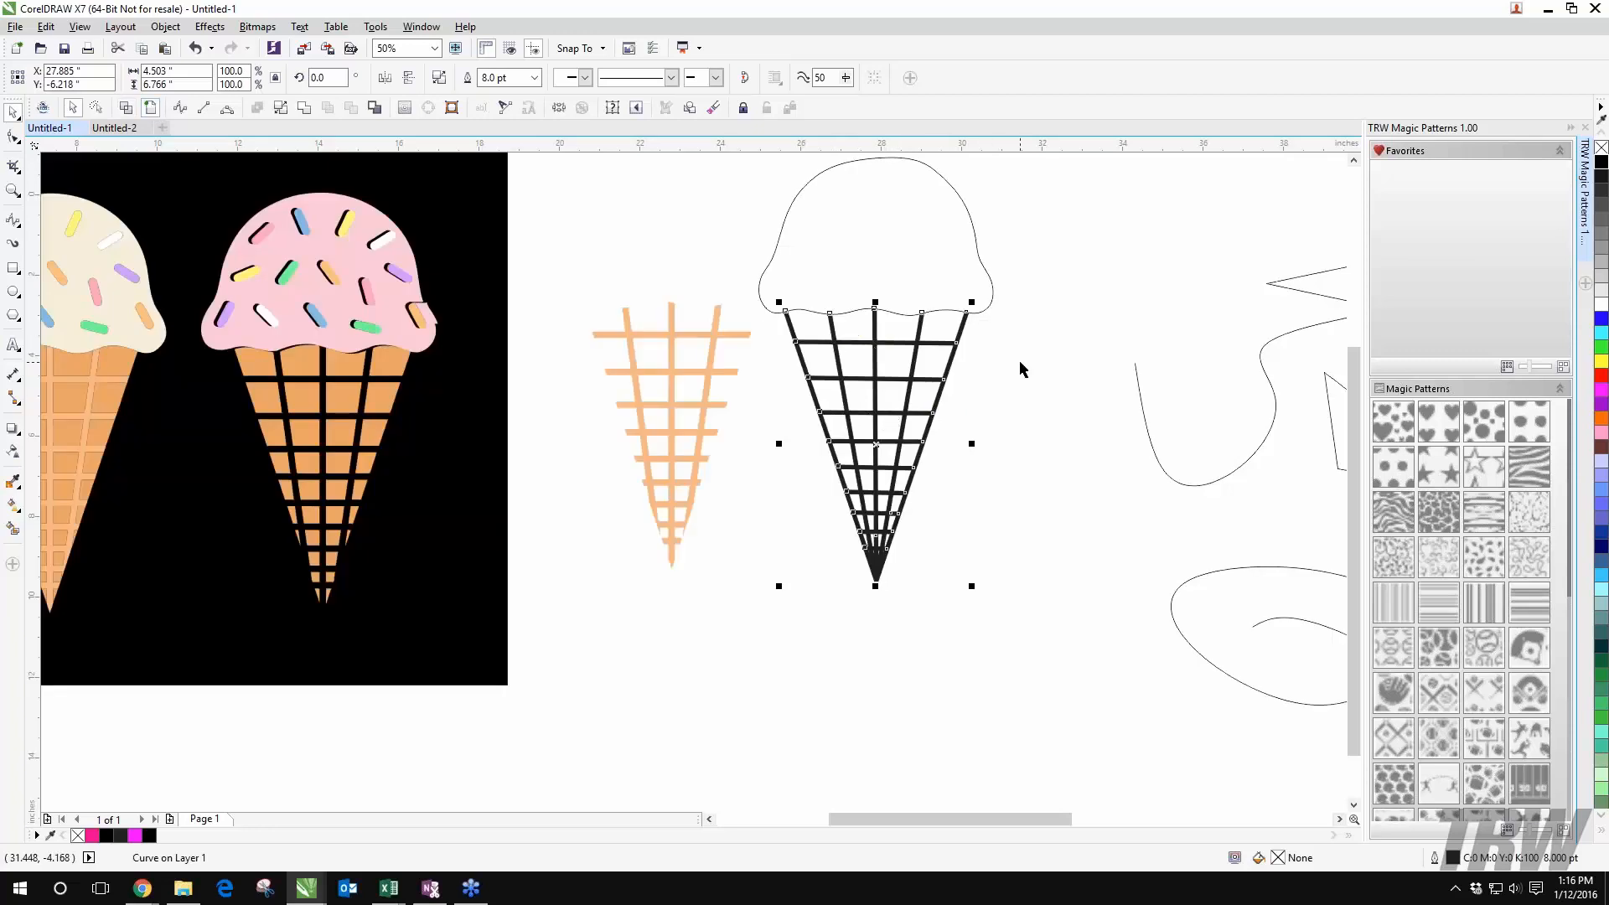
Step: Convert the 8 pt outline of the hand-traced waffle grid to a filled object and clear the selection
click(1057, 315)
click(901, 439)
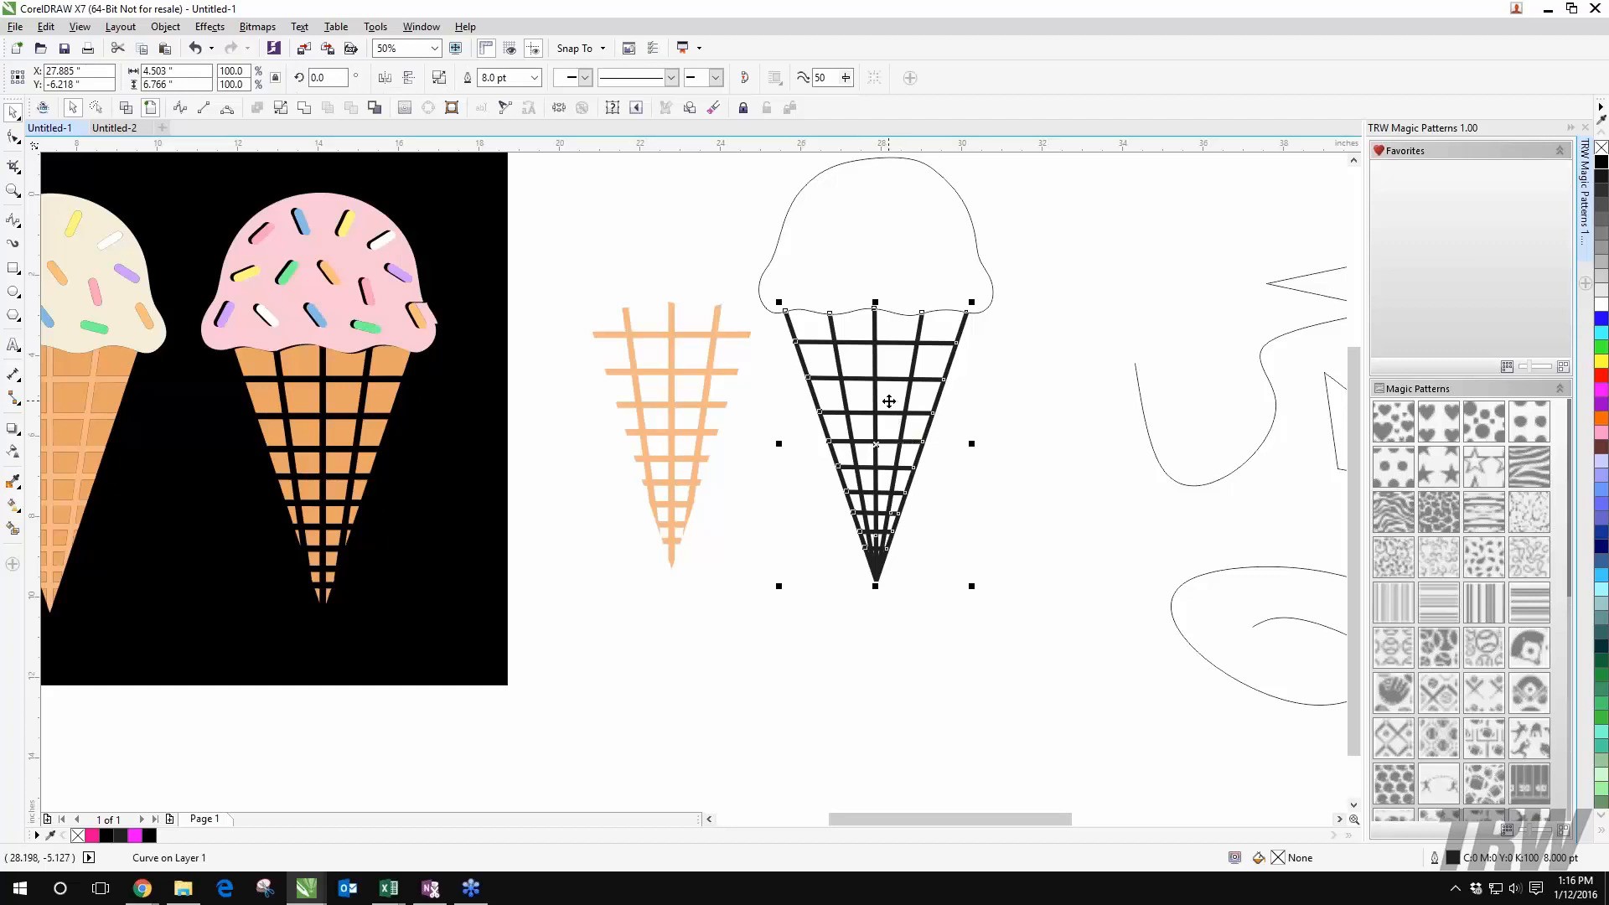
click(455, 113)
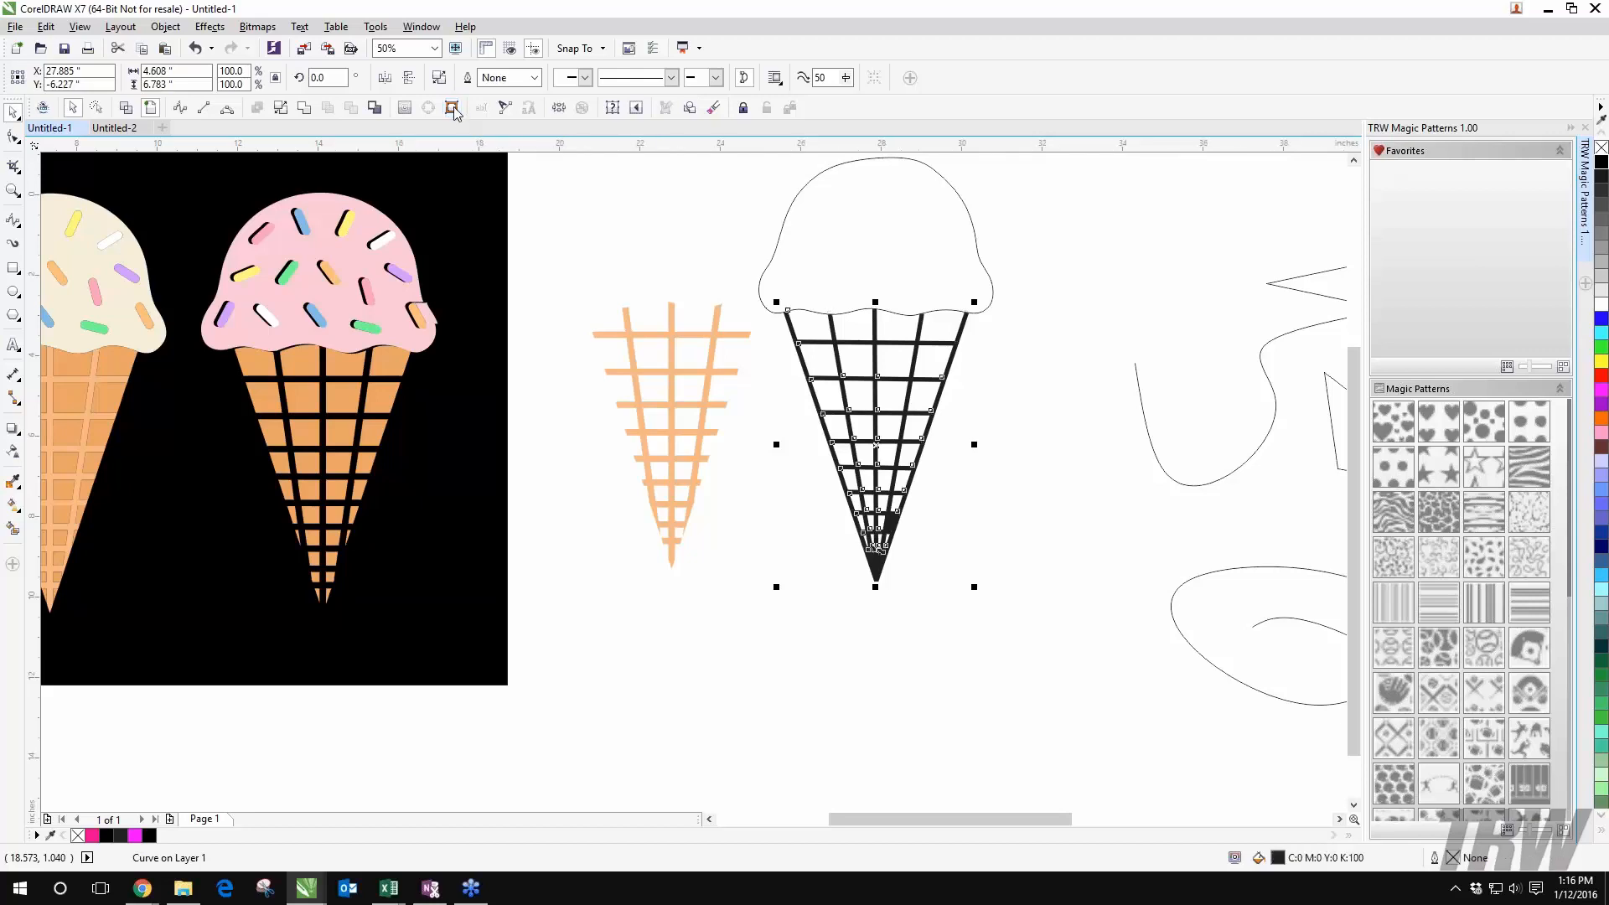
click(702, 242)
Step: Examine the converted waffle grid's double-edged contours in wireframe view and restore the full-colour view
click(125, 111)
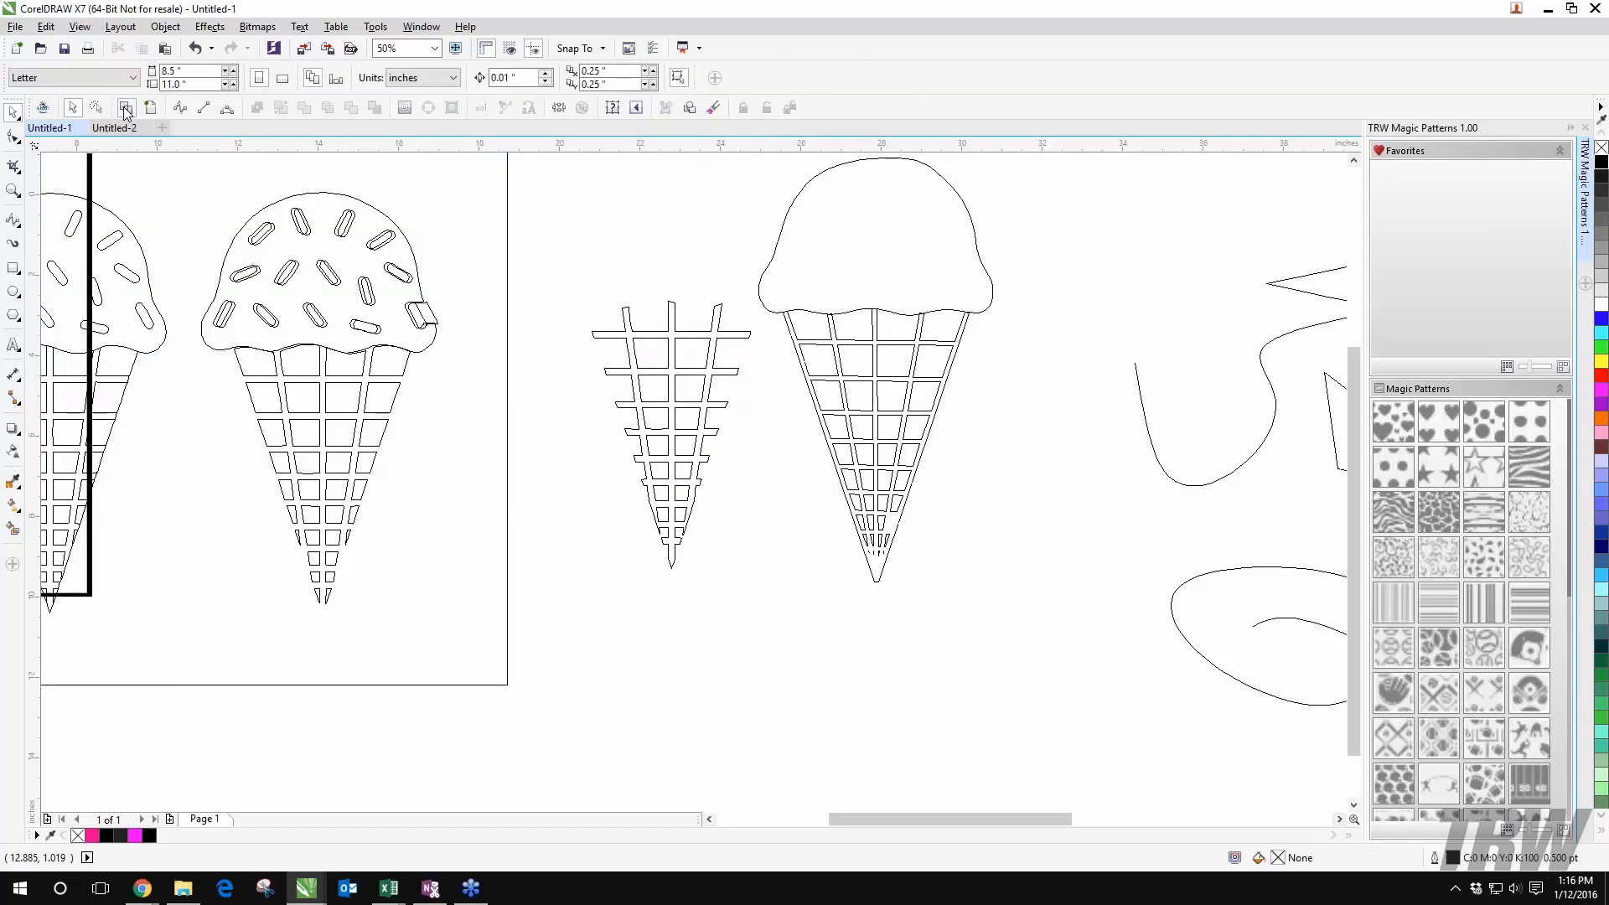
click(892, 518)
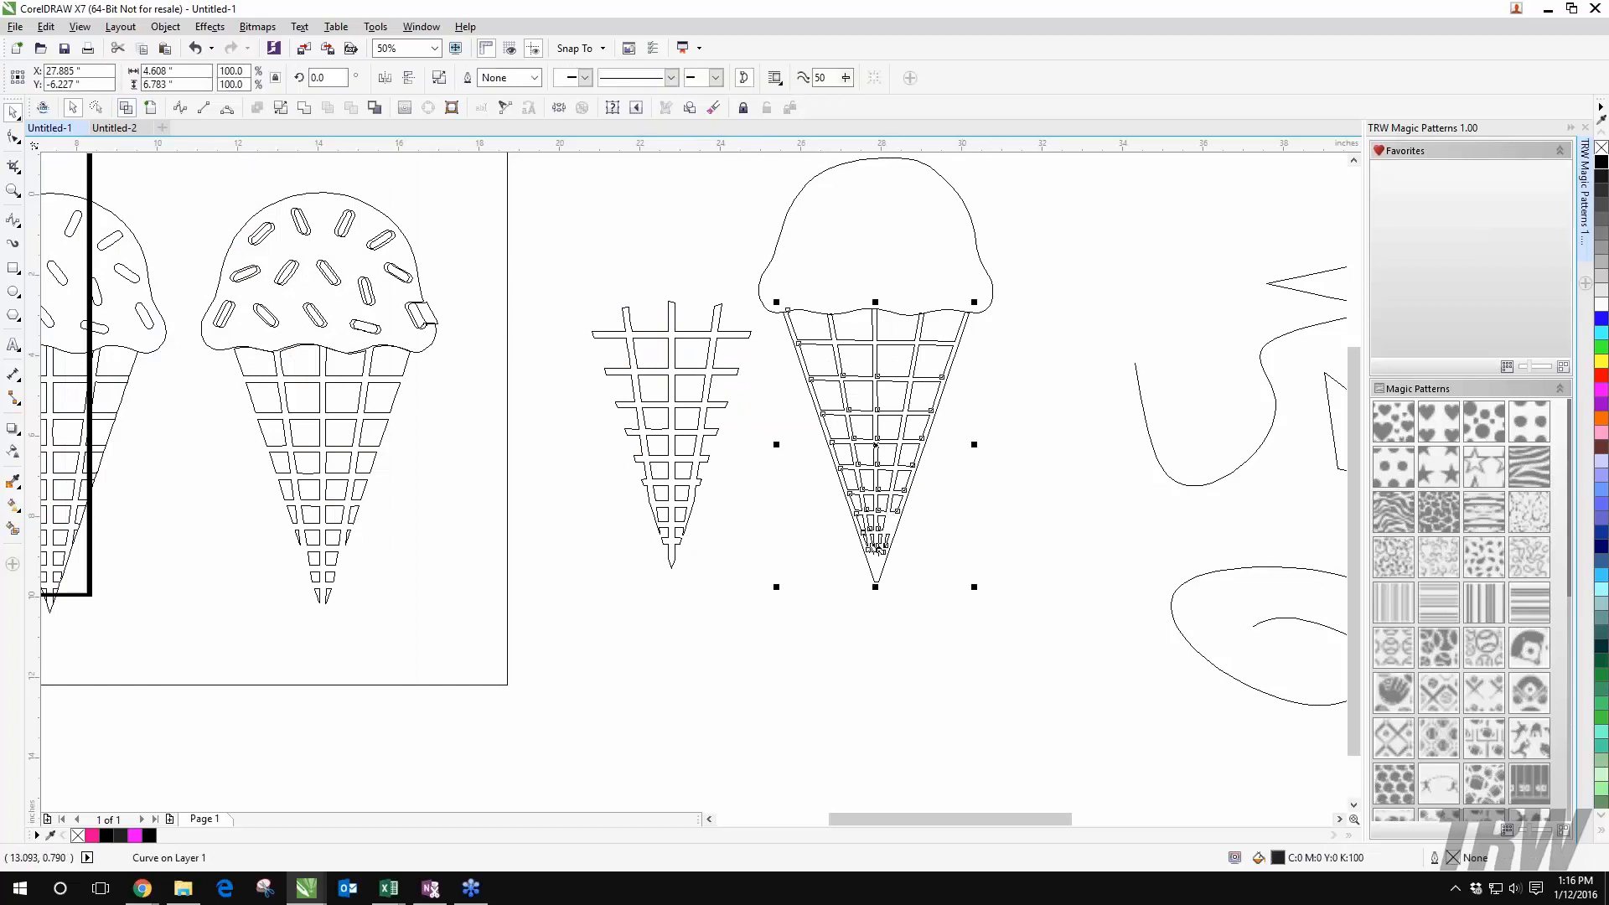
click(150, 107)
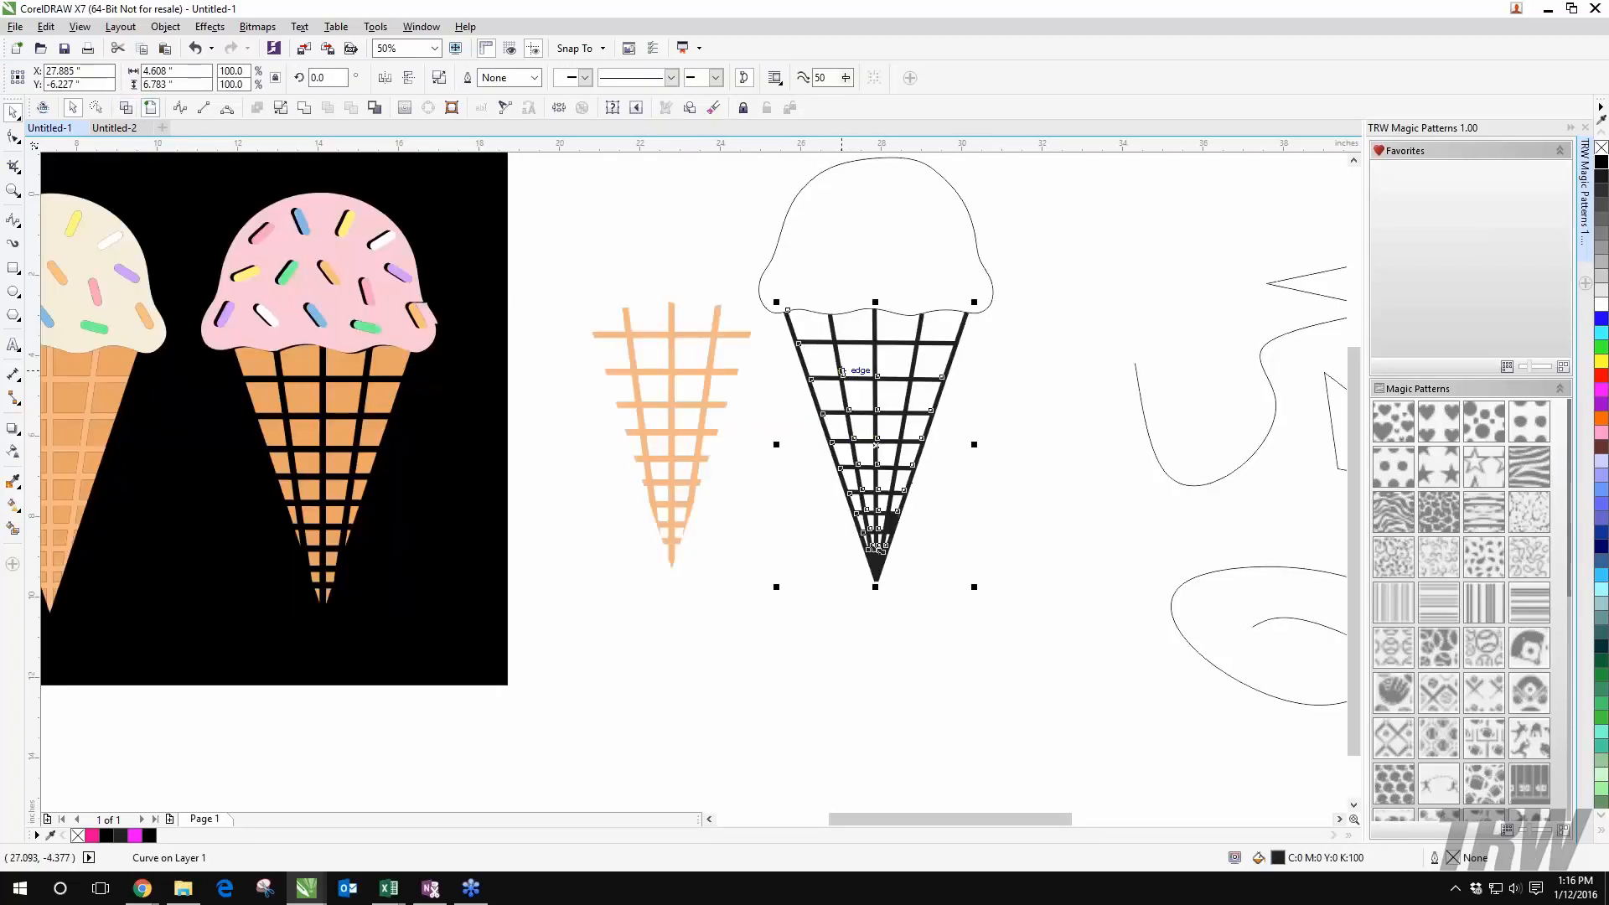
Step: Undo converting the hand-traced waffle grid's outline to an object and leave nothing selected
click(893, 427)
click(894, 443)
click(939, 517)
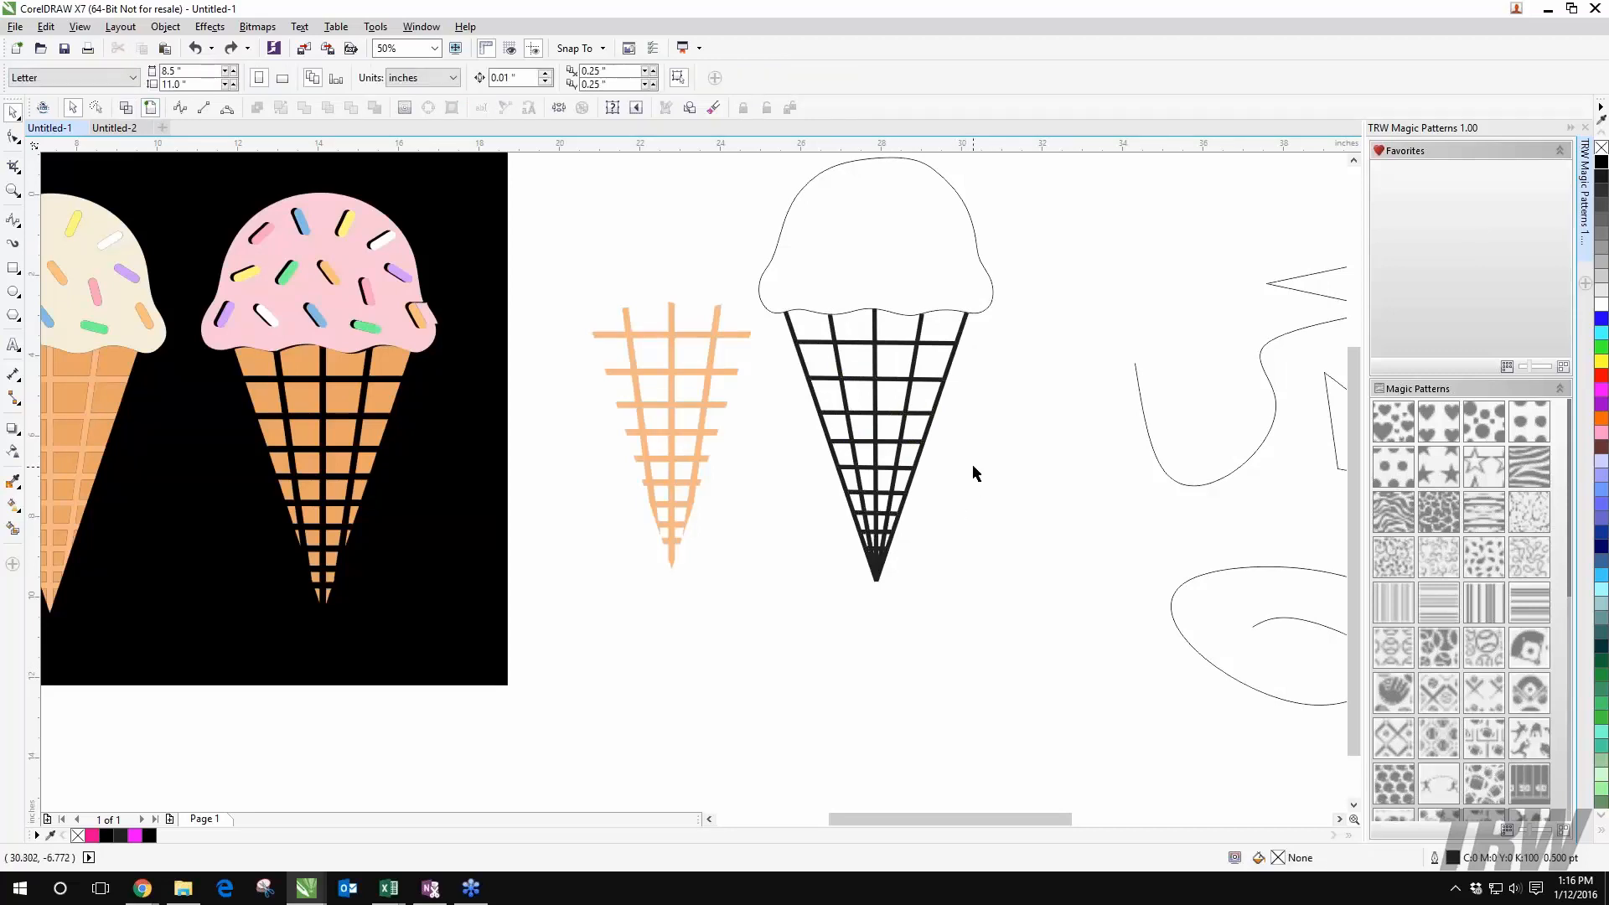
drag(975, 452, 849, 439)
drag(776, 478, 736, 558)
key(ctrl+z)
click(916, 544)
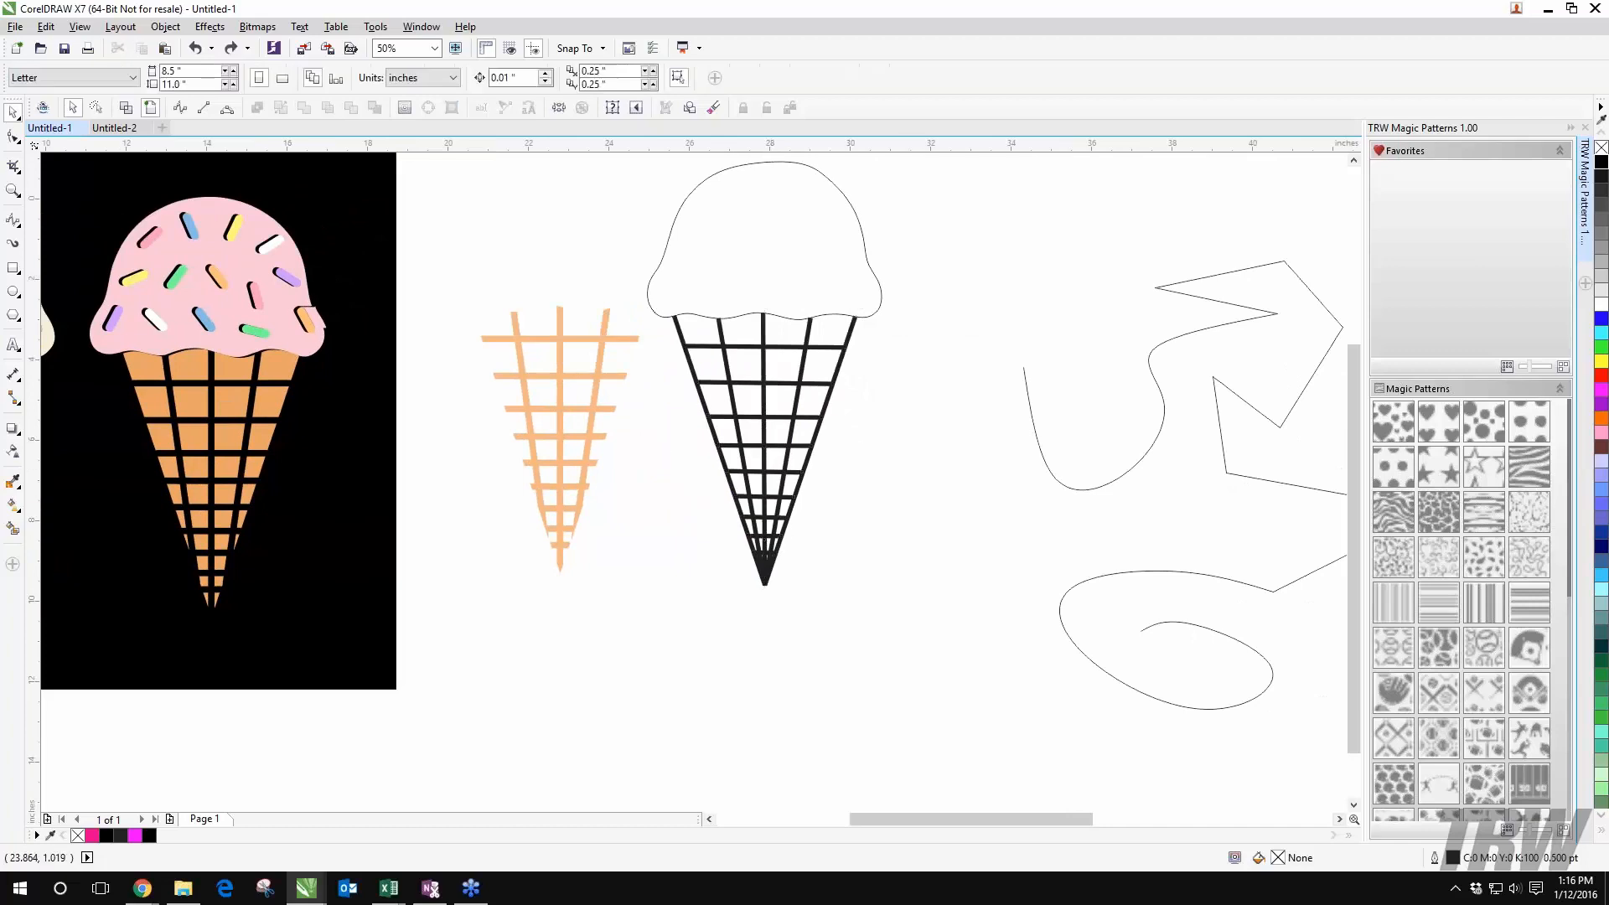
click(808, 404)
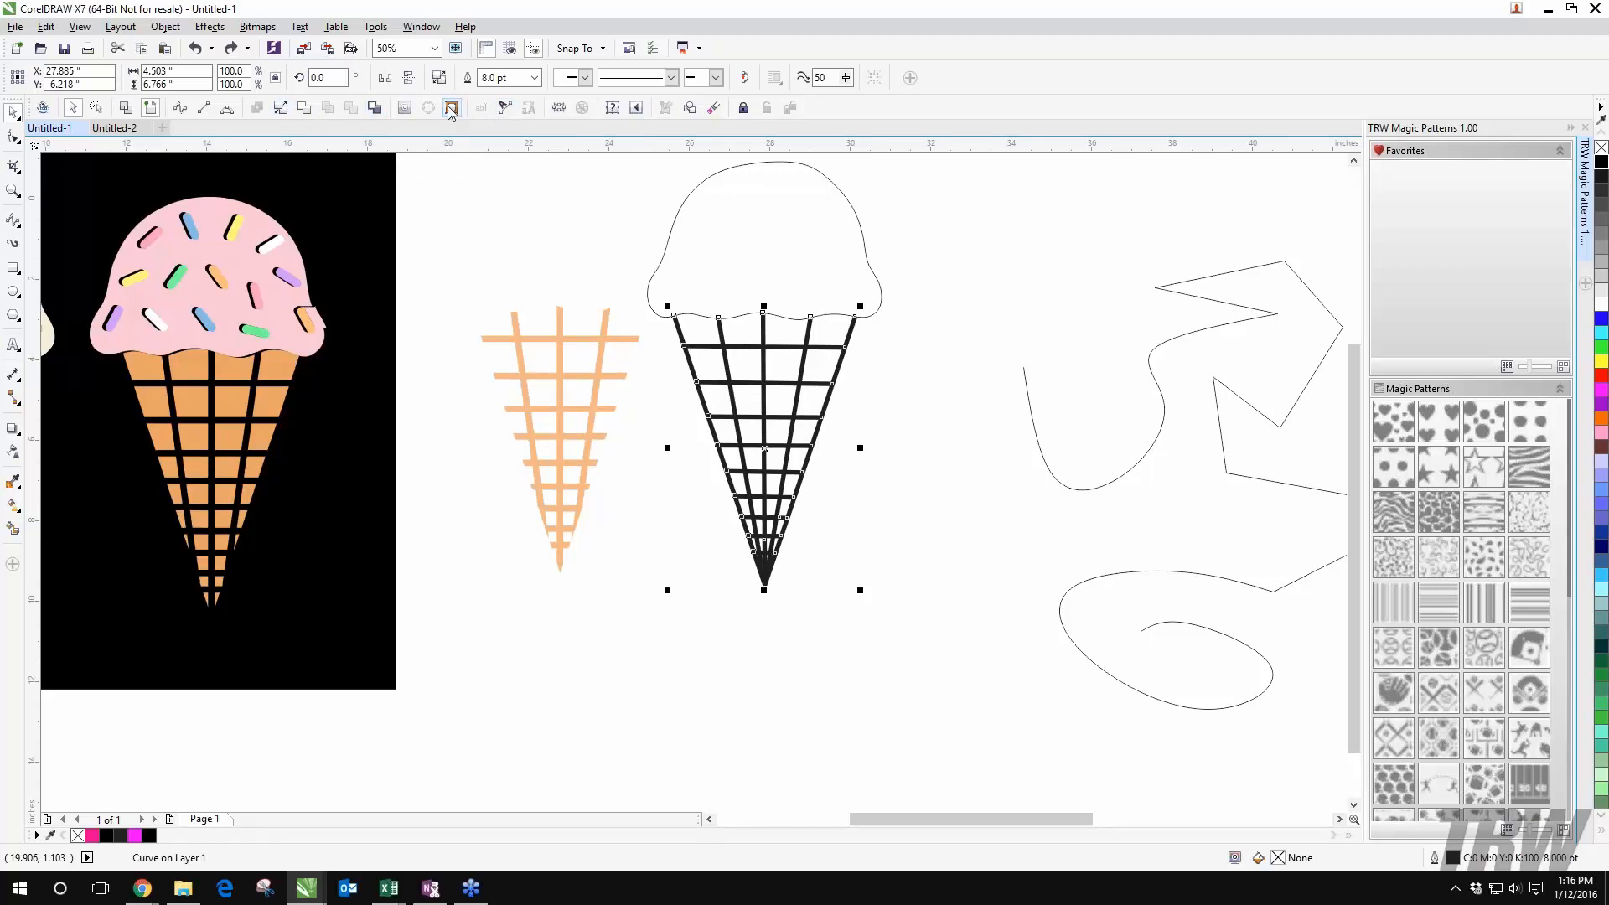
click(885, 321)
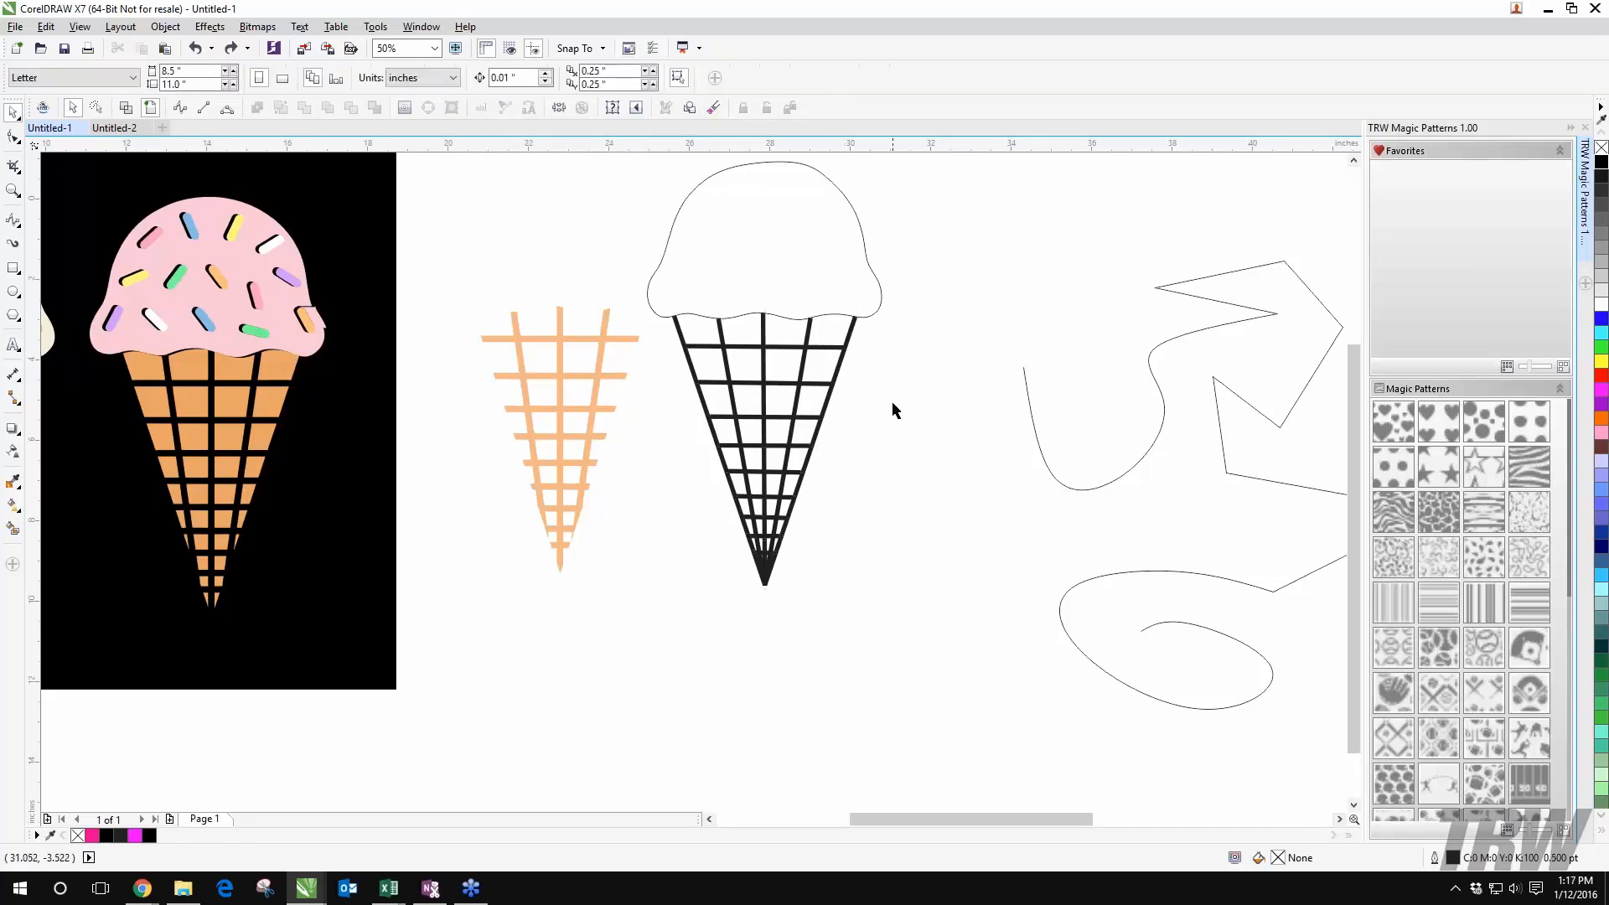
click(780, 383)
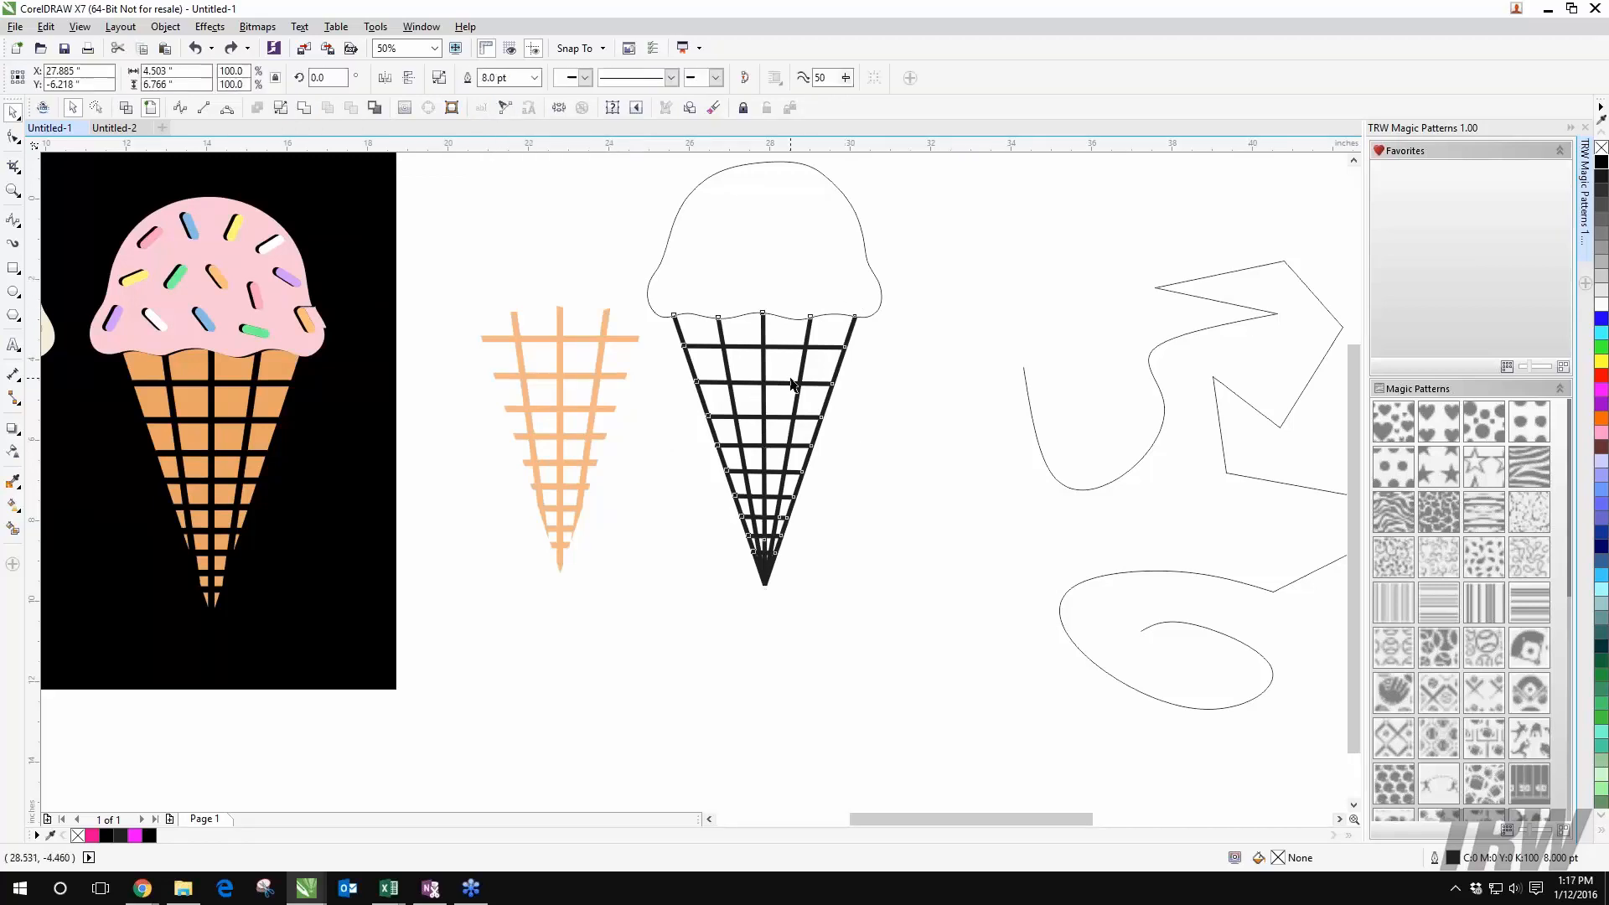
Step: Fill the hand-traced ice cream scoop with bright green and clear the selection
click(802, 261)
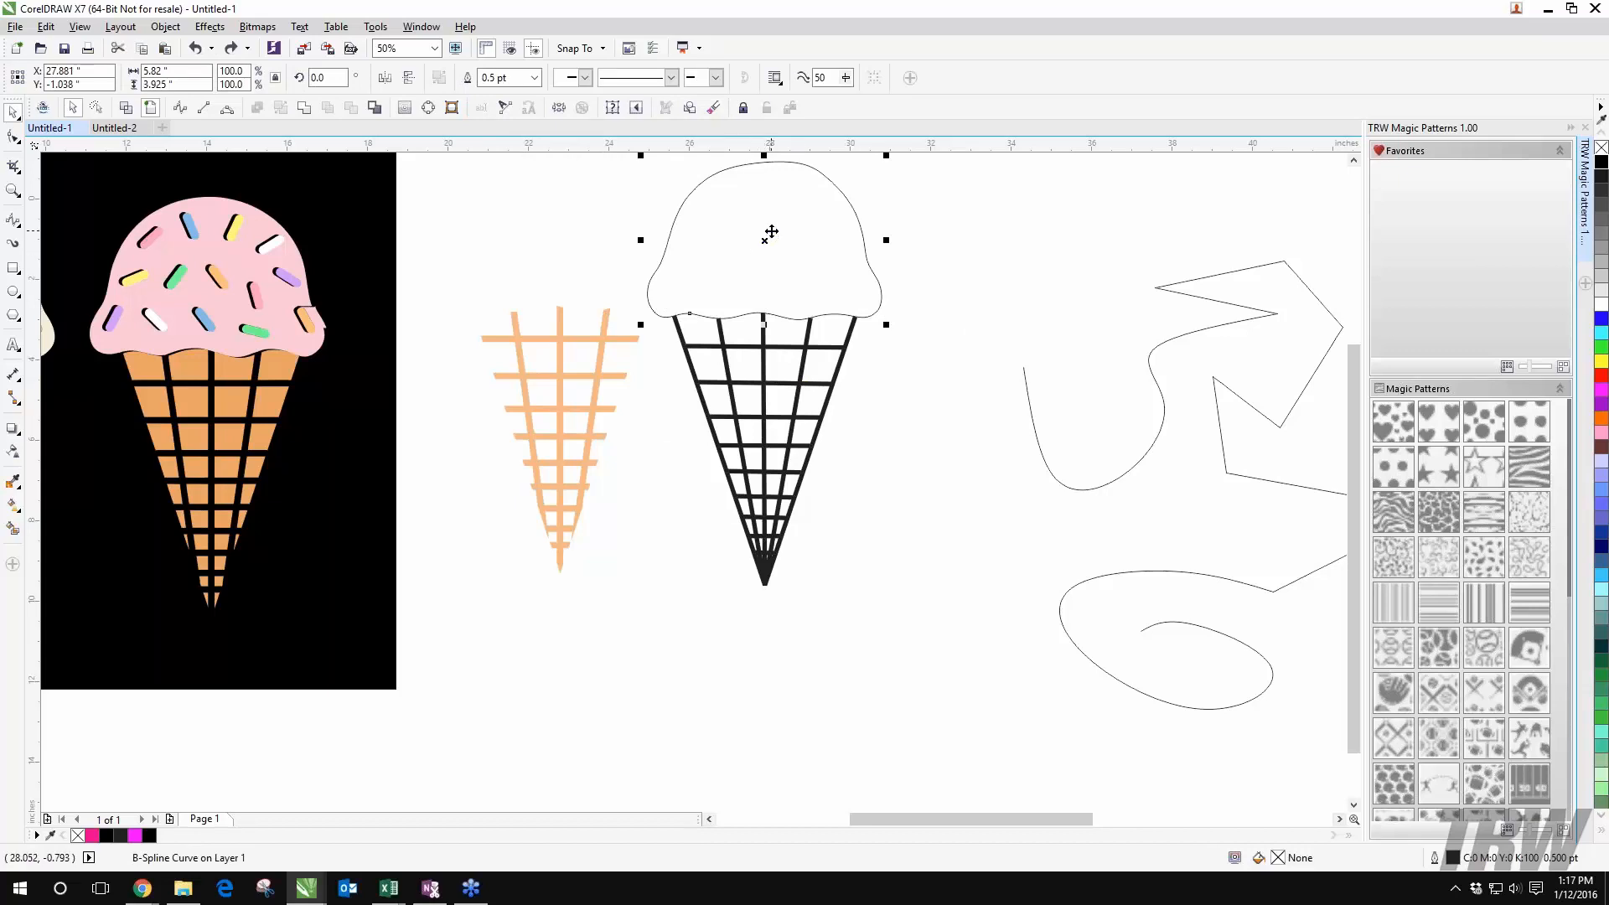
drag(1100, 285, 1030, 337)
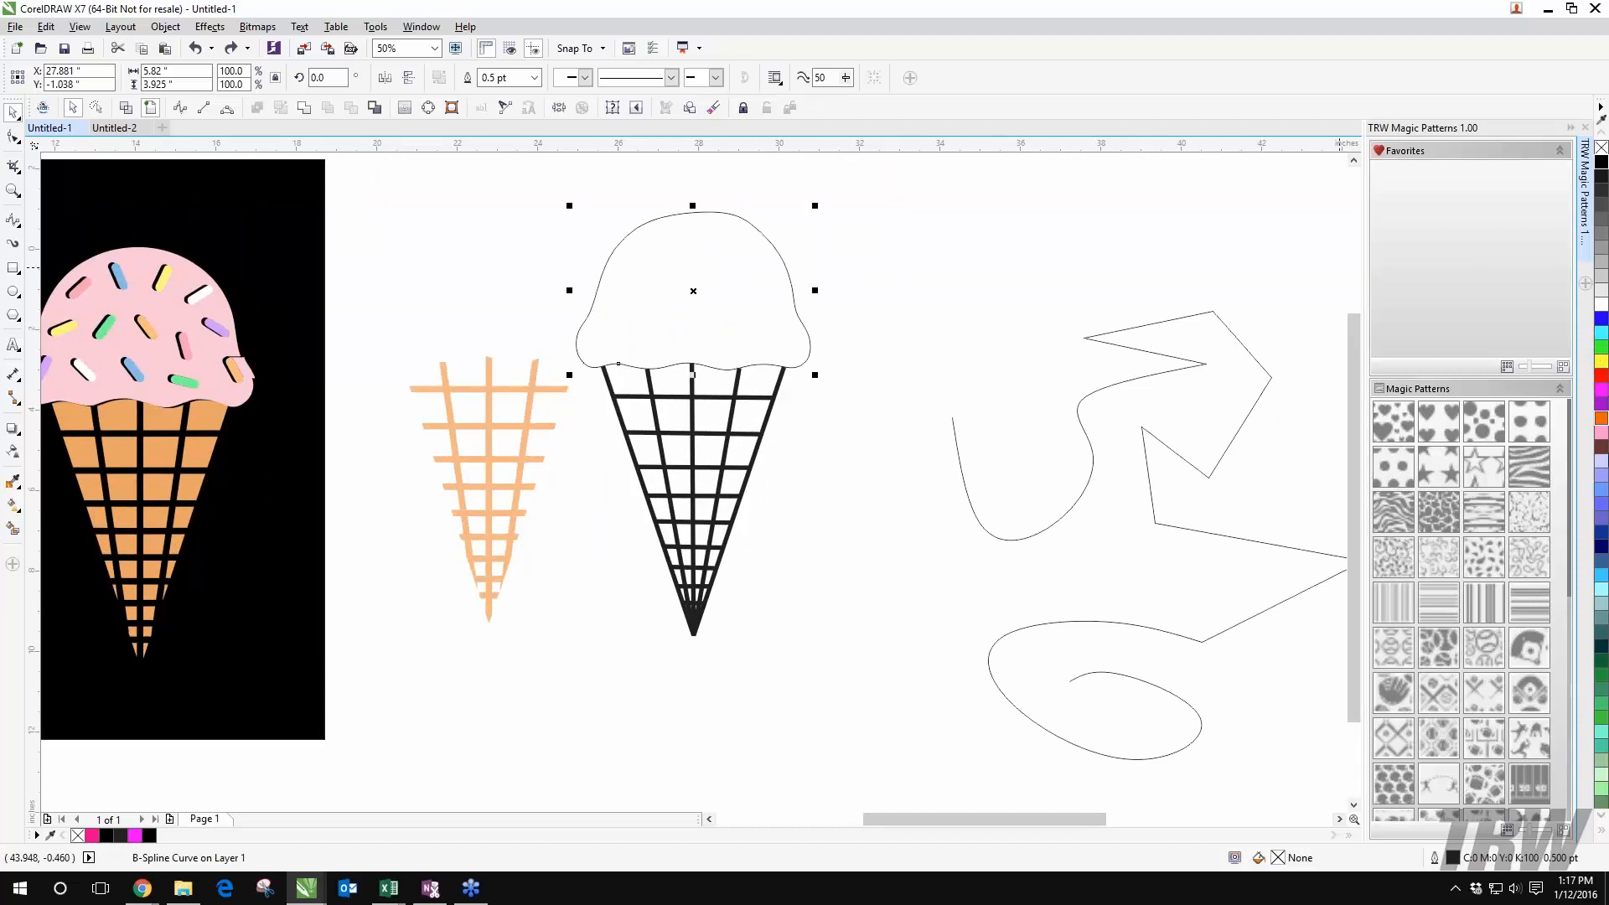
click(1601, 346)
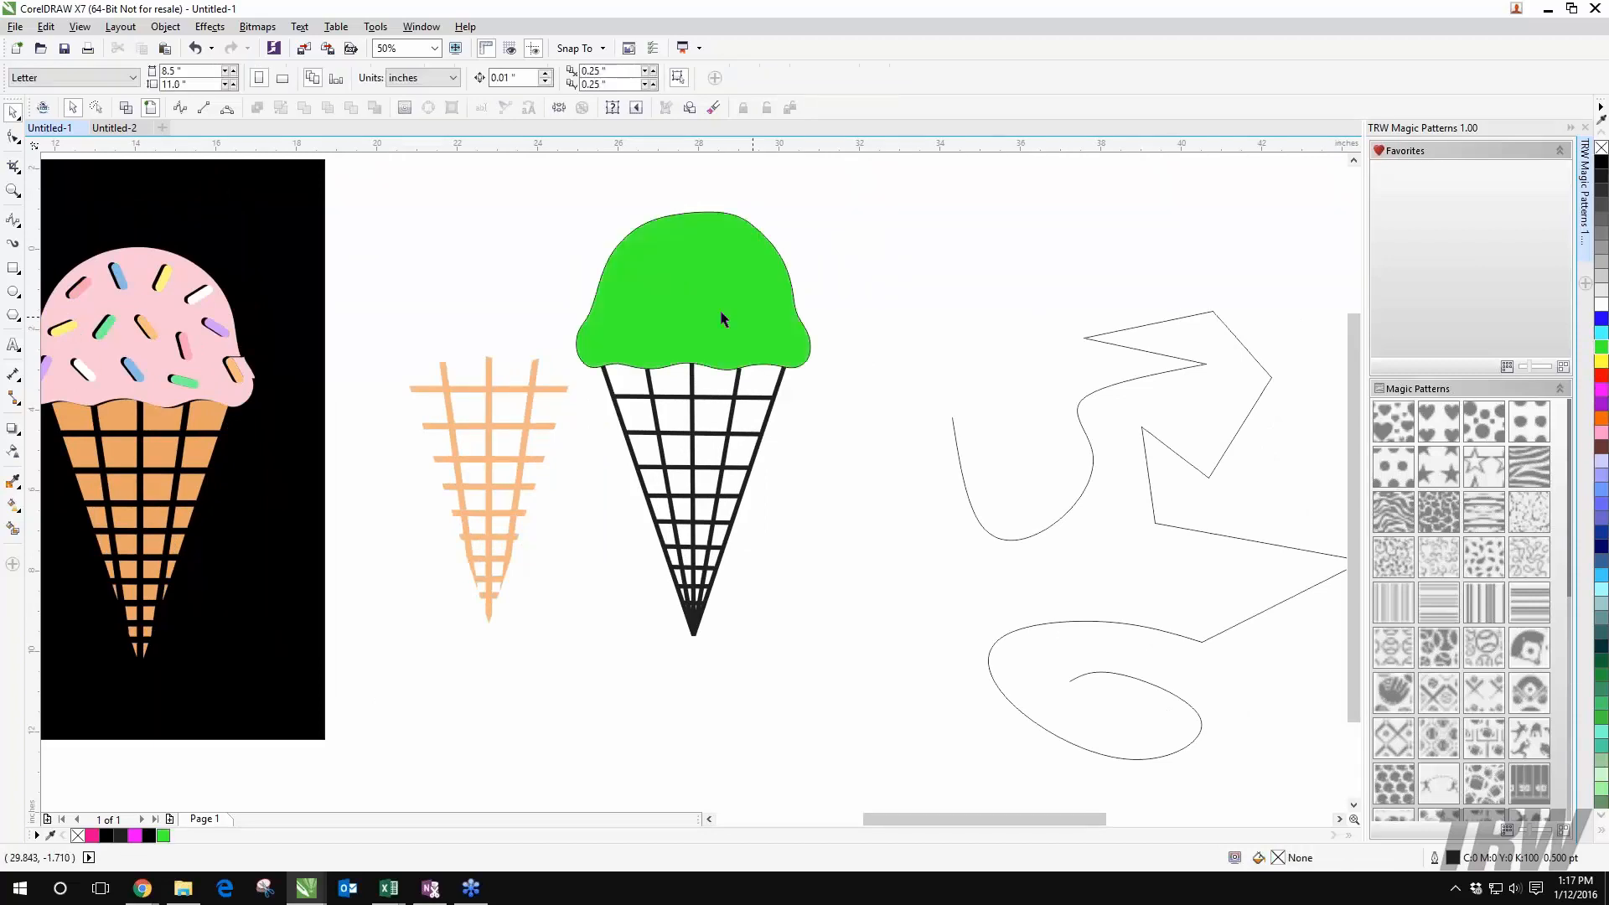
mouse_move(721, 310)
mouse_down()
mouse_move(859, 256)
mouse_move(721, 310)
mouse_up()
click(904, 256)
Step: Draw a small slanted oval B-Spline sprinkle, about 0.37 by 0.44 inches, on the green scoop and deselect it
scroll(771, 335, down, 2)
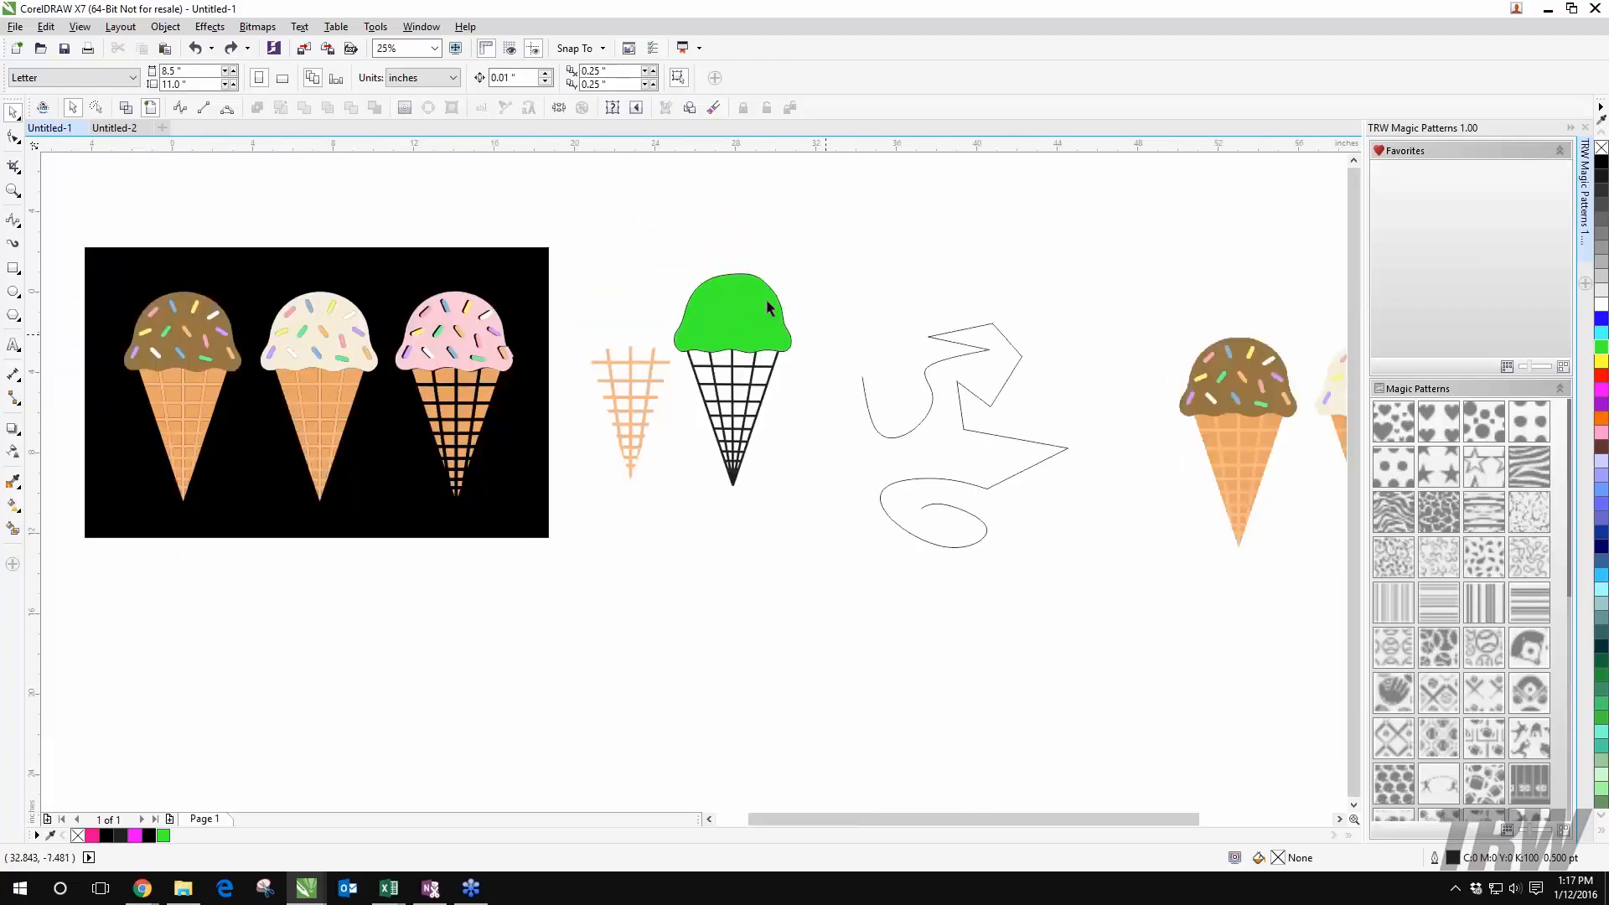
scroll(785, 283, up, 1)
drag(1056, 316, 922, 293)
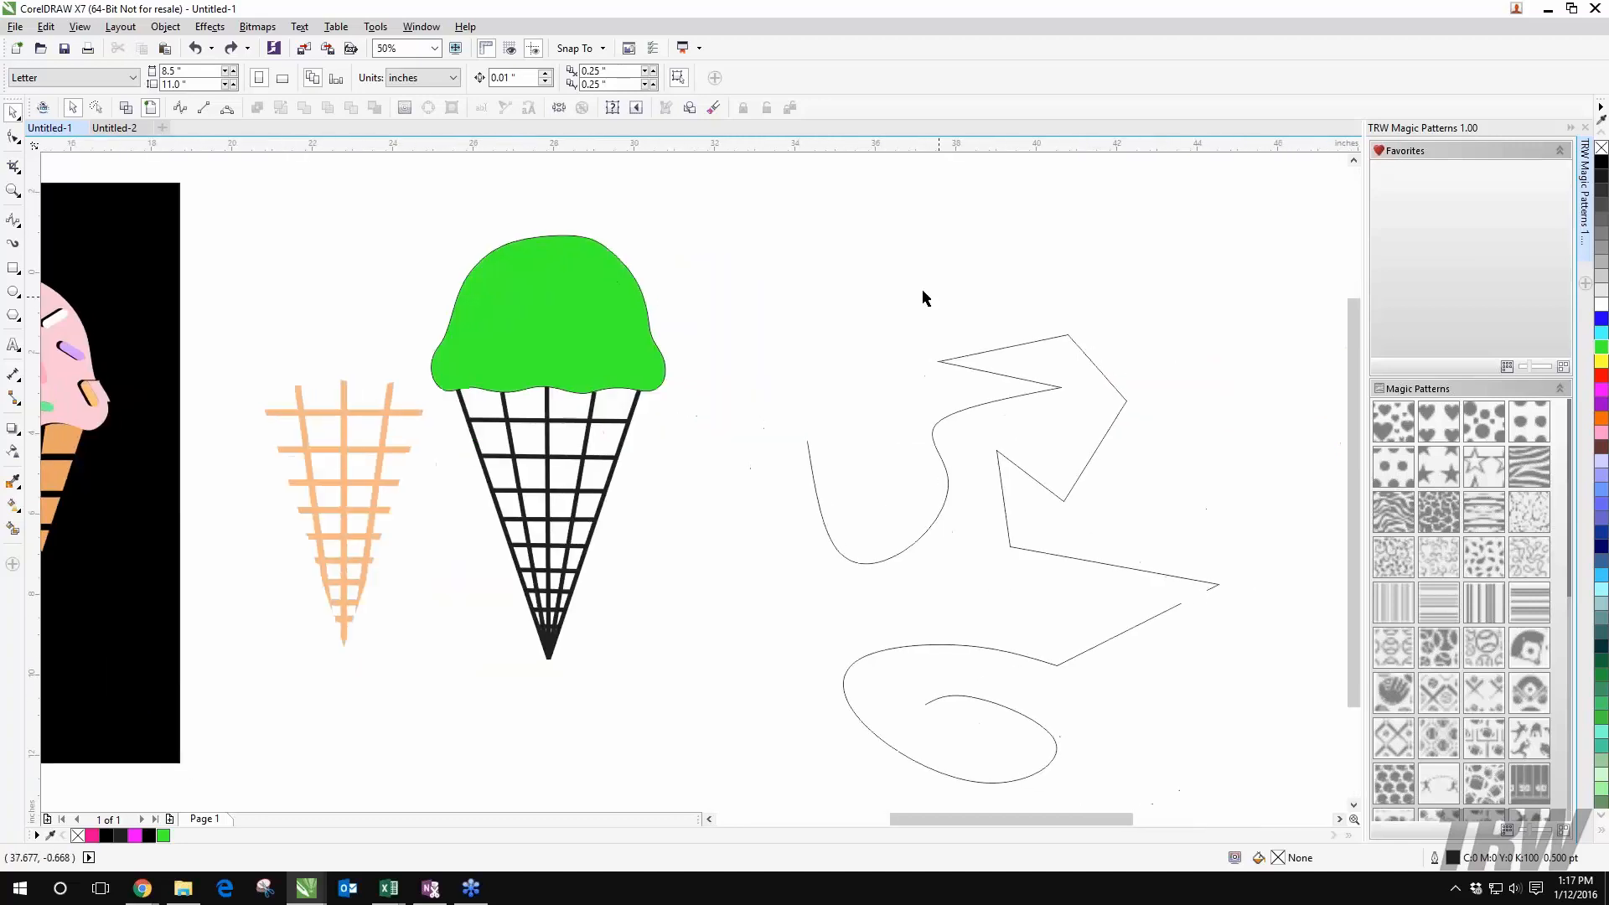
scroll(749, 274, down, 1)
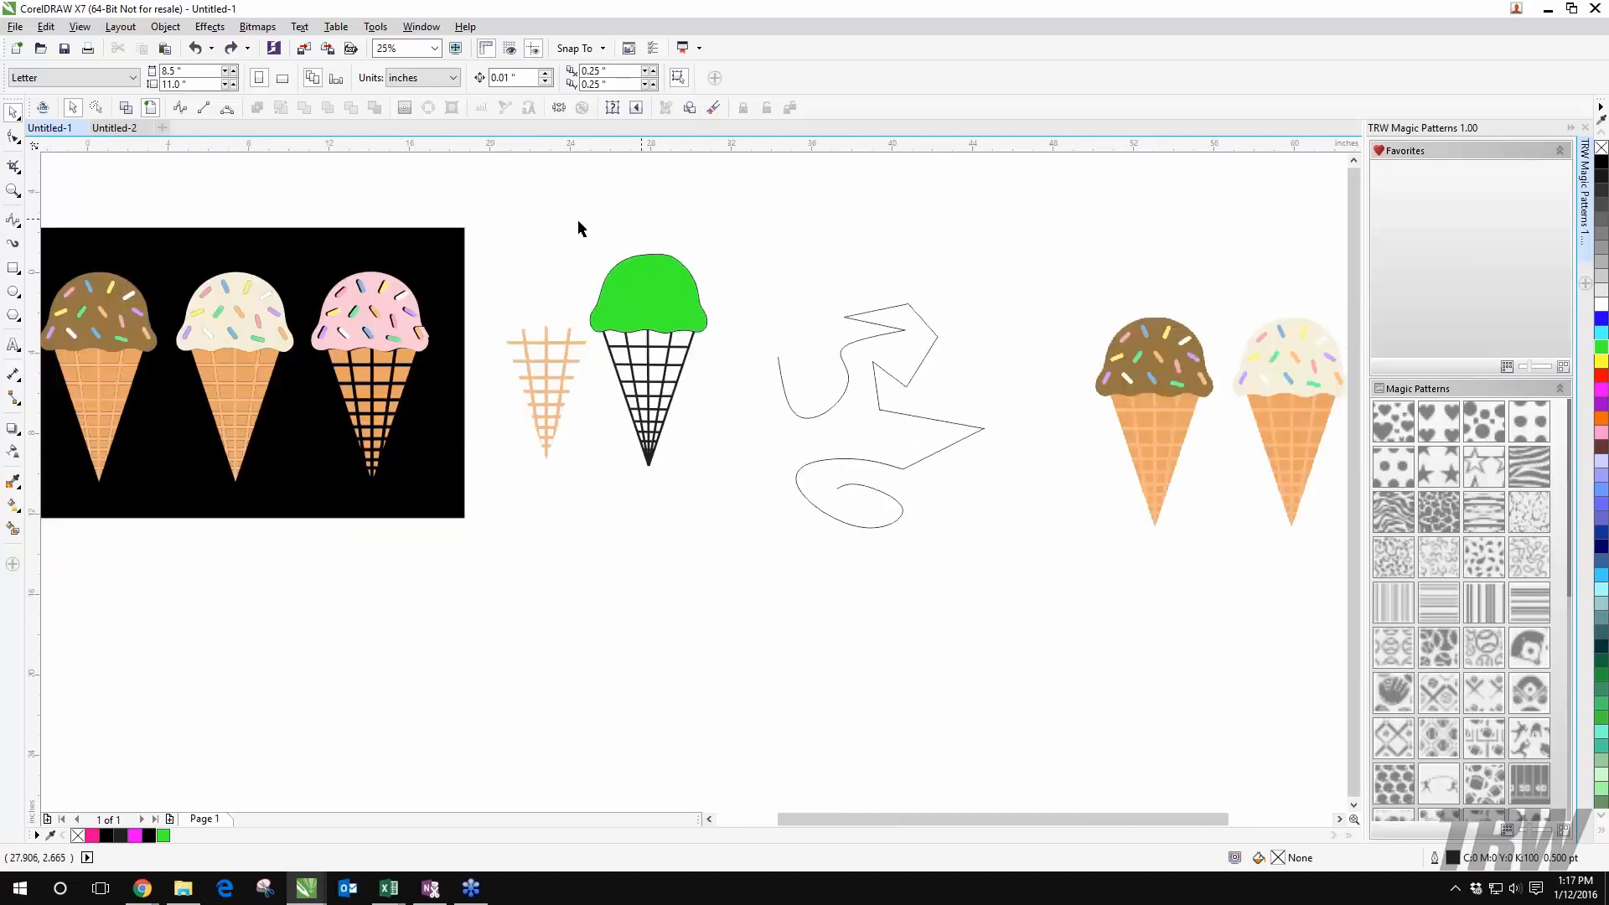
click(181, 108)
scroll(568, 285, up, 1)
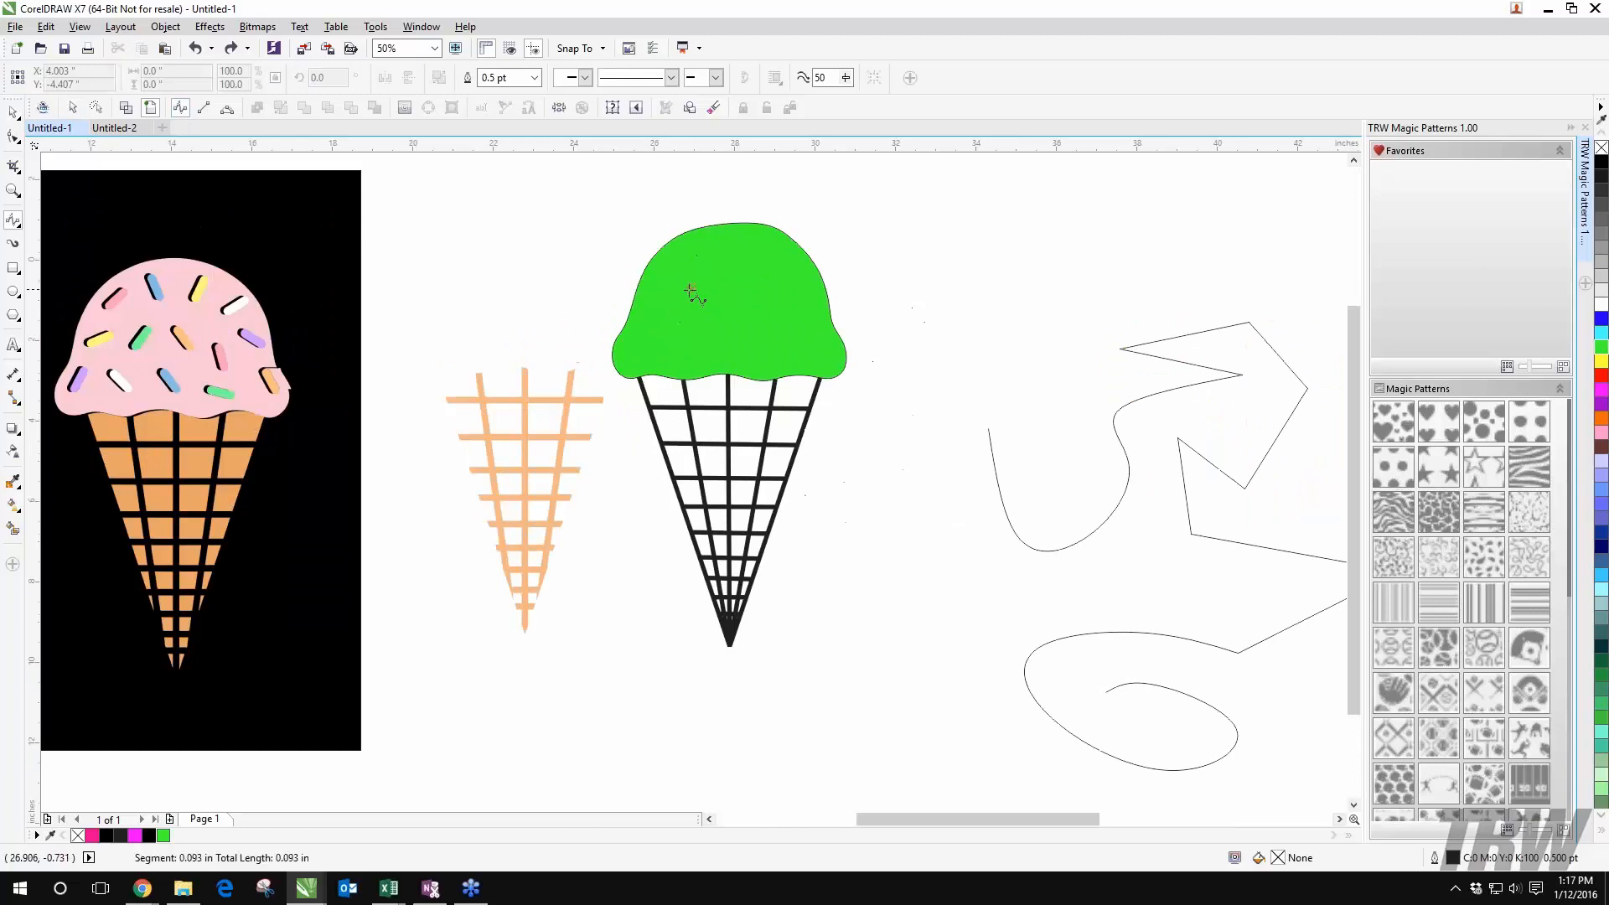
mouse_move(691, 291)
mouse_down()
mouse_move(681, 312)
mouse_move(690, 292)
mouse_up()
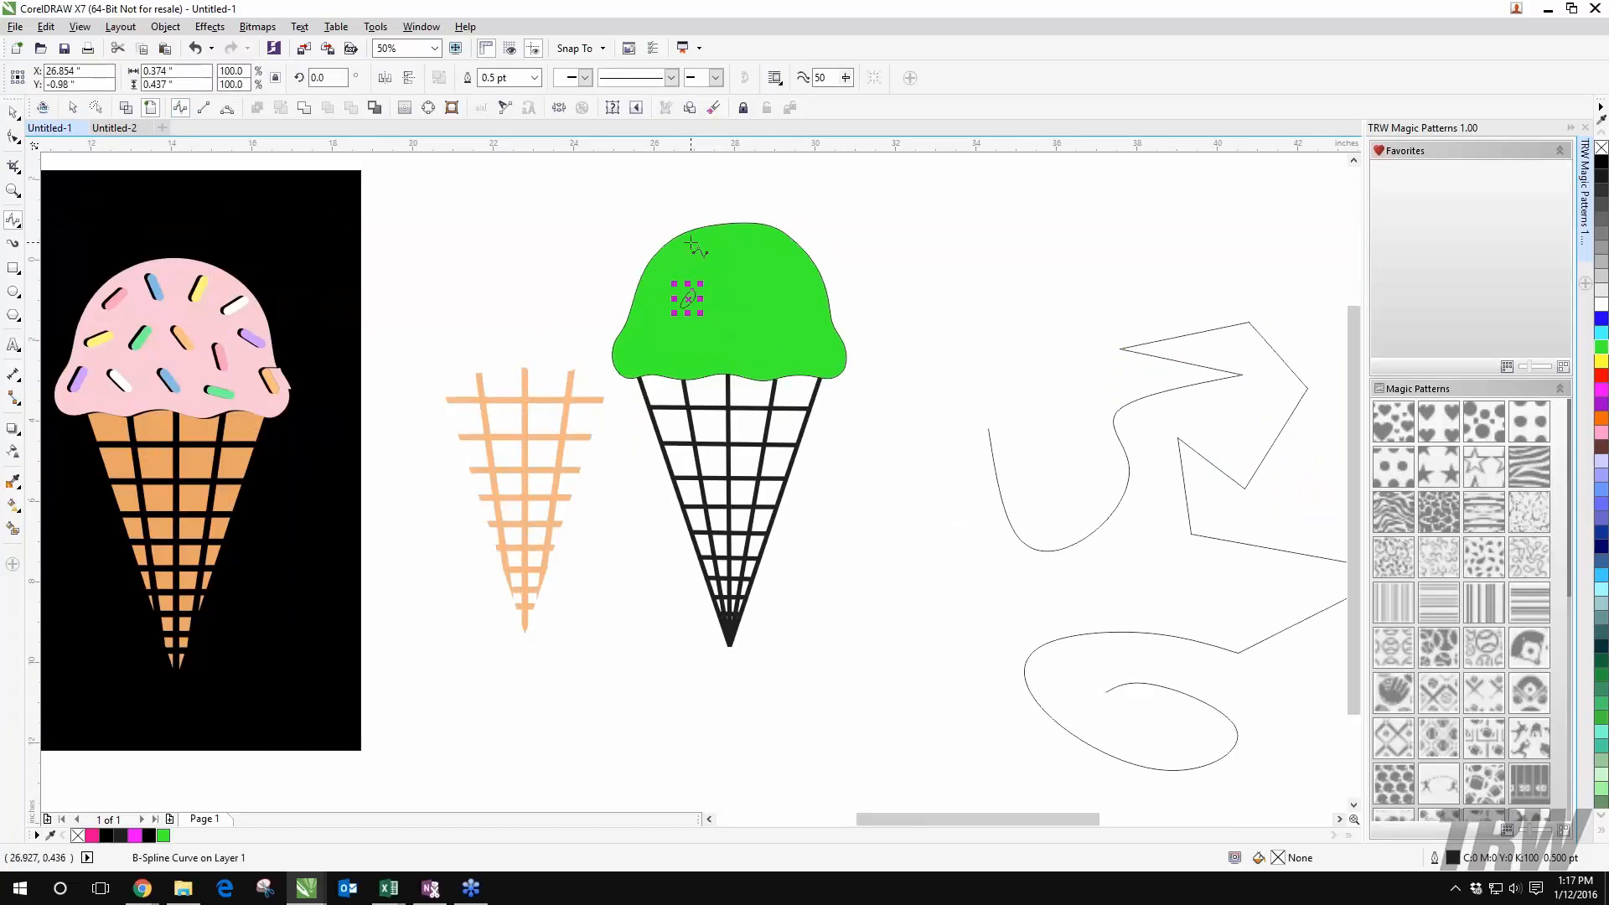
scroll(691, 242, up, 1)
click(13, 112)
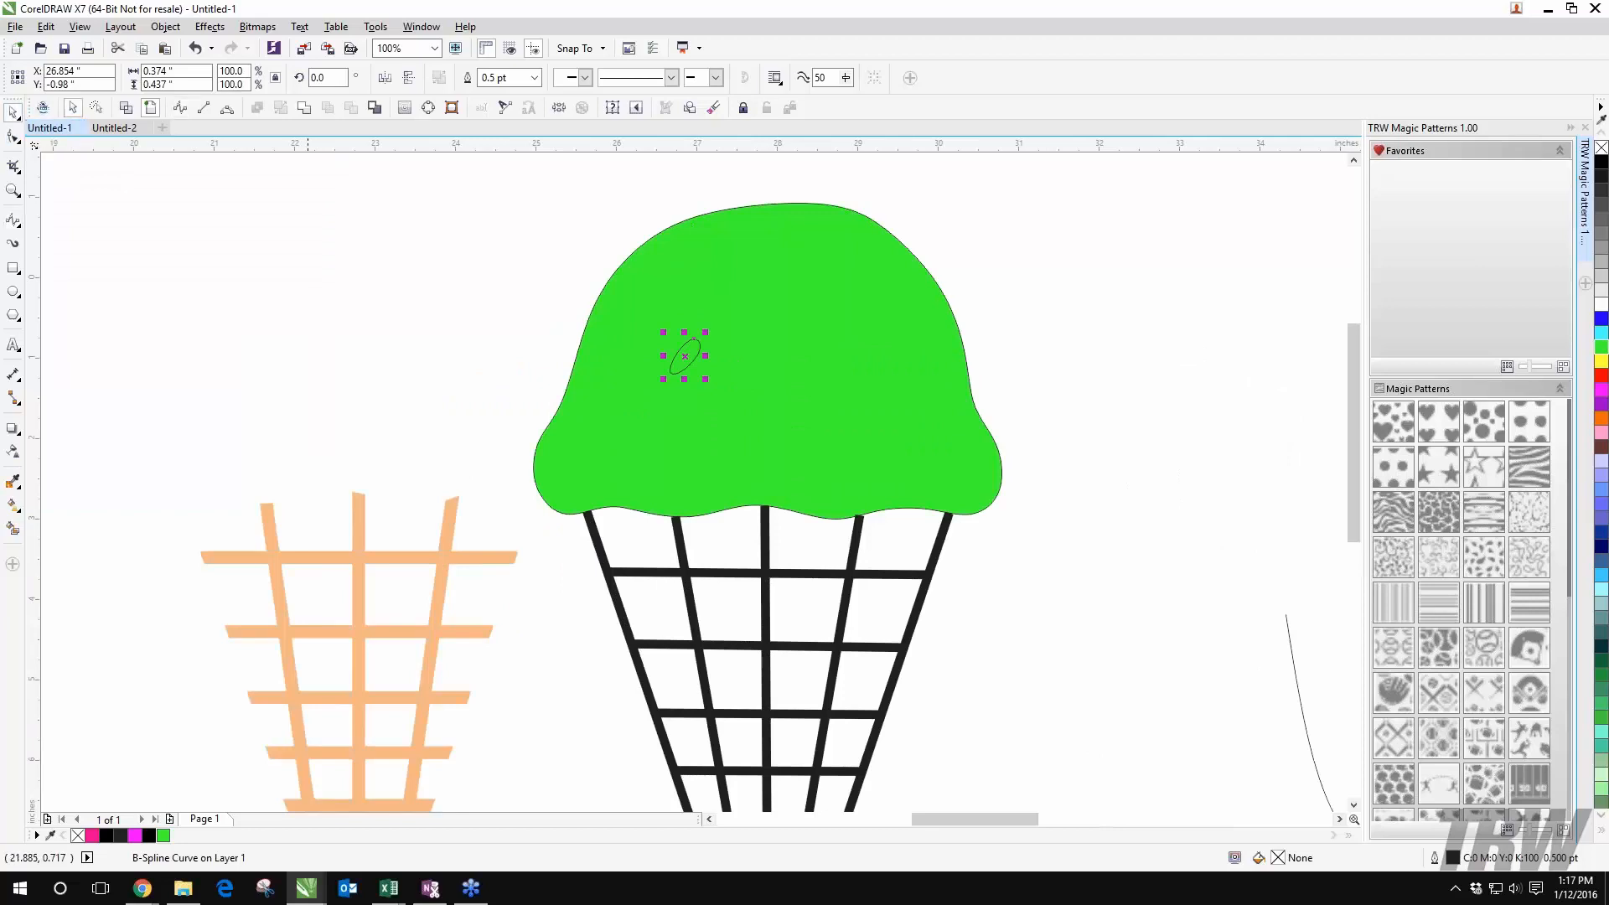
click(177, 317)
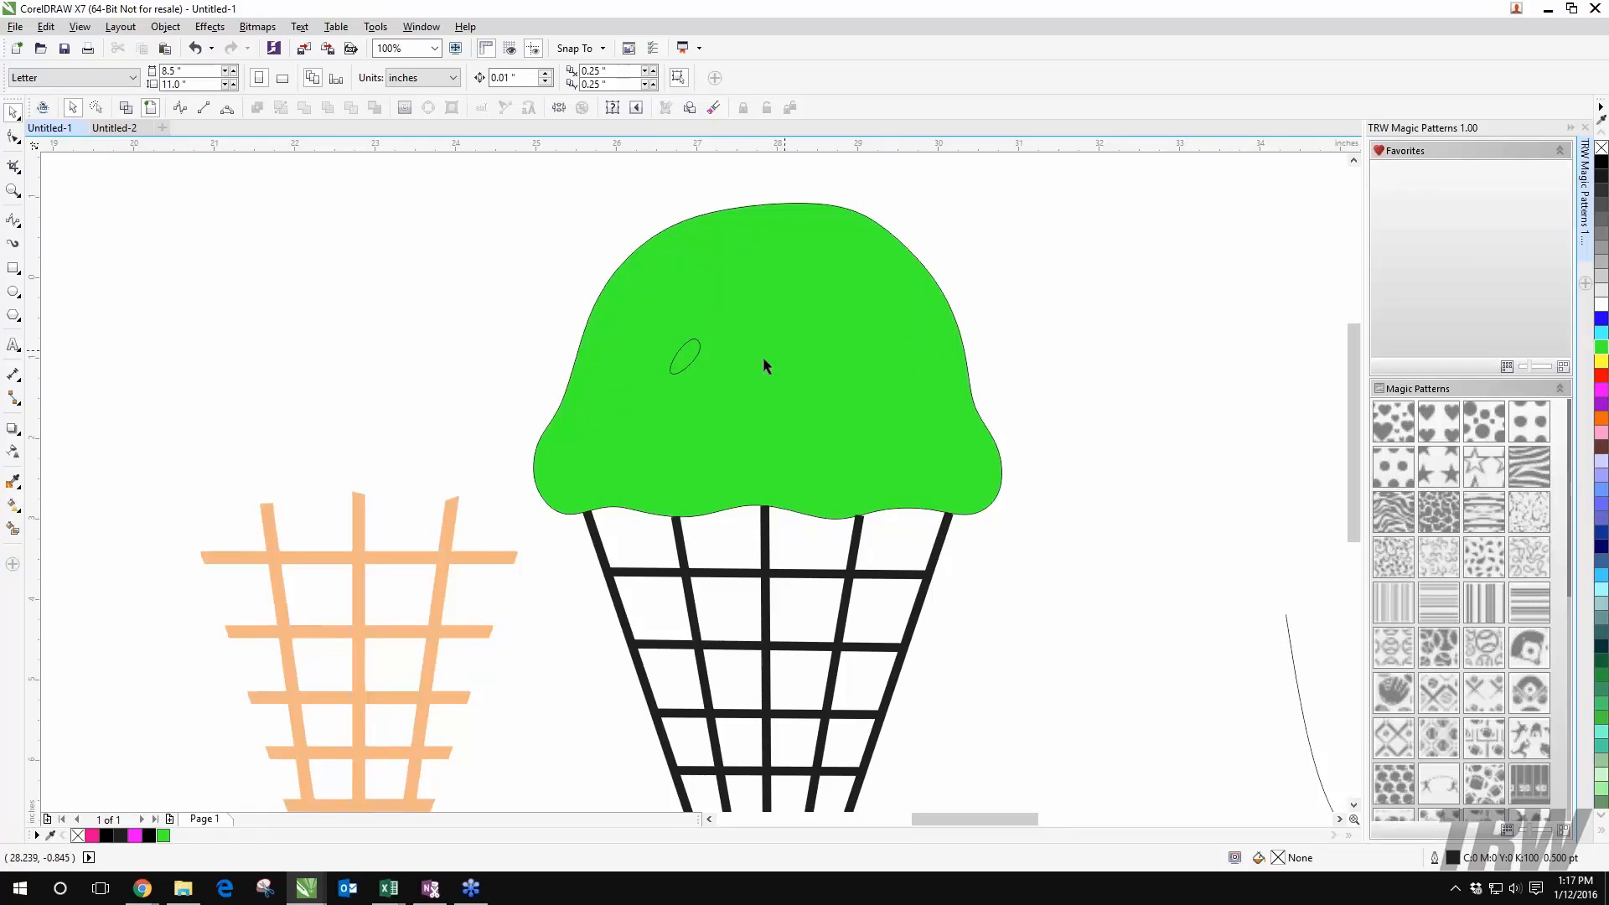
Step: Reshape the hand-traced scoop by moving the two B-Spline control points on its upper-left crown slightly upward
click(692, 344)
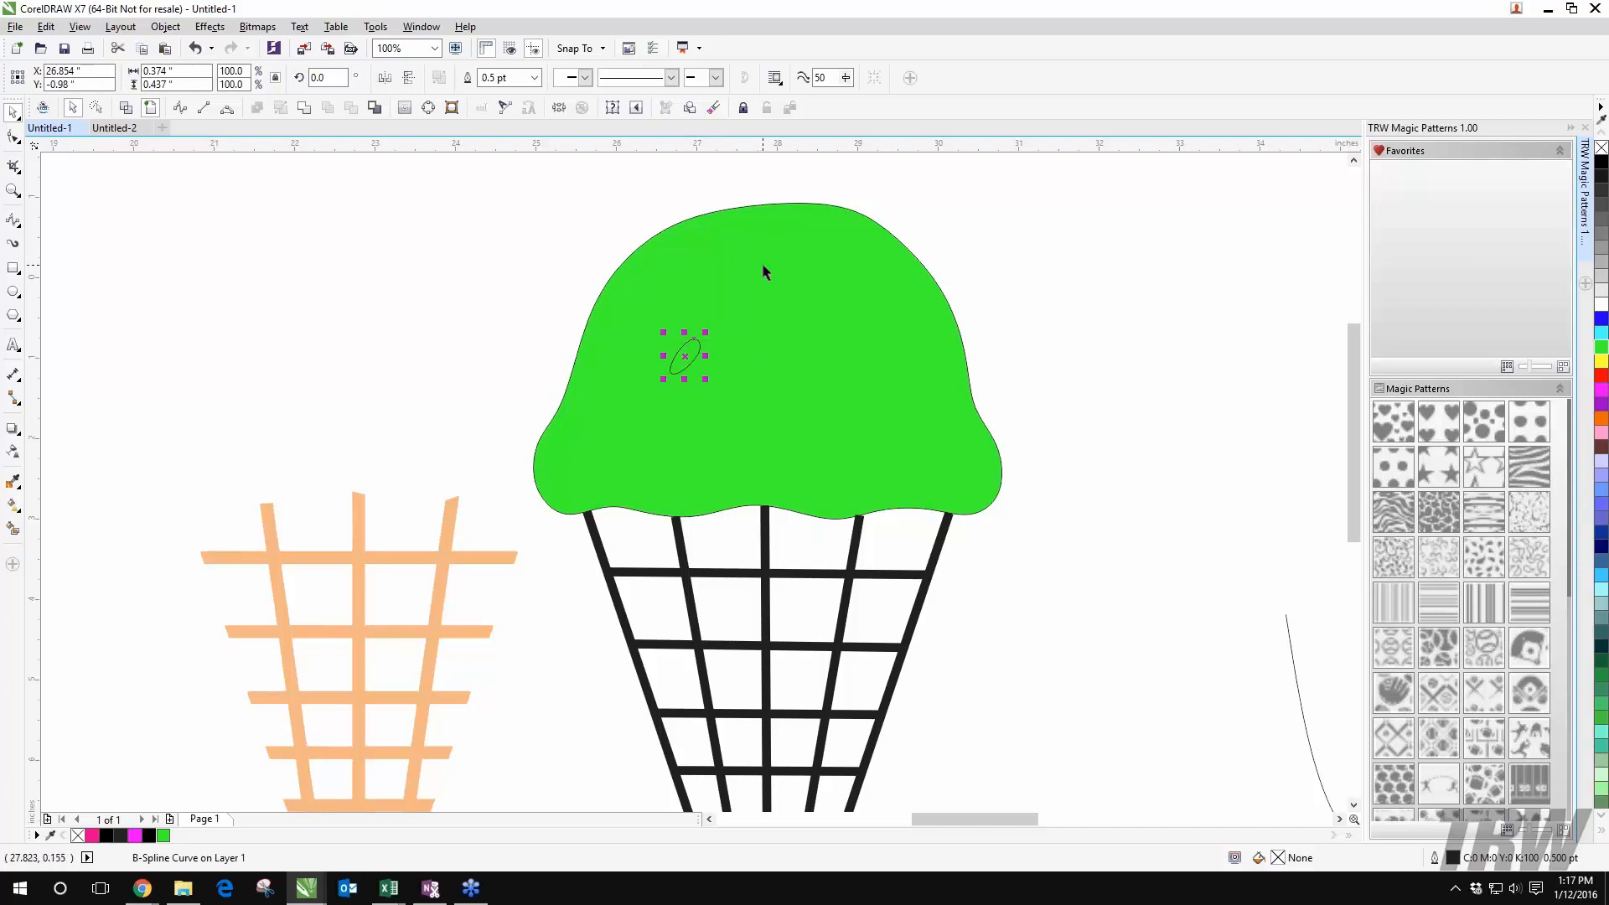
drag(456, 244, 362, 239)
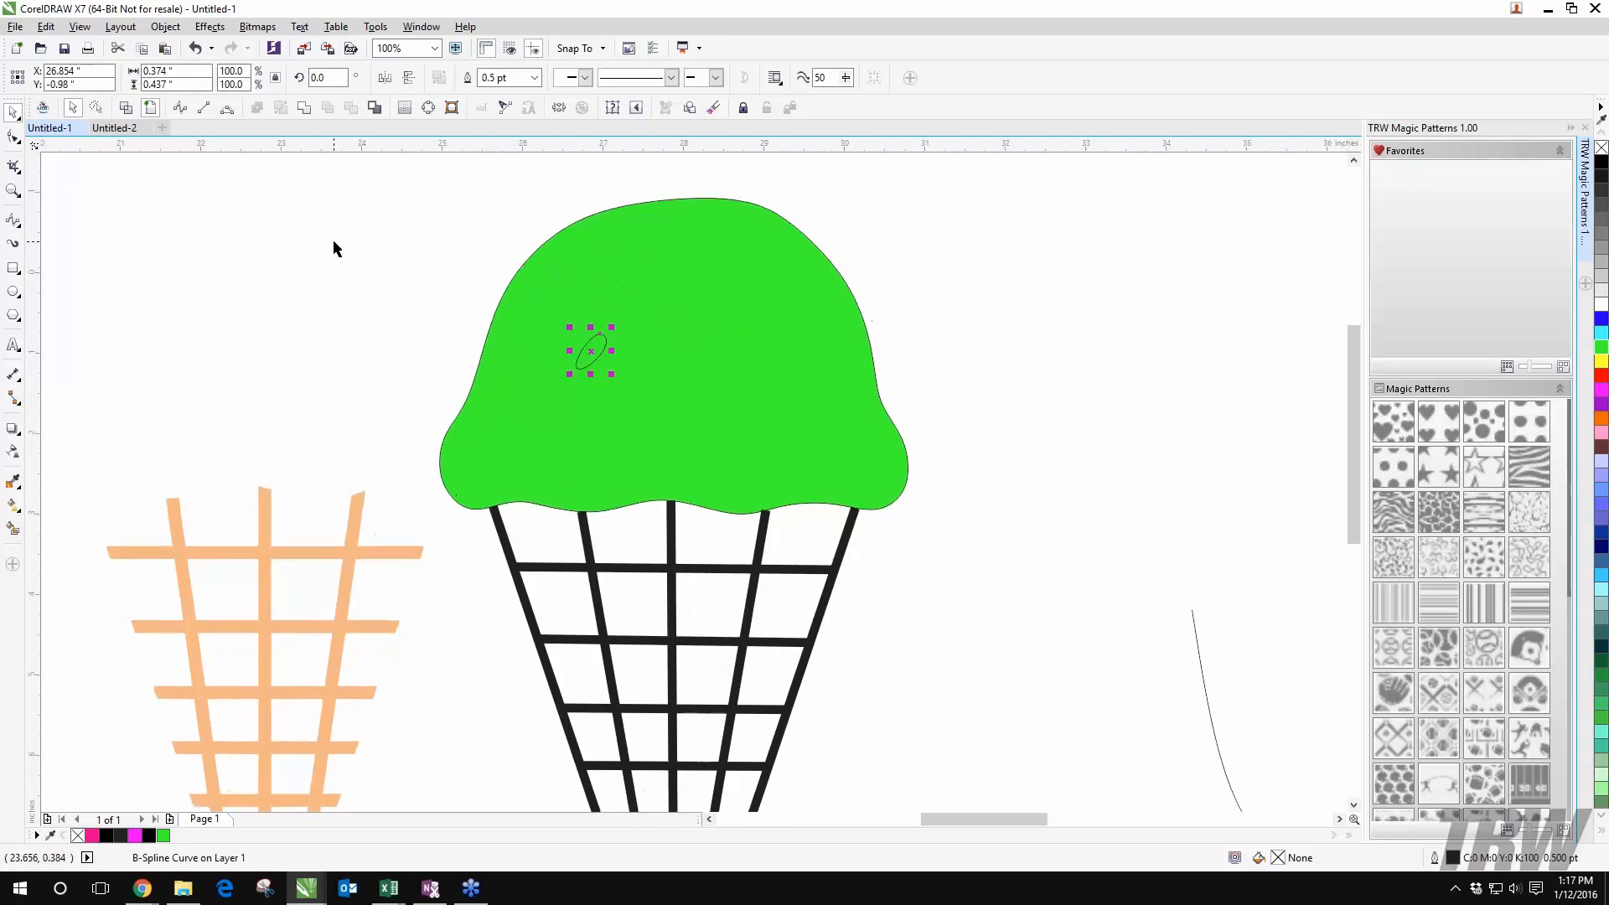
scroll(334, 249, down, 1)
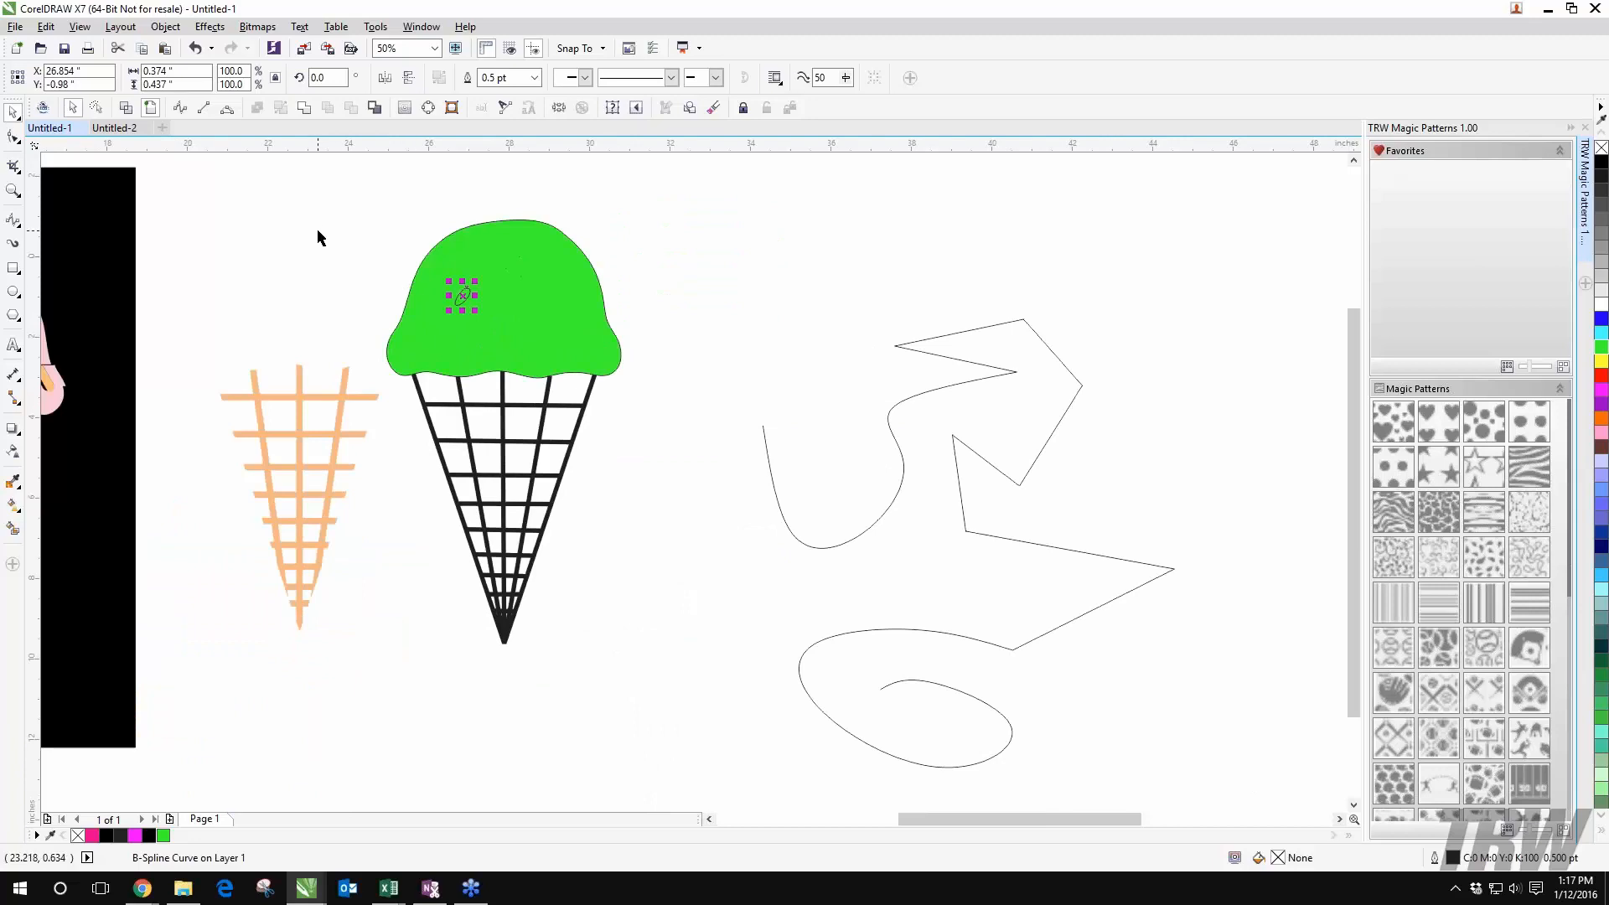
click(533, 224)
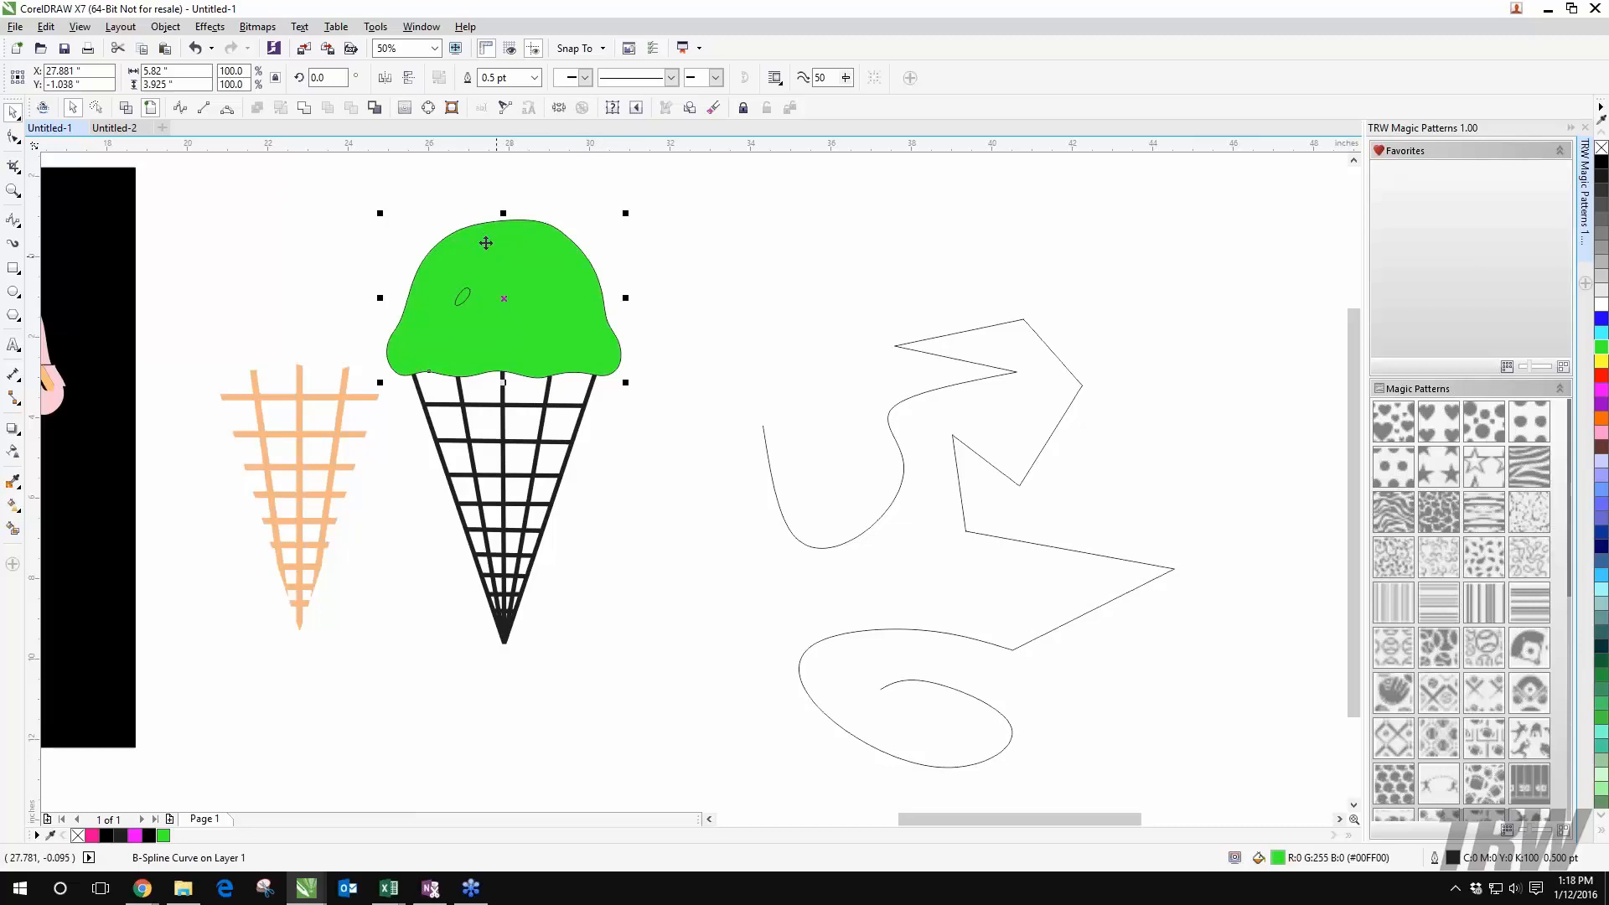
click(12, 141)
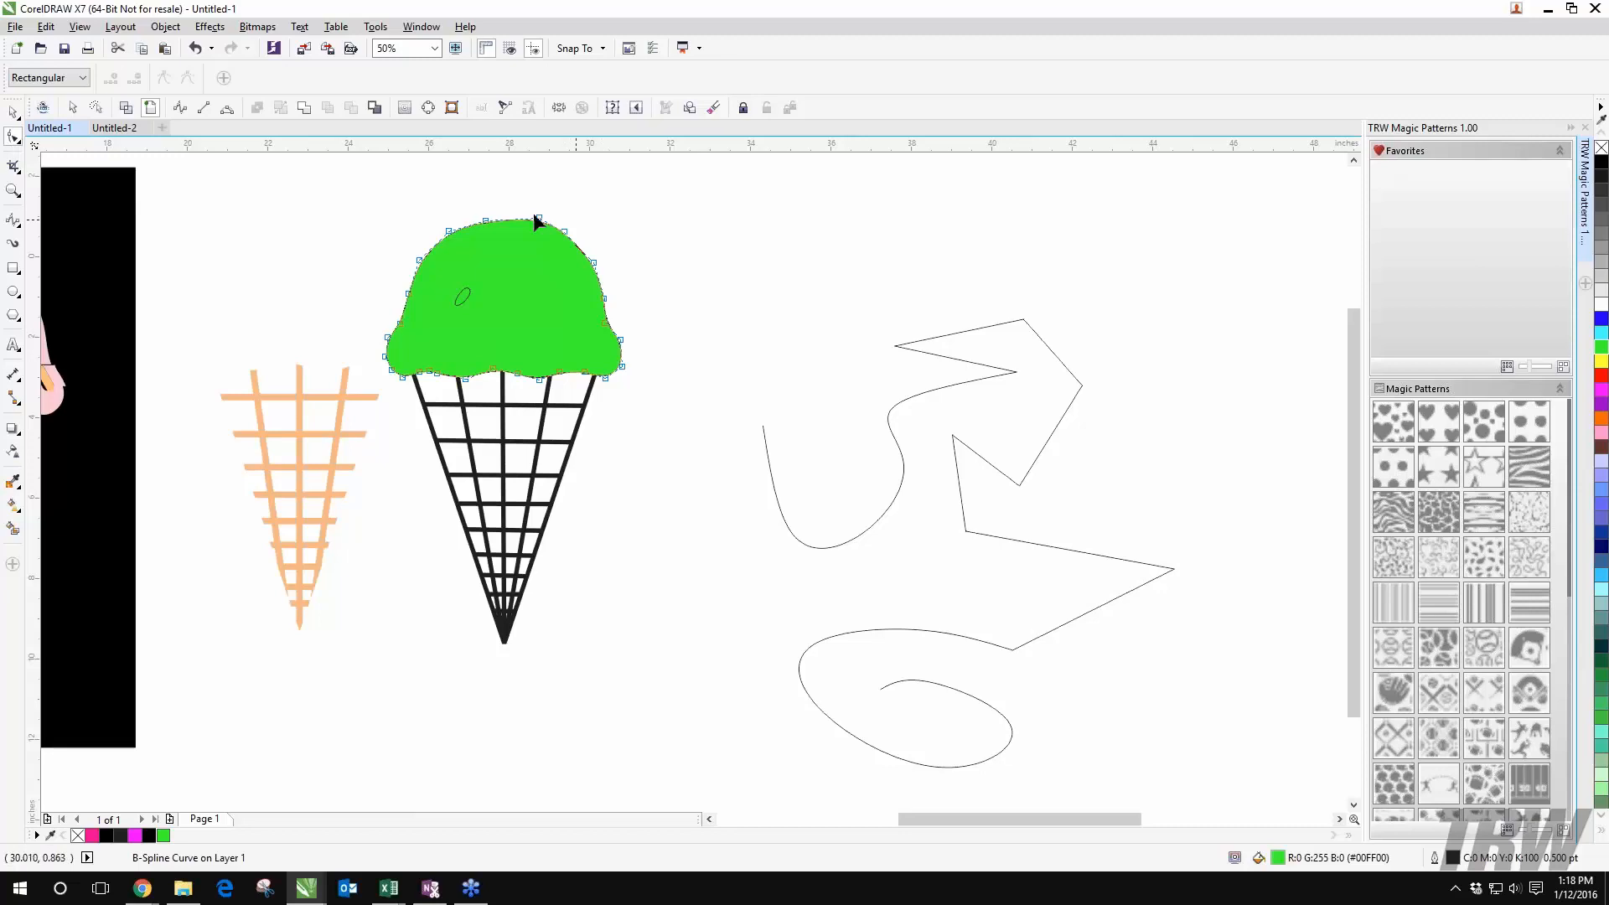
scroll(483, 255, up, 1)
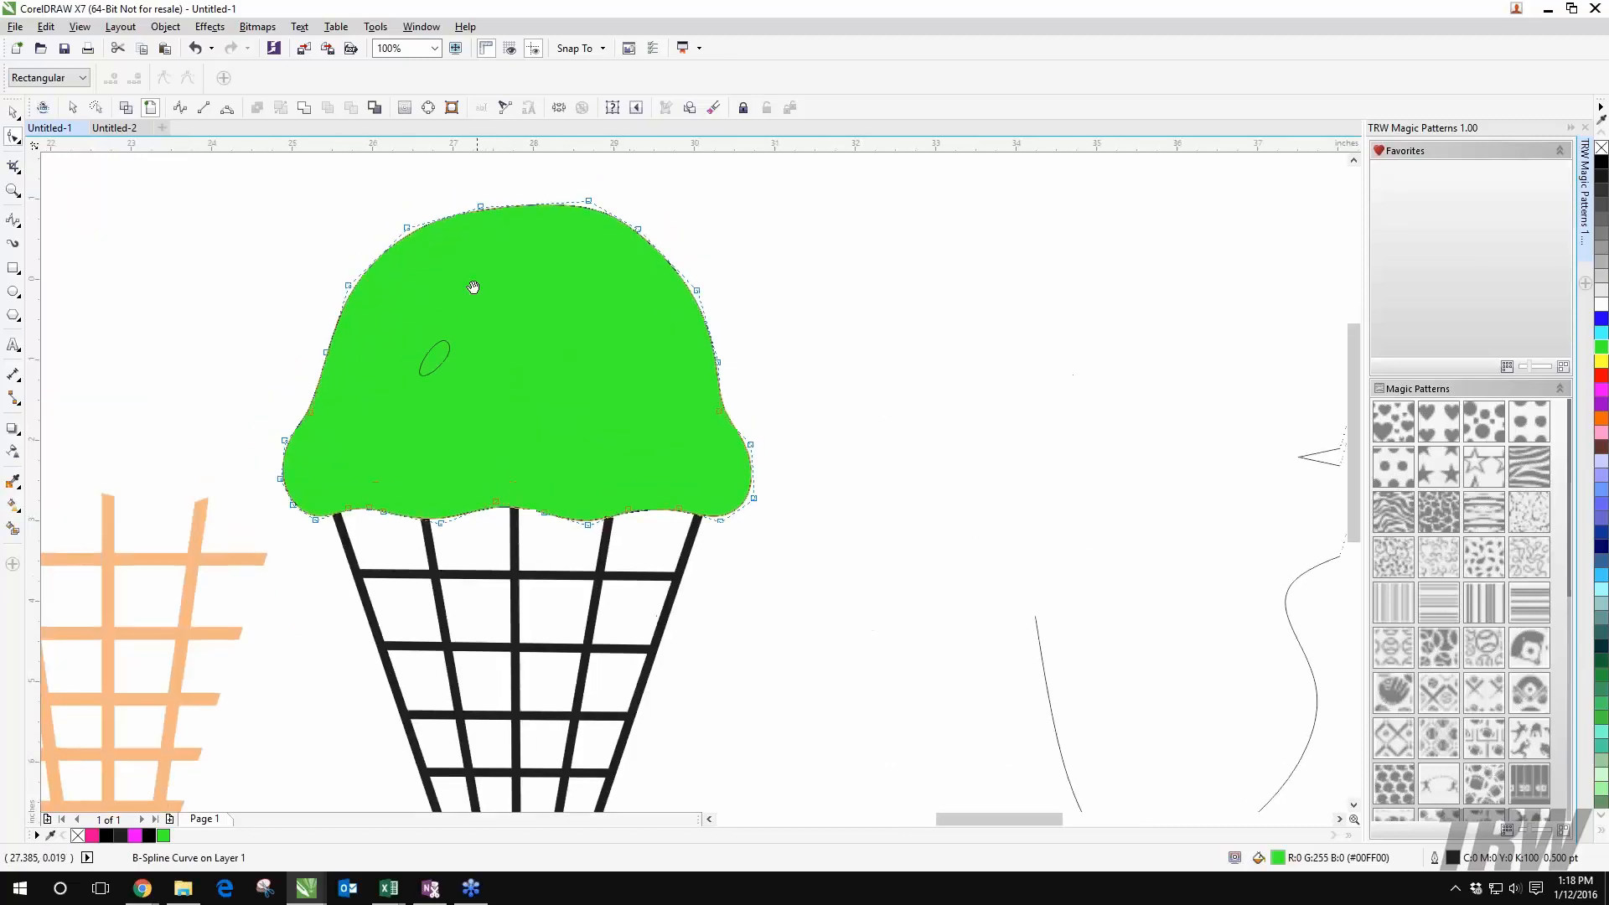
drag(475, 288, 456, 331)
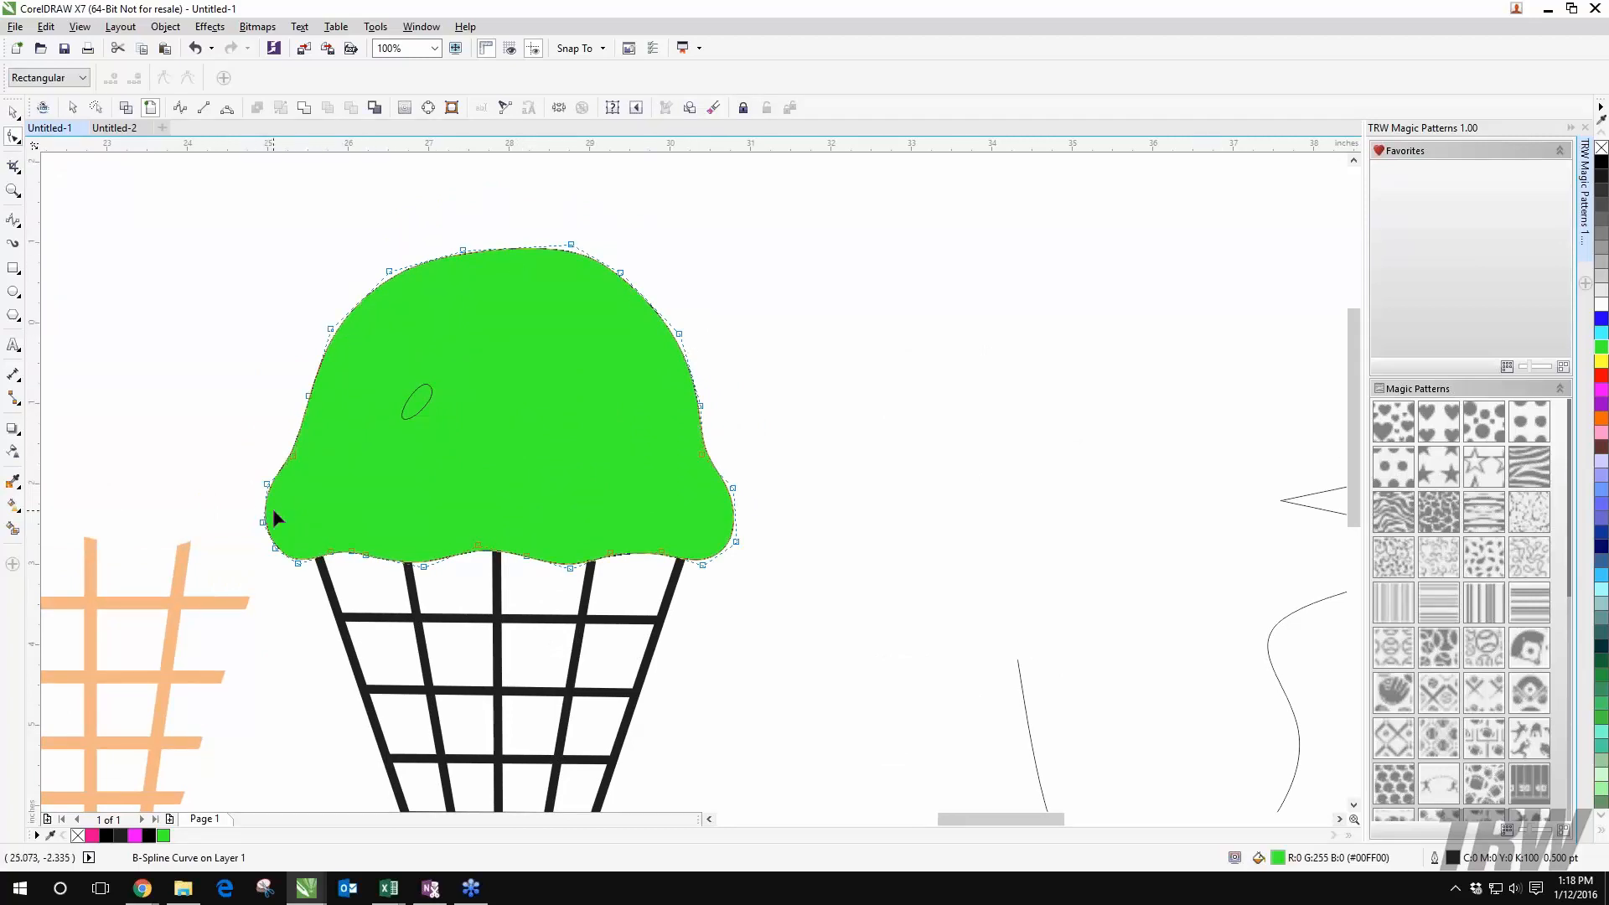
drag(389, 271, 464, 238)
click(484, 227)
click(463, 256)
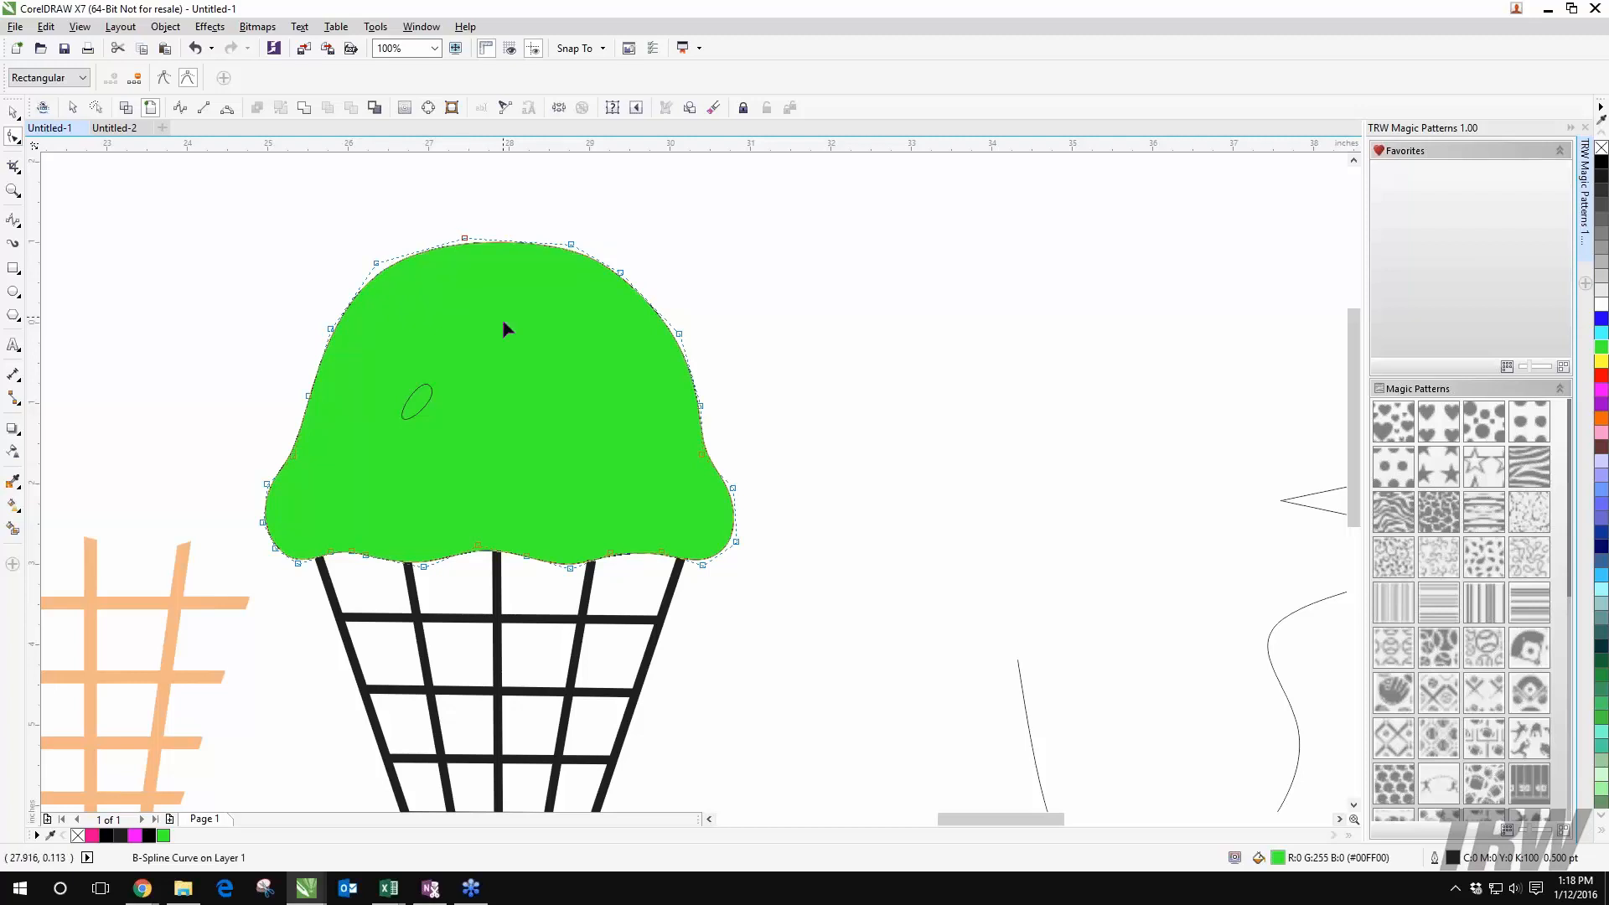
Step: Try moving the control point at the upper right of the scoop's crown outward and undo the move
drag(571, 244, 627, 264)
key(ctrl+z)
key(ctrl+z)
Step: Delete the four control points along the scoop's crown one by one and undo all the deletions
double_click(377, 264)
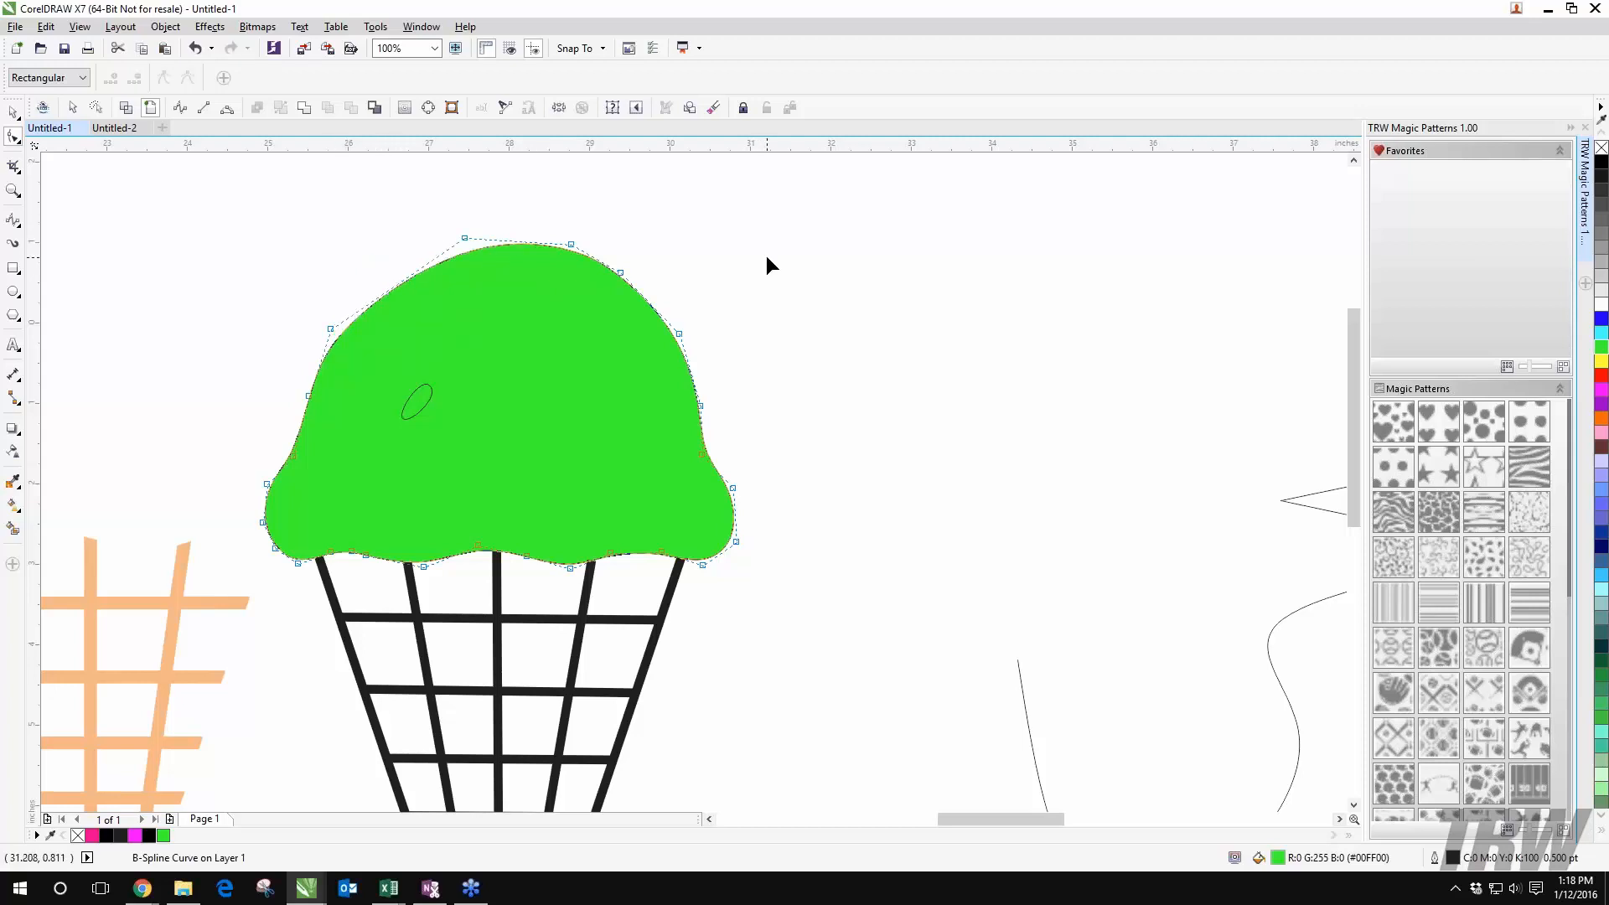
double_click(620, 273)
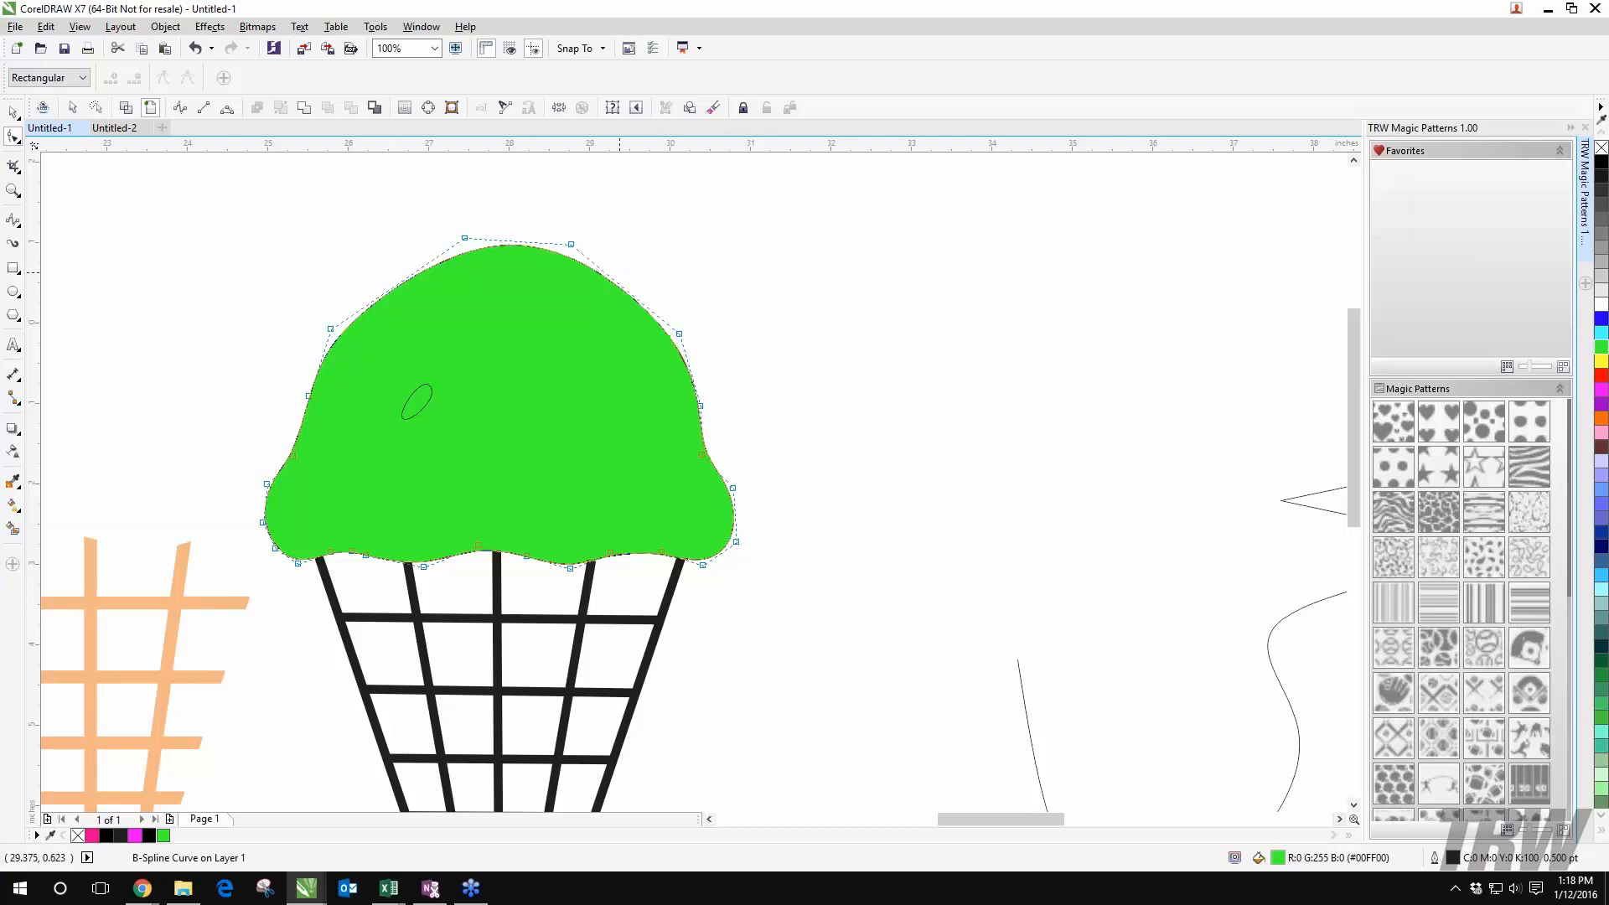
double_click(571, 244)
double_click(465, 237)
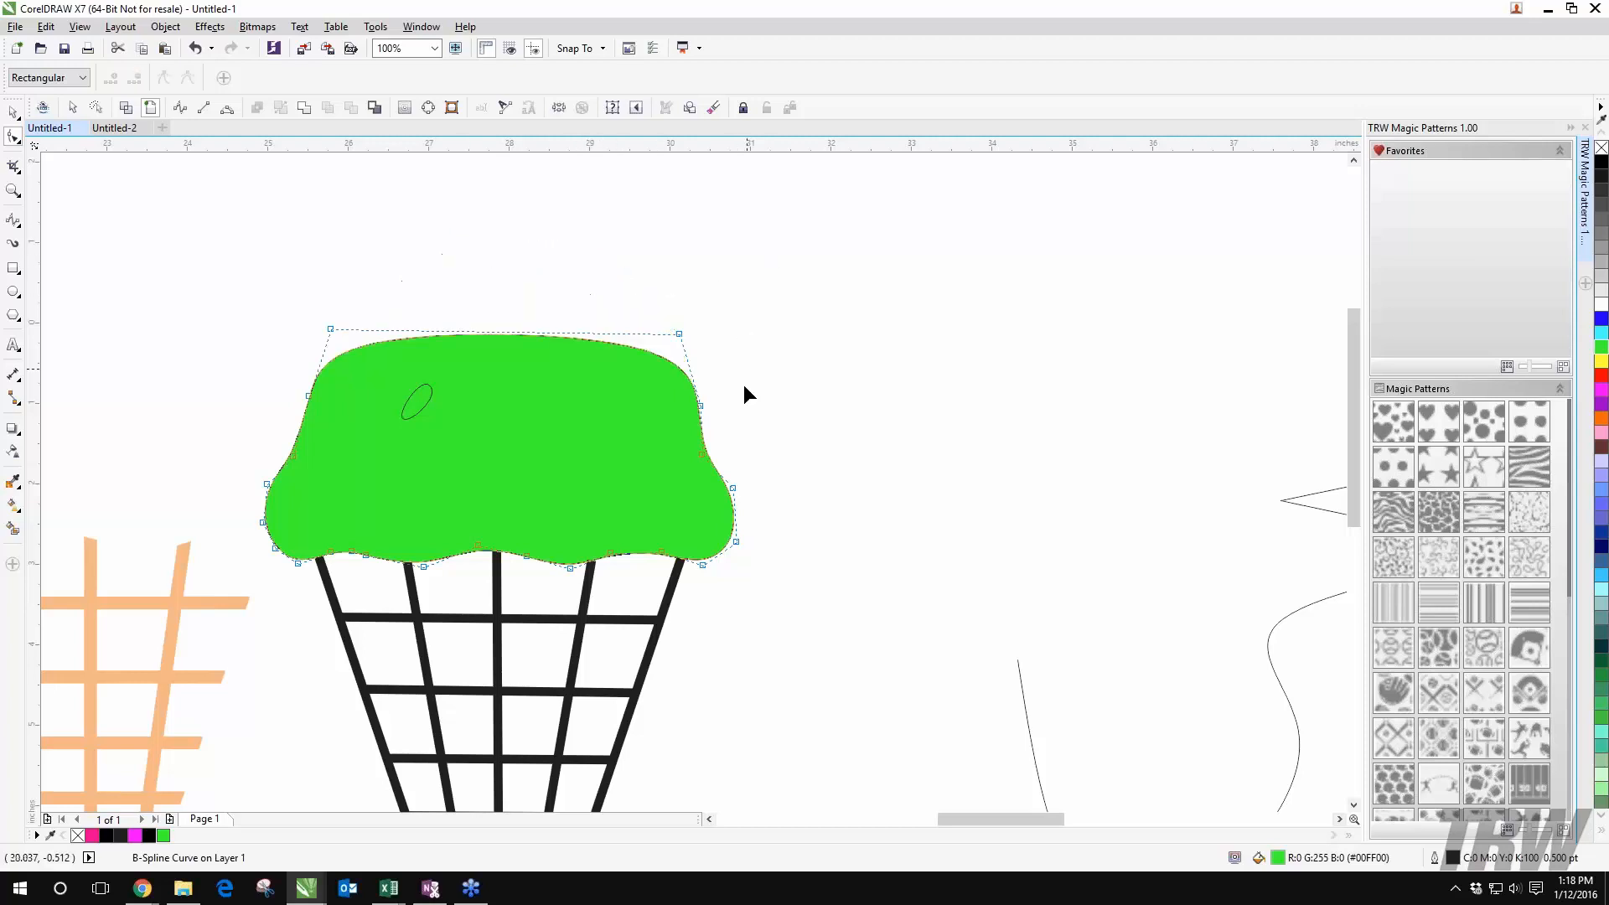
key(ctrl+z)
key(ctrl+z)
key(ctrl+z)
key(ctrl+z)
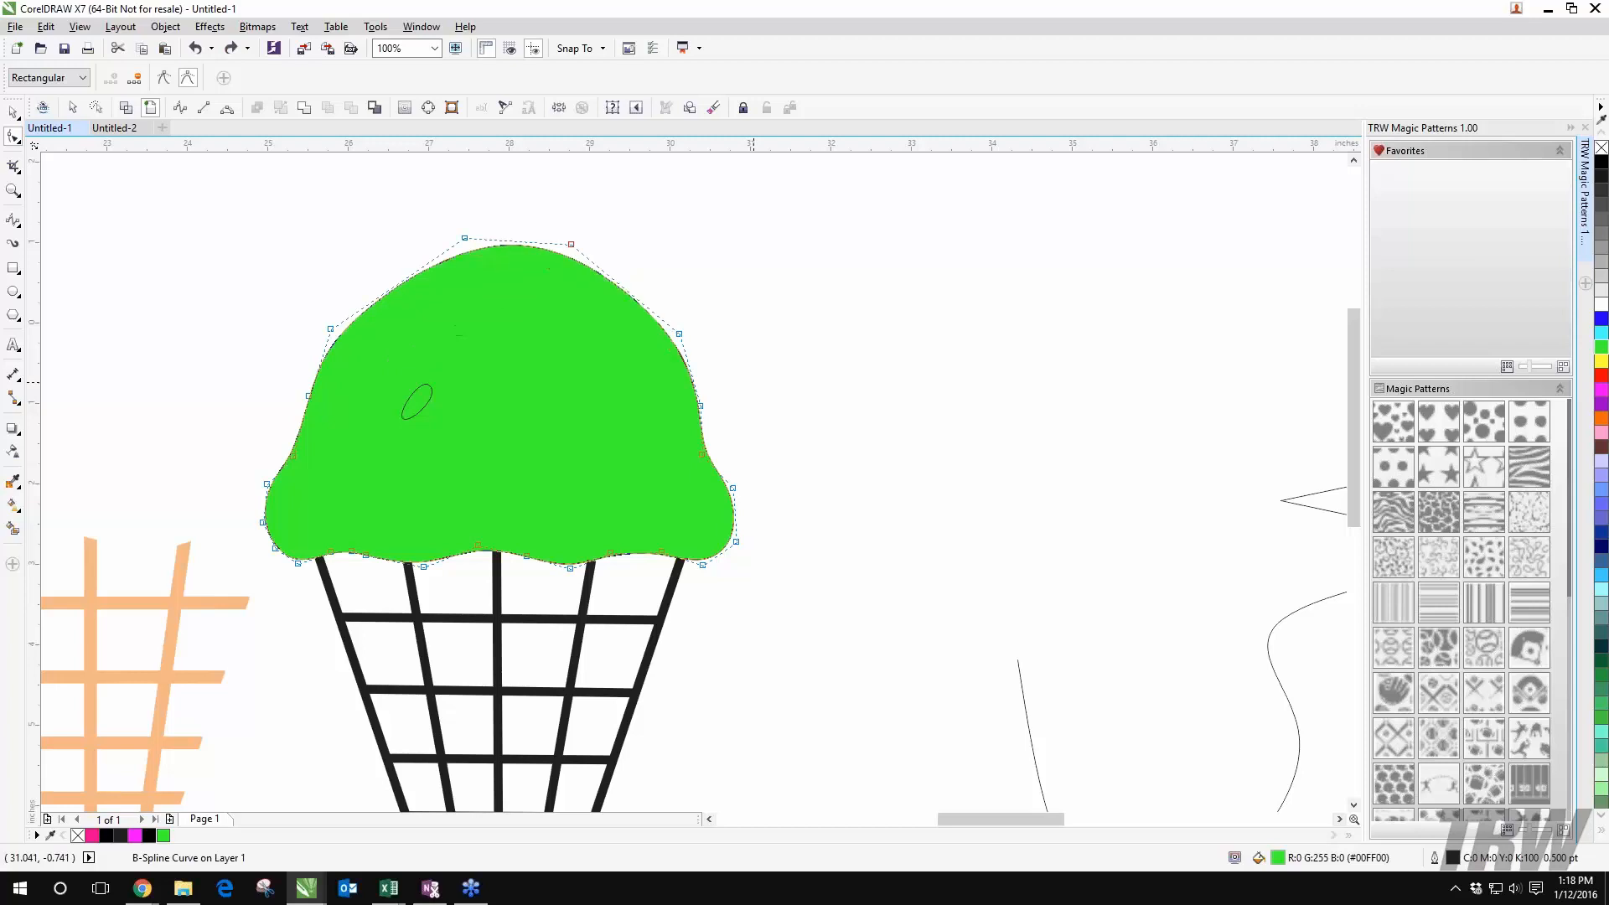
Step: Move the control point on the scoop's upper-left shoulder up and outward and clamp it to form a sharp corner
click(867, 189)
click(575, 278)
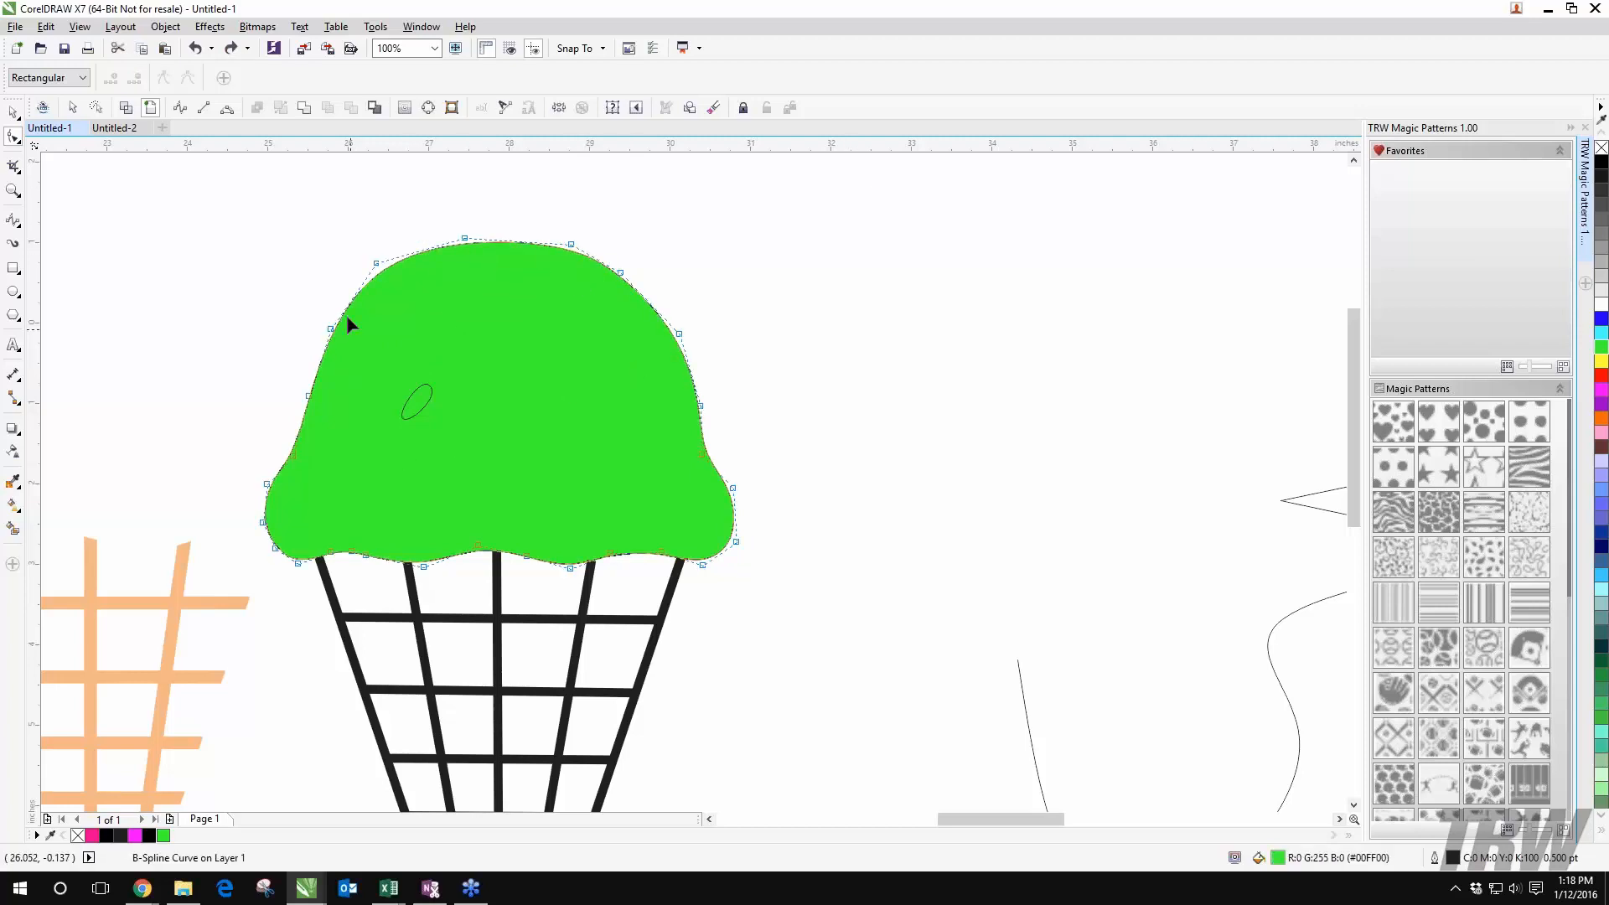
drag(376, 263, 350, 238)
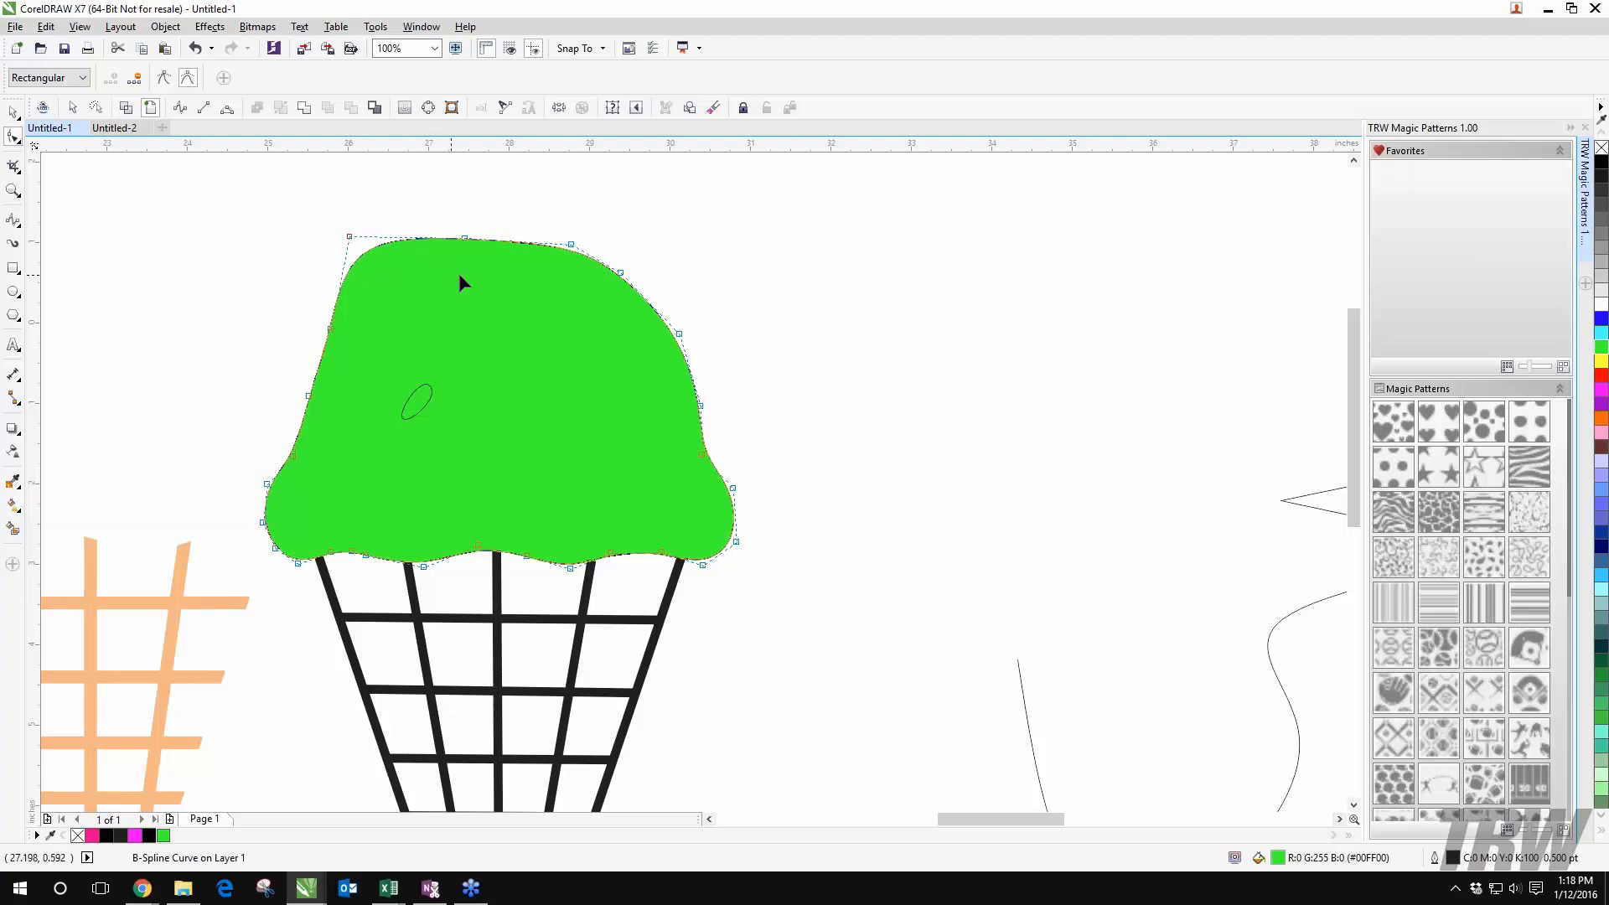
click(352, 238)
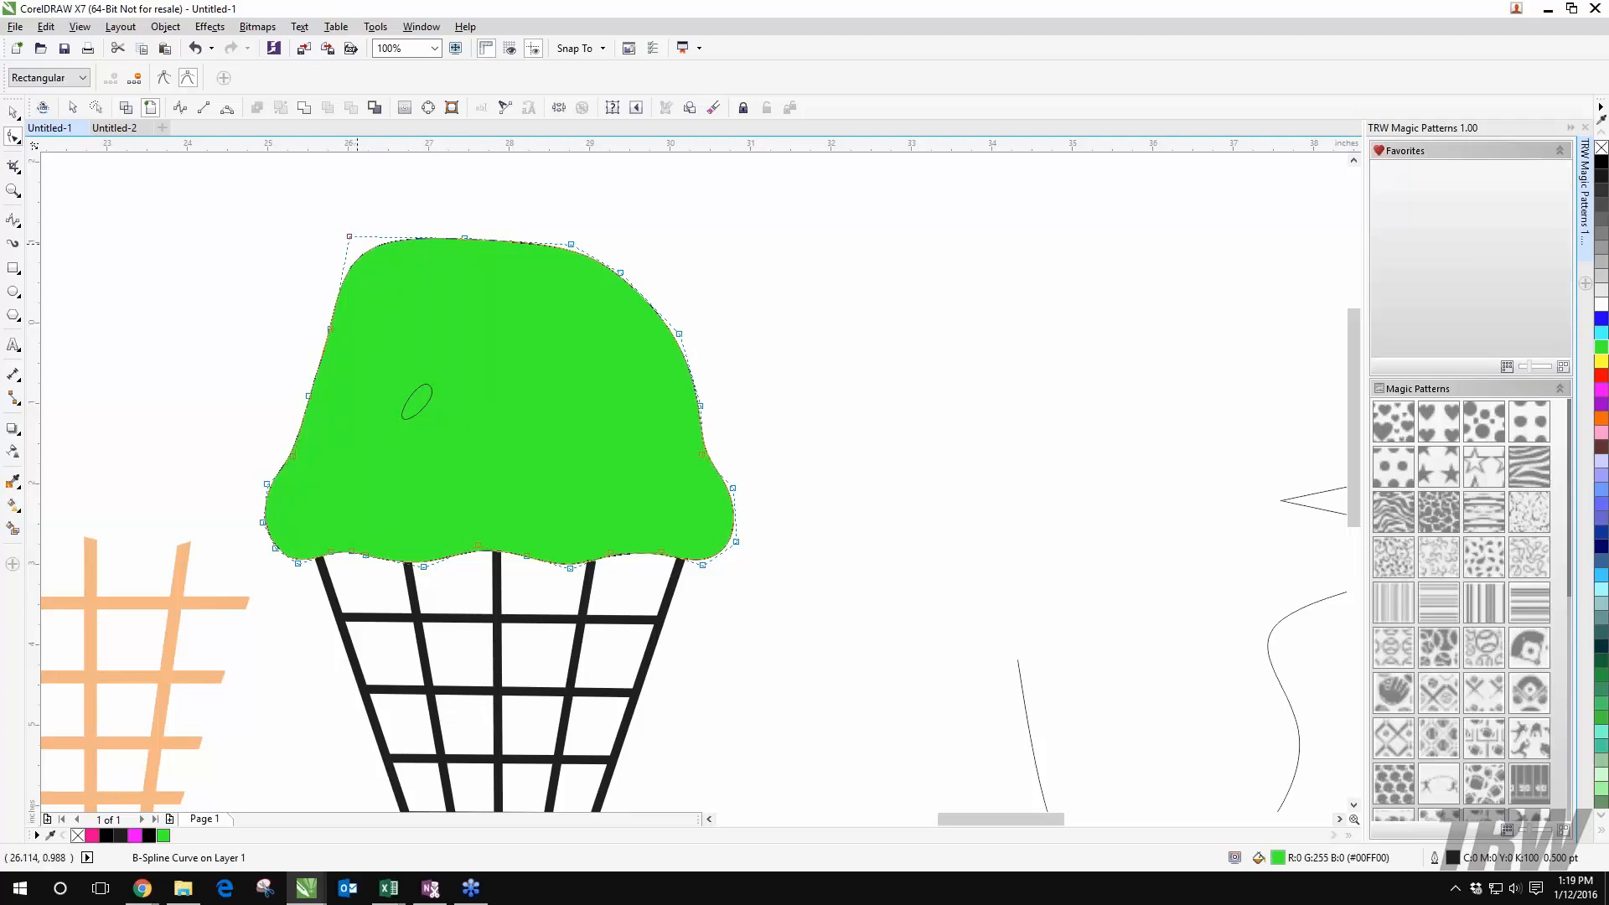
click(165, 82)
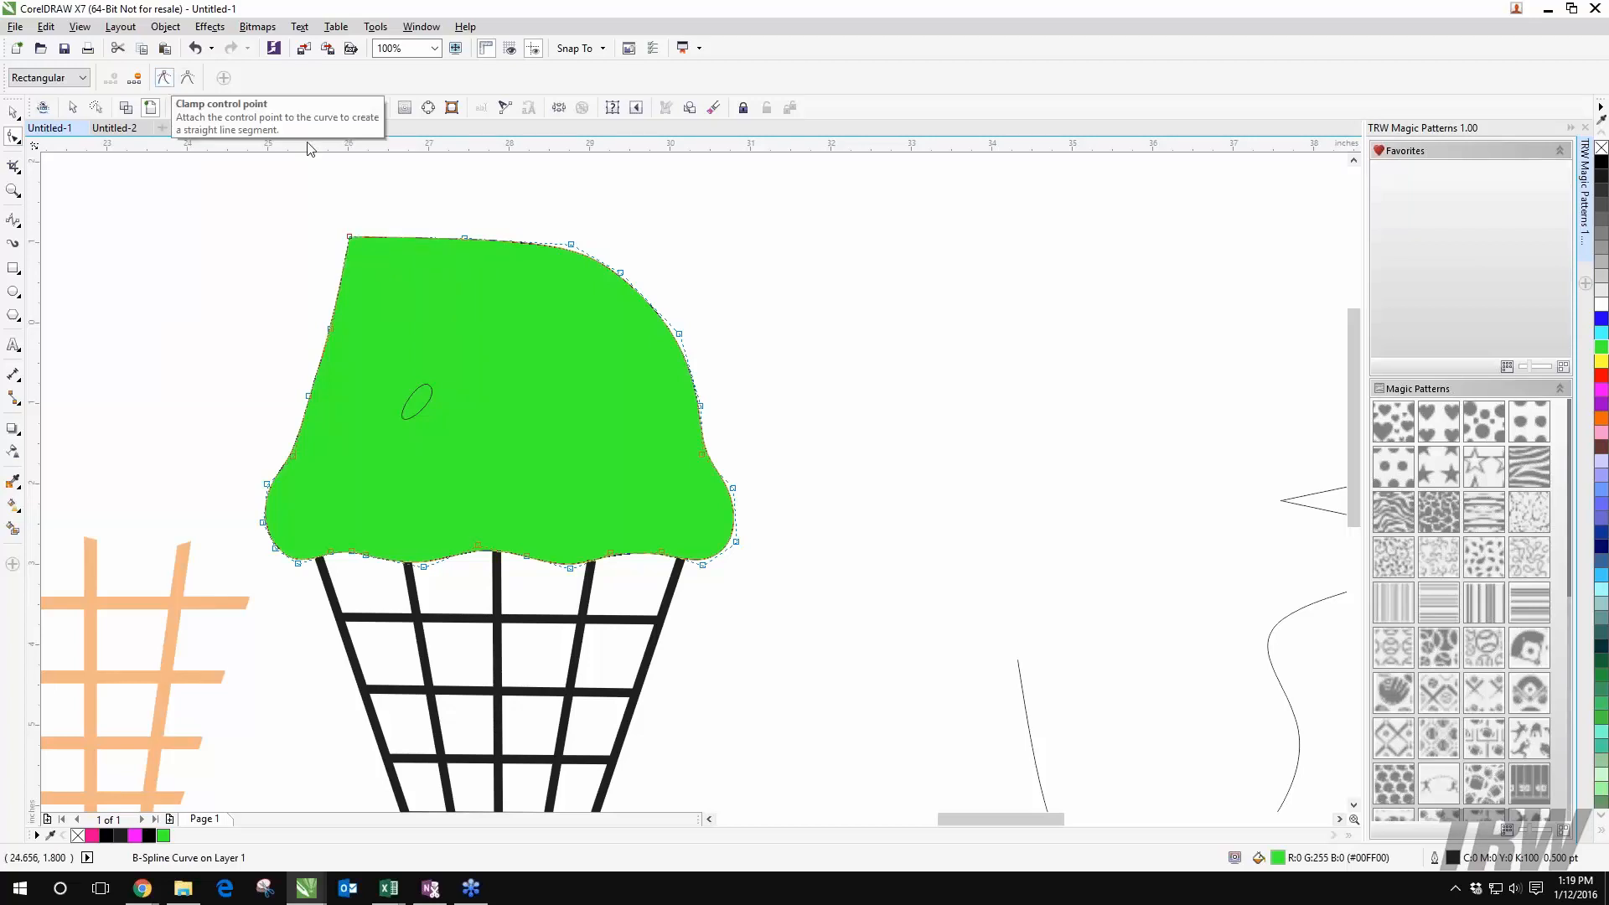
click(609, 230)
click(508, 242)
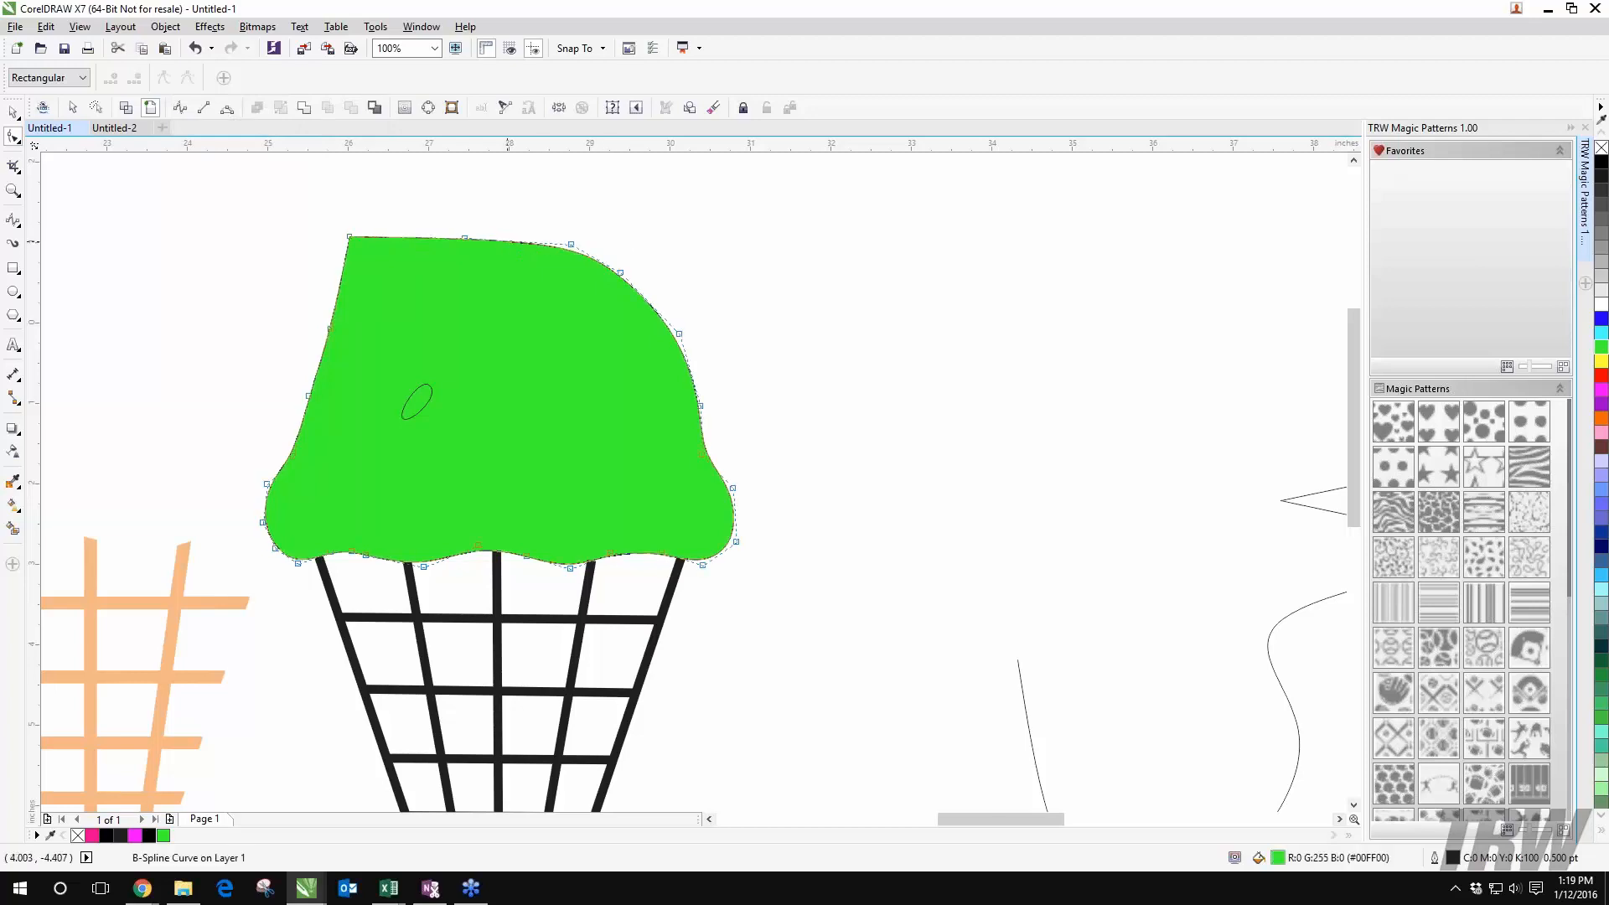
Step: Pull the control point at the upper right of the scoop's crown up and outward and clamp it
click(573, 243)
drag(578, 241, 645, 189)
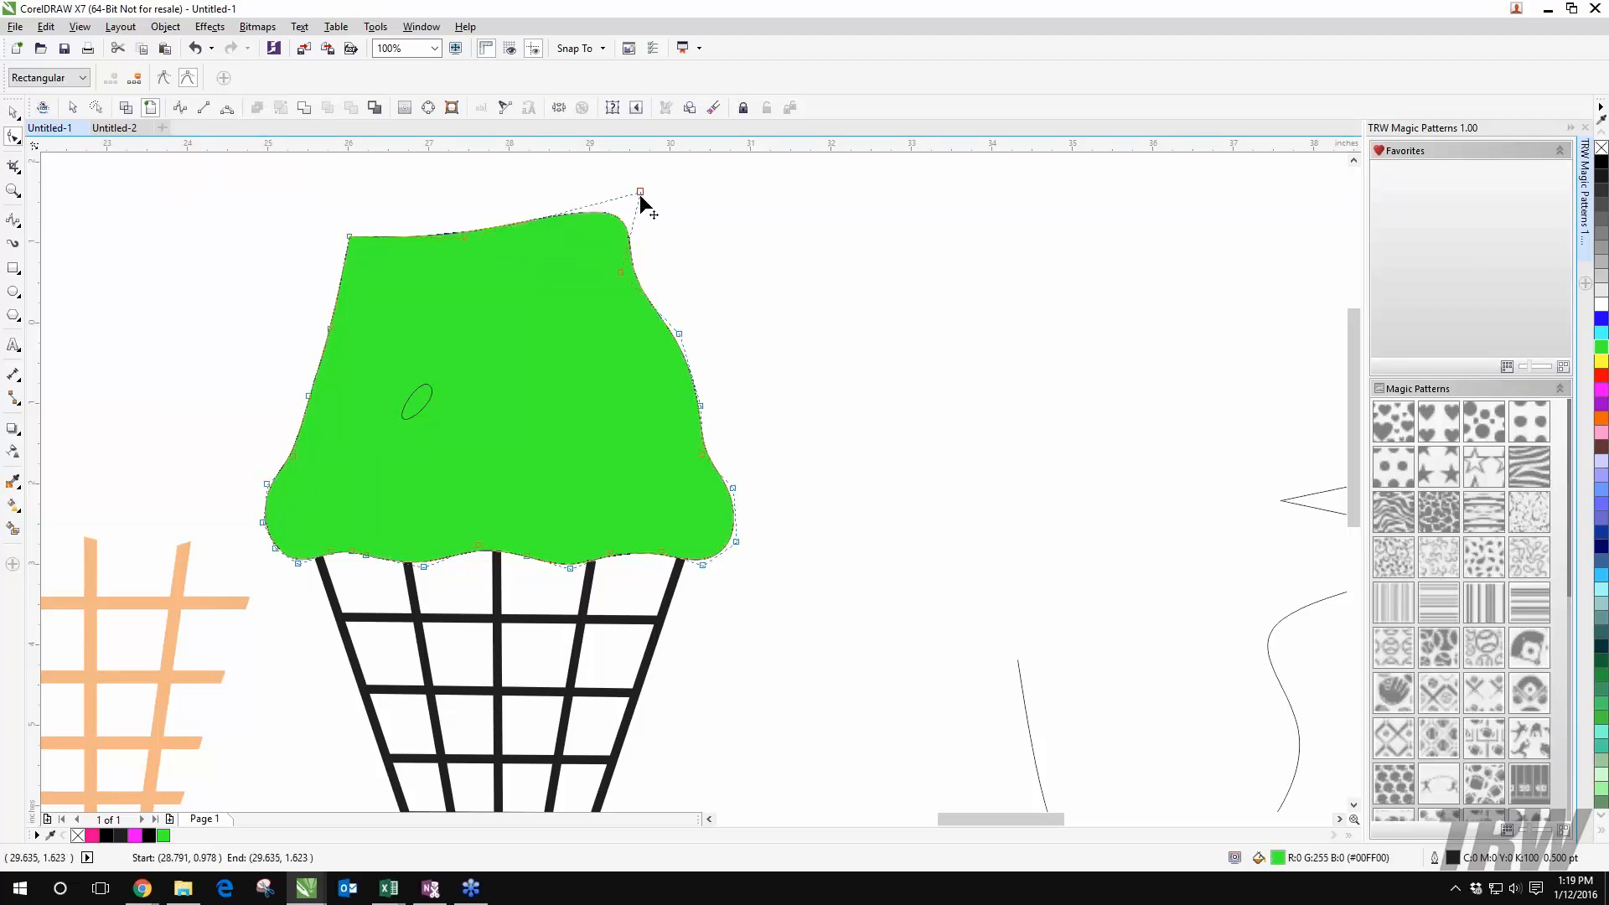
click(164, 78)
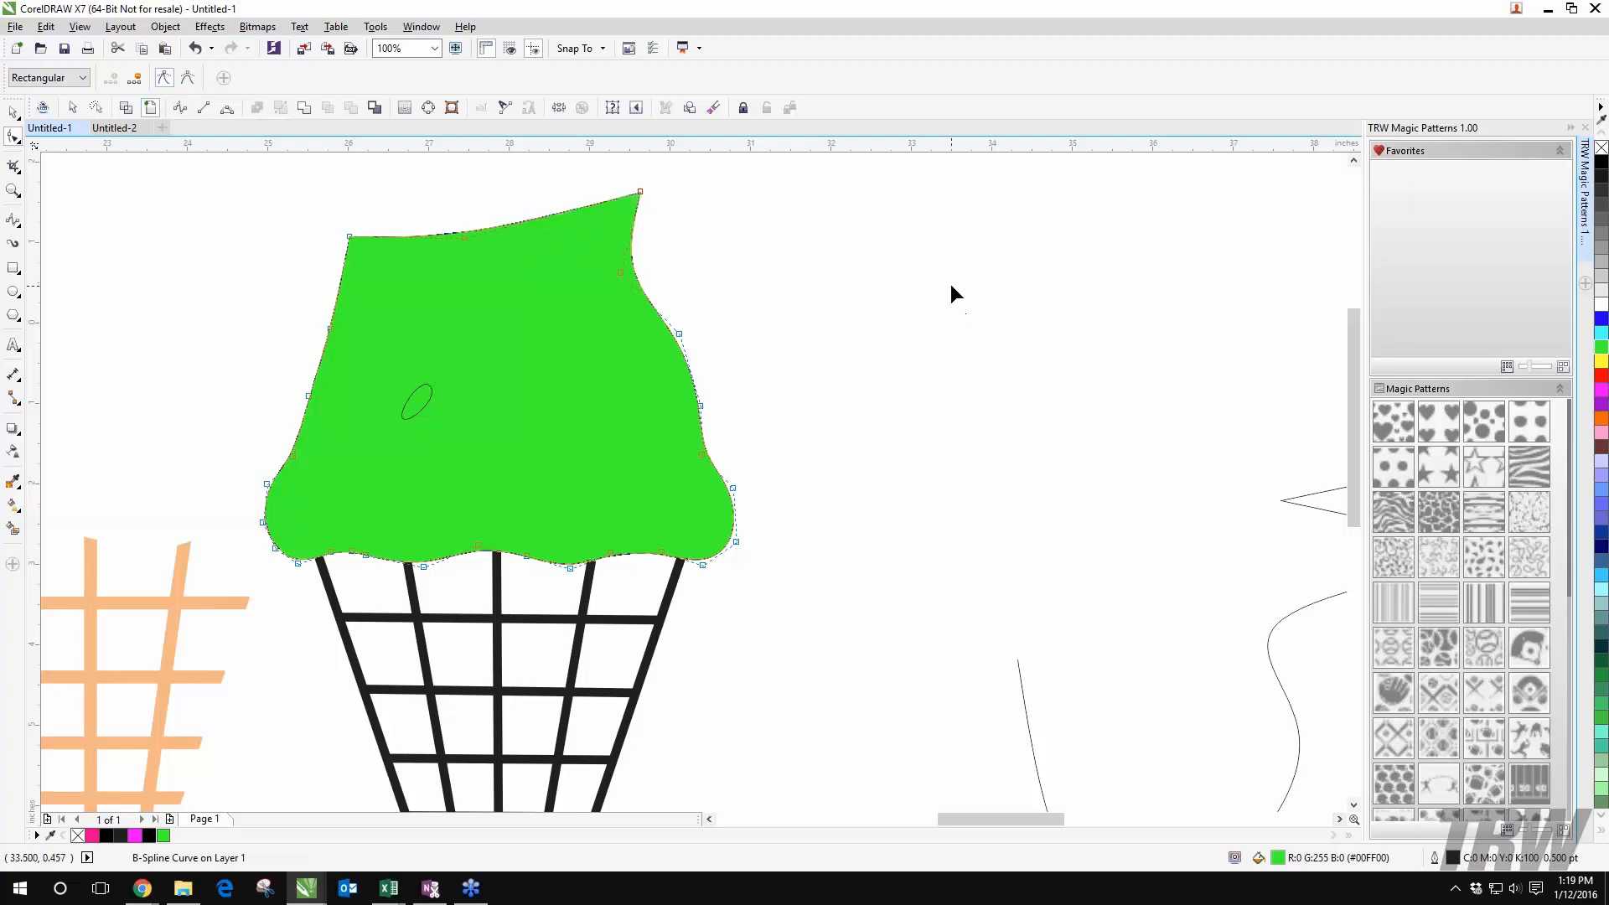
Step: Raise the control point midway between the crown's two sharp corners, clamp it, and switch it back to floating
click(467, 235)
drag(467, 236, 458, 194)
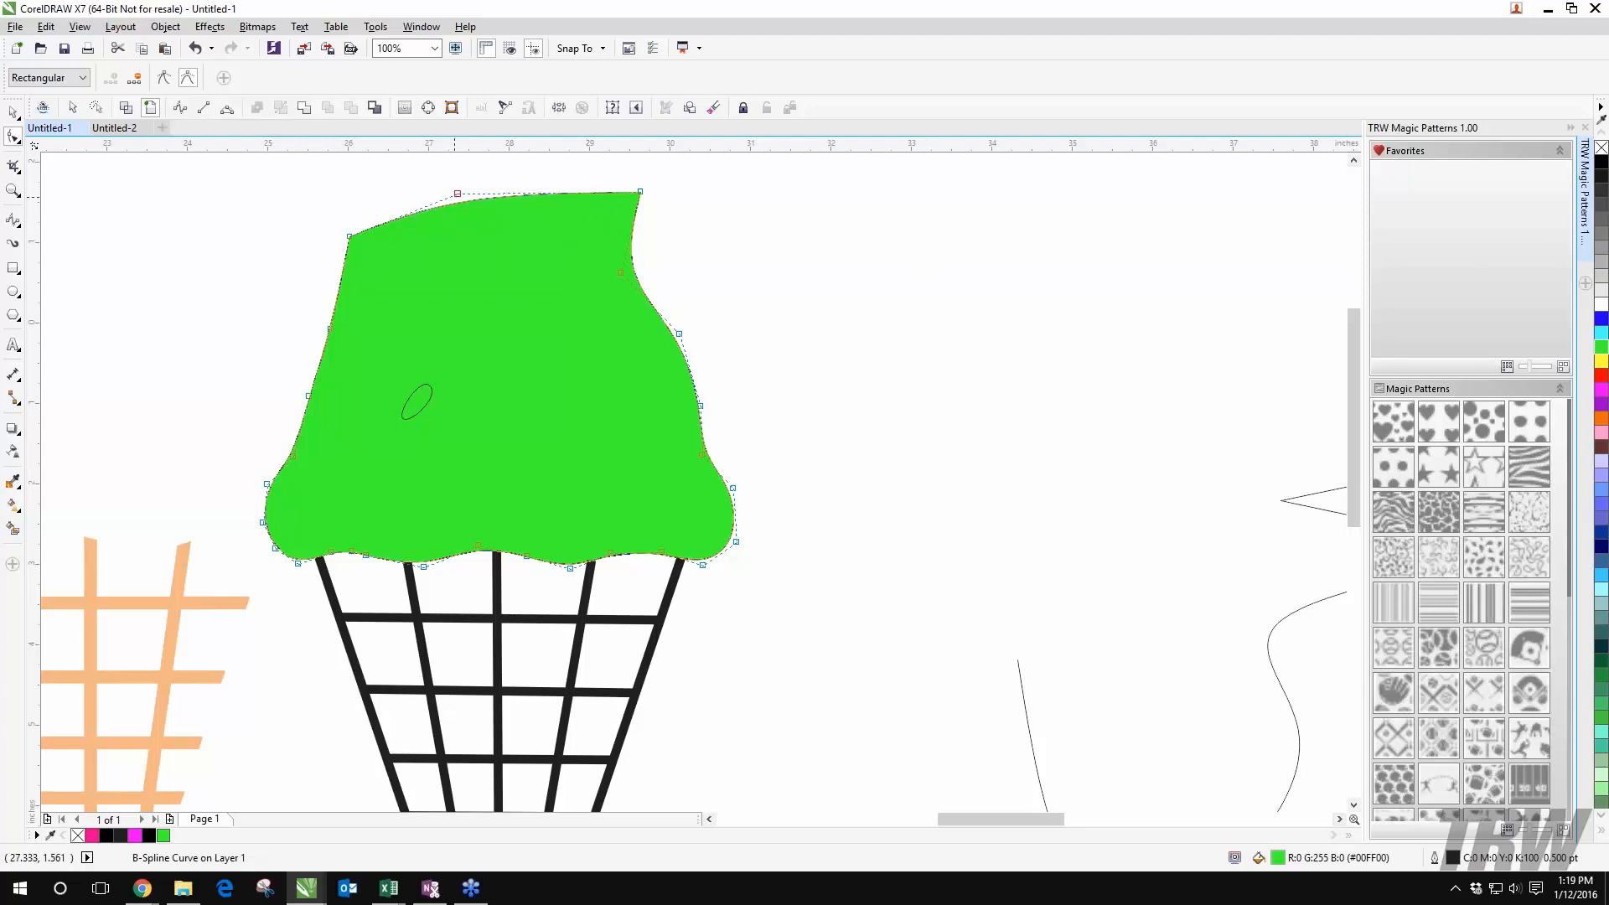
click(164, 78)
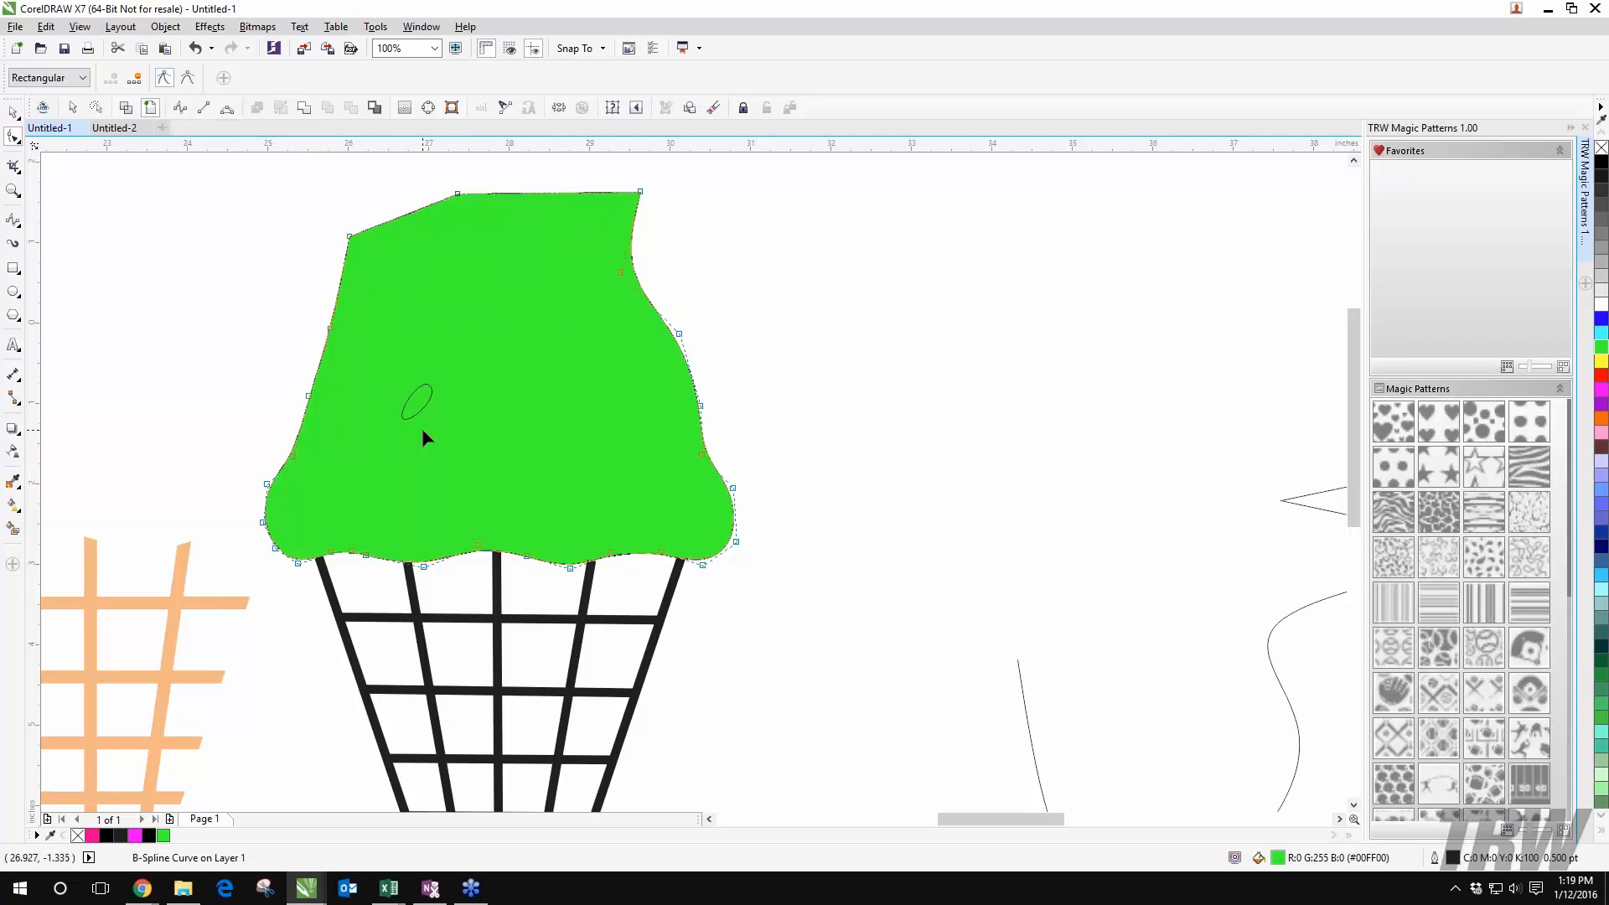
click(186, 79)
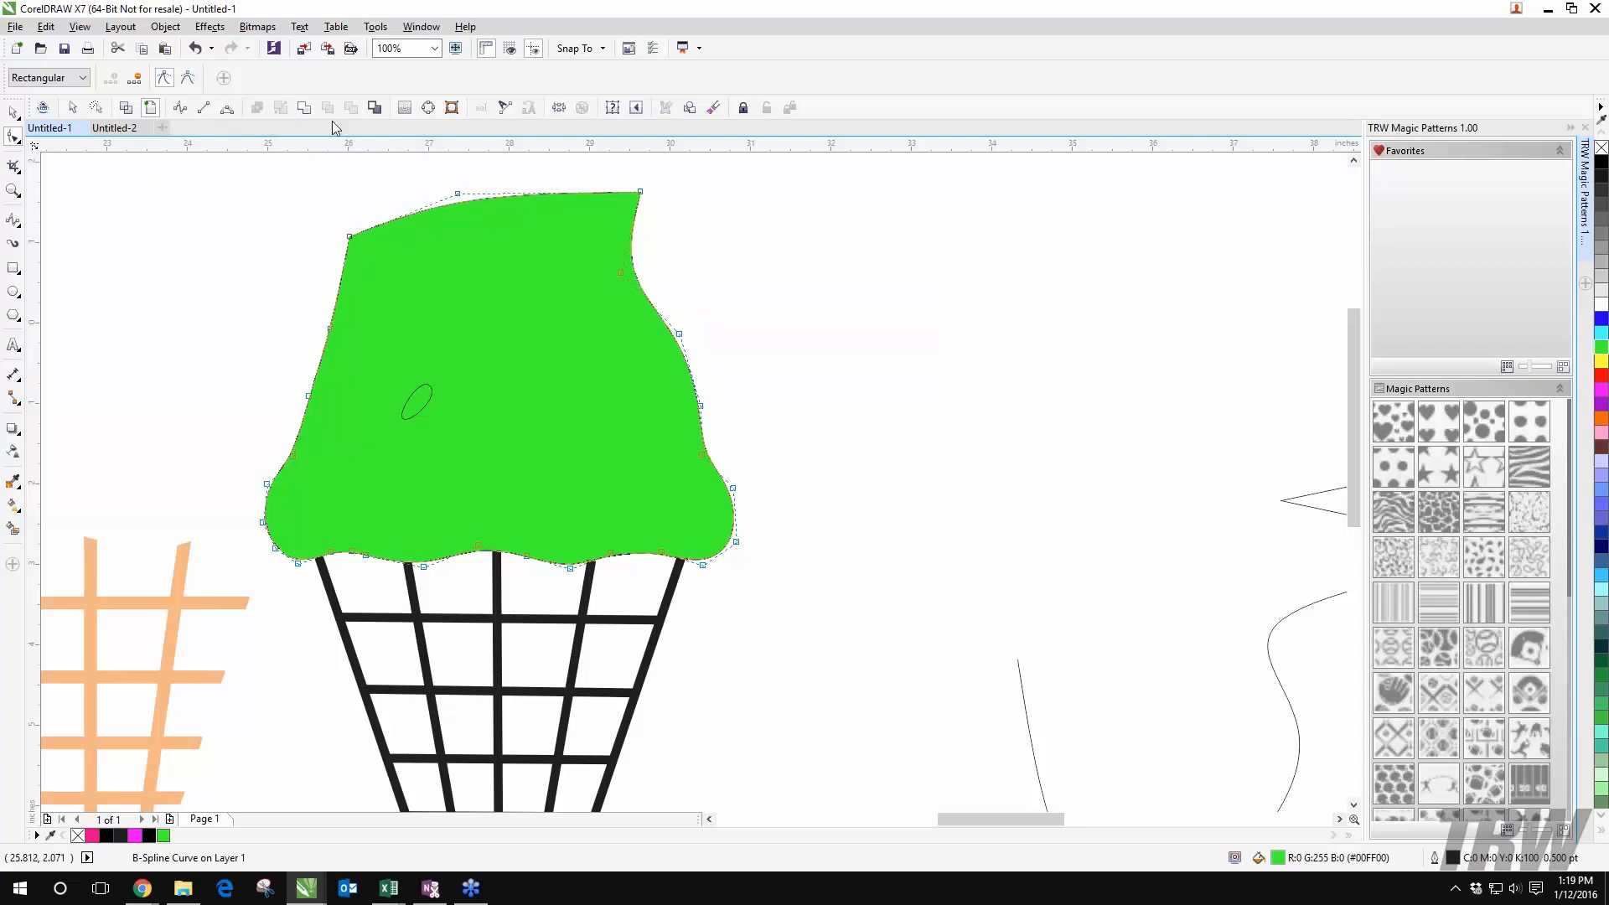
Step: Set the three control points along the scoop's crown to float so its corners become rounded, and deselect the scoop
click(323, 203)
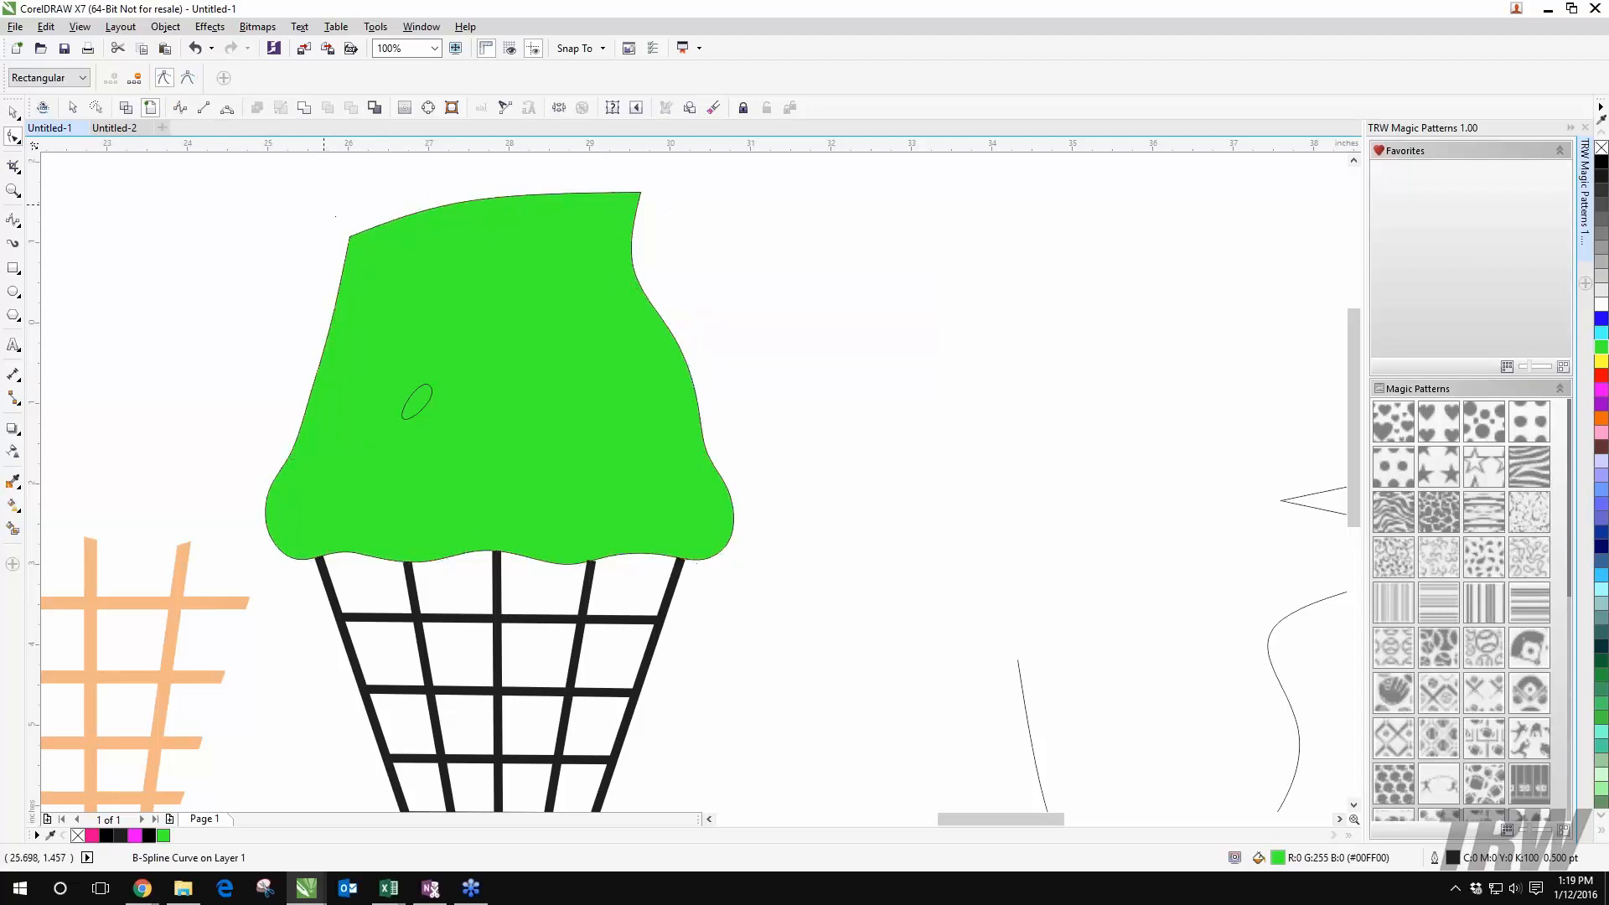
click(449, 202)
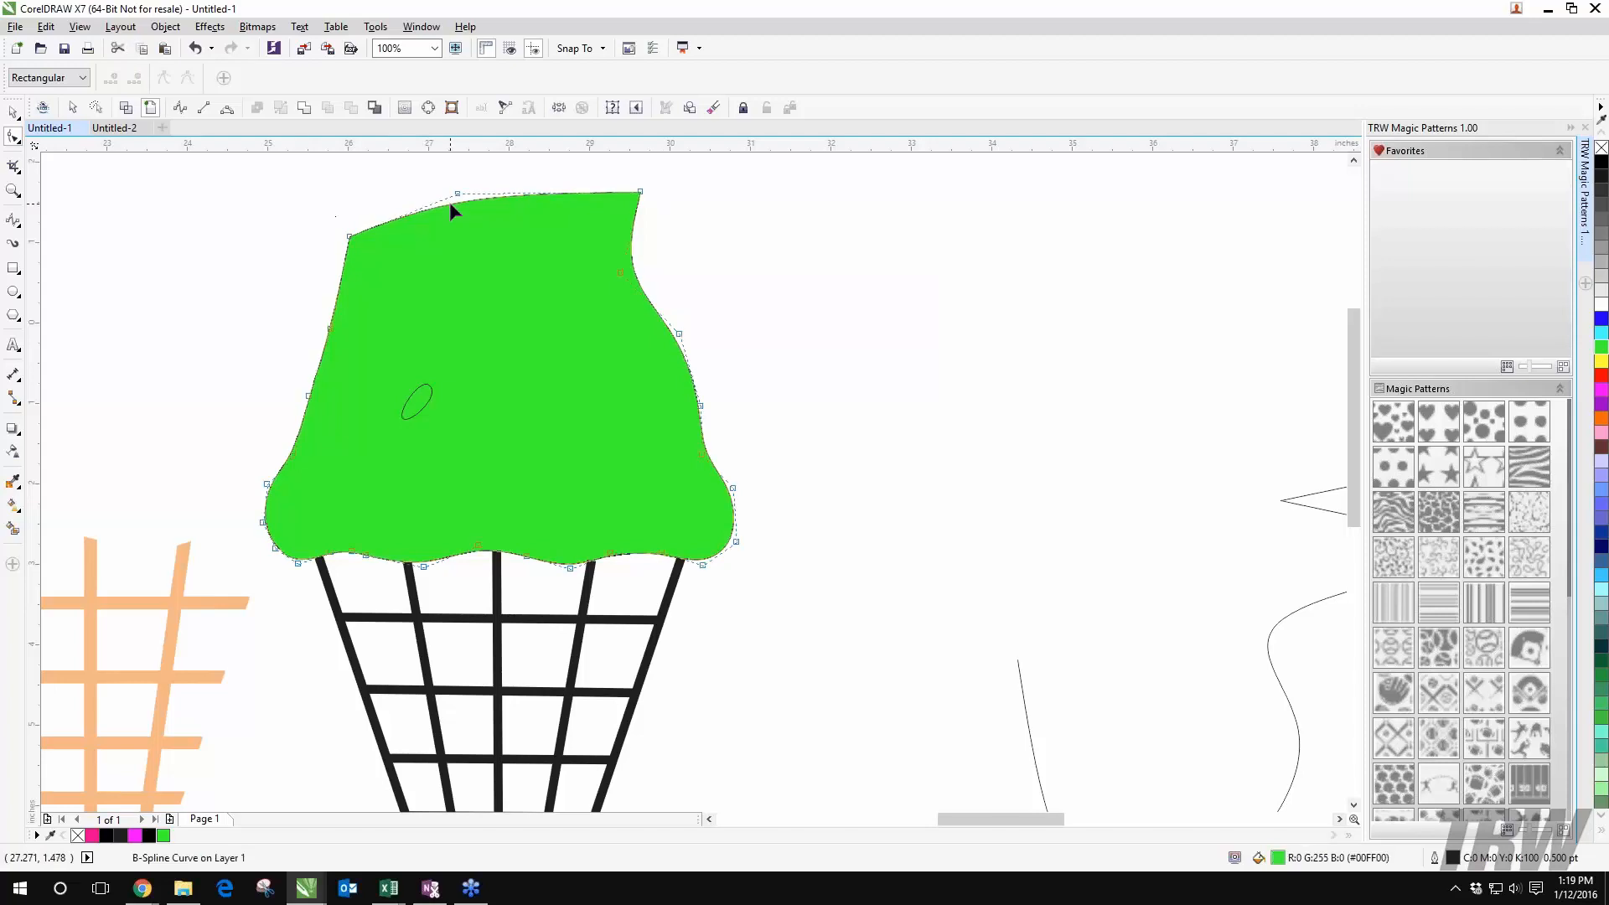
click(348, 238)
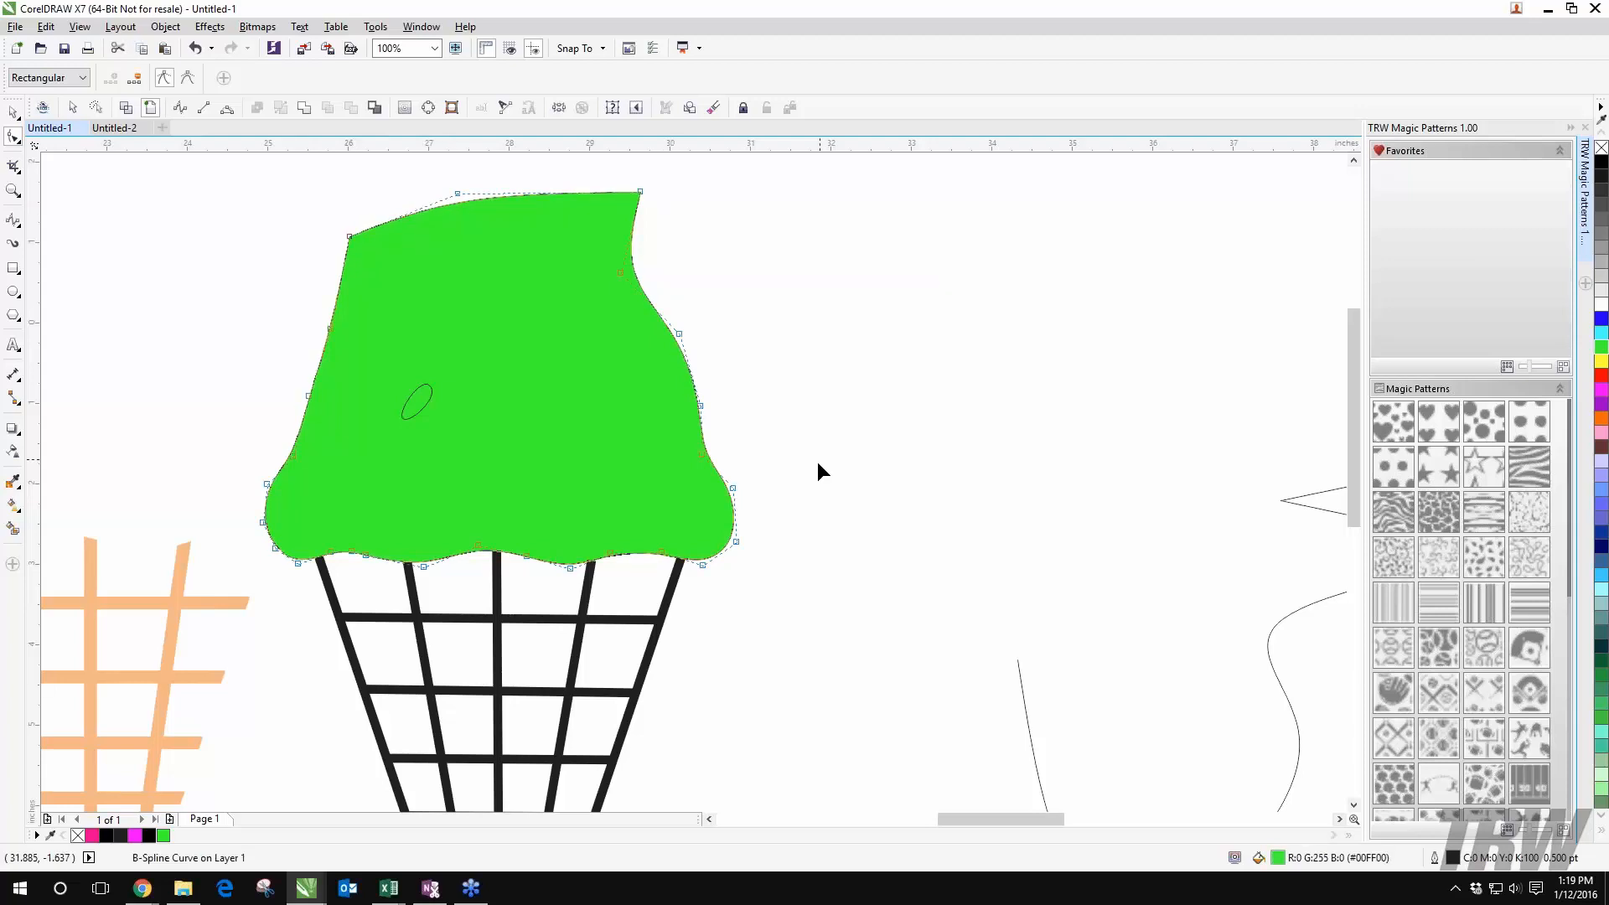
shift+click(457, 194)
shift+click(639, 192)
click(188, 78)
click(260, 199)
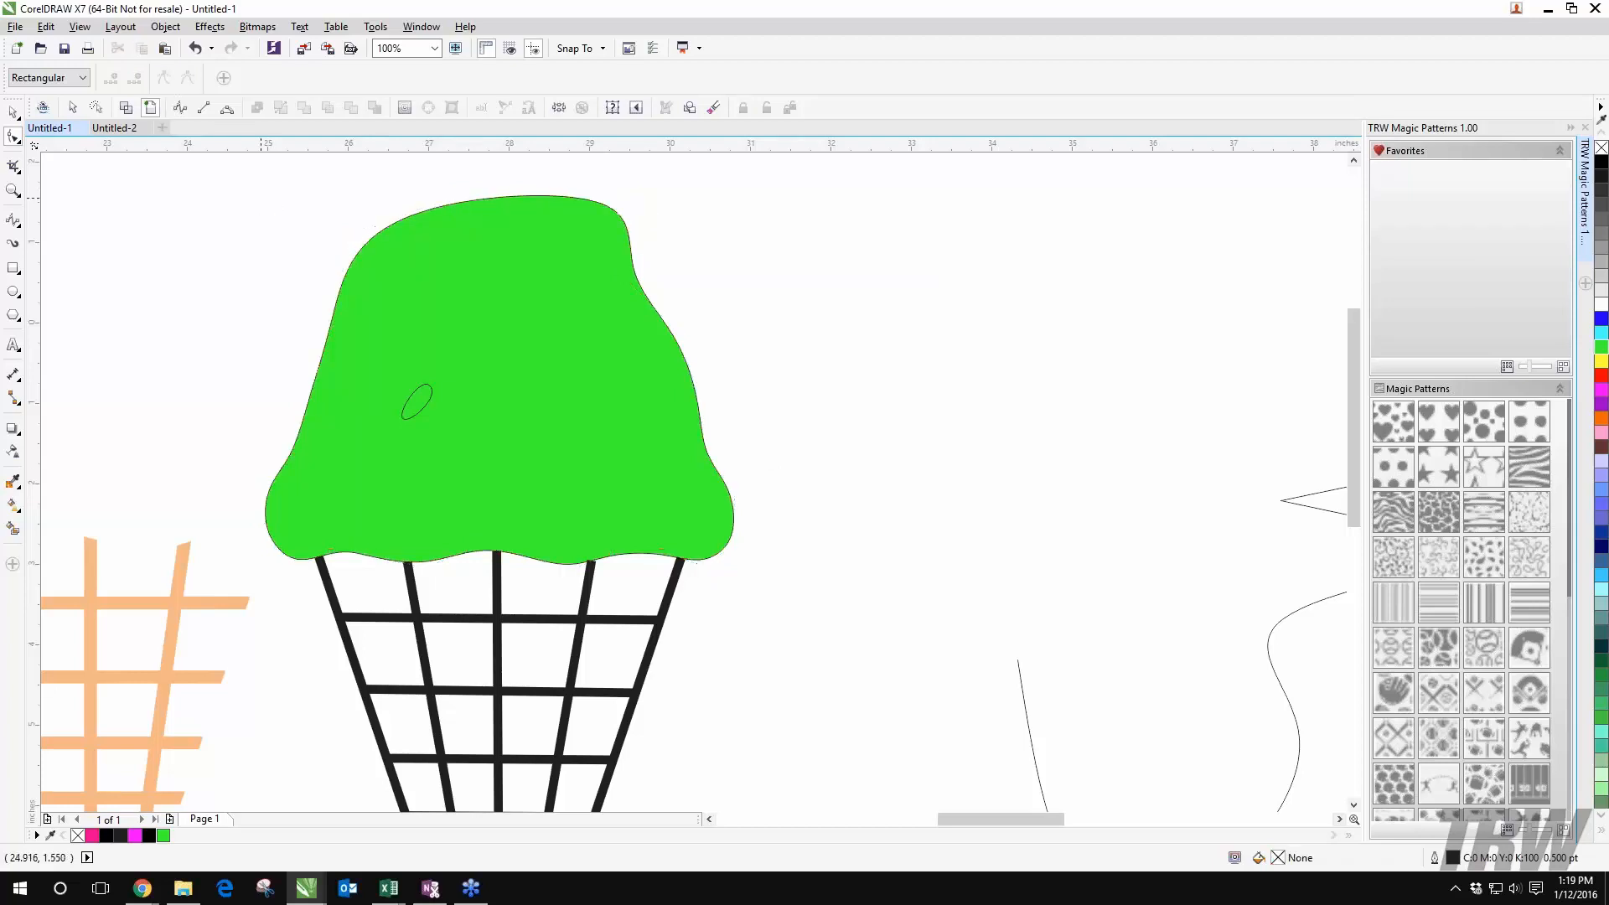
Step: Move the two control points along the scoop's upper-right side outward to fill in the dent, and clear the selection
click(610, 213)
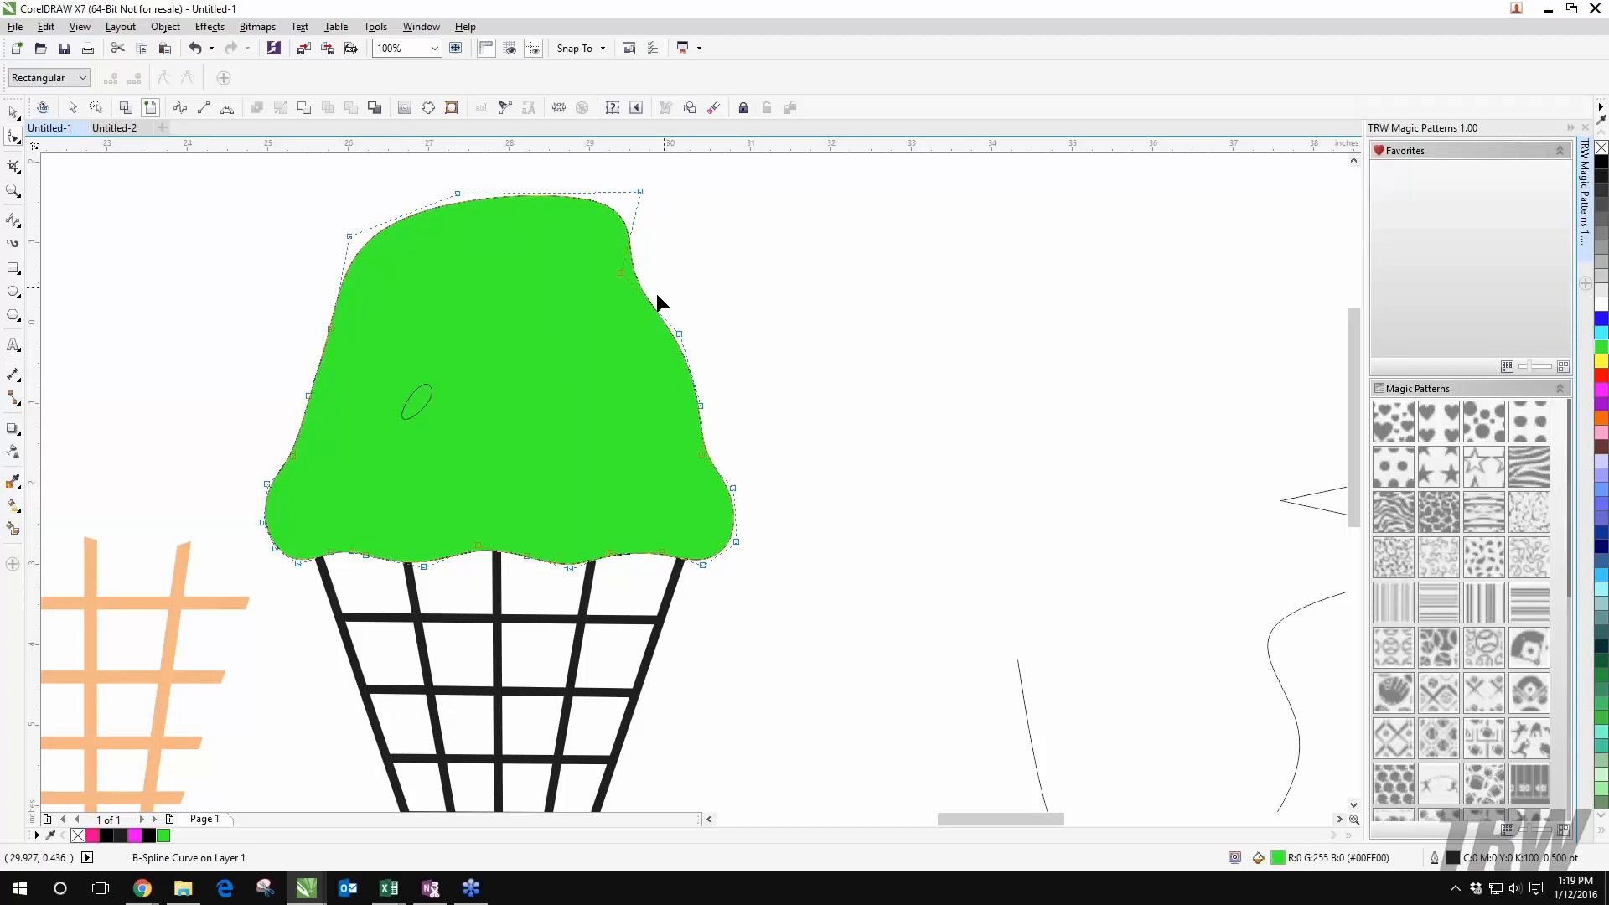
drag(619, 273, 683, 263)
click(722, 241)
click(663, 246)
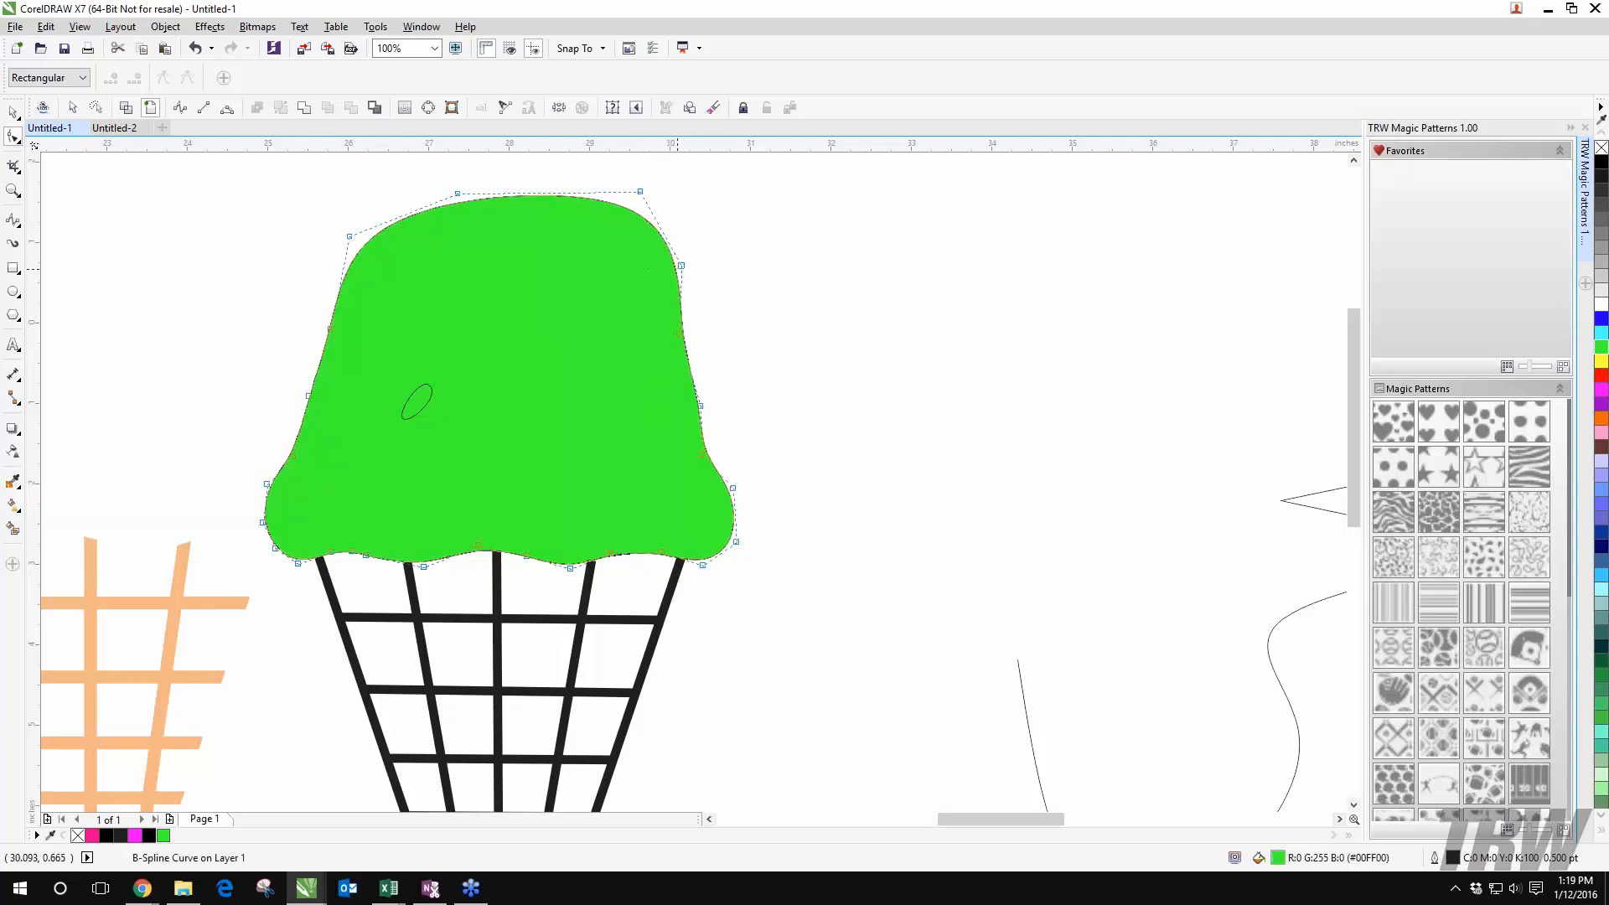
double_click(680, 265)
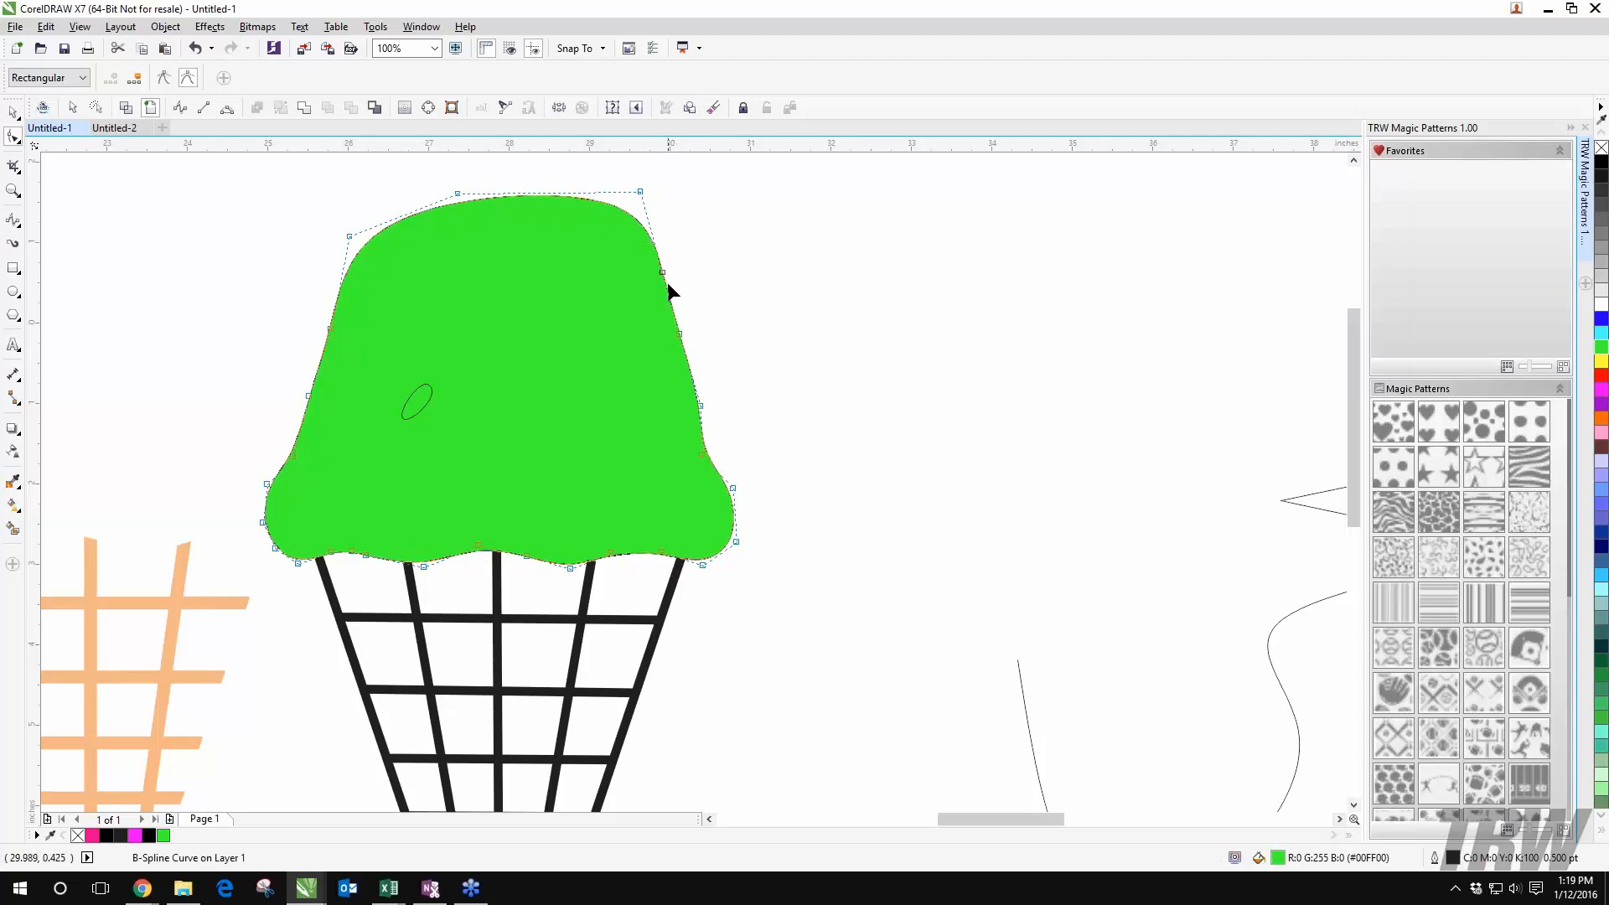
drag(663, 273, 690, 267)
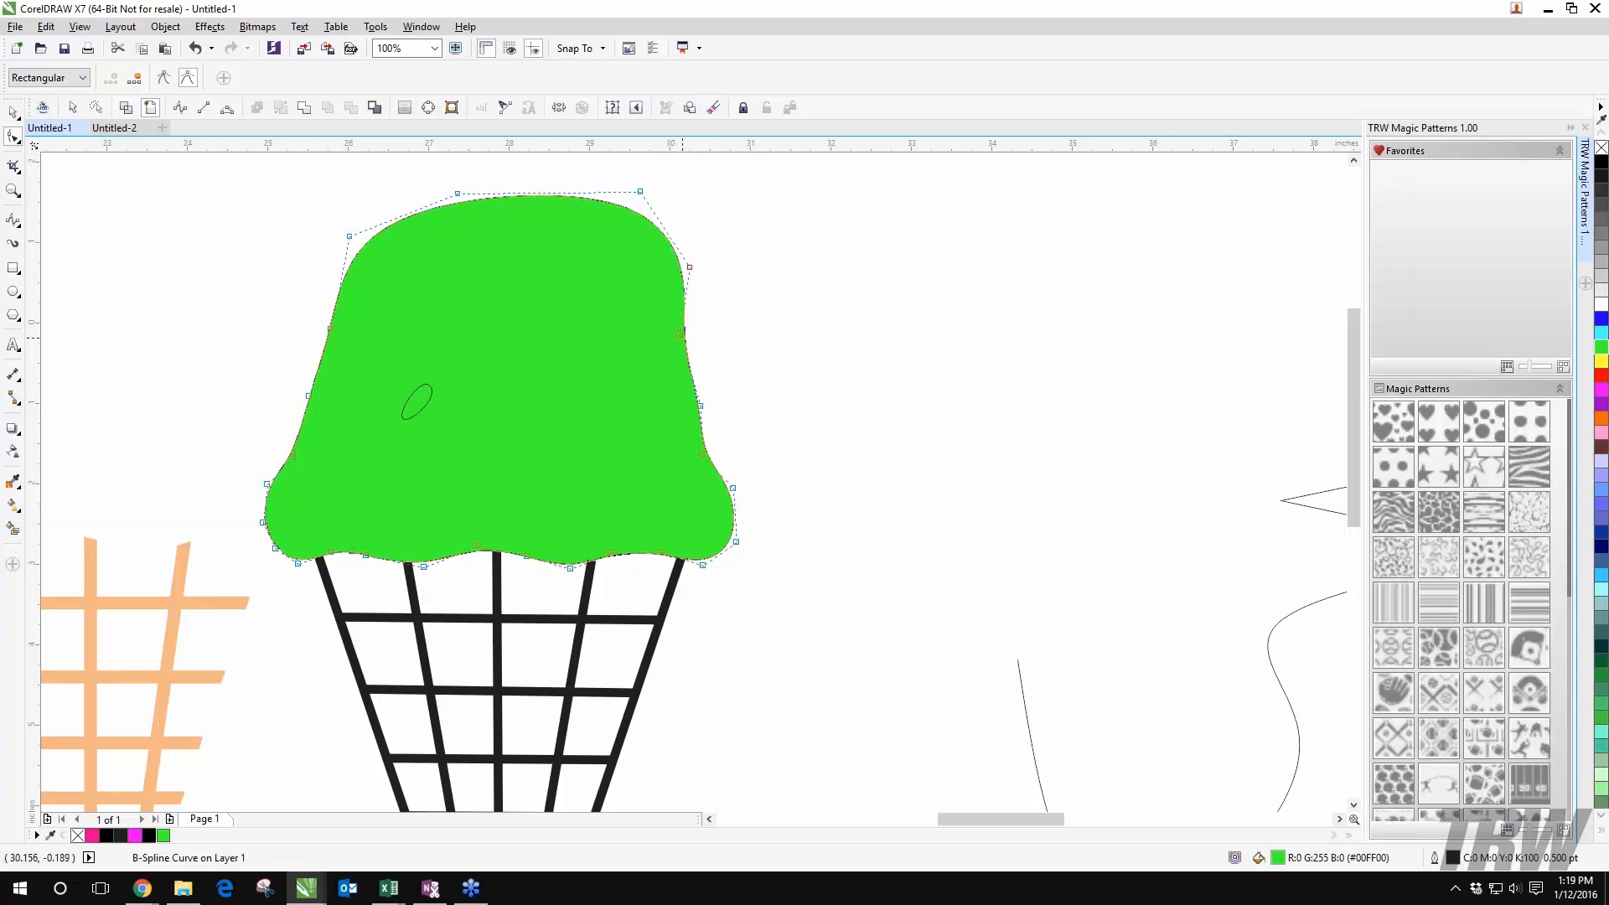
drag(681, 335, 779, 277)
click(782, 338)
scroll(778, 340, down, 1)
scroll(778, 340, up, 1)
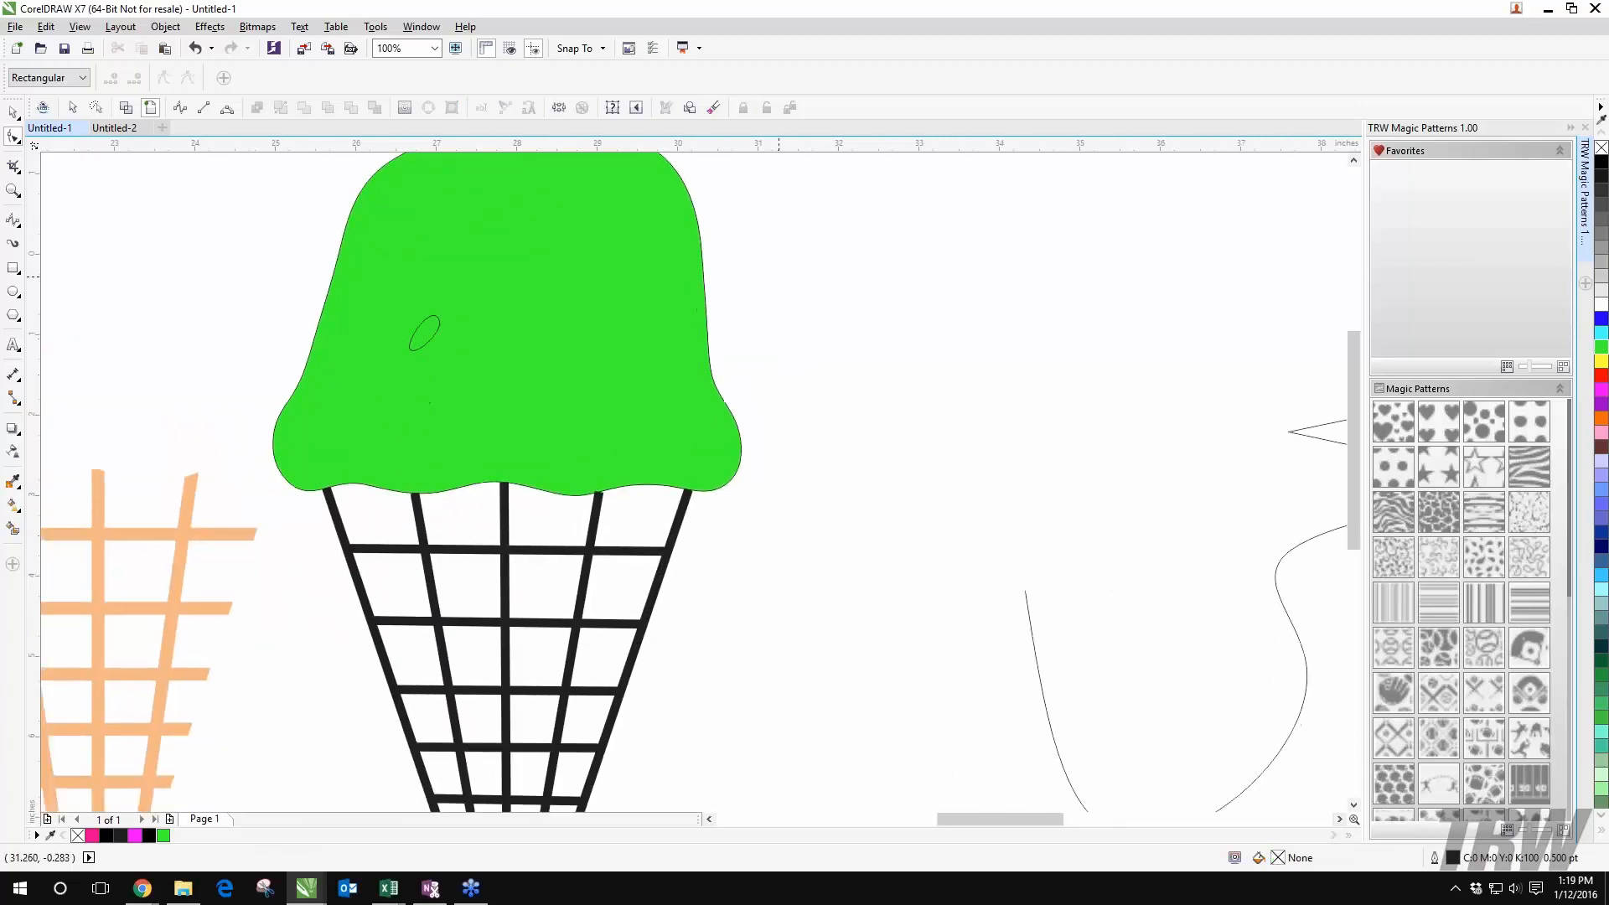
Step: Move the control point on the scoop's upper-left shoulder down and slightly outward to make that side slope gently
scroll(779, 278, down, 1)
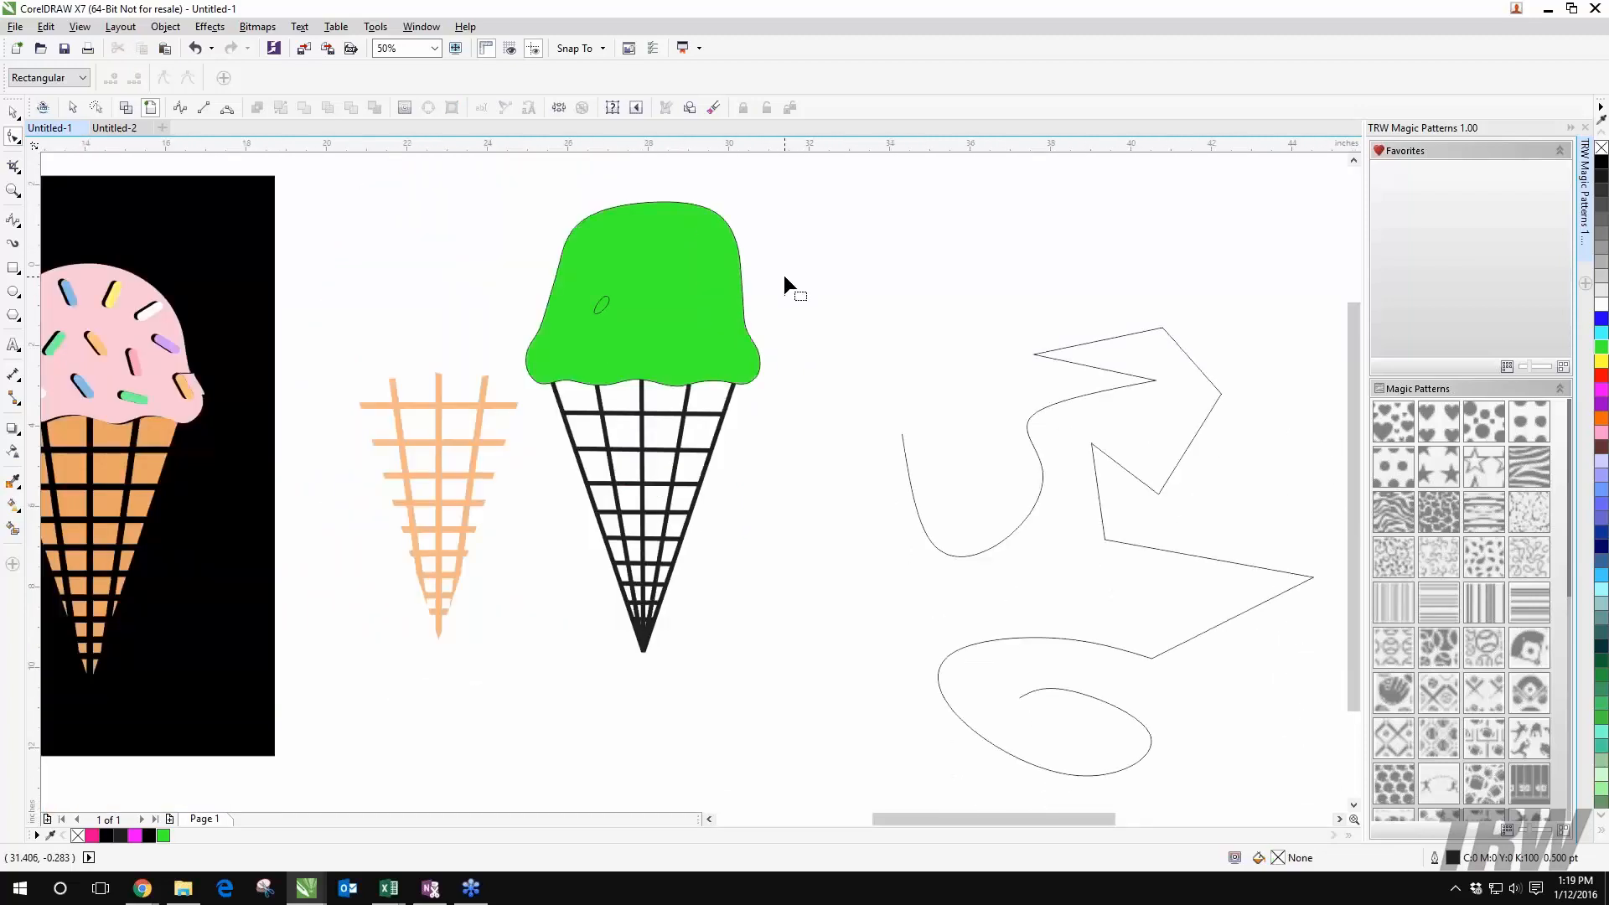
click(689, 212)
scroll(594, 203, up, 2)
click(561, 182)
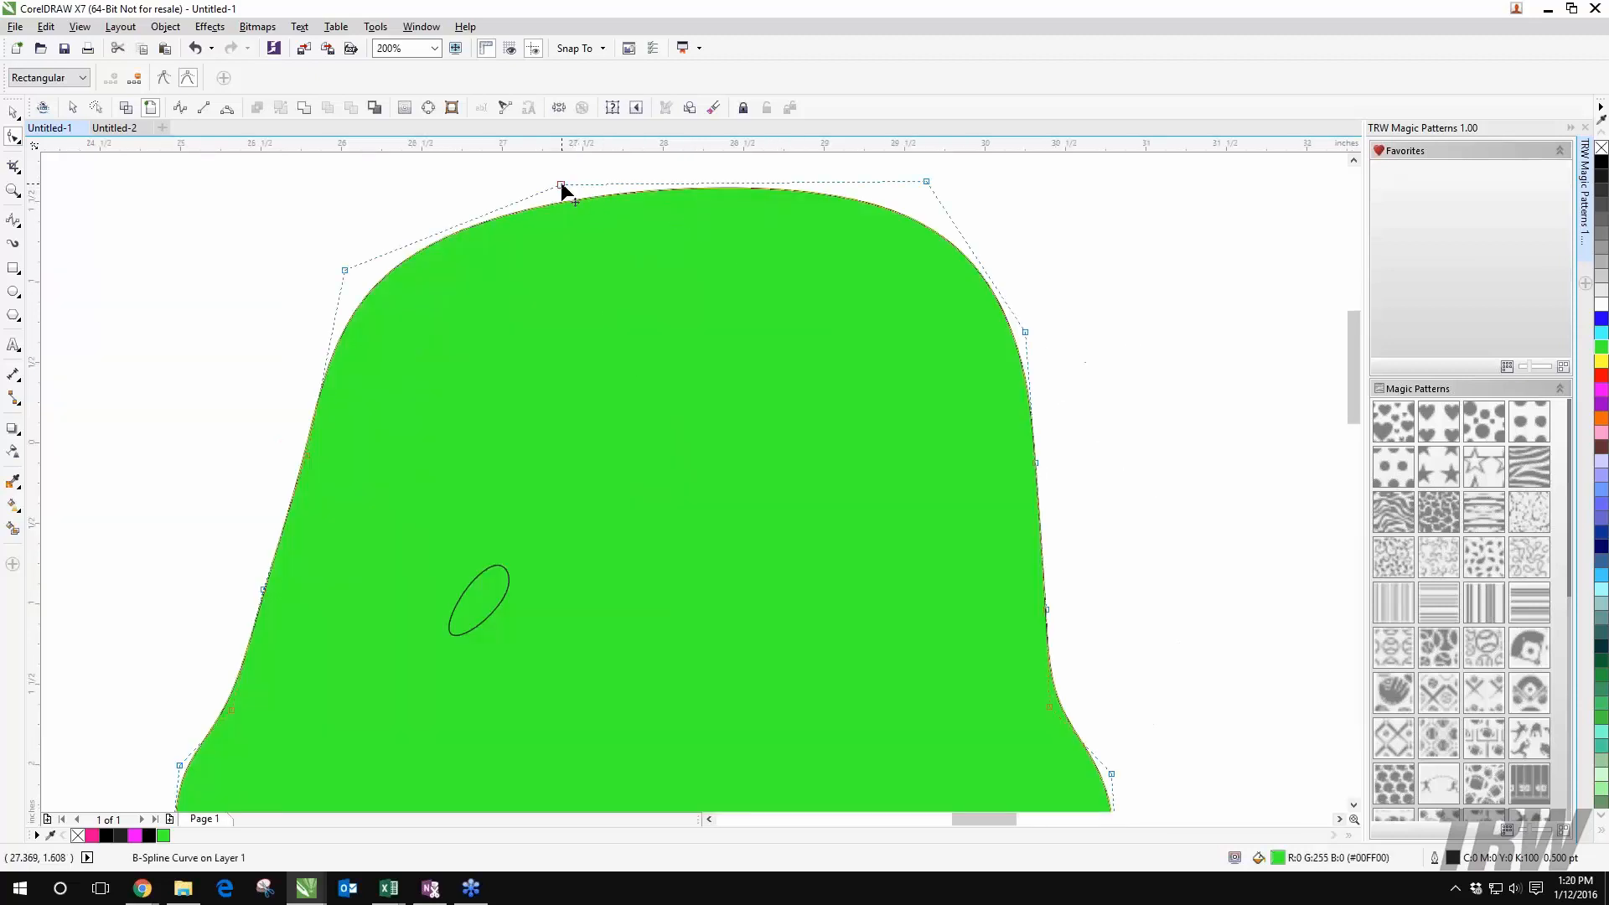
drag(344, 274, 307, 456)
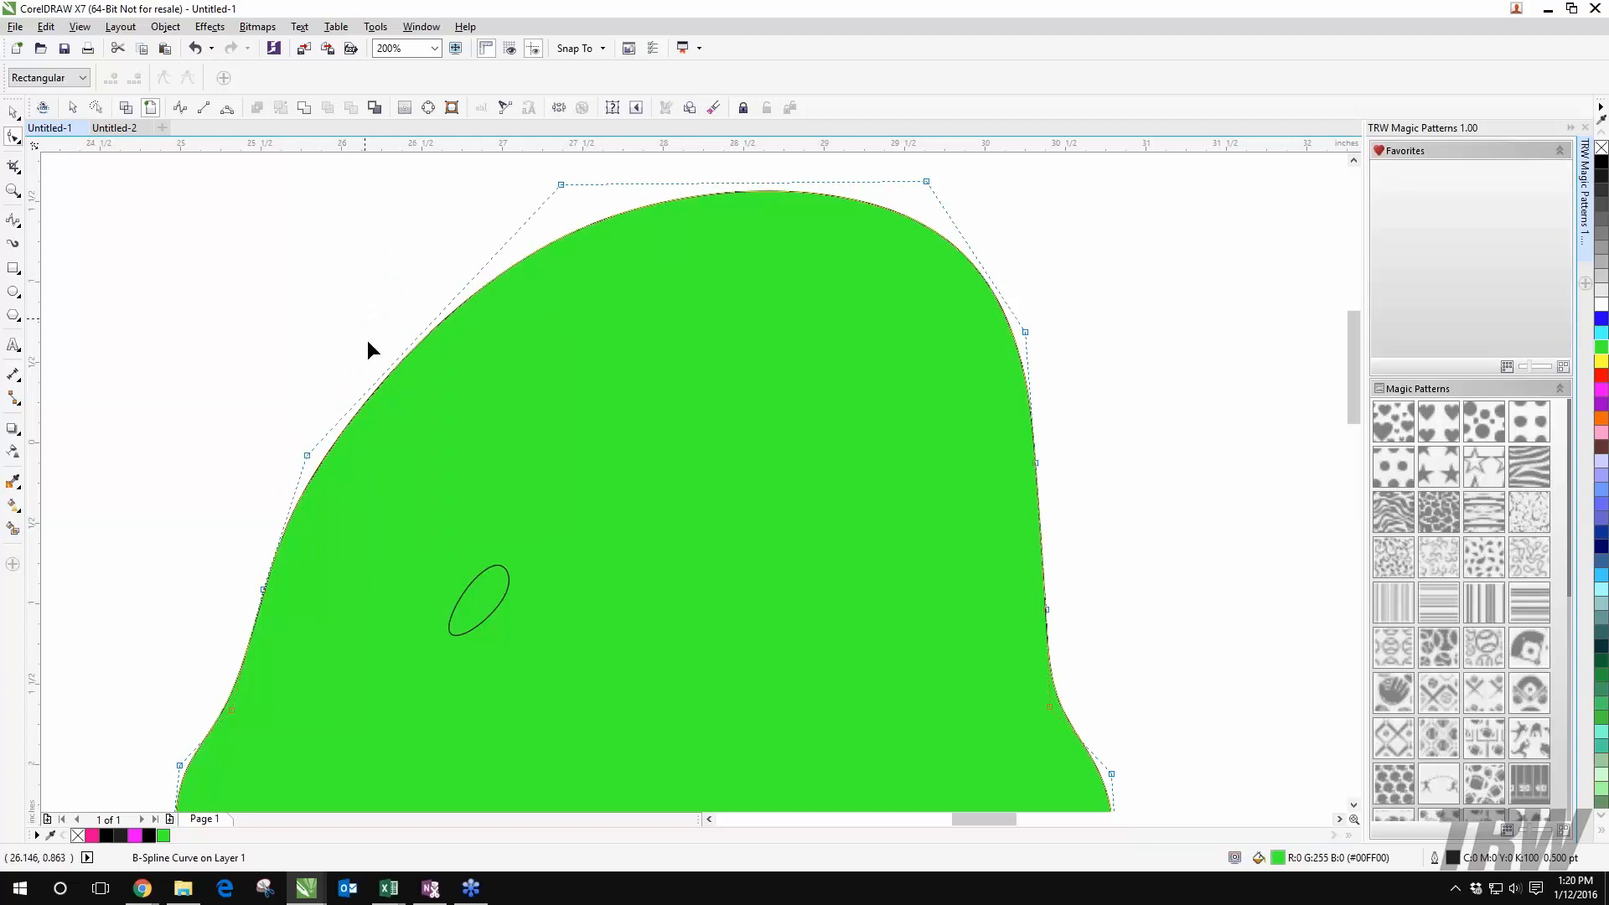
click(307, 455)
click(448, 317)
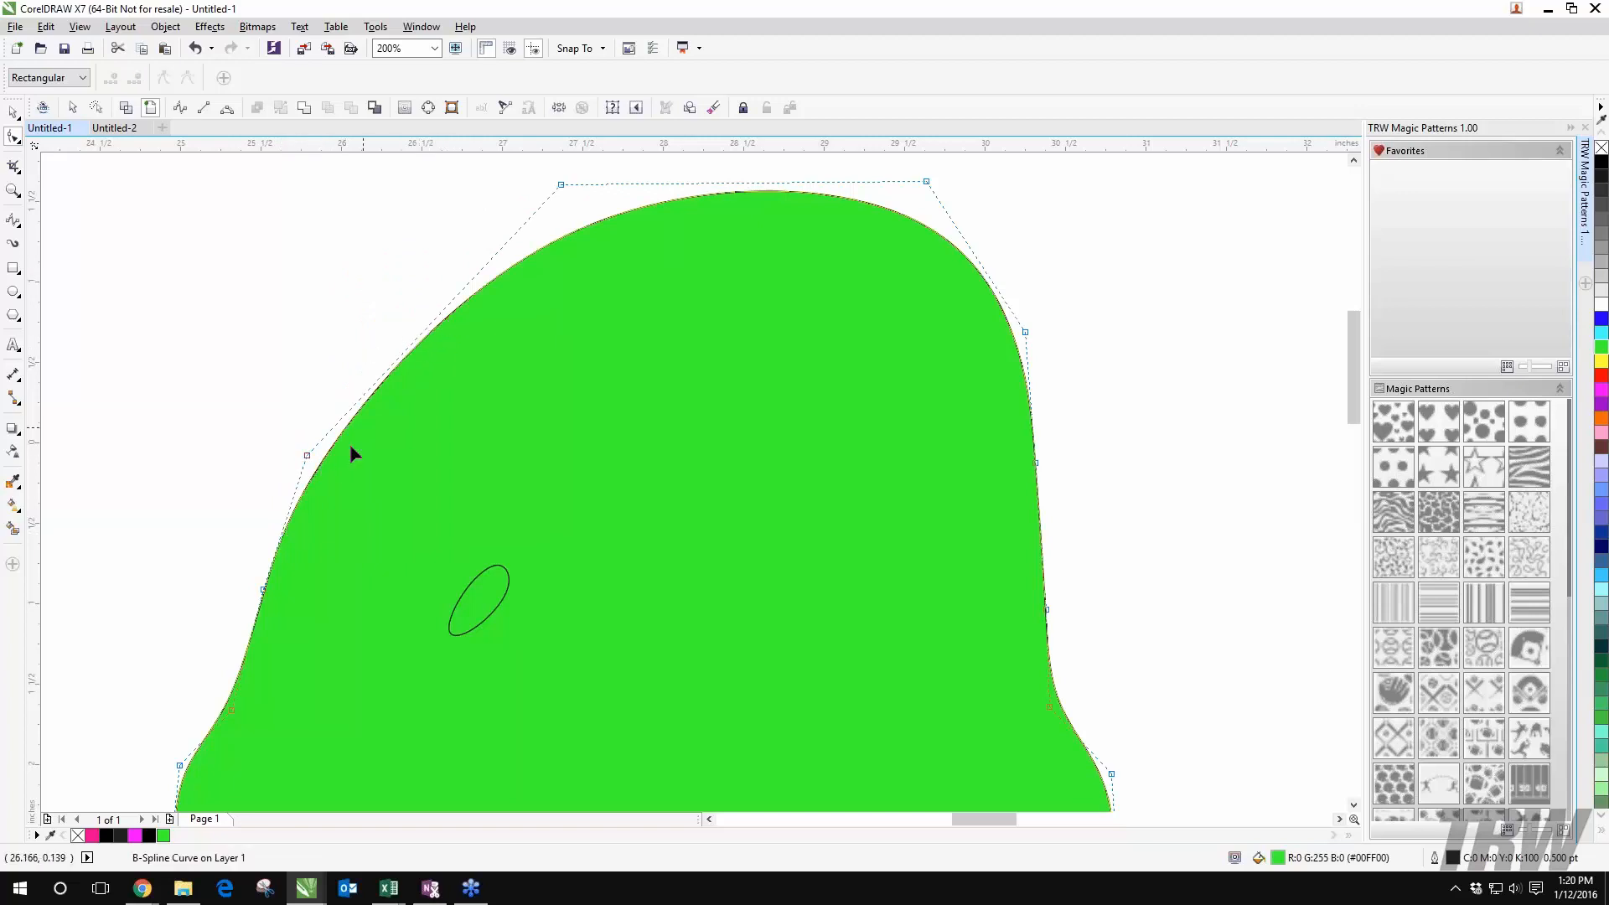
Step: Remove one control point at the scoop's lower-left bulge and move the neighbouring point up to reshape that bulge
click(232, 710)
drag(287, 653, 348, 395)
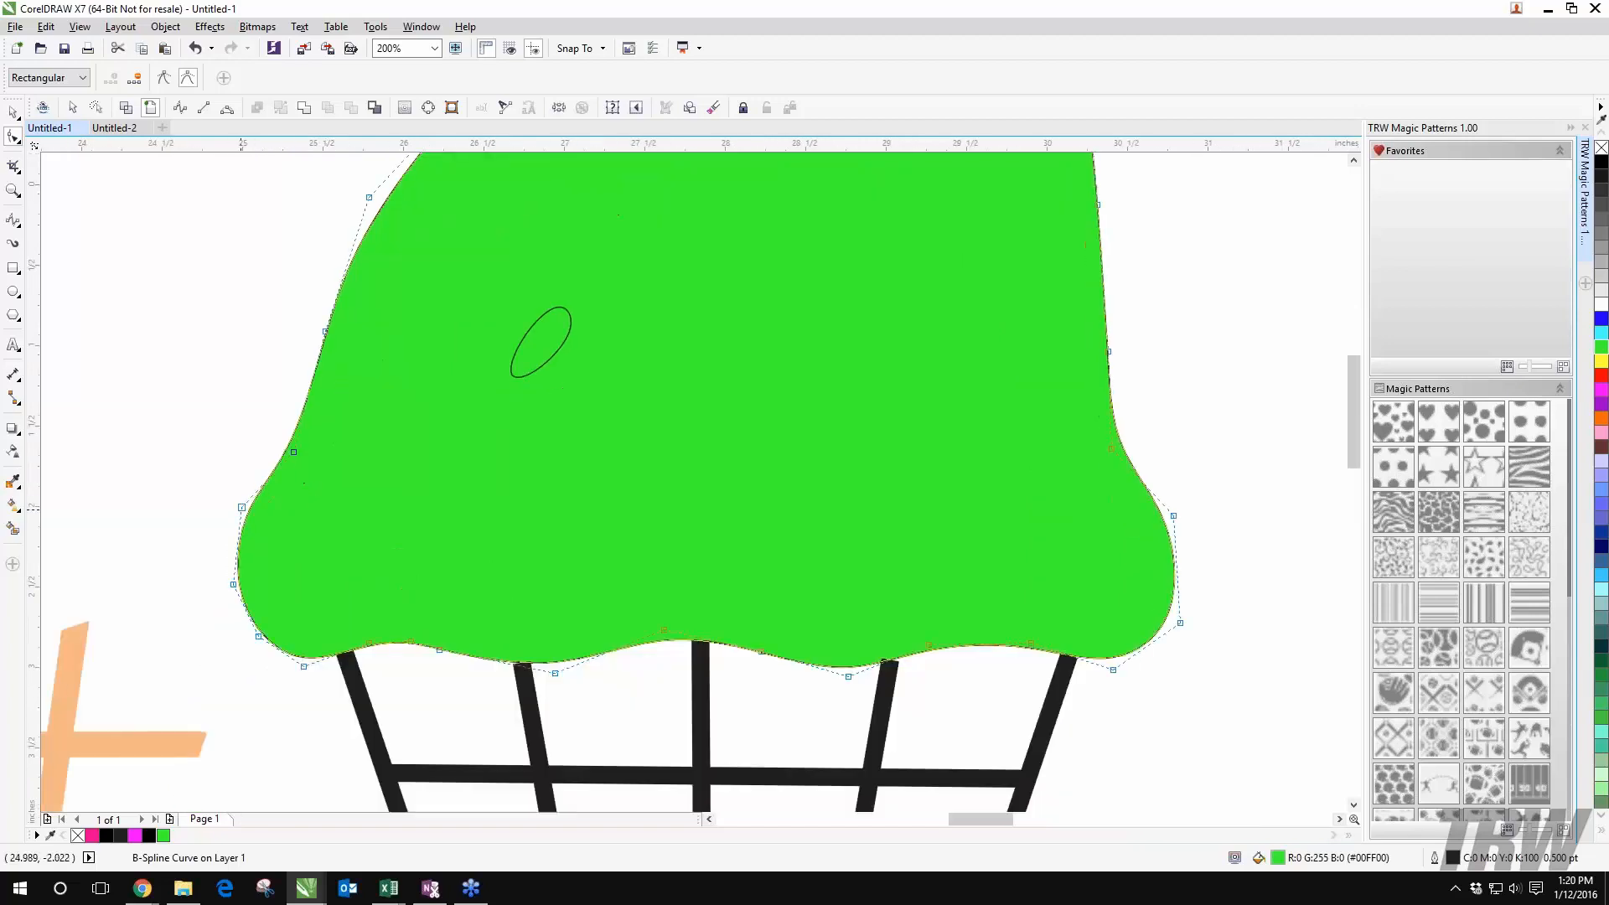
double_click(241, 507)
drag(233, 584, 209, 540)
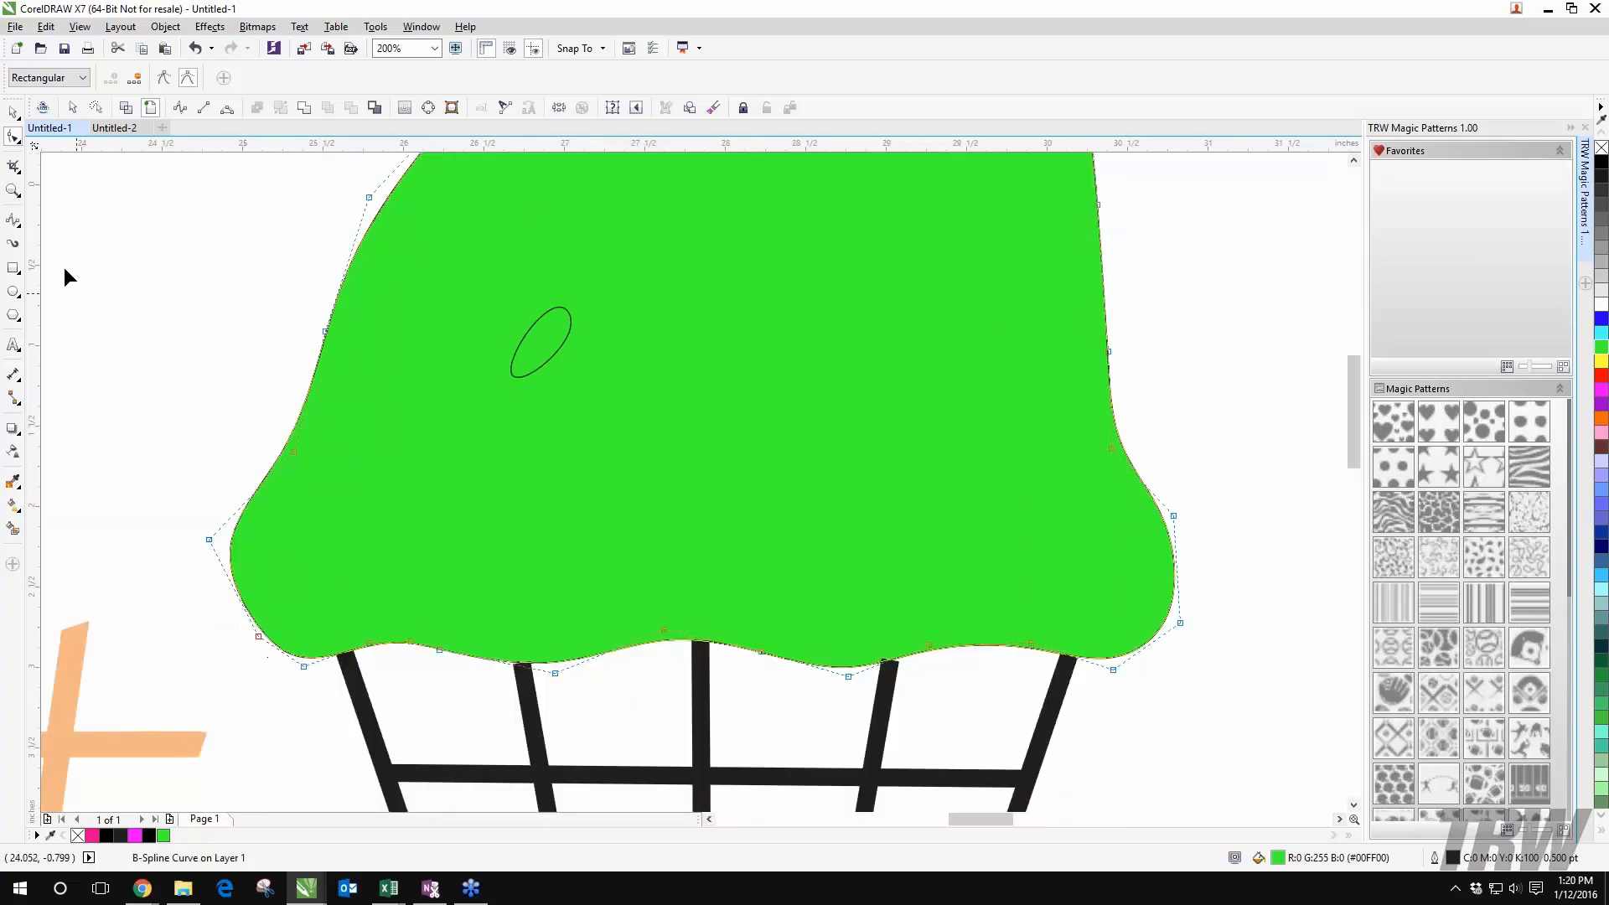
click(12, 112)
click(13, 136)
drag(209, 540, 232, 534)
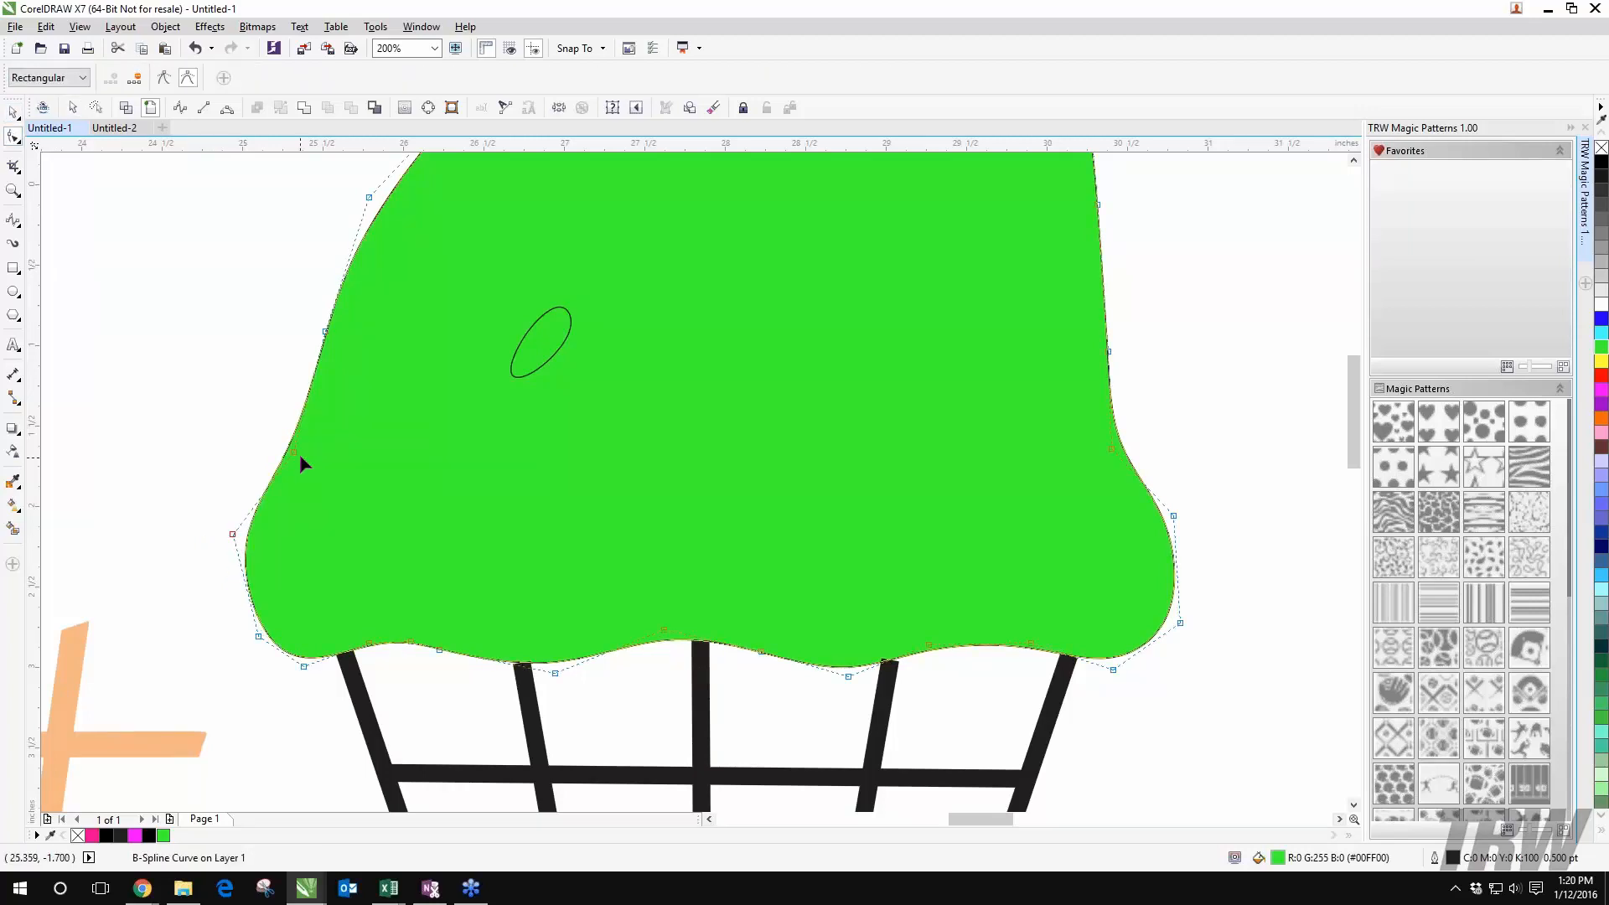
Step: Raise the control point at the scoop's left waist to fill it in, adjust the shoulder point above it, and deselect the scoop
drag(300, 454, 292, 298)
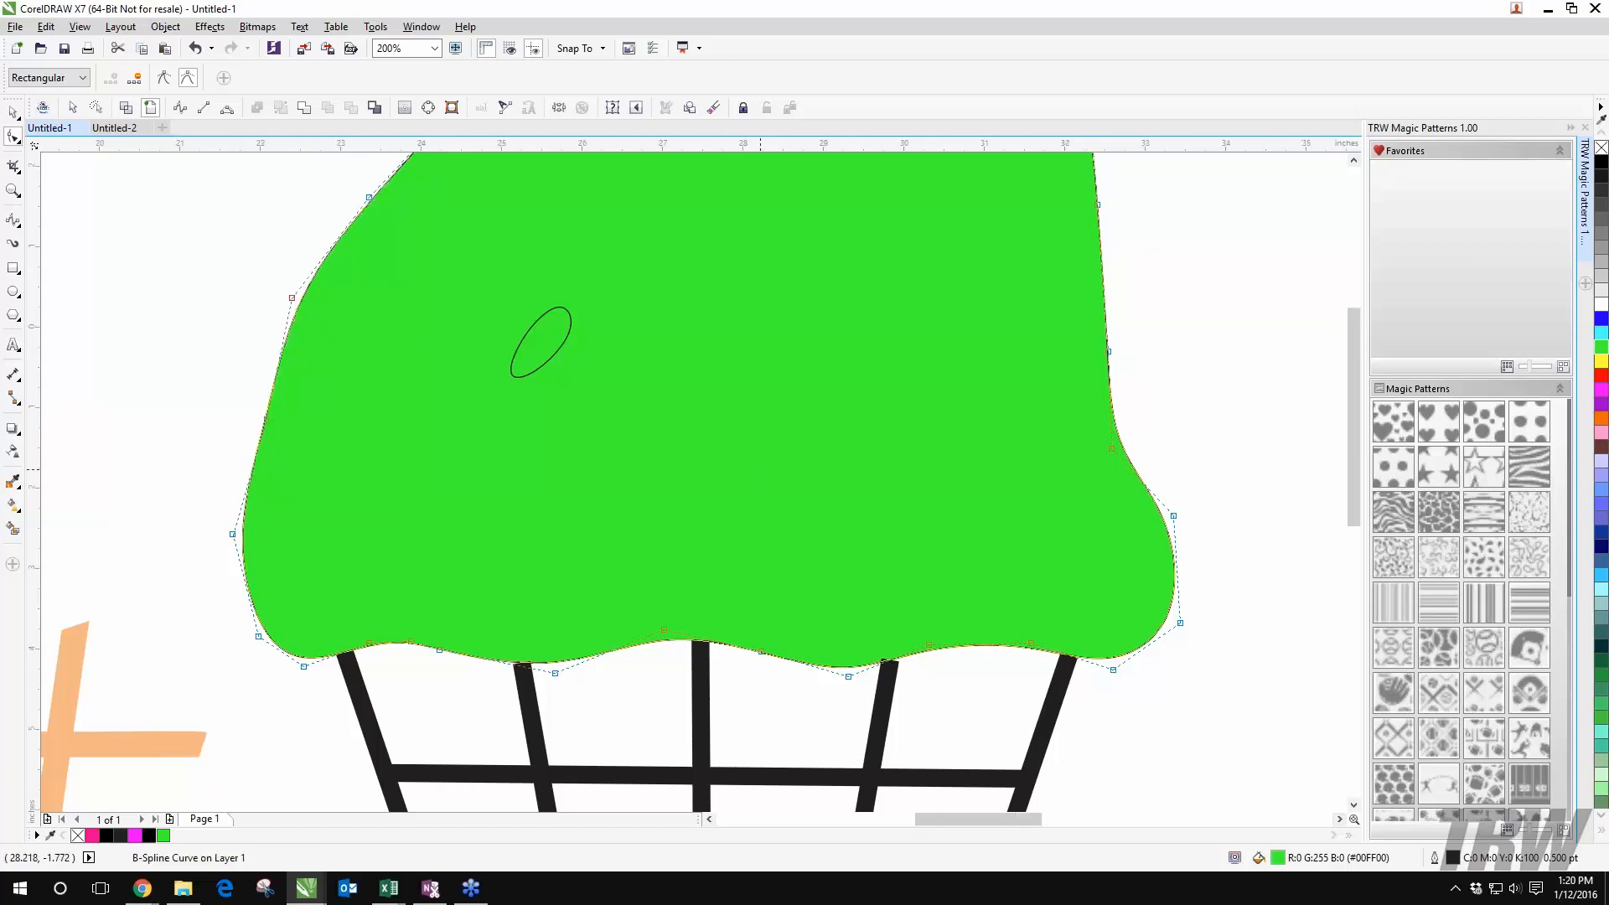
scroll(574, 639, down, 2)
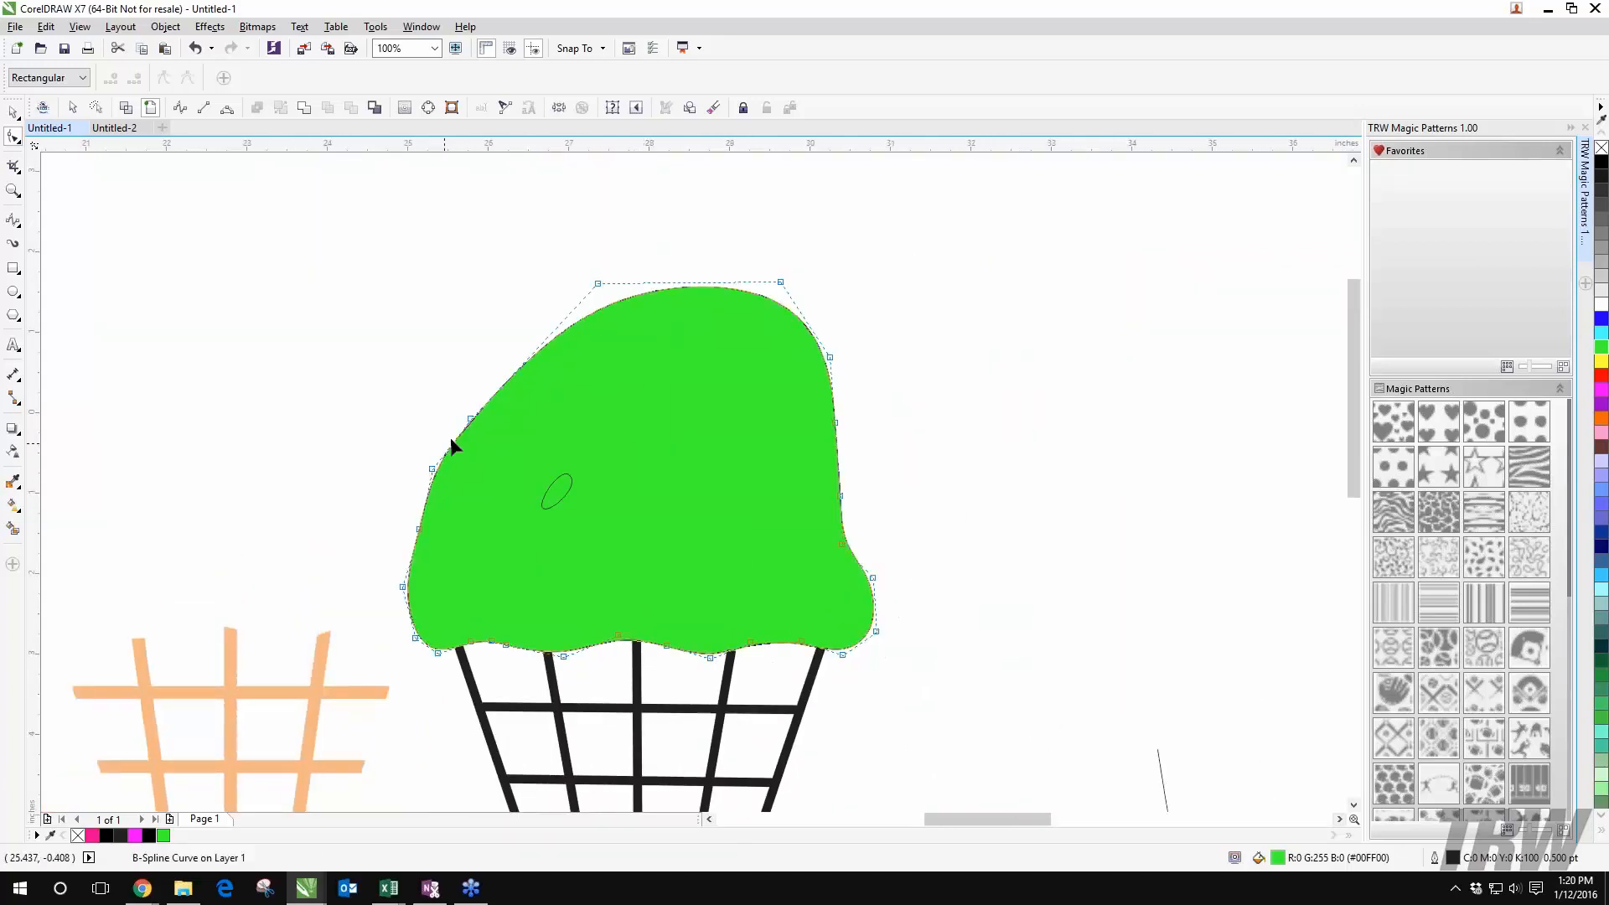
drag(471, 418, 465, 367)
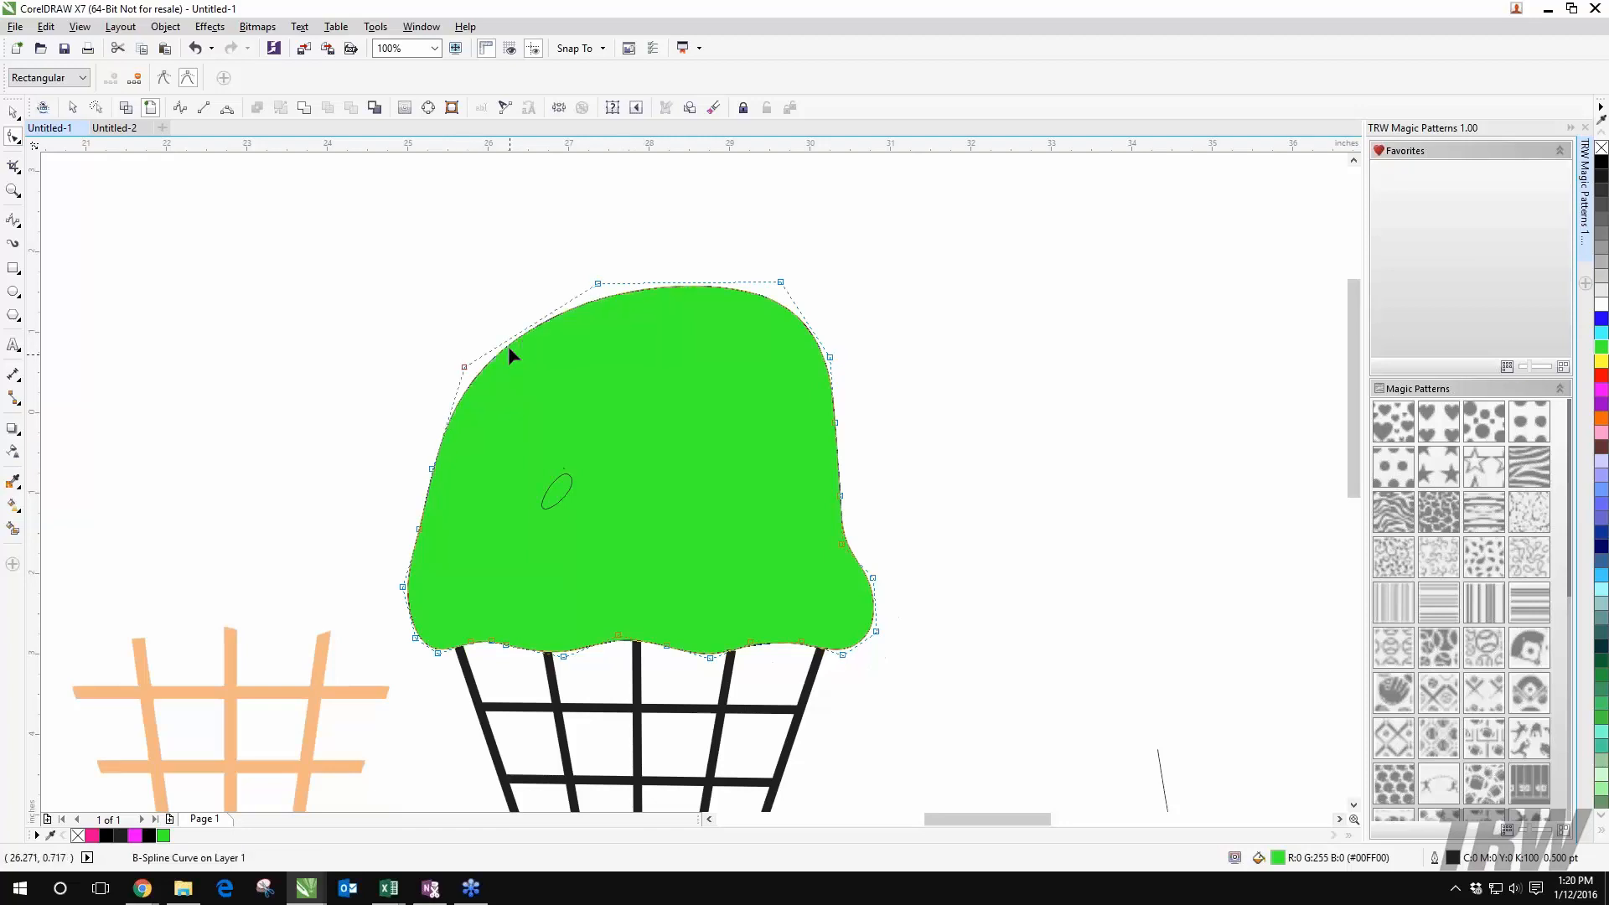
click(516, 336)
drag(464, 367, 486, 401)
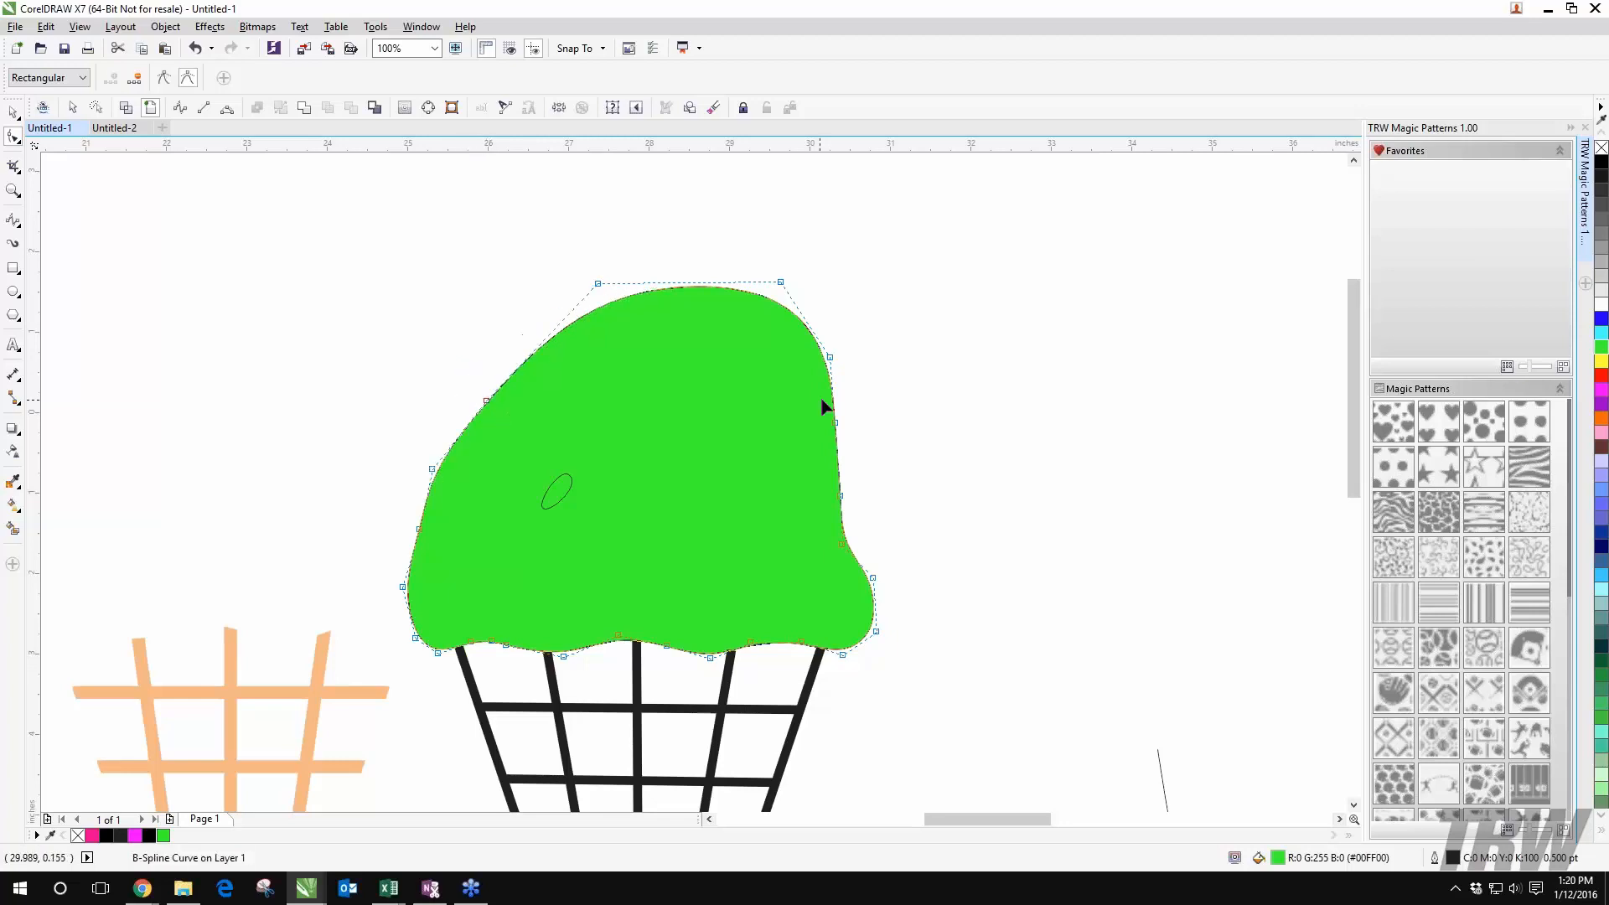
click(13, 112)
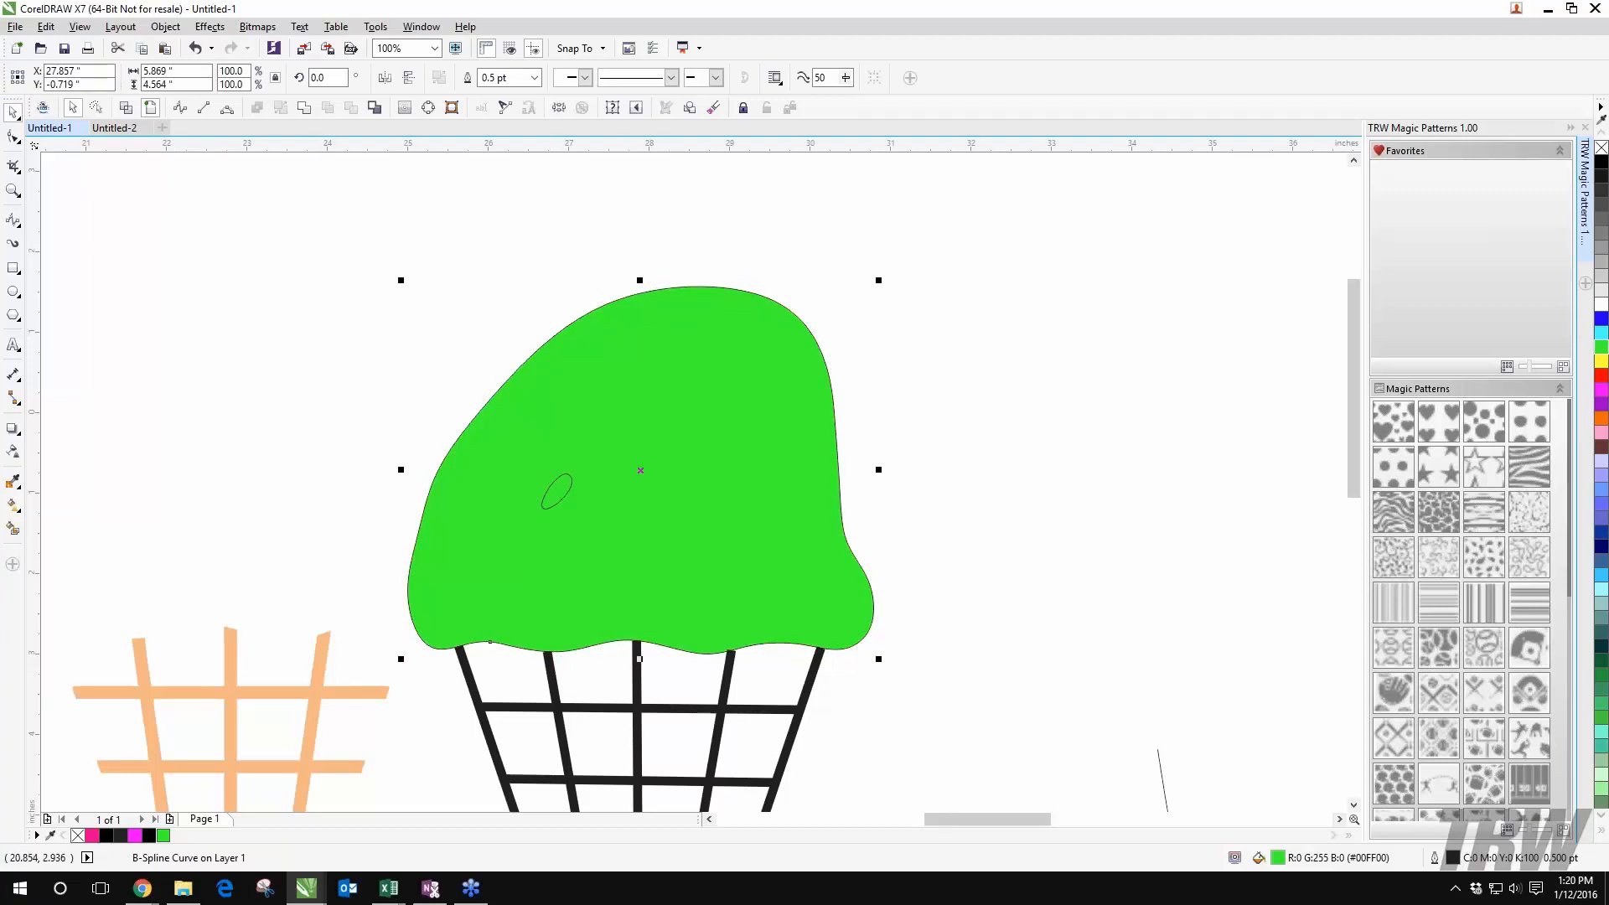
click(11, 138)
click(420, 279)
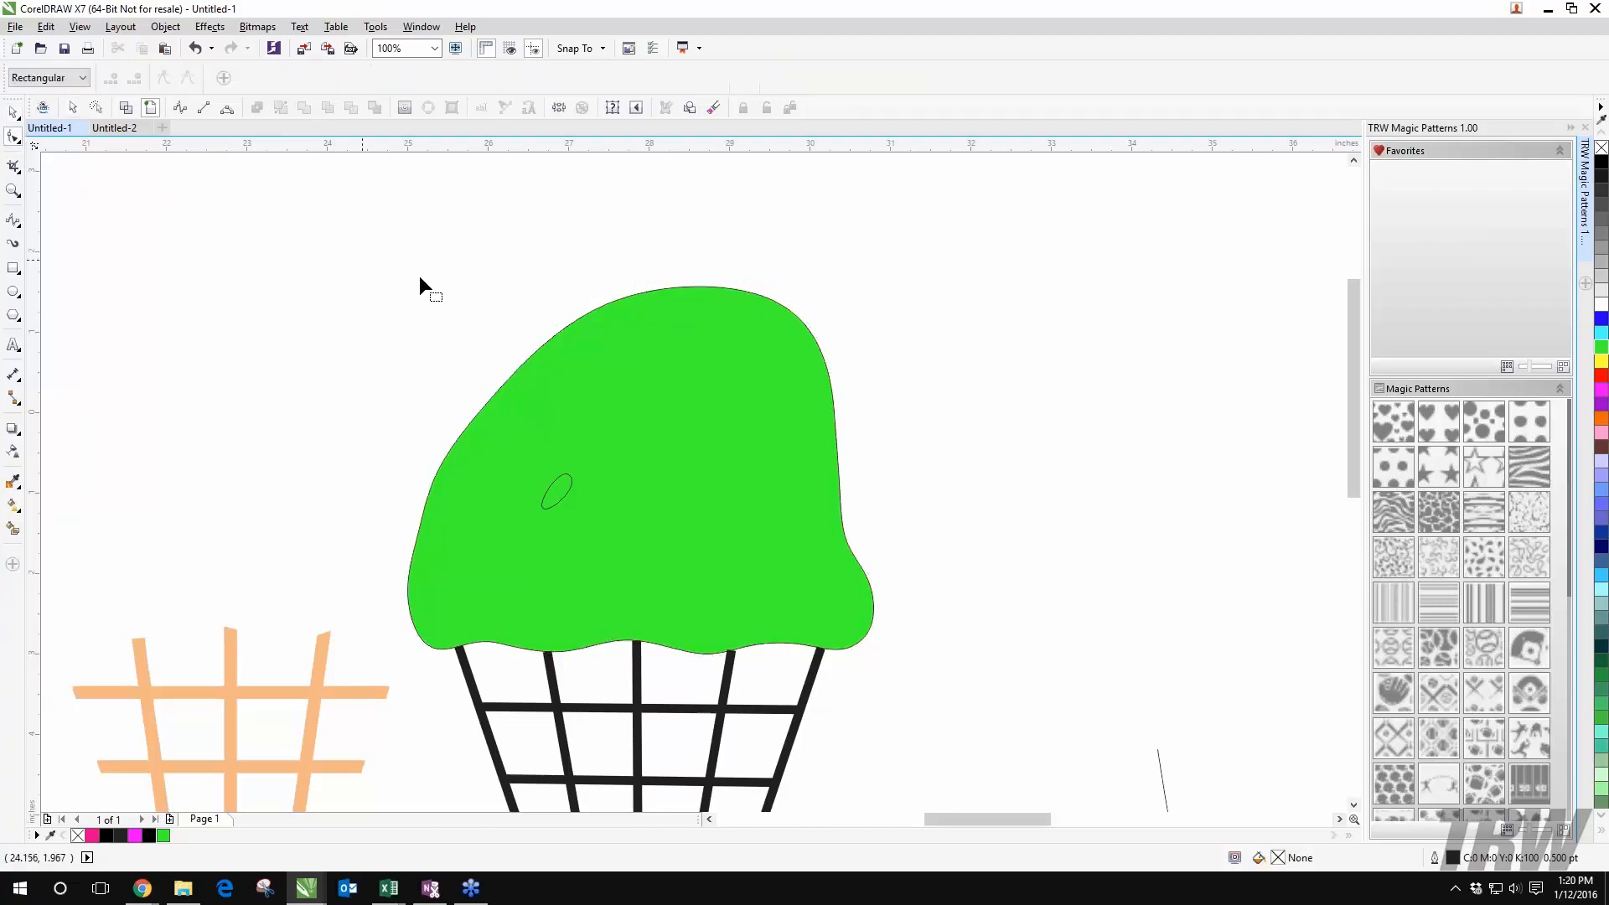
Step: Paste the infinity-and-love drawing as a bitmap into the document with the ice cream artwork
scroll(457, 284, down, 1)
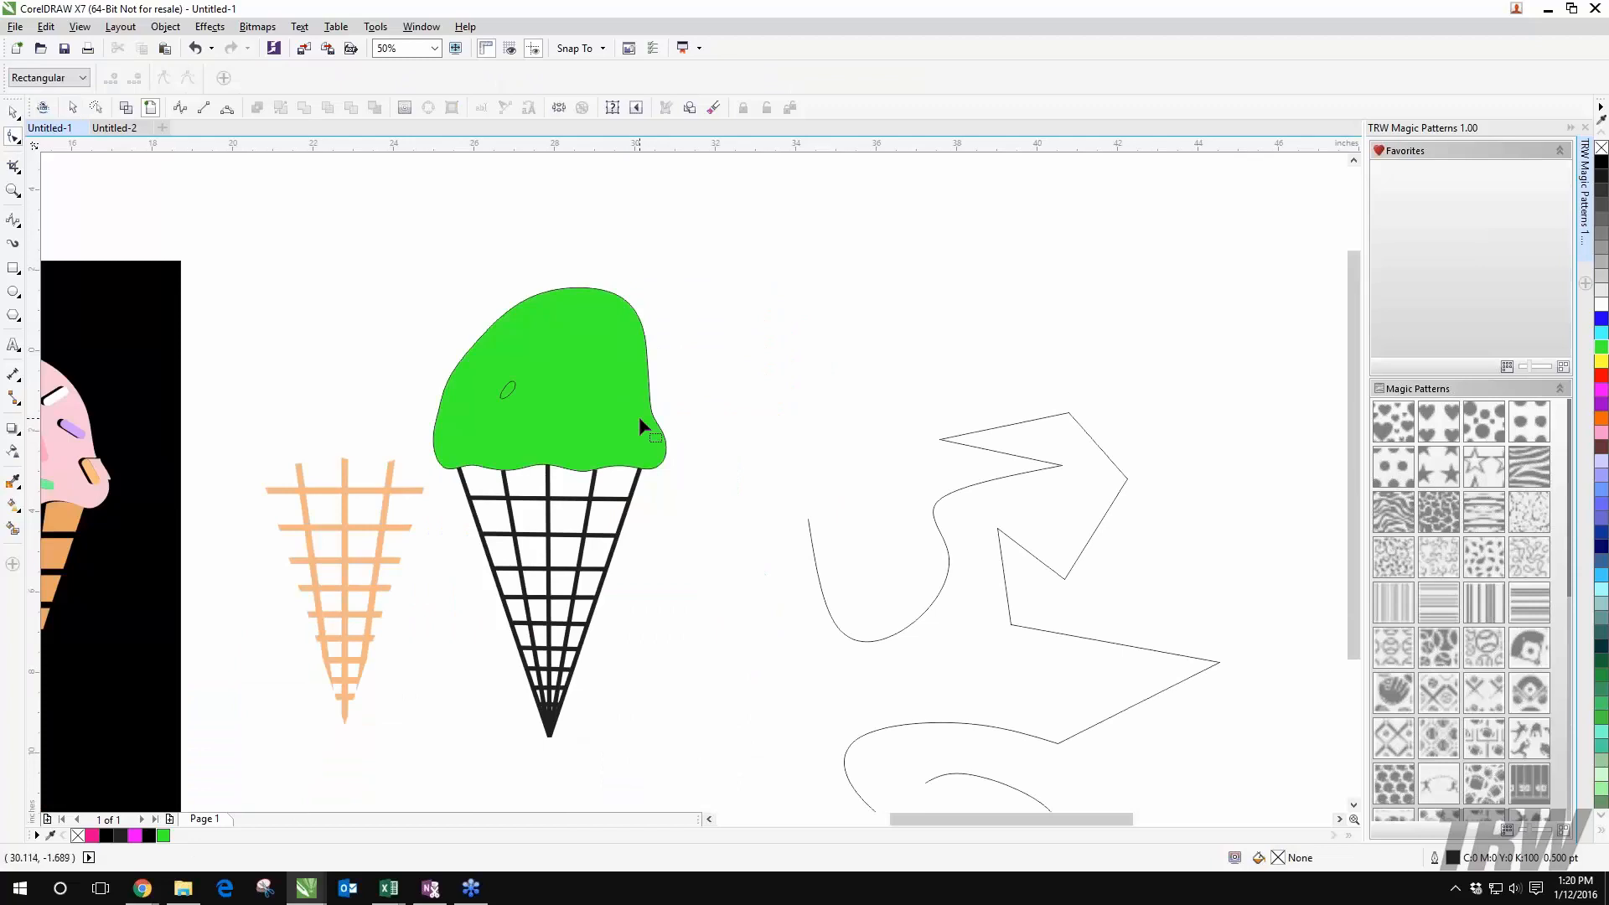
scroll(639, 416, down, 2)
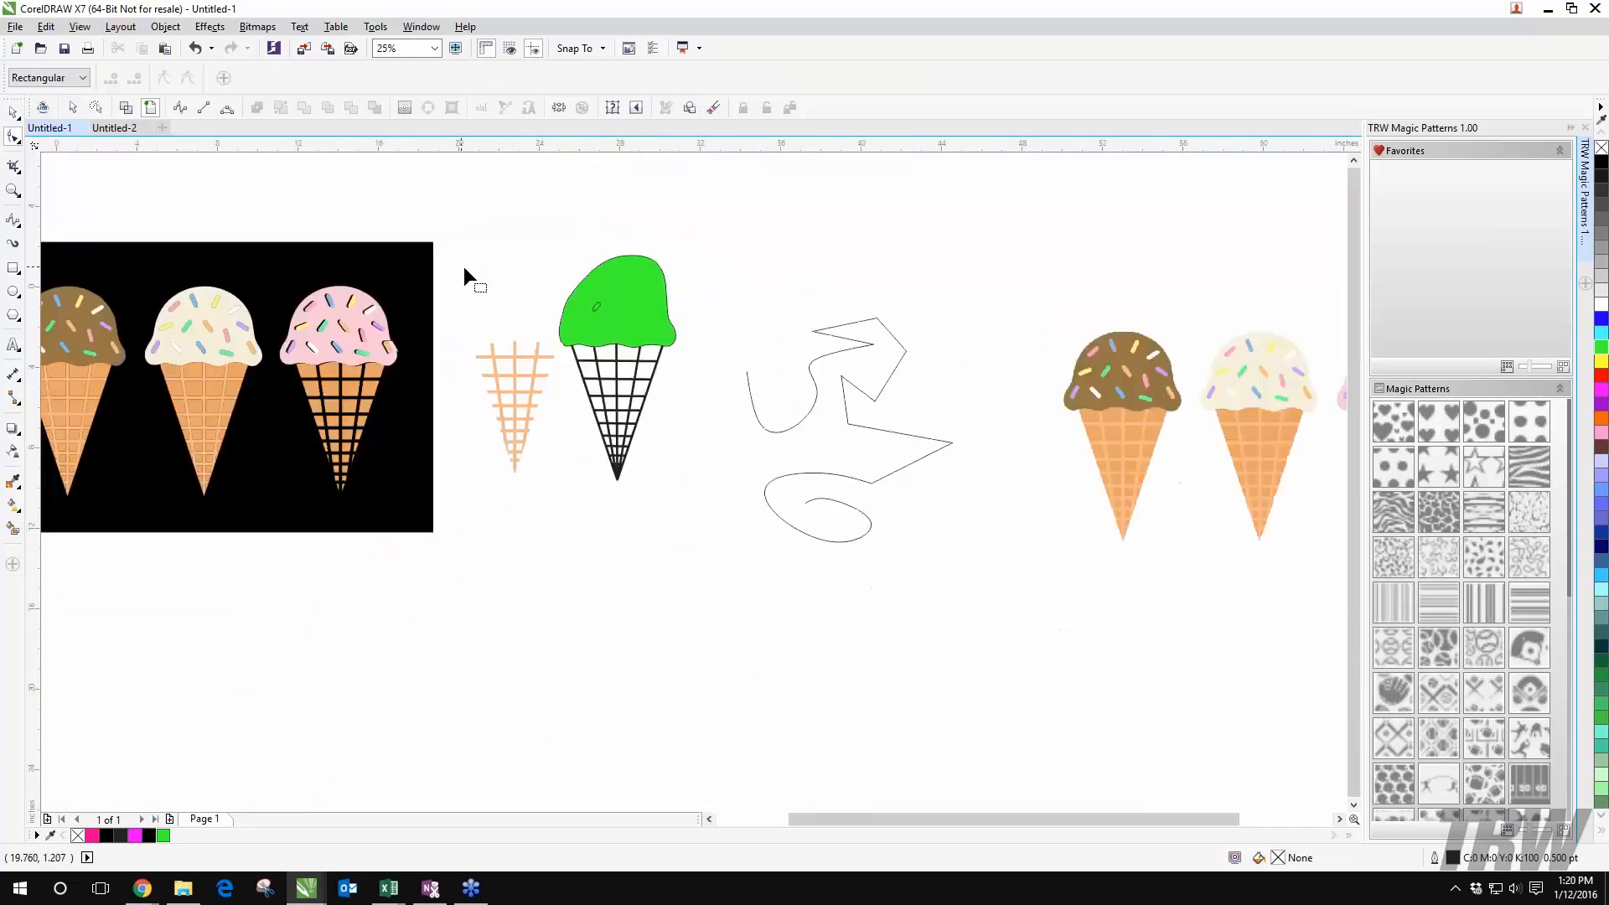
click(12, 111)
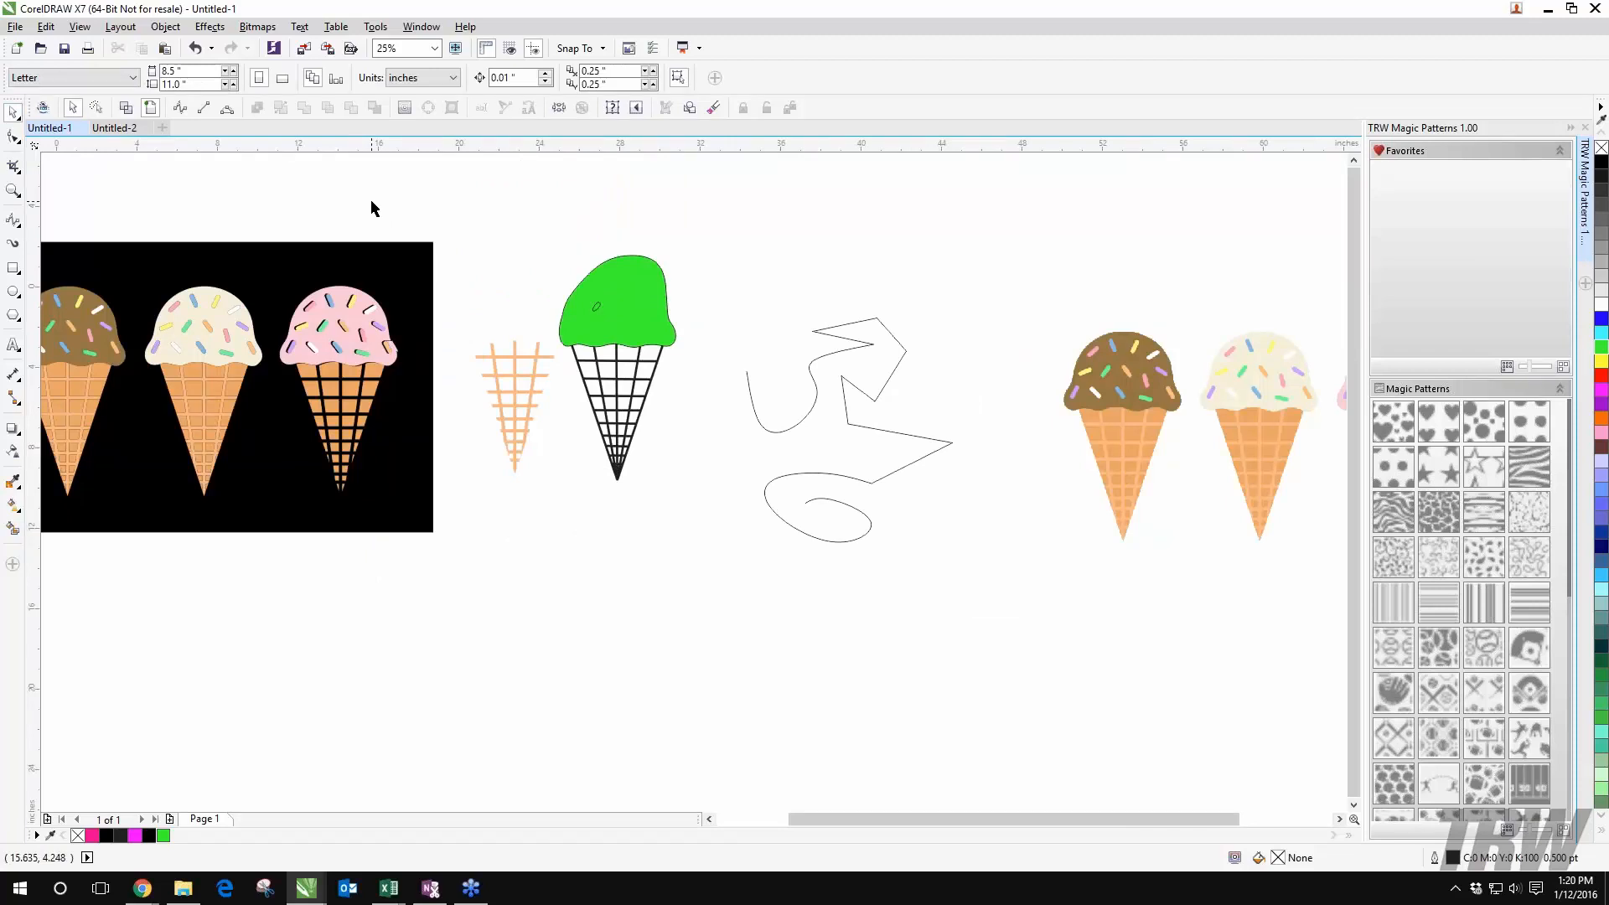
drag(372, 202, 633, 213)
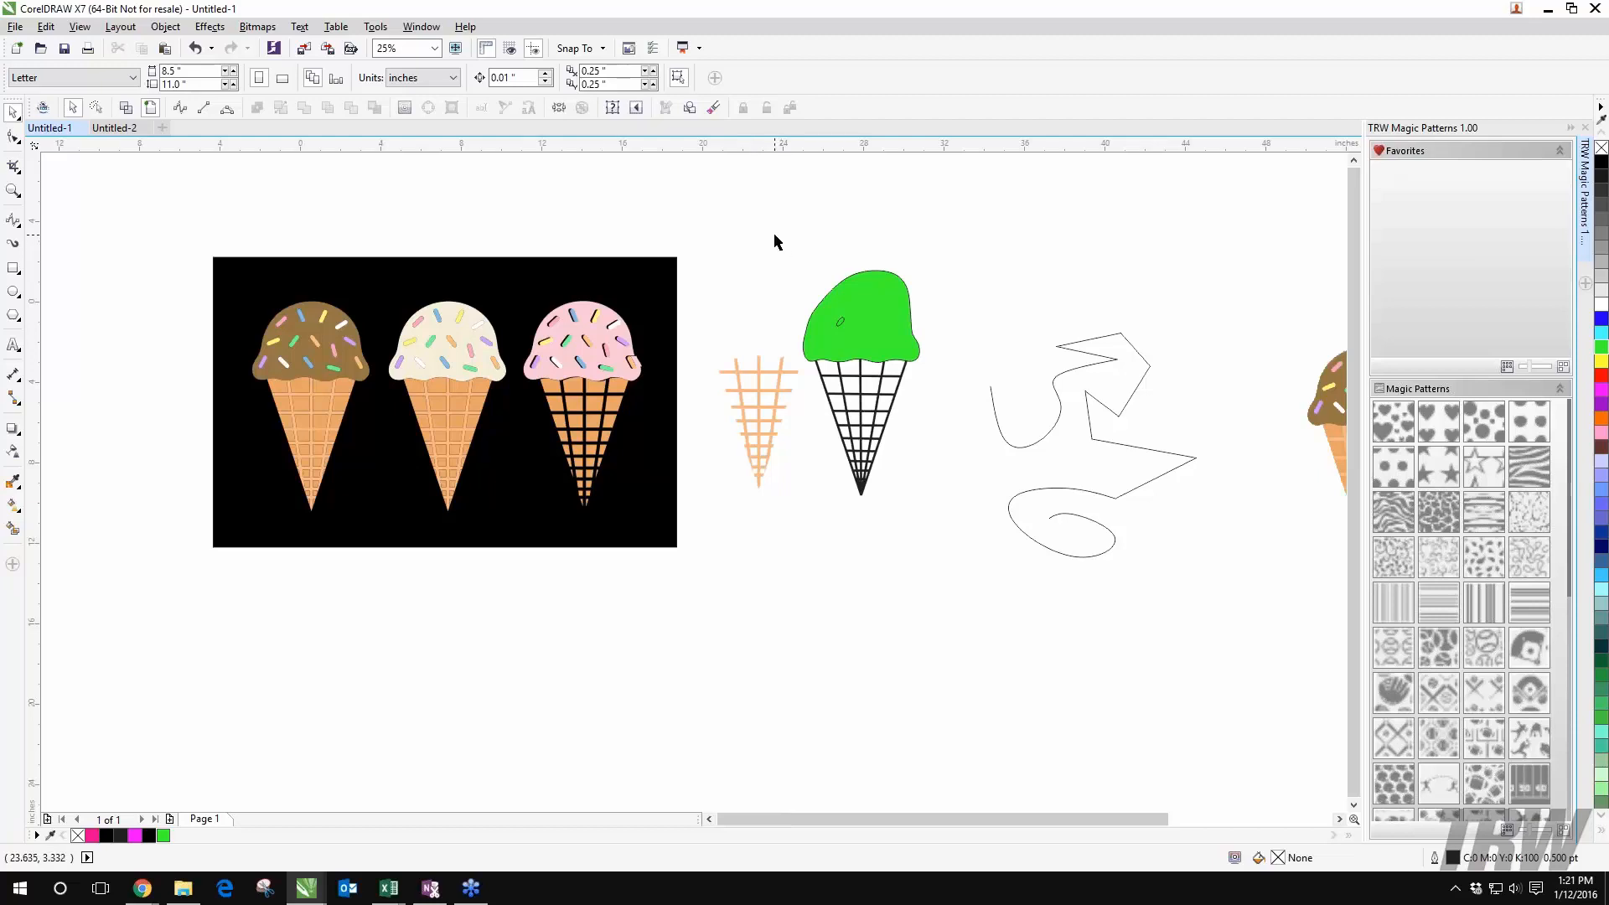
scroll(1094, 282, down, 1)
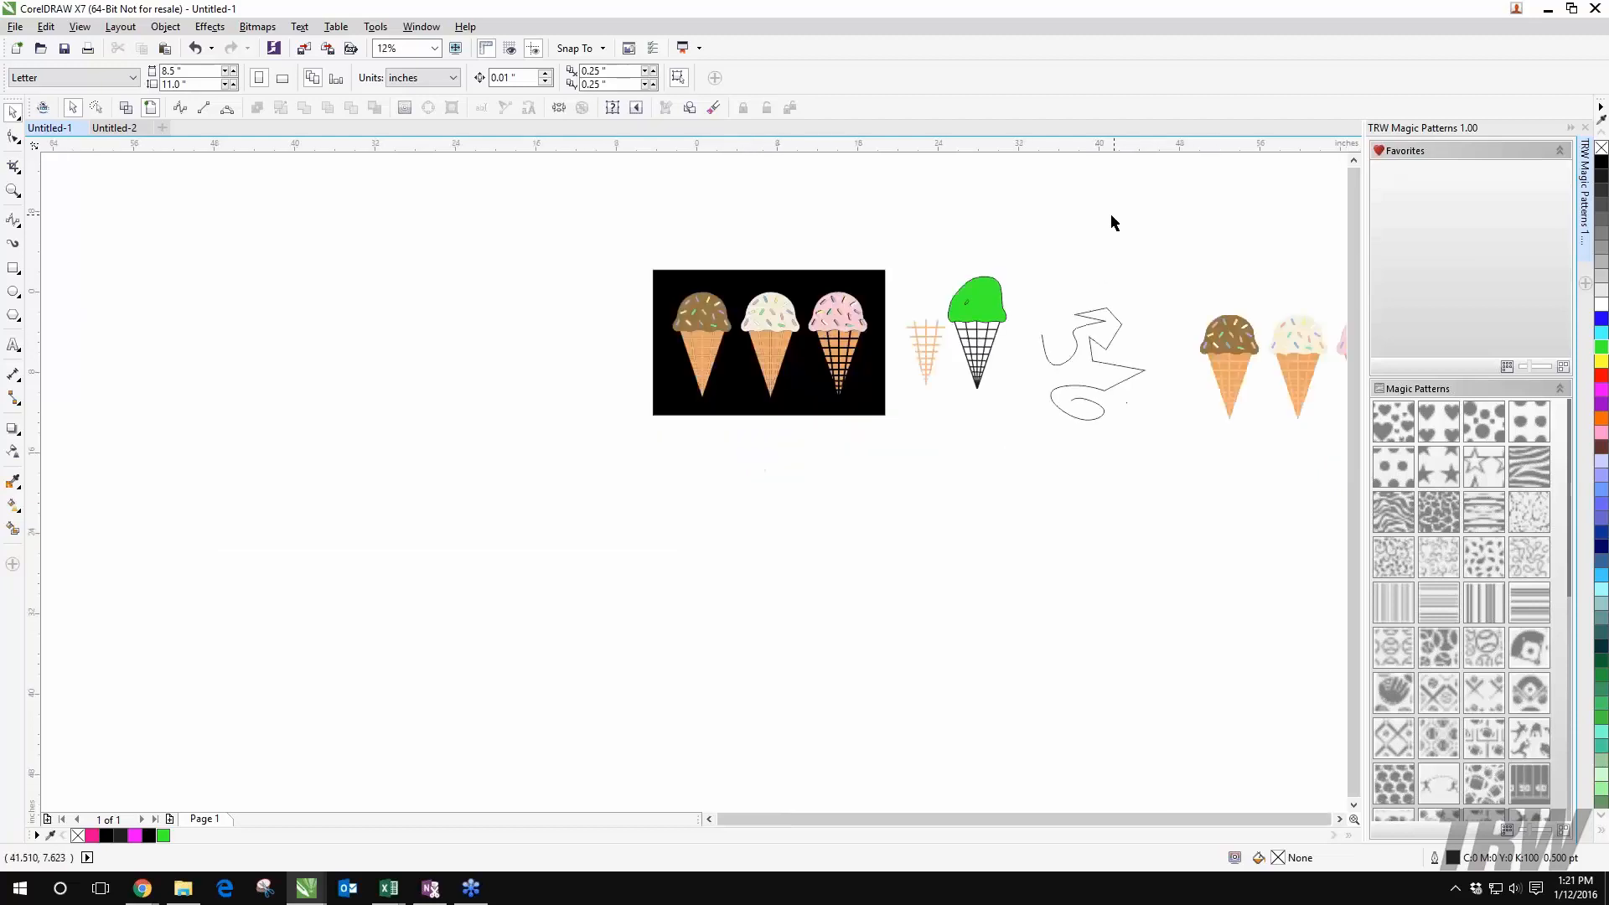
drag(957, 422, 728, 383)
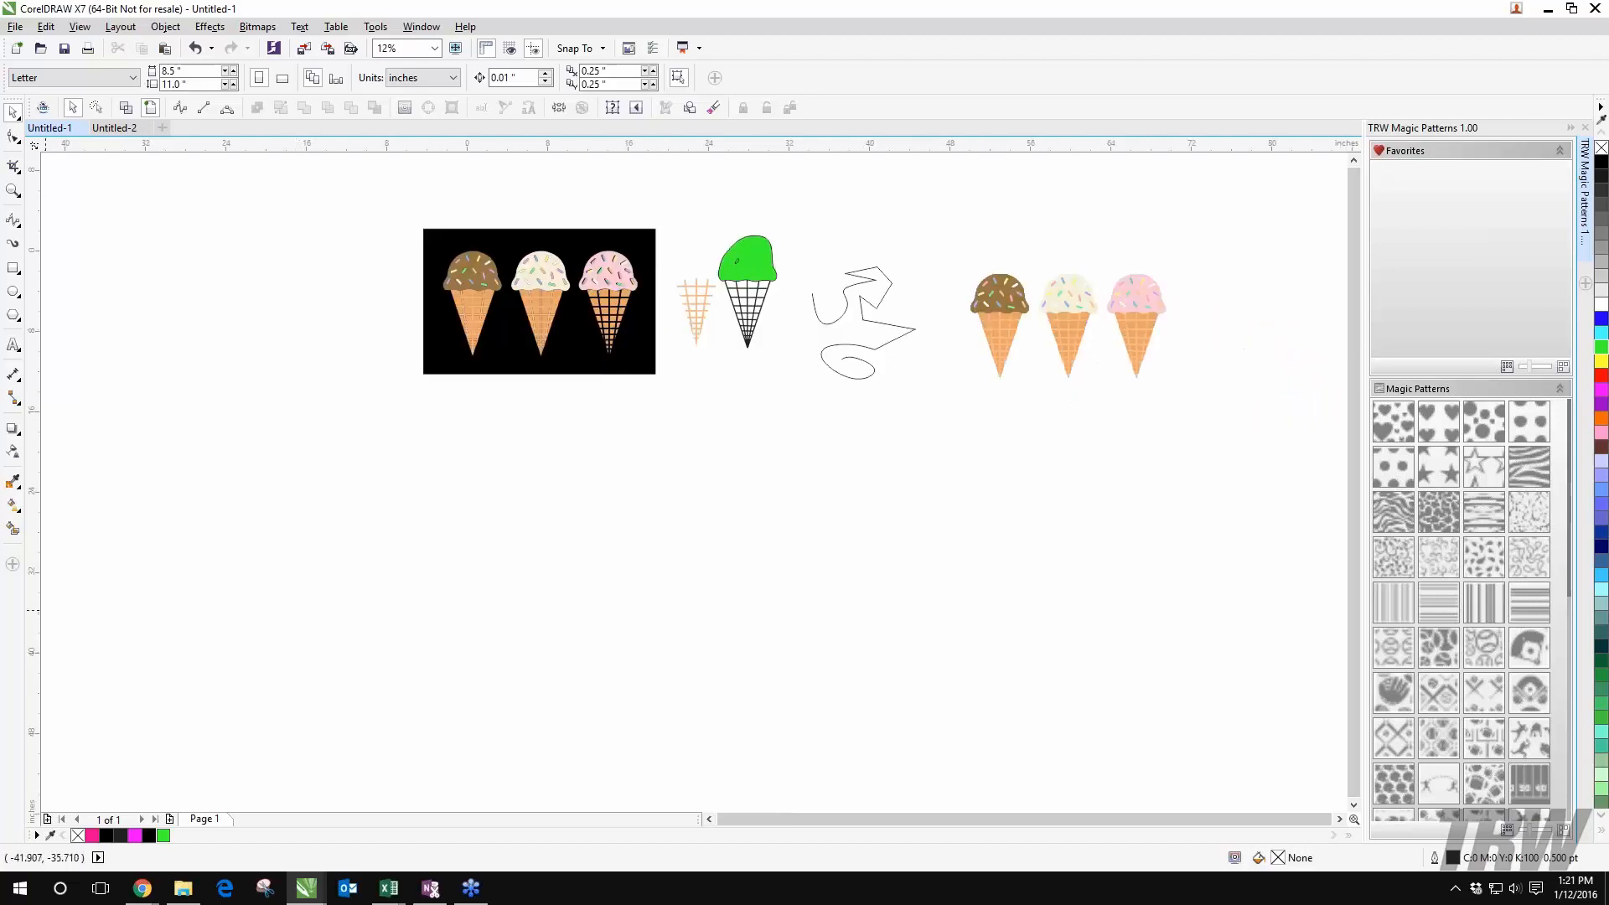
mouse_move(142, 888)
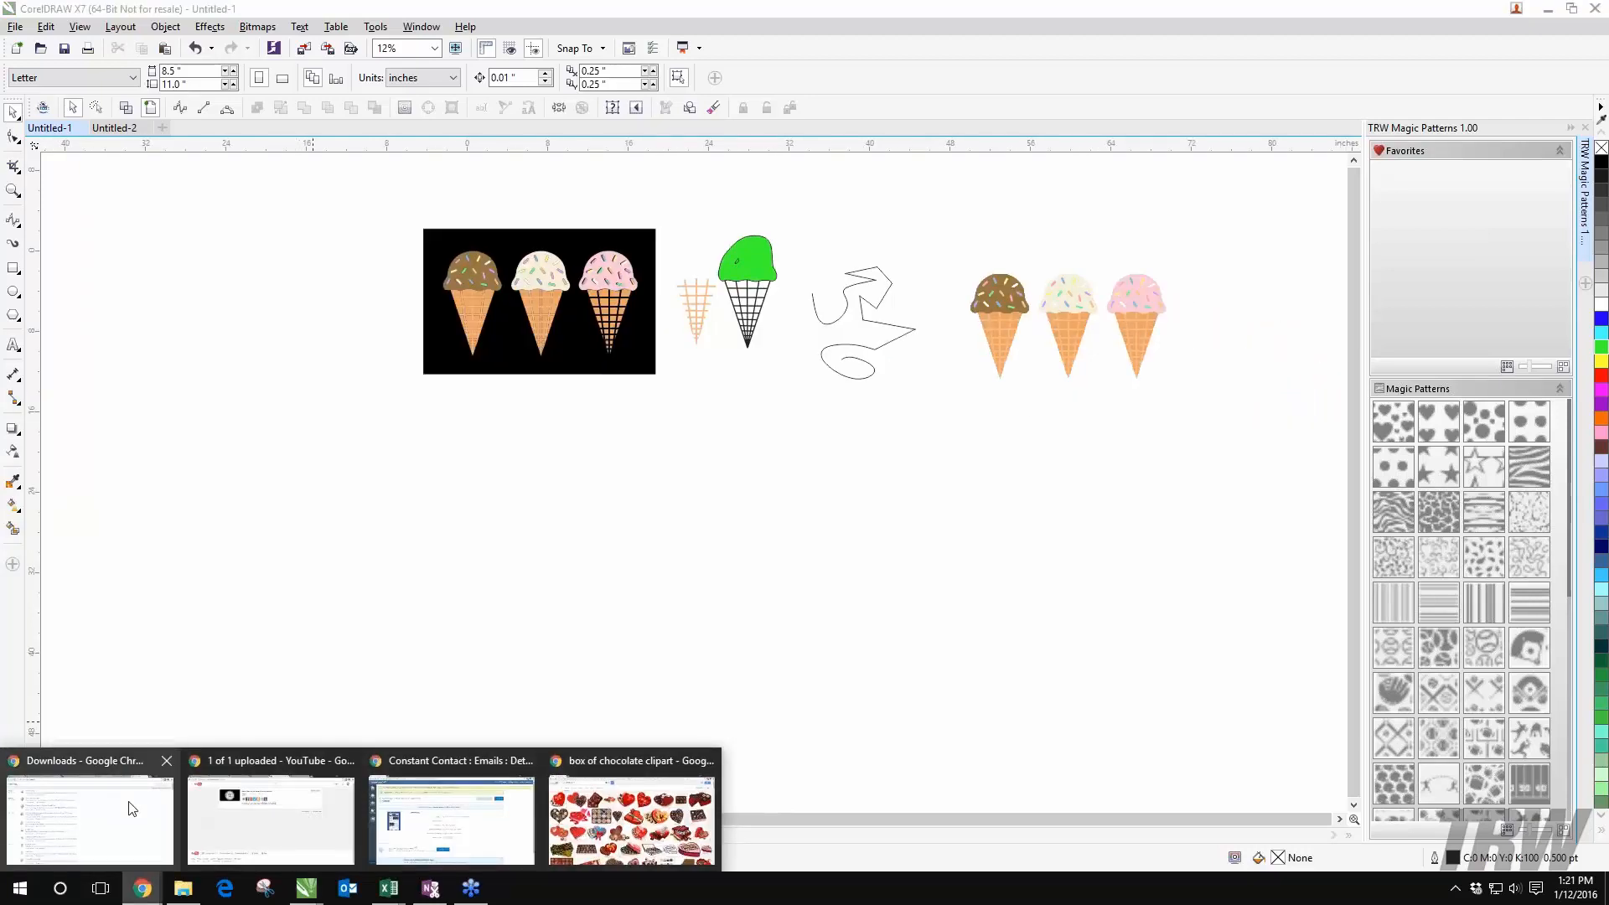
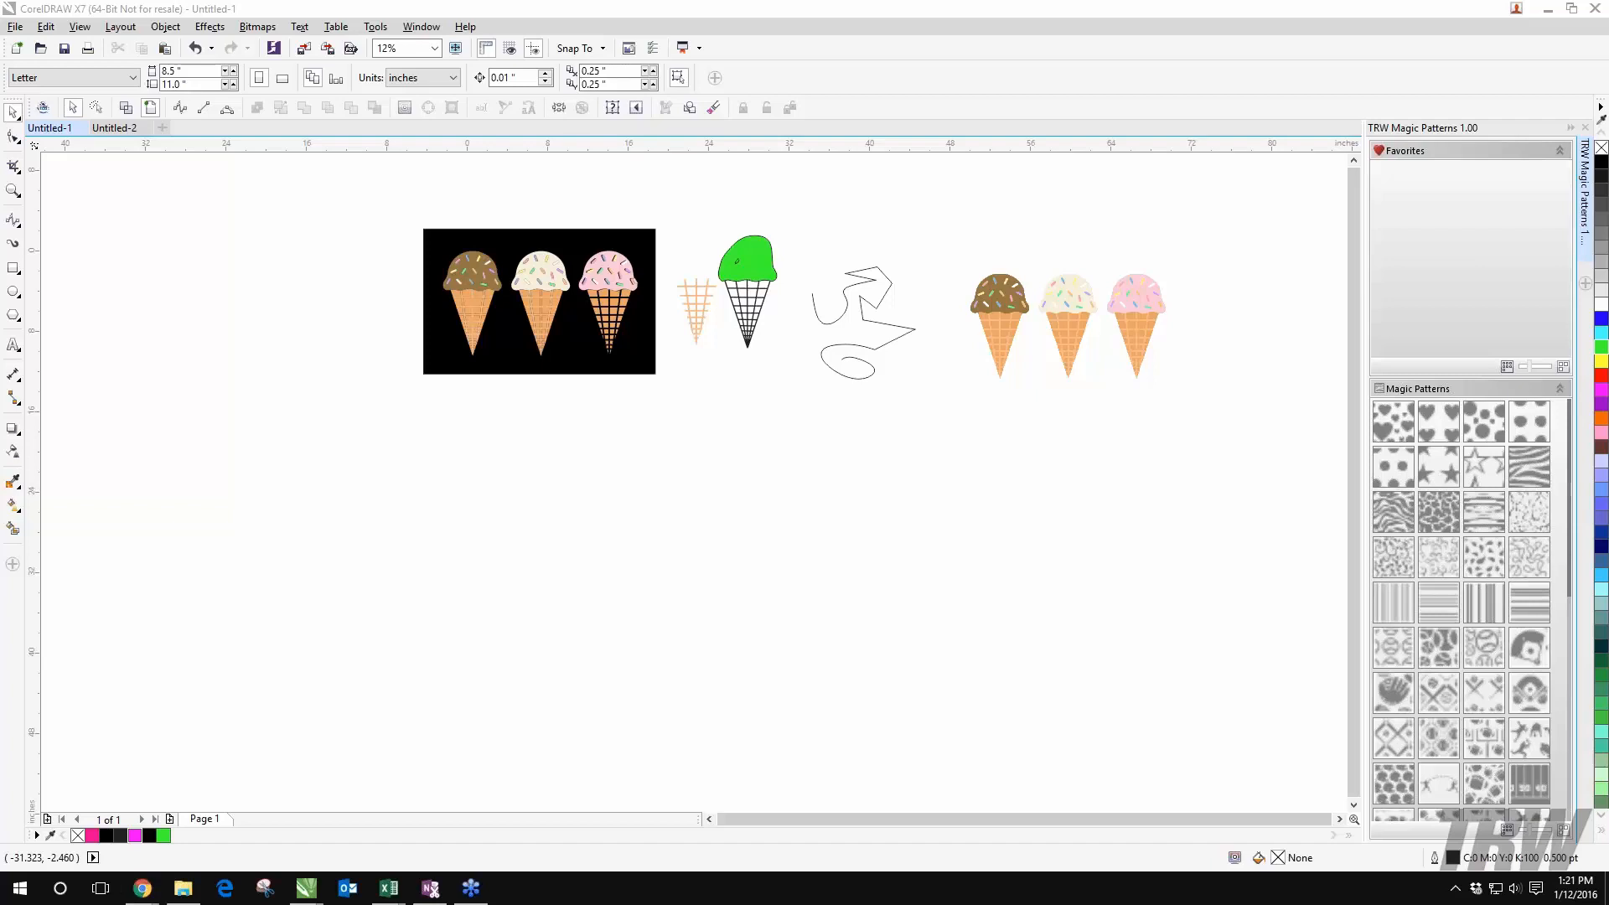
right_click(339, 457)
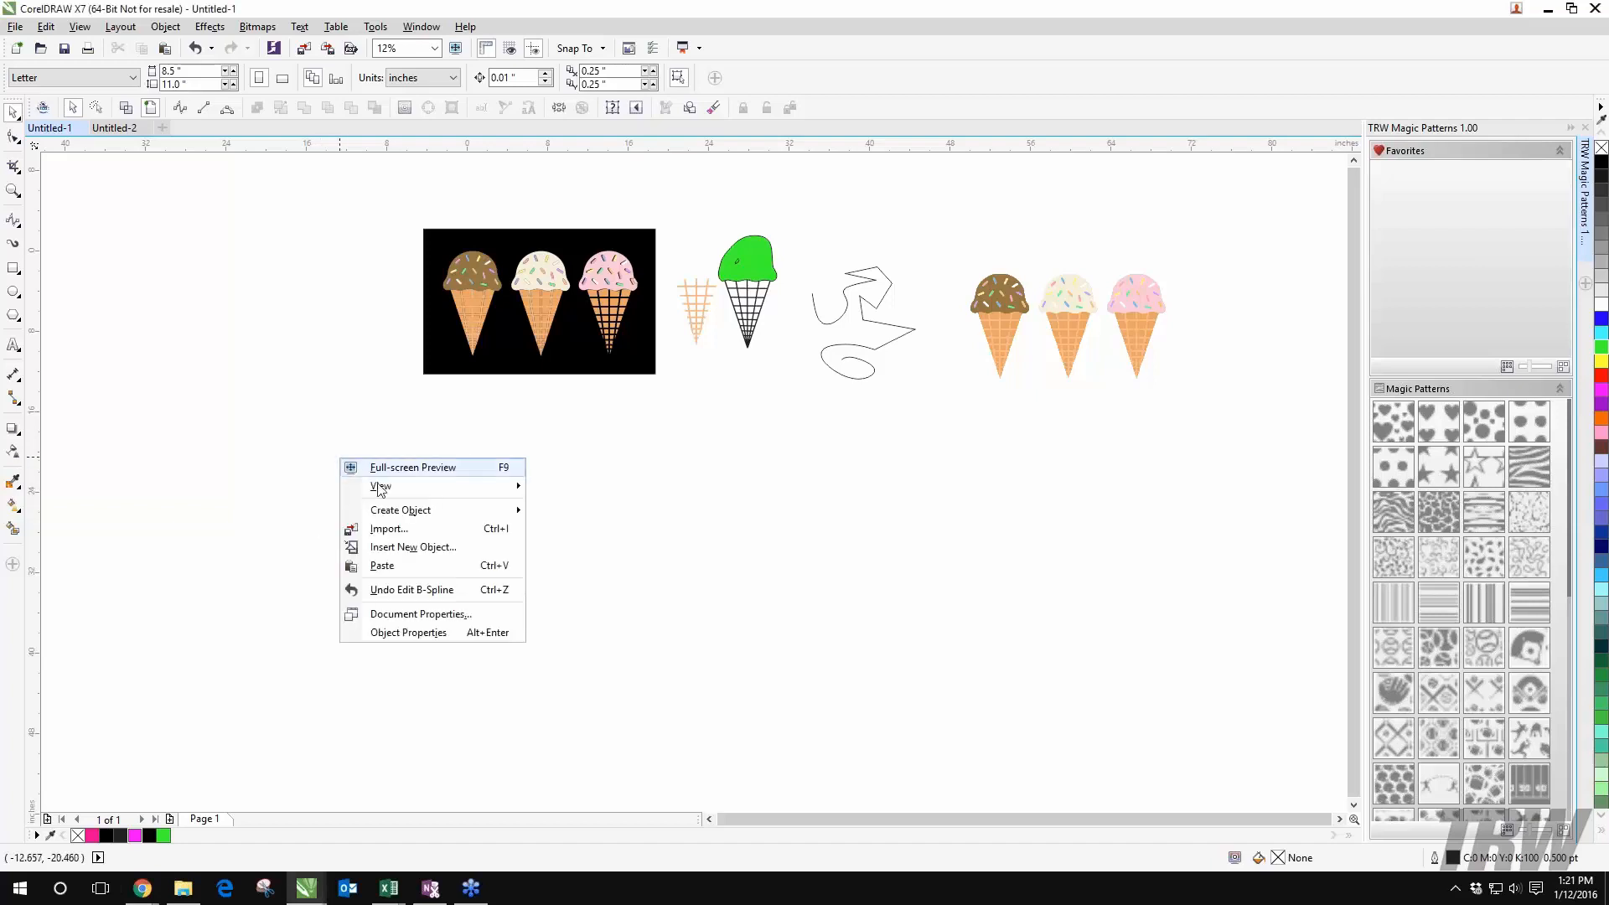
click(394, 563)
Step: Scale the pasted bitmap to about 26.46 by 21.17 inches and place it in the empty area below the black cone panel
drag(507, 295, 759, 354)
drag(567, 449, 933, 675)
drag(637, 583, 659, 499)
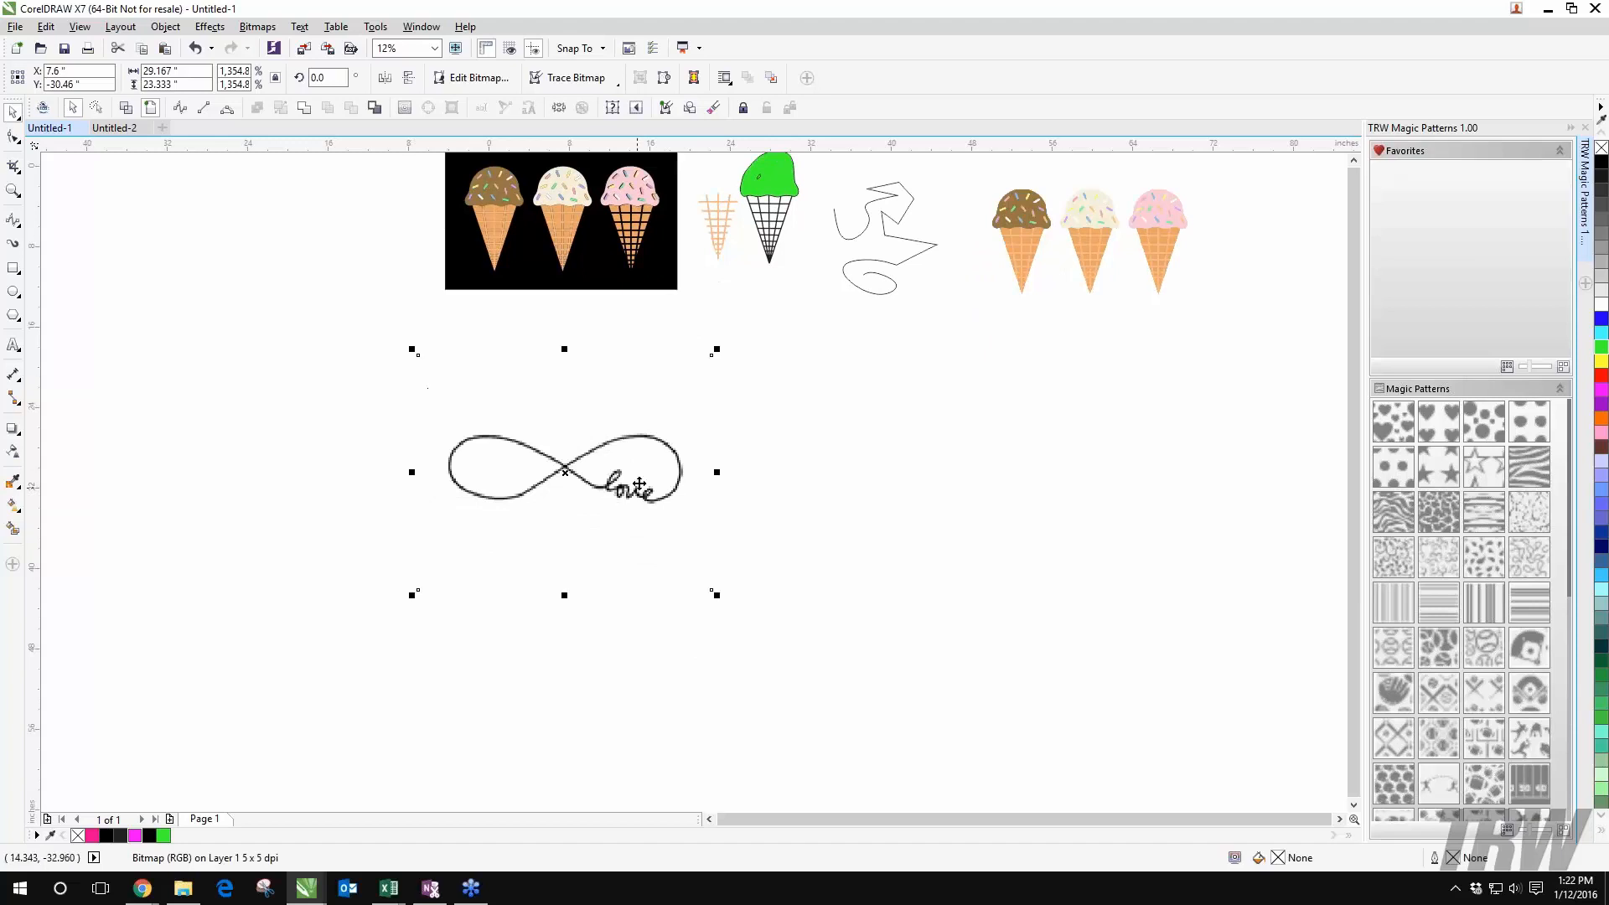
drag(544, 474, 590, 496)
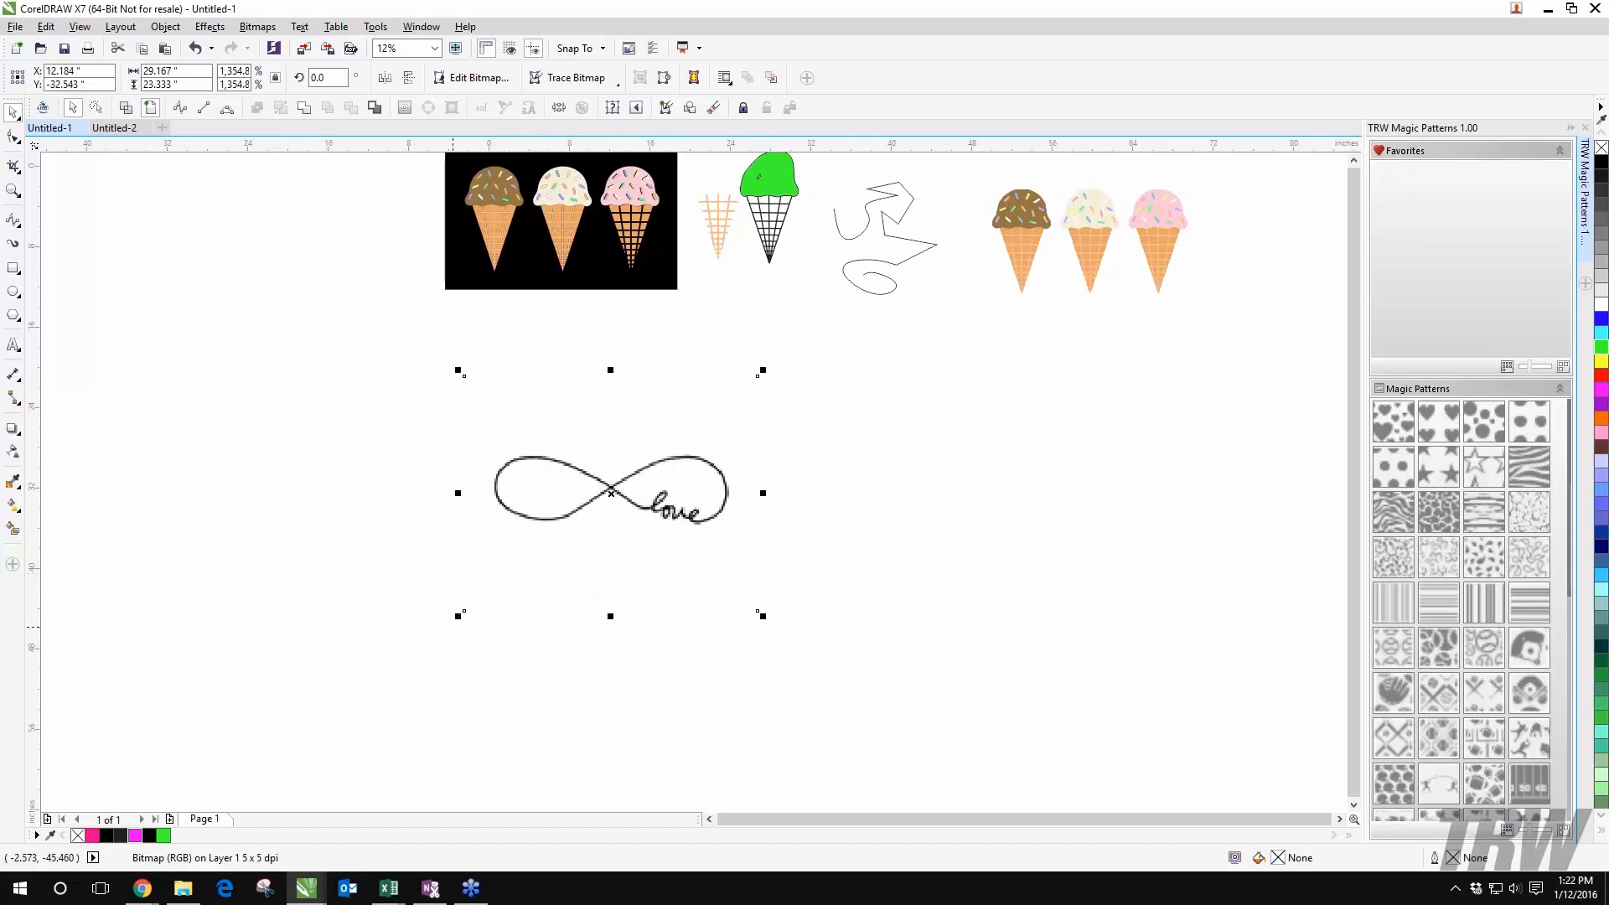
drag(458, 616, 486, 594)
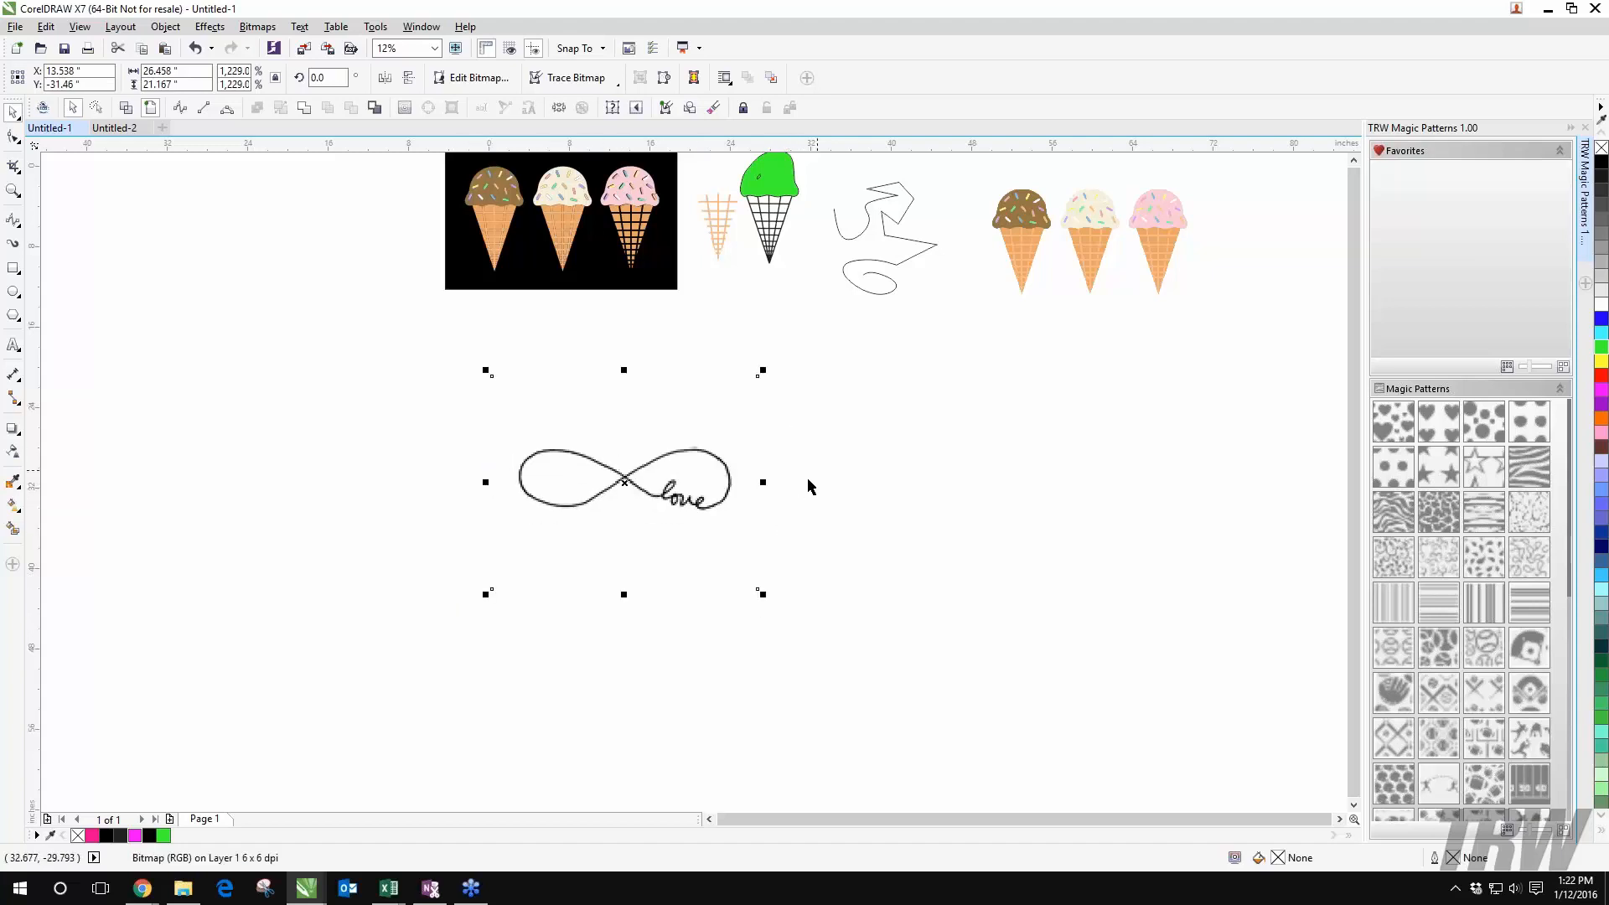
drag(693, 398, 616, 401)
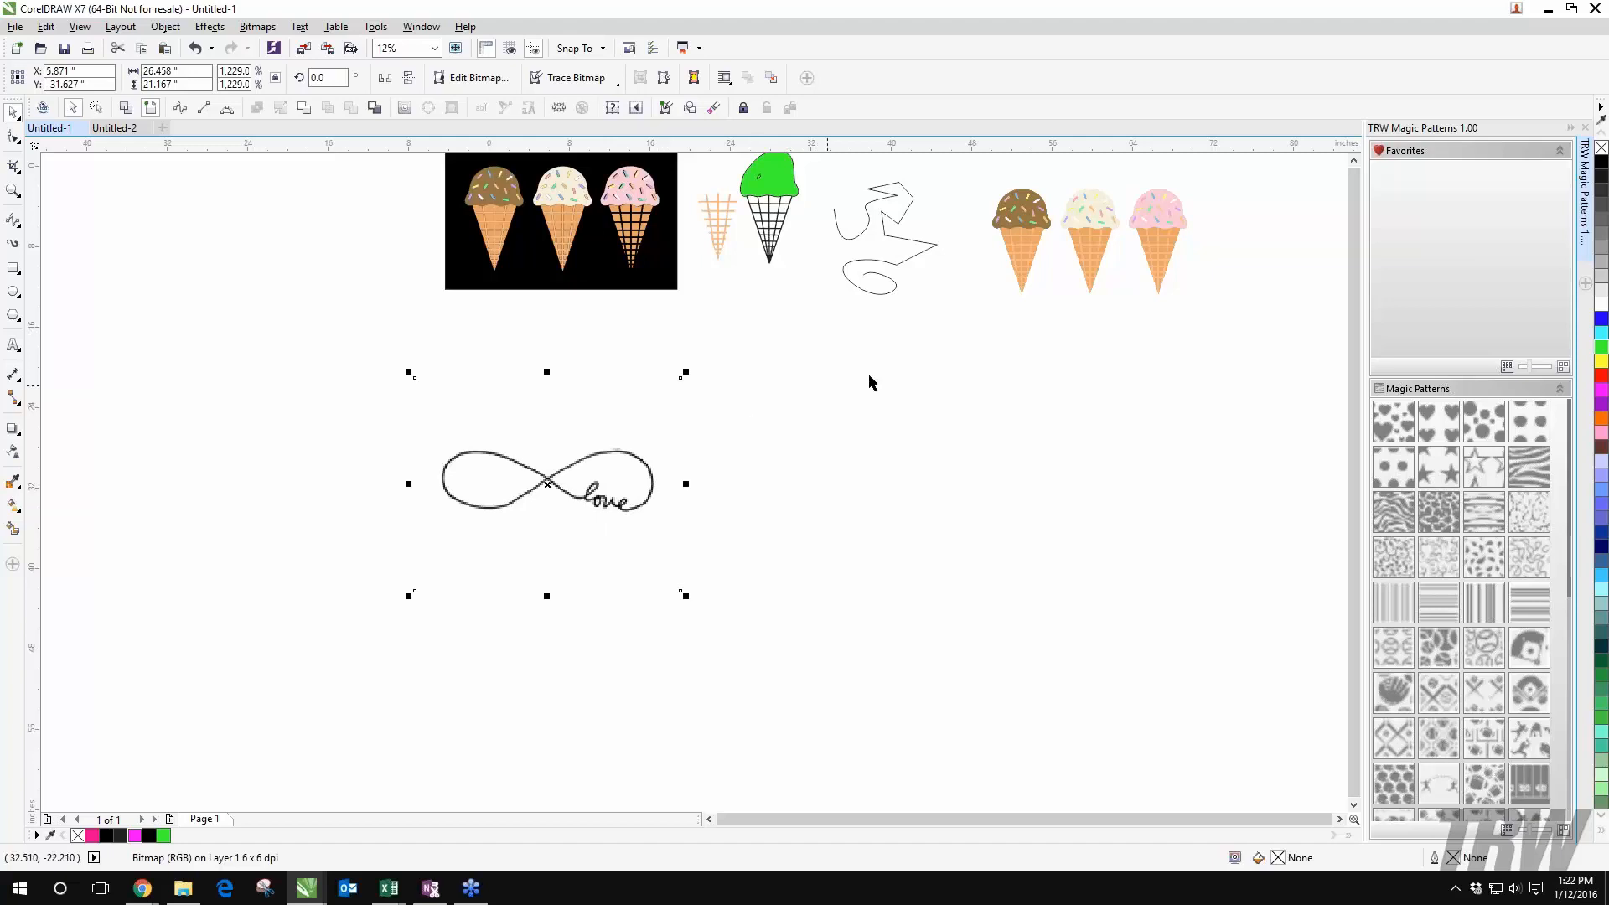
Step: Start a Clipart outline trace of the infinity bitmap in PowerTRACE and inspect the traced line crossing up close
click(565, 82)
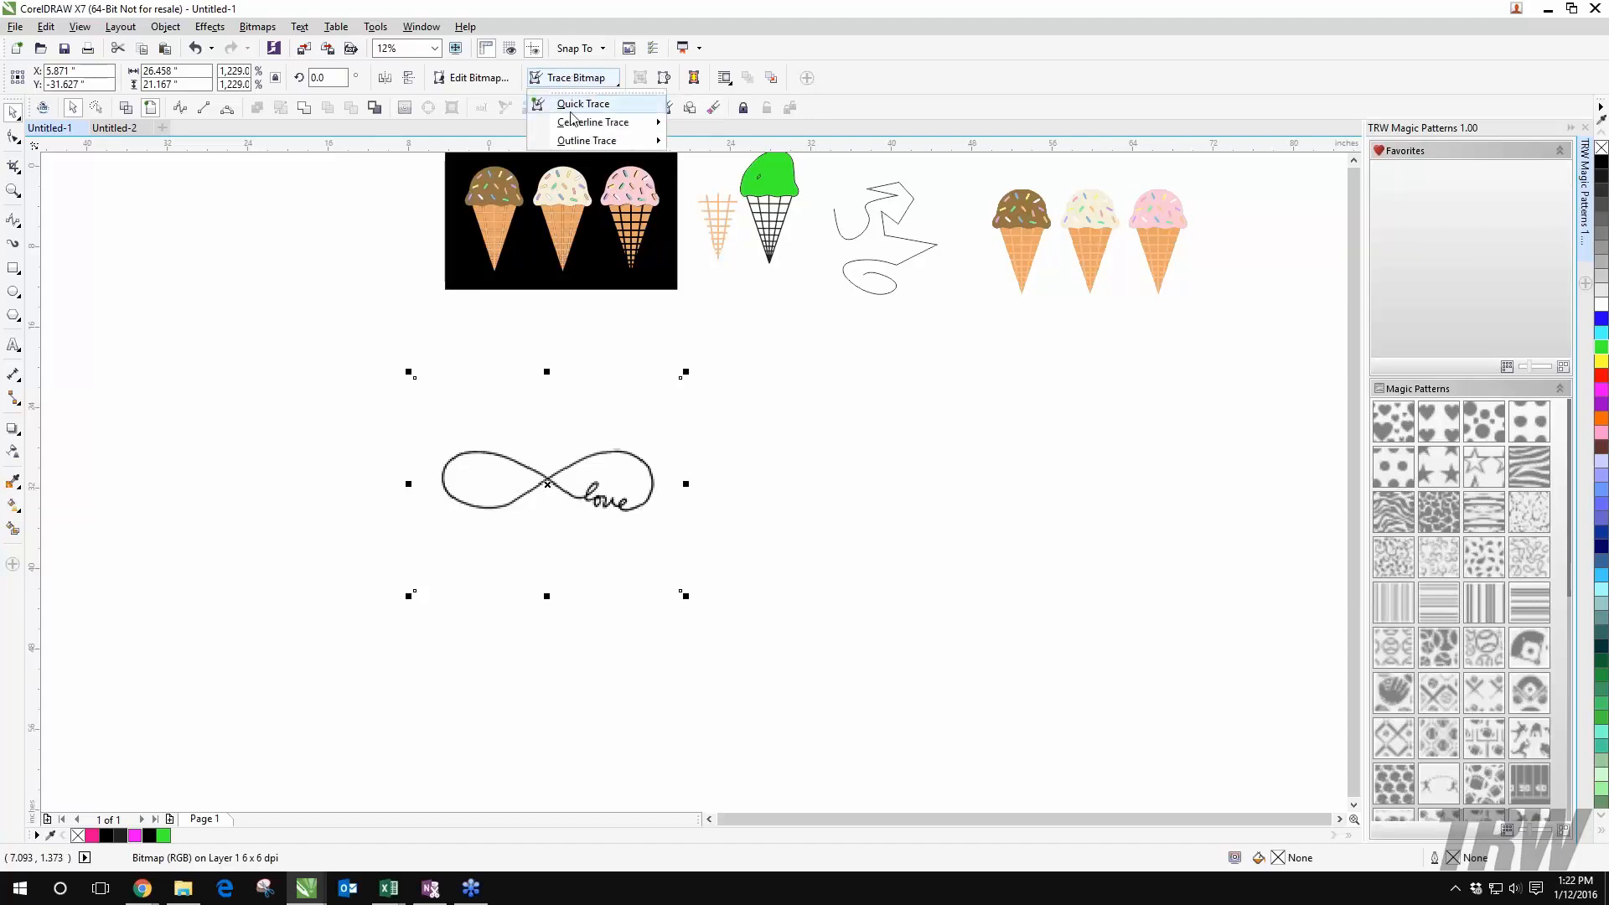
mouse_move(608, 142)
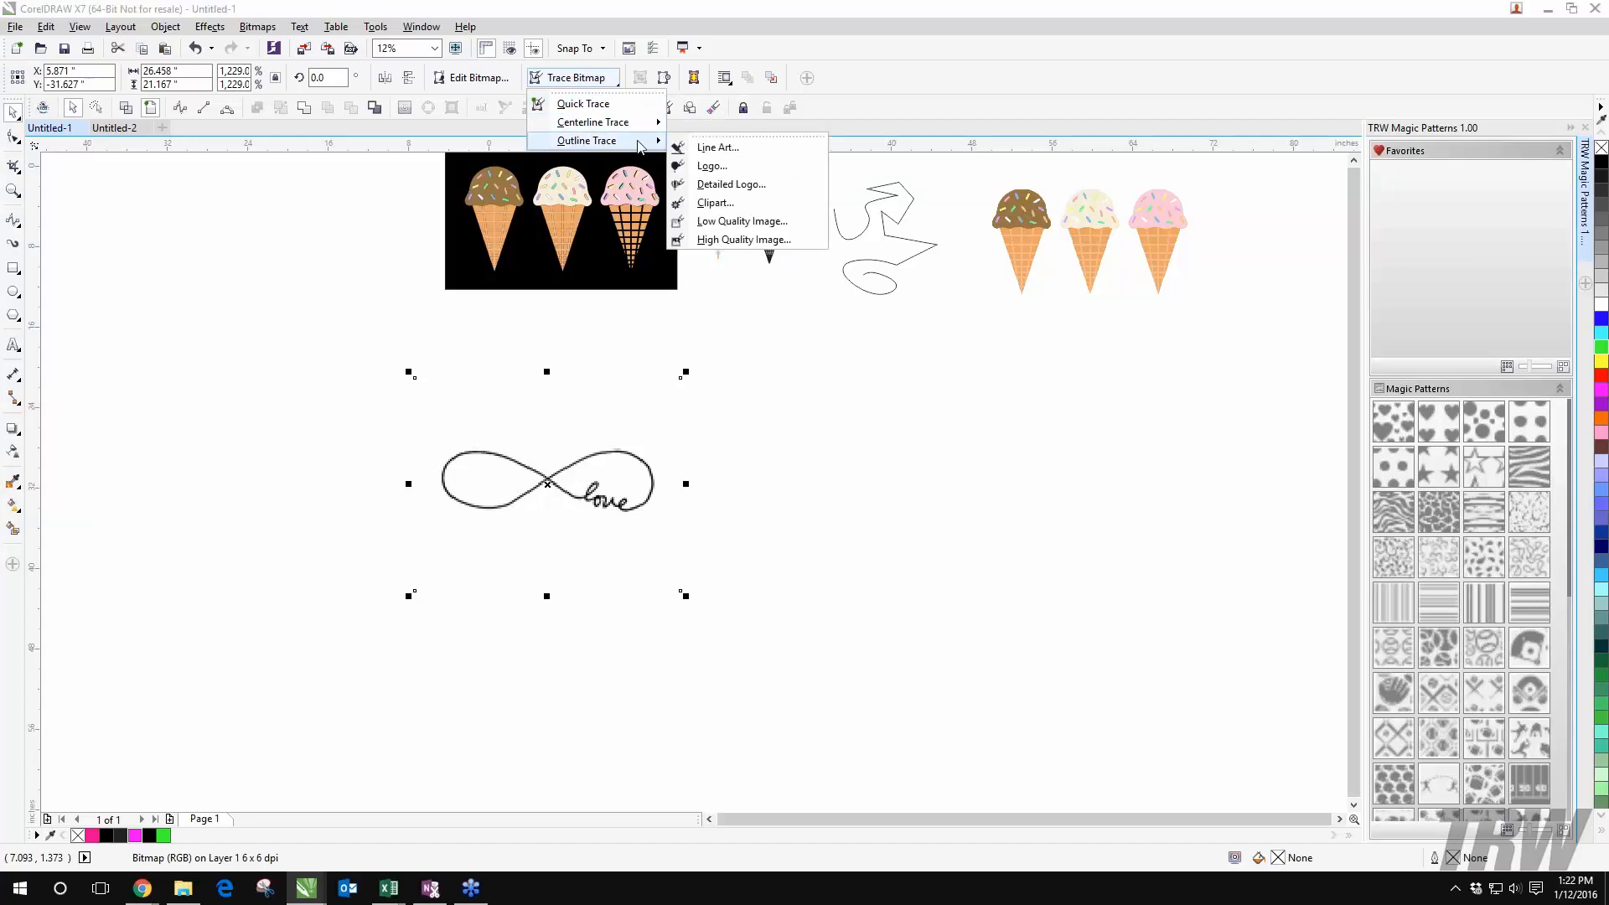
click(717, 204)
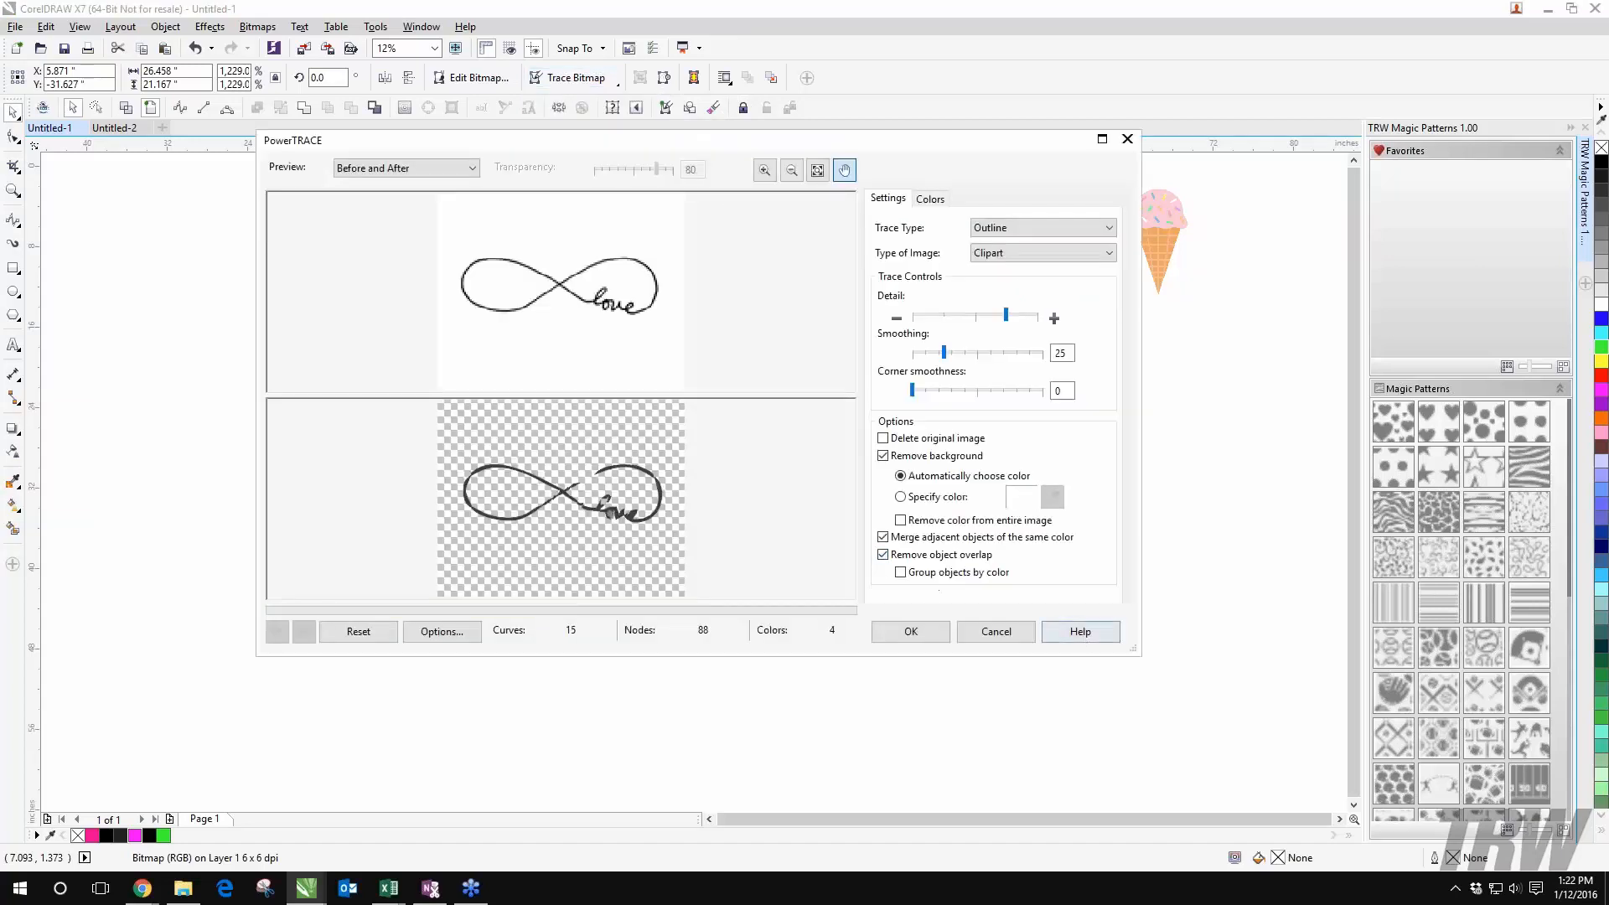
scroll(642, 546, up, 4)
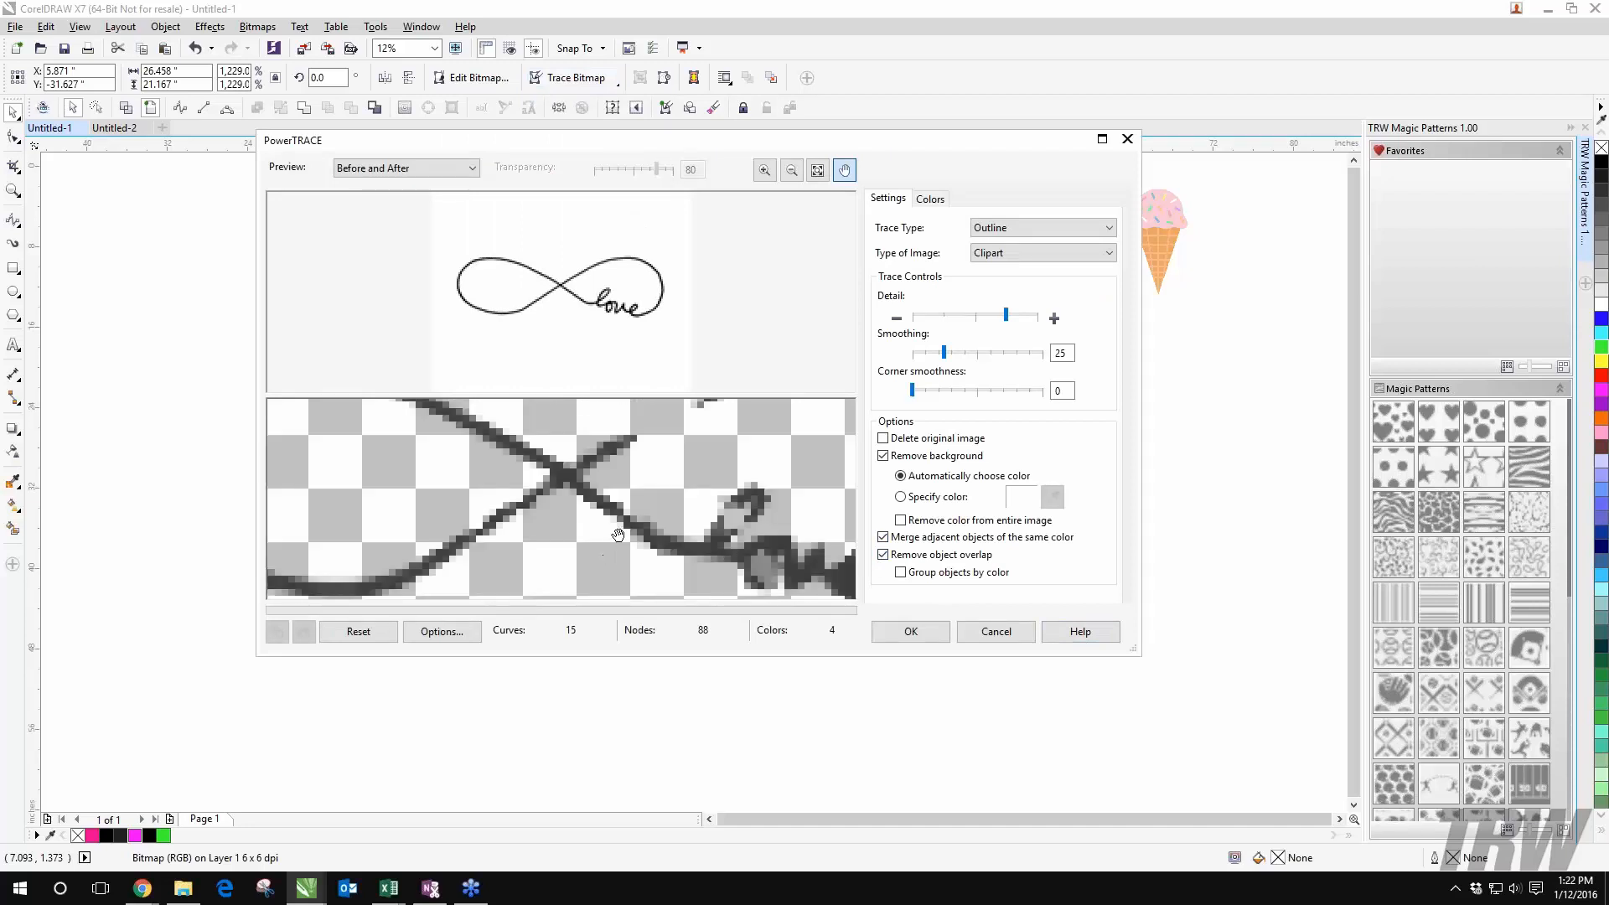
scroll(638, 528, down, 3)
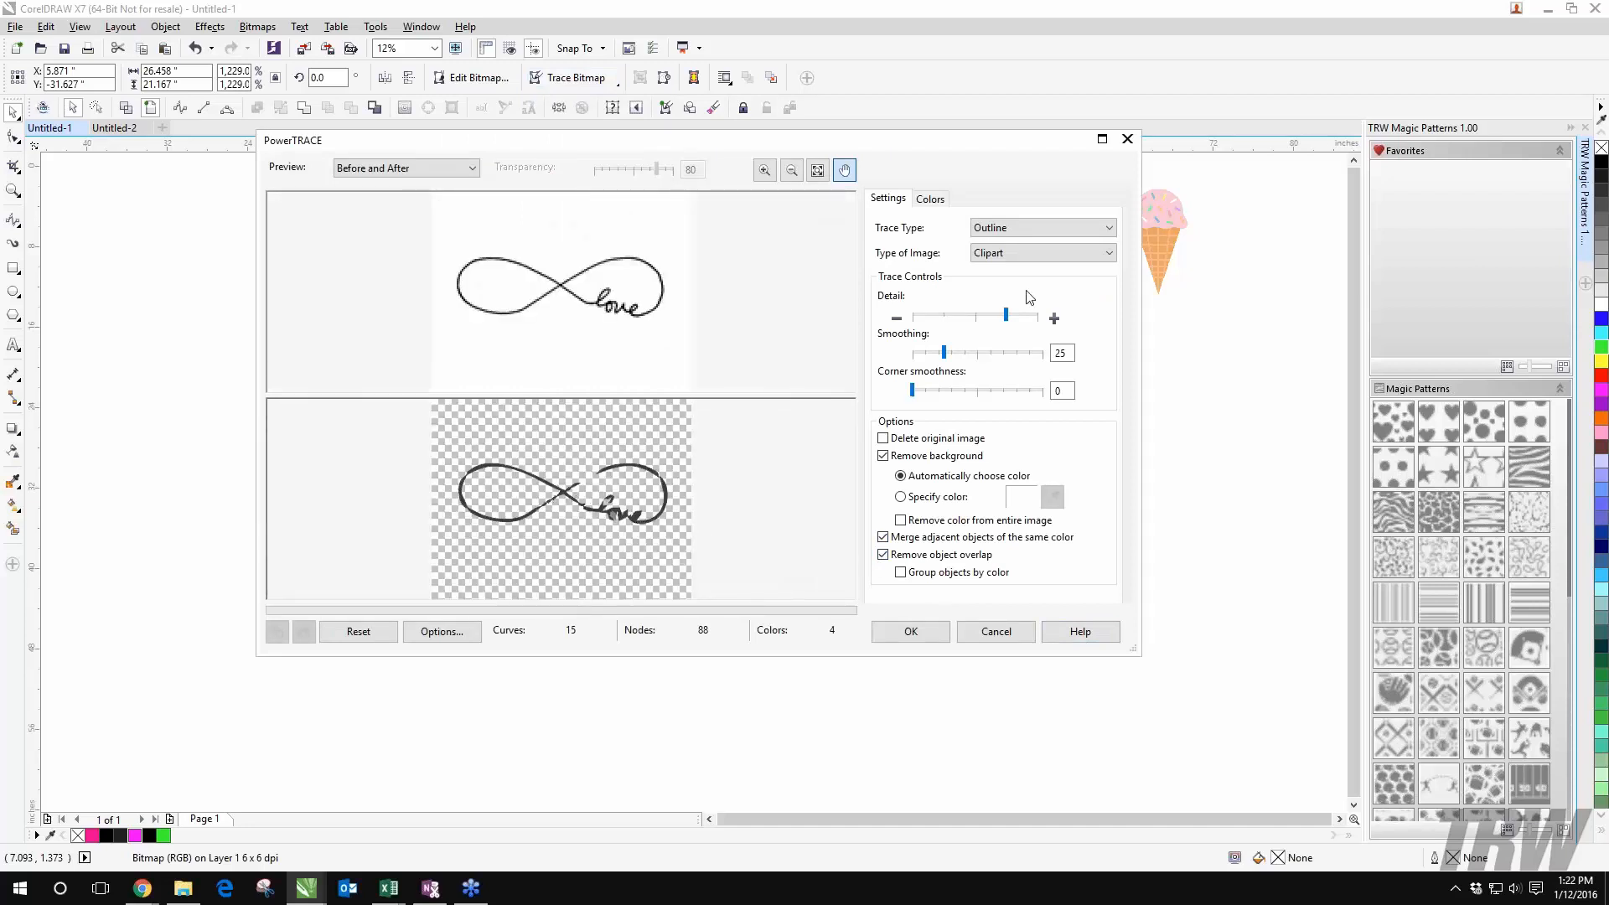
Step: Compare the Line art, Detailed logo and Low quality image types for the trace, and set the type to High quality image
click(1024, 253)
click(1023, 268)
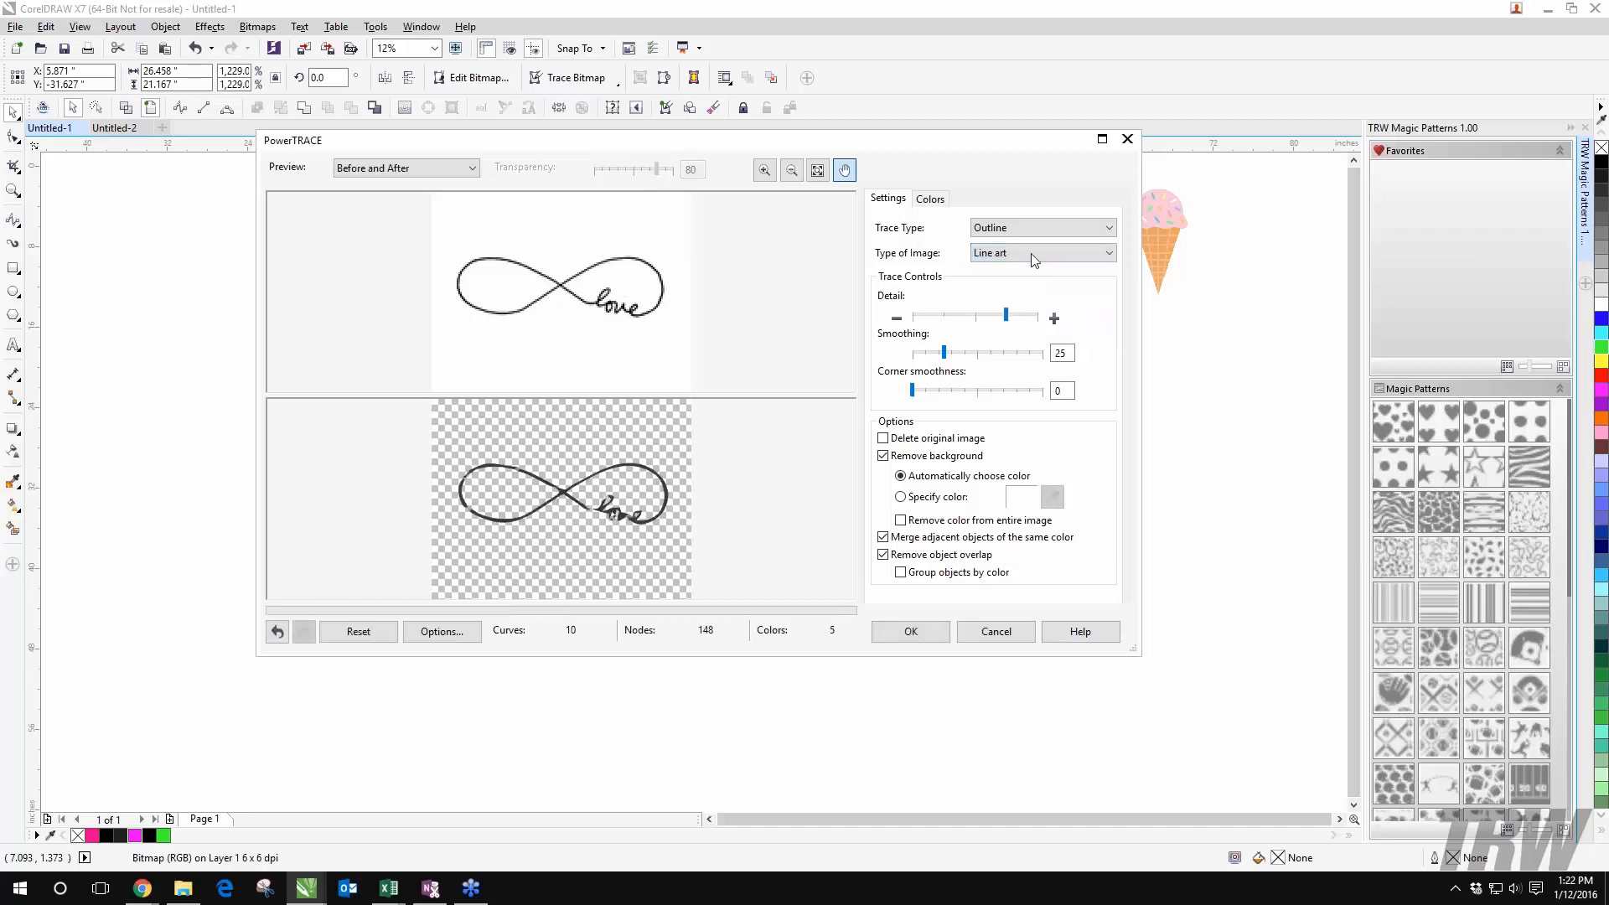
click(1033, 254)
click(1024, 295)
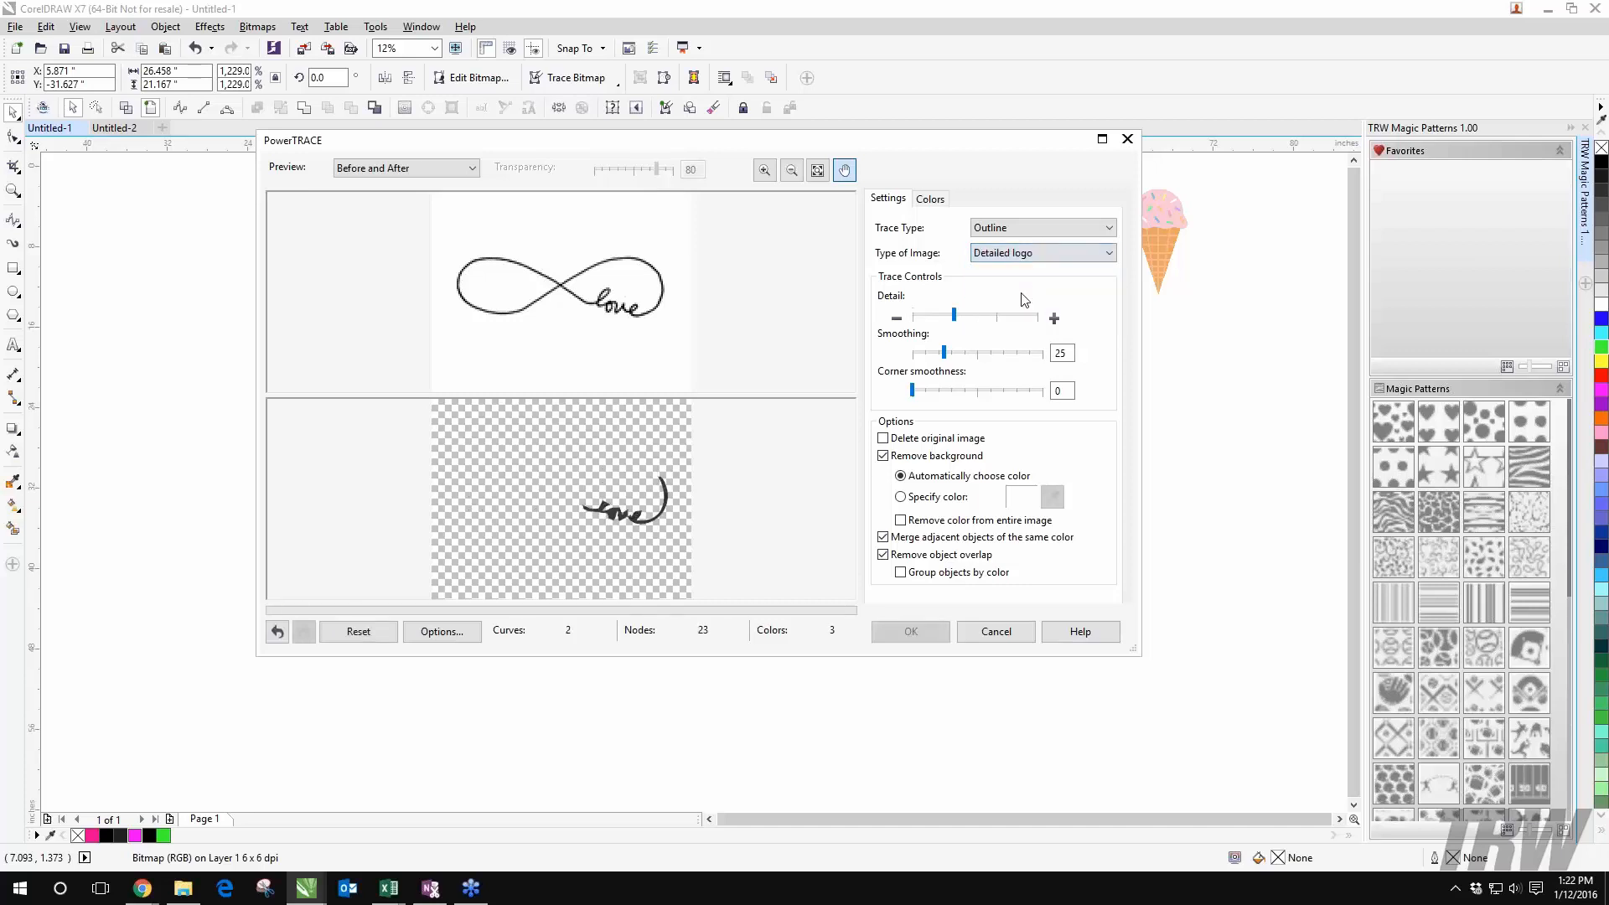
click(1062, 255)
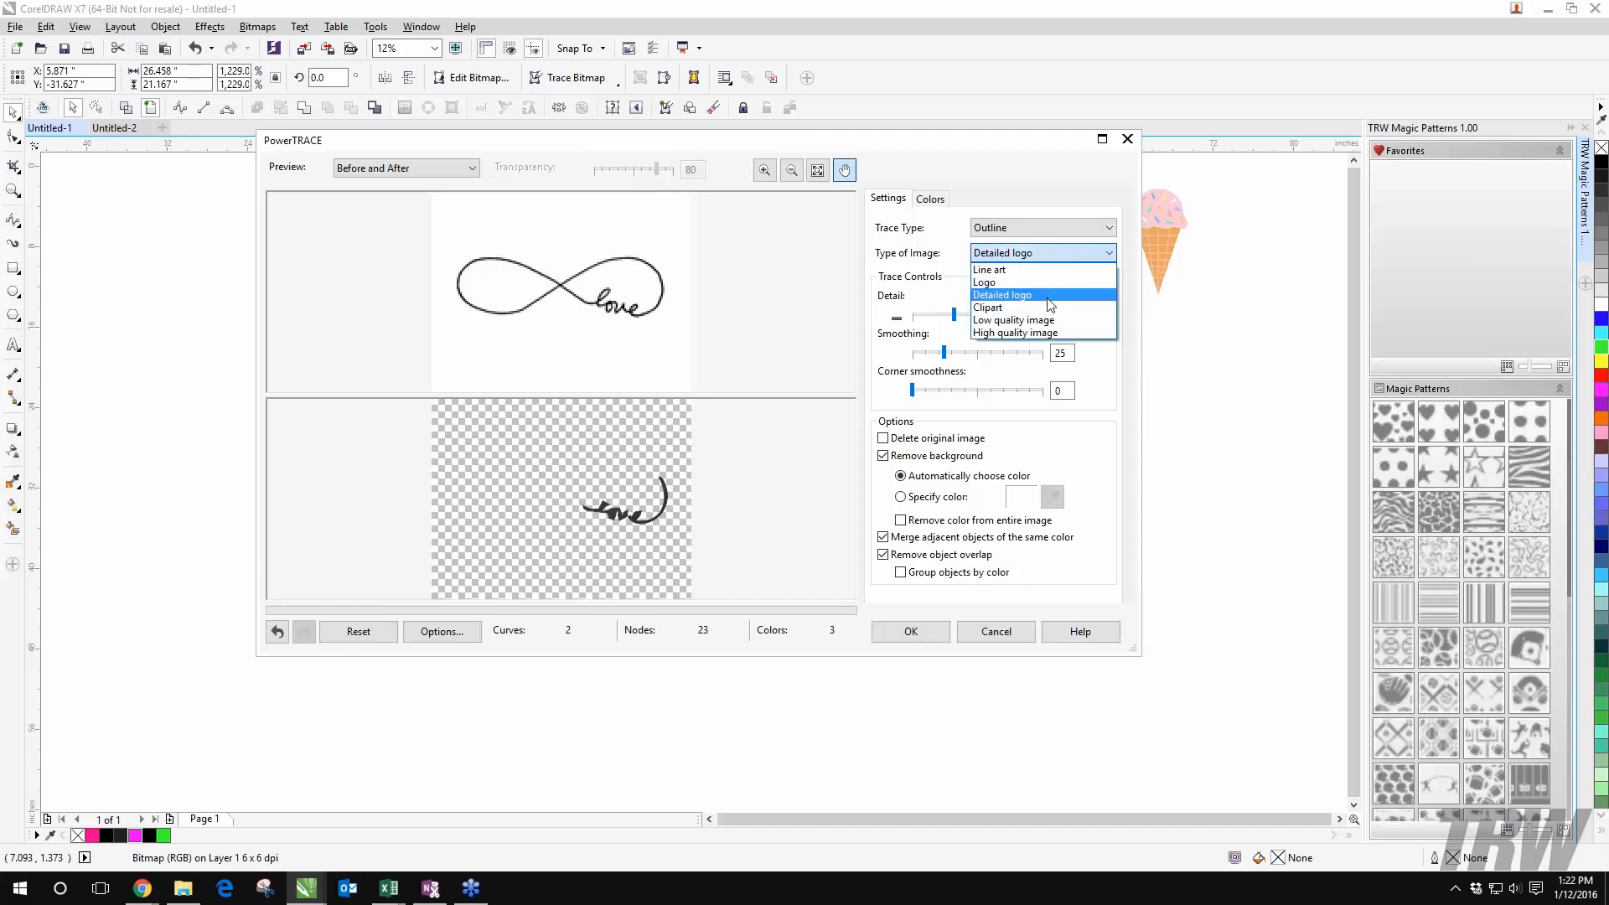
click(1049, 322)
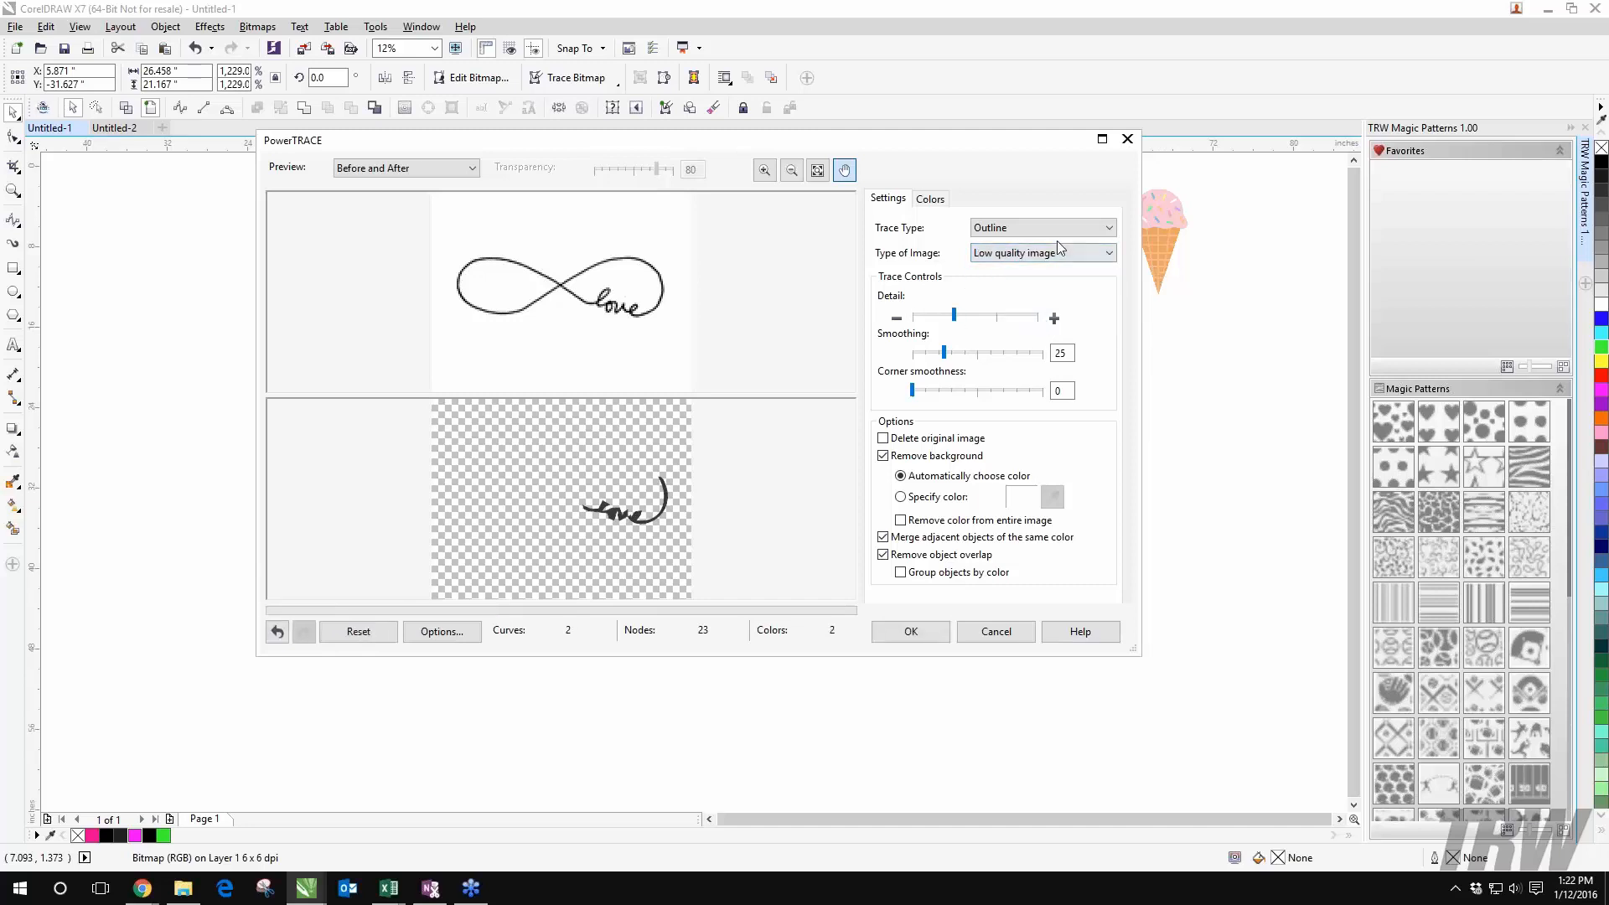
click(1060, 248)
click(1044, 327)
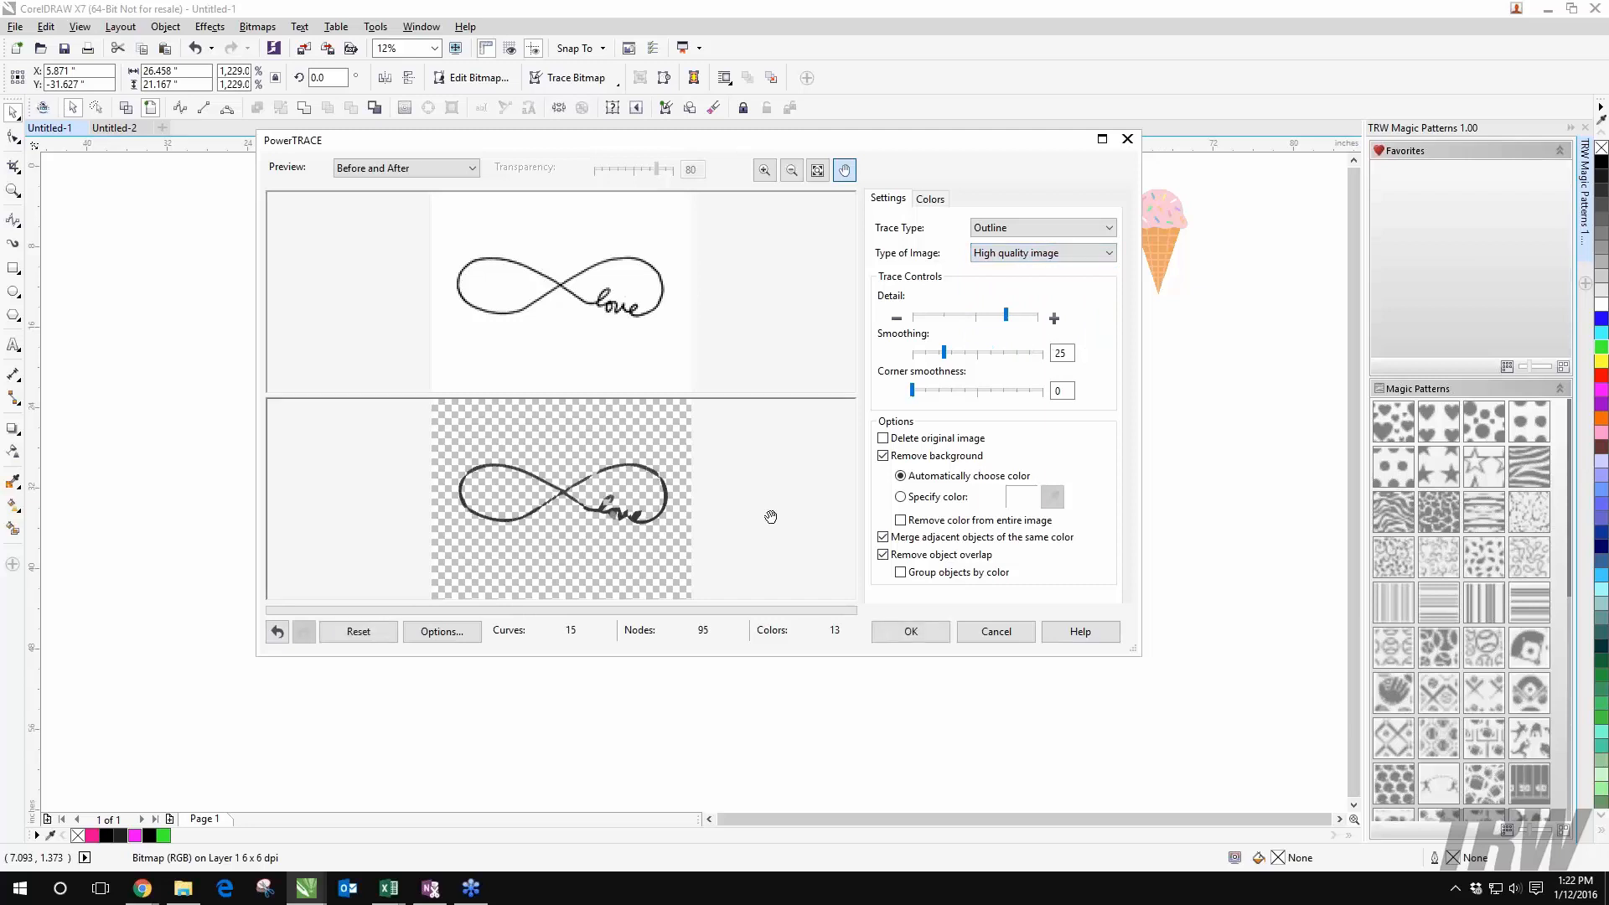
Step: Try the maximum Detail for the trace, lower it back to about three quarters, and apply the trace
drag(1007, 324, 1034, 323)
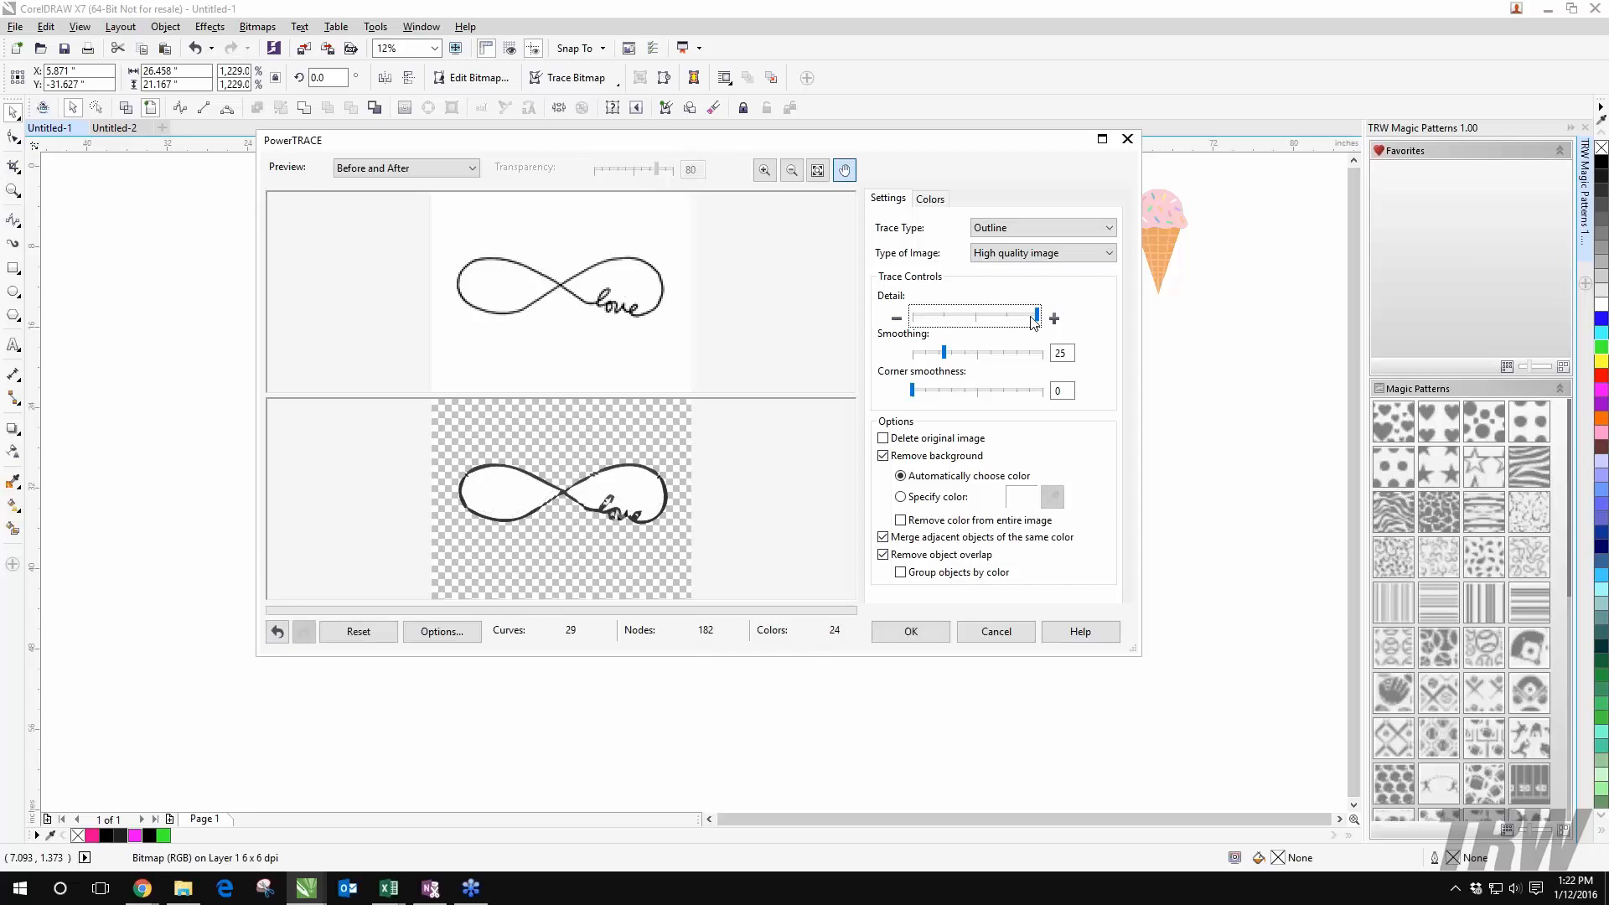
drag(1037, 317, 1006, 322)
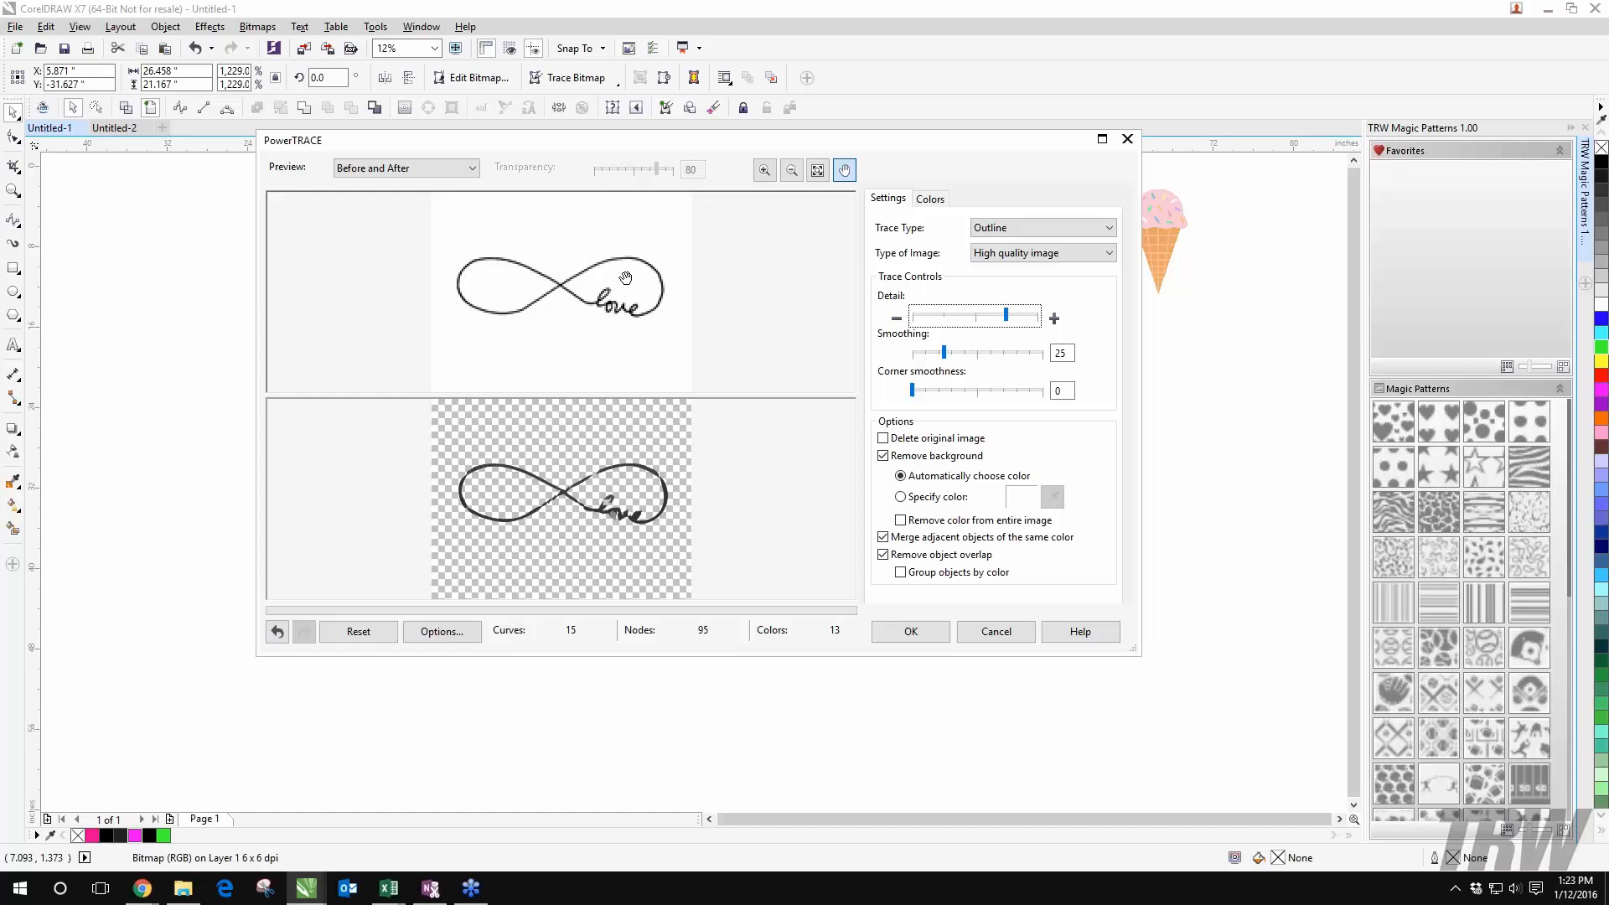
click(907, 633)
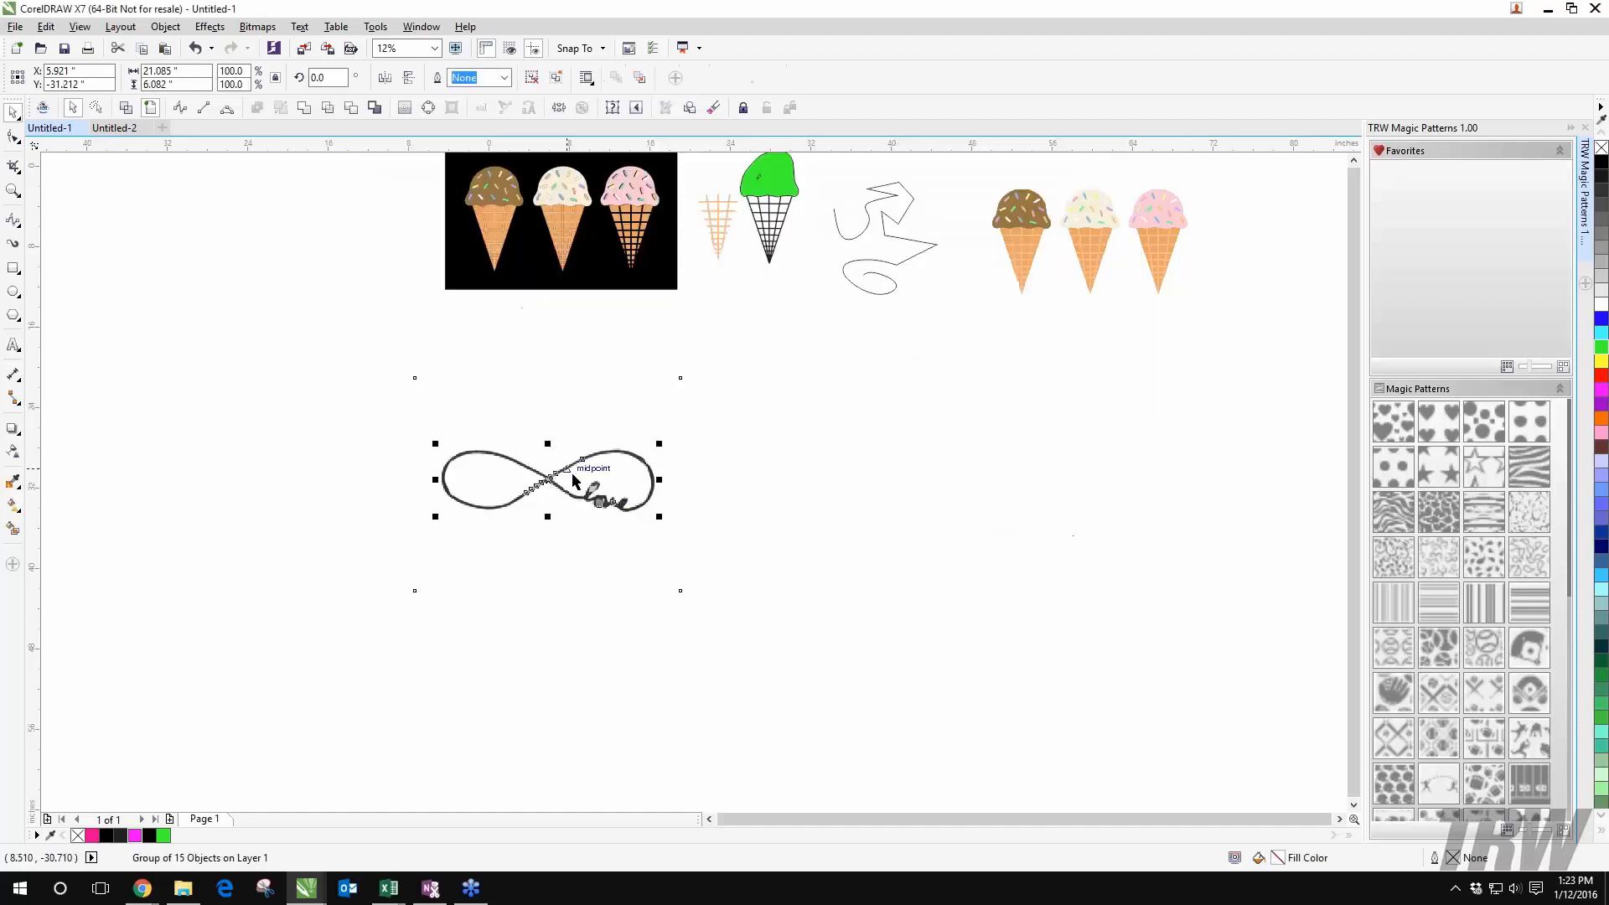
Step: Move the PowerTRACE result to the empty area beside the bitmap and start a B-Spline along the crossing line and around the bitmap's left loop
drag(620, 503, 1194, 521)
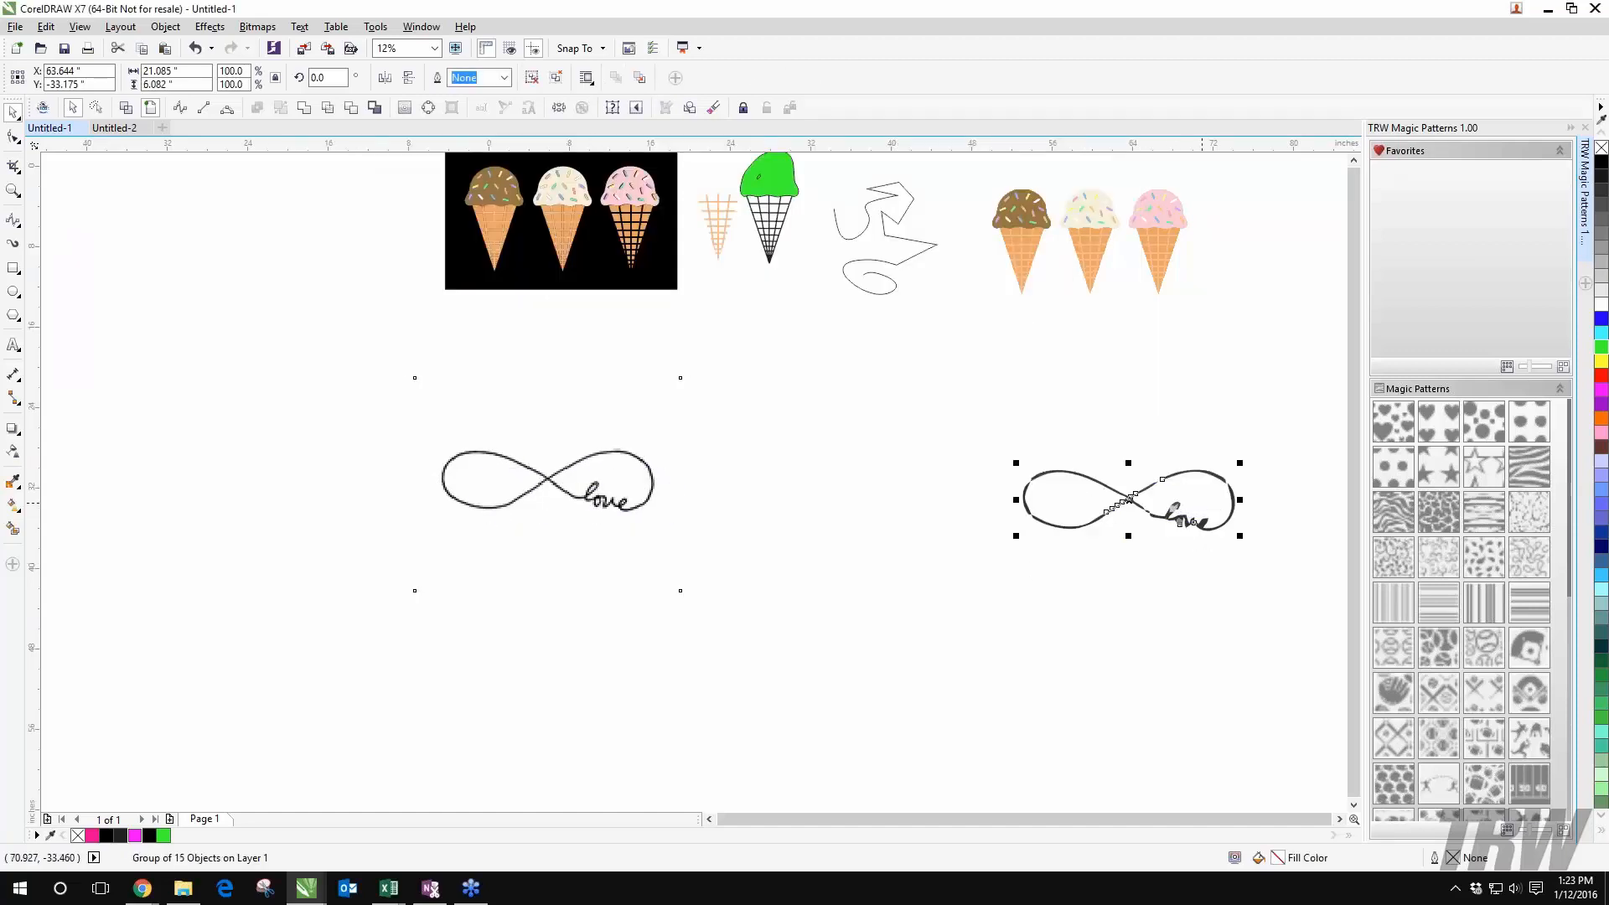
scroll(600, 546, up, 2)
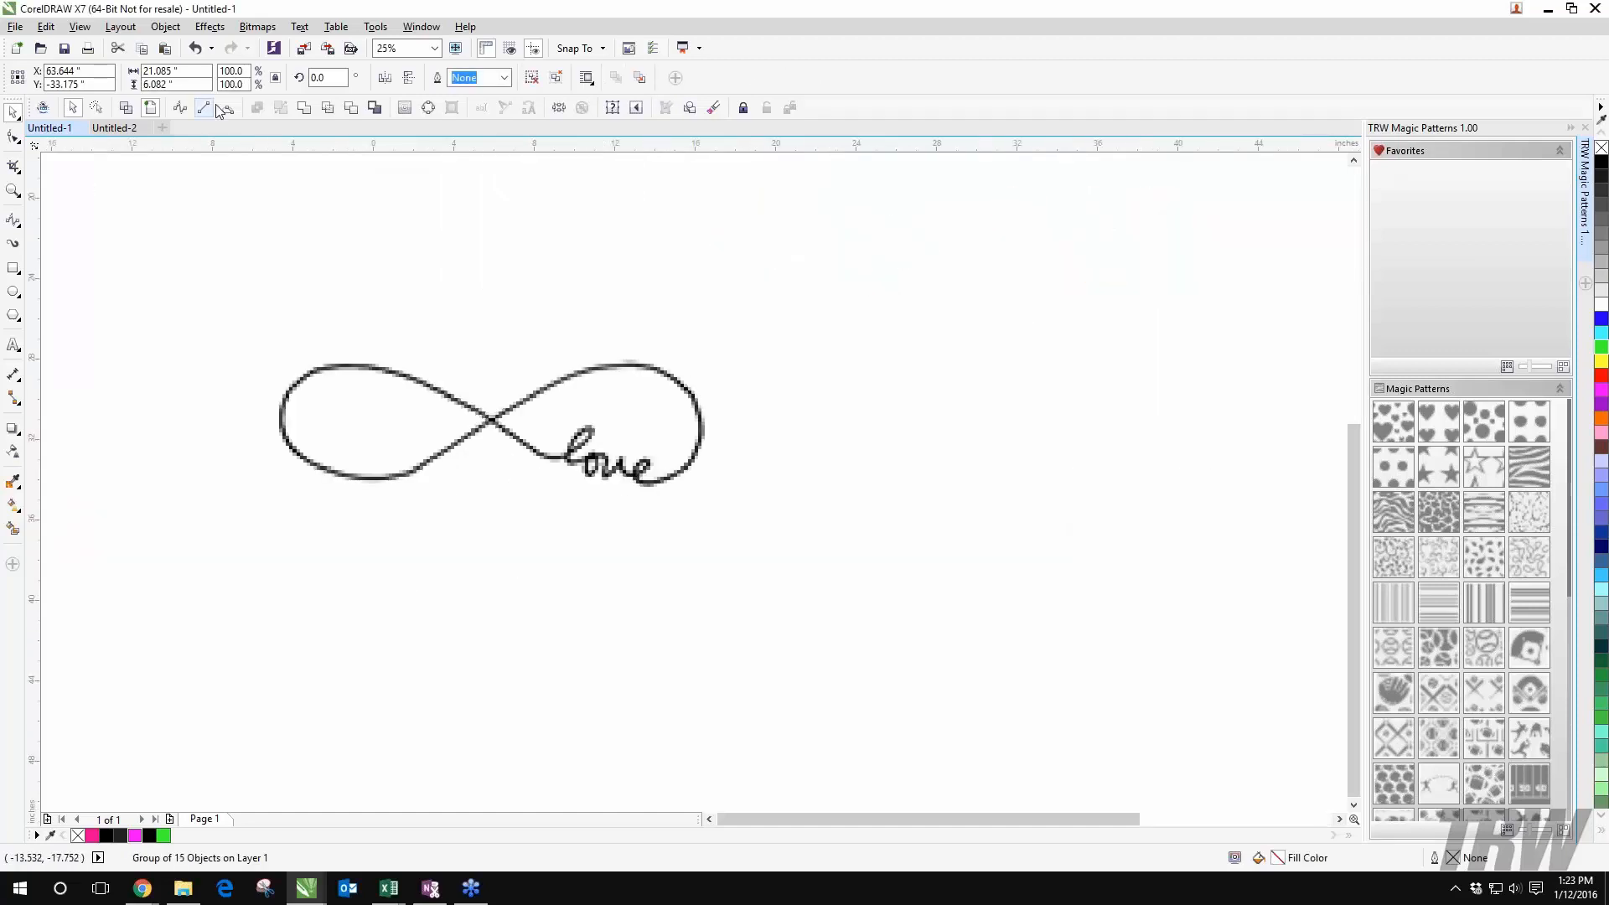
click(180, 108)
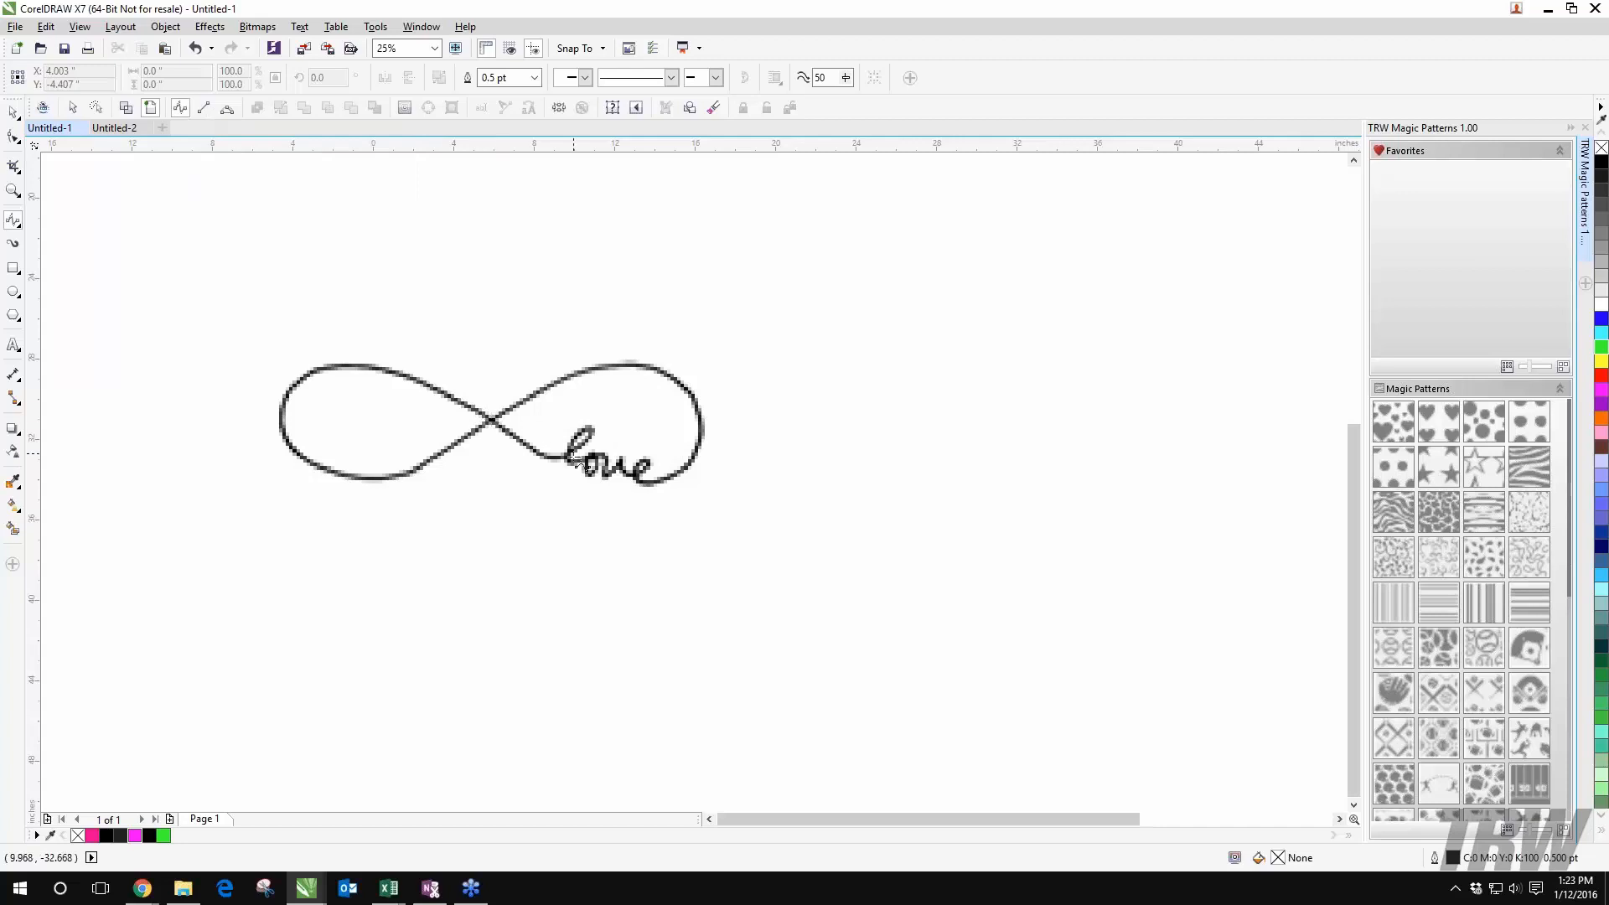
click(563, 458)
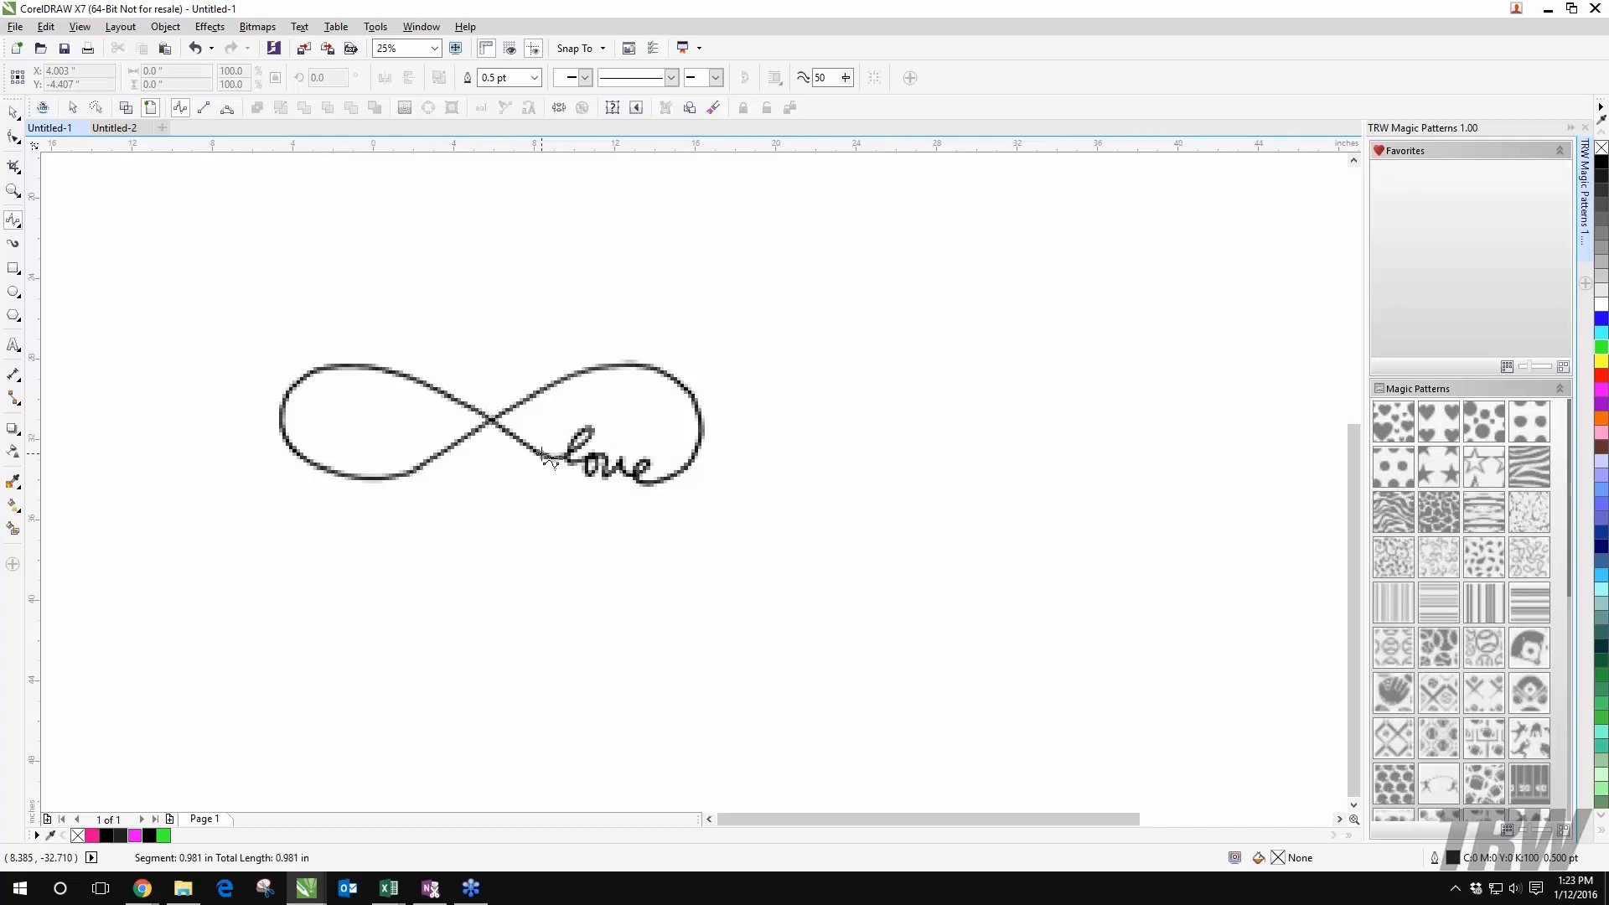
click(453, 394)
click(379, 367)
click(330, 367)
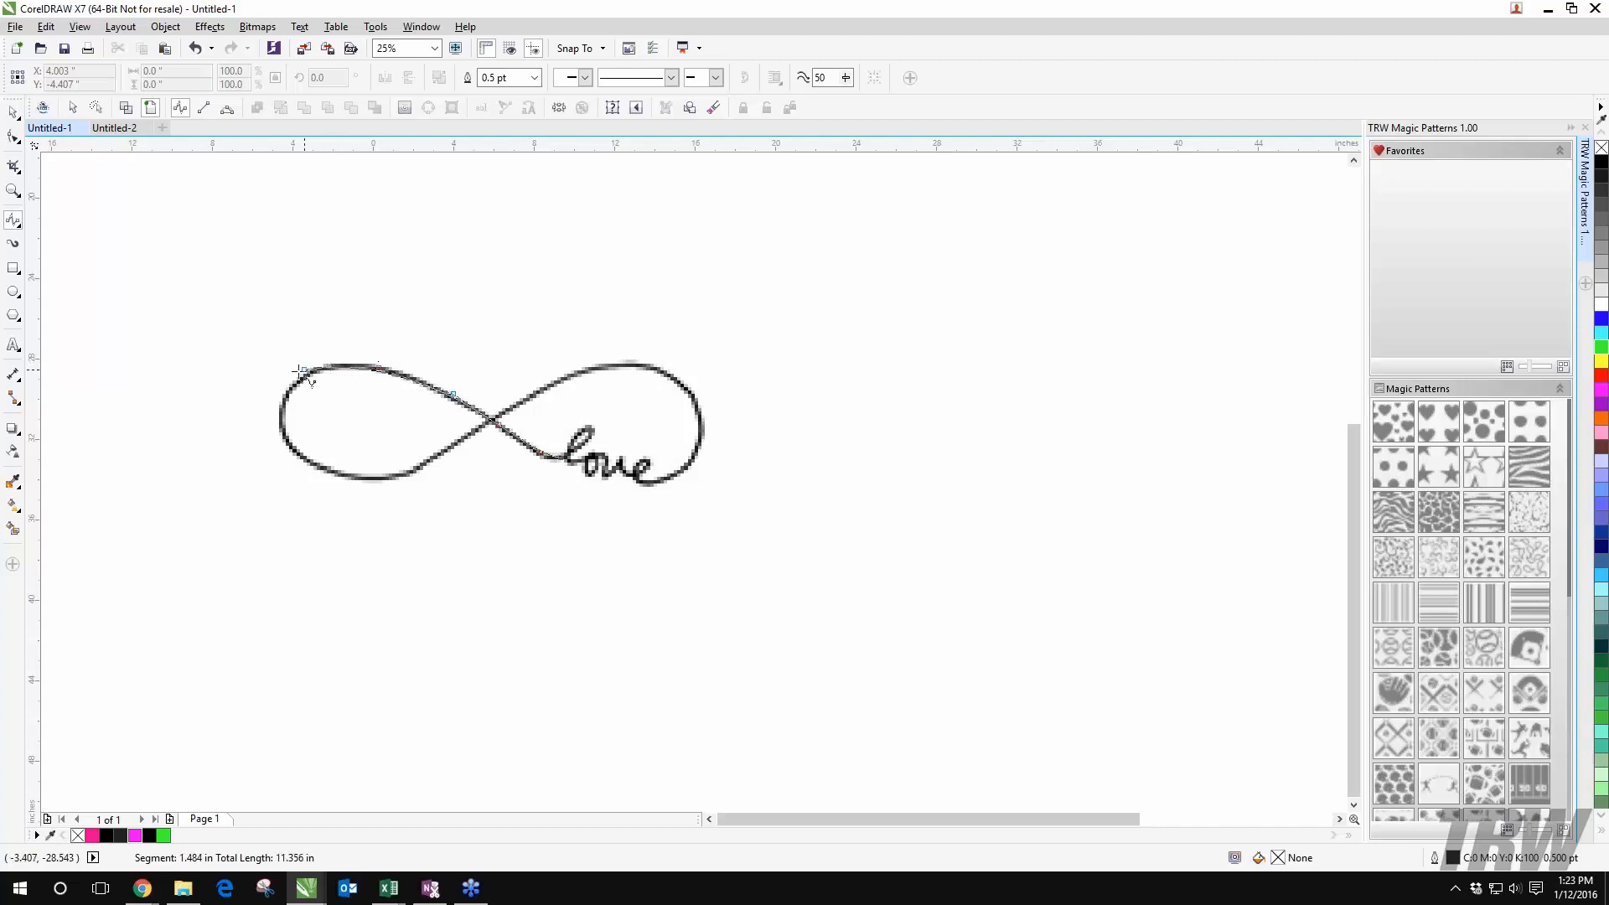
click(280, 431)
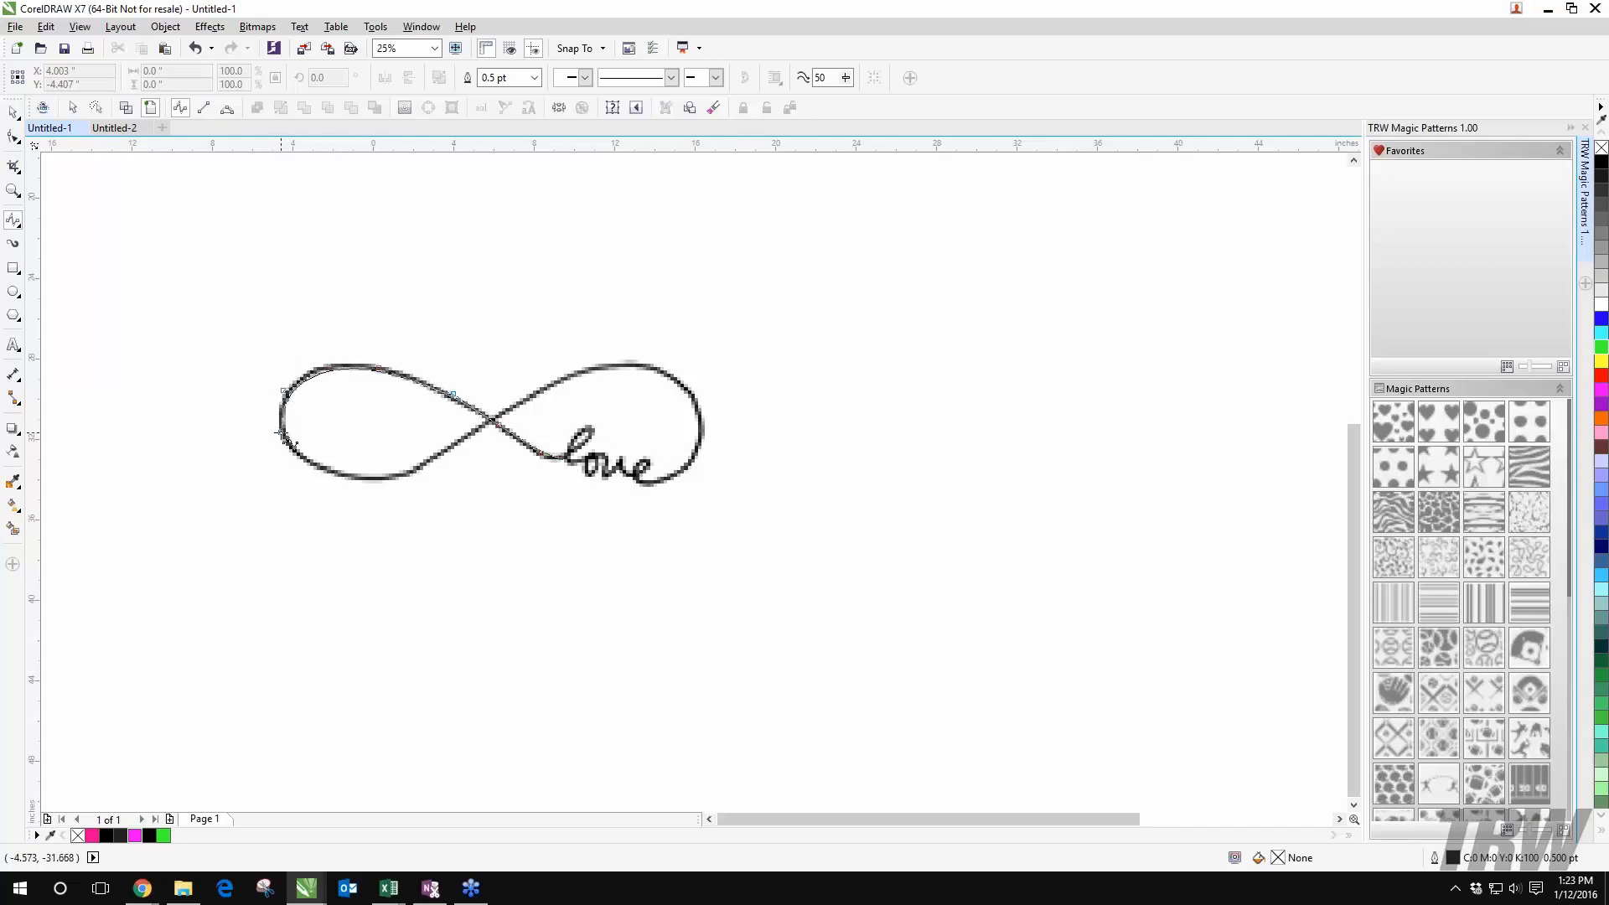
click(299, 458)
click(350, 475)
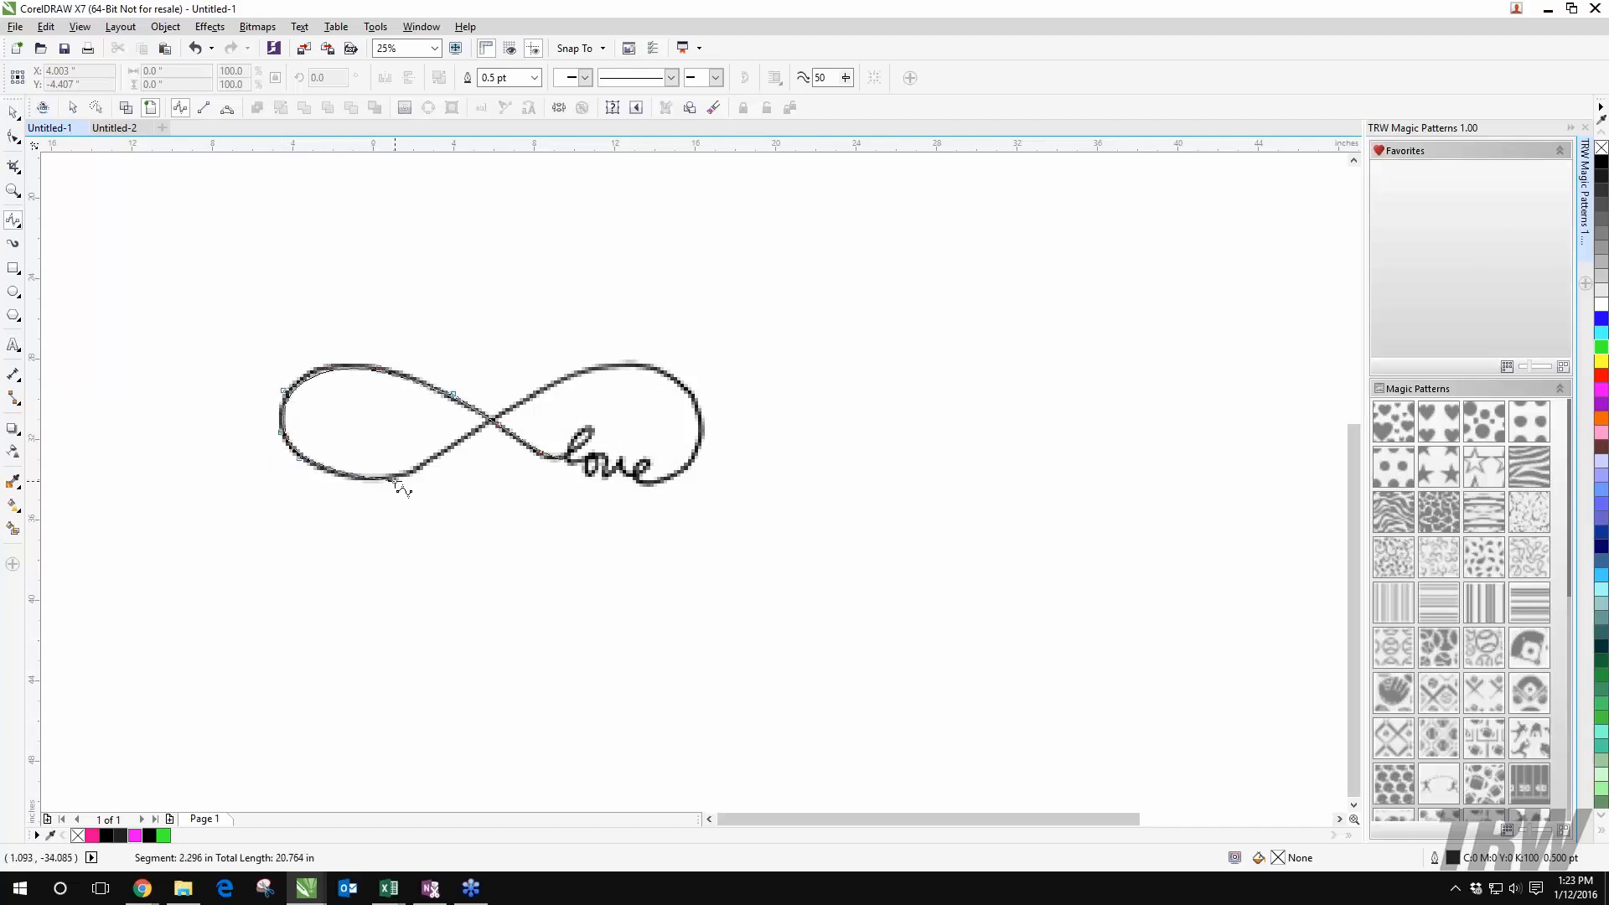
click(409, 475)
Step: Continue the B-Spline through the crossing and around the right loop to the end of the word love
click(492, 420)
click(520, 404)
click(565, 382)
click(624, 361)
click(681, 385)
click(699, 403)
click(701, 438)
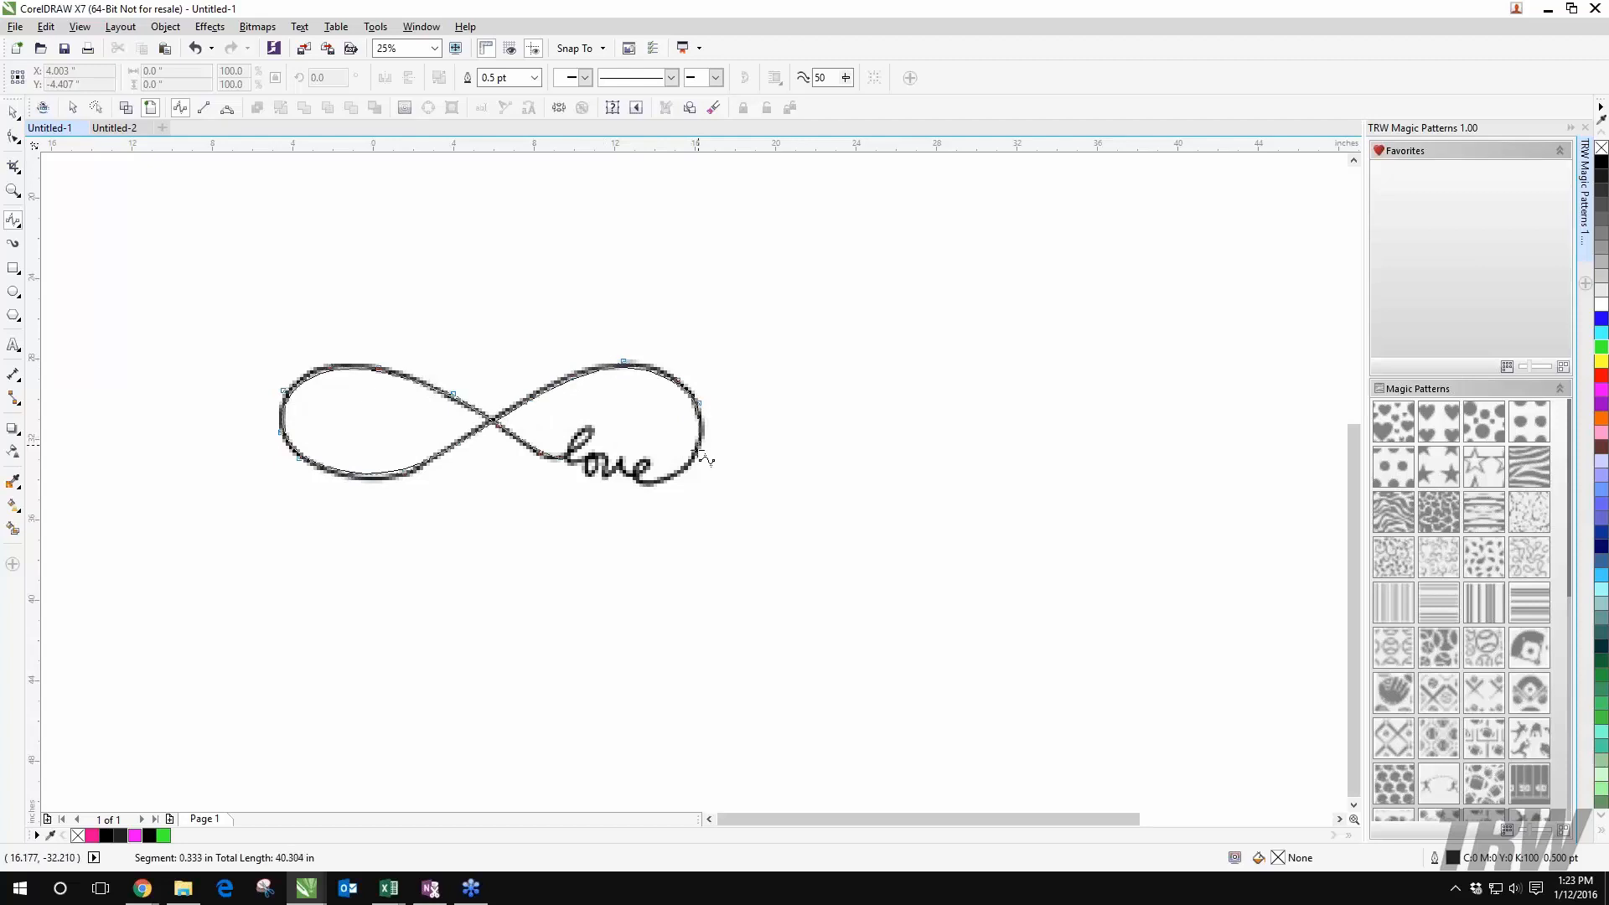
click(674, 482)
Step: Trace the letters e and v of the word love backwards with B-Spline control points
click(645, 464)
click(648, 462)
click(639, 475)
click(627, 475)
click(622, 456)
click(602, 454)
click(590, 460)
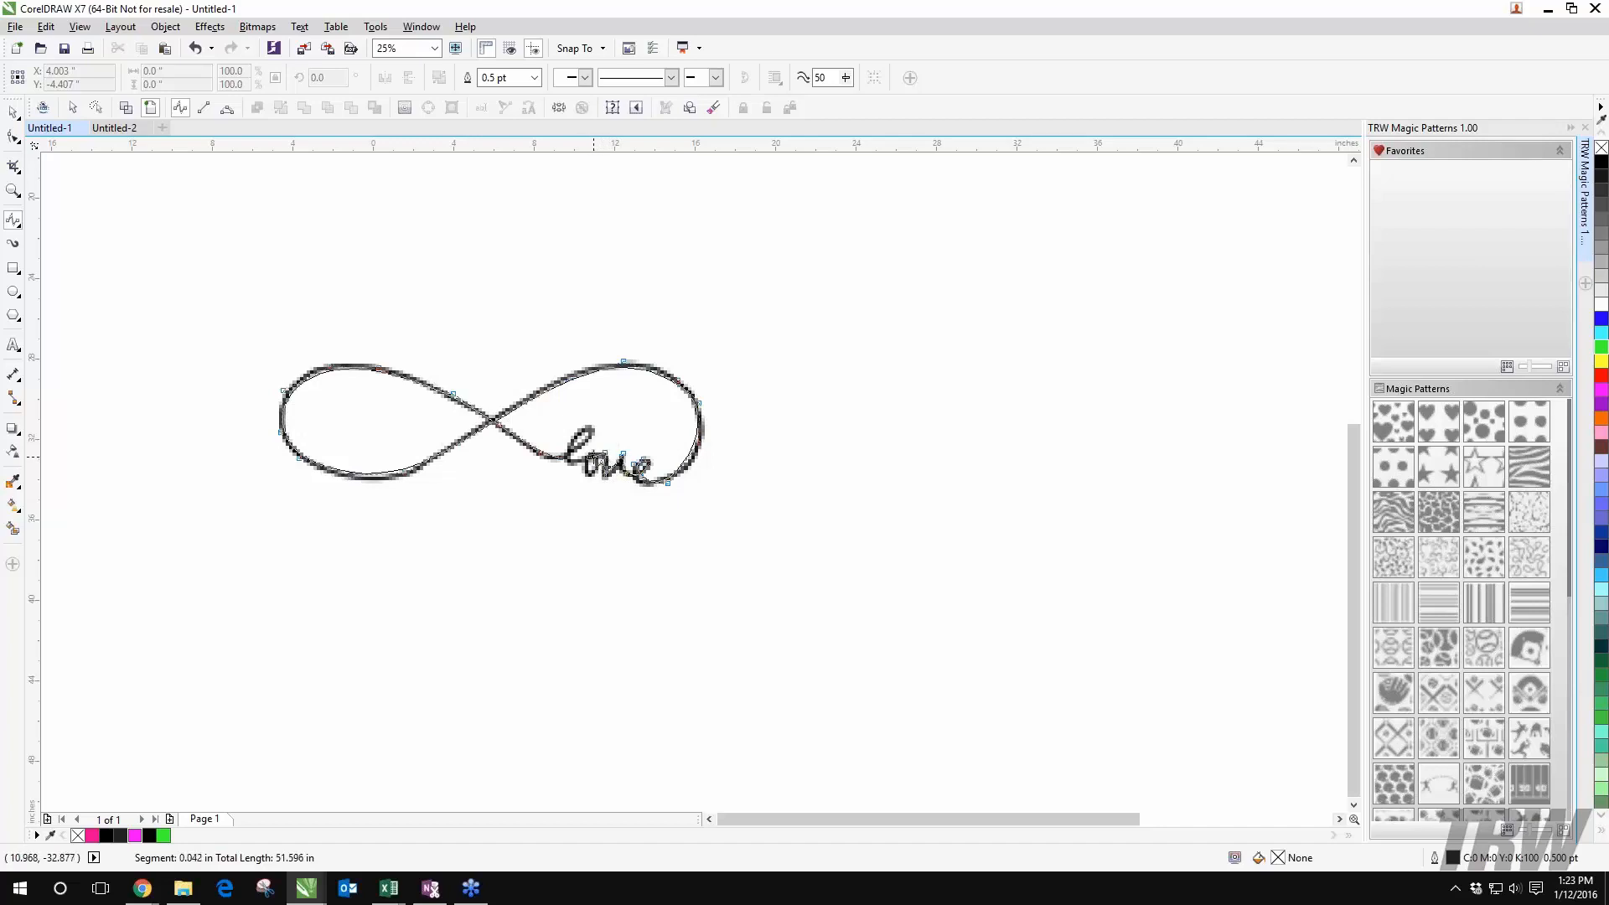
Step: Trace the letters o and l with the B-Spline and finish the curve back at its starting point
click(595, 469)
click(586, 474)
click(585, 459)
click(585, 455)
click(569, 460)
click(570, 431)
click(580, 424)
click(592, 429)
click(584, 445)
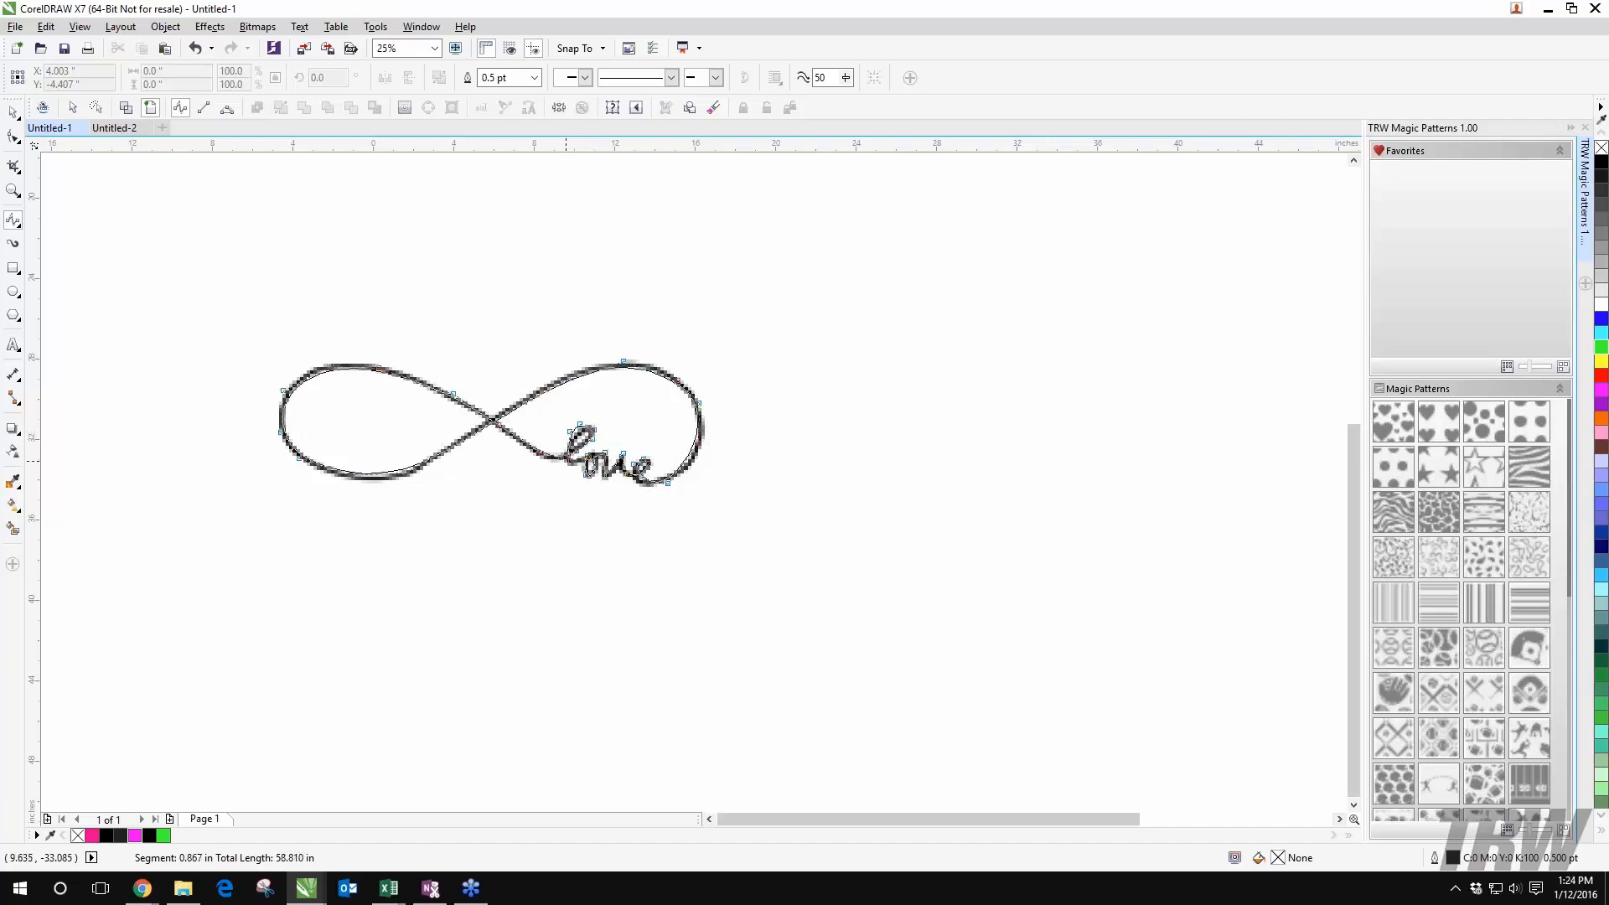
click(570, 457)
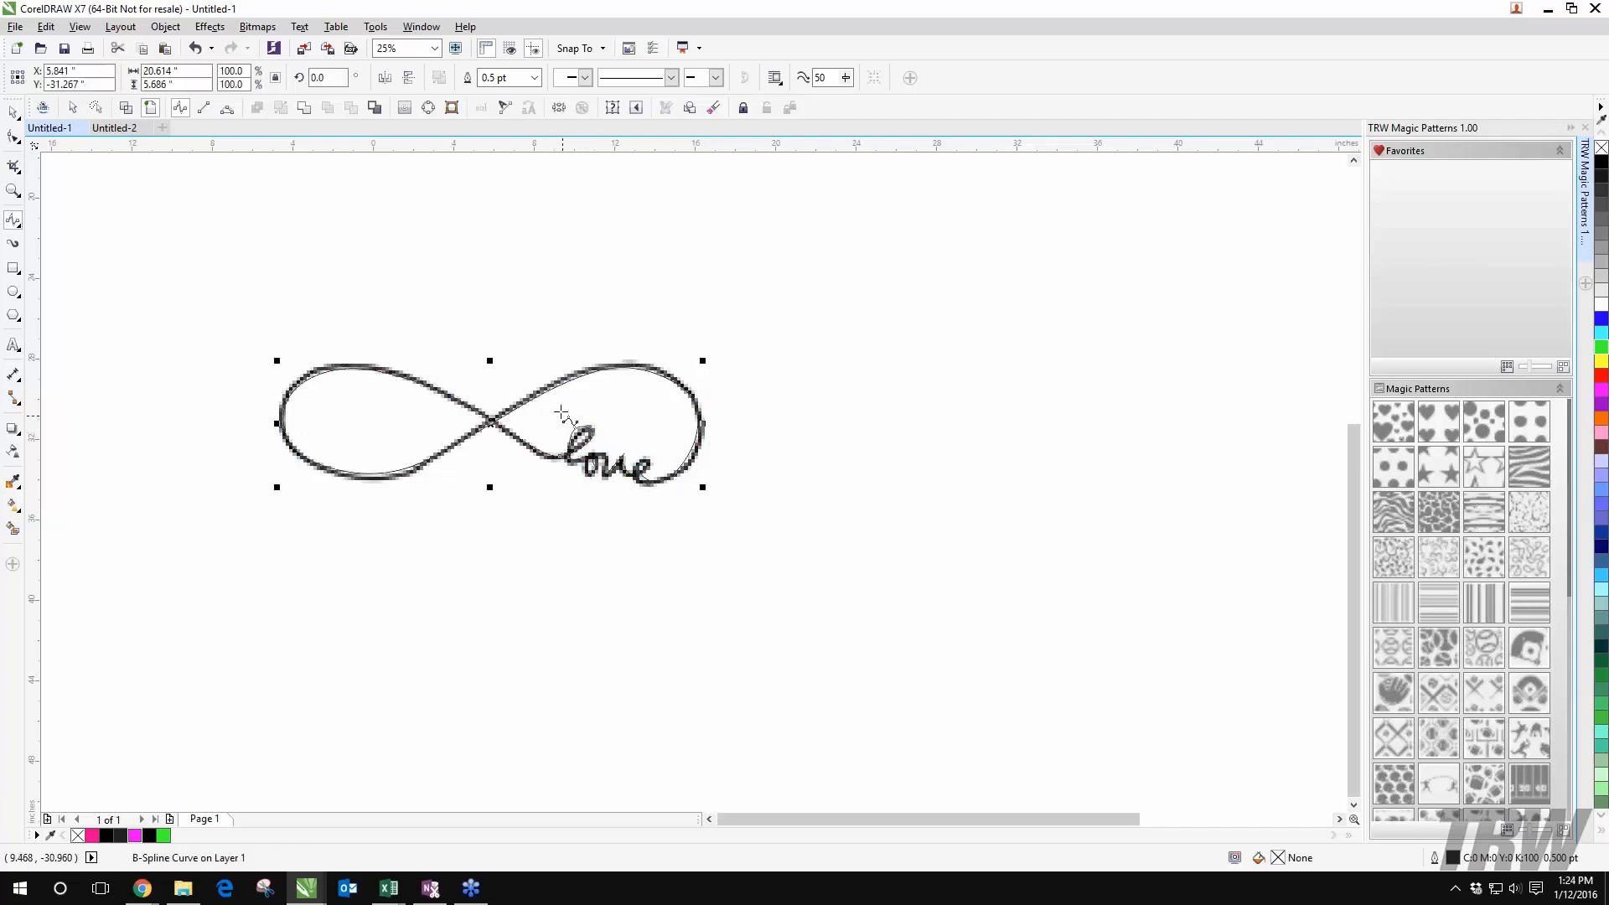
Step: Move the B-Spline curve off the bitmap to the empty area below it and inspect its word love
scroll(550, 411, down, 1)
click(13, 112)
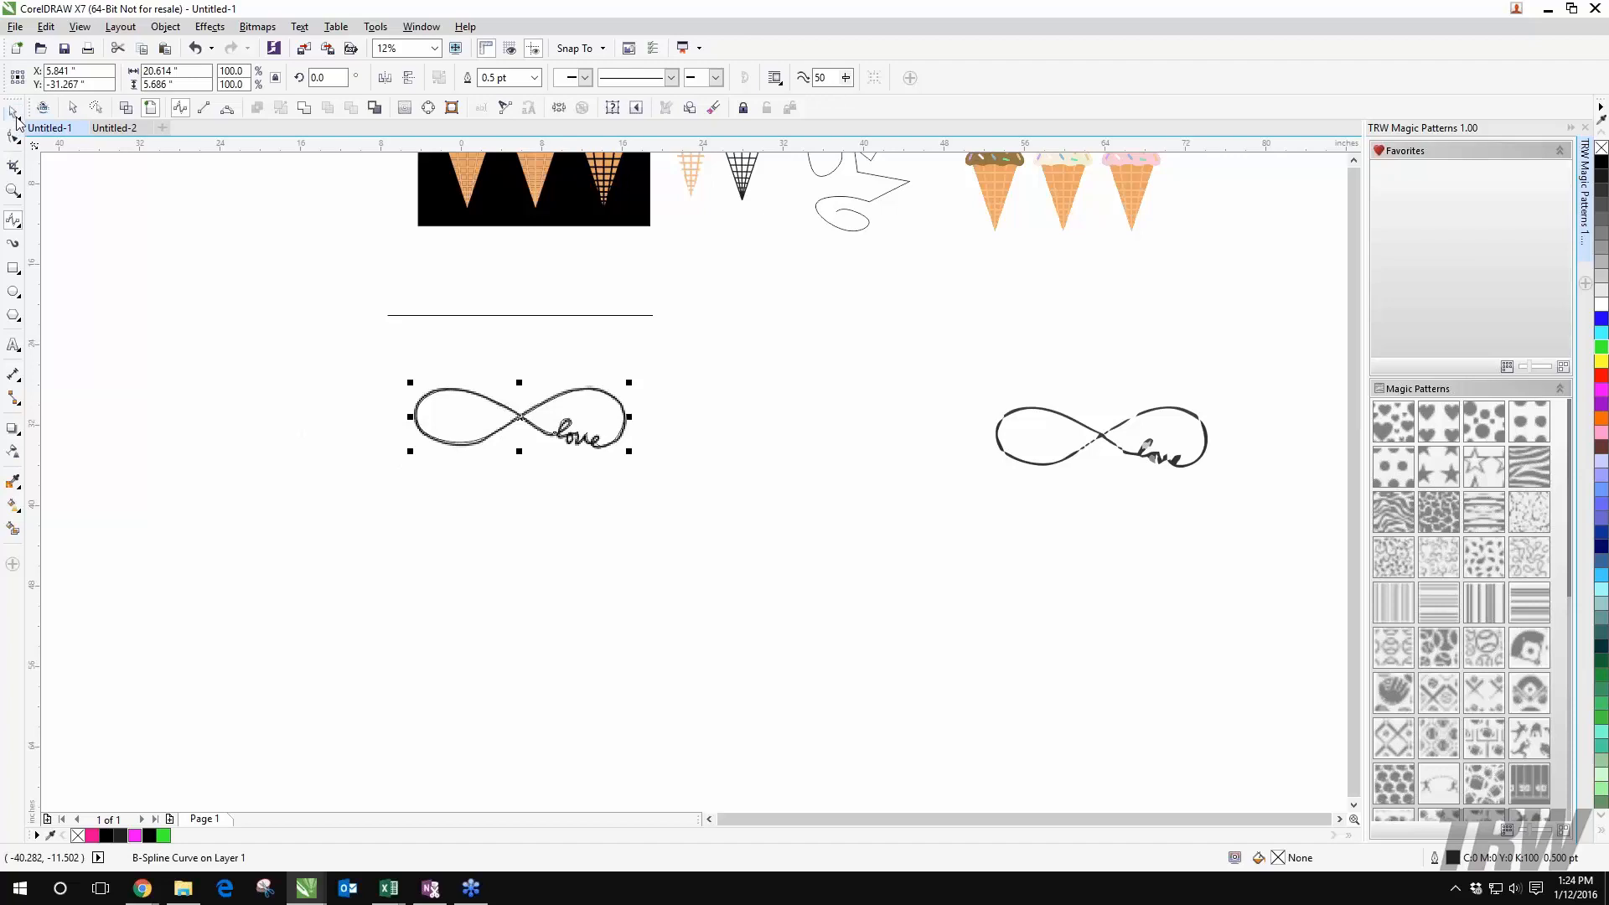
click(492, 435)
mouse_move(517, 415)
mouse_down()
mouse_move(388, 592)
mouse_move(333, 563)
mouse_up()
click(437, 604)
scroll(269, 634, up, 1)
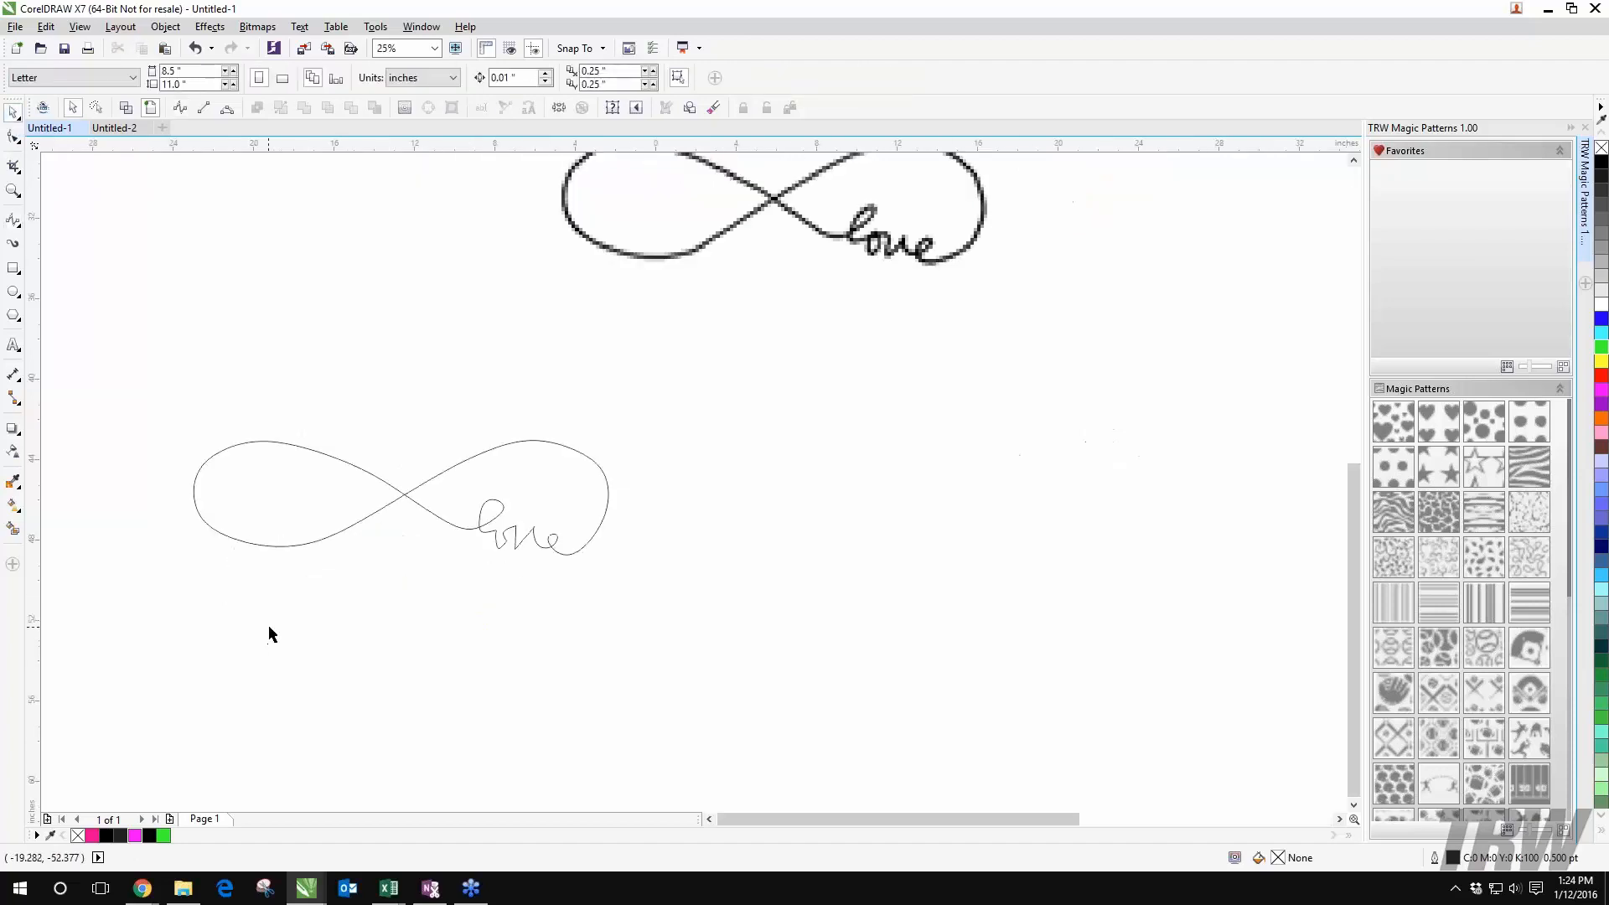
scroll(529, 532, up, 1)
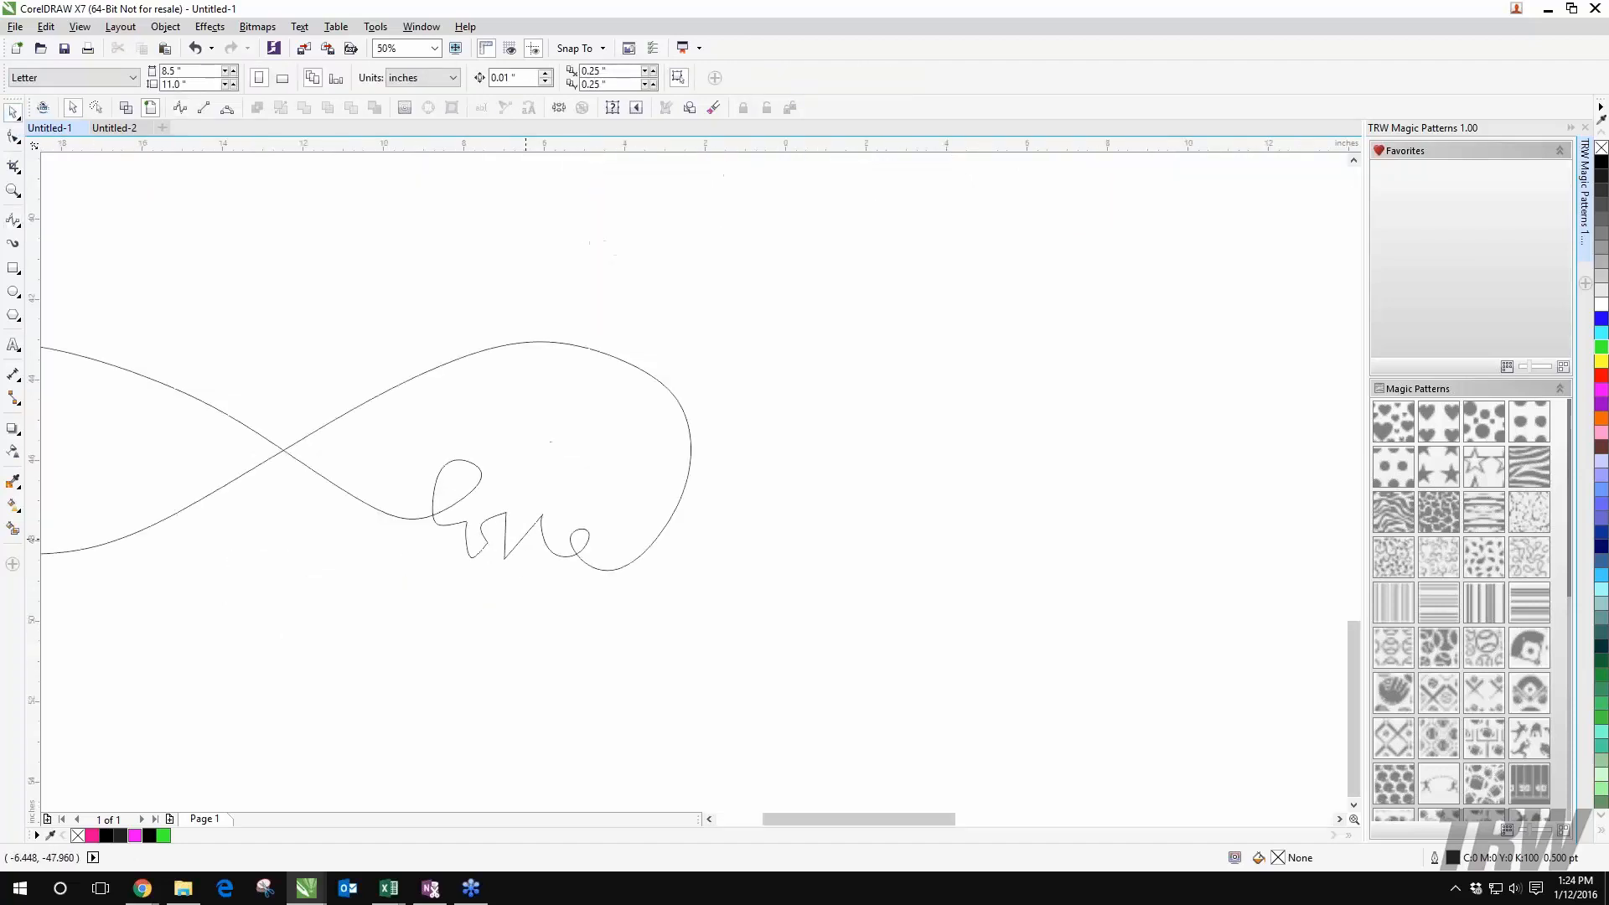
scroll(651, 450, down, 1)
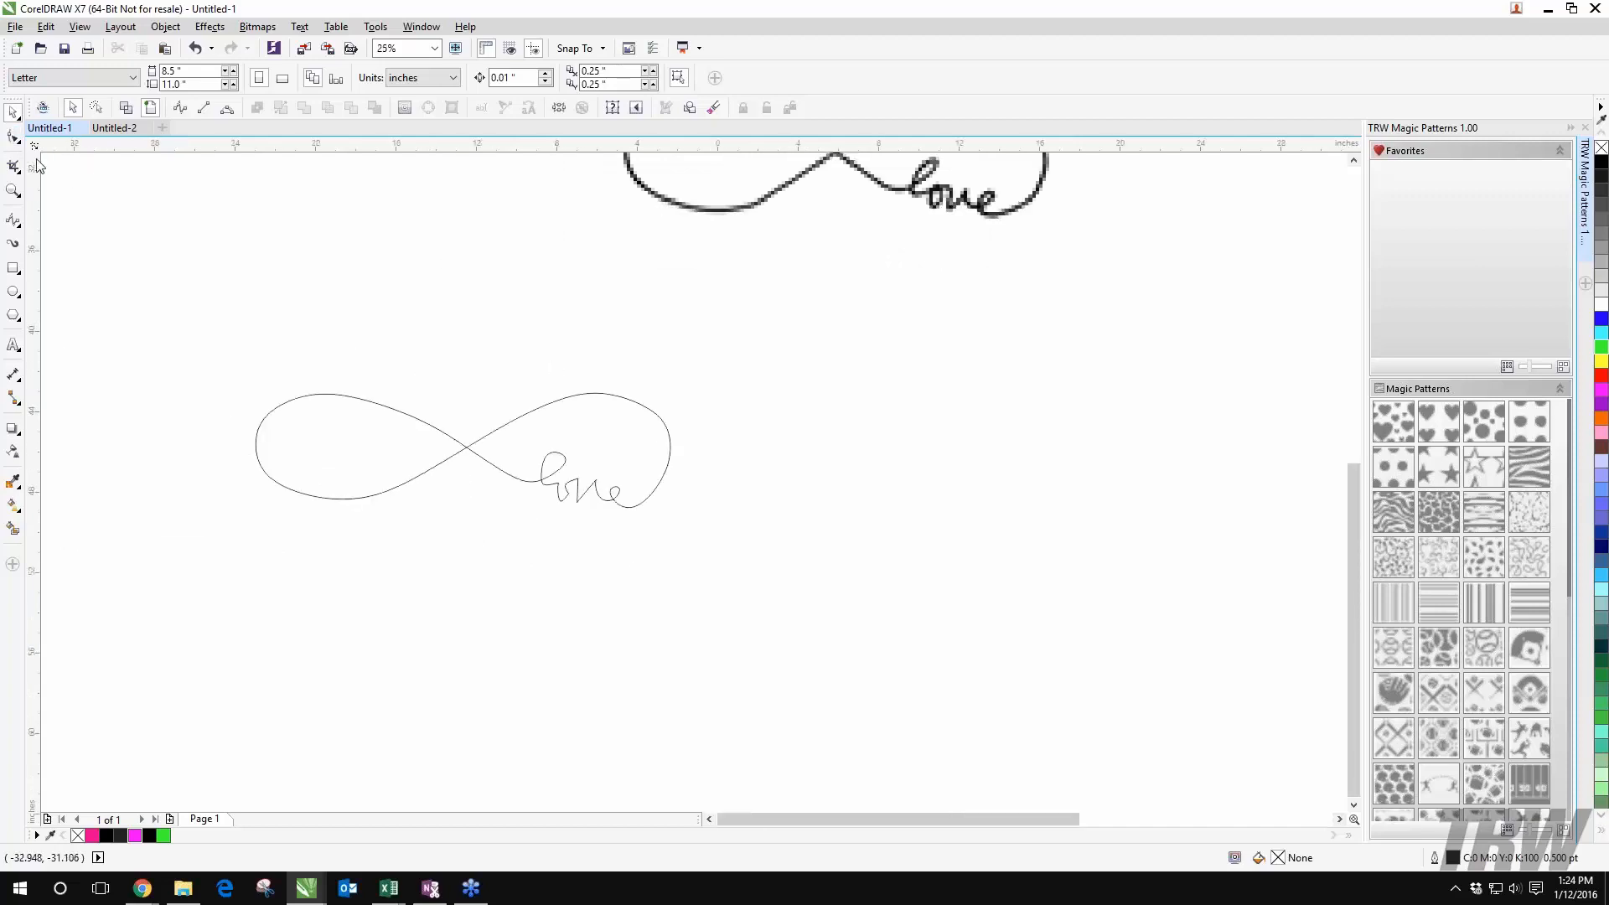
Step: Reshape the letter l of the B-Spline into a taller, slanted loop by moving its upper control points
click(14, 138)
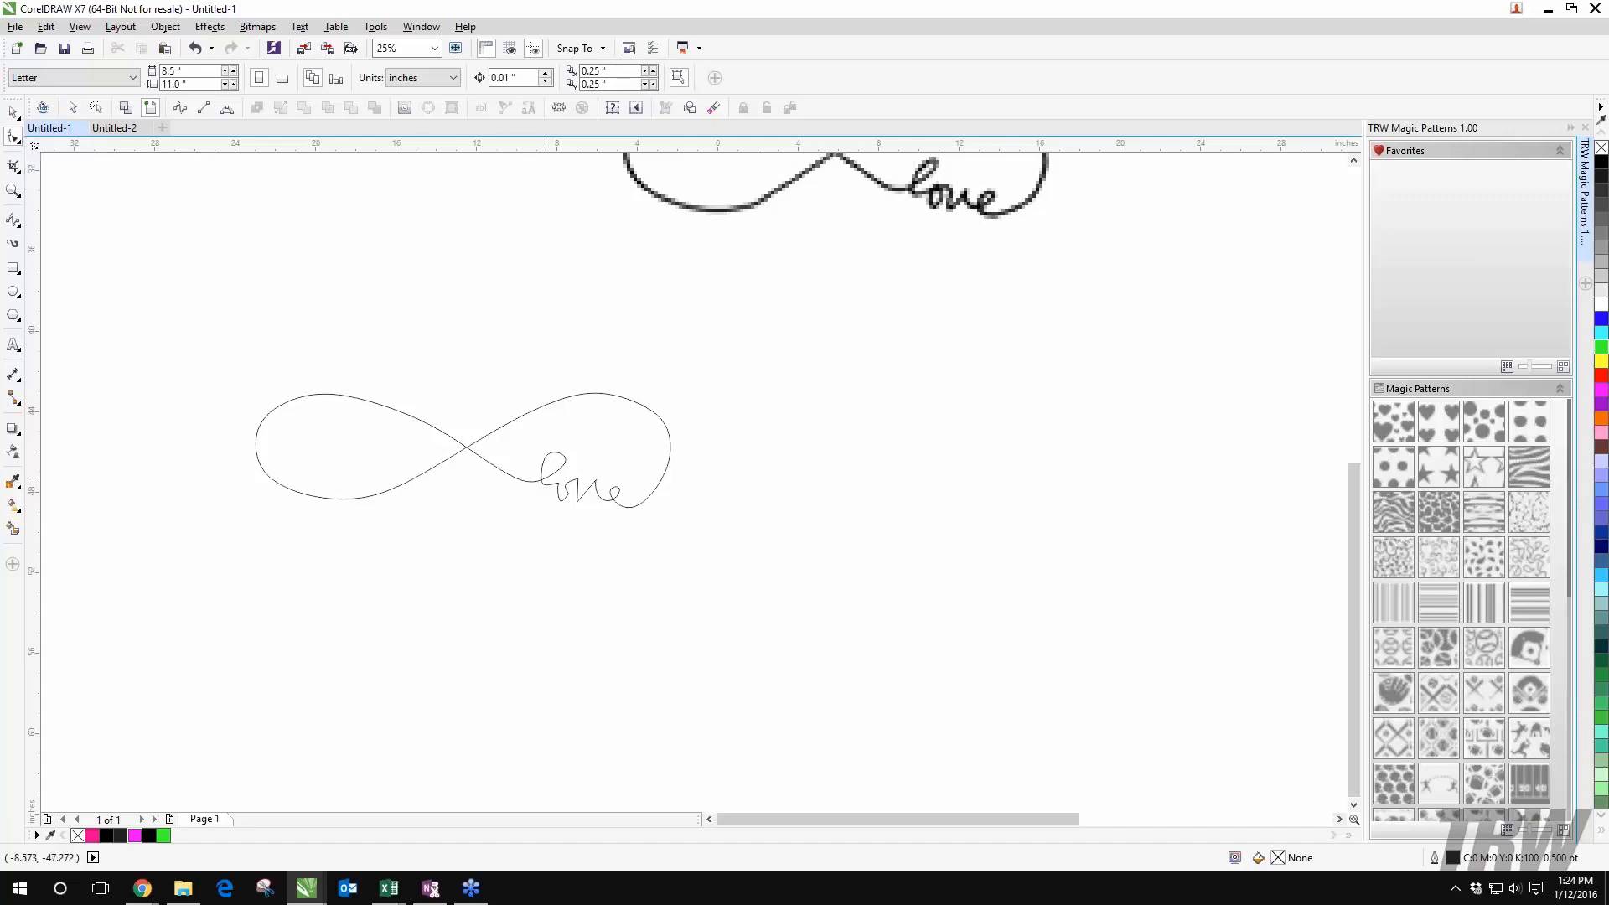
click(550, 485)
scroll(580, 517, up, 1)
scroll(515, 468, up, 2)
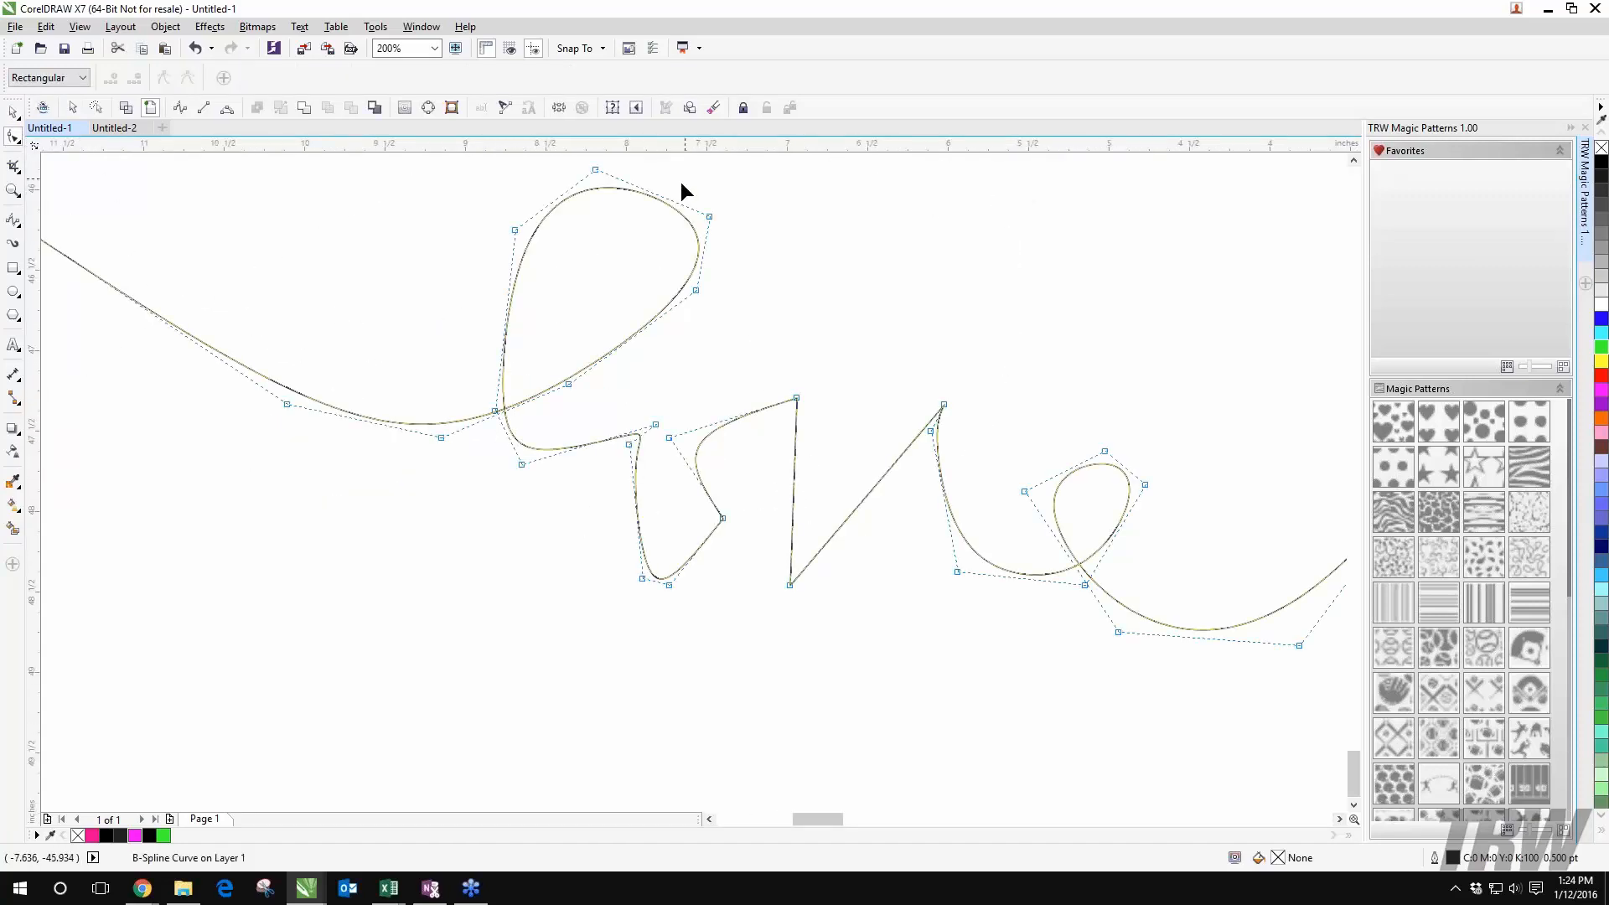
scroll(681, 183, down, 1)
drag(531, 320, 626, 410)
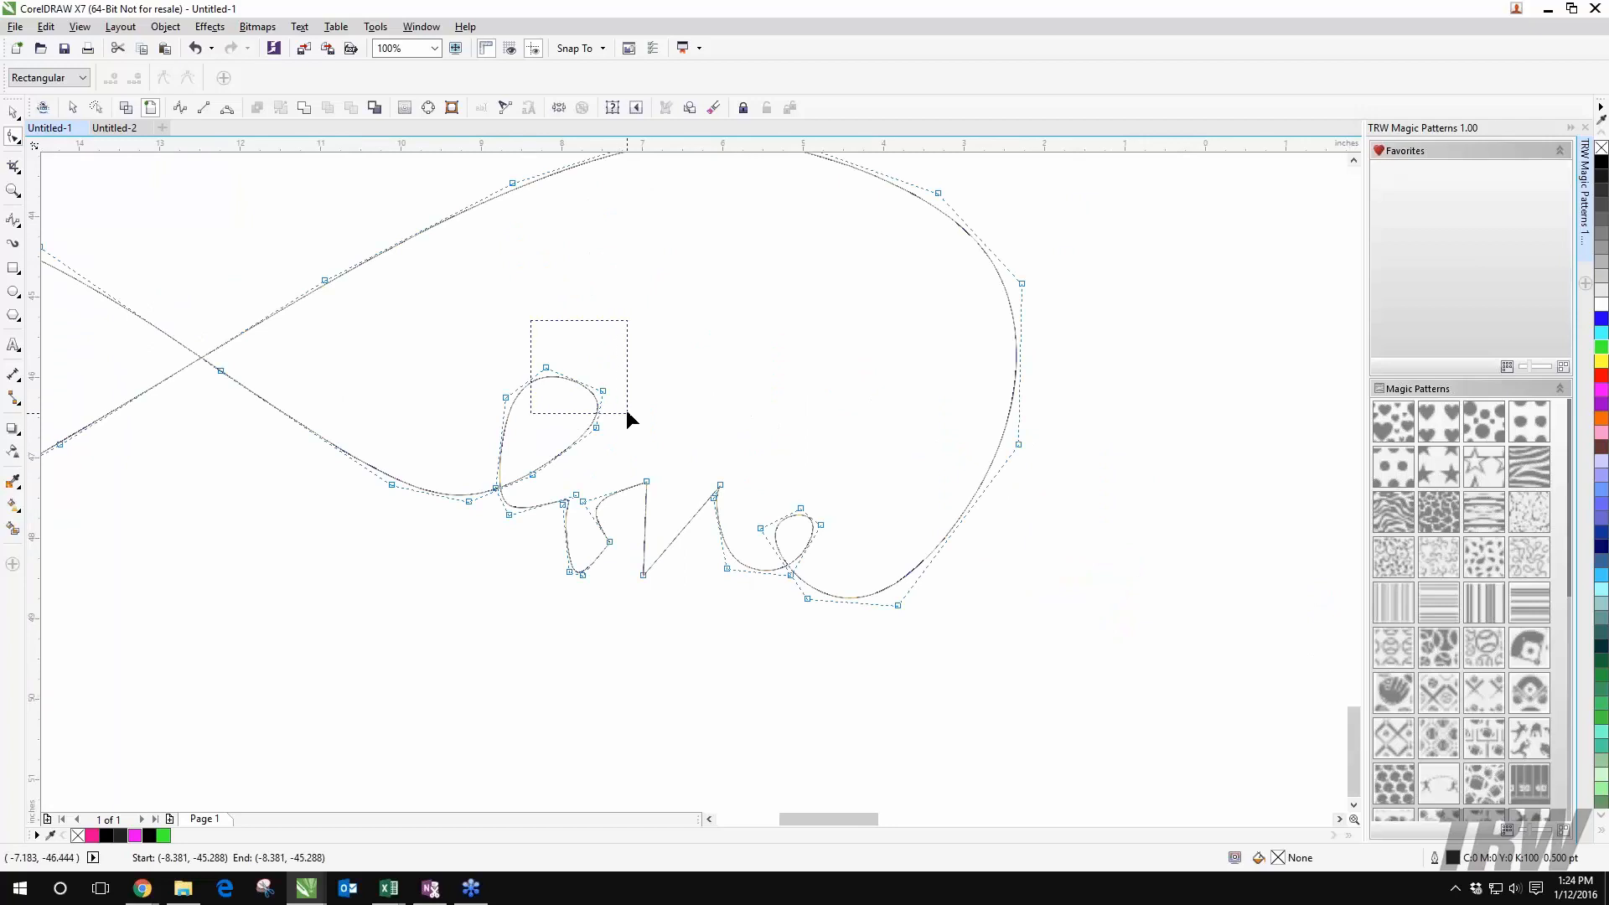
drag(518, 300, 598, 338)
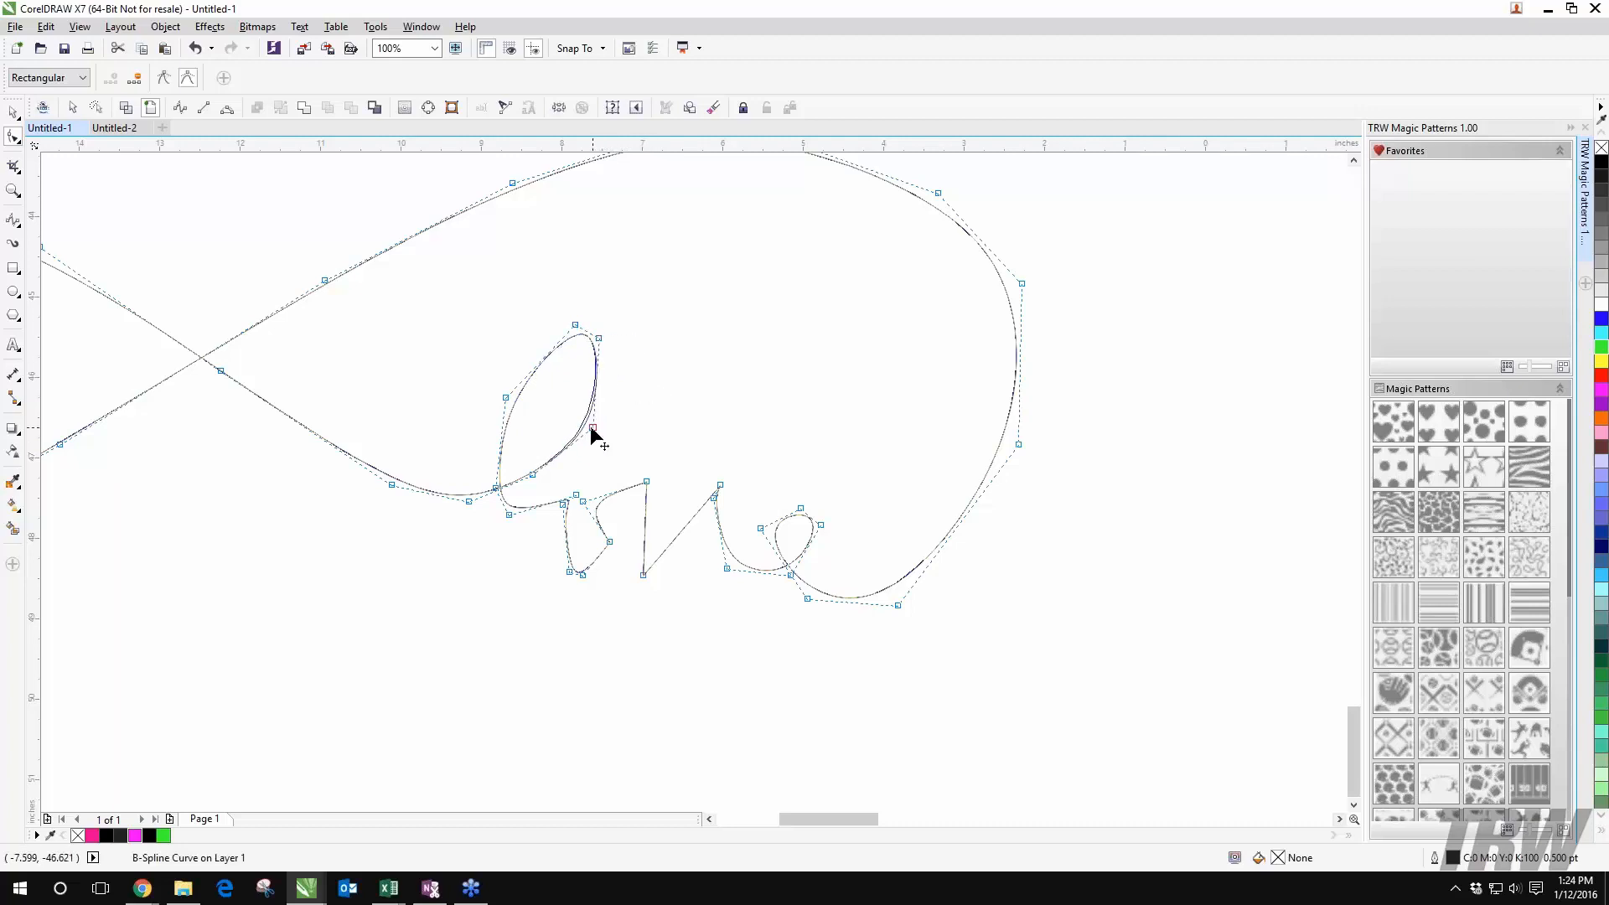
drag(591, 428, 585, 425)
click(636, 417)
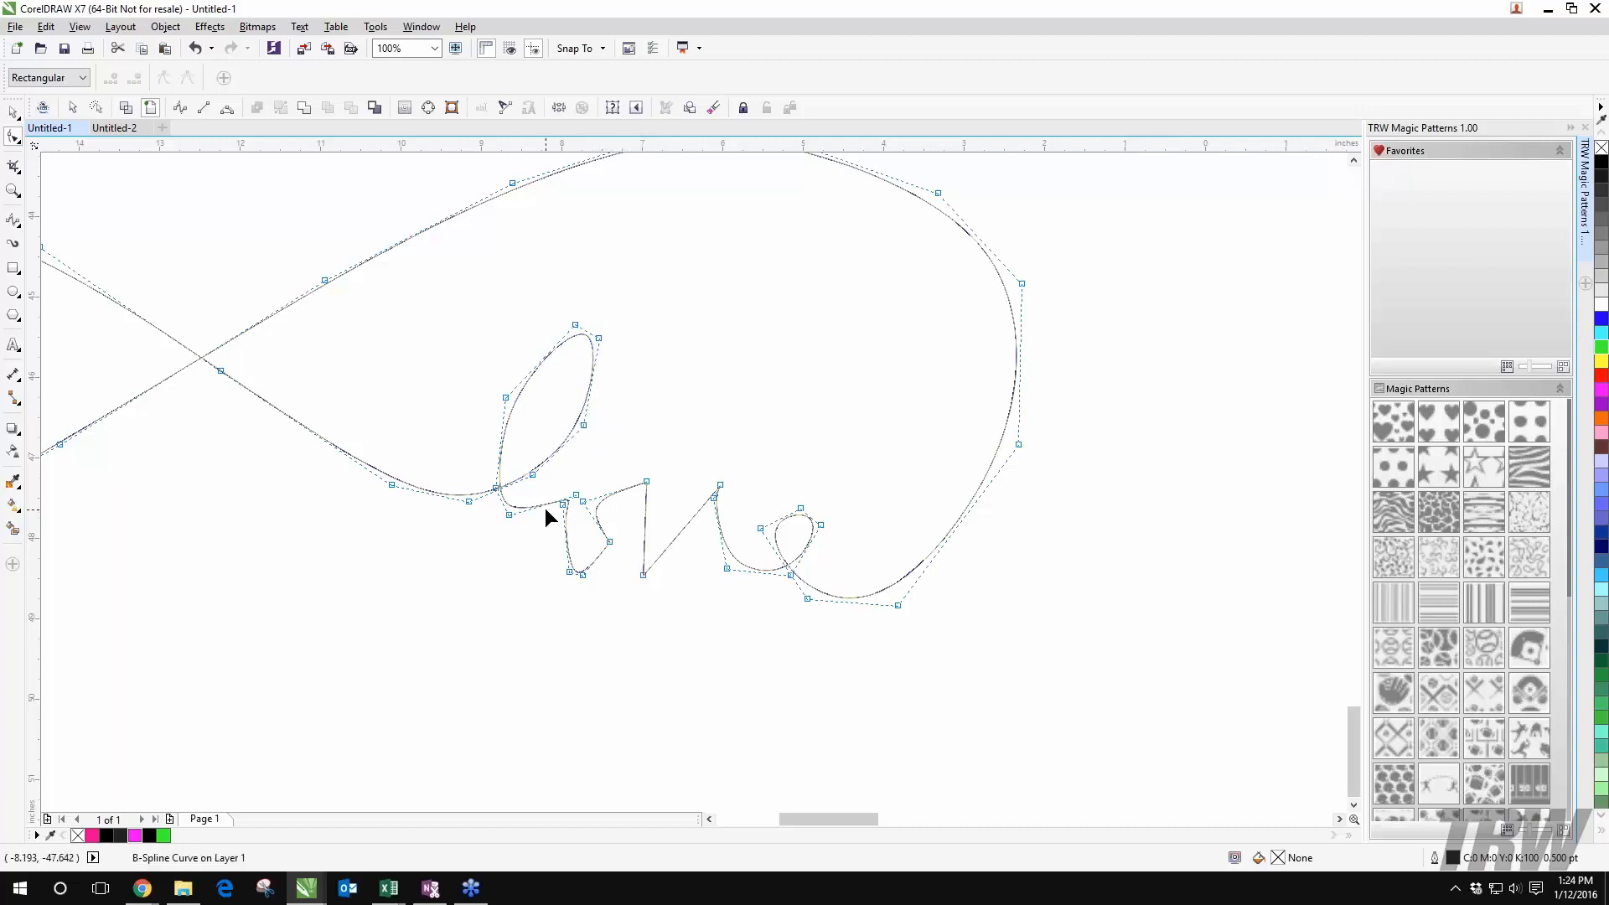
Step: Change the clamped control point on the outer side of the letter o to a floating one
scroll(545, 508, up, 2)
scroll(780, 522, down, 2)
click(770, 555)
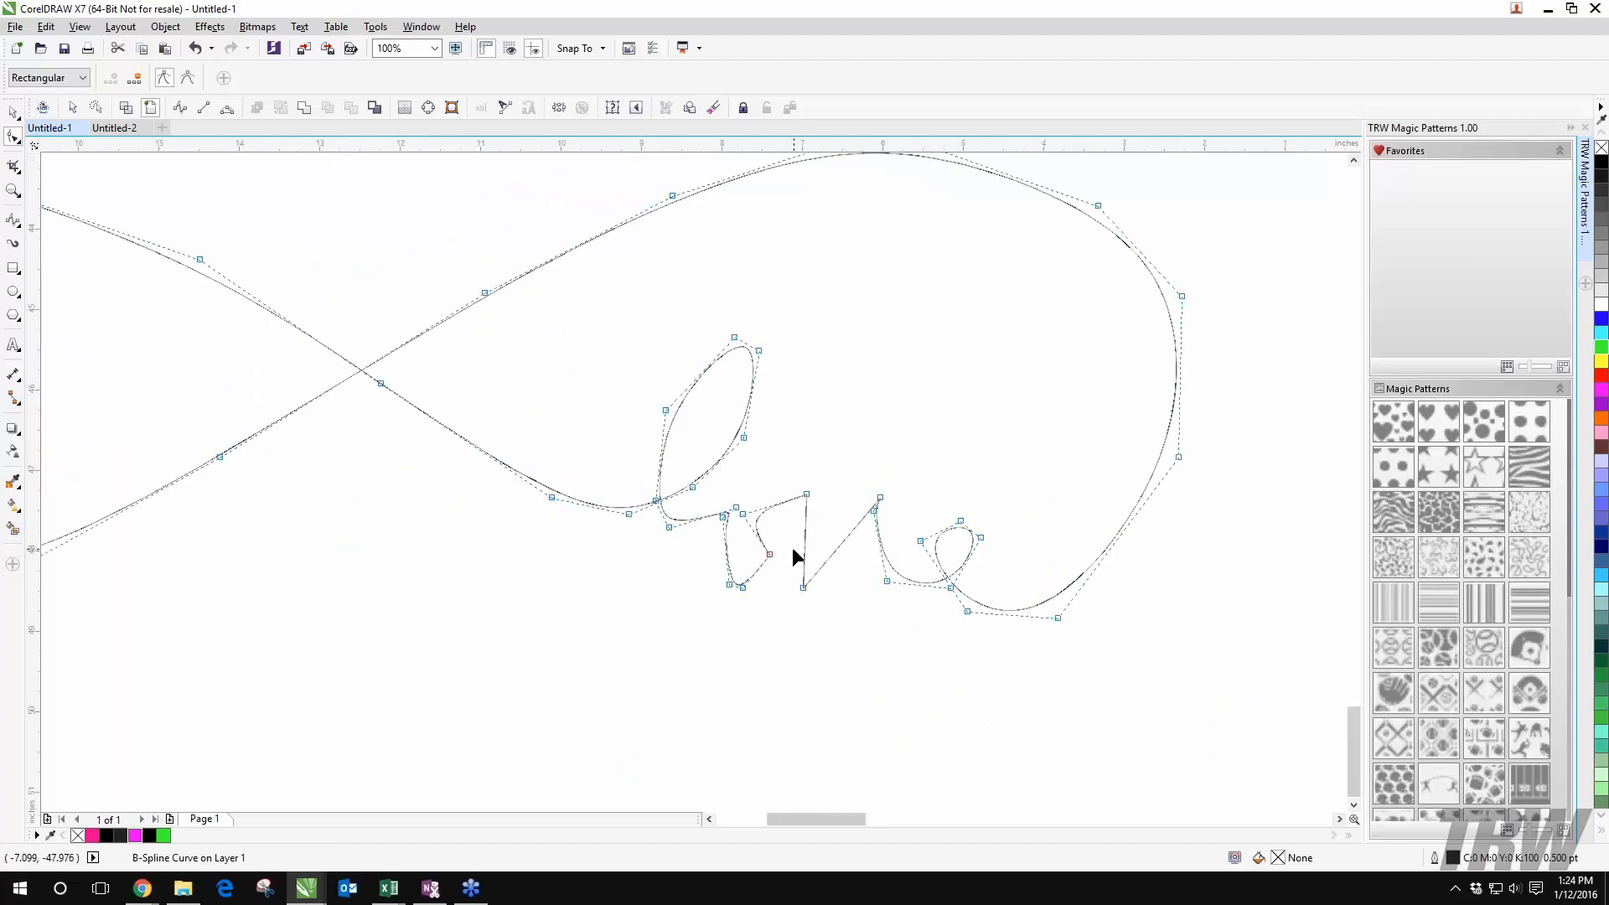
scroll(796, 555, up, 2)
click(188, 77)
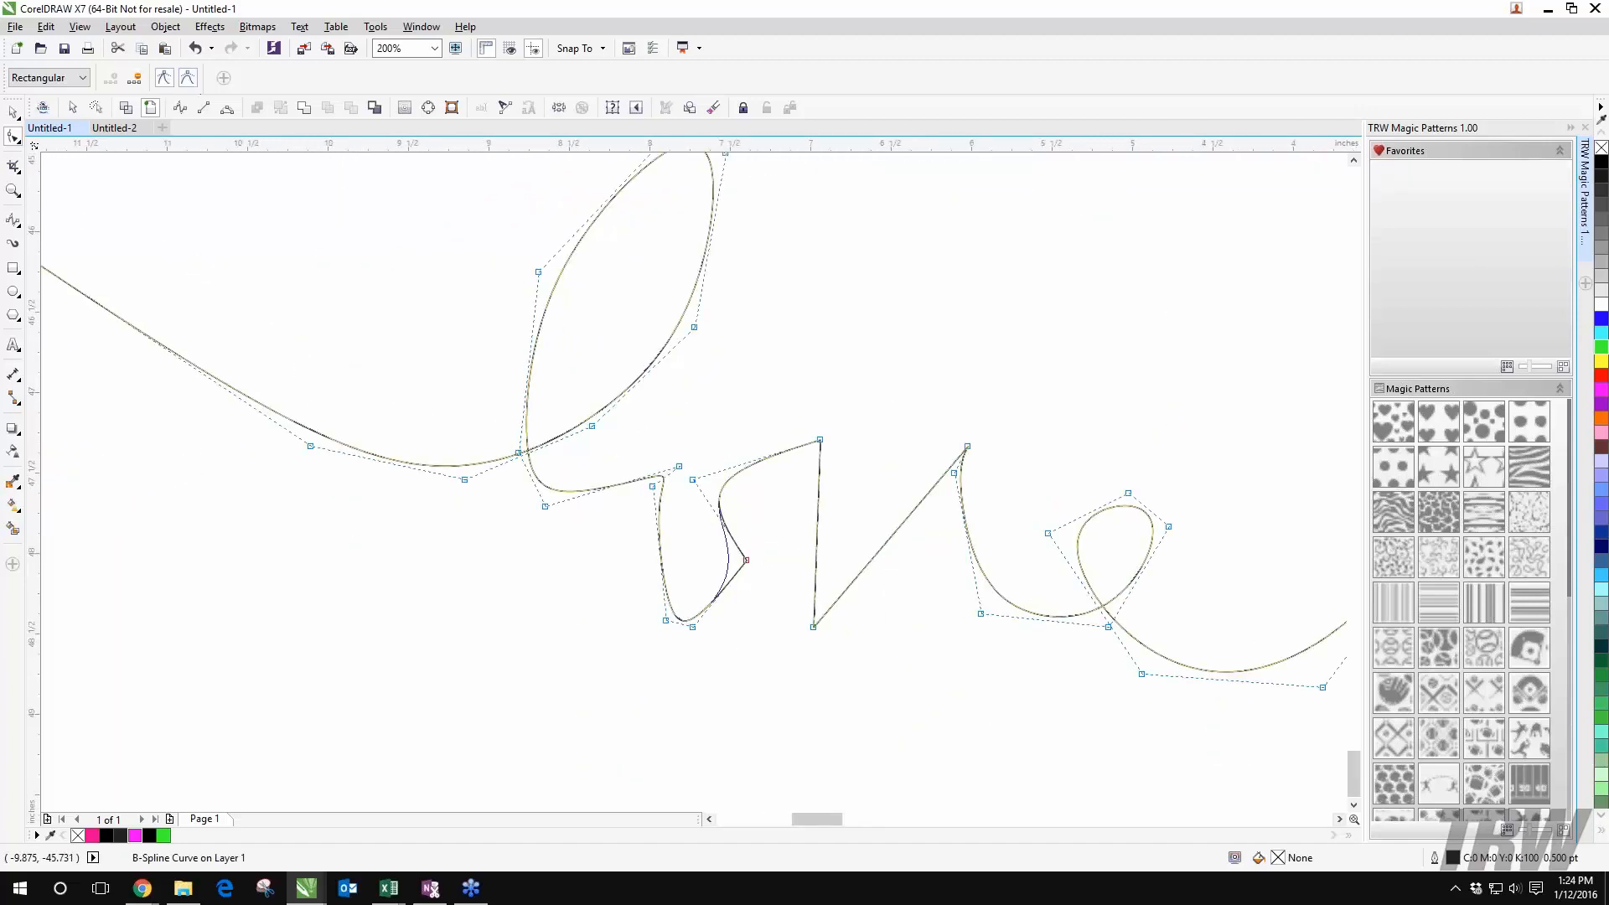
click(496, 537)
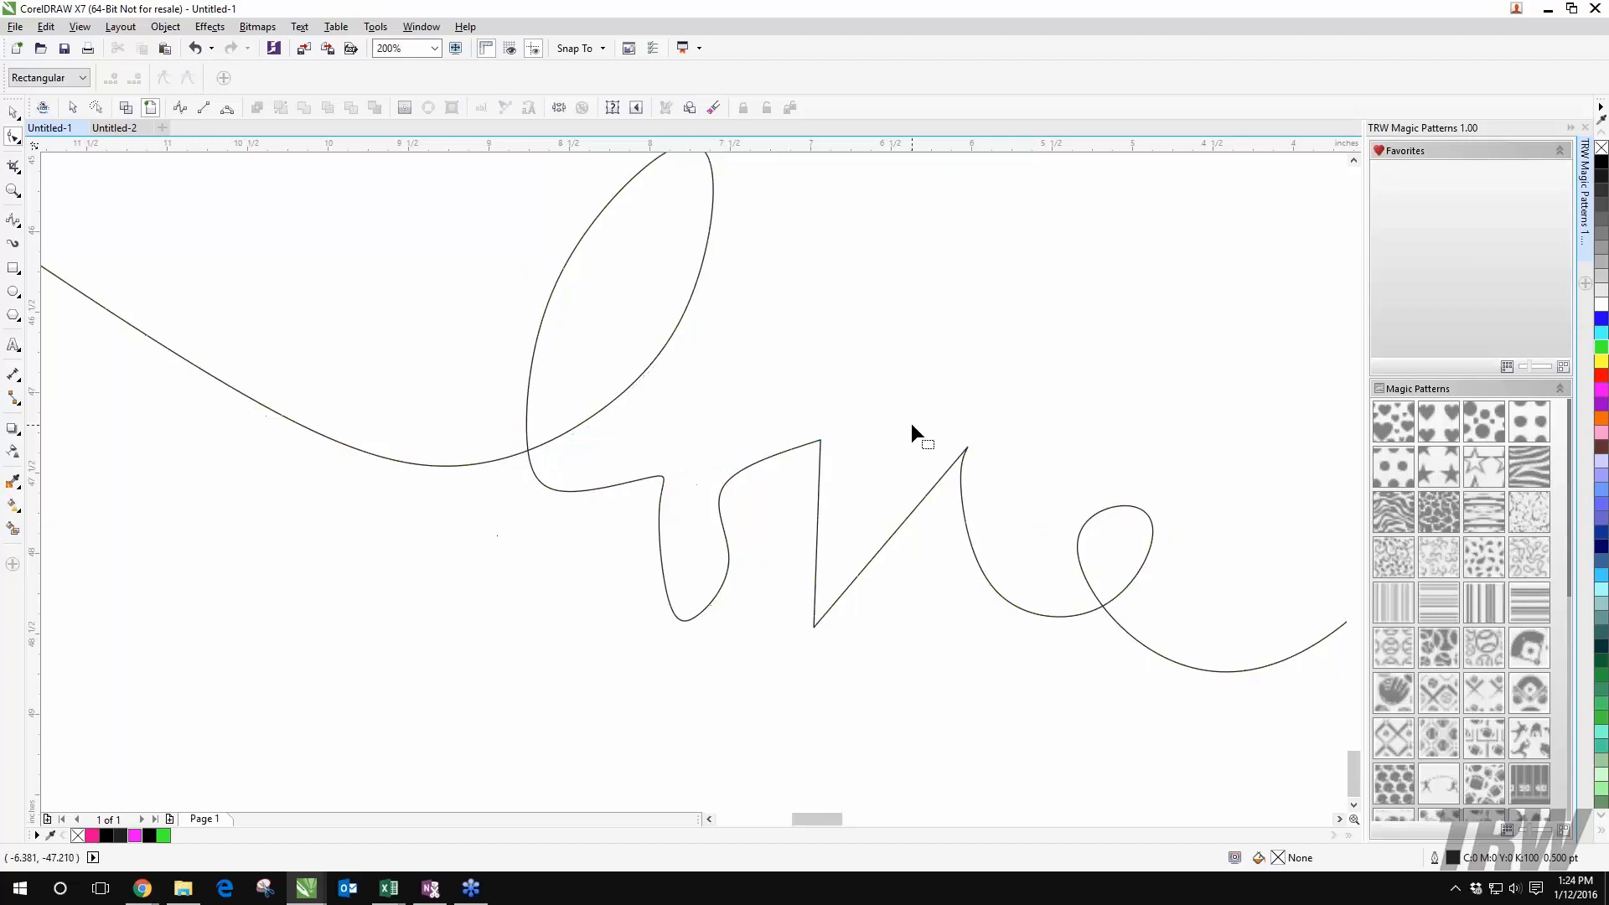
Step: Reshape the letter o into a rounder, nearly closed loop by repositioning its control points
scroll(883, 435, up, 1)
scroll(670, 544, down, 1)
click(628, 534)
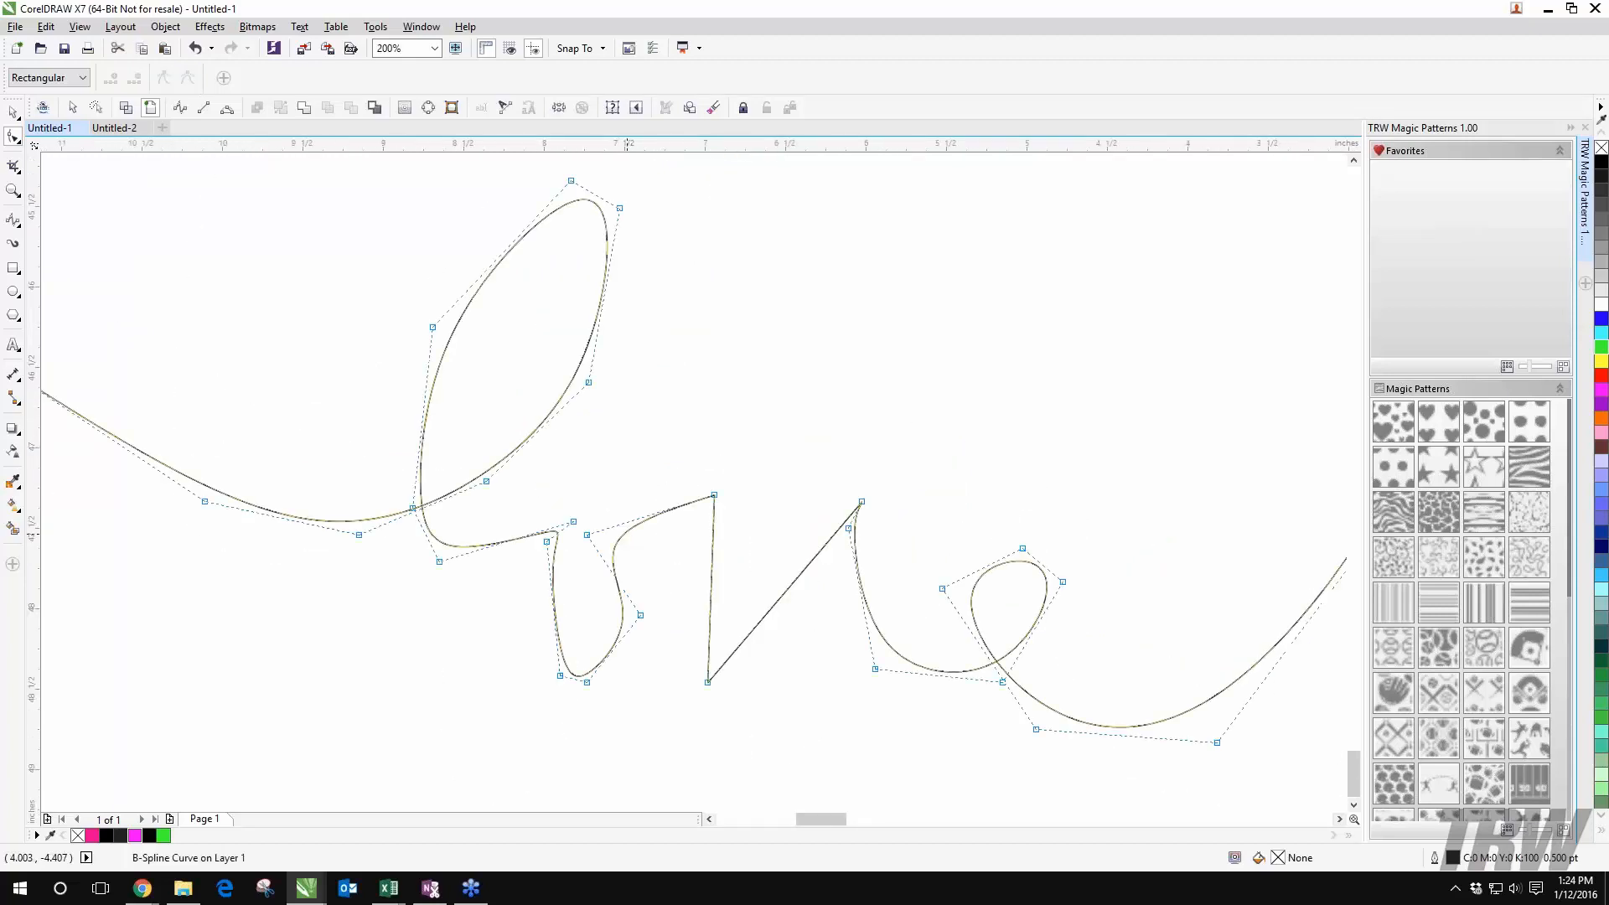
drag(639, 618, 550, 515)
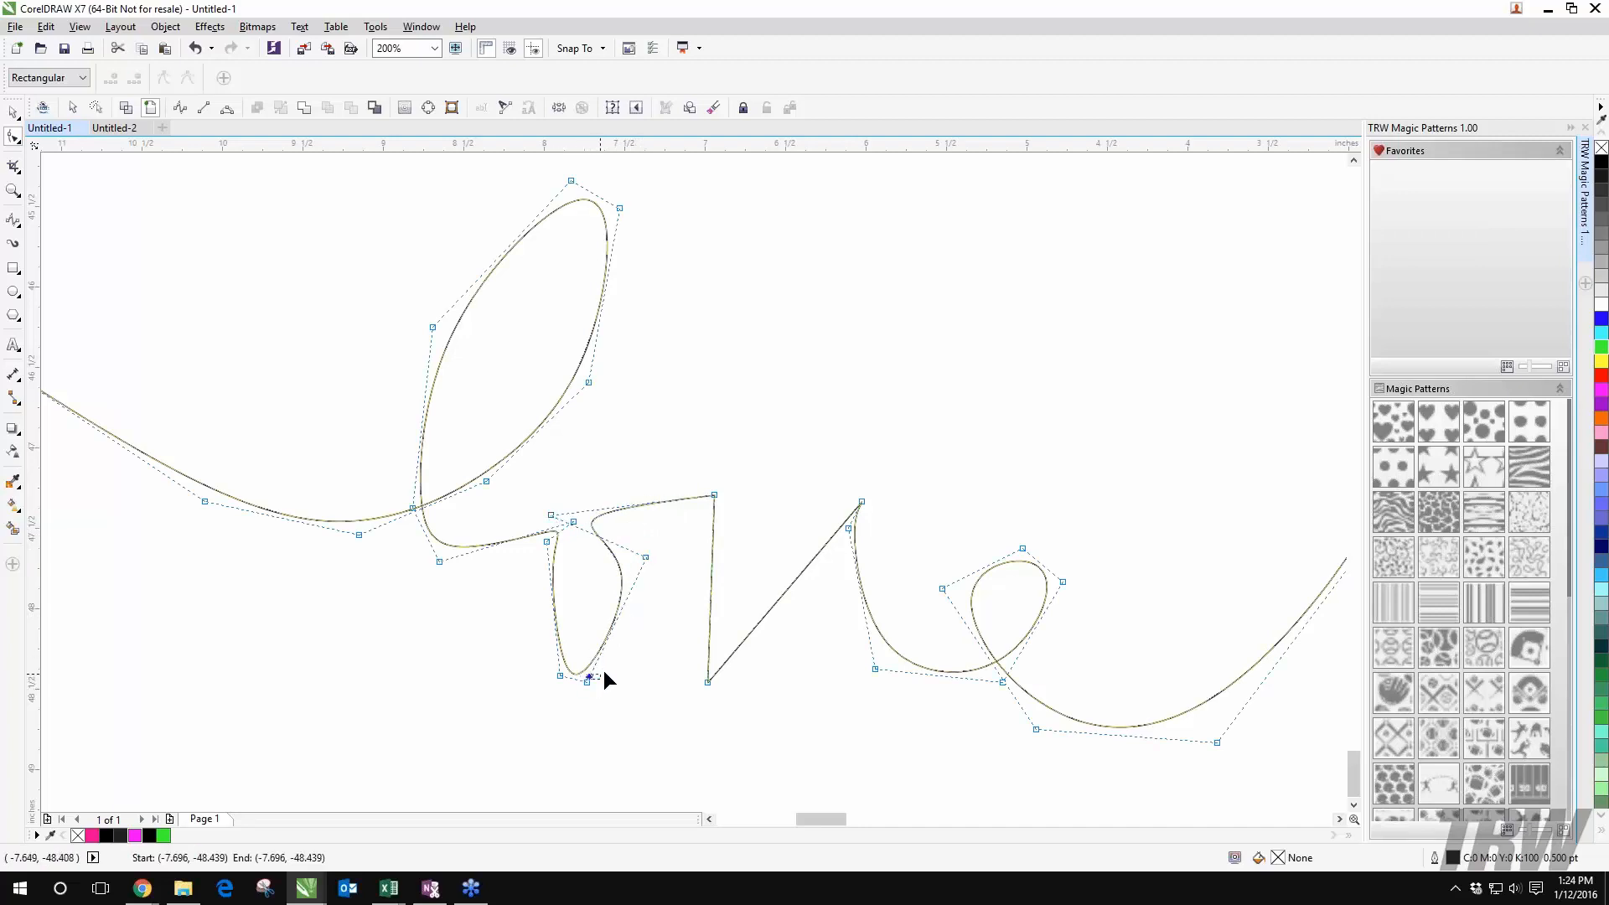
drag(587, 682, 527, 655)
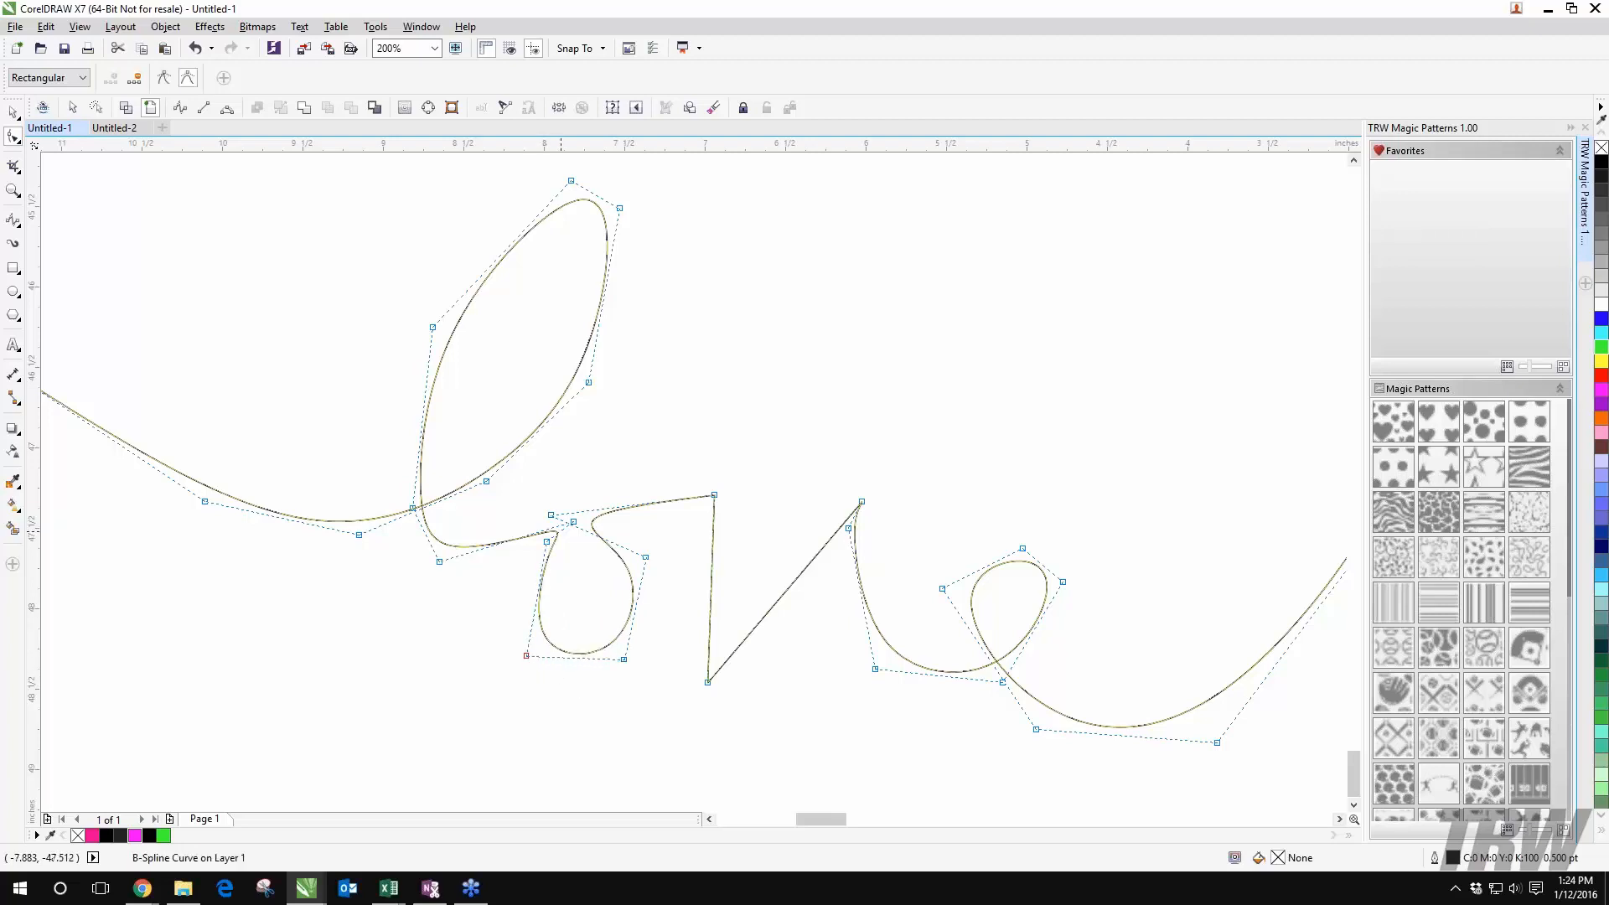
drag(548, 542, 569, 524)
click(662, 446)
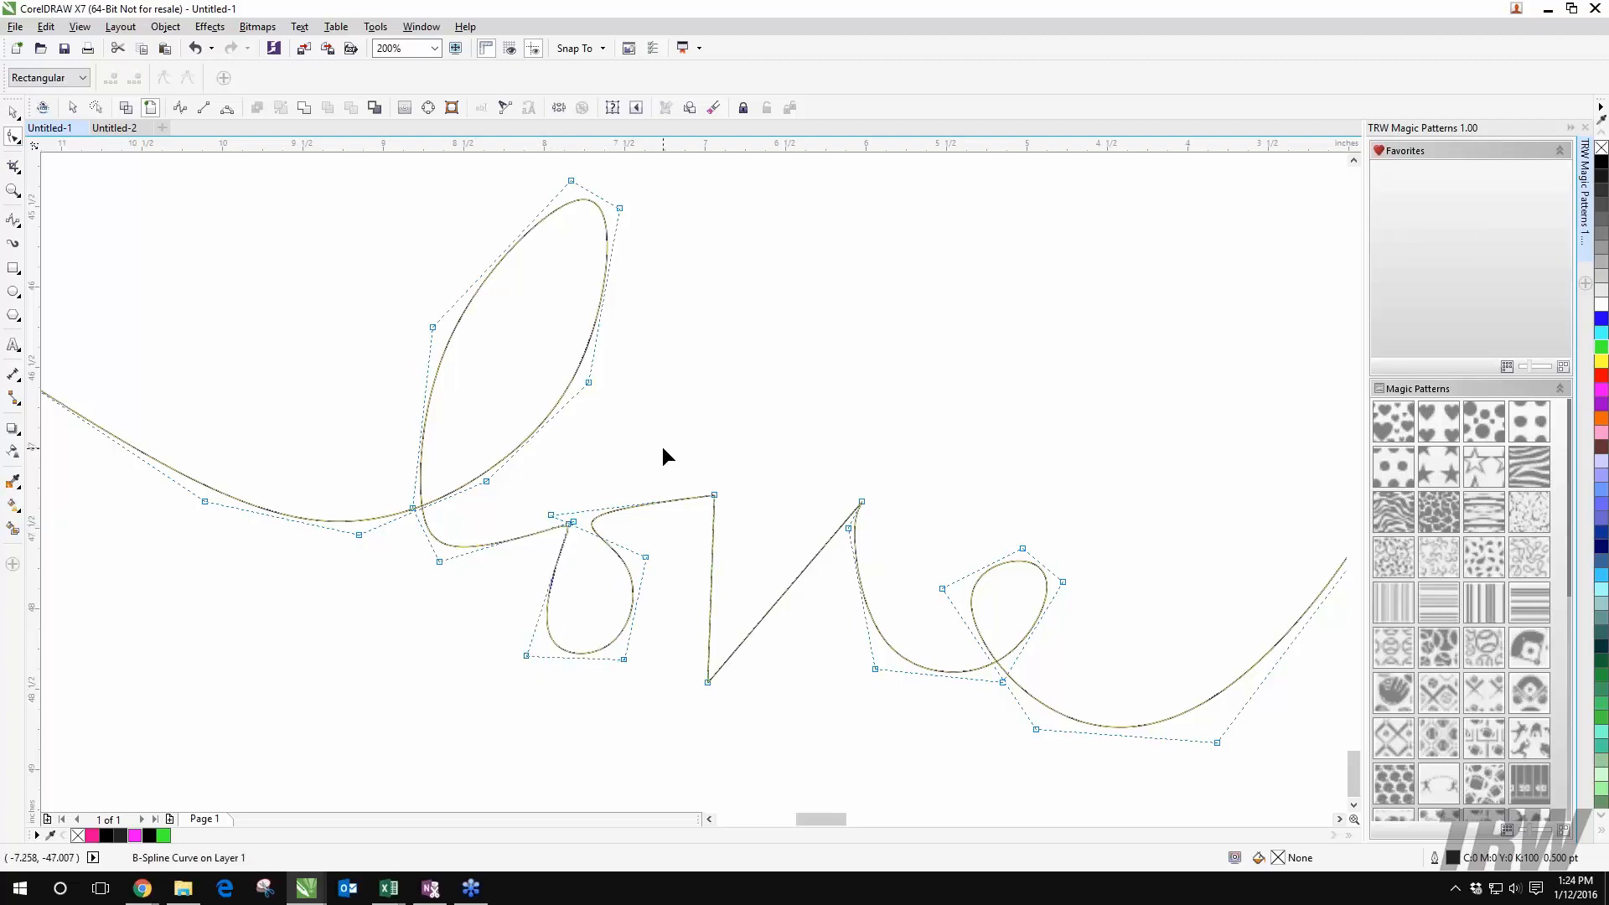
drag(786, 528, 371, 383)
scroll(466, 356, down, 1)
scroll(495, 368, down, 3)
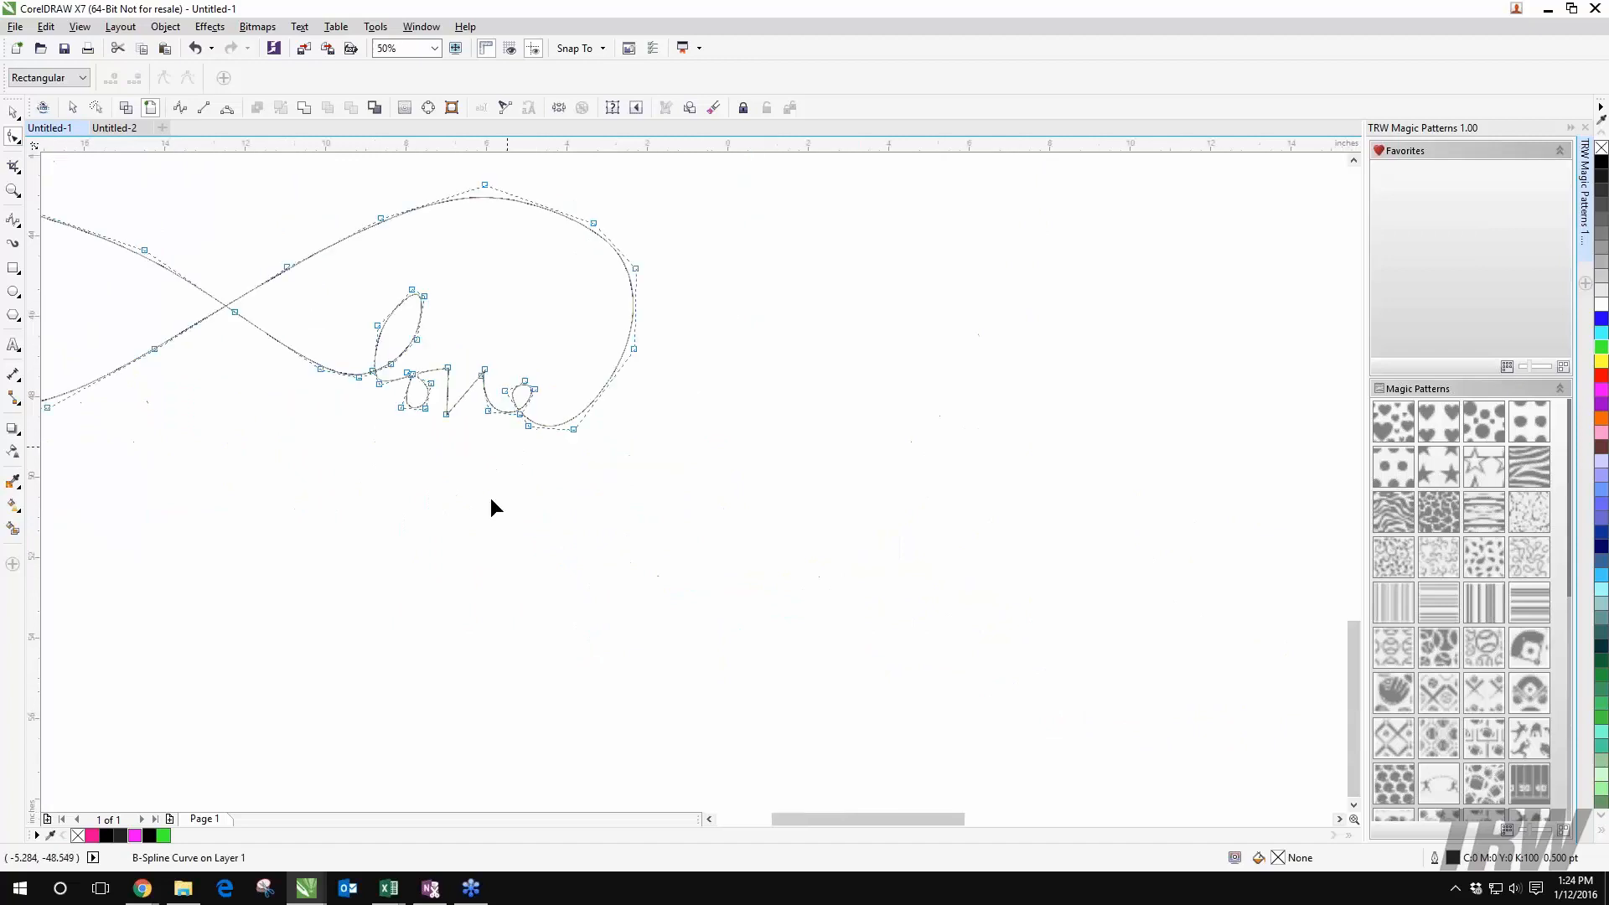
scroll(410, 525, down, 3)
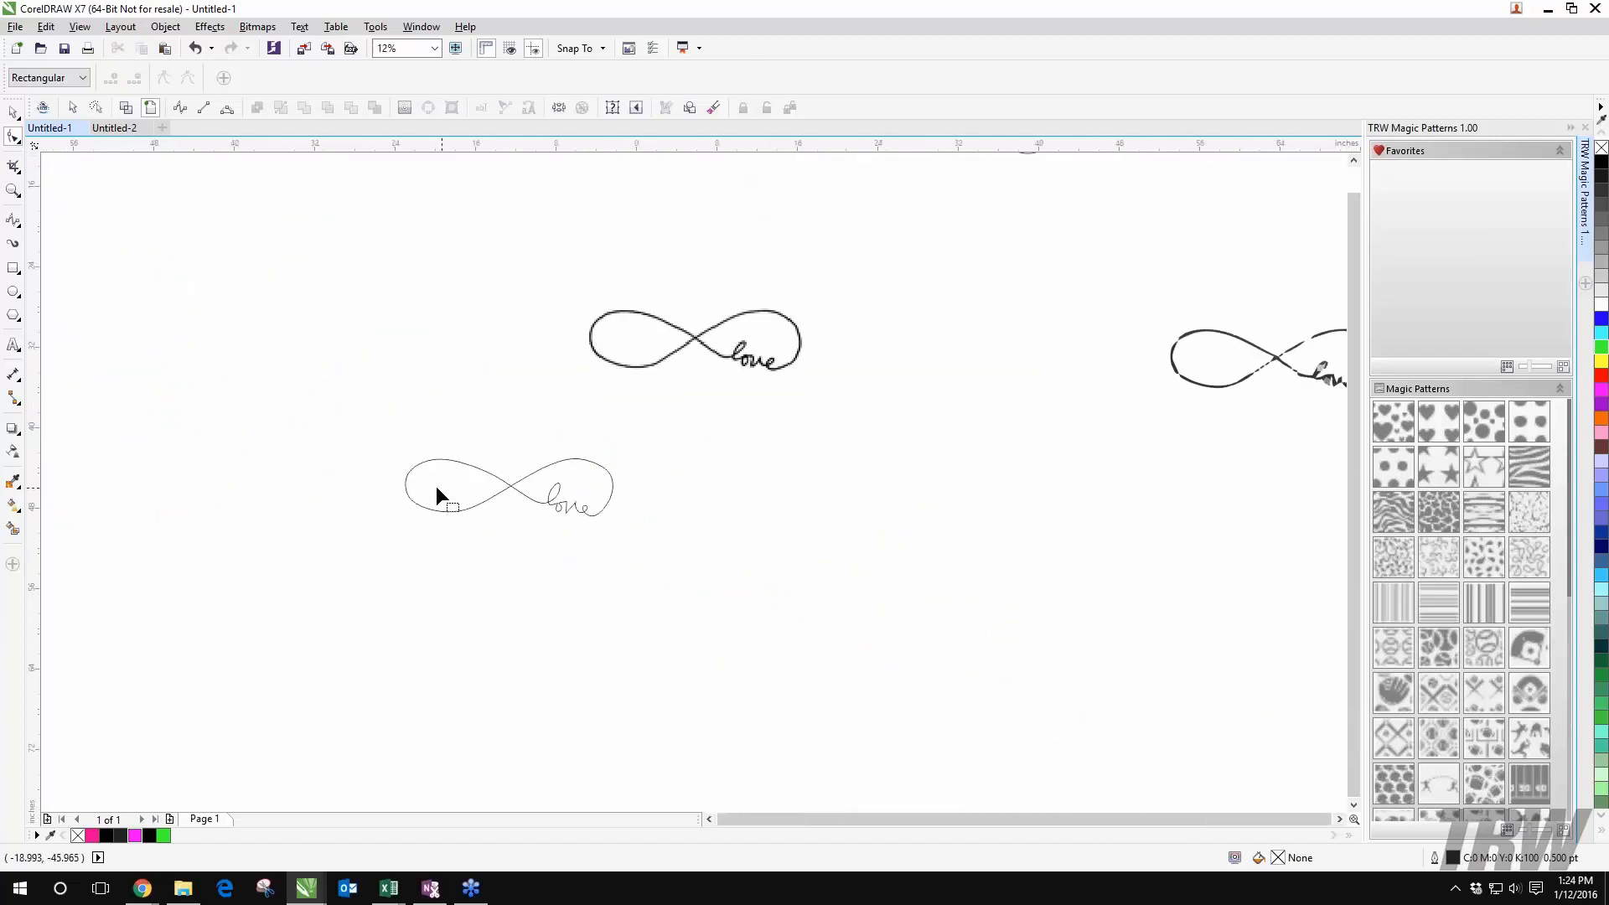
Step: Try a 4.0 pt outline on the reshaped B-Spline curve, and settle on a width of 10.0 pt
click(12, 111)
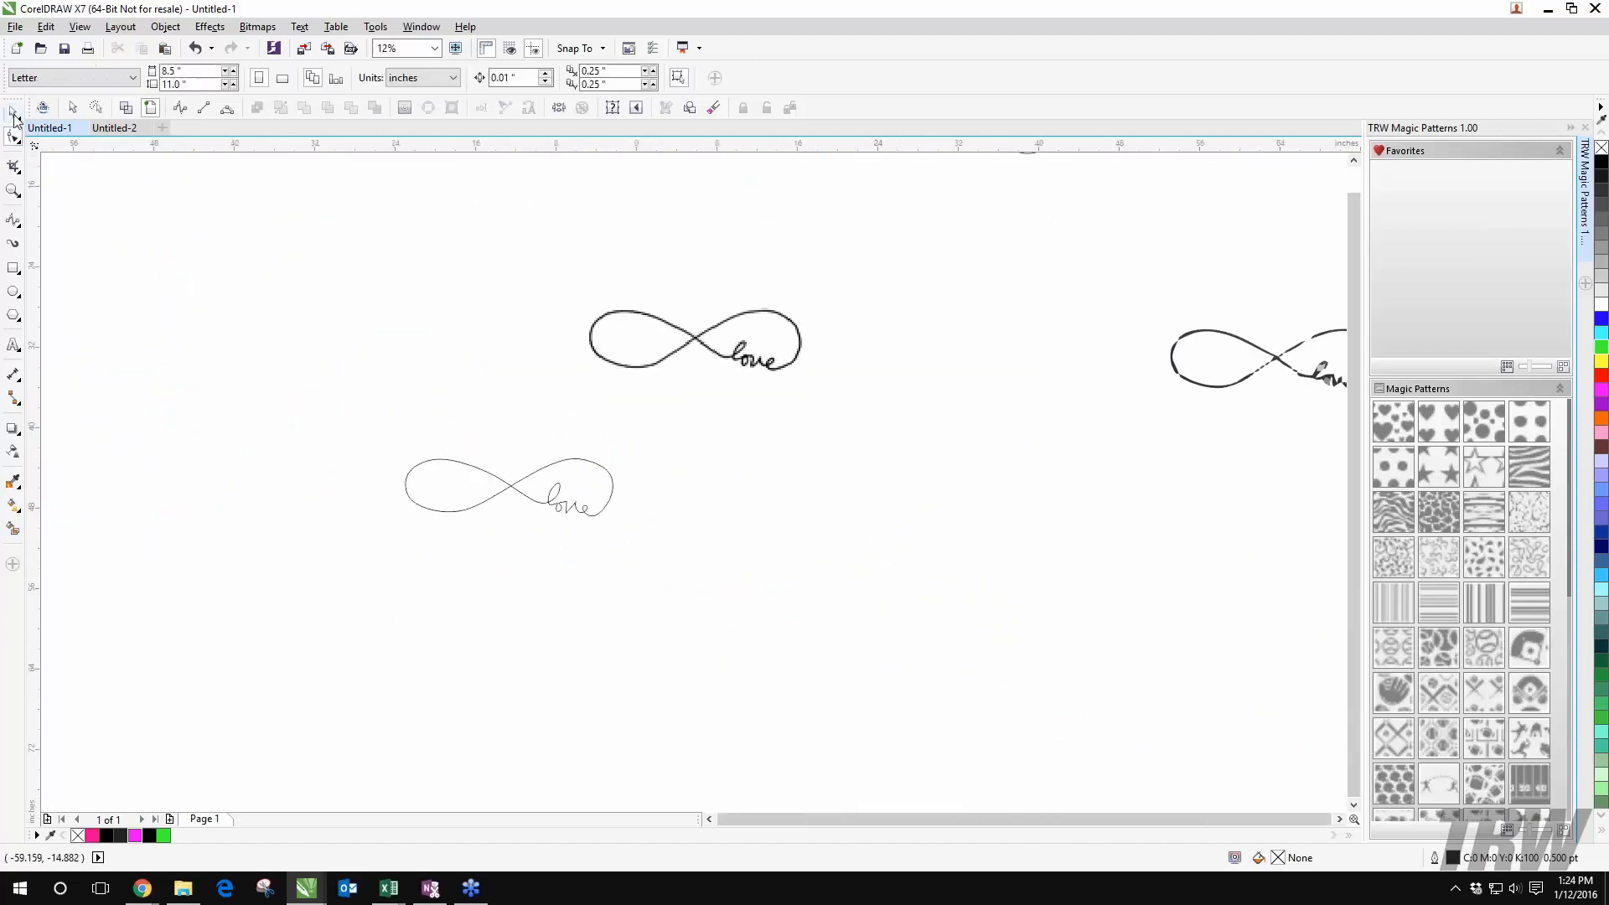
click(503, 484)
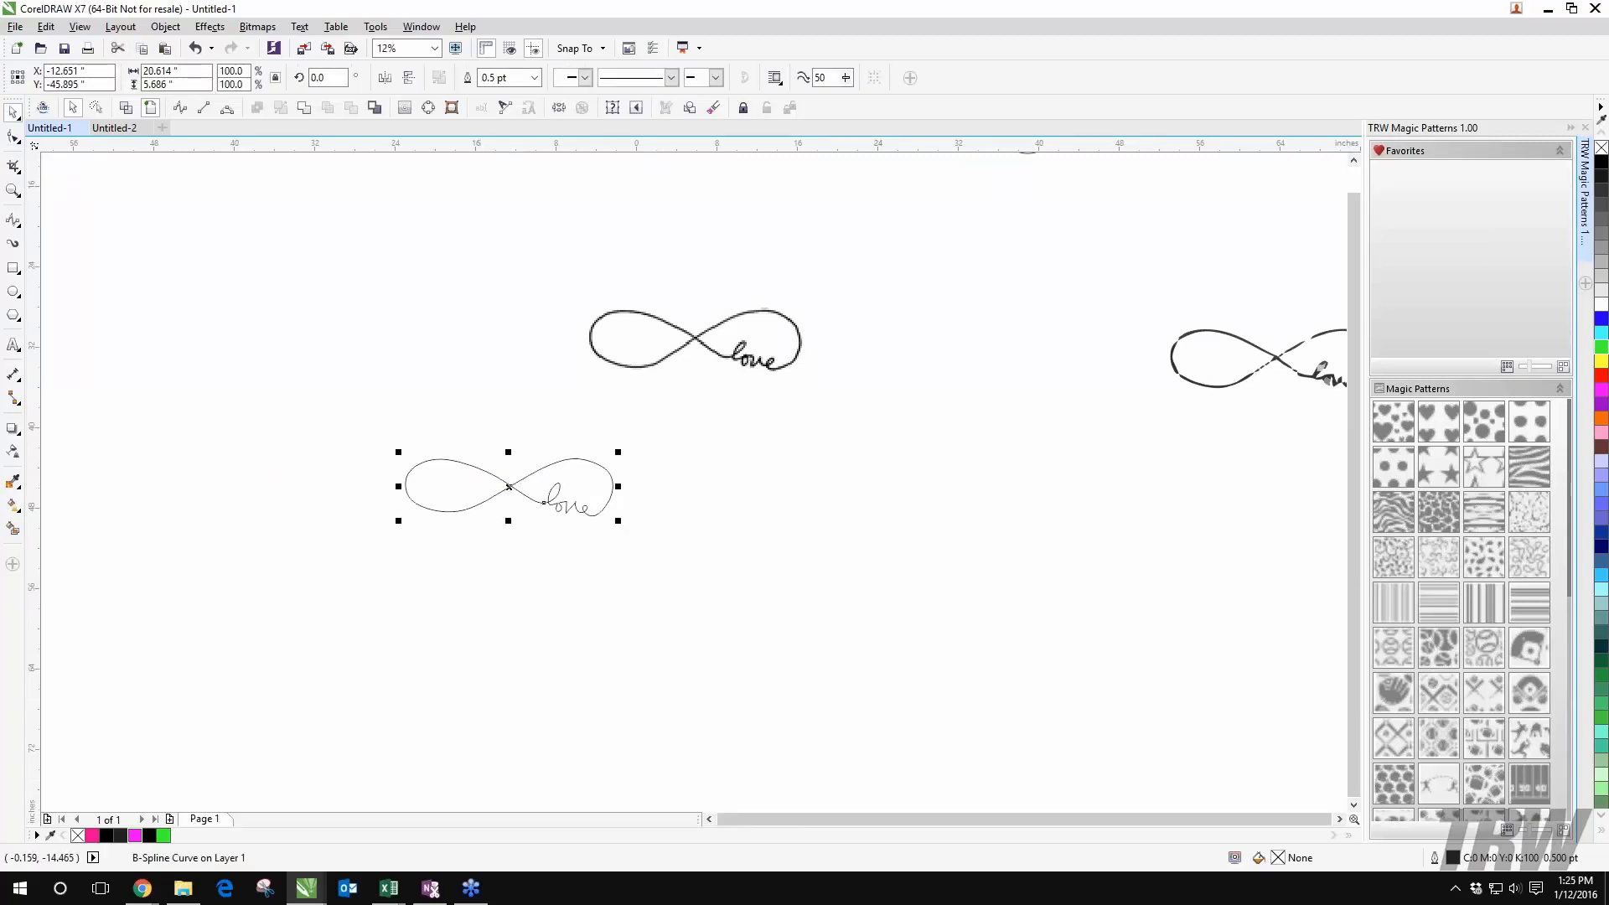
click(672, 77)
click(675, 78)
click(585, 78)
click(532, 80)
click(534, 78)
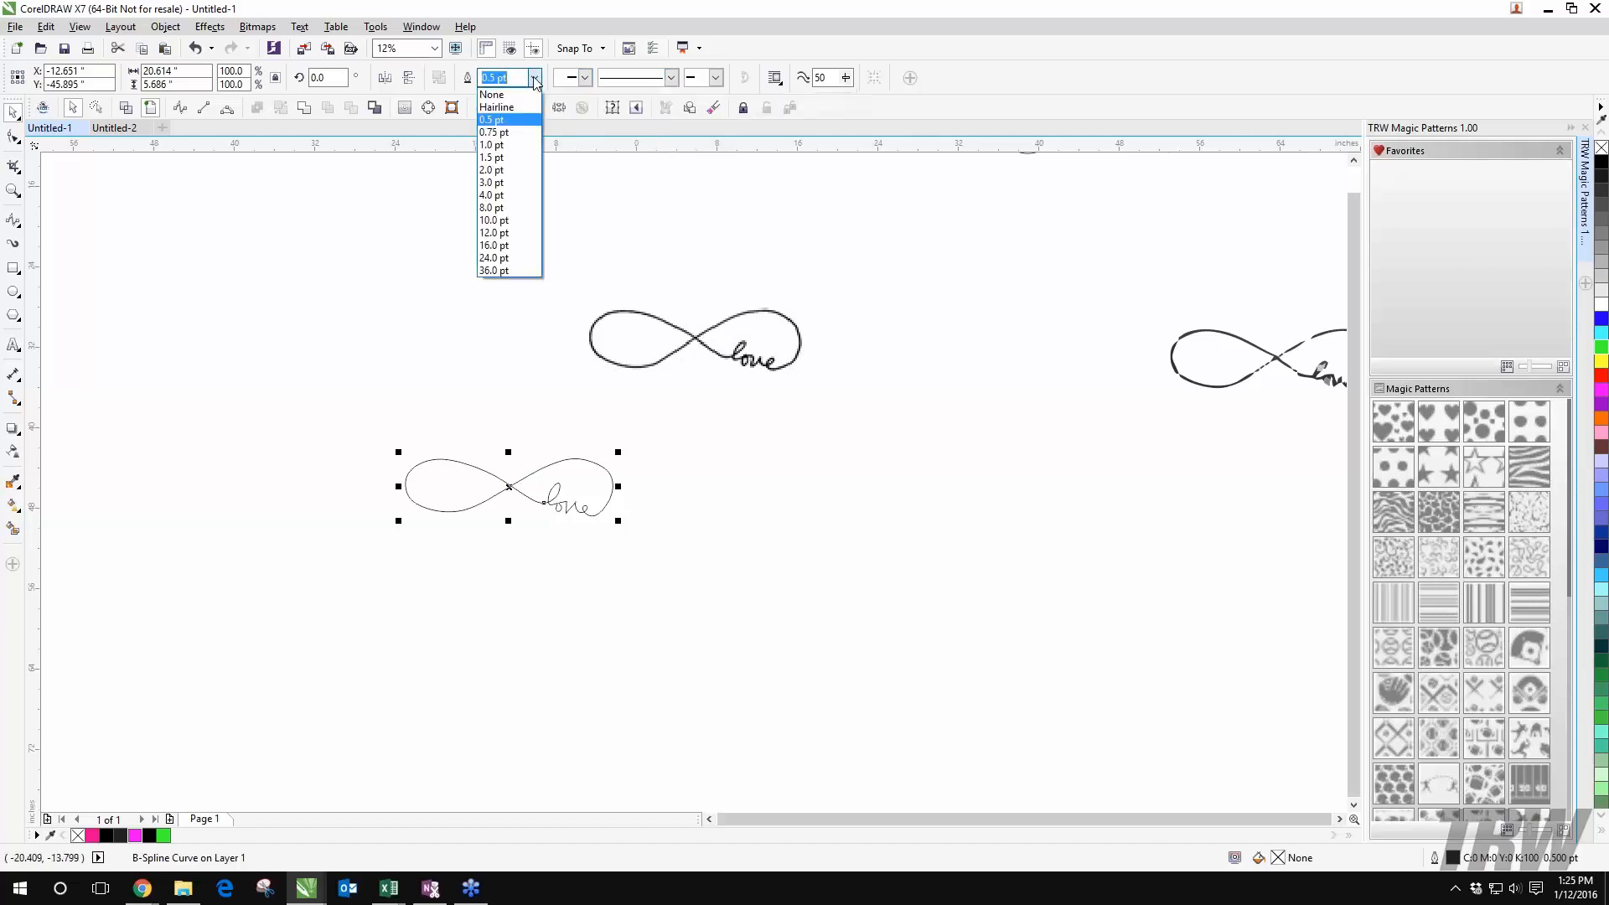
click(493, 196)
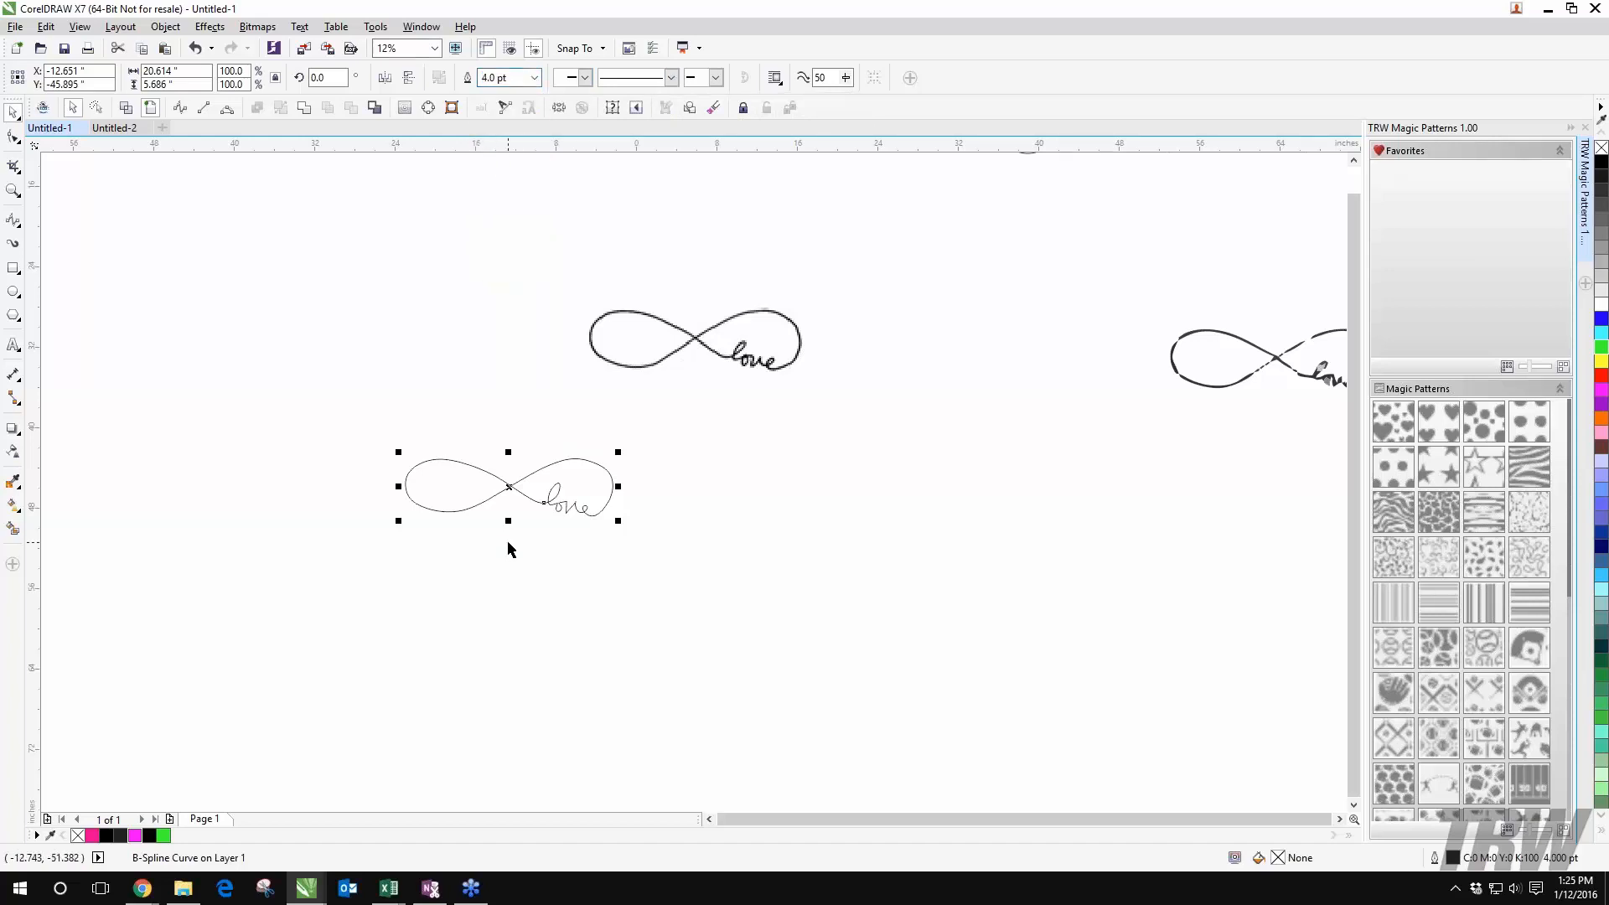
scroll(508, 538, up, 2)
click(534, 78)
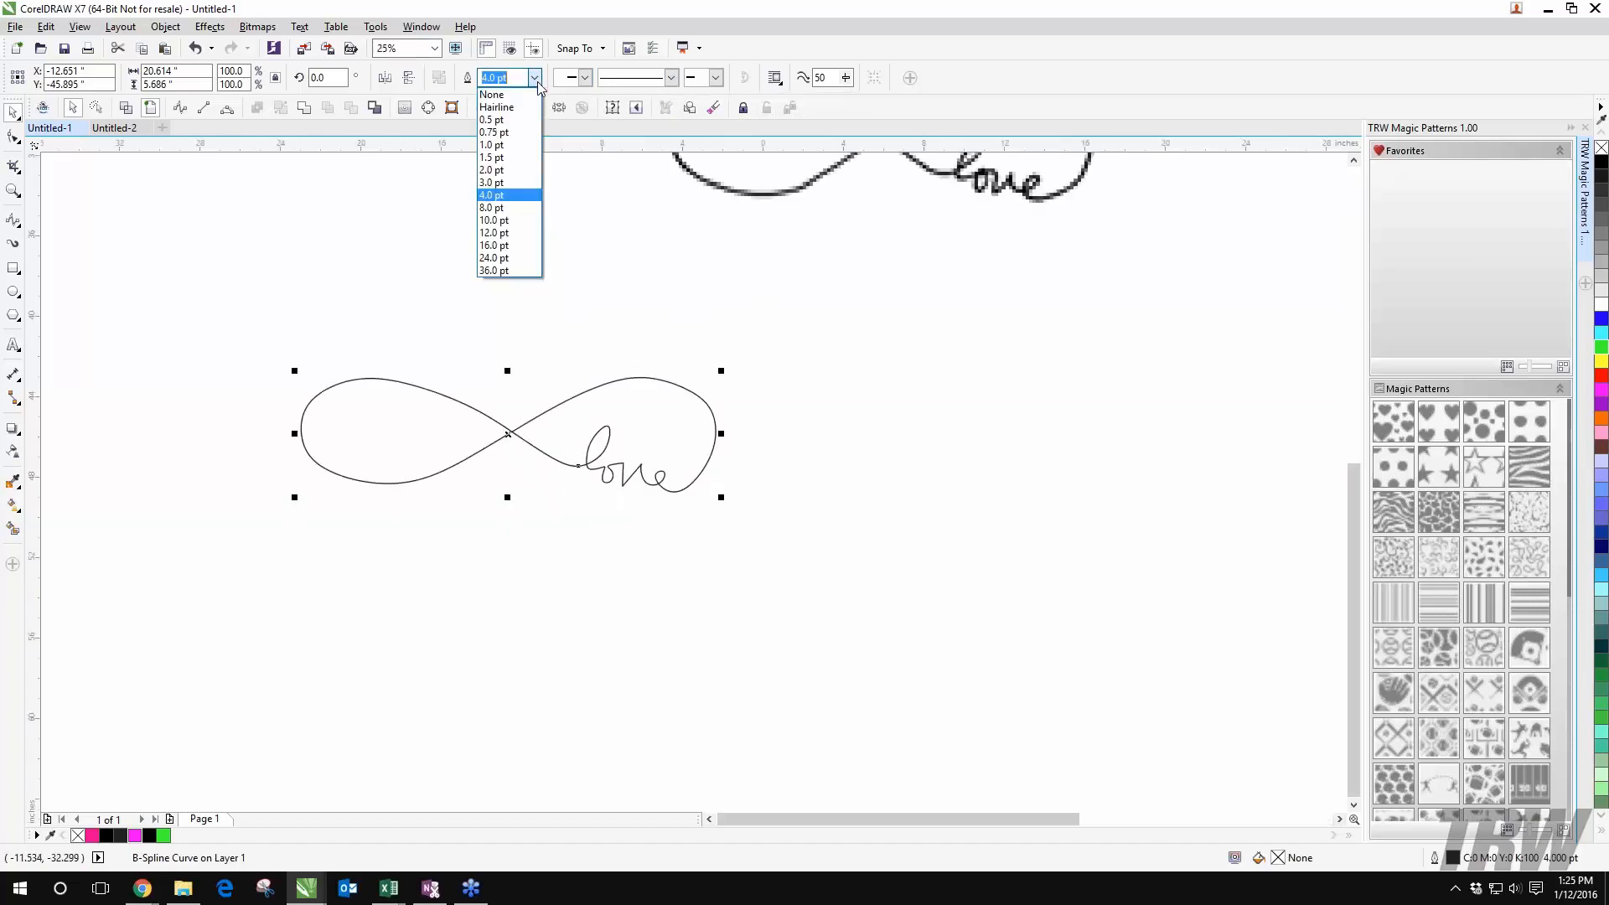
click(525, 221)
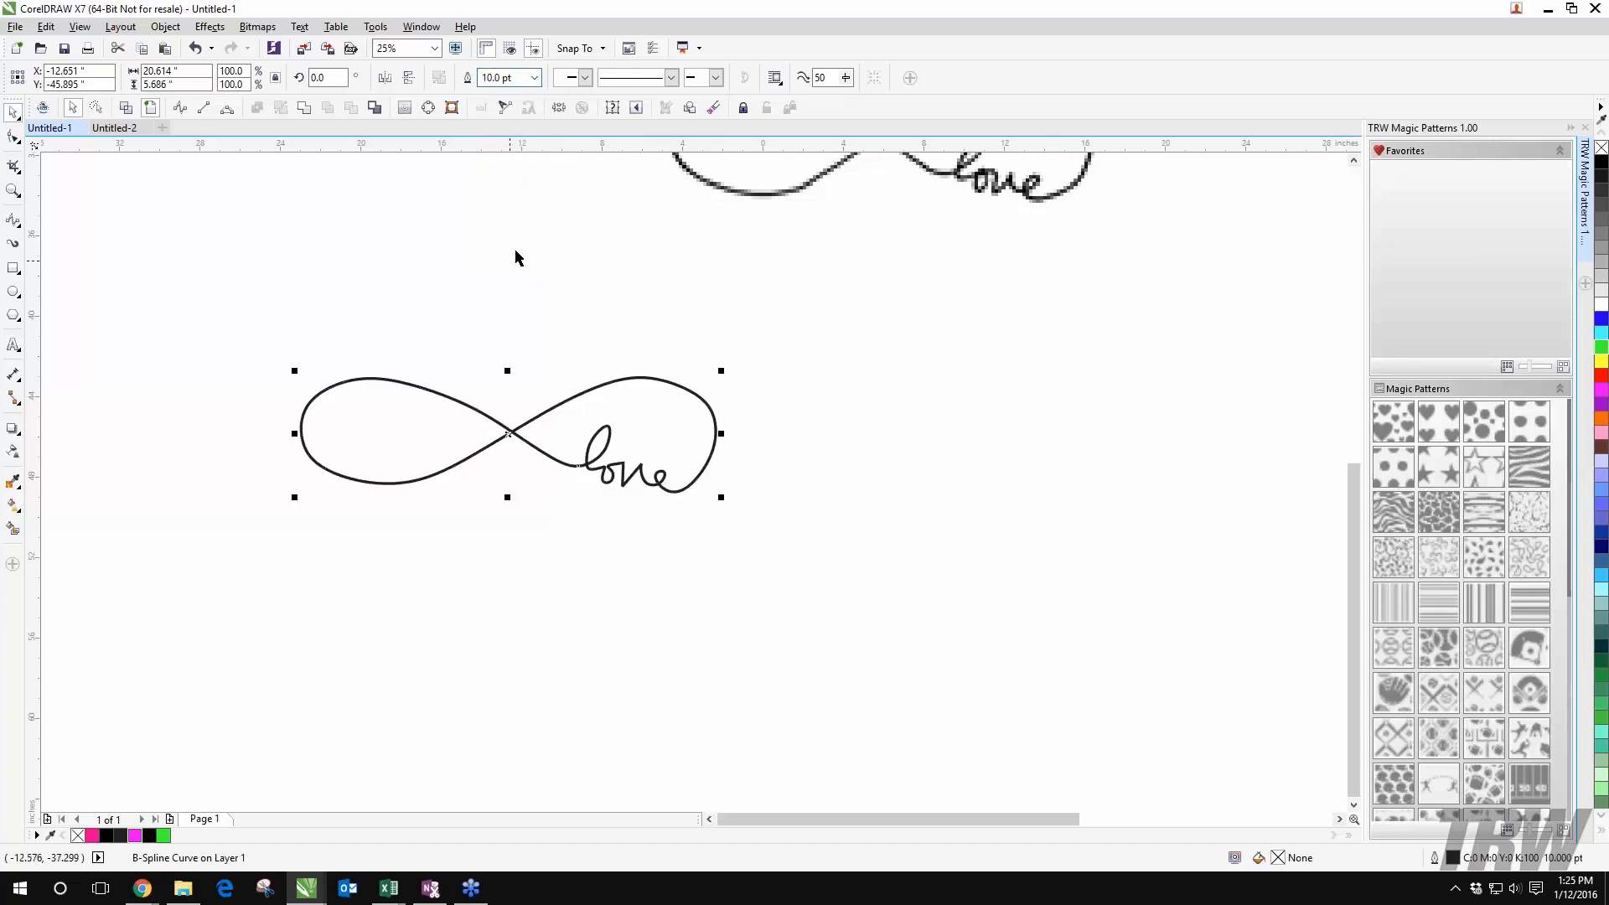
Step: Deselect the infinity-love curve and examine its thickened line and lettering up close
click(516, 250)
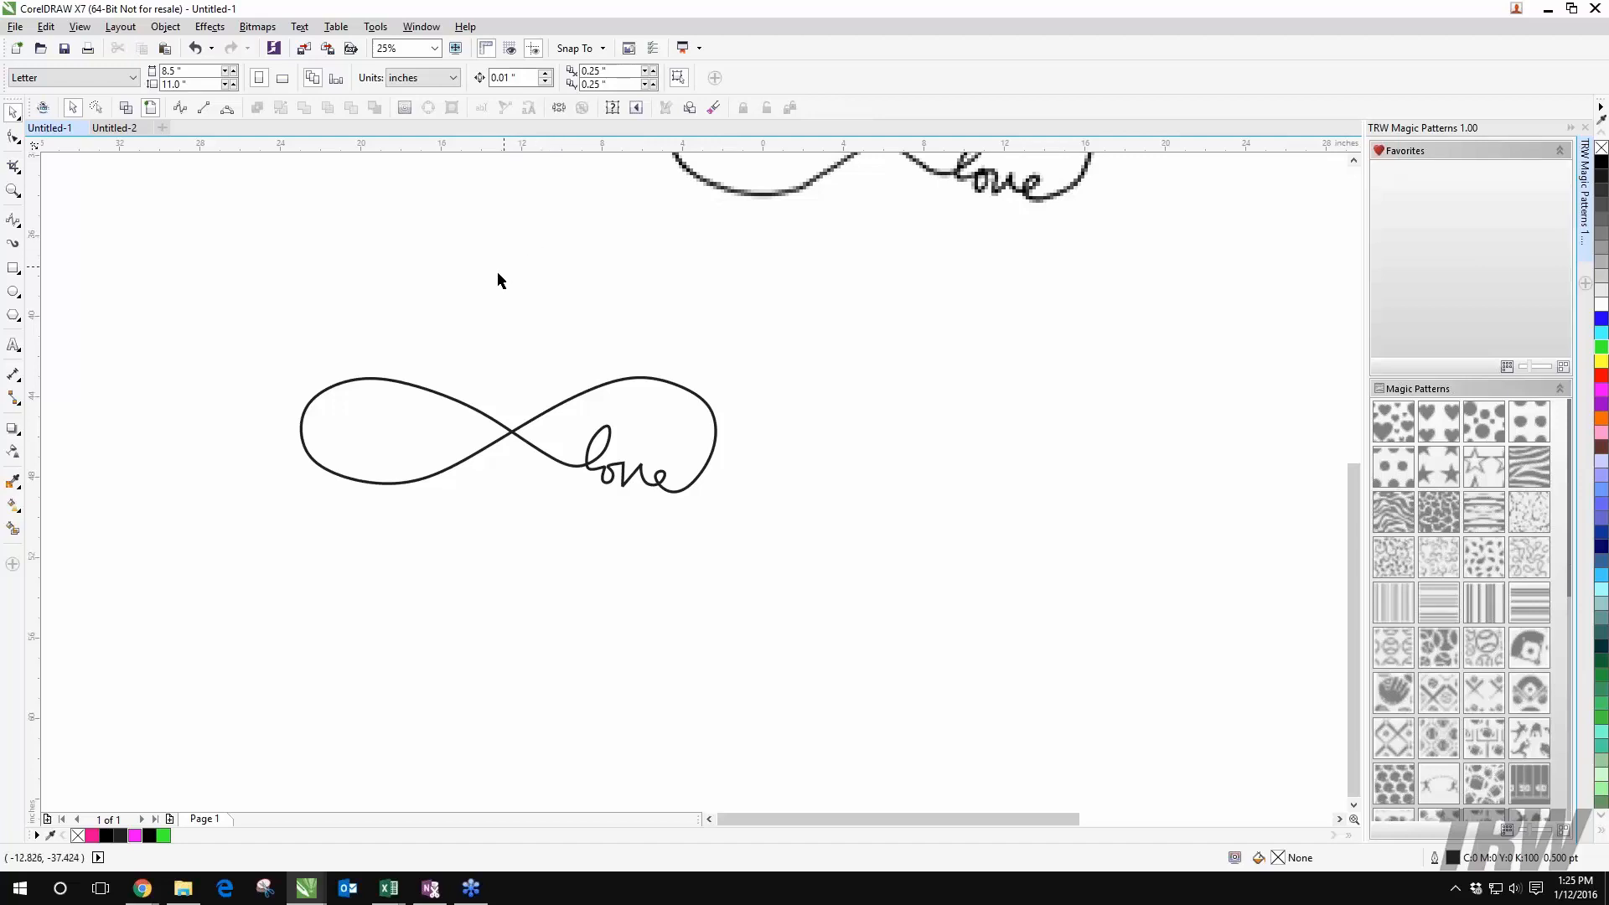
scroll(666, 453, up, 2)
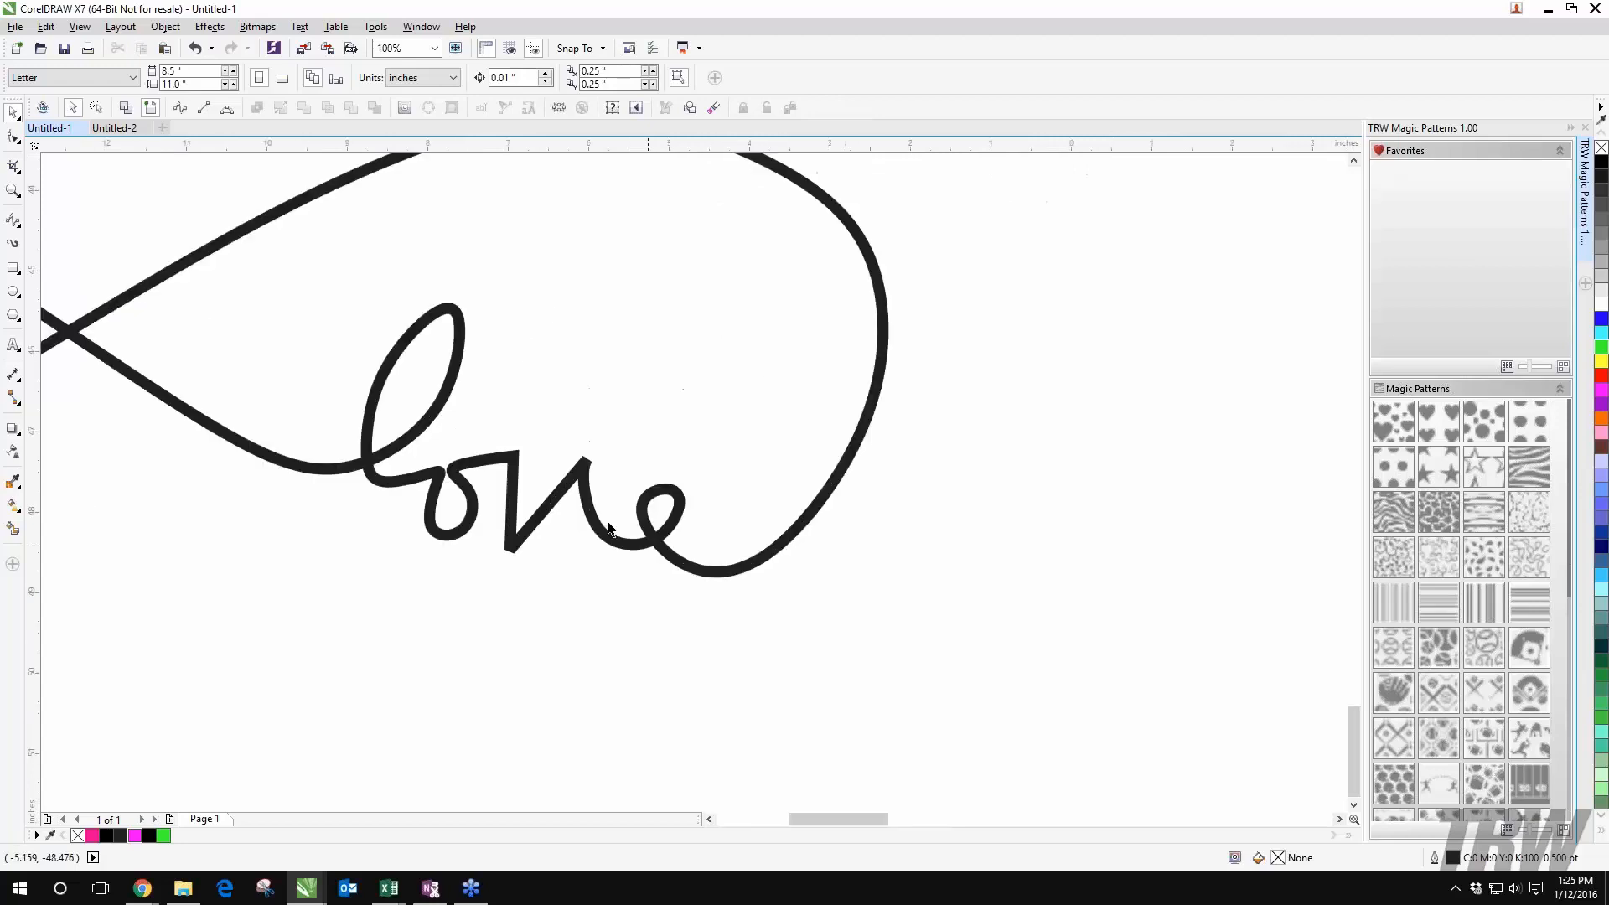
scroll(501, 473, down, 1)
drag(302, 459, 679, 452)
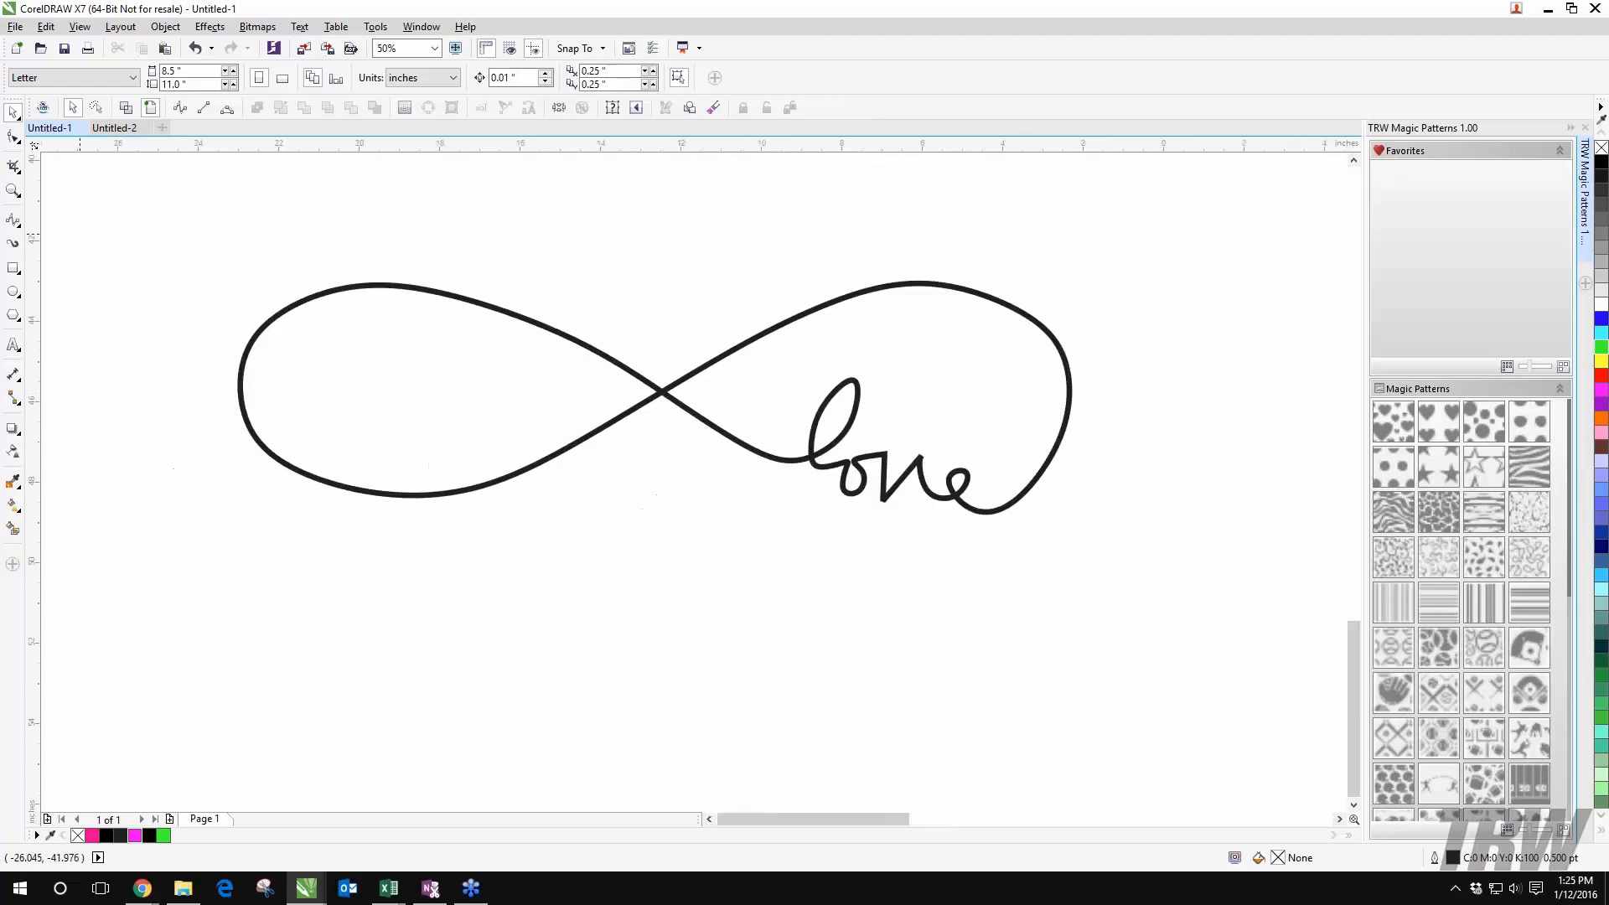
Step: Draw a rounded B-Spline shape about 12.9 by 9.6 inches below the infinity-love drawing, leaving a small gap between its ends
click(14, 138)
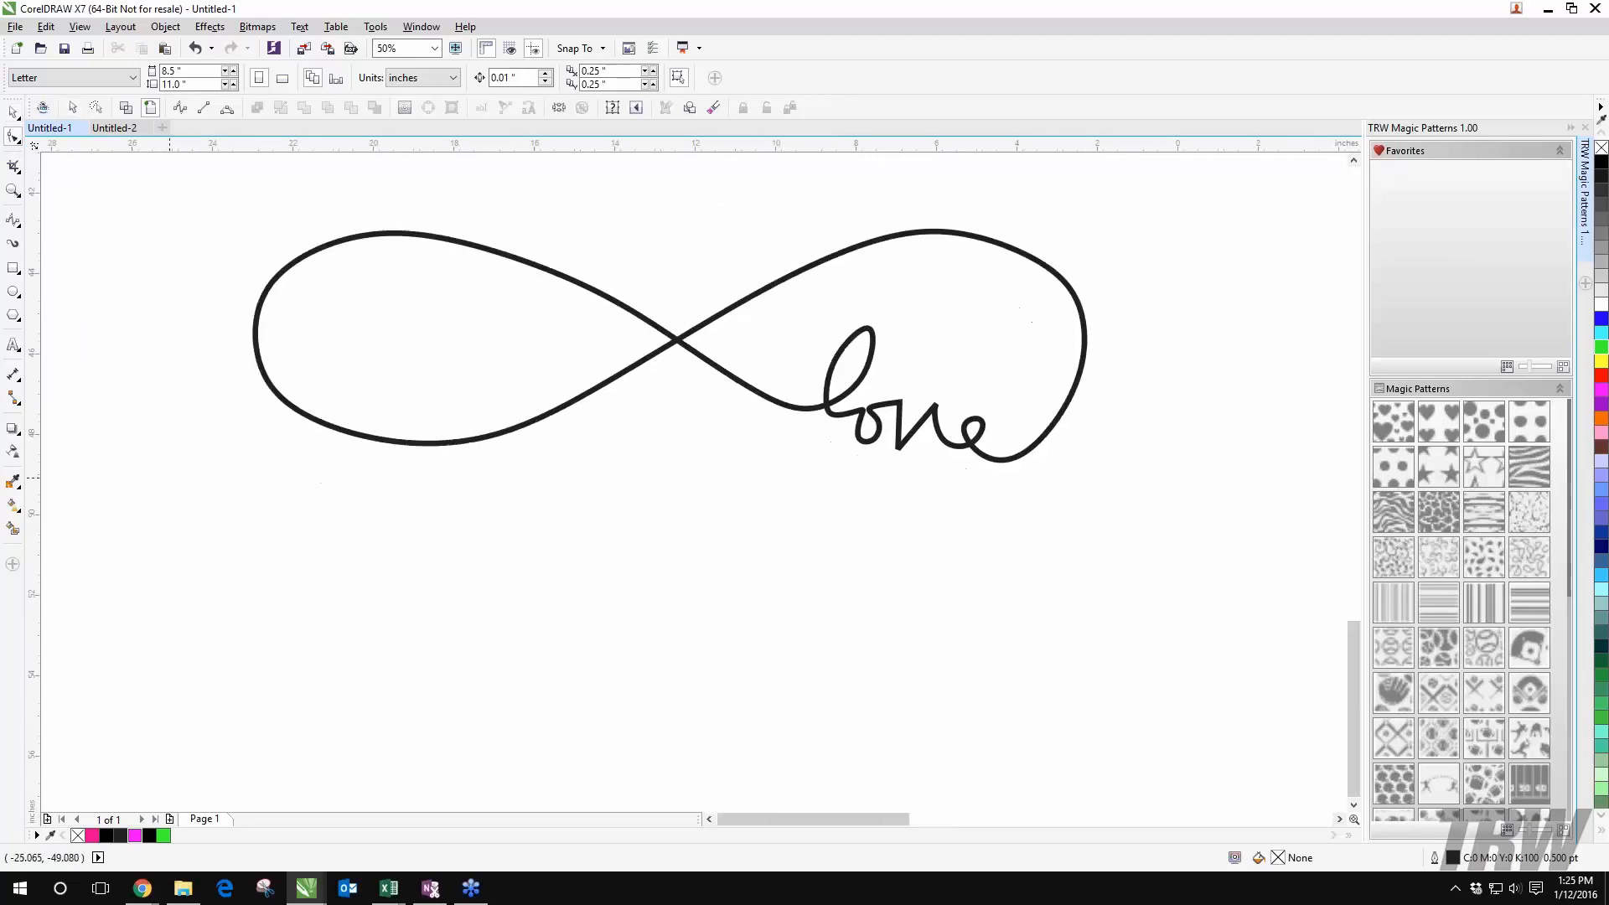
click(182, 110)
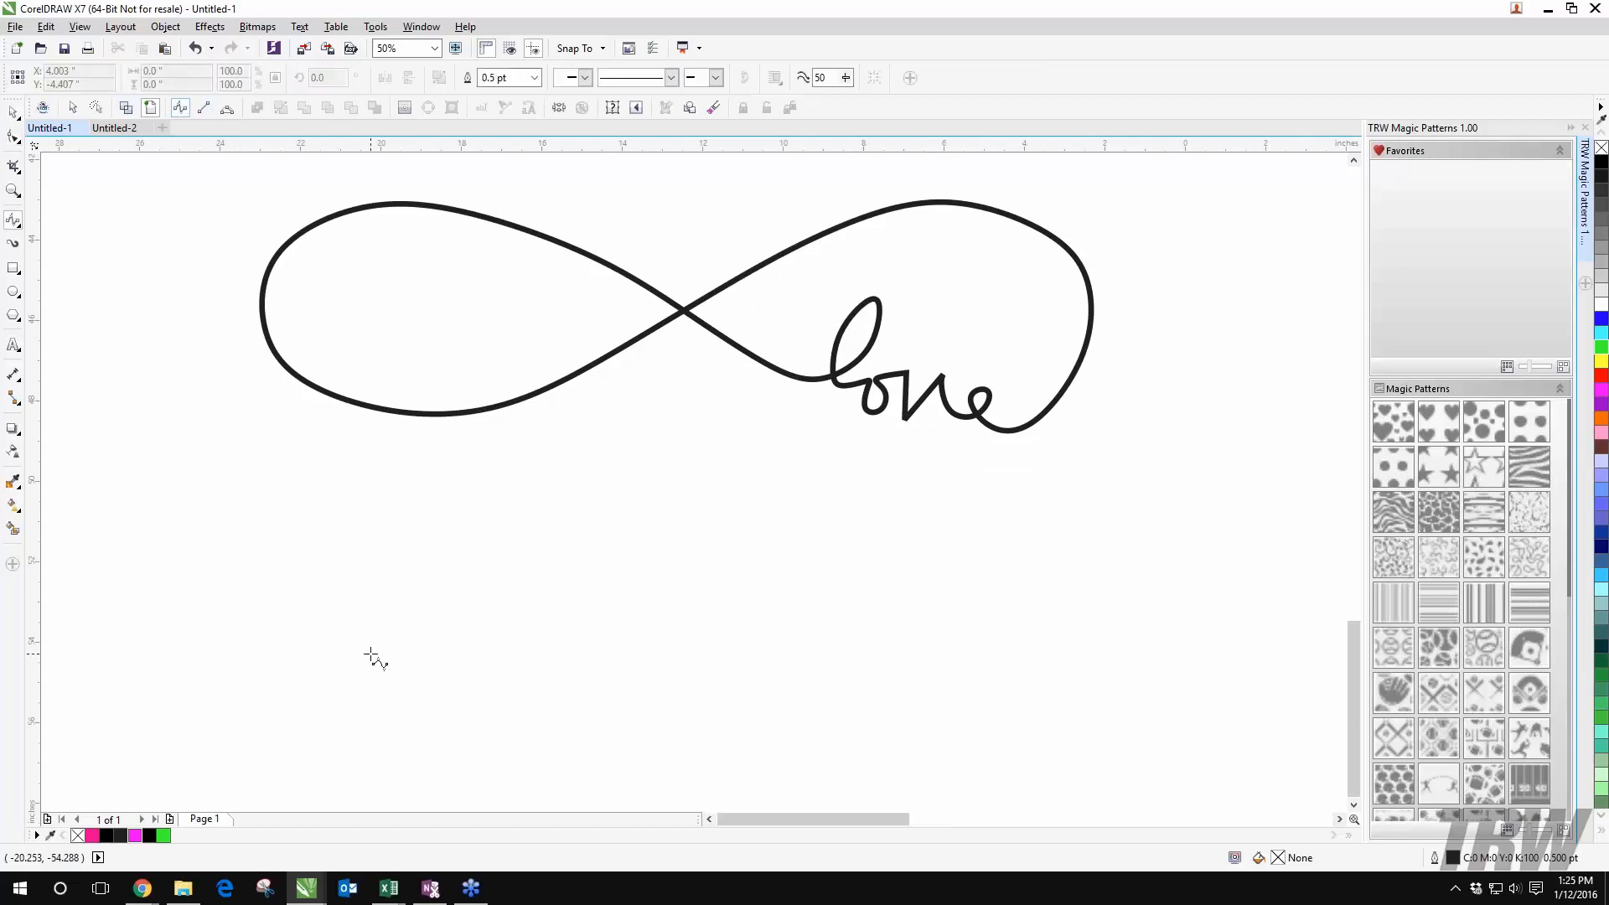
drag(367, 654, 360, 496)
click(358, 490)
click(452, 380)
click(675, 364)
click(795, 430)
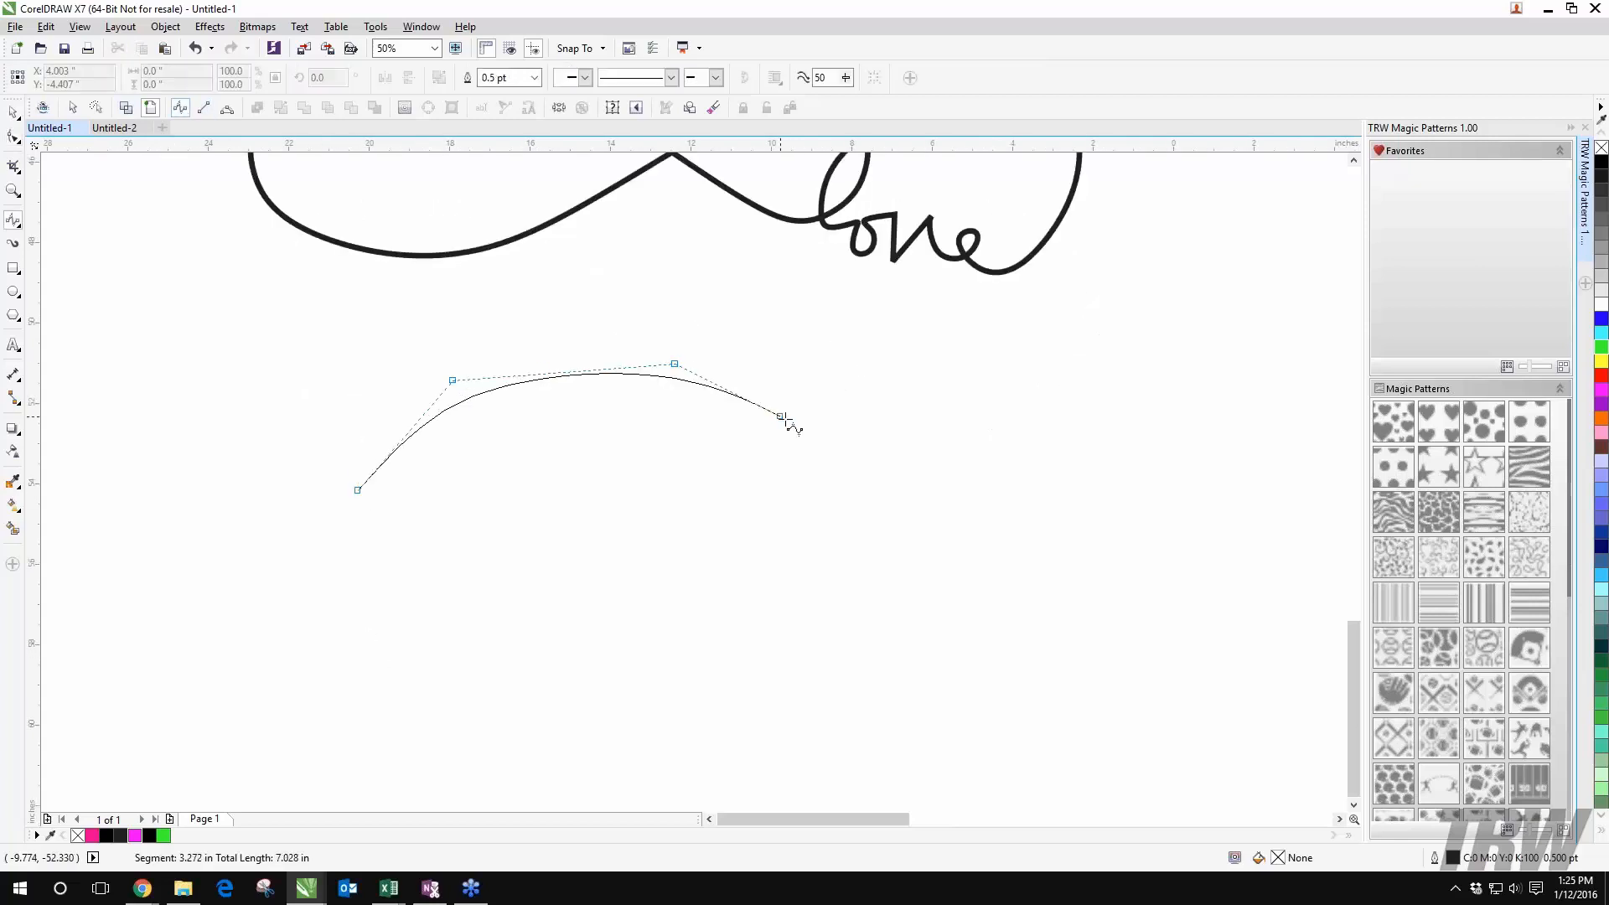
click(867, 727)
click(735, 770)
click(434, 737)
click(276, 618)
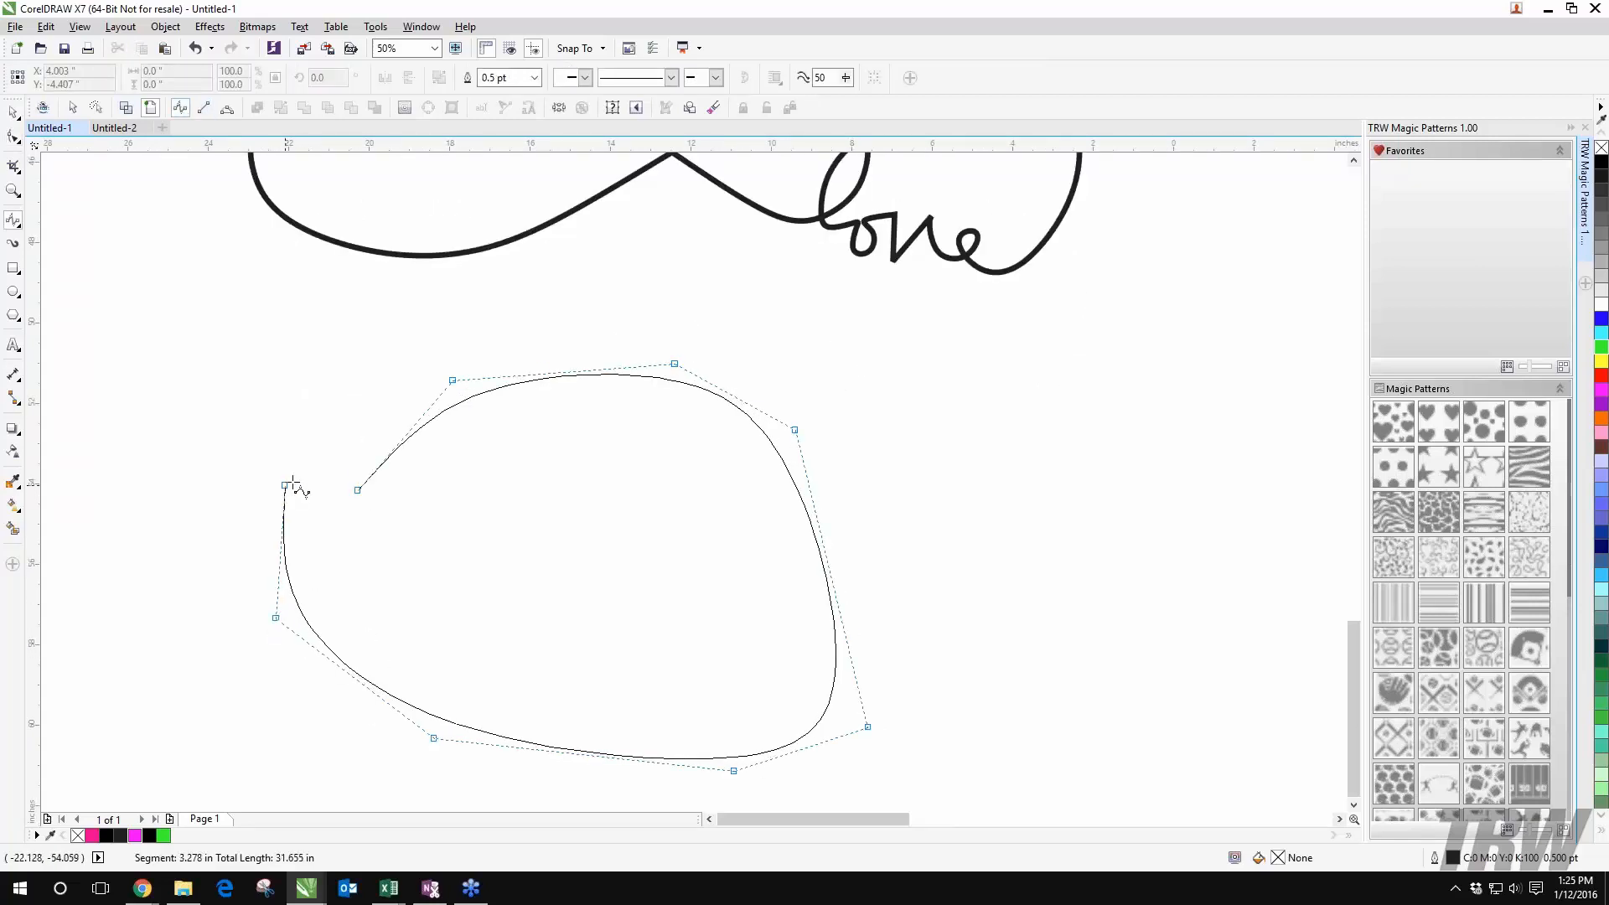
double_click(371, 495)
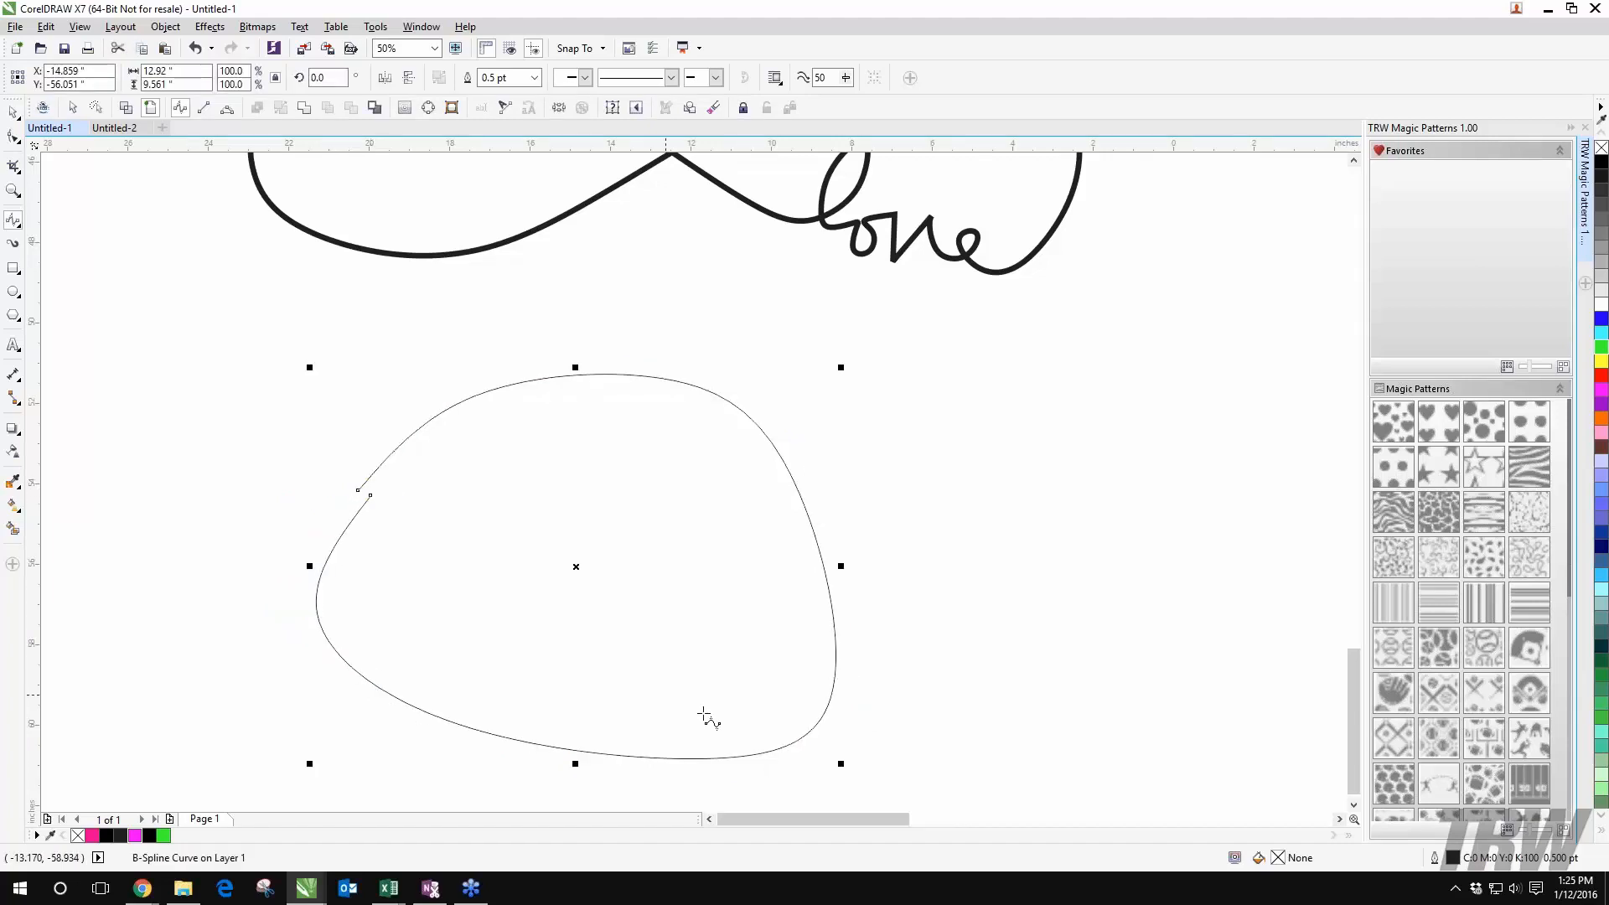
Step: Move the open rounded B-Spline about 2.8 inches to the left
click(12, 112)
scroll(392, 635, up, 2)
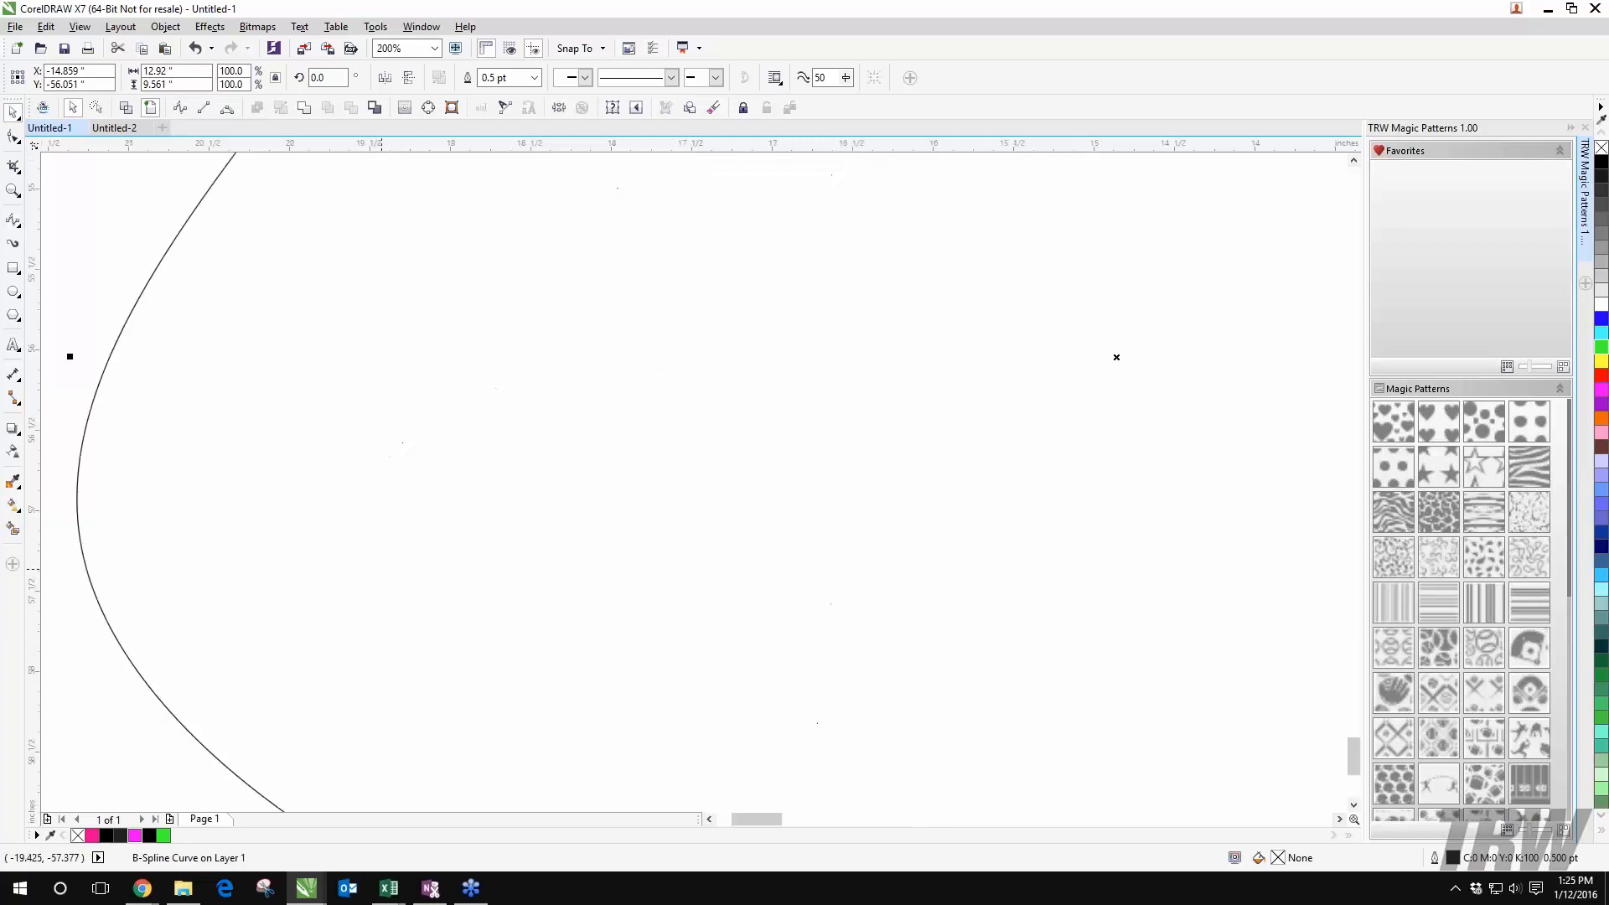
scroll(376, 564, down, 2)
drag(562, 443, 450, 449)
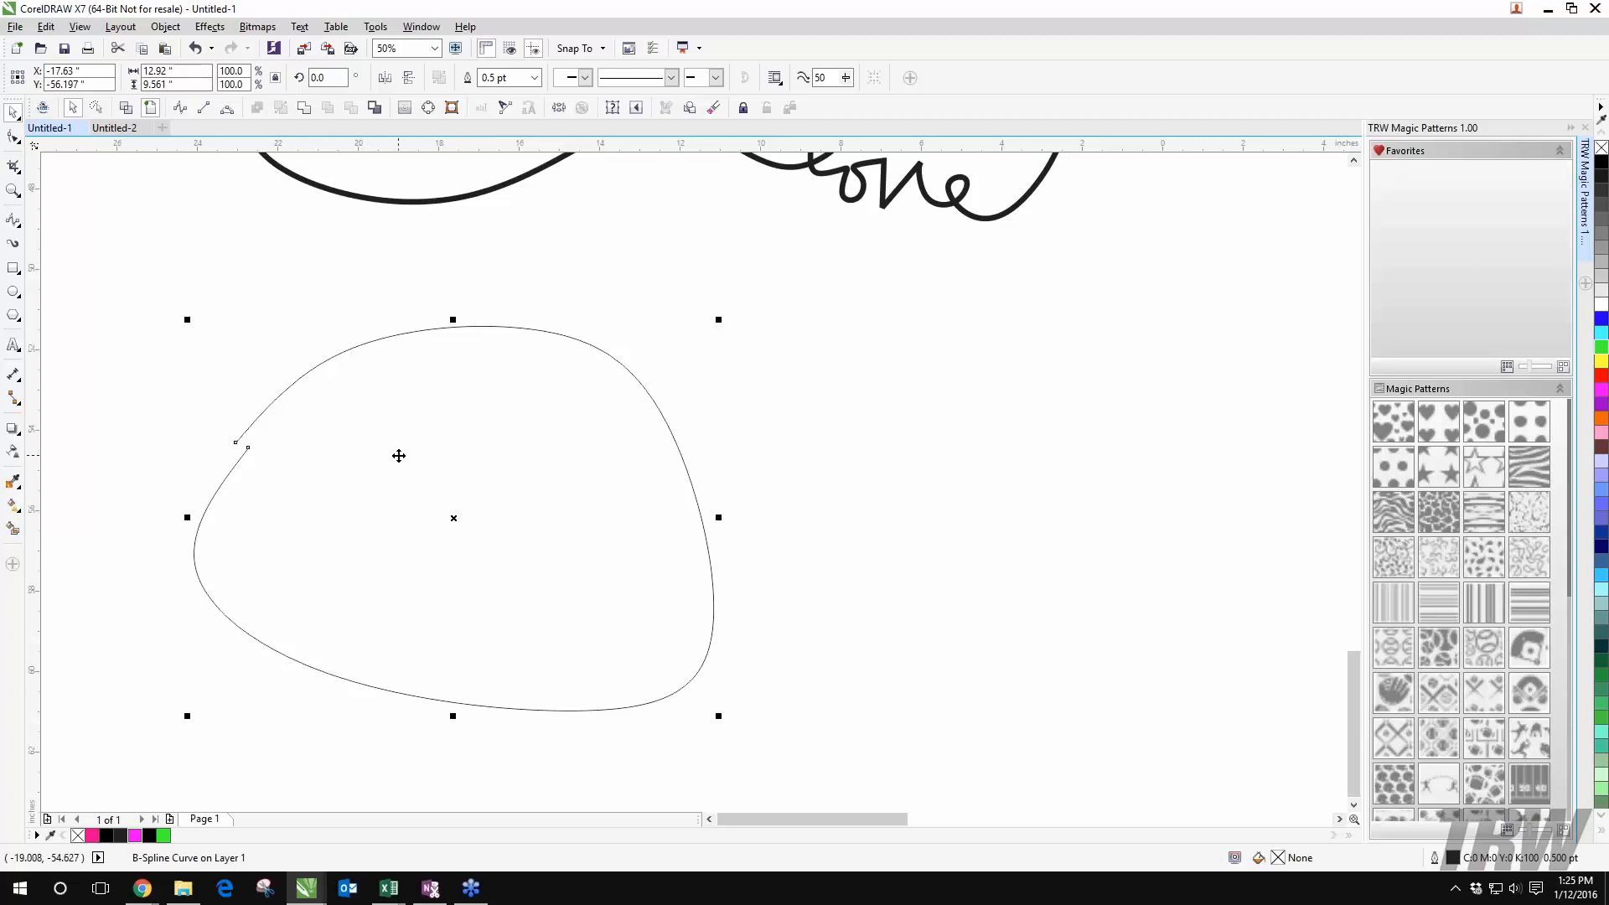
Step: Close the rounded B-Spline by moving its lower loose end control point onto the other end
scroll(399, 456, up, 1)
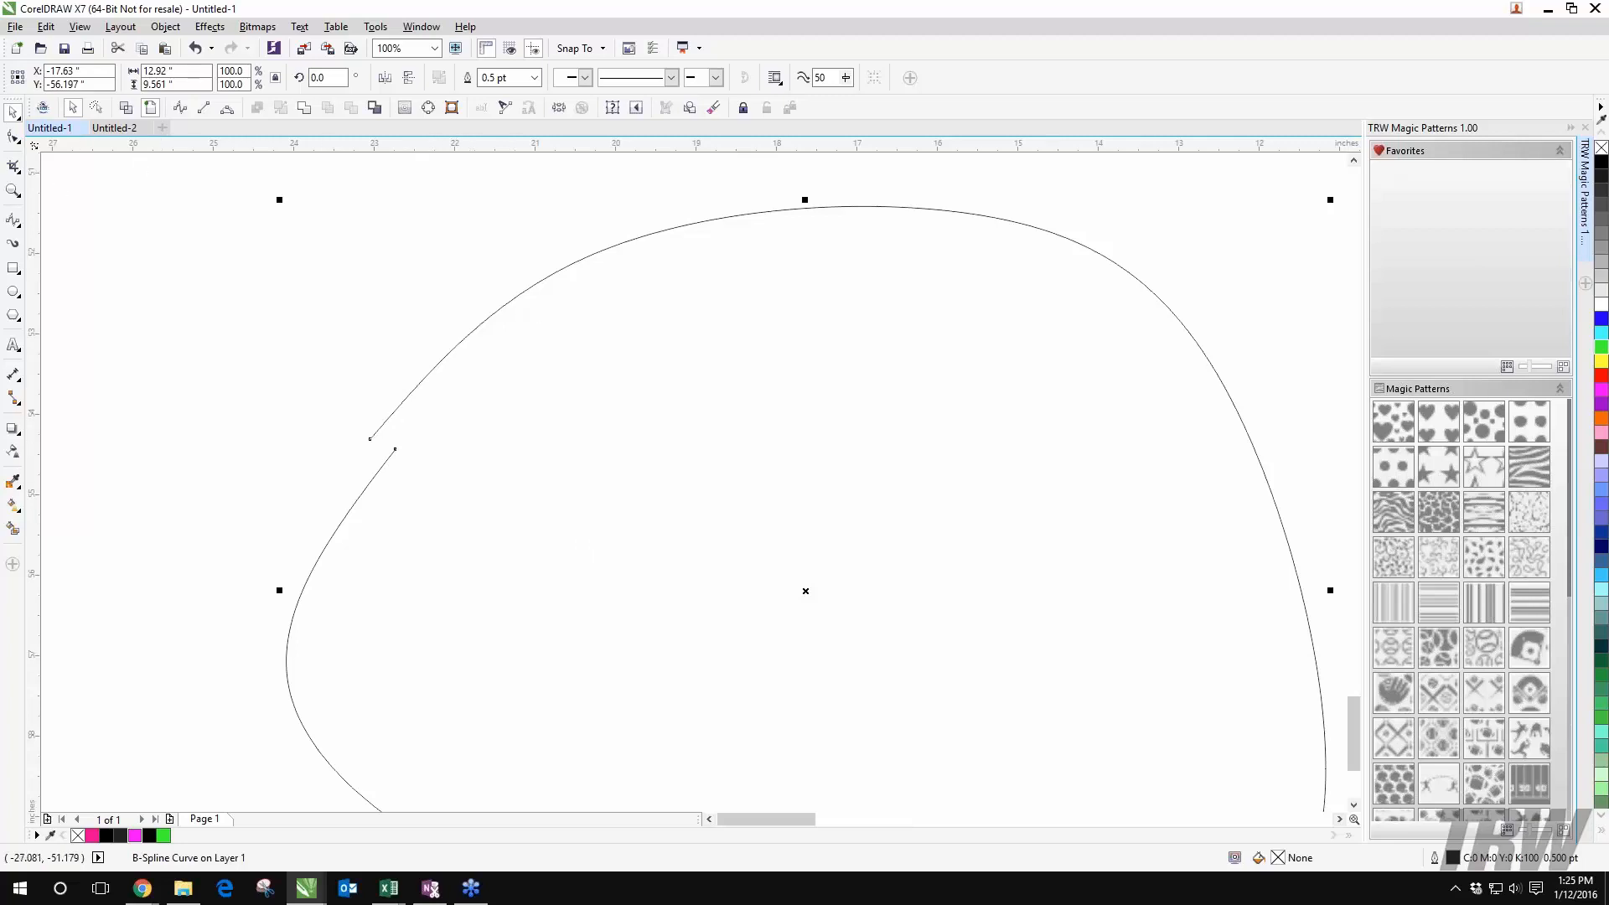
click(14, 141)
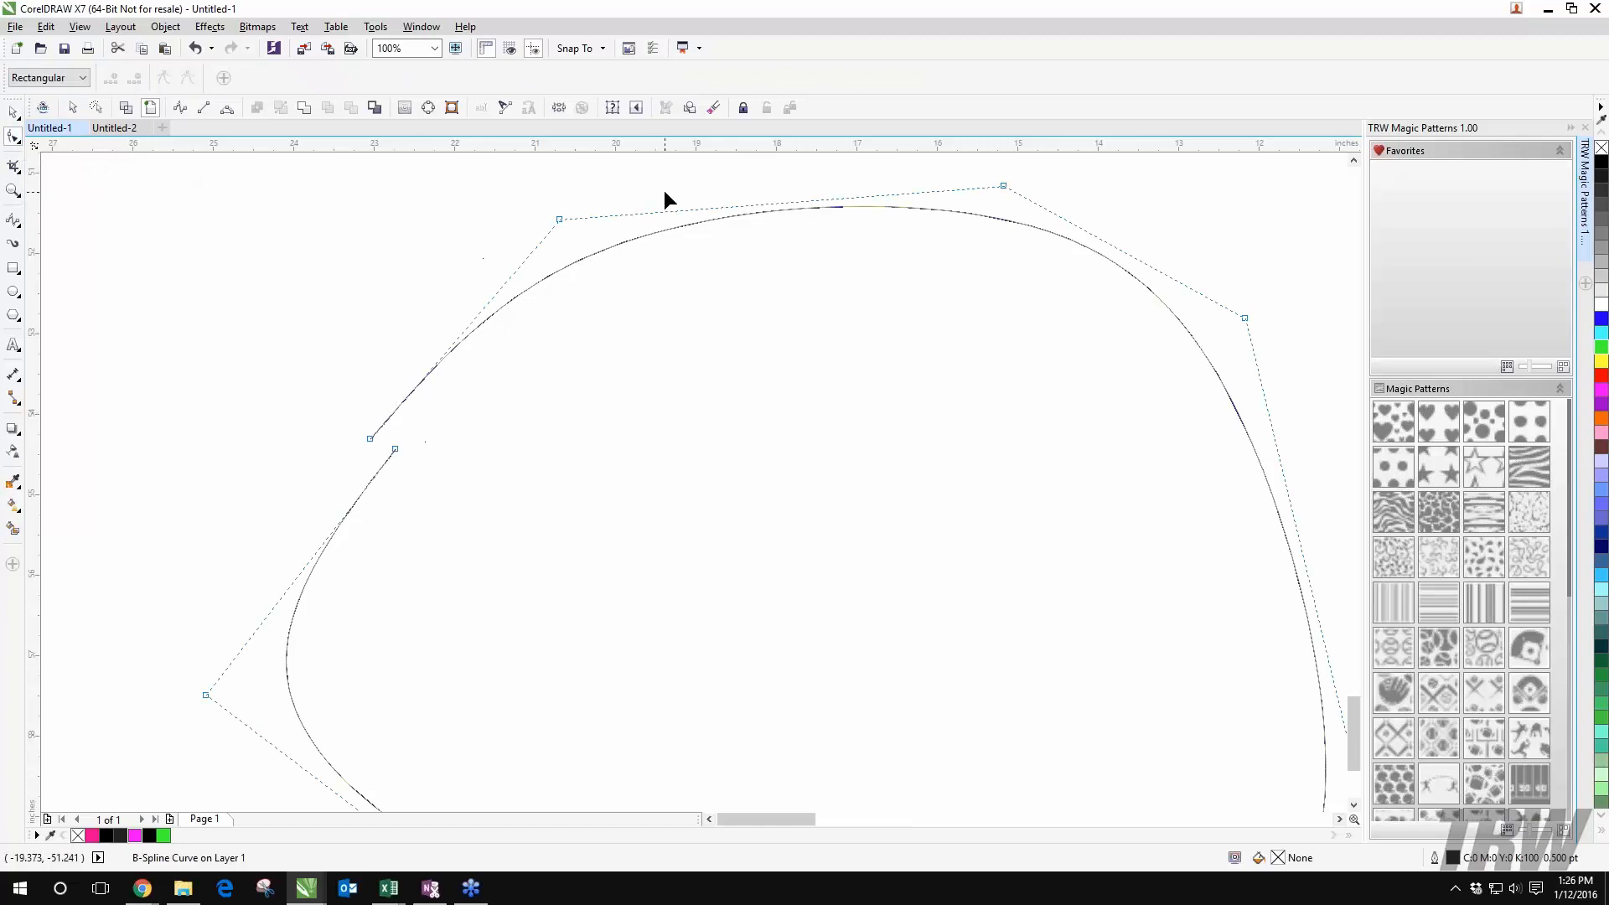
scroll(409, 506, up, 5)
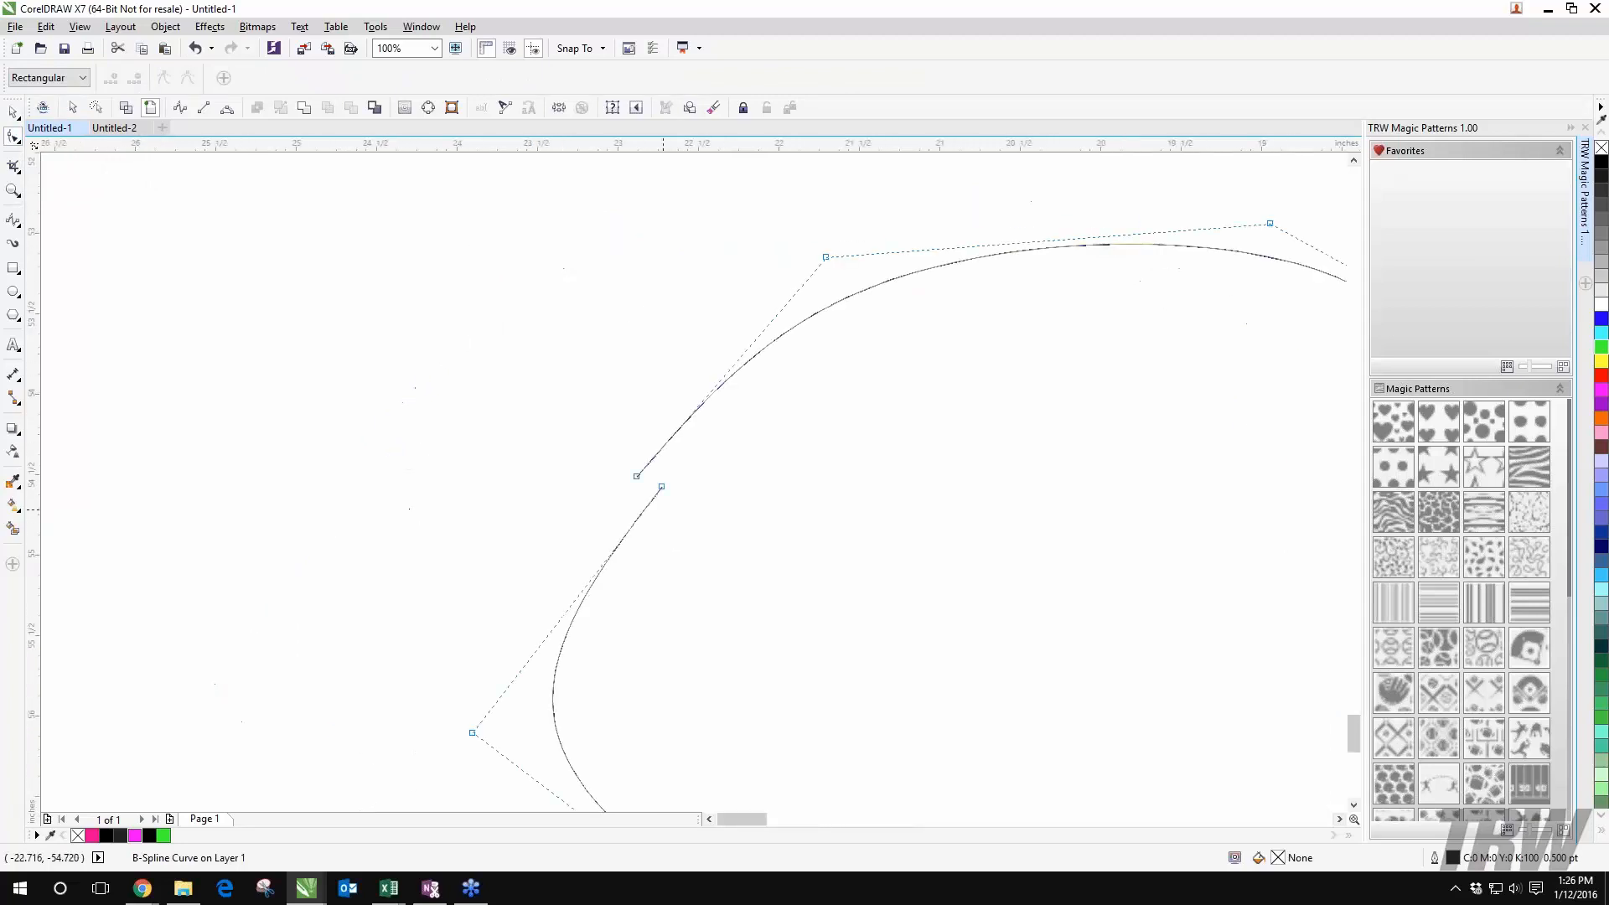
scroll(687, 470, up, 2)
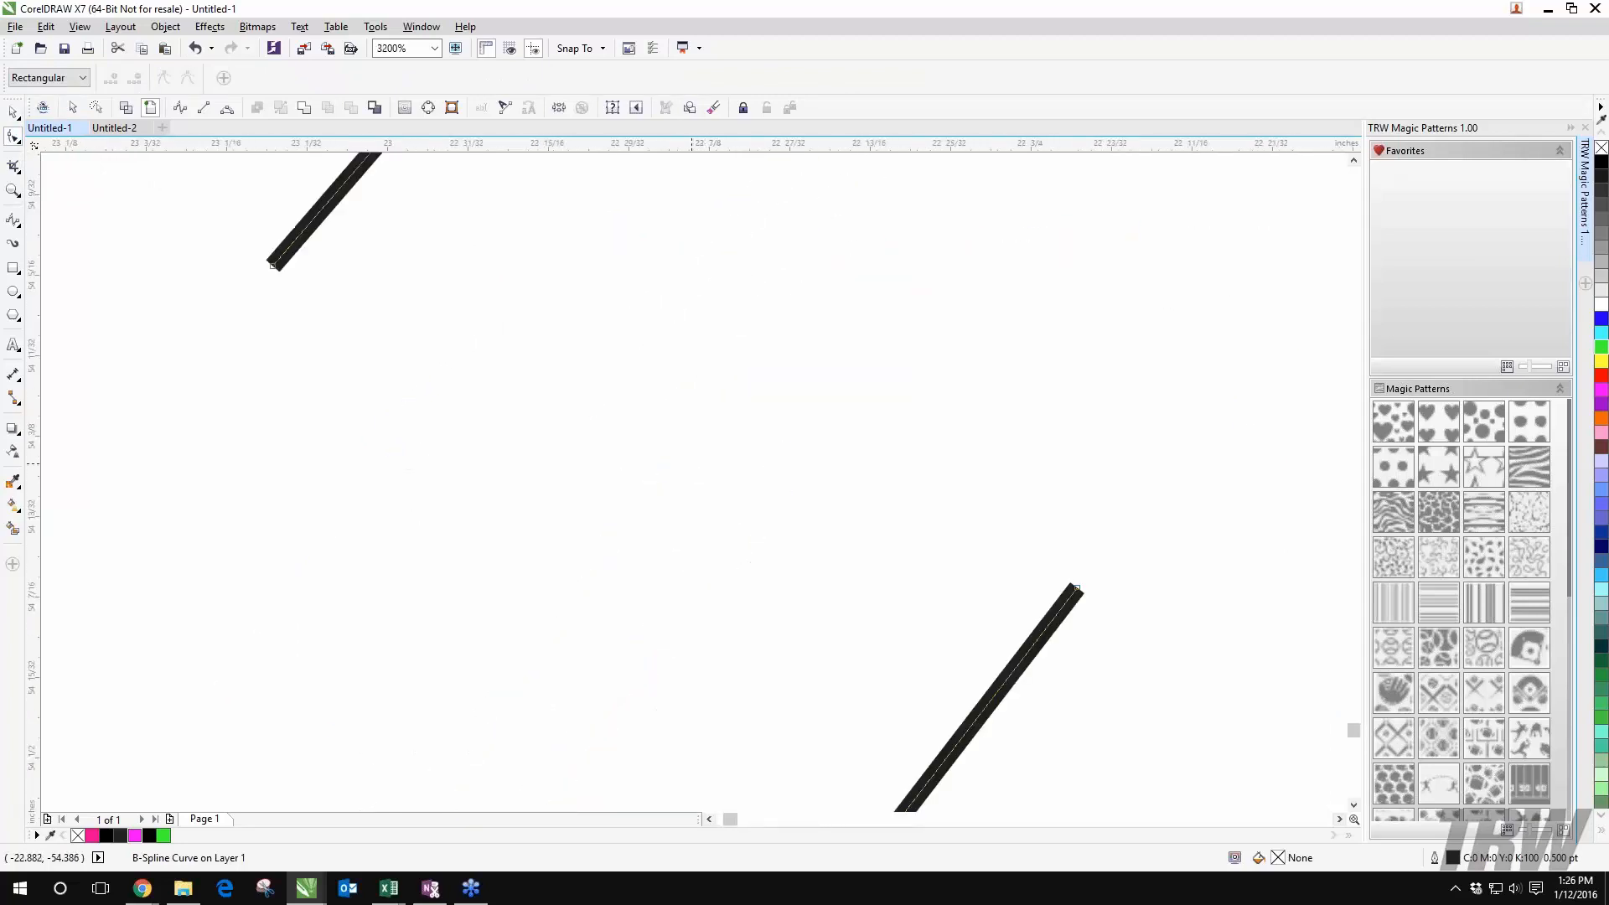
drag(884, 526, 482, 365)
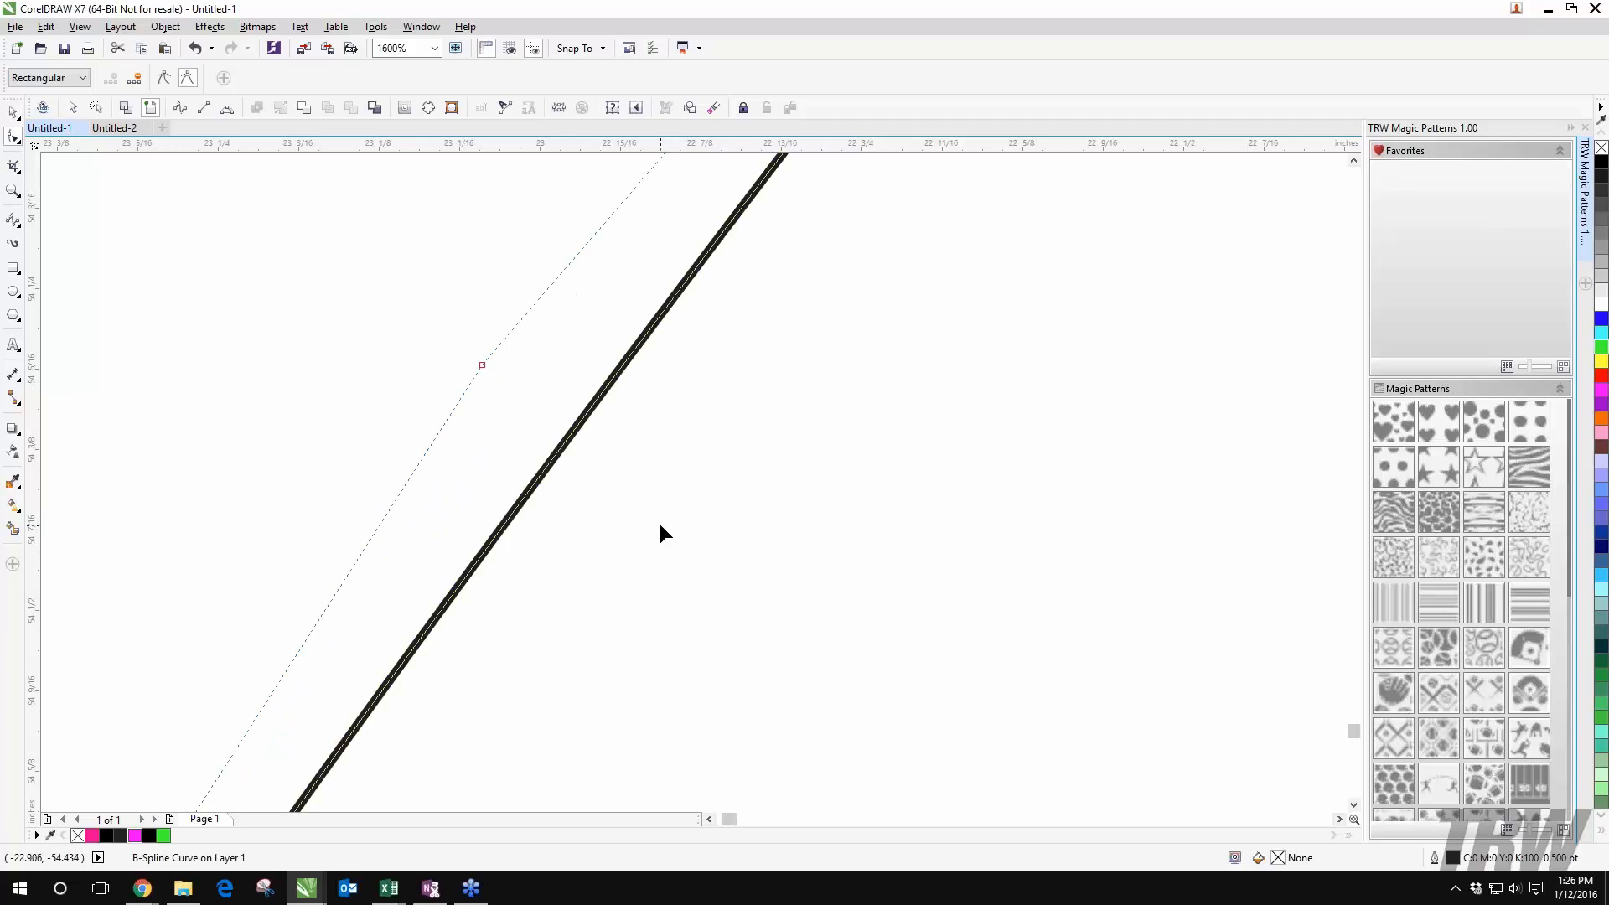
scroll(637, 487, down, 2)
scroll(793, 484, down, 3)
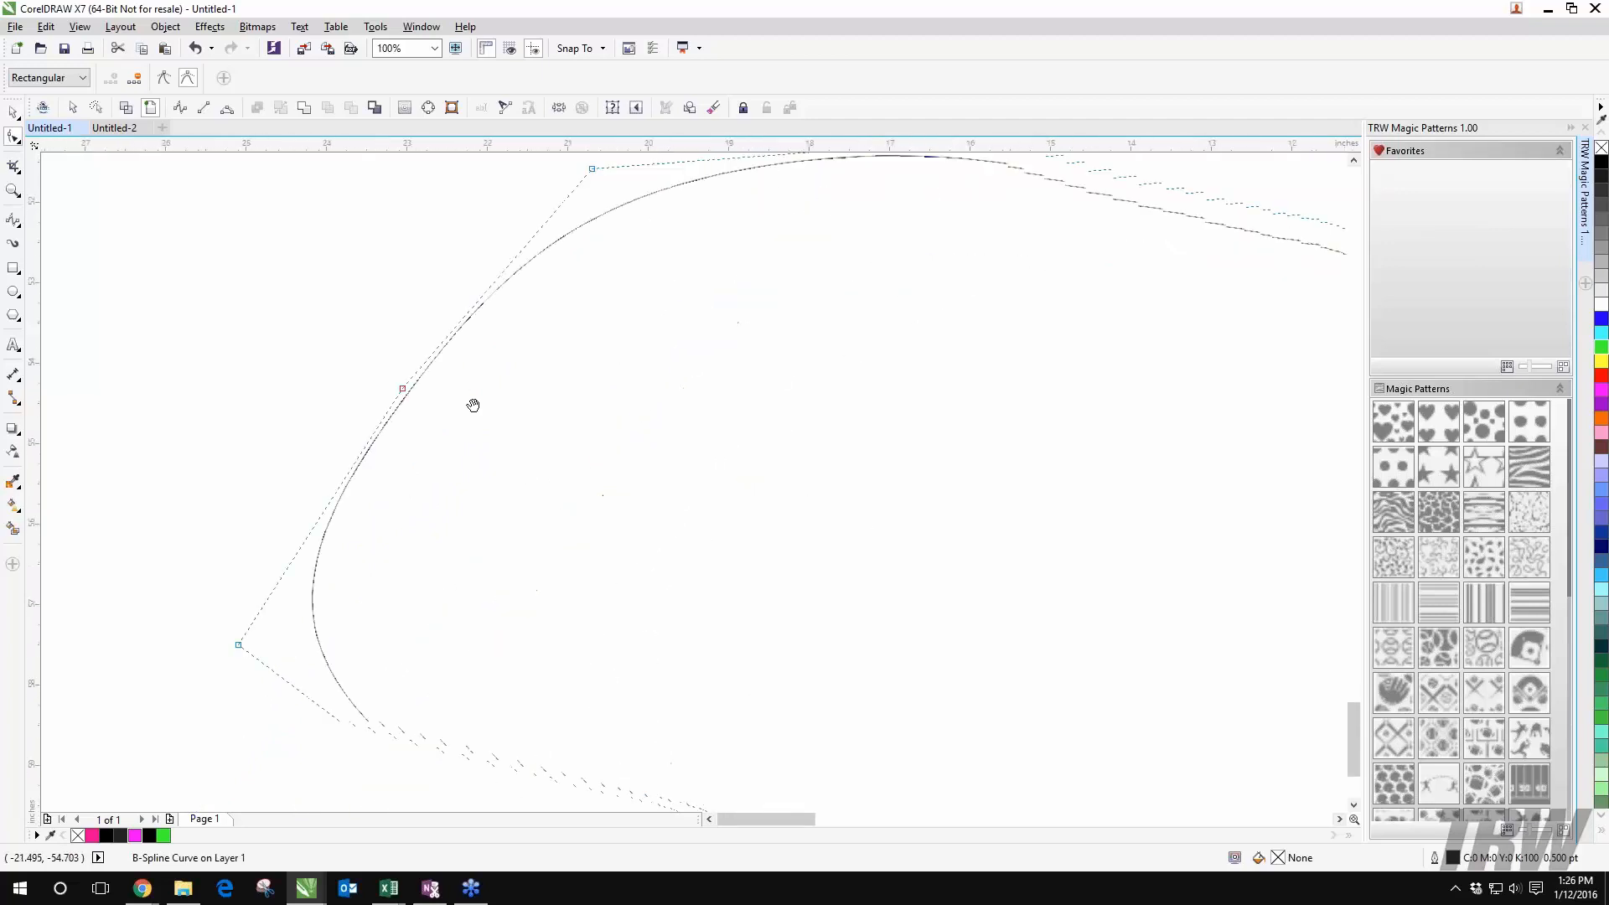
Step: Smart Fill the closed rounded shape with magenta and shift the filled copy partly off the outline
click(12, 528)
click(675, 455)
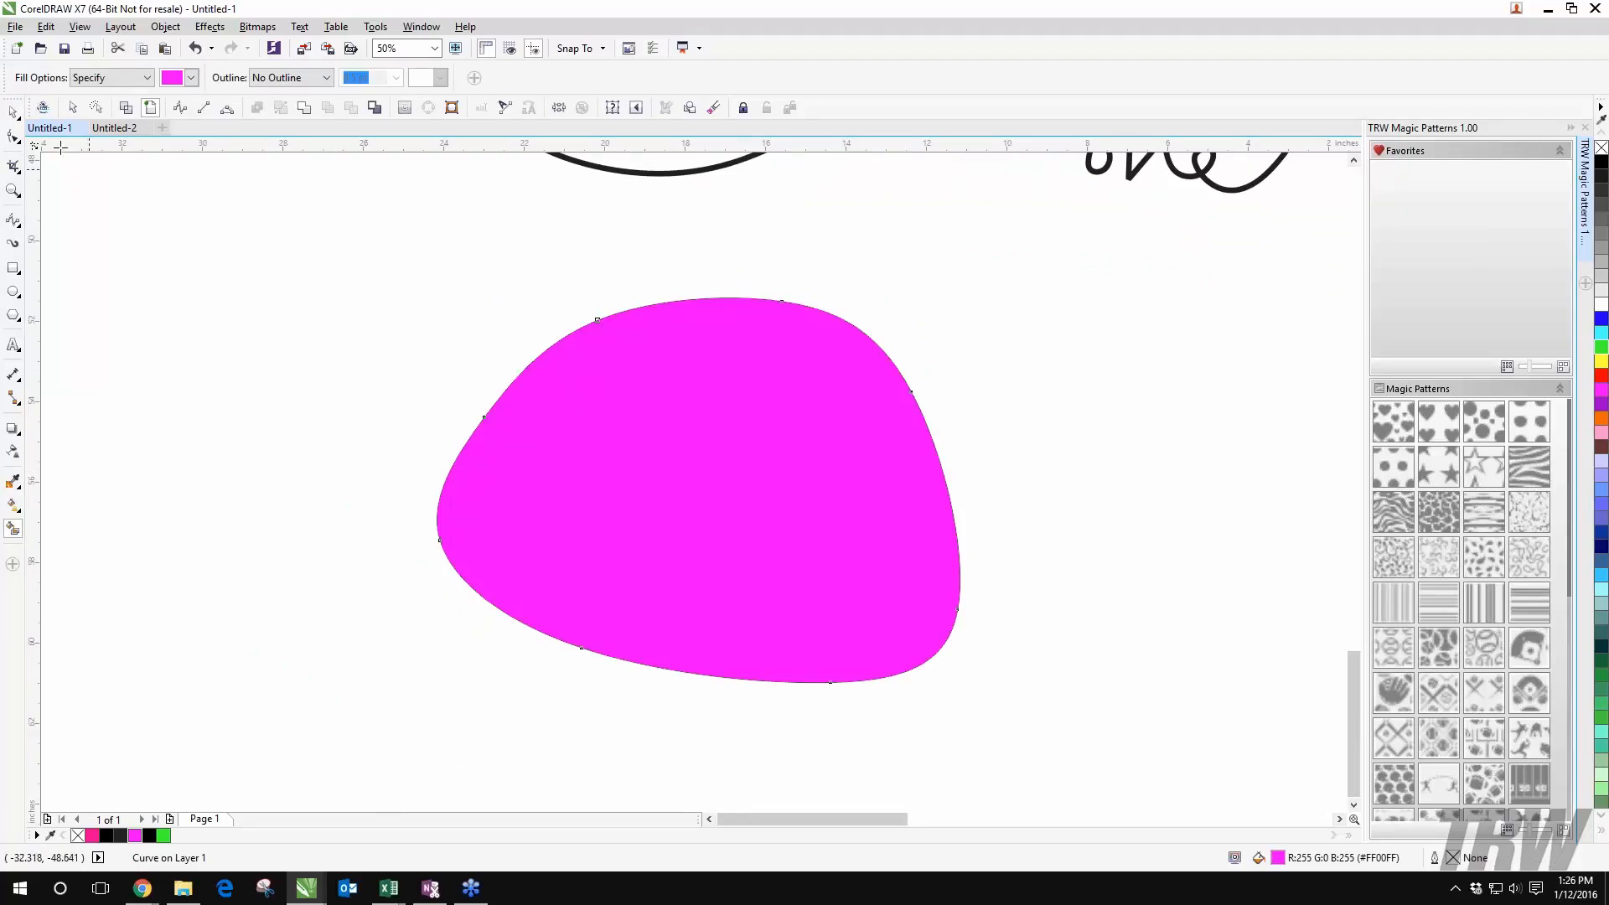
click(12, 111)
drag(670, 503, 459, 549)
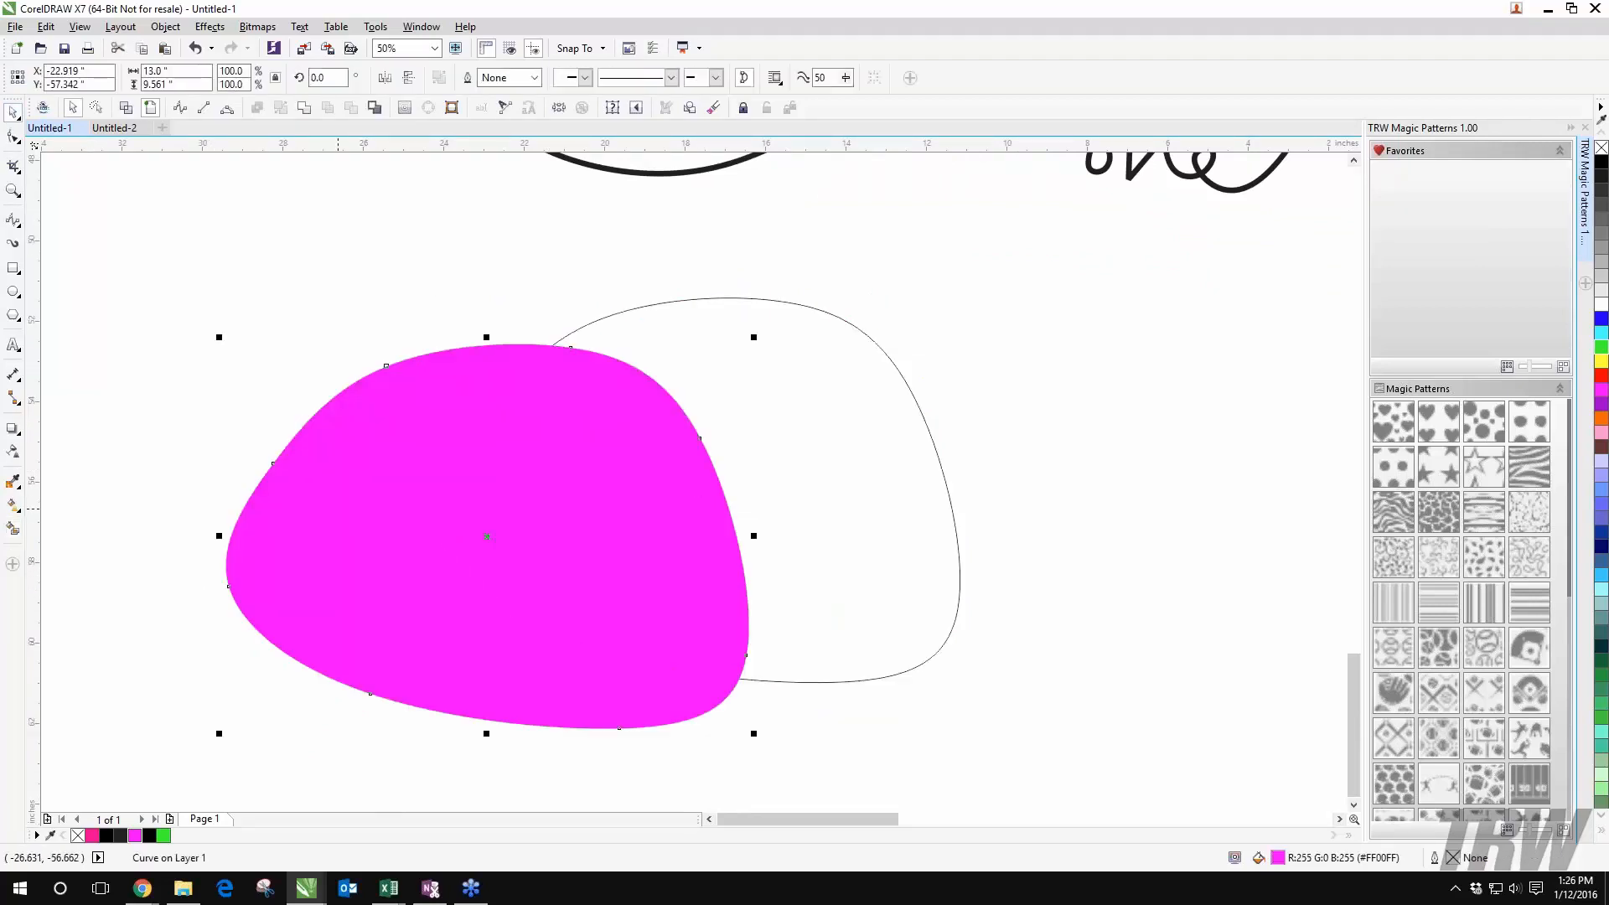
Step: Separate the two rounded shapes by moving the outline well to the right and the magenta shape slightly down and left
scroll(299, 421, down, 2)
drag(517, 453, 729, 498)
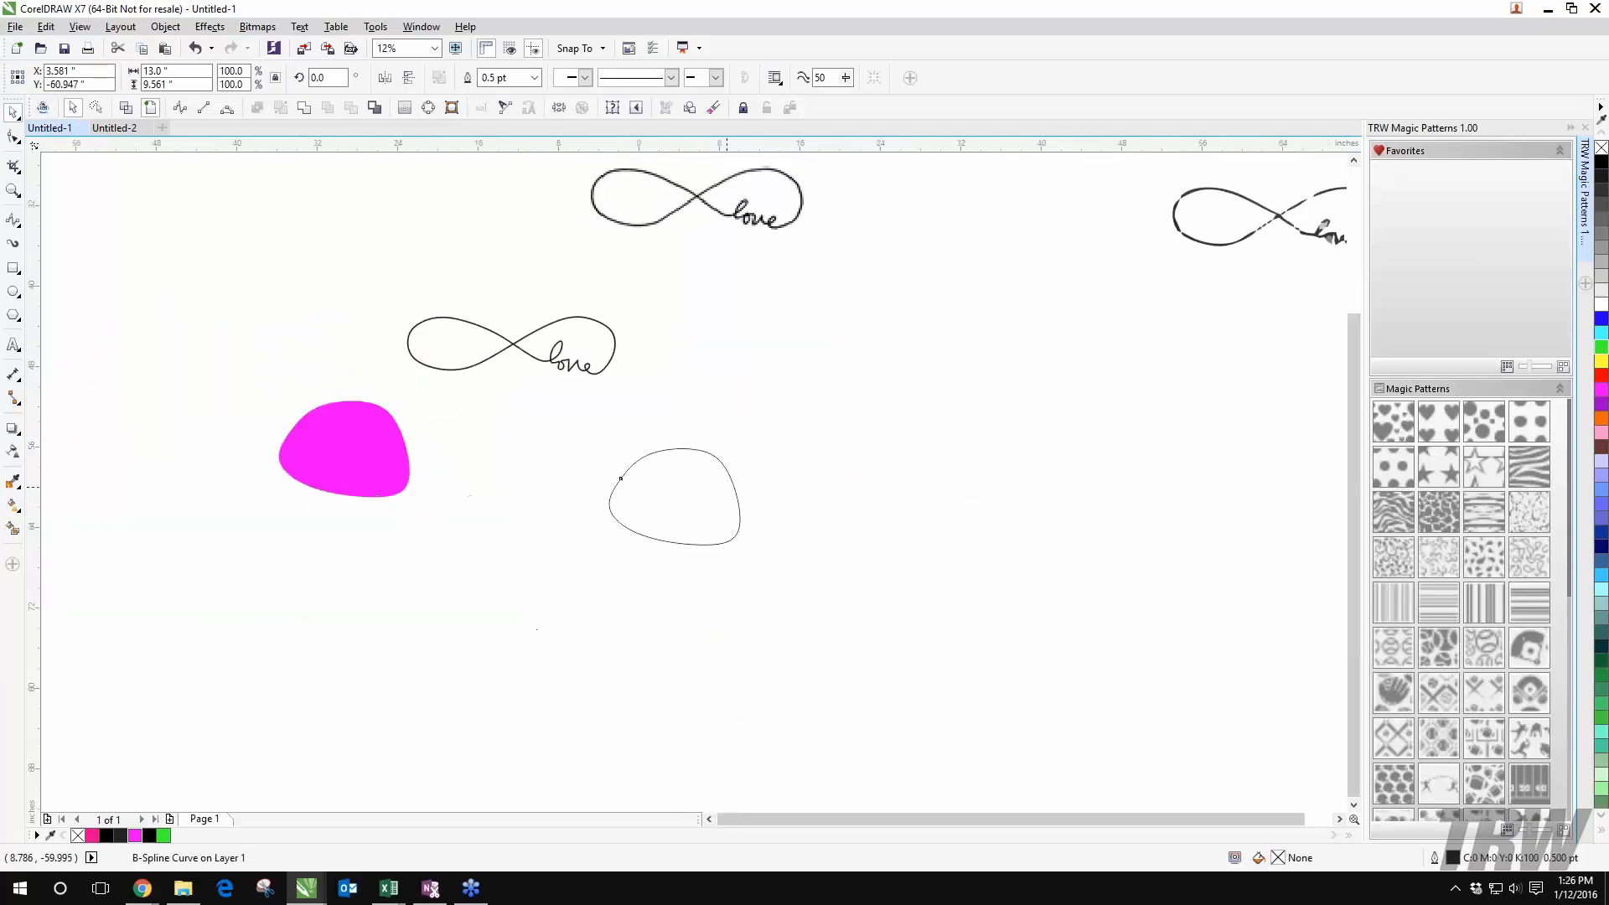
drag(343, 452, 312, 528)
click(593, 528)
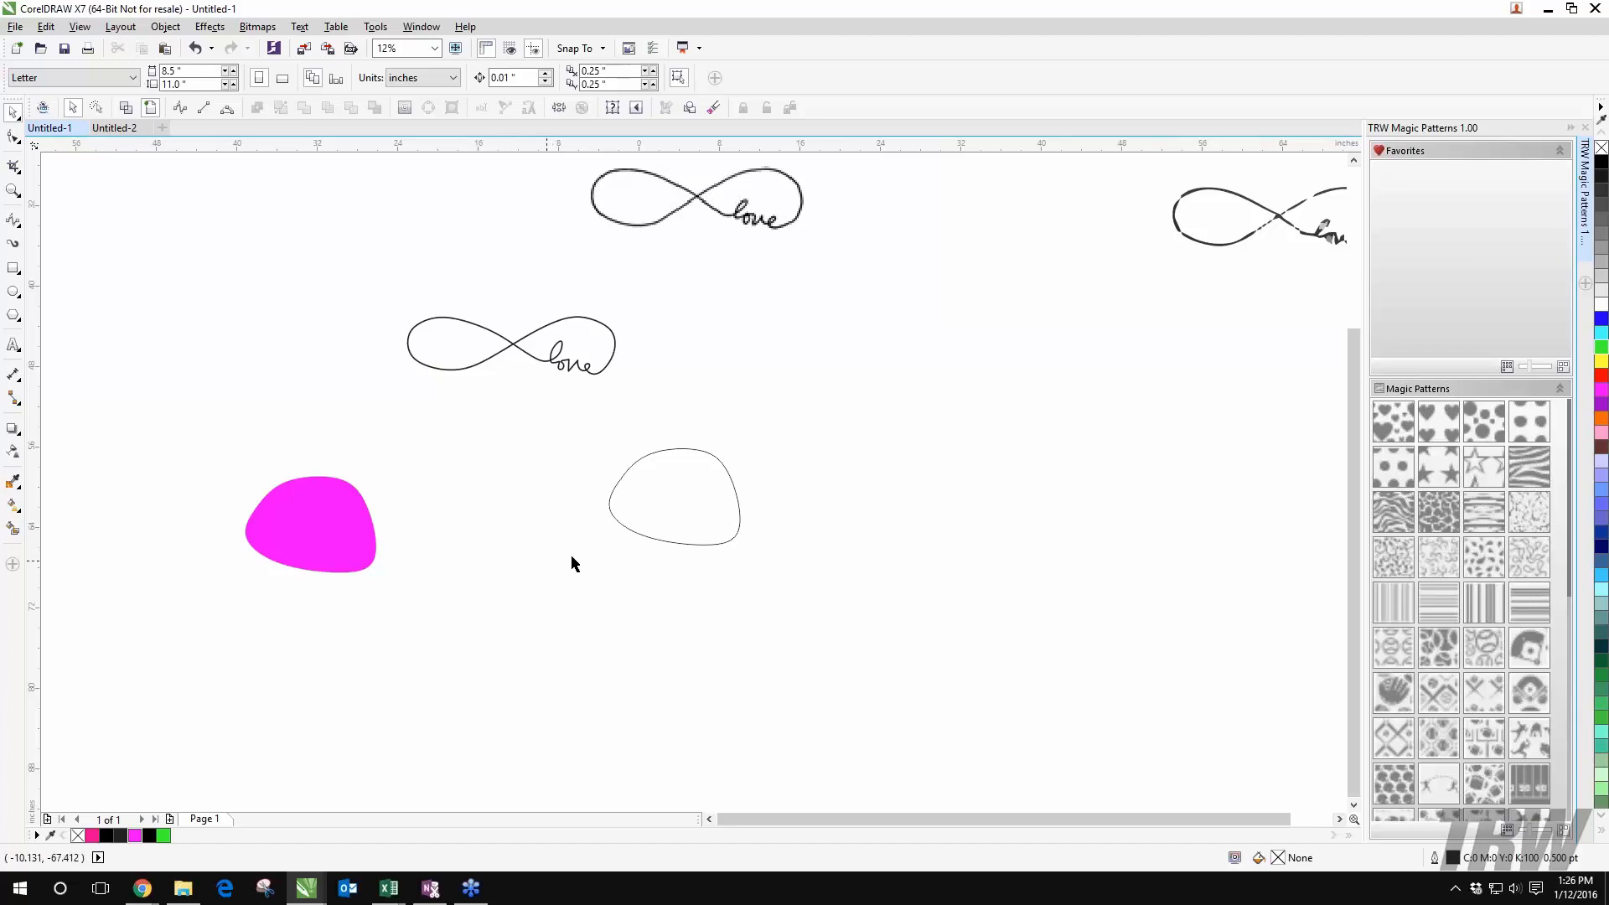
Step: Draw a curled, hook-like B-Spline about 15.8 by 11.5 inches left of the infinity-love drawing, keeping its ends apart
scroll(499, 585, up, 1)
scroll(751, 495, down, 1)
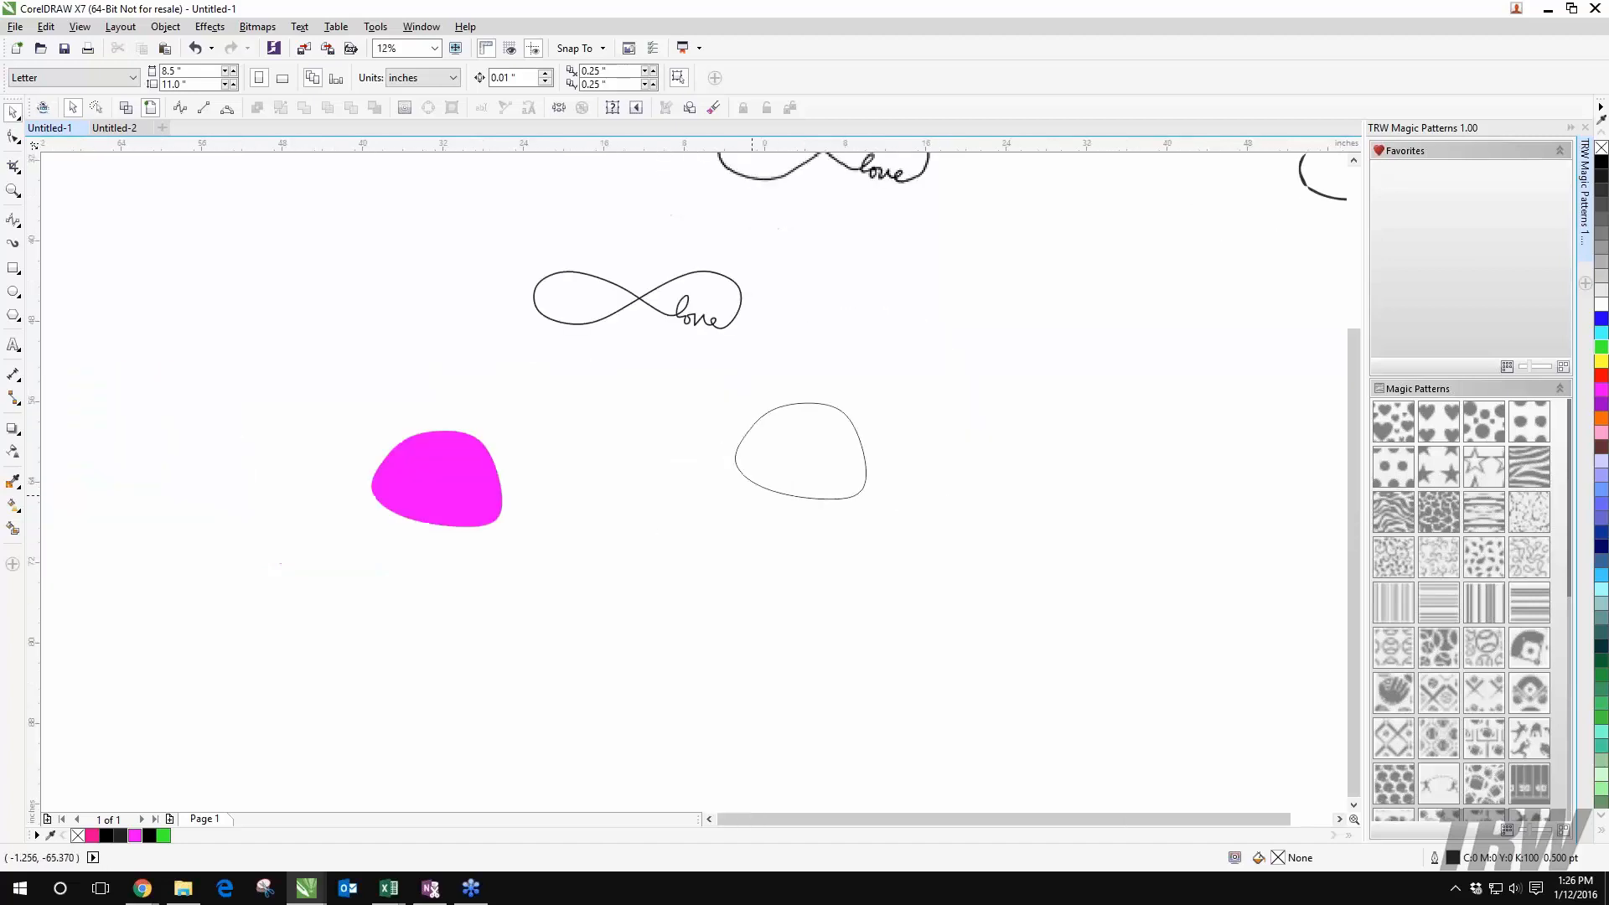
click(180, 109)
mouse_move(173, 269)
mouse_down()
mouse_move(307, 321)
mouse_move(178, 388)
mouse_move(113, 317)
mouse_move(181, 305)
mouse_up()
click(184, 313)
click(209, 320)
click(221, 284)
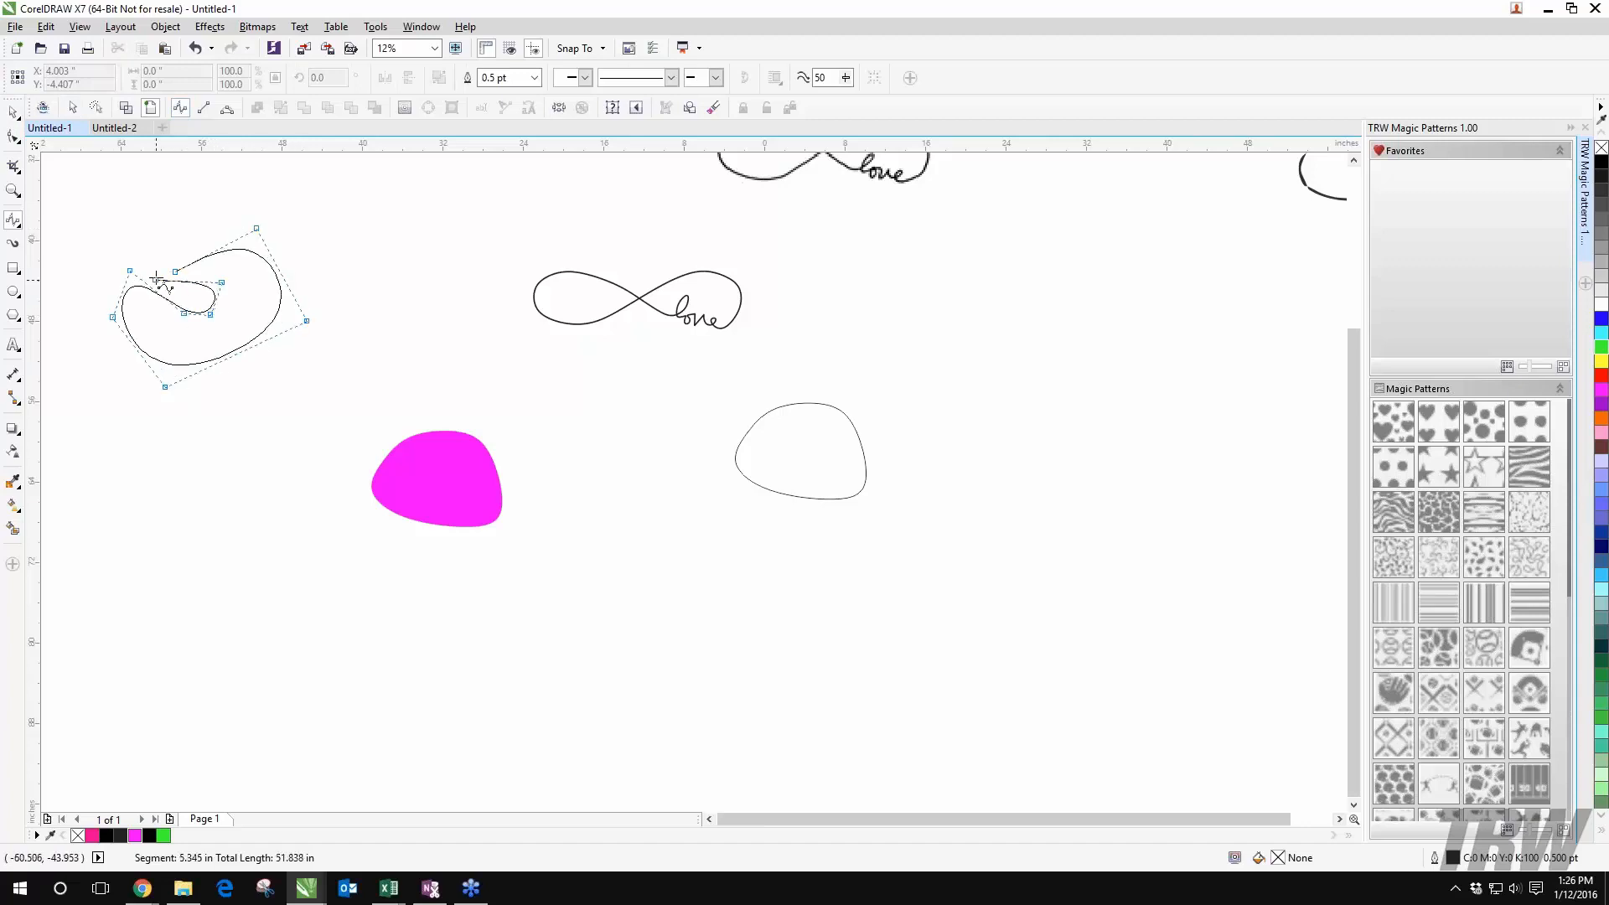
double_click(157, 276)
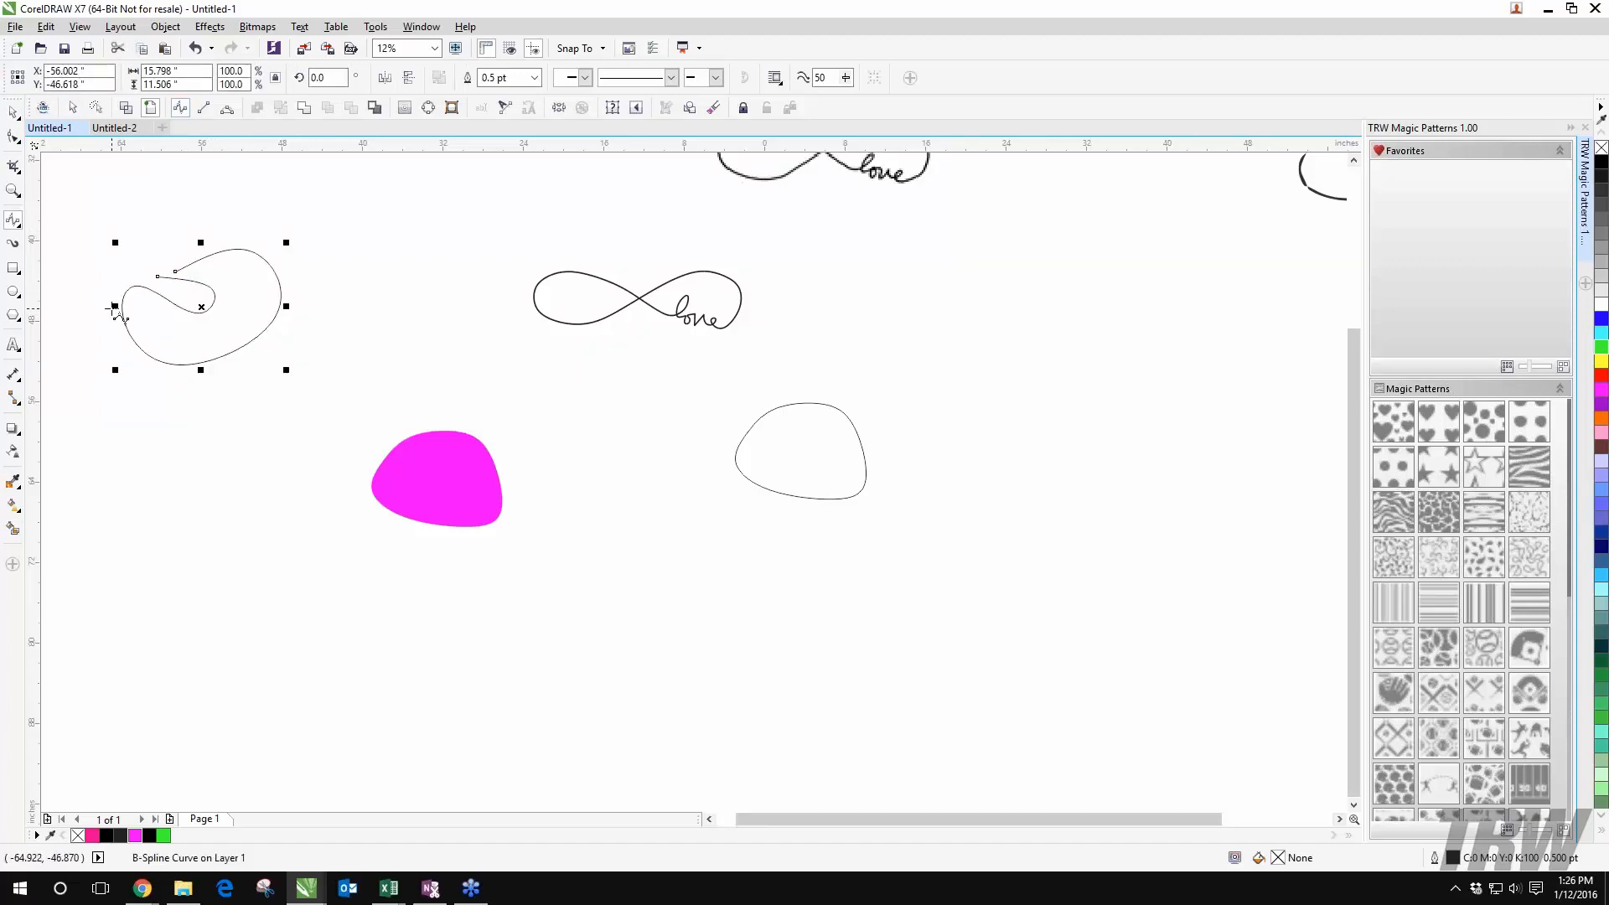
Step: Join the hook-like curve's inner end to its other end and clamp the joined control point into a sharp corner
scroll(114, 308, up, 2)
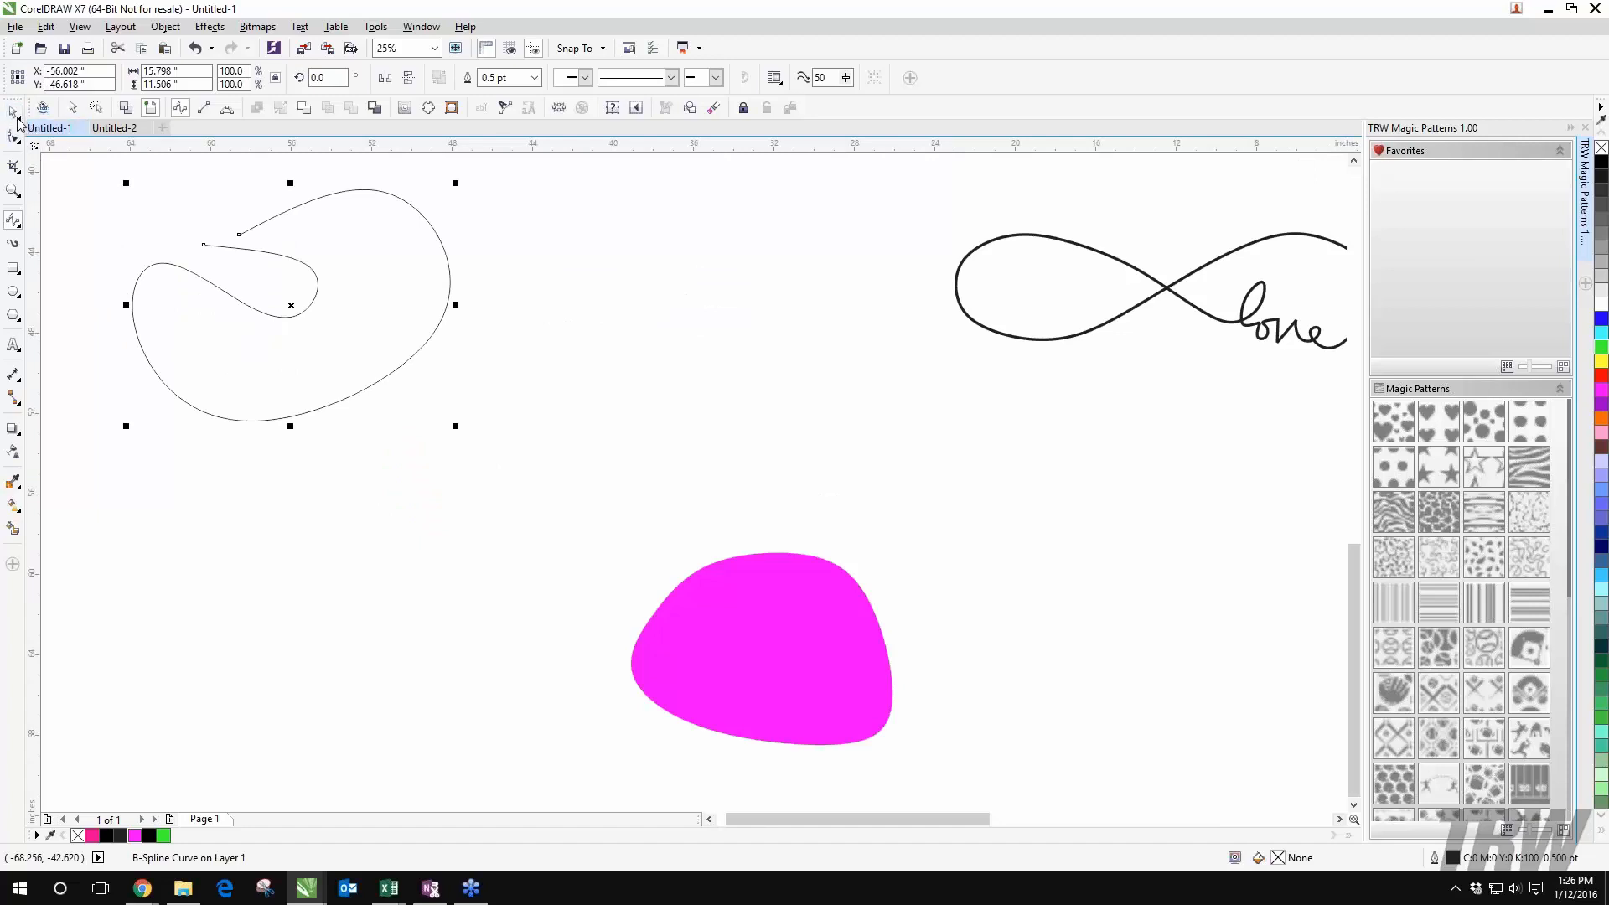
click(13, 136)
scroll(168, 240, up, 1)
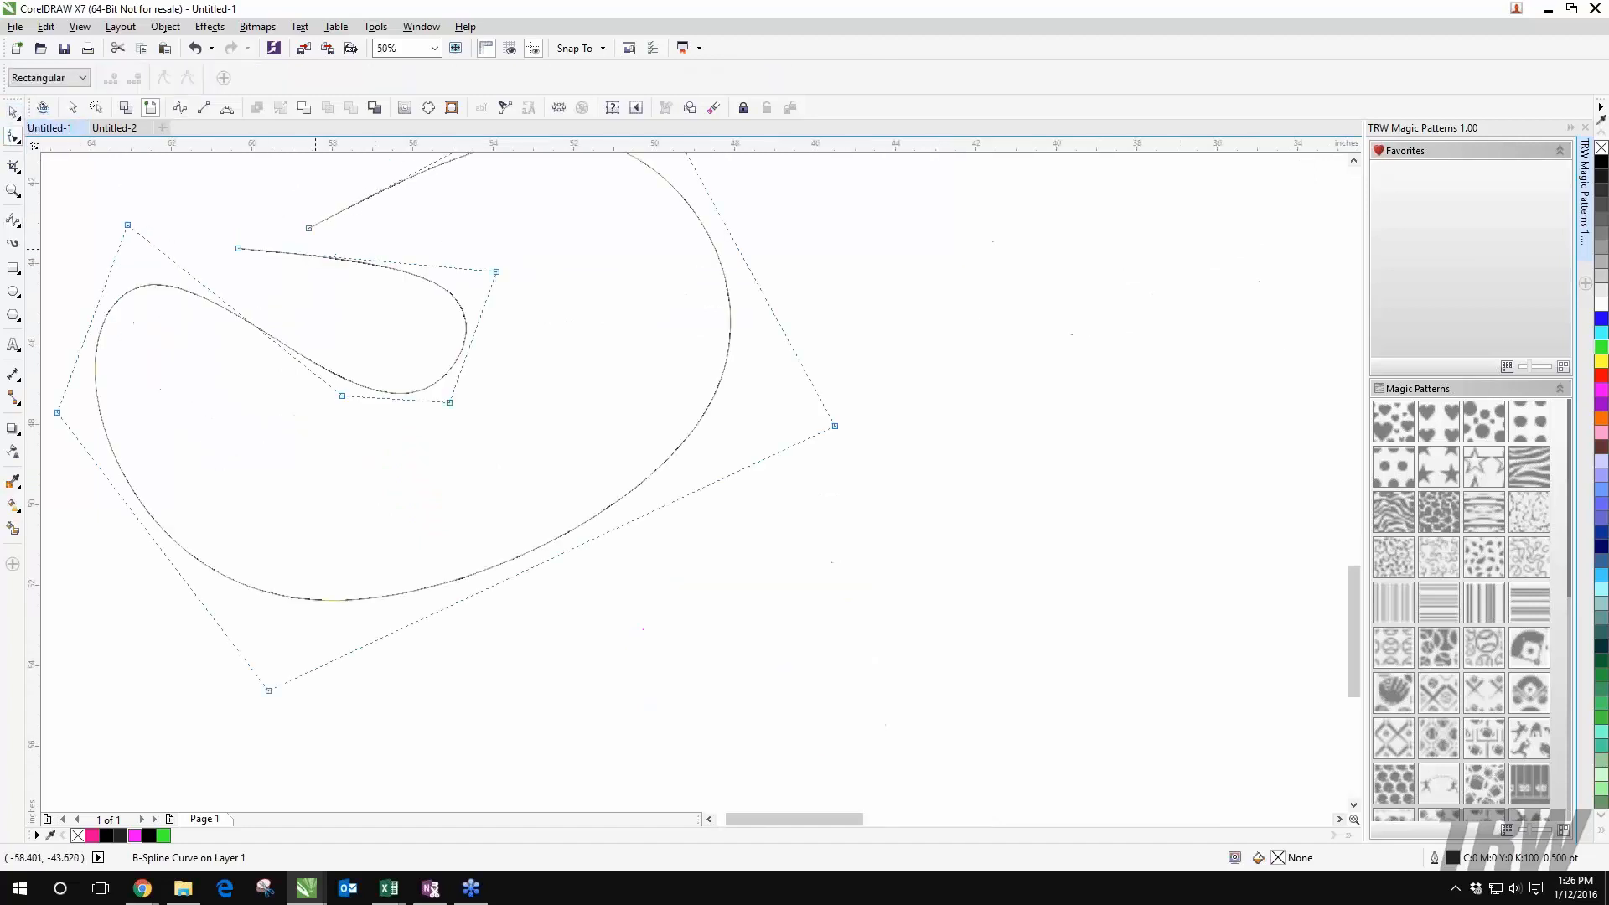
scroll(99, 464, up, 2)
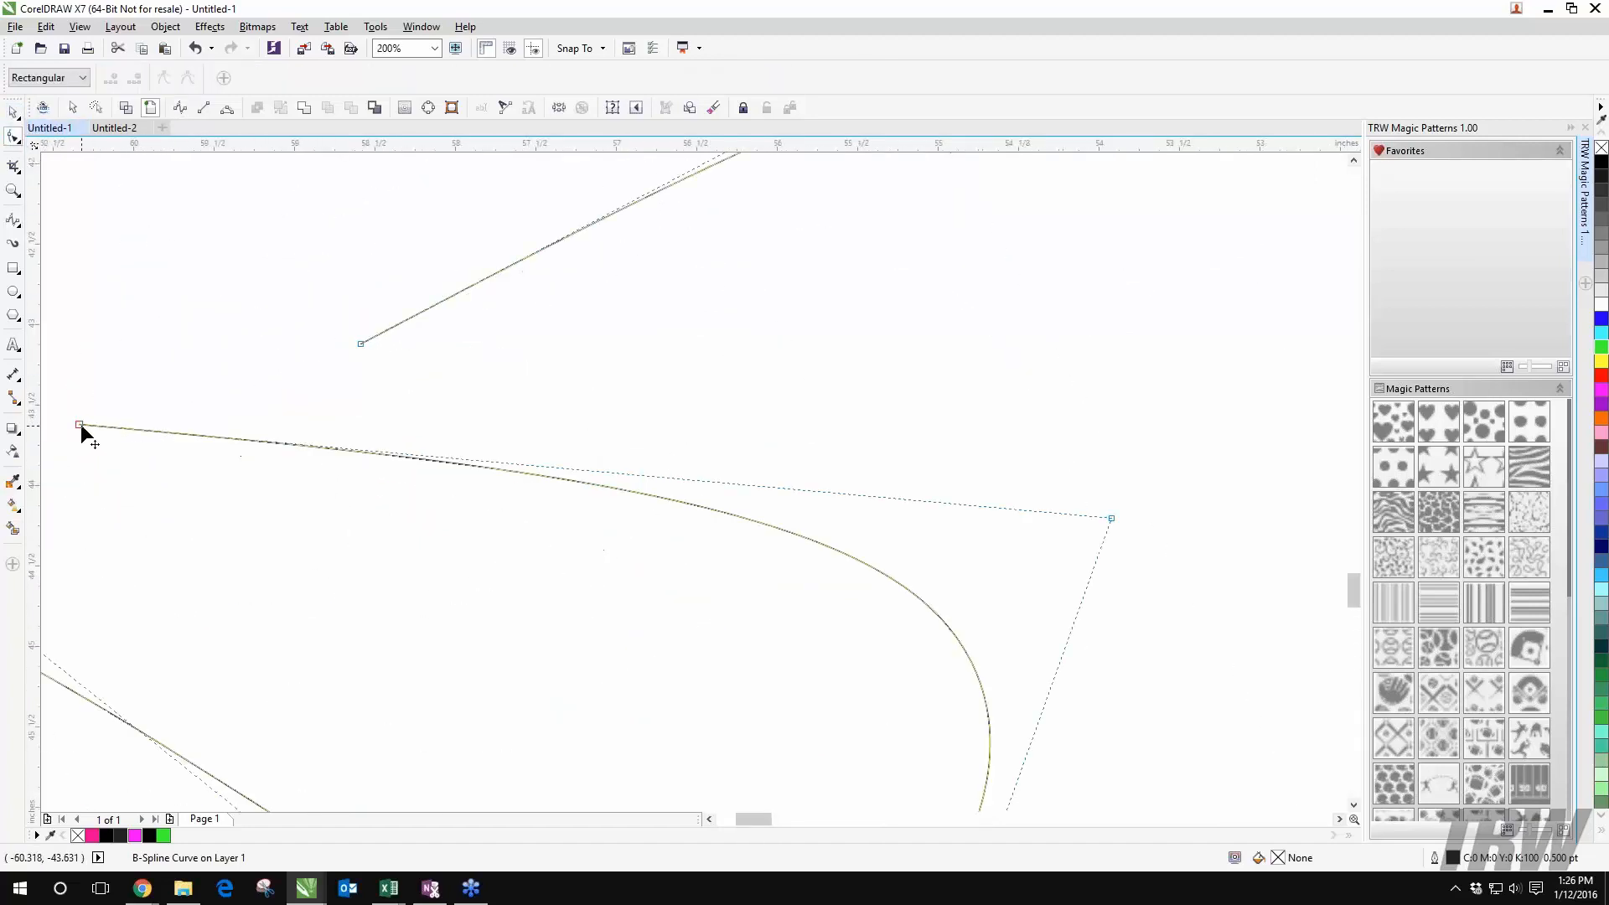
drag(80, 425, 360, 344)
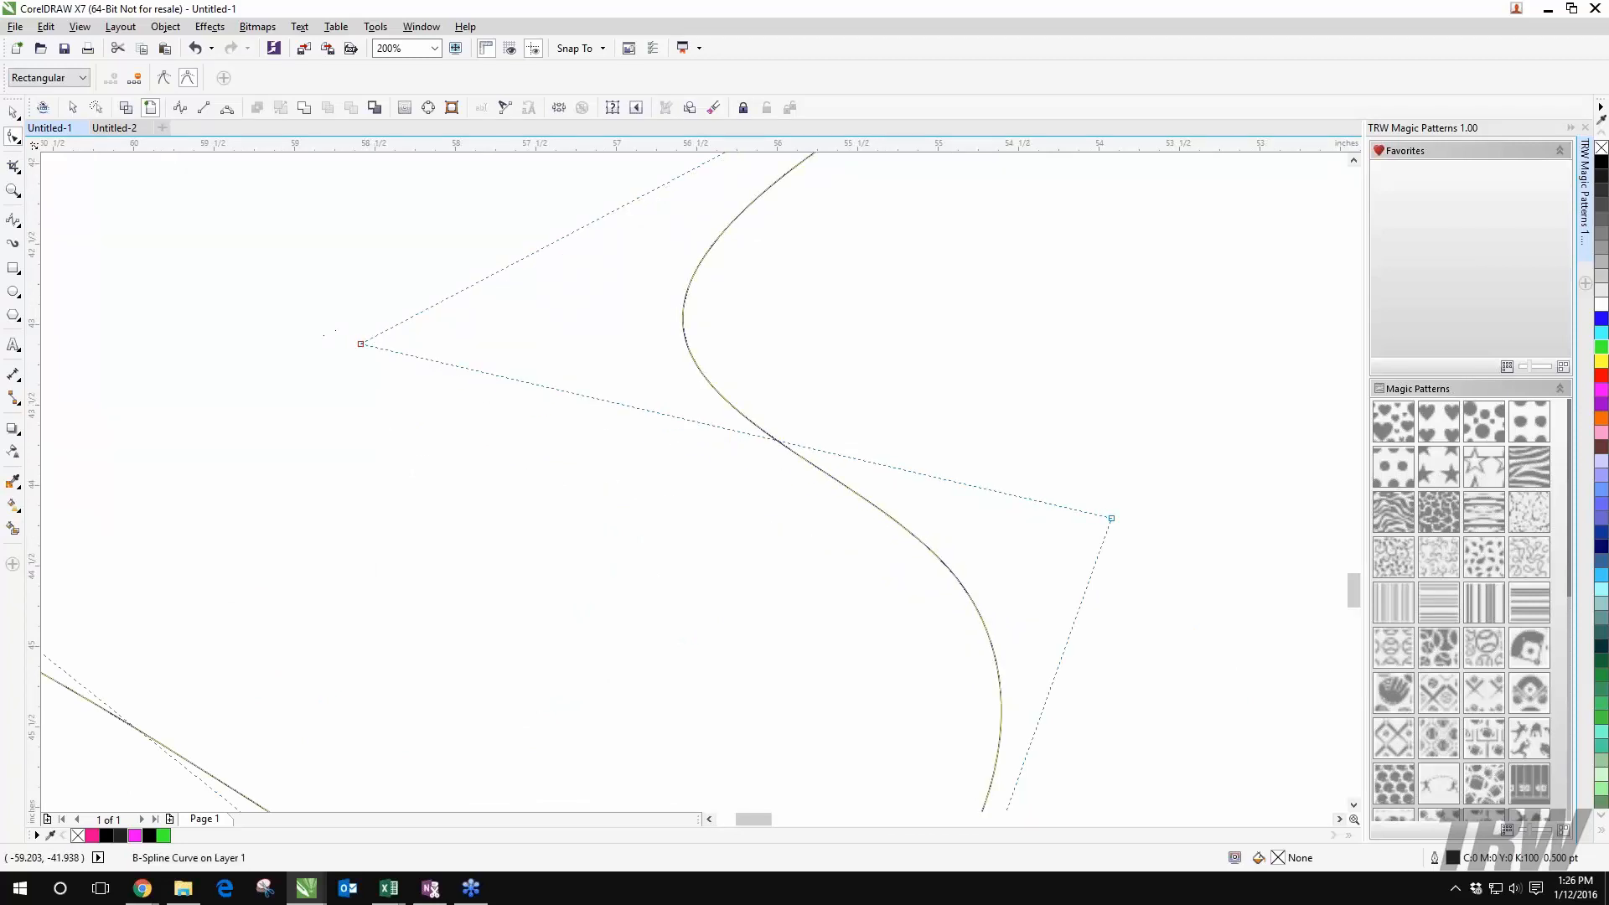
click(164, 78)
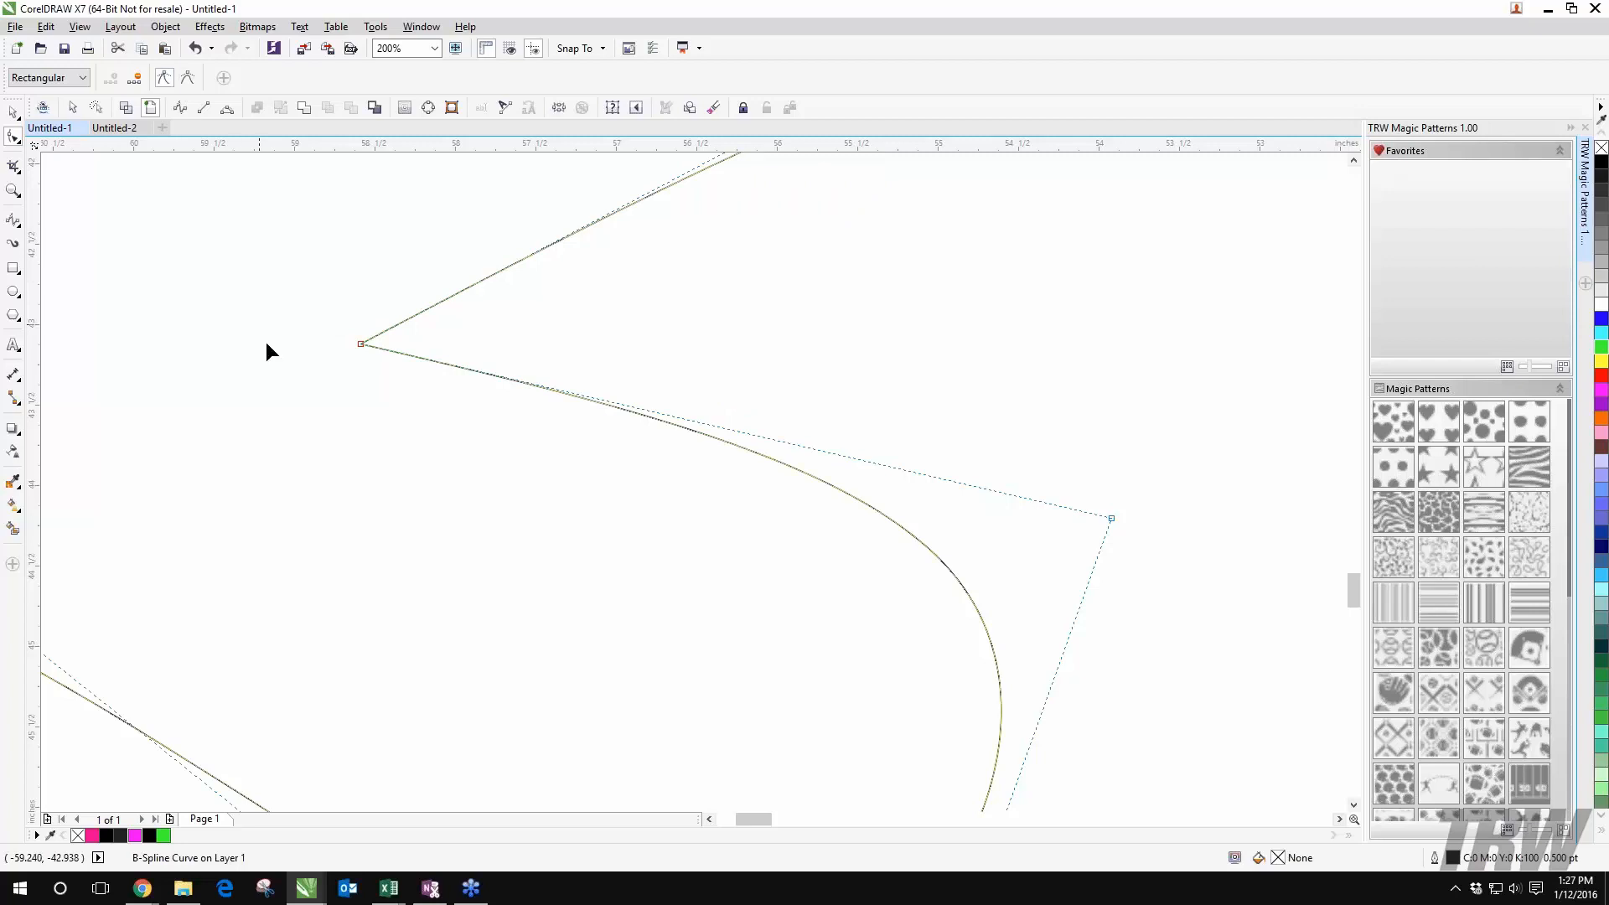
Step: Smart Fill the closed hook-like shape with magenta and leave it deselected
scroll(279, 439, down, 6)
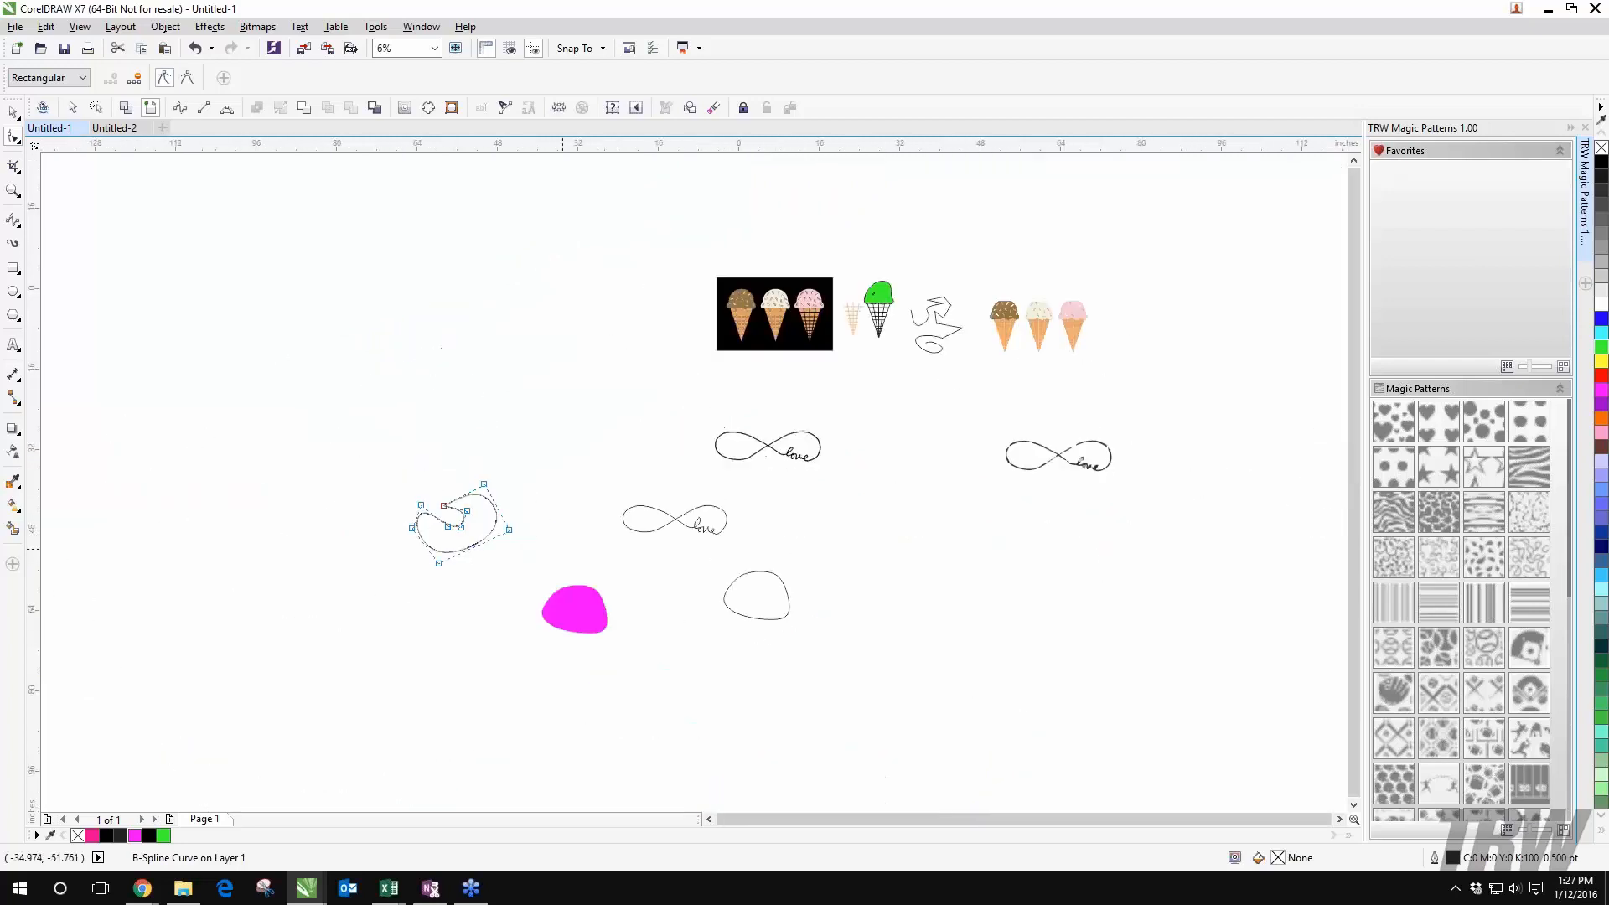
scroll(470, 722, up, 1)
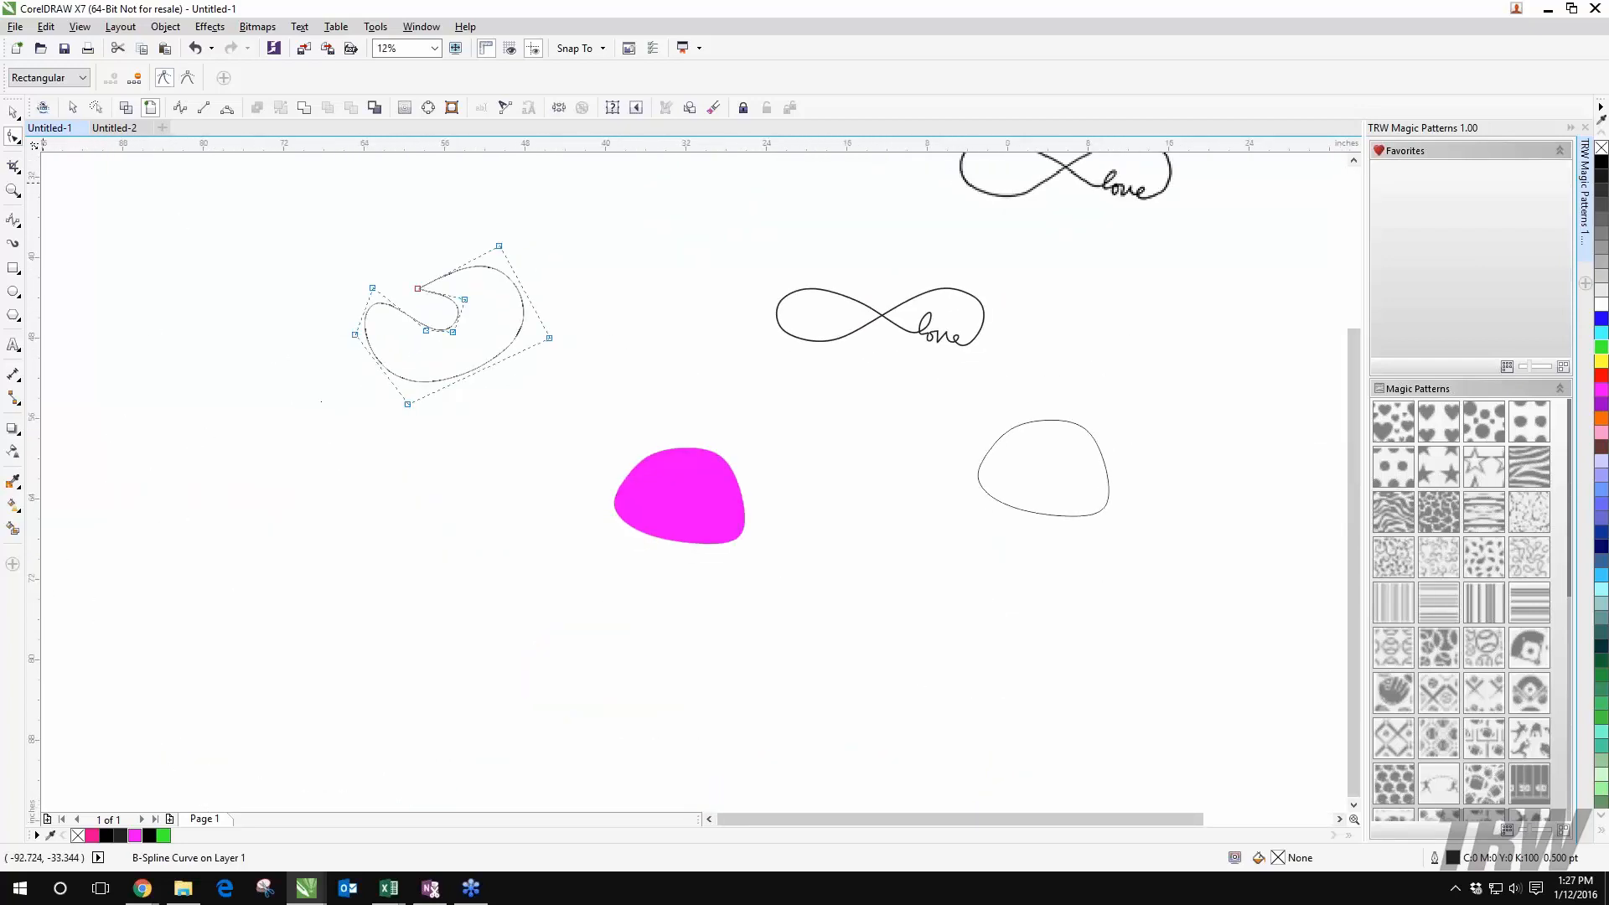
click(12, 111)
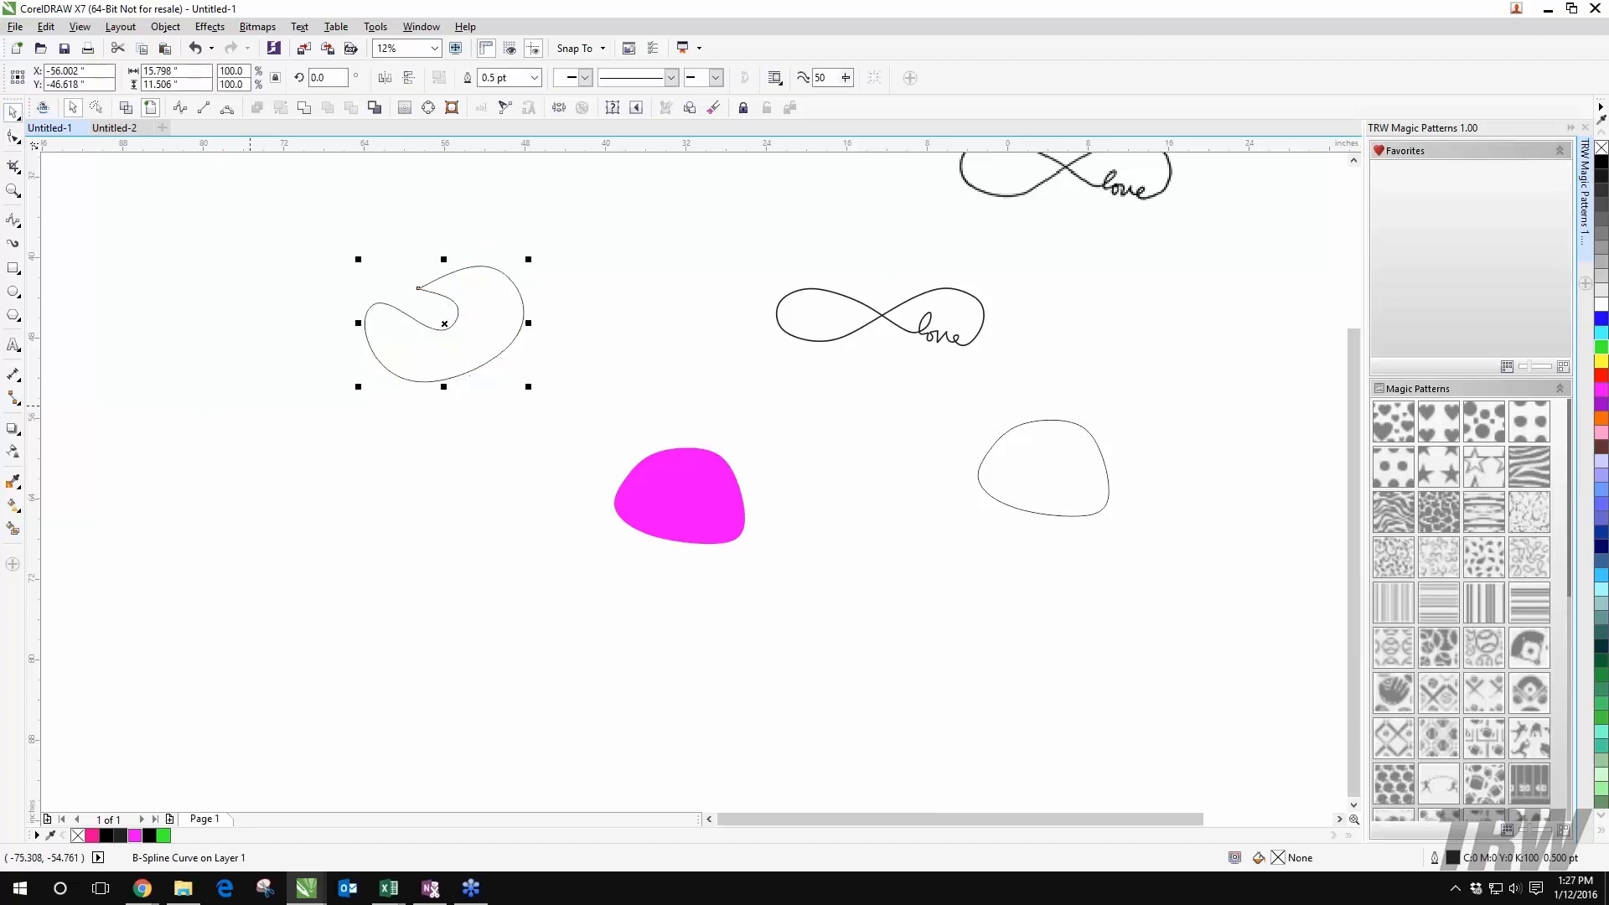
click(251, 403)
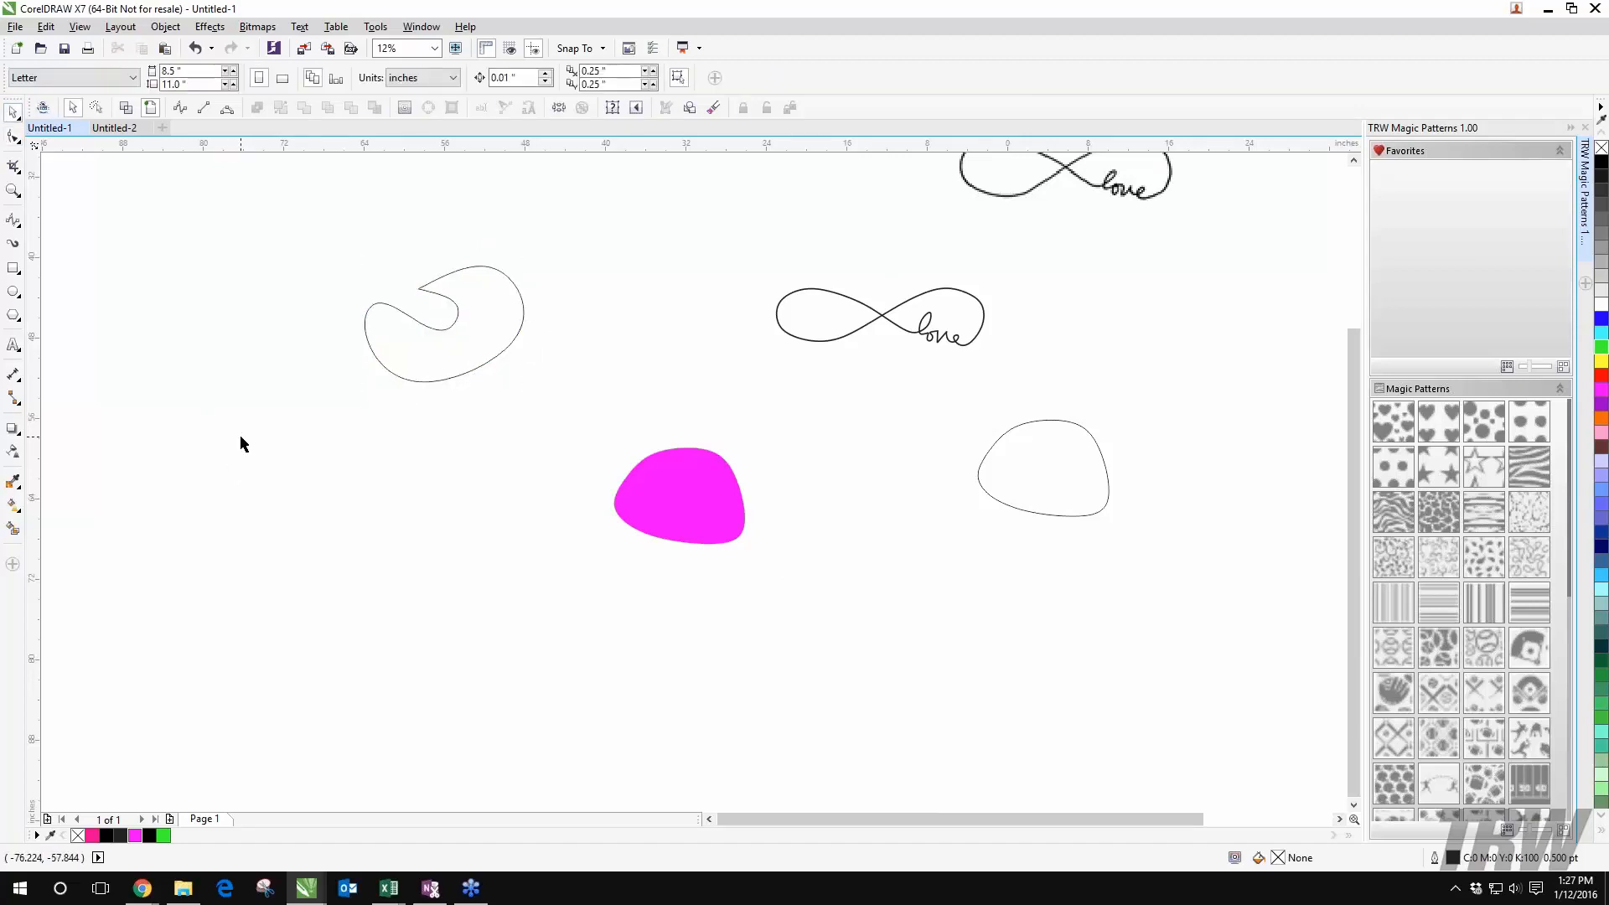
click(10, 530)
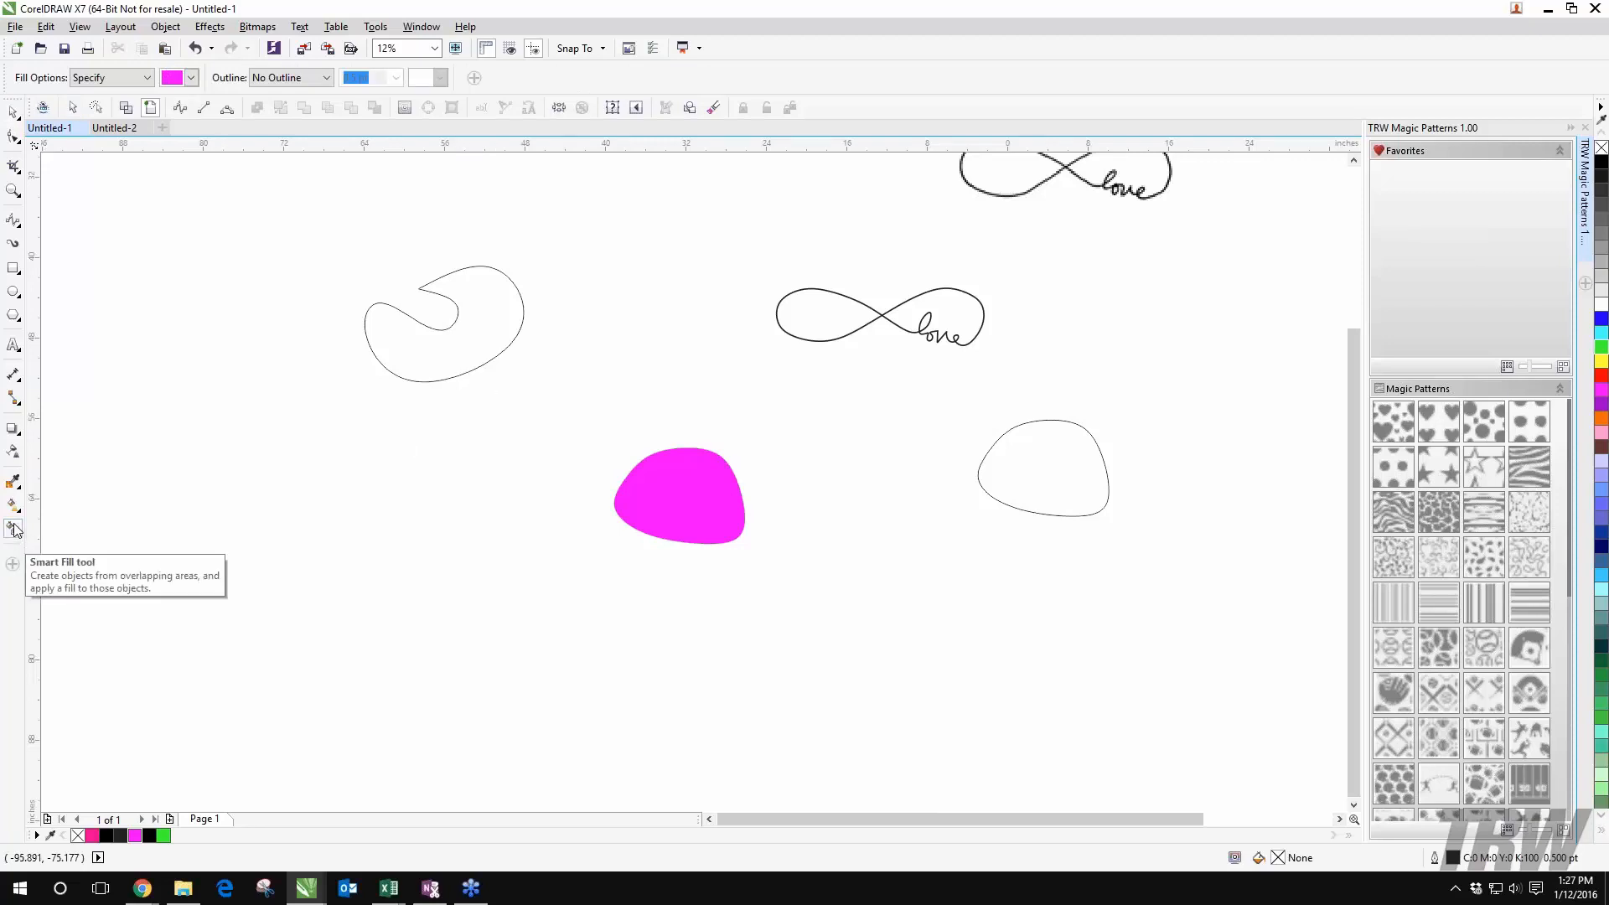
click(475, 351)
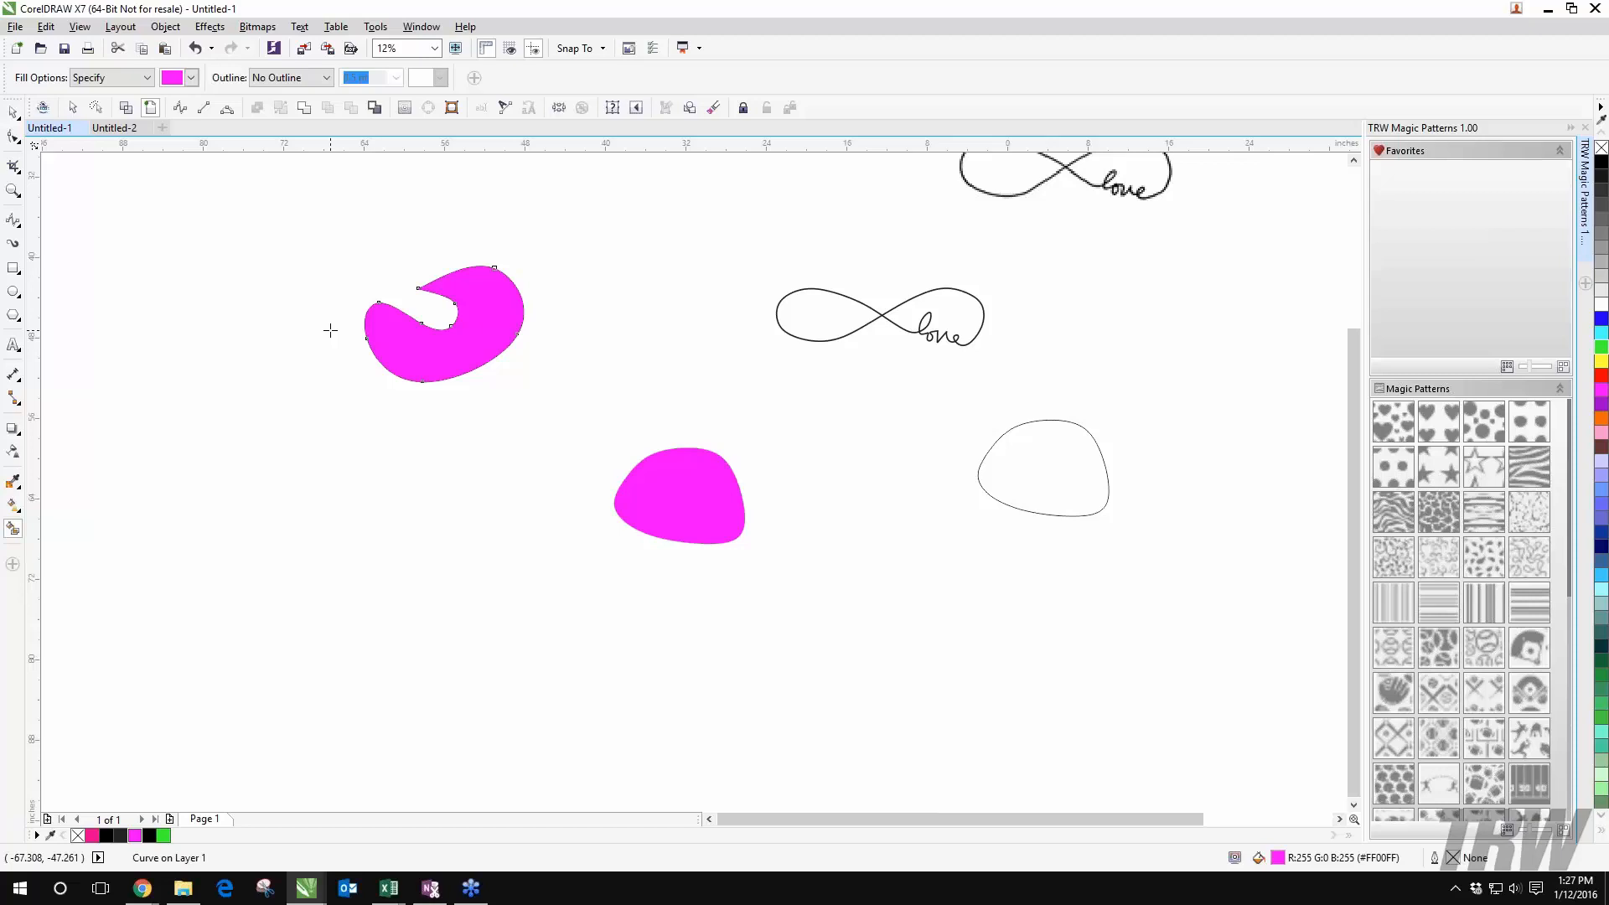
click(13, 113)
click(295, 259)
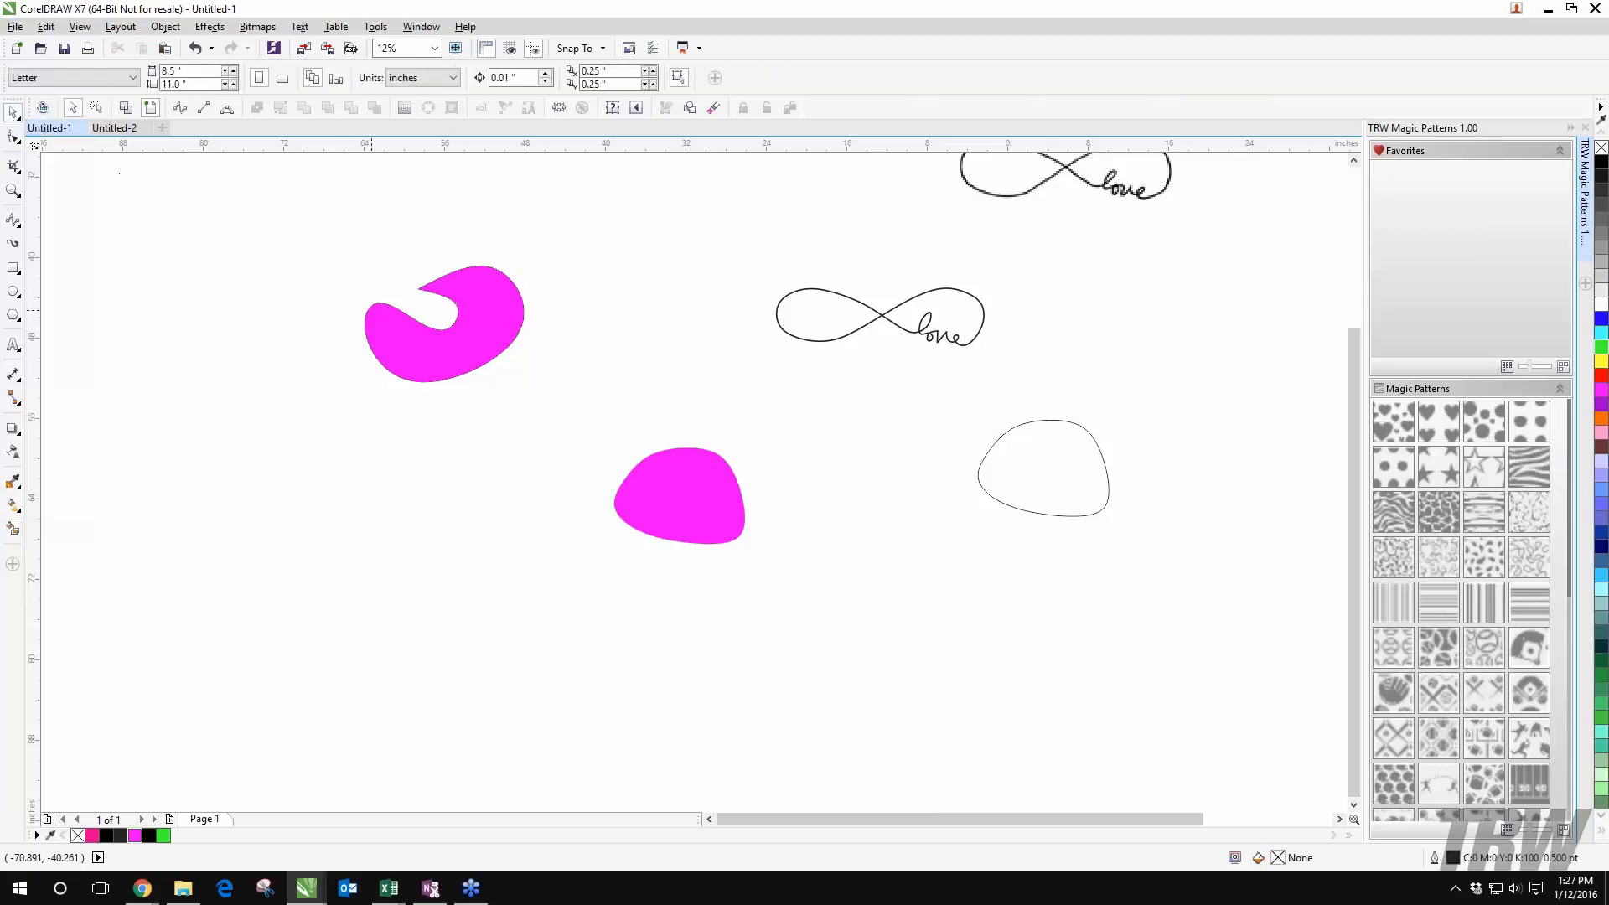
Step: Move the magenta hook-shaped fill down and left off its outline, and shift the infinity-love curve about 10 inches right
drag(372, 310, 211, 520)
drag(521, 522, 88, 575)
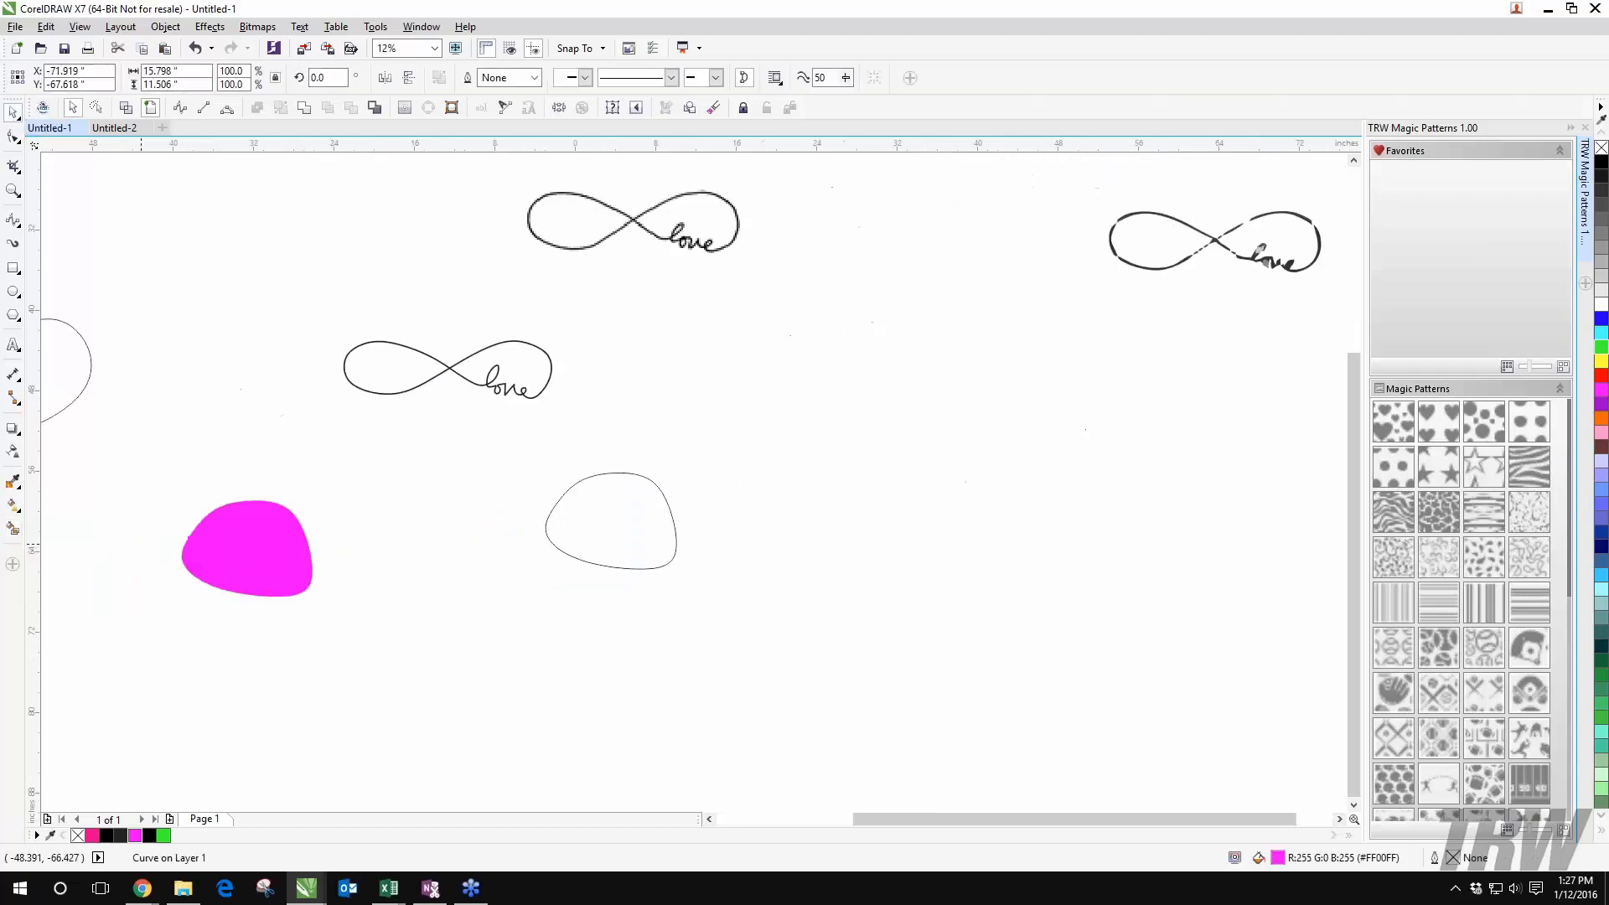
scroll(517, 366, up, 2)
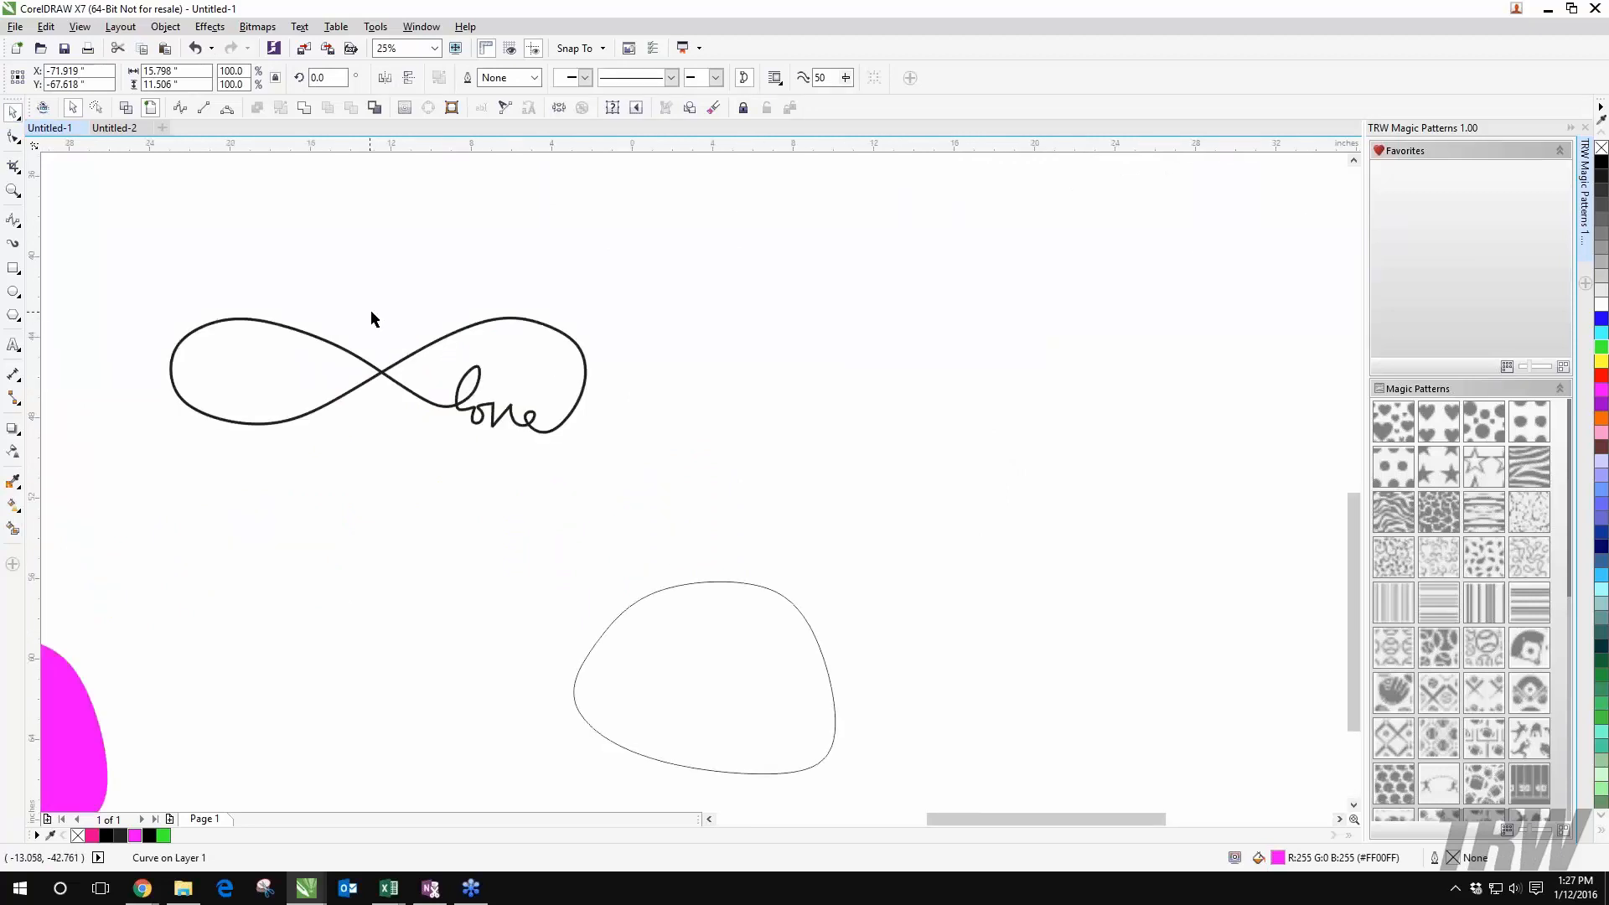
scroll(401, 308, up, 2)
scroll(401, 310, down, 2)
drag(405, 371, 608, 366)
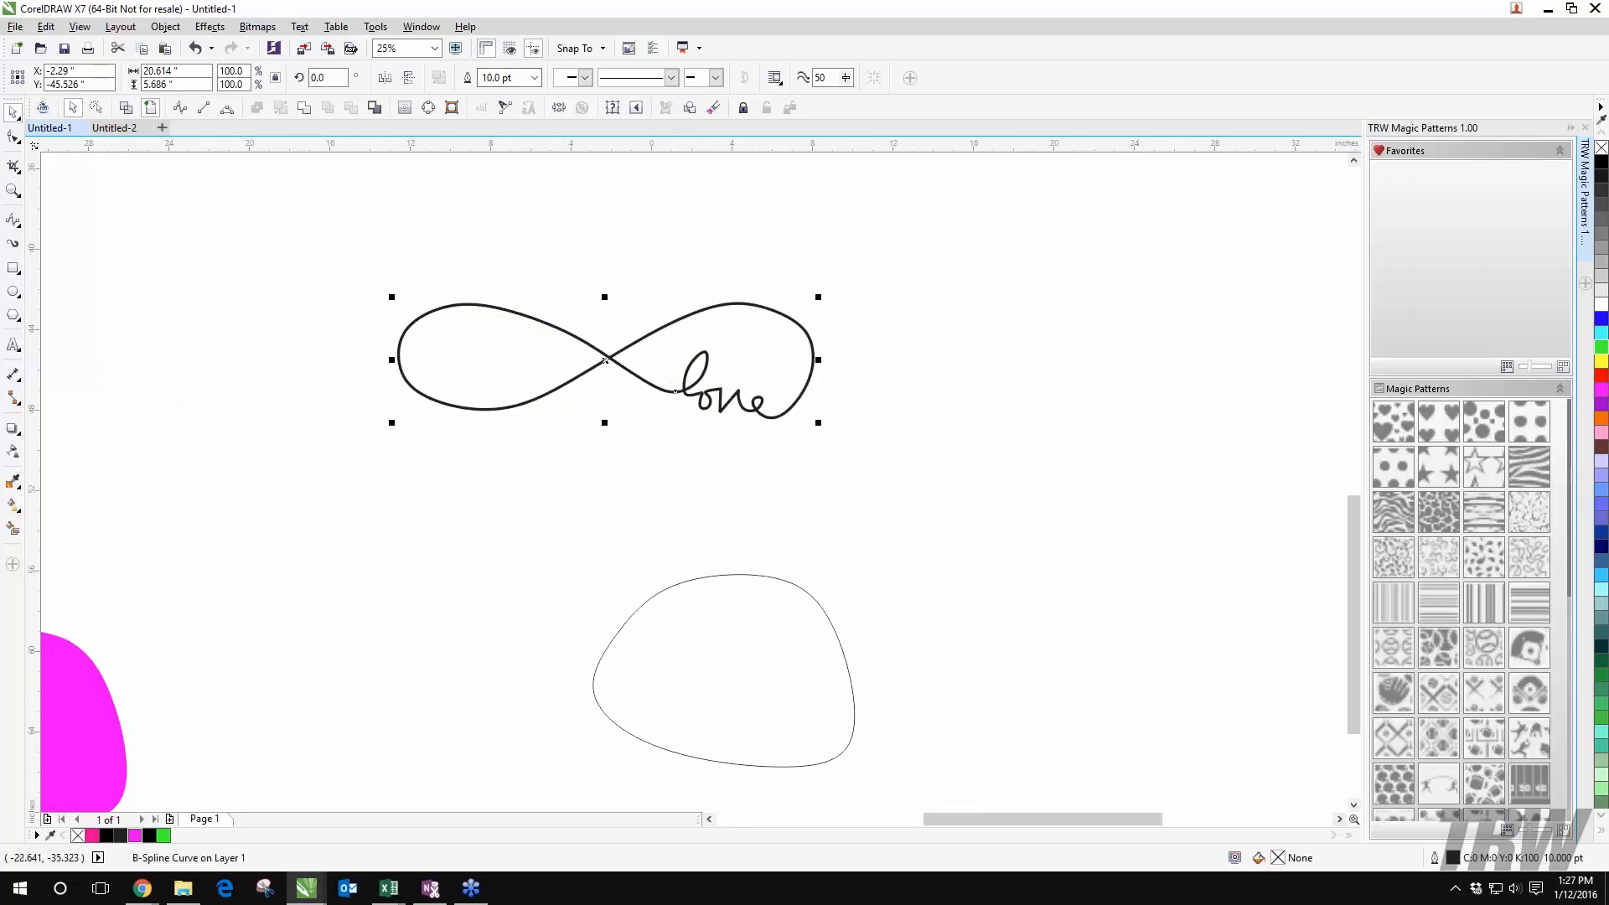
Step: Check the infinity-love B-Spline in wireframe view, return to the enhanced view, and convert its outline to an object, leaving it deselected
click(126, 107)
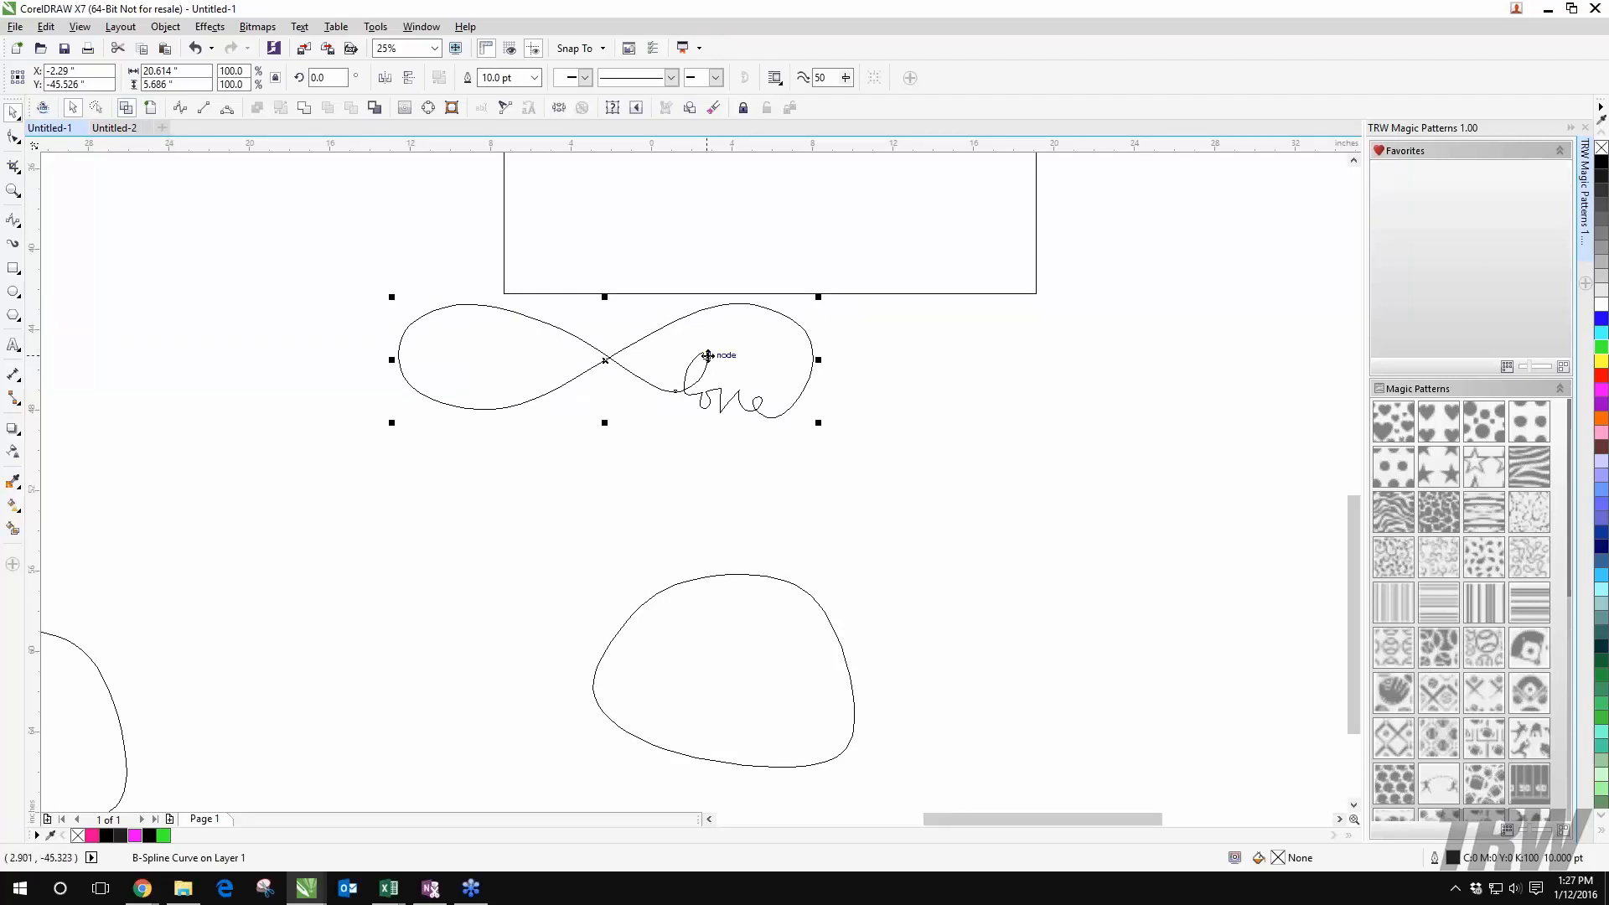
click(148, 109)
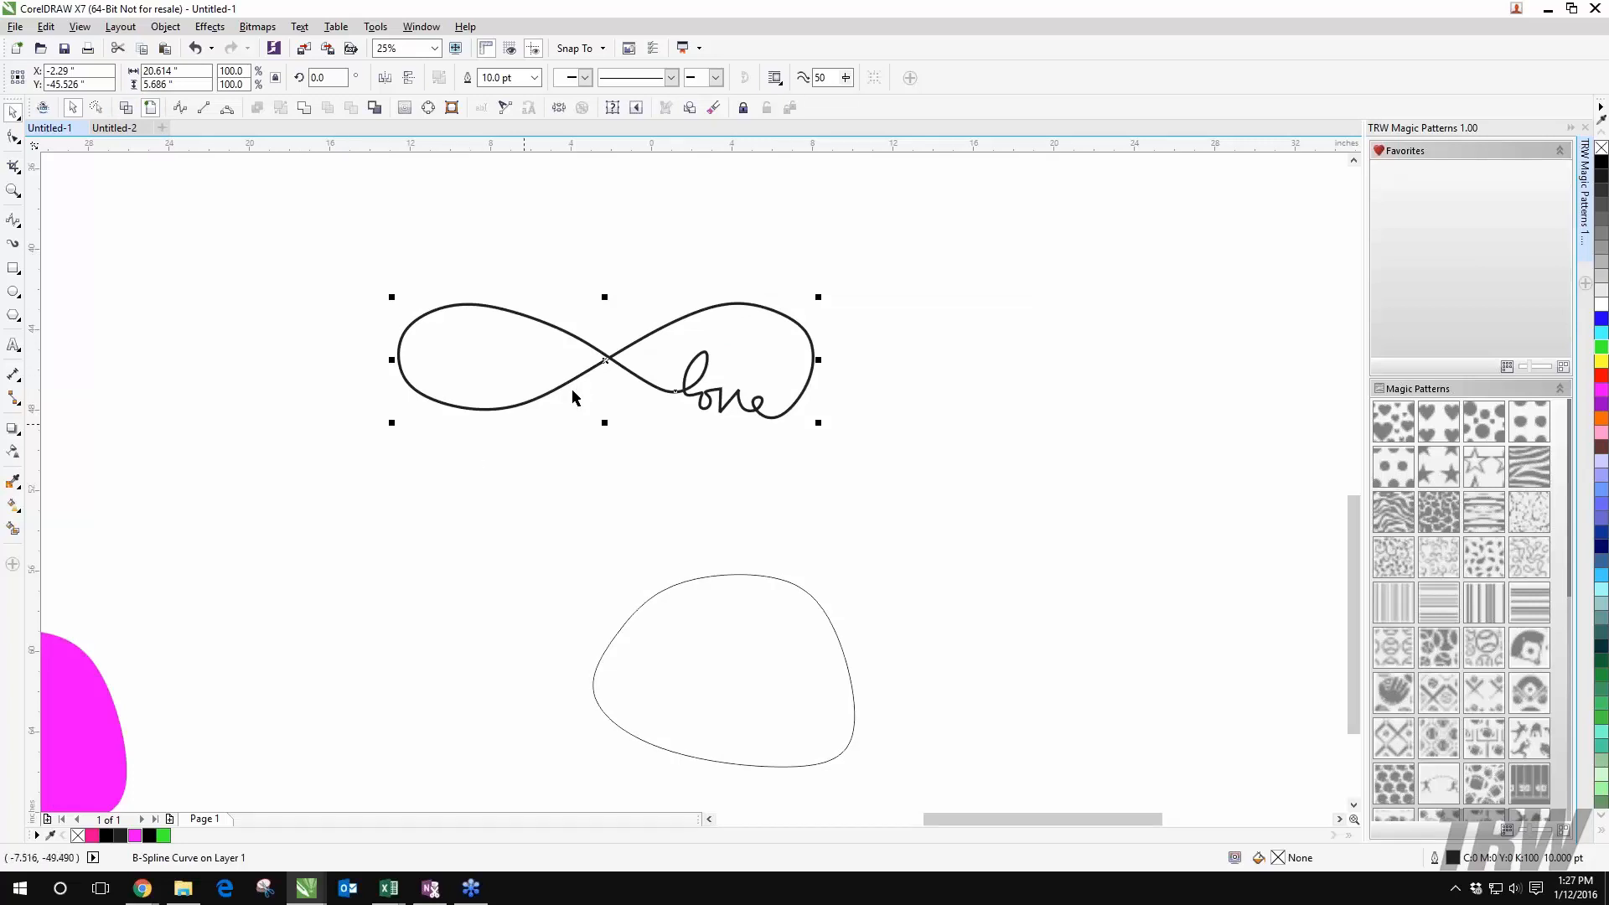
click(453, 108)
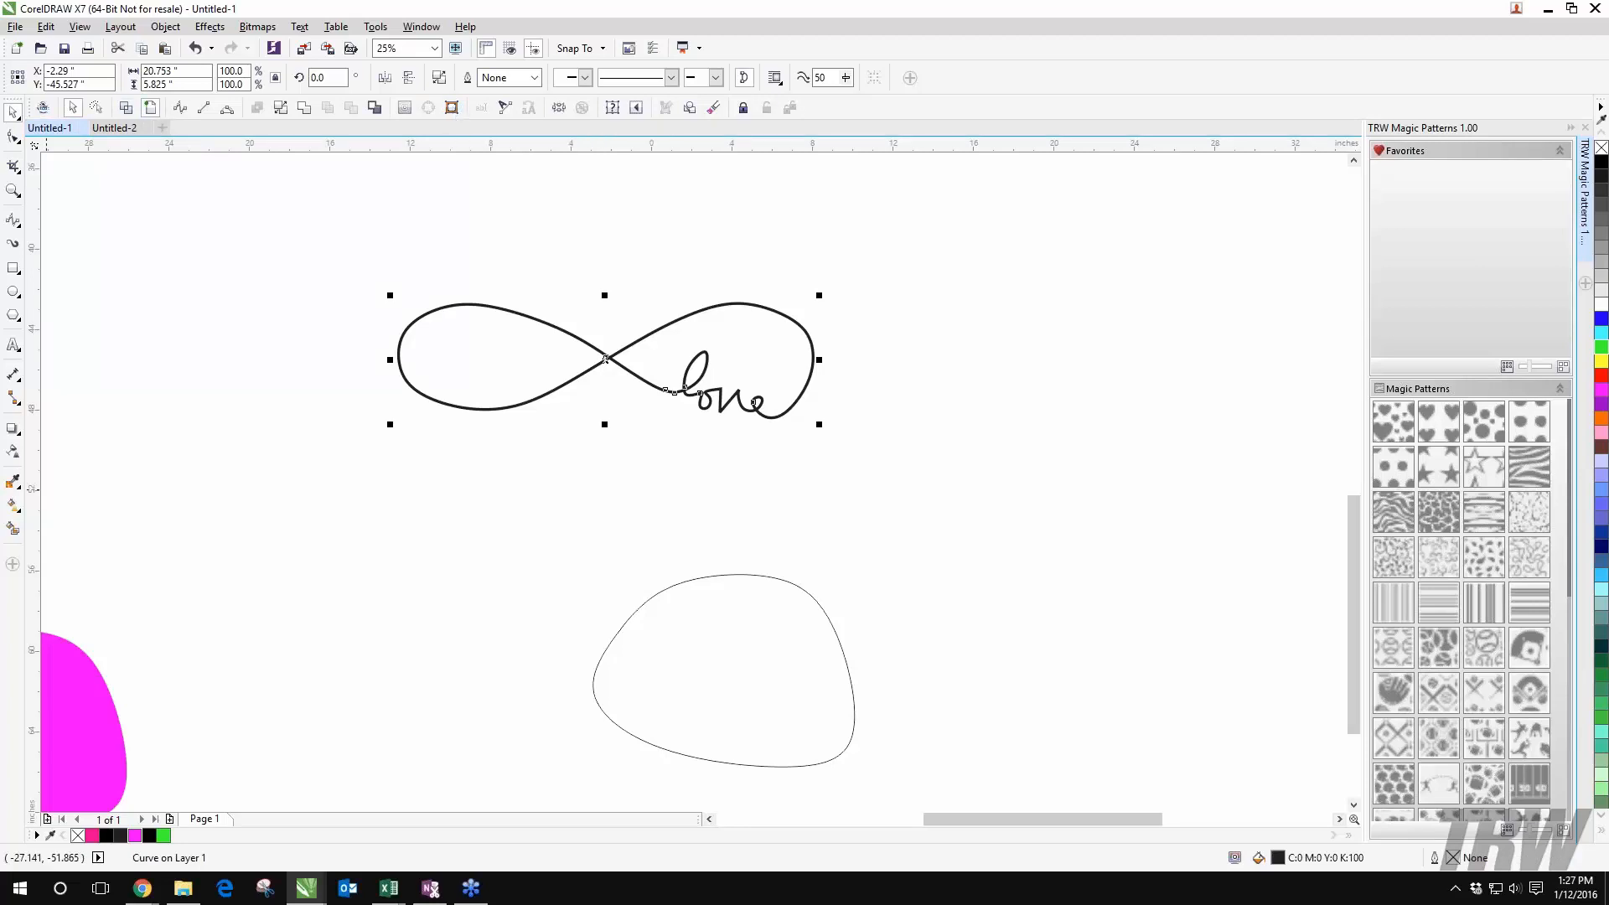
click(857, 431)
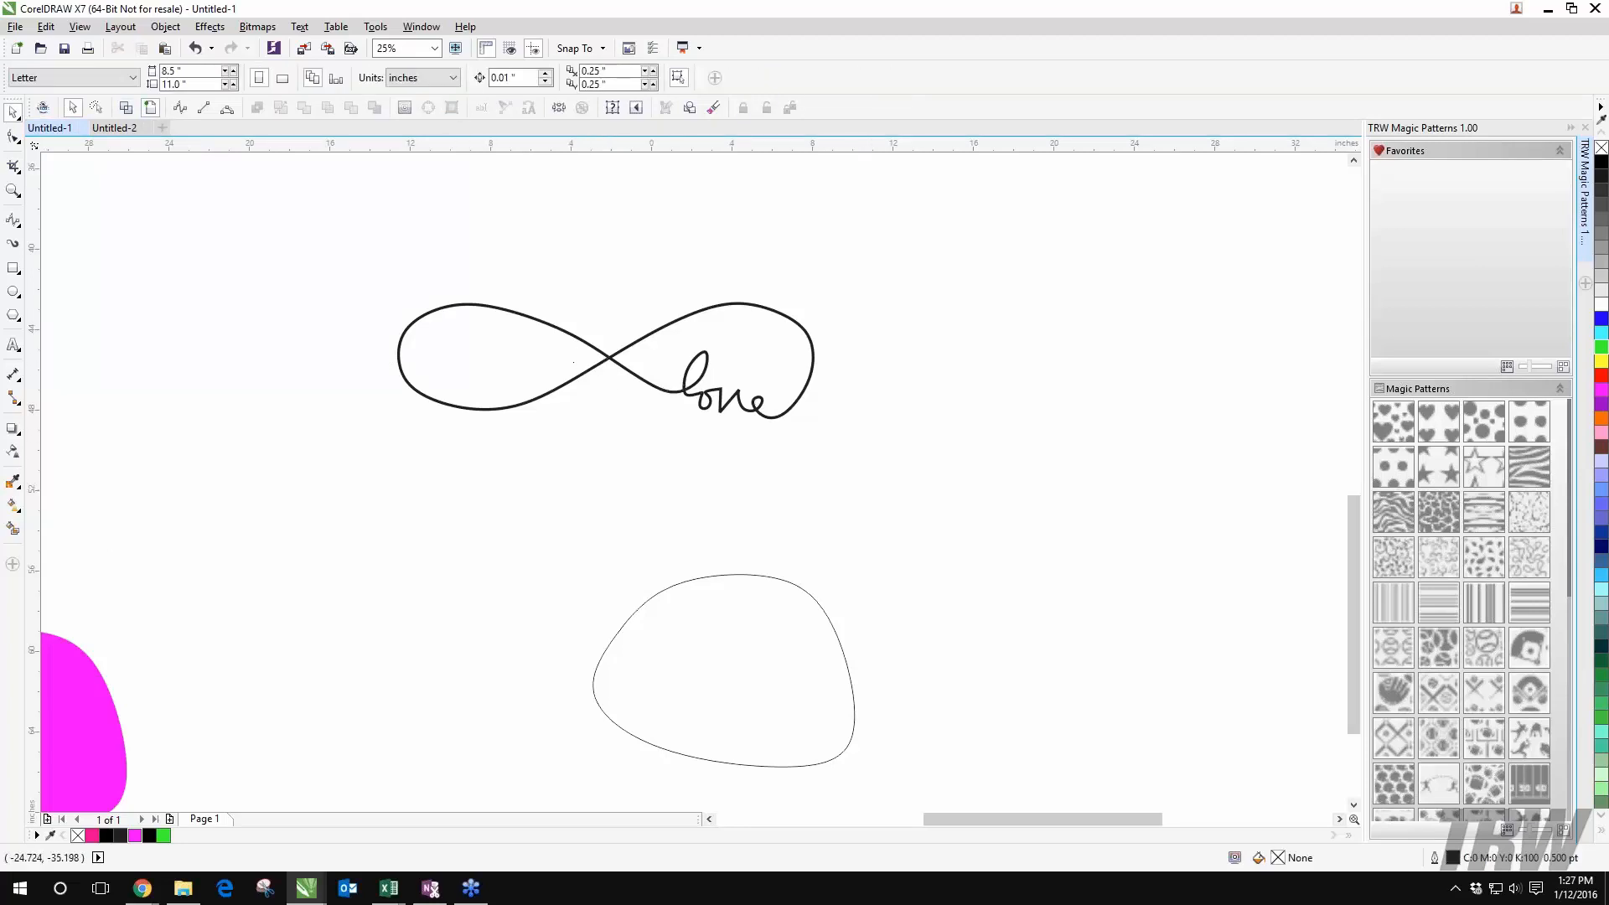
Step: Examine the converted infinity-love shape's contours up close in wireframe view, around the crossing and the lettering
click(126, 107)
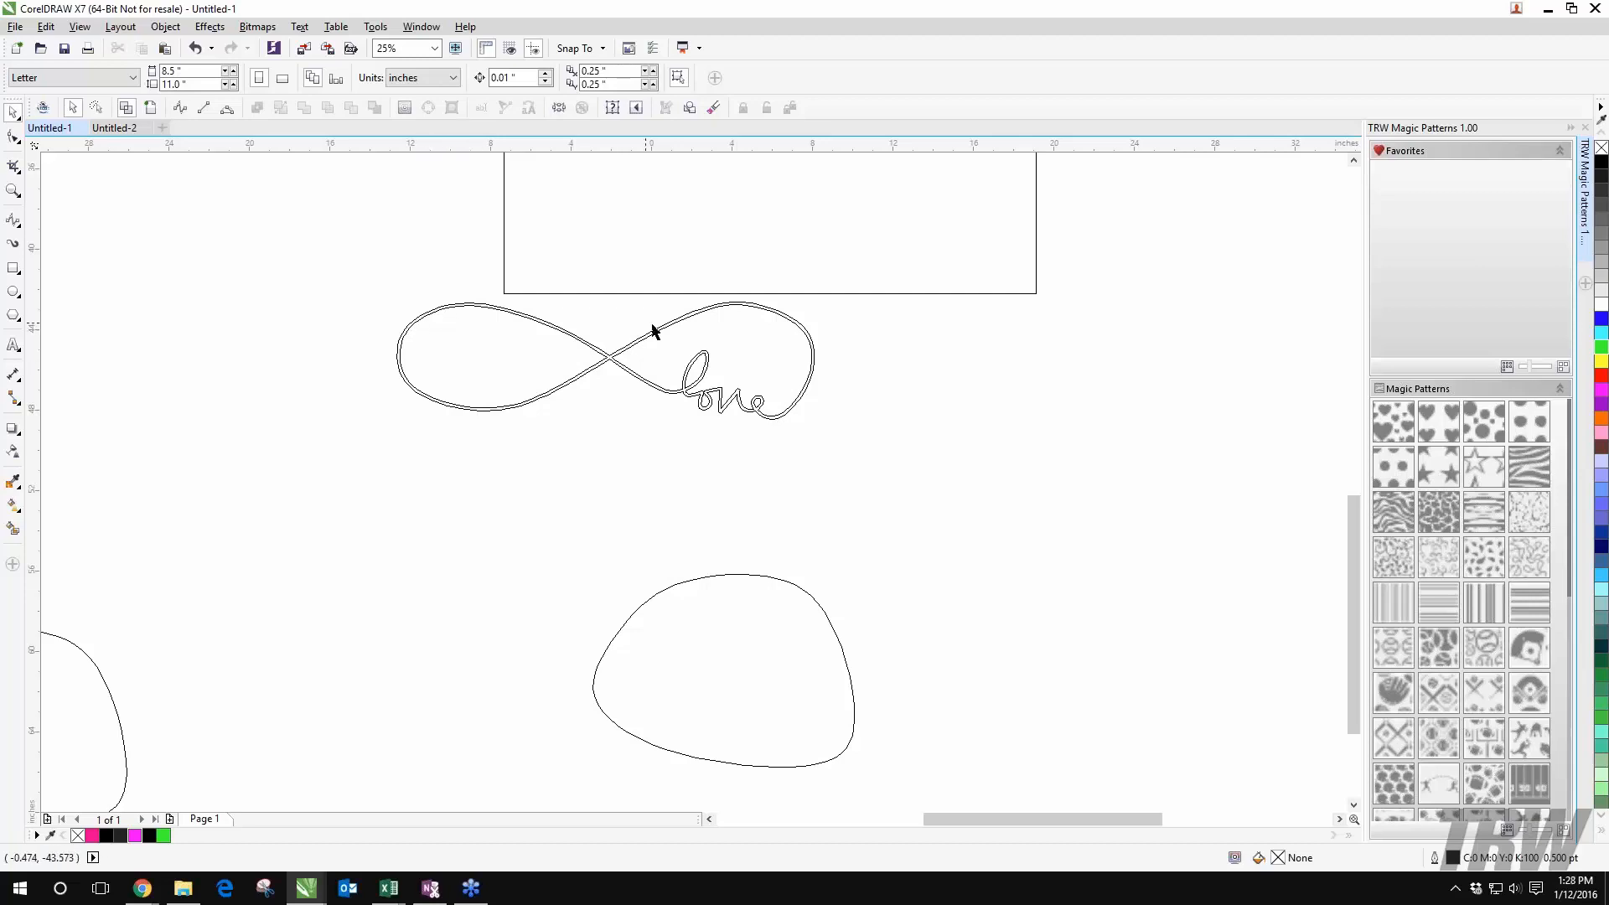
scroll(651, 324, down, 1)
scroll(666, 326, up, 1)
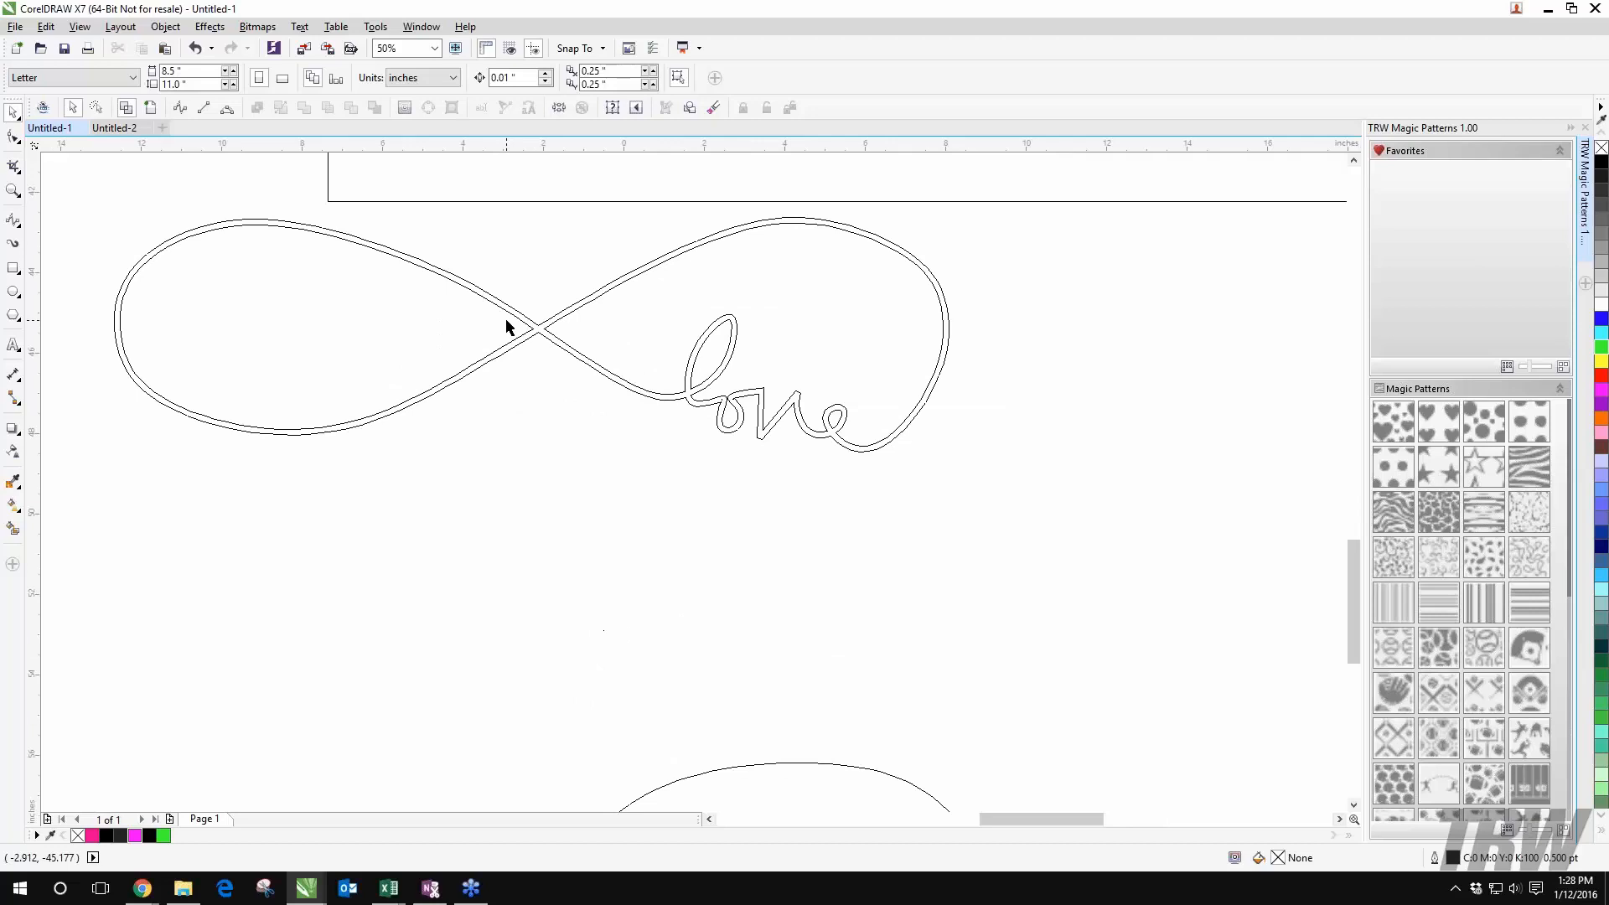
scroll(486, 330, down, 2)
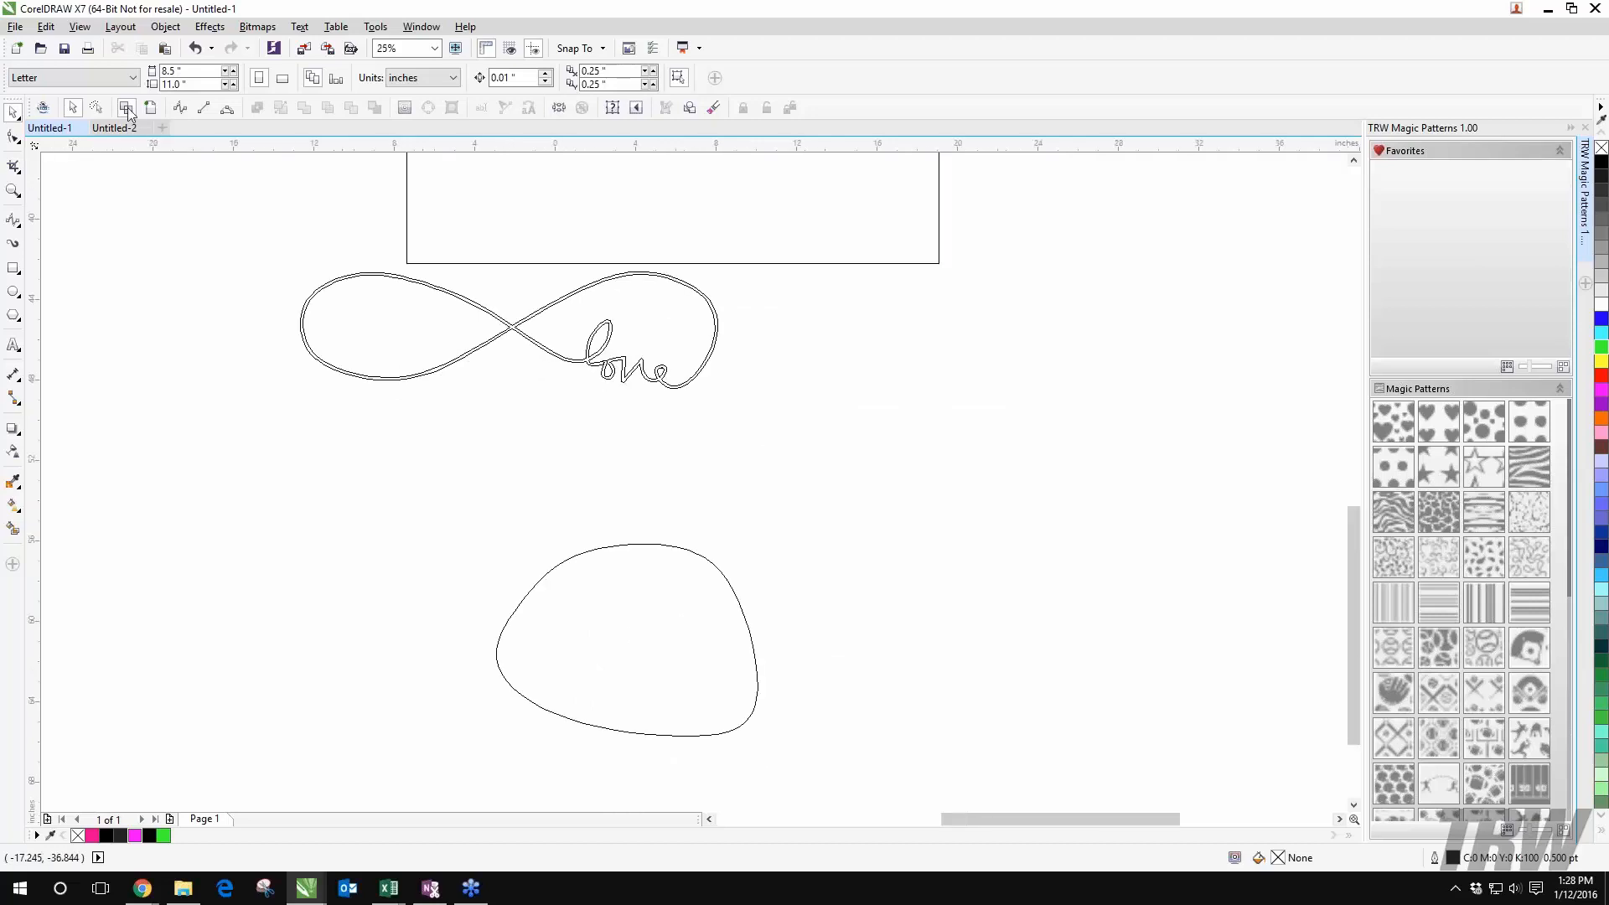
Step: Examine the gaps and pinched segments along the traced infinity design with the word love
scroll(851, 429, down, 2)
drag(840, 427, 683, 412)
scroll(878, 378, up, 1)
drag(878, 378, 582, 393)
scroll(790, 306, up, 5)
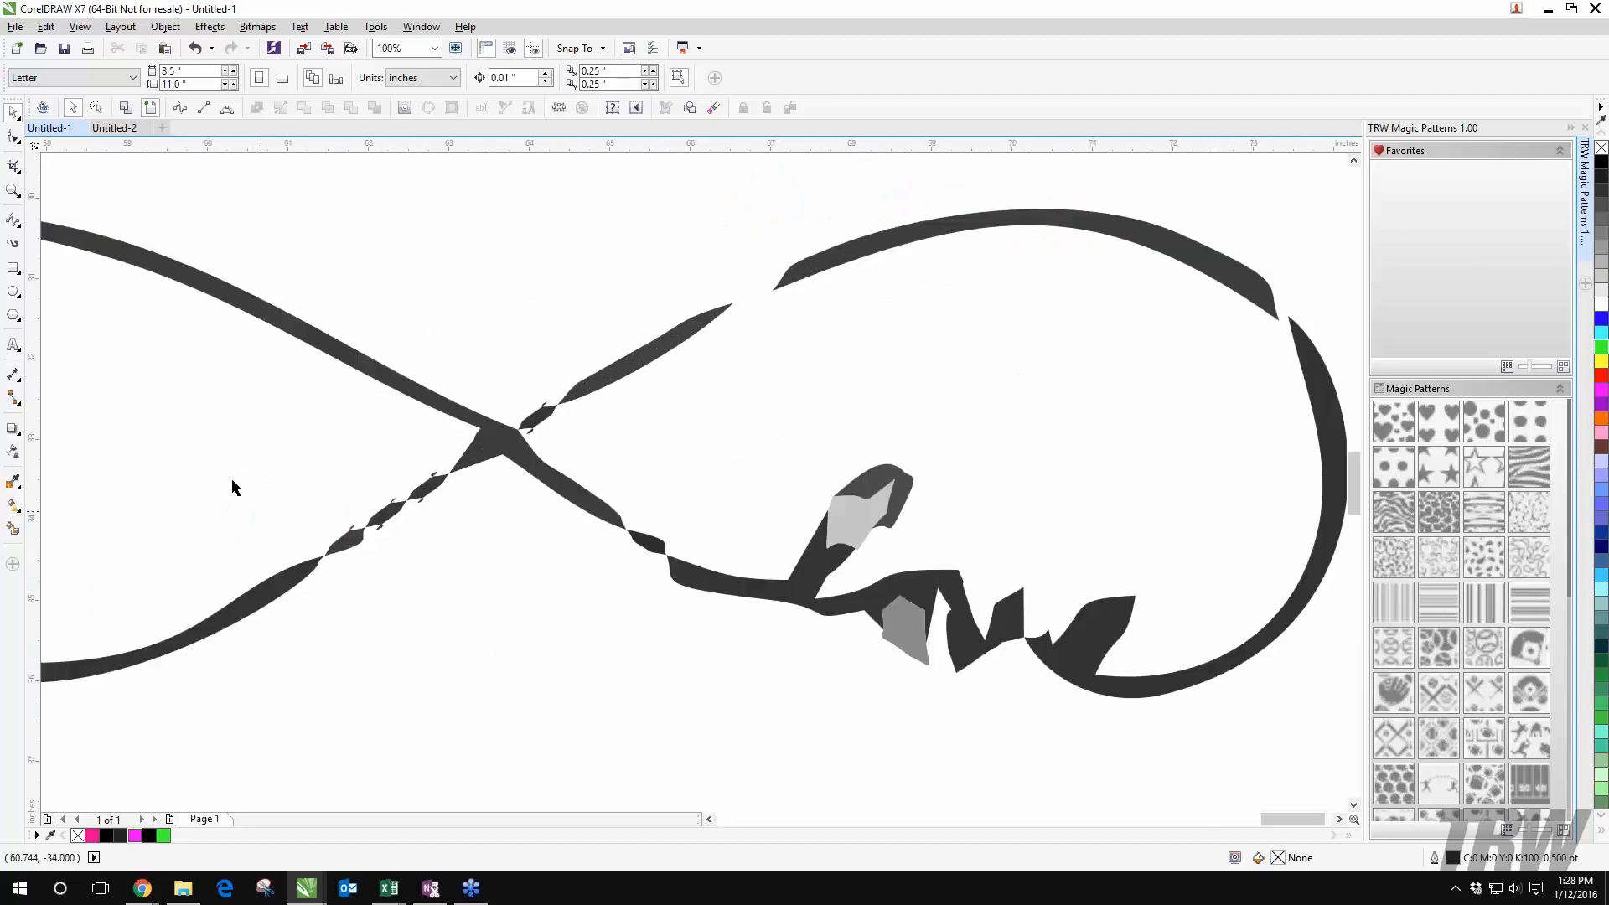
scroll(504, 453, down, 1)
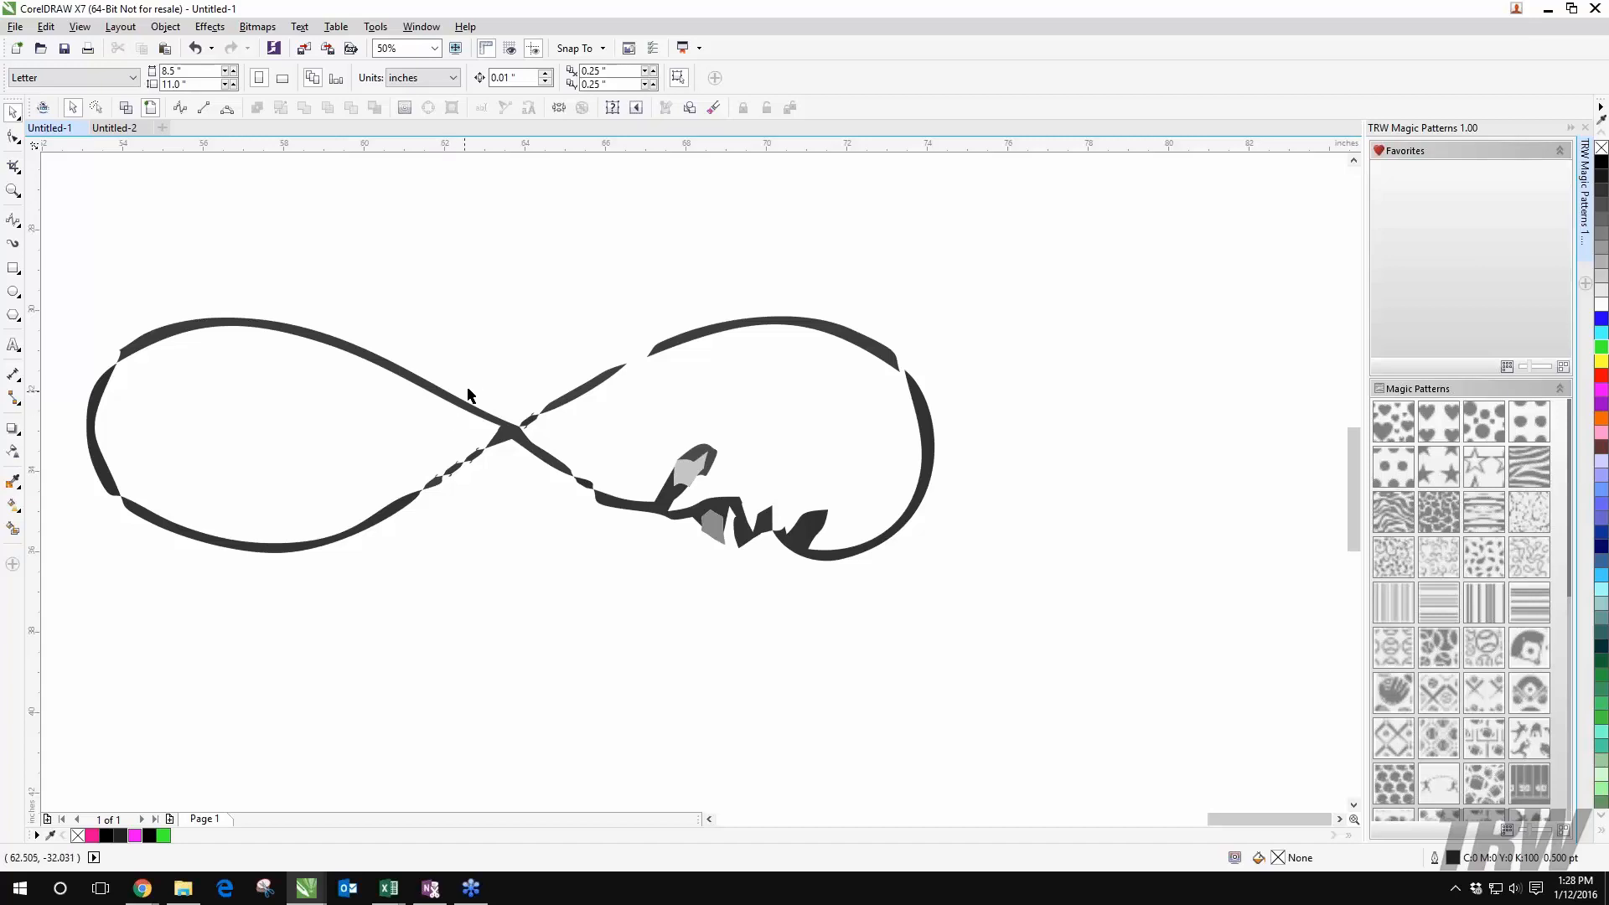
key(F10)
click(13, 113)
drag(349, 344, 468, 334)
scroll(479, 314, down, 1)
key(F10)
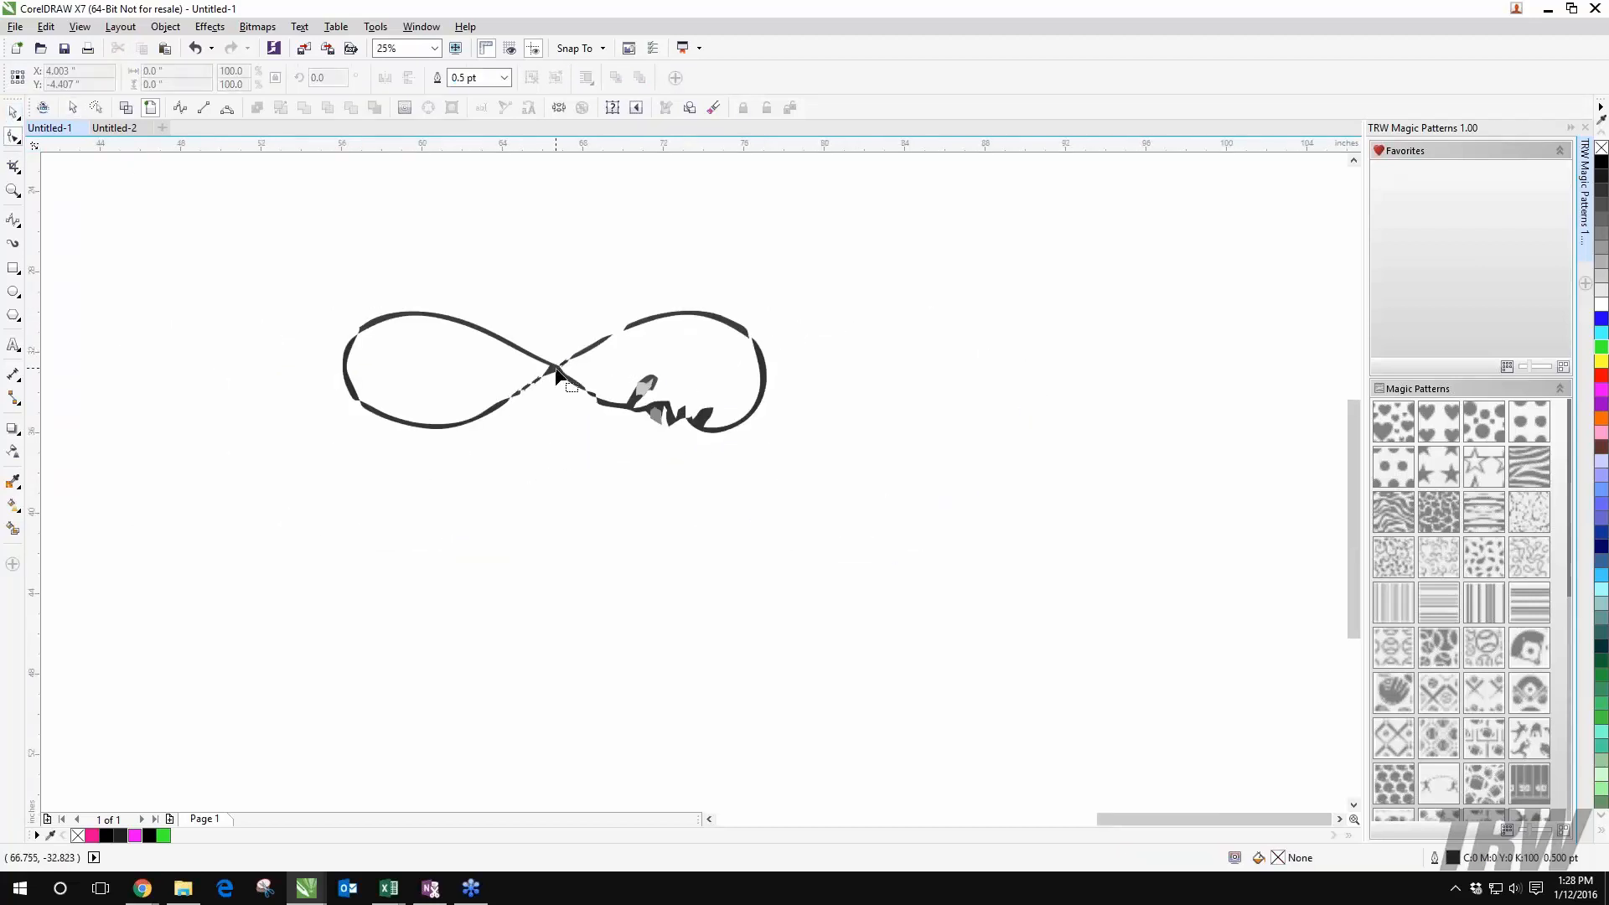
scroll(565, 368, up, 2)
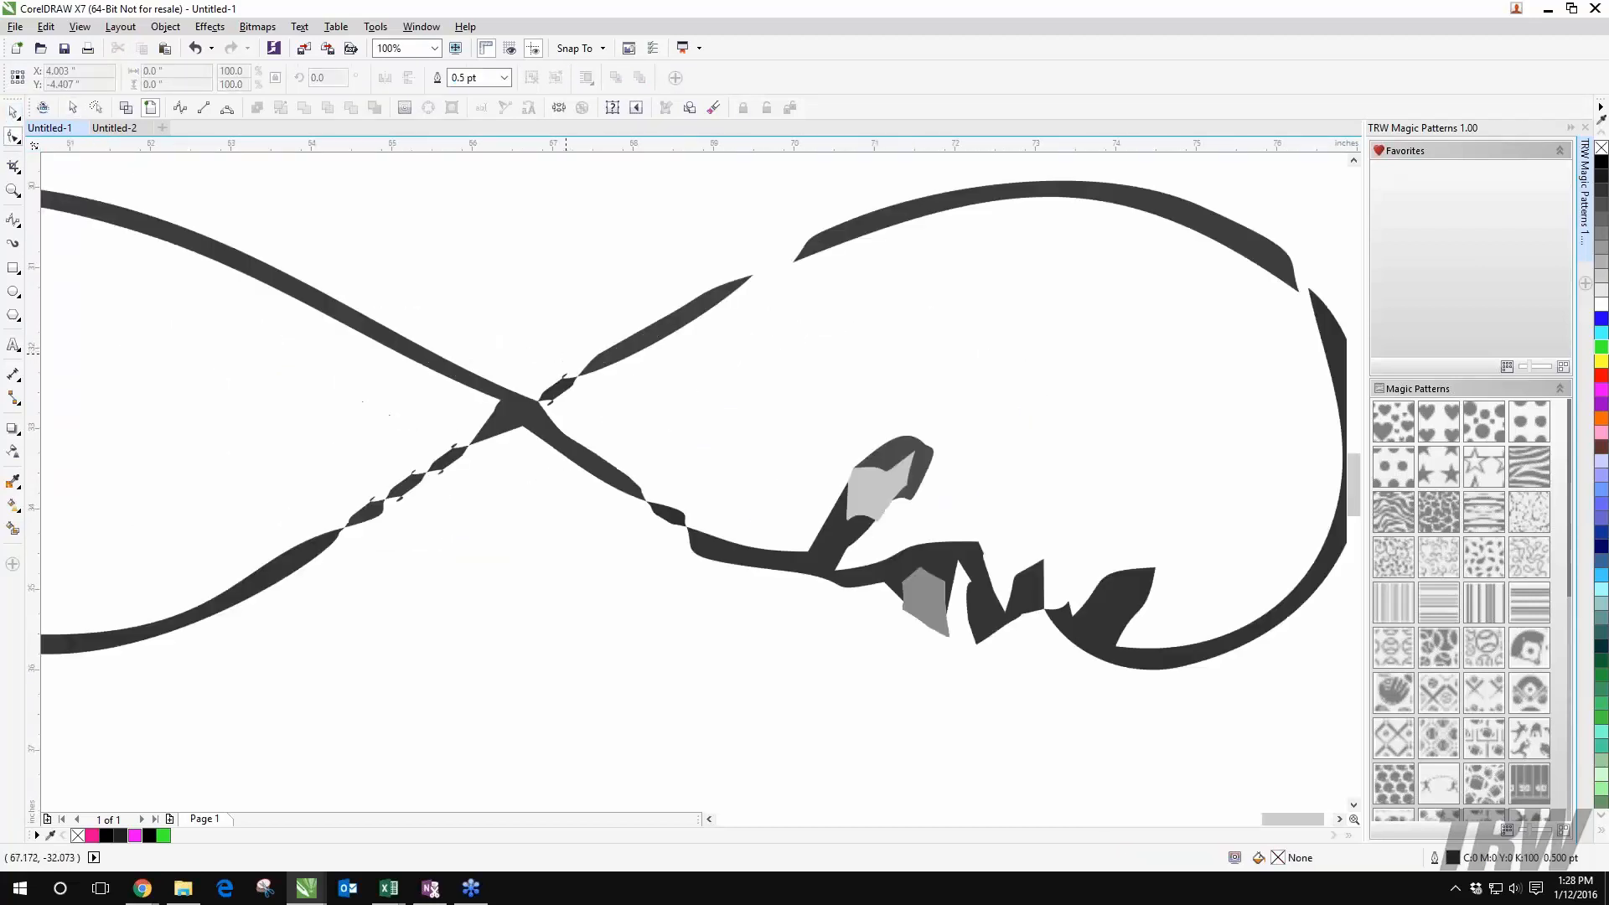
scroll(889, 471, down, 2)
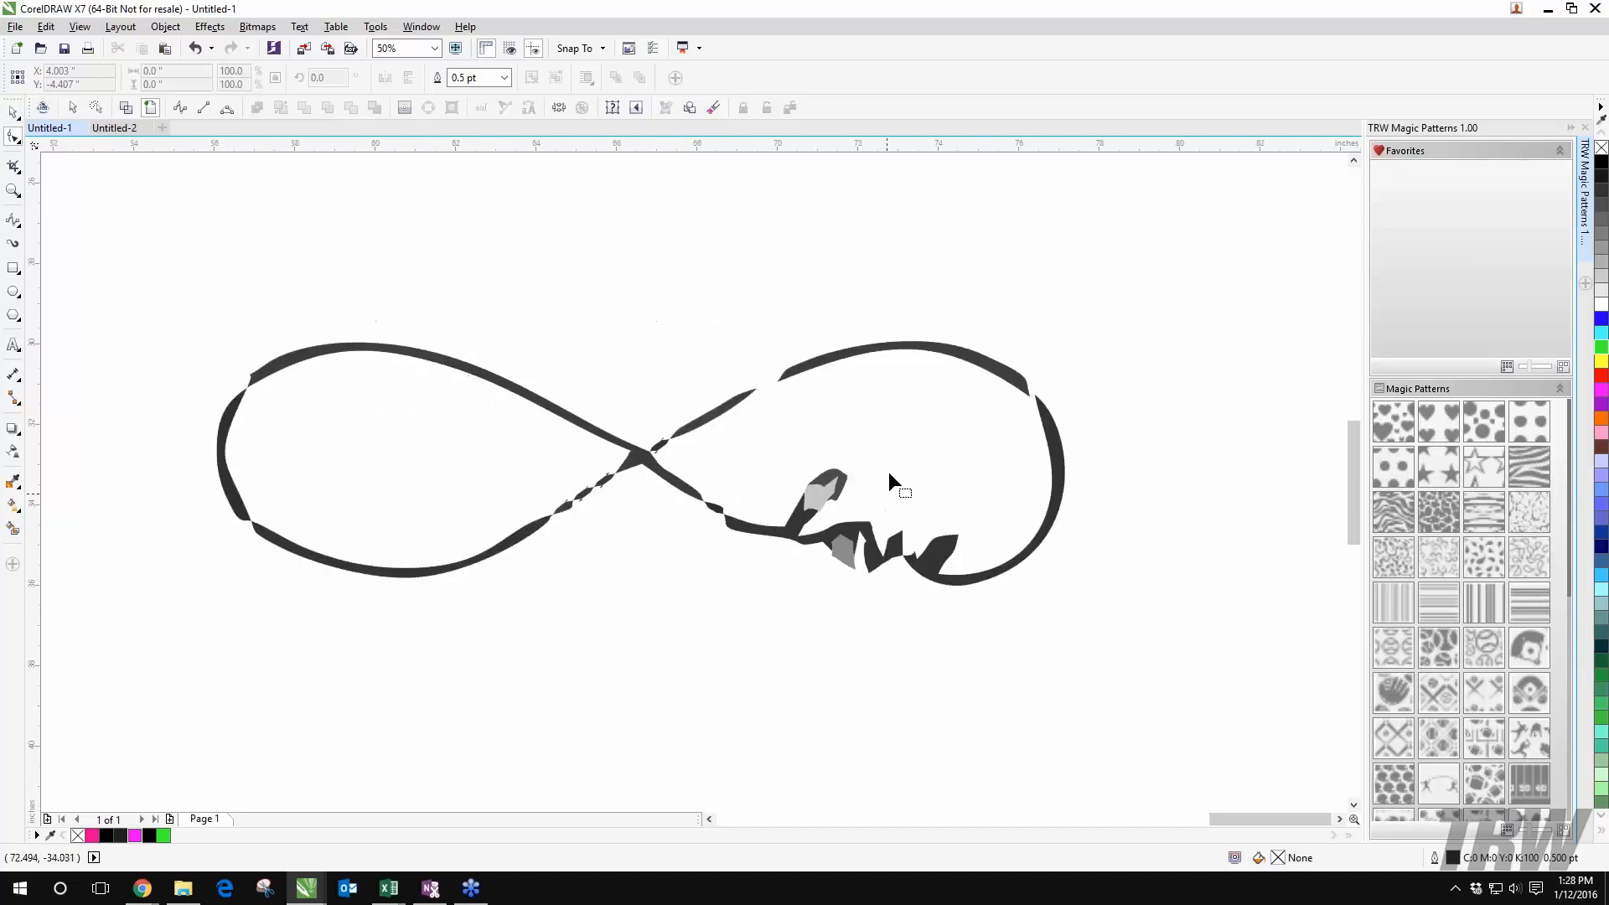
scroll(797, 529, up, 2)
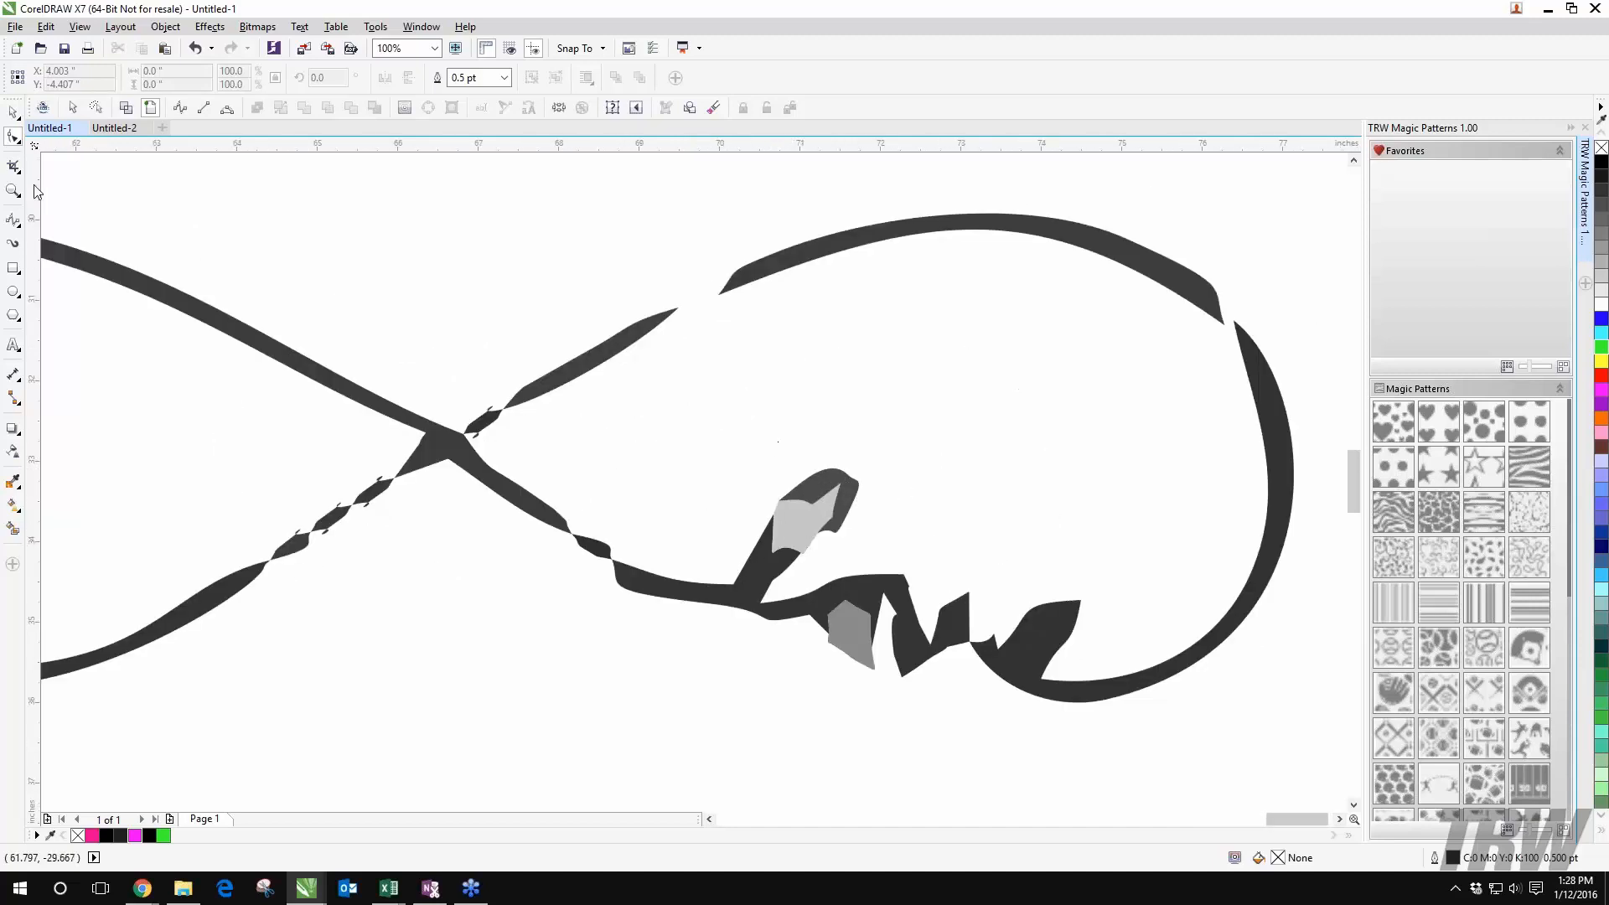
Step: Select the traced infinity artwork and reshape the end of the left loop's upper strand at its gap with the Shape tool
click(13, 111)
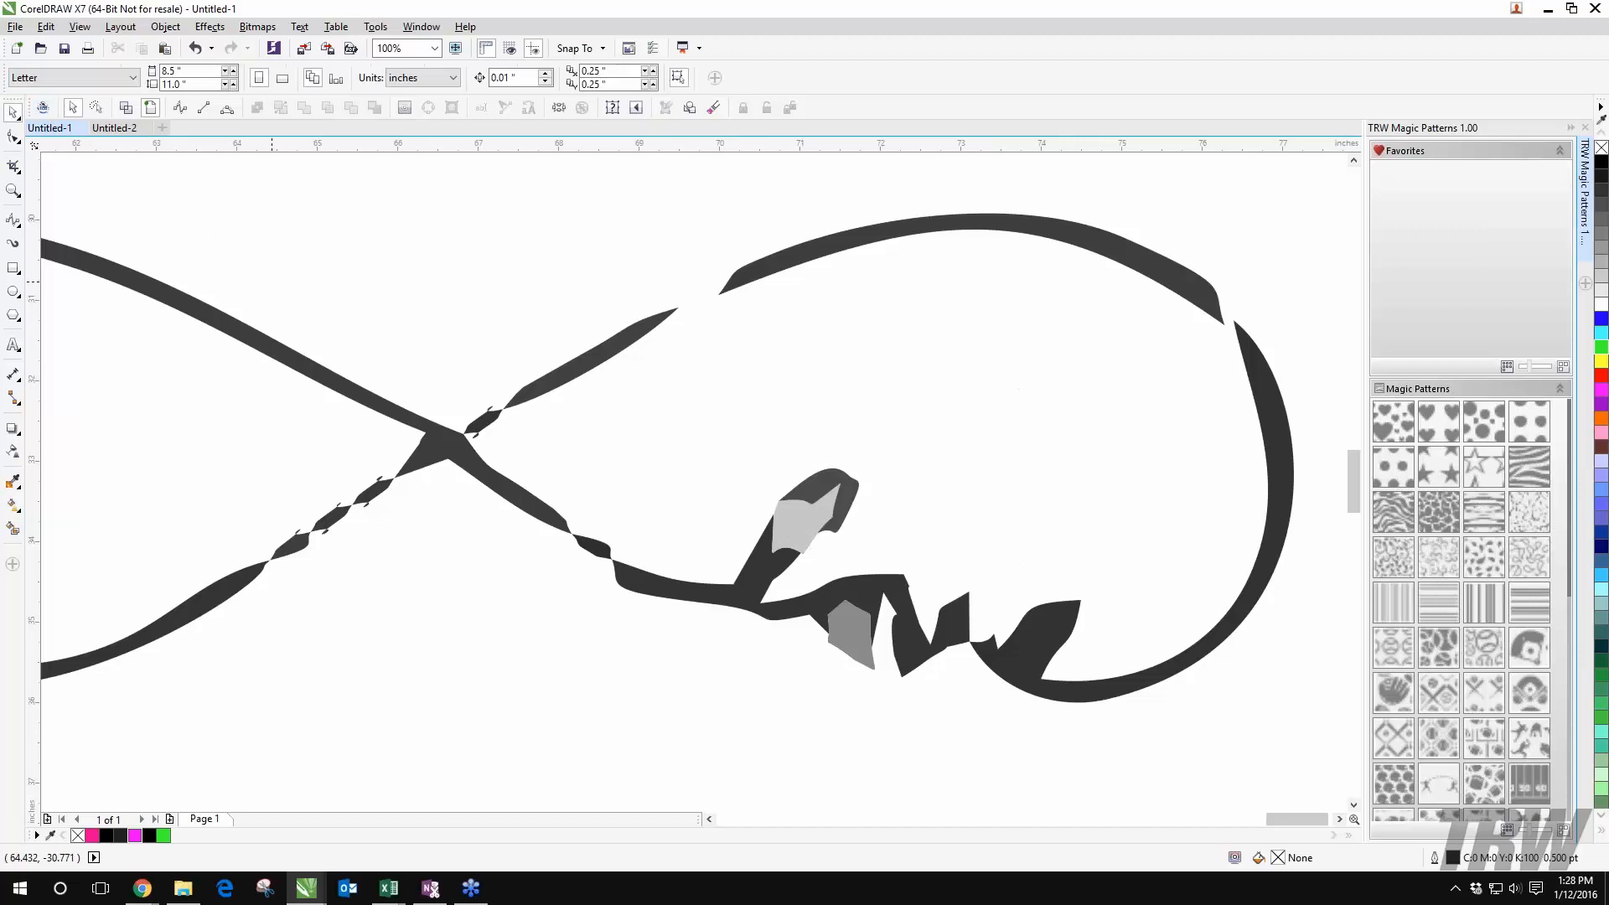
click(317, 392)
right_click(319, 389)
key(Escape)
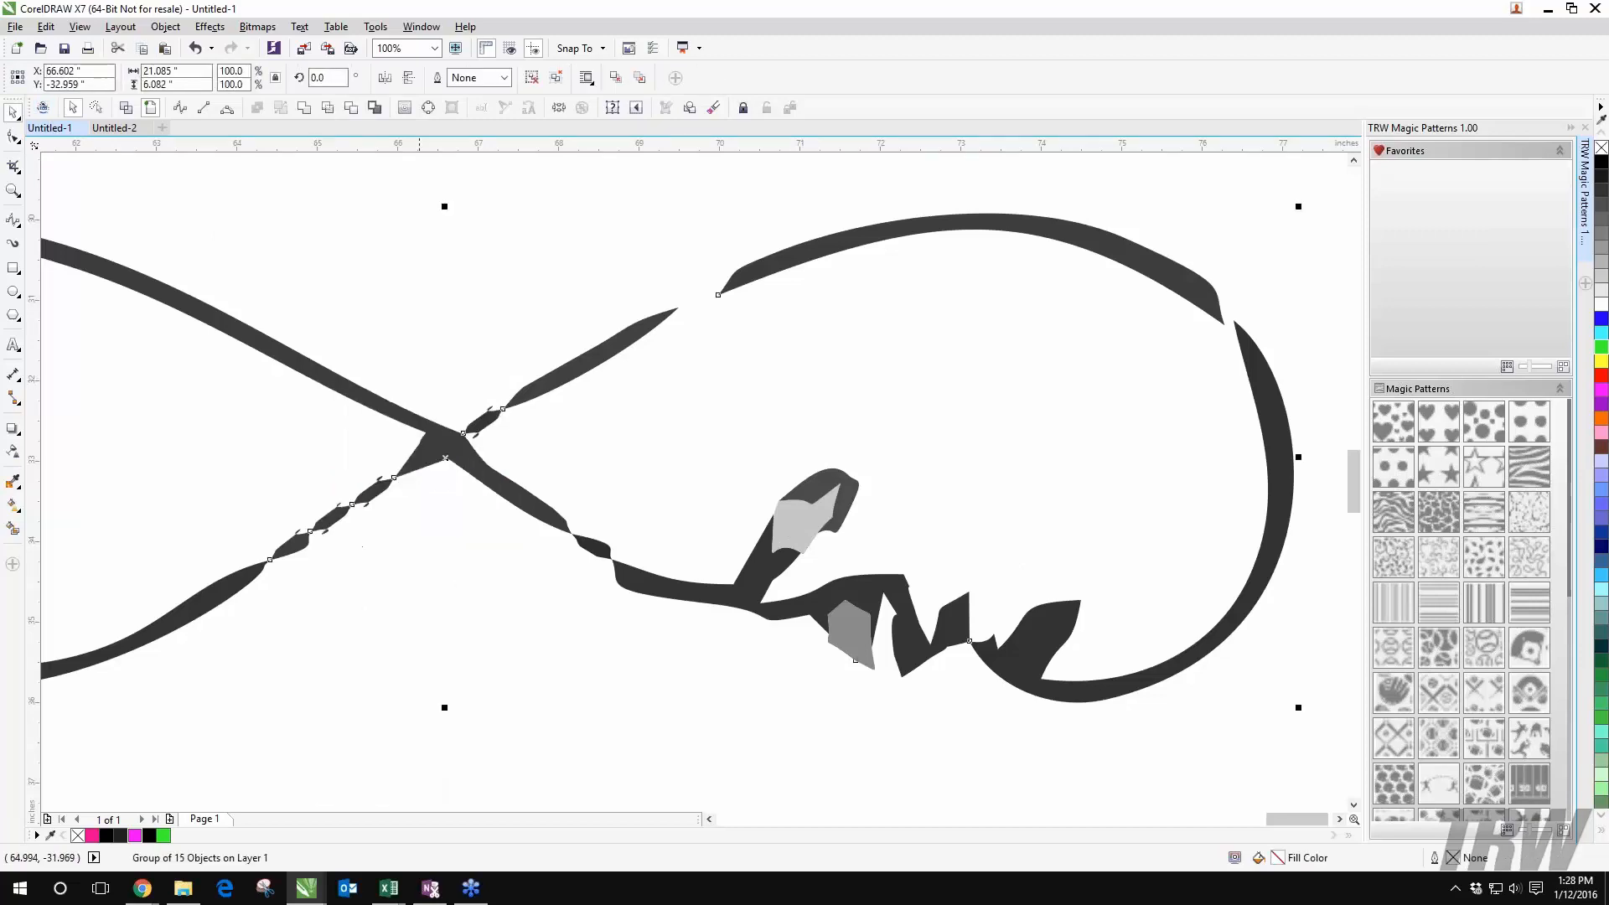
key(F10)
click(442, 466)
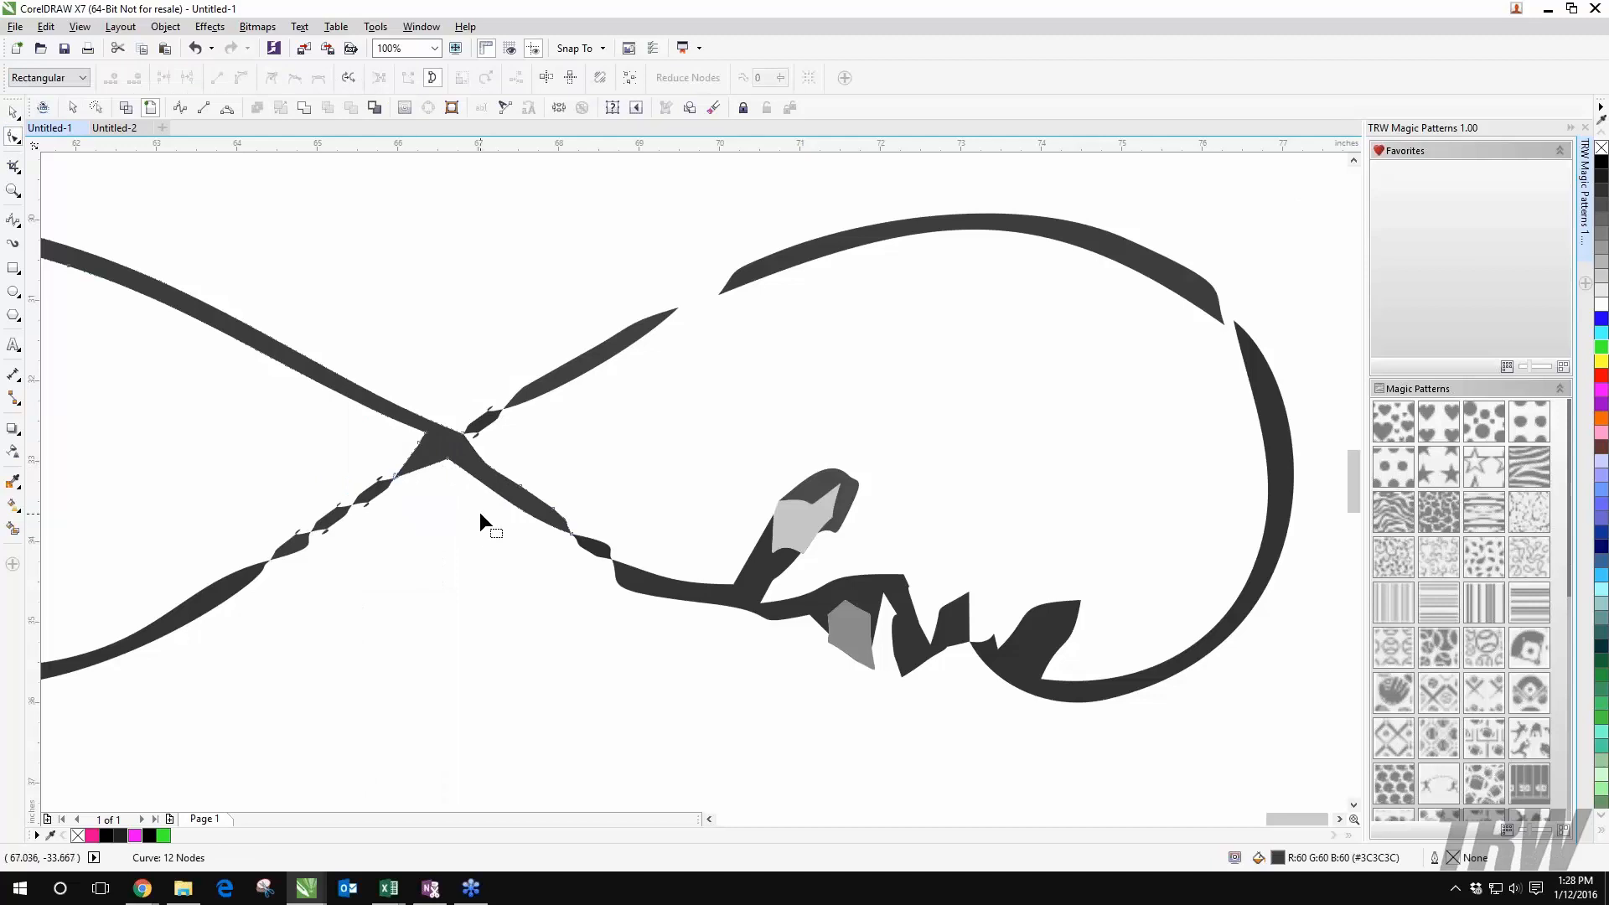
scroll(479, 511, down, 3)
scroll(492, 366, up, 3)
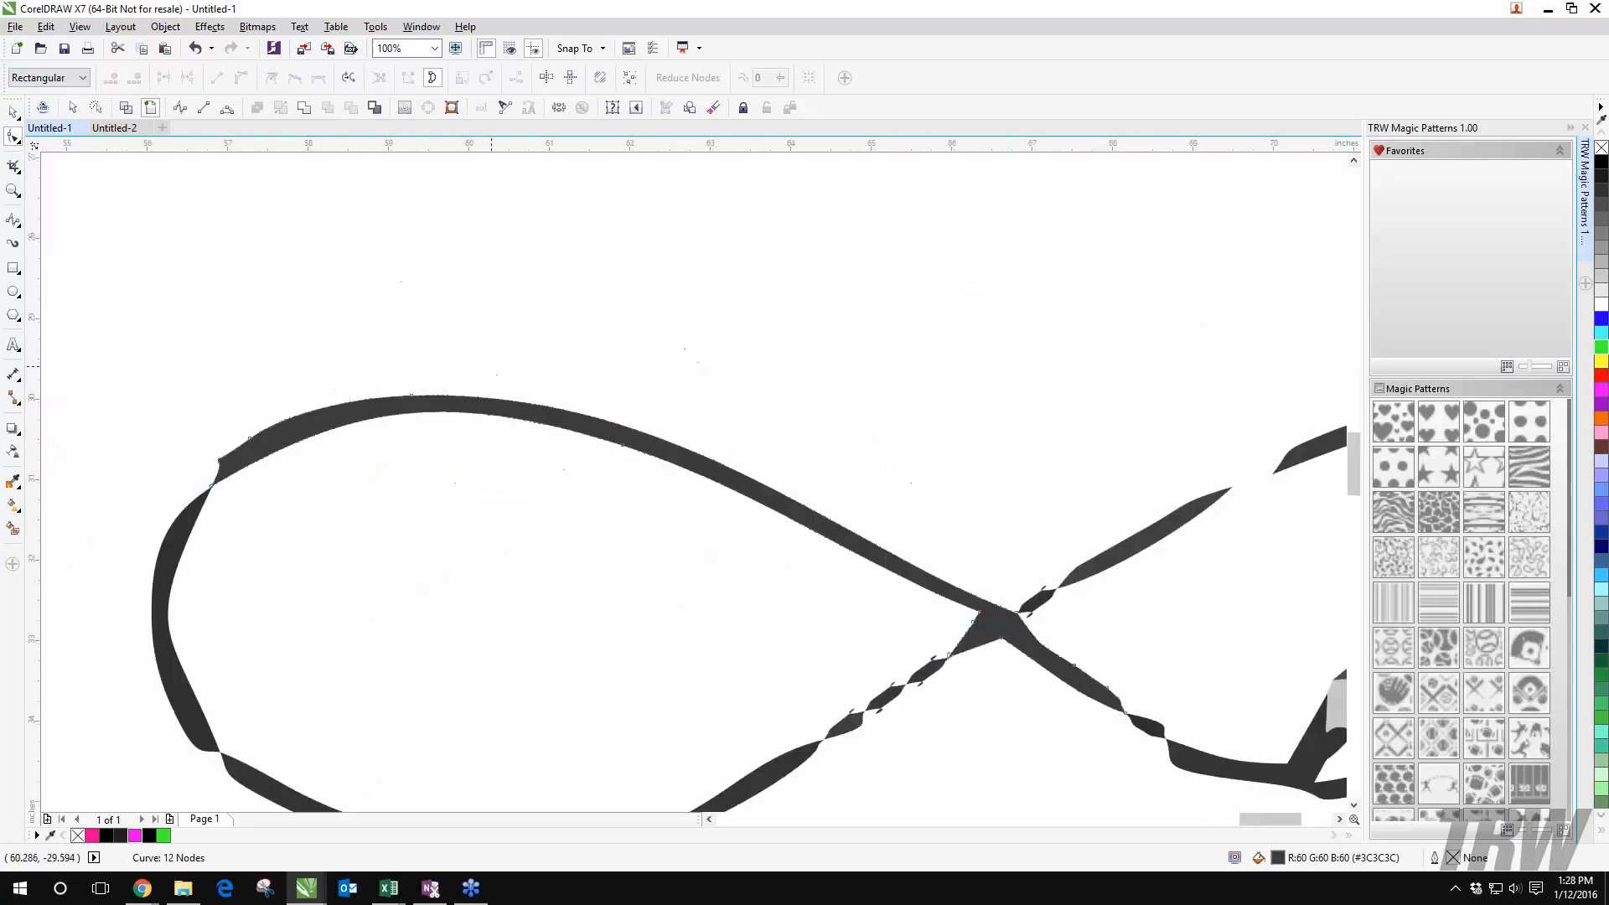
scroll(436, 362, down, 2)
scroll(928, 572, up, 4)
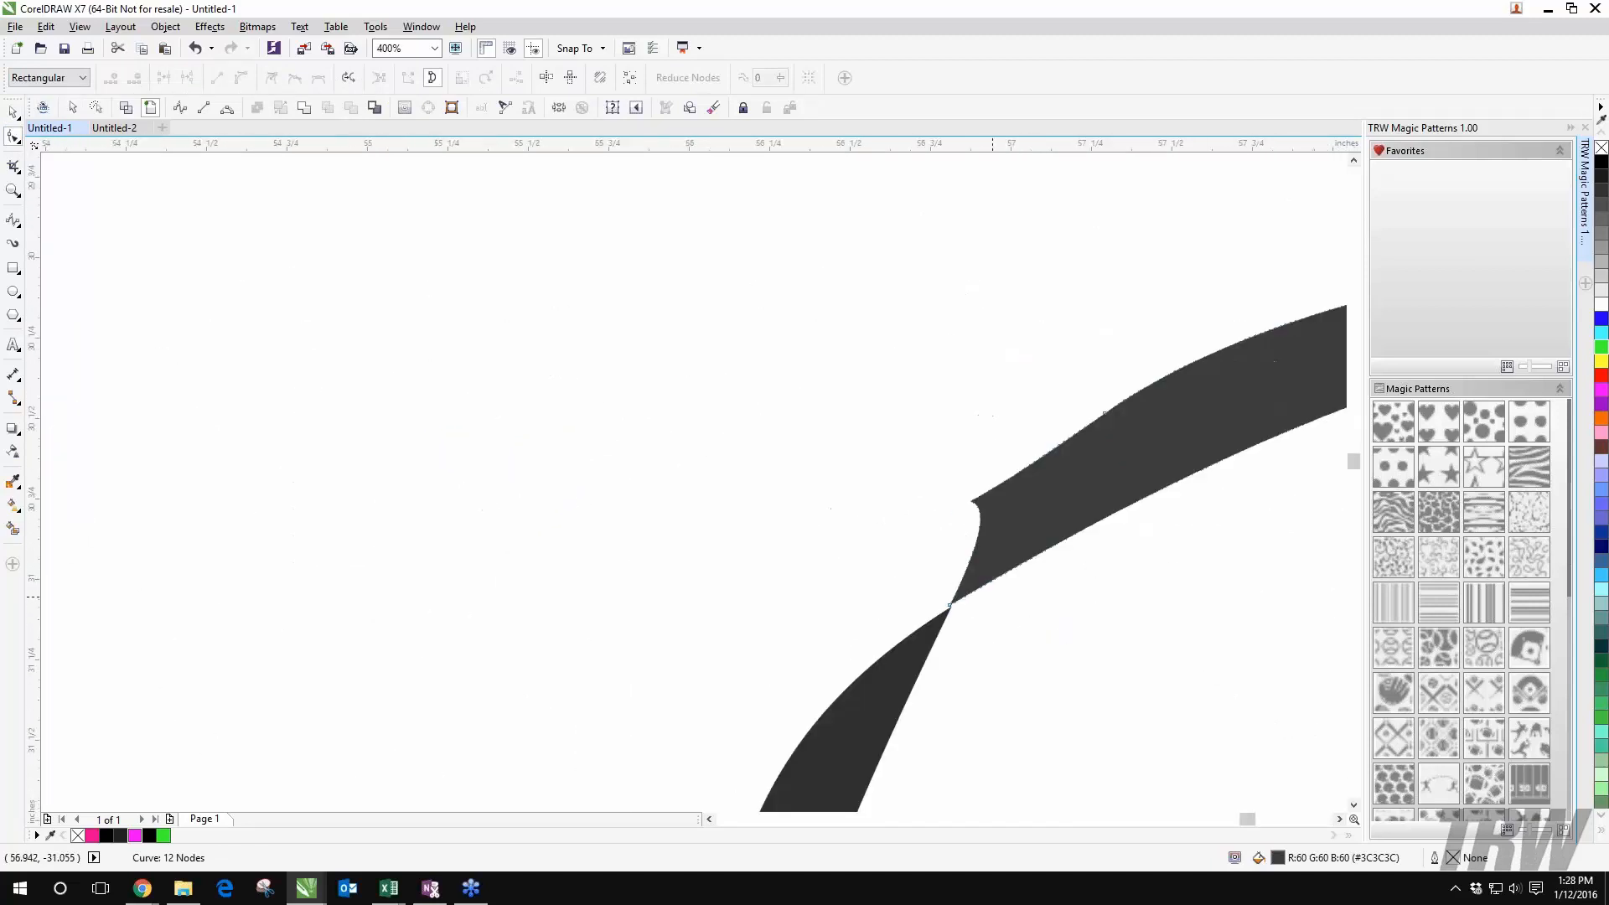
scroll(949, 604, up, 2)
drag(552, 343, 545, 330)
scroll(612, 339, down, 1)
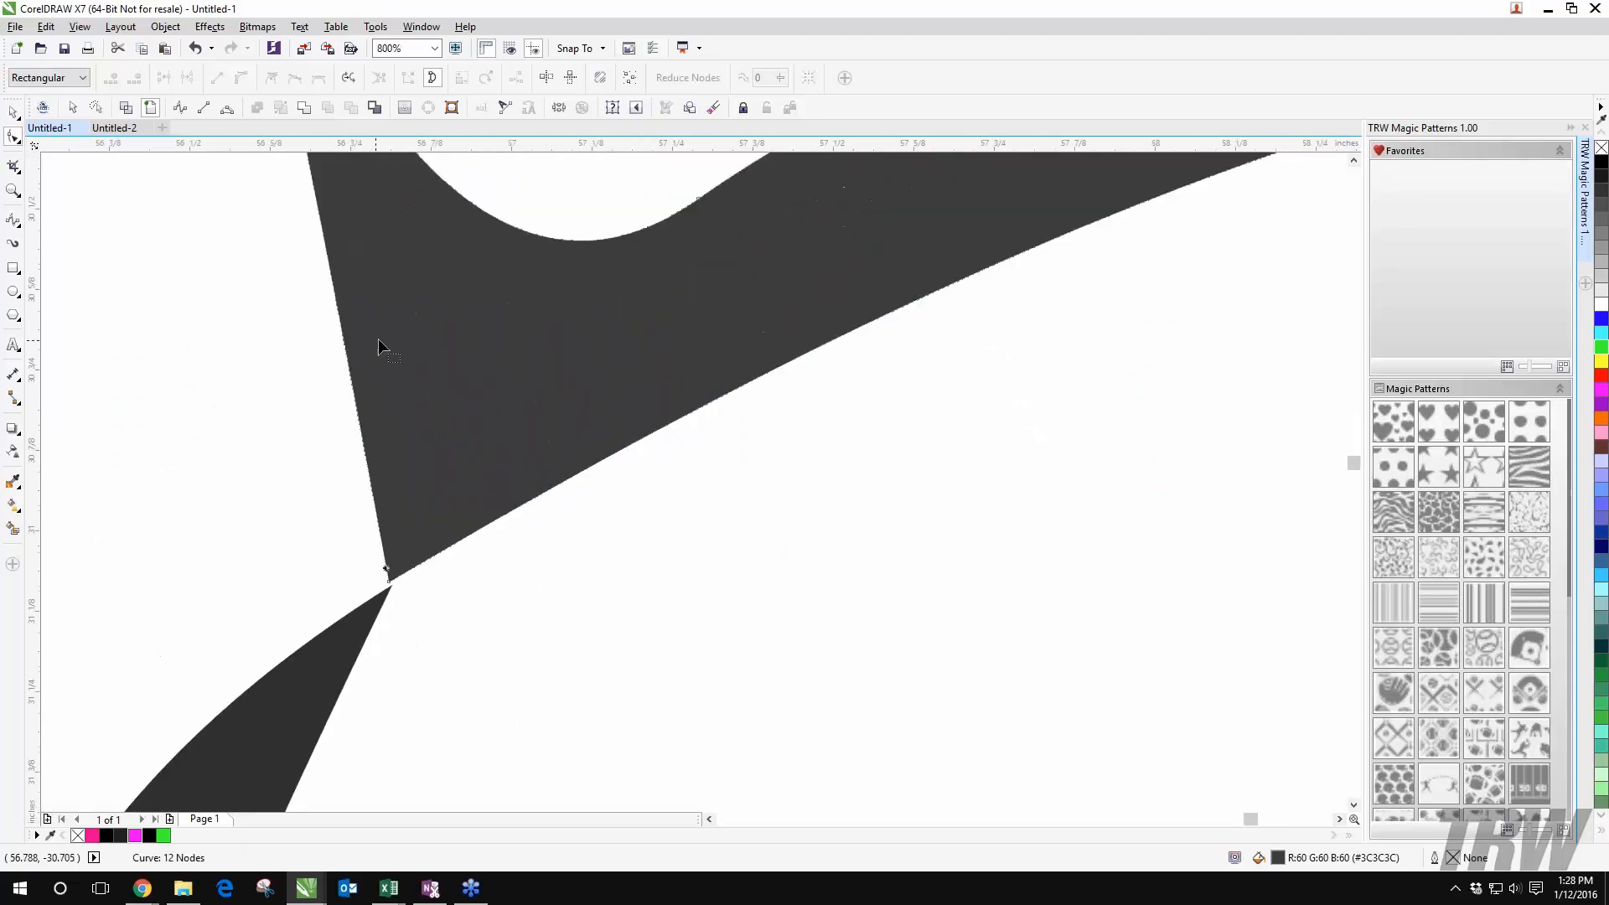
Step: Inspect the pinched segments around the infinity's crossing and along the lower strand of the left loop
scroll(379, 339, down, 3)
drag(1342, 612, 935, 431)
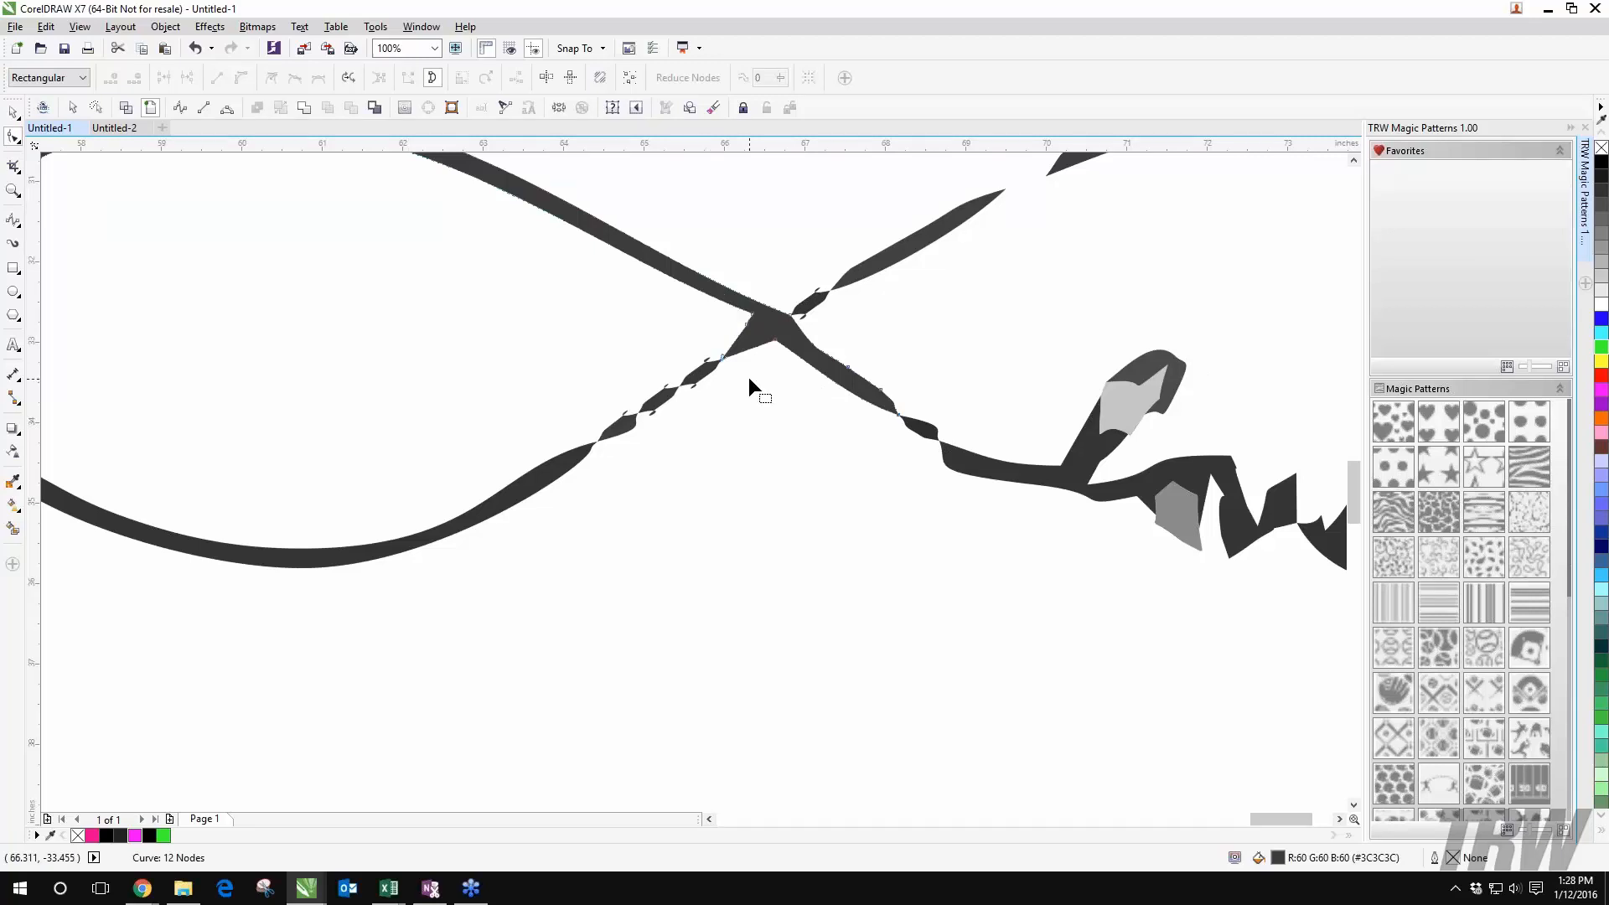
scroll(543, 335, up, 3)
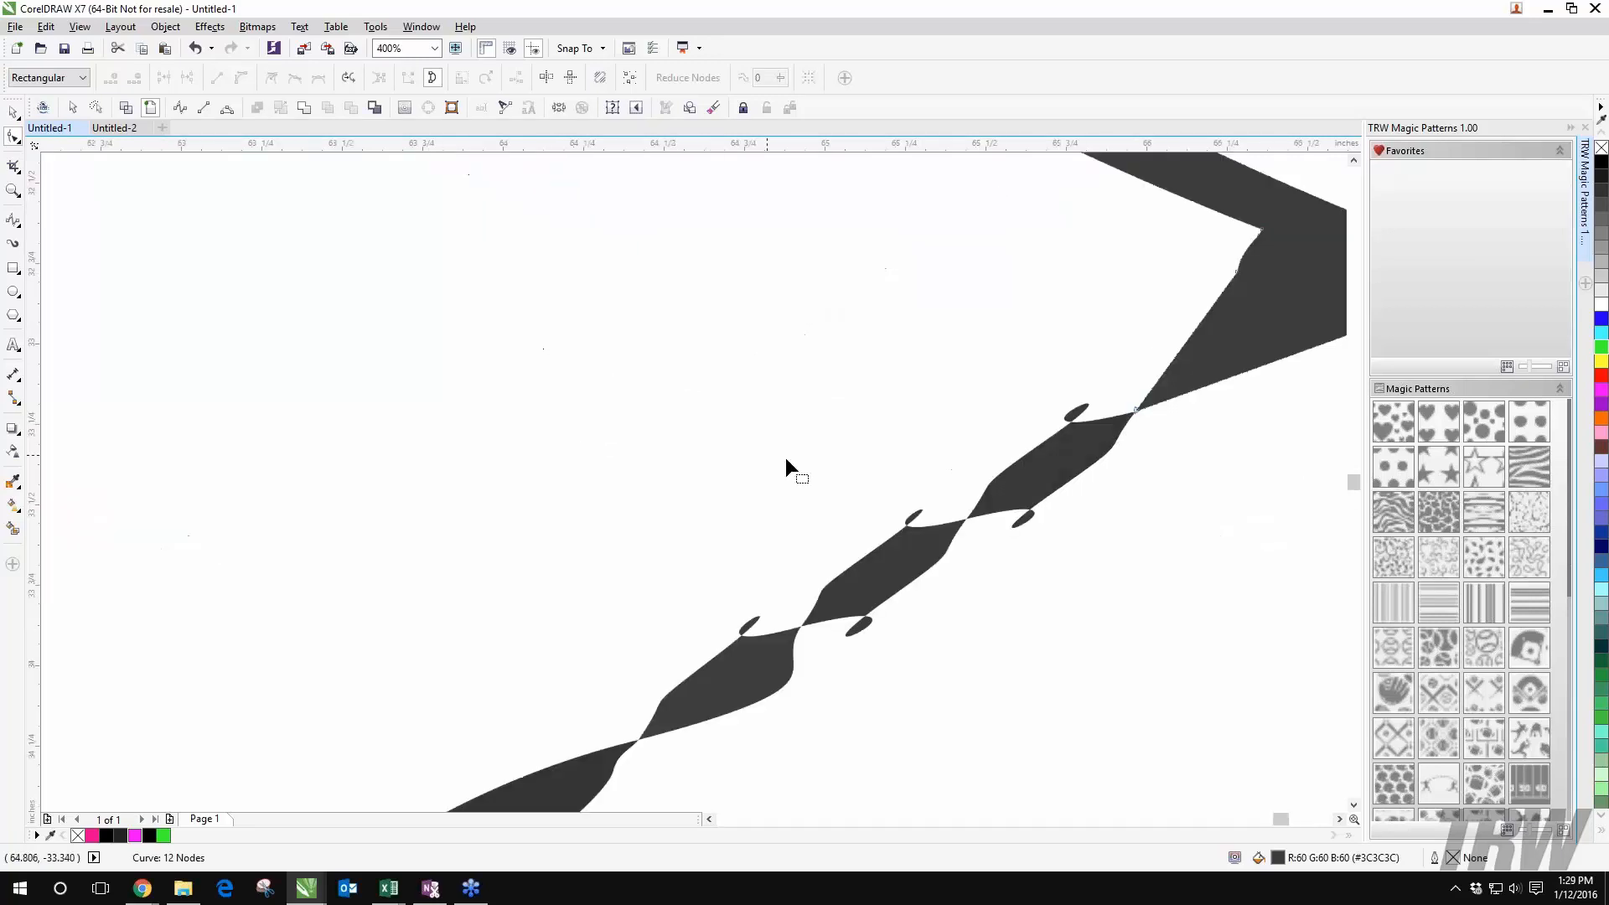
scroll(787, 467, up, 2)
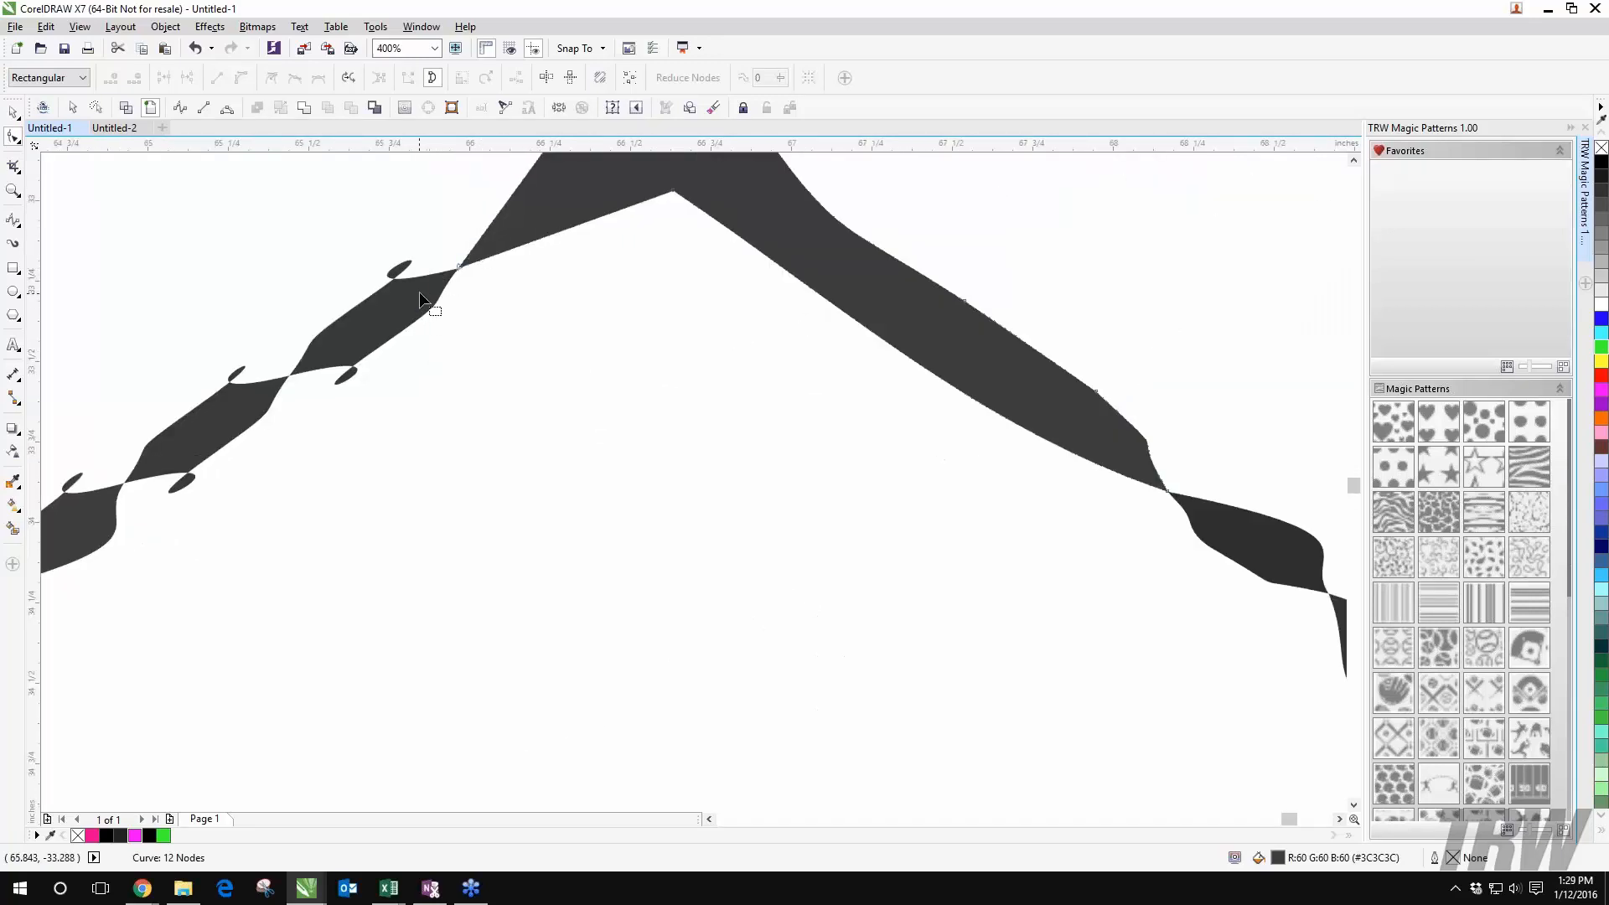
scroll(411, 300, up, 2)
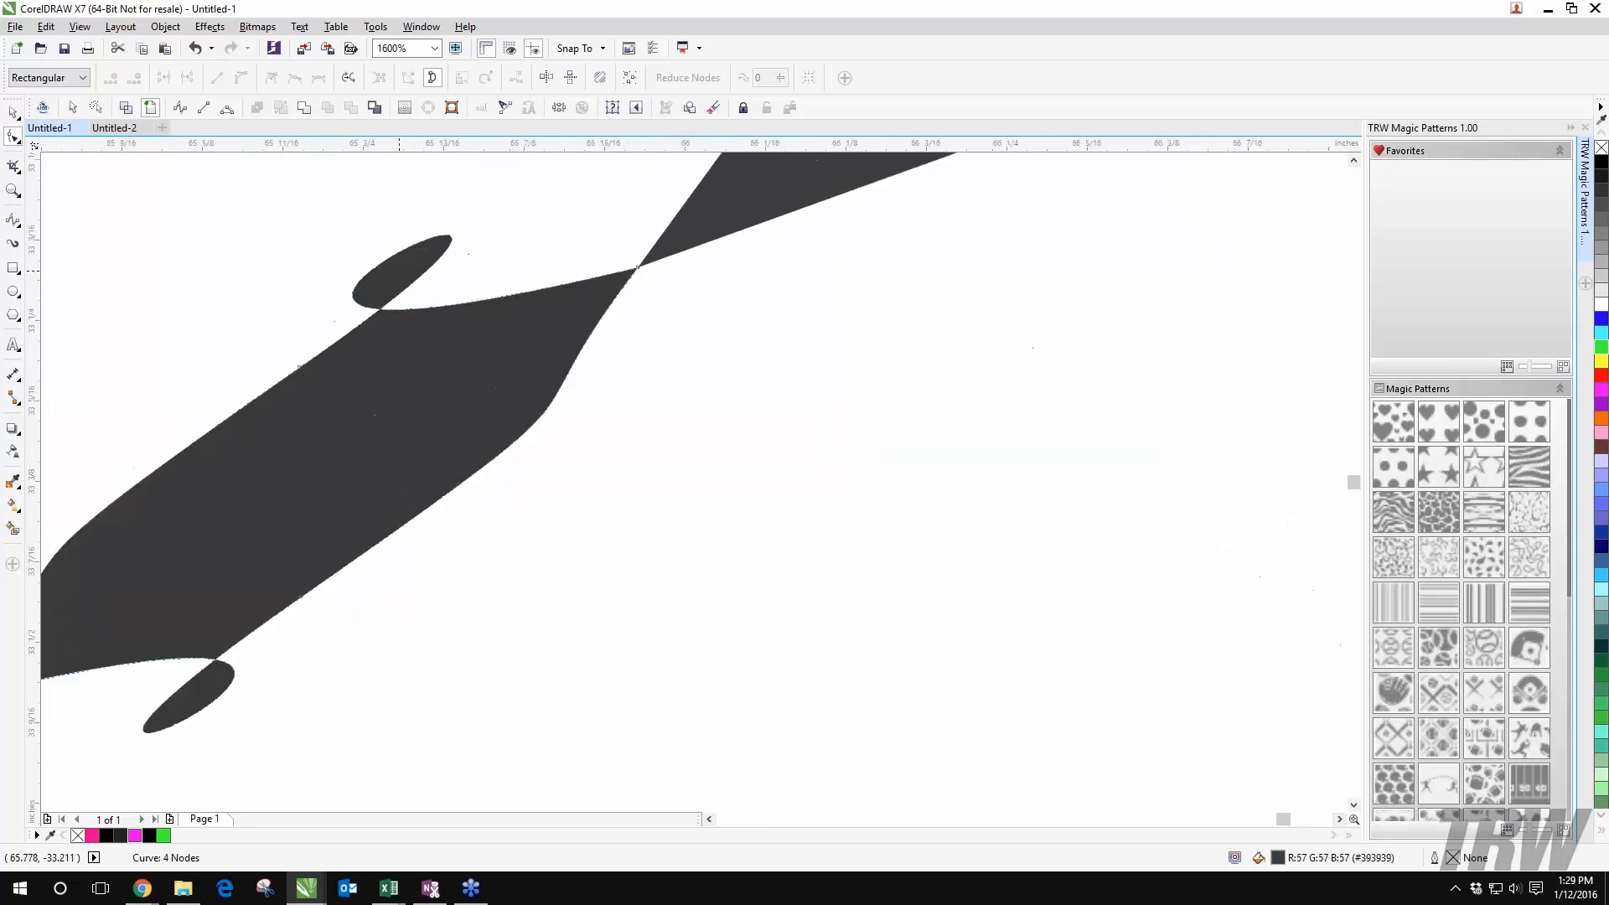
scroll(266, 473, down, 2)
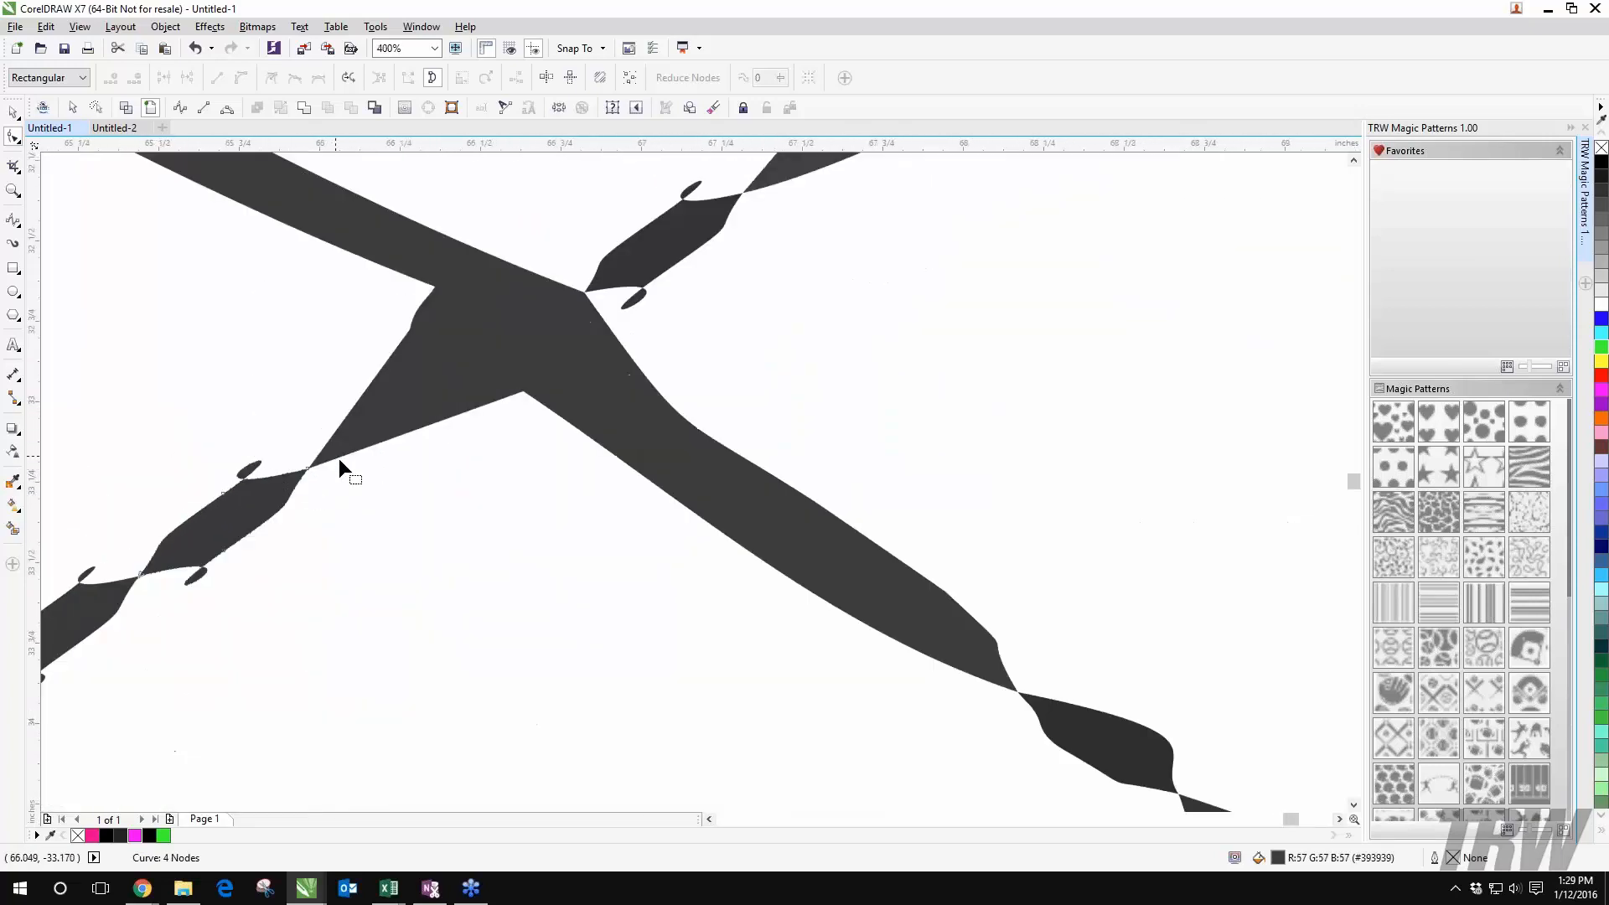
drag(339, 459, 383, 520)
scroll(633, 447, down, 3)
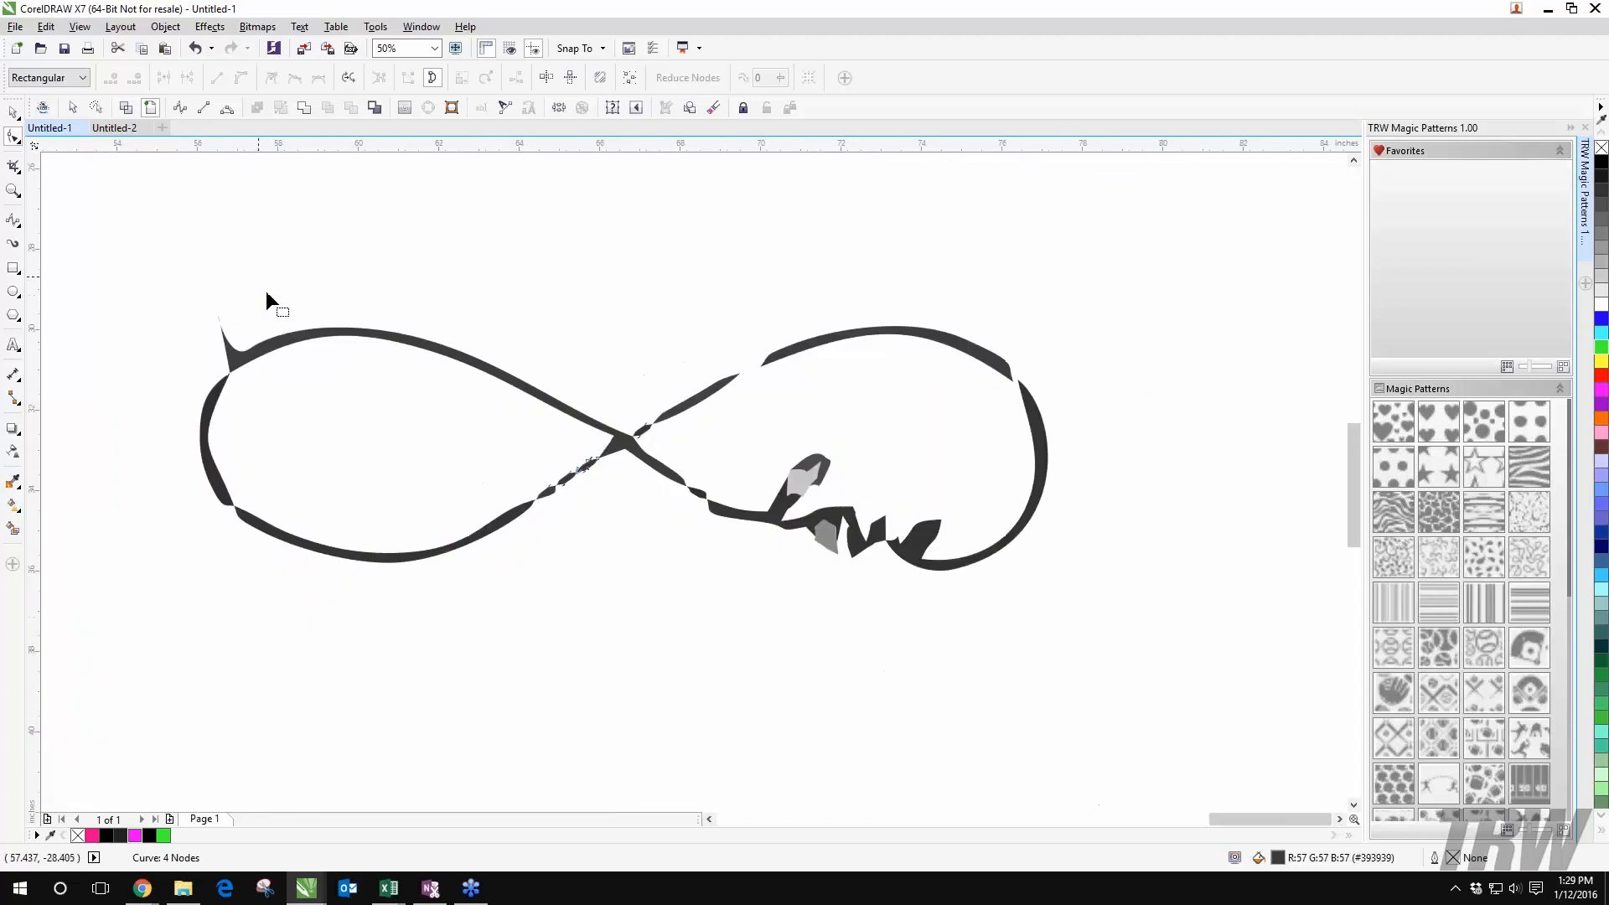
scroll(258, 311, up, 2)
drag(203, 326, 549, 139)
drag(746, 662, 554, 320)
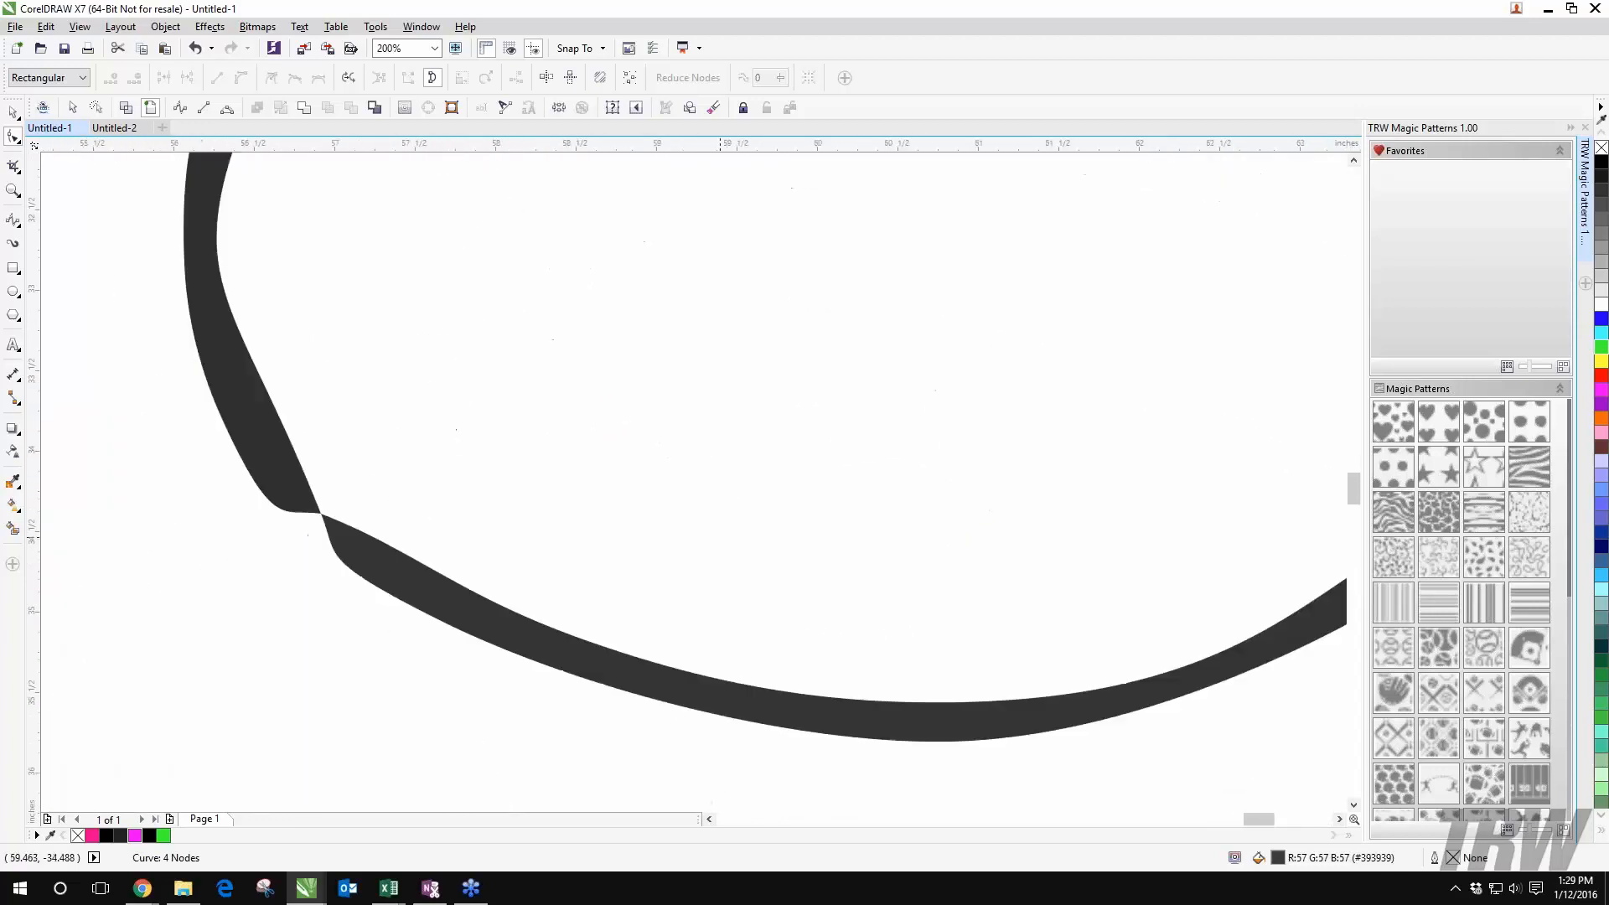
drag(595, 510, 507, 451)
drag(847, 401, 570, 376)
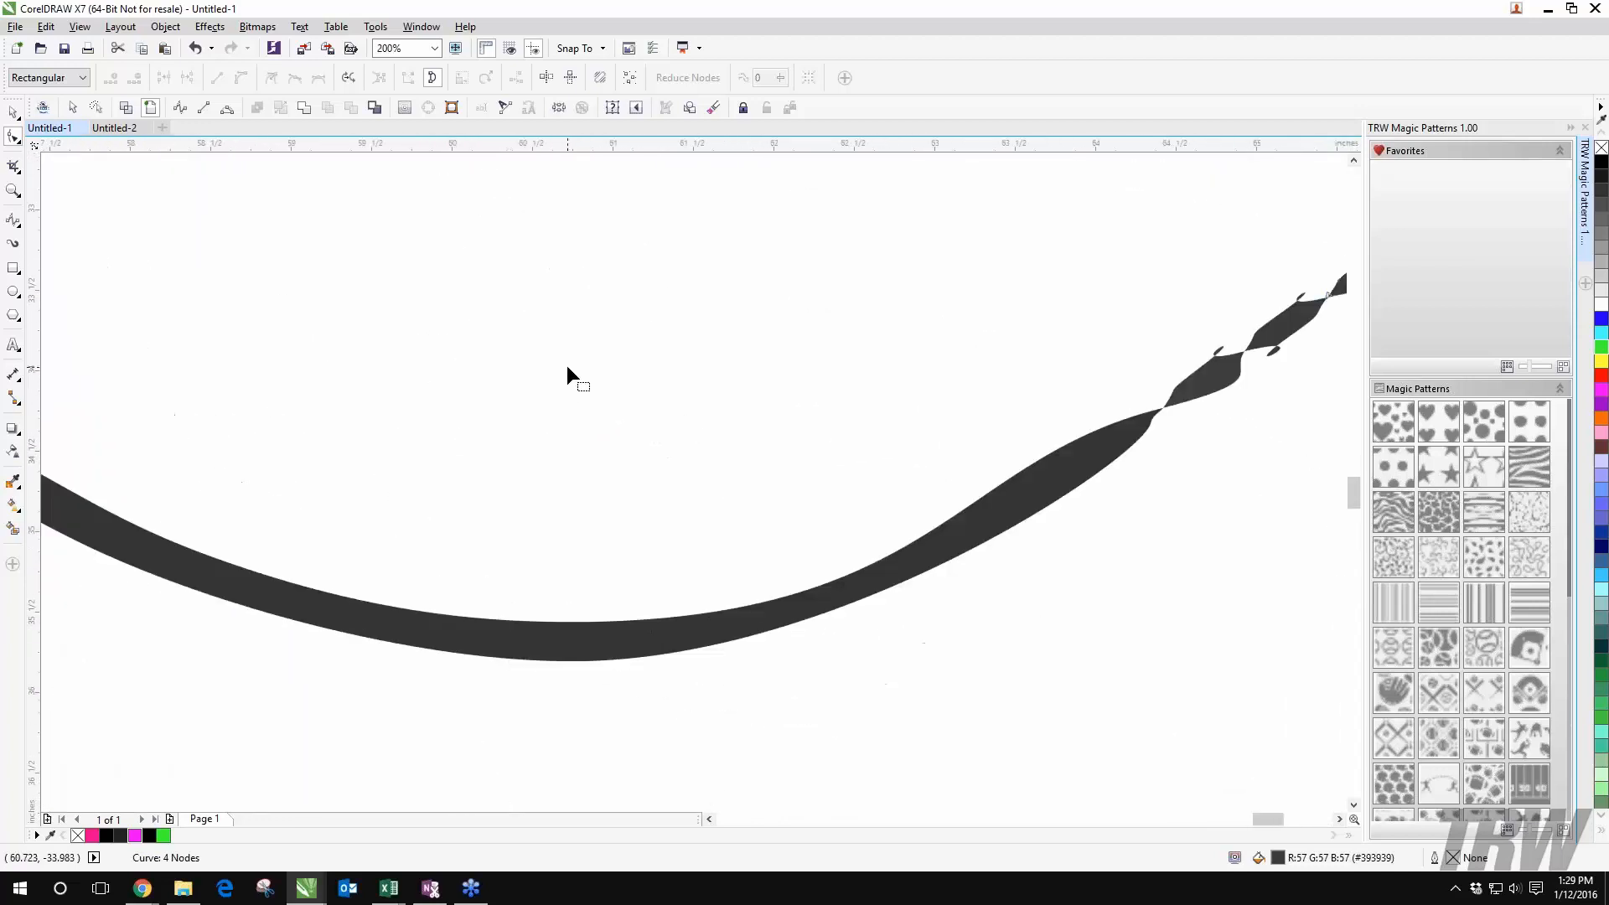
drag(1344, 306, 694, 395)
scroll(521, 476, up, 10)
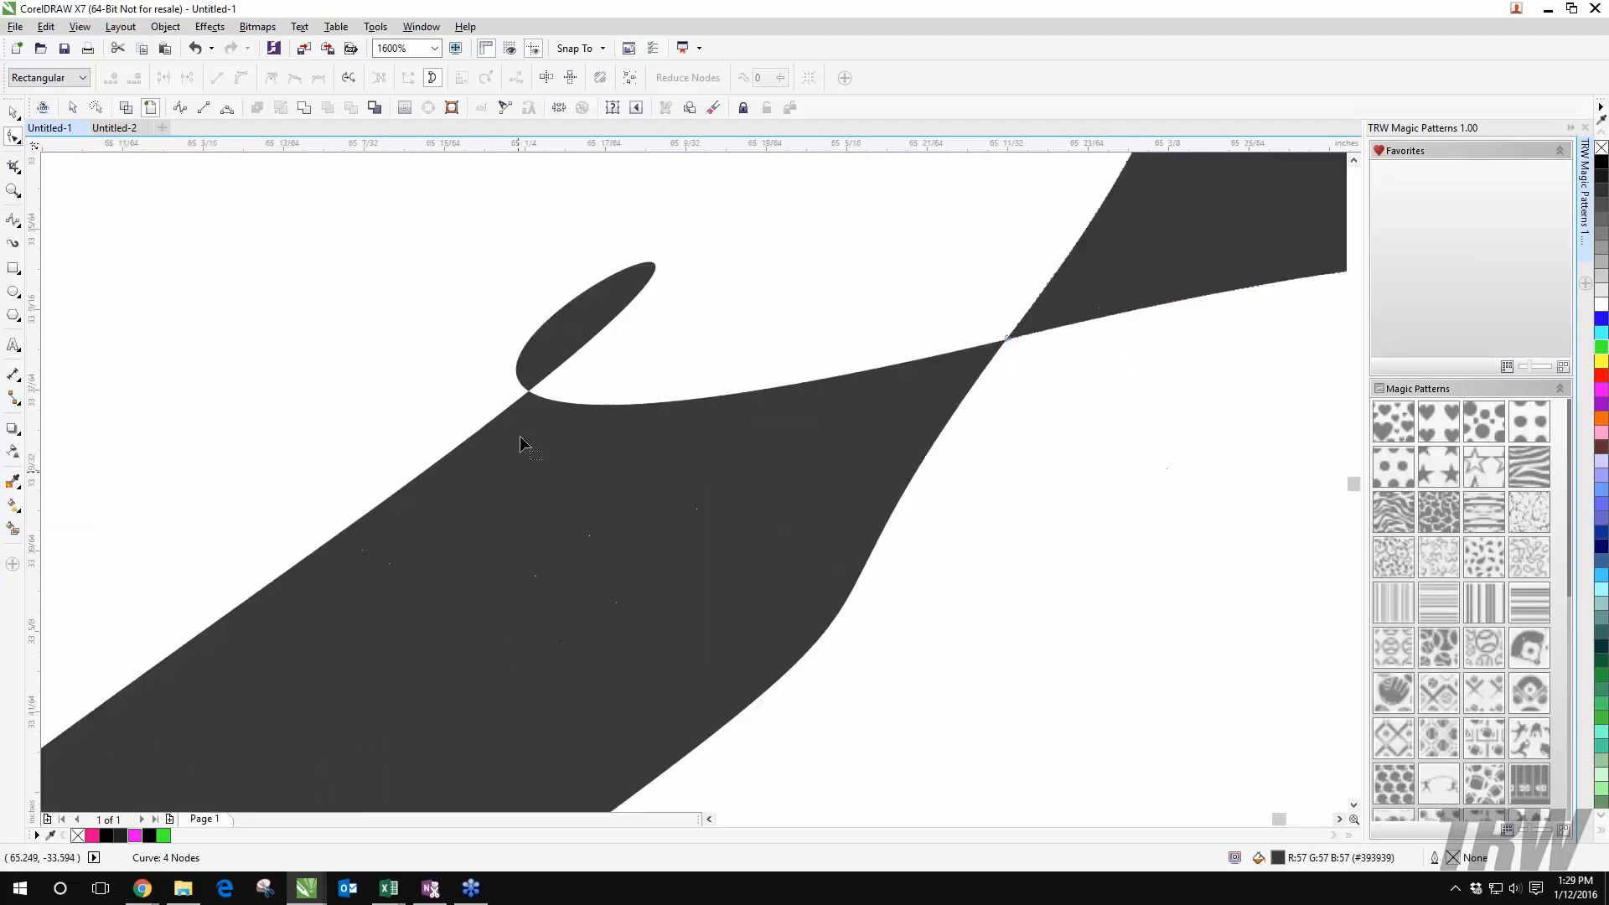
Step: Reshape the upper edge of the pinched segment below the crossing to pull out its small stray loop
drag(858, 339, 533, 556)
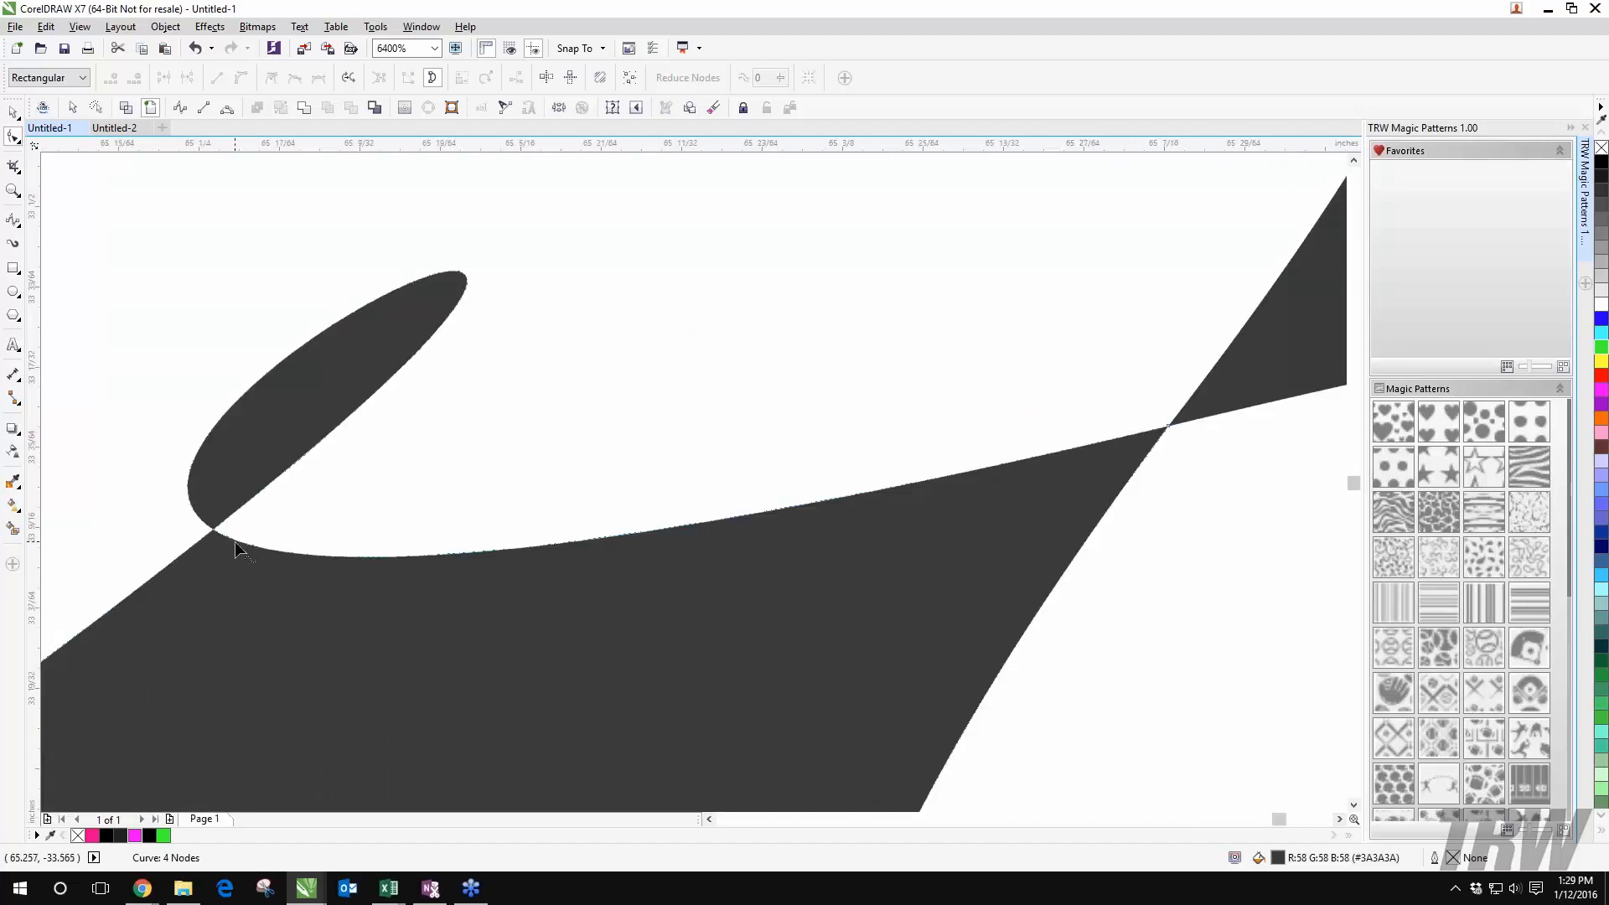
drag(234, 542, 222, 509)
drag(397, 538, 550, 488)
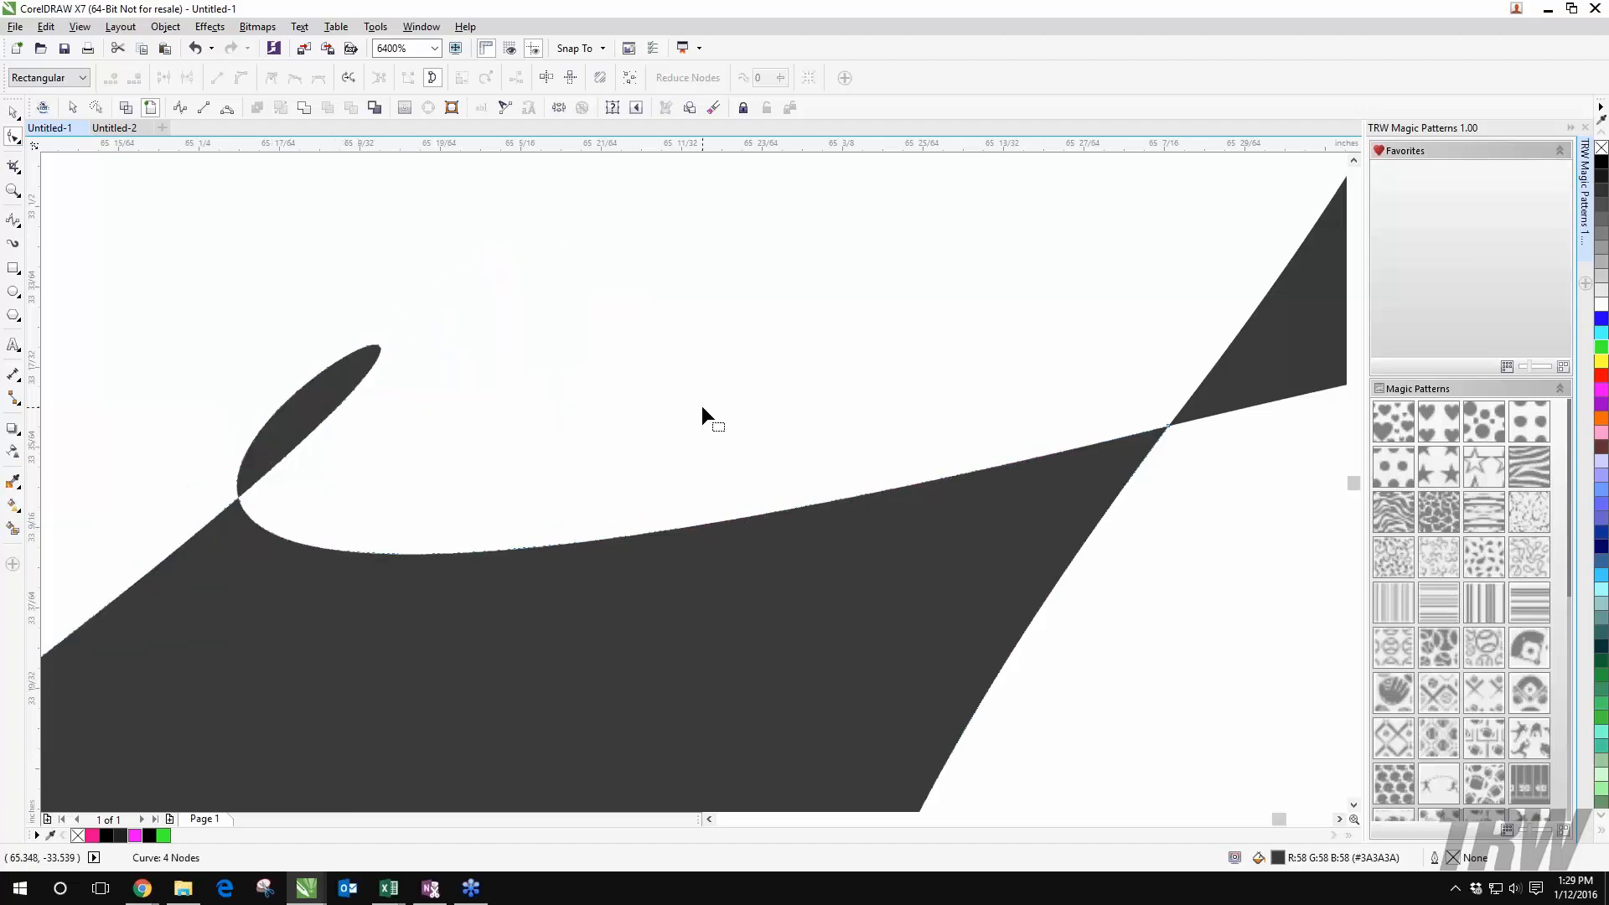
drag(601, 539, 888, 376)
drag(874, 388, 685, 580)
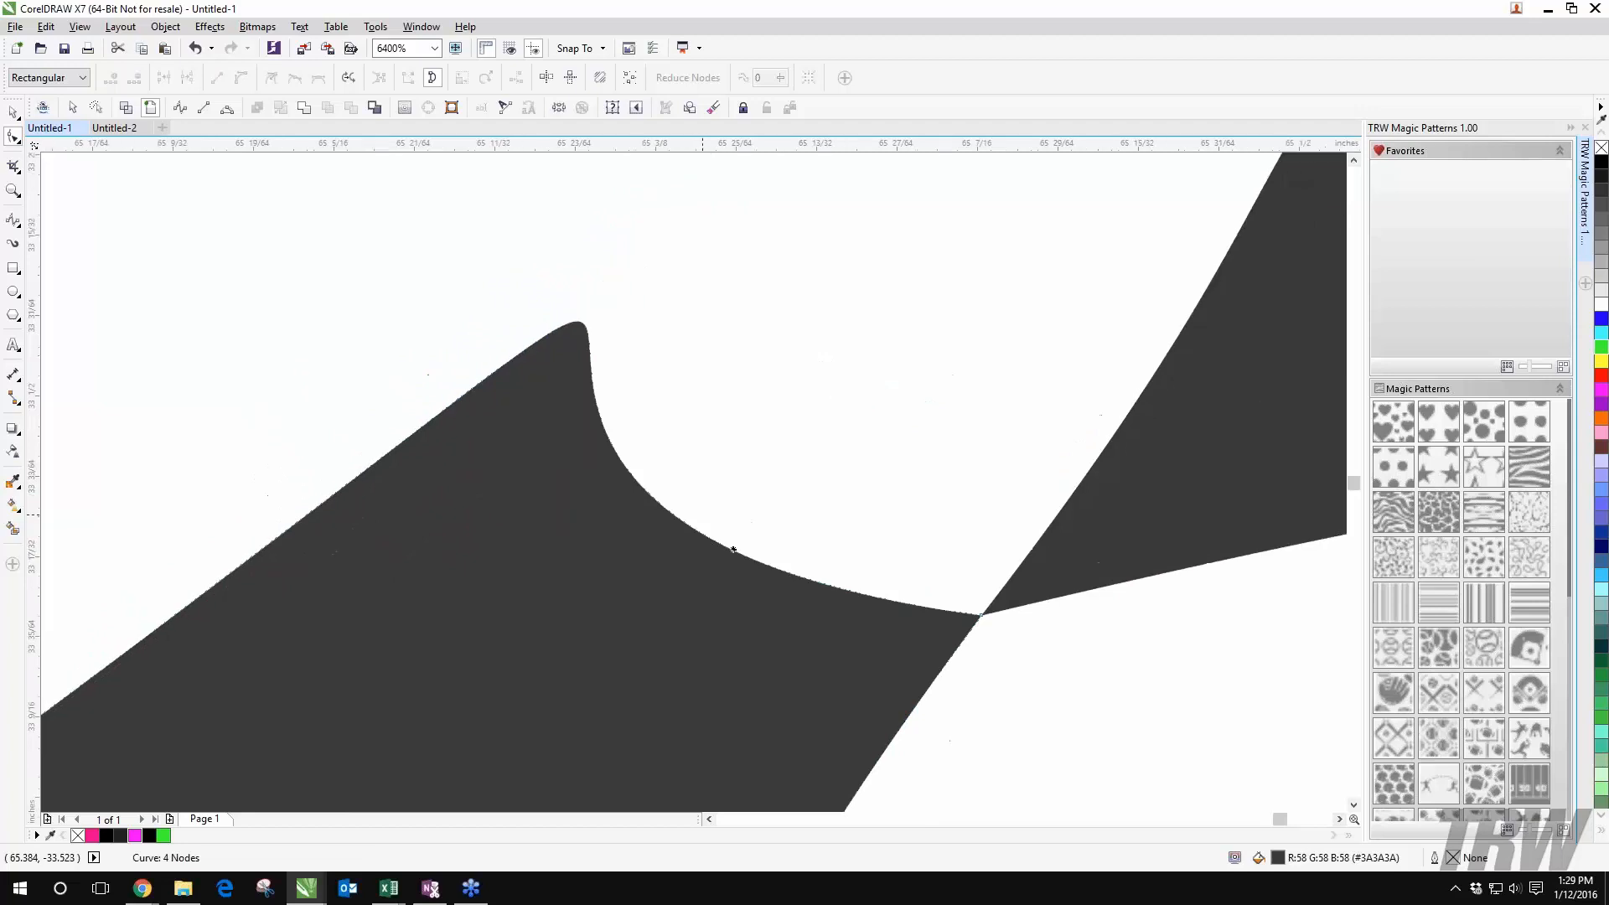
drag(584, 326, 500, 516)
drag(339, 672, 498, 403)
Step: Smooth the same segment's upper edge by adjusting the curve handles of its upper nodes
scroll(498, 403, down, 1)
drag(305, 543, 416, 409)
click(422, 361)
scroll(416, 409, down, 1)
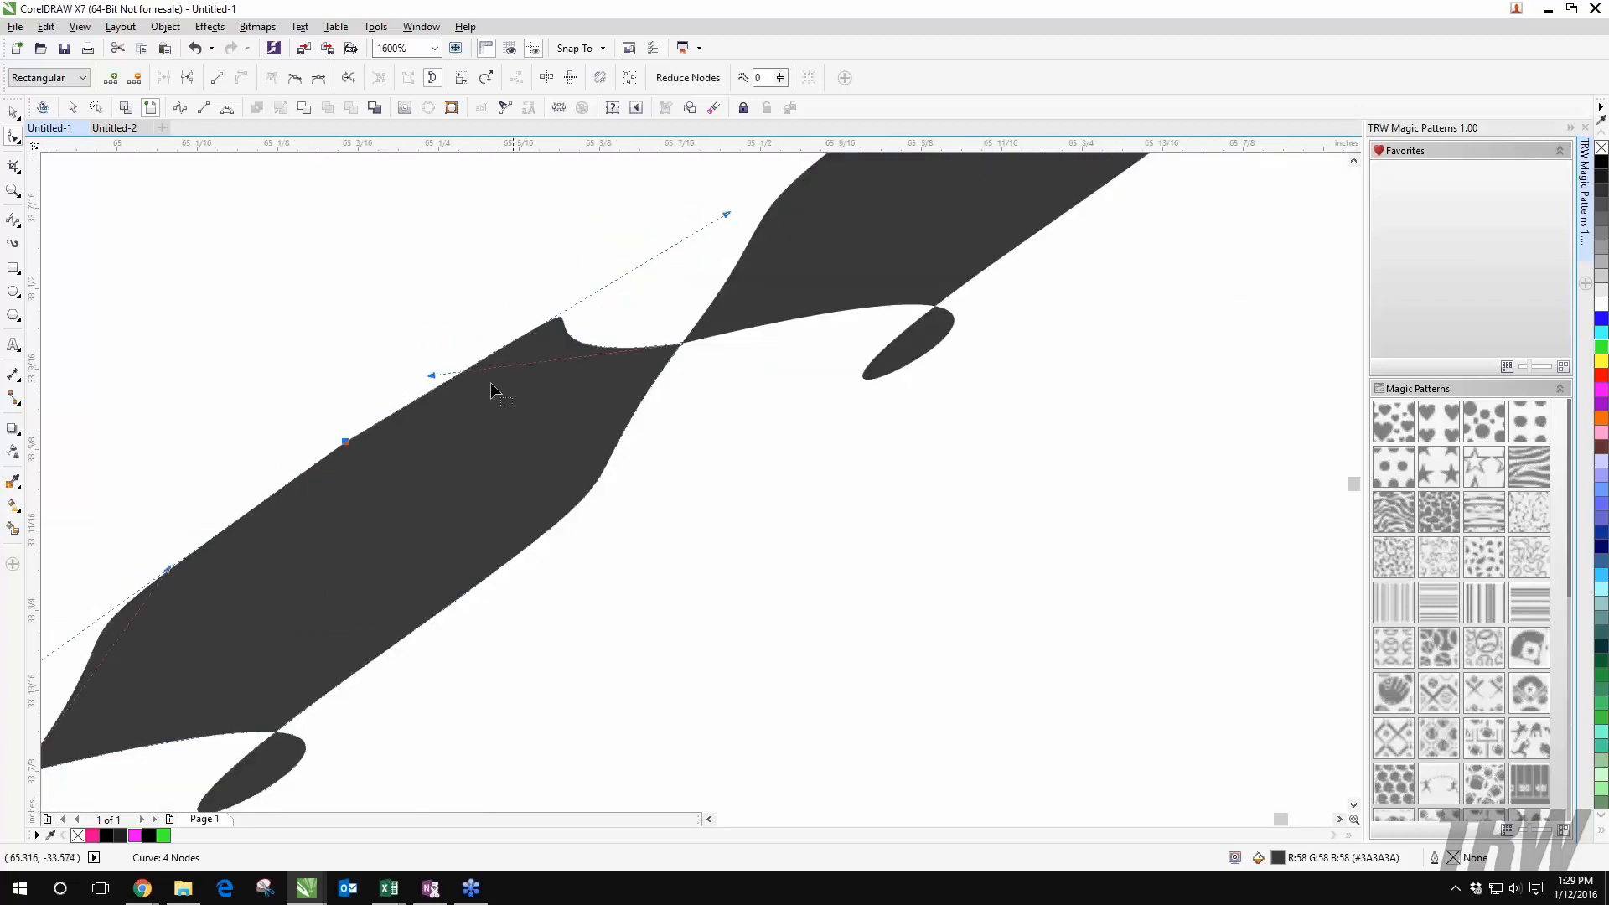
drag(509, 428, 401, 514)
drag(352, 460, 548, 433)
drag(595, 418, 486, 439)
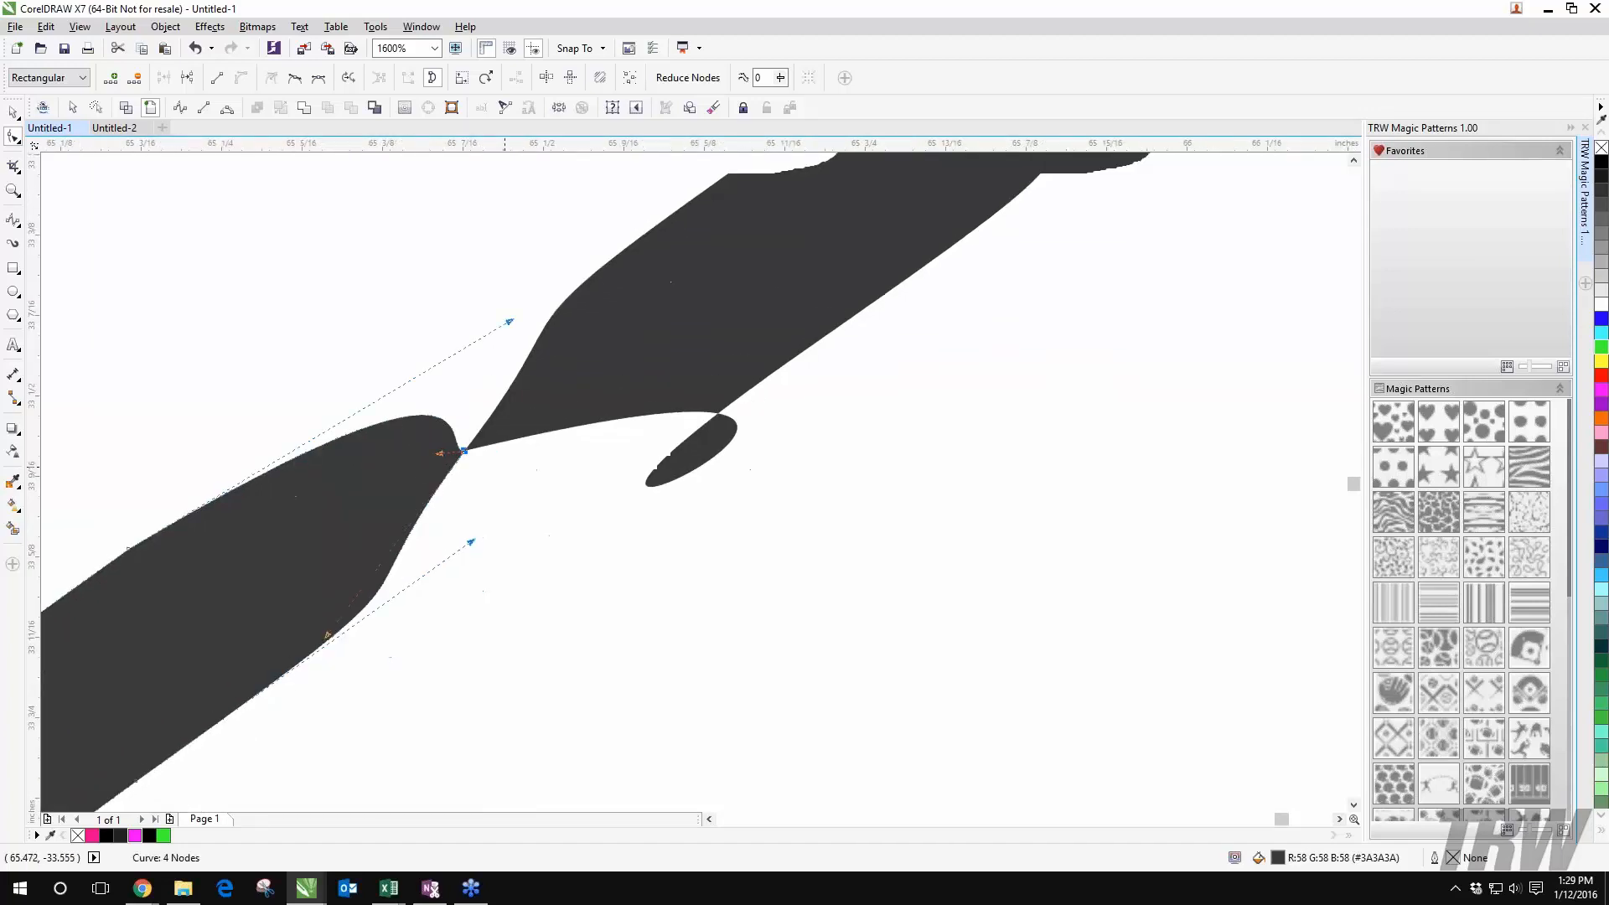
drag(509, 329, 267, 422)
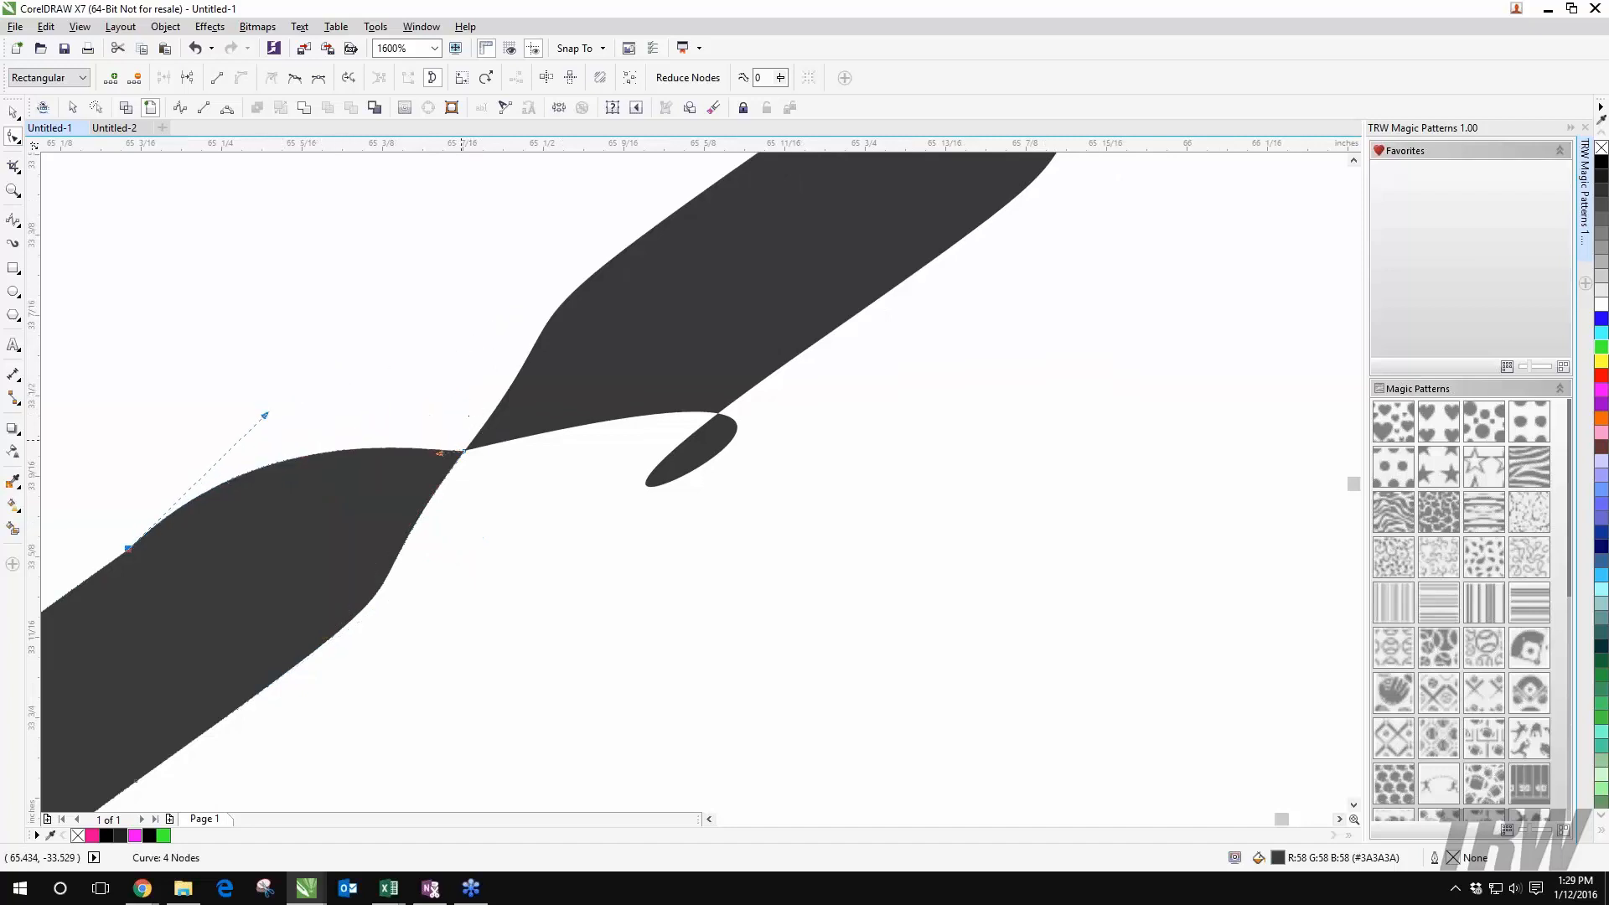
Step: Move the segment's end node up toward the neighbouring segment and bulge its lower edge outward with the curve handles
drag(463, 451, 467, 386)
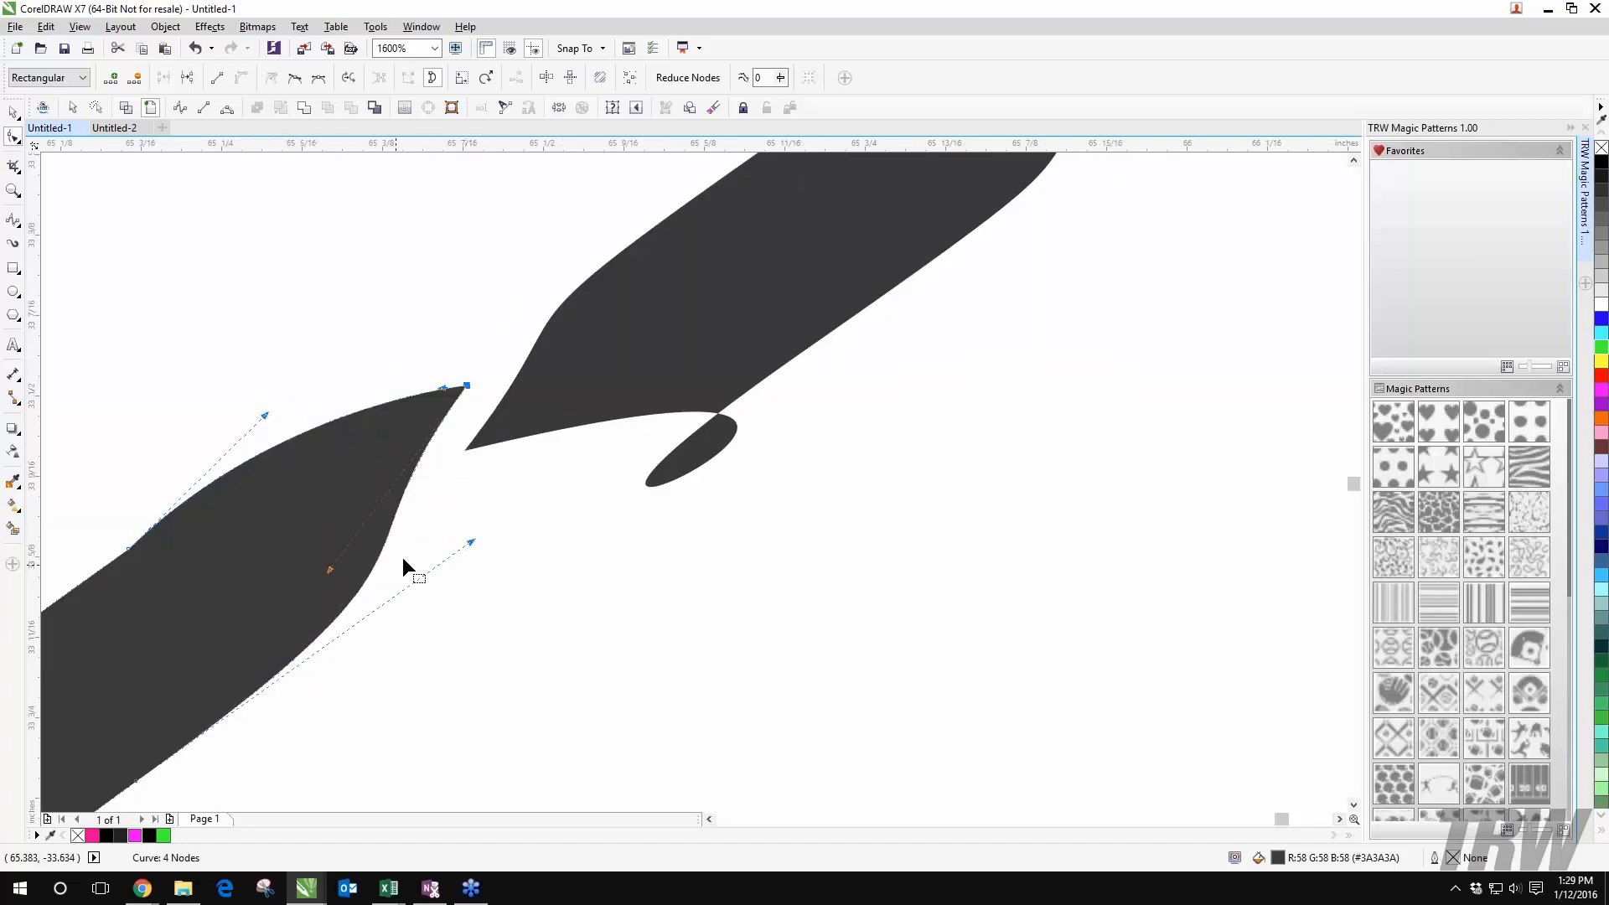
drag(471, 542, 689, 528)
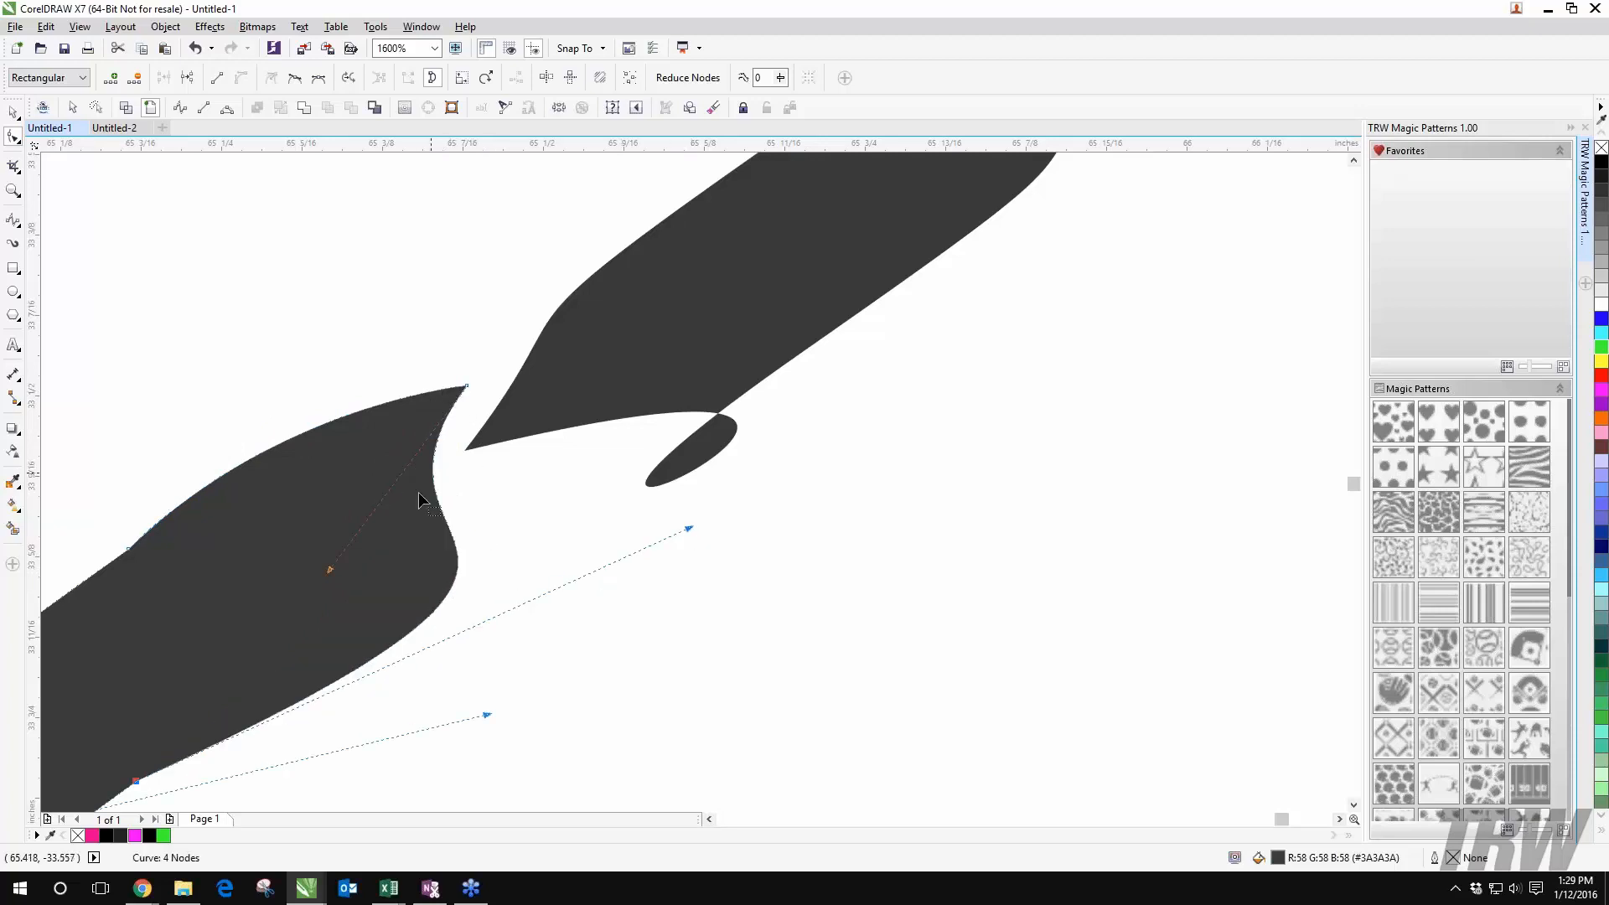
drag(329, 570, 571, 522)
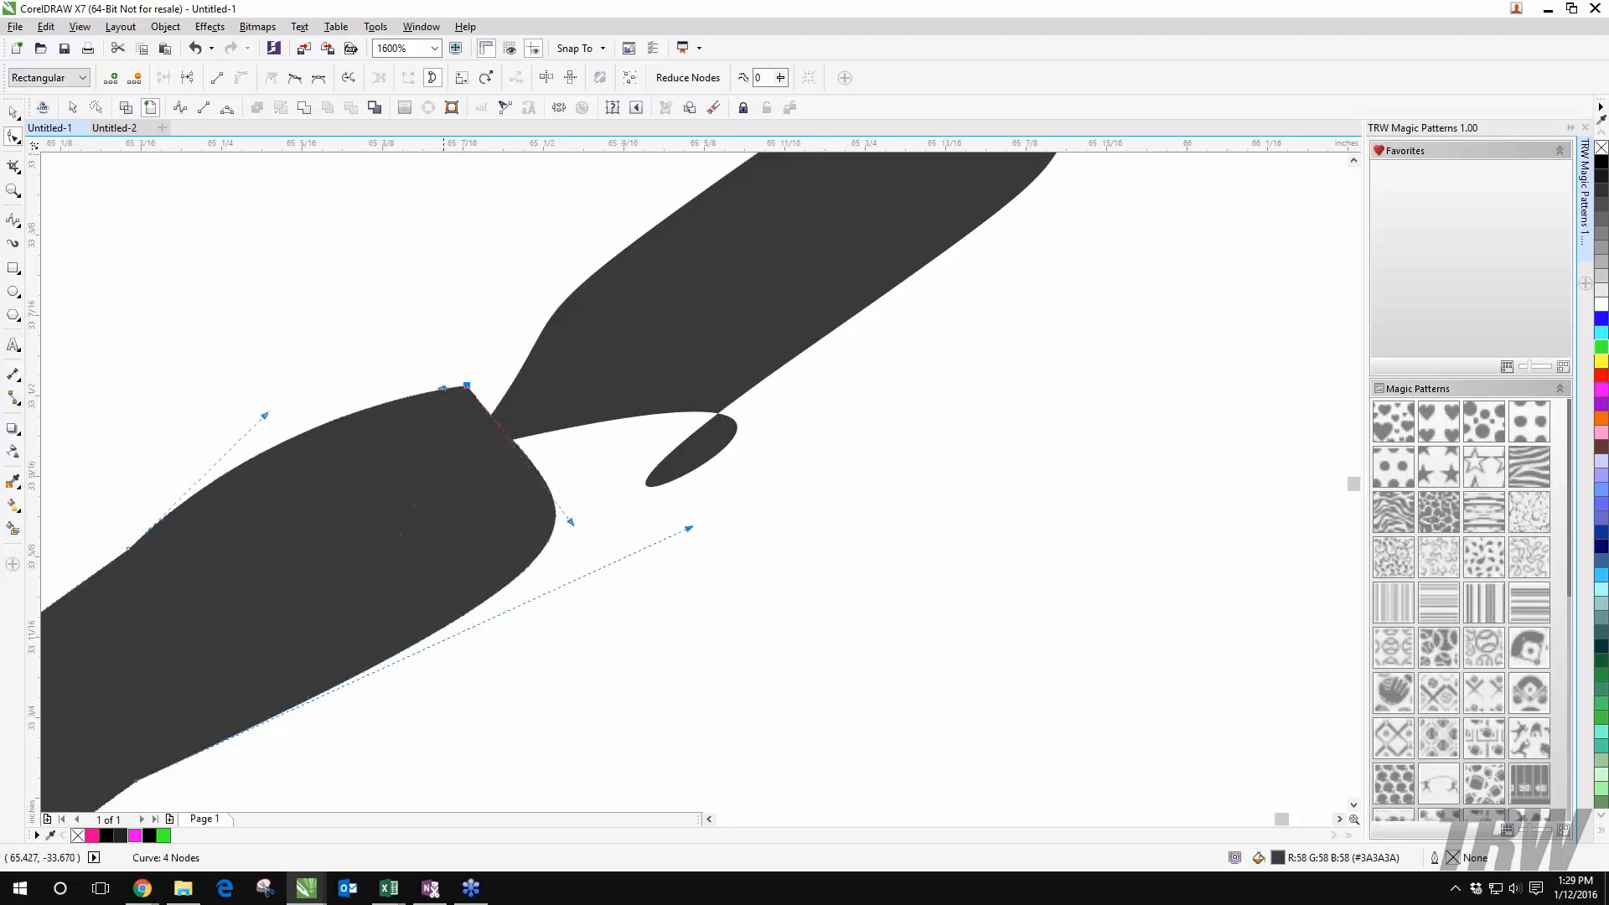
drag(691, 528, 654, 612)
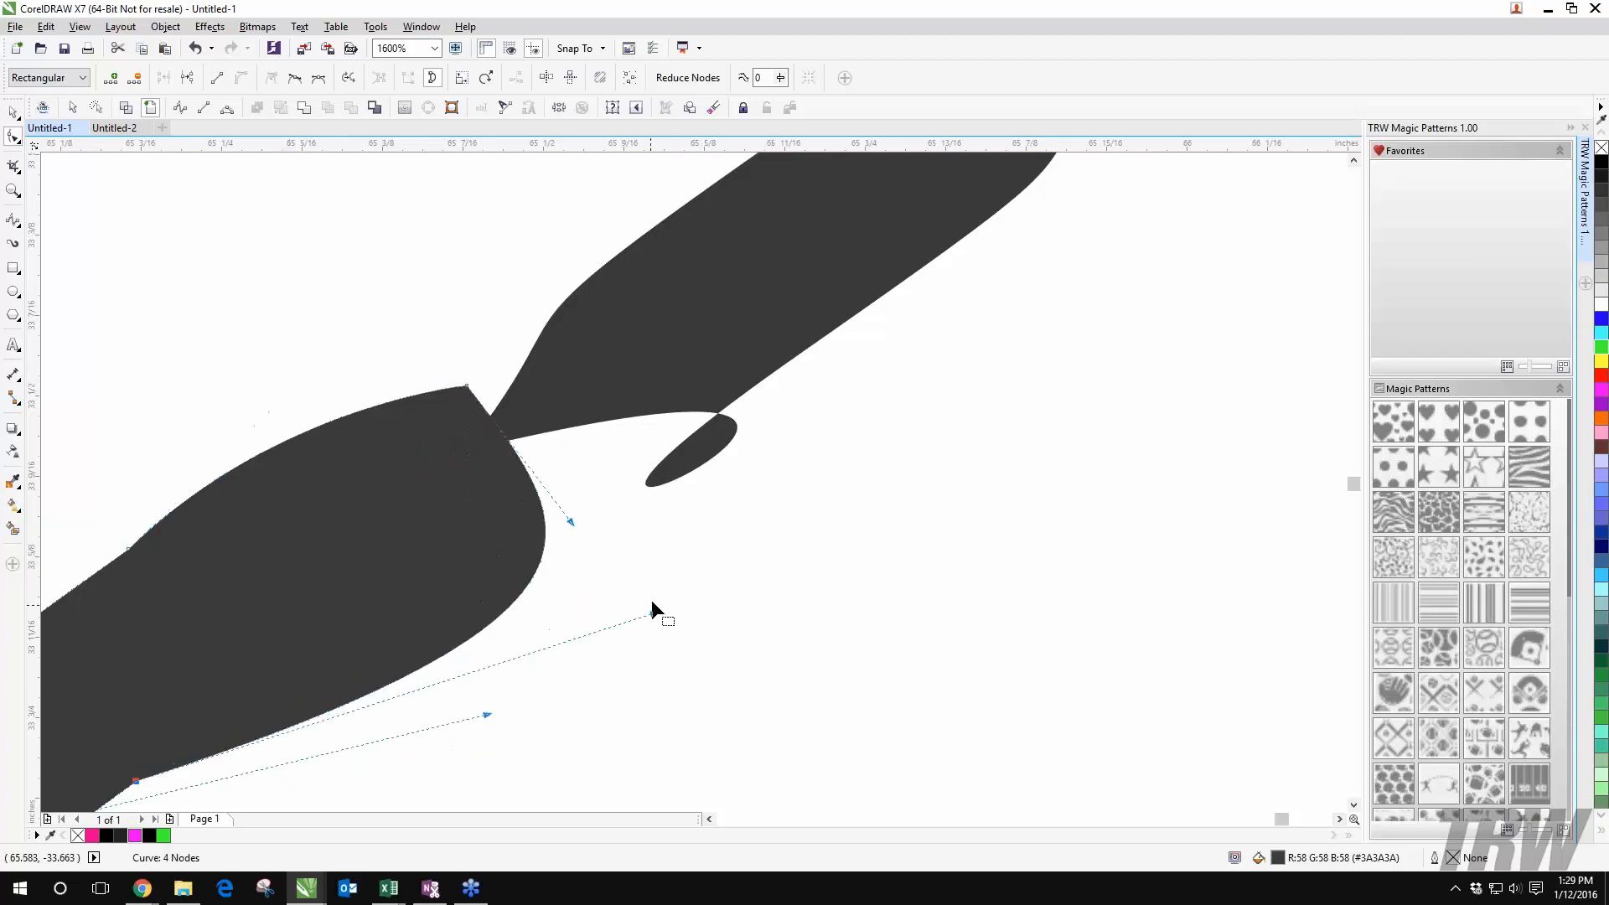
Step: Straighten the segment's lower edge so it runs evenly into the neighbouring segment toward the crossing
drag(318, 761, 530, 552)
scroll(347, 570, down, 1)
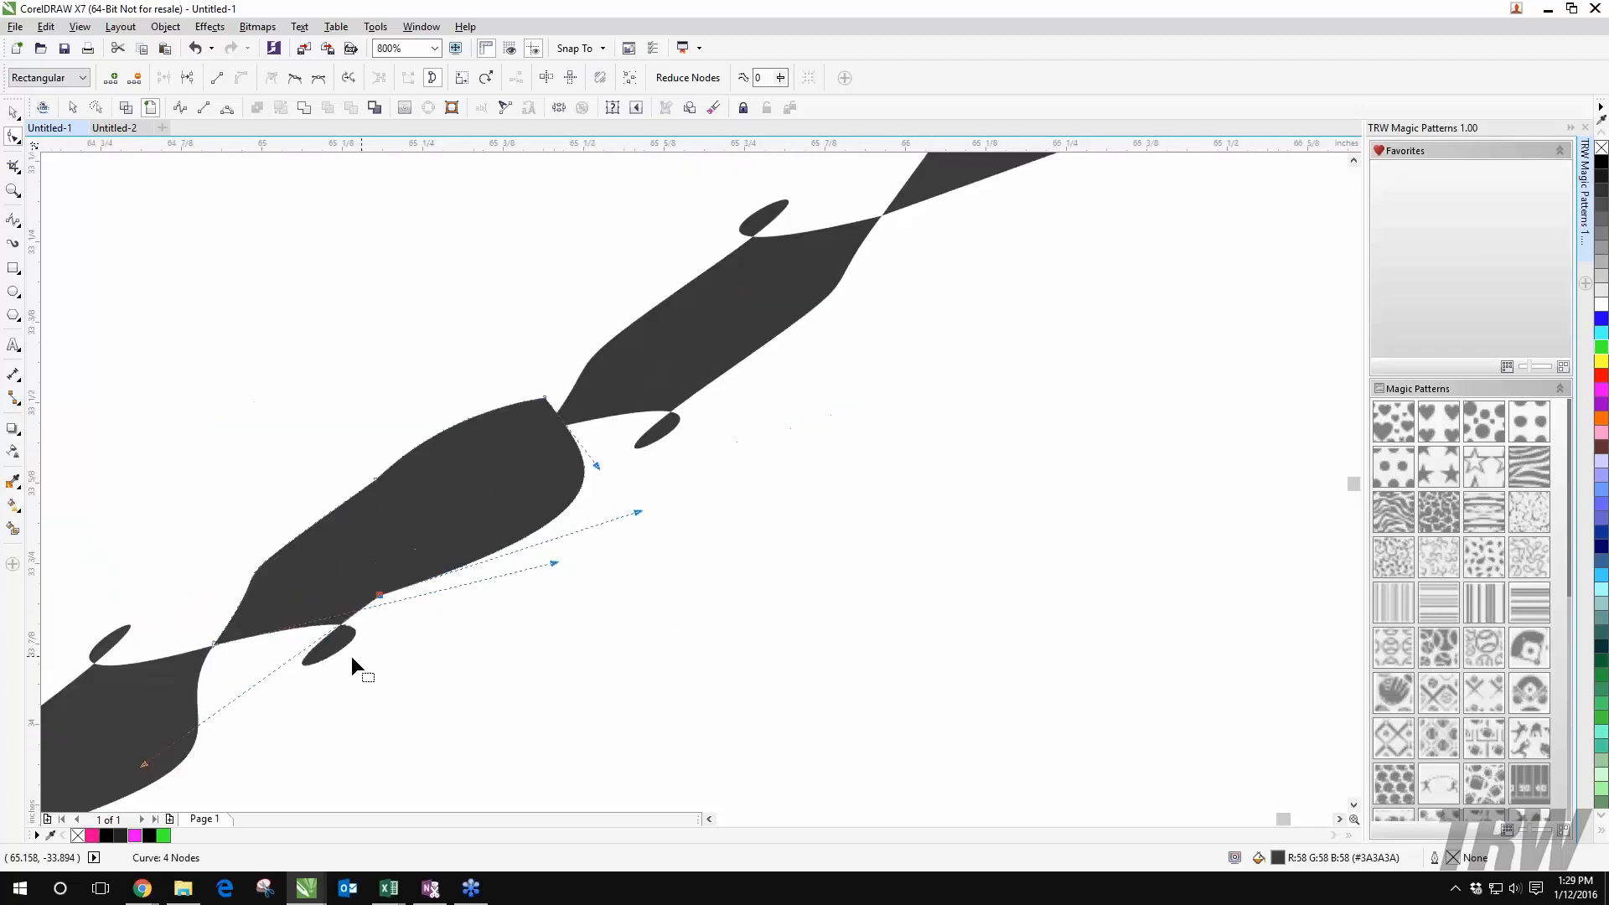
scroll(409, 617, up, 1)
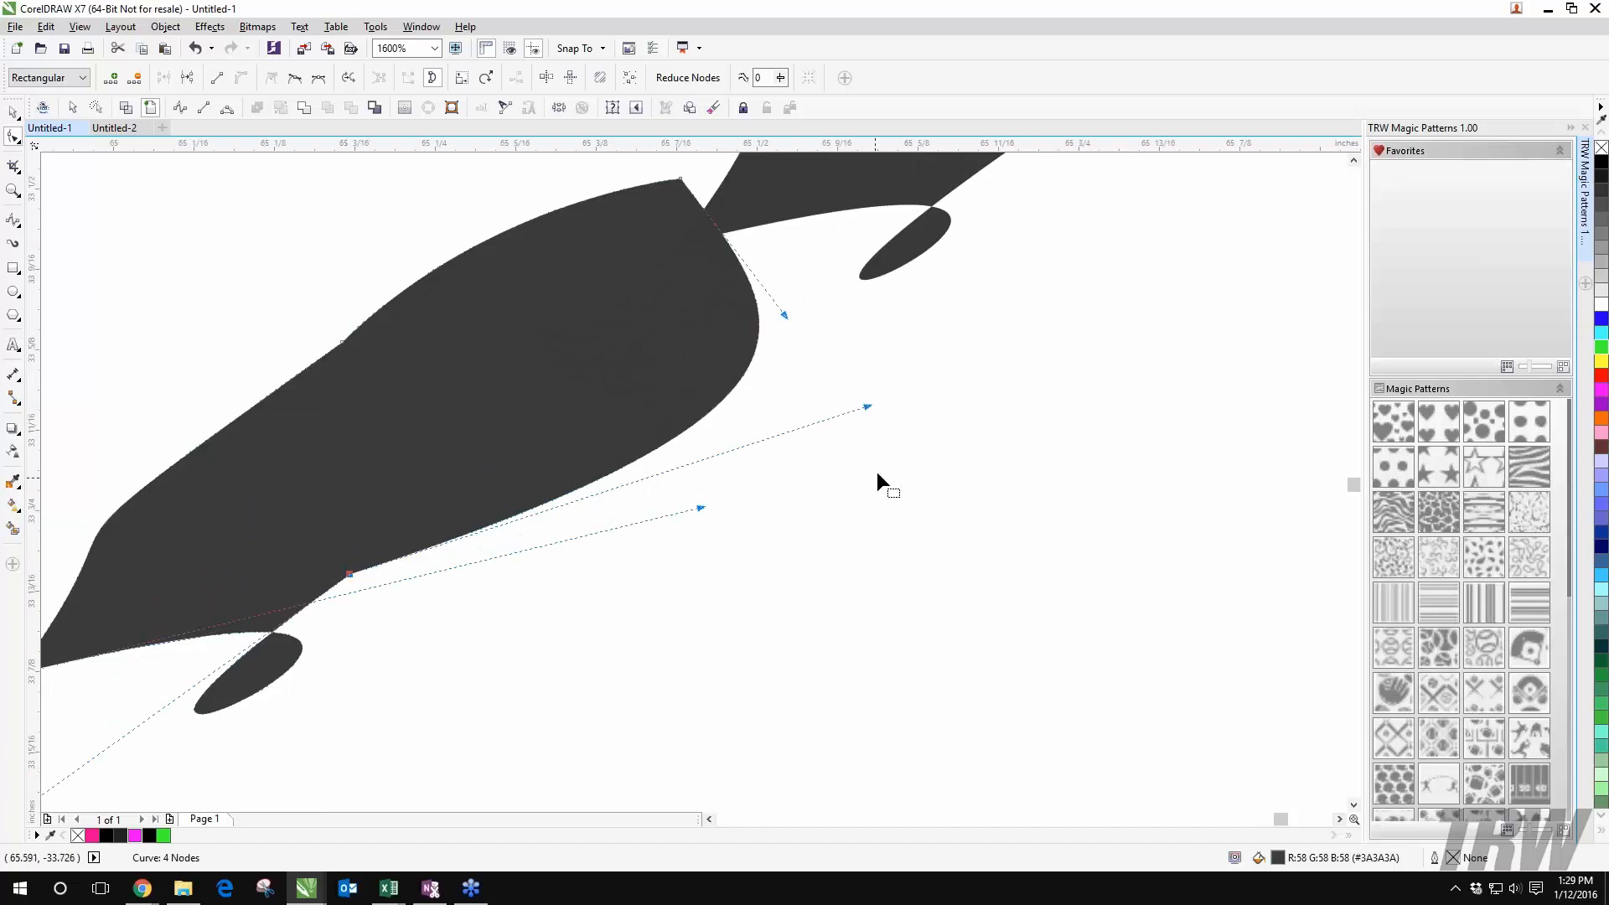
drag(869, 408, 998, 212)
drag(817, 281, 723, 324)
drag(647, 741, 650, 590)
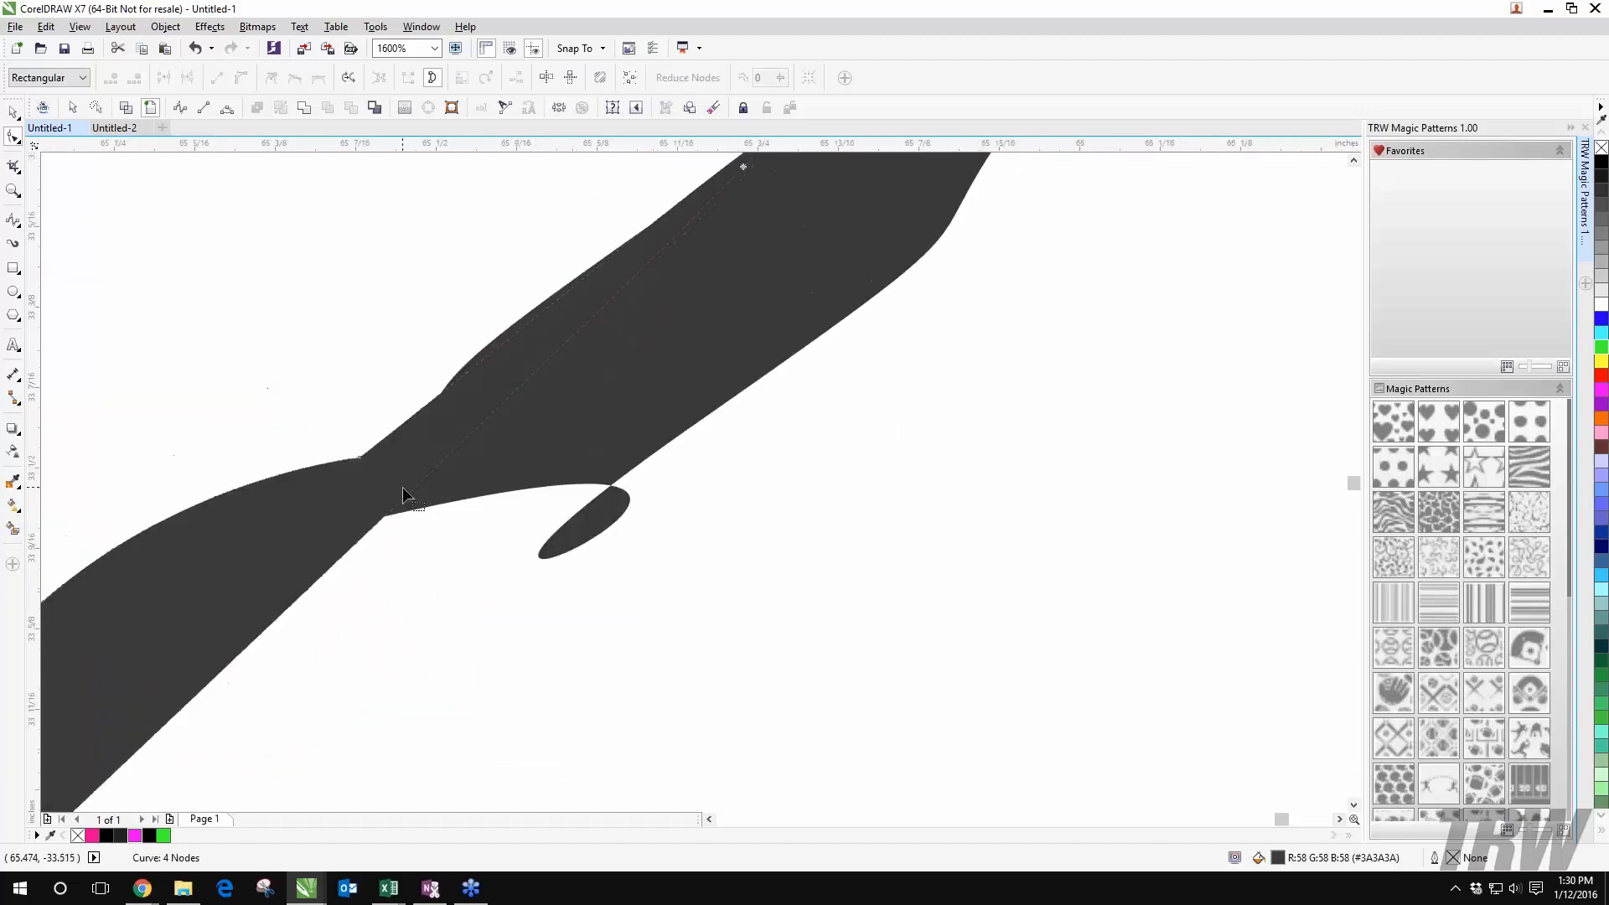
Step: Extend the lower segment's rounded end into the neighbouring segment and delete the notch node on its upper edge
drag(403, 499, 537, 623)
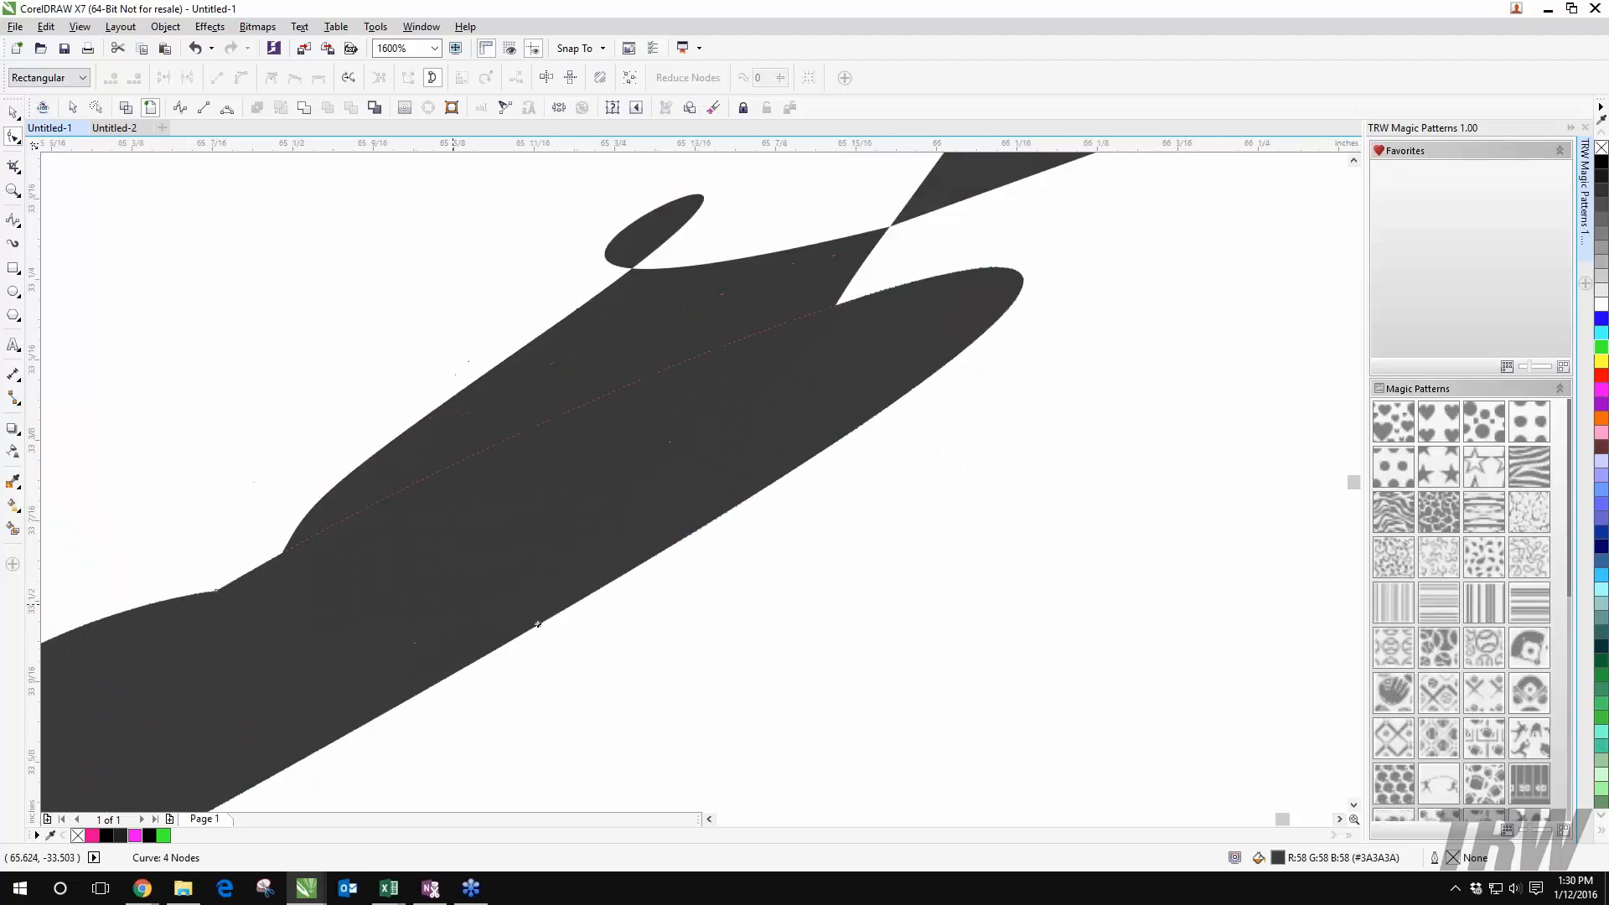
double_click(216, 591)
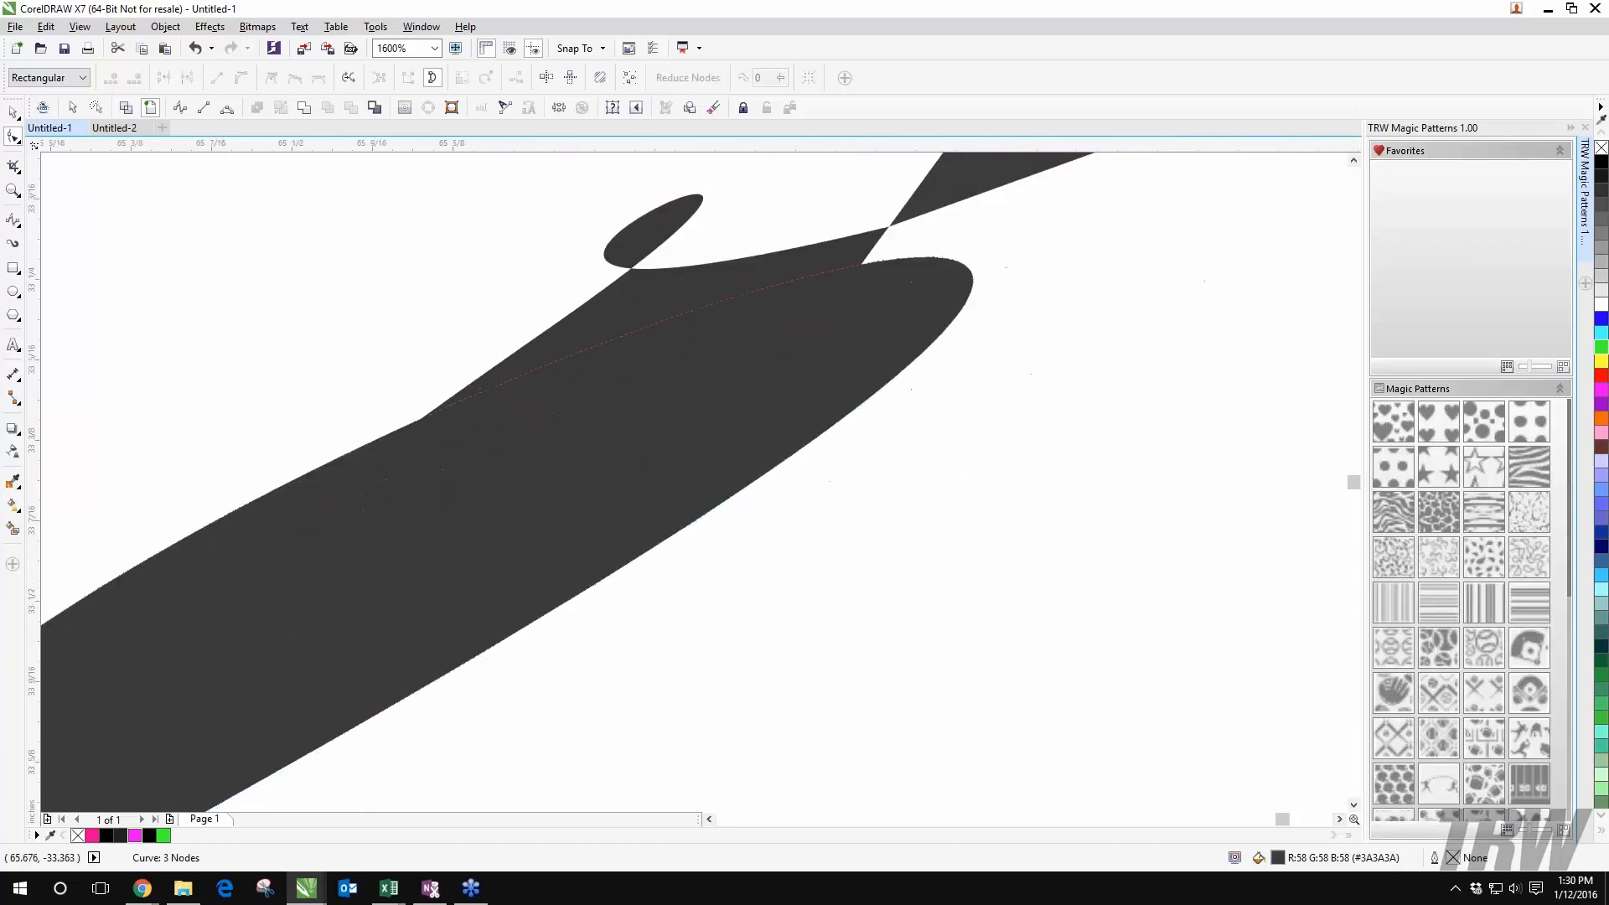
drag(597, 293, 570, 413)
drag(477, 586, 549, 525)
Step: Move the end nodes of the segment just below the crossing so its tip overlaps the crossing strand and fills its width
drag(600, 460, 830, 503)
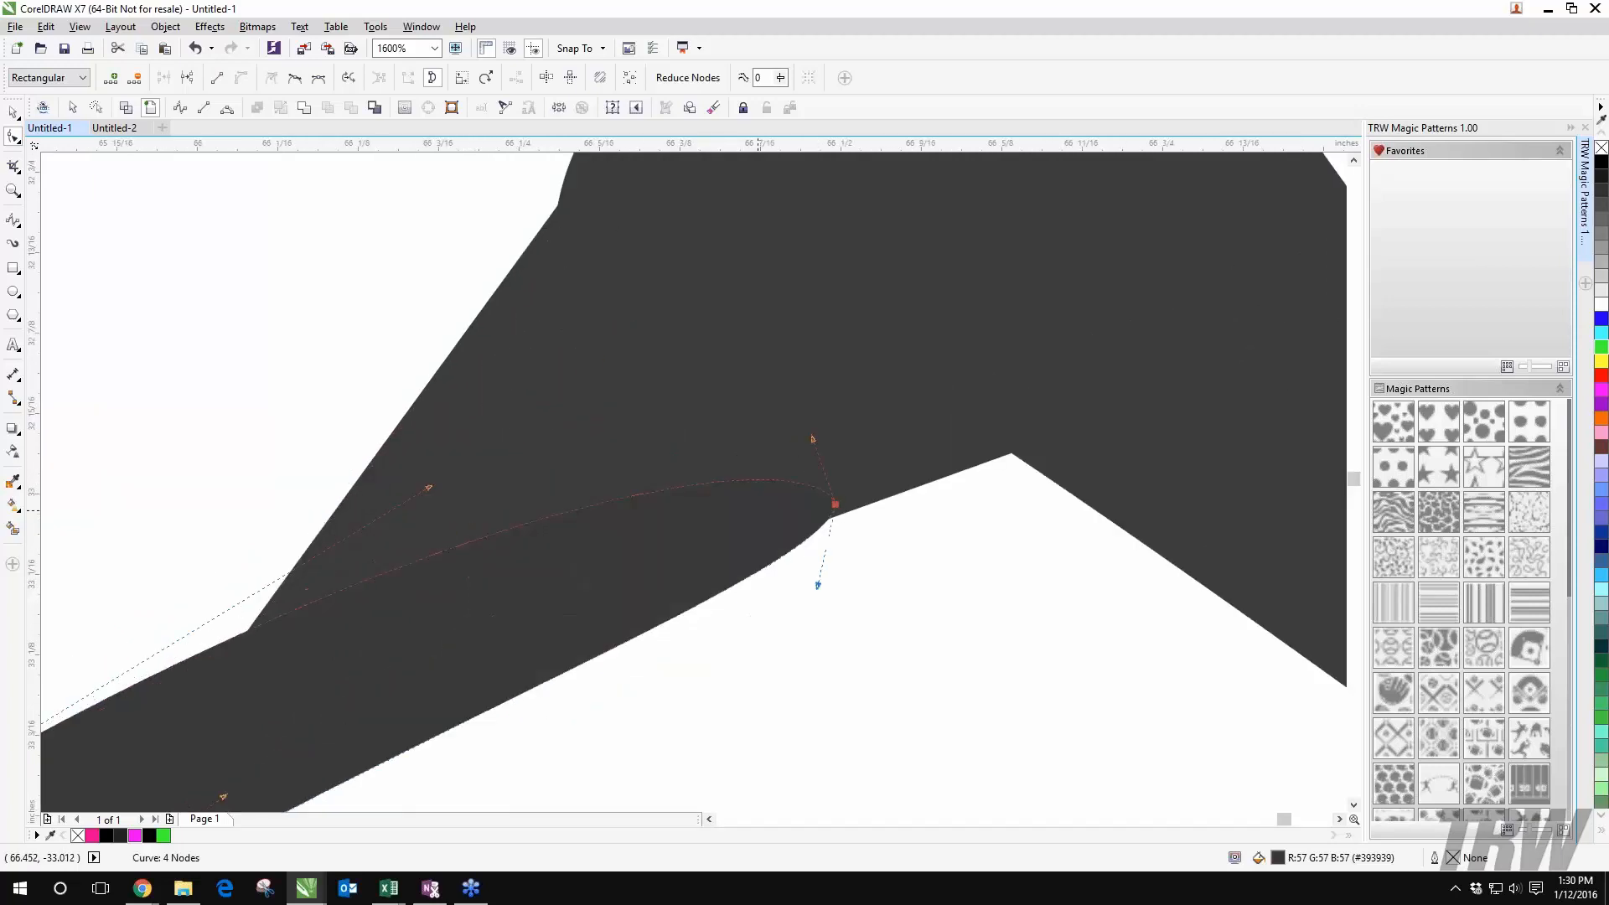
click(575, 415)
drag(248, 630, 438, 371)
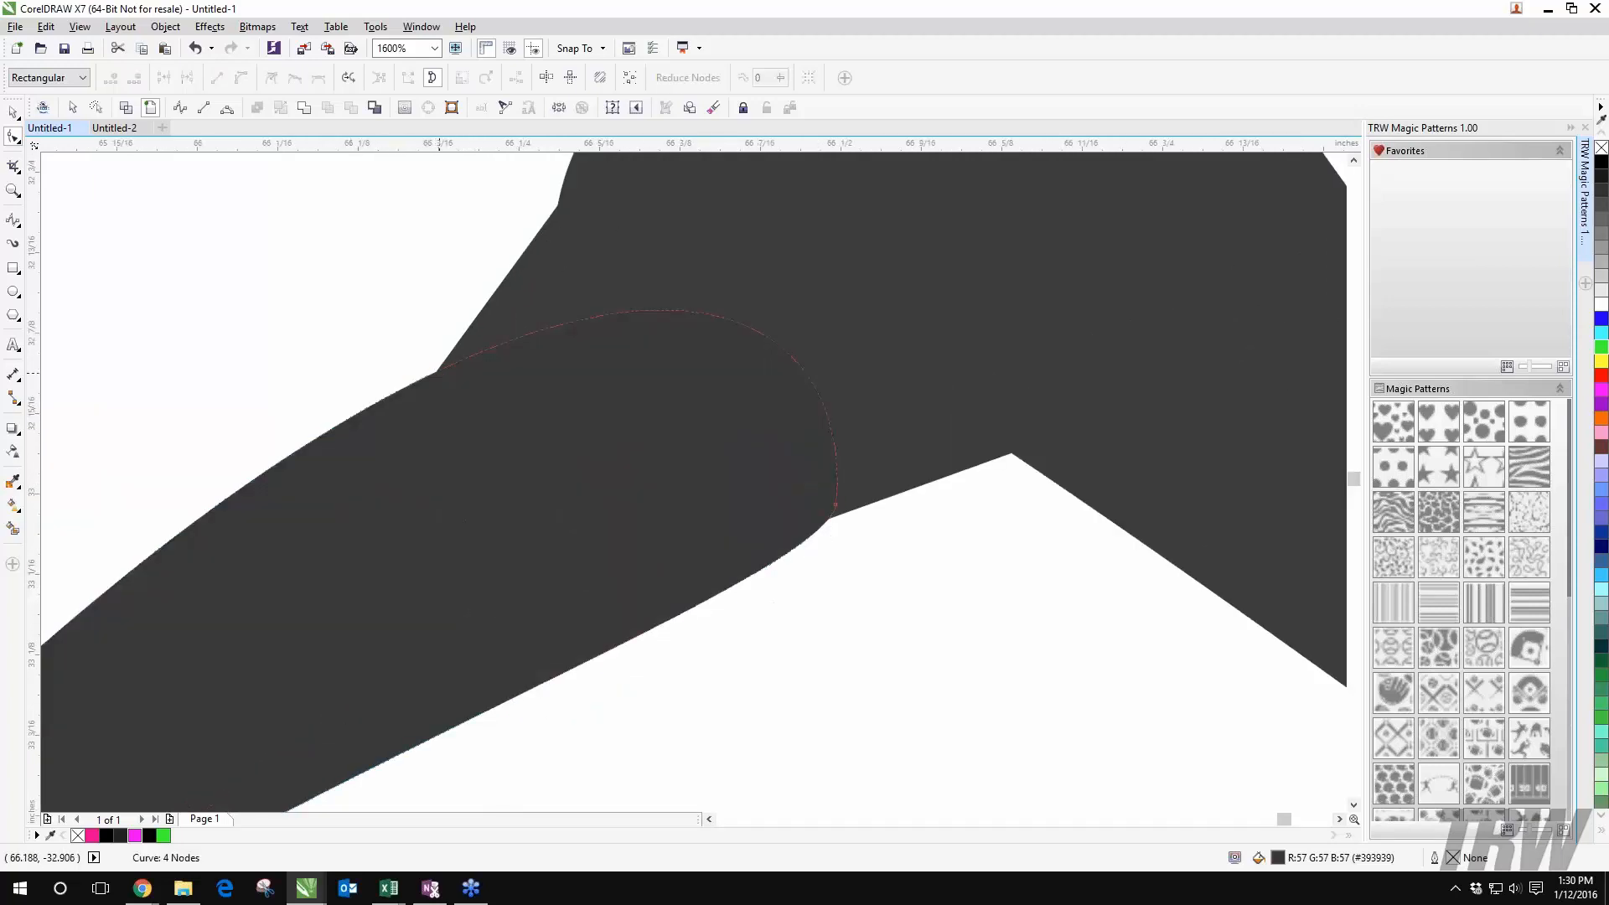
click(461, 334)
drag(435, 372, 466, 330)
double_click(467, 330)
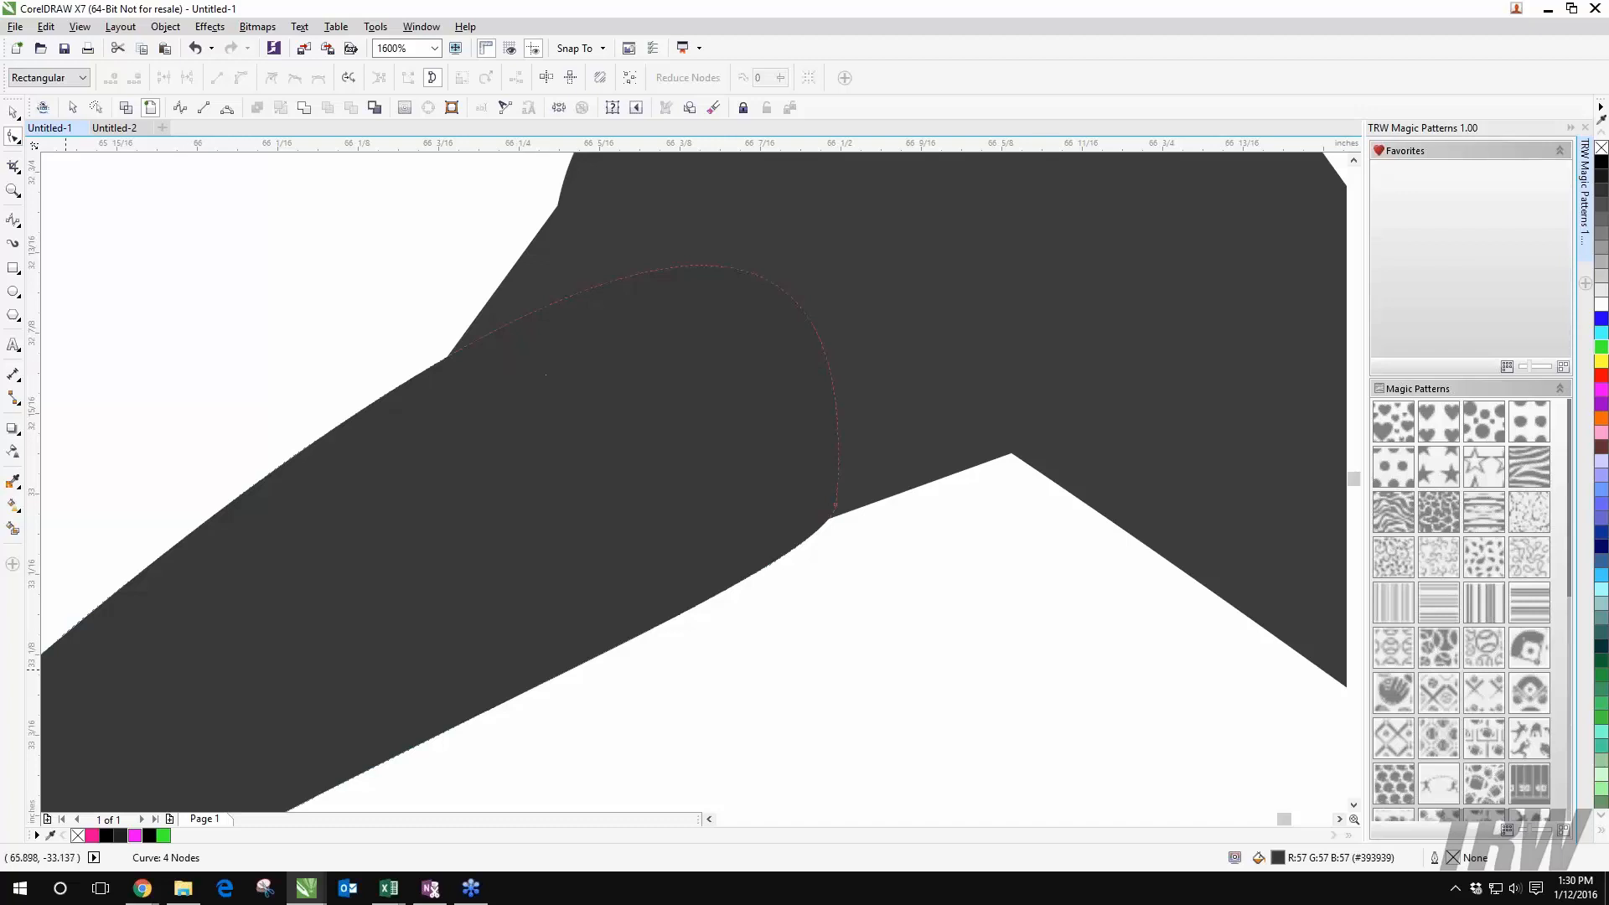
Step: Weld the reshaped segment below the crossing to the long crossing strand
scroll(540, 374, down, 2)
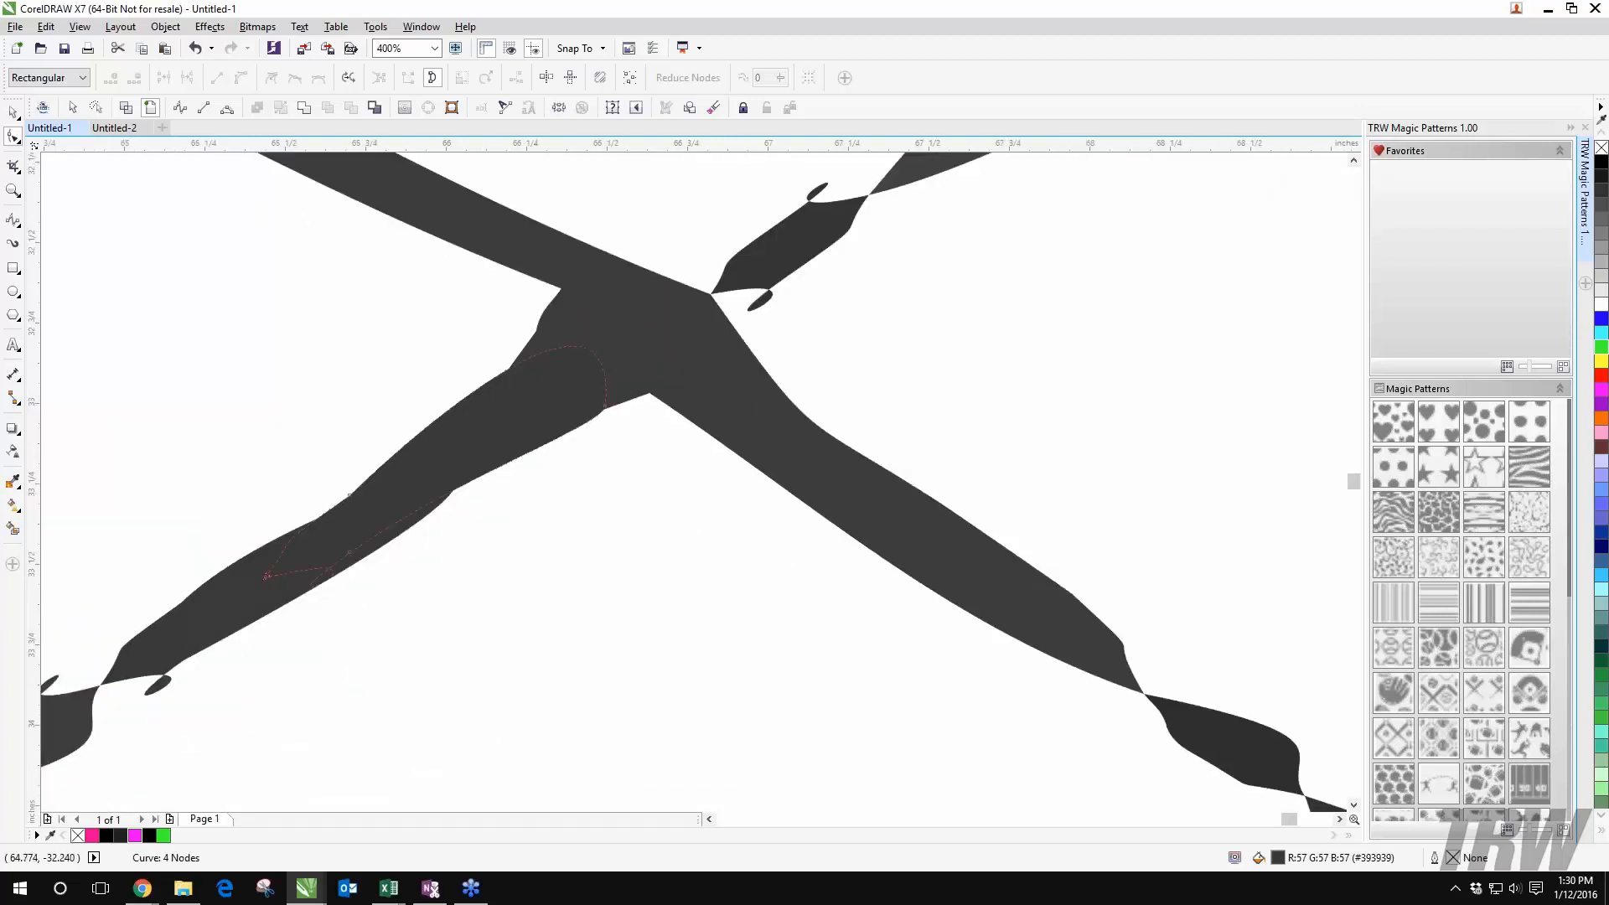
click(13, 111)
click(531, 423)
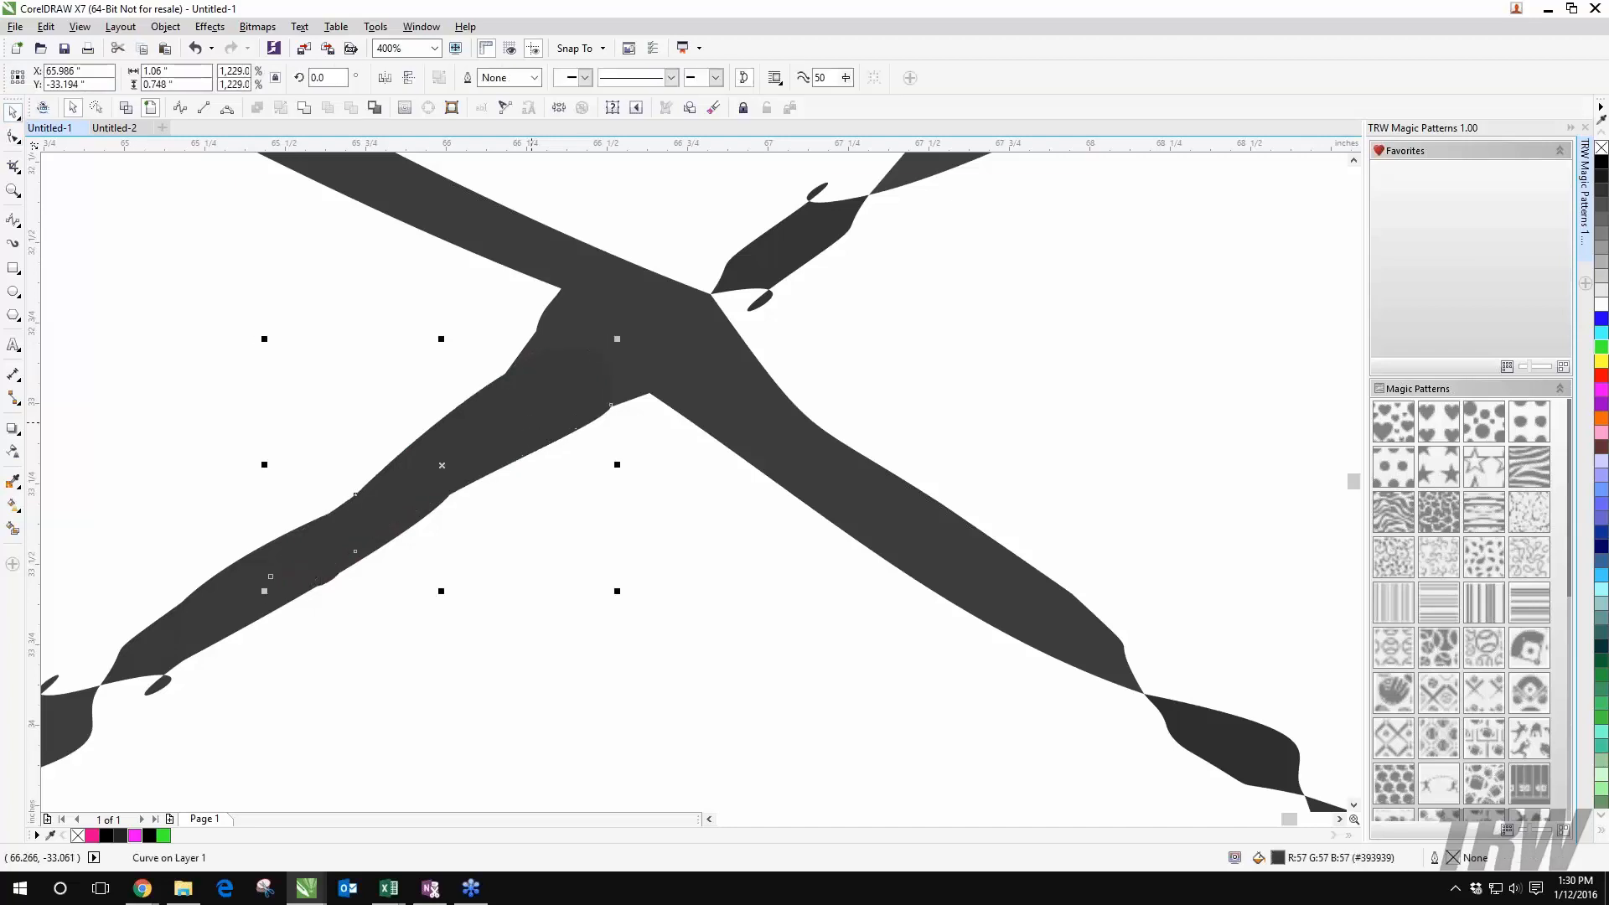
shift+click(612, 300)
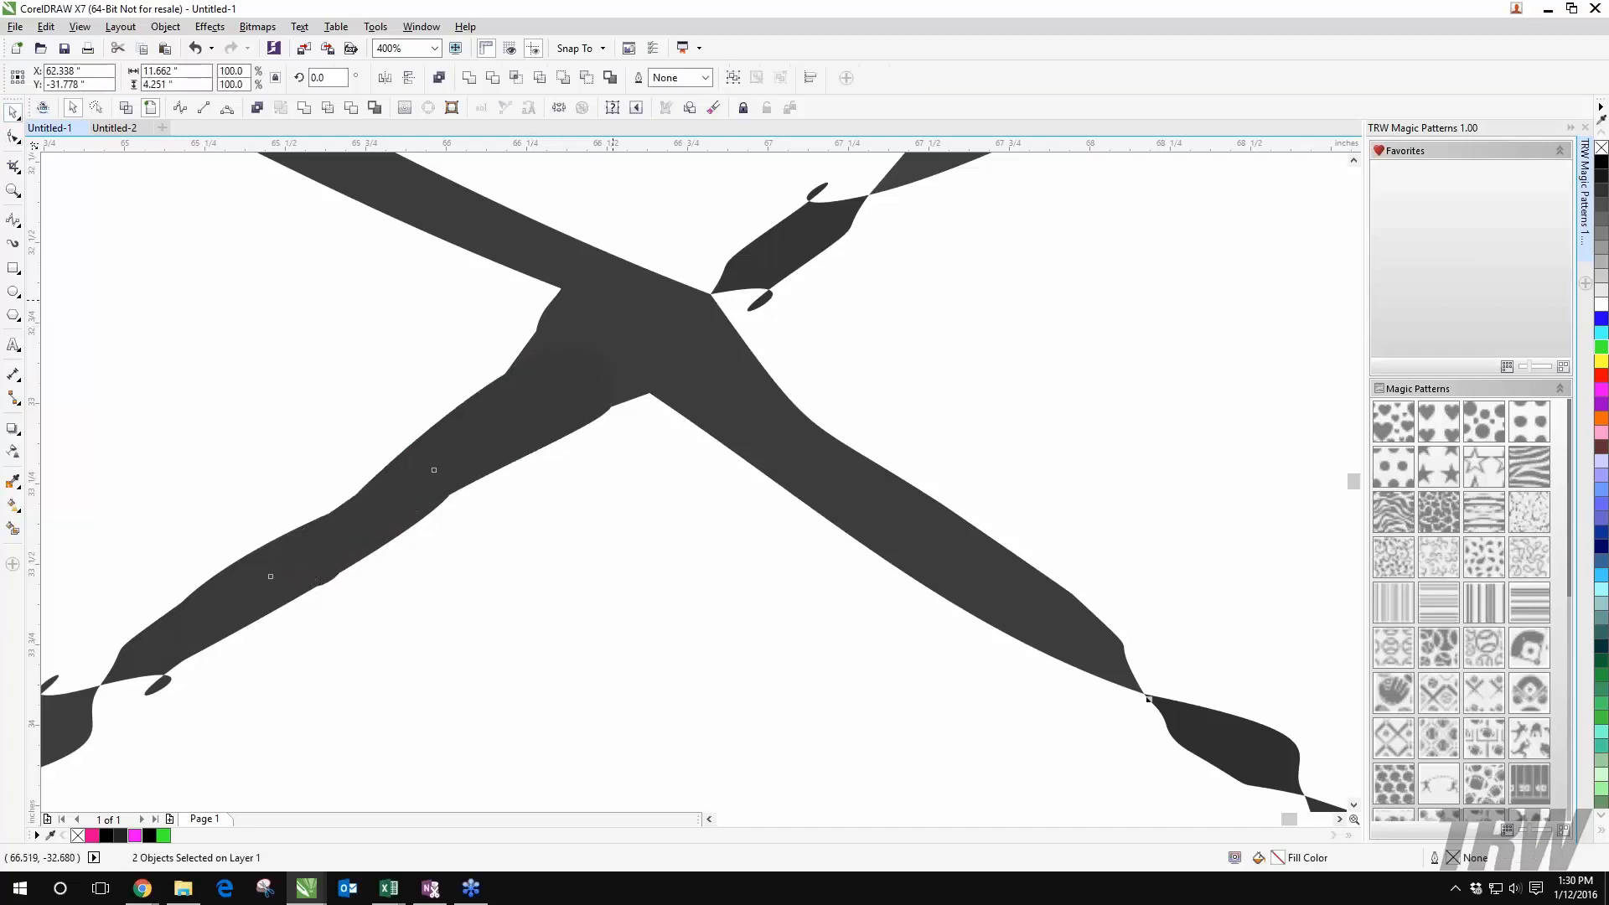
click(303, 108)
click(283, 215)
Step: Switch to wireframe view and weld the adjoining lower segment to the crossing strand
click(124, 111)
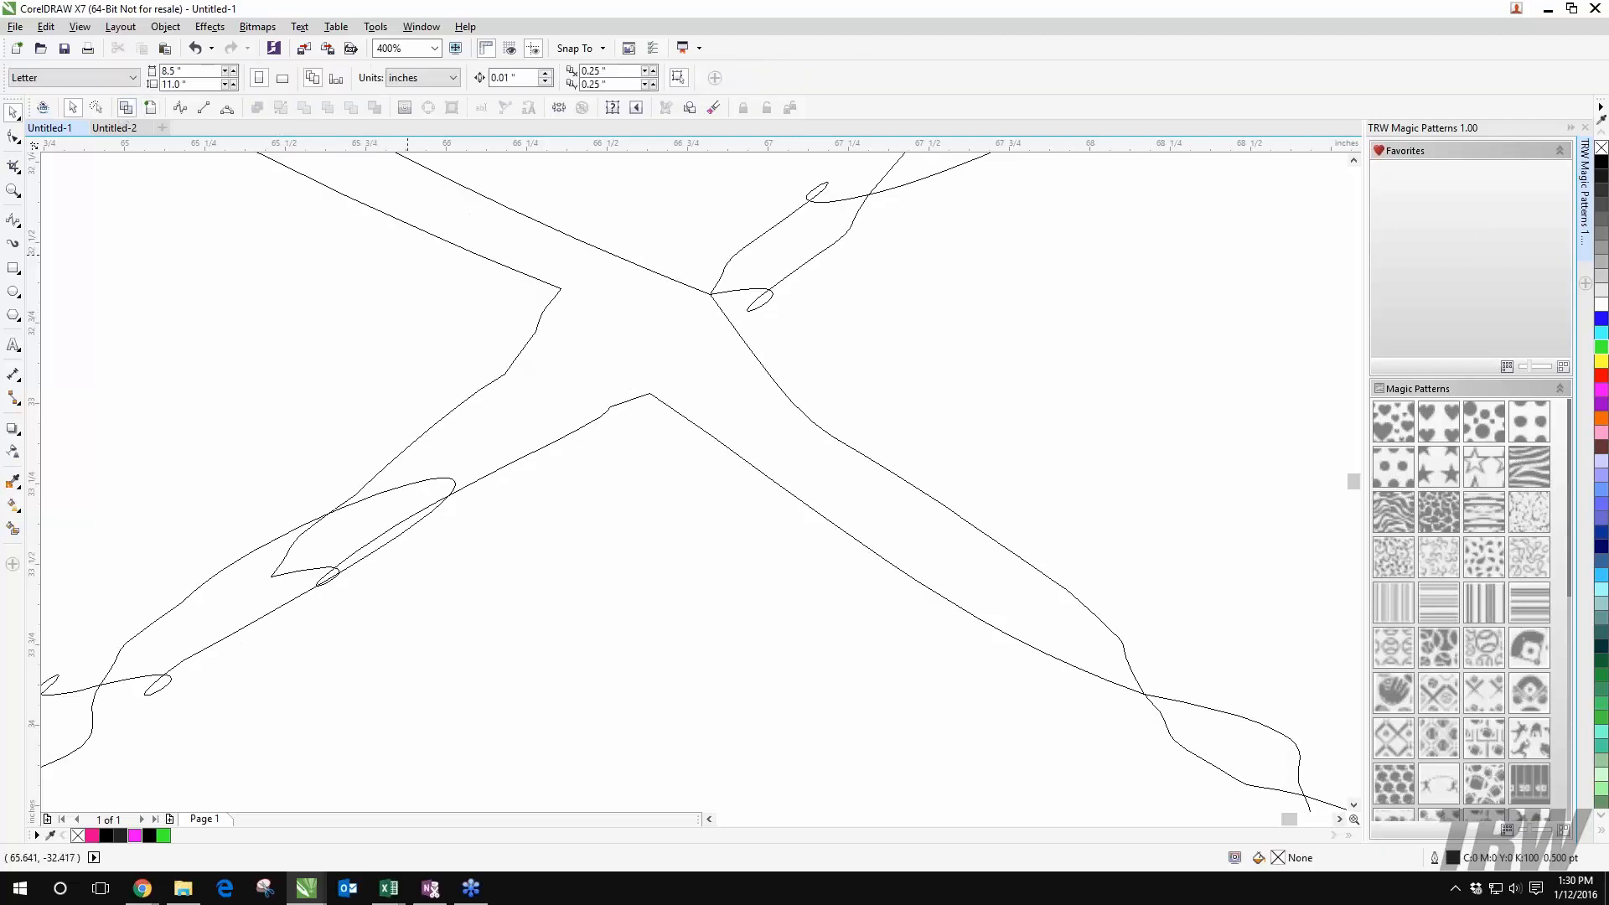
click(282, 600)
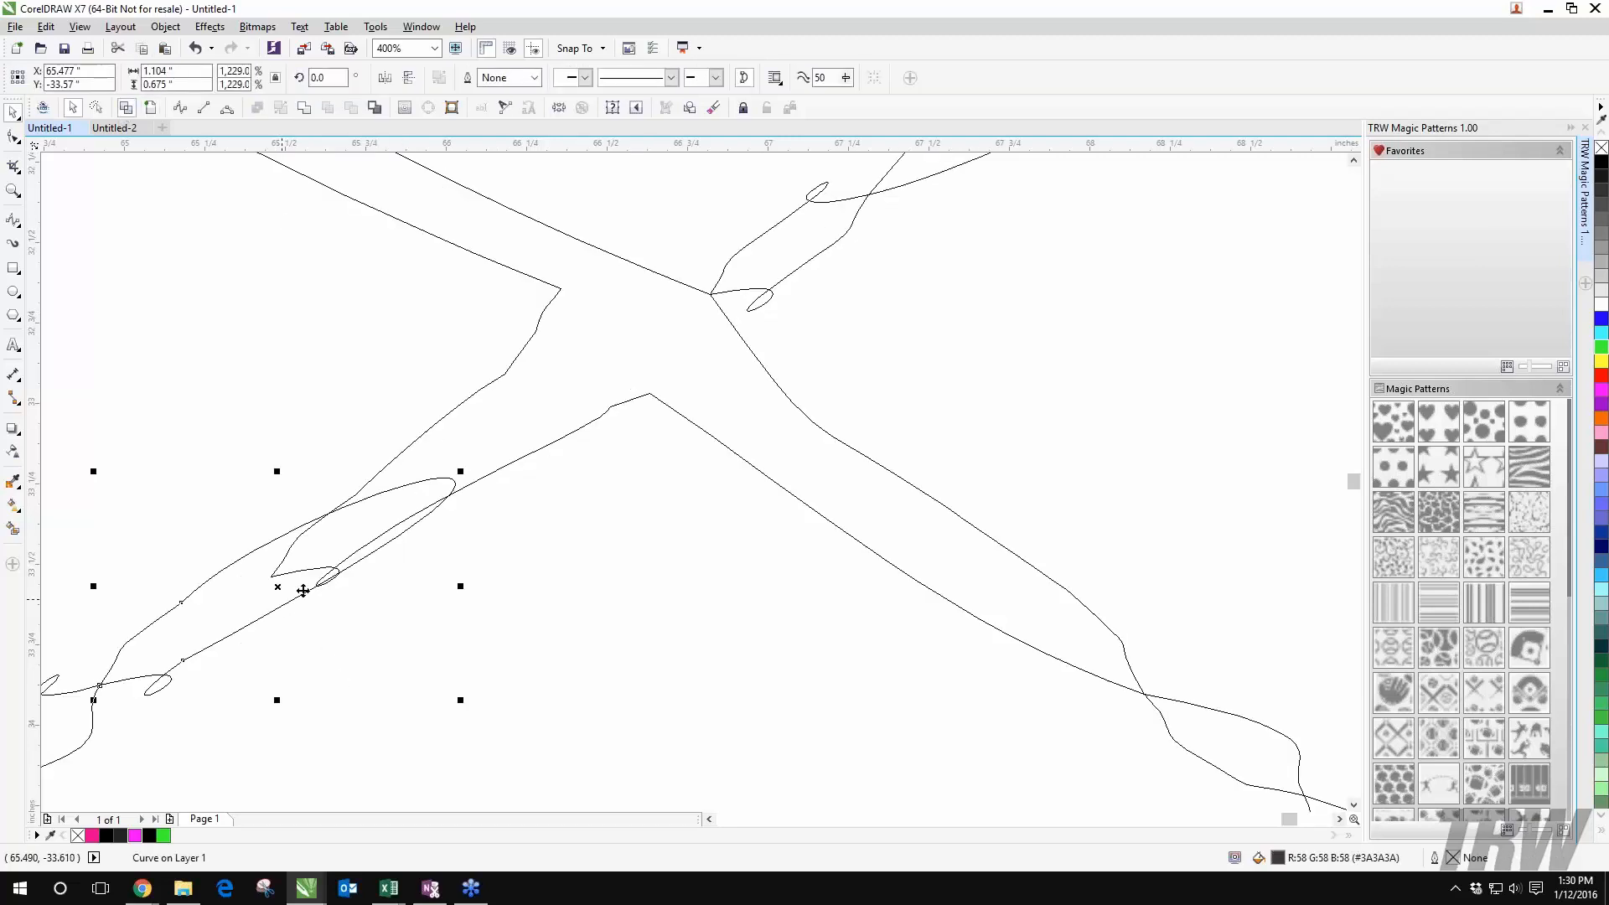
shift+click(554, 404)
click(310, 108)
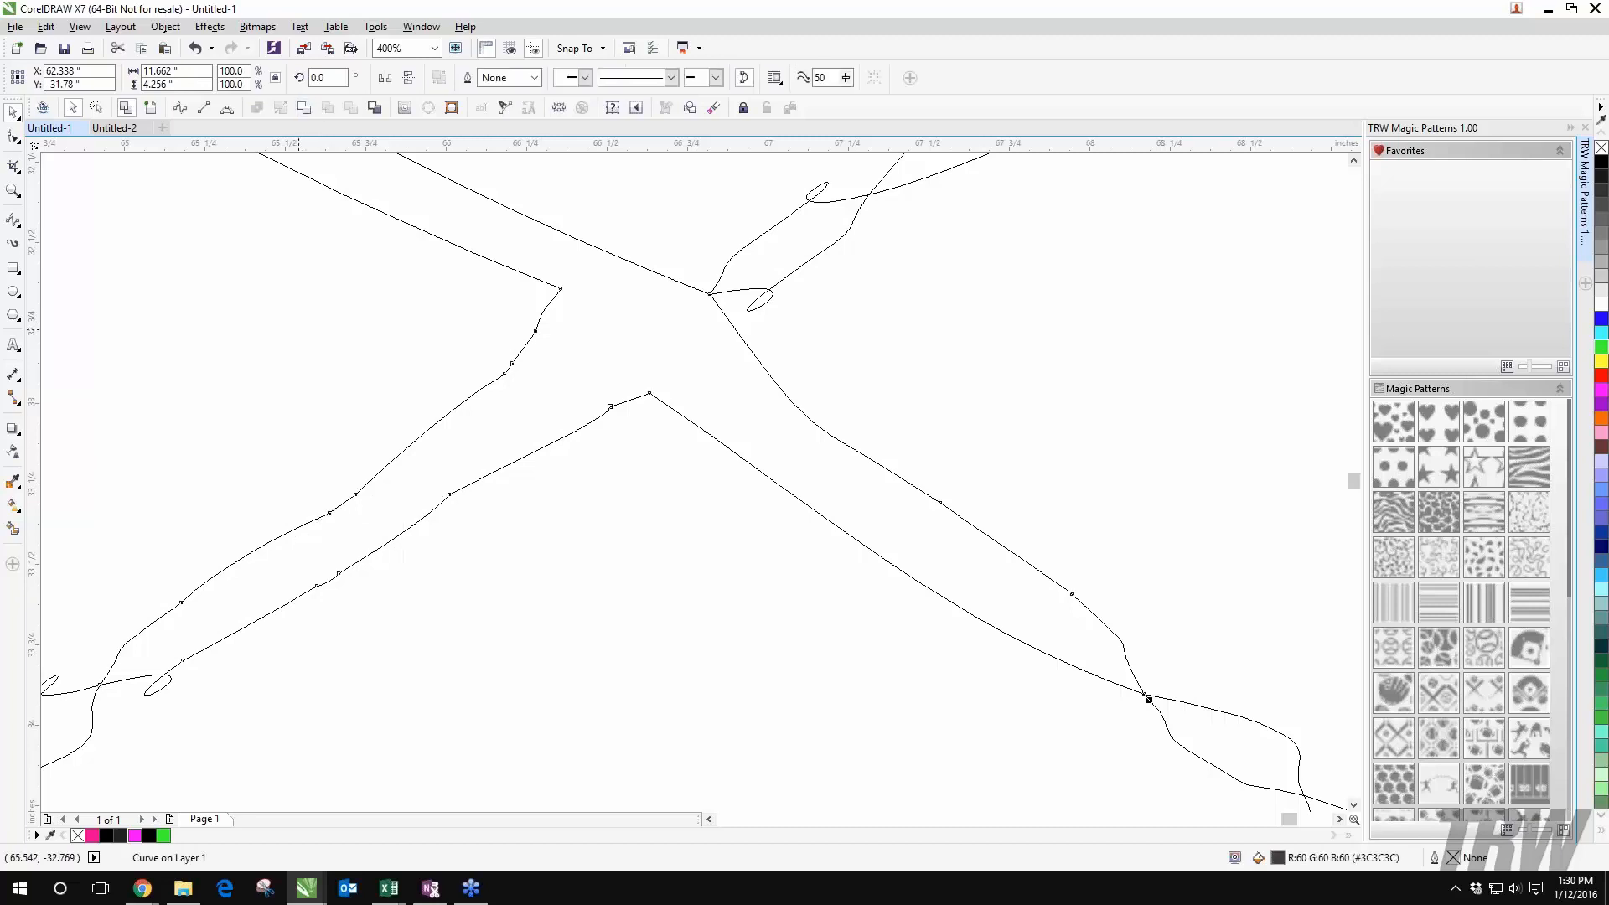
Step: Select the next small pinched segment down the strand and restore the filled display
click(369, 720)
drag(368, 719, 726, 512)
click(399, 559)
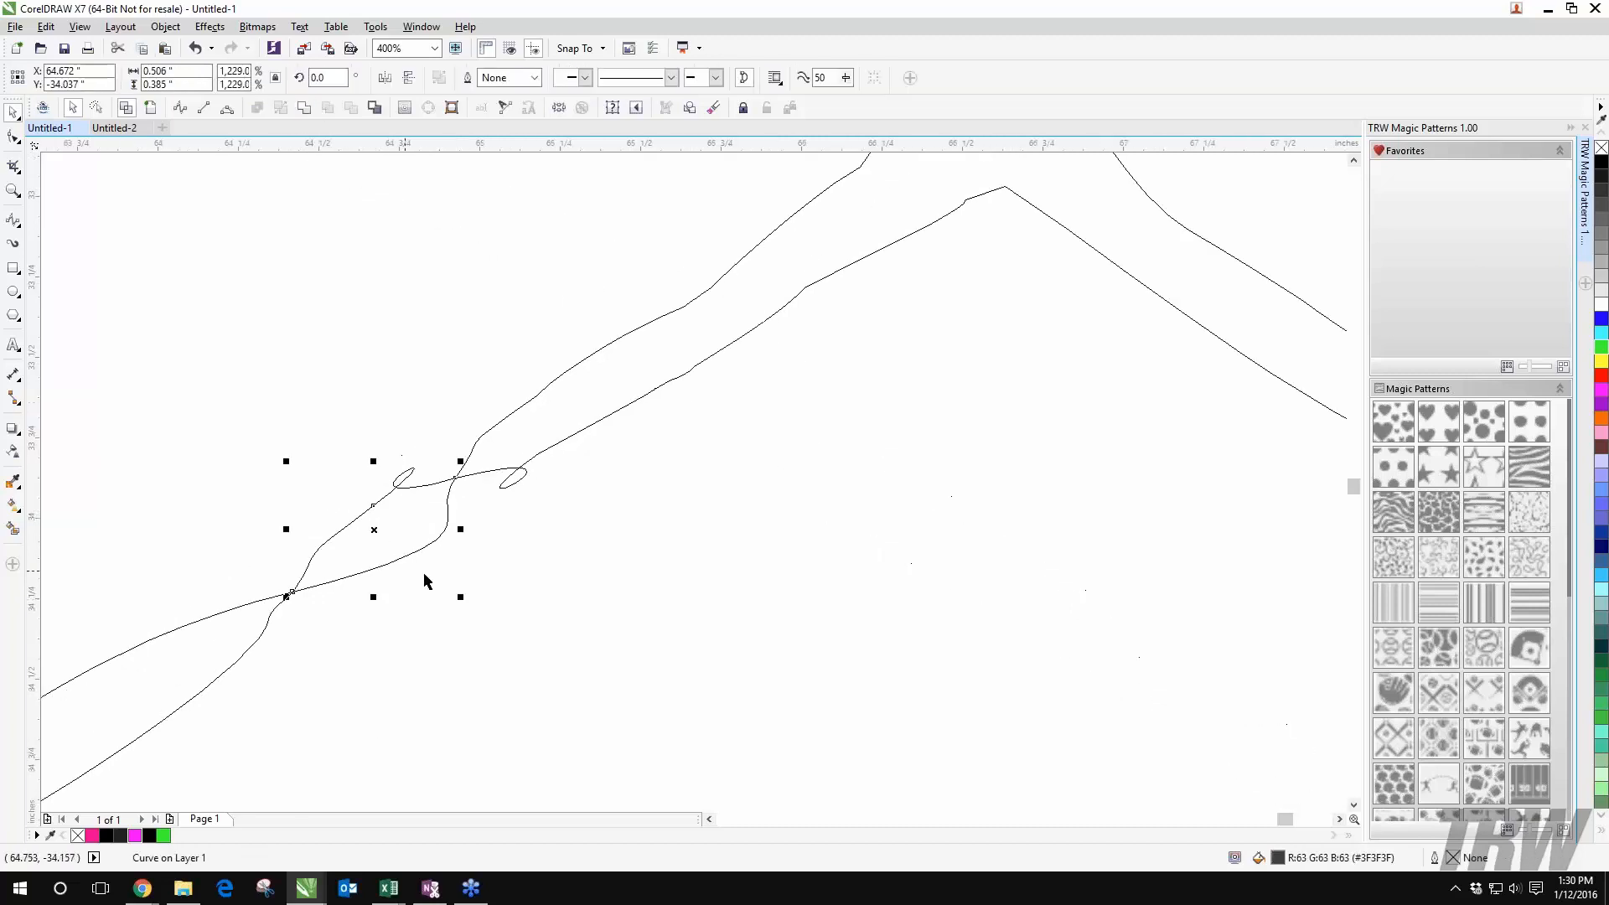
click(150, 108)
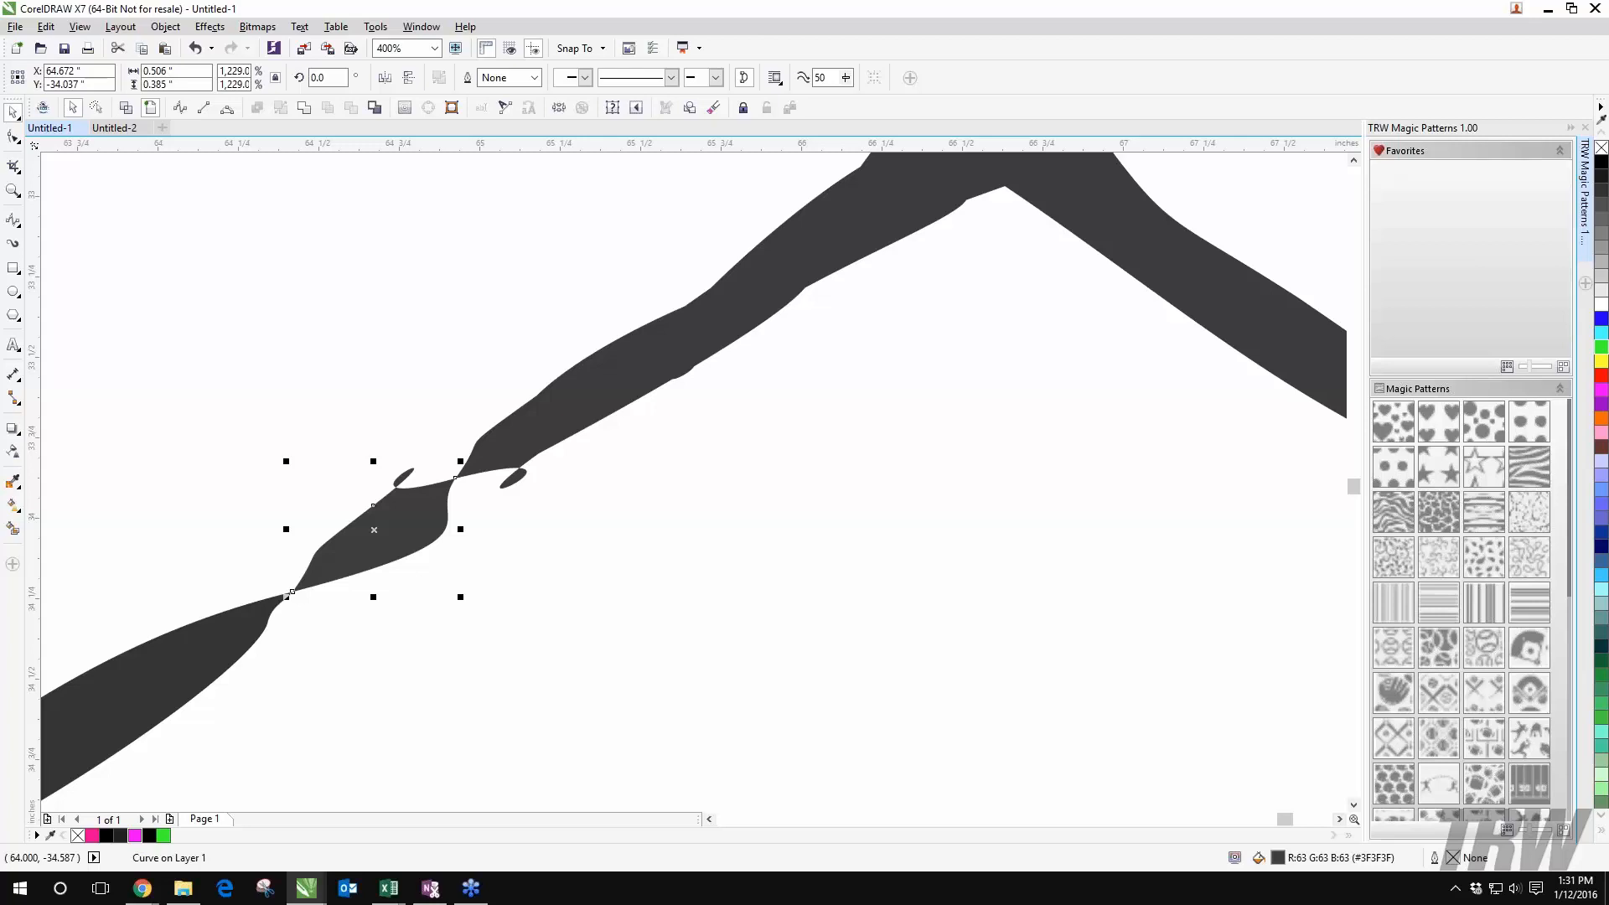
Step: Move the welded crossing strand slightly up and left, to about X 62.02, Y -31.73 inches, and deselect it
scroll(595, 550, down, 4)
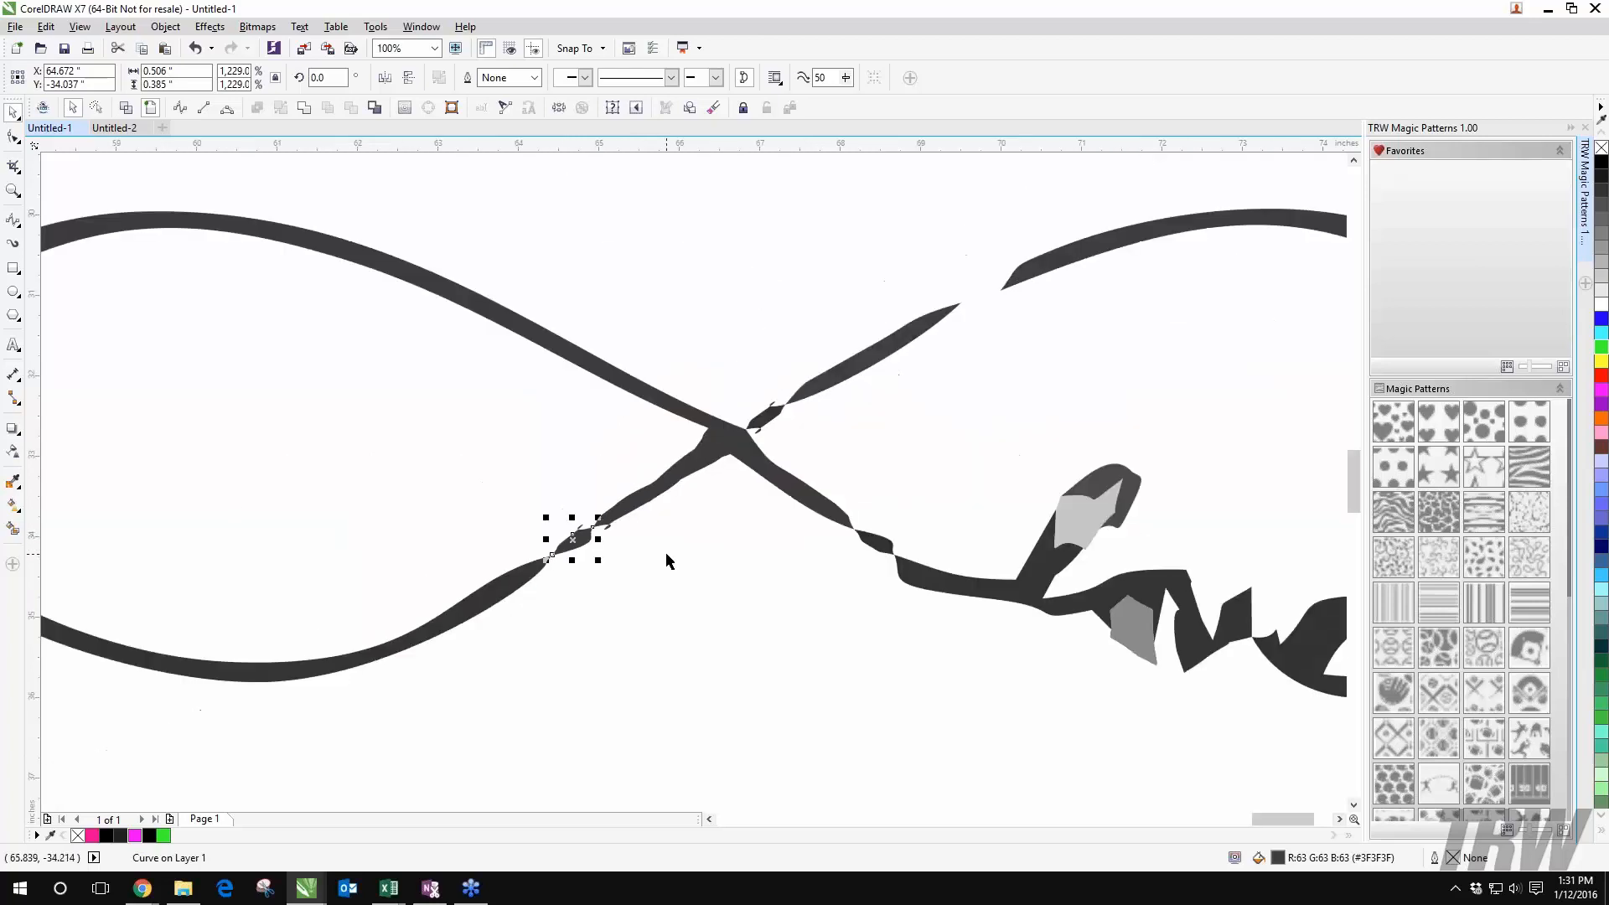
scroll(666, 553, down, 1)
click(307, 423)
drag(307, 447, 358, 484)
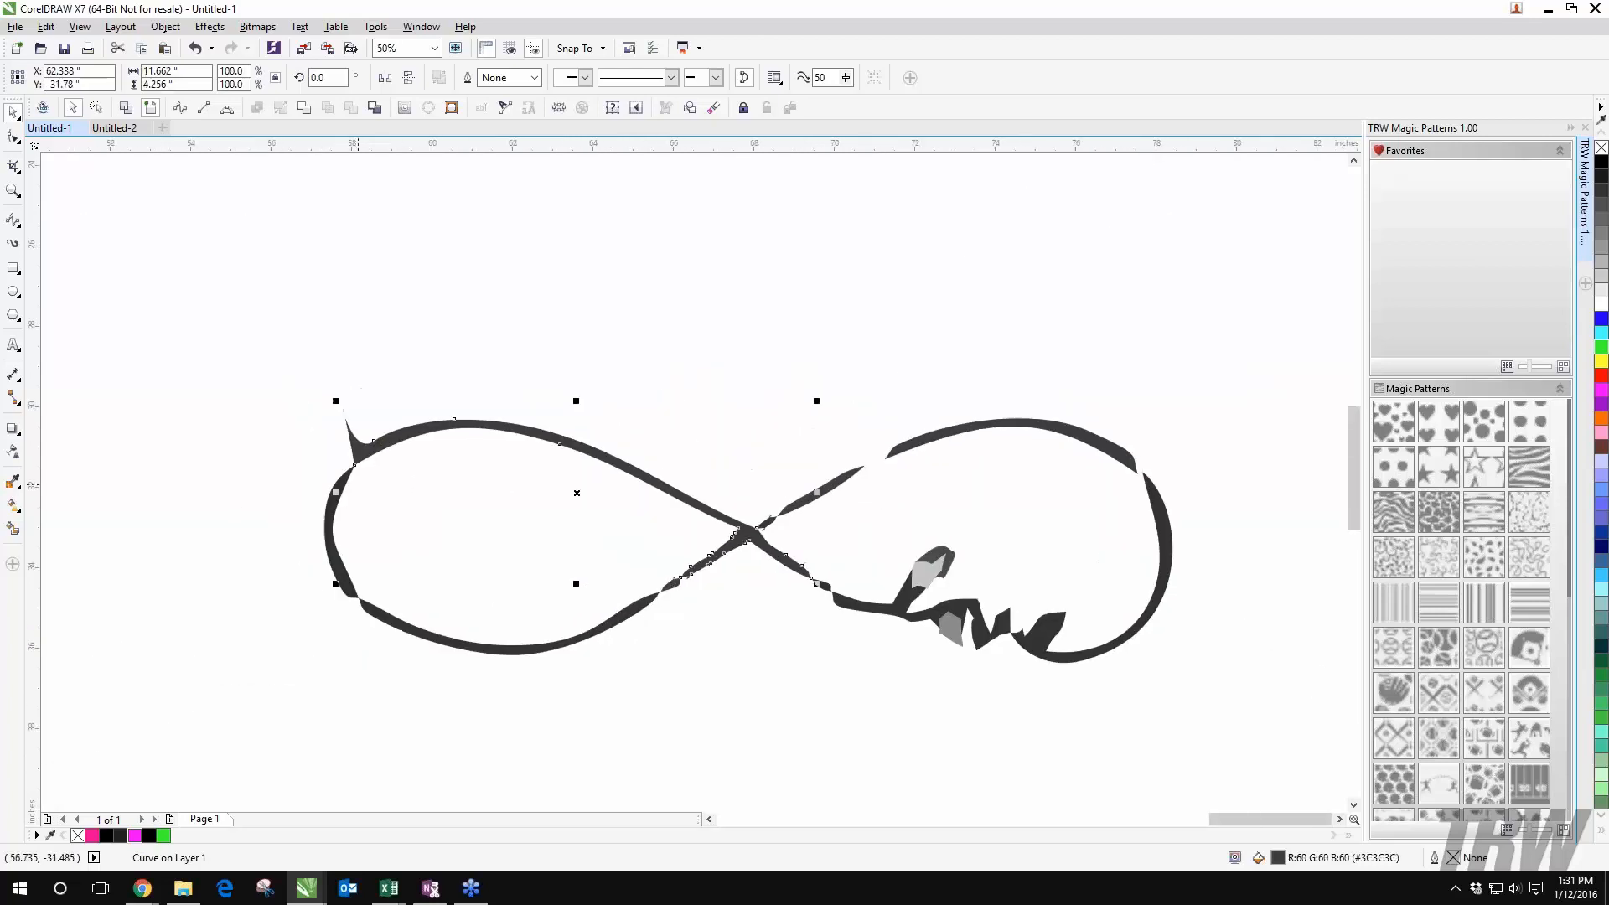
scroll(836, 554, up, 3)
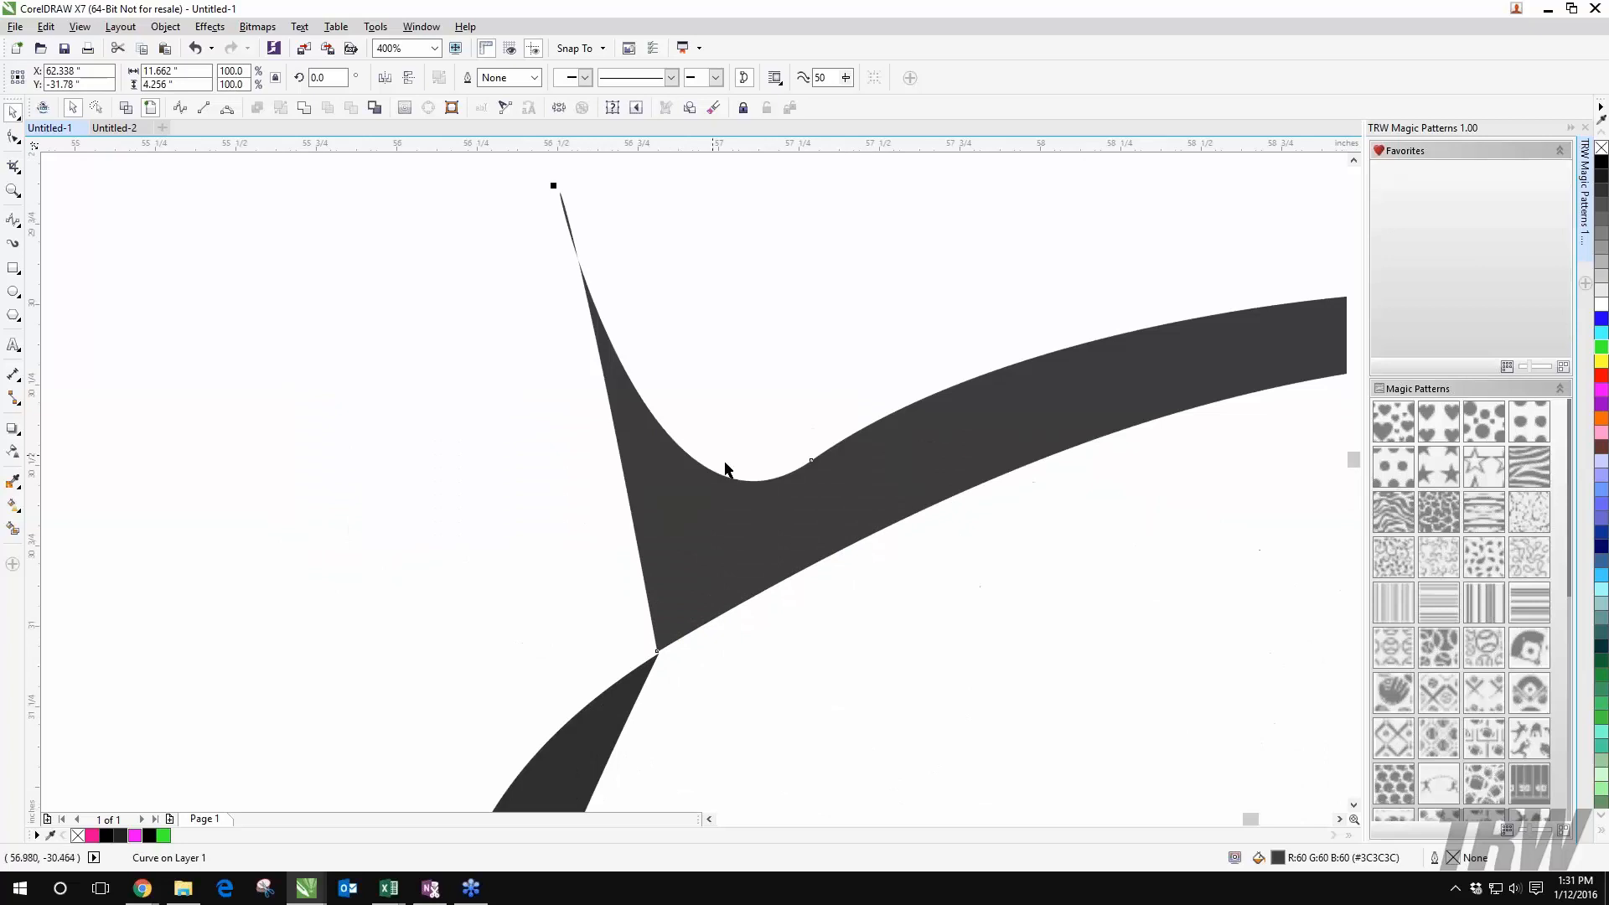
drag(555, 187, 543, 279)
drag(839, 578, 755, 480)
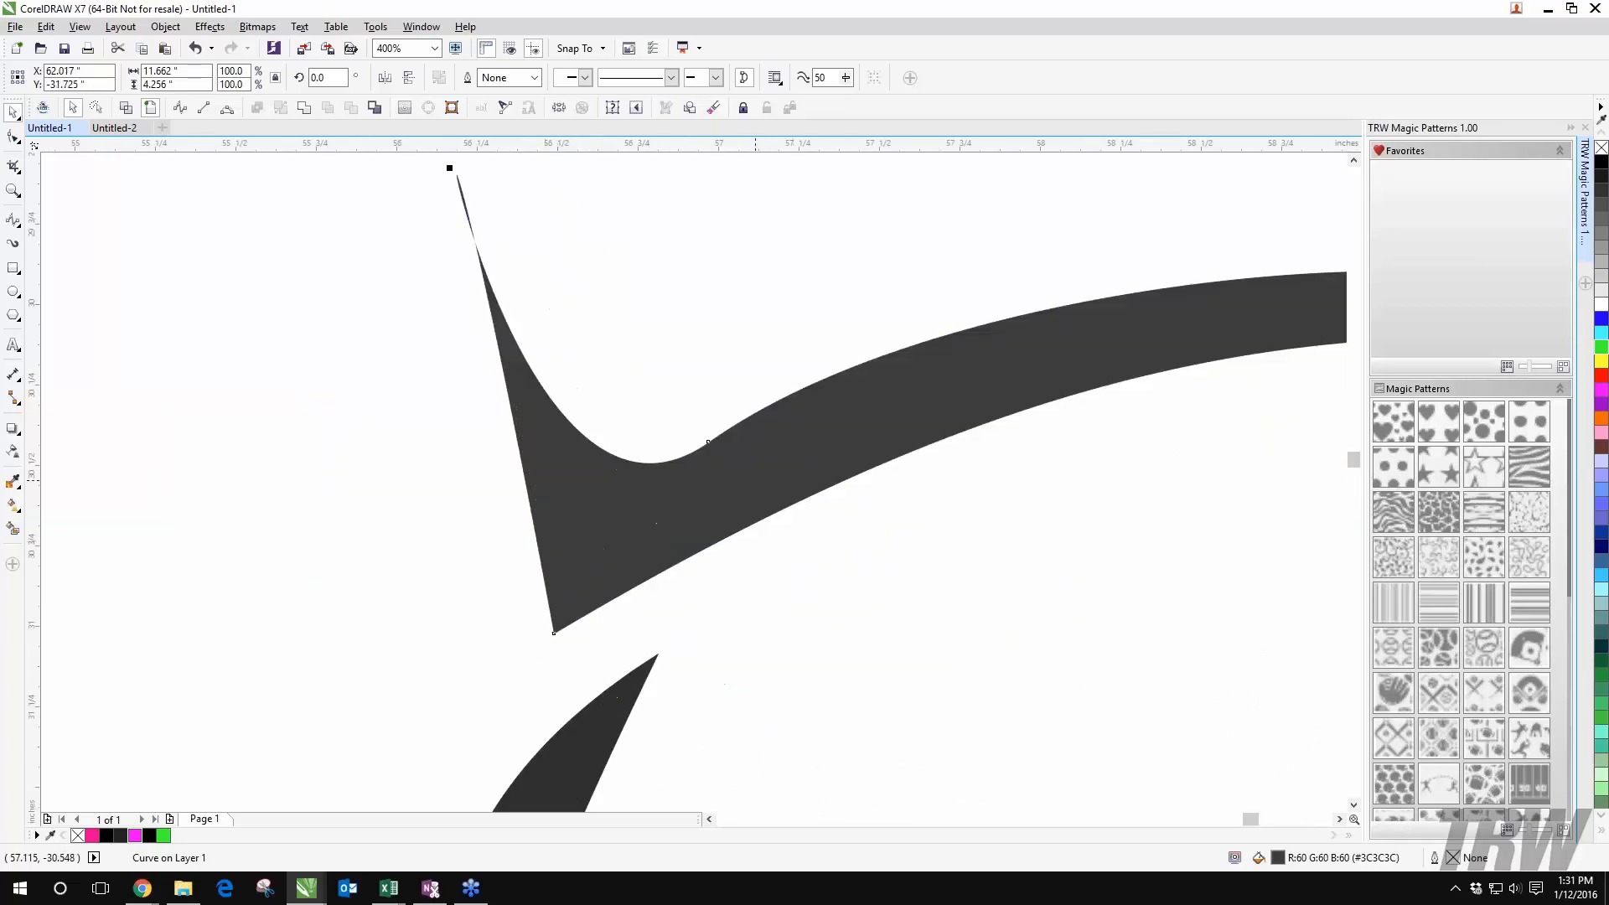
scroll(880, 469, down, 1)
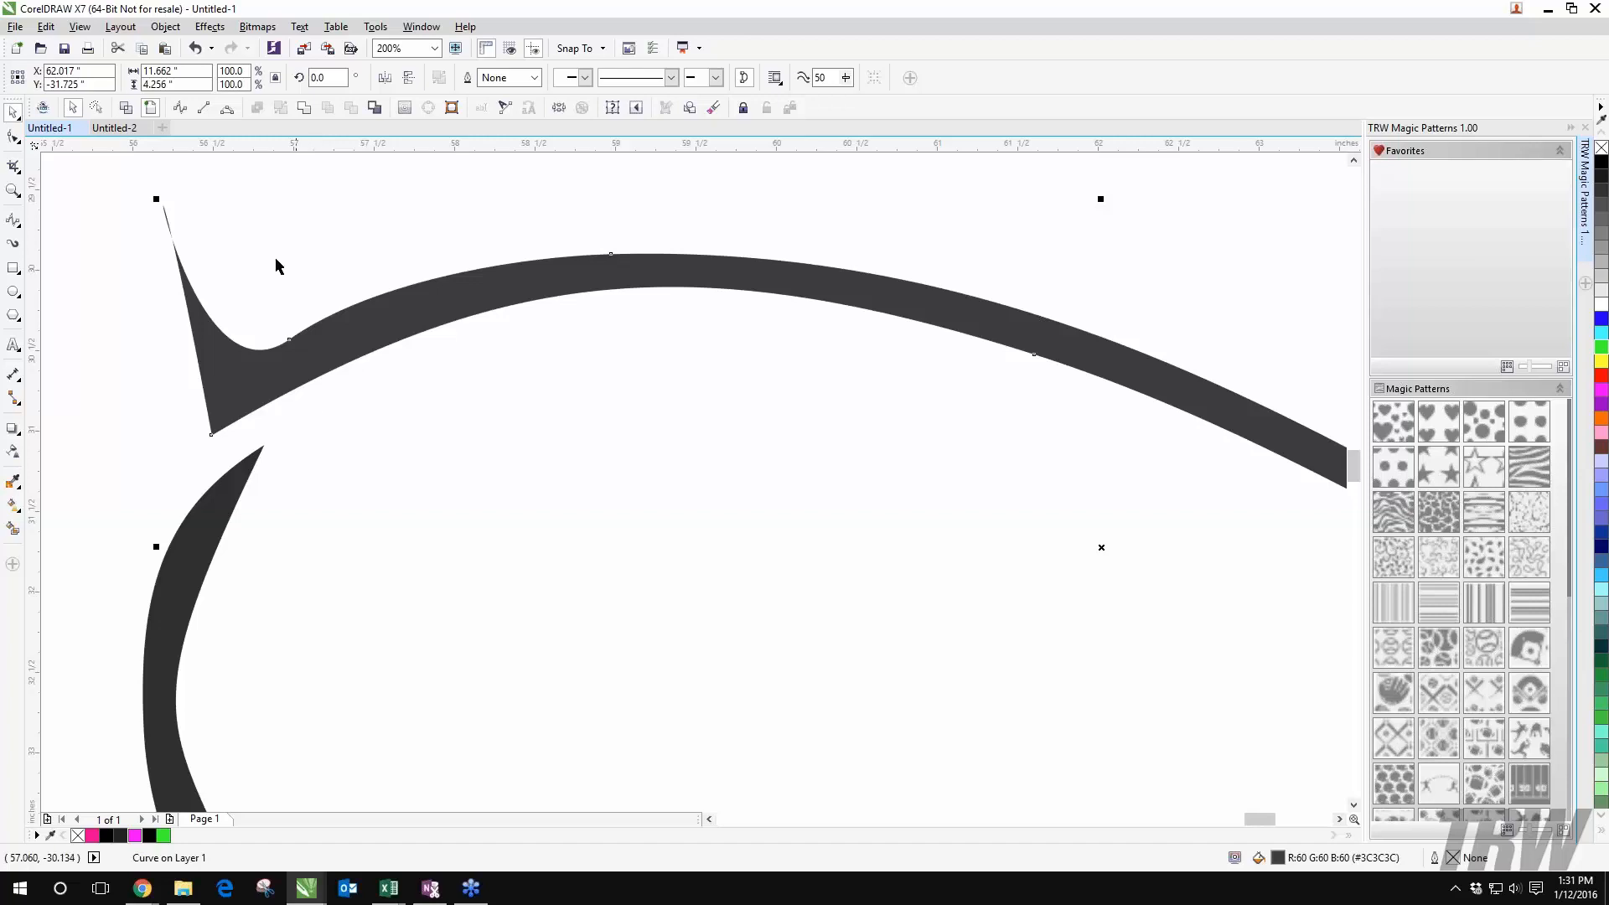
click(335, 269)
scroll(335, 277, up, 3)
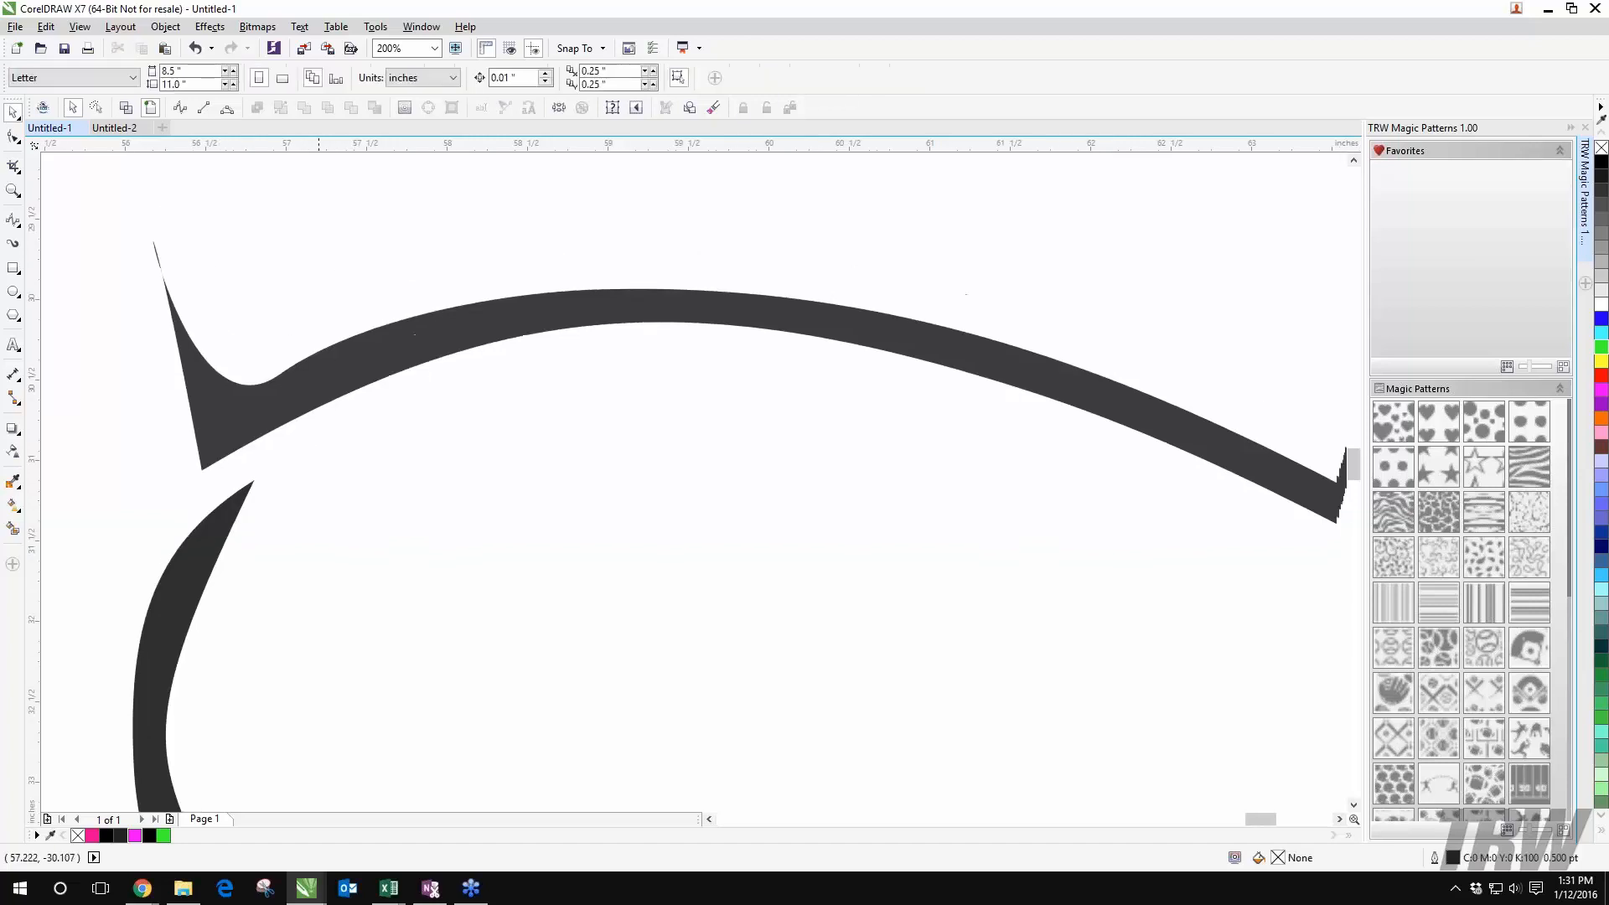
scroll(329, 363, down, 4)
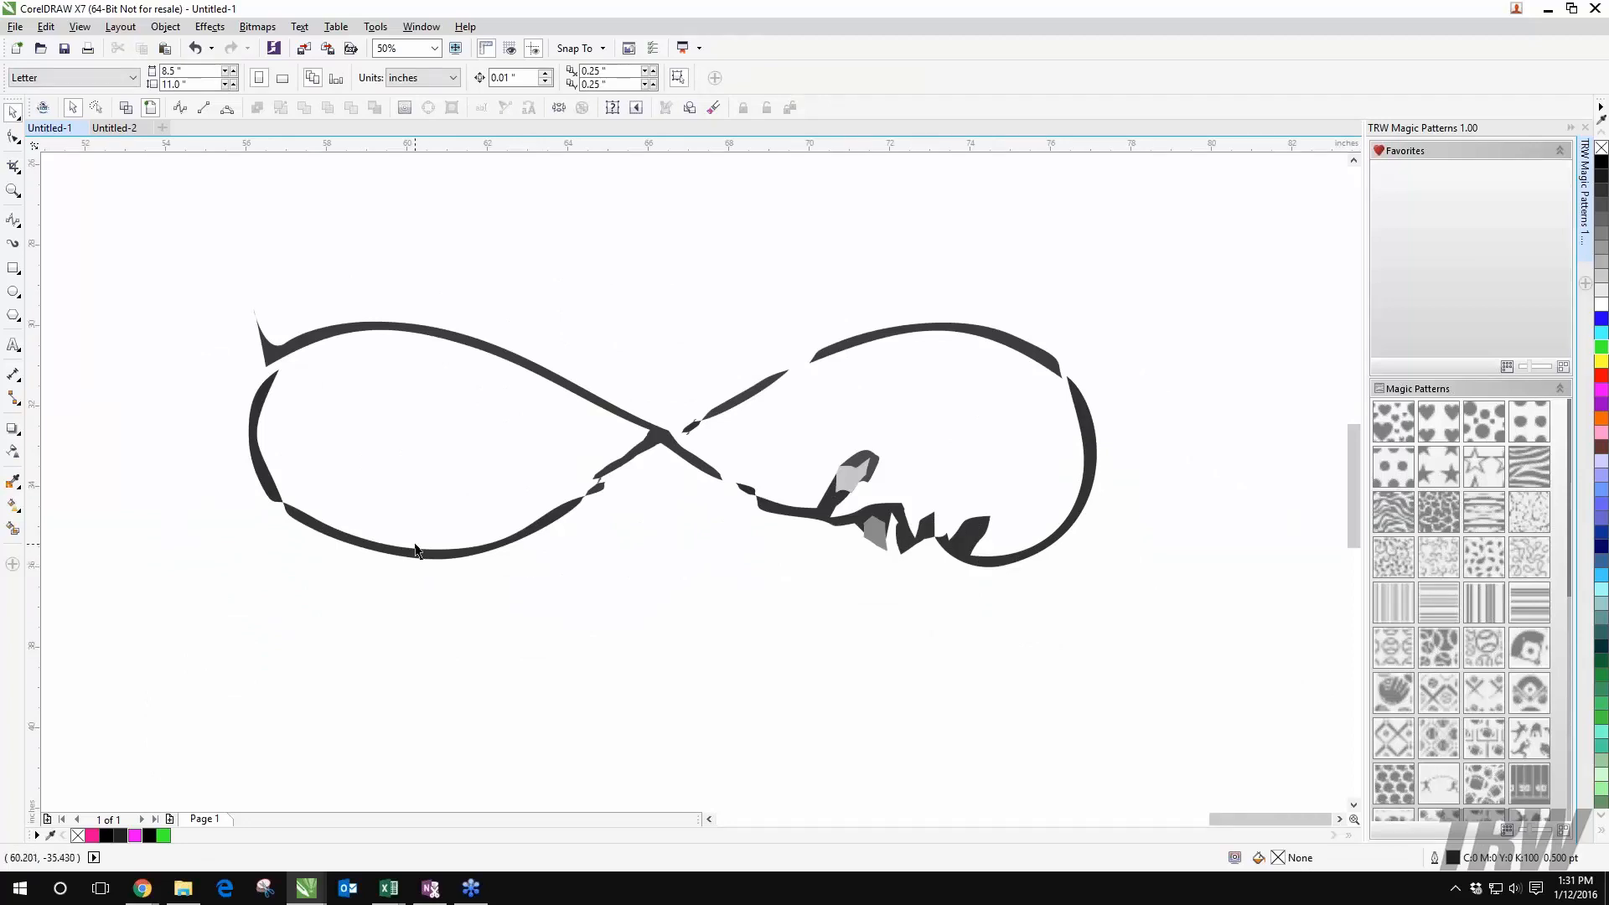
Step: Delete the two grey filler shapes inside the love lettering
scroll(863, 530, up, 1)
drag(887, 543, 775, 618)
key(Delete)
click(848, 428)
key(Delete)
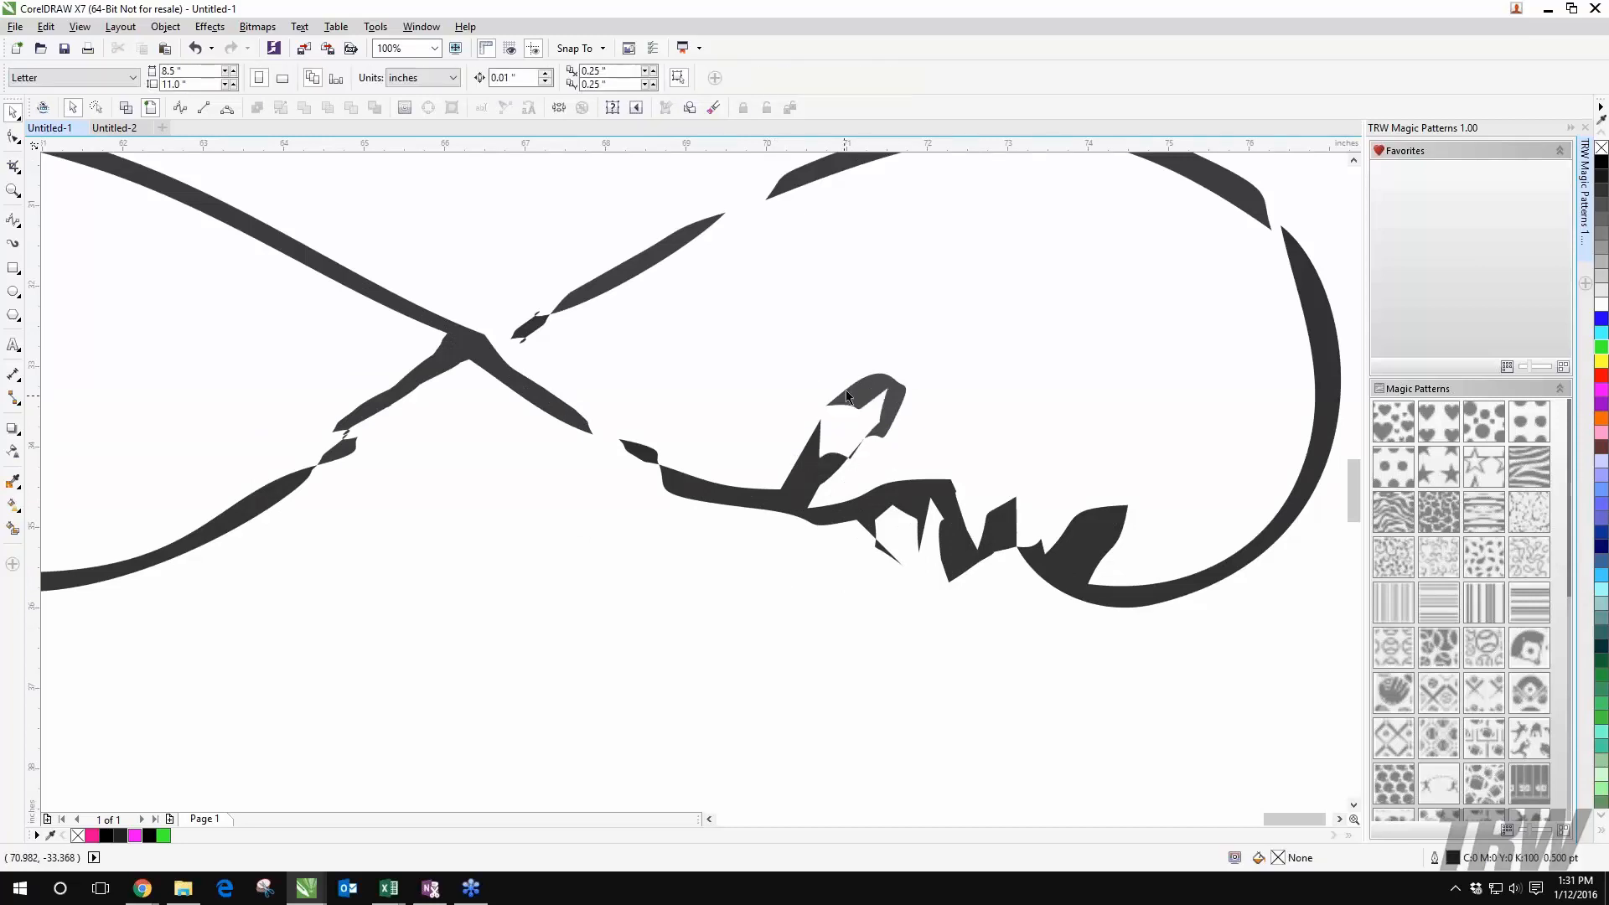
Step: Try to reshape the small pinched segment between the lower left loop and the crossing strand by dragging its nodes
scroll(839, 412, down, 2)
scroll(801, 407, up, 2)
scroll(741, 478, up, 2)
scroll(795, 475, down, 2)
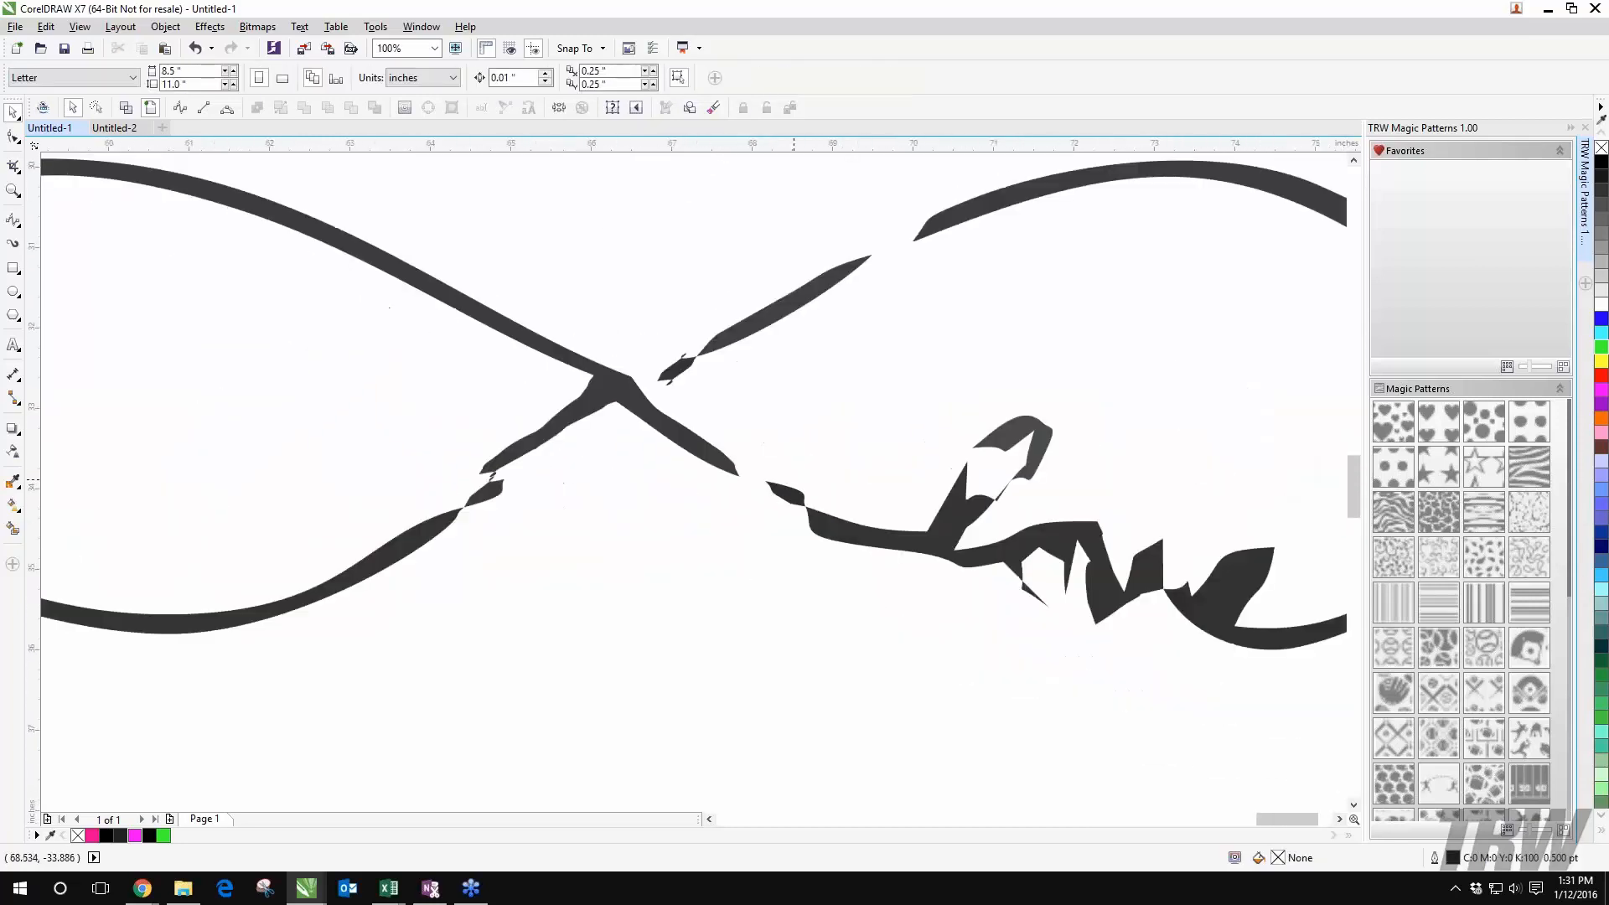
drag(505, 537, 907, 503)
scroll(908, 509, up, 2)
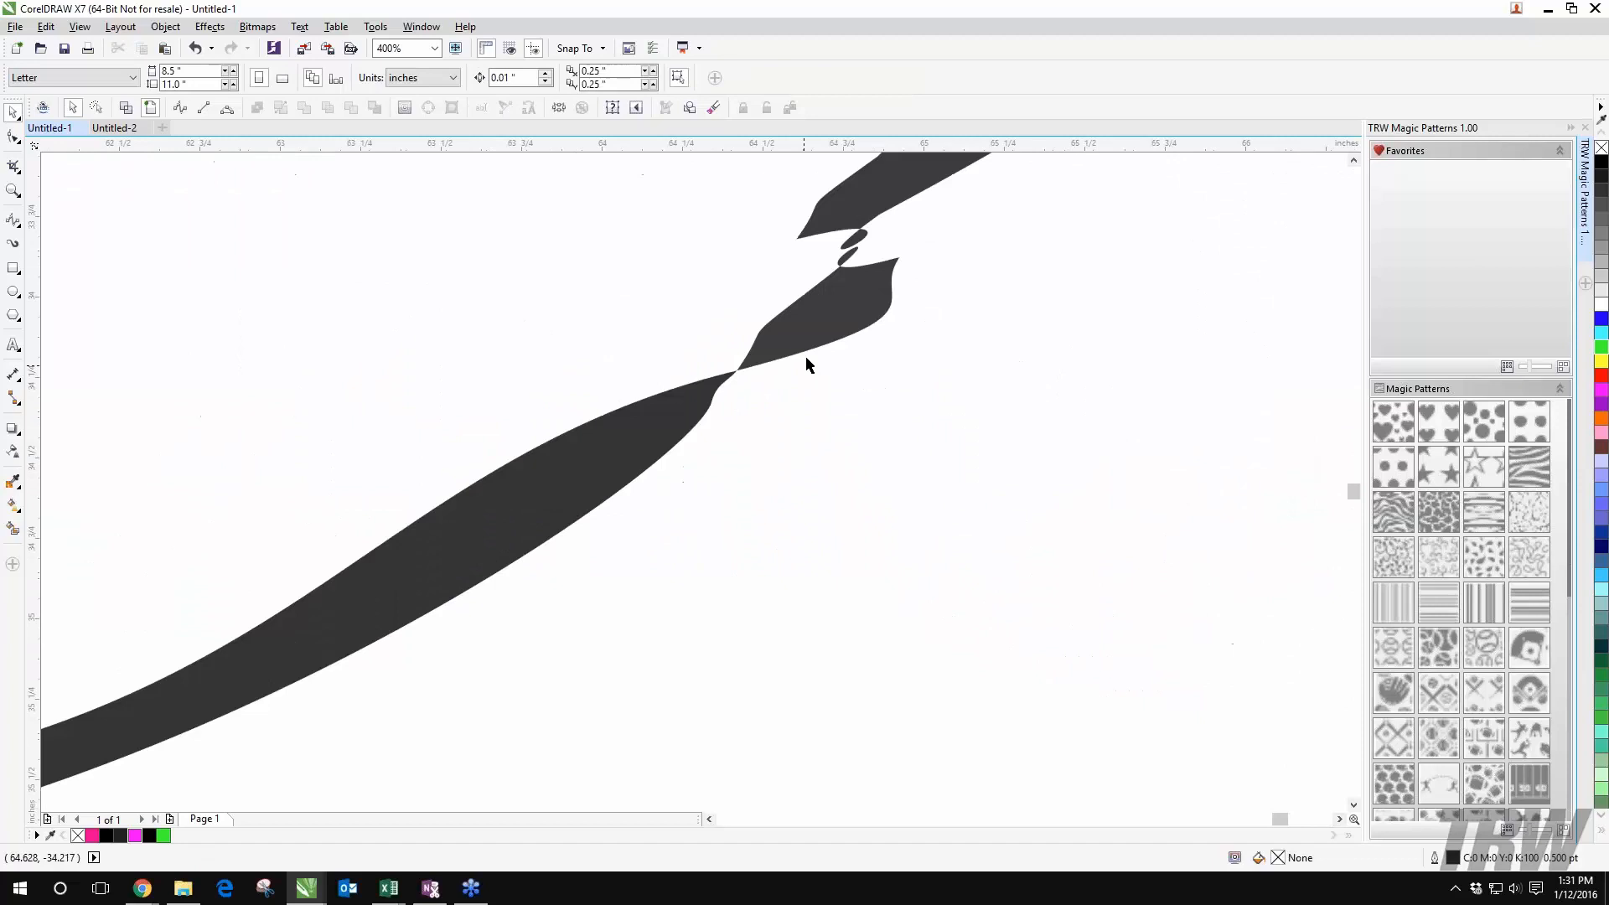
click(857, 335)
scroll(820, 374, up, 1)
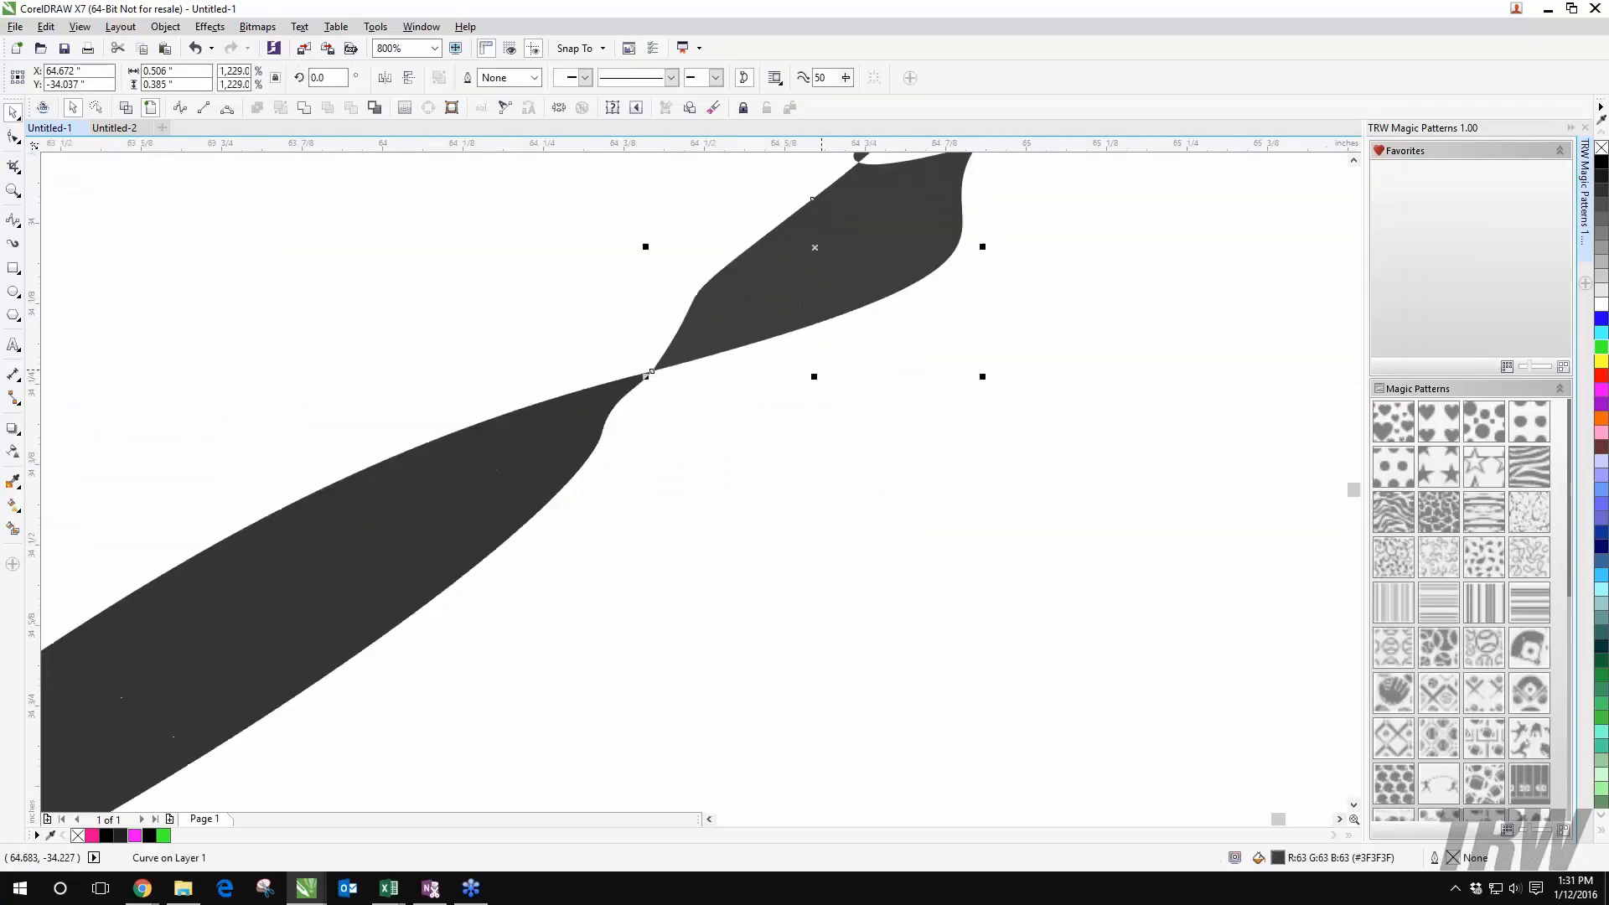
drag(887, 318, 781, 564)
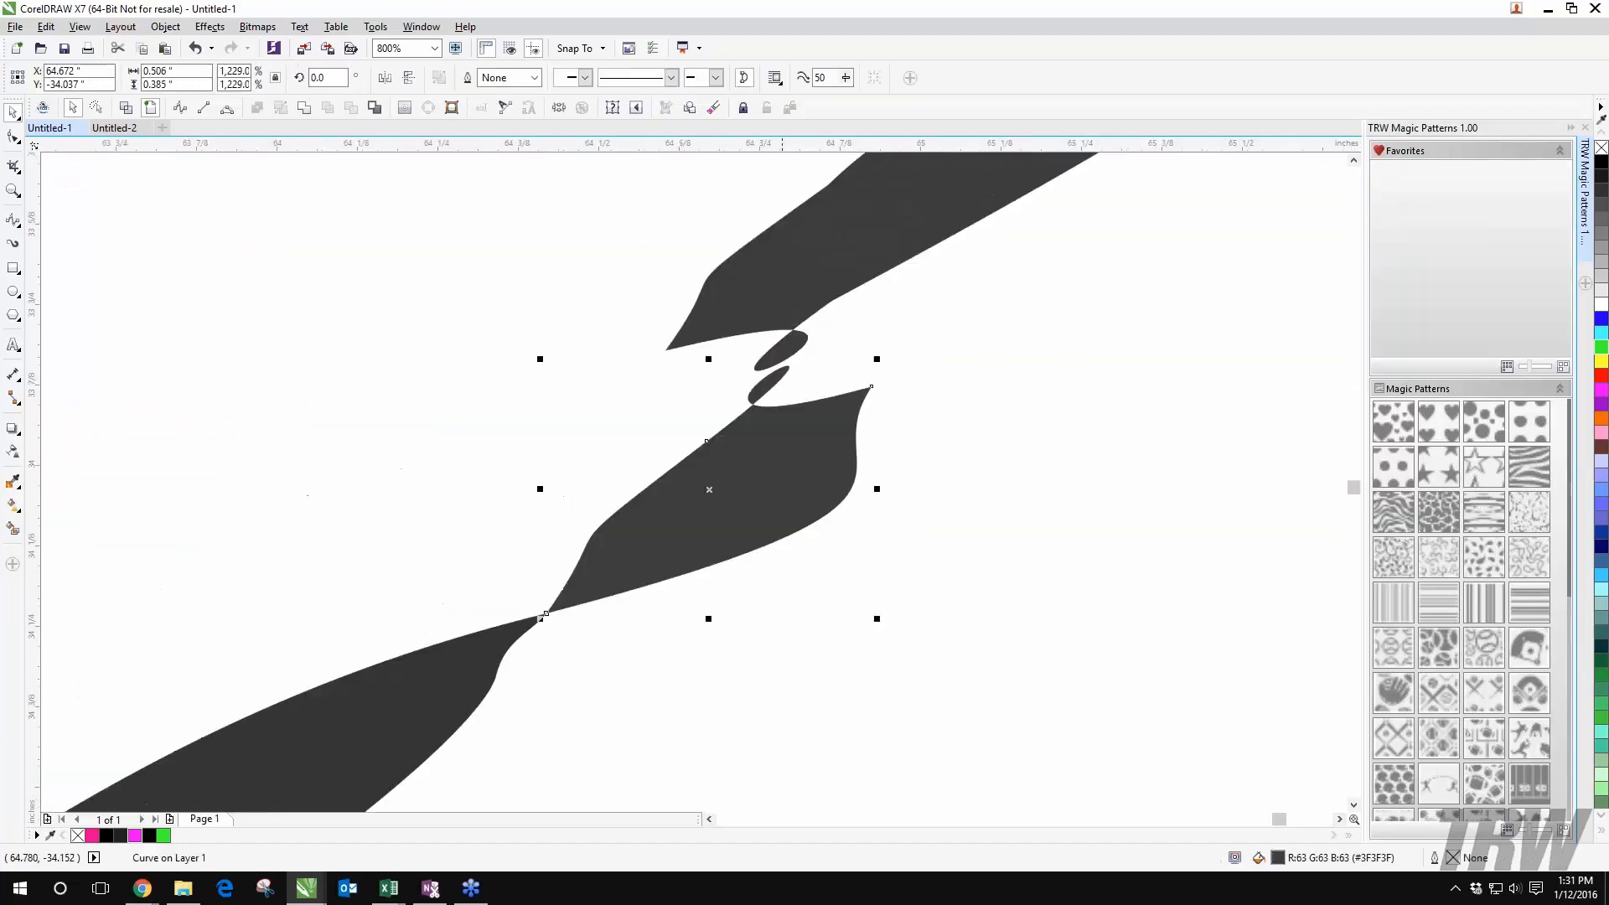
click(19, 141)
click(671, 536)
key(F10)
drag(766, 543, 629, 423)
scroll(536, 618, up, 2)
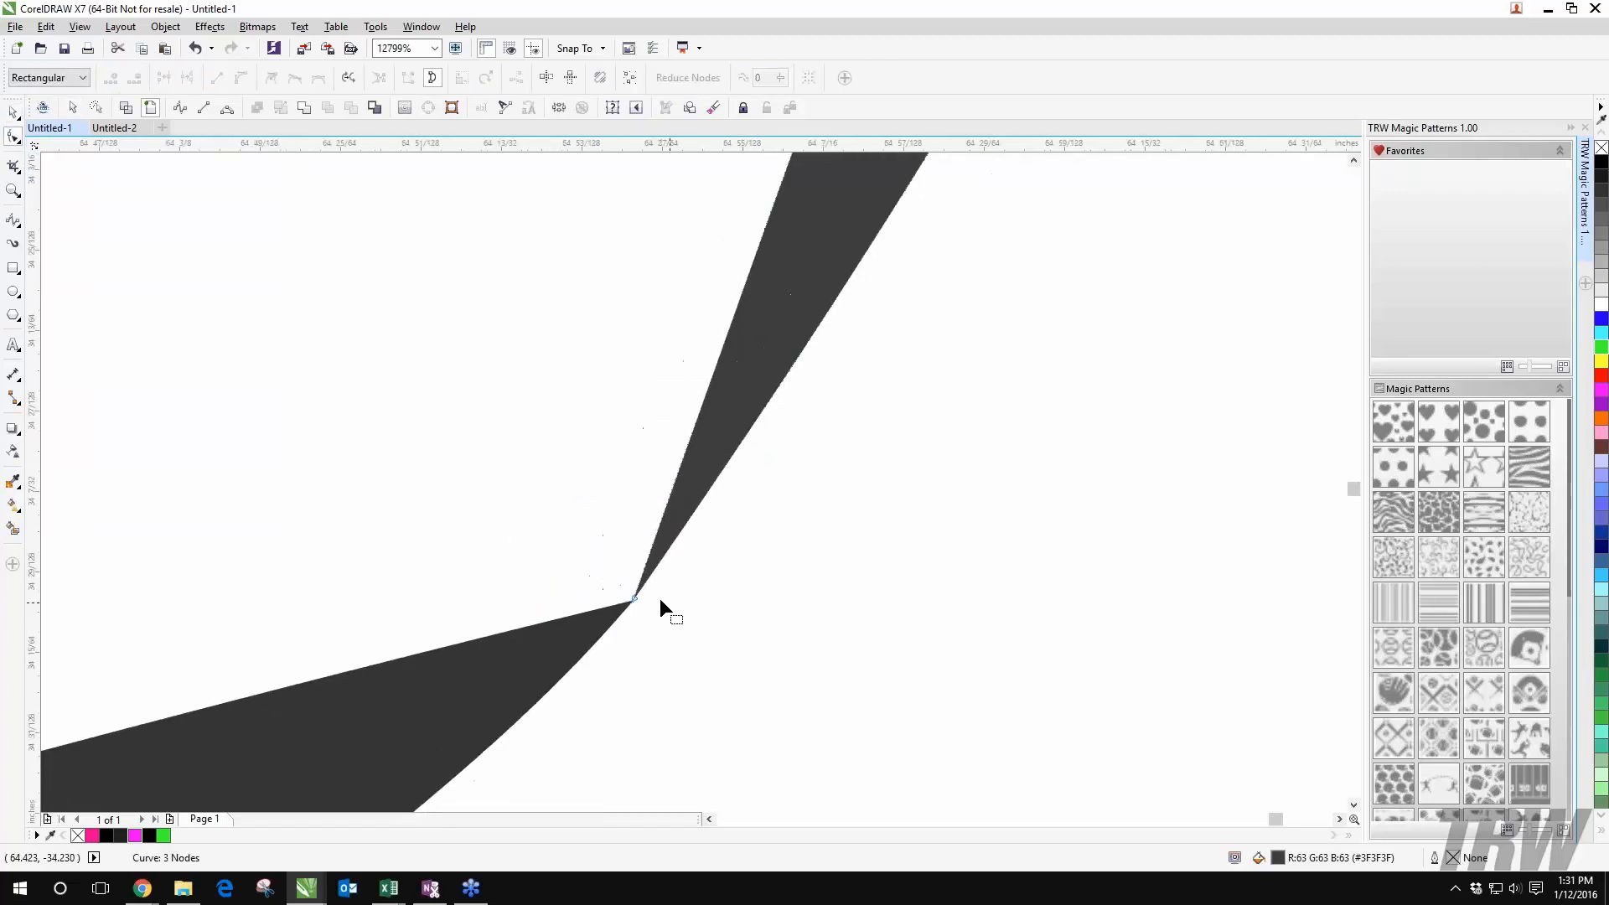
scroll(661, 604, down, 2)
scroll(687, 560, right, 2)
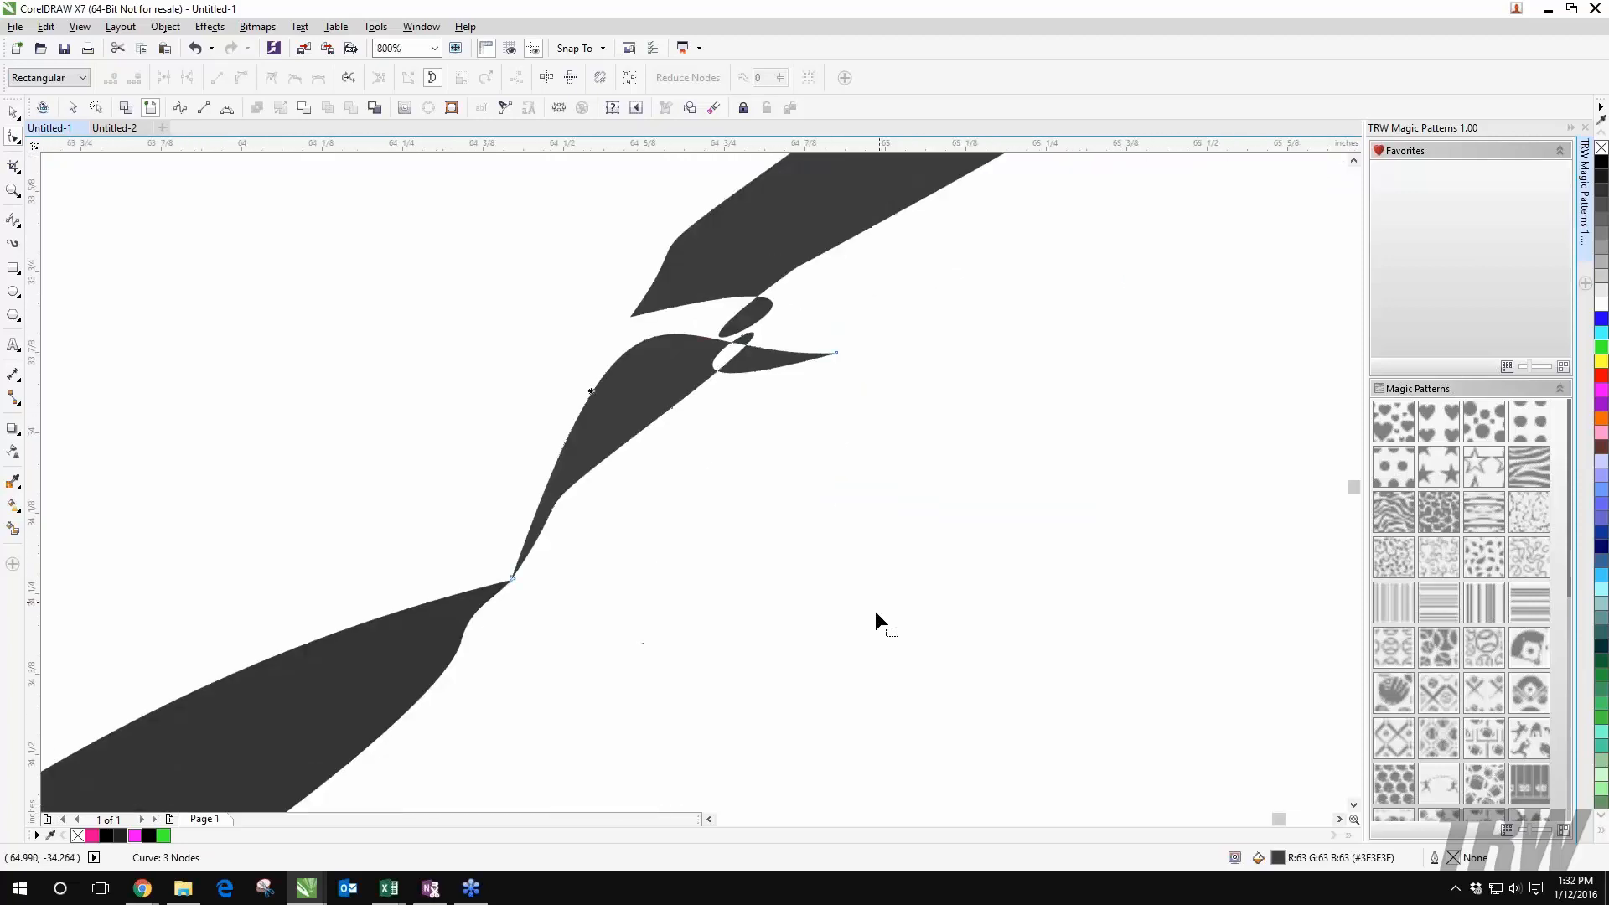
Step: Remove the small pinched segment entirely by deleting all of its nodes
drag(838, 651, 419, 240)
key(Delete)
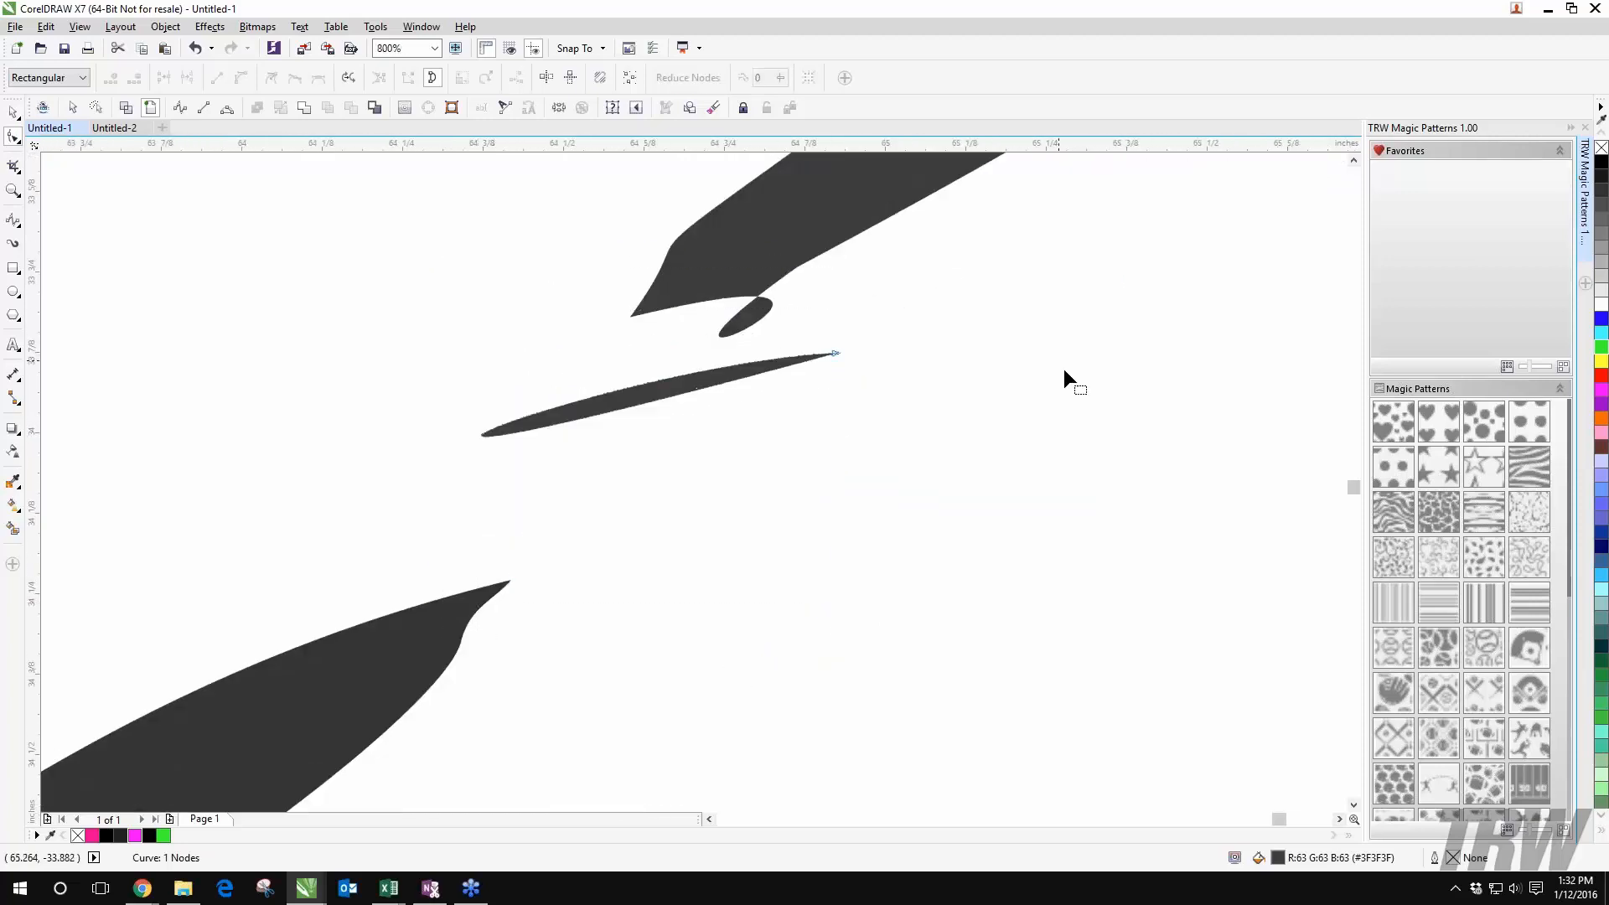
drag(1067, 405, 369, 340)
key(Delete)
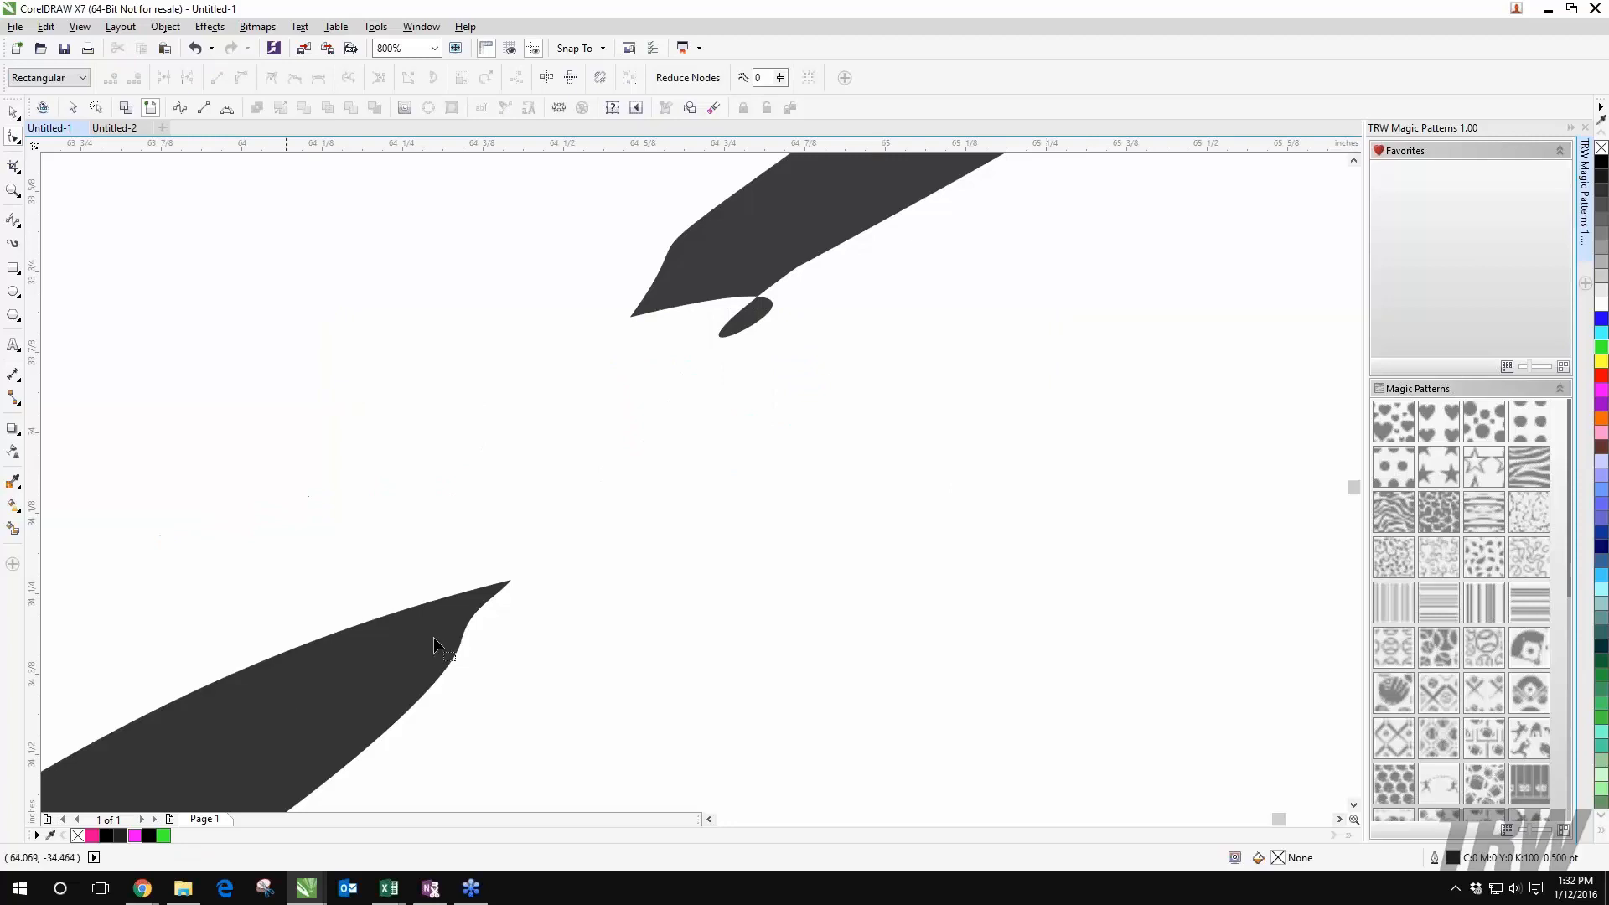
Step: Stretch the lower left loop's two end nodes across the gap so its tip overlaps the crossing strand's end
click(496, 591)
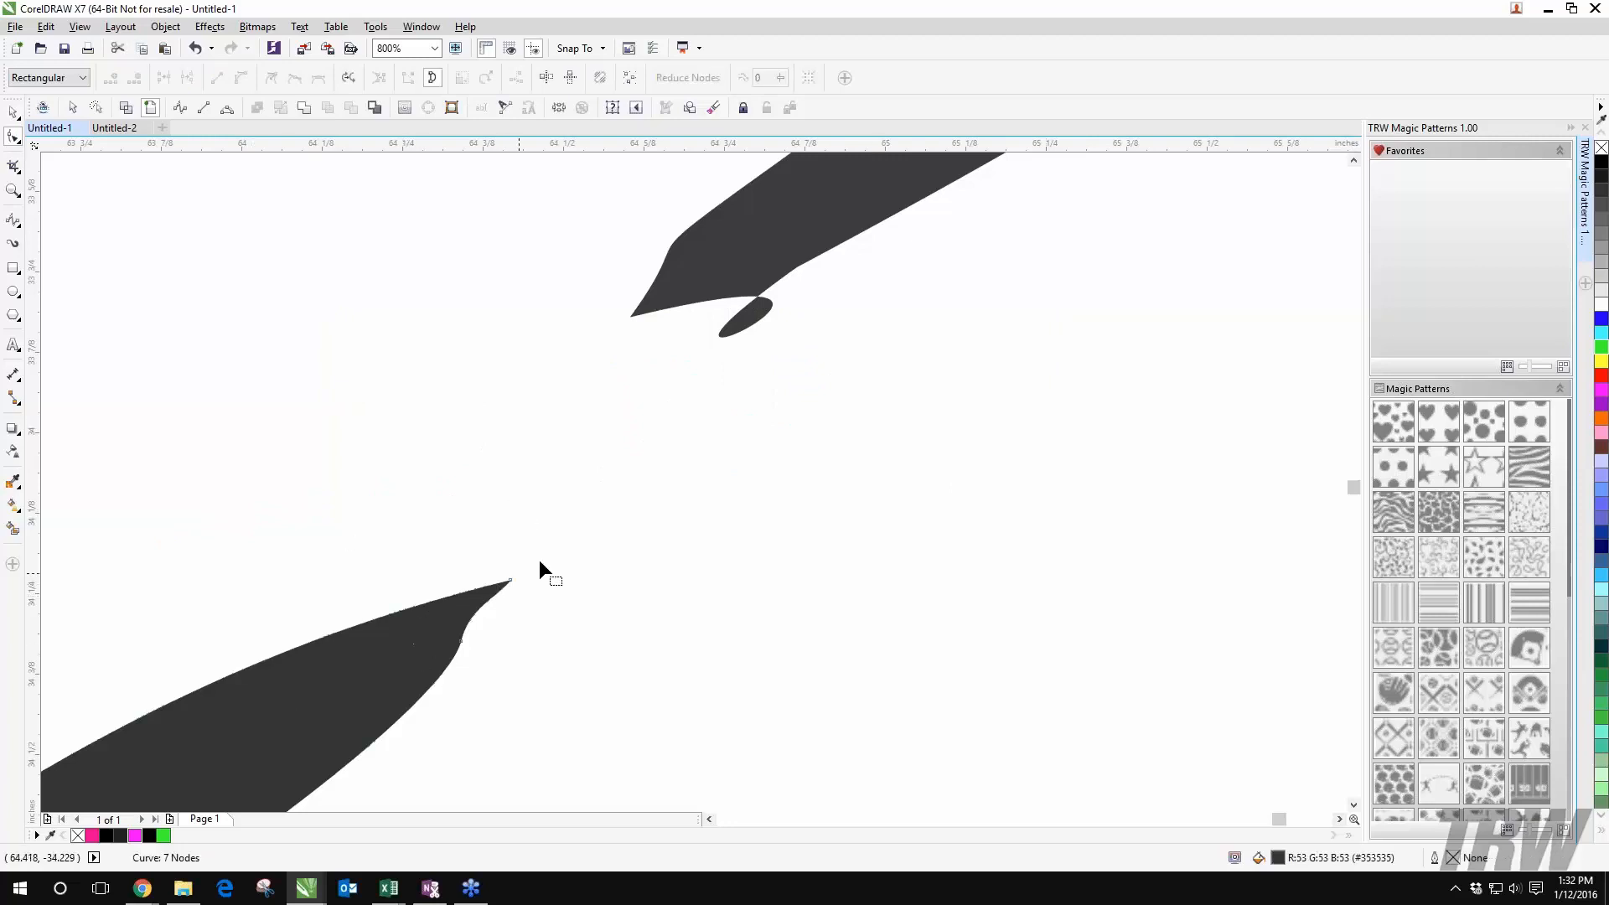
drag(510, 580, 740, 190)
drag(461, 641, 882, 212)
drag(906, 166, 729, 549)
scroll(393, 758, down, 1)
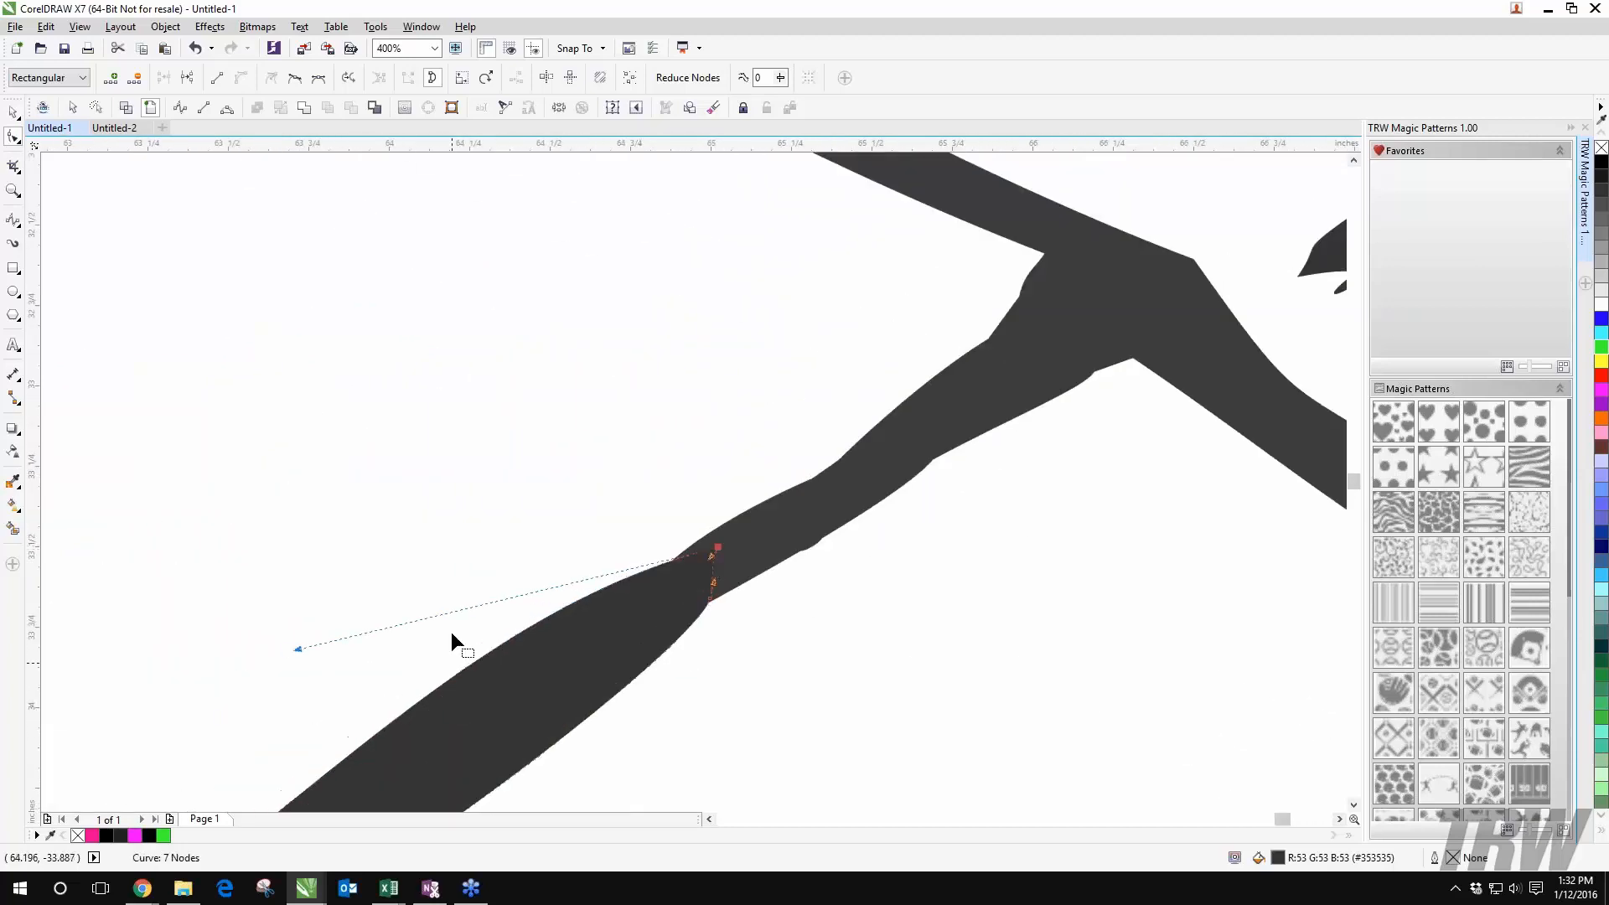
Step: Weld the extended lower left loop to the crossing strand and deselect the result
click(12, 112)
click(389, 417)
click(591, 635)
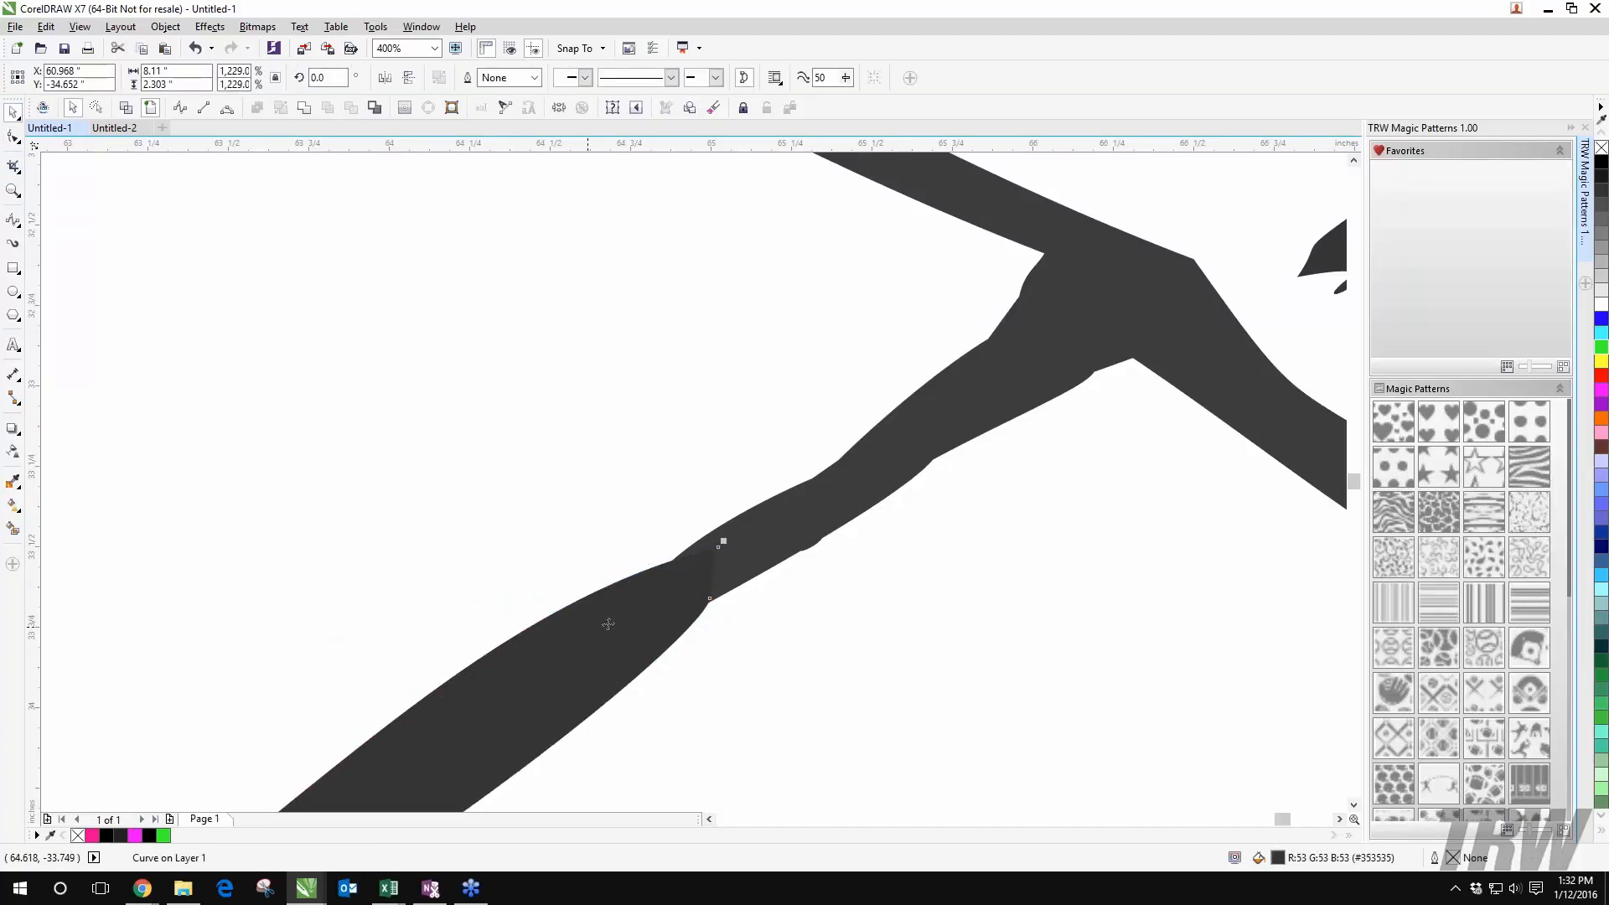
shift+click(953, 391)
click(307, 108)
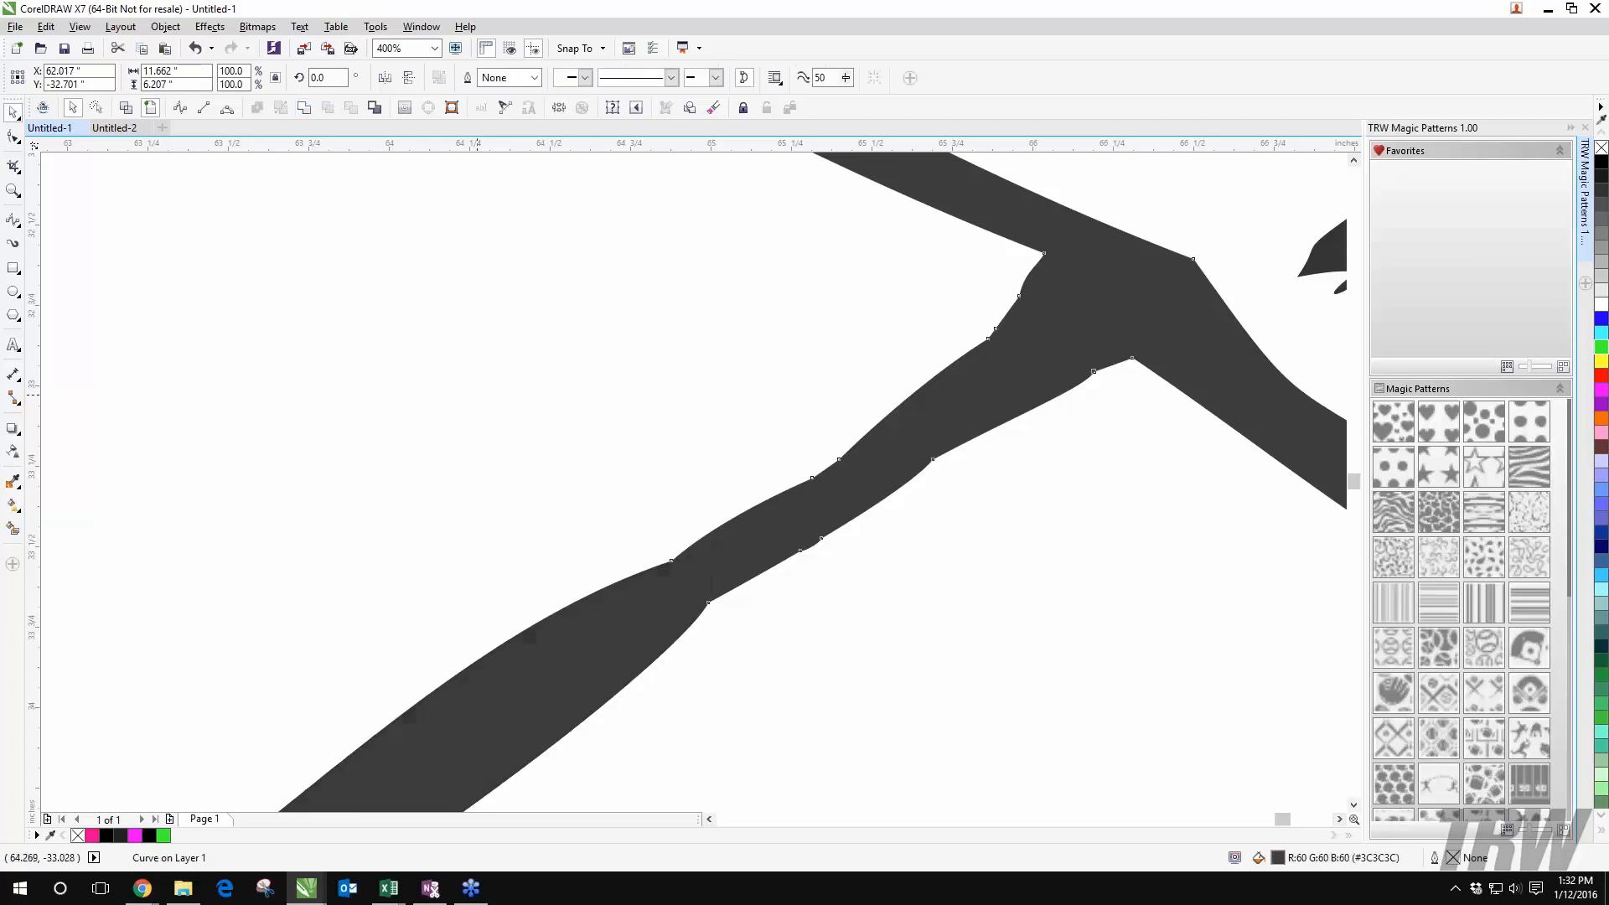
click(587, 428)
Step: Delete the uneven nodes along both edges of the welded lower left strand to smooth its narrow section
scroll(629, 461, down, 3)
scroll(810, 506, up, 4)
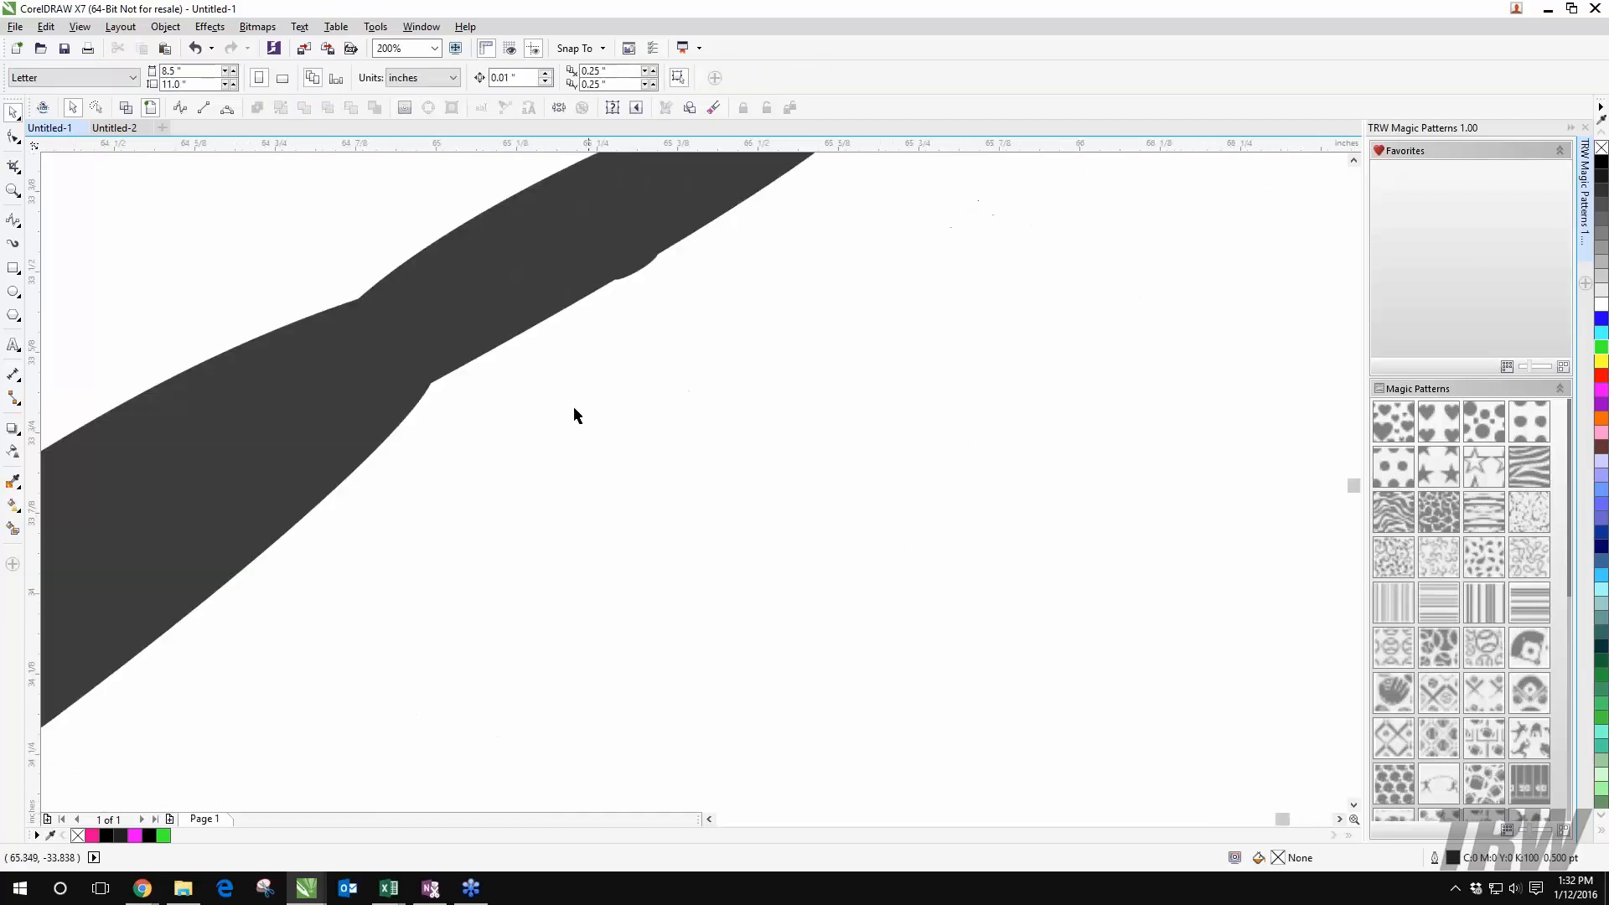
click(521, 330)
scroll(663, 556, down, 1)
click(13, 136)
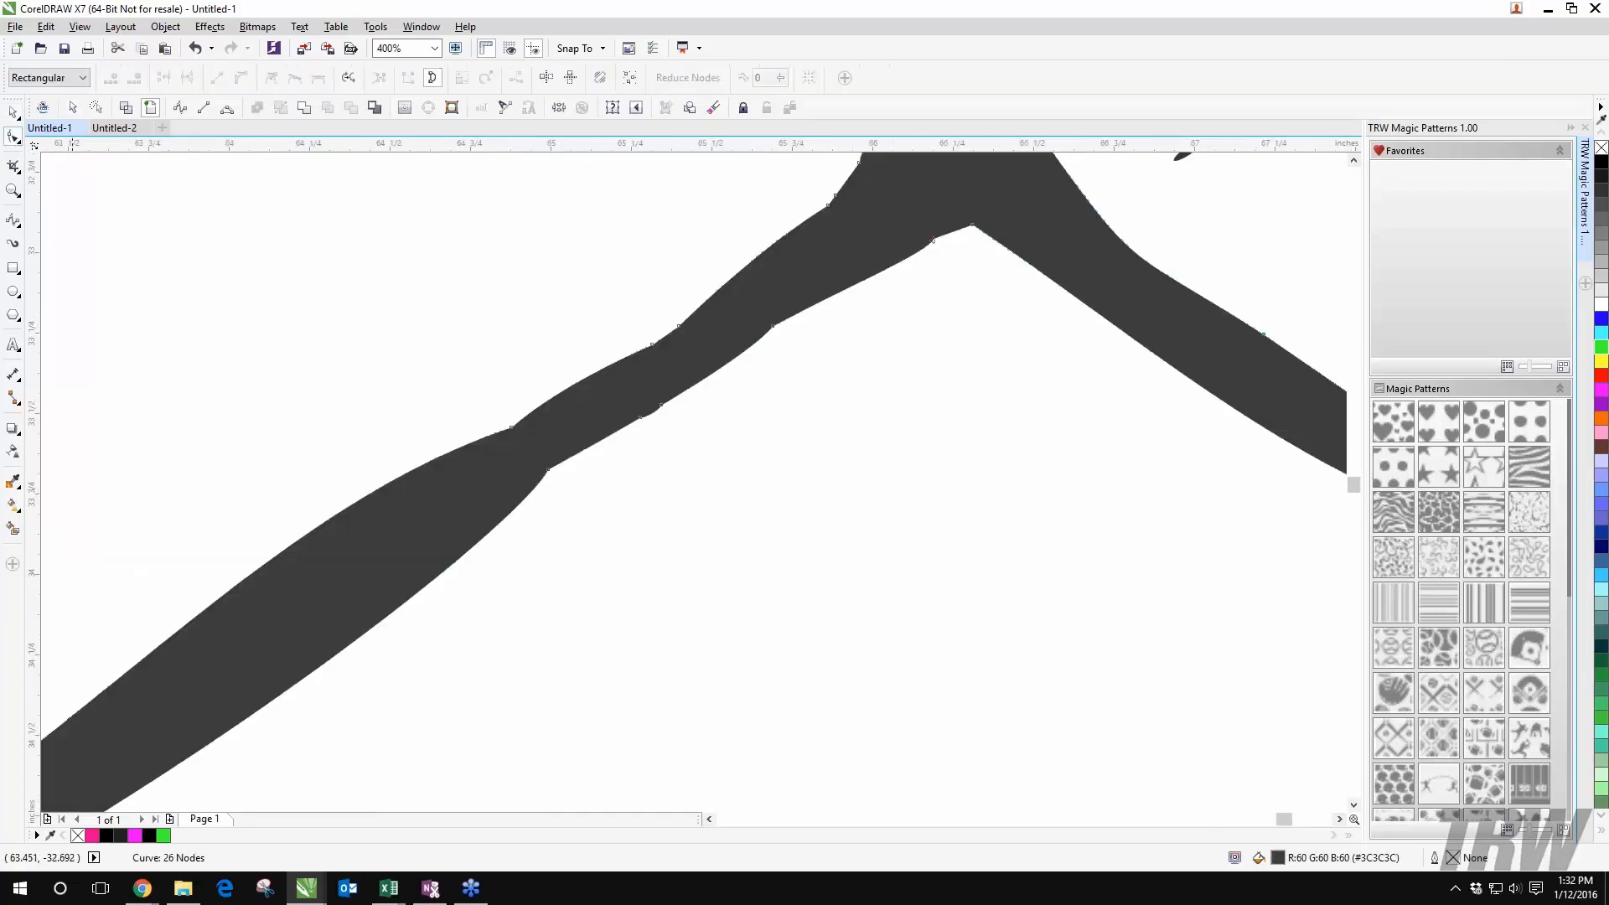
double_click(513, 428)
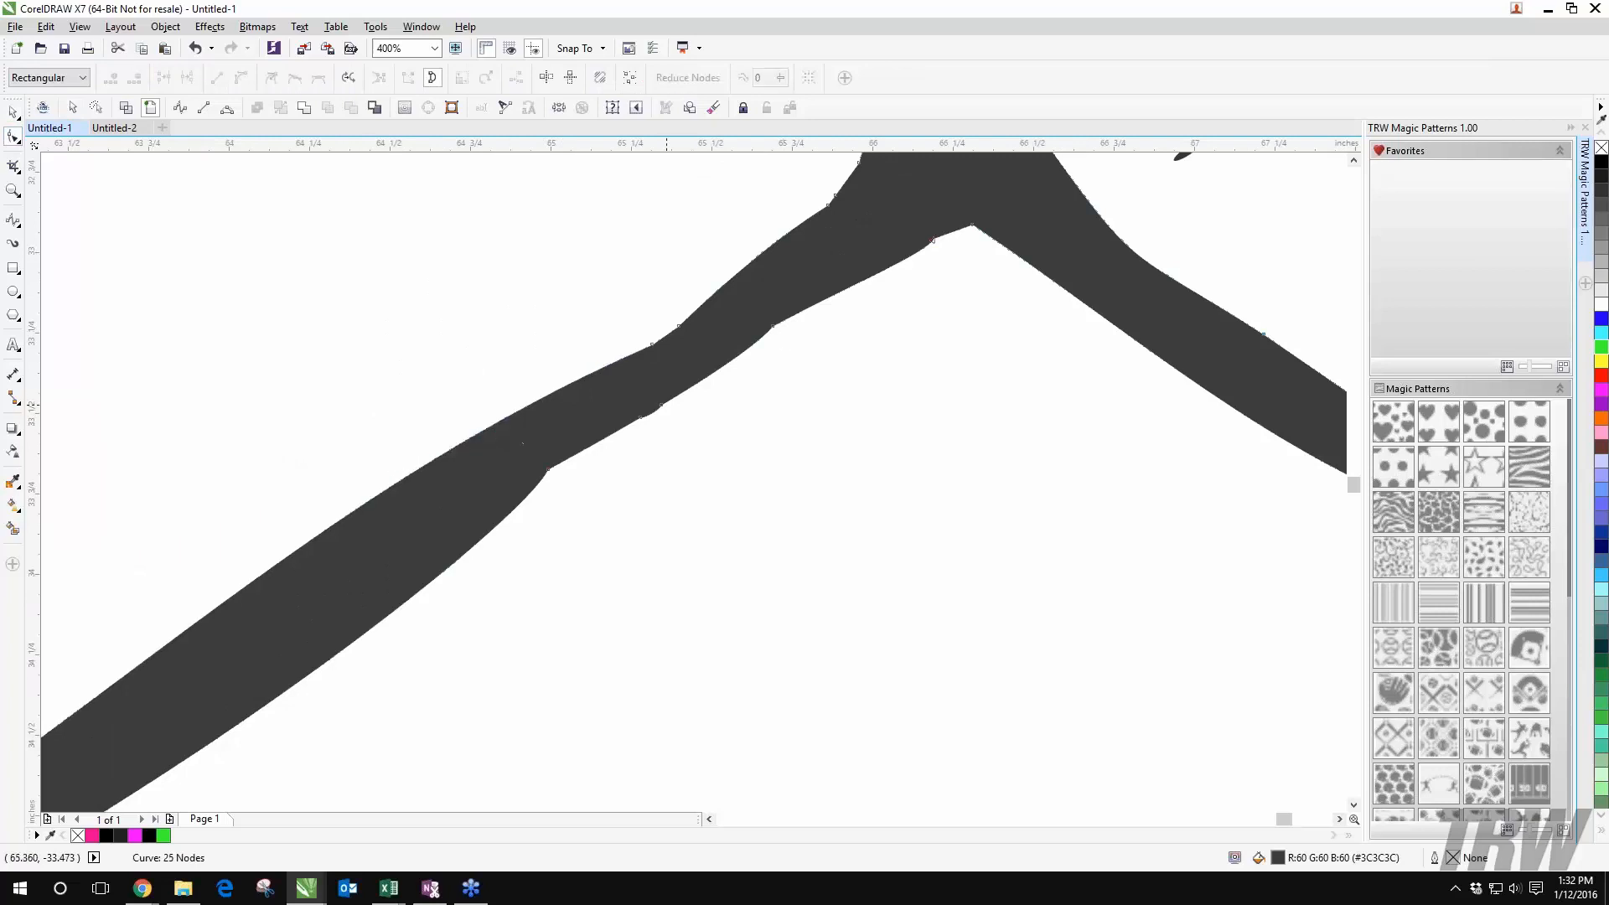
double_click(660, 405)
double_click(645, 413)
double_click(547, 470)
double_click(680, 326)
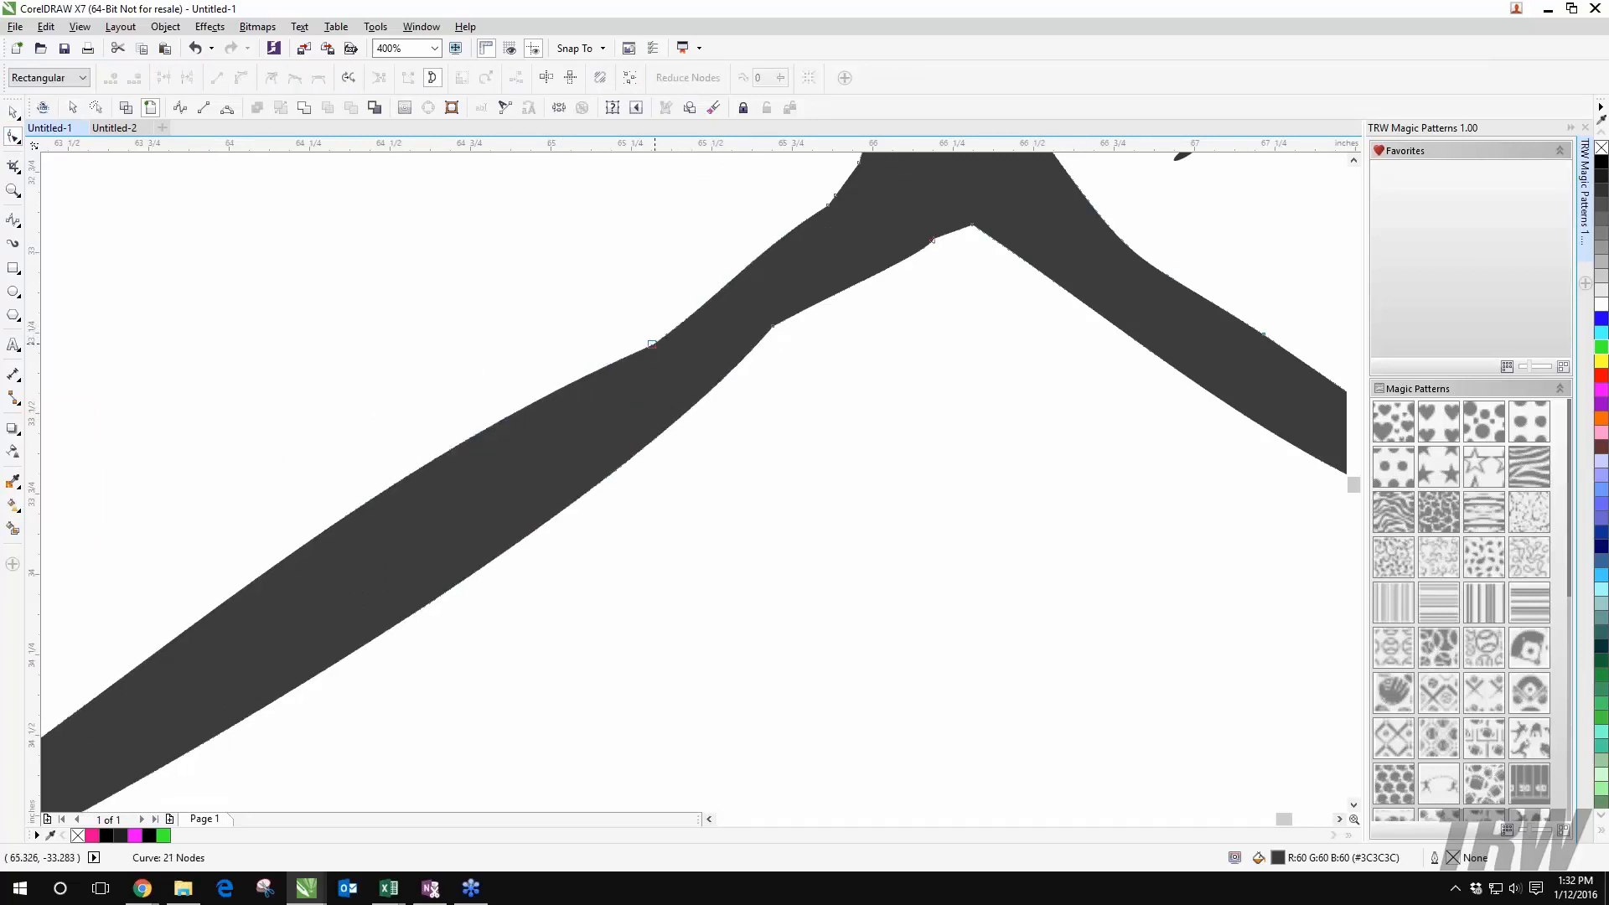
Step: Replace the strand's upper bend nodes with a single node just beside them and delete the bend node on its lower edge
click(654, 344)
double_click(648, 348)
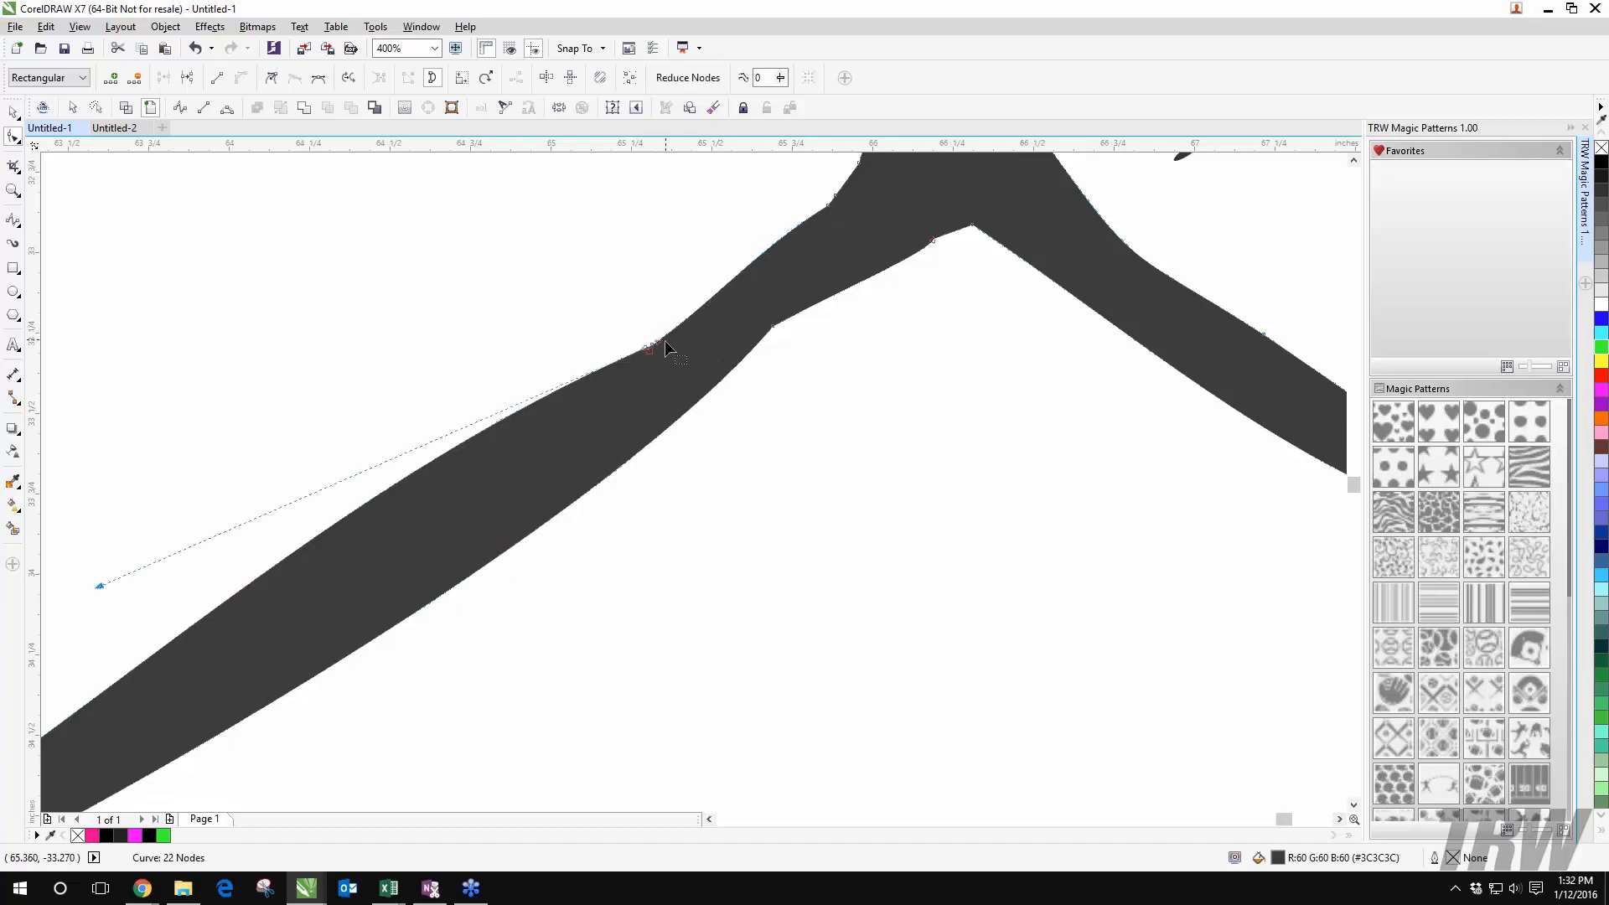
click(694, 377)
double_click(656, 342)
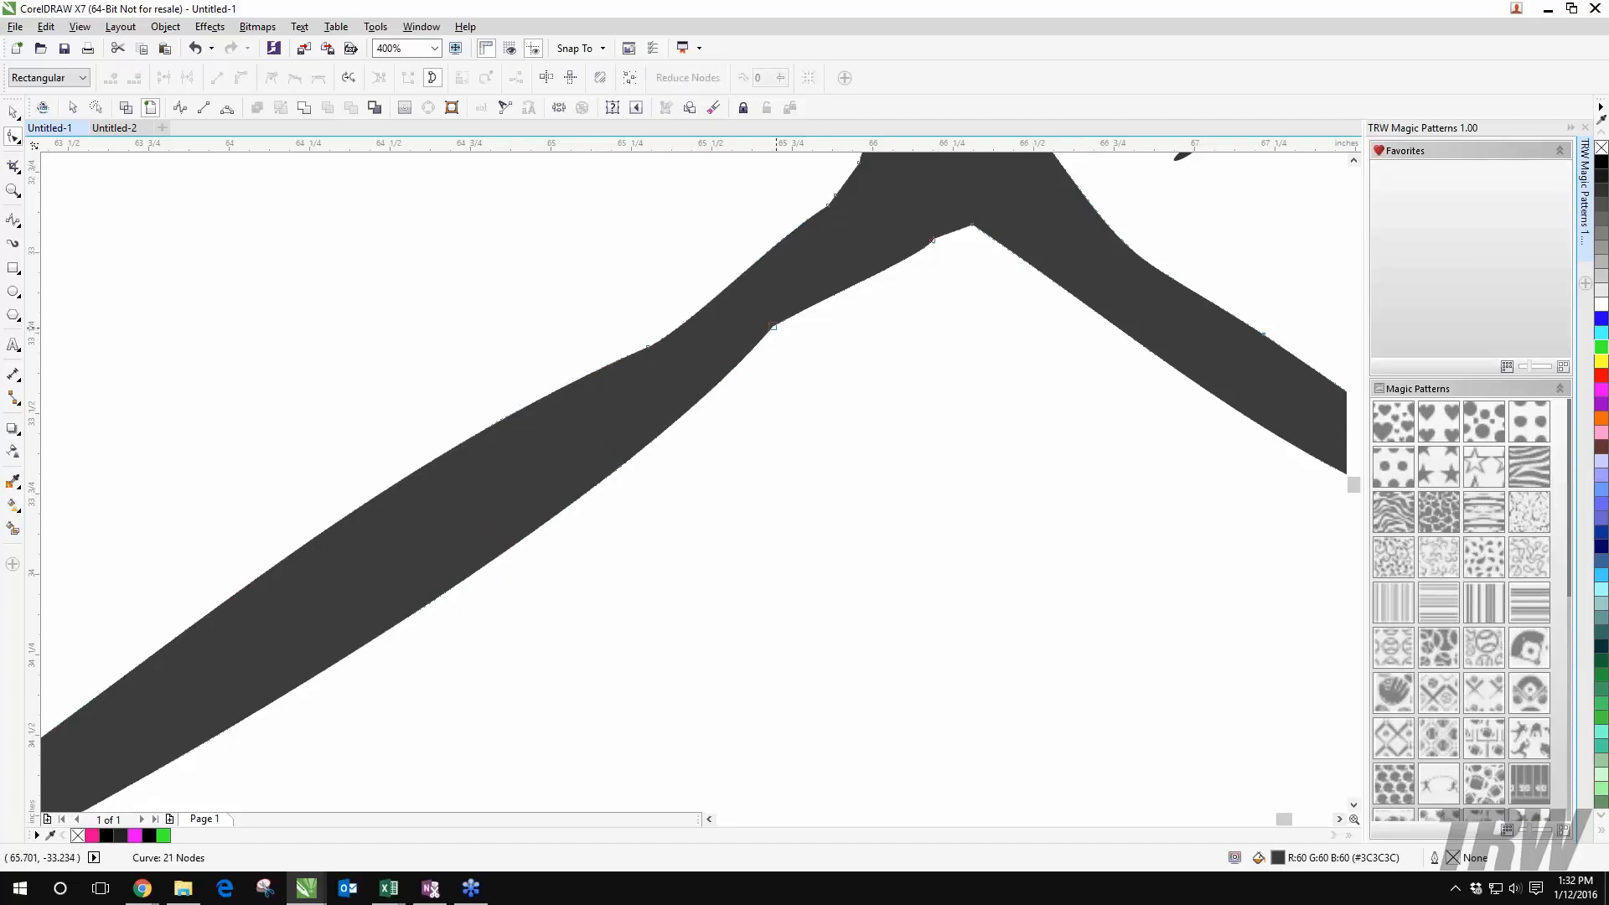
double_click(774, 326)
Step: Delete the extra corner node under the crossing and move the neighbouring node up into the junction
drag(939, 245, 432, 638)
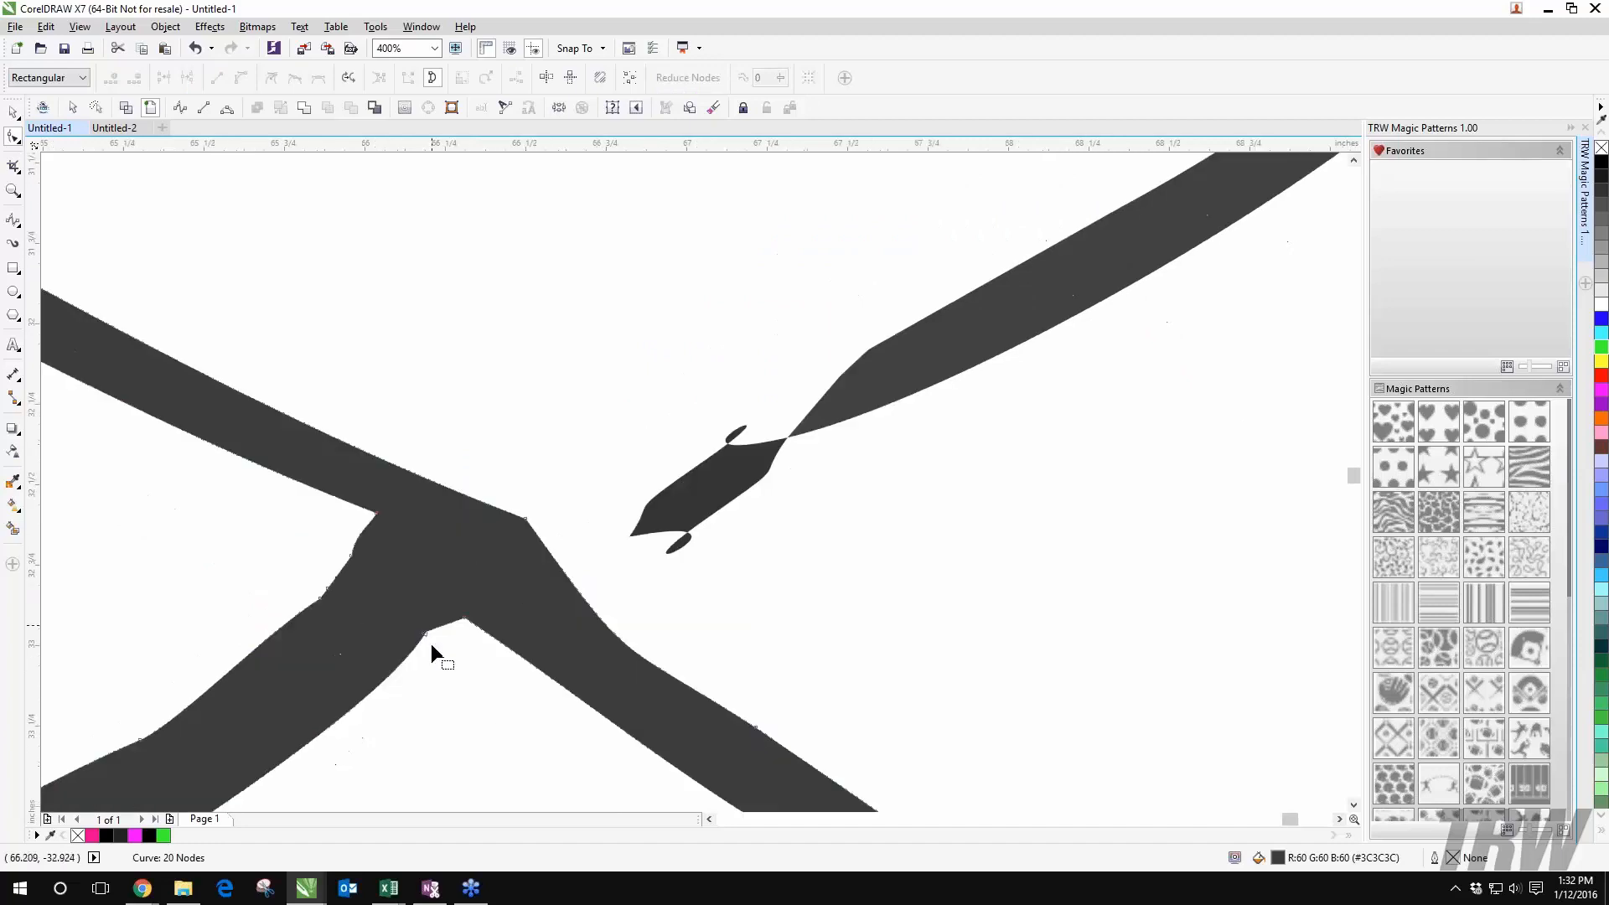
click(425, 634)
double_click(466, 619)
drag(425, 634, 434, 608)
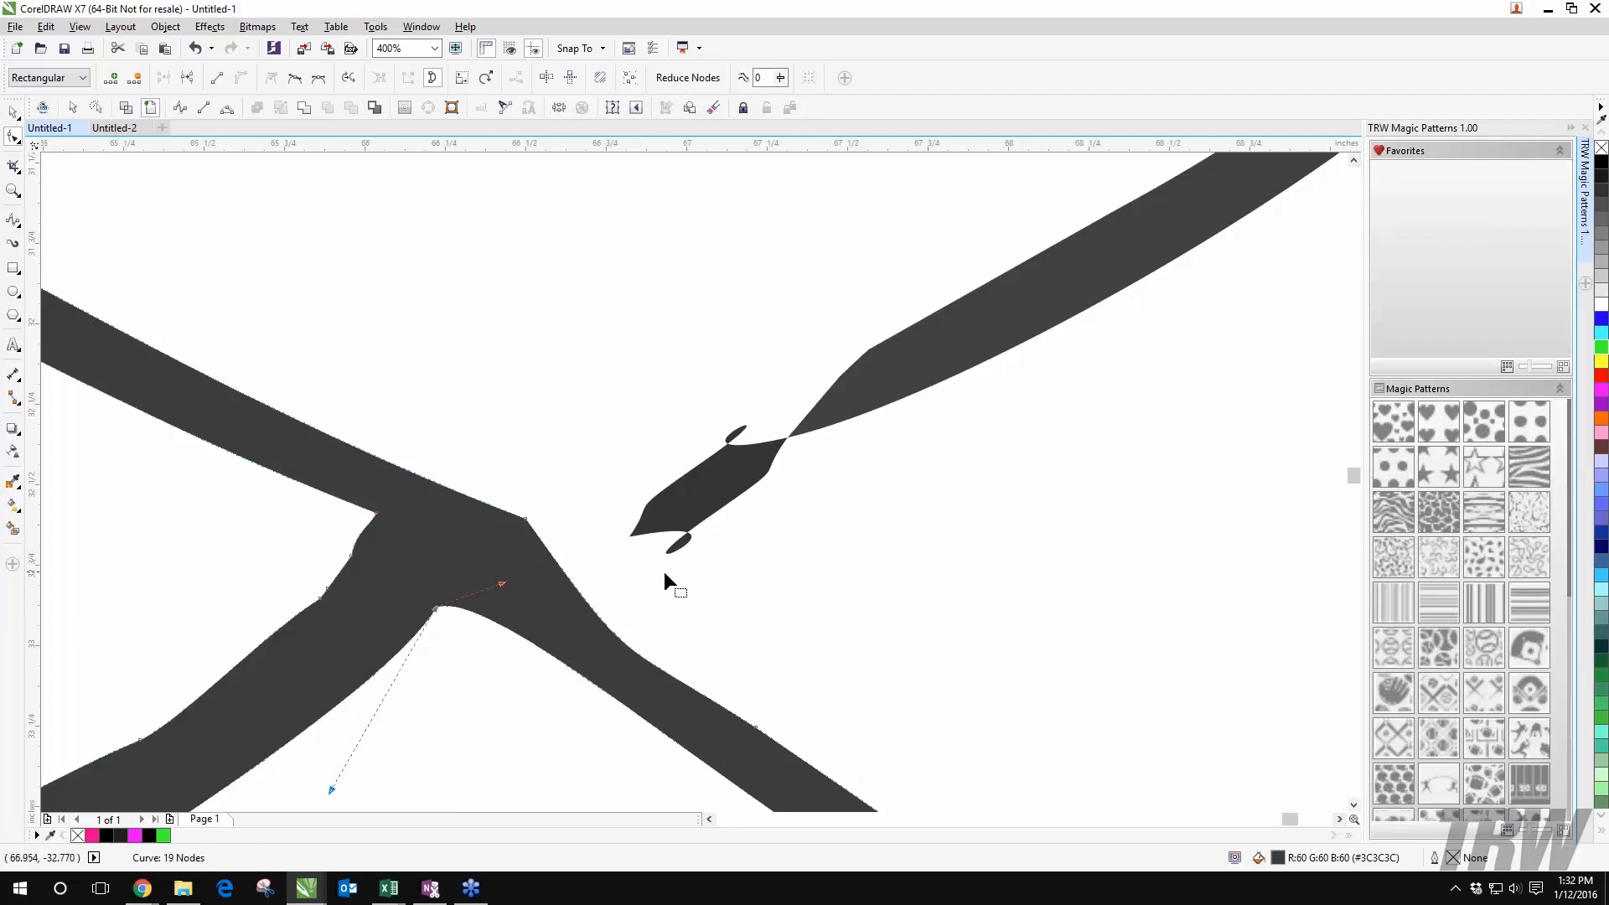
Step: Pull the curve handle at the lower left strand's pointed end beside the left arc to smooth out its bump
scroll(533, 579, down, 1)
drag(509, 577, 1124, 403)
scroll(1083, 508, down, 2)
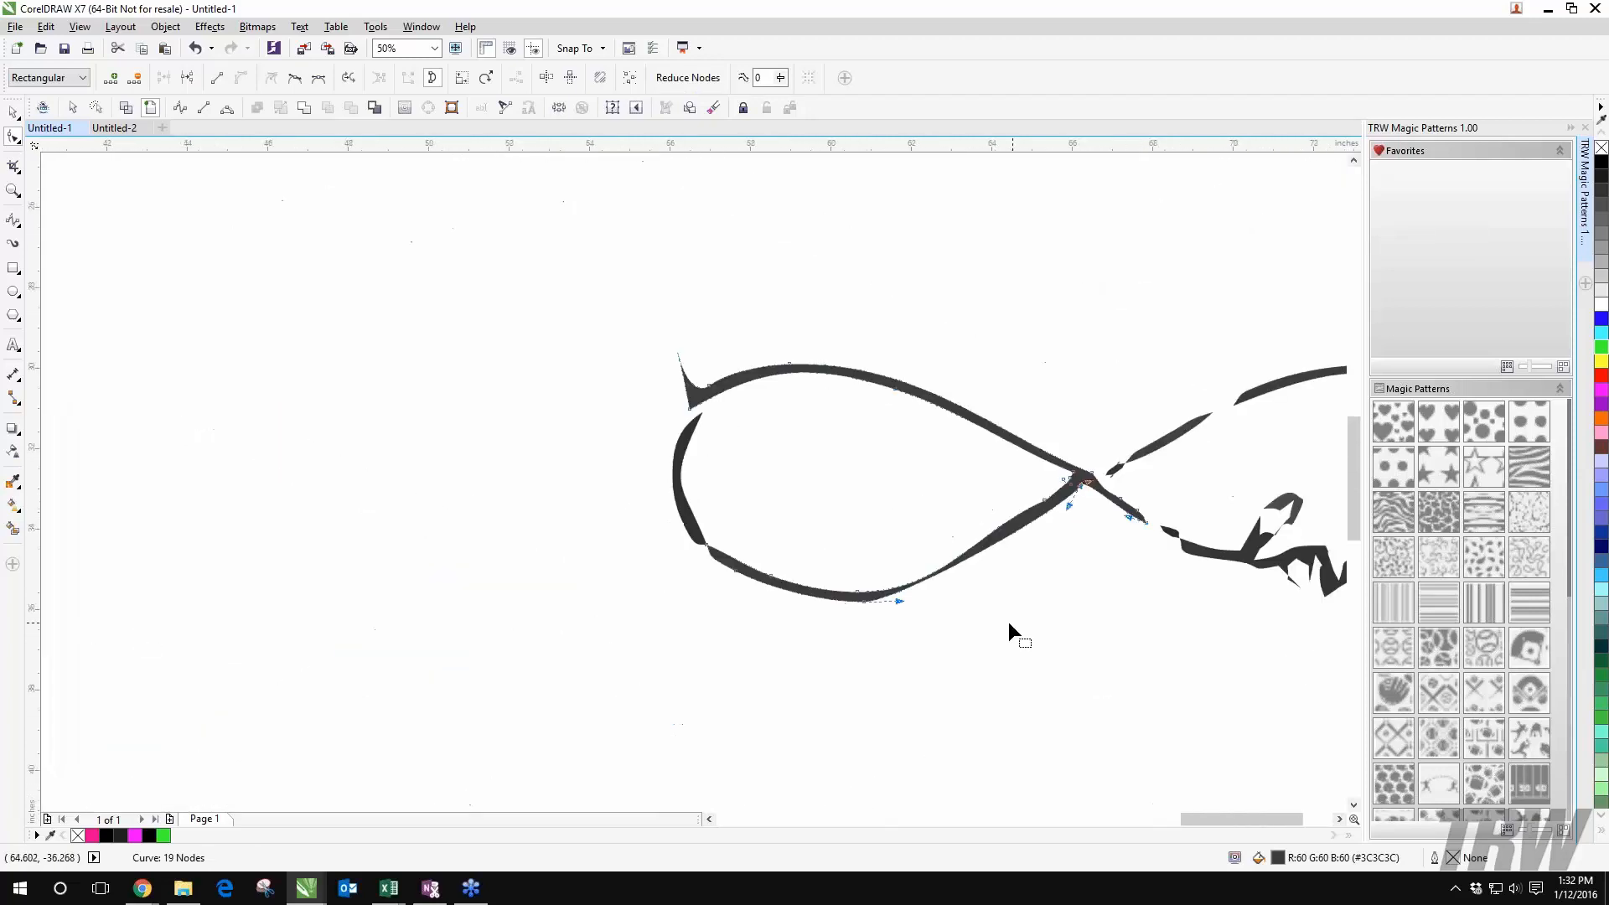
mouse_move(1008, 622)
mouse_down()
mouse_move(1157, 455)
mouse_move(992, 630)
mouse_up()
scroll(645, 537, up, 1)
scroll(644, 537, up, 1)
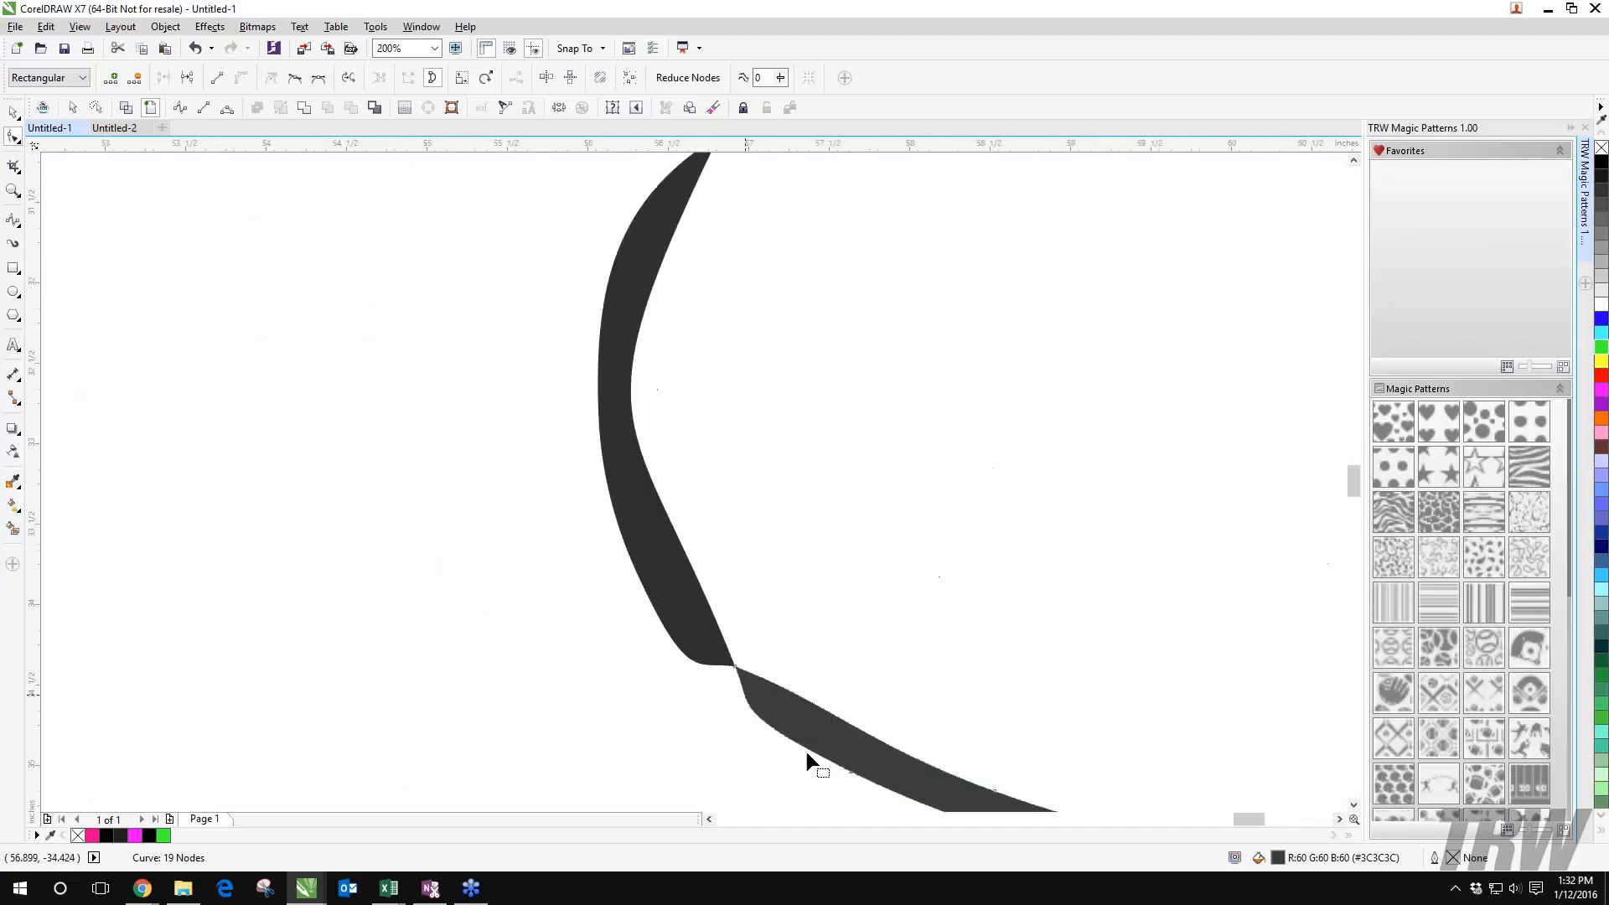
mouse_move(735, 667)
mouse_down()
mouse_move(730, 689)
mouse_move(718, 642)
mouse_up()
drag(847, 665, 599, 628)
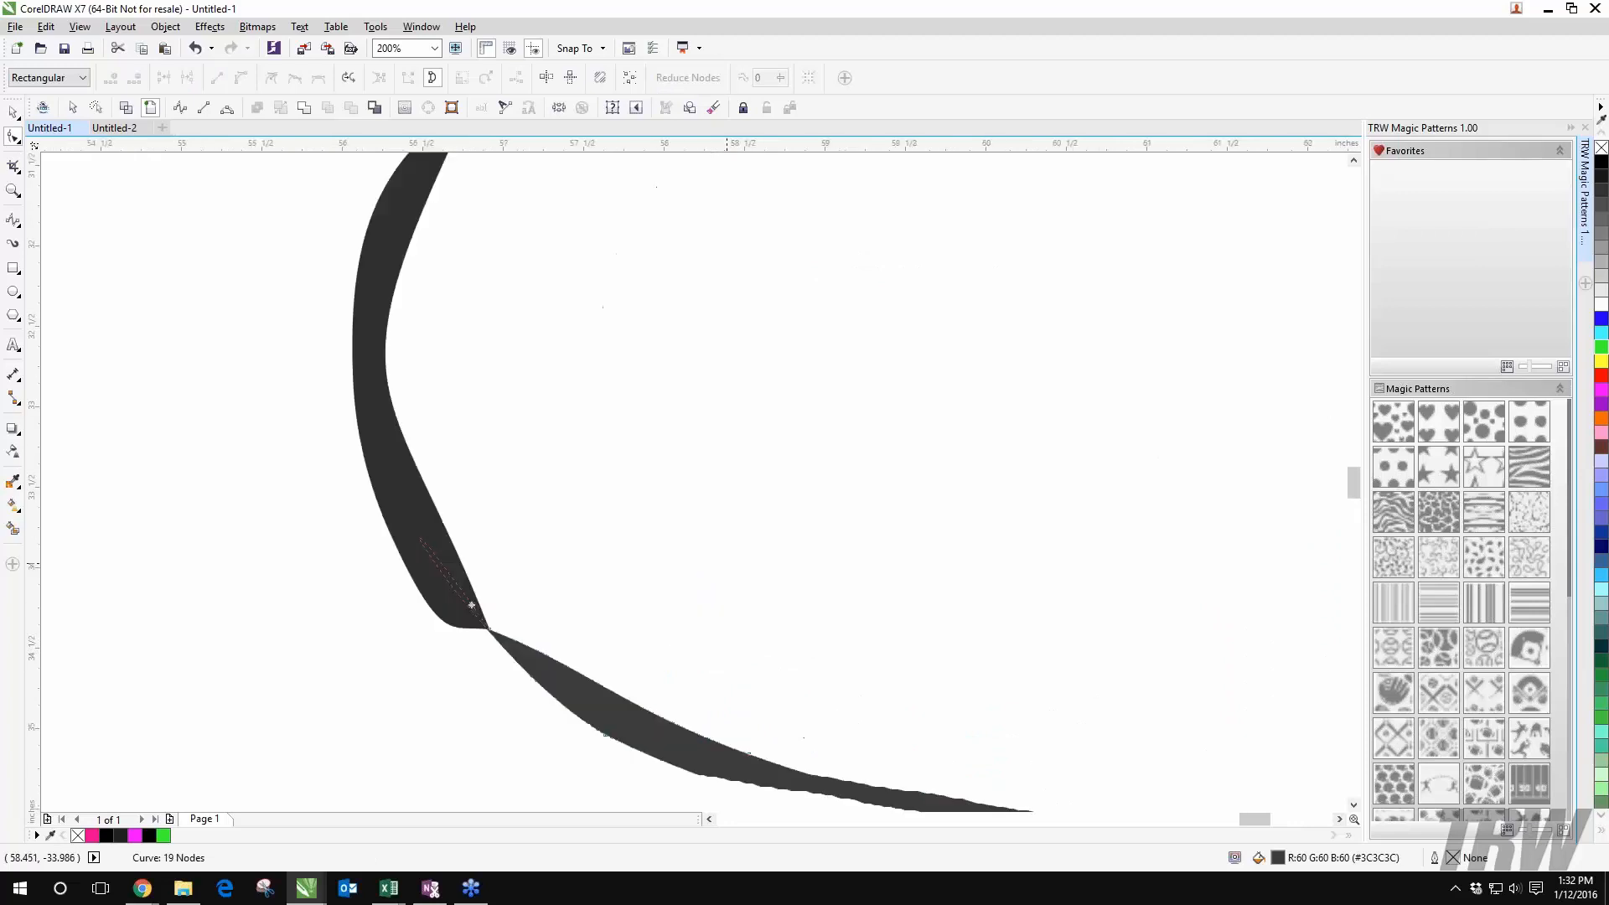
Step: Examine the remaining gaps in the infinity love design and the other artwork in the drawing
scroll(660, 528, down, 1)
drag(1058, 480, 621, 501)
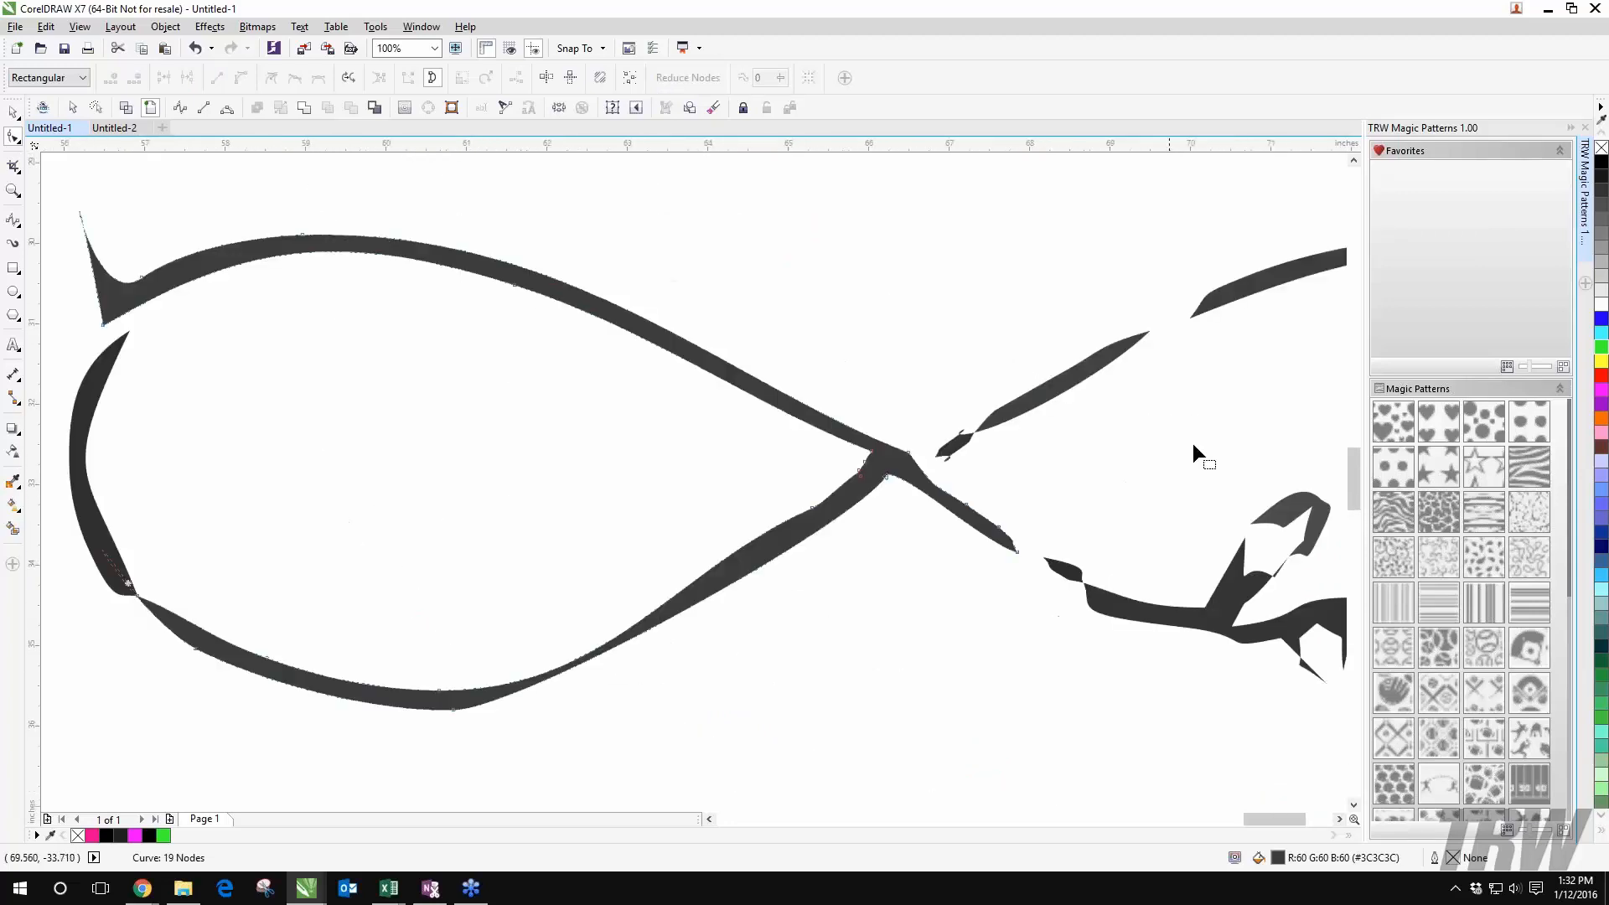
scroll(1193, 445, down, 2)
drag(1098, 641, 425, 555)
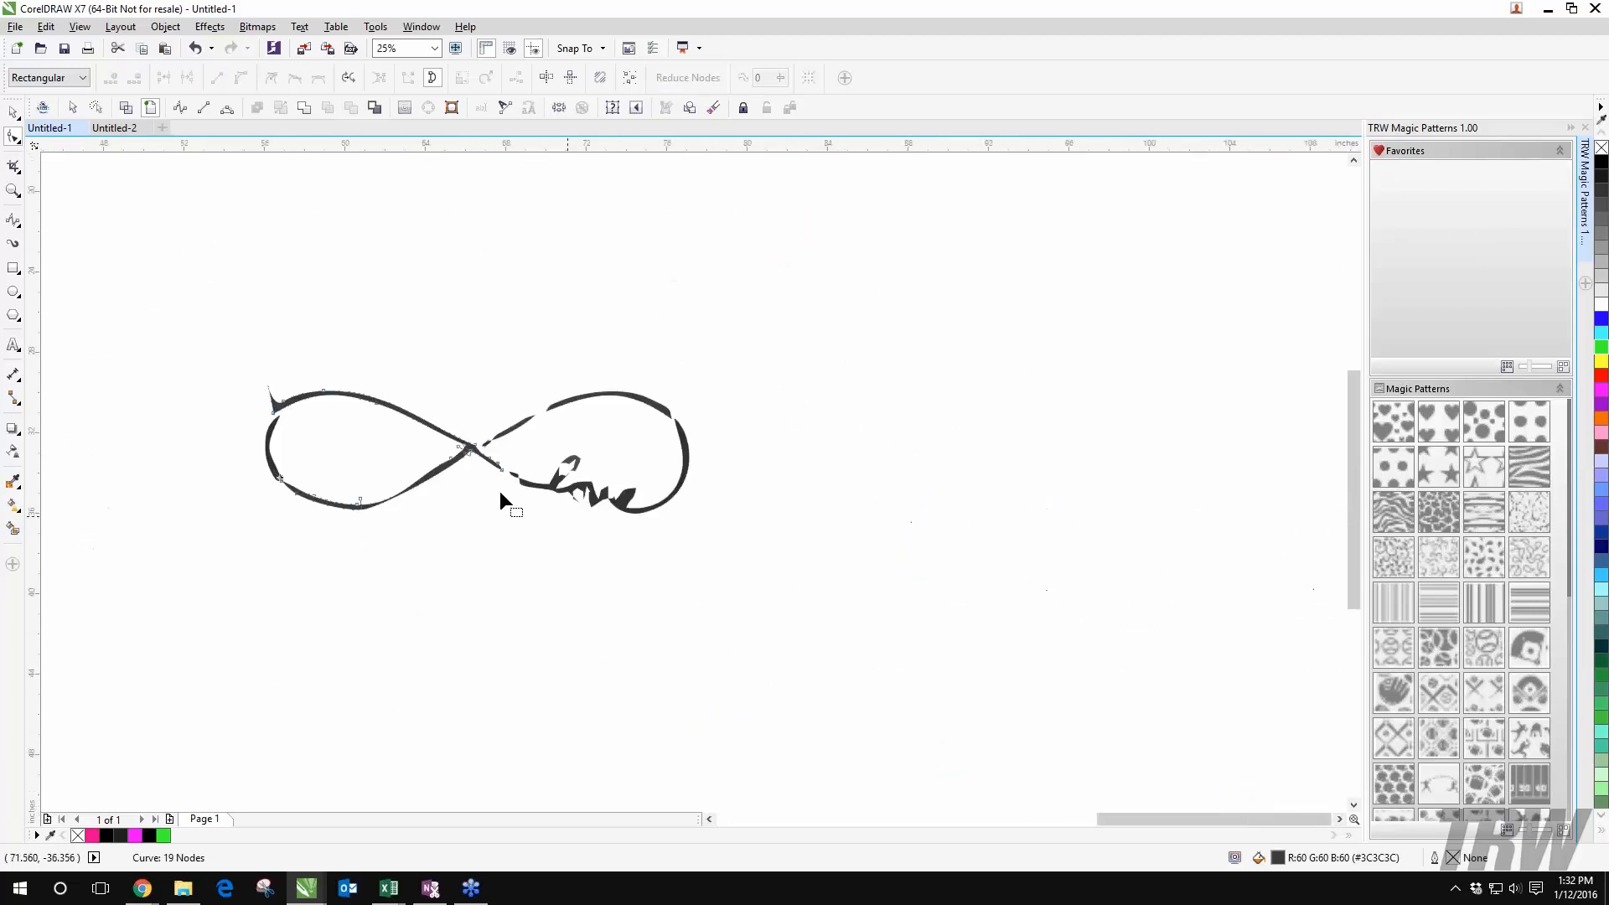
scroll(334, 453, down, 2)
scroll(396, 330, up, 4)
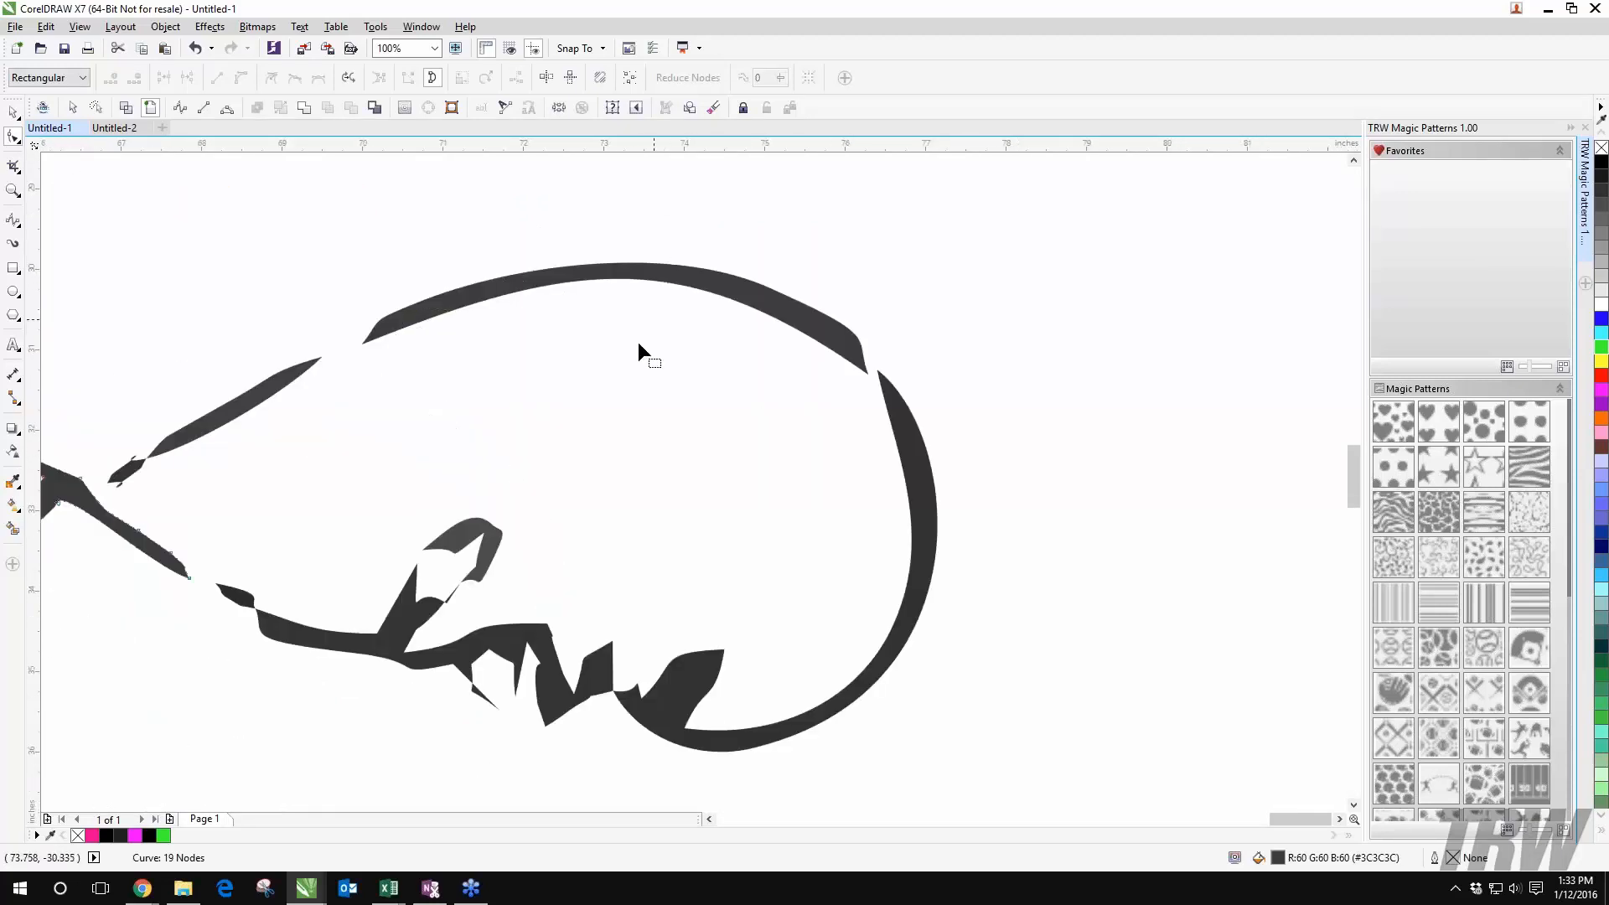
scroll(637, 342, down, 3)
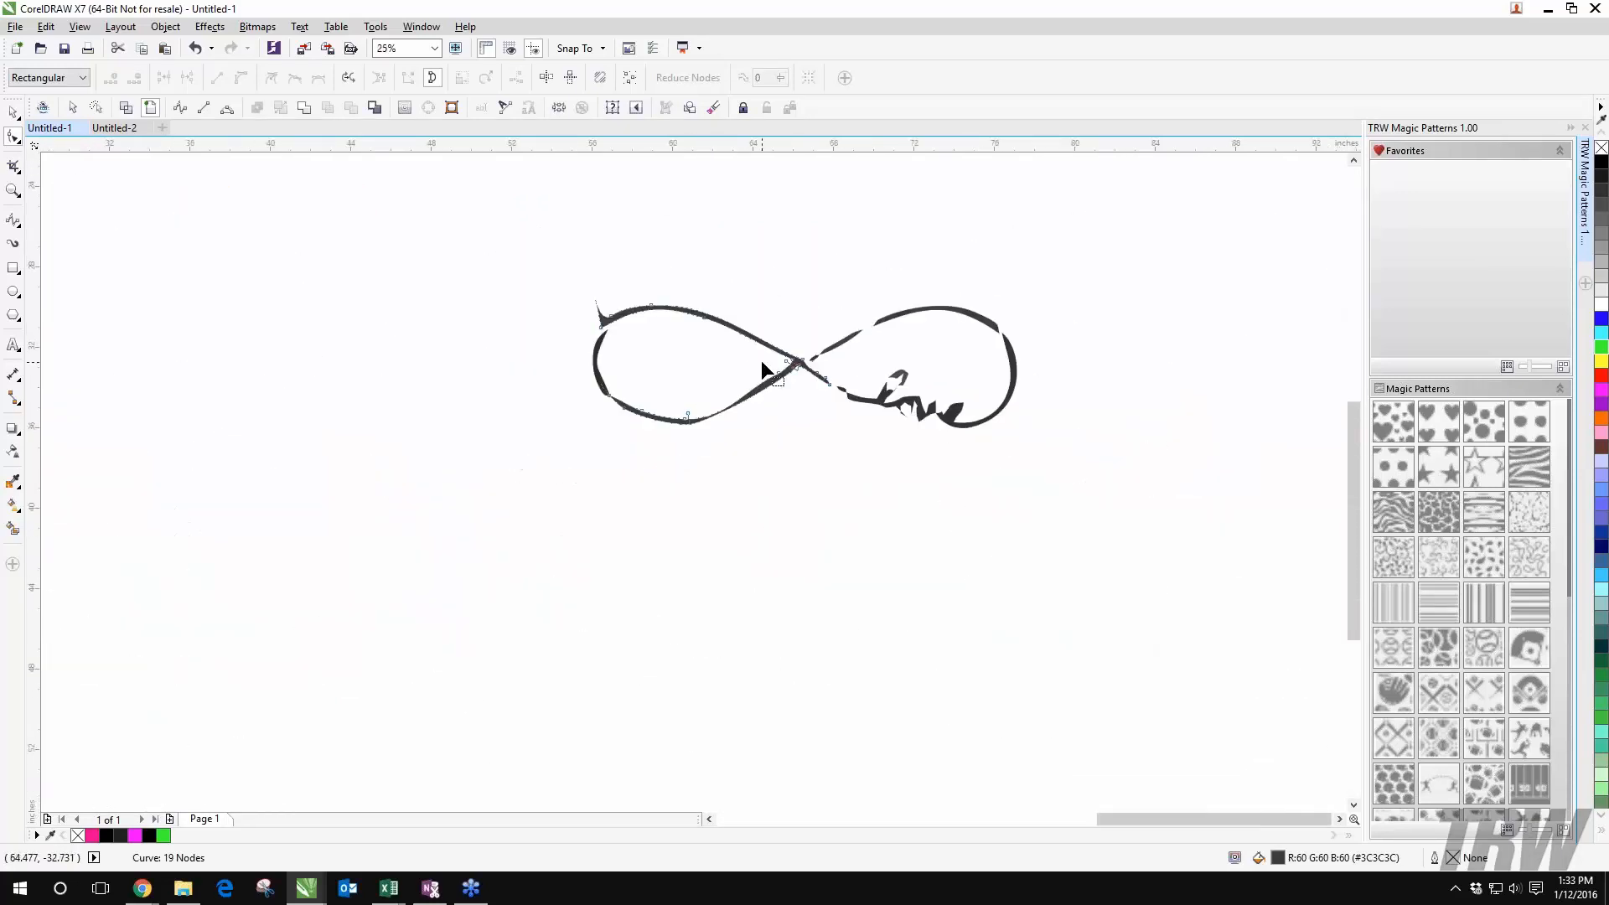
scroll(648, 392, down, 1)
drag(515, 417, 1014, 453)
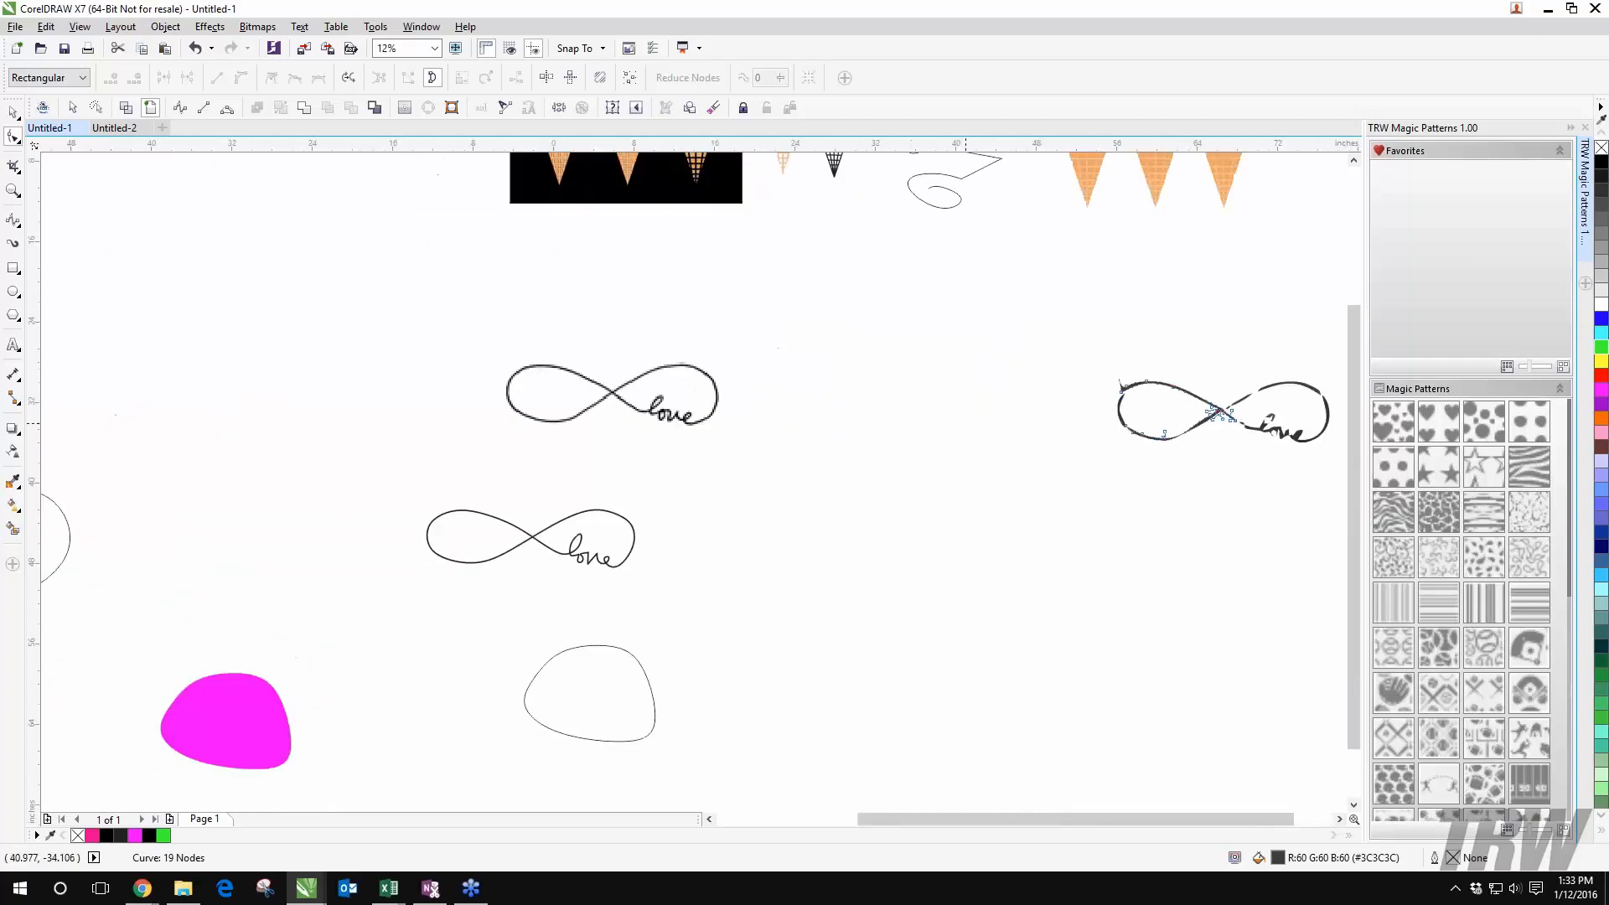
scroll(972, 419, down, 2)
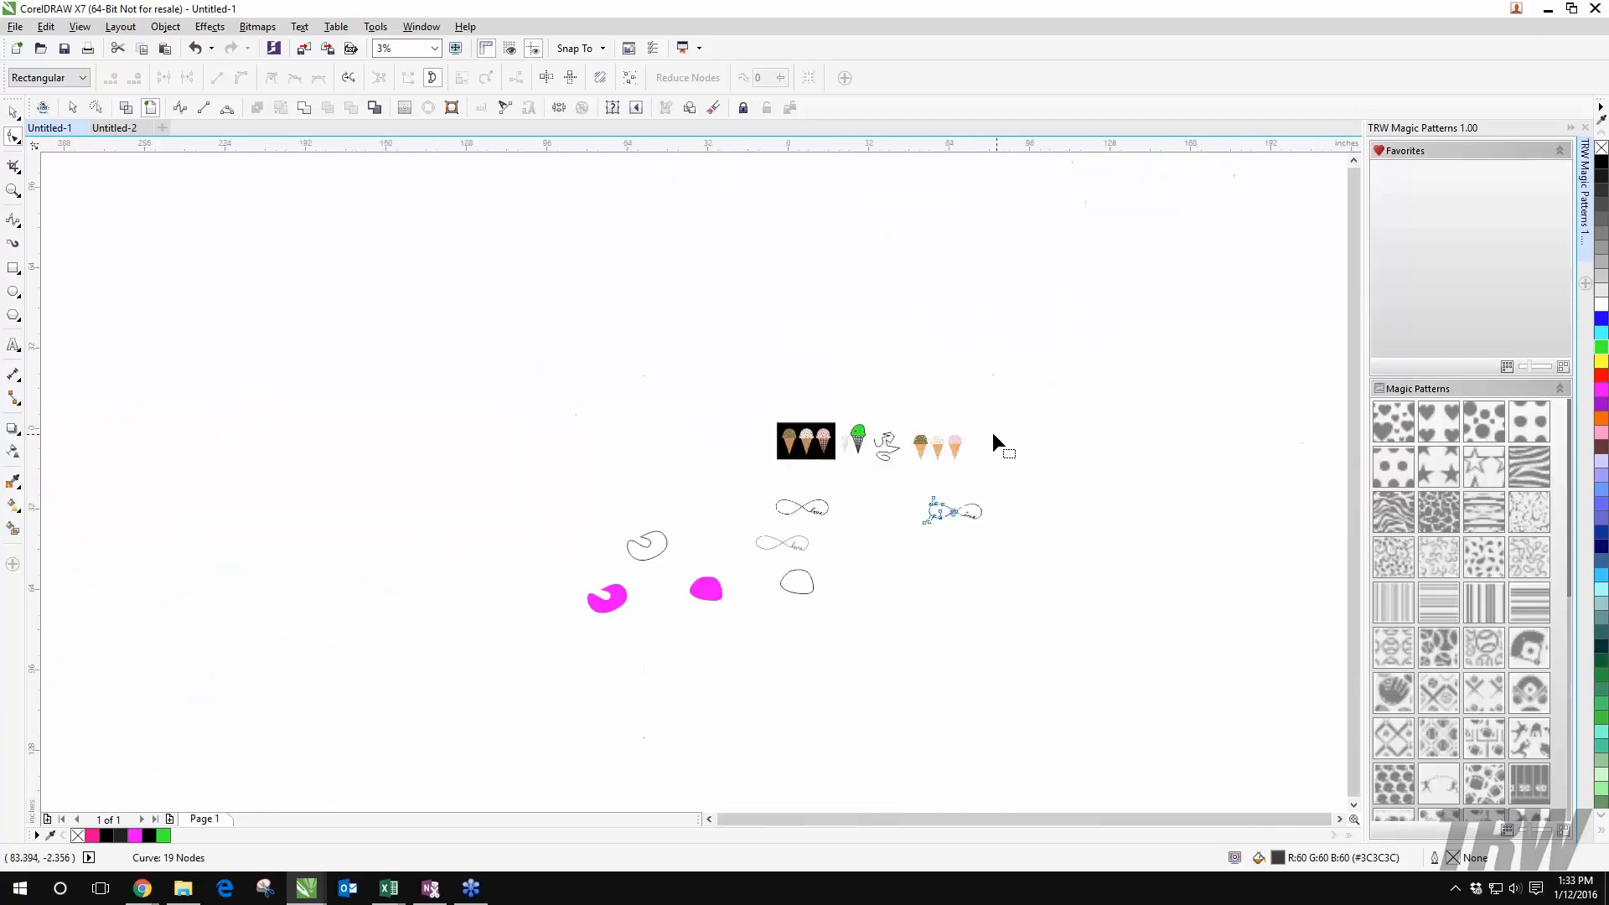
scroll(992, 432, up, 2)
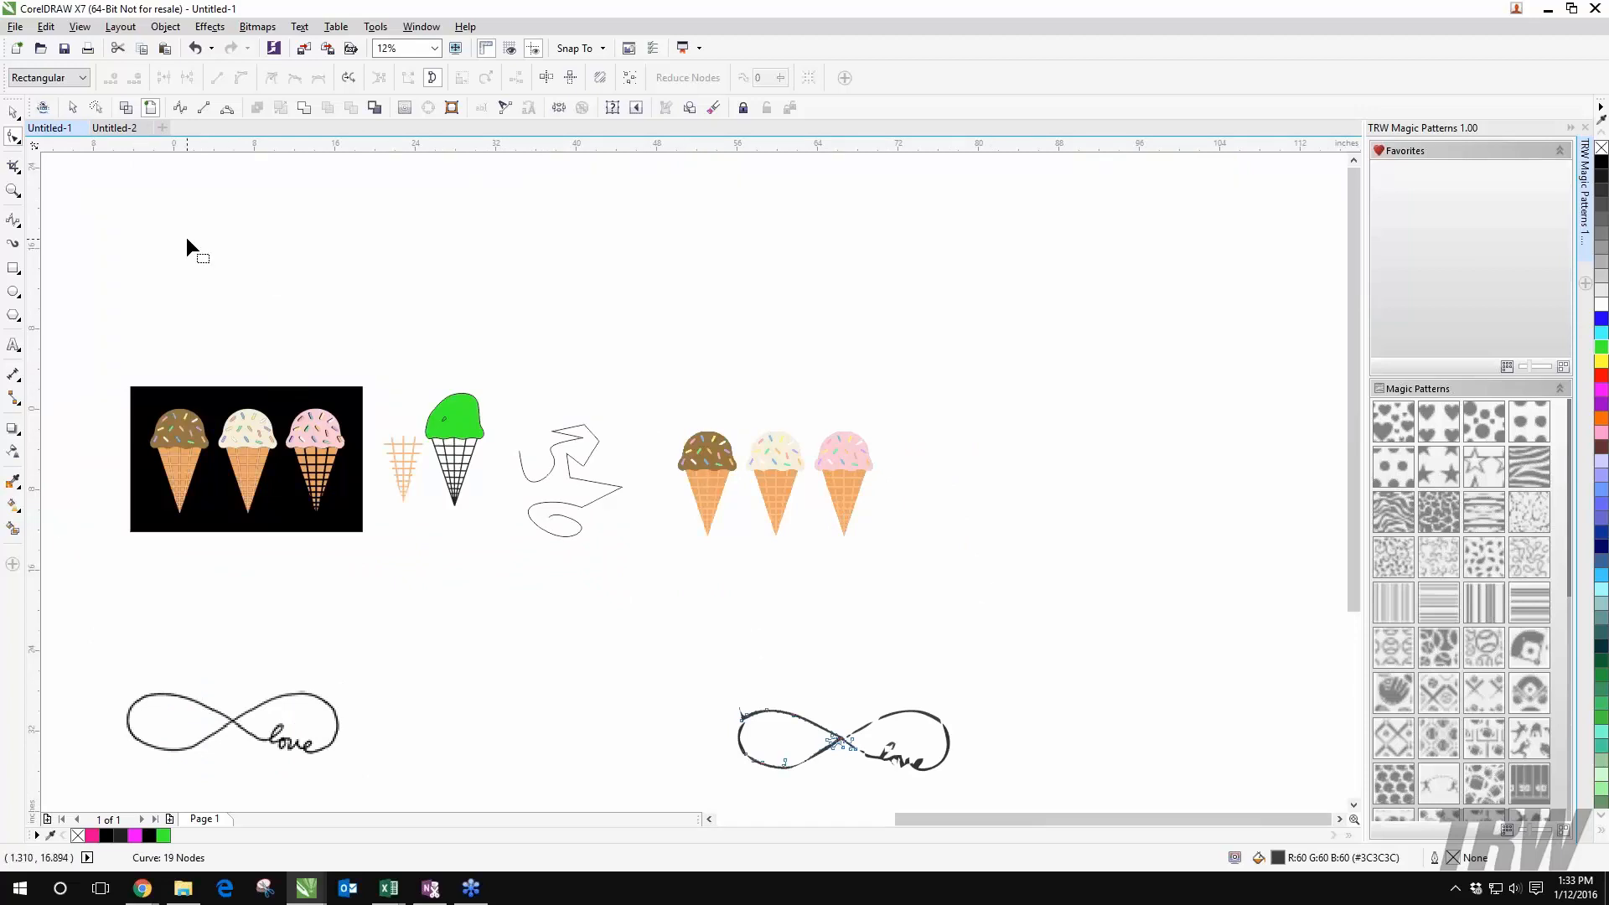
click(179, 110)
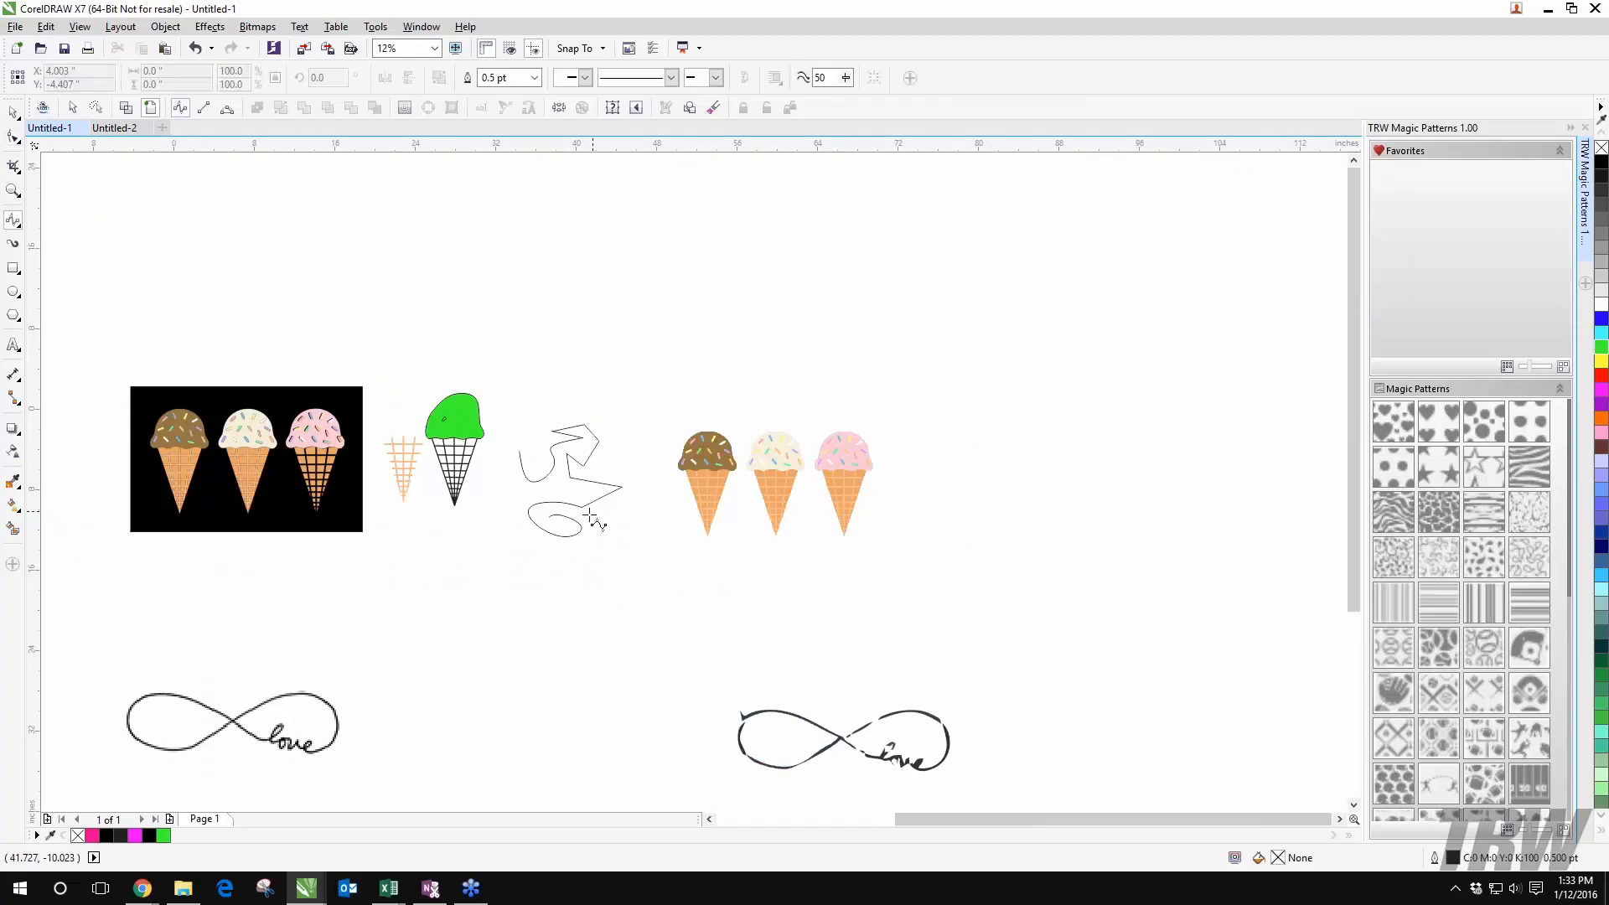
drag(572, 503, 806, 394)
scroll(505, 286, up, 1)
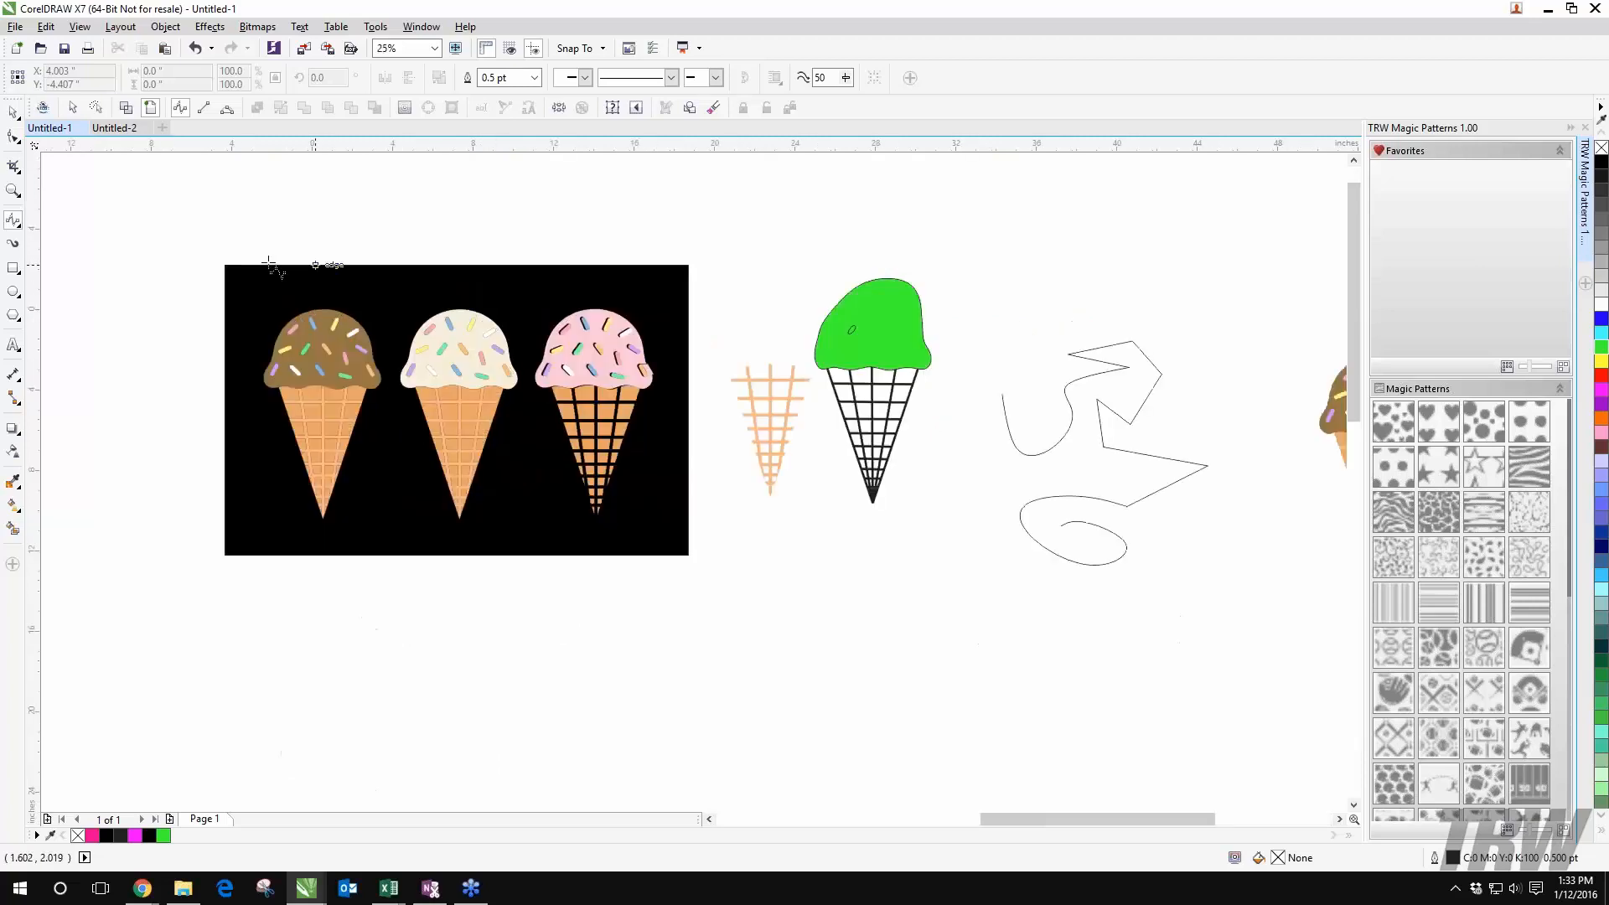
click(72, 108)
Step: Move the ice cream cone bitmap to just above the black rectangle with the traced cones and deselect it
scroll(490, 334, up, 1)
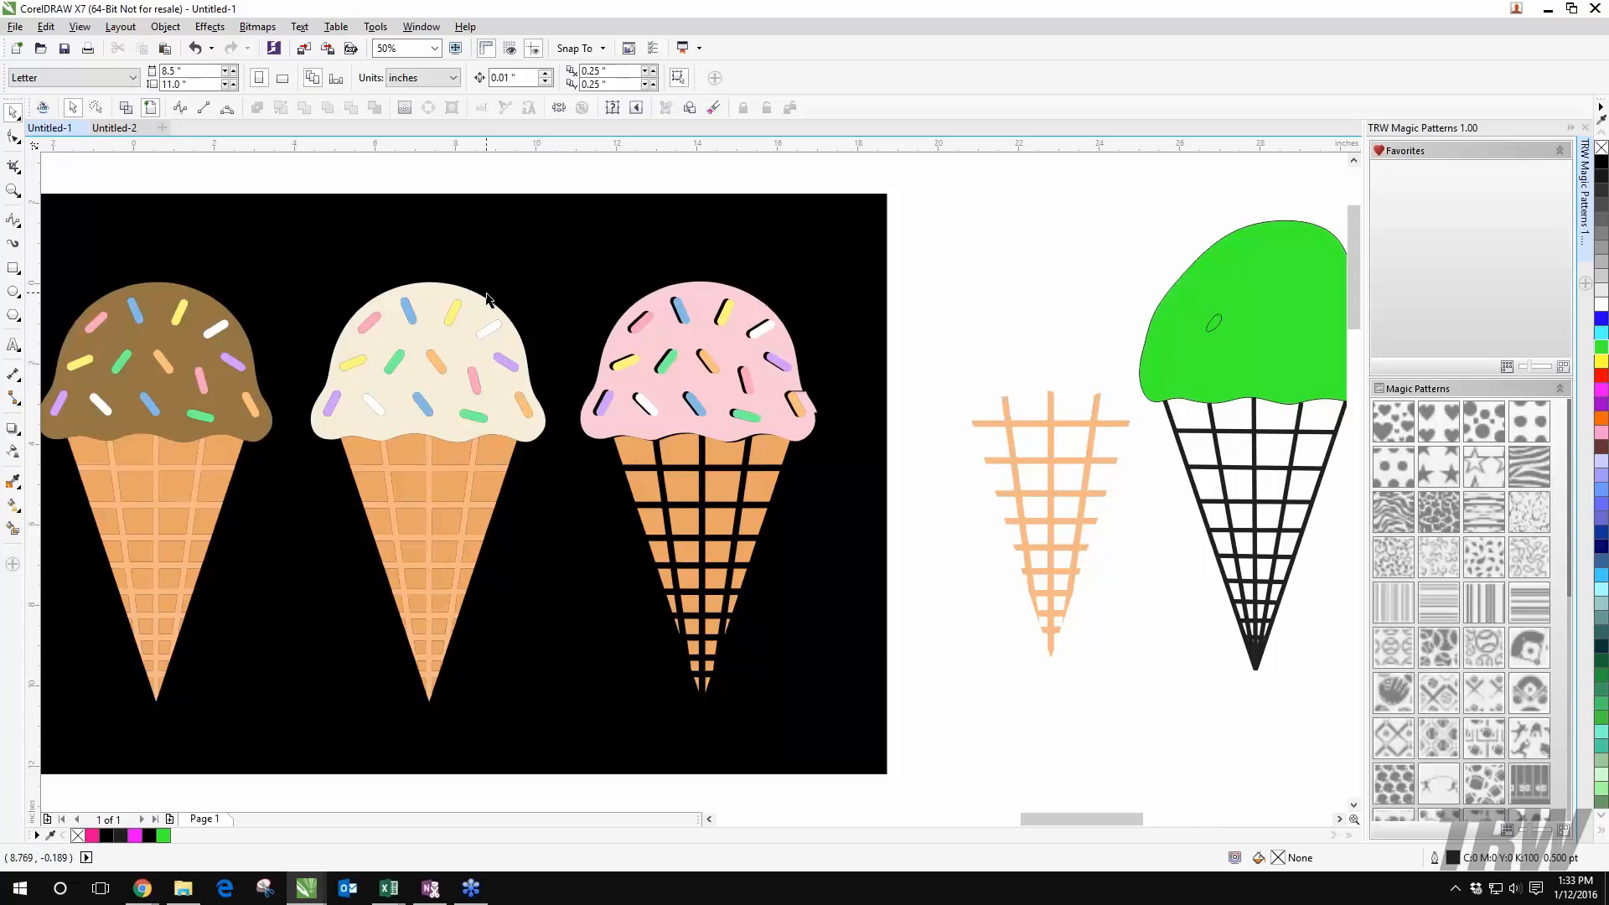
scroll(668, 350, down, 3)
scroll(669, 352, right, 5)
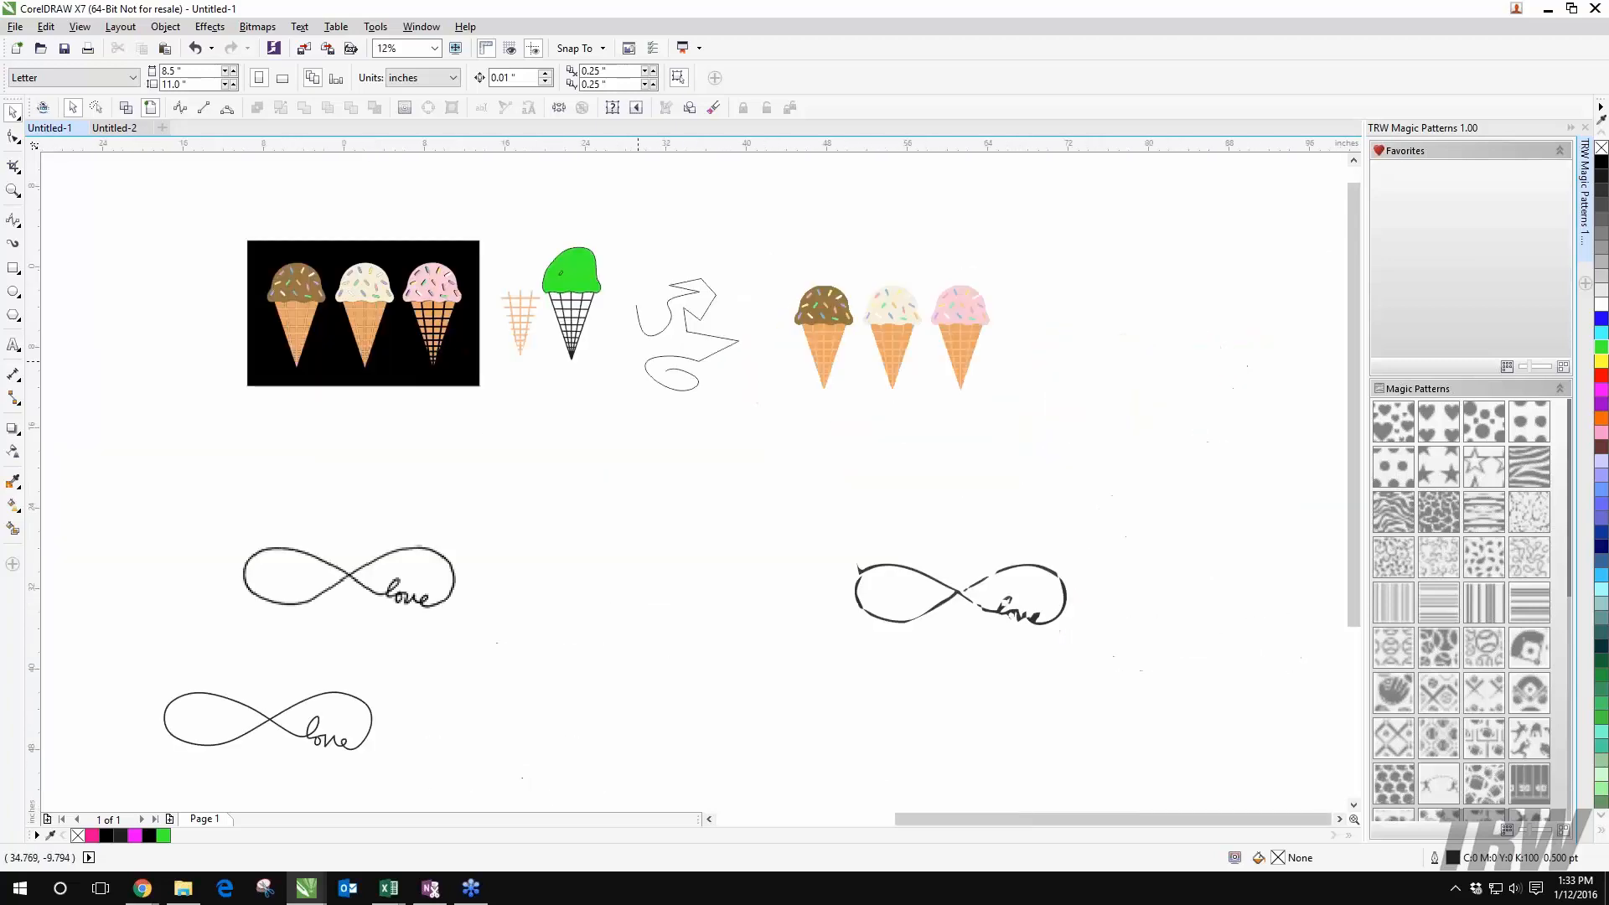
scroll(669, 352, down, 1)
drag(665, 316, 456, 265)
click(643, 235)
scroll(444, 245, up, 2)
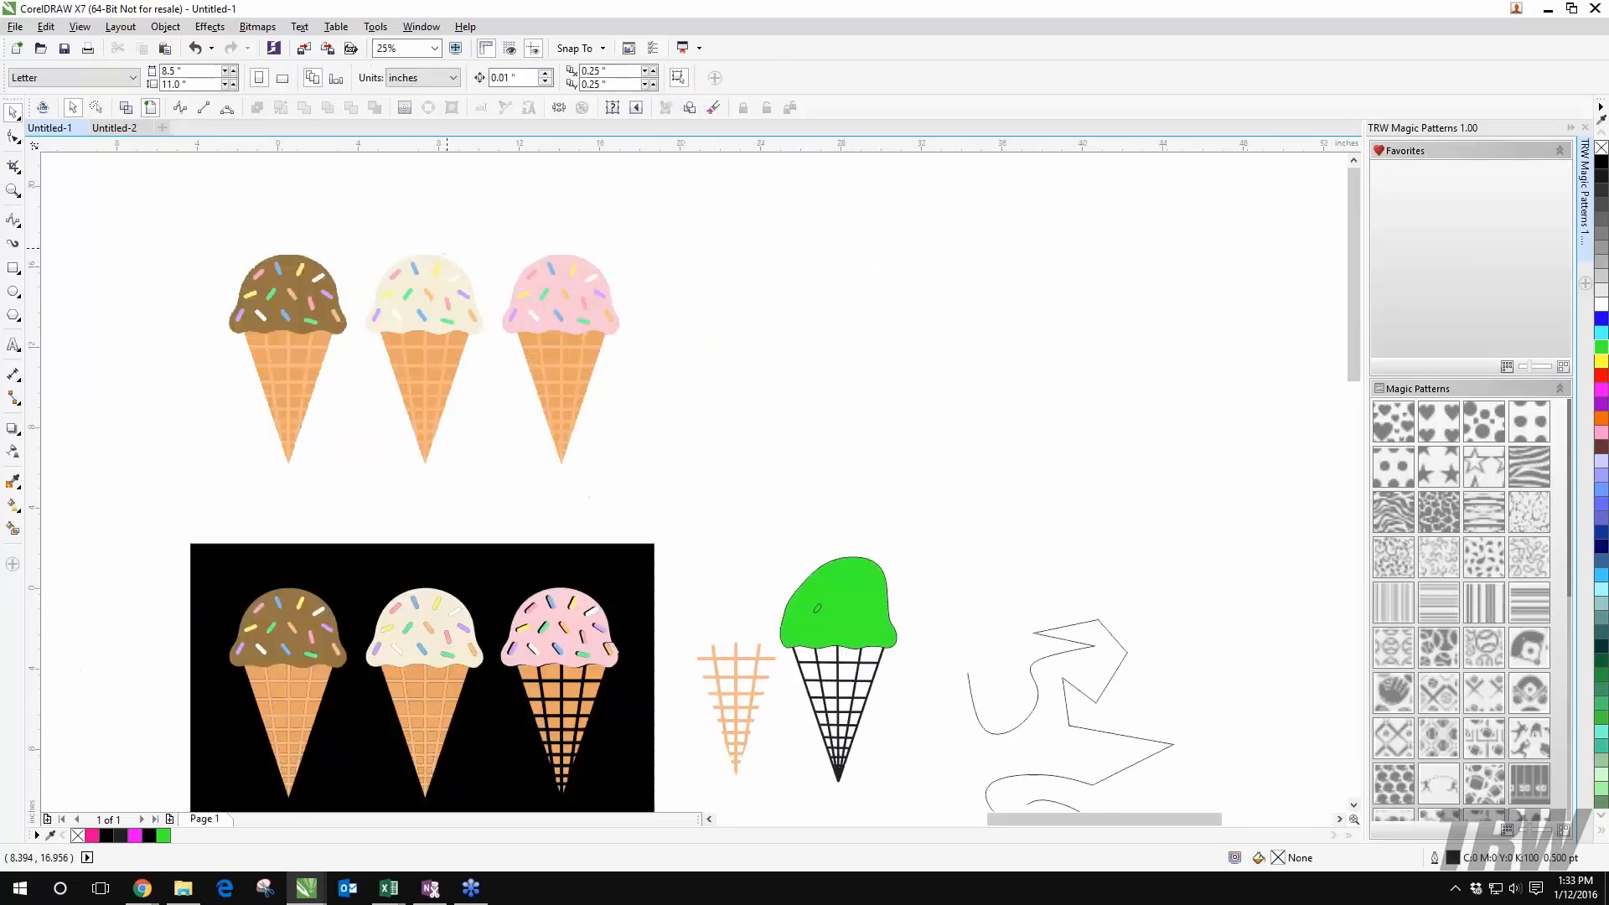
scroll(655, 339, down, 2)
drag(735, 373, 685, 352)
scroll(621, 316, up, 2)
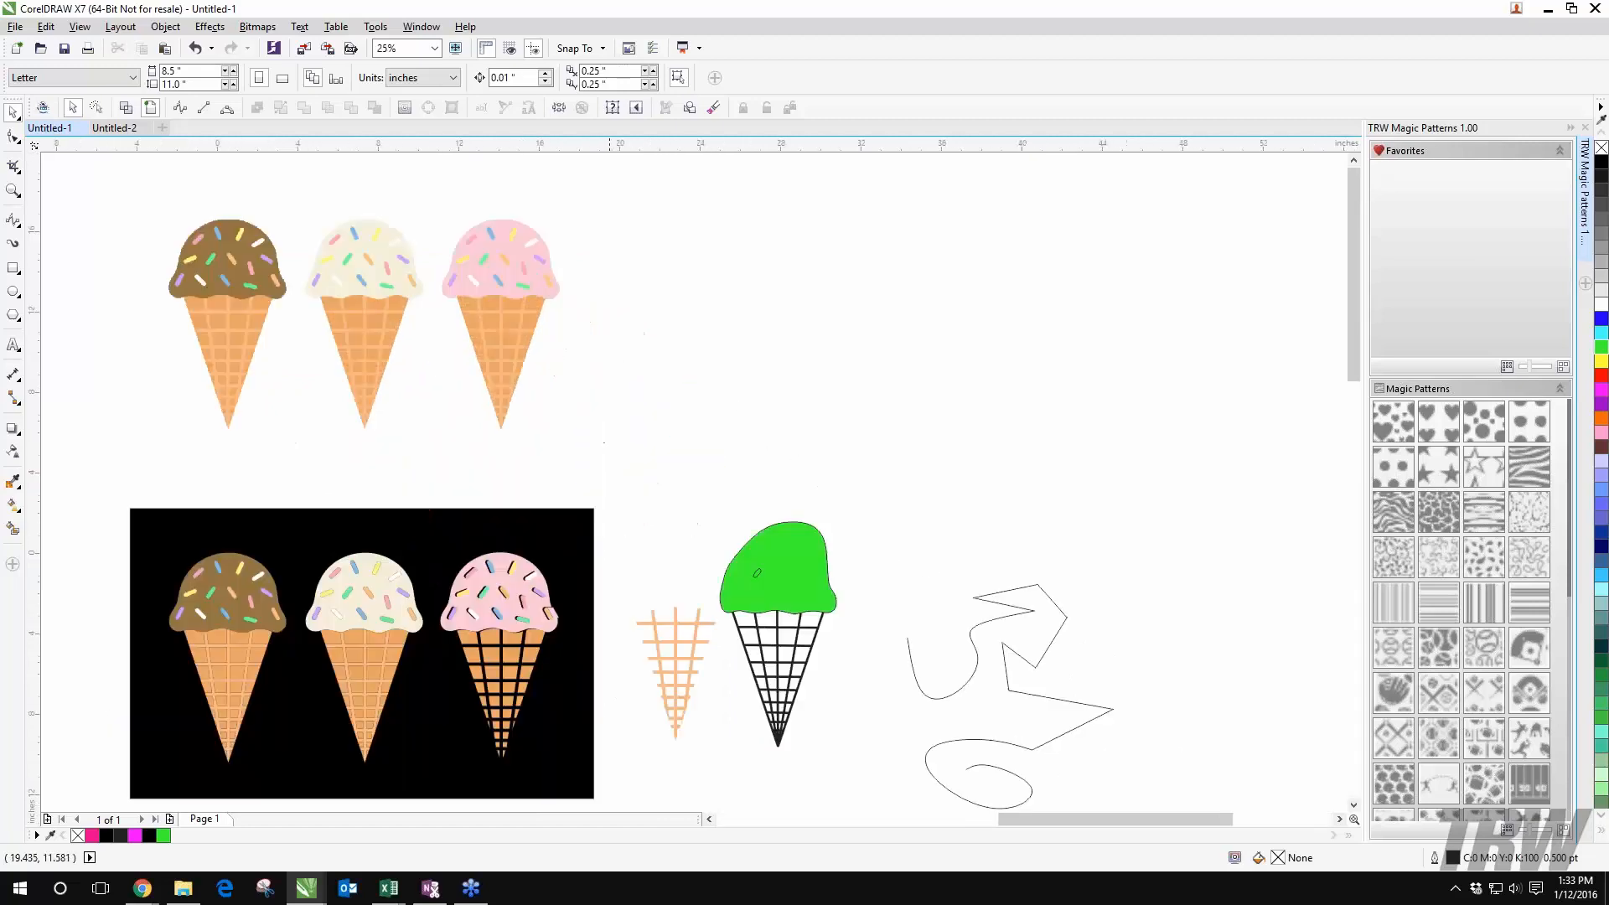
Step: Switch the display to wireframe and delete the background rectangle around the three traced cones
click(432, 307)
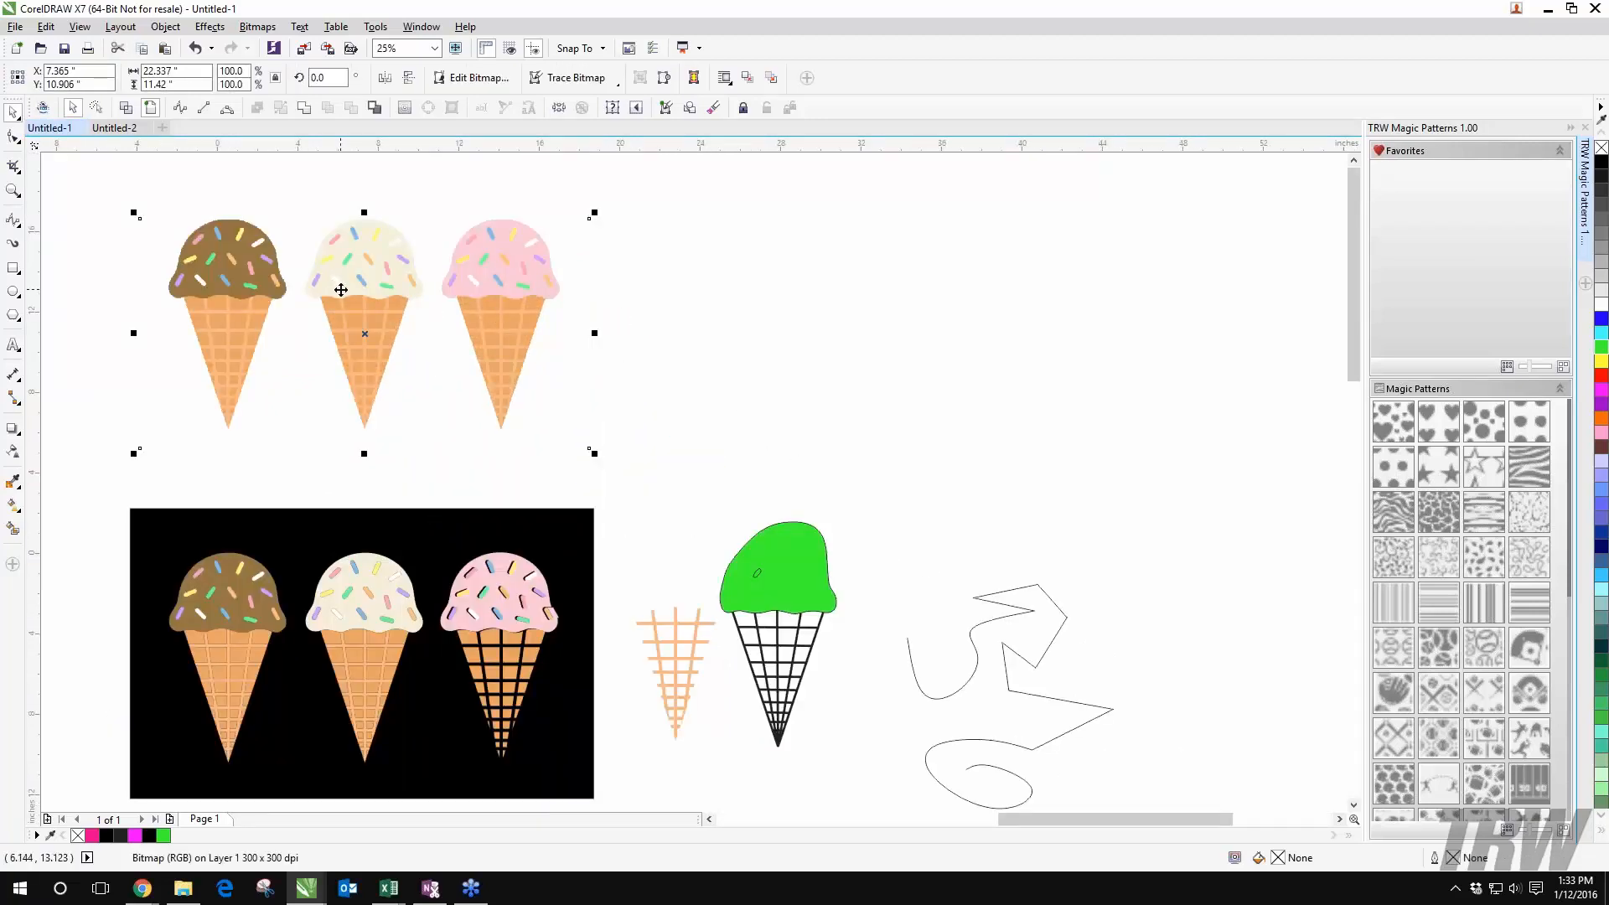
scroll(374, 312, down, 1)
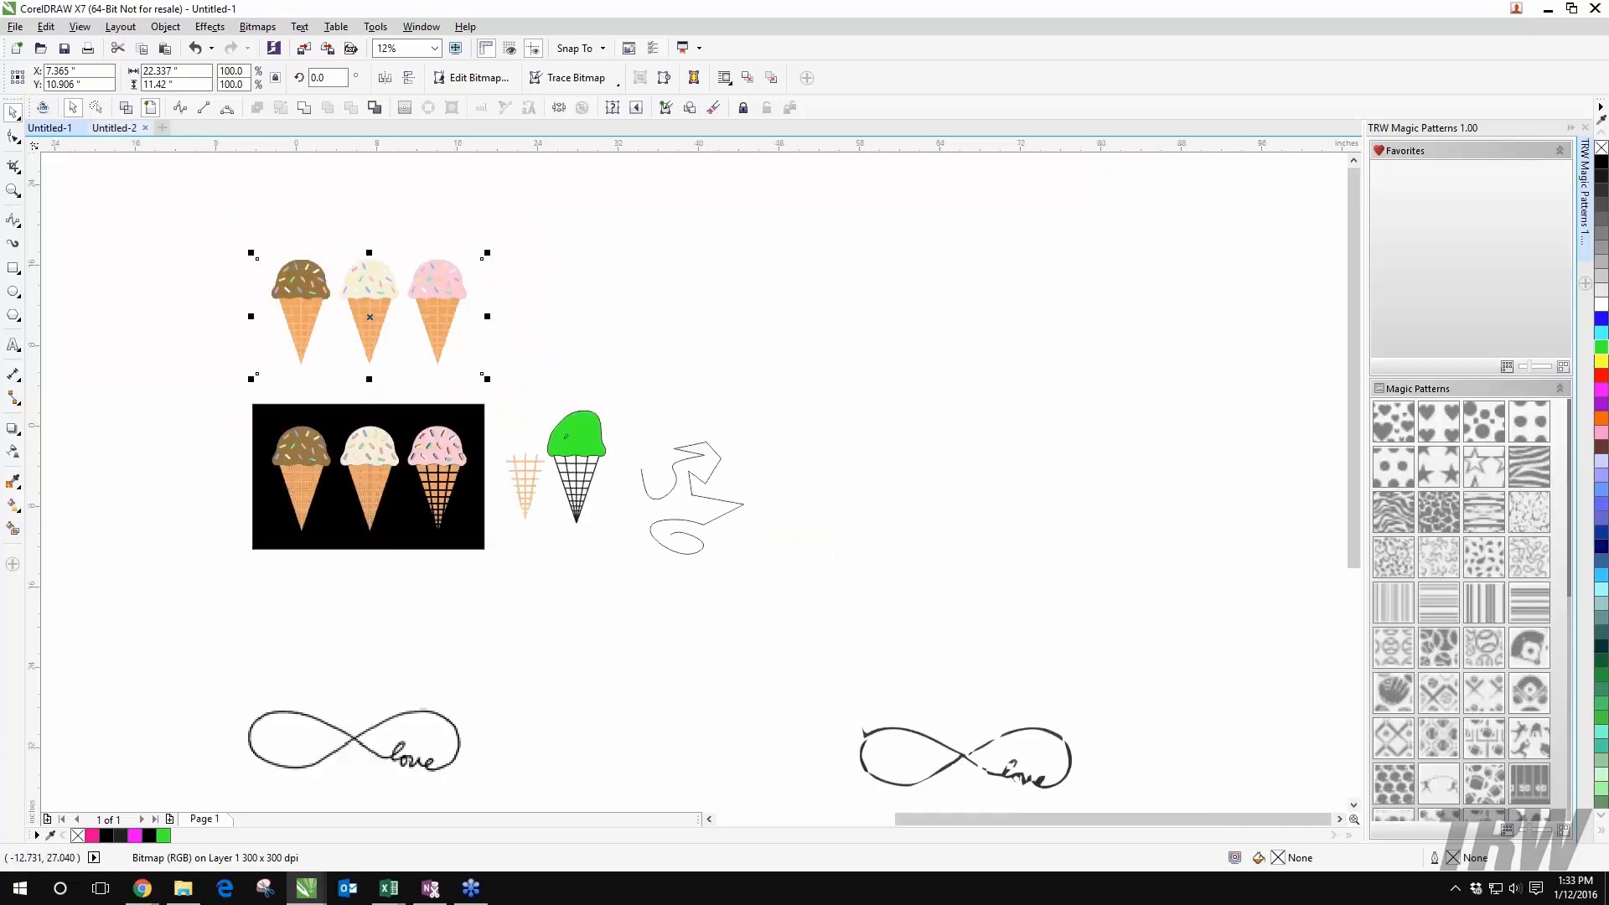
click(126, 110)
scroll(460, 438, up, 1)
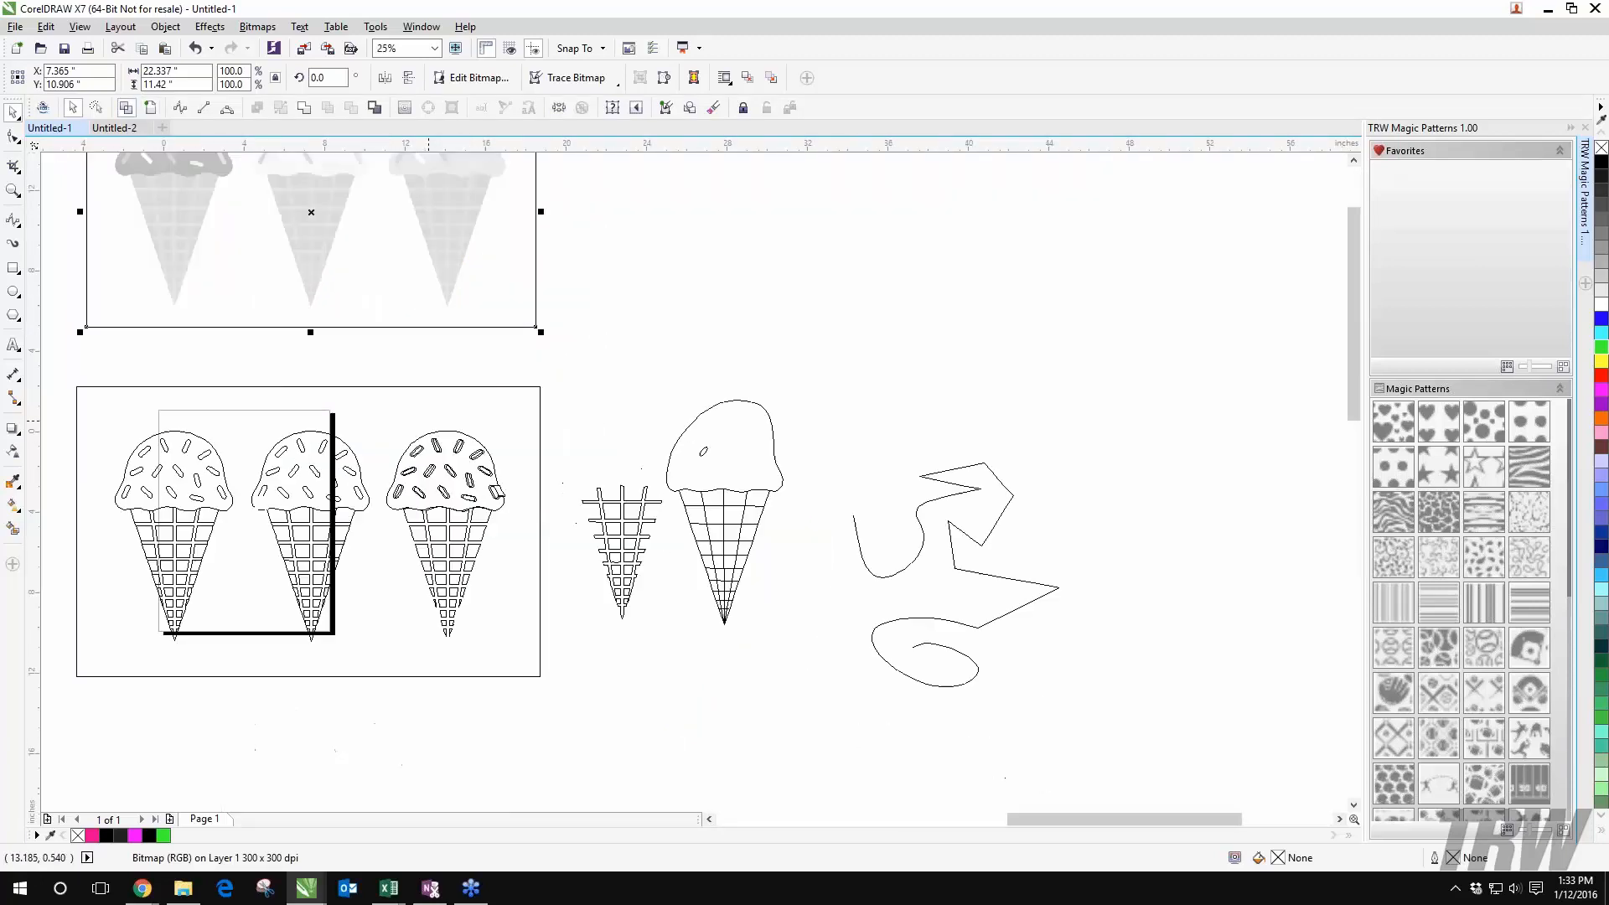
click(447, 423)
click(500, 377)
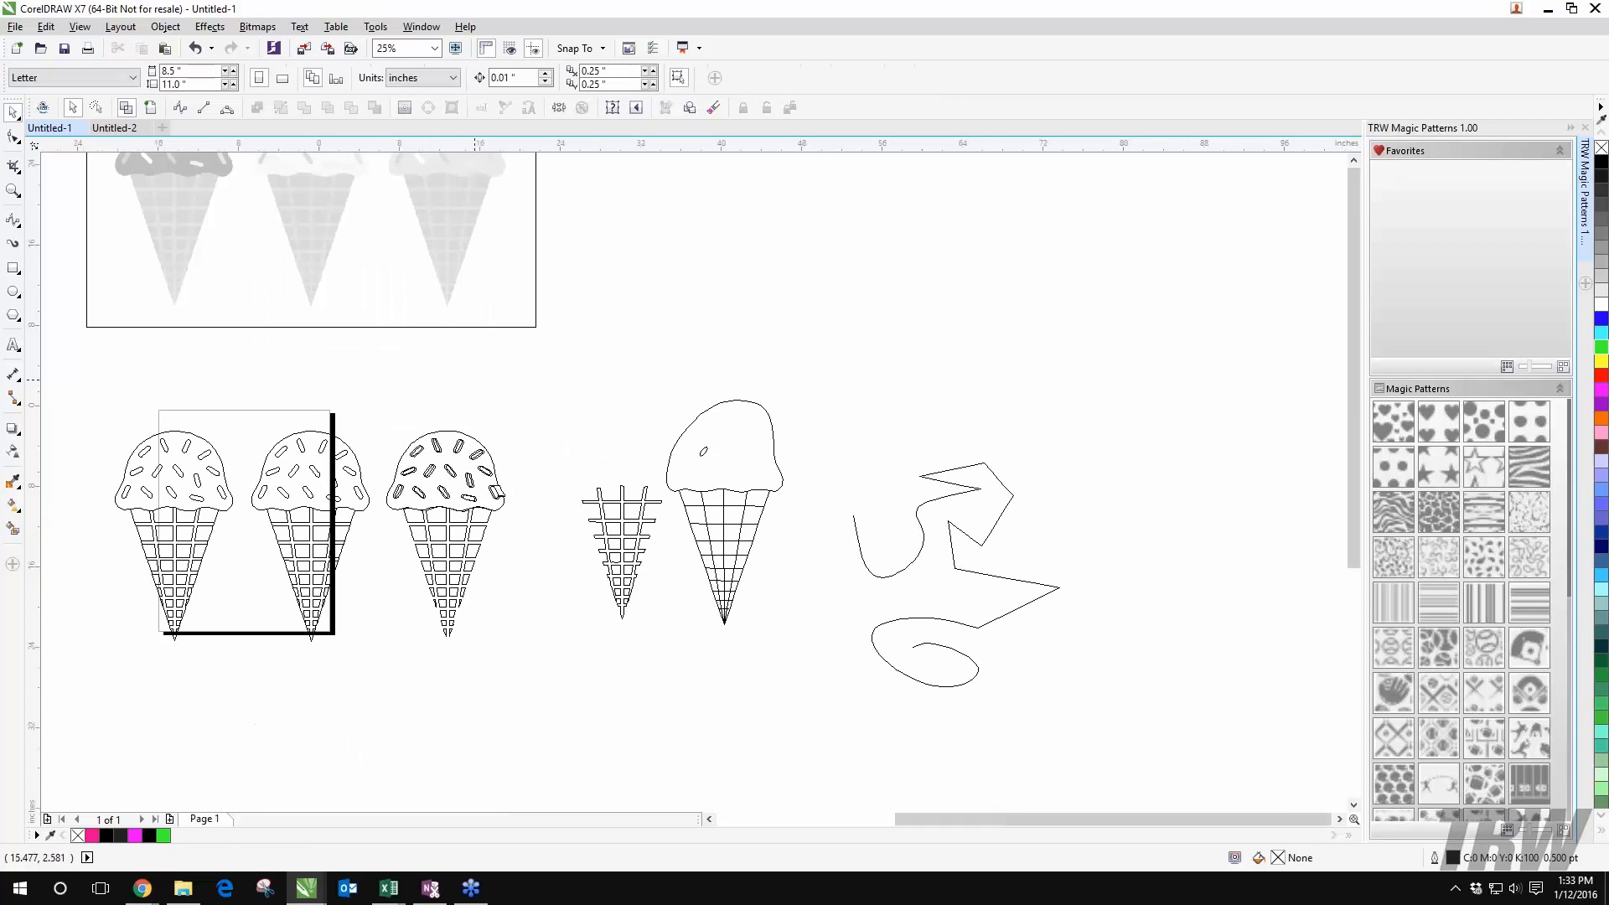
Step: Shift the cone bitmap down closer to the traced cones and return the display to full colour
scroll(486, 379, down, 1)
drag(373, 278, 373, 302)
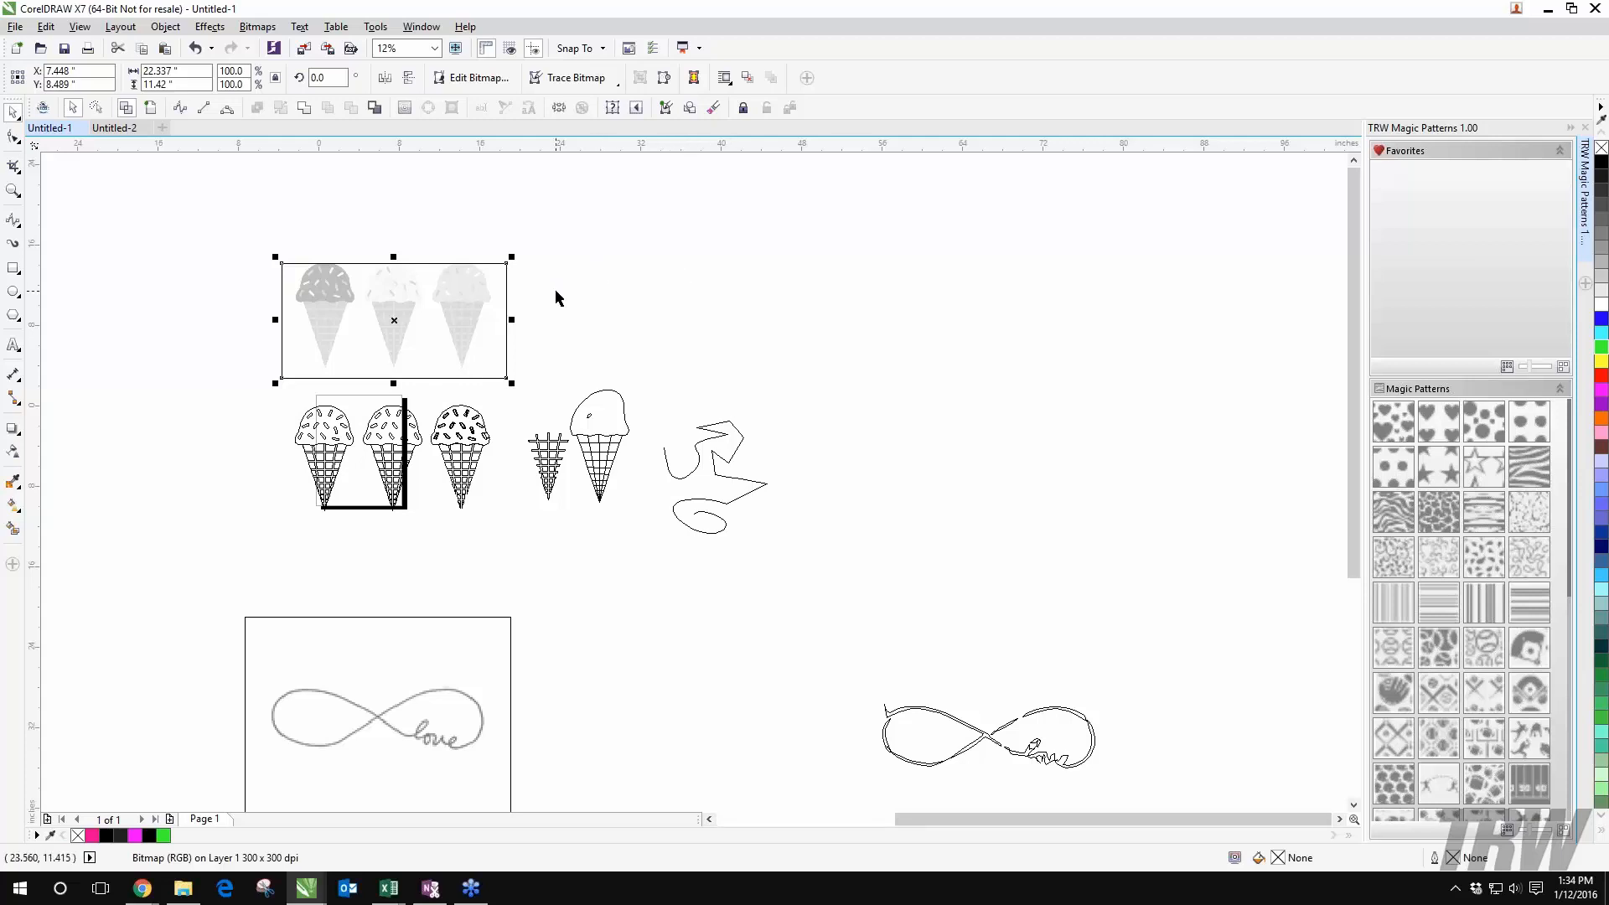
drag(415, 288, 440, 320)
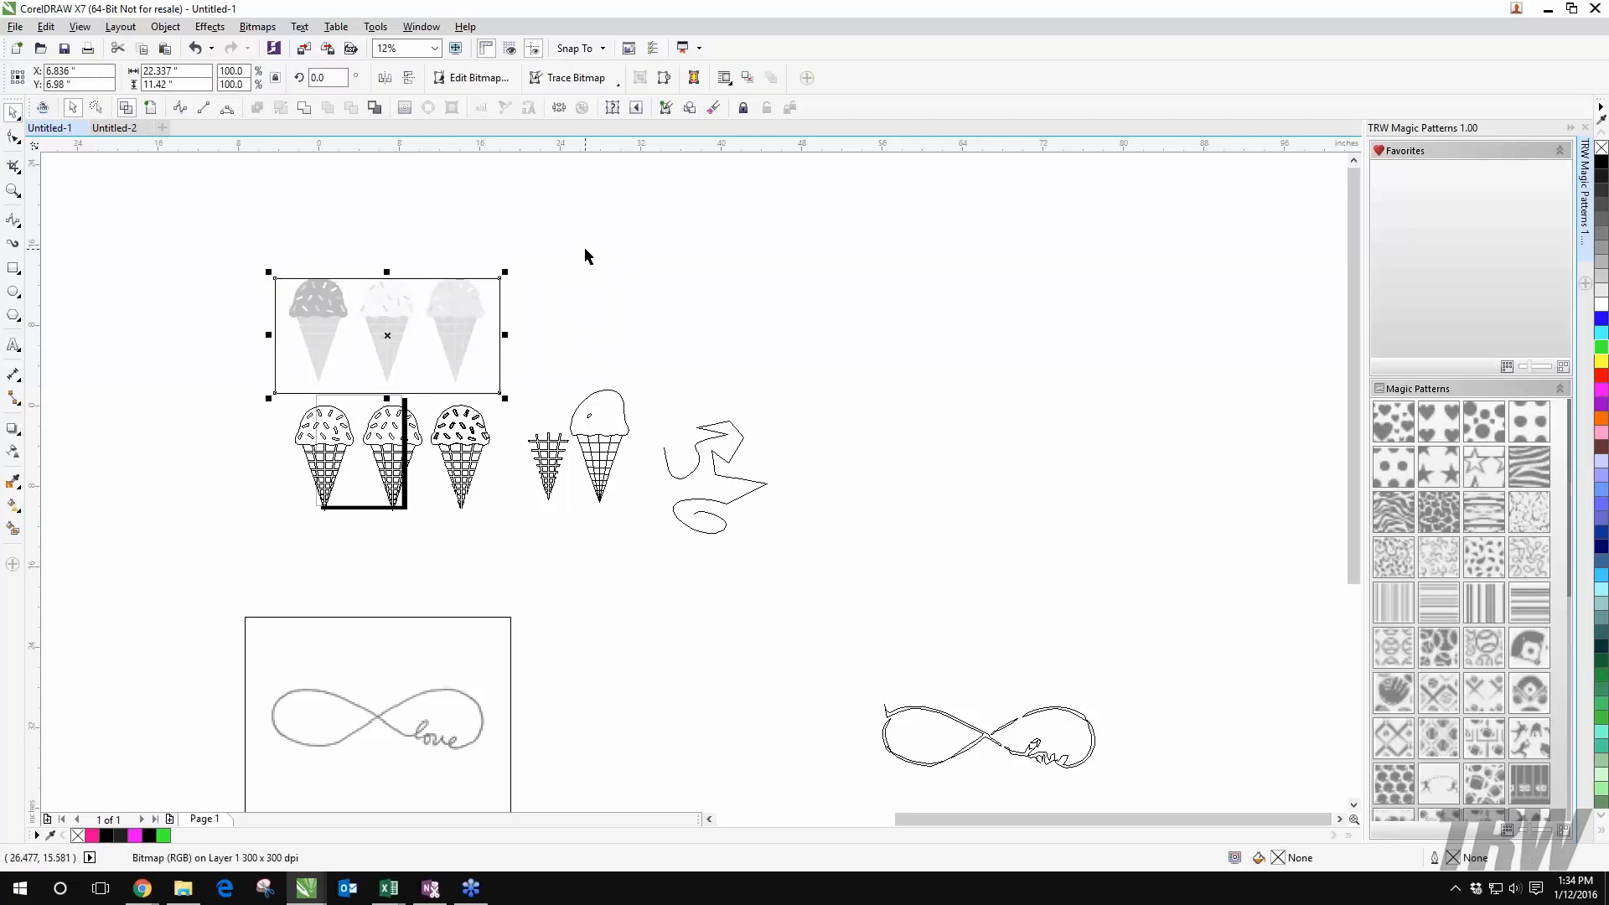
click(147, 108)
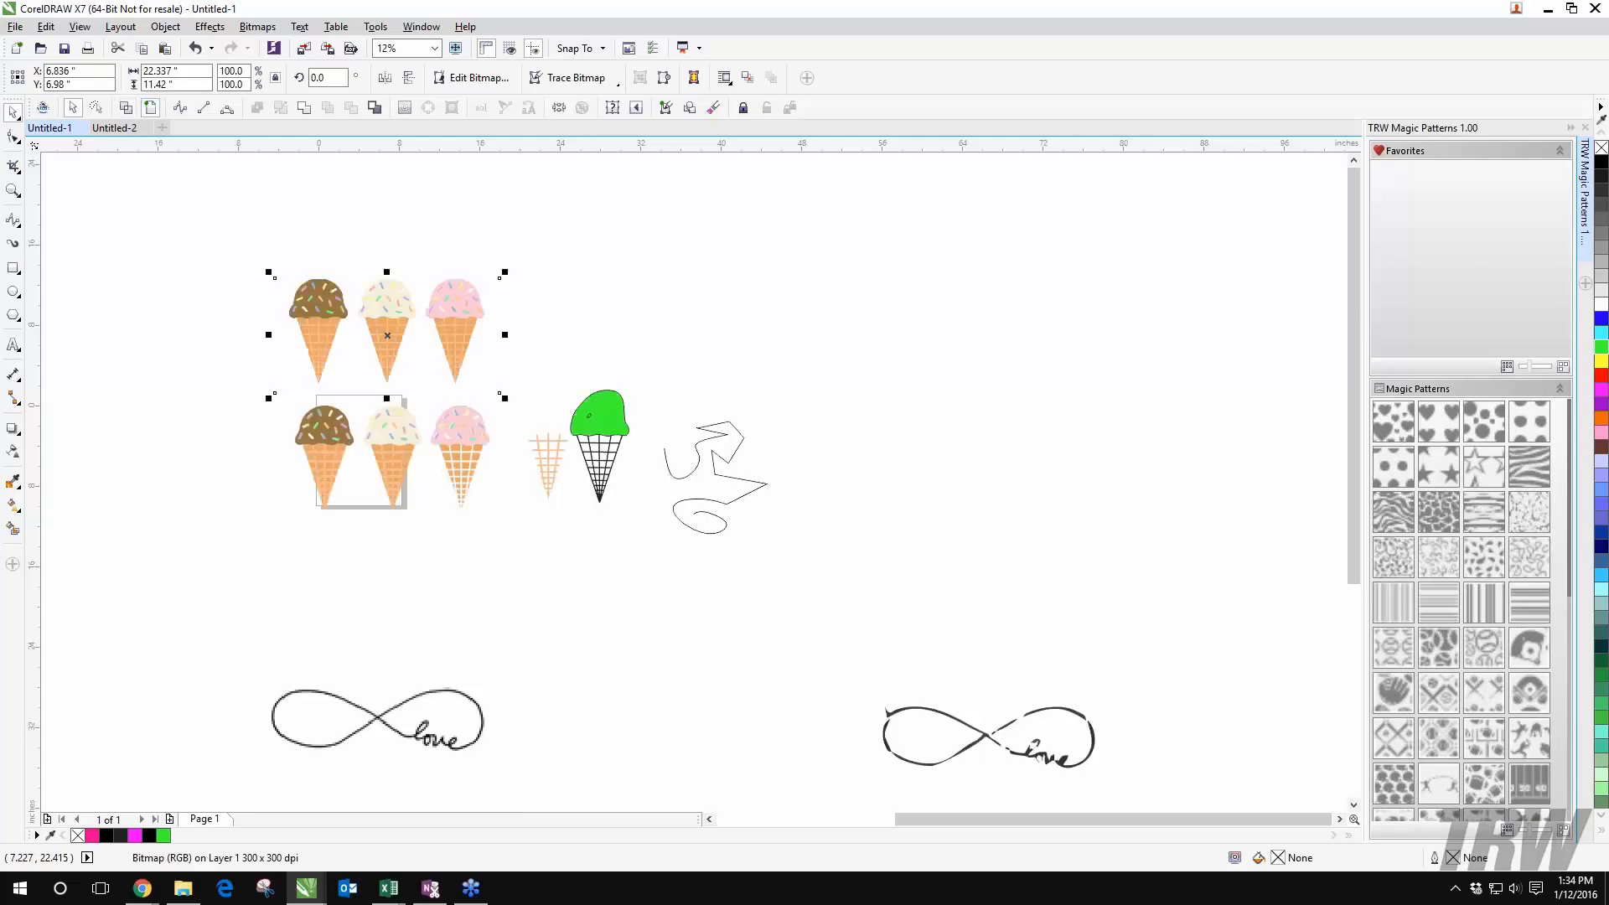
Step: Clear the page by moving the cone bitmap aside and the traced cones, cone pieces and freehand curves far off to the right
mouse_move(454, 322)
mouse_down()
mouse_move(483, 304)
mouse_move(1031, 266)
mouse_up()
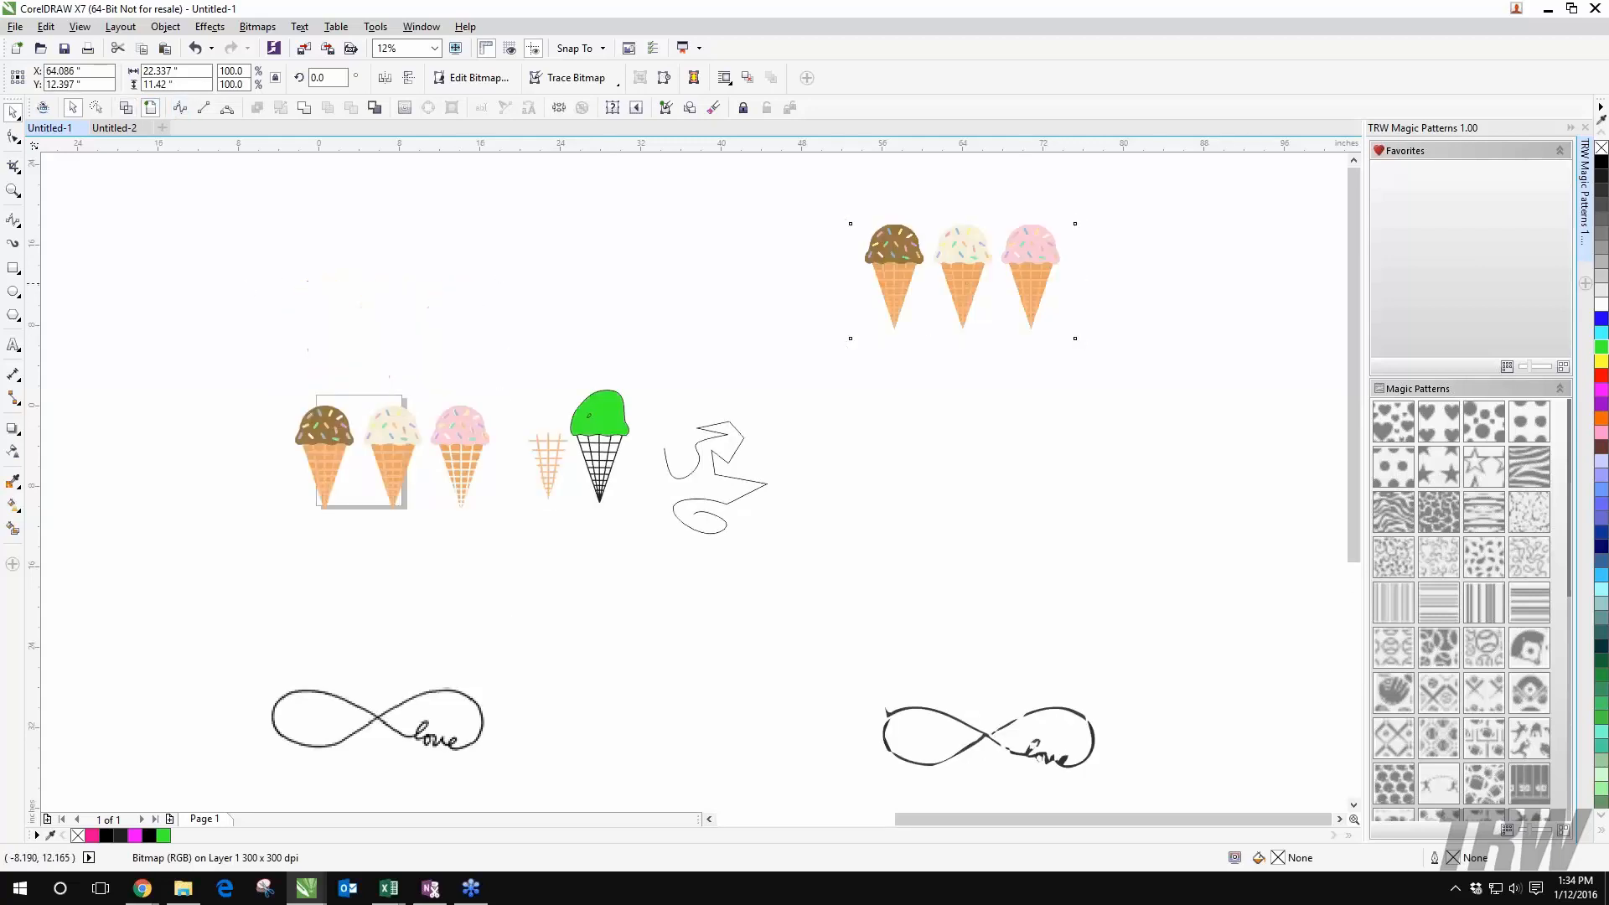
drag(245, 285, 738, 552)
click(472, 290)
mouse_move(207, 293)
mouse_down()
mouse_move(750, 568)
mouse_move(964, 712)
mouse_up()
mouse_move(580, 446)
mouse_down()
mouse_move(1027, 575)
mouse_move(1207, 549)
mouse_move(1298, 564)
mouse_up()
Step: Place the ice cream cone bitmap over the page and look through the available bitmap trace commands
mouse_move(947, 266)
mouse_down()
mouse_move(284, 424)
mouse_move(765, 388)
mouse_move(634, 417)
mouse_up()
scroll(765, 388, up, 1)
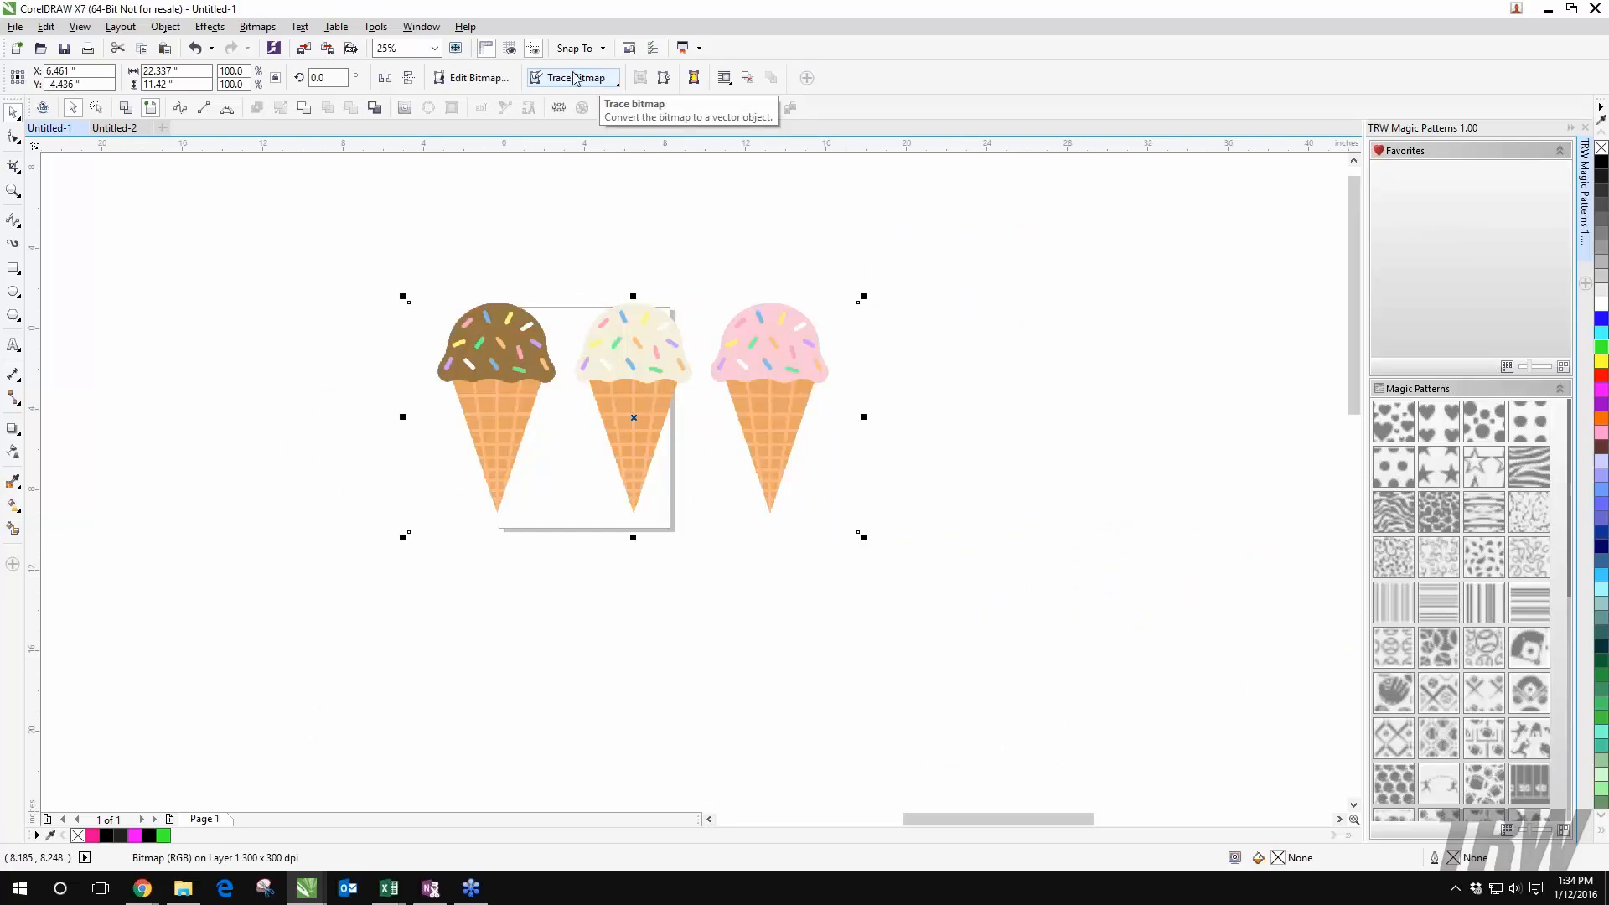
click(245, 27)
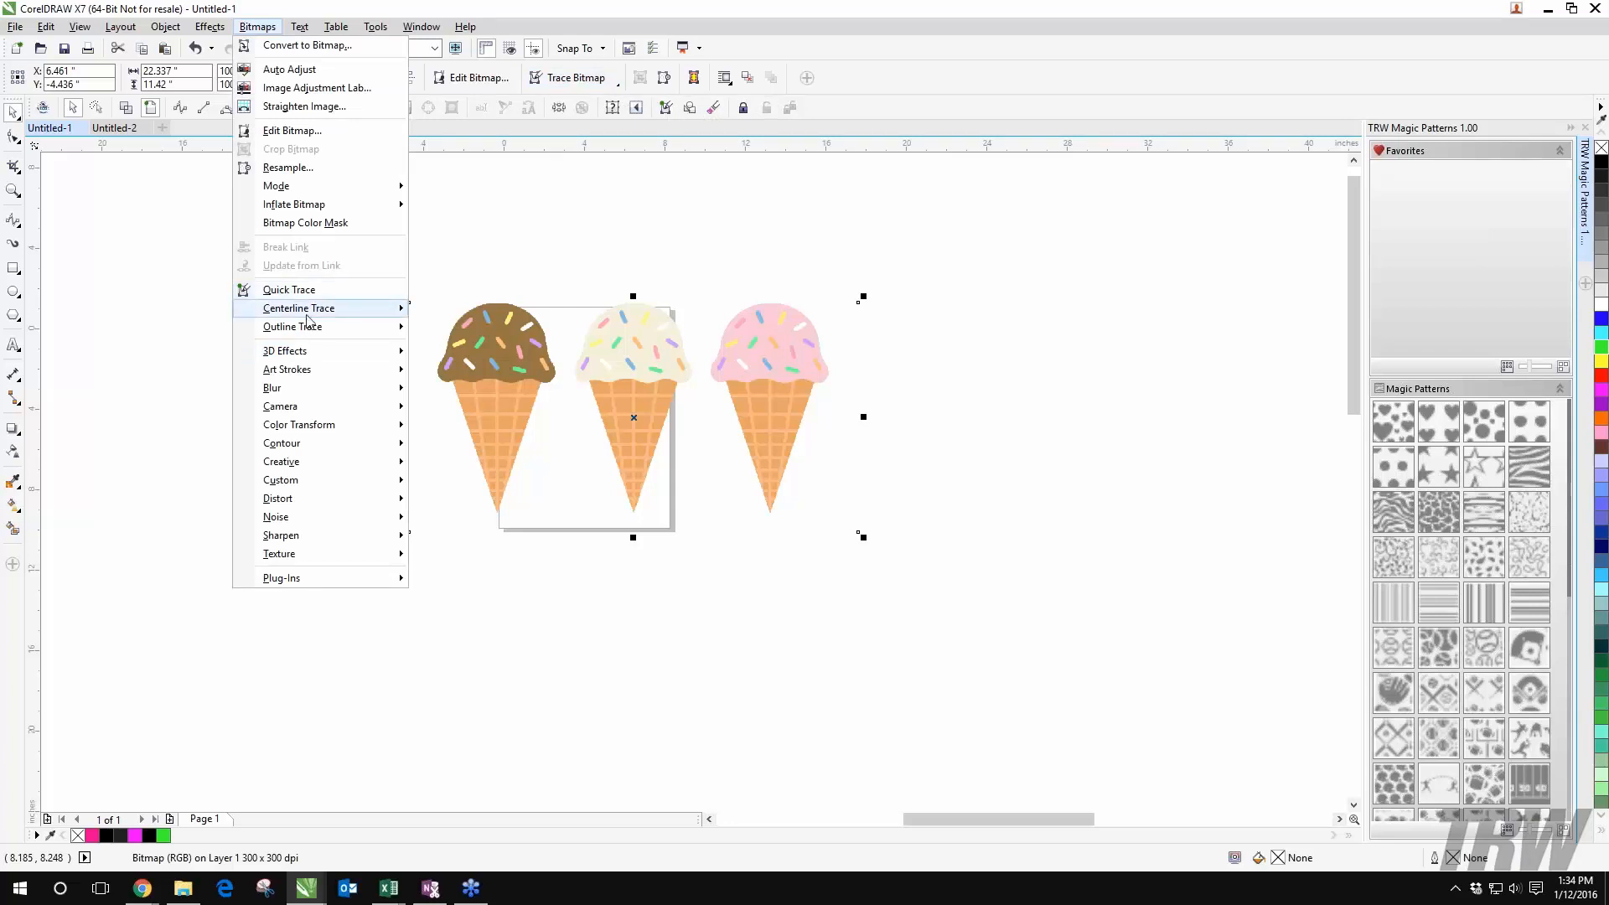
click(445, 226)
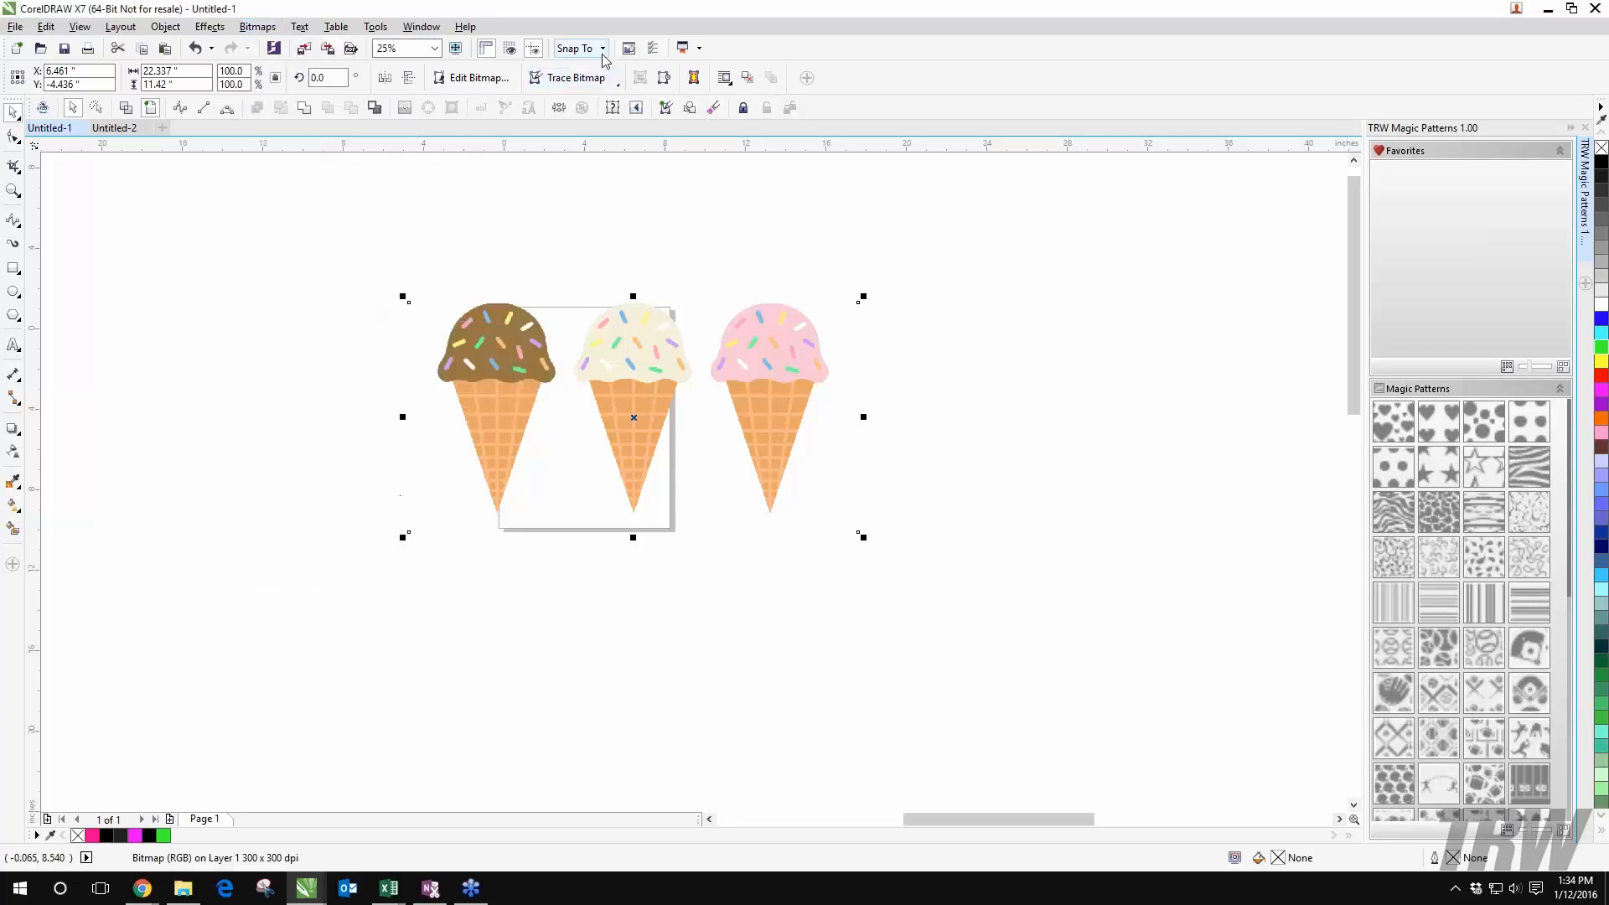
Step: Start an outline trace of the cone bitmap with the Detailed logo image type, accepting the reduction of the oversized bitmap
click(585, 79)
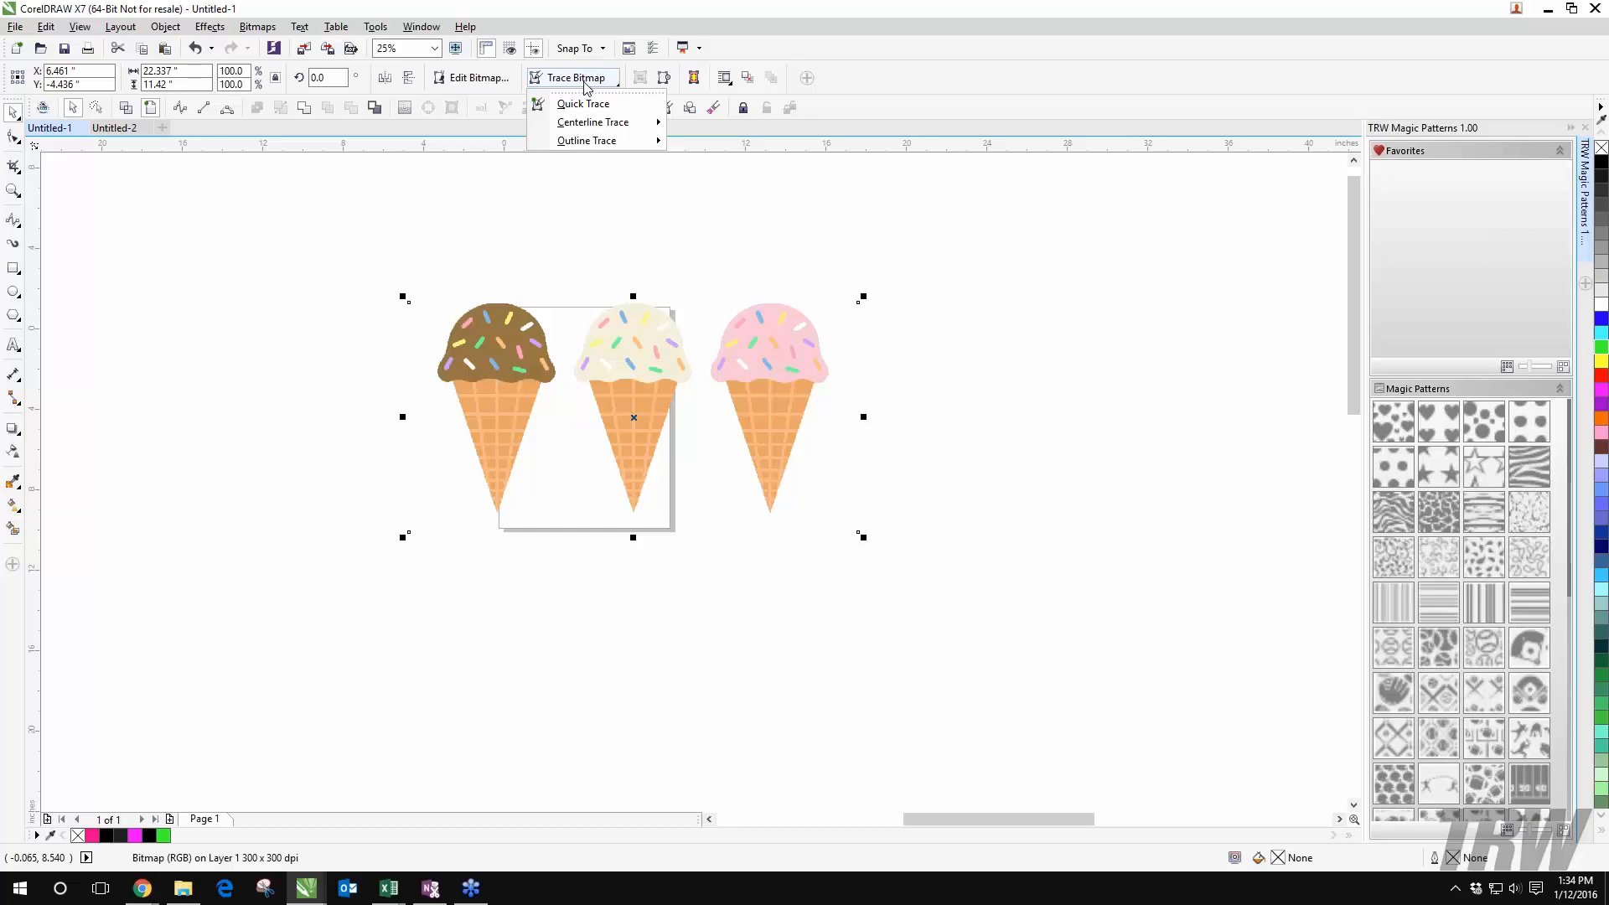
mouse_move(596, 142)
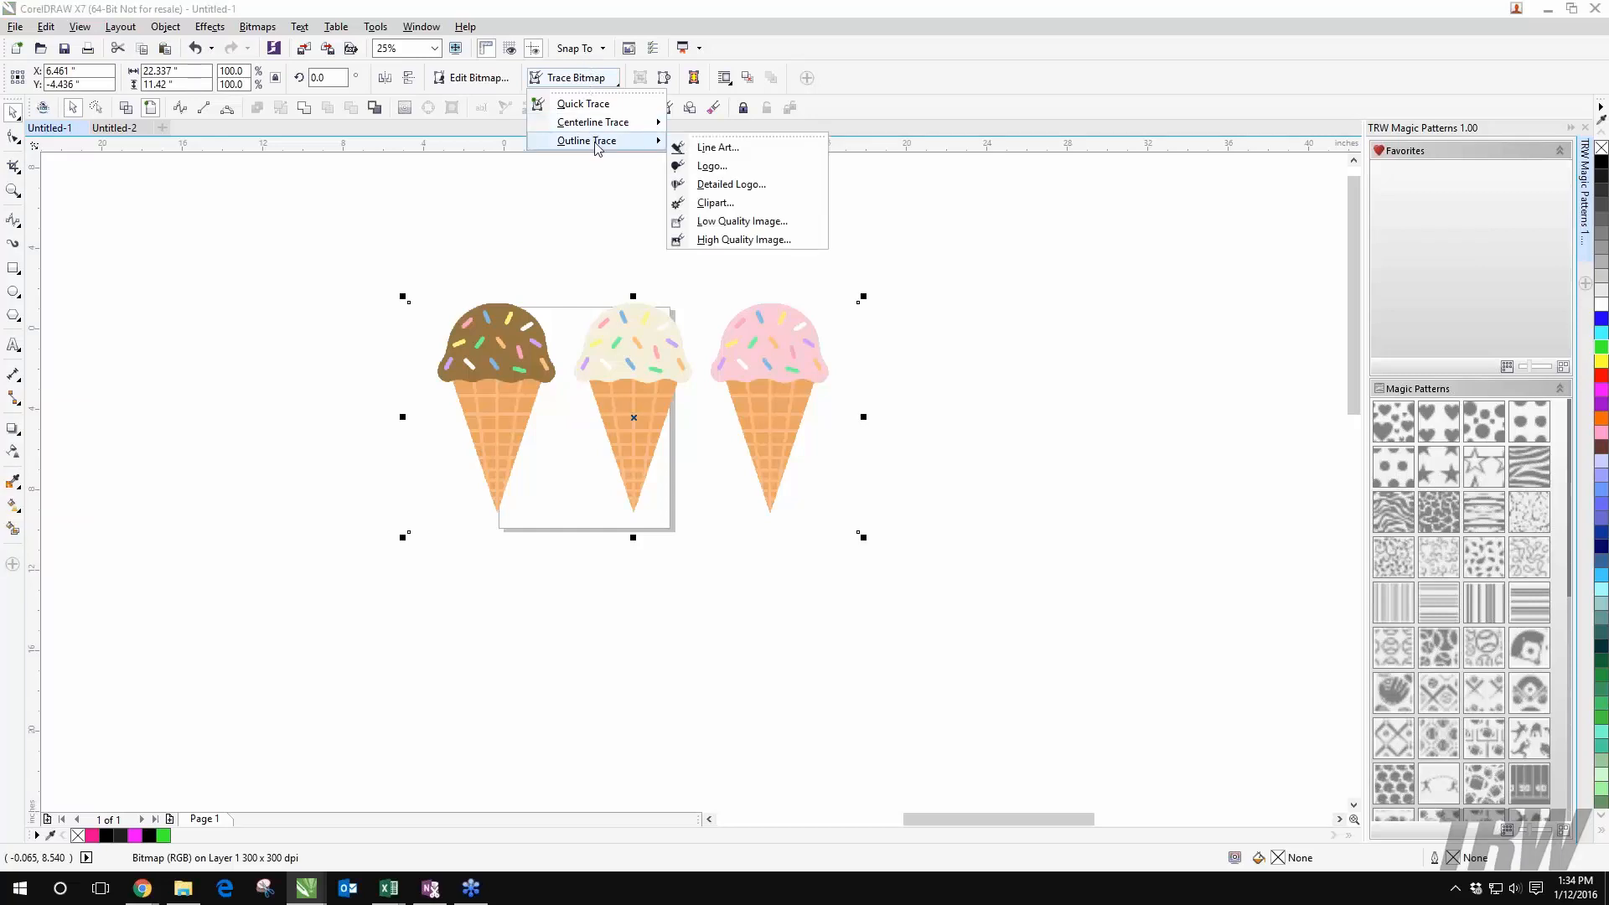
click(731, 203)
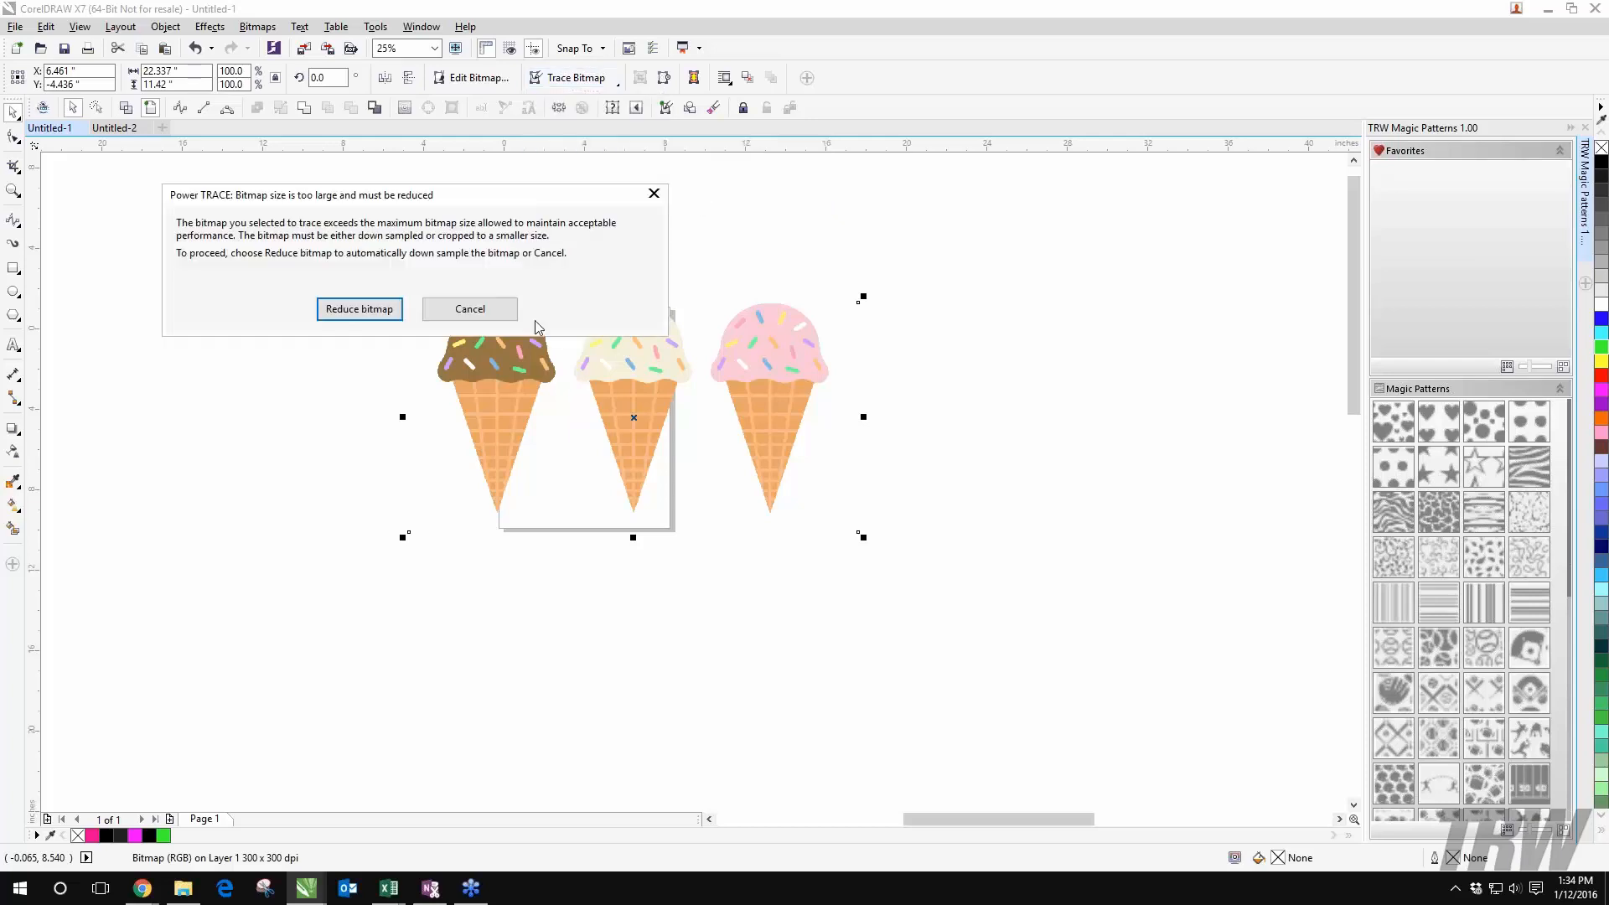
click(361, 310)
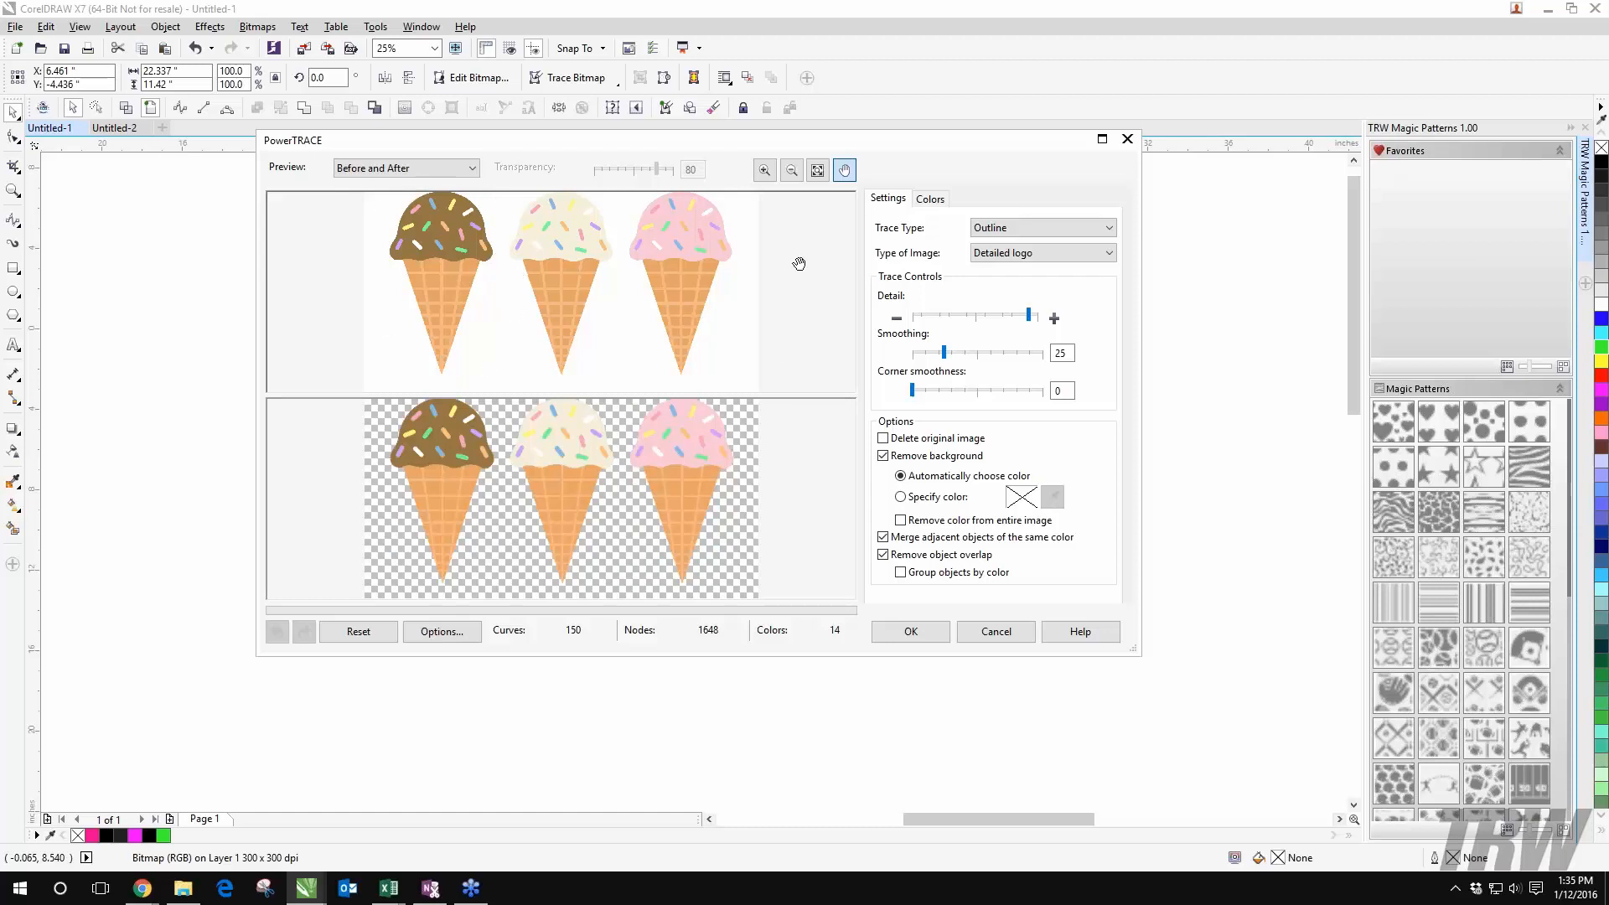
Step: Set the trace to delete the original image and remove the background with an automatically chosen color, checking the preview
click(884, 457)
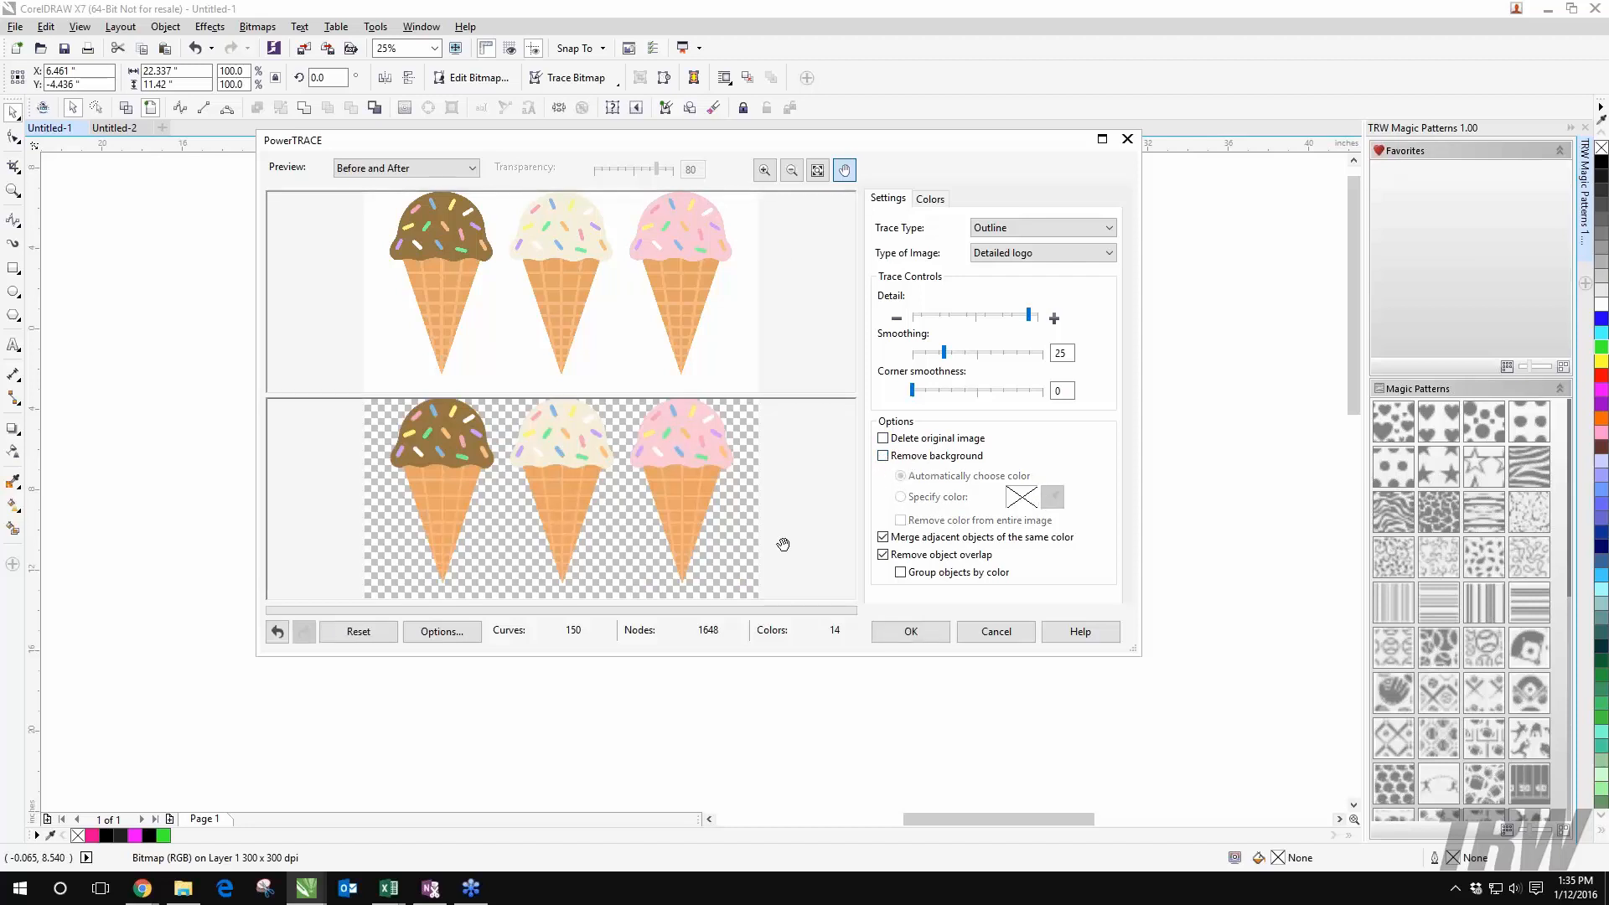
click(883, 457)
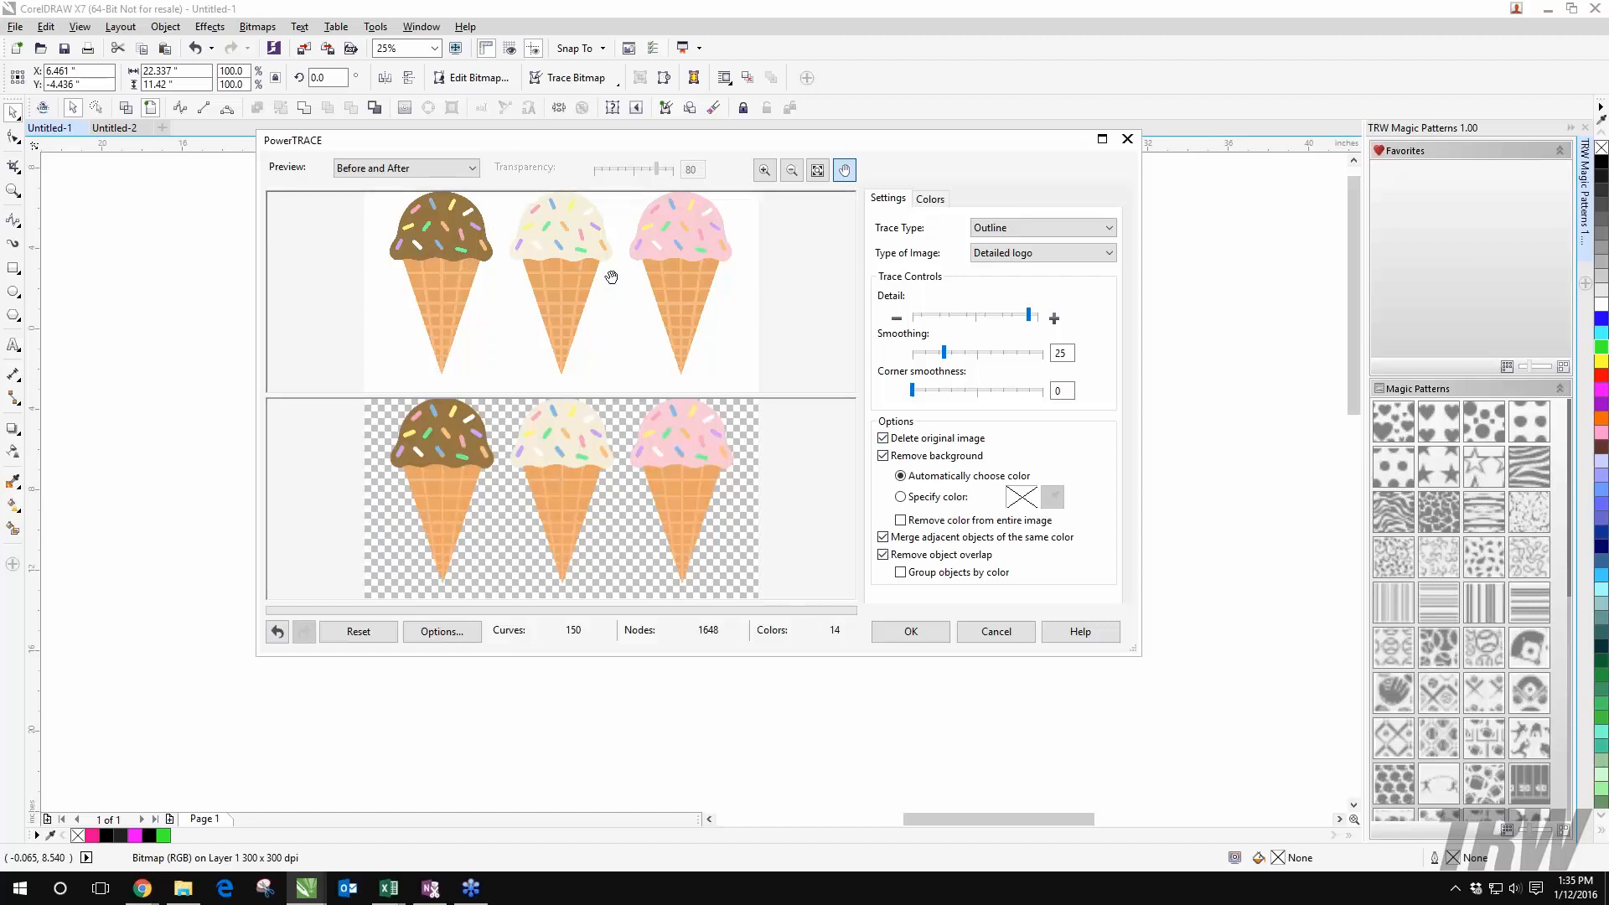
scroll(653, 490, up, 2)
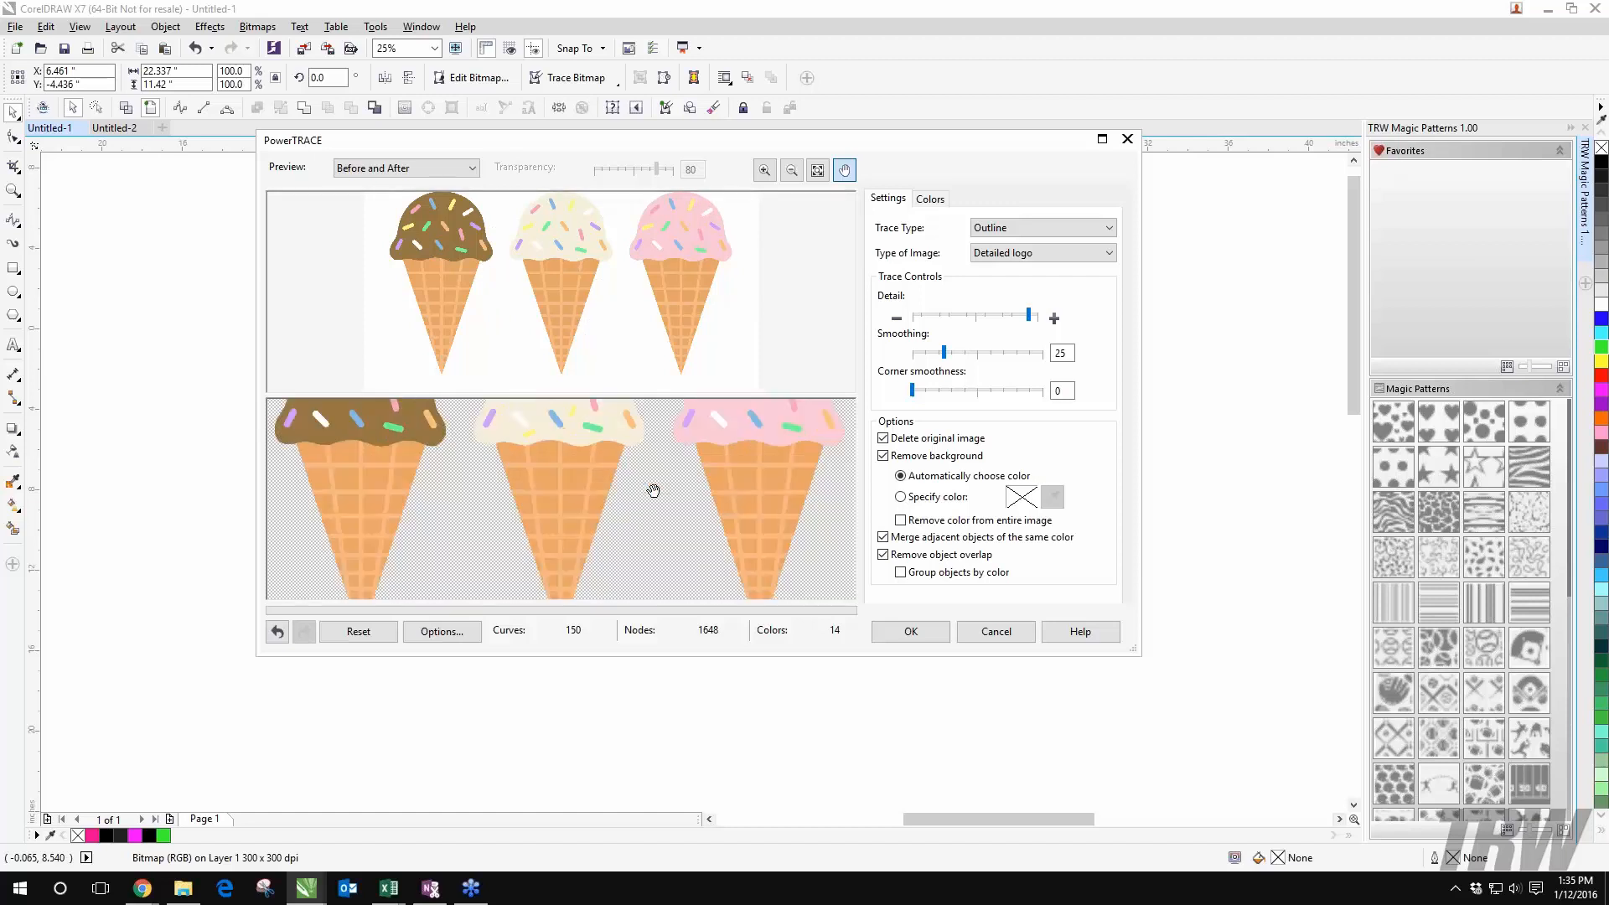
scroll(833, 503, down, 3)
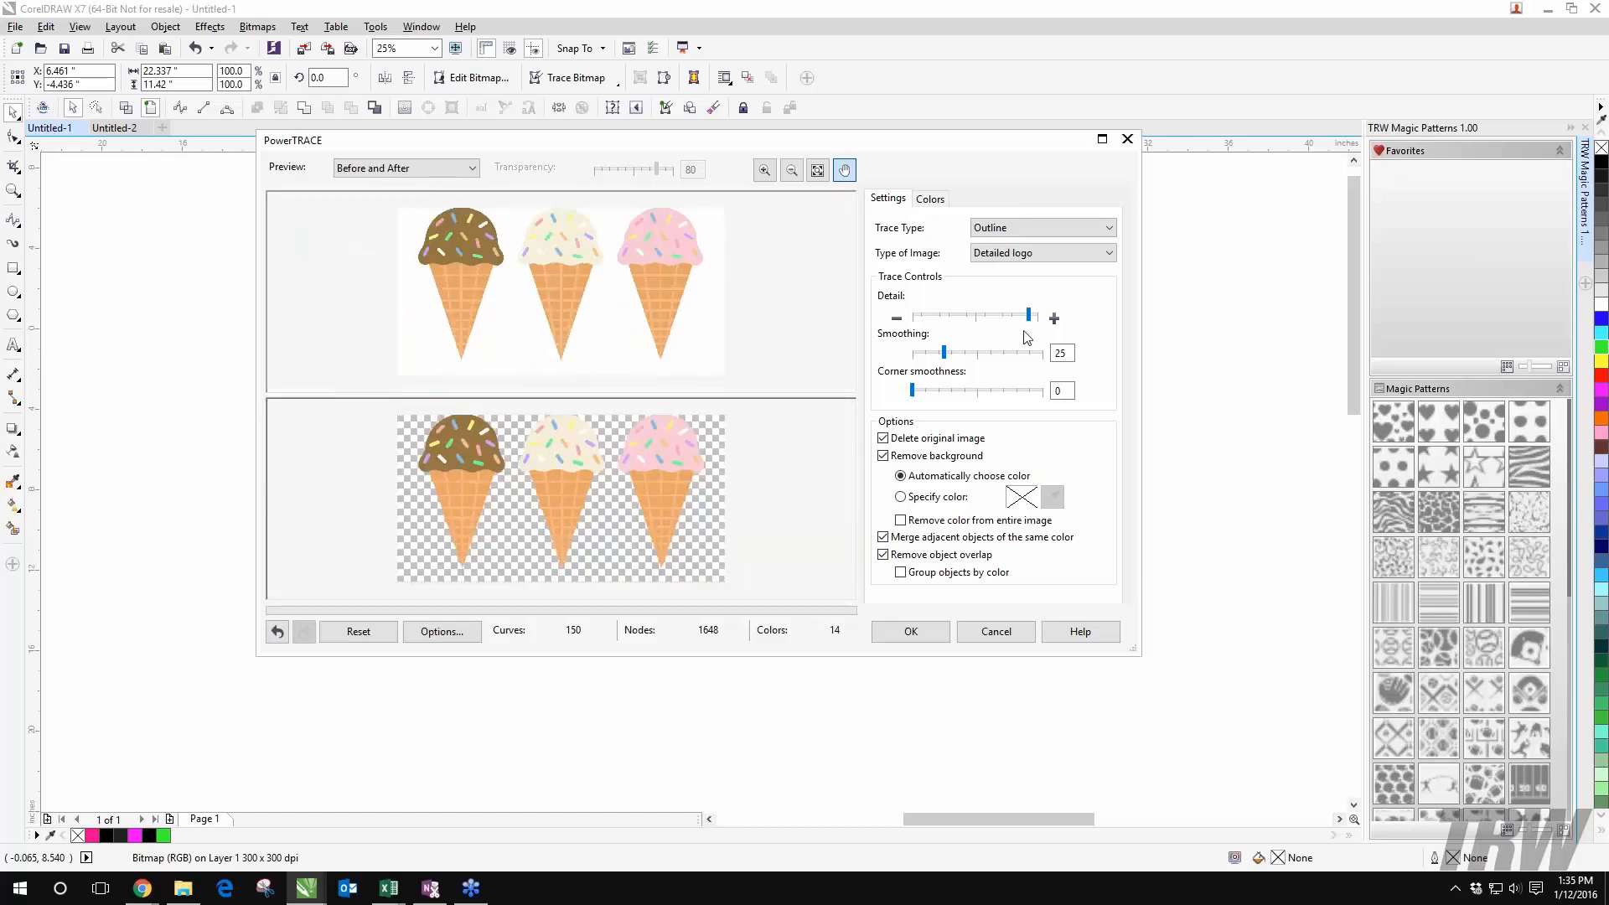
Step: Compare the trace preview at low, medium and higher detail levels, ending near maximum detail
drag(1029, 315, 929, 327)
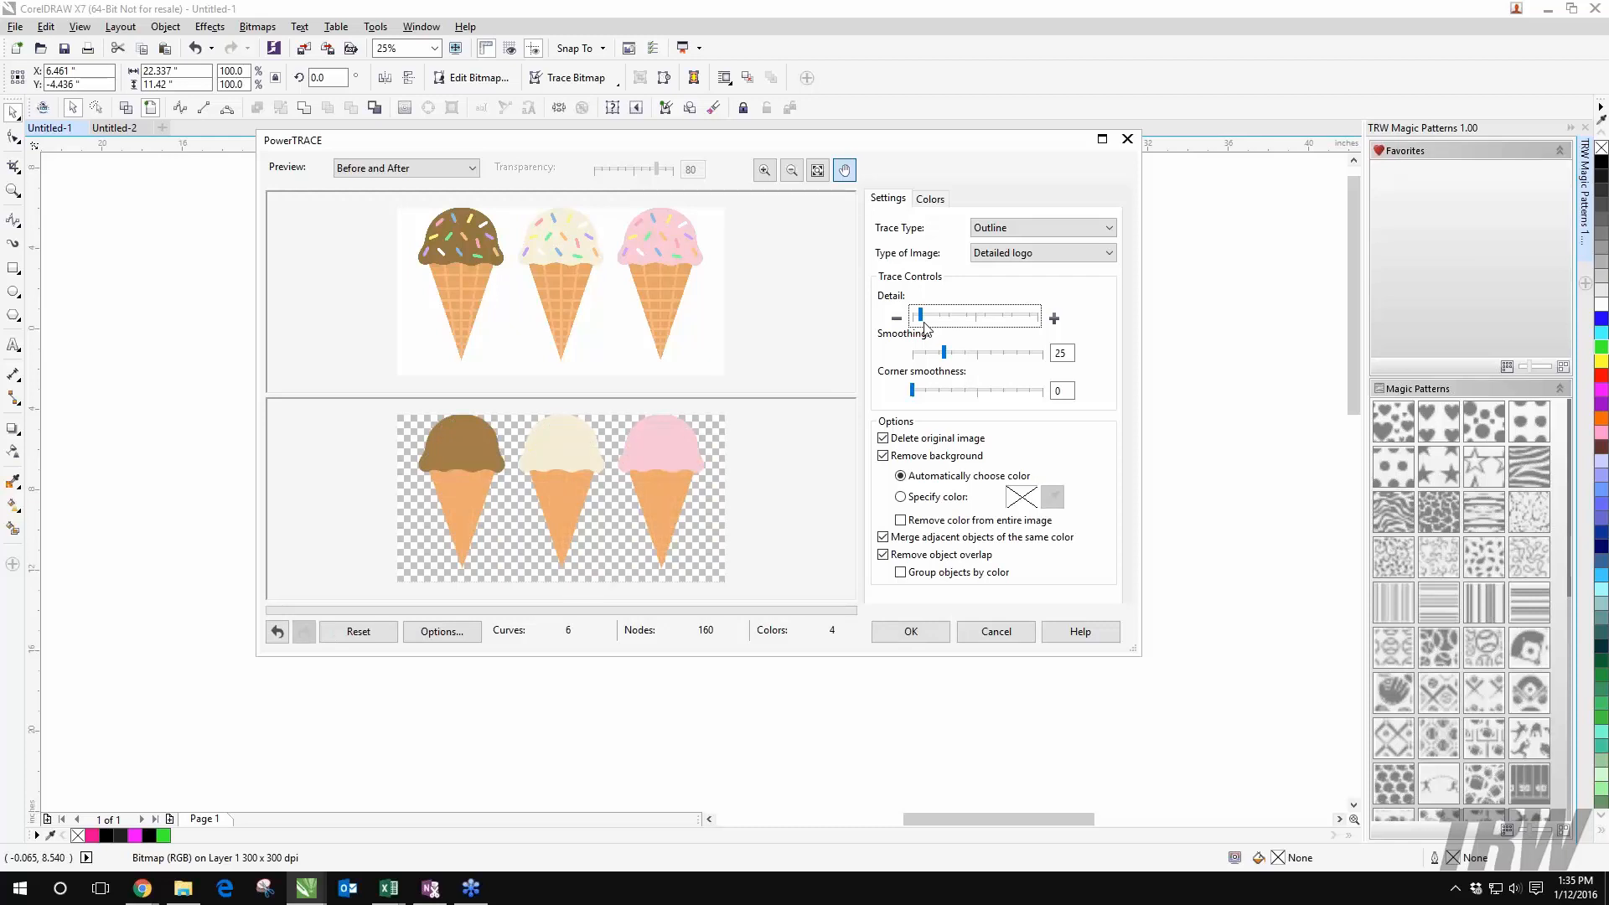
drag(929, 319, 968, 315)
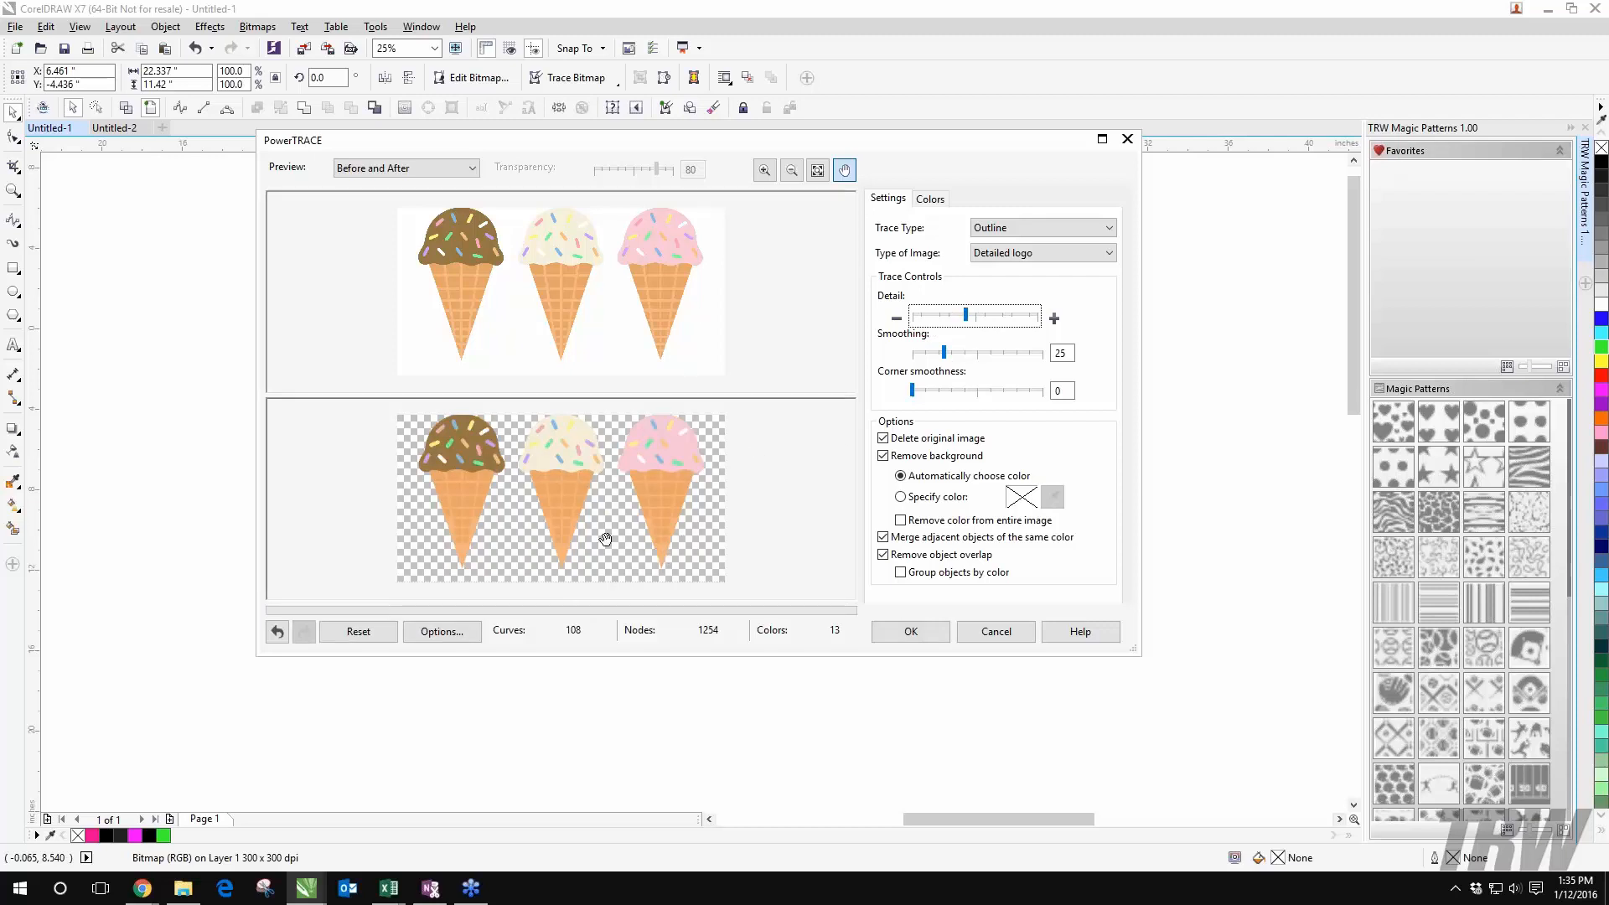
click(990, 315)
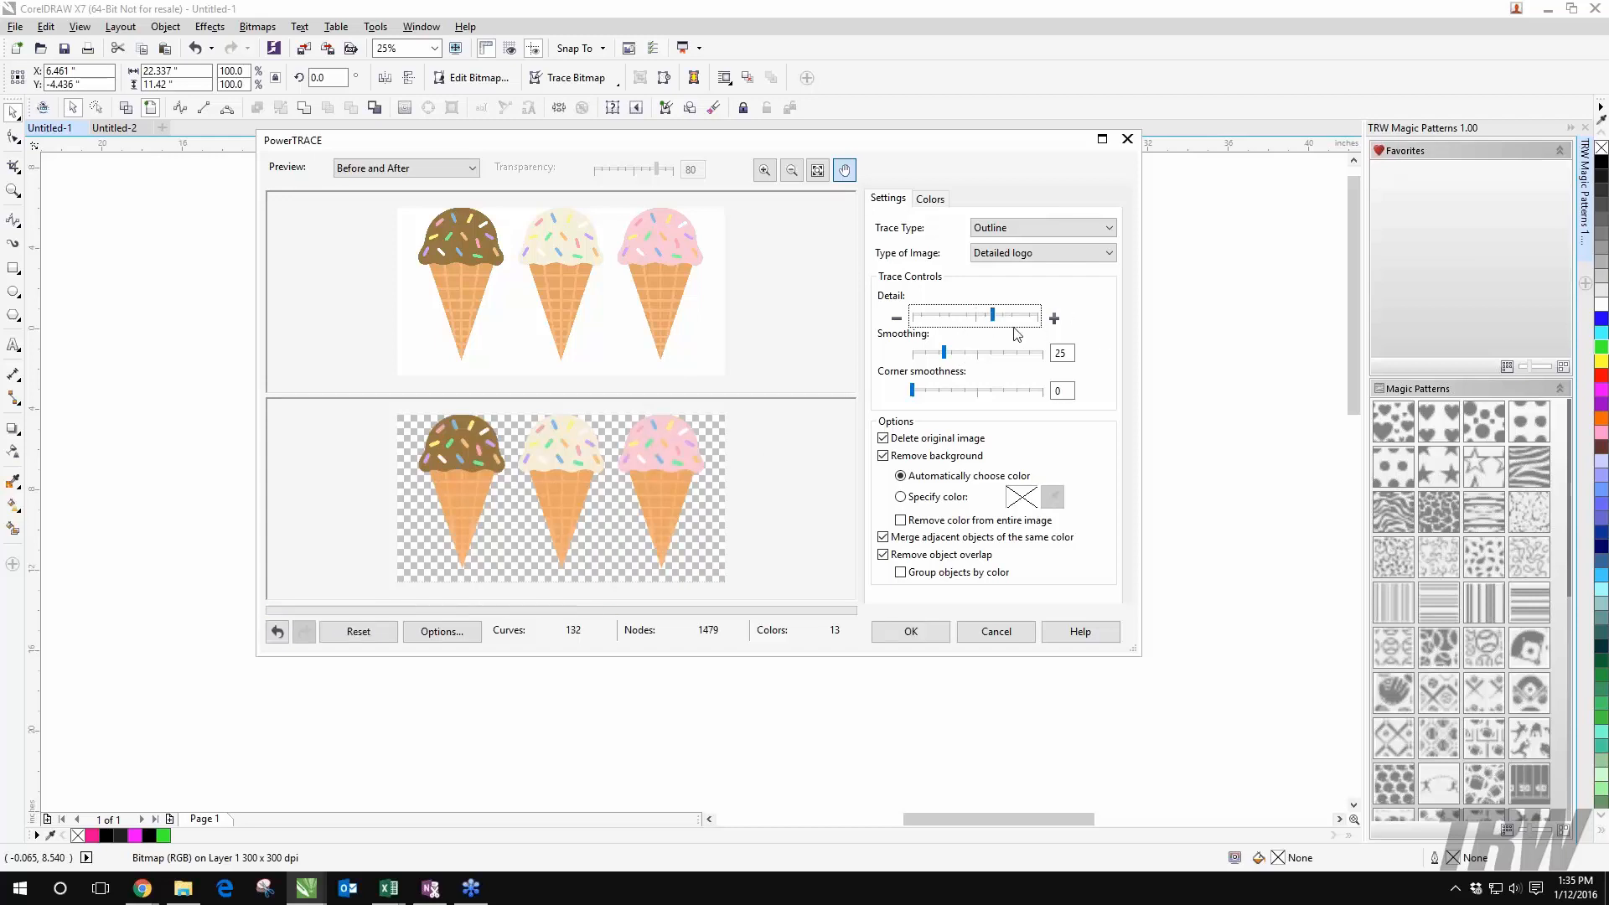
drag(993, 317, 1030, 316)
Step: Try stronger smoothing values of 61 and 82 on the trace and settle on a smoothing of 40
drag(944, 352, 991, 352)
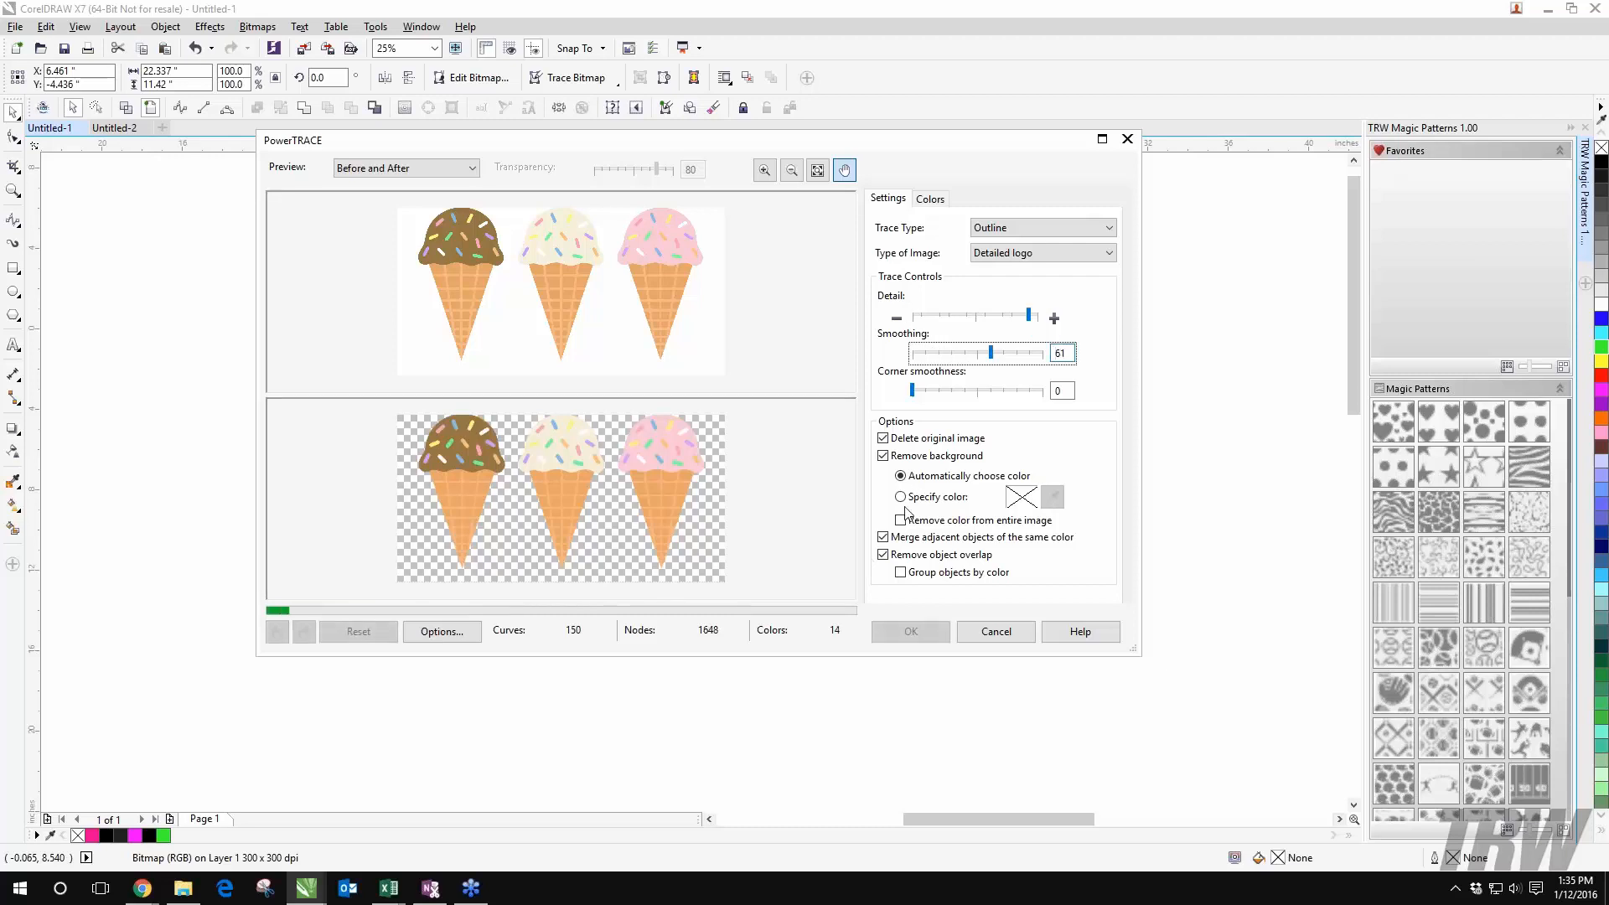
drag(992, 352, 1023, 352)
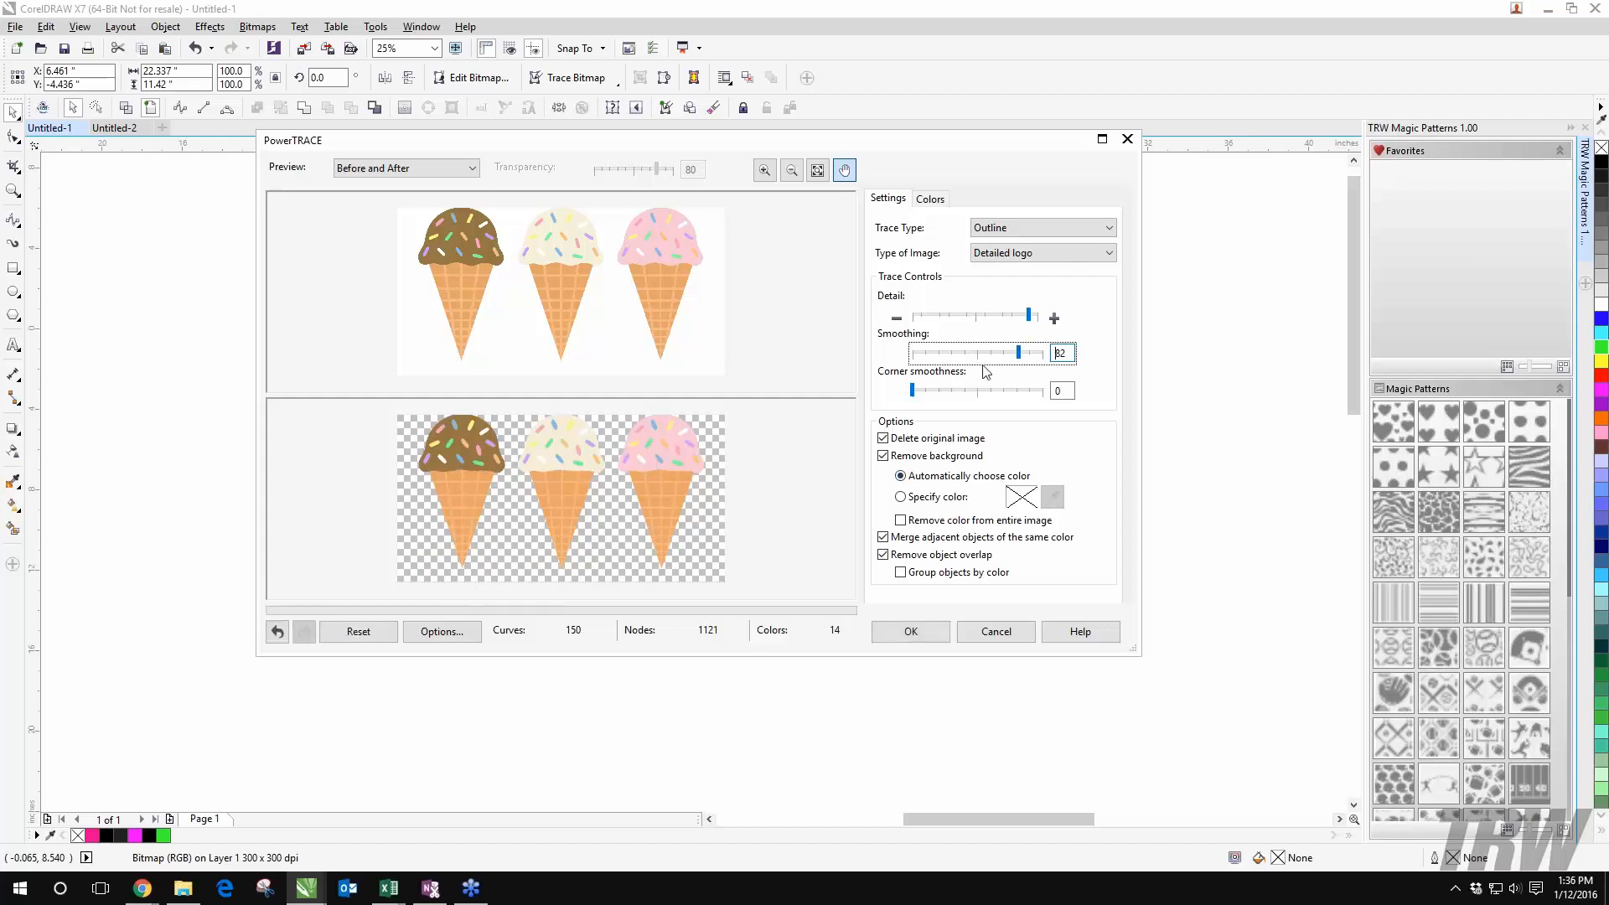
drag(1019, 357, 966, 359)
Step: Try the Low quality image, Line art and Logo image types on the cone trace and compare their previews
click(1107, 253)
click(1014, 320)
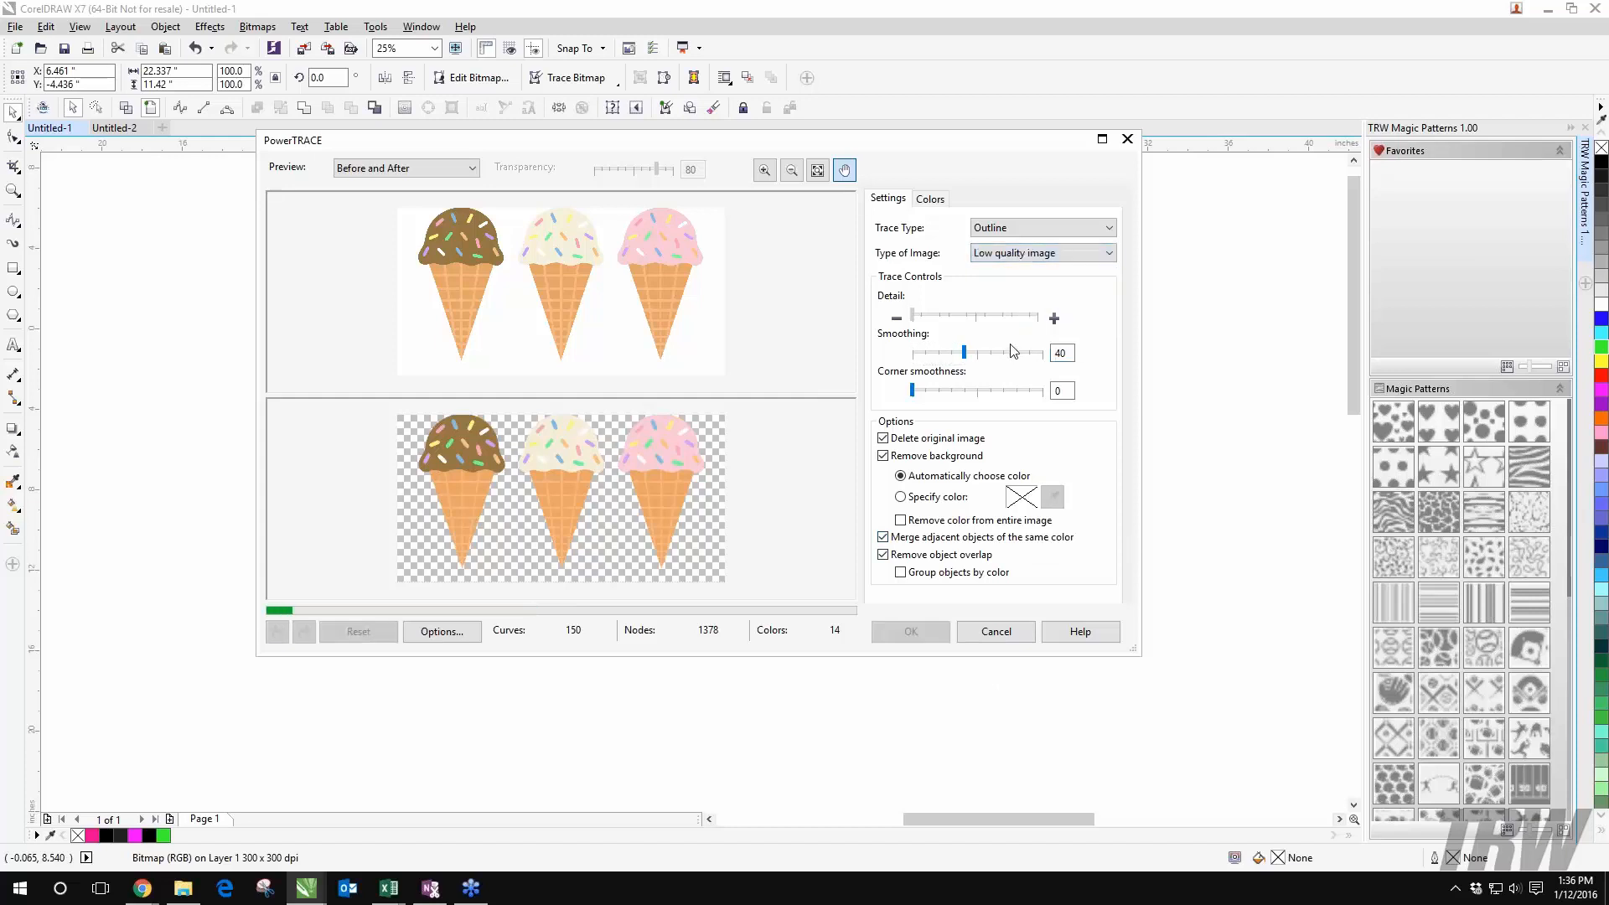
click(1058, 260)
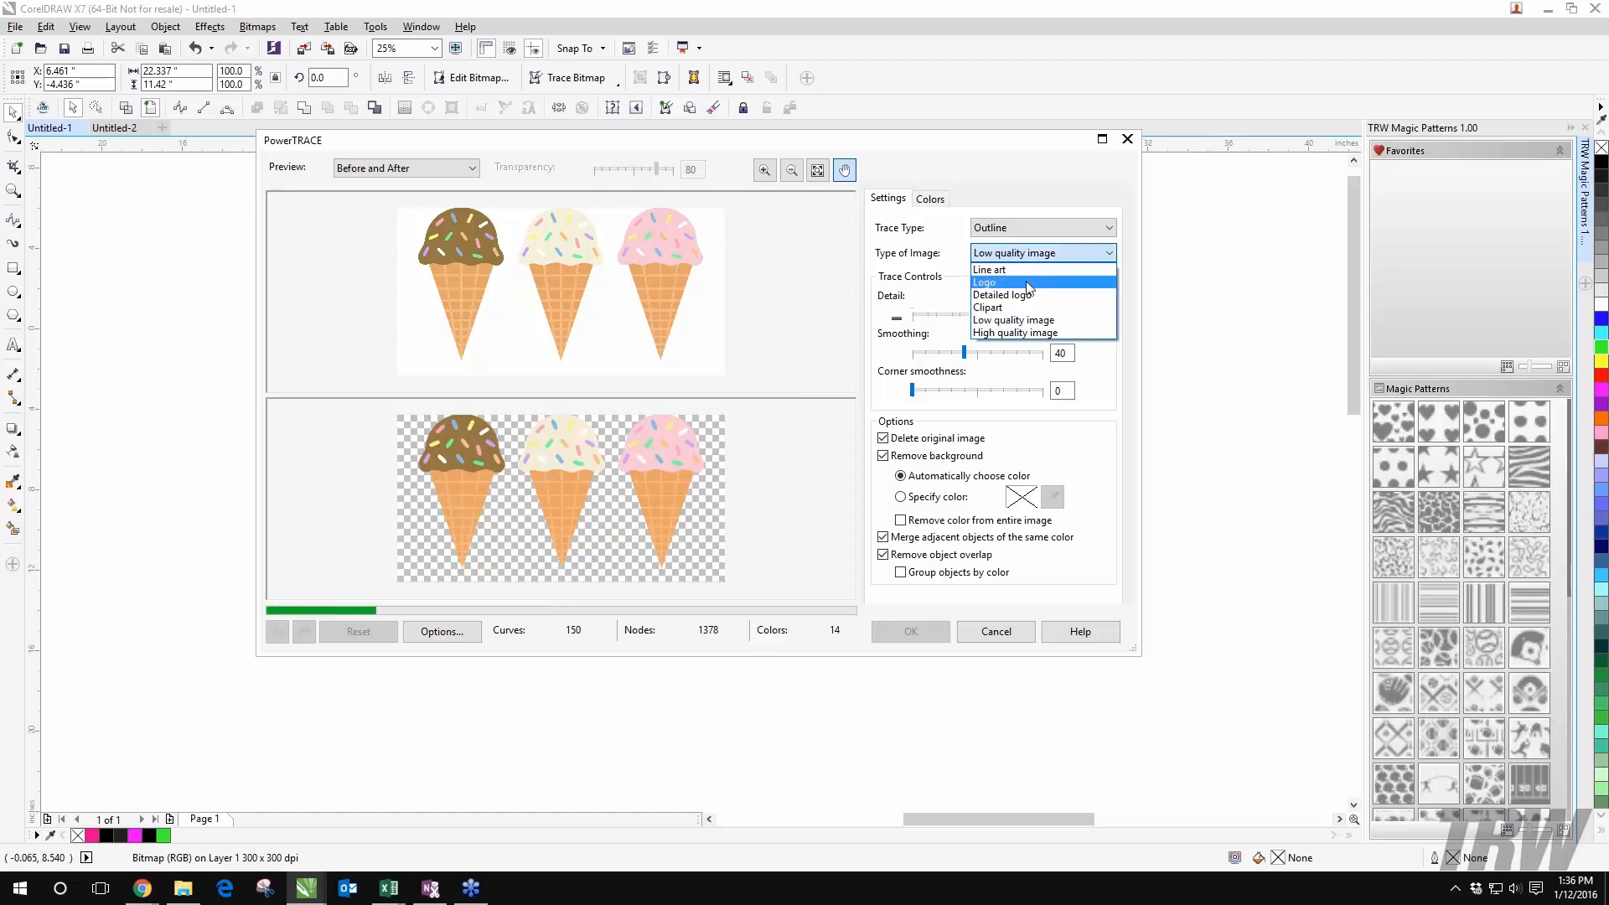
click(1024, 270)
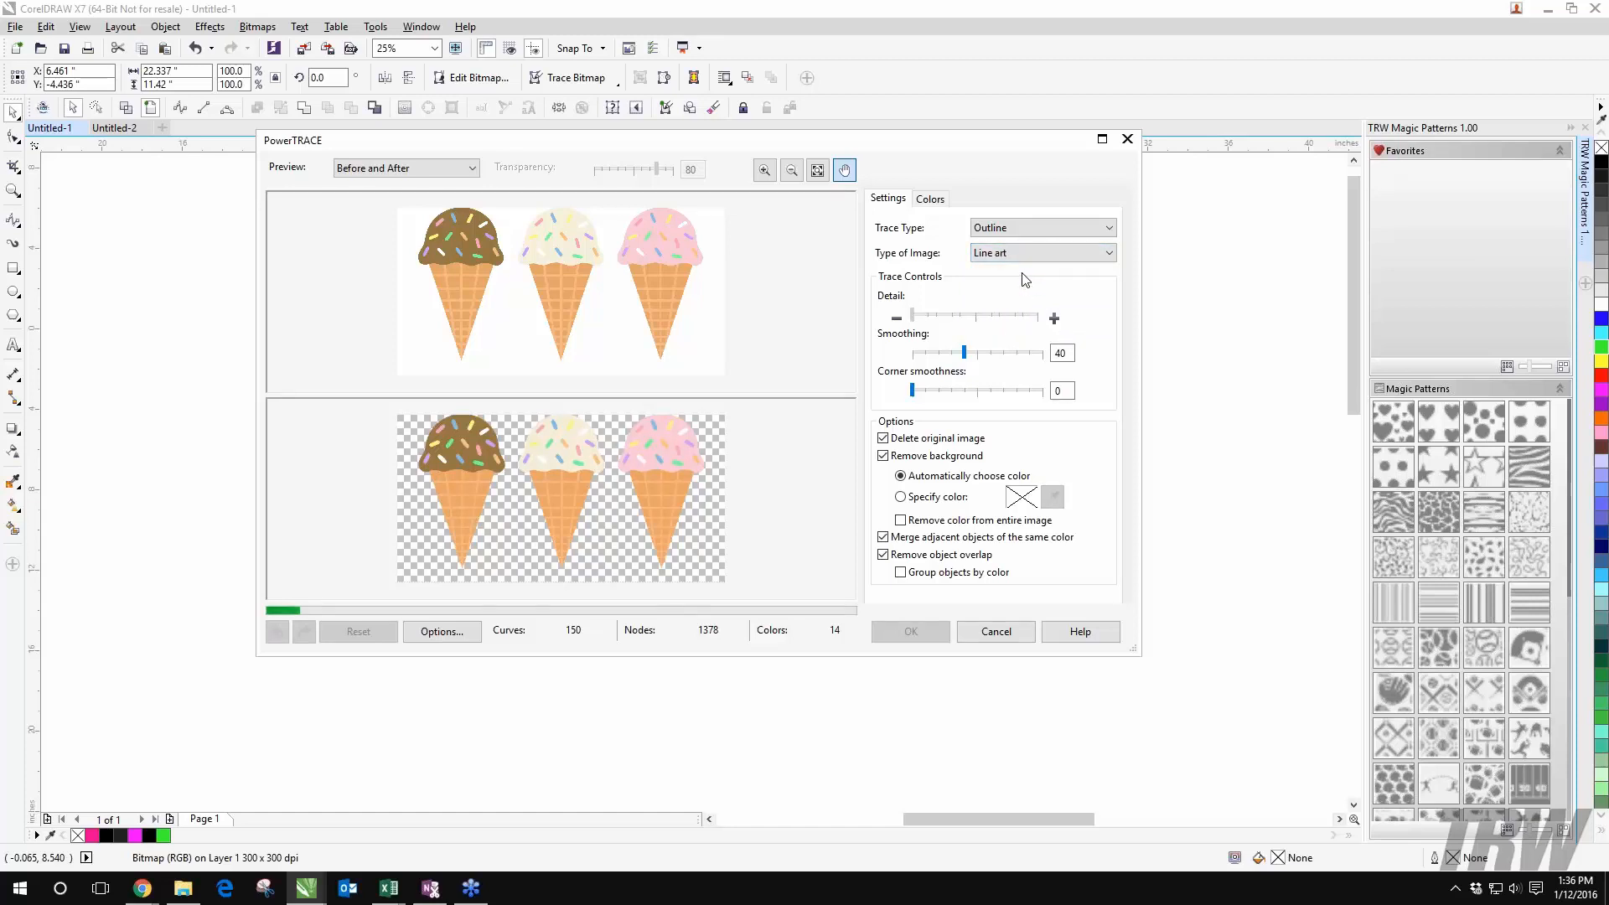
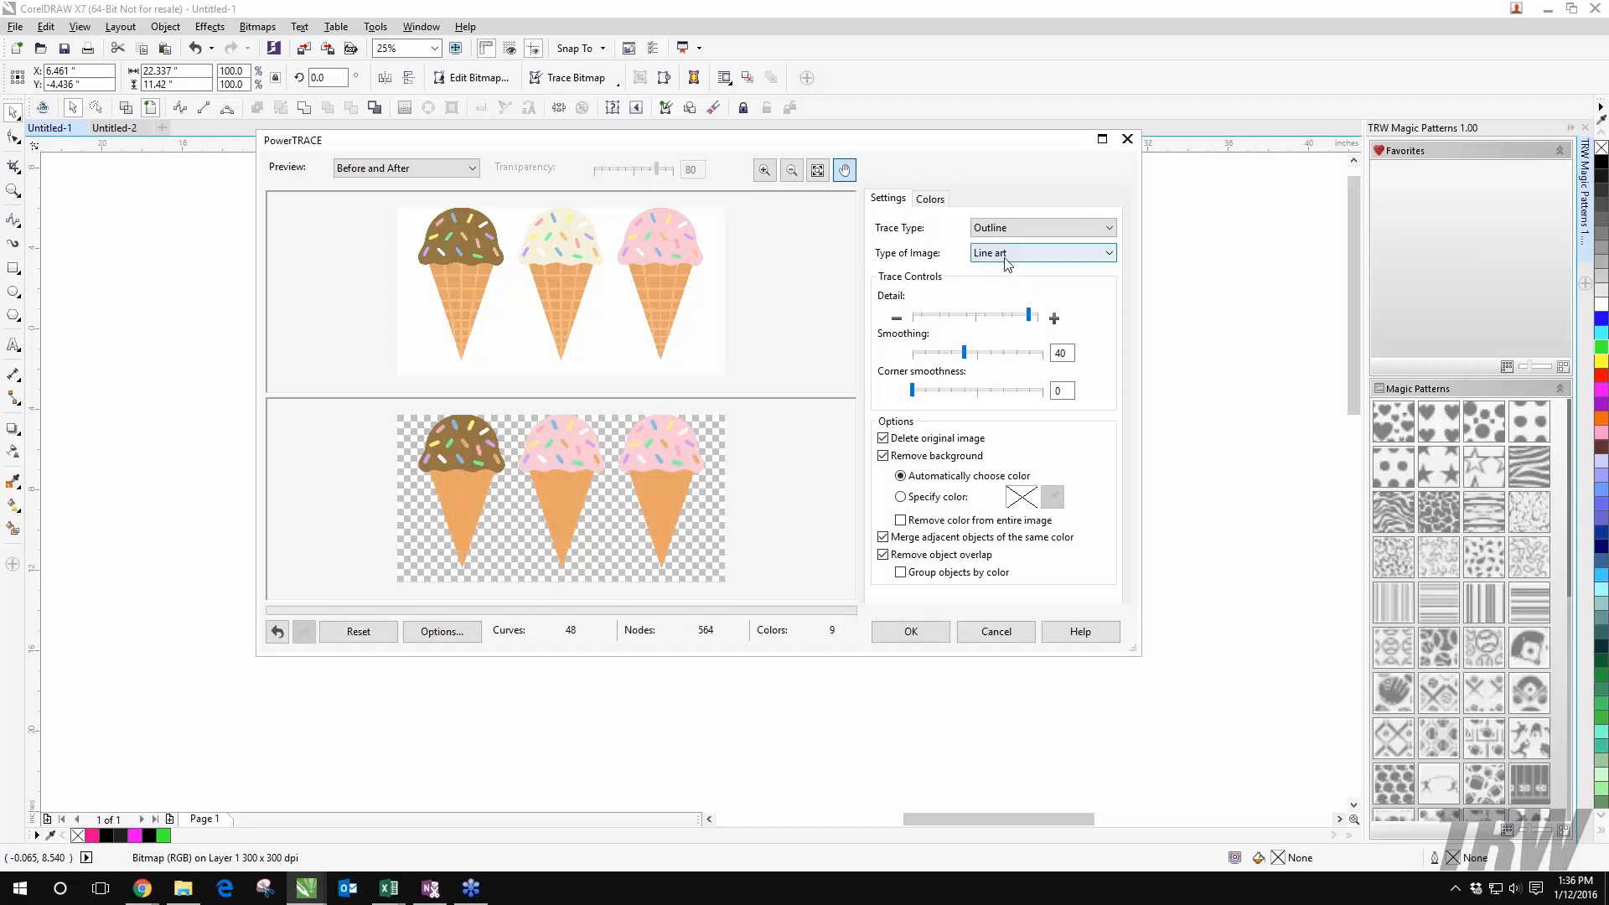
click(1009, 261)
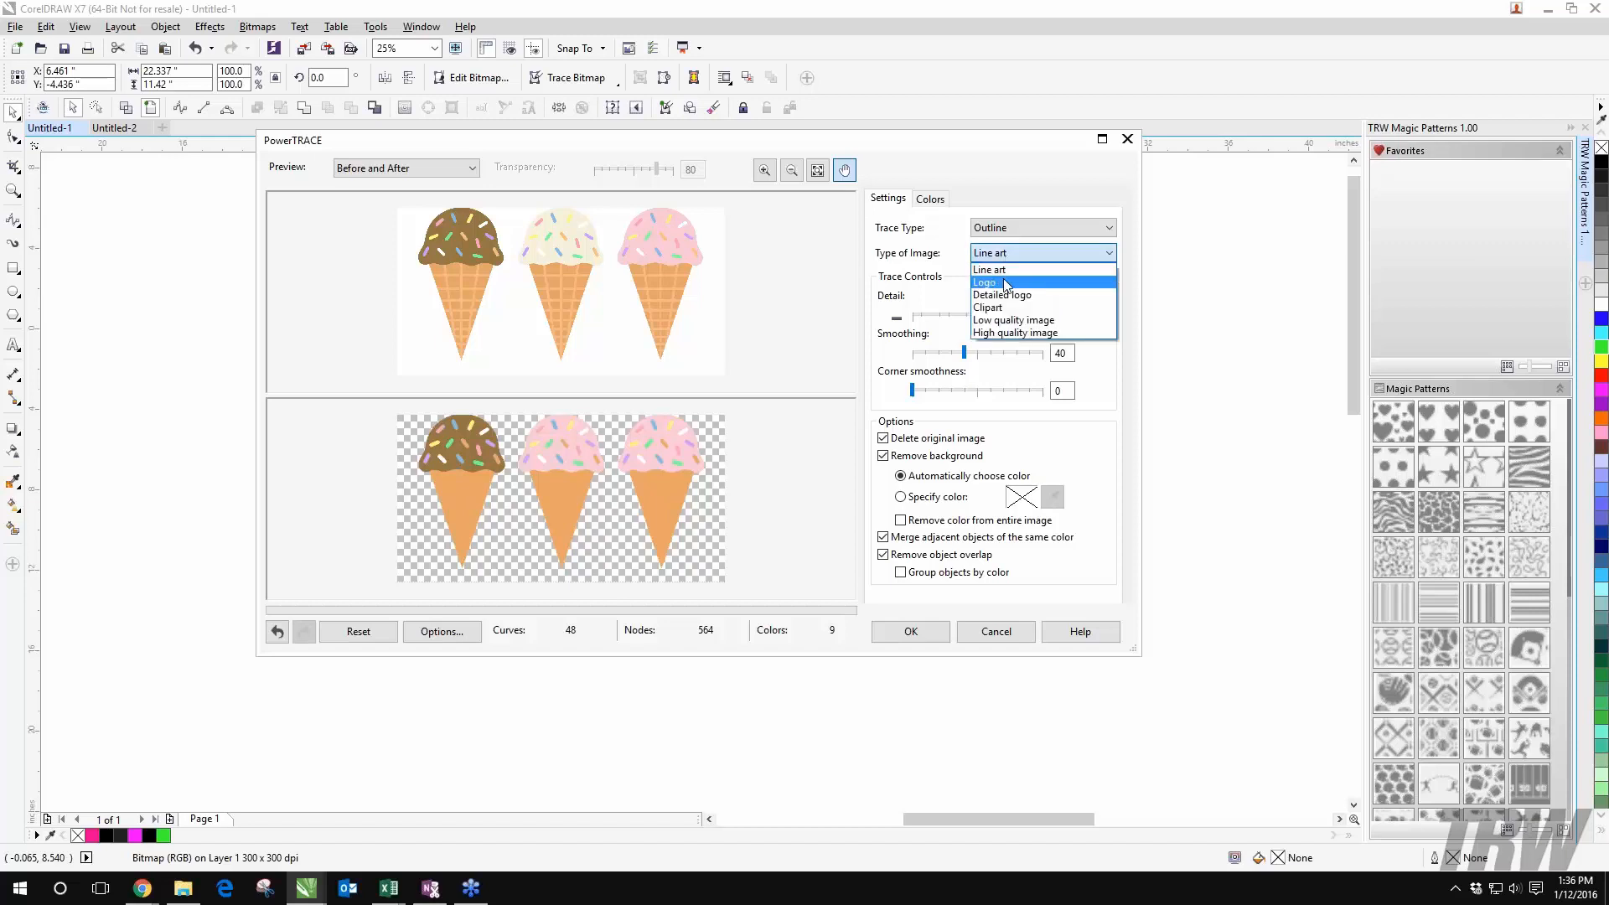
click(1007, 283)
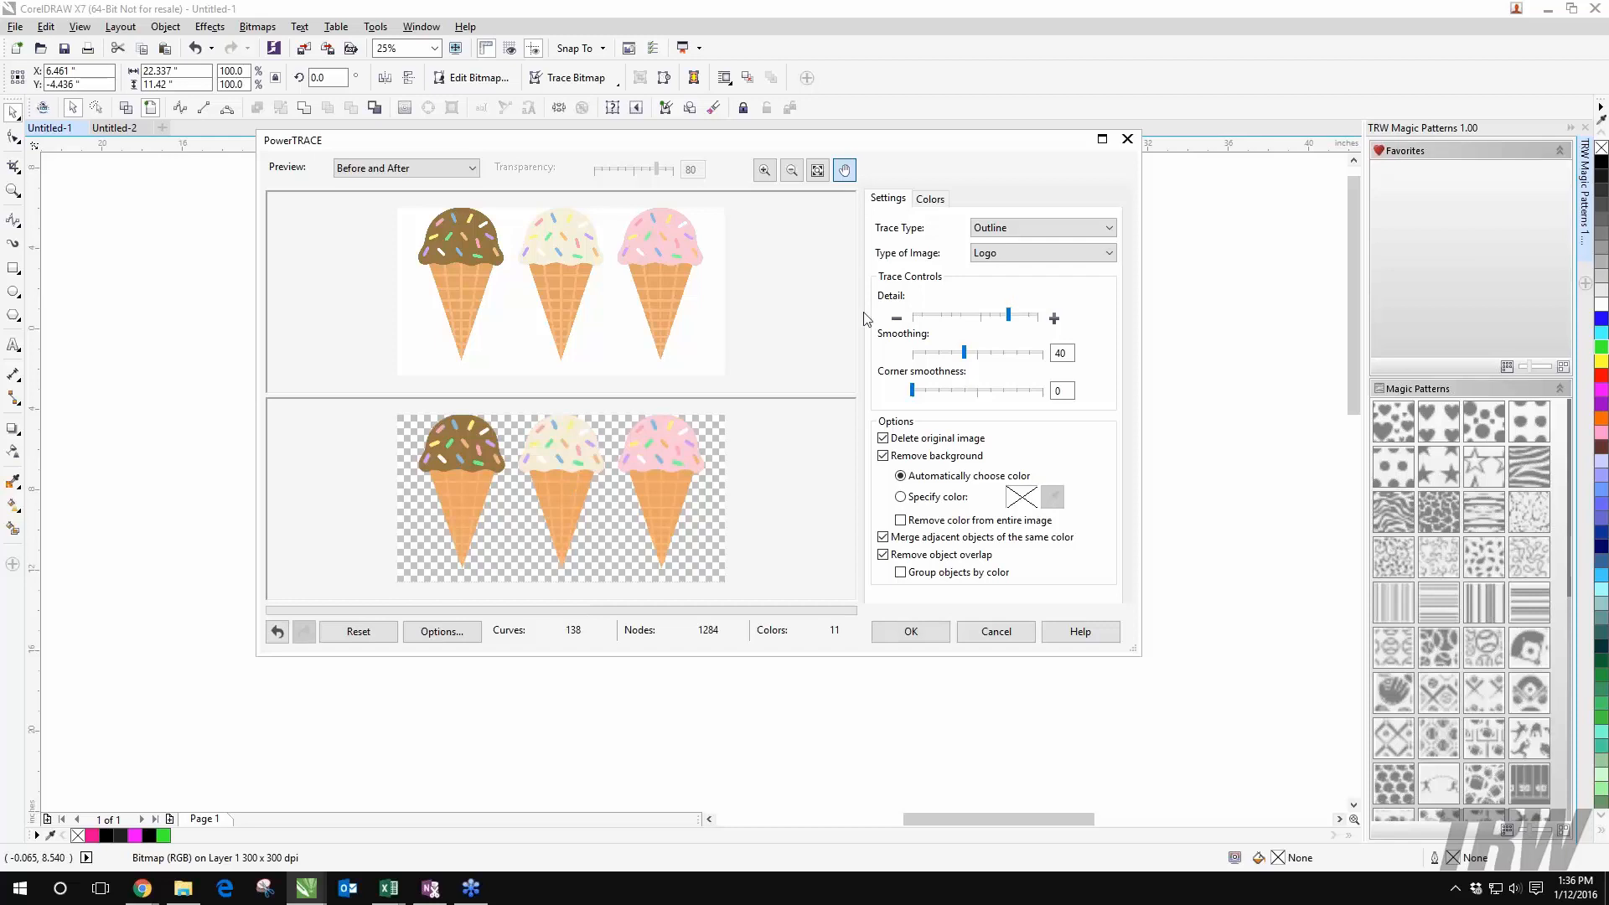
Step: Set the image type to Detailed logo and accept the trace of the three cones
click(1047, 253)
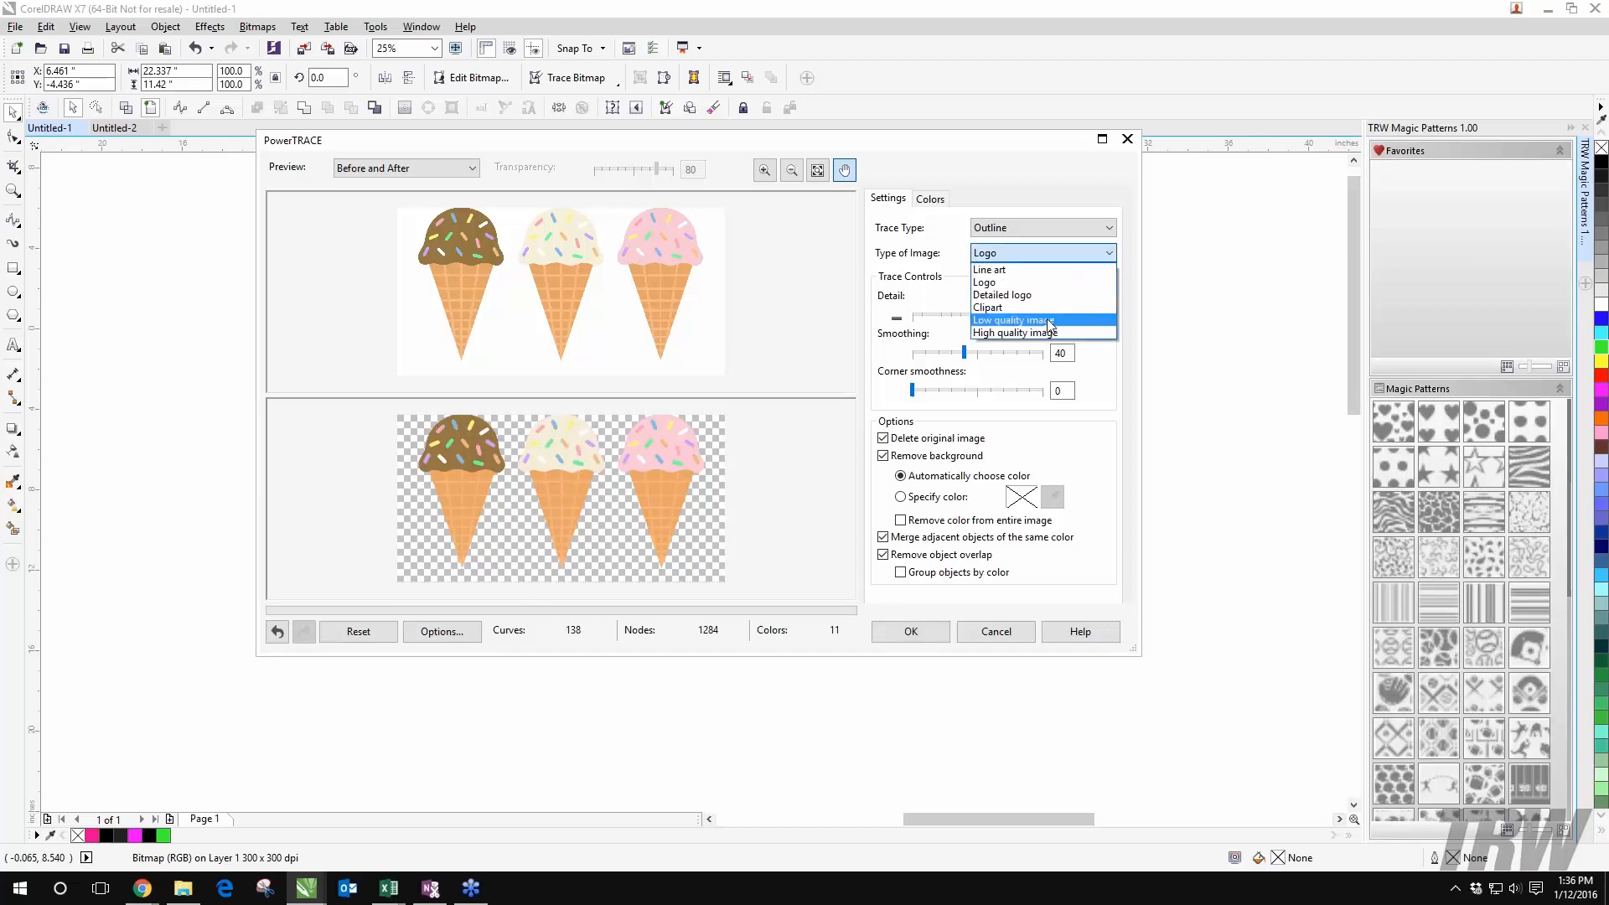
click(1039, 295)
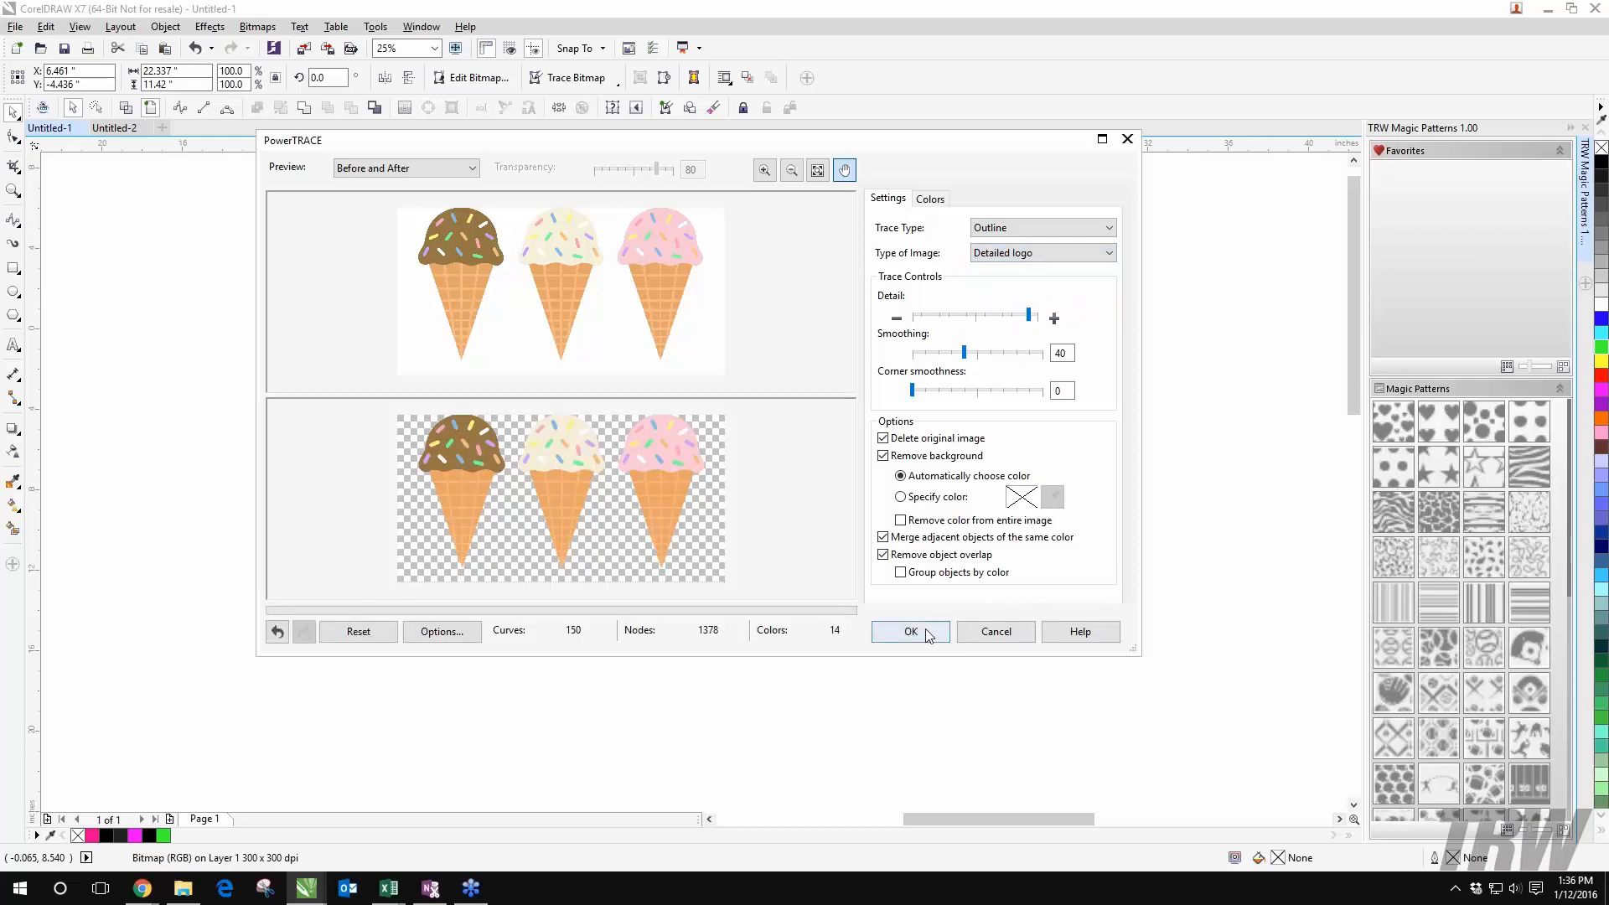
click(911, 632)
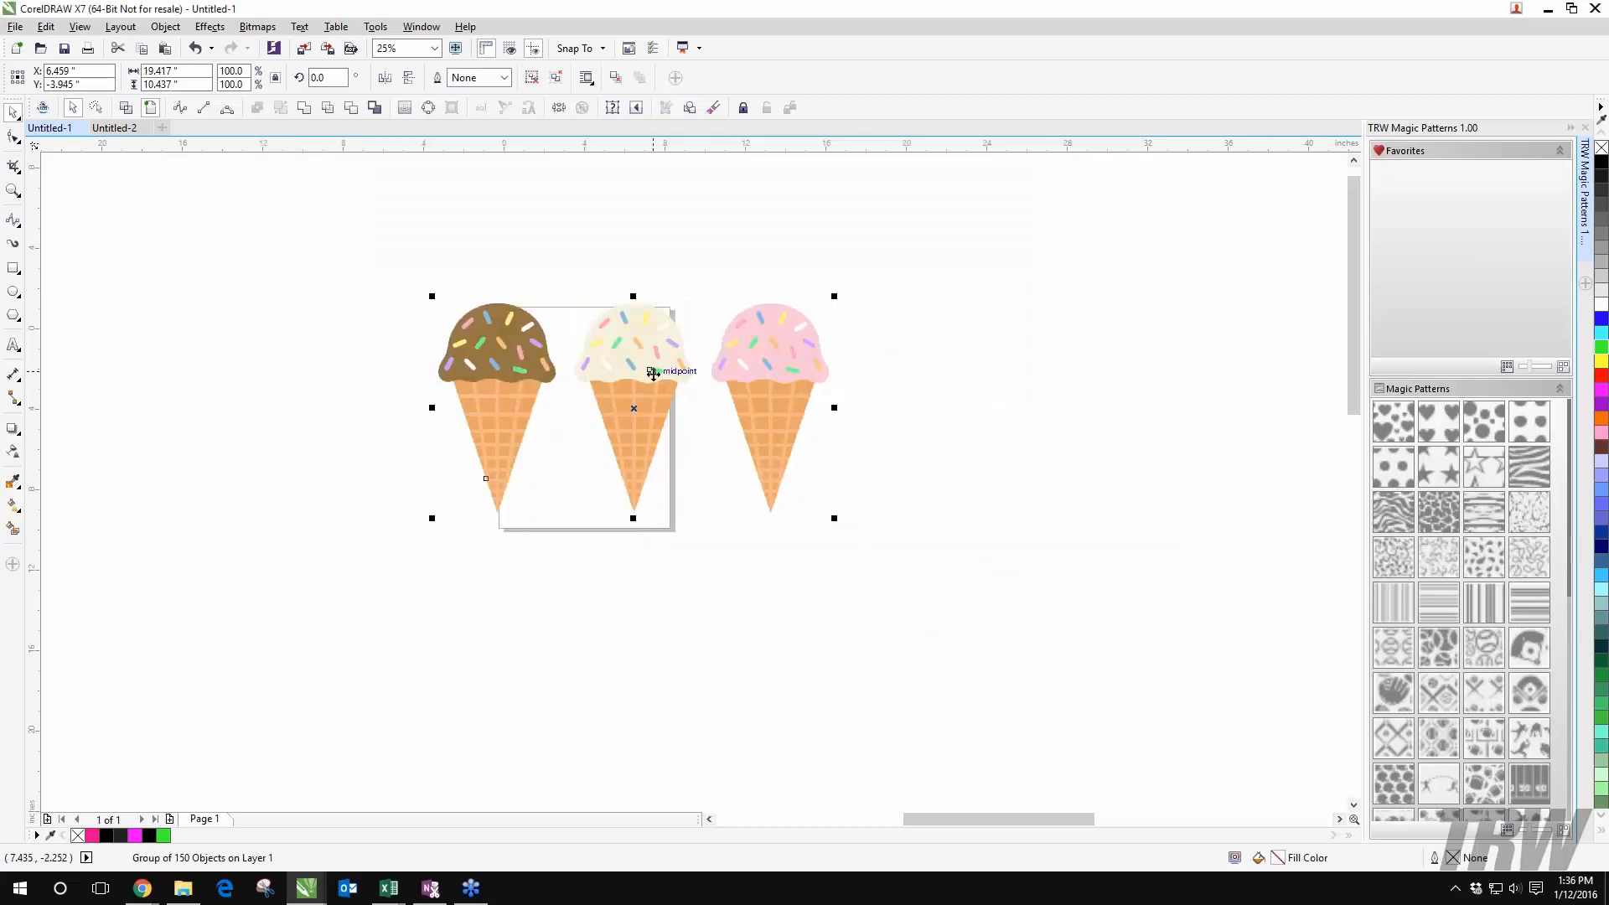
Step: Move the traced cone group down about 3.4 inches and inspect its outlines in wireframe, returning to the full-colour display
drag(654, 374, 655, 440)
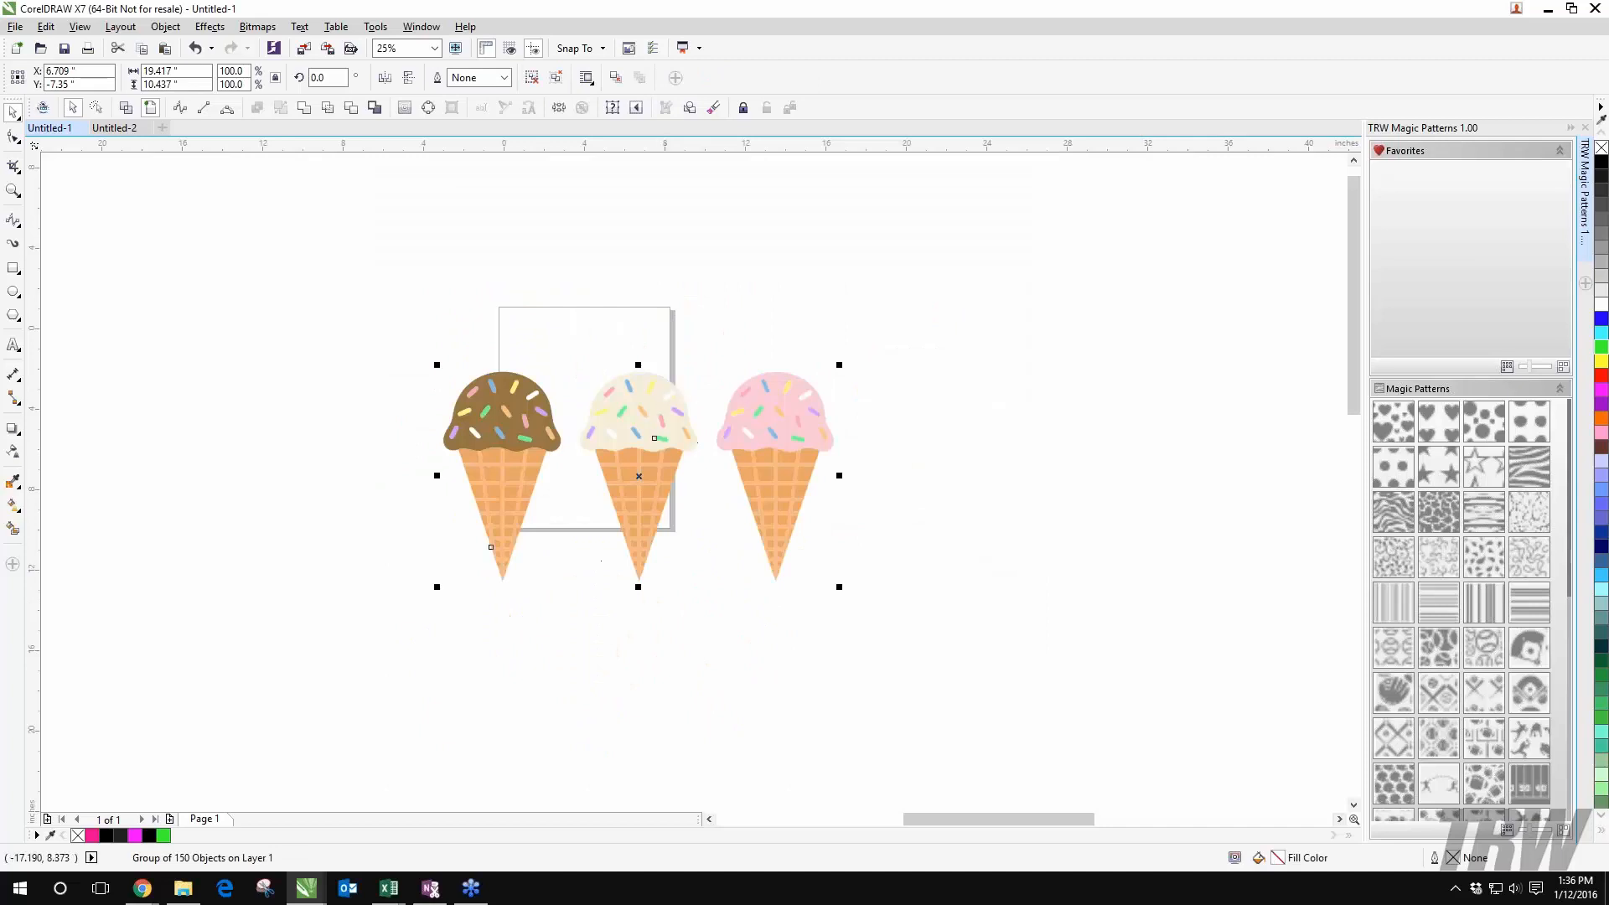
click(126, 107)
scroll(793, 315, down, 2)
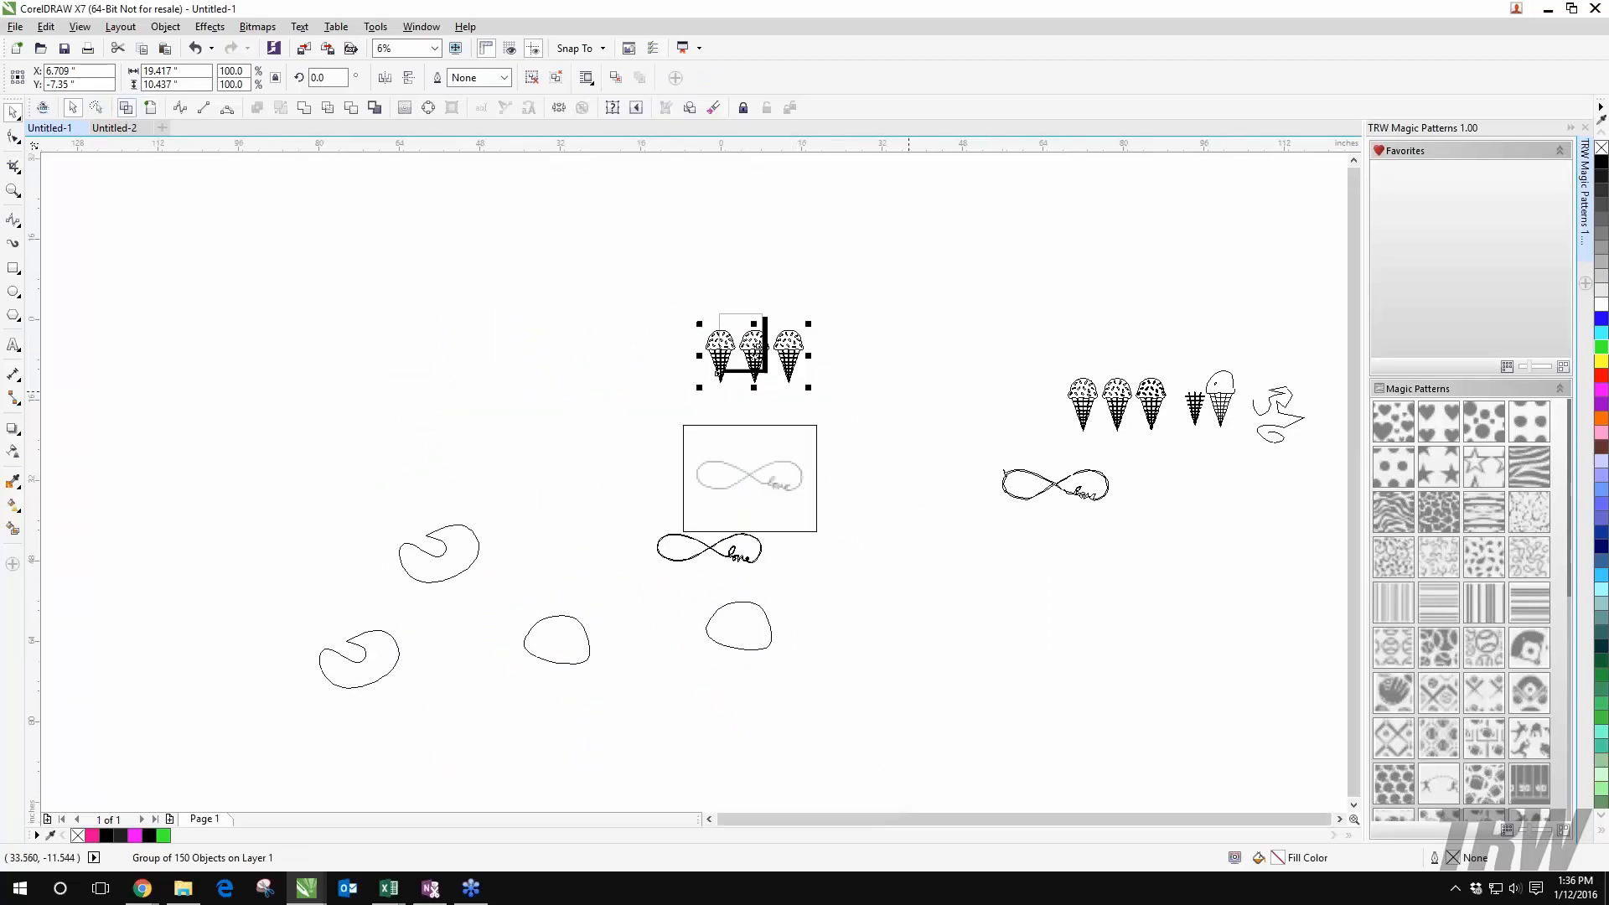
scroll(847, 363, up, 2)
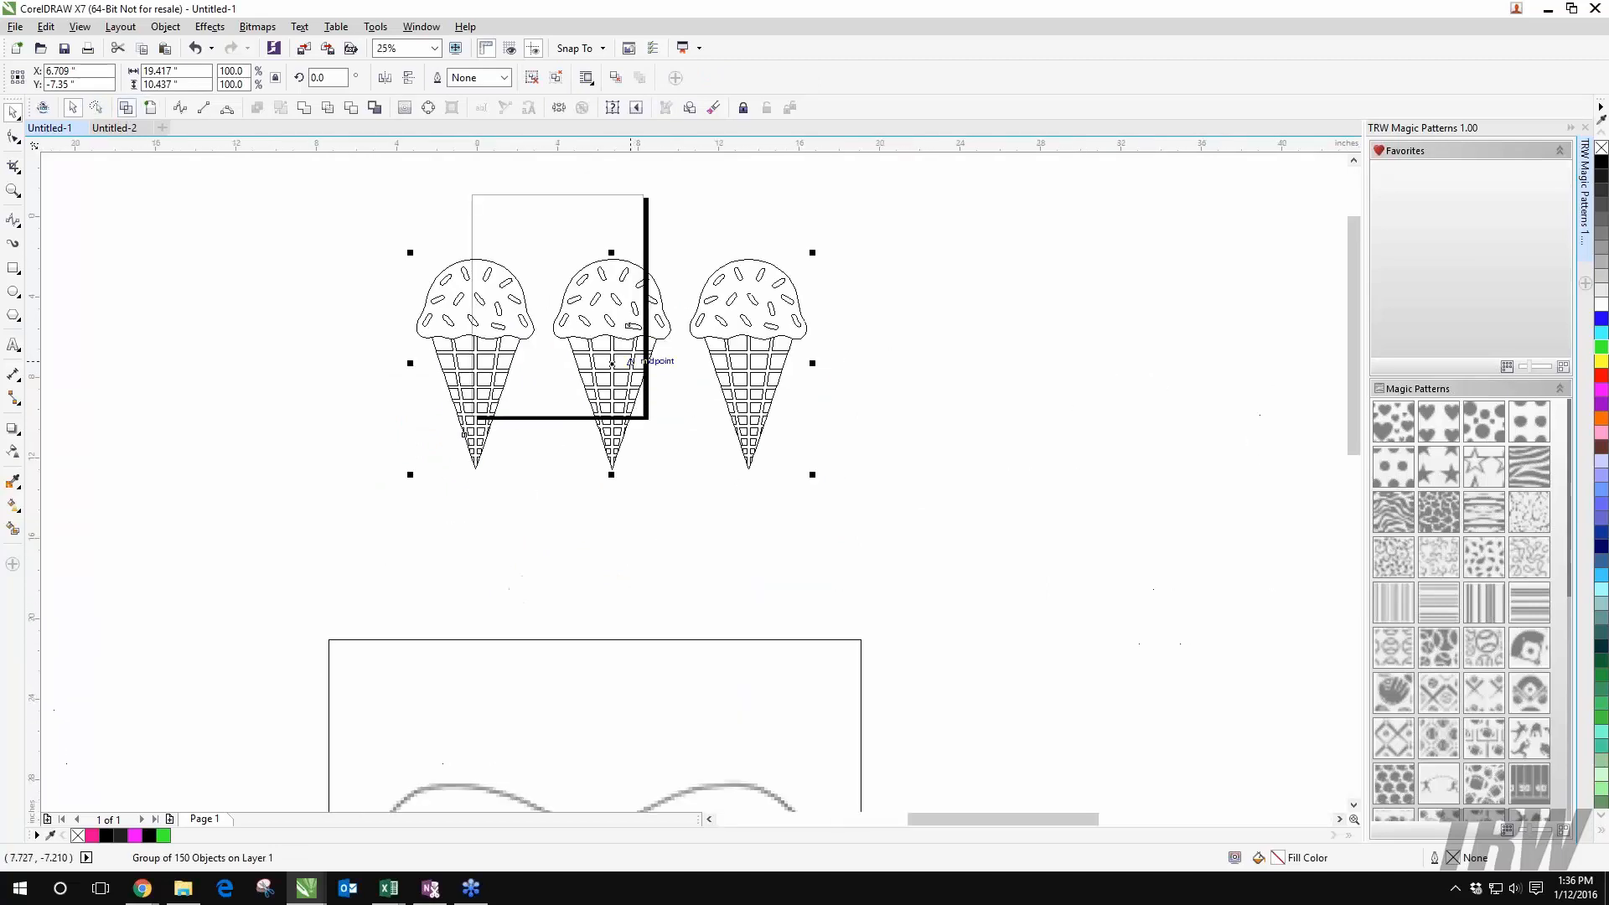
scroll(630, 361, up, 2)
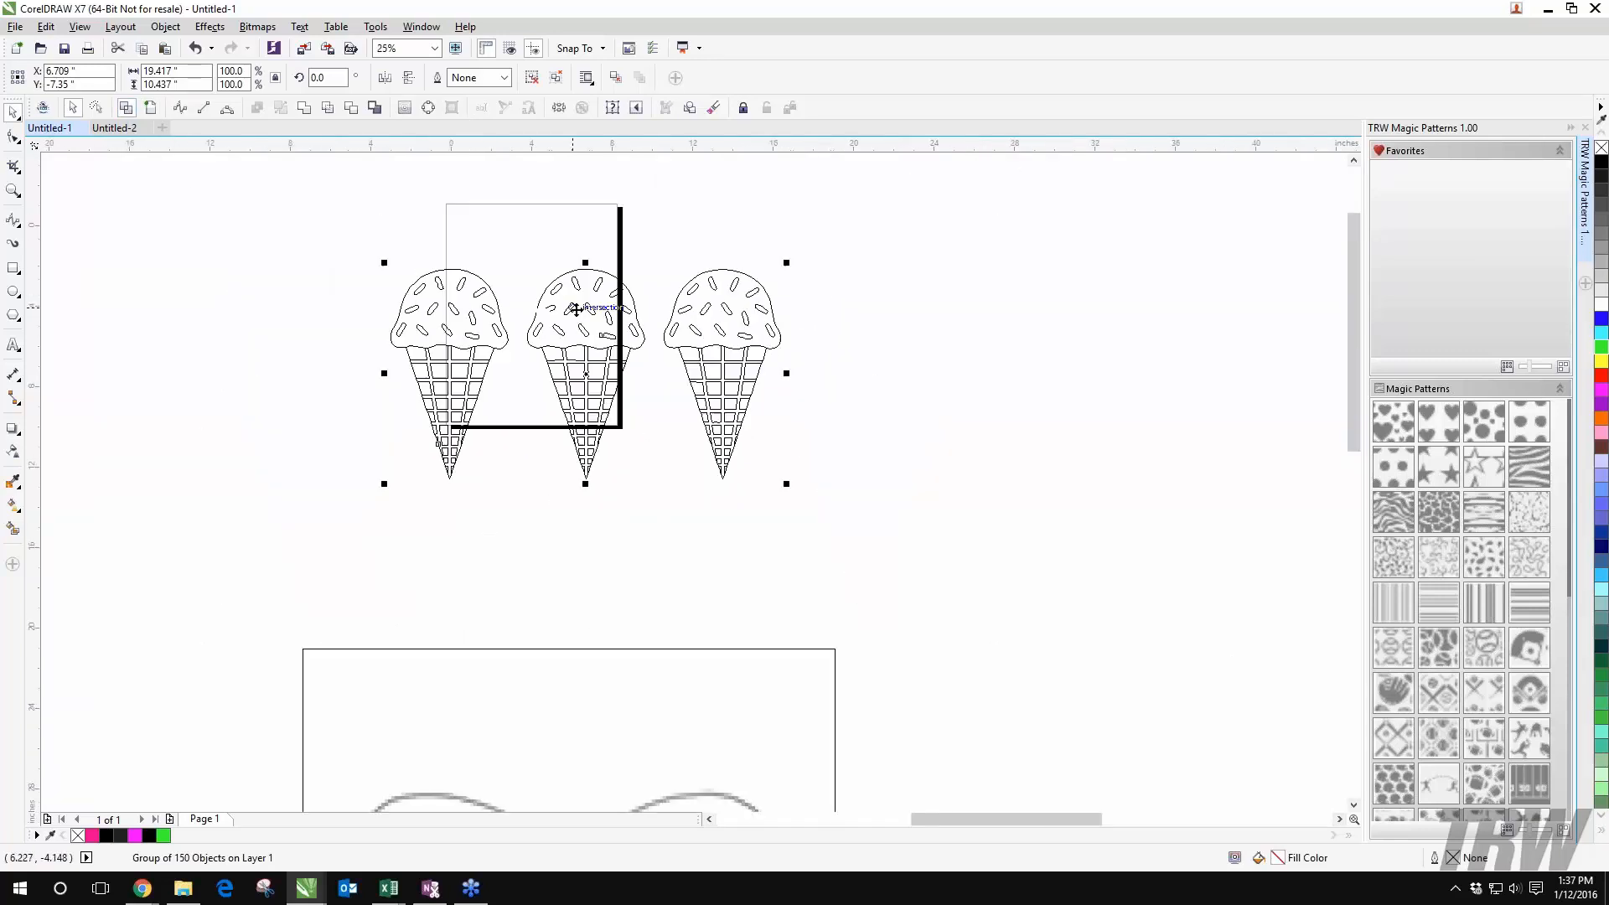
scroll(573, 314, down, 2)
click(146, 110)
key(Escape)
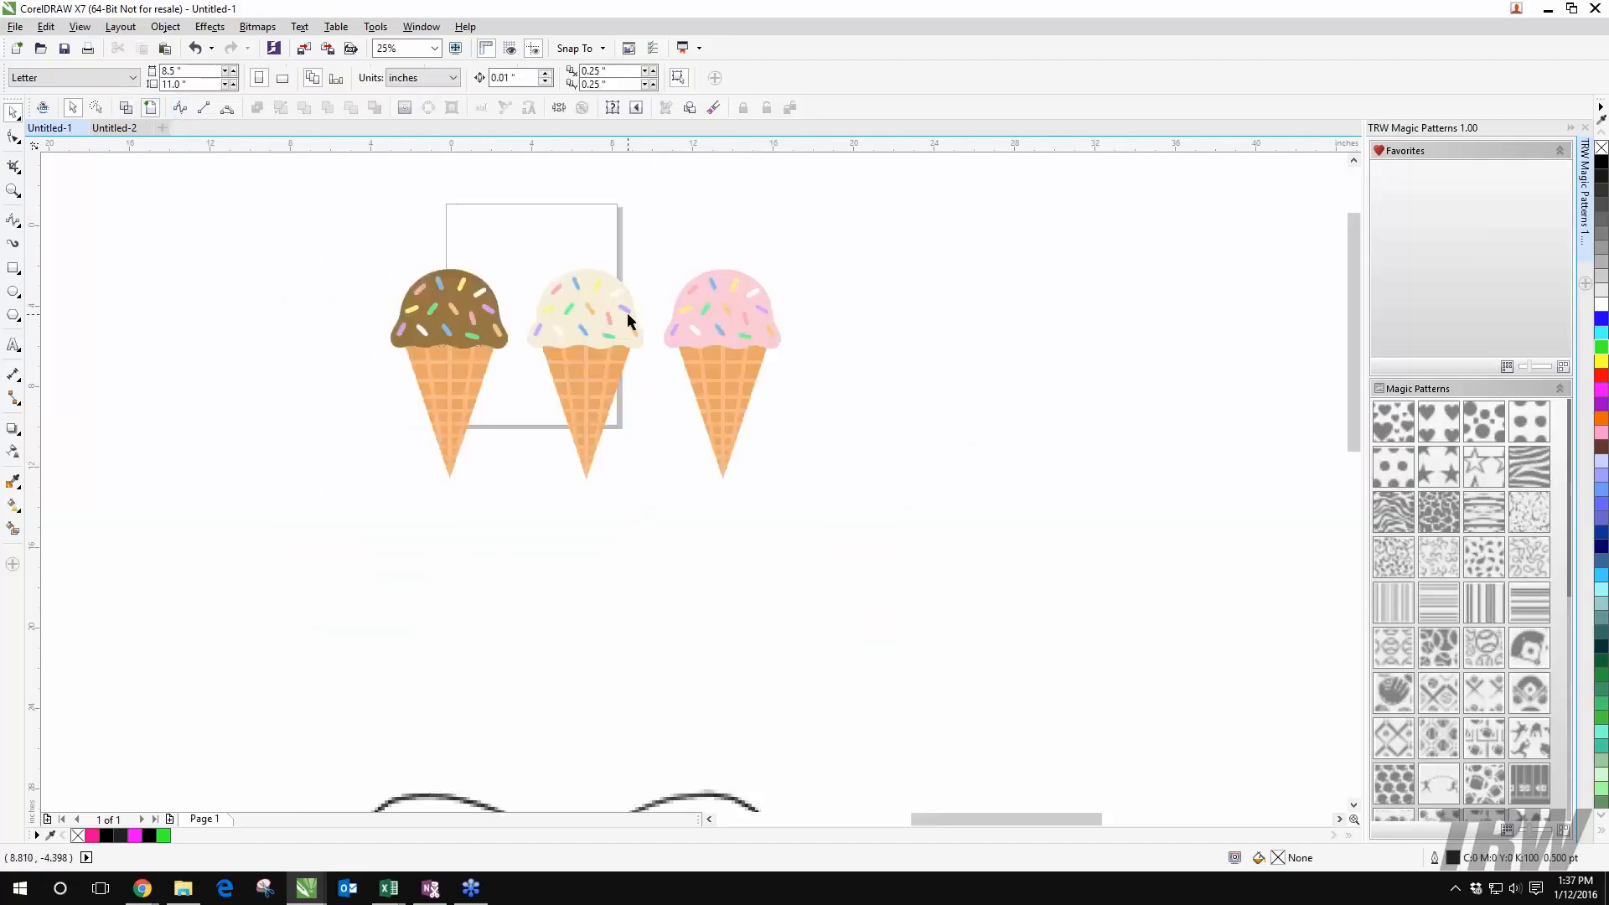
Step: Shift the traced cone group slightly up and to the left, and ungroup all of its objects
drag(628, 310, 715, 280)
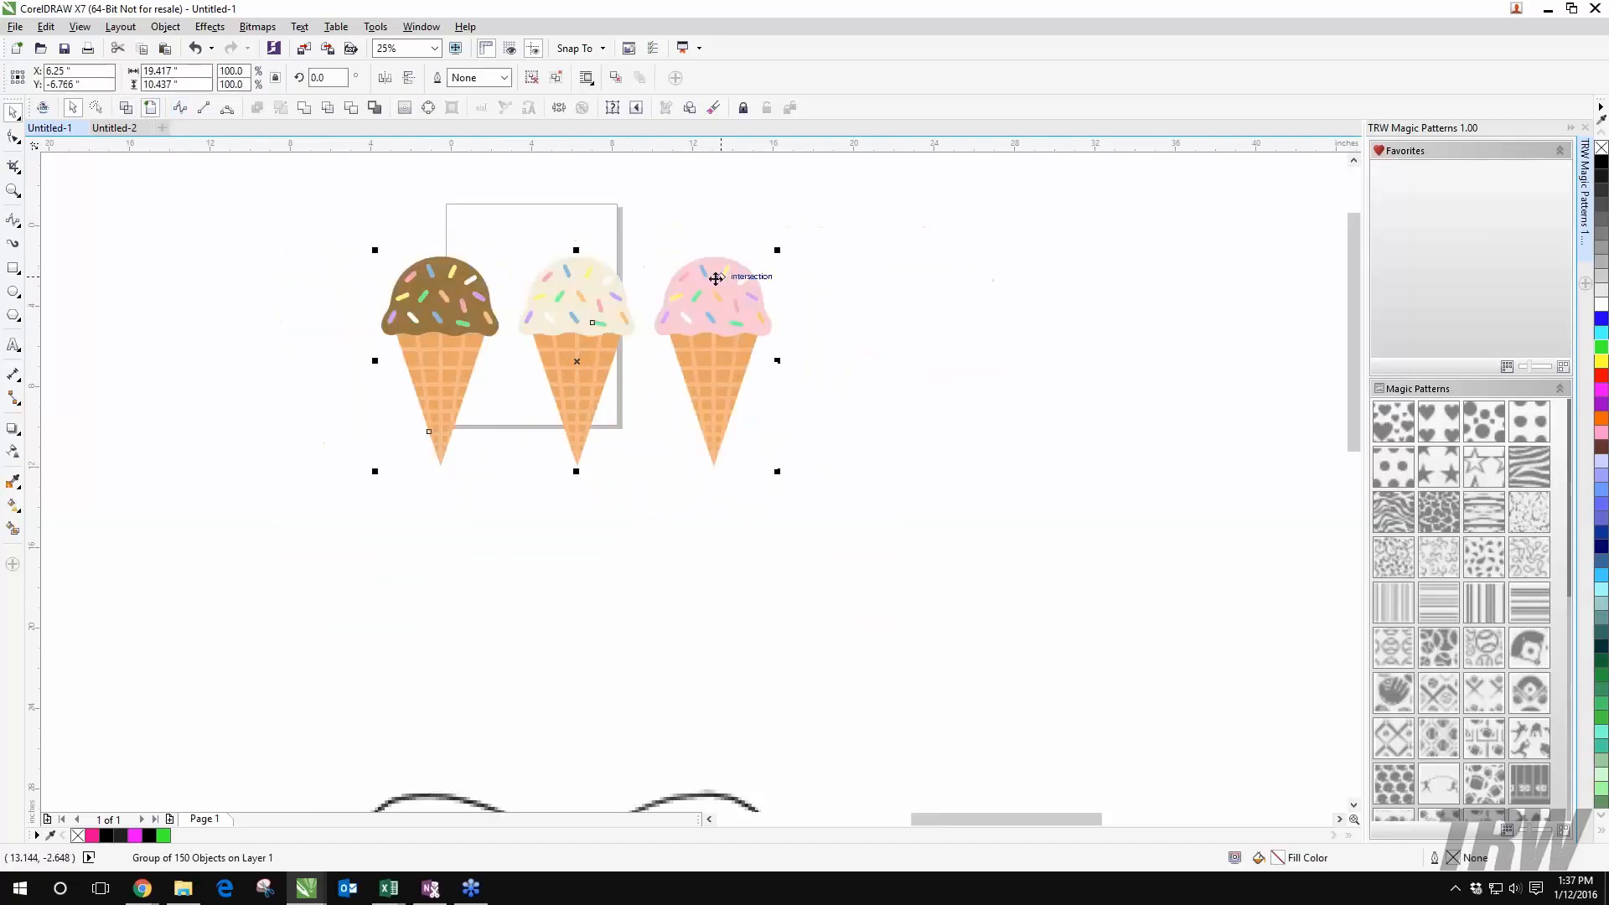
scroll(604, 304, up, 2)
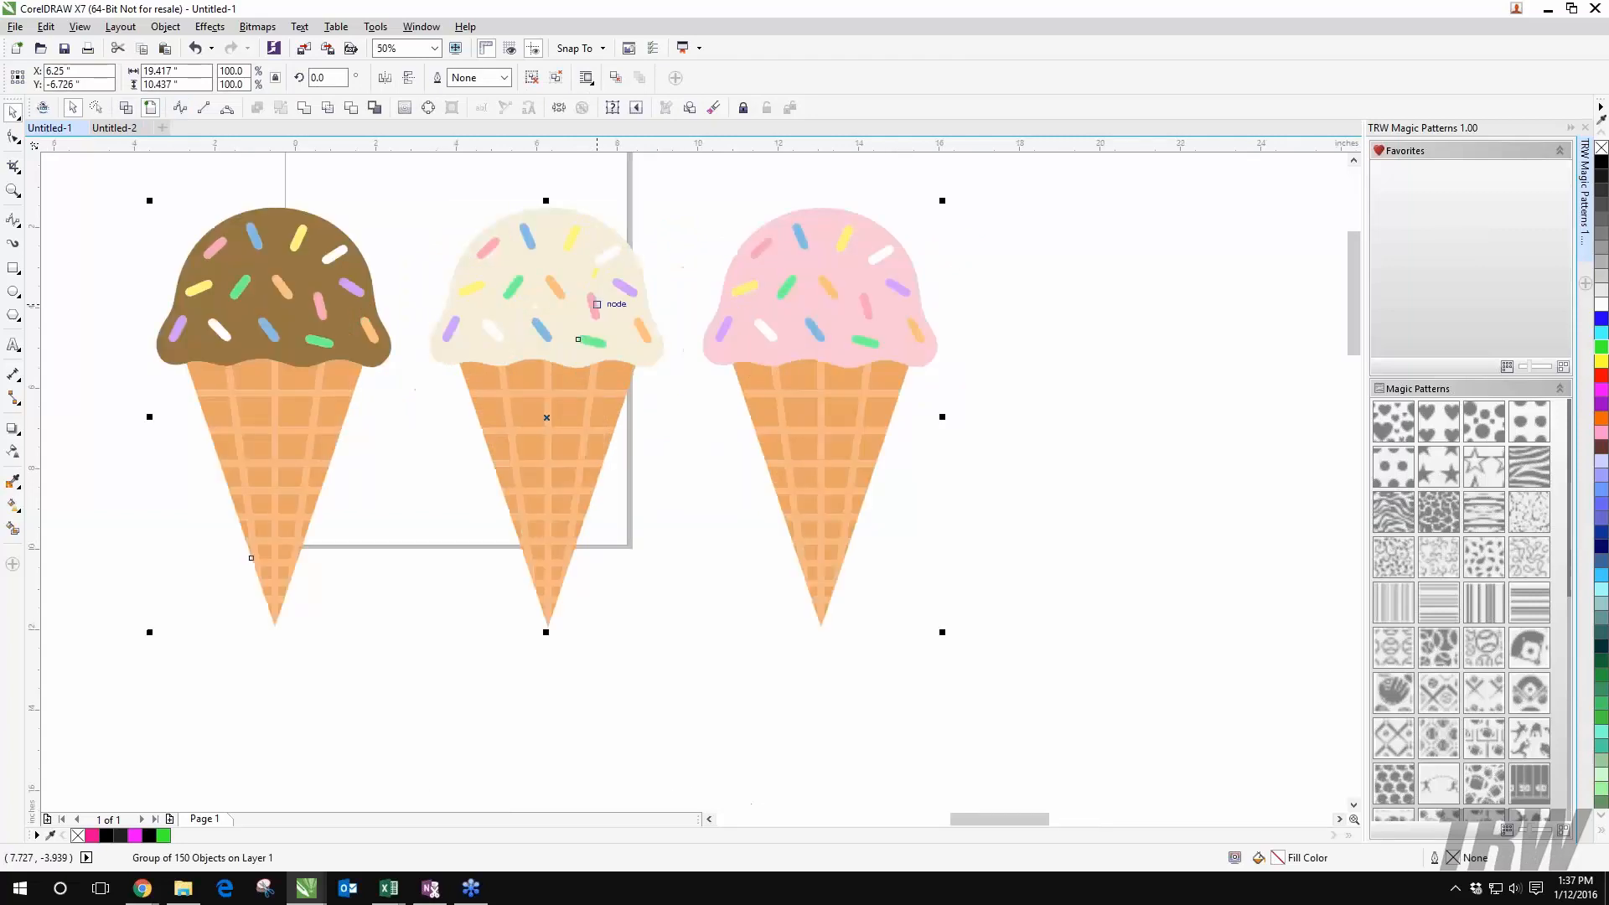
scroll(604, 303, down, 2)
right_click(559, 293)
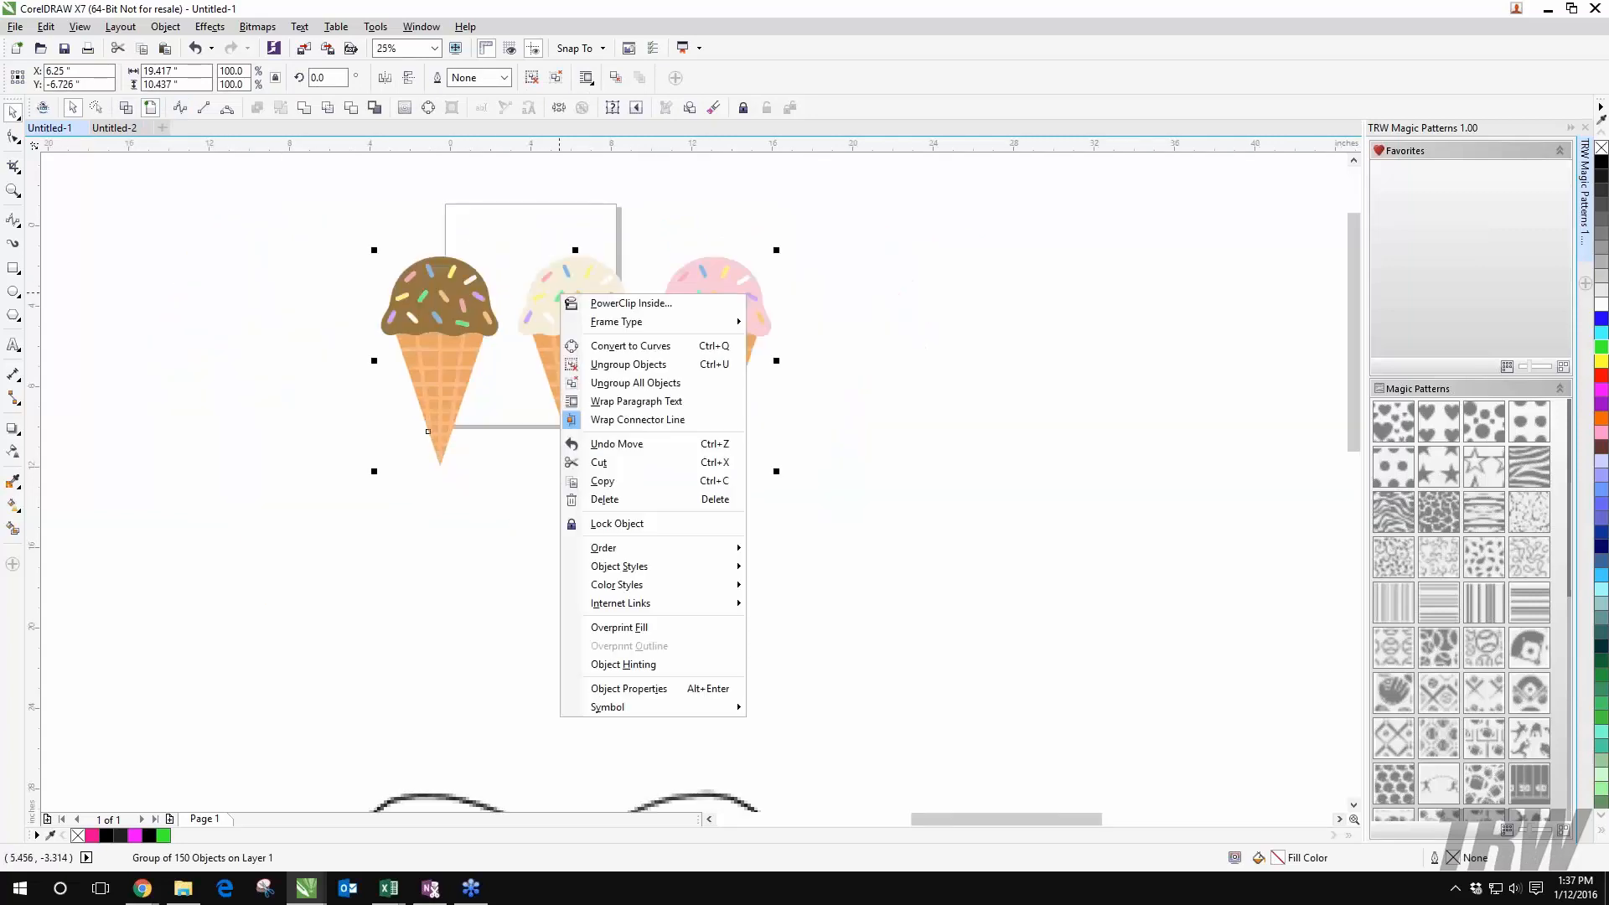
click(637, 383)
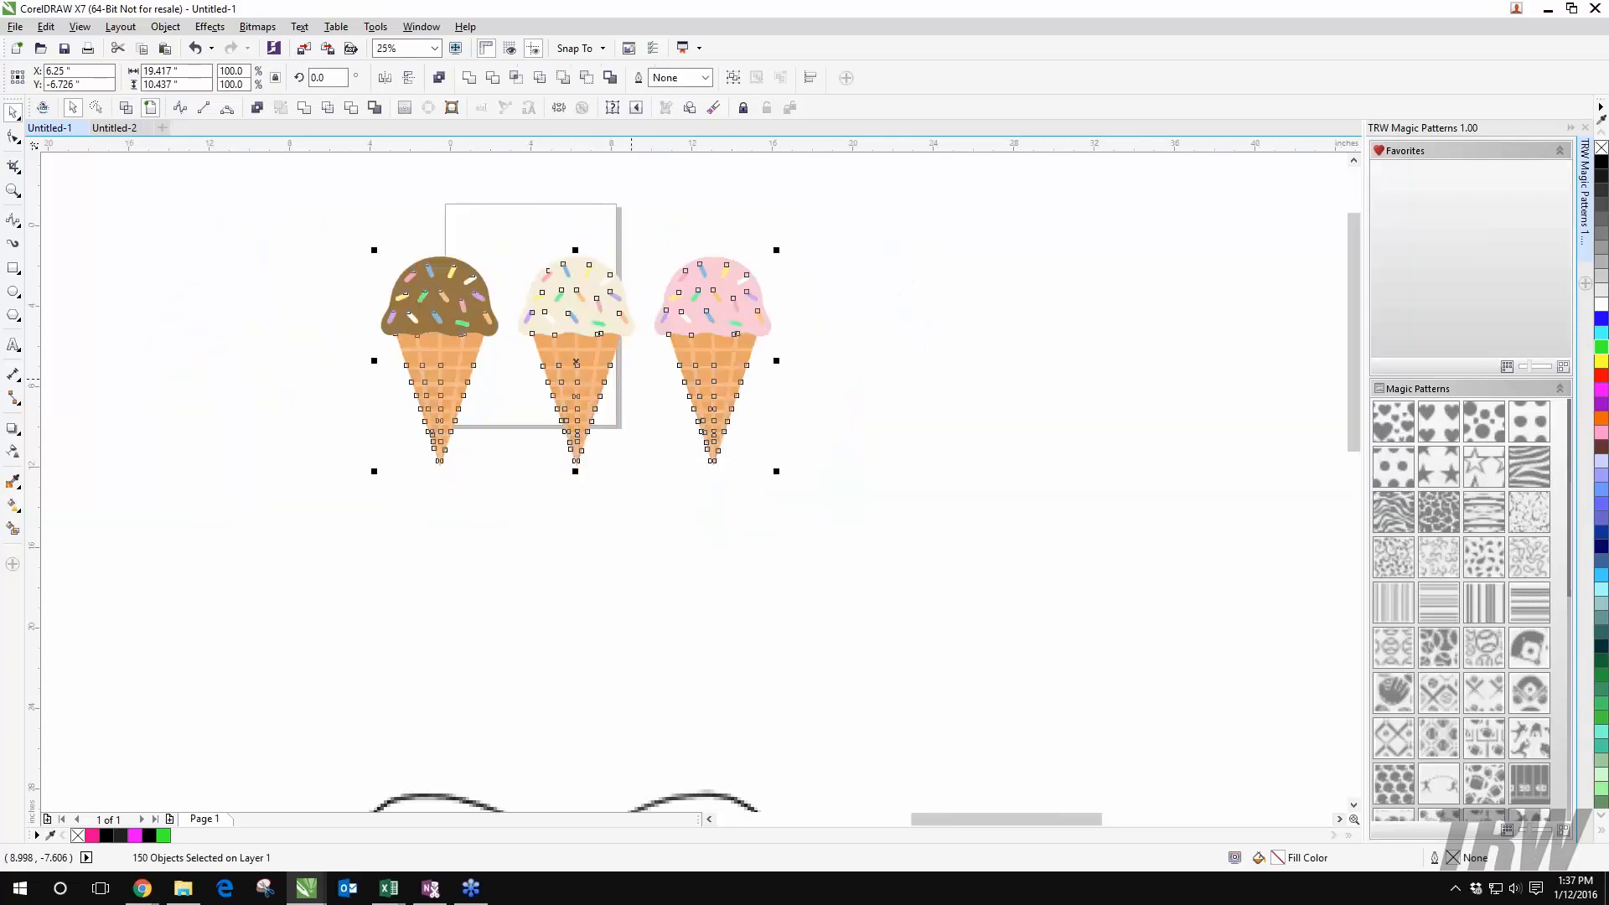
click(1052, 352)
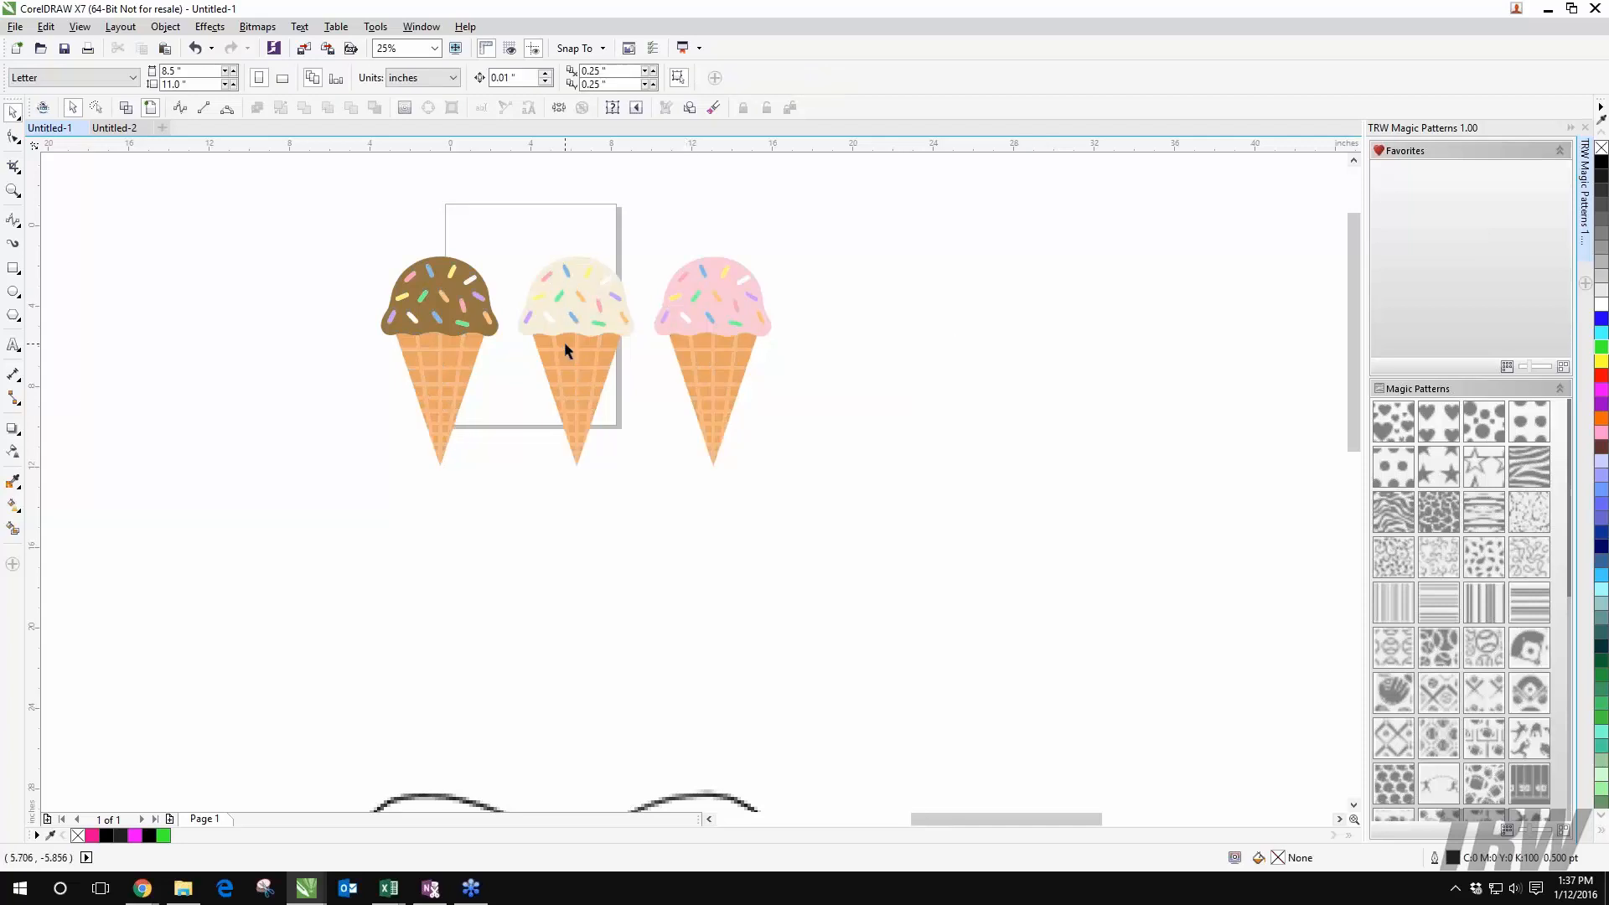
Step: Try pulling a waffle piece out of the middle cone and the pink scoop off its cone, undoing each move
drag(565, 342, 496, 402)
key(ctrl+z)
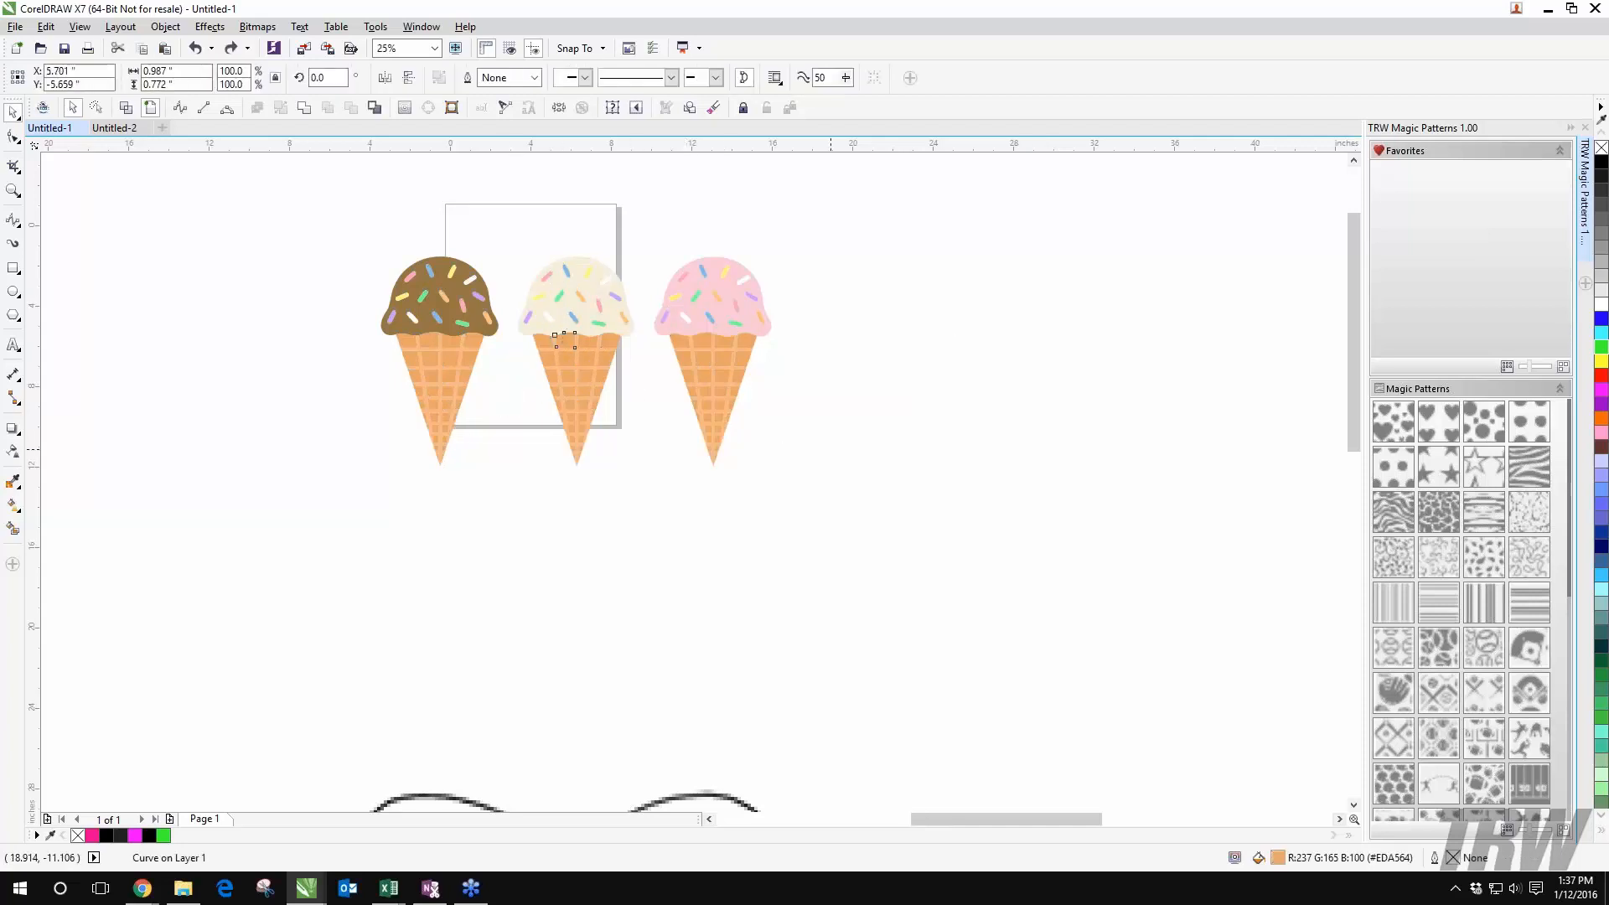
drag(722, 266, 976, 220)
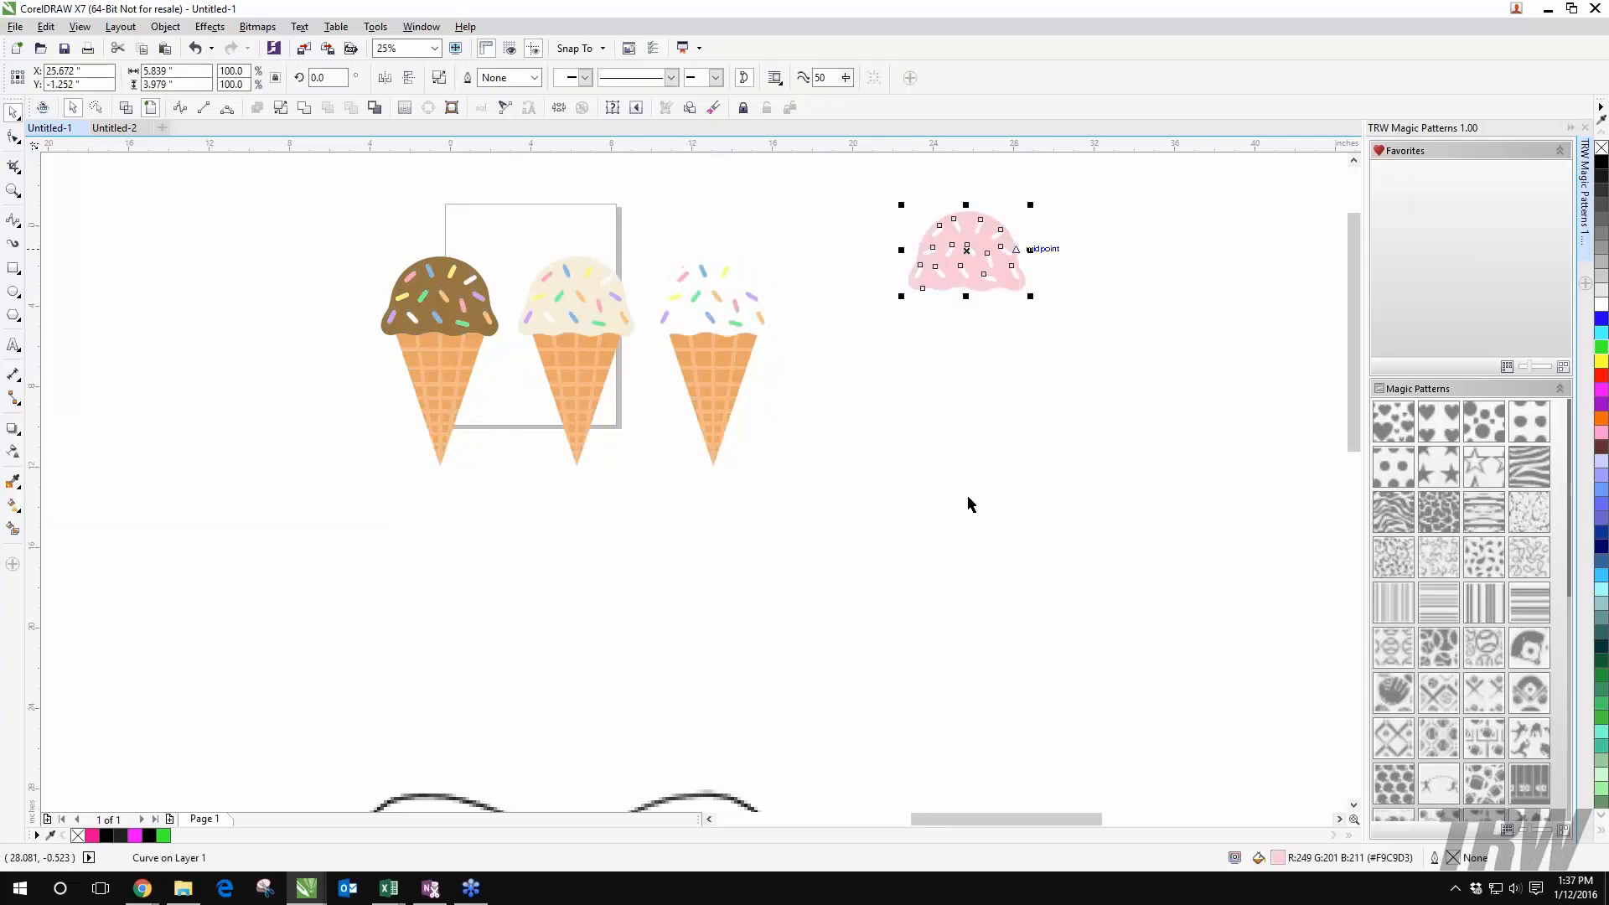
click(882, 283)
key(ctrl+z)
click(817, 283)
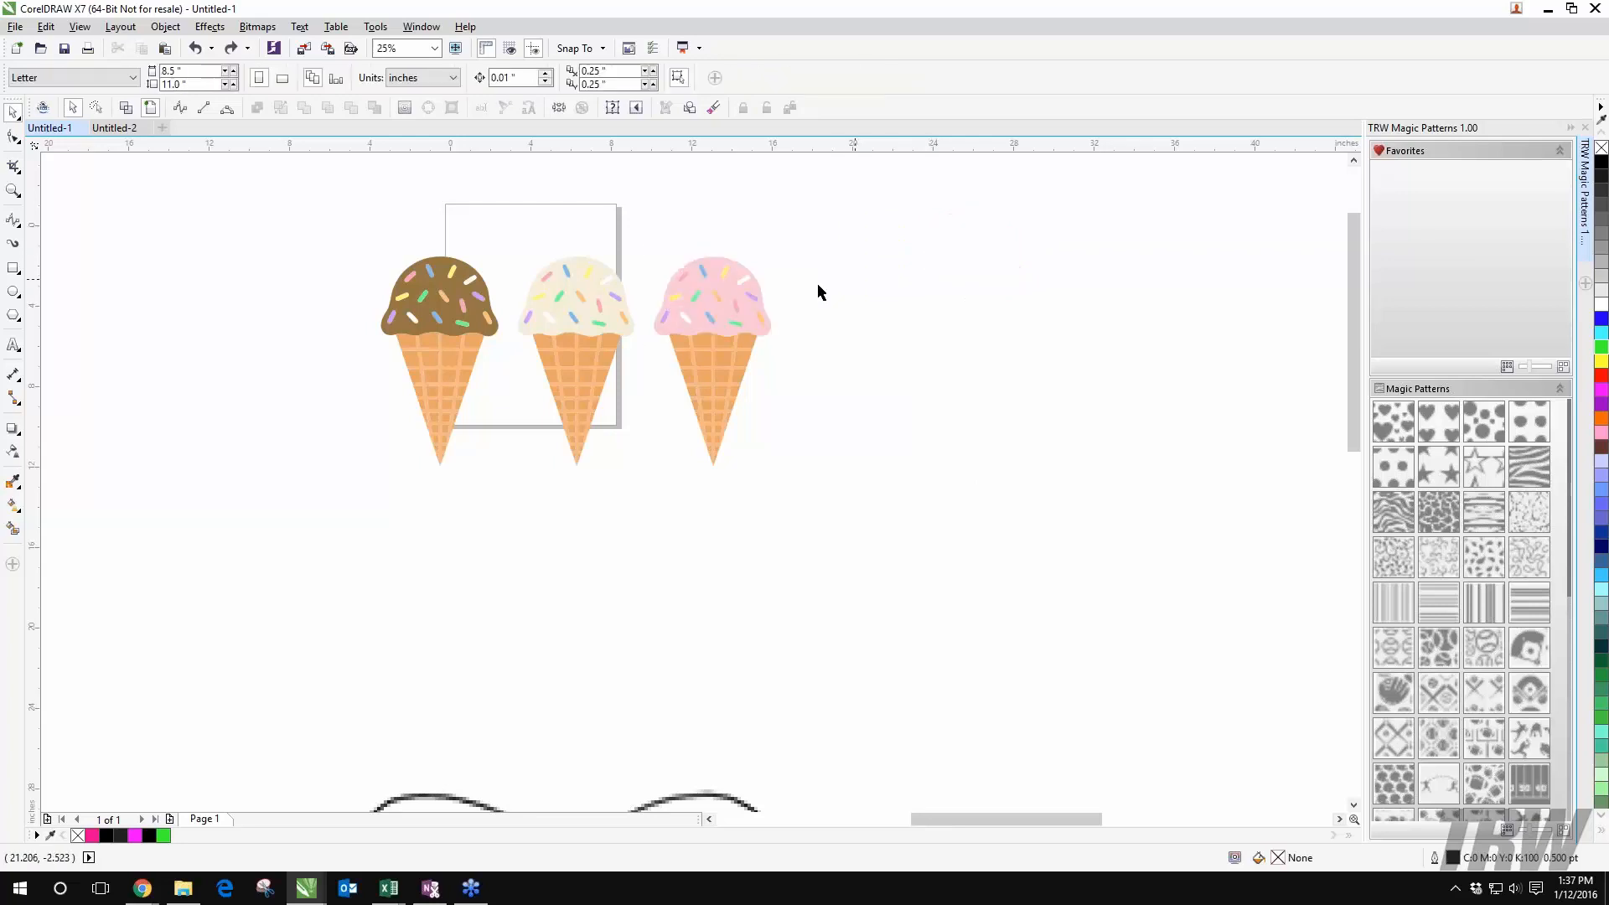
Step: Delete the coloured sprinkles across the upper and middle part of the pink scoop
scroll(744, 224, up, 1)
click(731, 248)
key(Delete)
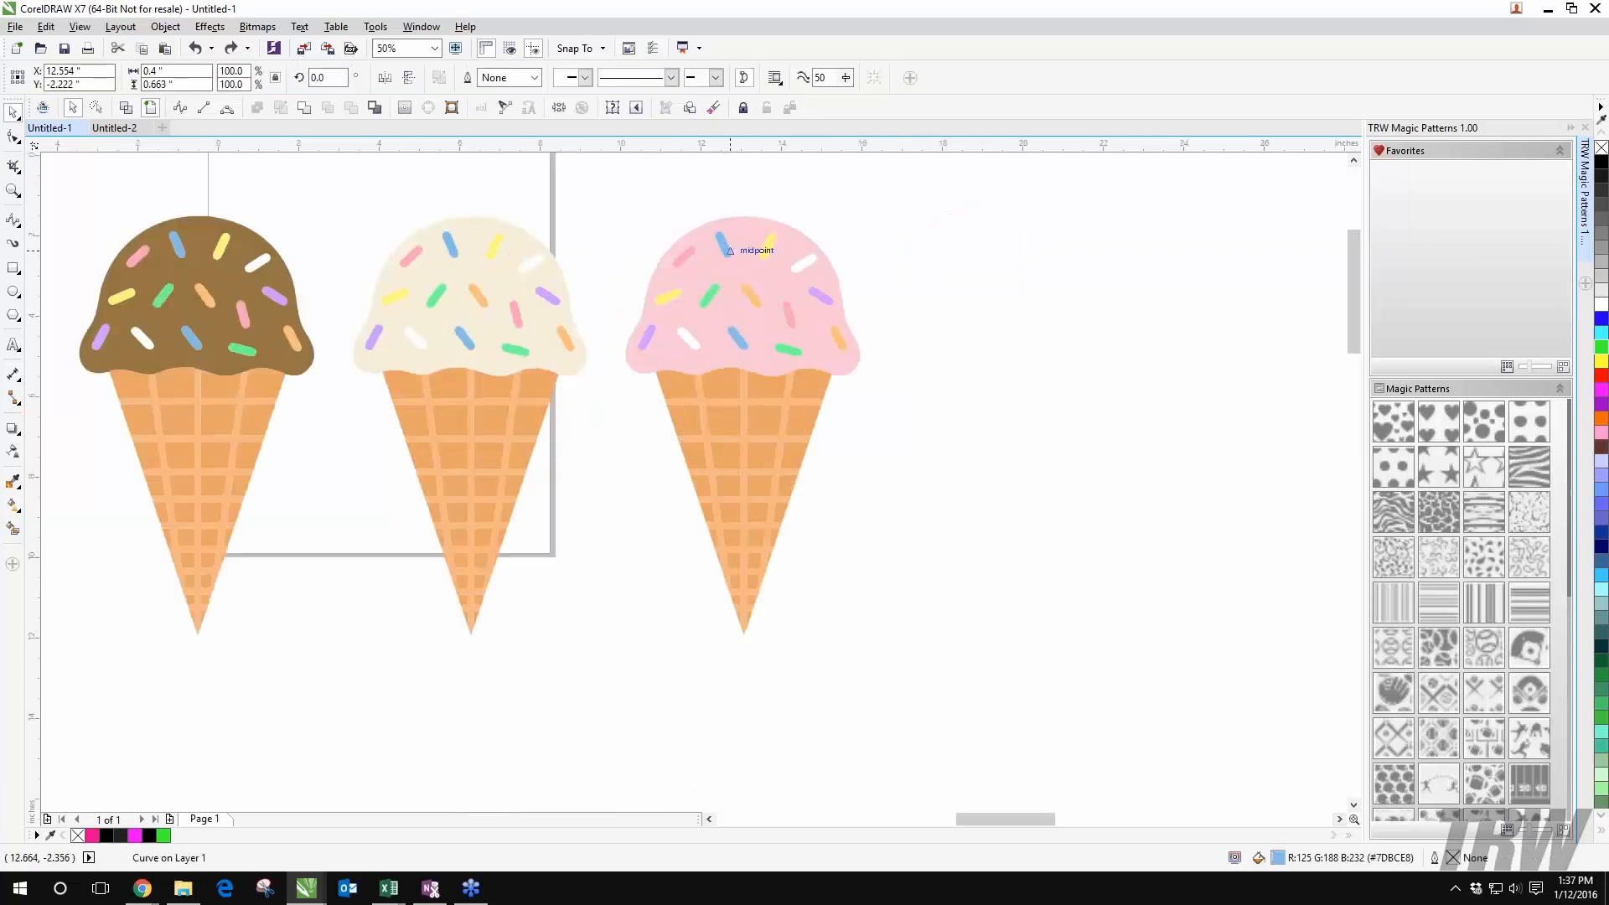
click(688, 250)
key(Delete)
click(675, 297)
key(Delete)
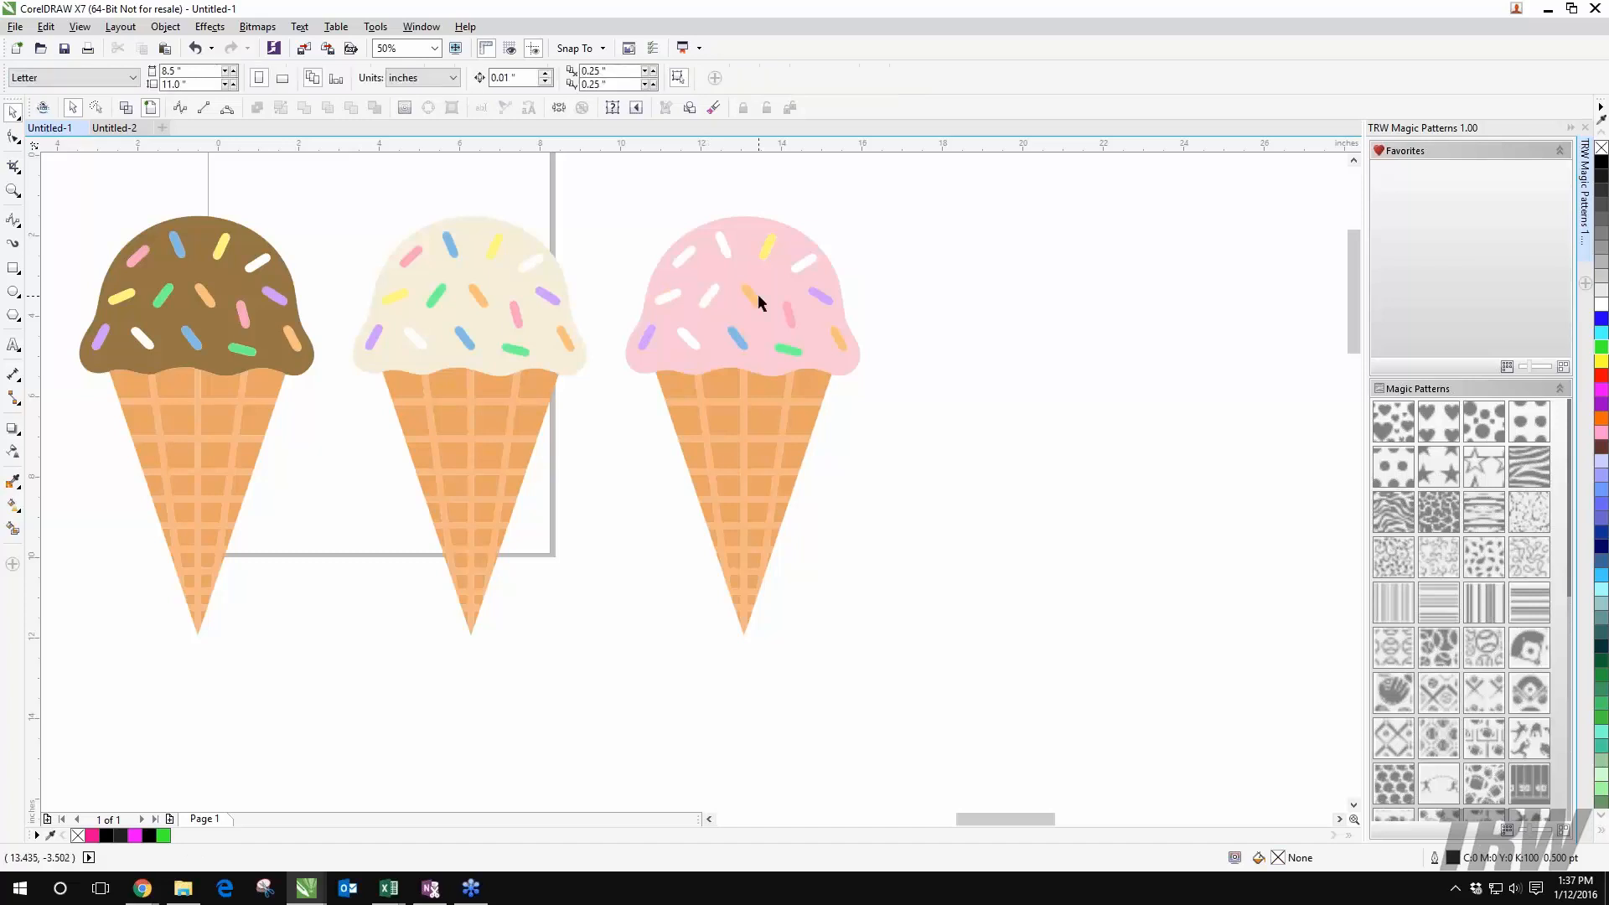
click(788, 315)
key(Delete)
Step: Delete the purple, blue, green and orange sprinkles along the lower edge of the pink scoop together
click(648, 338)
shift+click(734, 337)
shift+click(788, 348)
shift+click(839, 339)
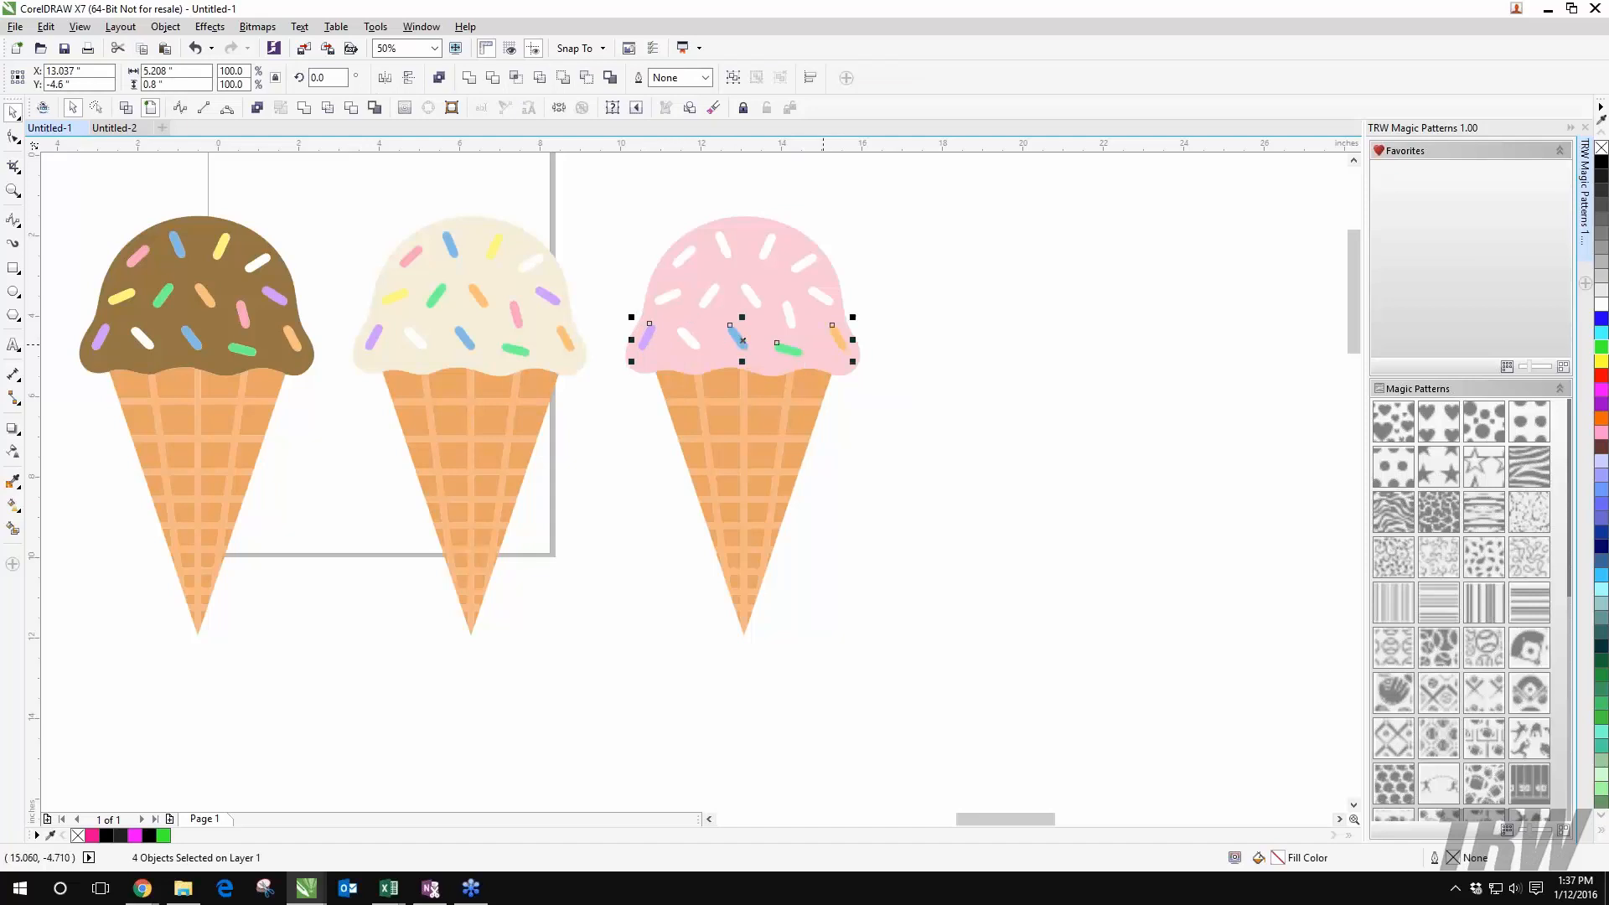
key(Delete)
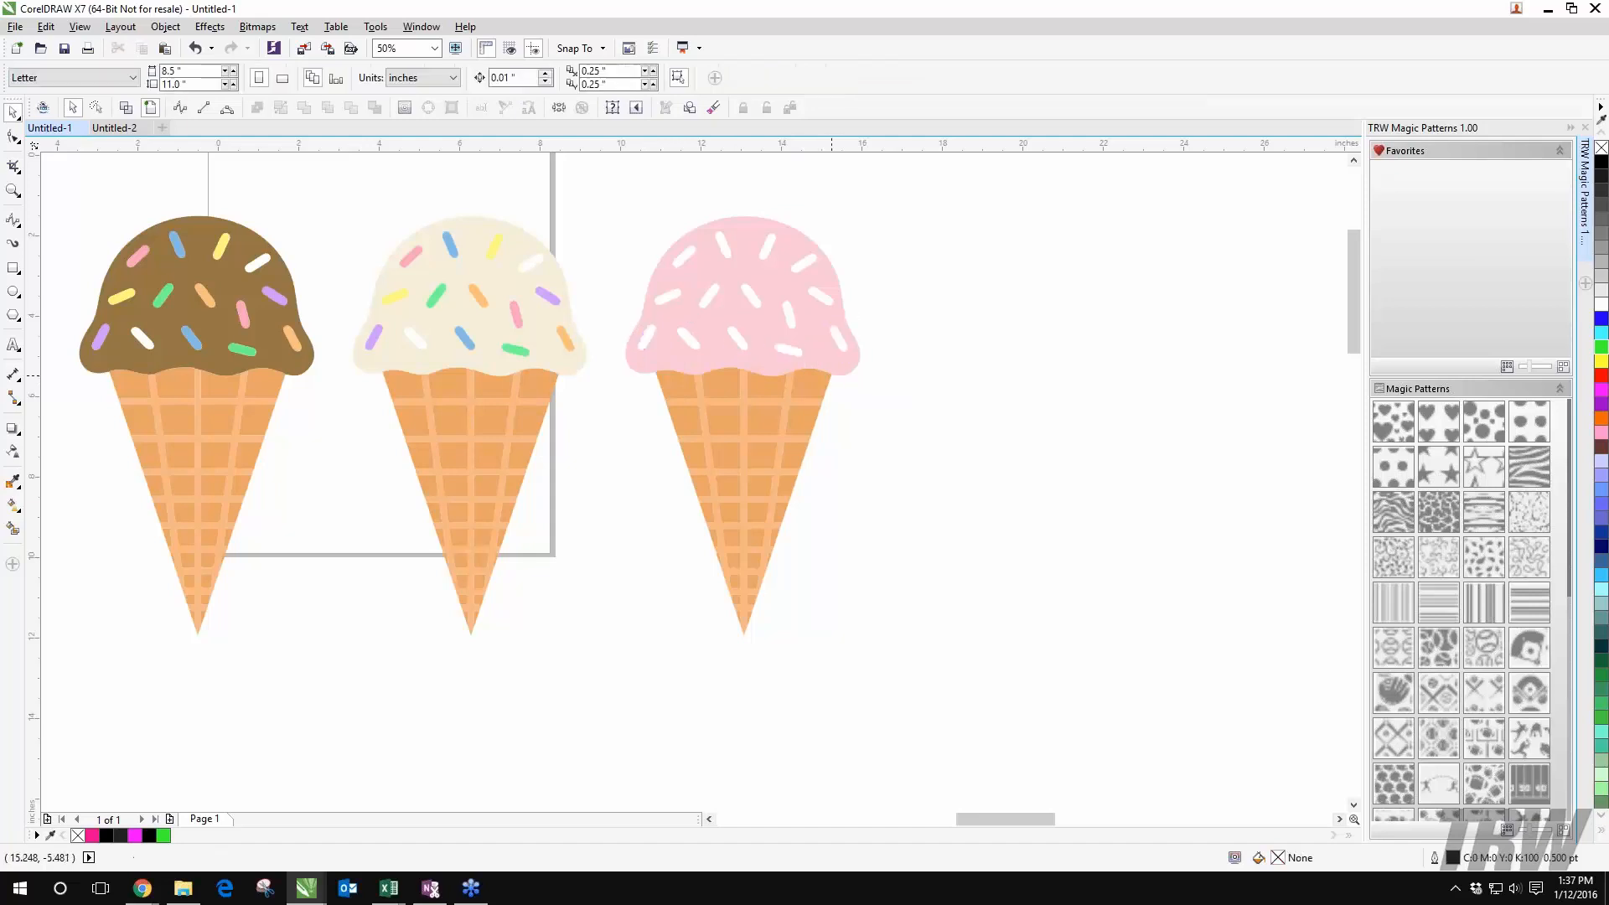
Step: Remove the nodes of the sprinkle hole right of the pink scoop's centre, leaving the scoop deselected
click(12, 139)
click(694, 266)
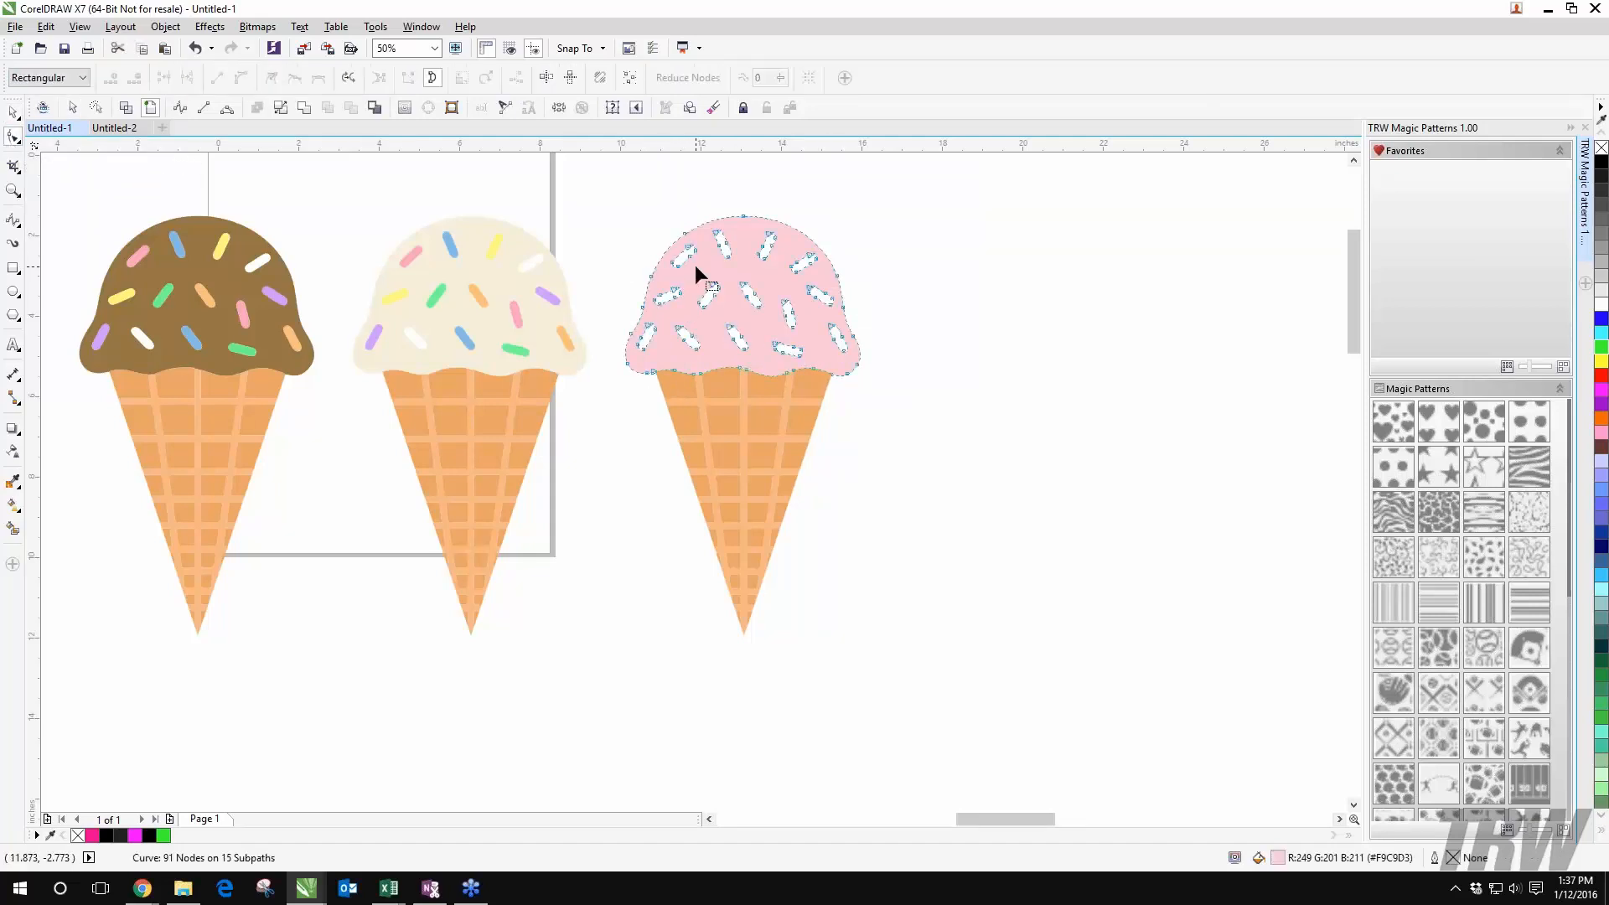
scroll(726, 267, up, 2)
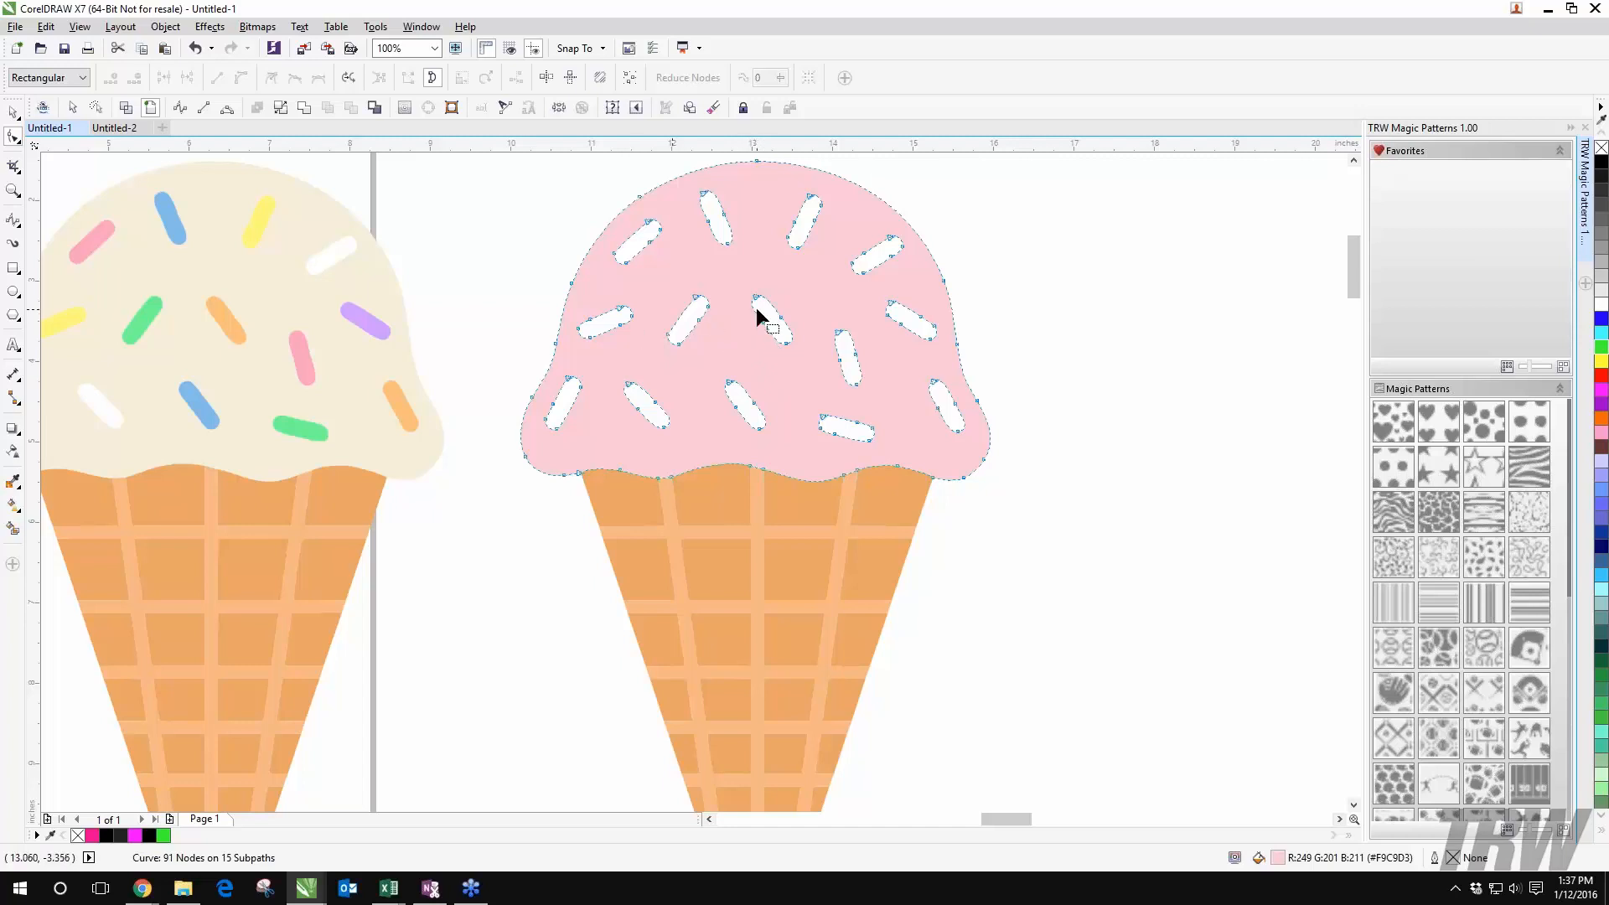
drag(886, 370, 819, 312)
key(Delete)
click(97, 107)
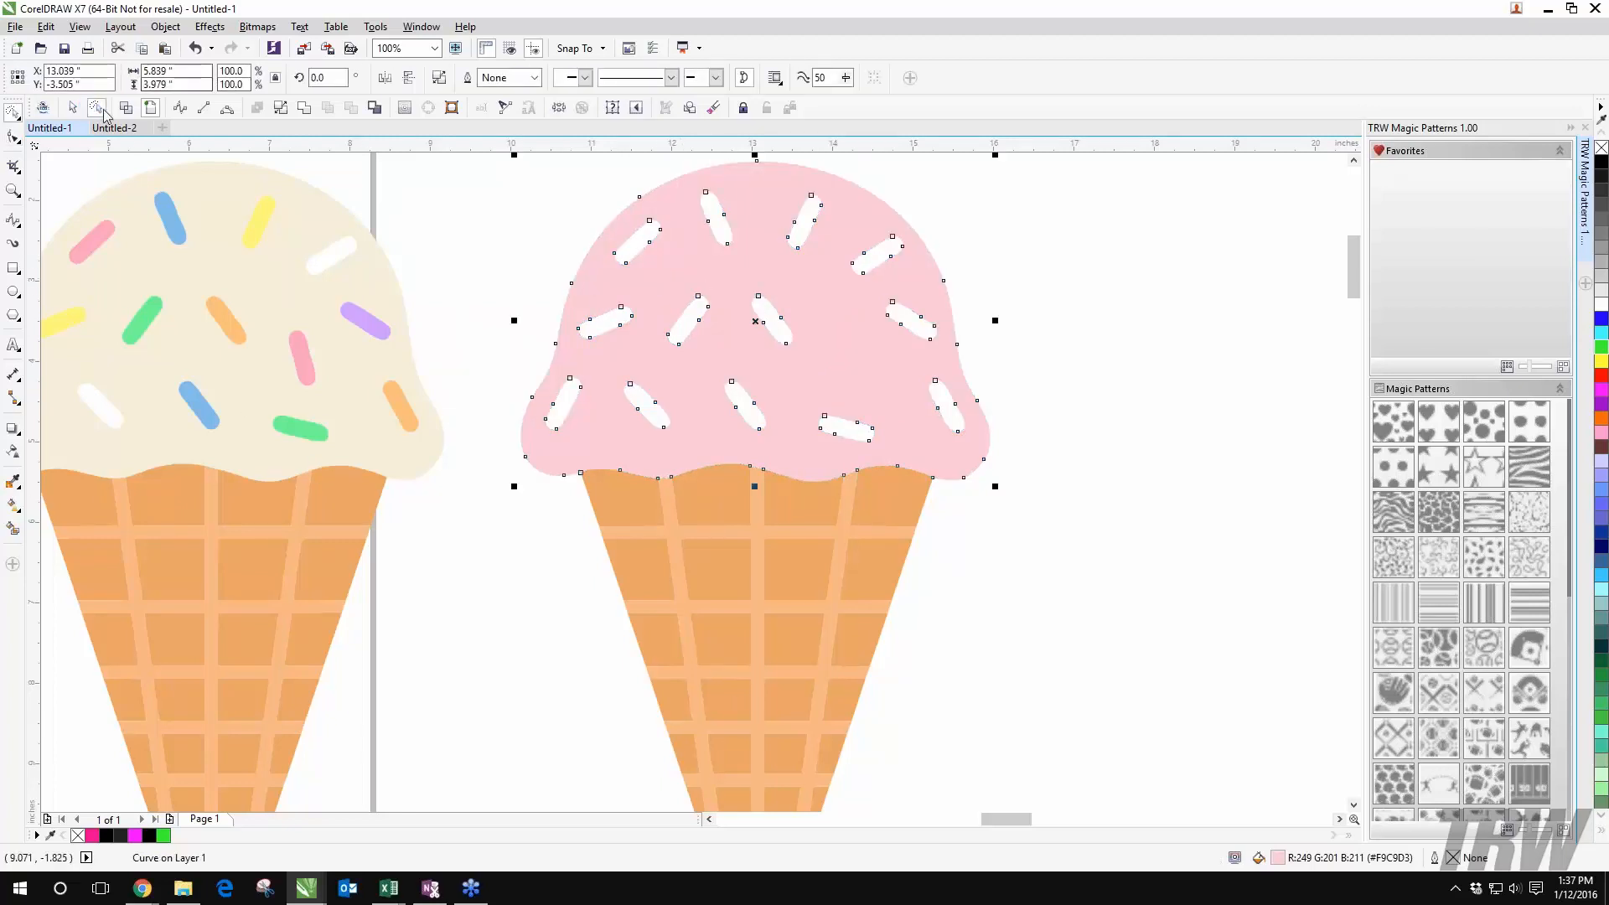
click(684, 197)
click(486, 198)
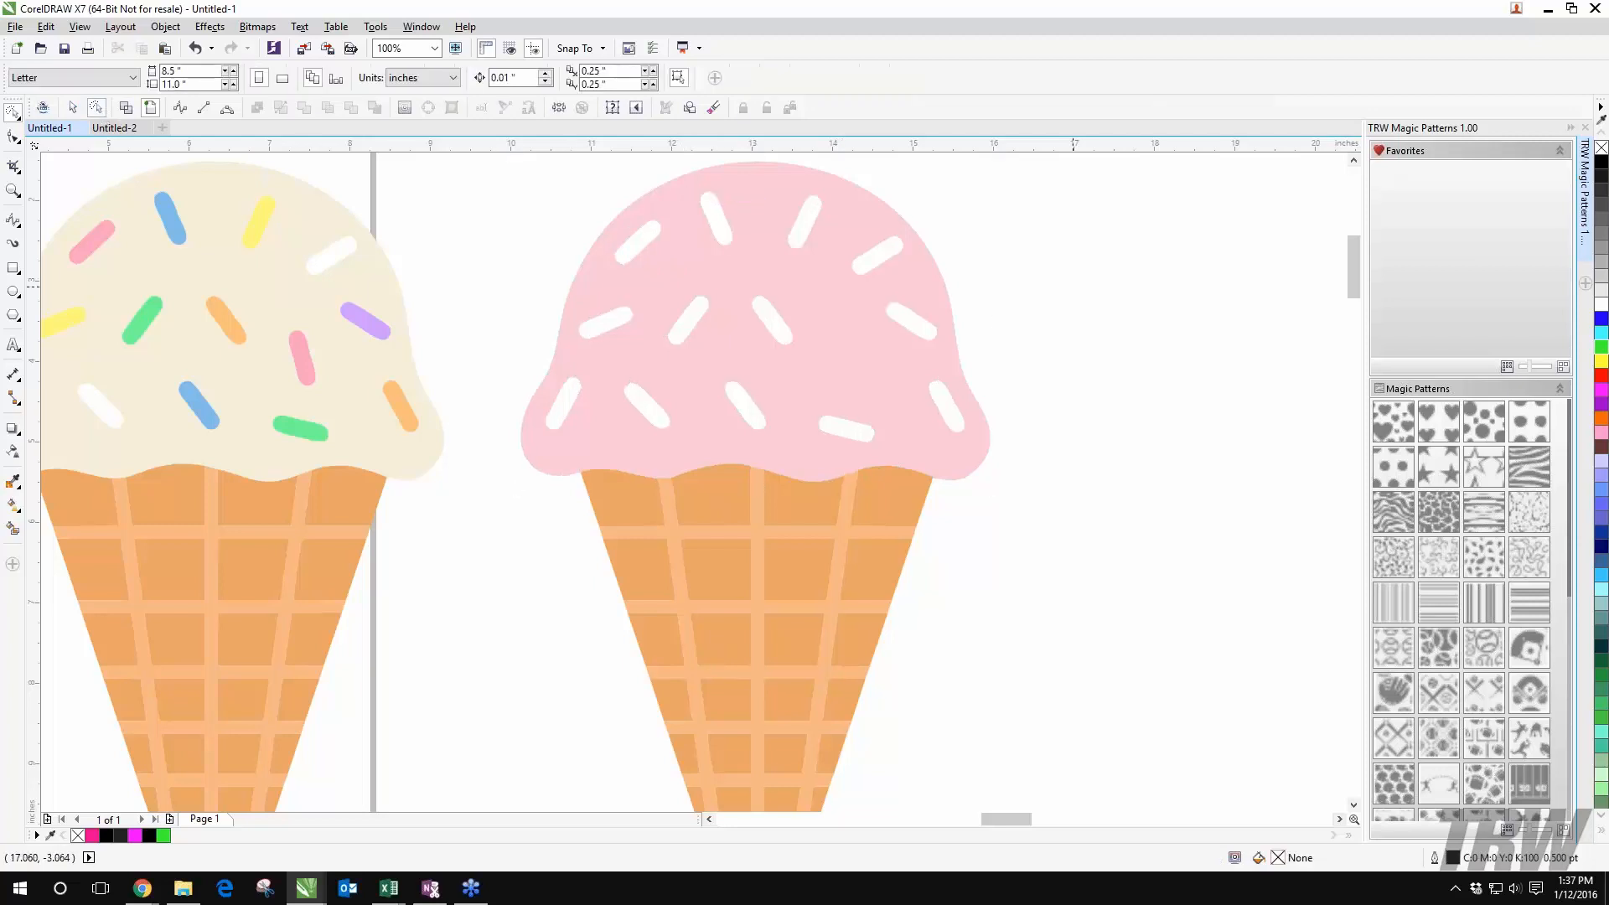
Step: Delete the nodes of the two upper-left sprinkle holes and the one just left of the pink scoop's centre
click(13, 137)
click(716, 224)
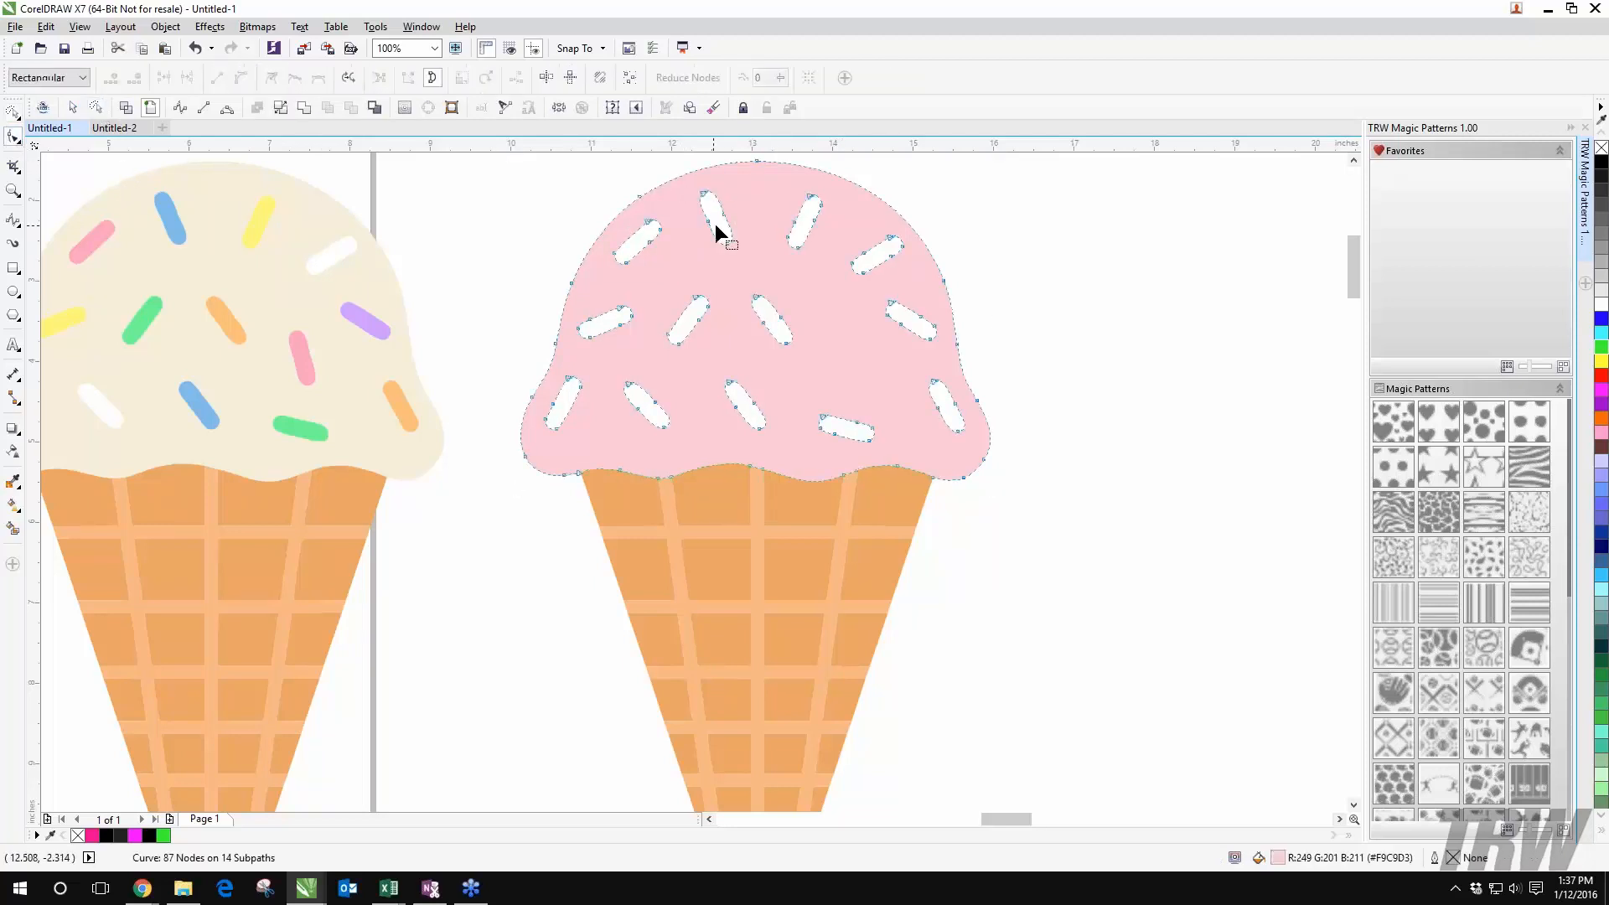
drag(676, 249, 677, 181)
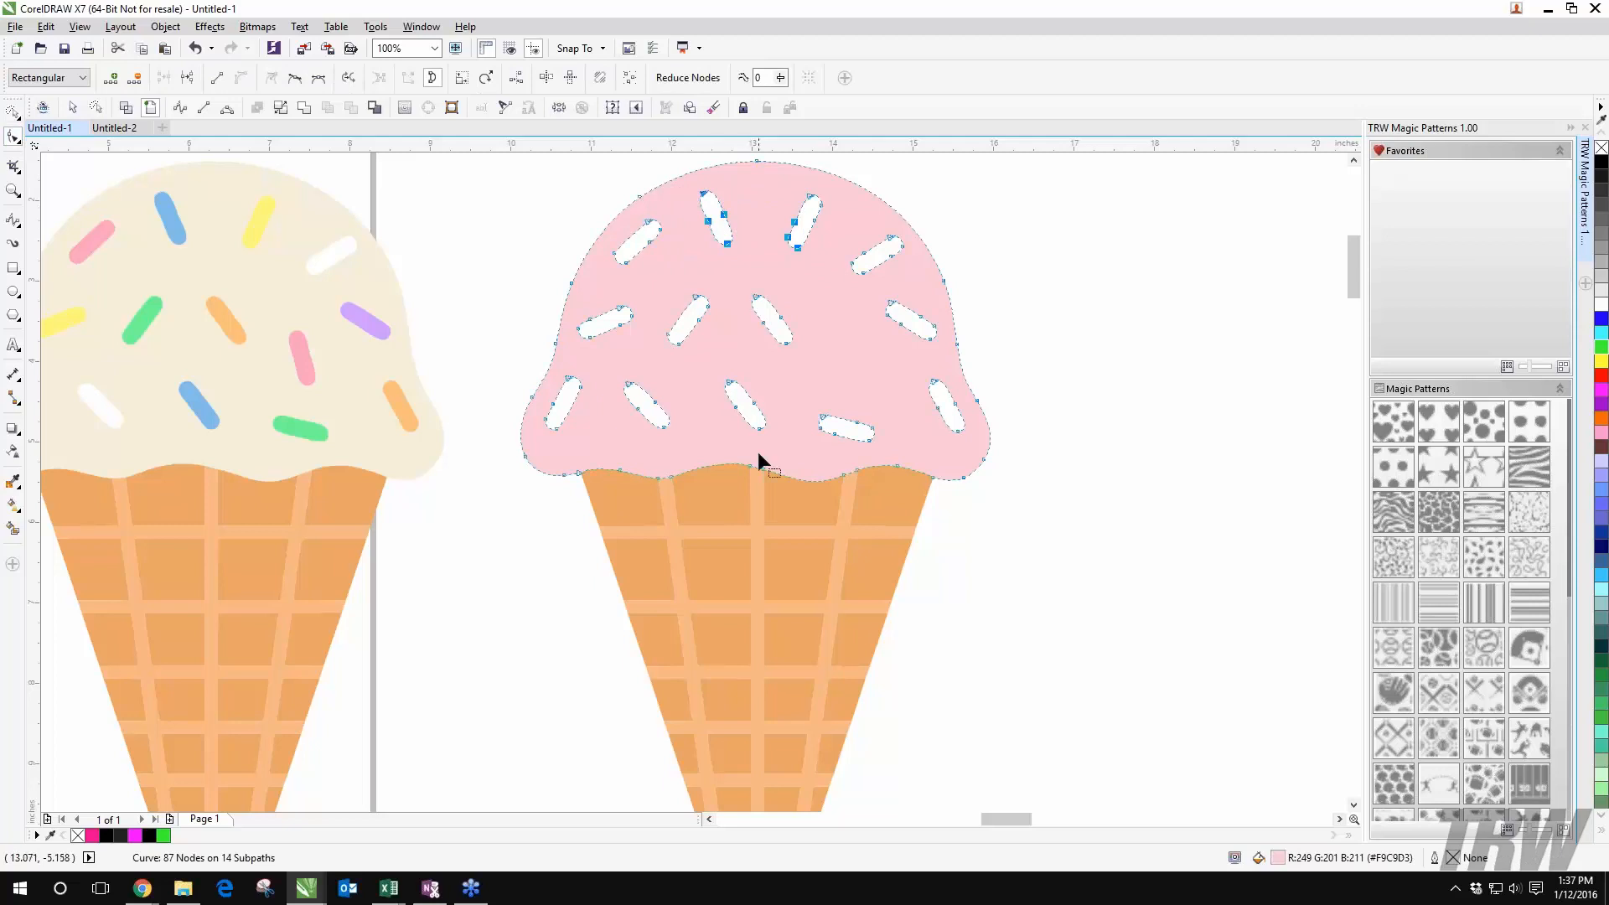
key(Delete)
drag(715, 247, 615, 217)
key(Delete)
drag(668, 281, 741, 354)
key(Delete)
key(Delete)
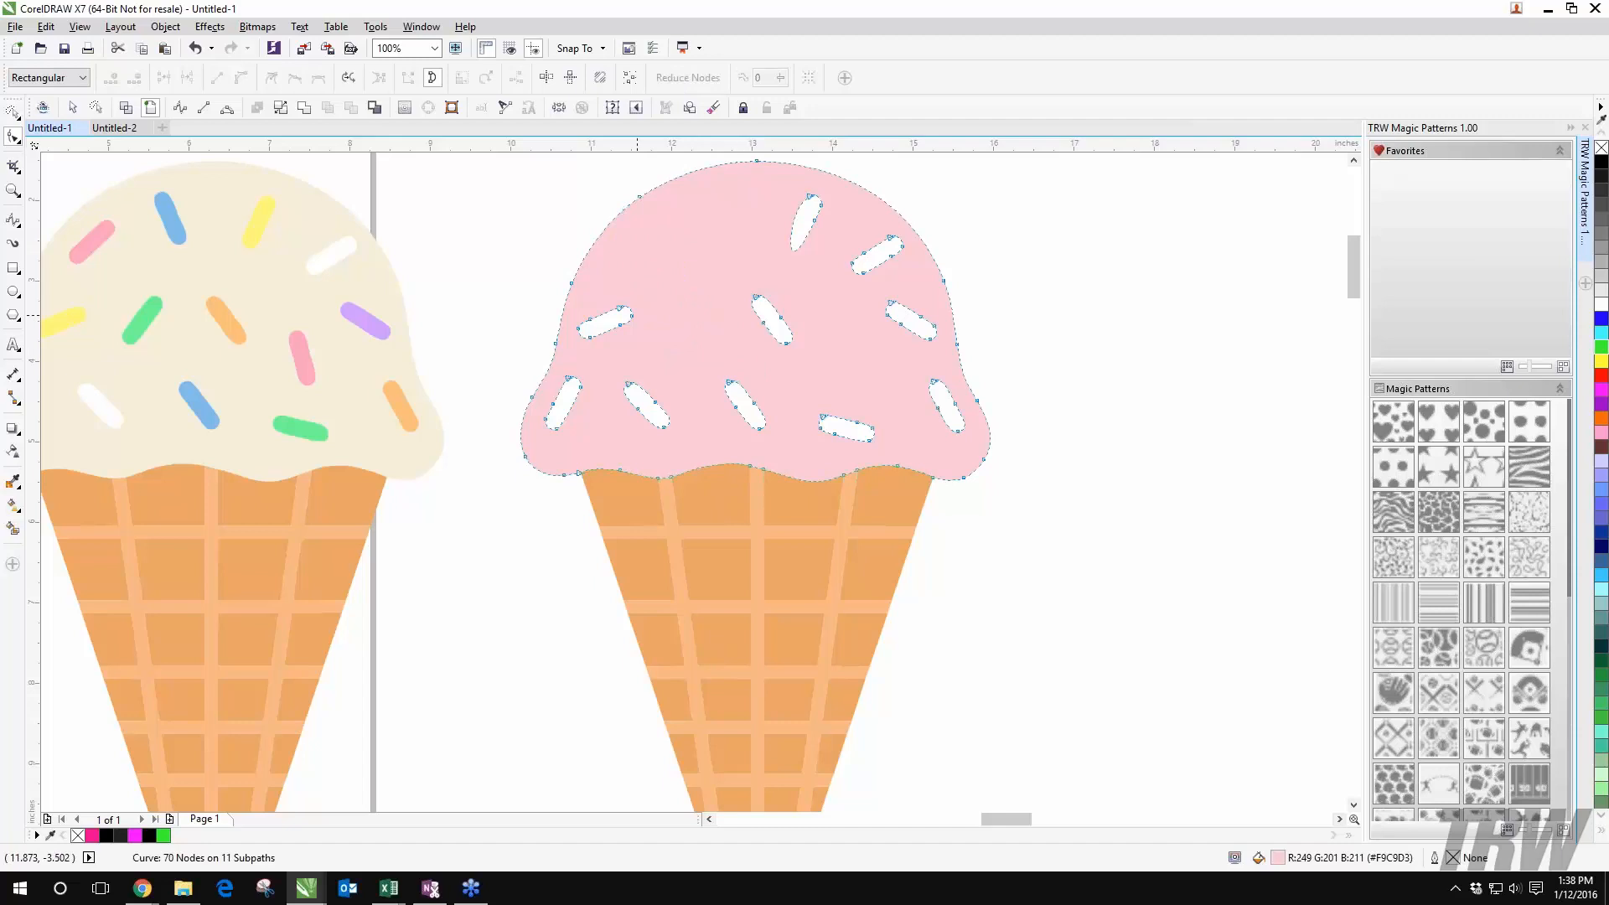
Step: Delete the nodes of the pink scoop's middle-left sprinkle hole and of the hole around the lower-left white sprinkle
click(626, 314)
key(Delete)
drag(692, 351, 696, 432)
key(Delete)
key(Delete)
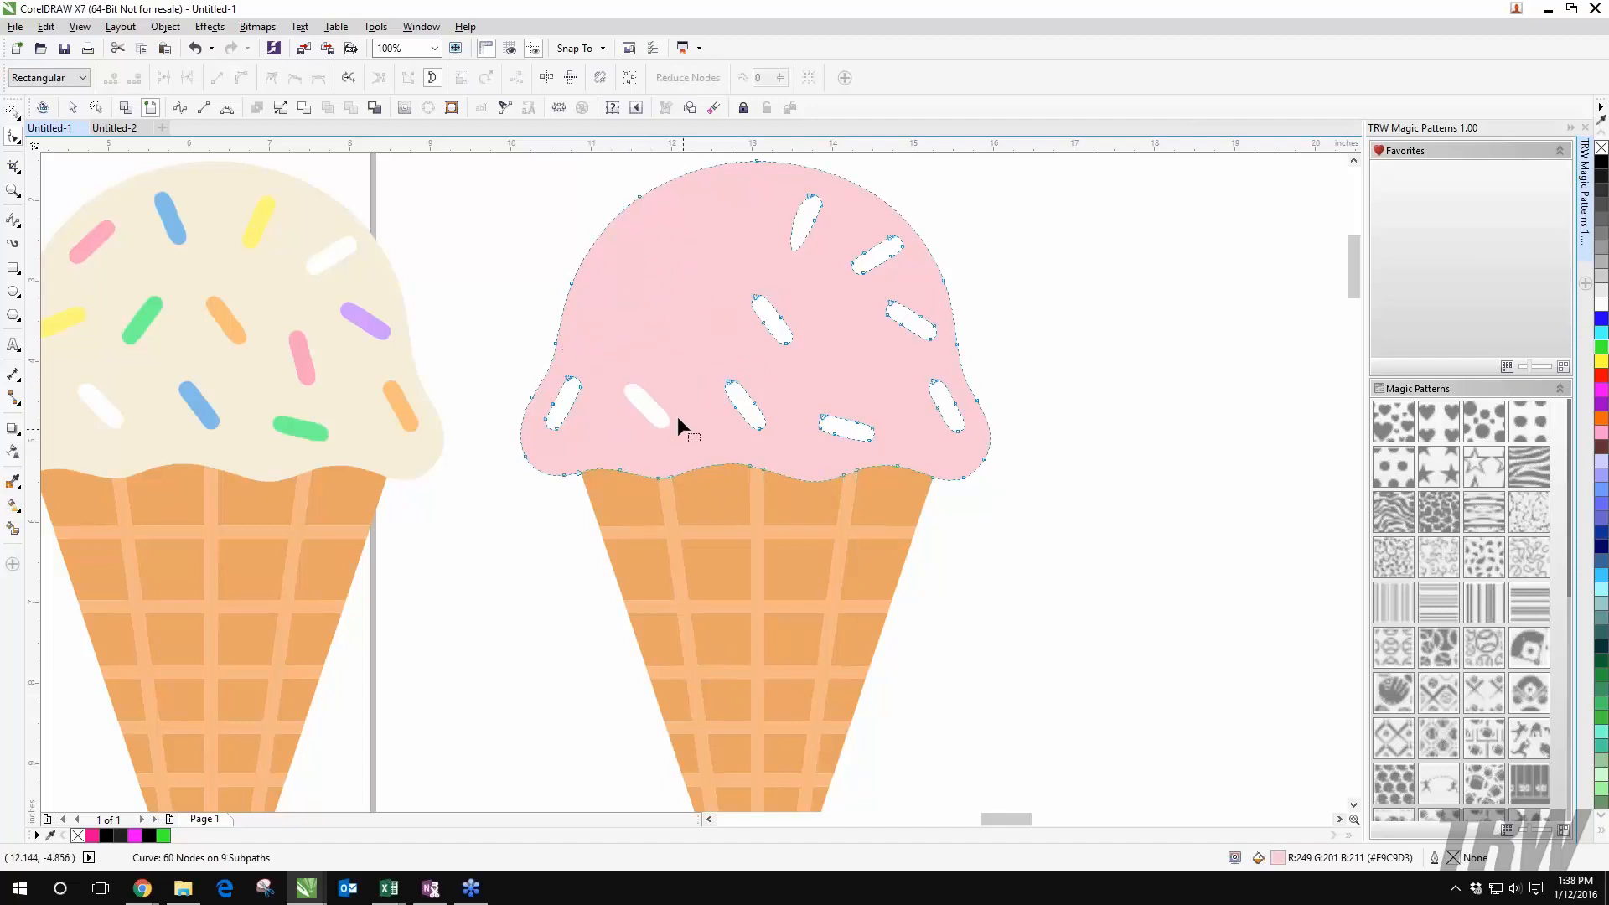
Step: Delete the leftover white sprinkle and the sprinkle hole at the pink scoop's lower-left edge
click(665, 412)
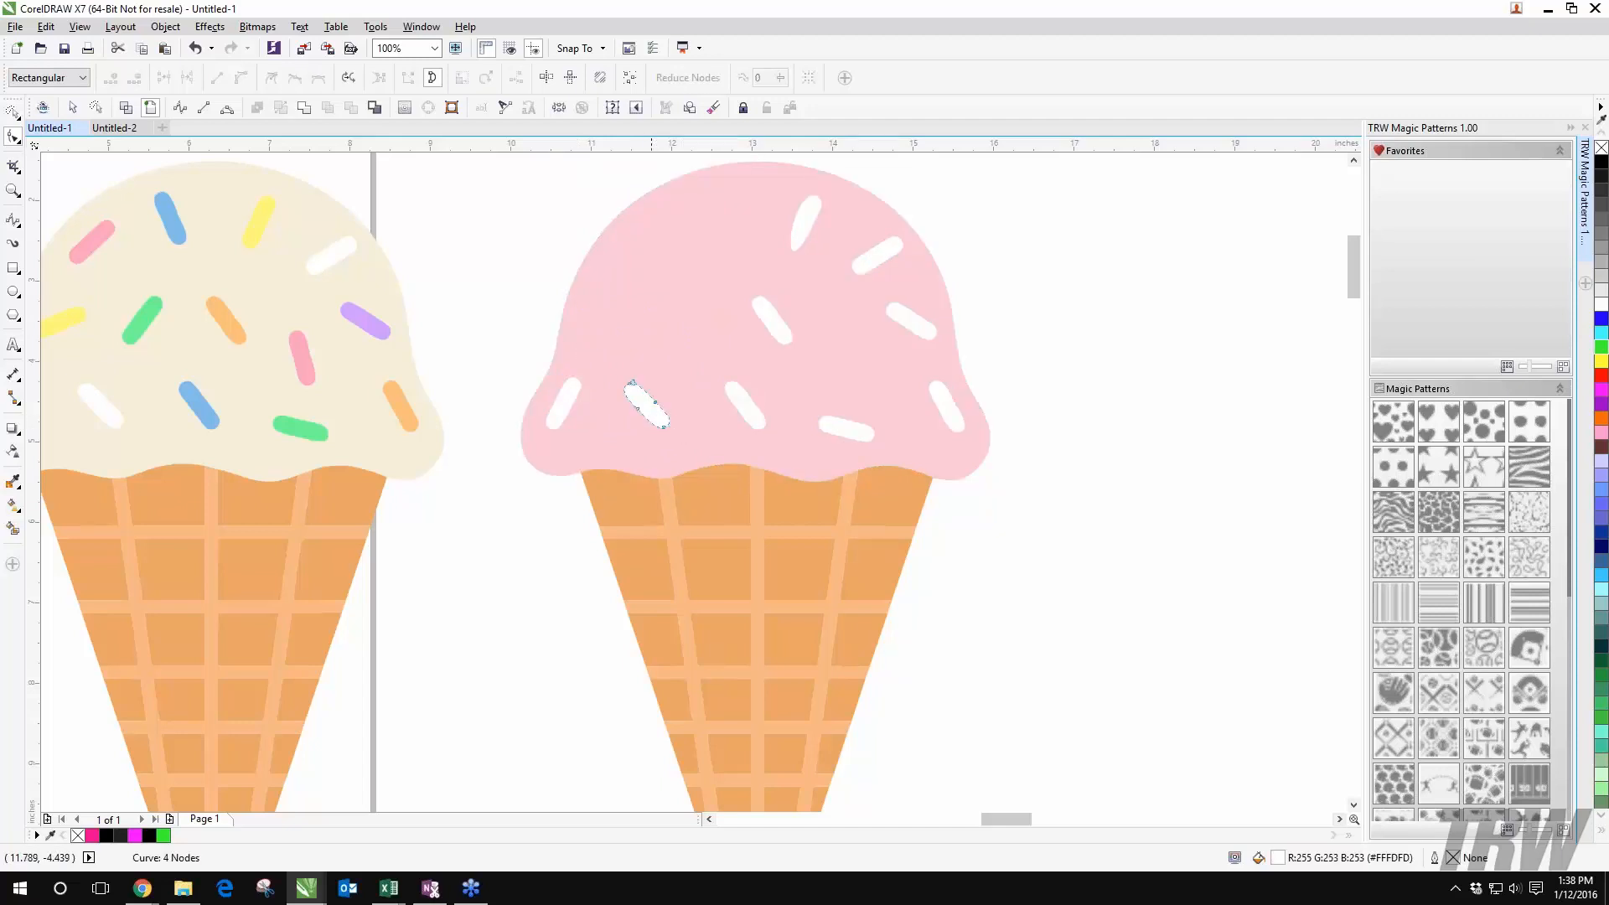
drag(618, 360, 701, 444)
key(Delete)
click(560, 363)
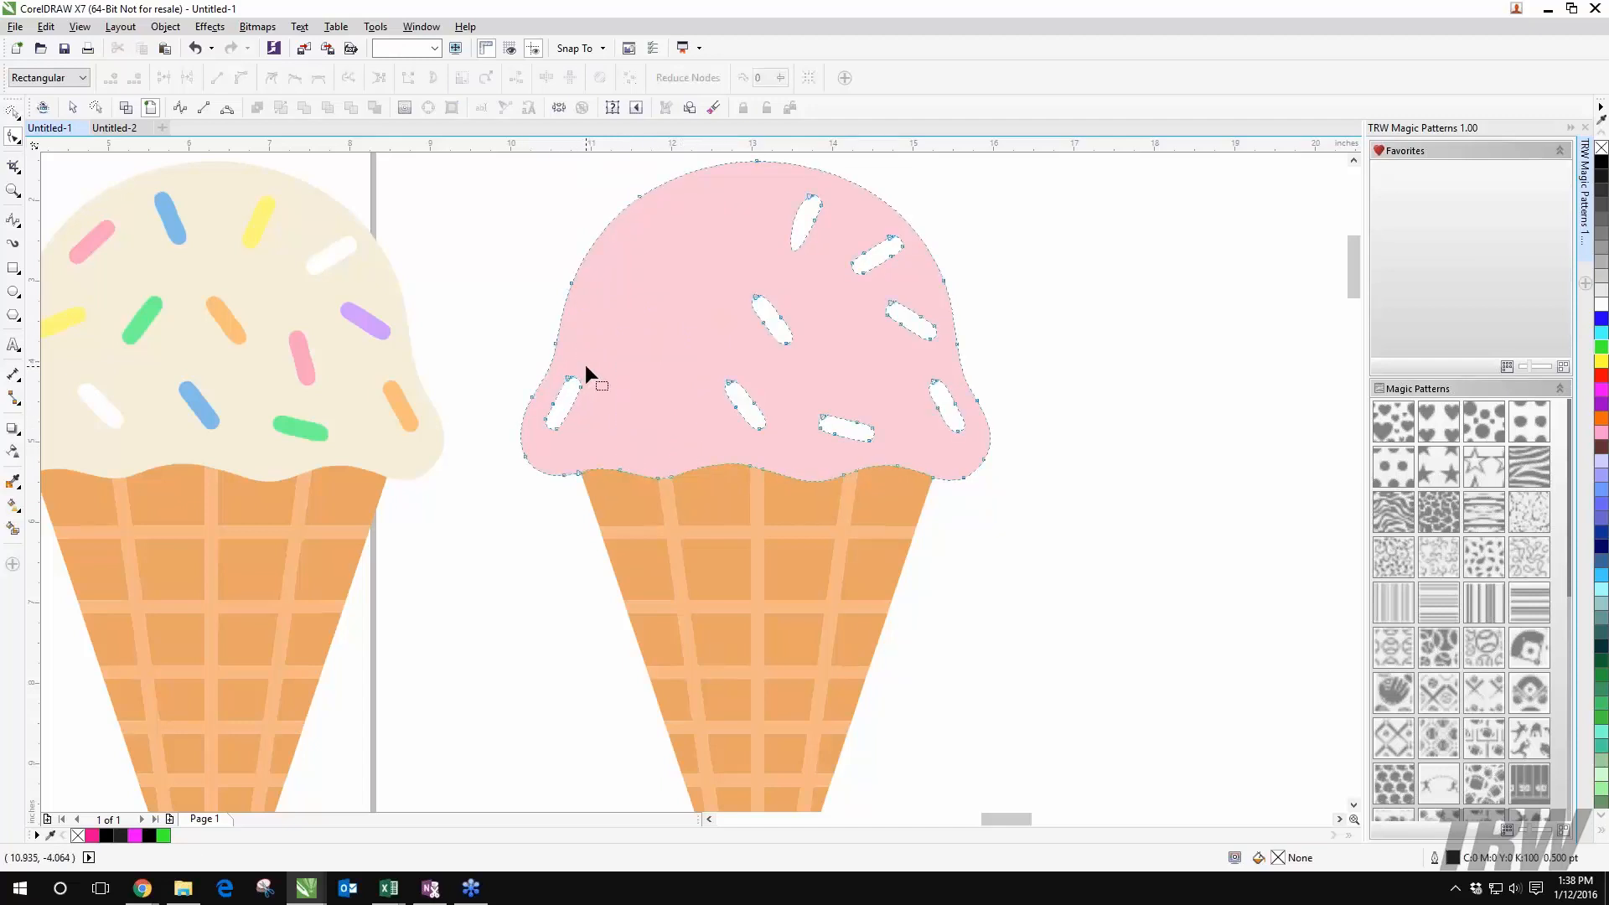
drag(564, 444, 539, 359)
key(Delete)
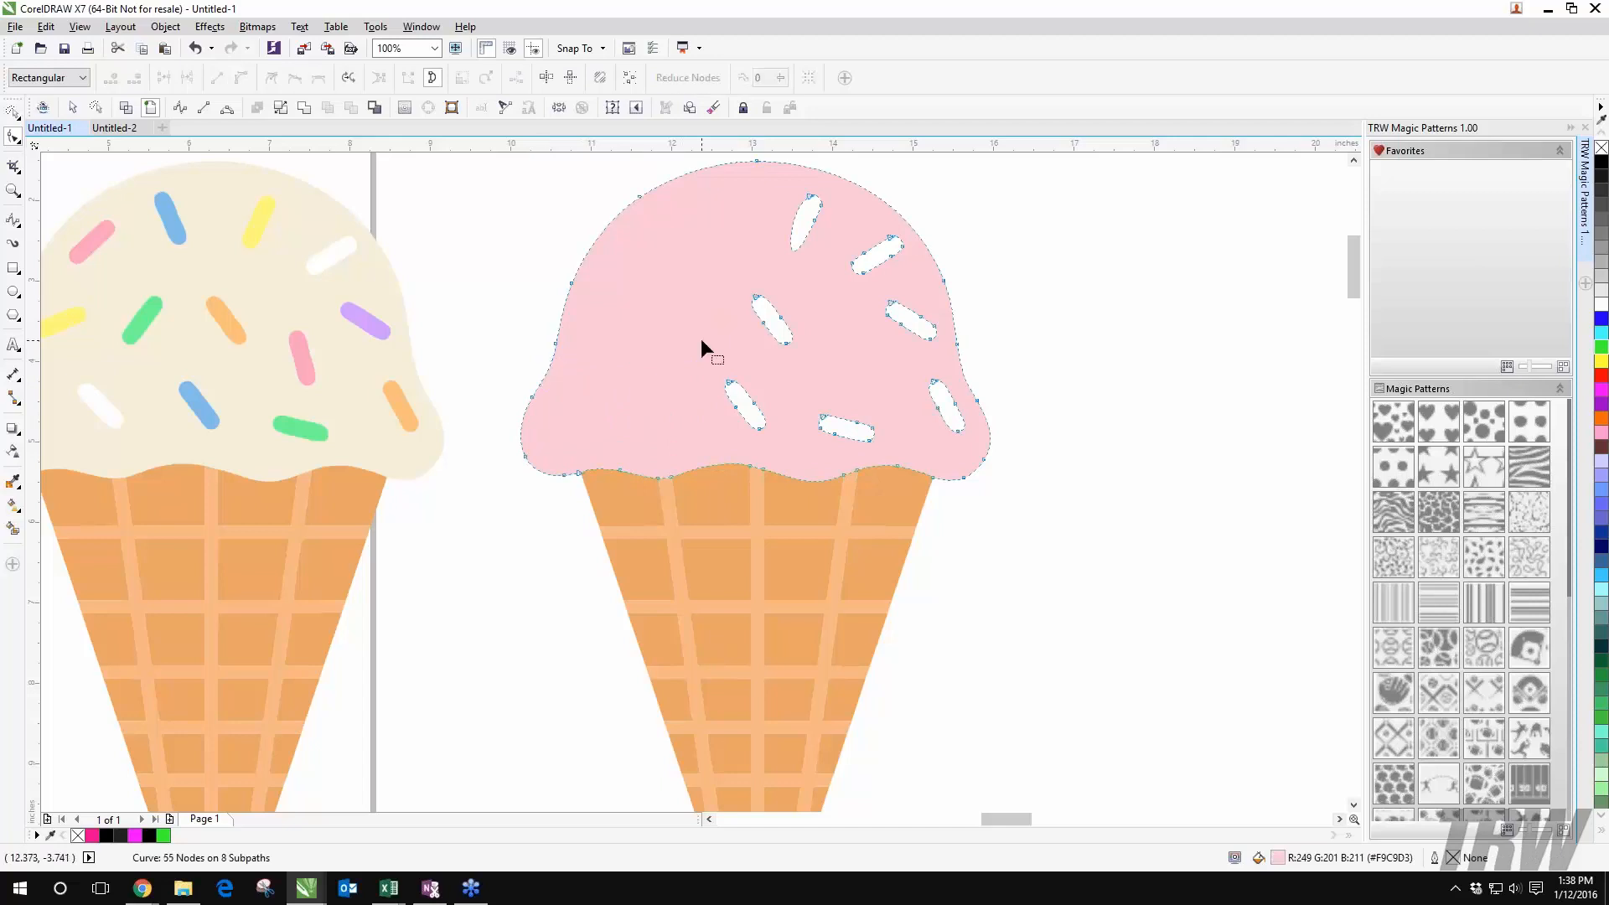
Step: Delete the sprinkle holes at the pink scoop's lower centre, centre and upper right
drag(672, 343, 786, 441)
key(Delete)
drag(737, 260, 827, 370)
key(Delete)
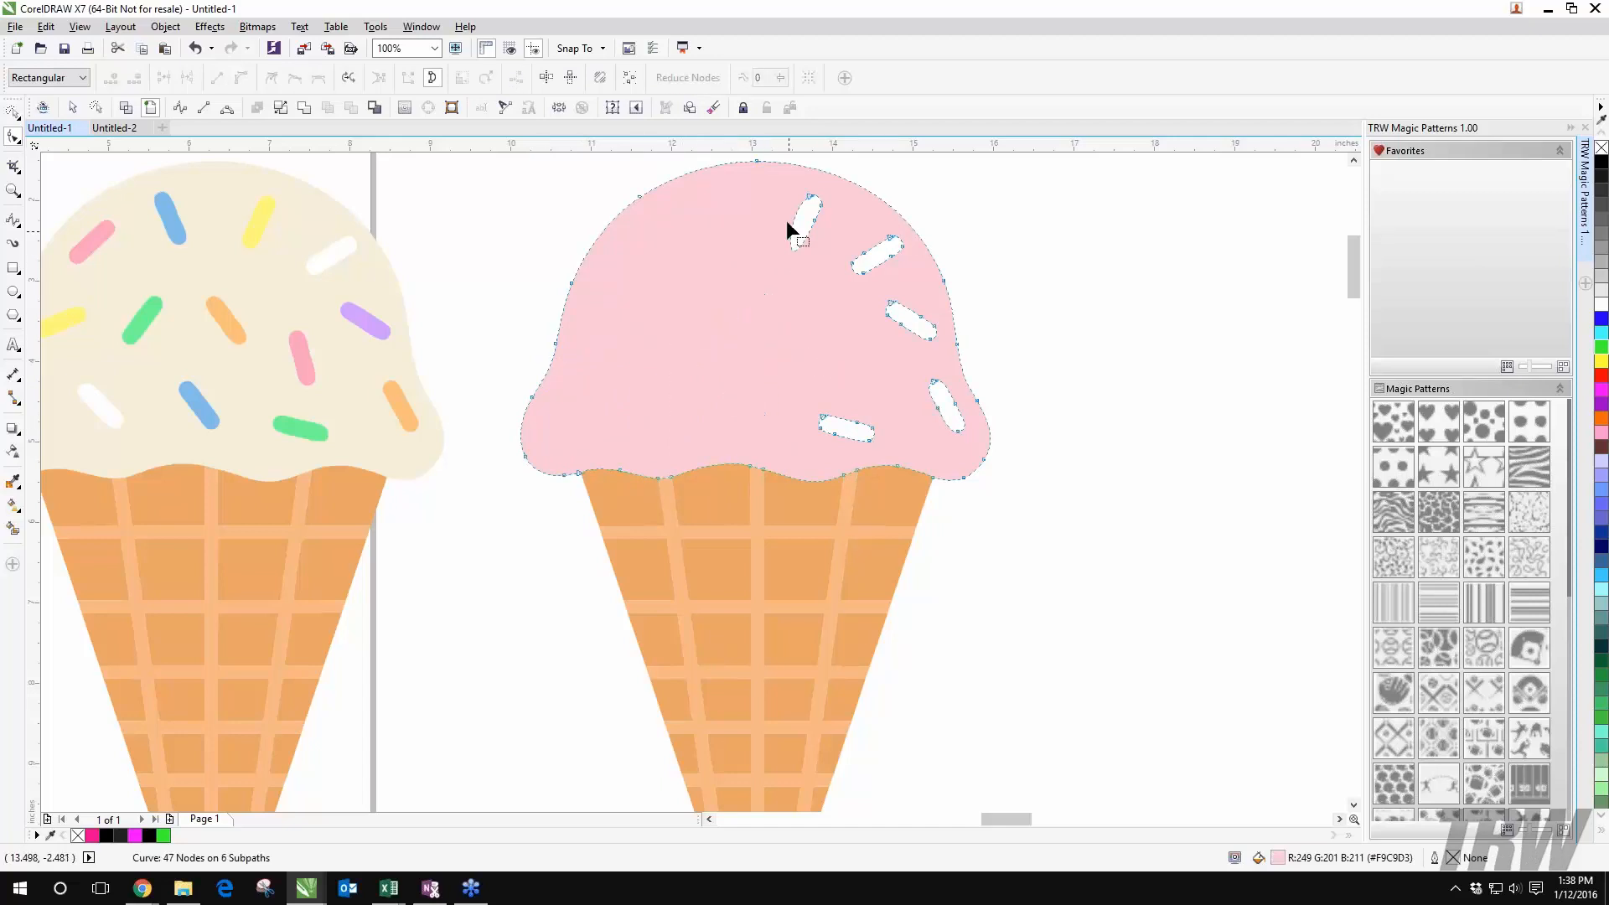
key(Delete)
drag(860, 268, 923, 295)
key(Delete)
Step: Try deleting the last three sprinkle holes with area selections that include edge nodes, and undo those deletions
drag(824, 215, 963, 352)
key(Delete)
click(912, 330)
key(Delete)
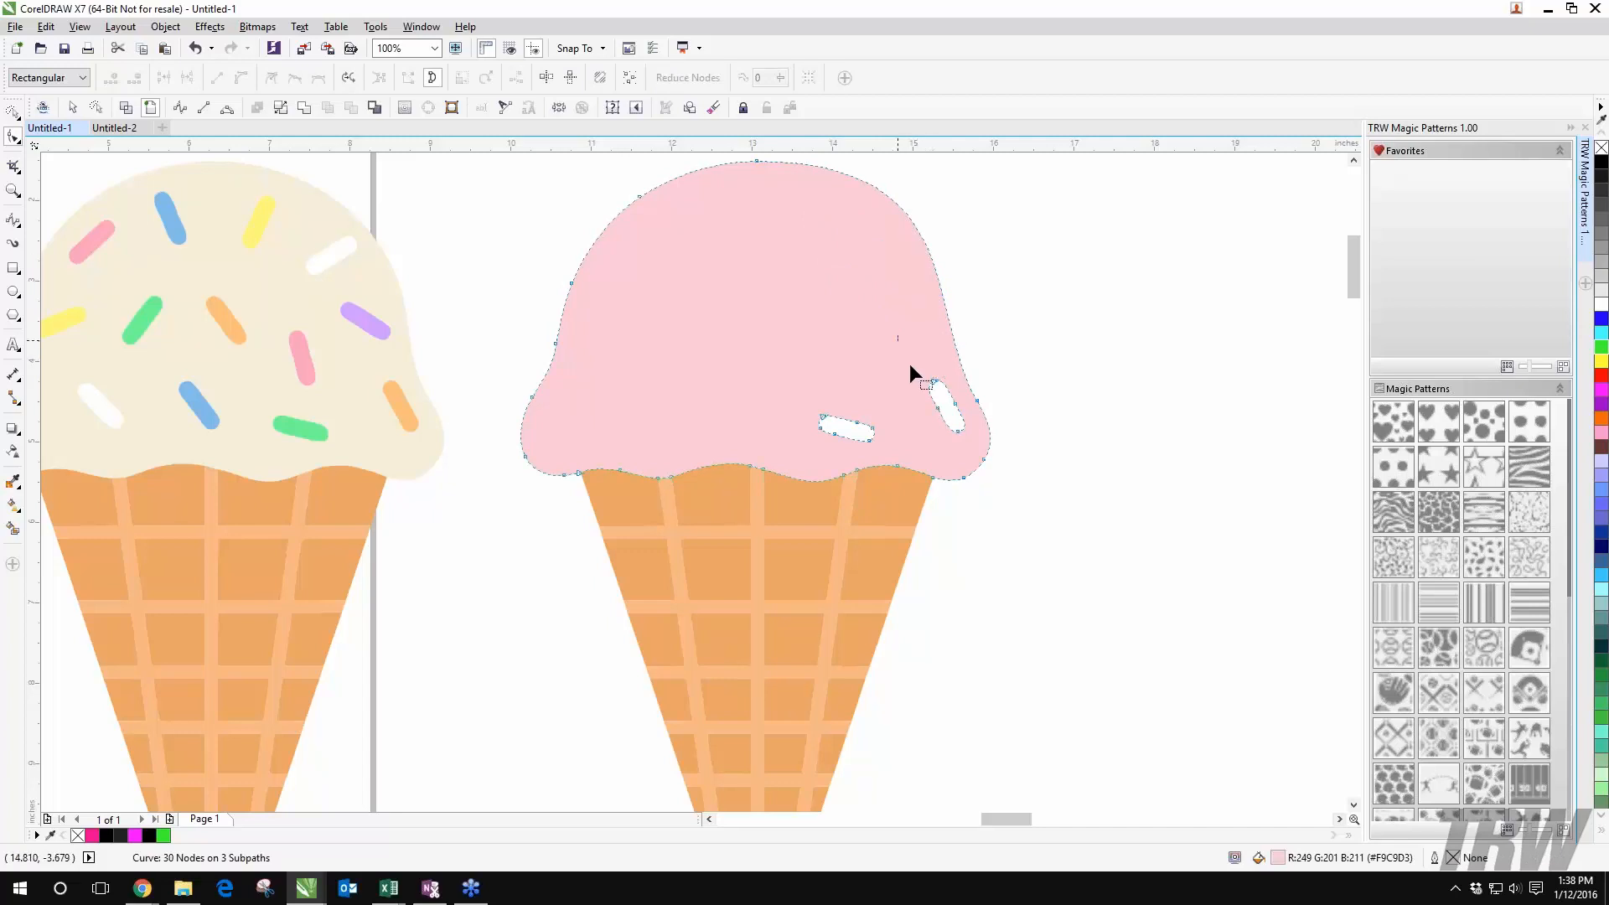
drag(908, 363, 905, 449)
key(Delete)
key(Delete)
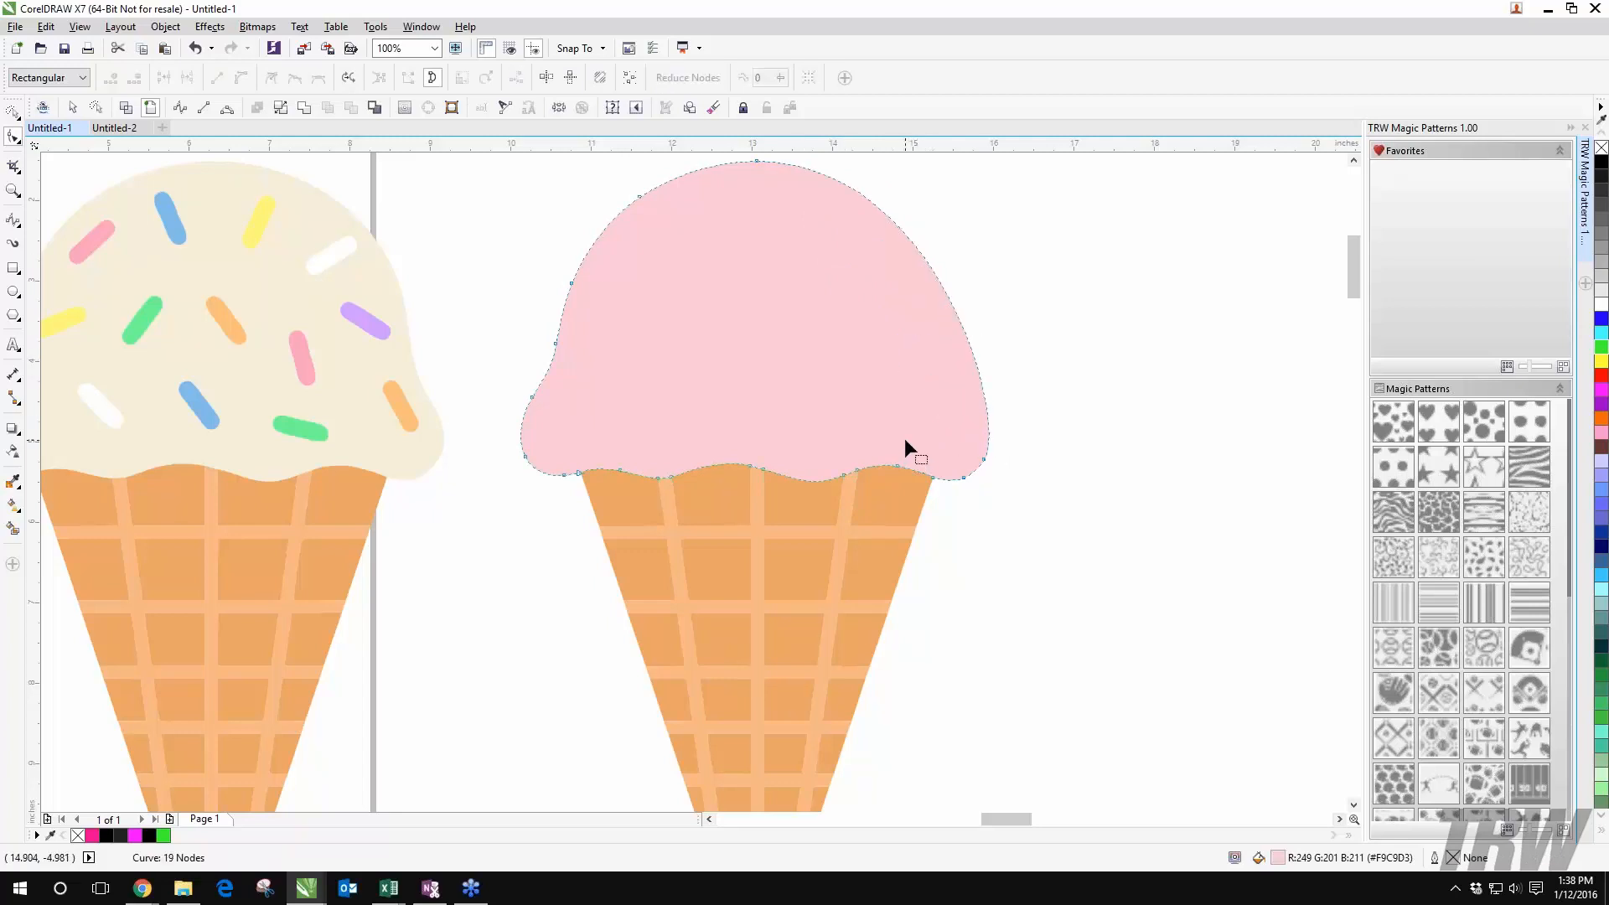
key(ctrl+z)
key(ctrl+z)
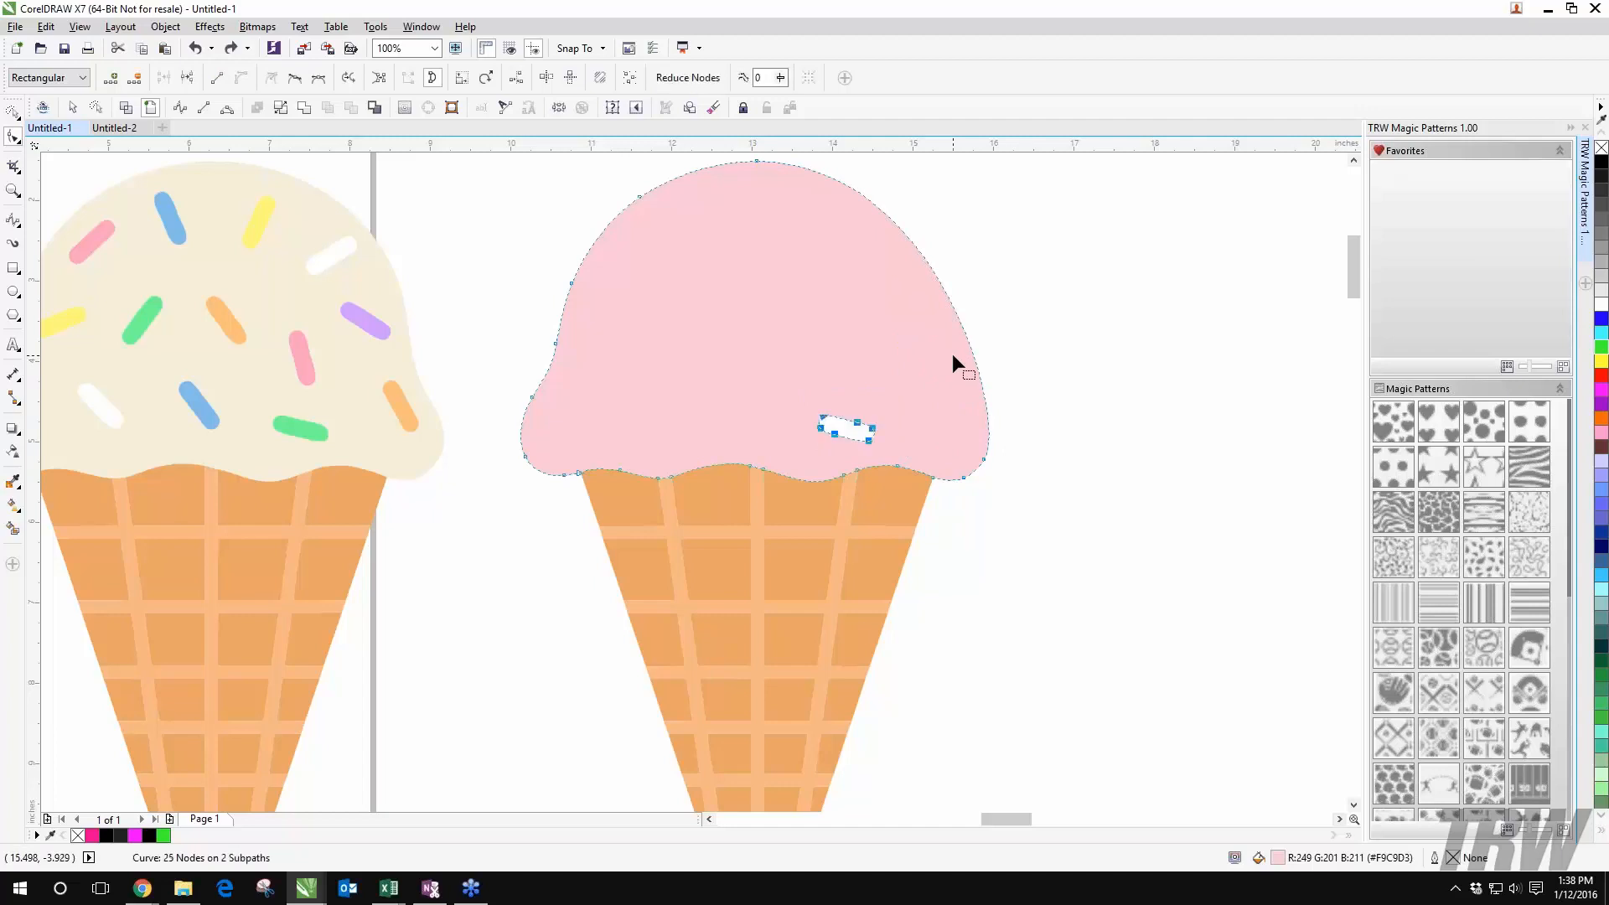
key(ctrl+z)
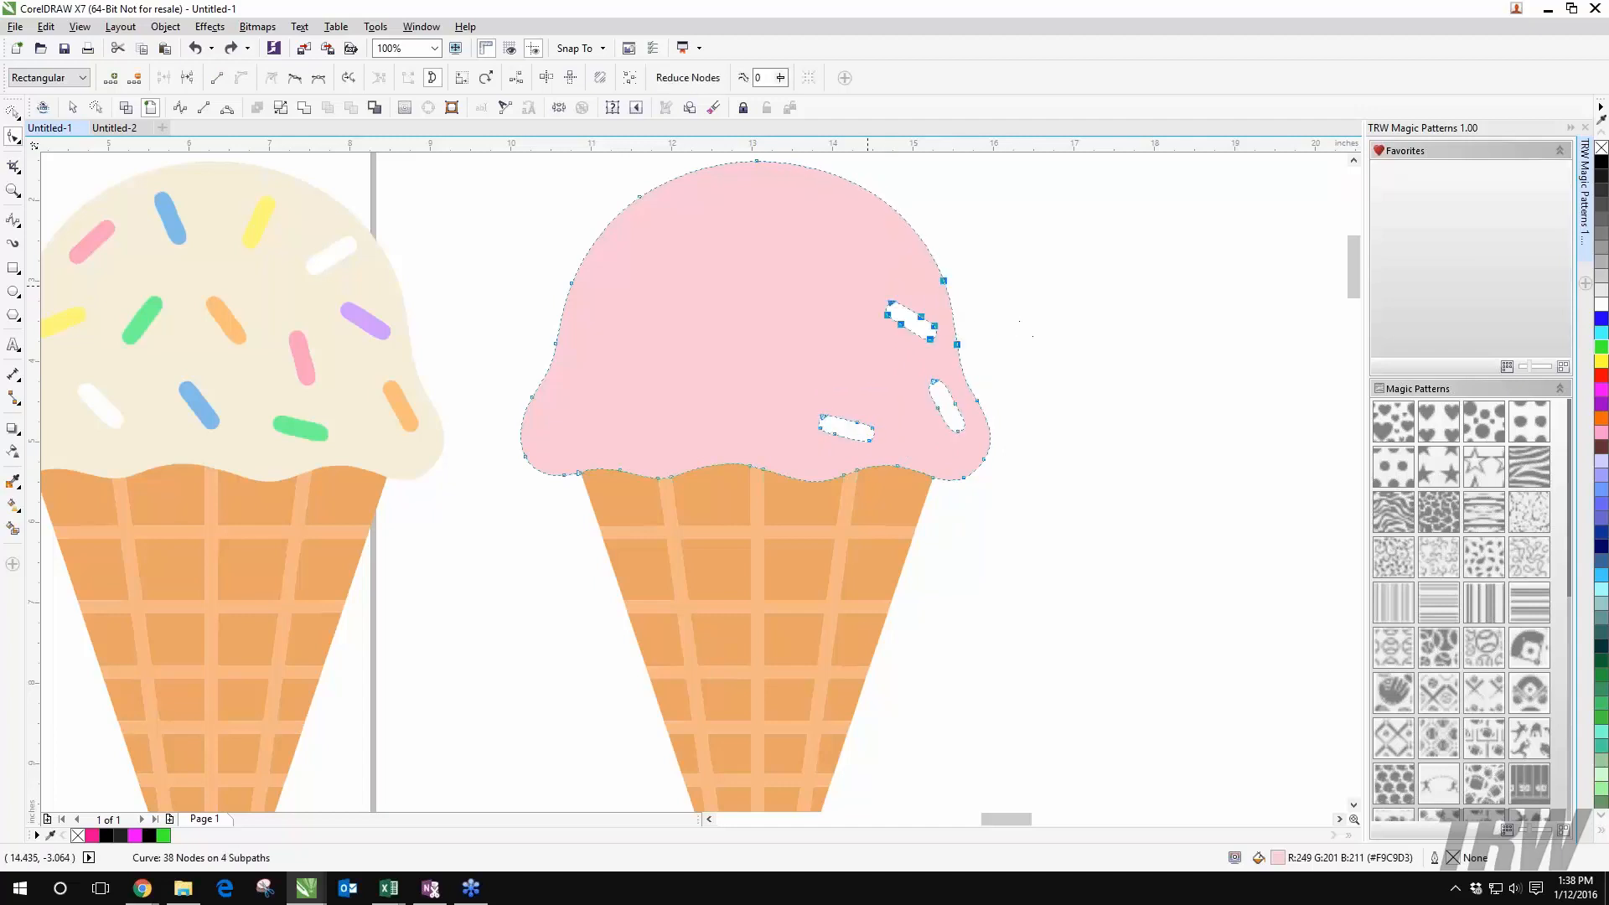
Step: Delete the sprinkle hole at the pink scoop's middle right, and remove the lower-right hole node by node
click(881, 297)
drag(933, 344, 939, 351)
key(Delete)
scroll(923, 391, up, 1)
double_click(950, 373)
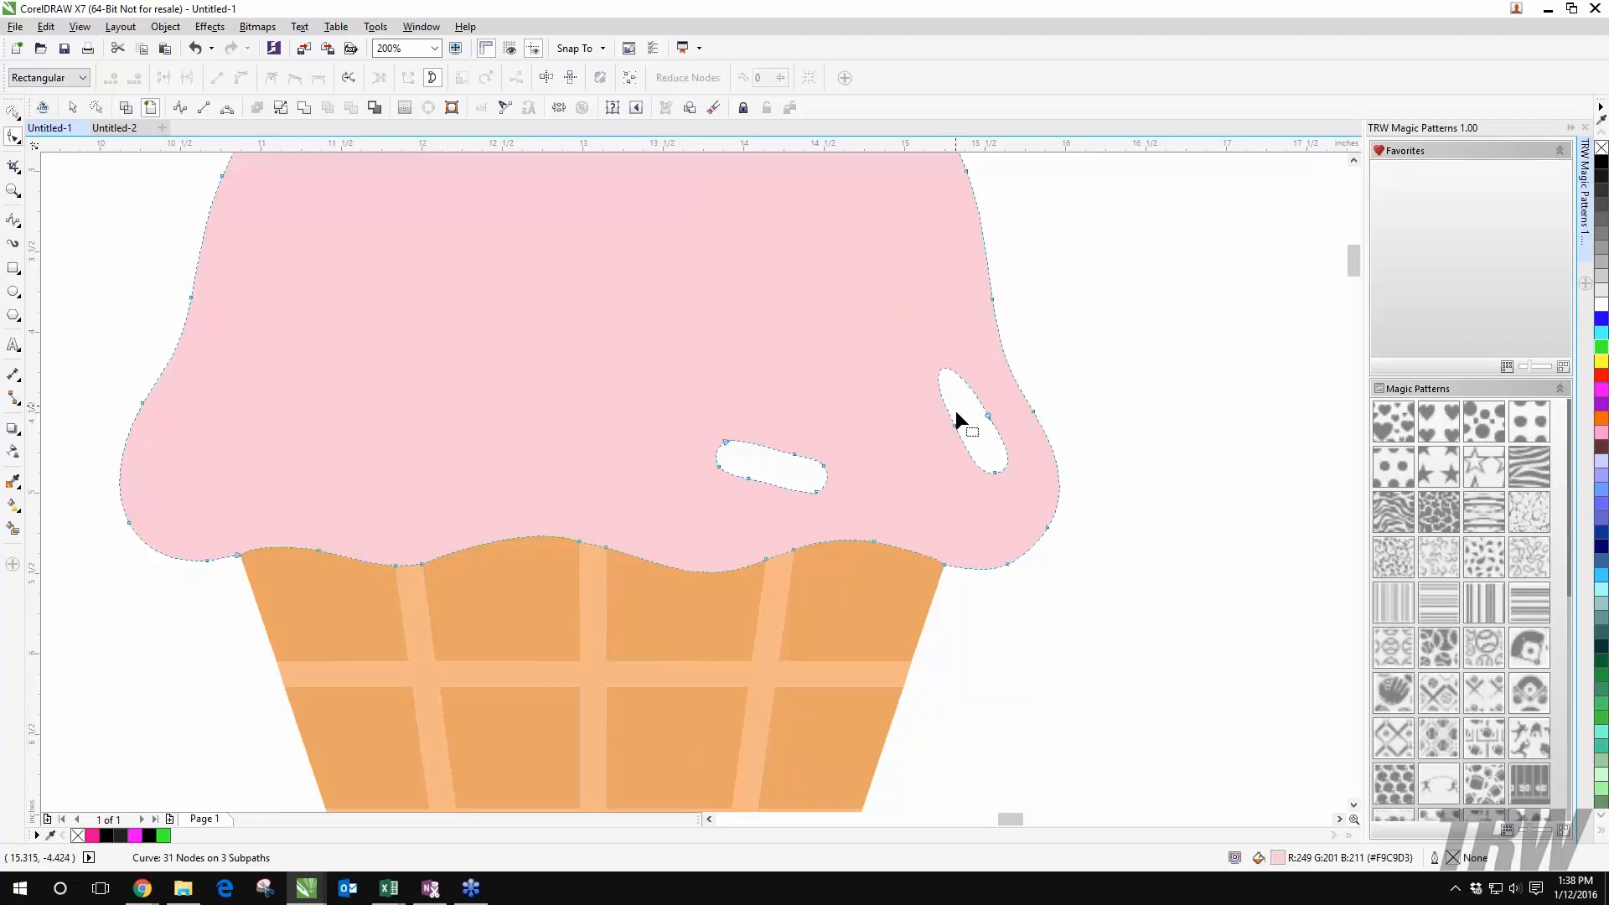
double_click(954, 425)
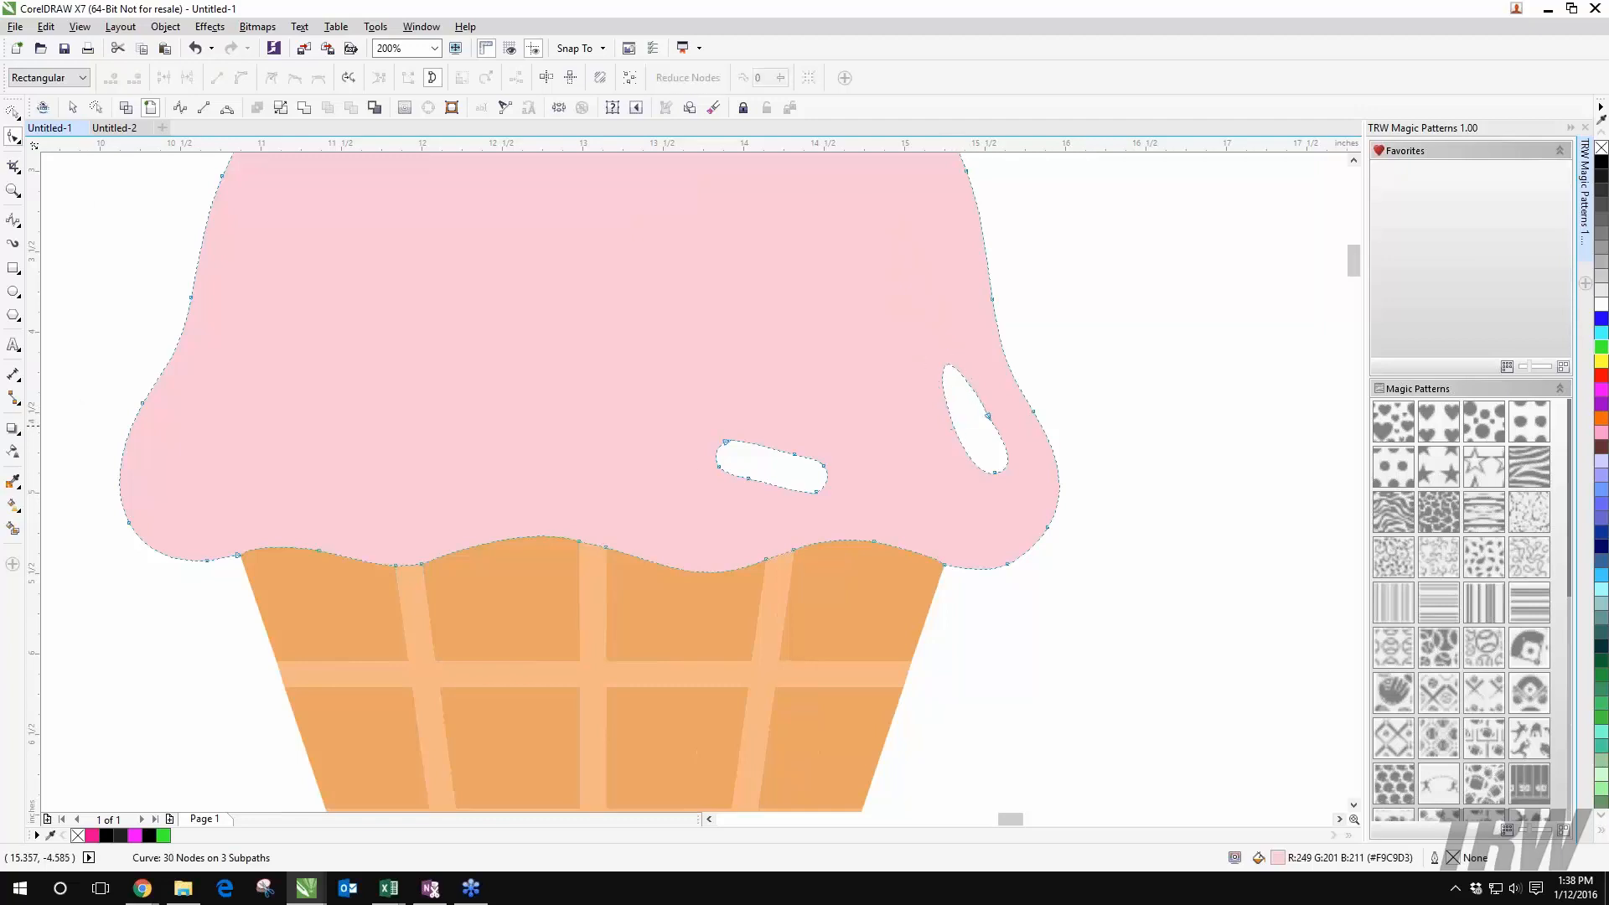
double_click(988, 416)
click(998, 474)
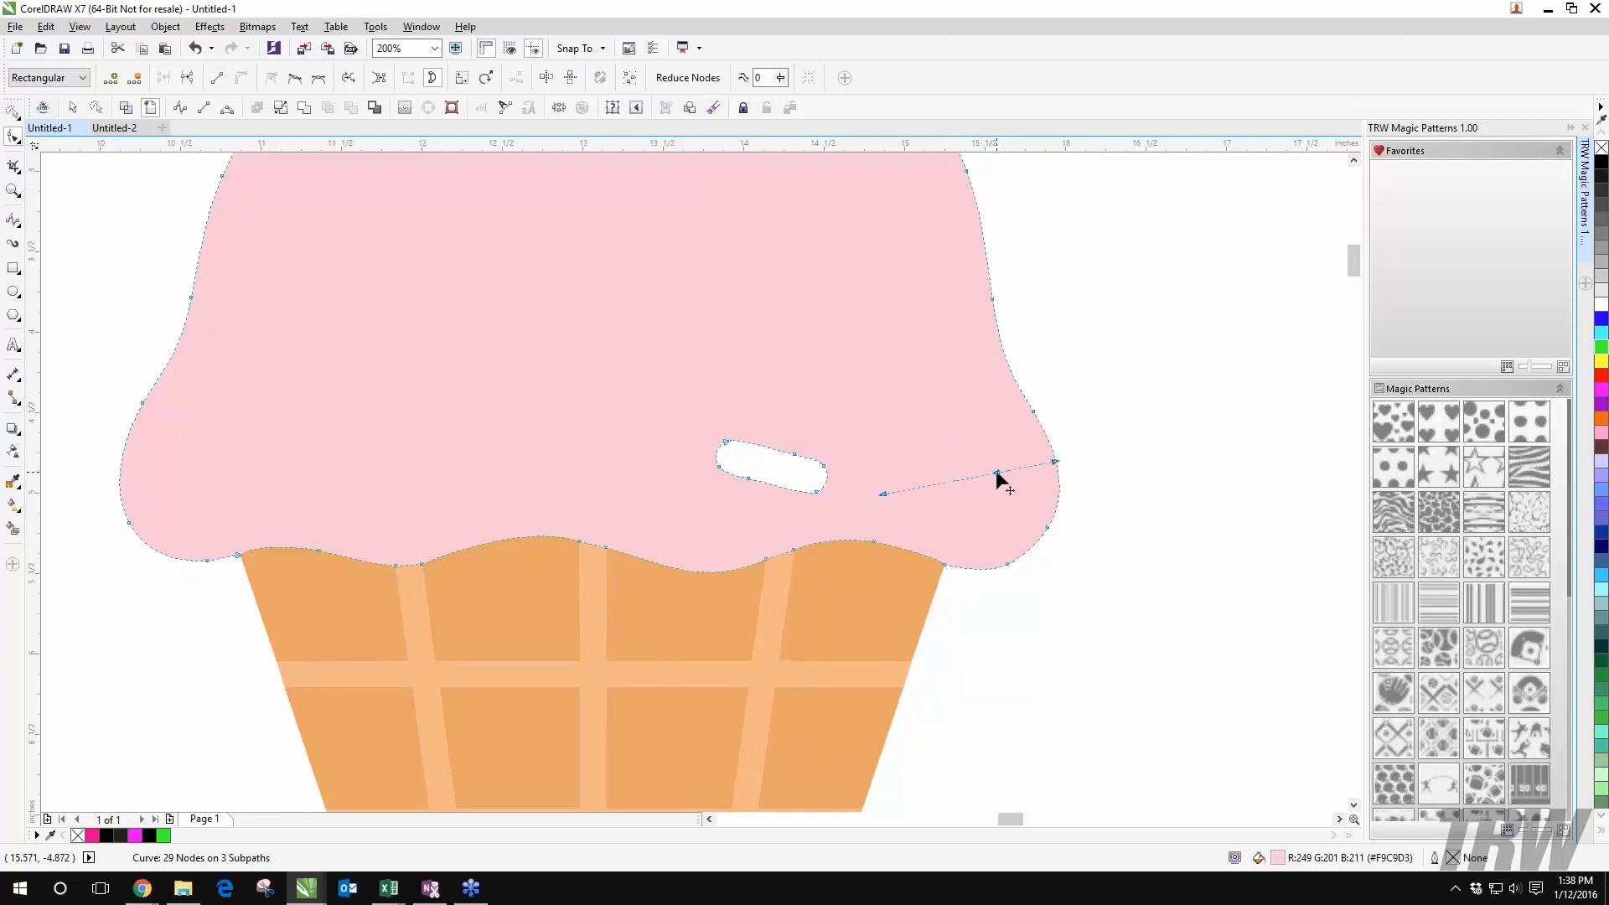
key(Delete)
Step: Remove the last sprinkle hole near the pink scoop's lower edge node by node, keeping the outer edge nodes
double_click(727, 440)
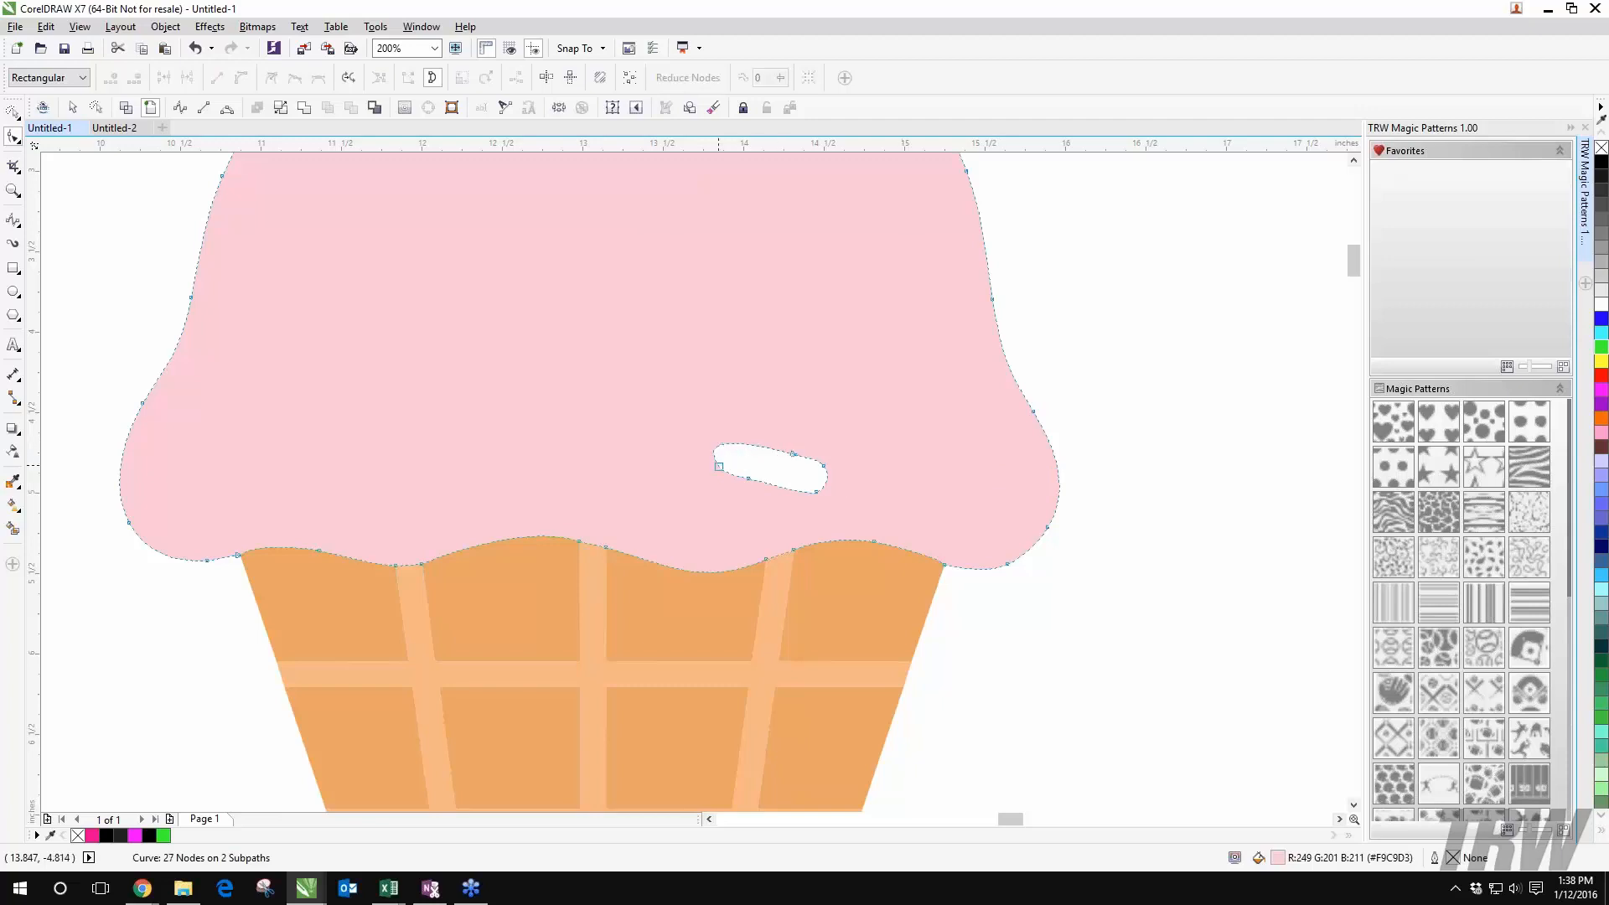
double_click(719, 466)
double_click(749, 479)
double_click(794, 454)
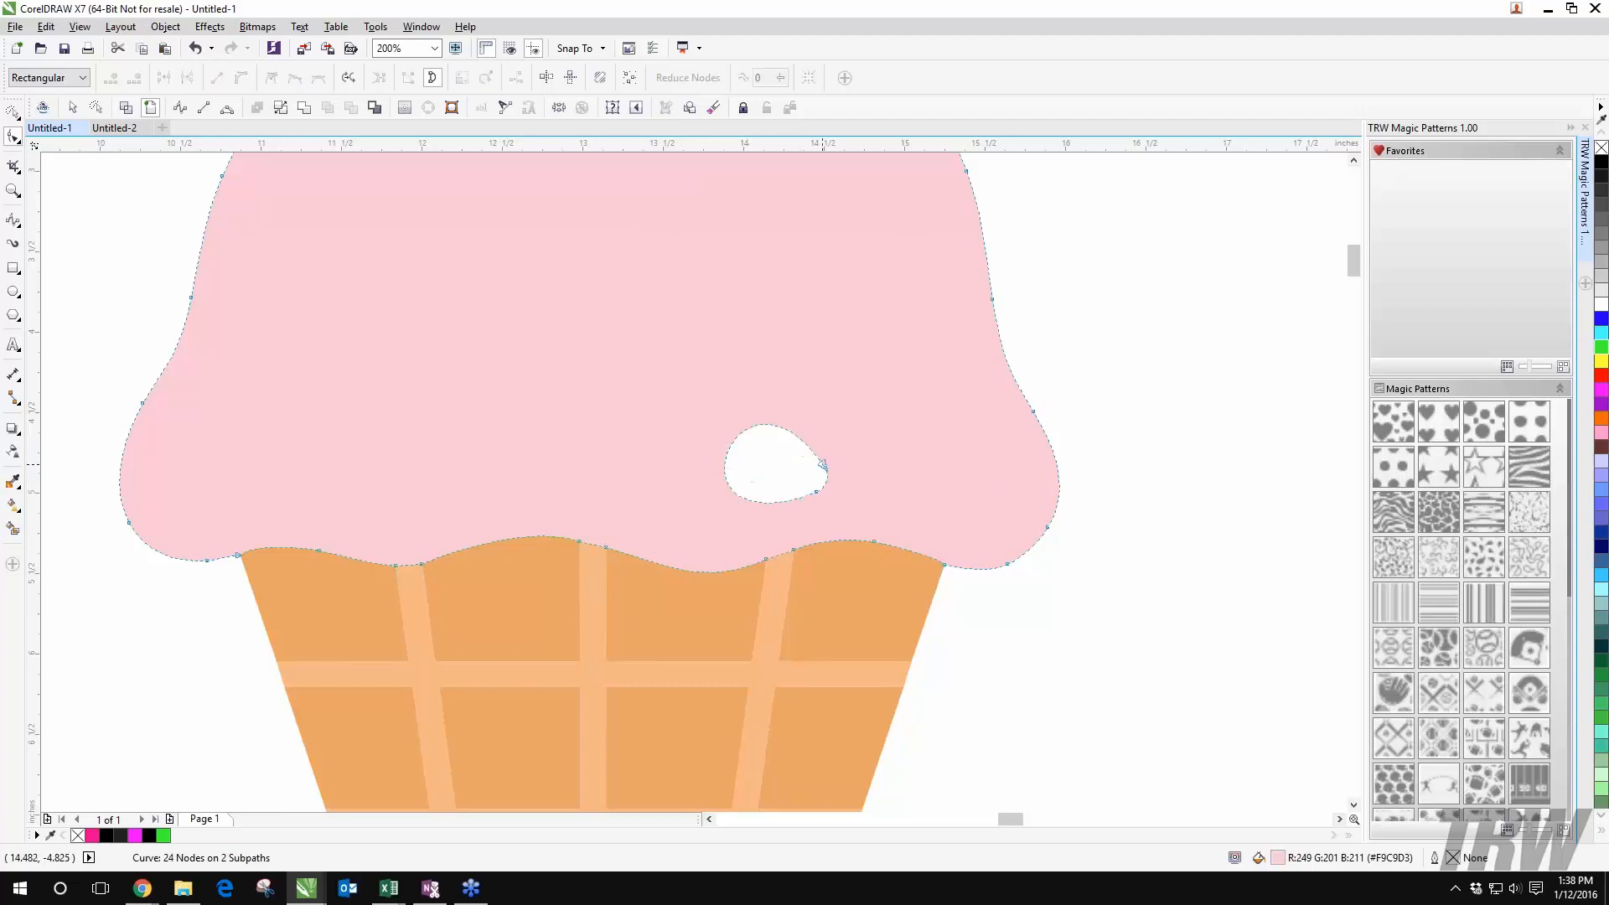
double_click(821, 464)
double_click(817, 492)
scroll(818, 491, down, 2)
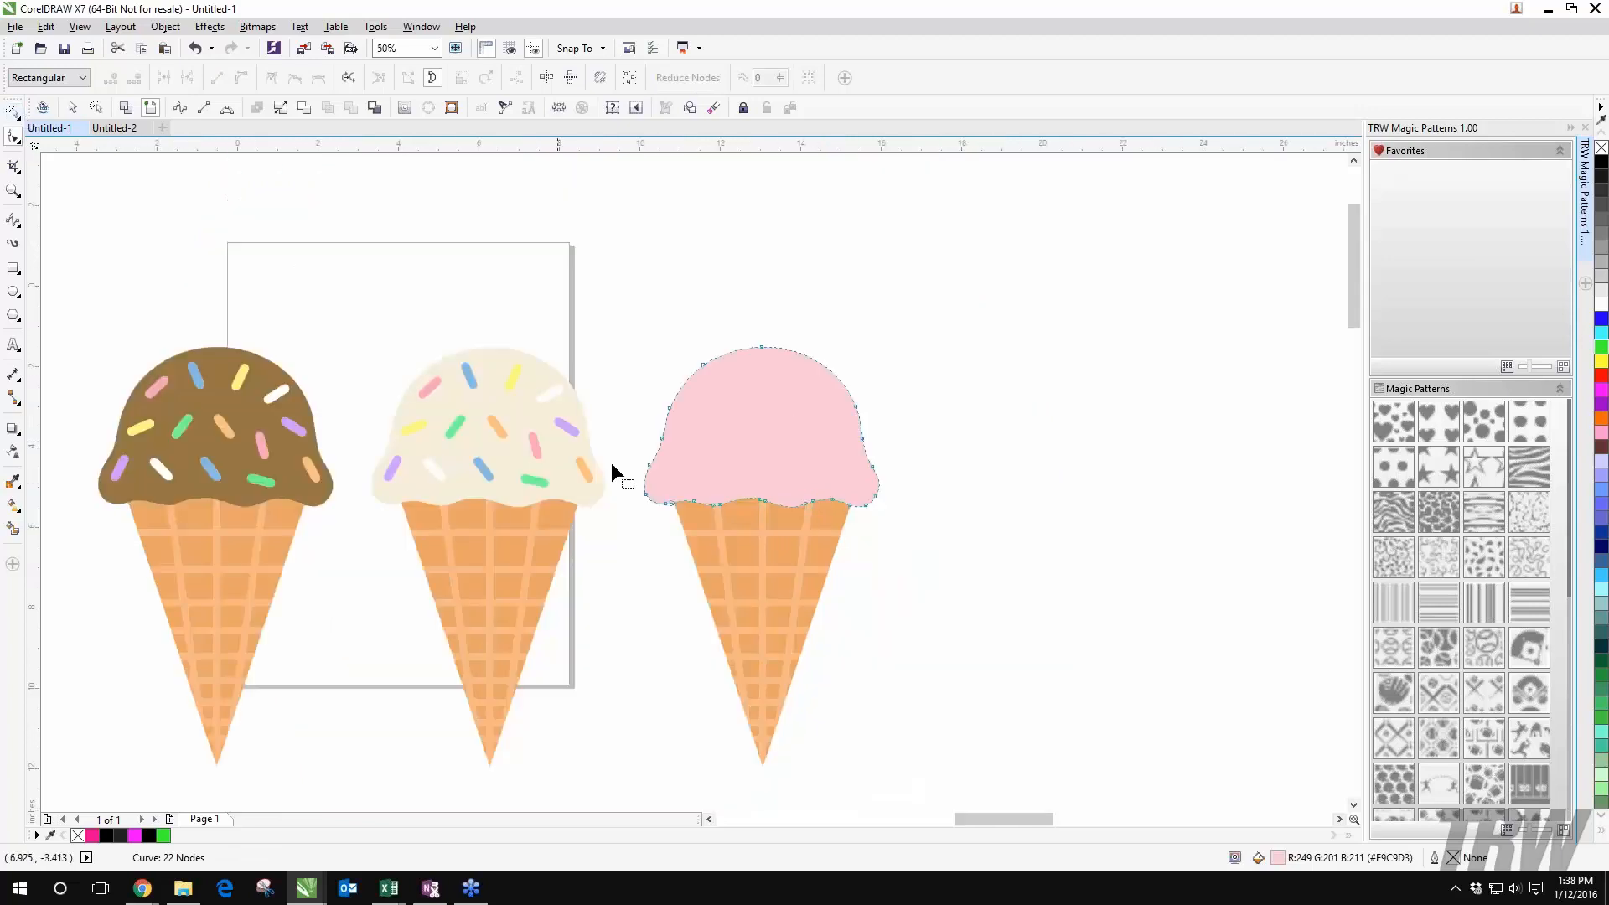
Step: Move the infinity love bitmap into the empty space right of the traced cones, centred at about X 32.4, Y -2.9 inches
scroll(526, 344, down, 2)
scroll(654, 396, up, 1)
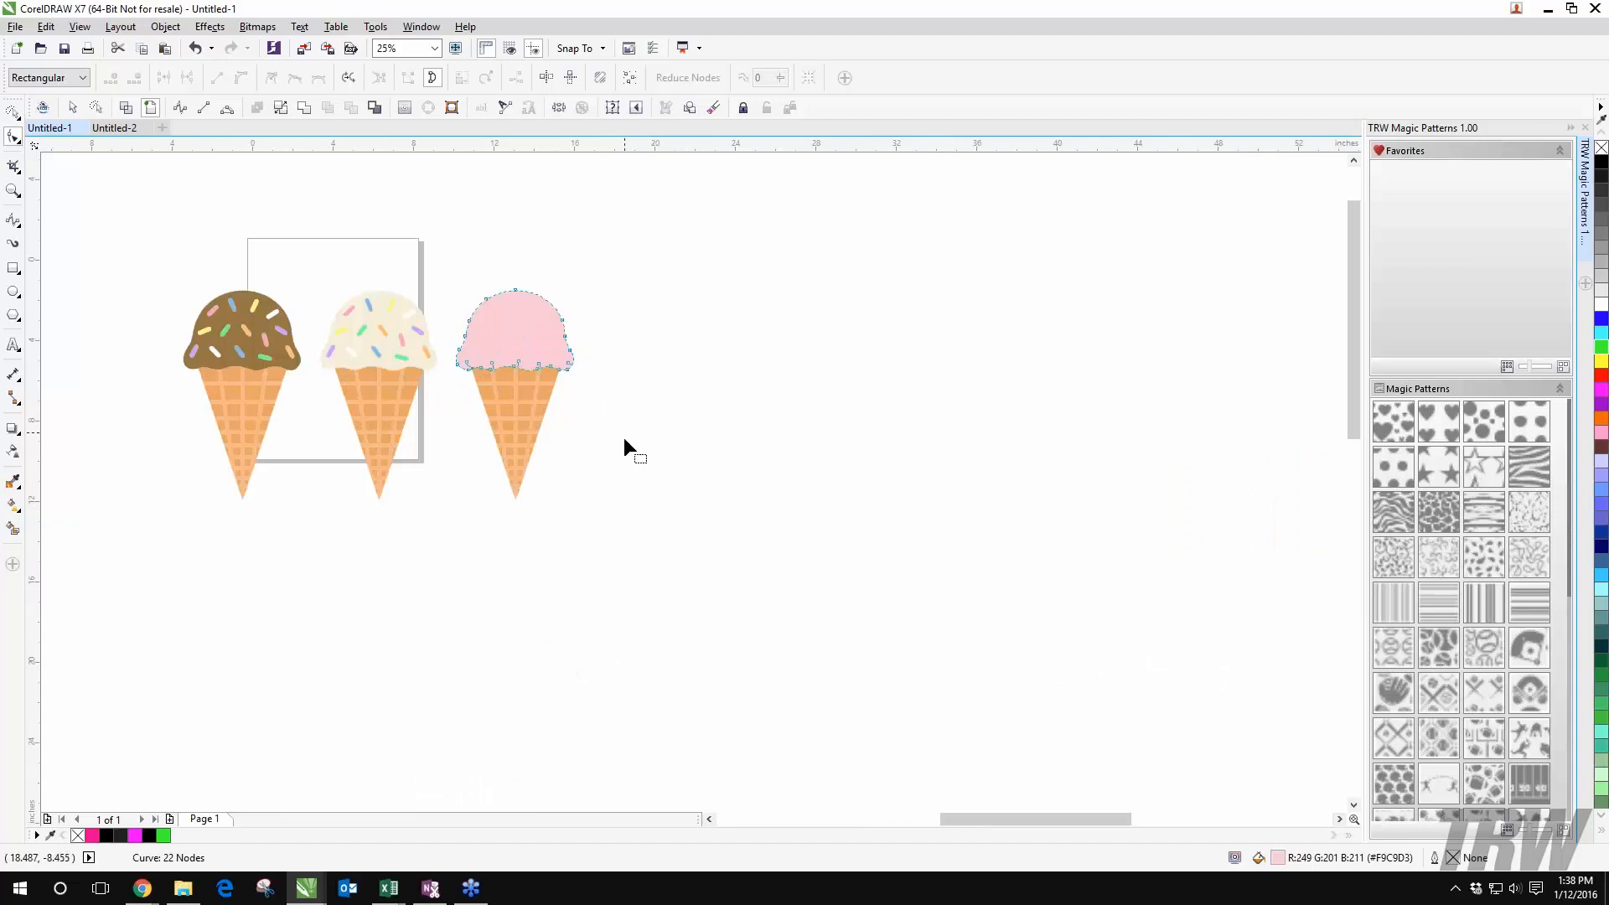
scroll(608, 419, down, 1)
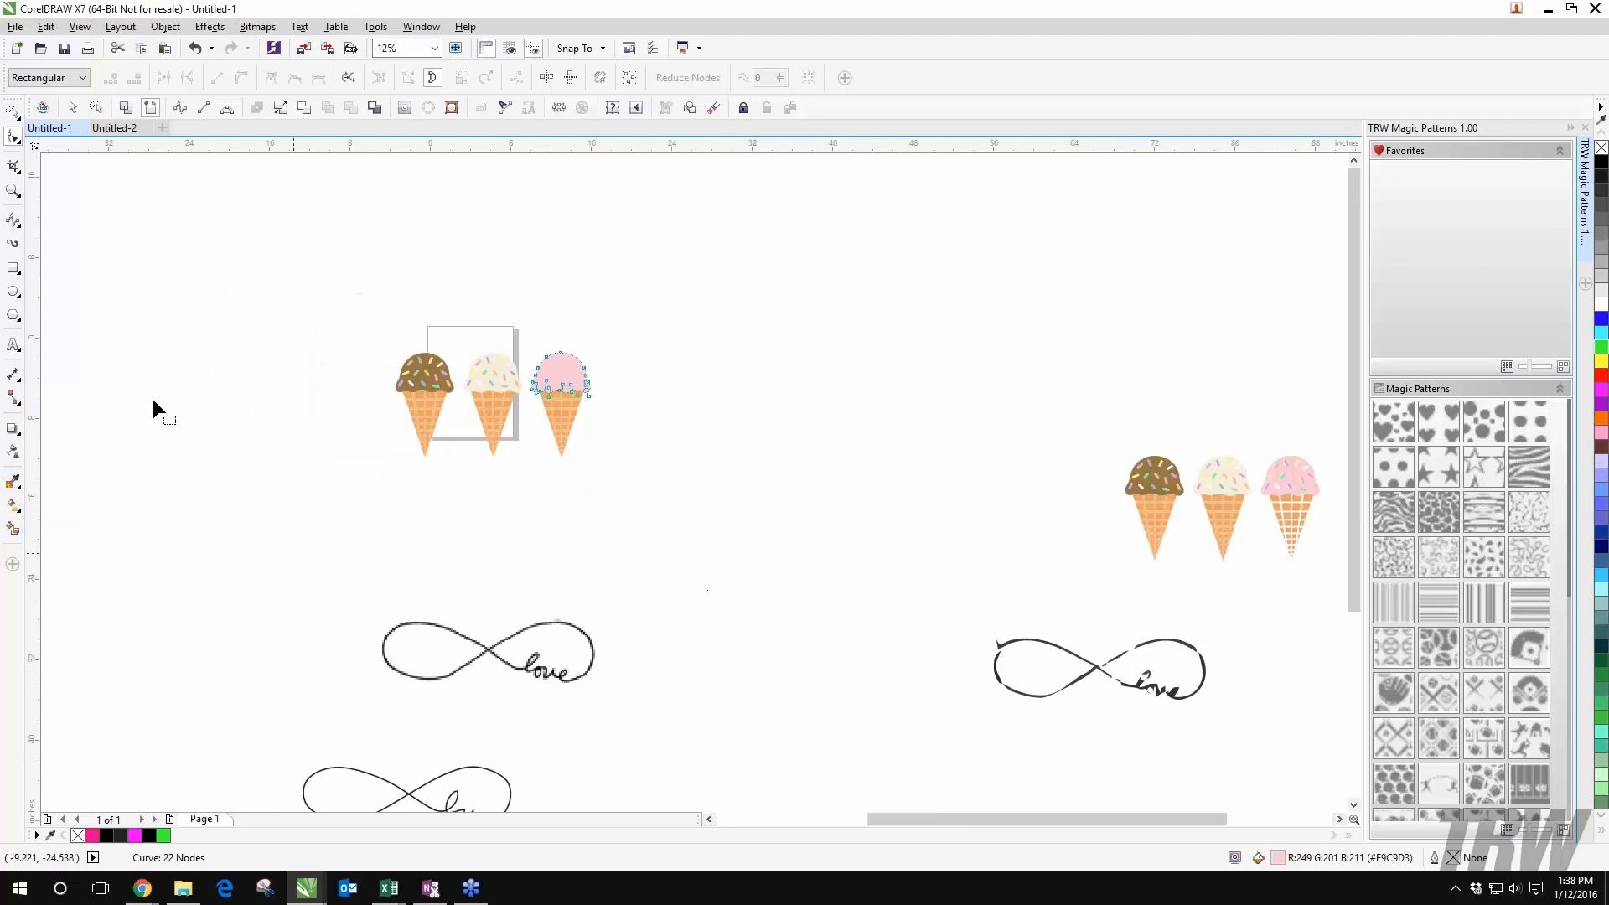
click(73, 107)
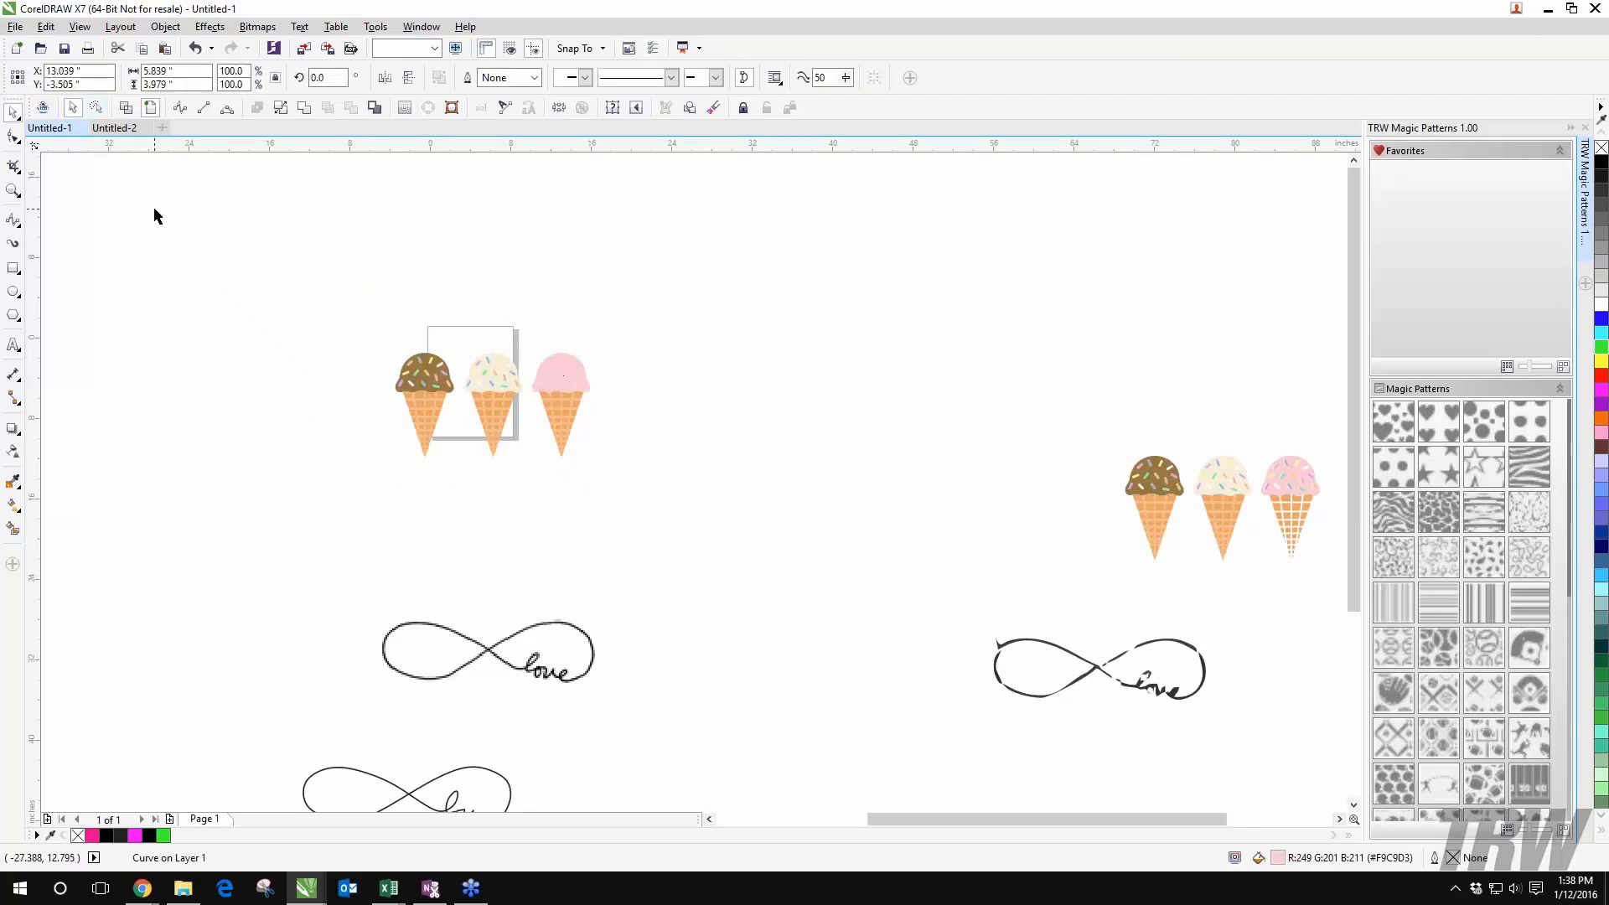
drag(477, 564, 754, 380)
drag(758, 481, 342, 428)
drag(466, 393, 646, 446)
drag(481, 566, 635, 442)
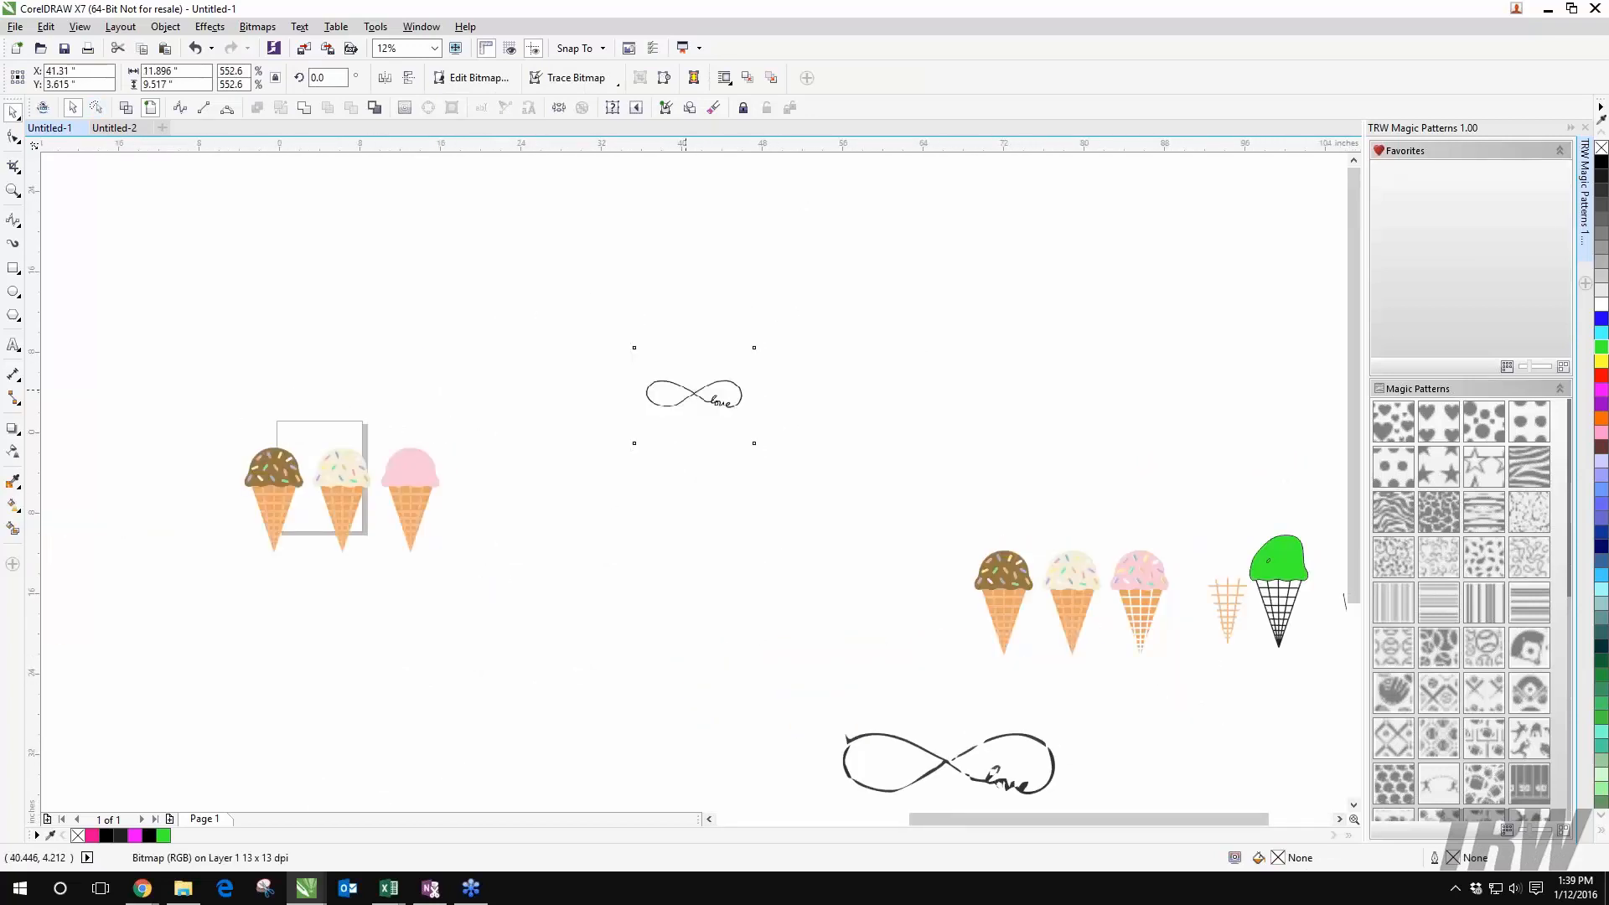
drag(696, 394, 655, 482)
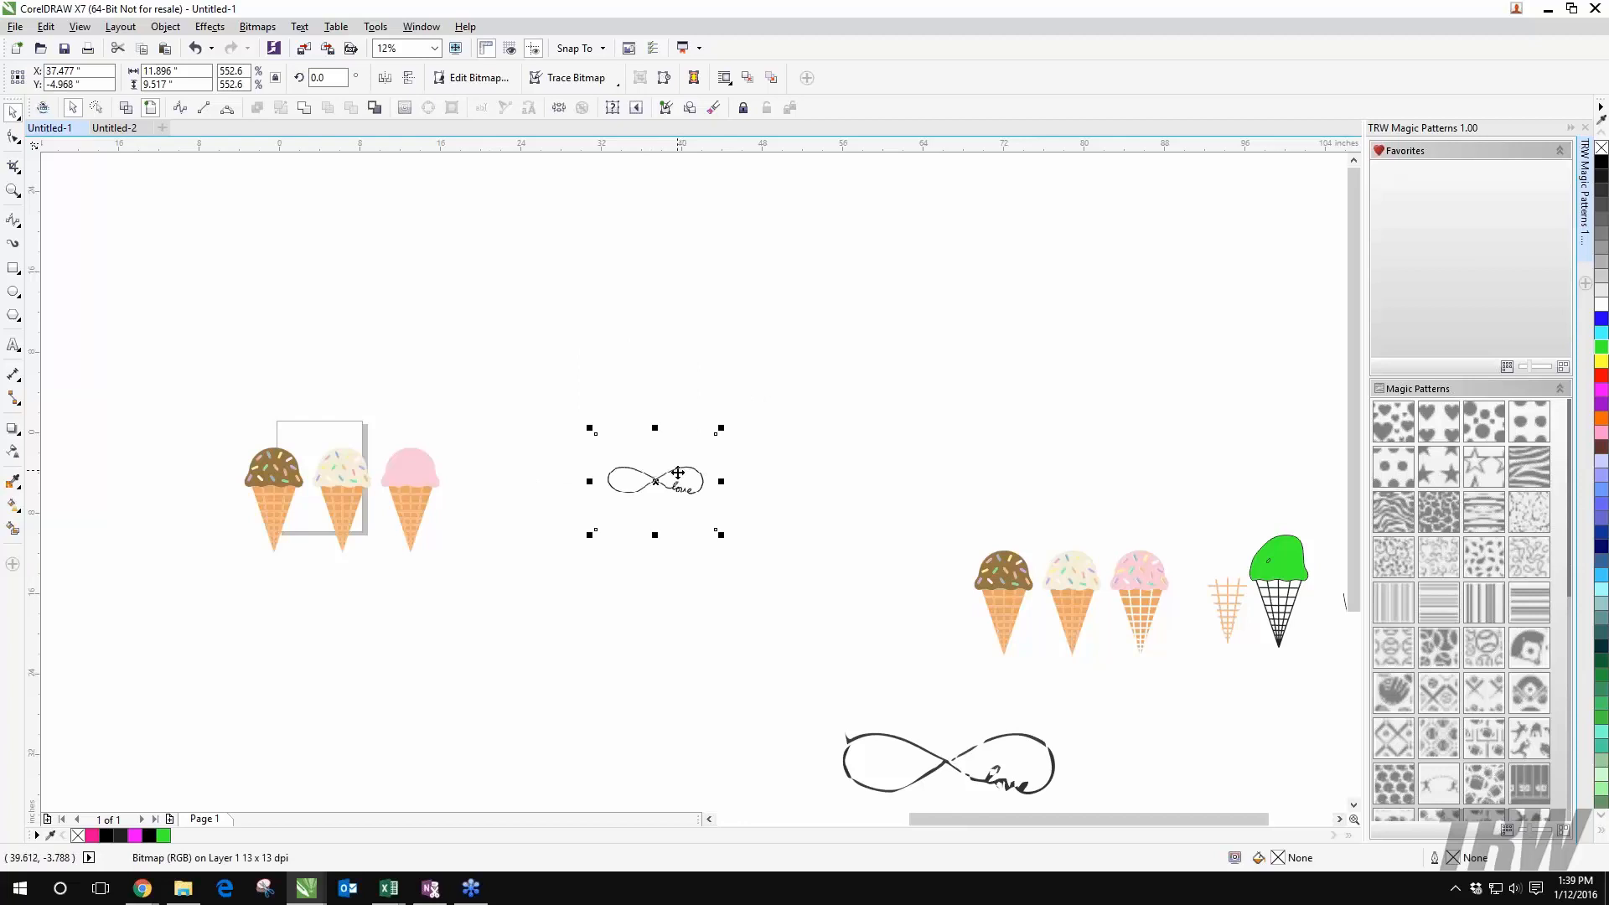
scroll(677, 473, up, 1)
drag(569, 578, 557, 567)
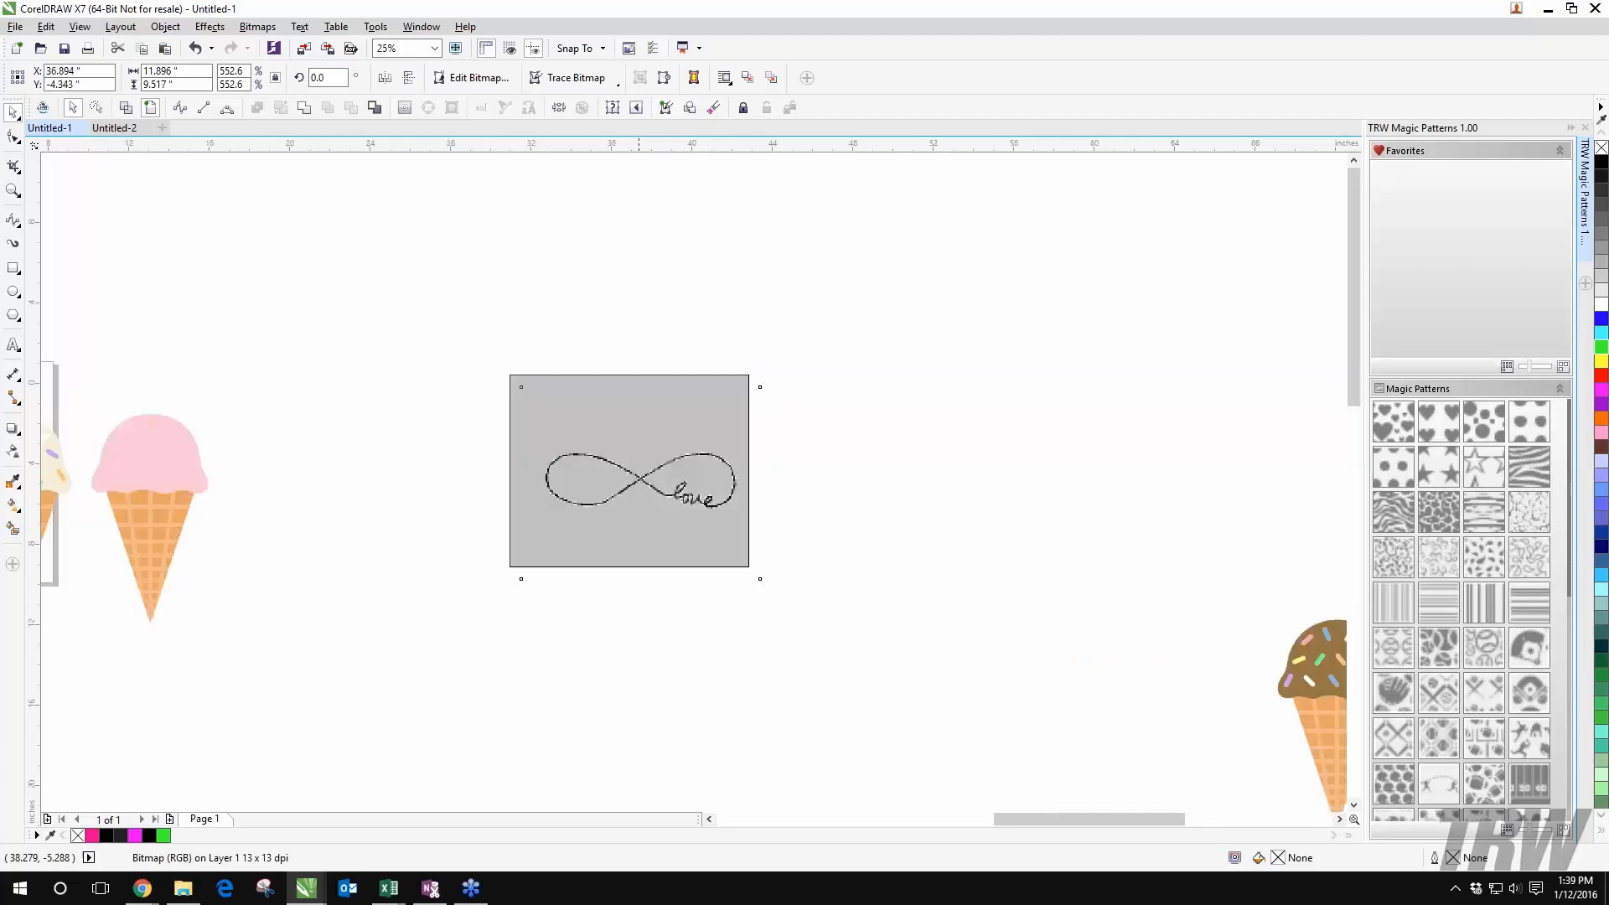
drag(639, 471, 552, 444)
Step: Start an outline trace of the infinity love bitmap using the Detailed logo preset
scroll(547, 434, up, 2)
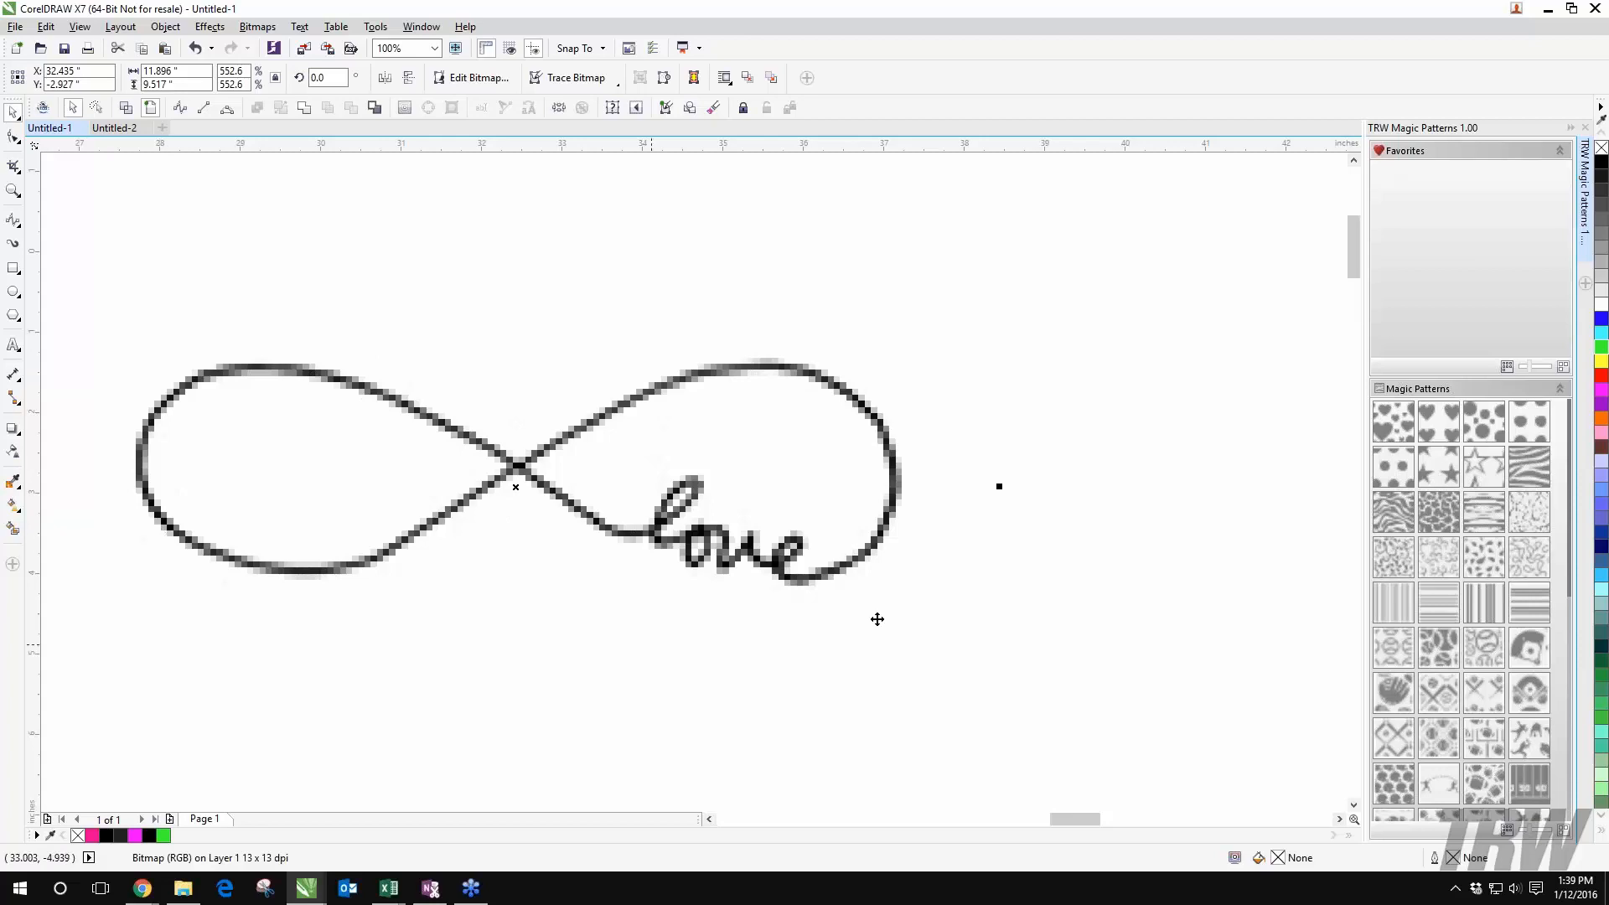
click(617, 84)
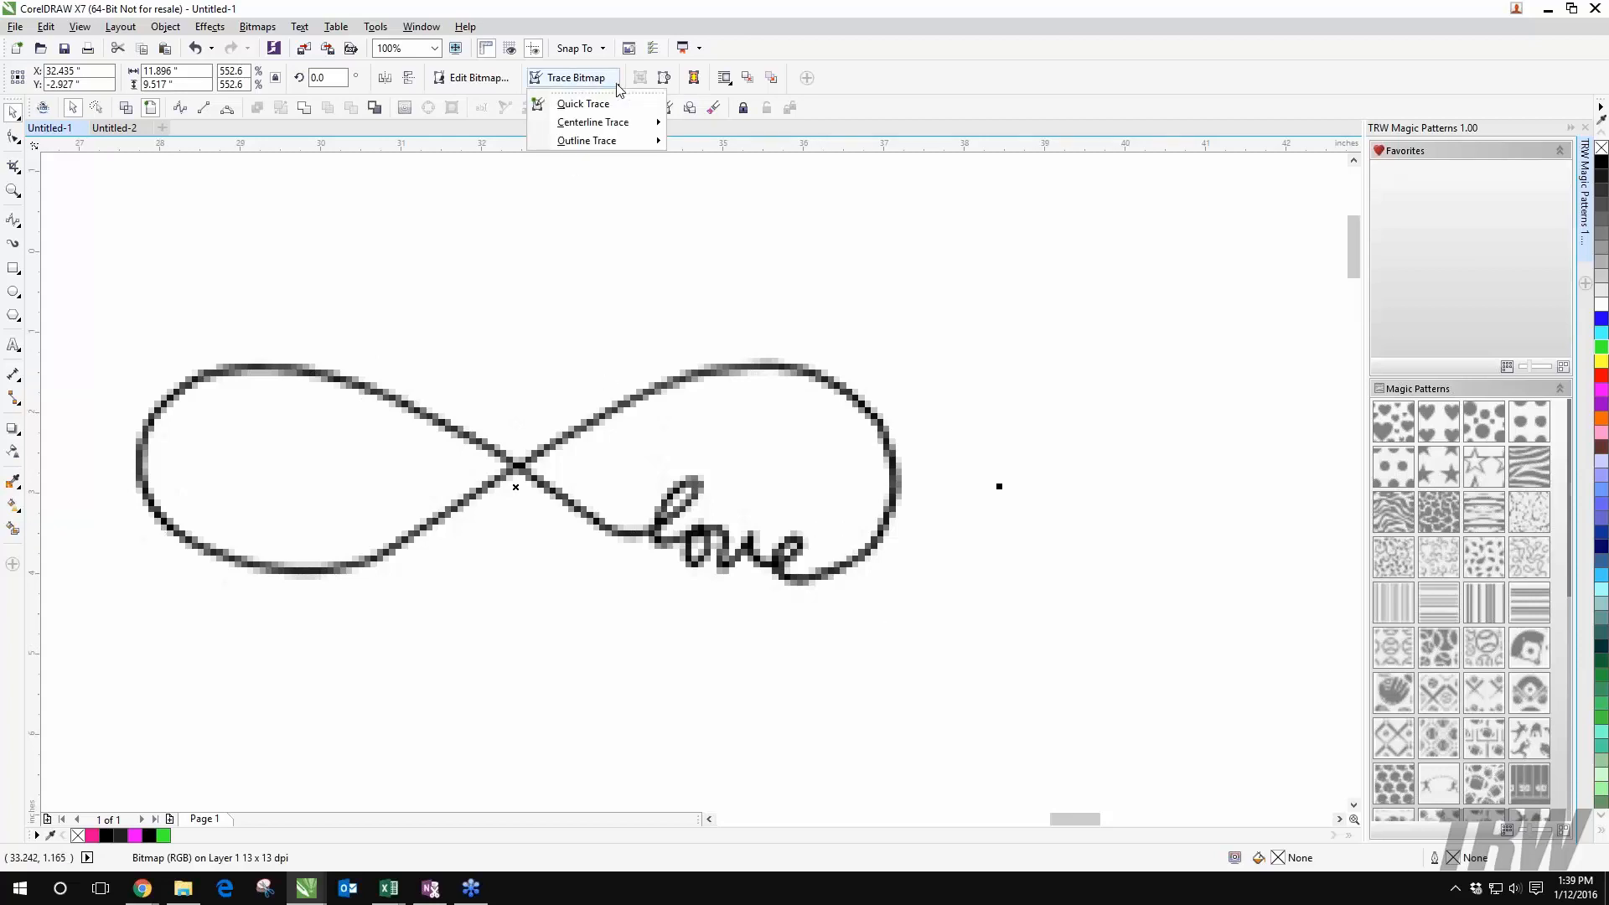
mouse_move(611, 142)
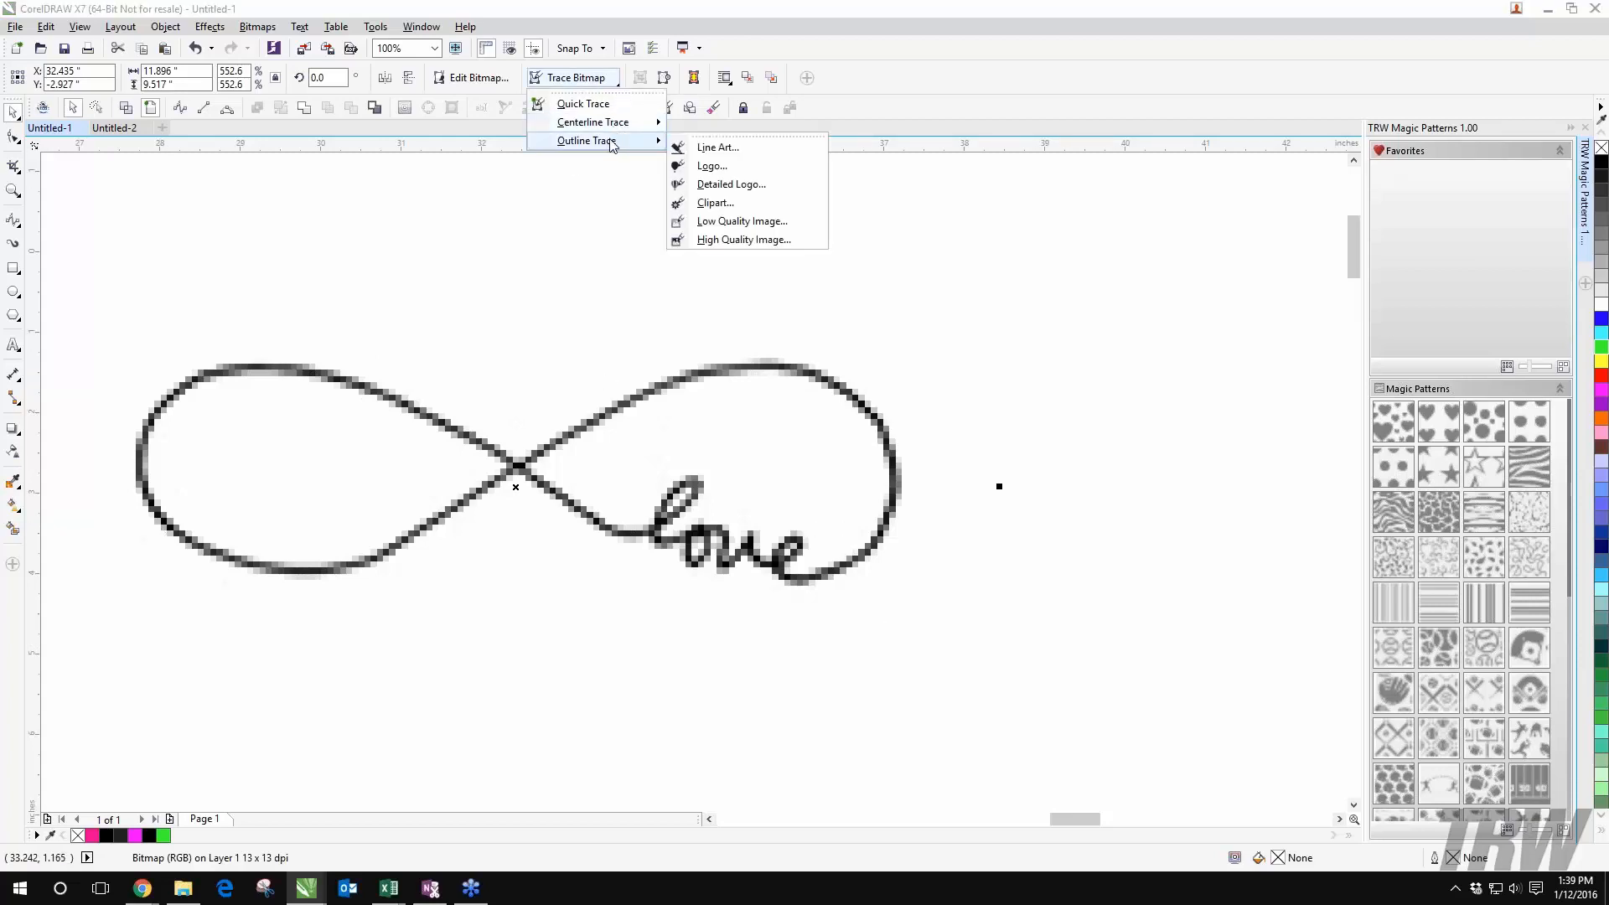
click(727, 187)
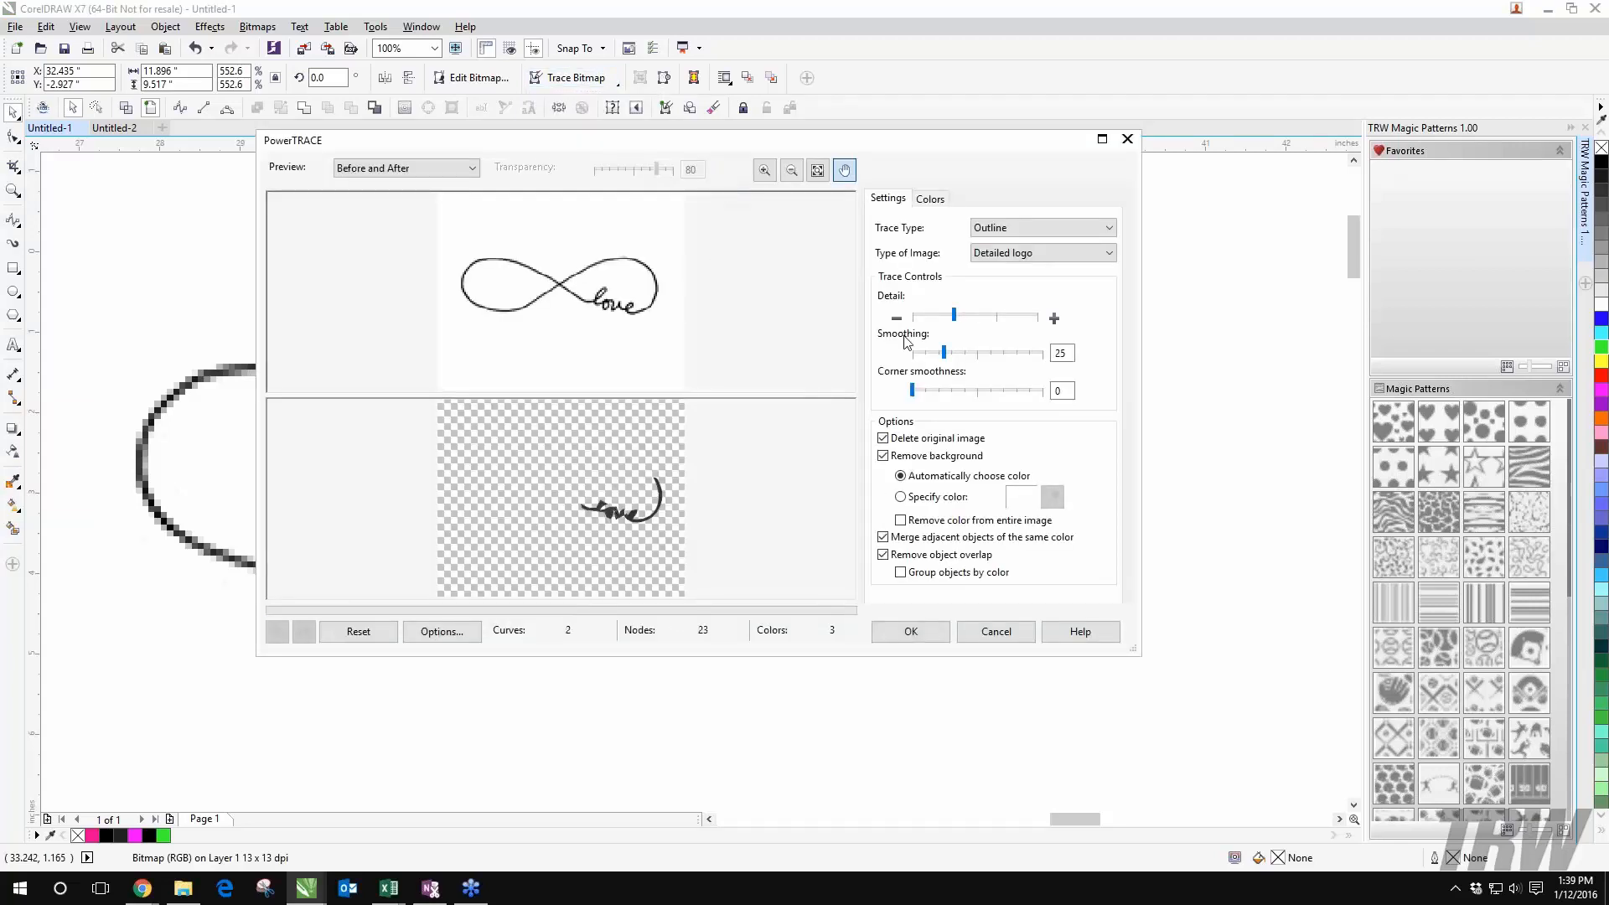
Step: Preview the trace with the Line art image type, and as Clipart with detail at maximum
click(1096, 256)
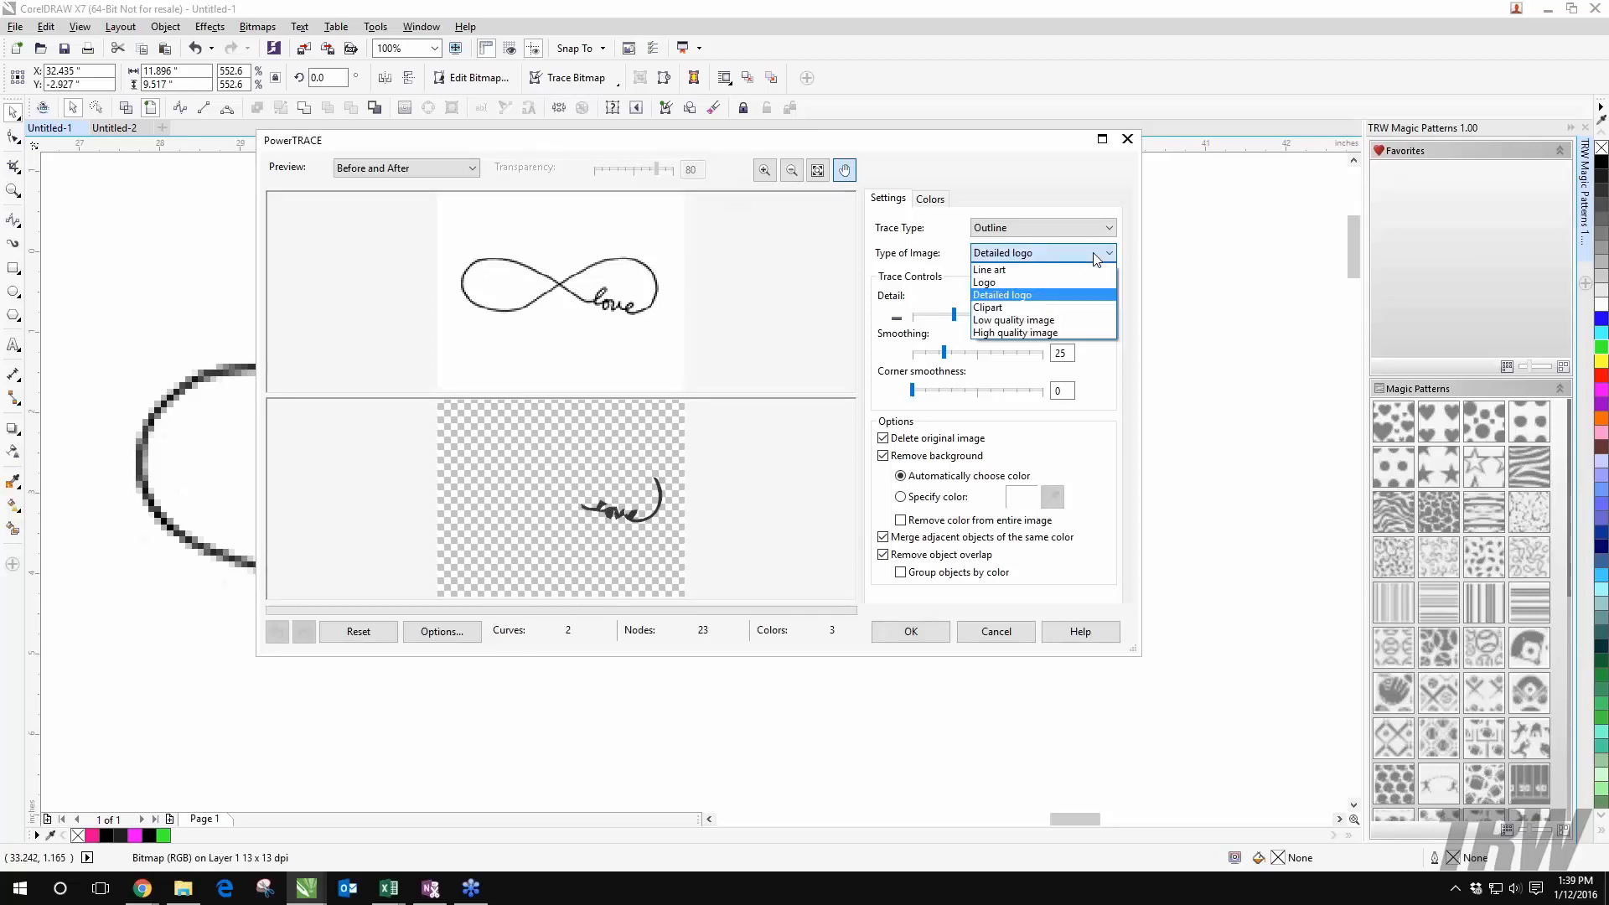
click(1058, 265)
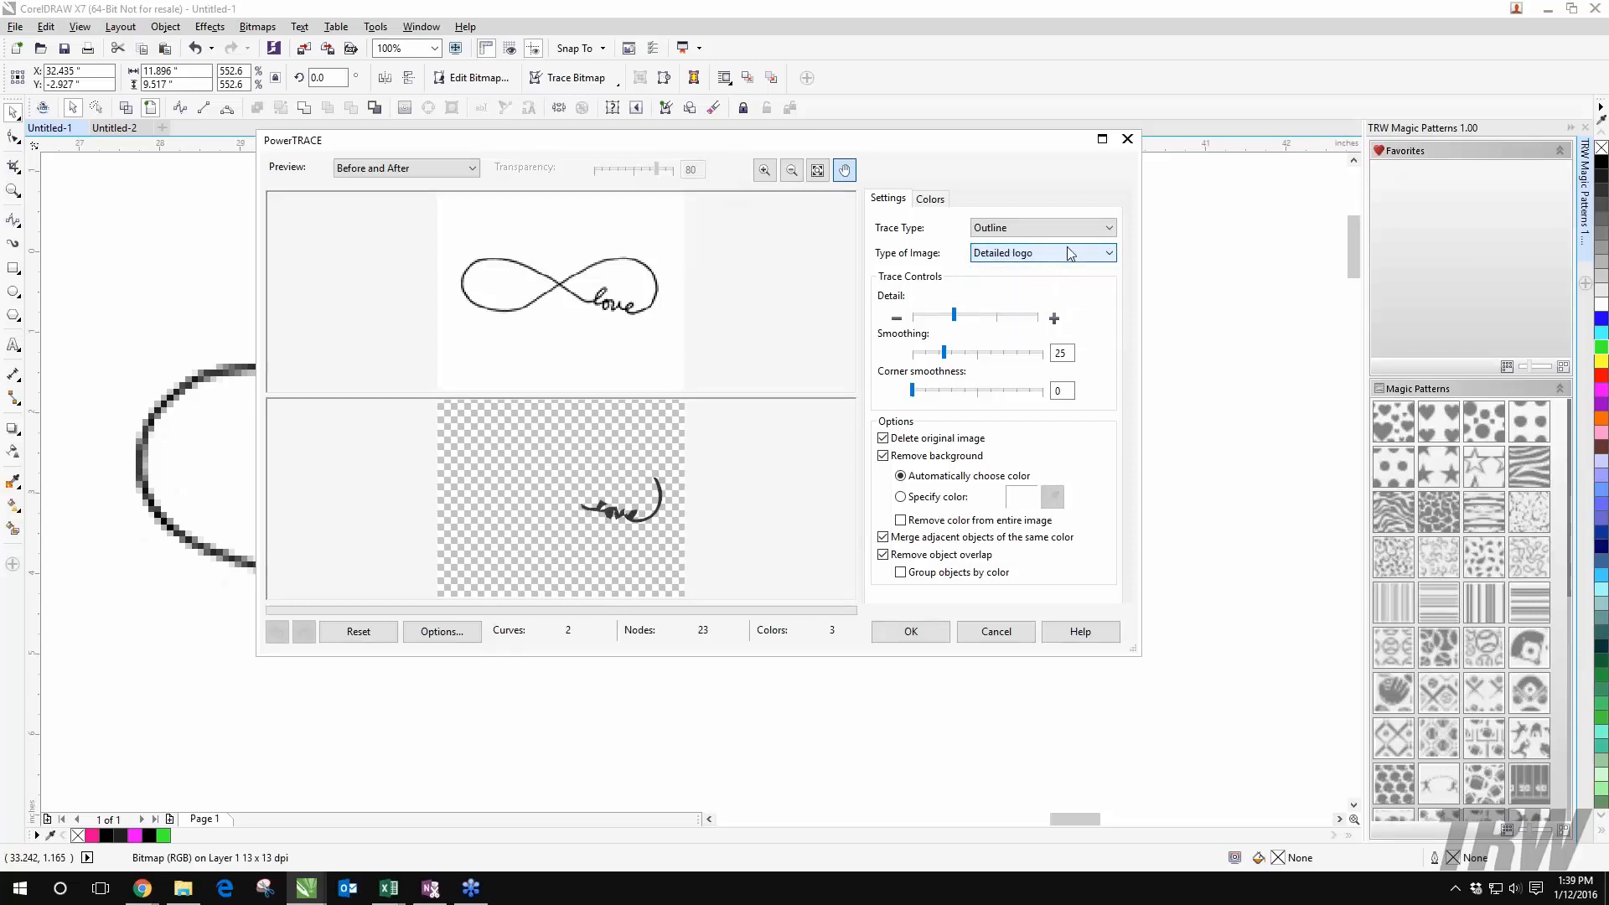
click(1061, 259)
click(1049, 264)
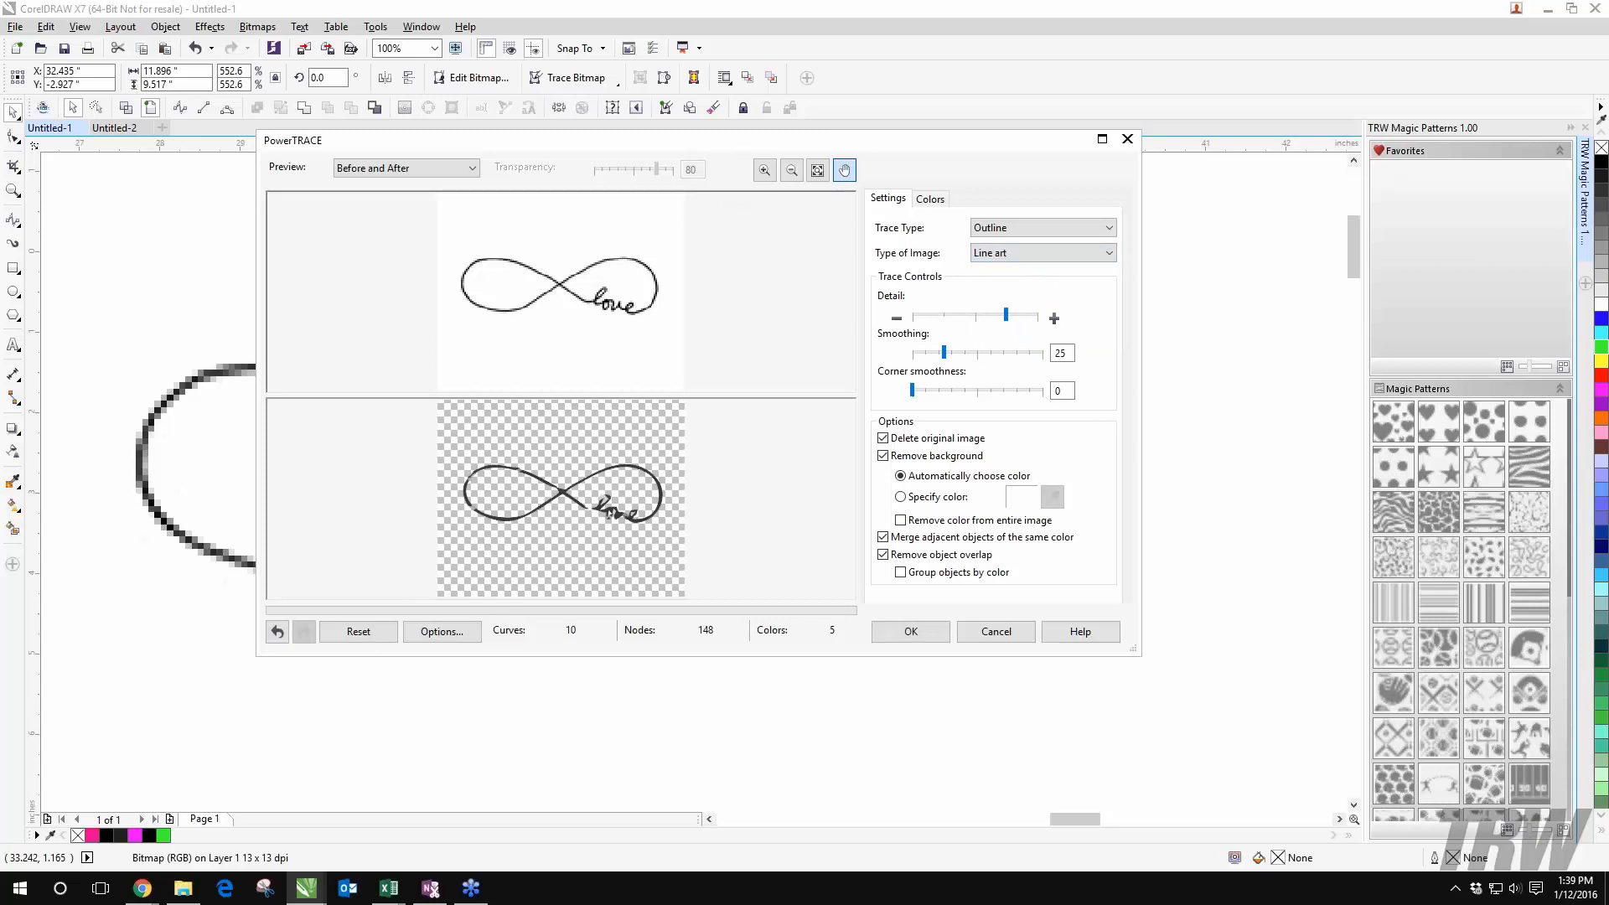
click(1044, 256)
click(1041, 308)
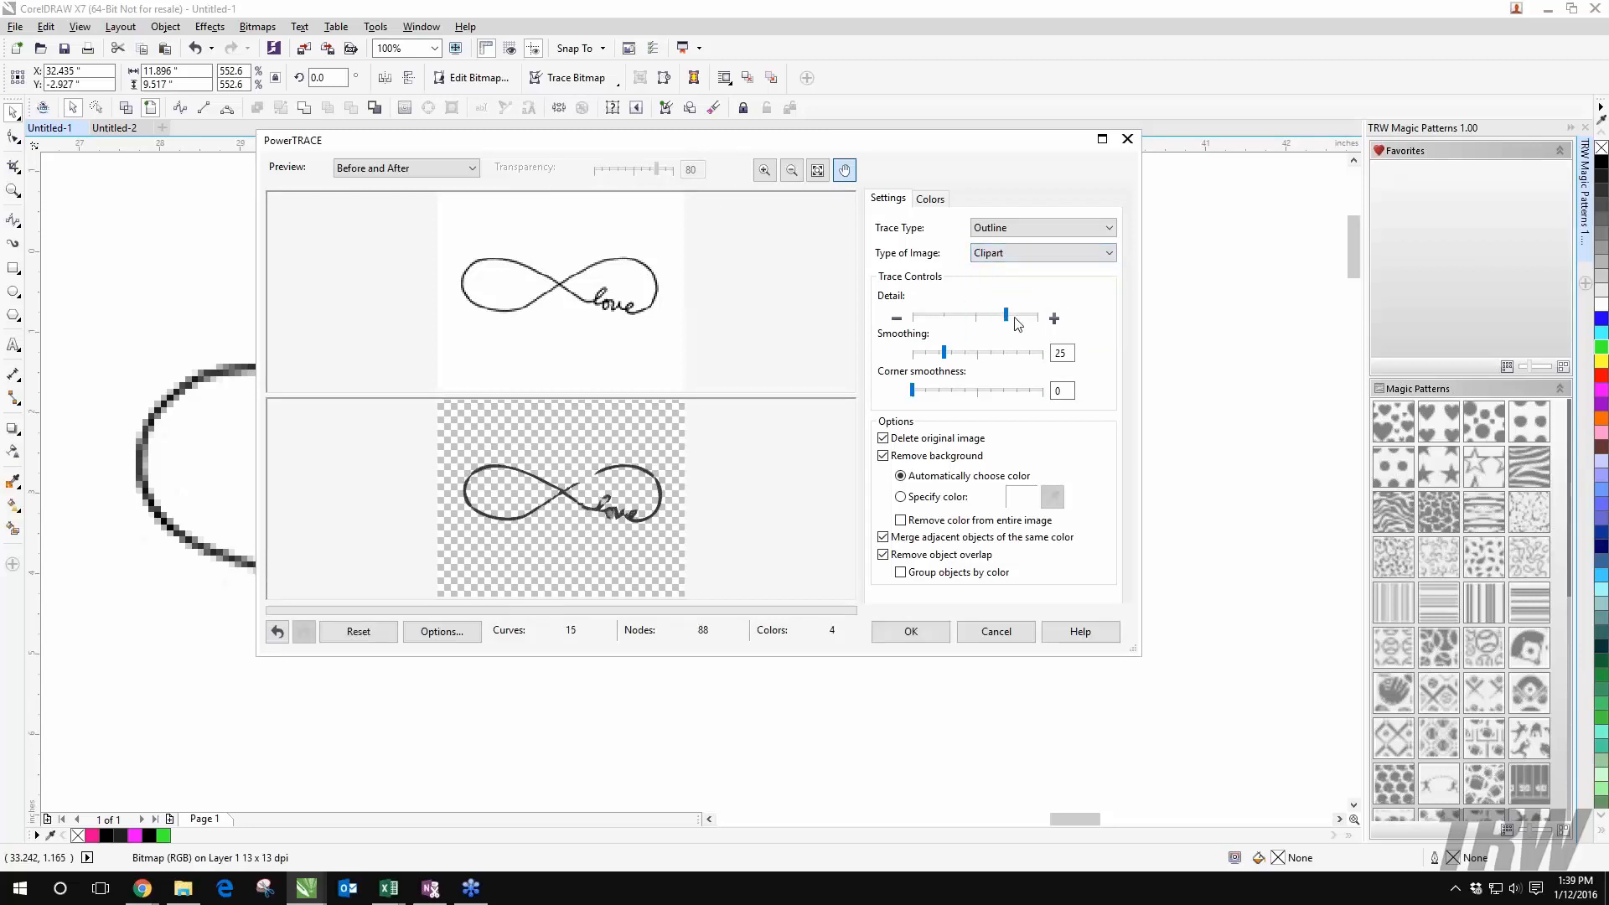
click(1016, 318)
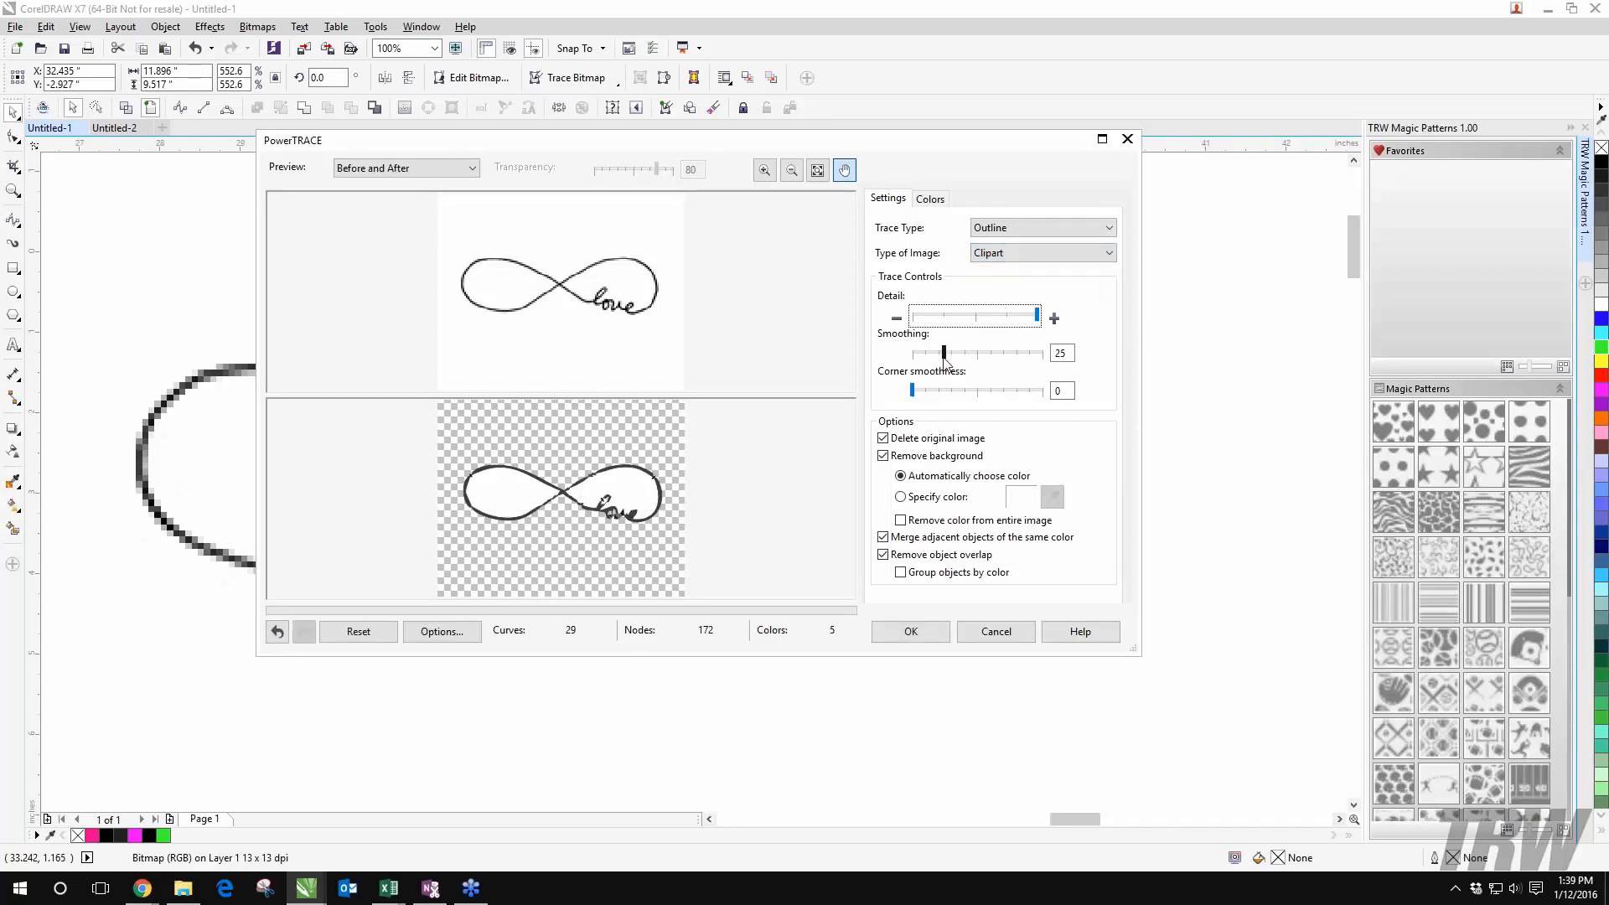
Step: Set the trace's smoothing to 43 and its corner smoothness to 21
drag(945, 360, 1034, 357)
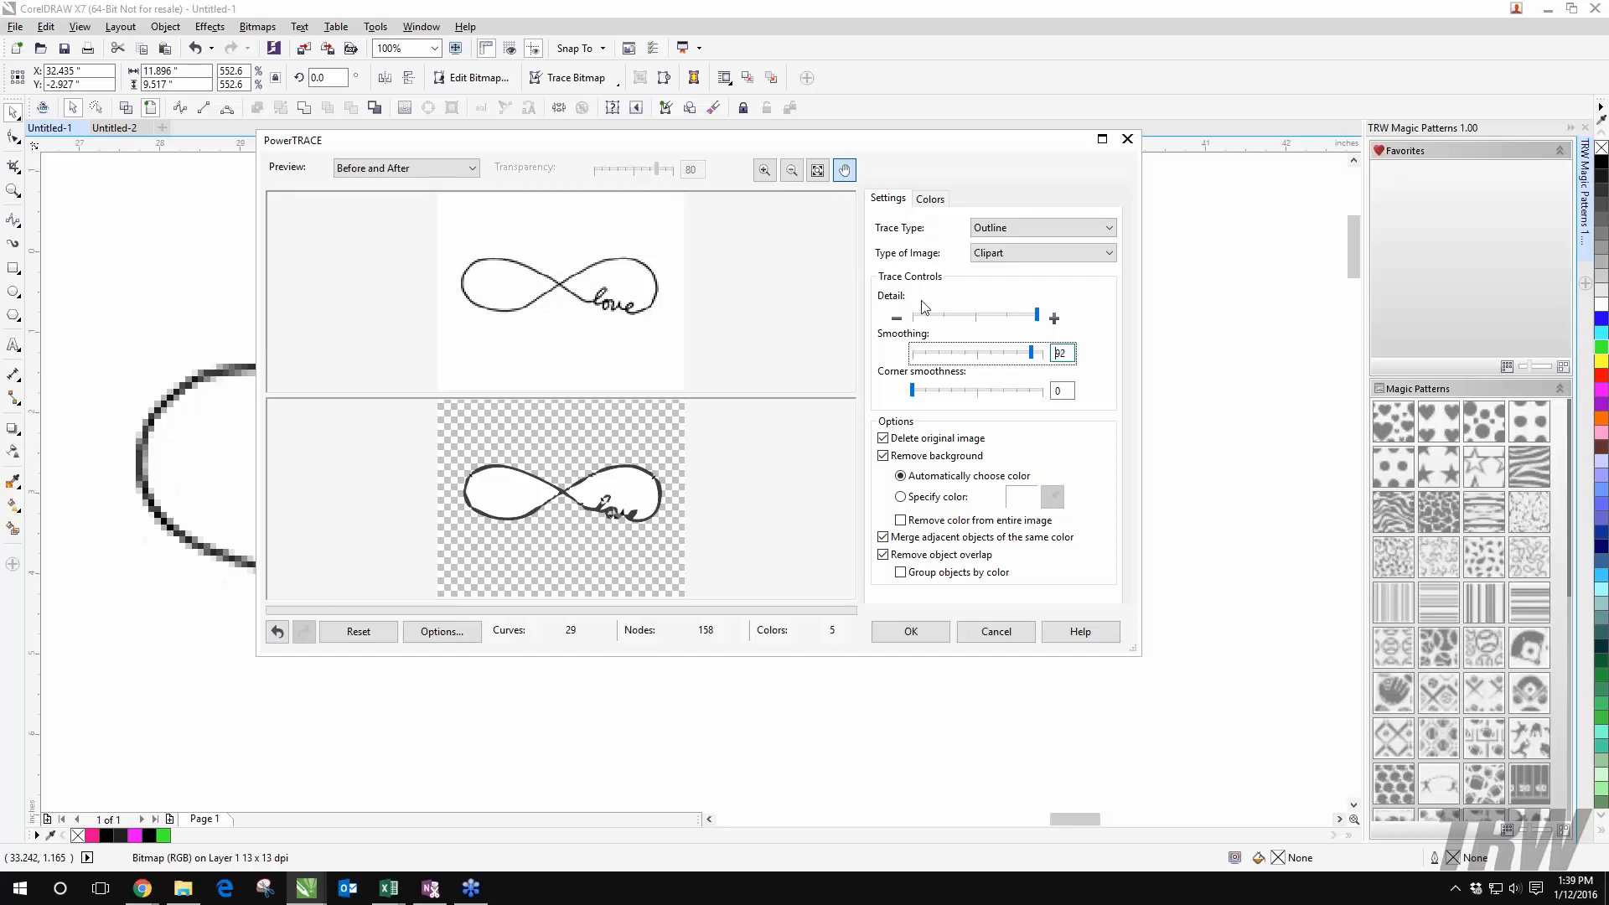
drag(1032, 354, 1040, 359)
mouse_move(912, 392)
mouse_down()
mouse_move(1008, 392)
mouse_move(939, 392)
mouse_up()
drag(1037, 352, 968, 355)
Step: Compare the Detailed logo and Line art image types, and apply the infinity love trace as High quality image
click(993, 255)
click(1028, 290)
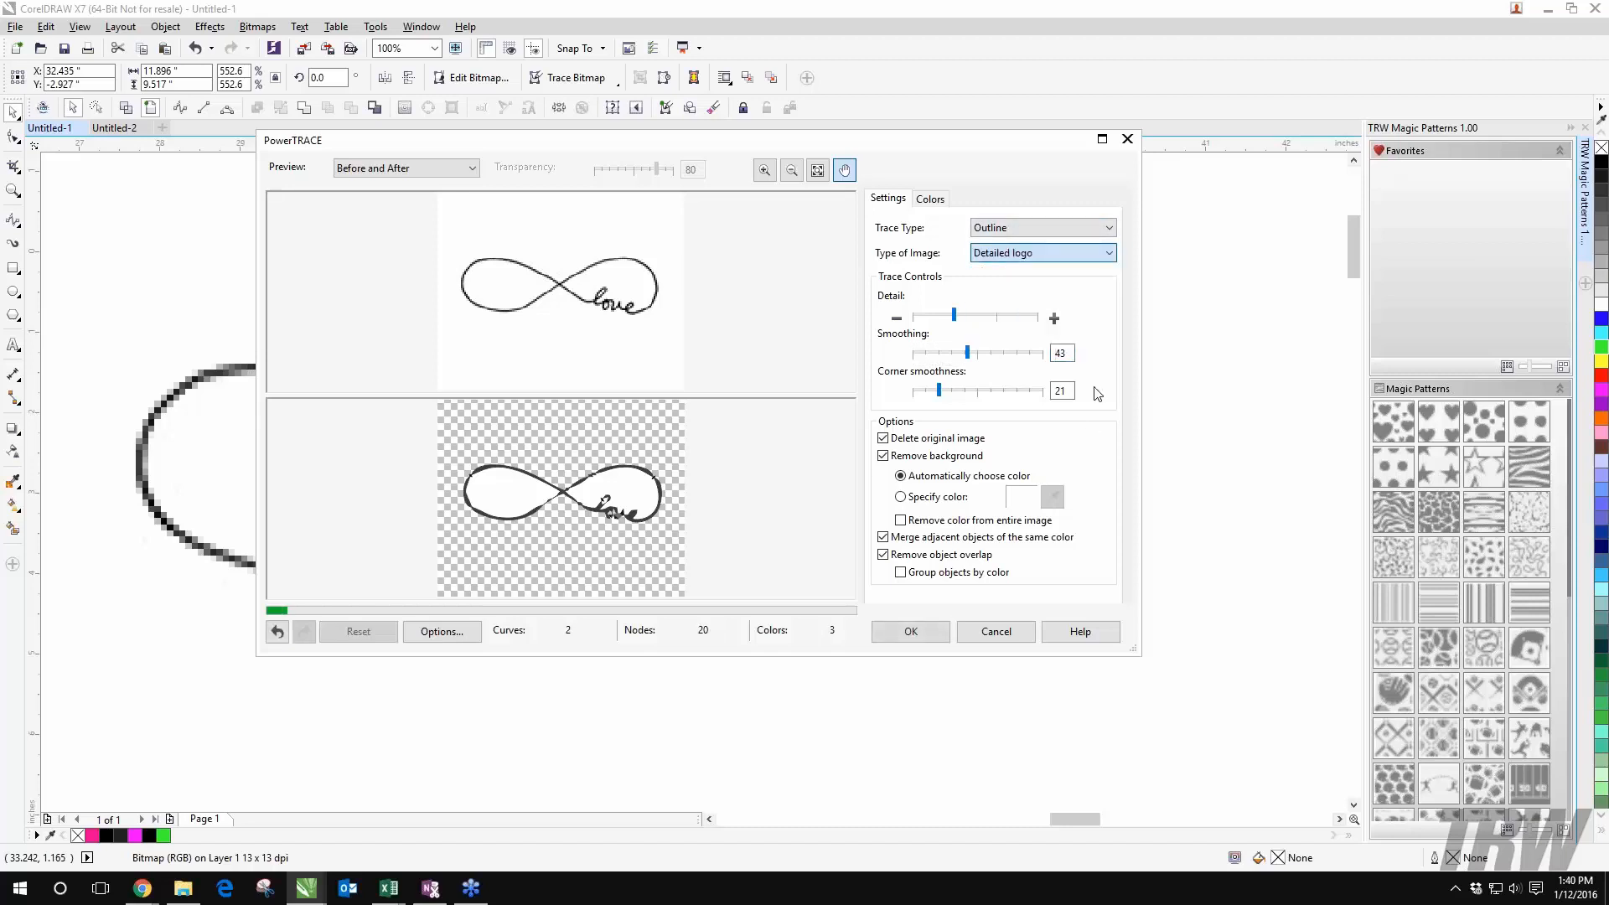
click(1038, 253)
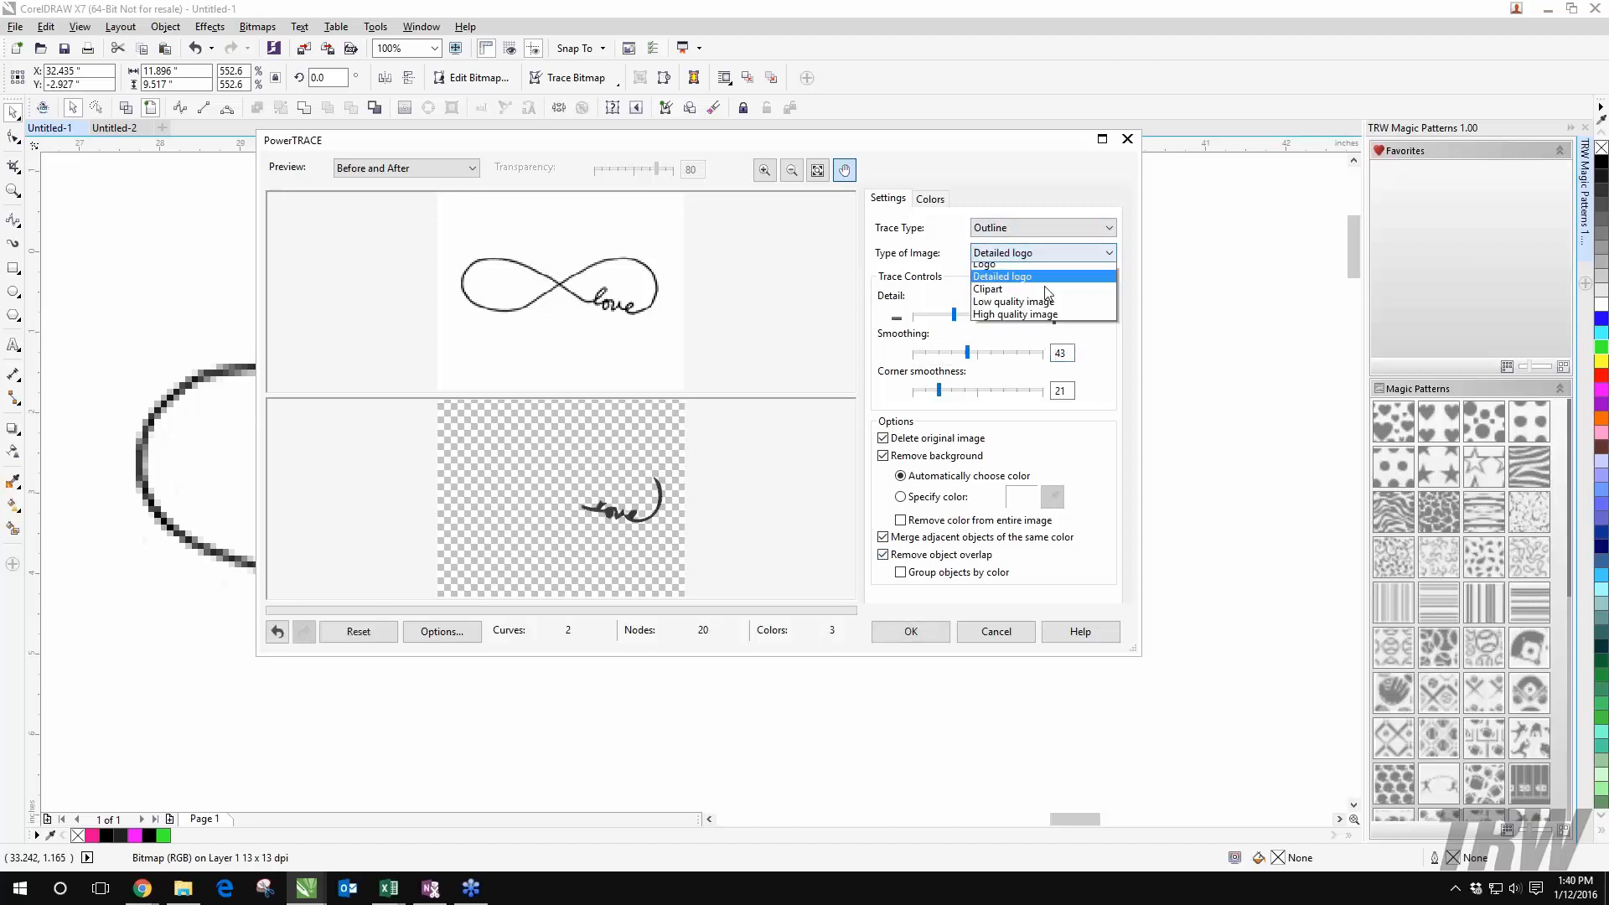
click(1023, 273)
click(1033, 255)
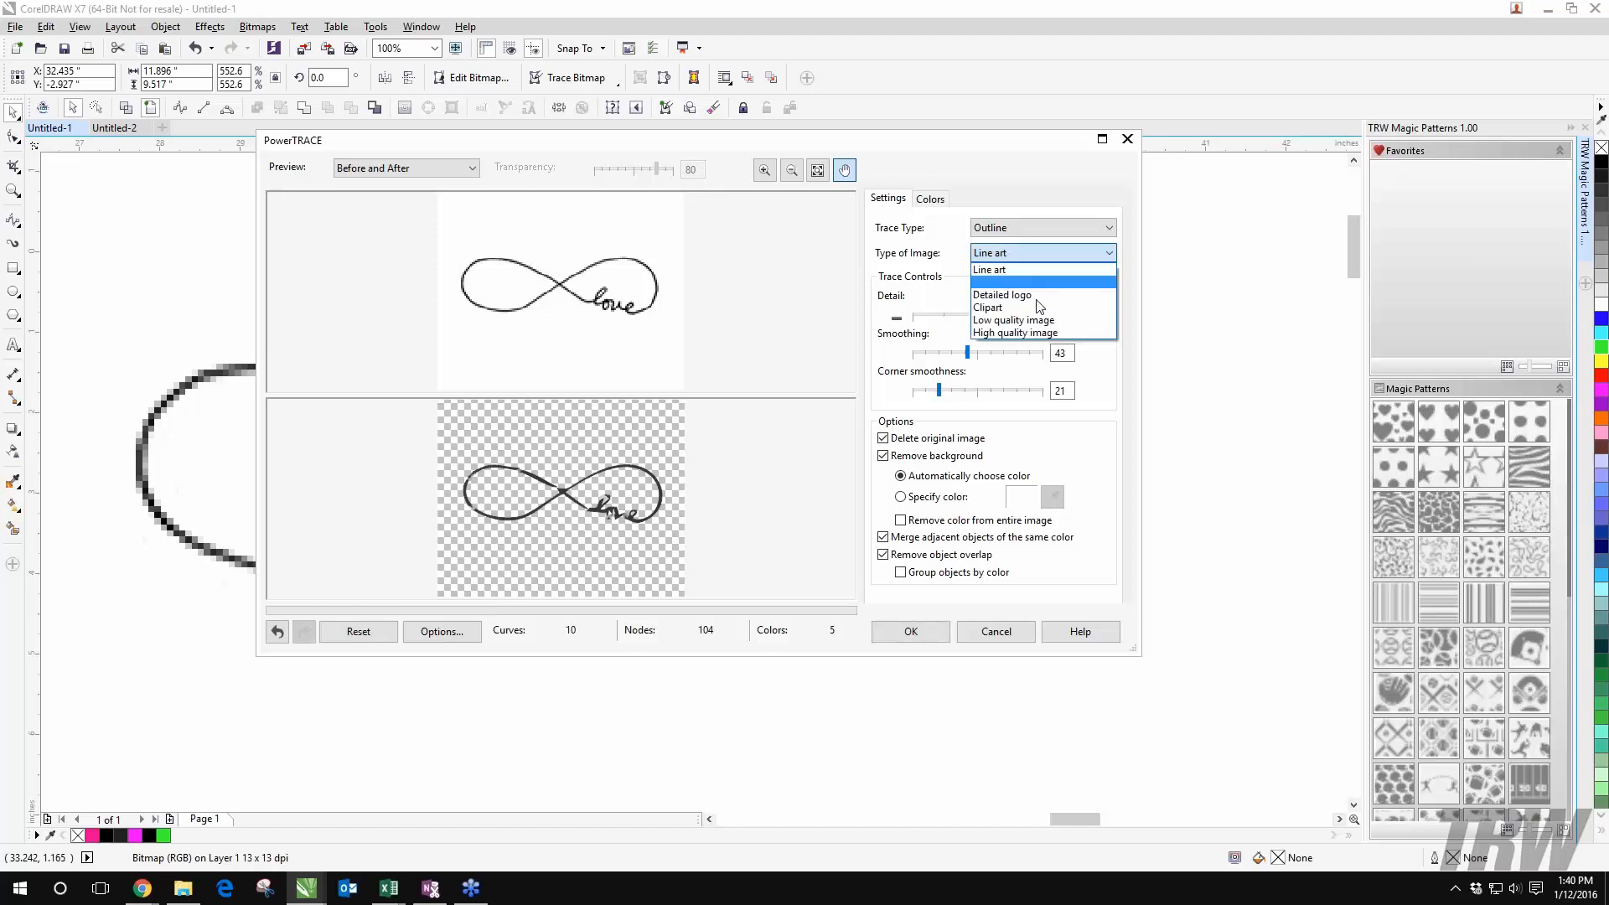
click(1030, 335)
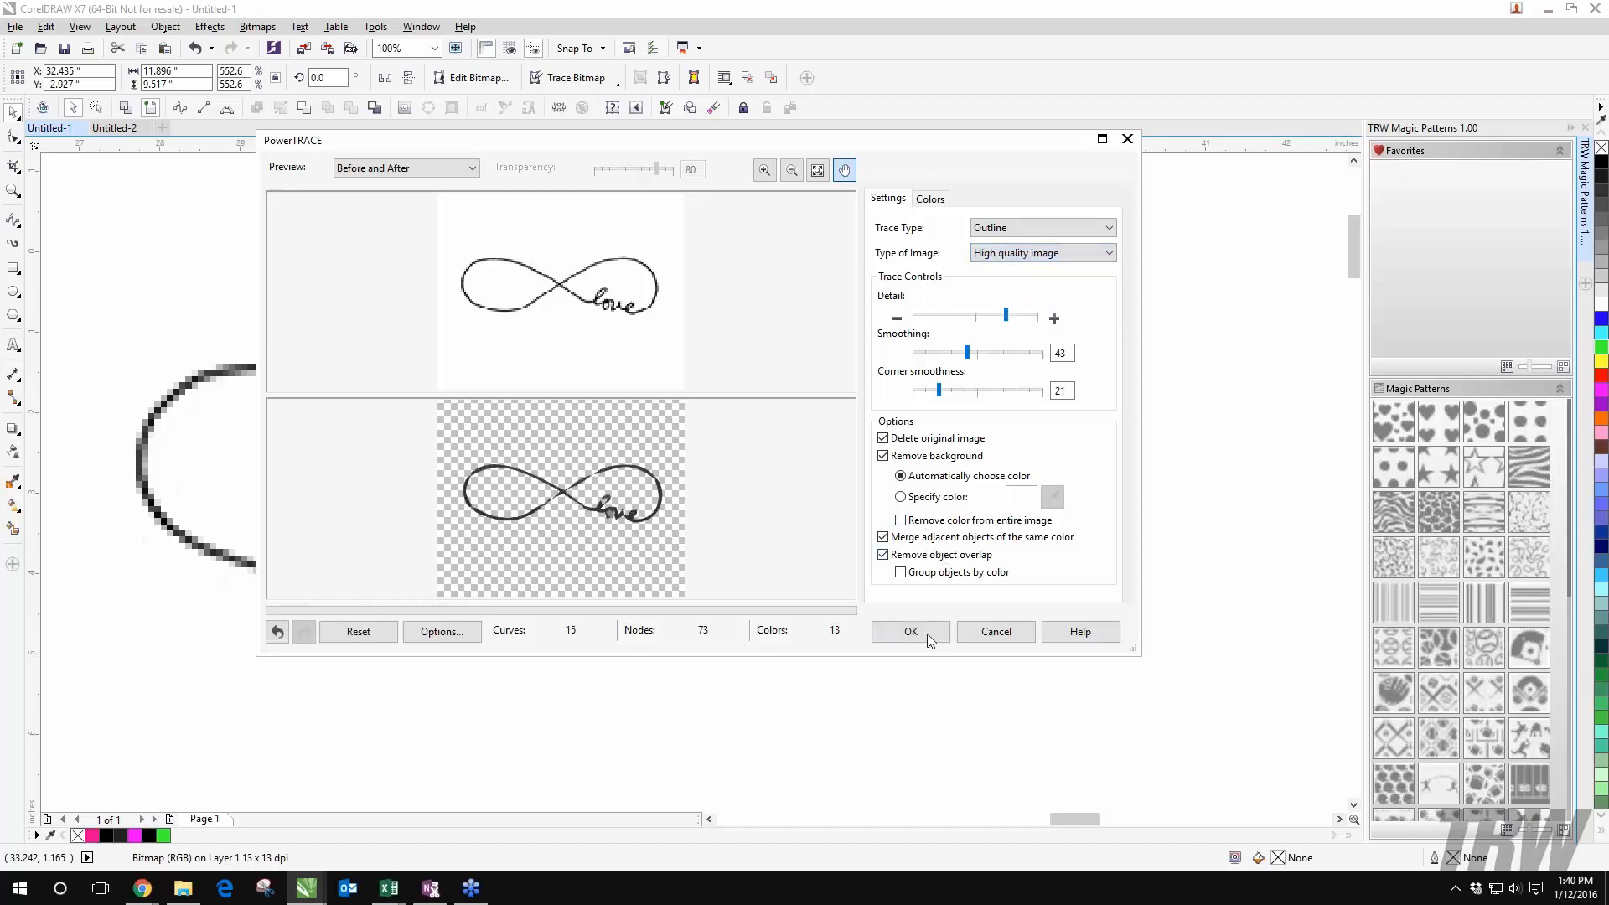
click(911, 632)
Step: Move the traced infinity love group up to about X 31.5, Y 1.2 inches and ungroup all its objects
scroll(927, 634, down, 2)
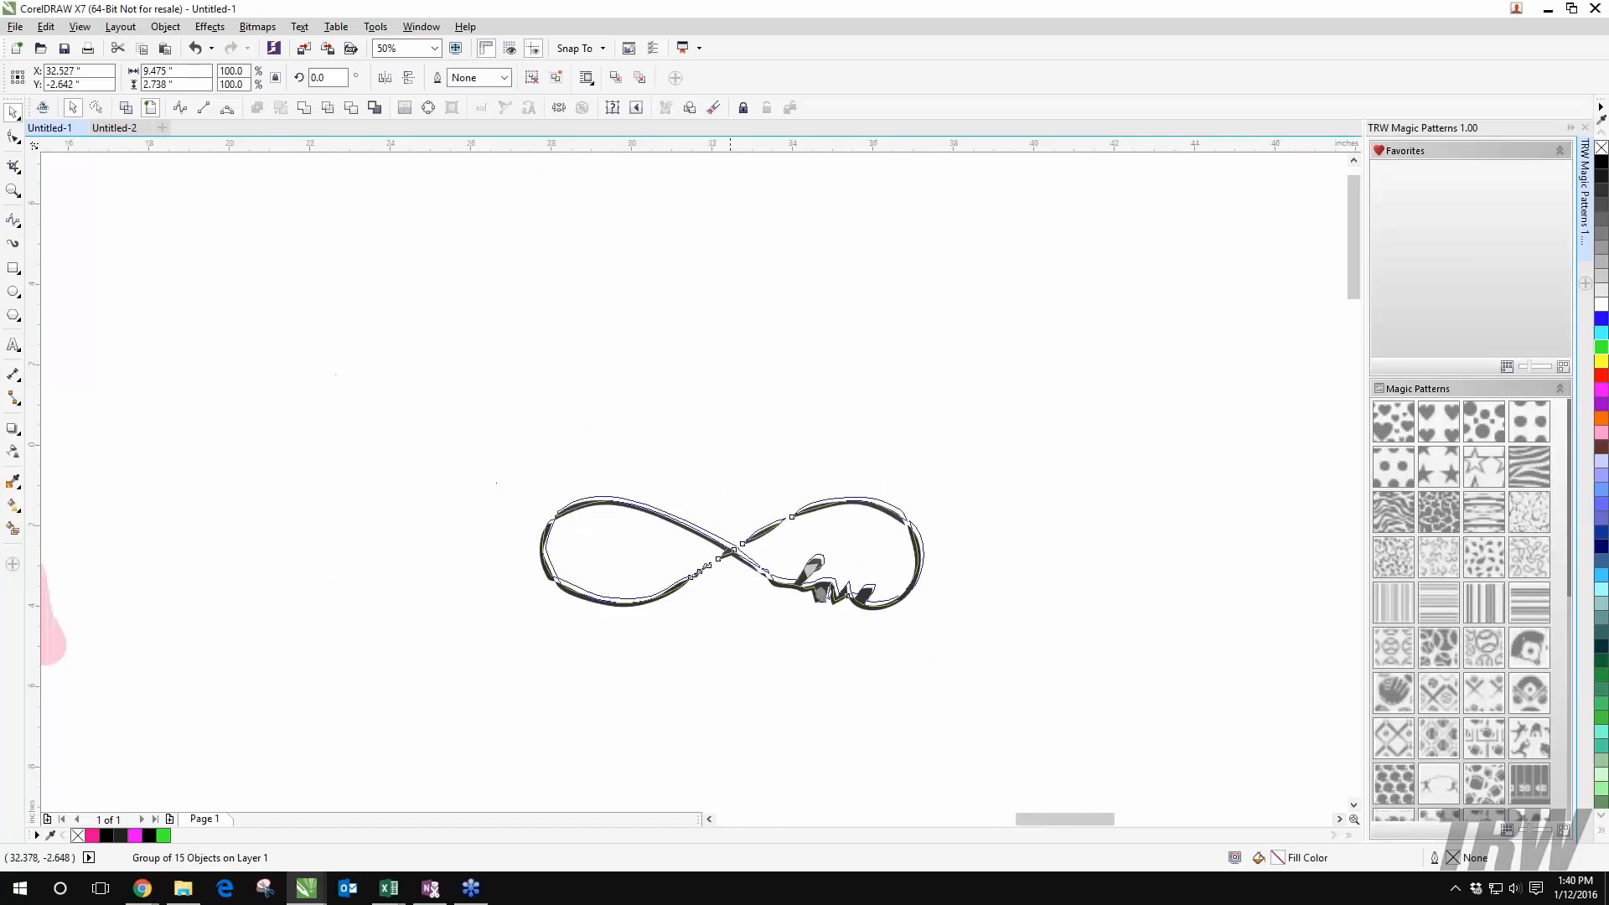
scroll(799, 659, up, 4)
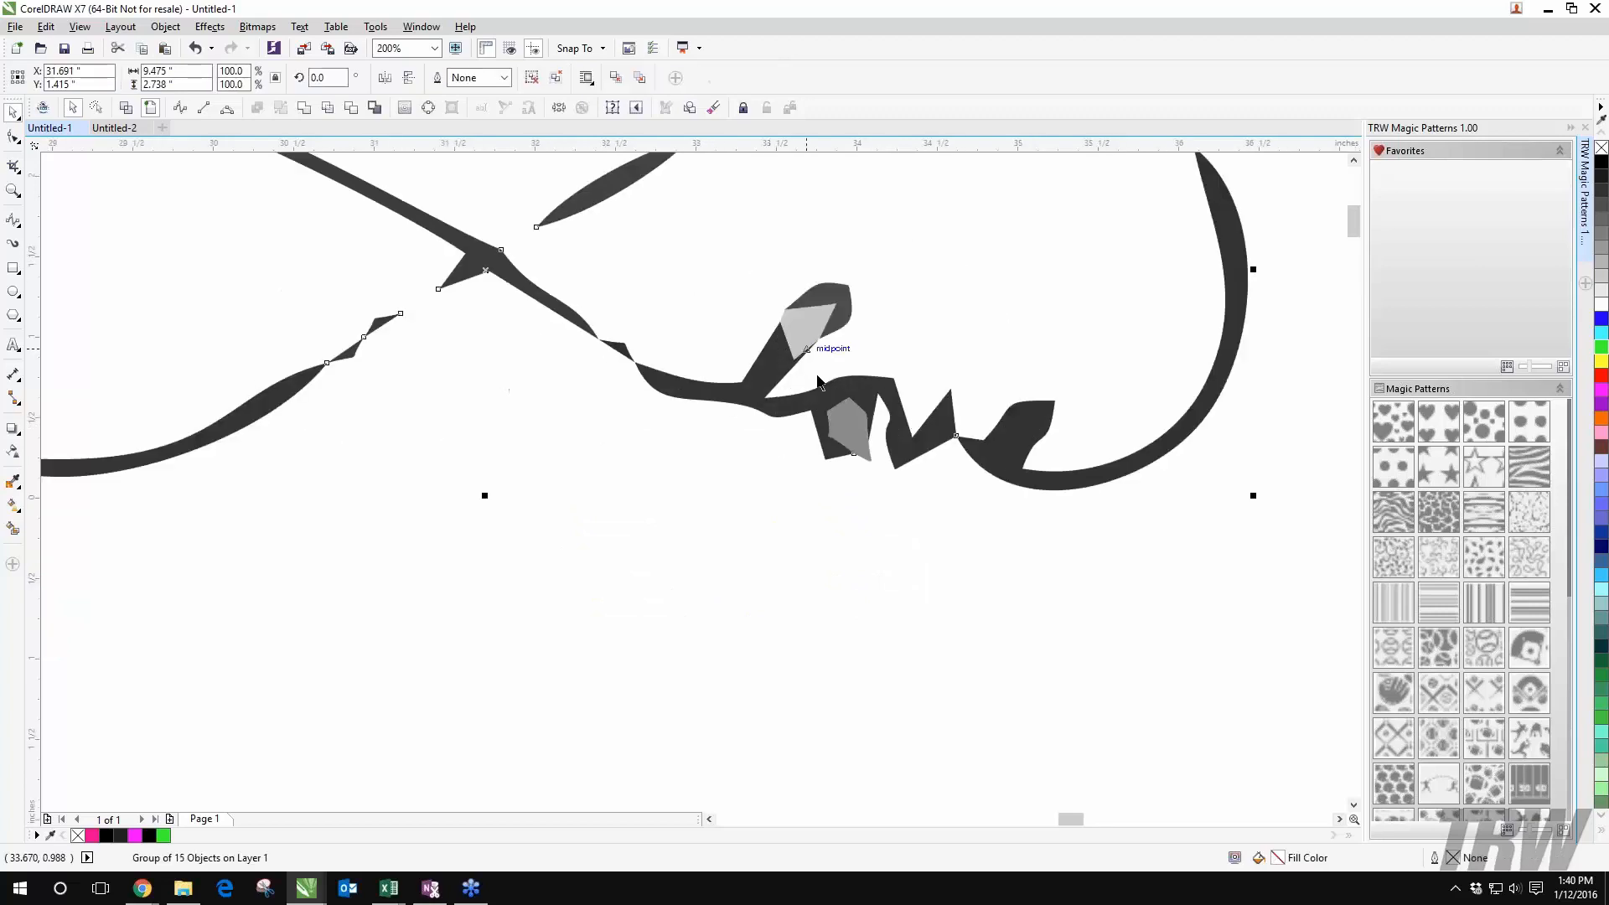
right_click(791, 305)
click(604, 335)
scroll(608, 341, down, 2)
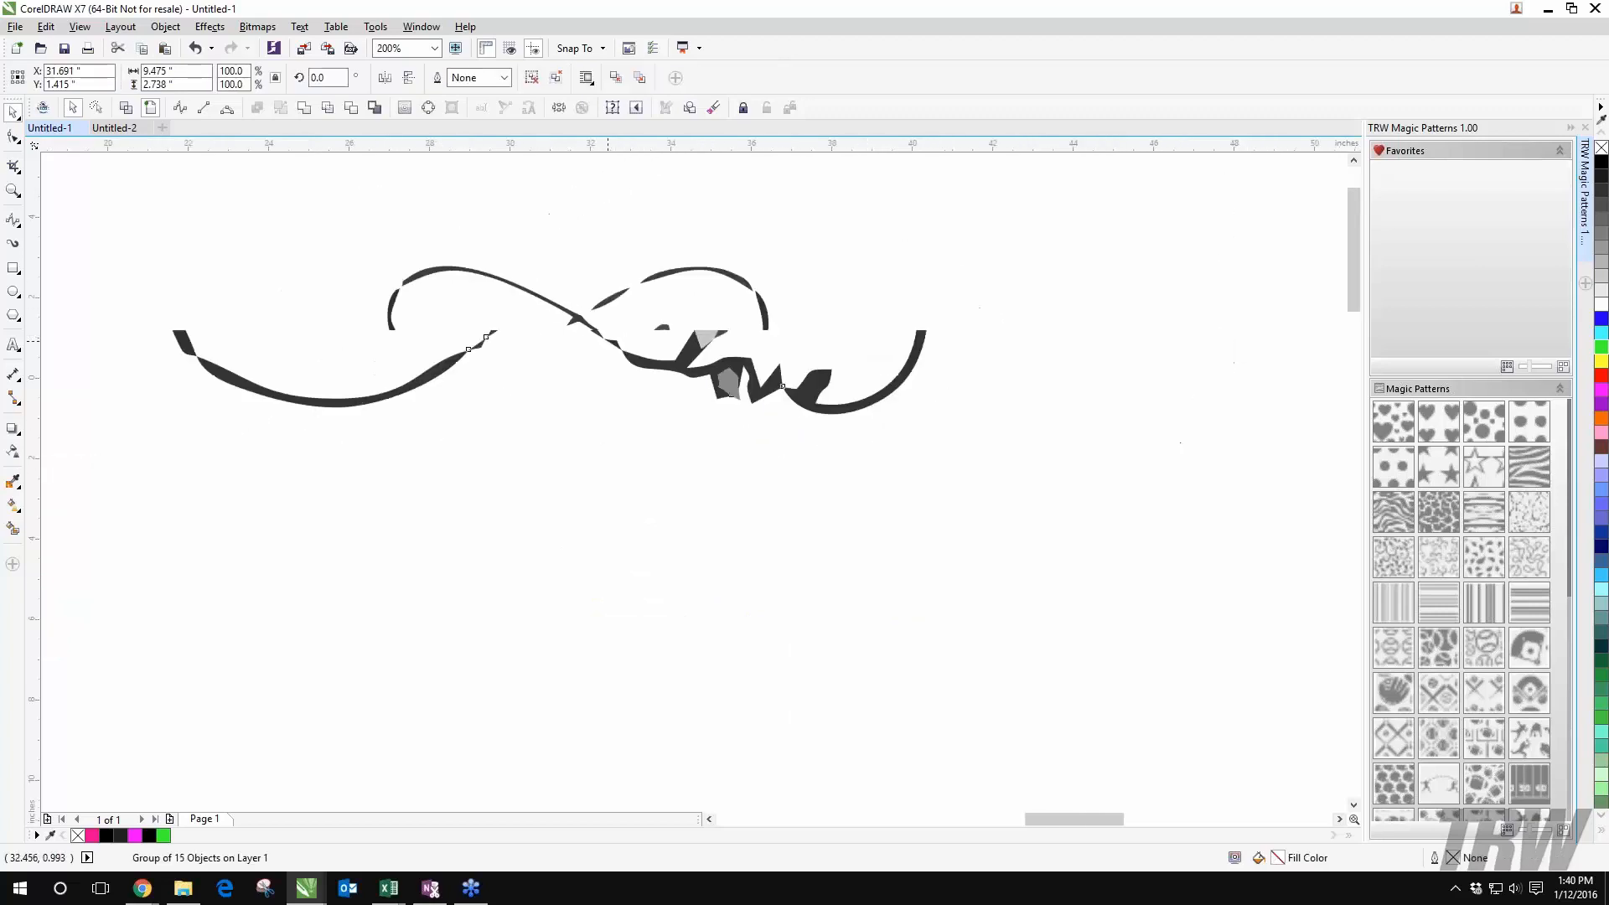
right_click(578, 328)
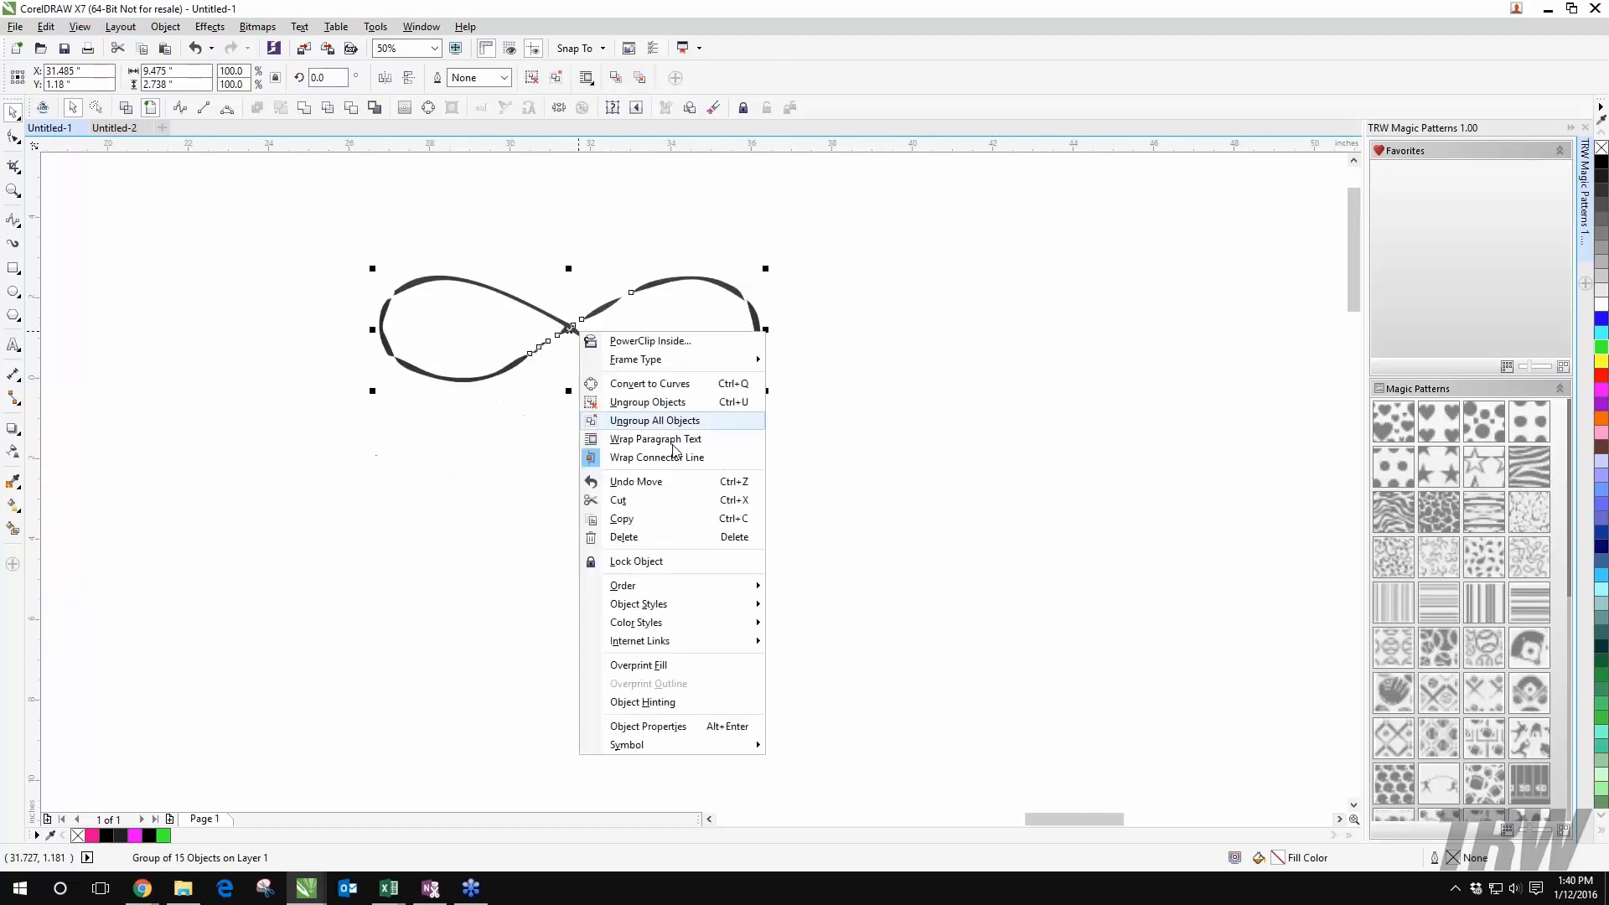
click(654, 420)
click(897, 510)
Step: Delete the two grey filler shapes inside the l and the o of the traced word love
scroll(654, 292, up, 4)
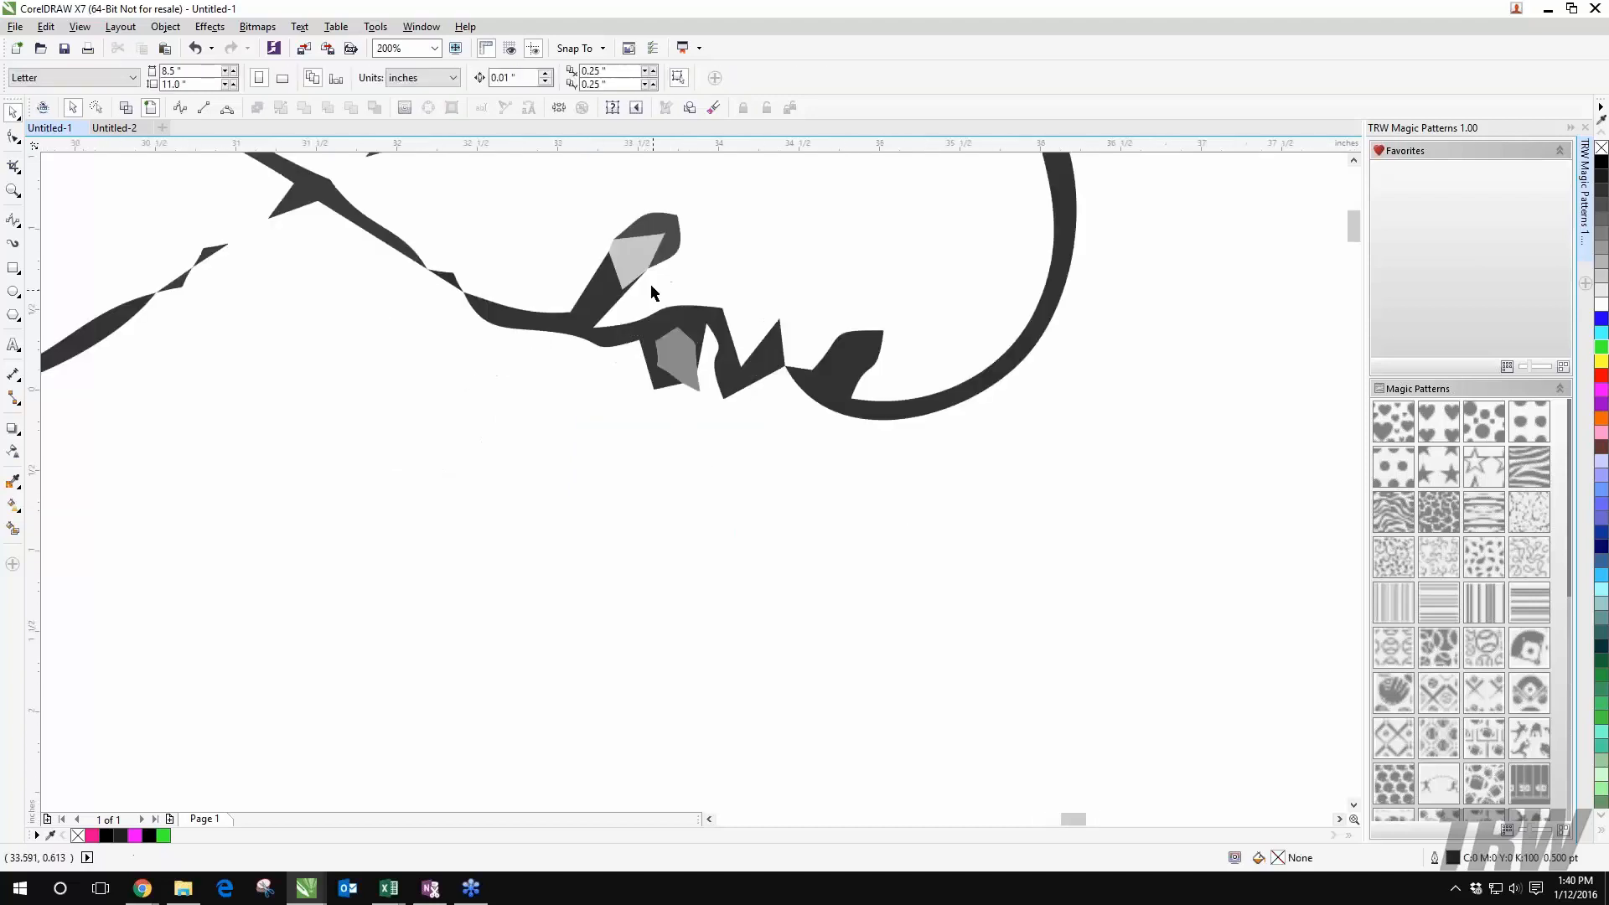
click(625, 284)
key(Delete)
click(677, 359)
key(Delete)
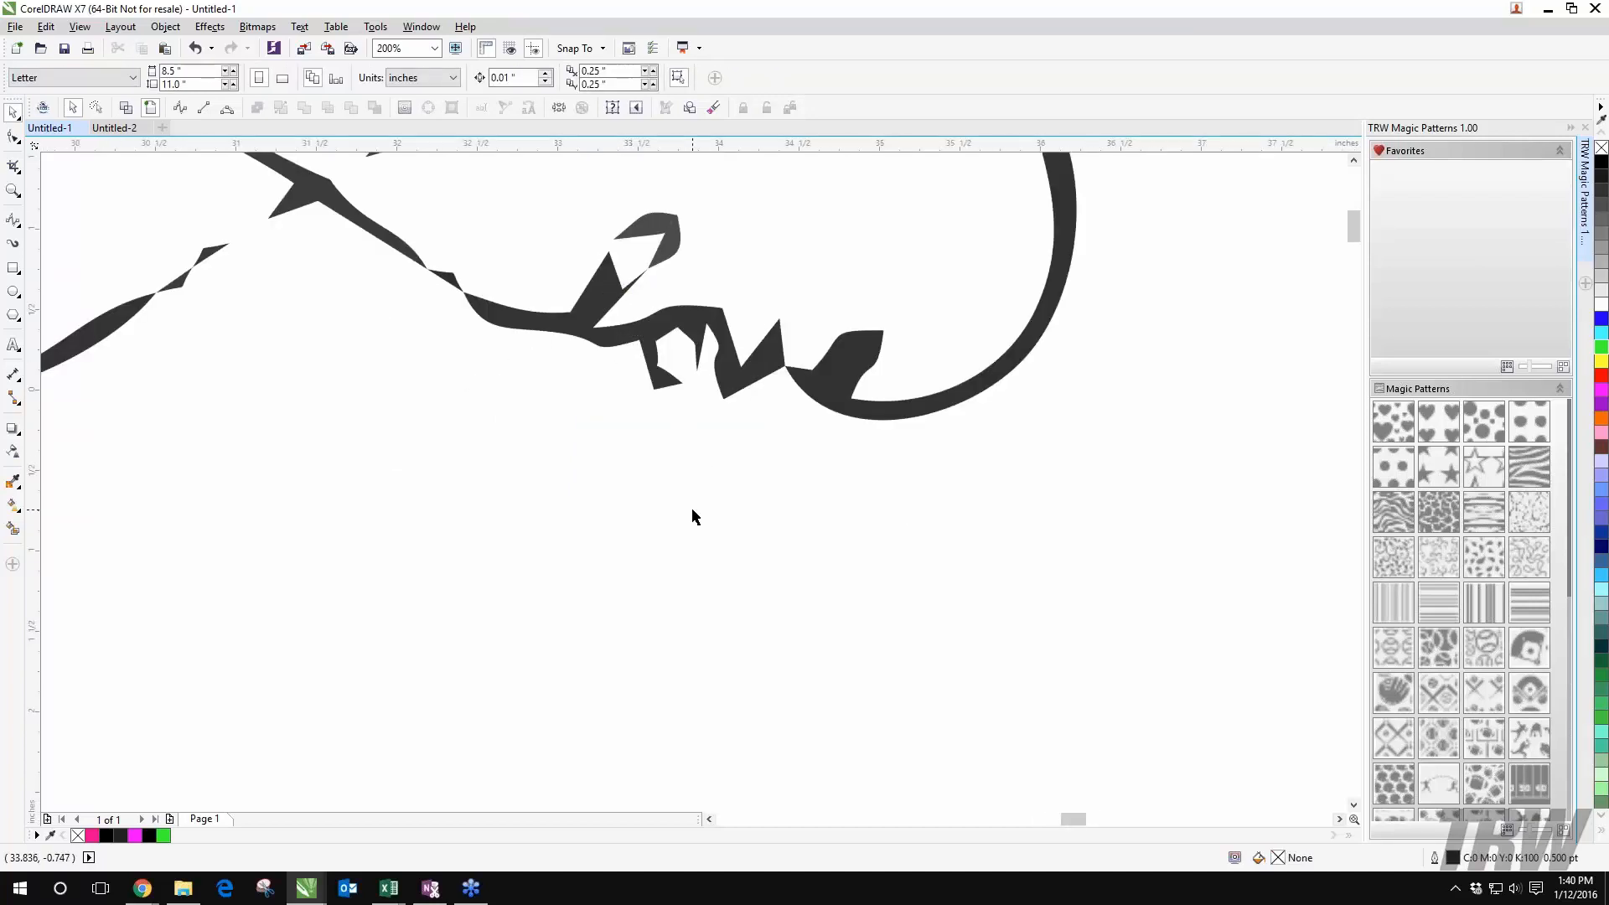
Step: Move the clean single-curve infinity love design near the fresh trace, at about X 32.1, Y 8.6 inches
scroll(692, 506, down, 2)
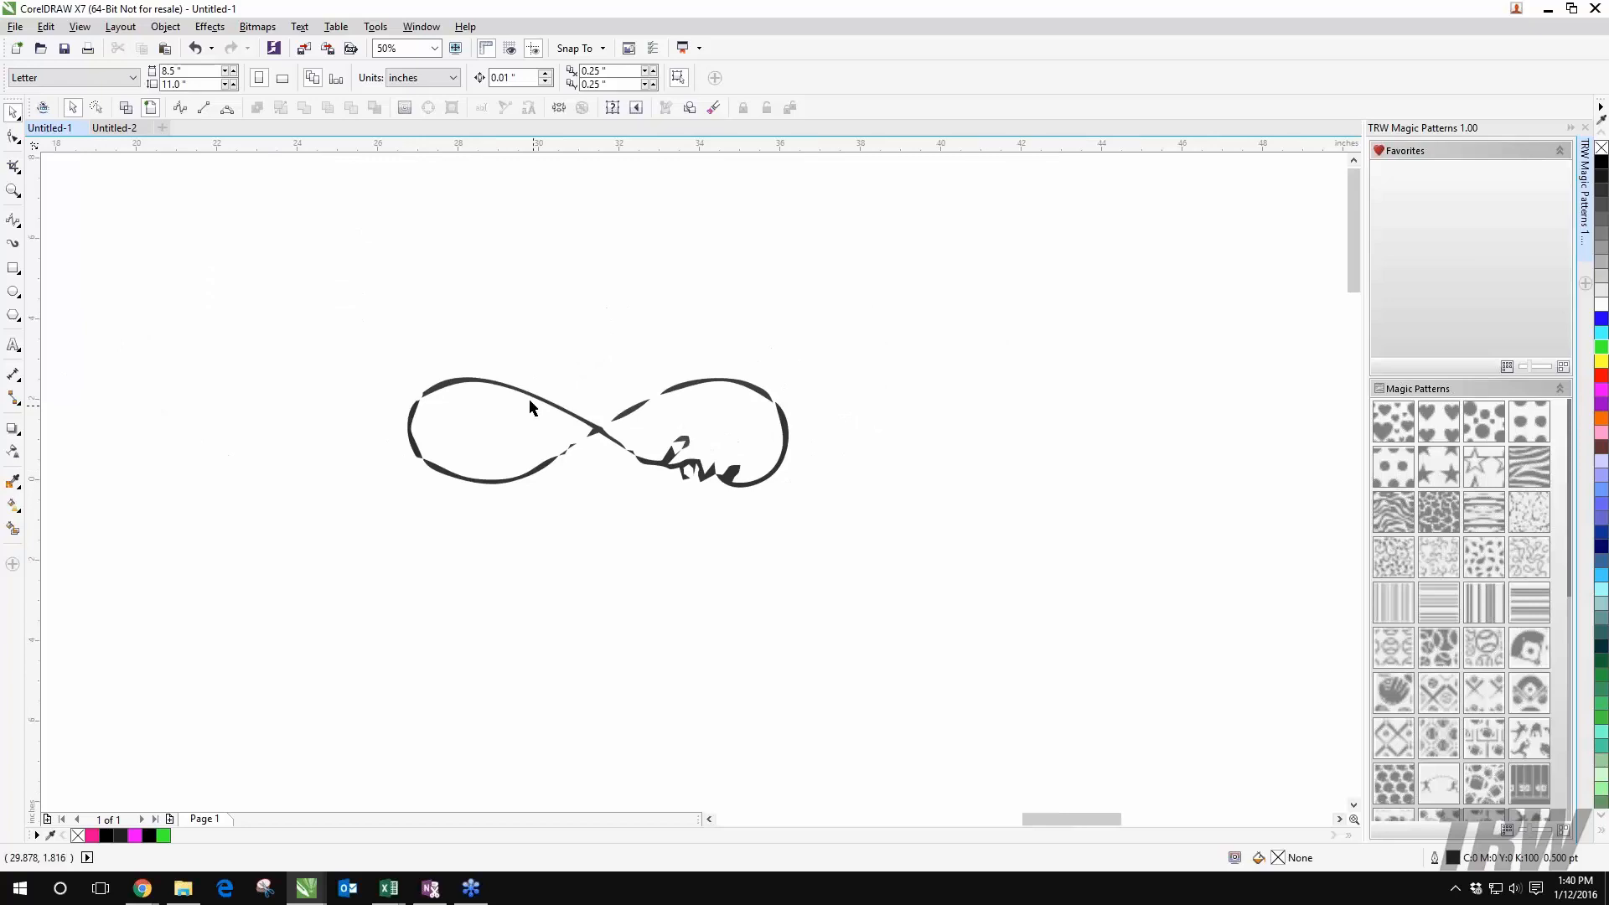
scroll(530, 399, down, 1)
drag(417, 309, 663, 434)
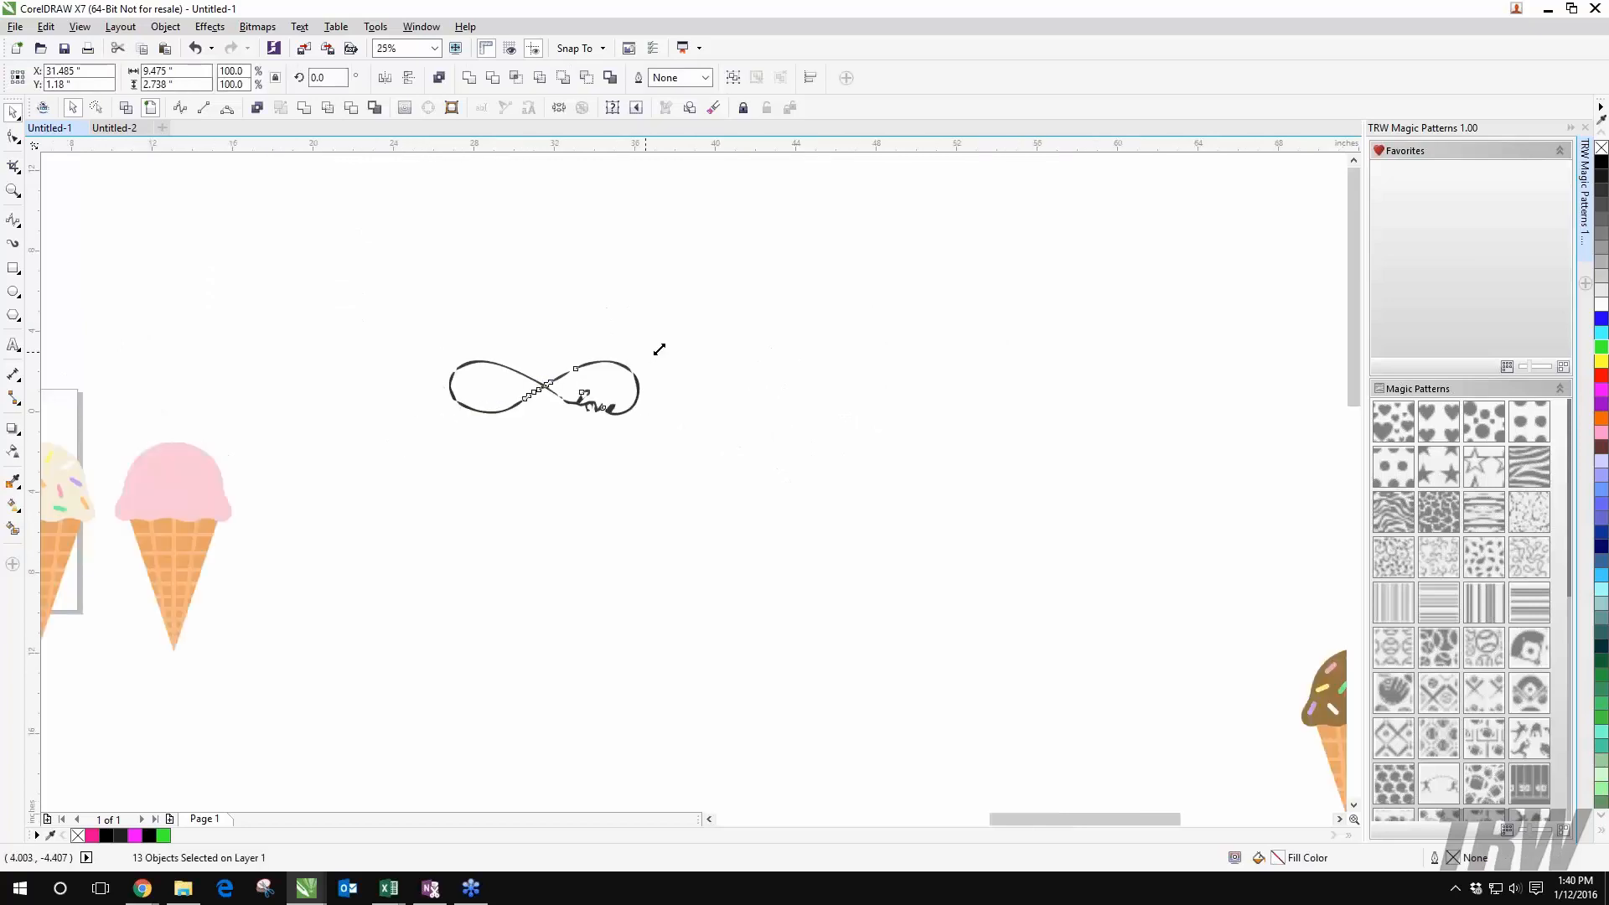
scroll(668, 592, down, 2)
drag(585, 666, 649, 403)
scroll(773, 415, up, 1)
scroll(773, 417, up, 1)
scroll(791, 360, down, 1)
drag(578, 273, 608, 369)
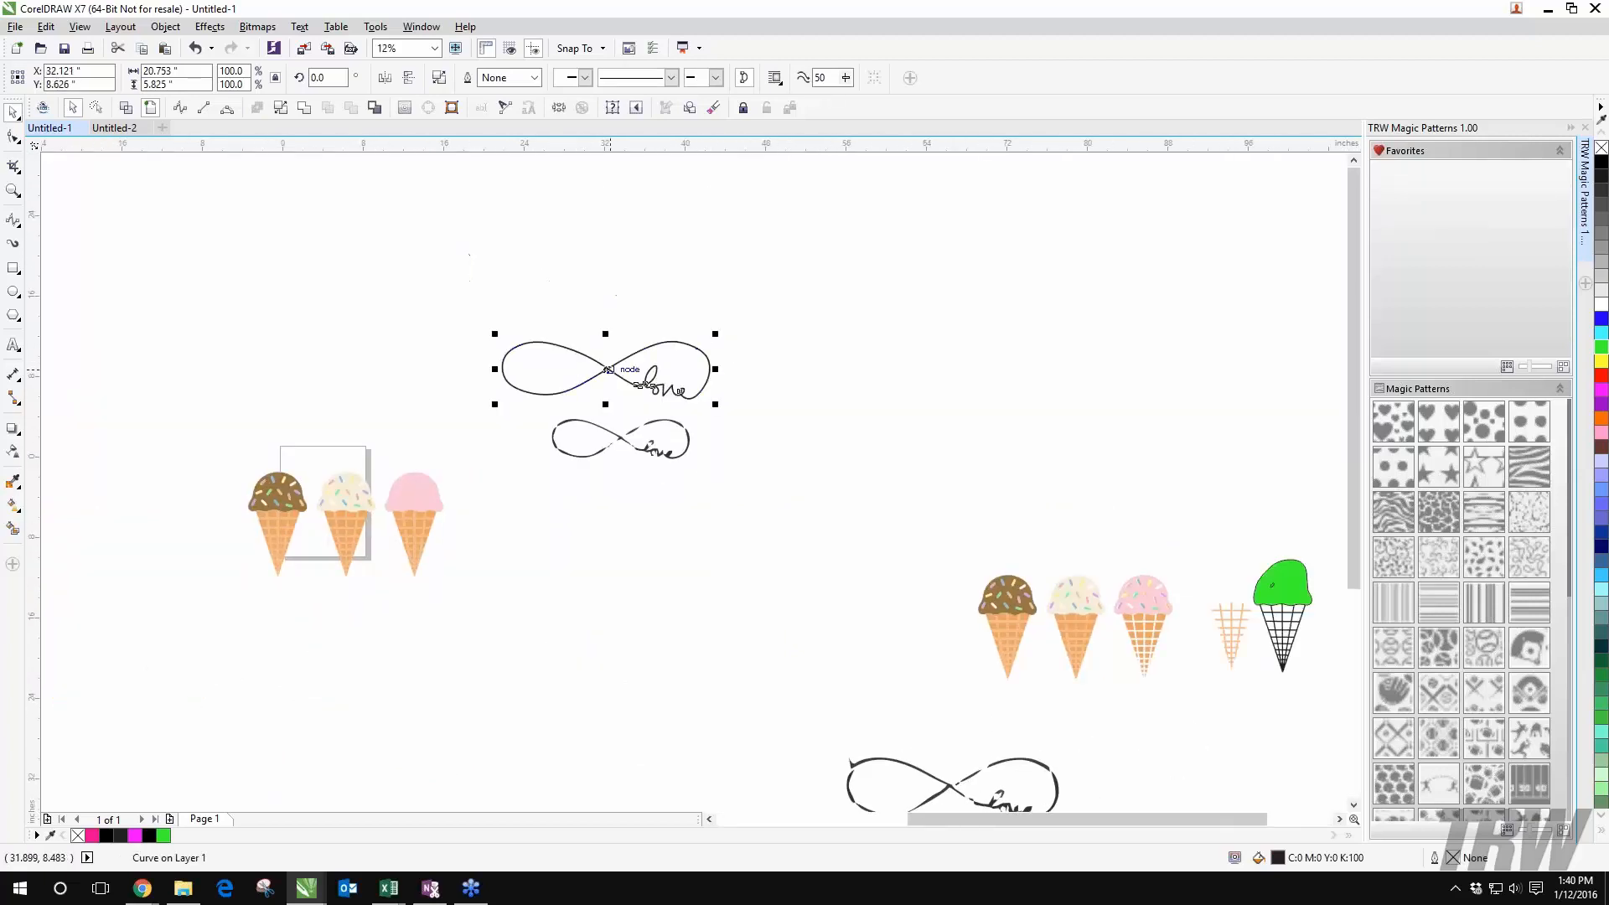
click(887, 393)
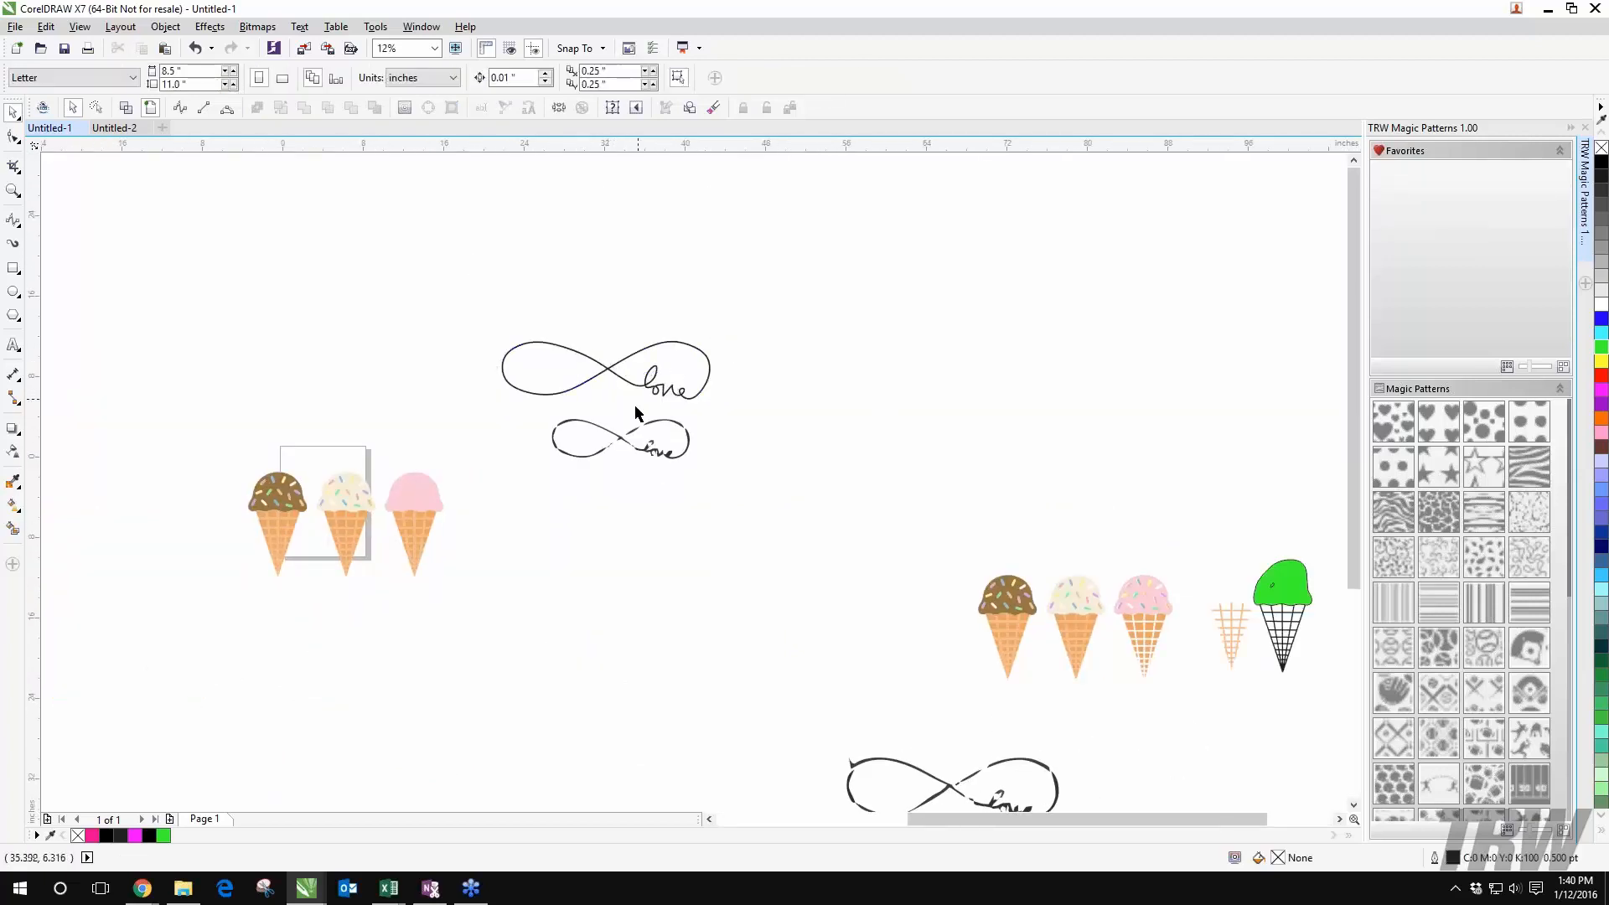
Step: Place the clean infinity love curve directly above the fresh trace for comparison, at about X 33.6, Y 7.2 inches
scroll(635, 412, up, 3)
drag(710, 271, 764, 317)
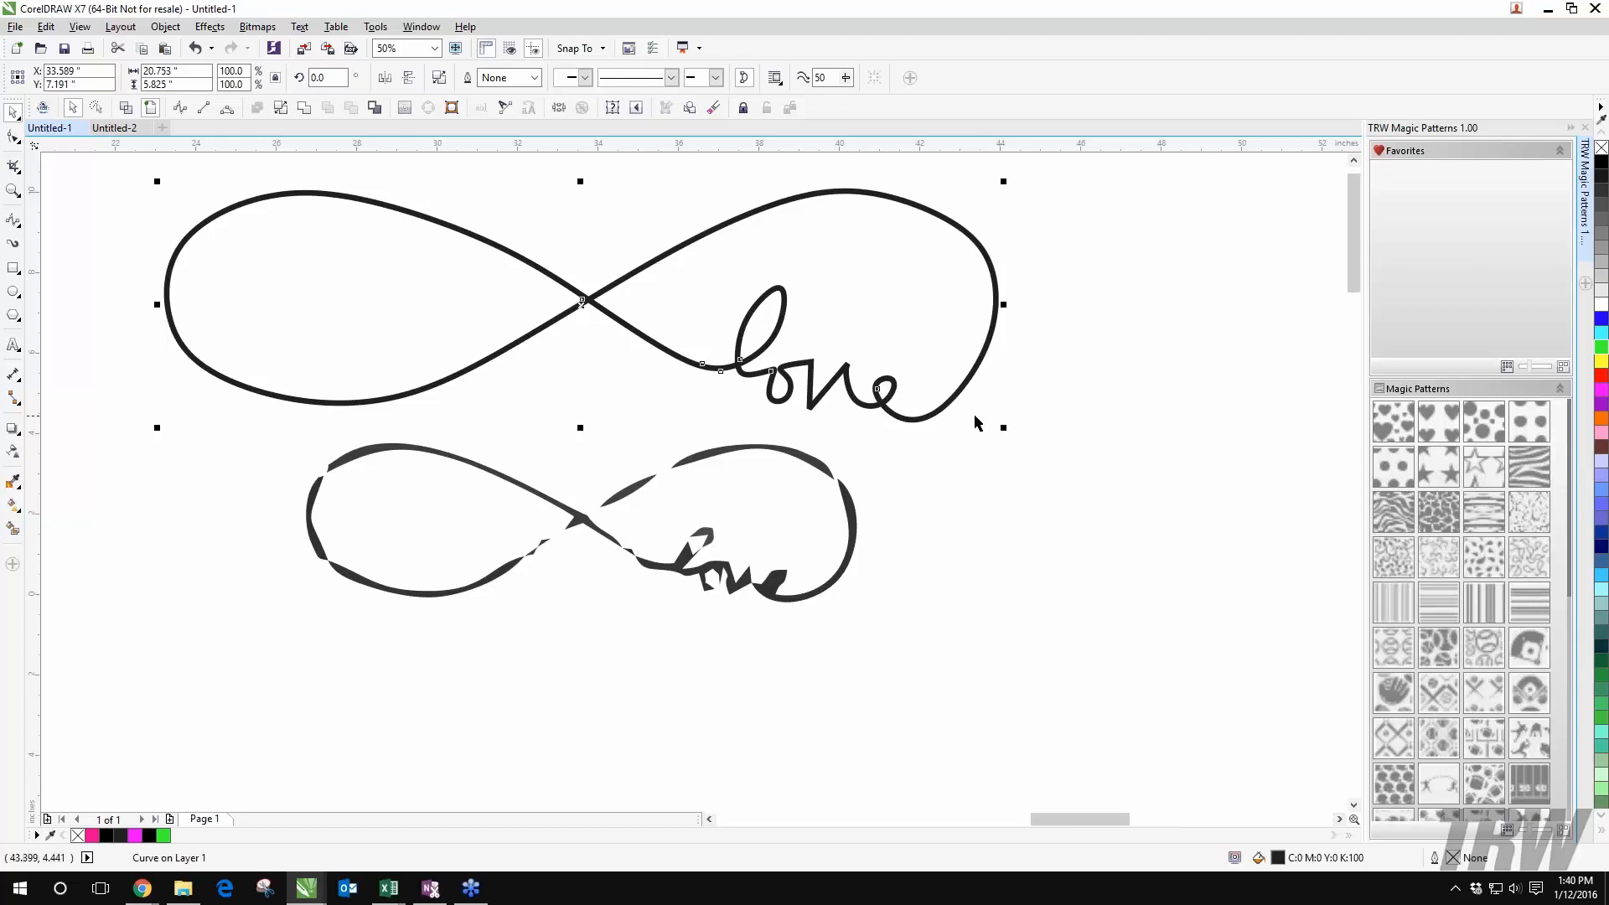
scroll(976, 421, down, 1)
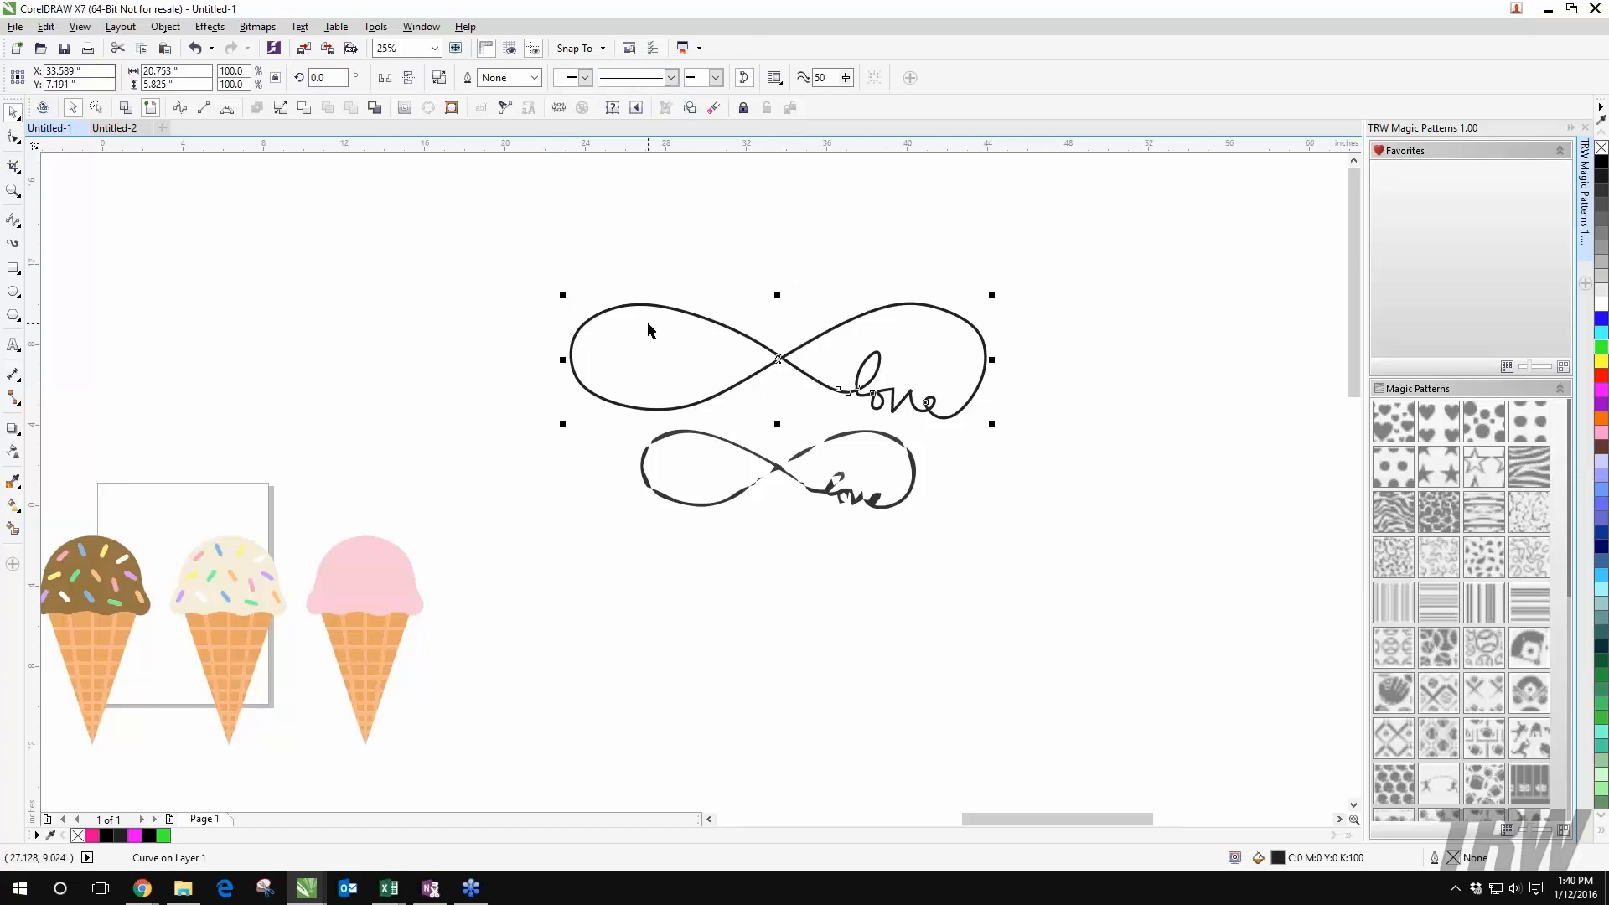
click(379, 347)
Step: Pull the control point on the green scoop's left edge inward to curve the outline above its rim
scroll(379, 347, down, 2)
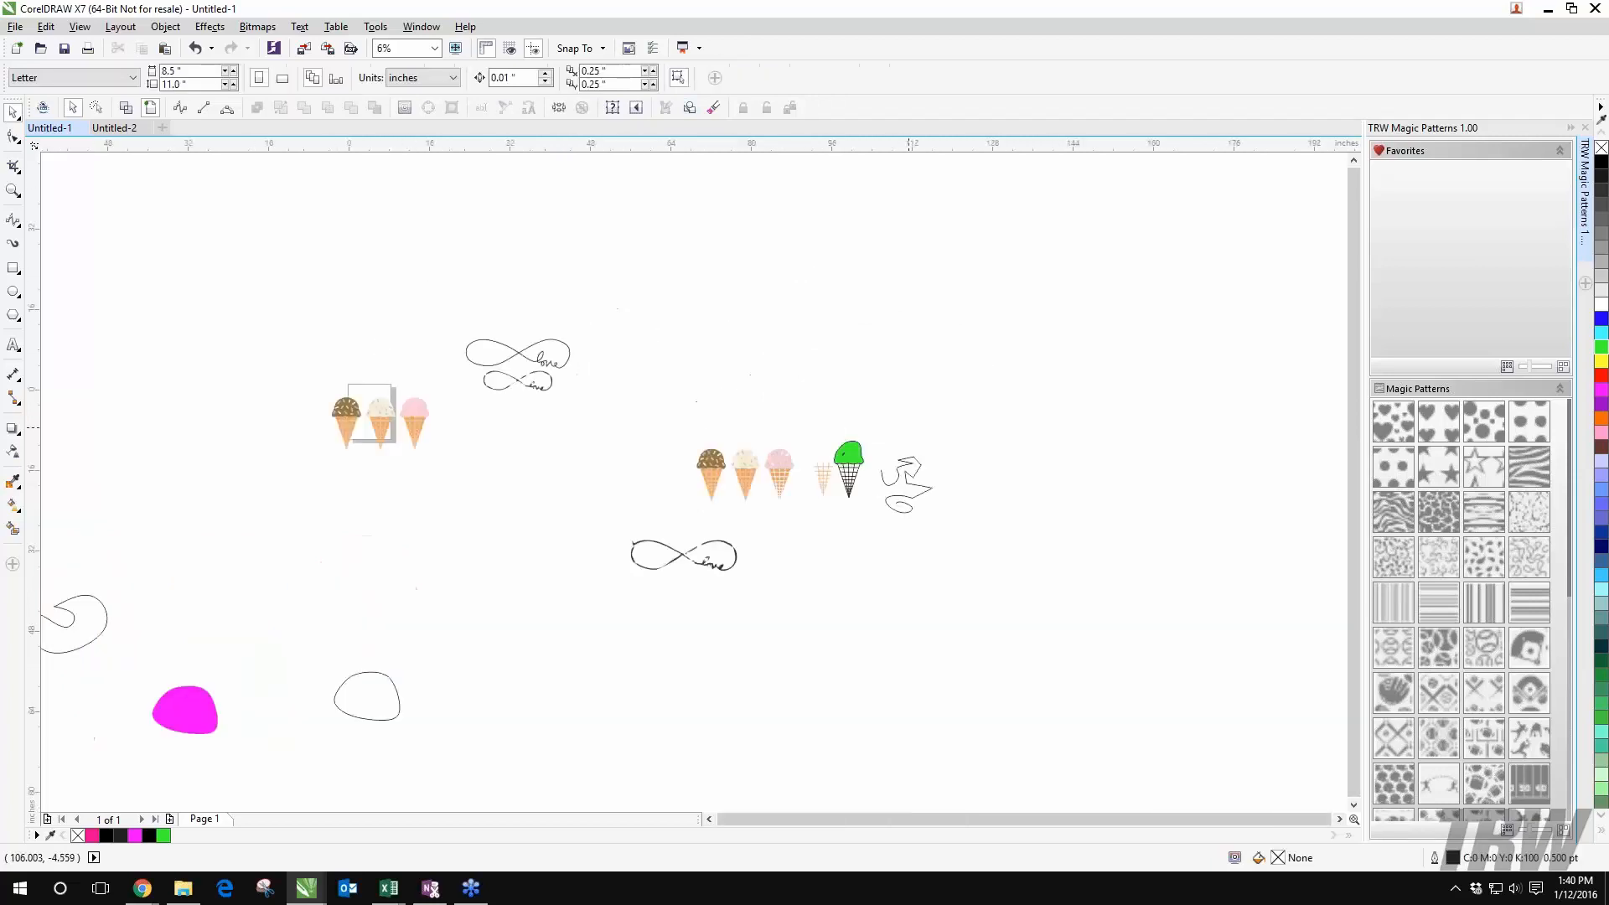
scroll(505, 419, up, 1)
drag(532, 484, 729, 412)
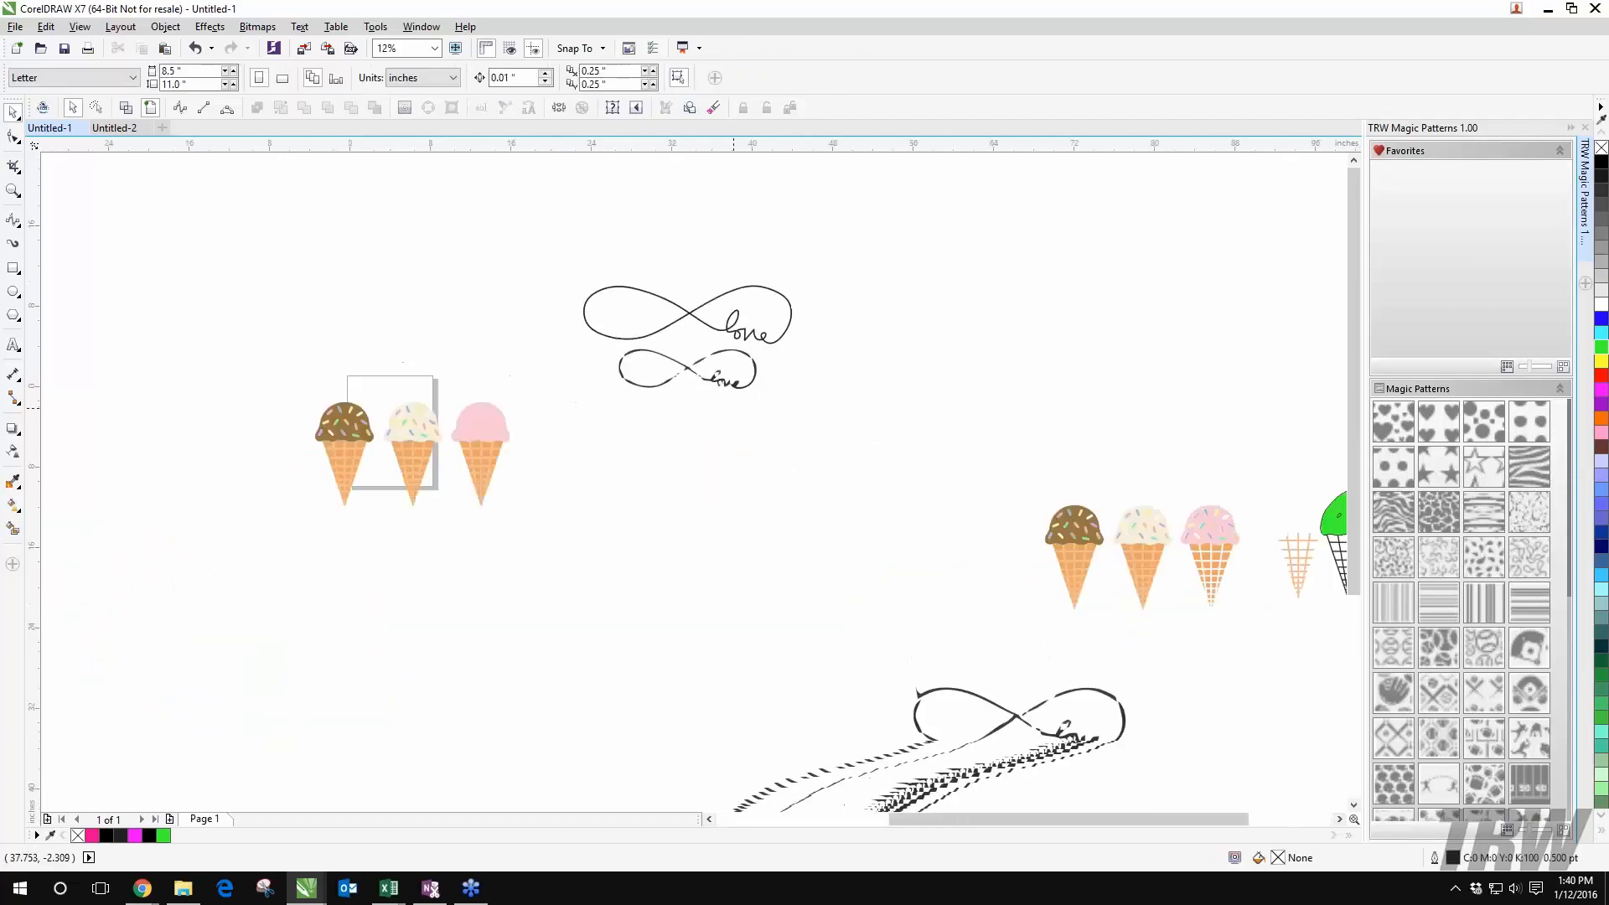
scroll(657, 499, up, 1)
scroll(800, 474, down, 2)
drag(863, 490, 1184, 265)
scroll(822, 422, up, 2)
scroll(357, 308, up, 2)
click(369, 352)
click(12, 136)
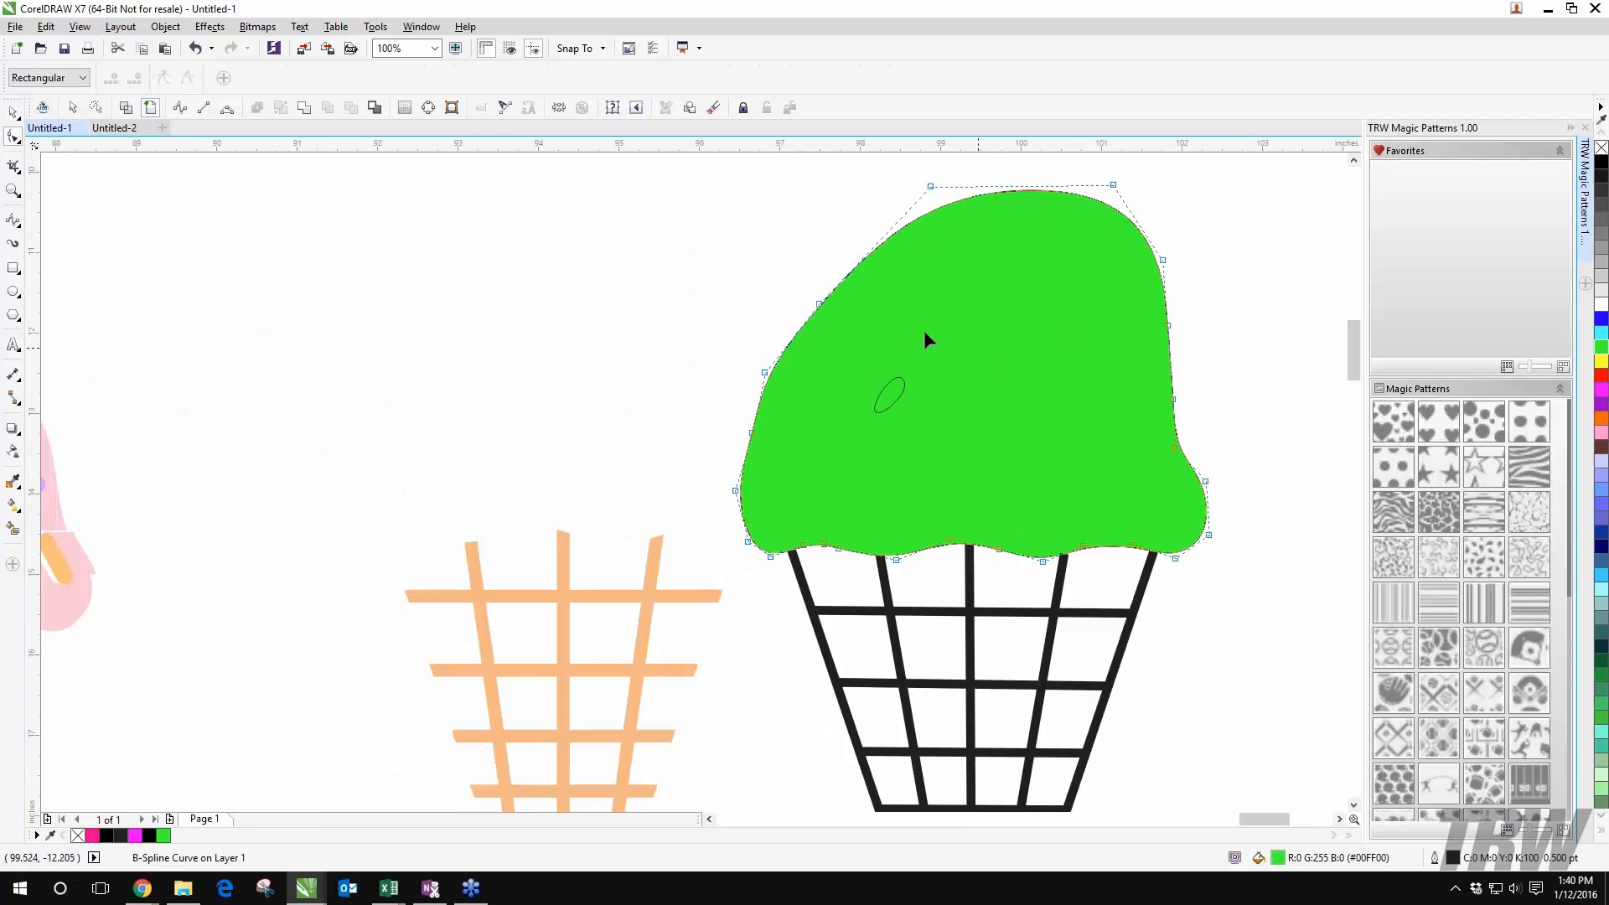
drag(755, 442, 794, 443)
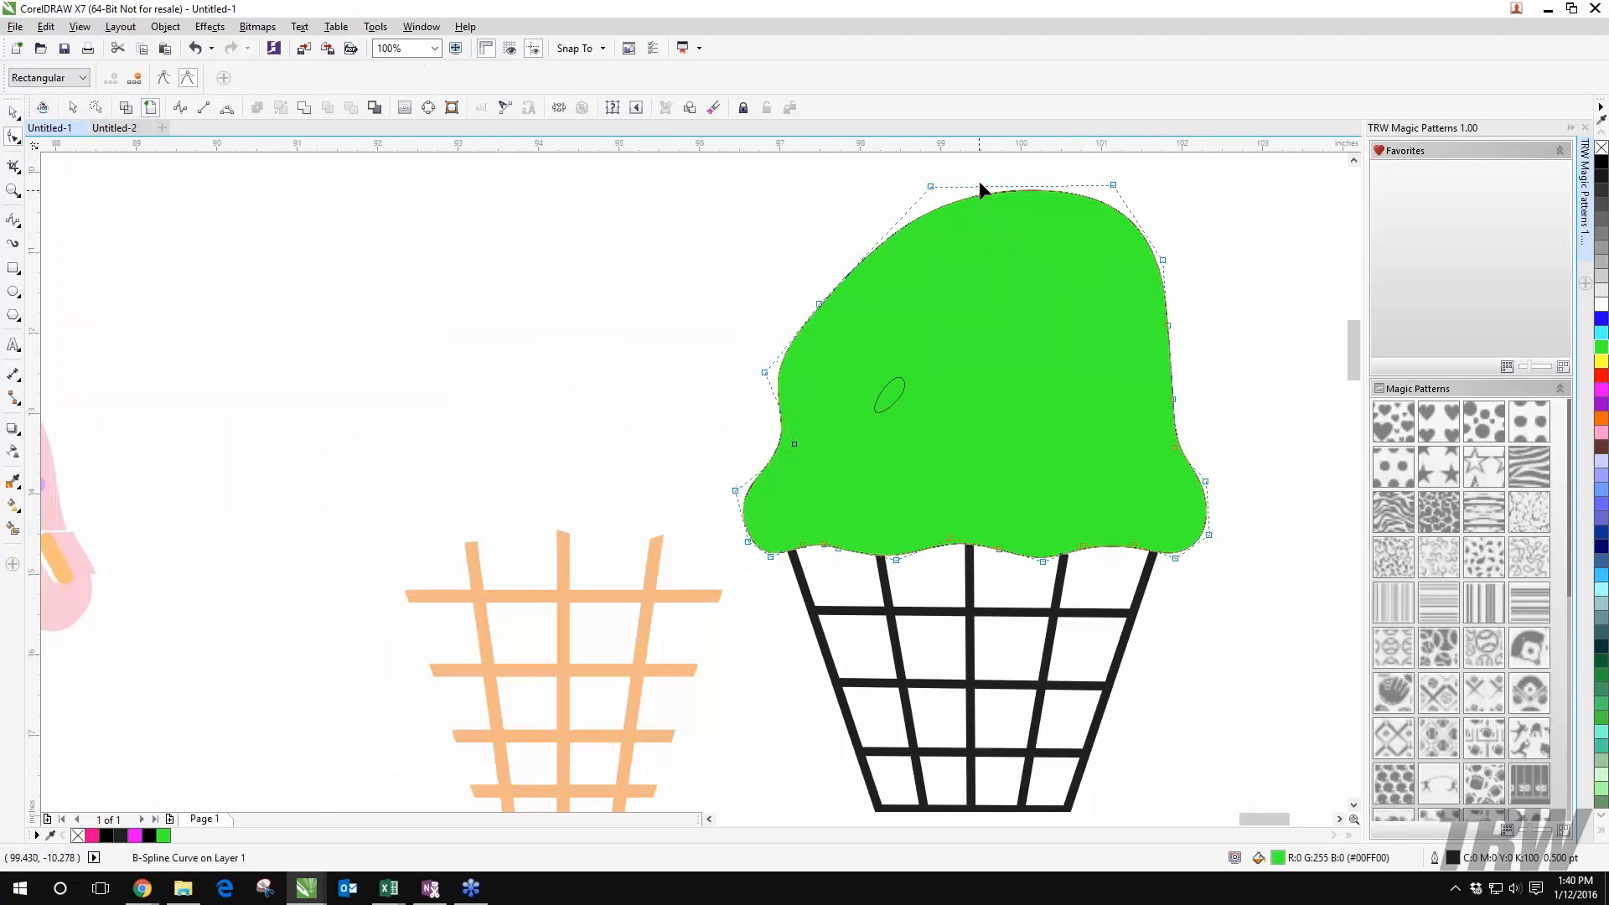
Step: Lower the green scoop's two top control points, and shift its three uppermost control points slightly left
drag(1110, 188, 1072, 239)
click(1255, 218)
click(914, 251)
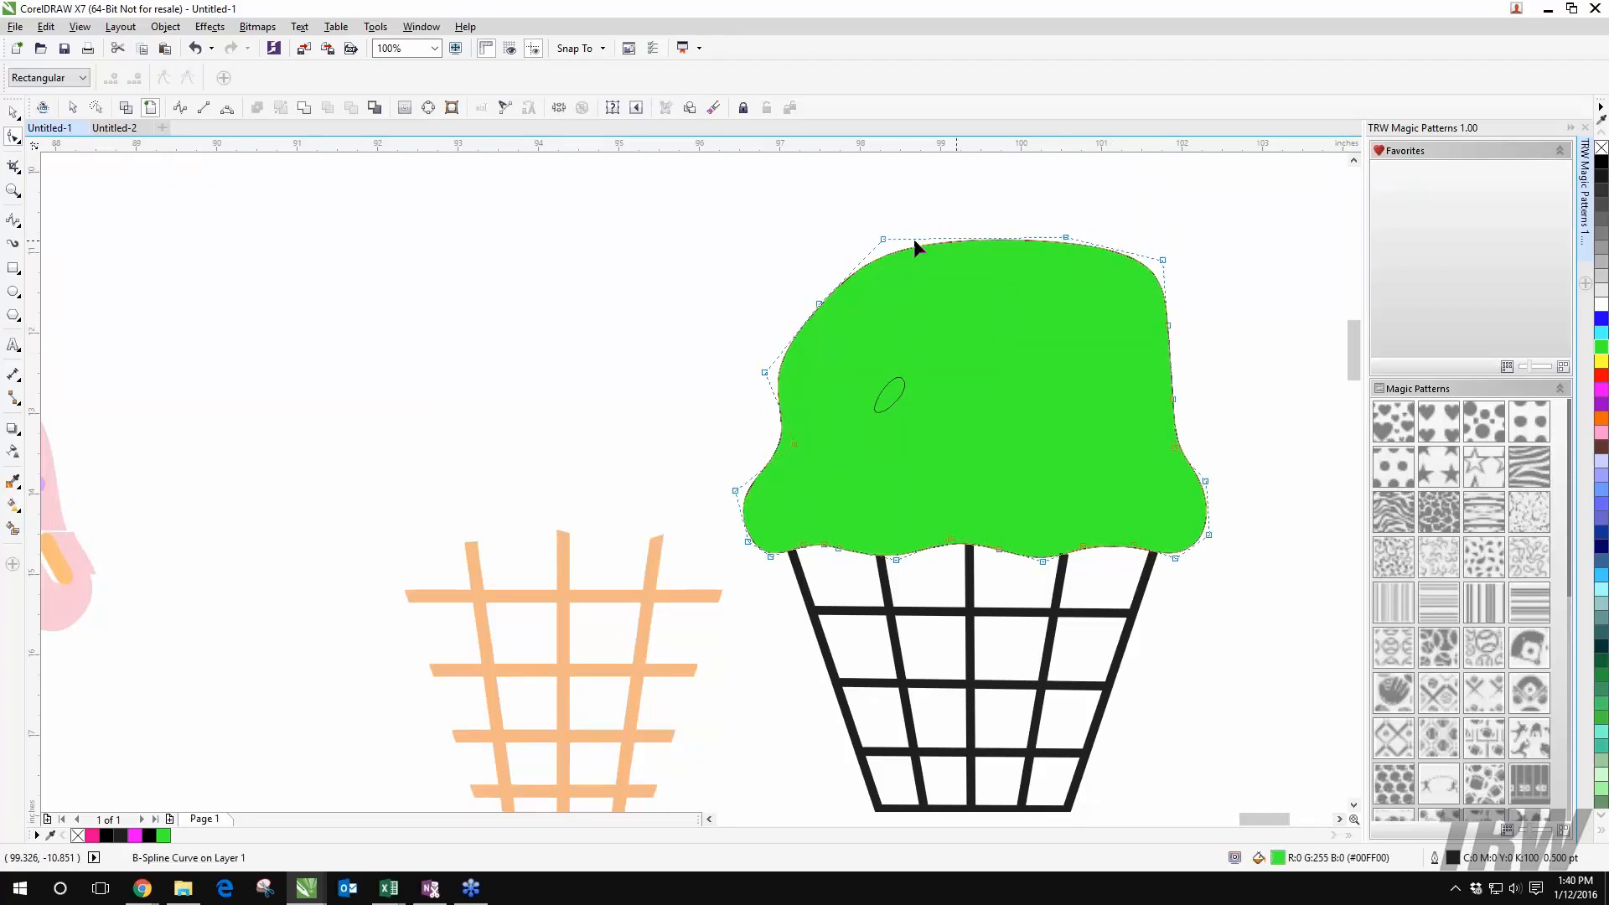
drag(833, 199, 832, 334)
drag(719, 300, 701, 300)
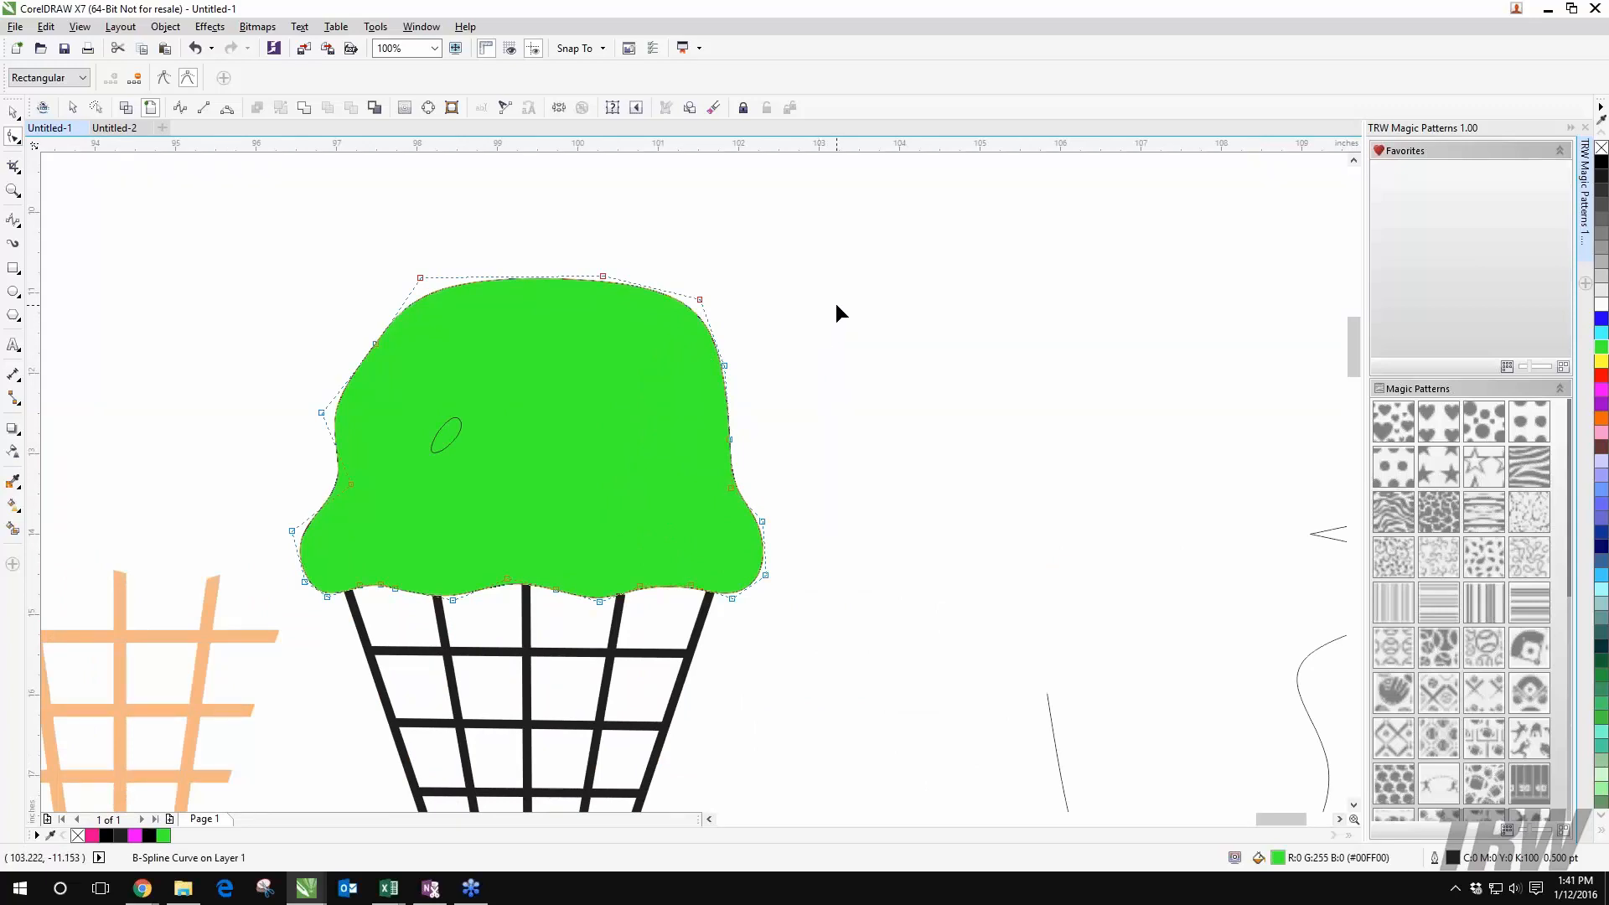
click(1013, 349)
click(142, 889)
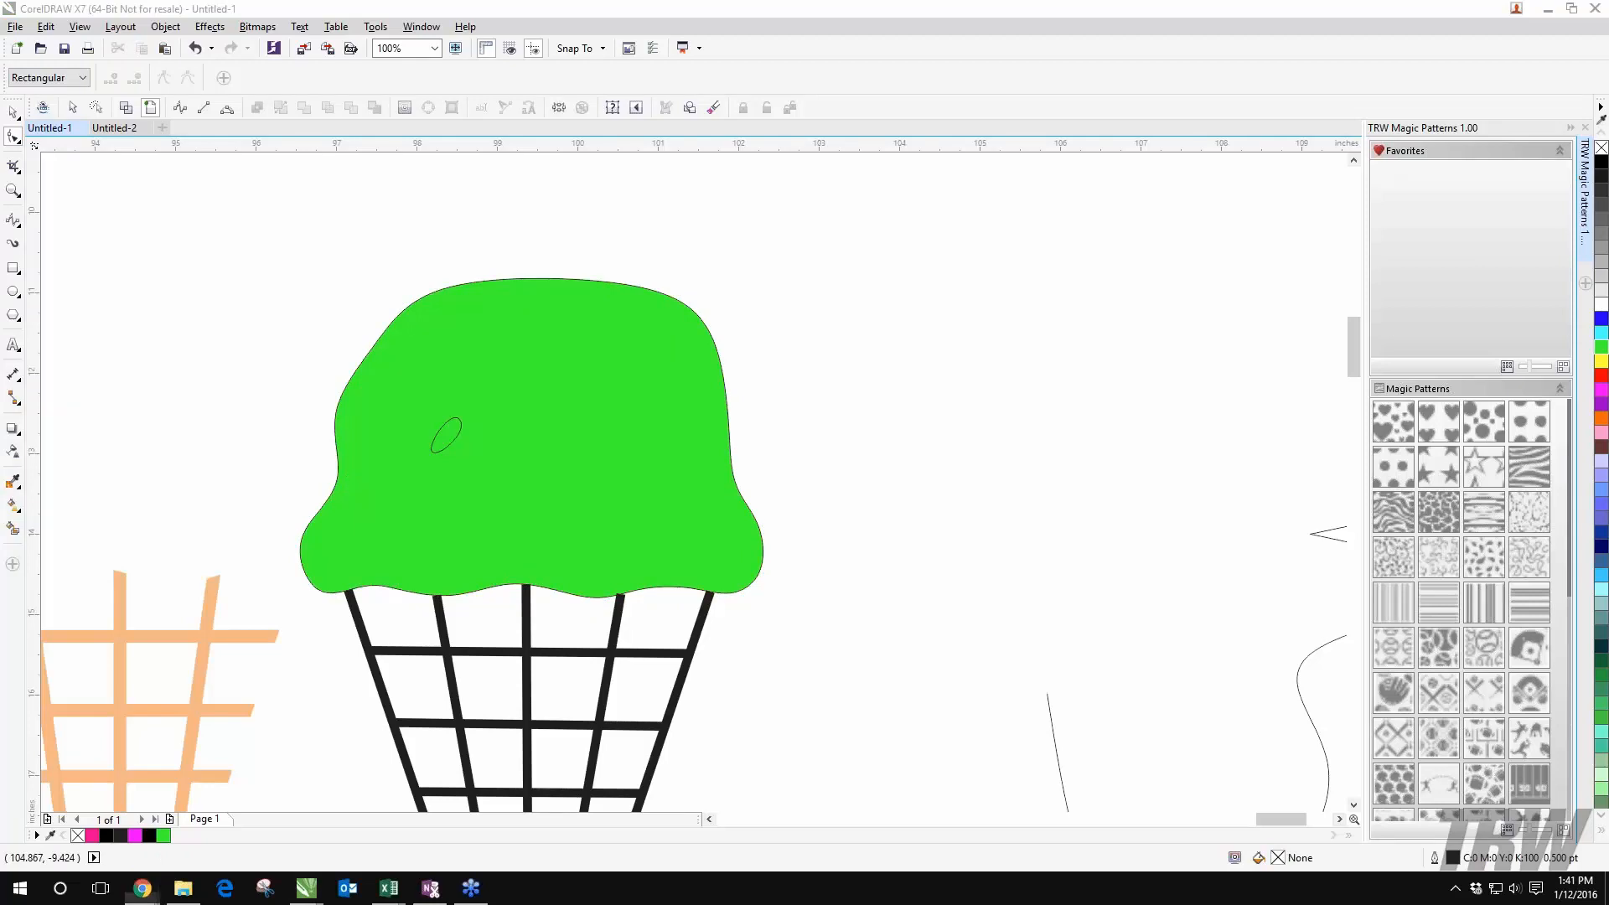
key(alt+Tab)
key(alt+Tab)
key(alt+Tab)
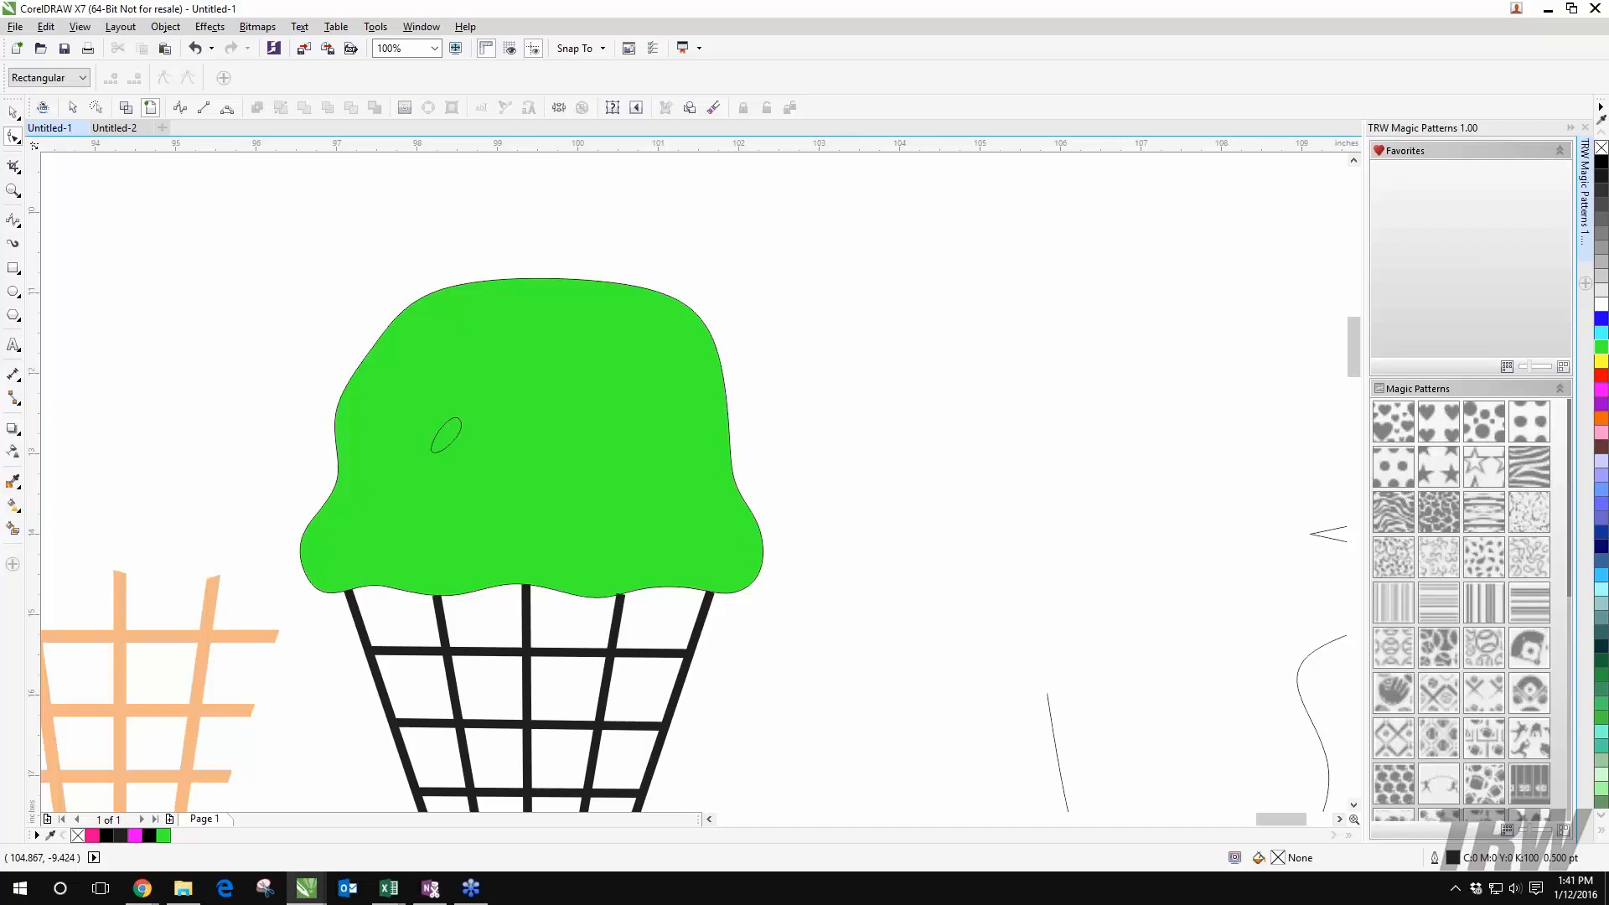
key(alt+Tab)
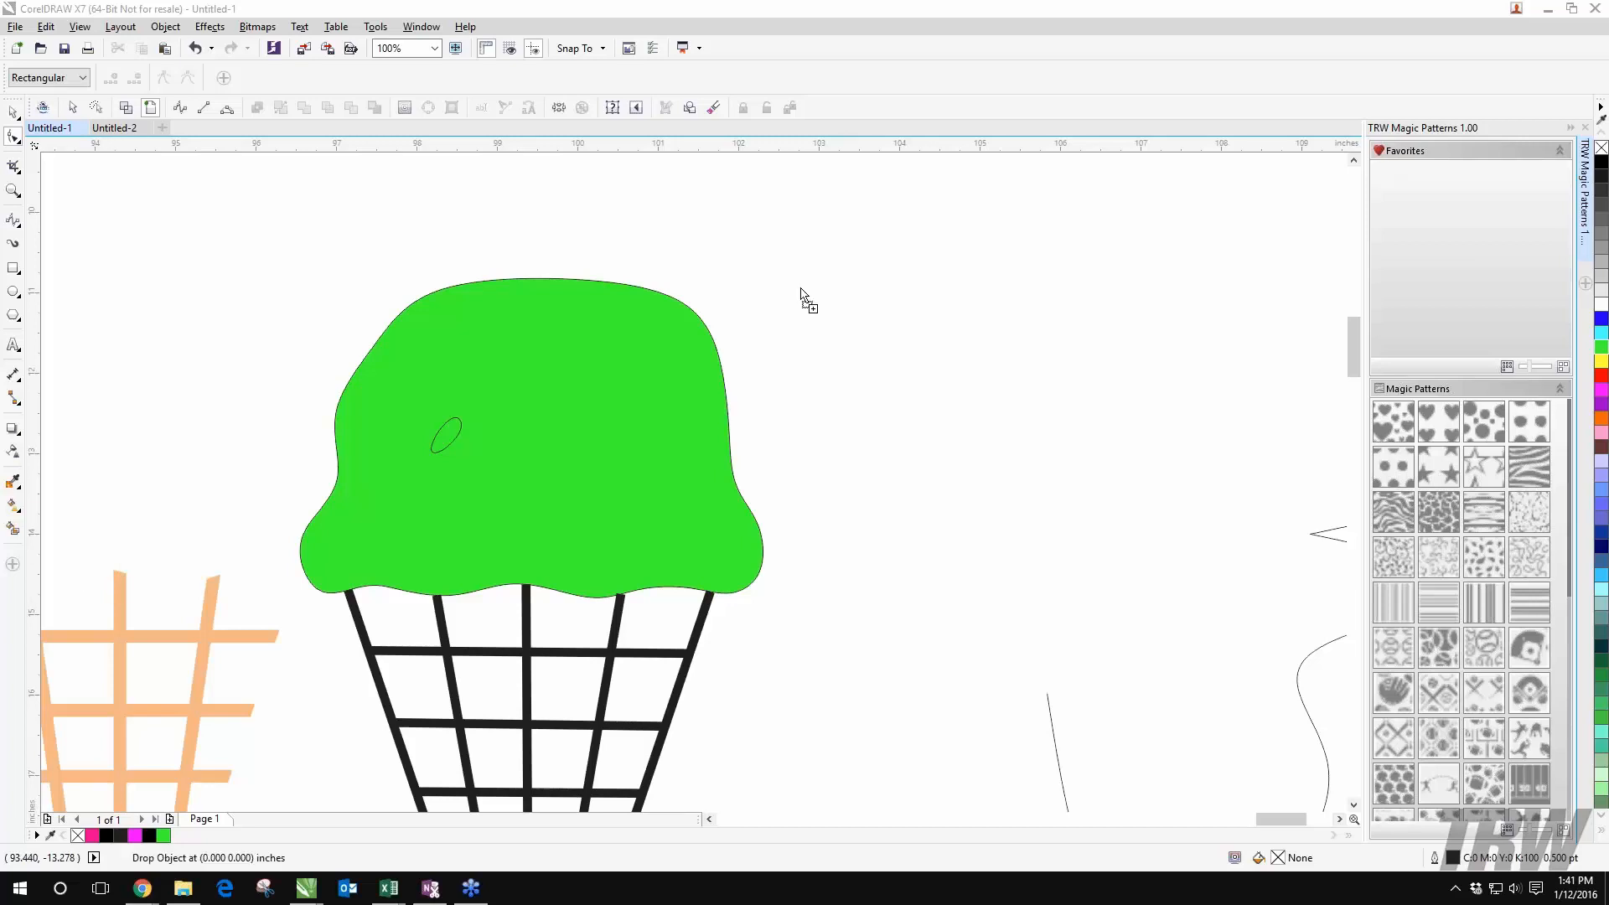
Step: Place the small basketball bitmap in the drawing and move it below the cones, at about X 96.4, Y -24.3 inches
drag(808, 302, 929, 292)
scroll(1036, 352, down, 1)
drag(1105, 394, 867, 336)
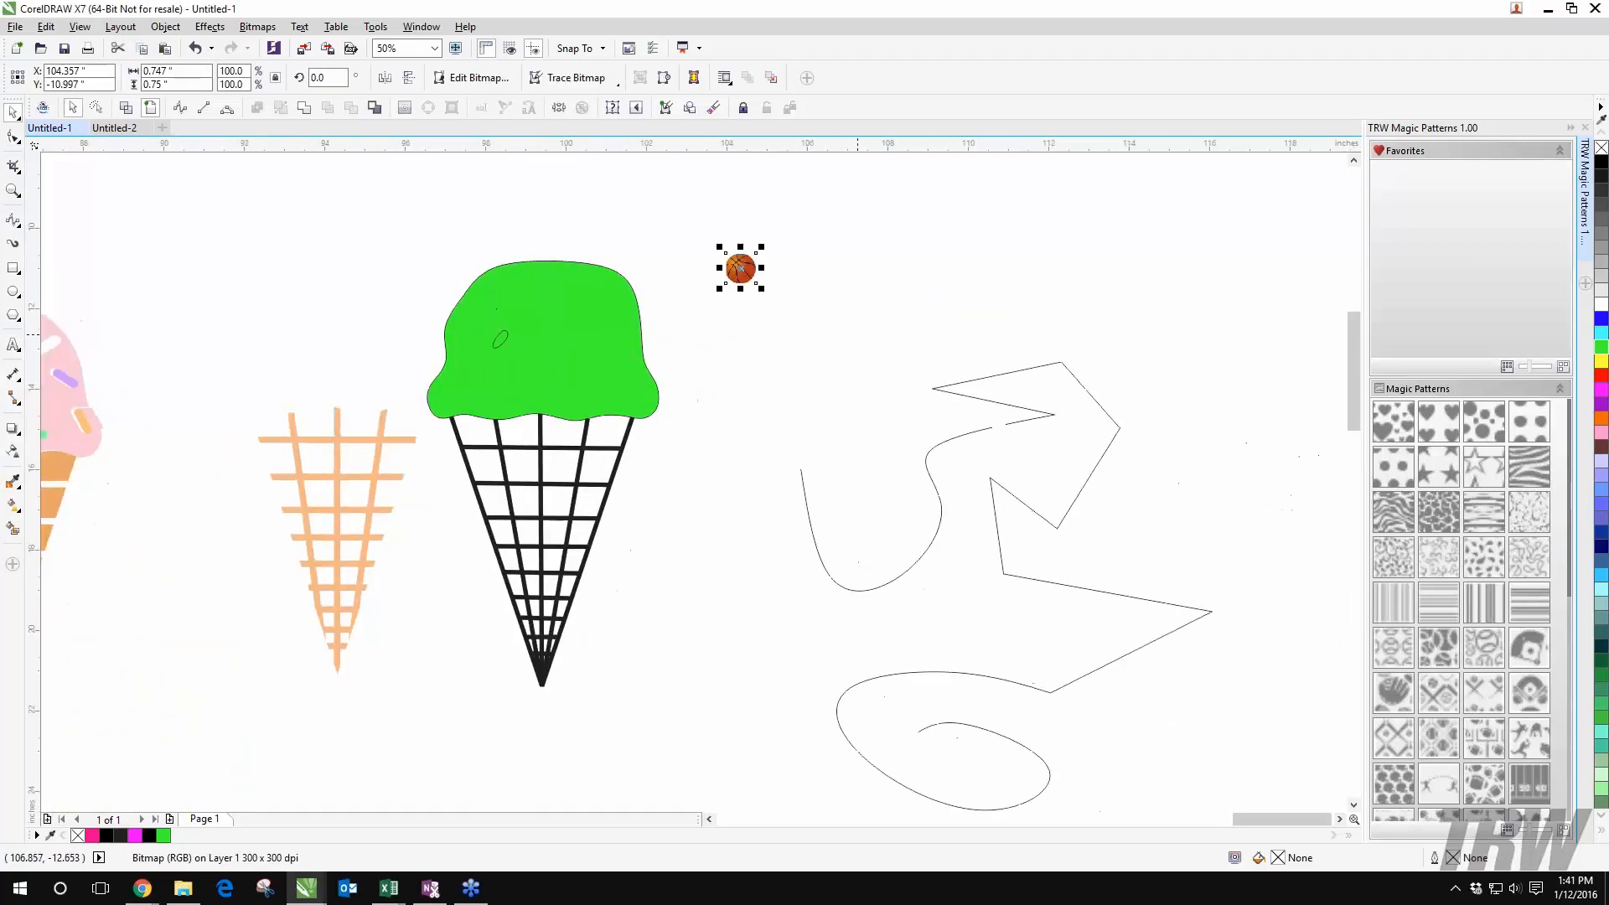
drag(740, 269, 703, 541)
drag(762, 479, 819, 313)
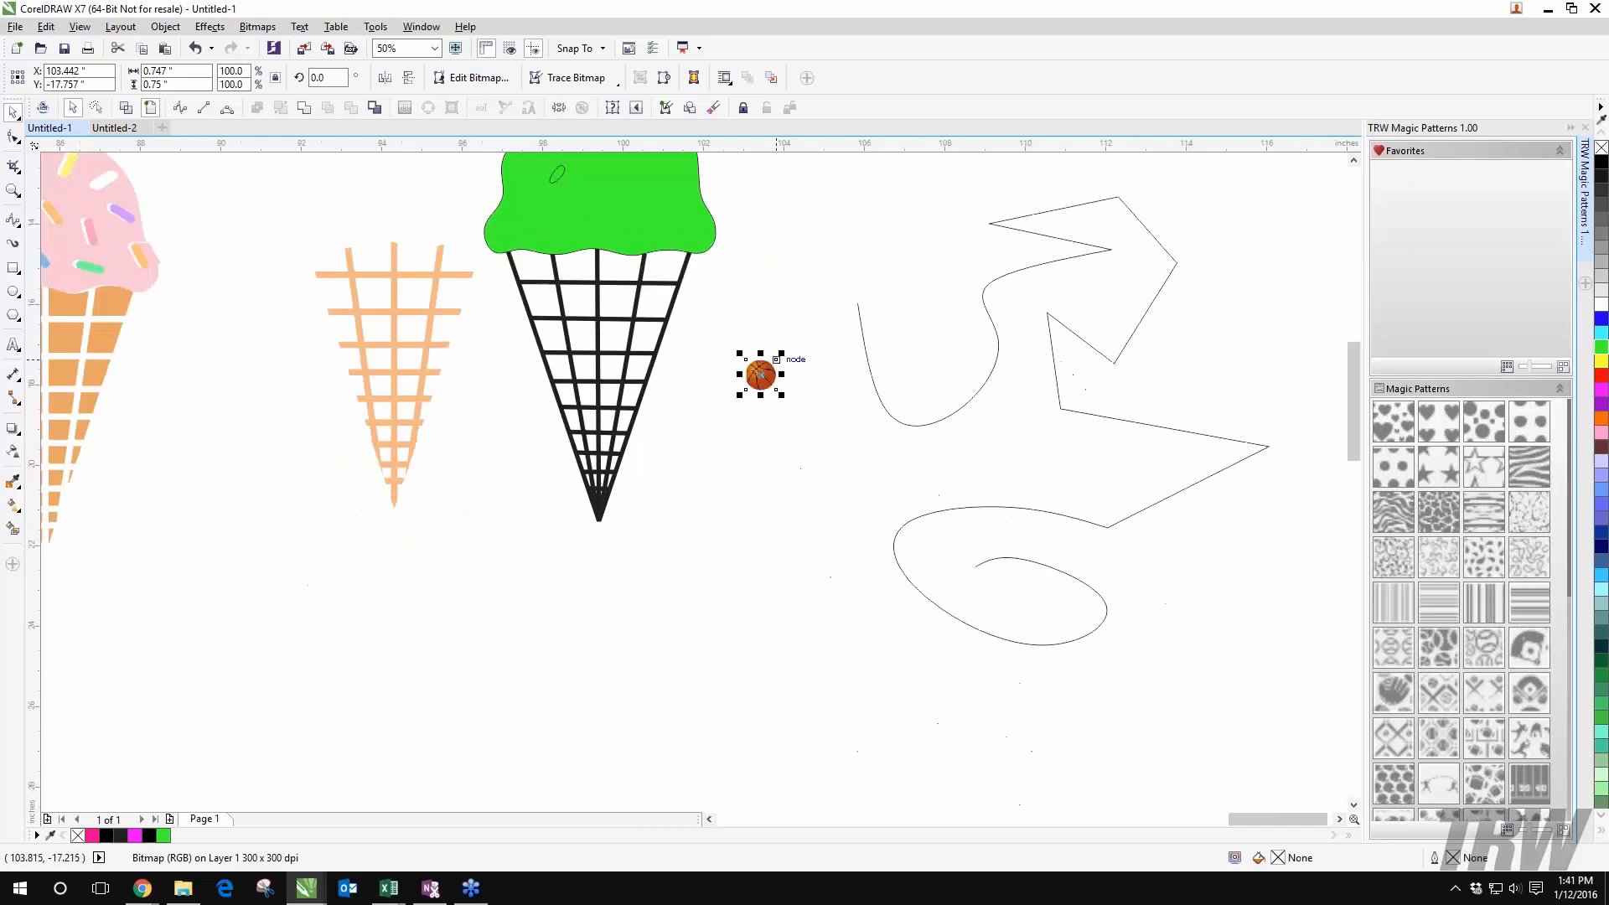
drag(780, 367, 508, 630)
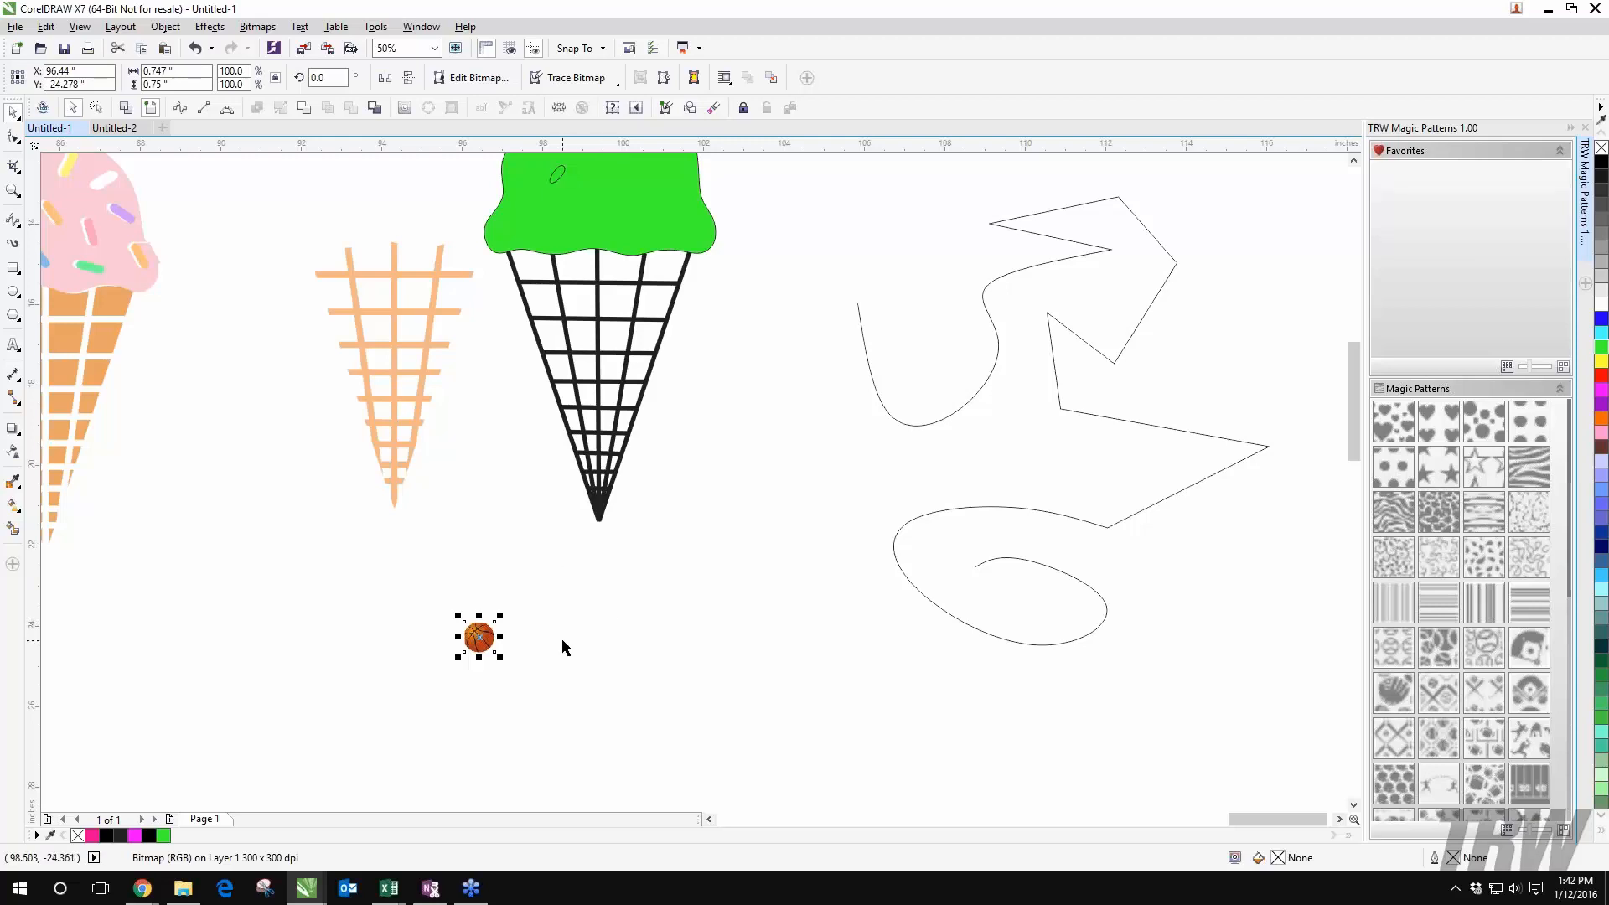
Step: Enlarge the basketball bitmap to about 11.5 inches wide and move it to about X 92.0, Y -31.2 inches
scroll(549, 549, down, 1)
drag(536, 560, 927, 587)
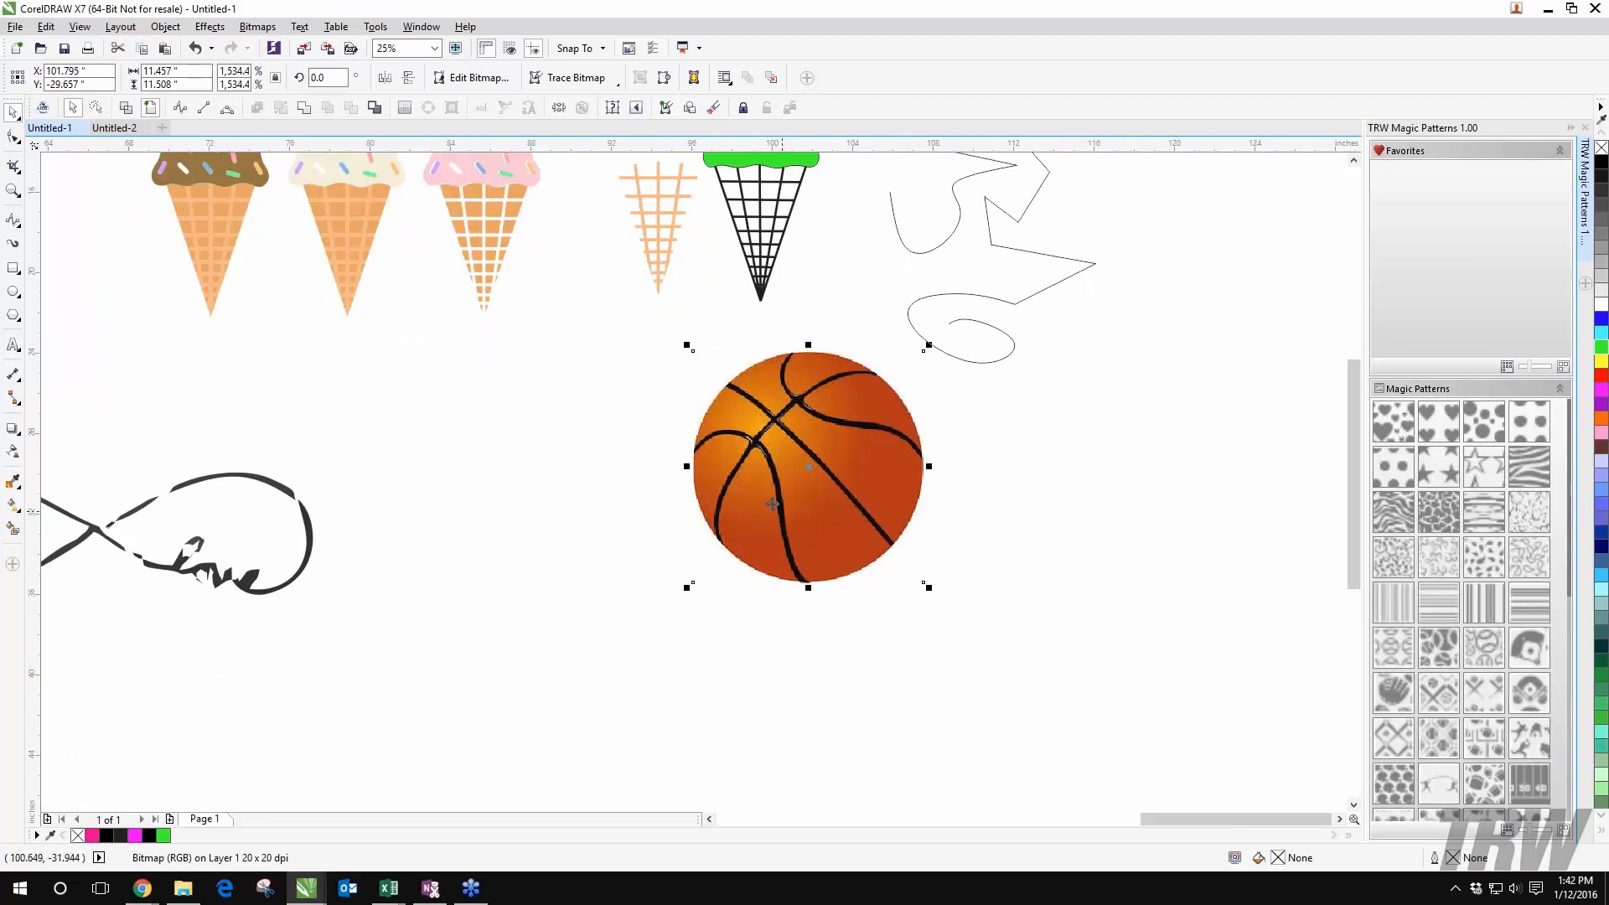
drag(769, 500, 572, 532)
scroll(807, 510, down, 1)
scroll(692, 518, up, 1)
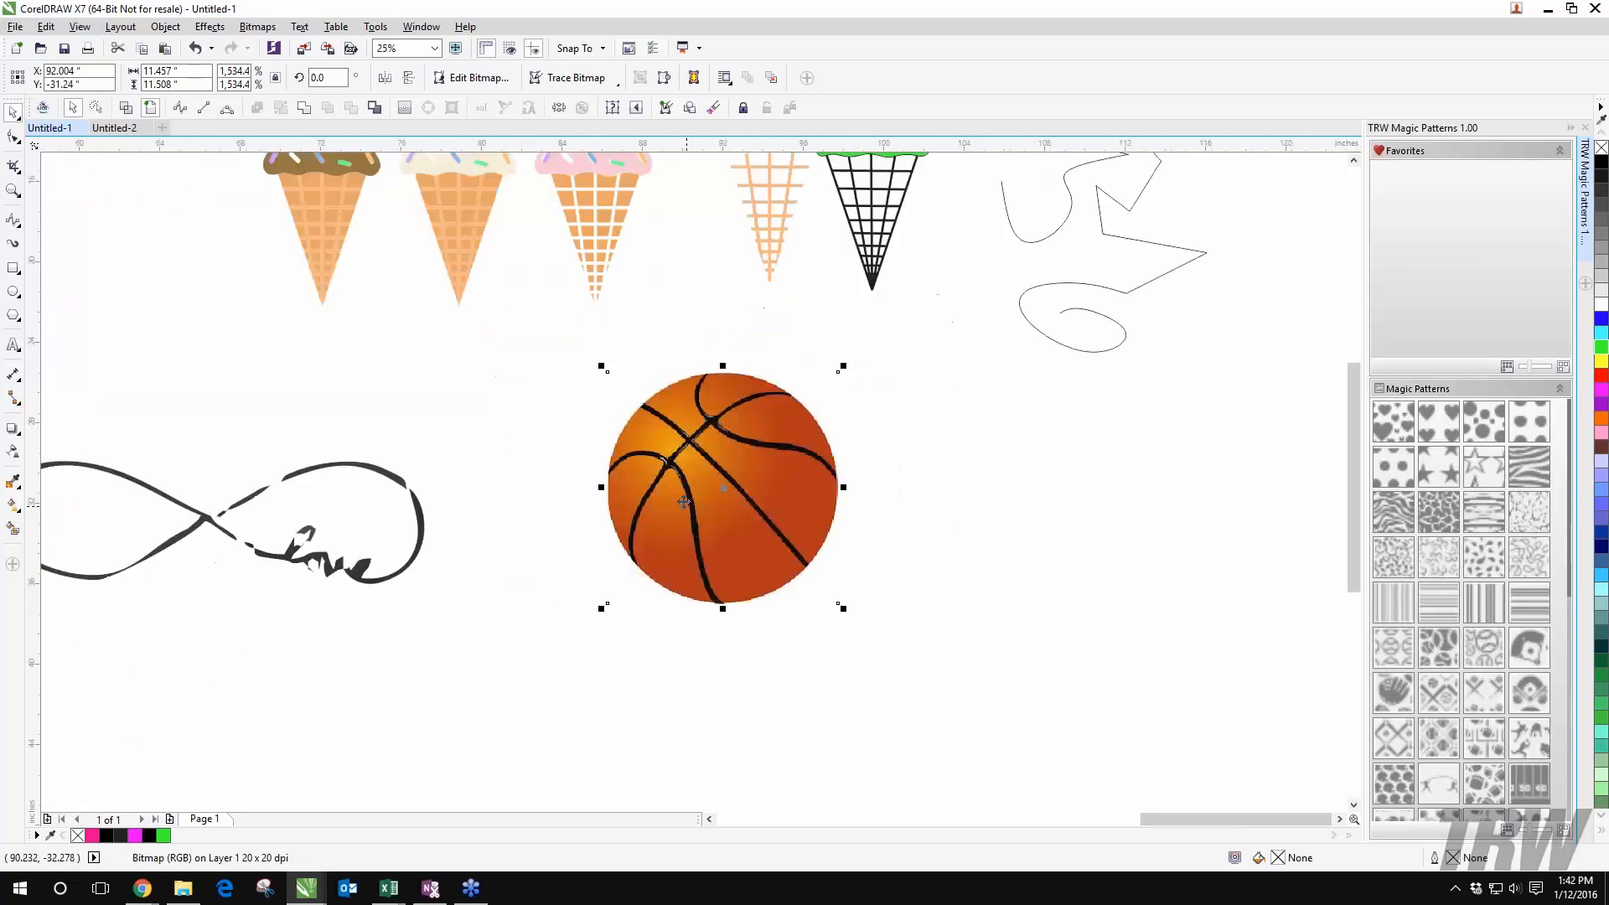
Step: Scale the basketball bitmap to about 16.4 by 16.5 inches and place it at about X 100.8, Y -37.6 inches
drag(679, 498, 487, 556)
drag(487, 556, 280, 435)
drag(395, 447, 579, 463)
drag(622, 346, 719, 249)
drag(587, 416, 690, 434)
scroll(689, 434, down, 2)
scroll(559, 352, up, 1)
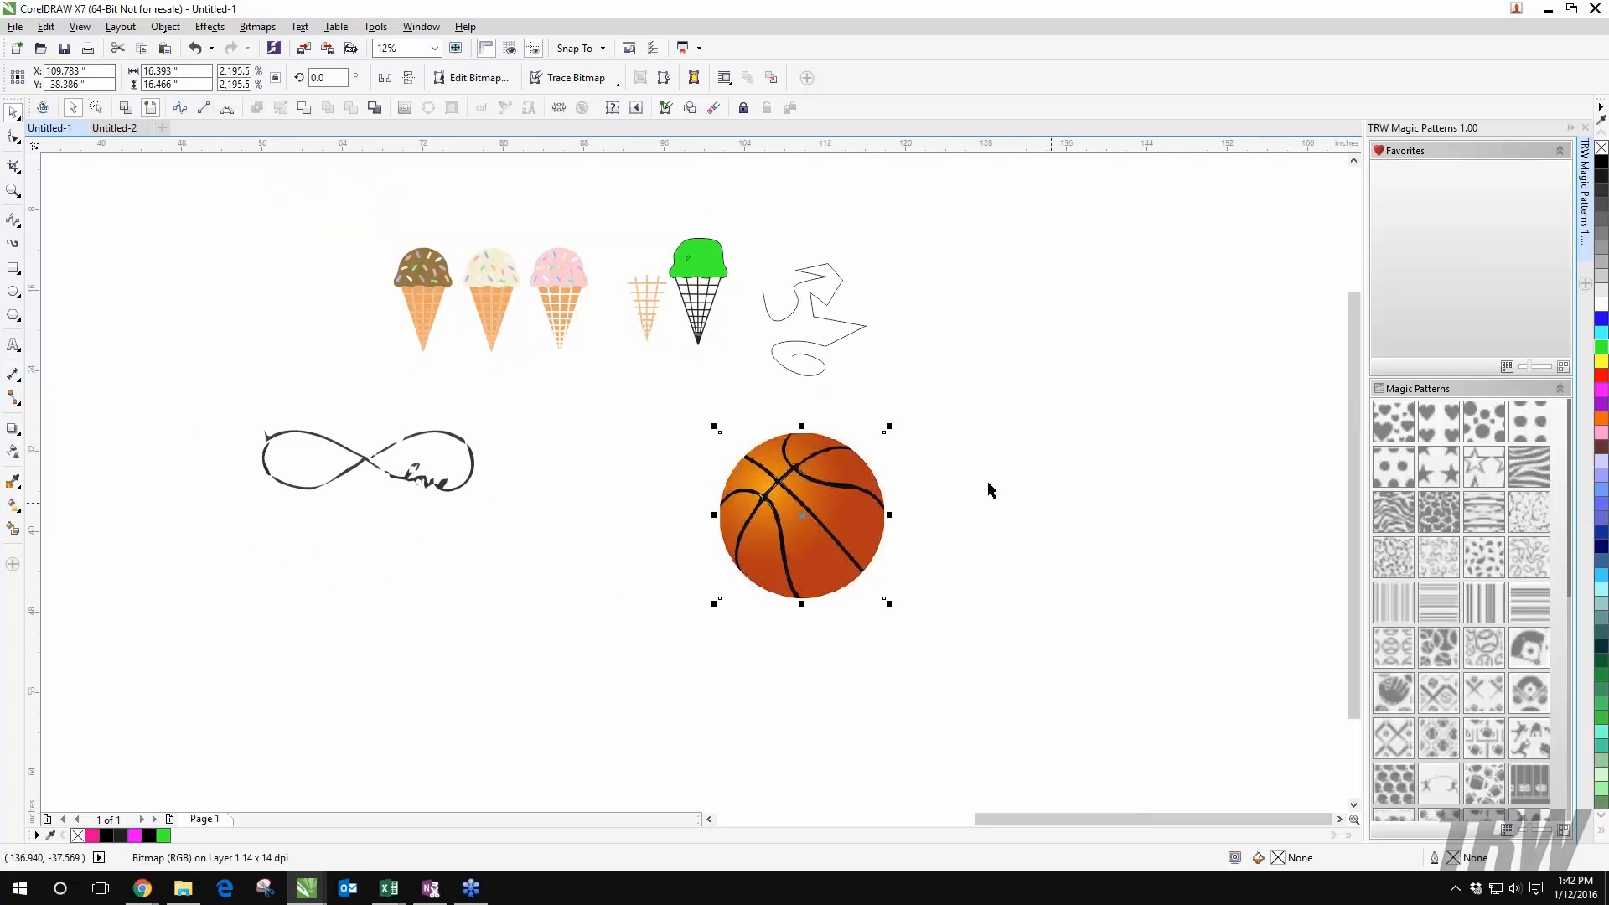
drag(809, 491, 426, 397)
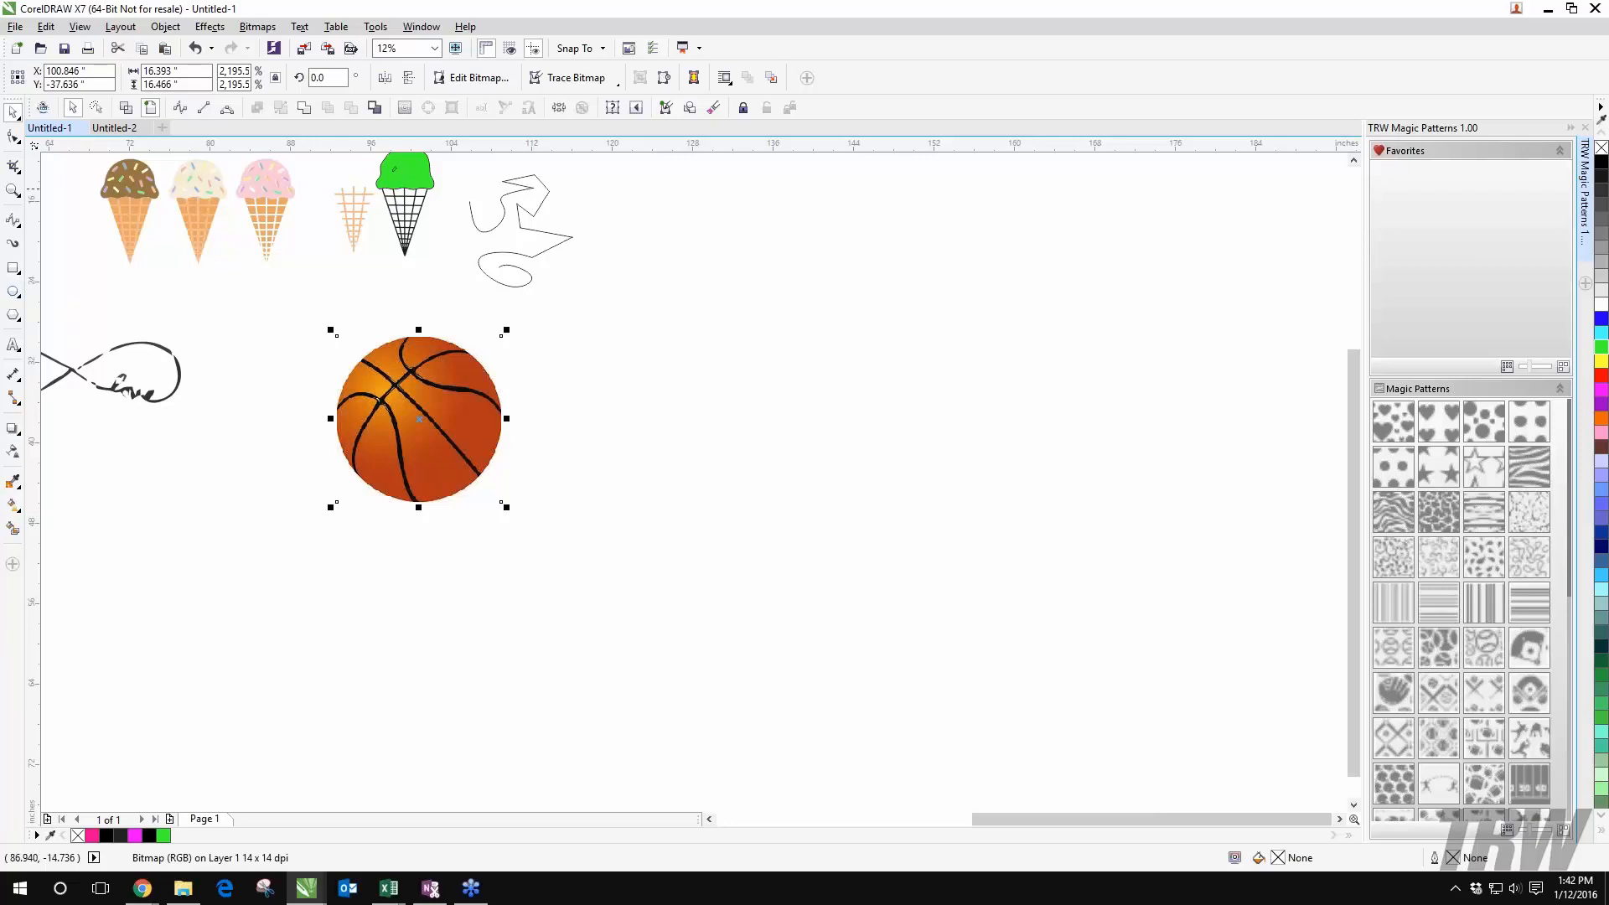
Step: Start an outline trace of the basketball bitmap using the Low quality image preset
click(576, 77)
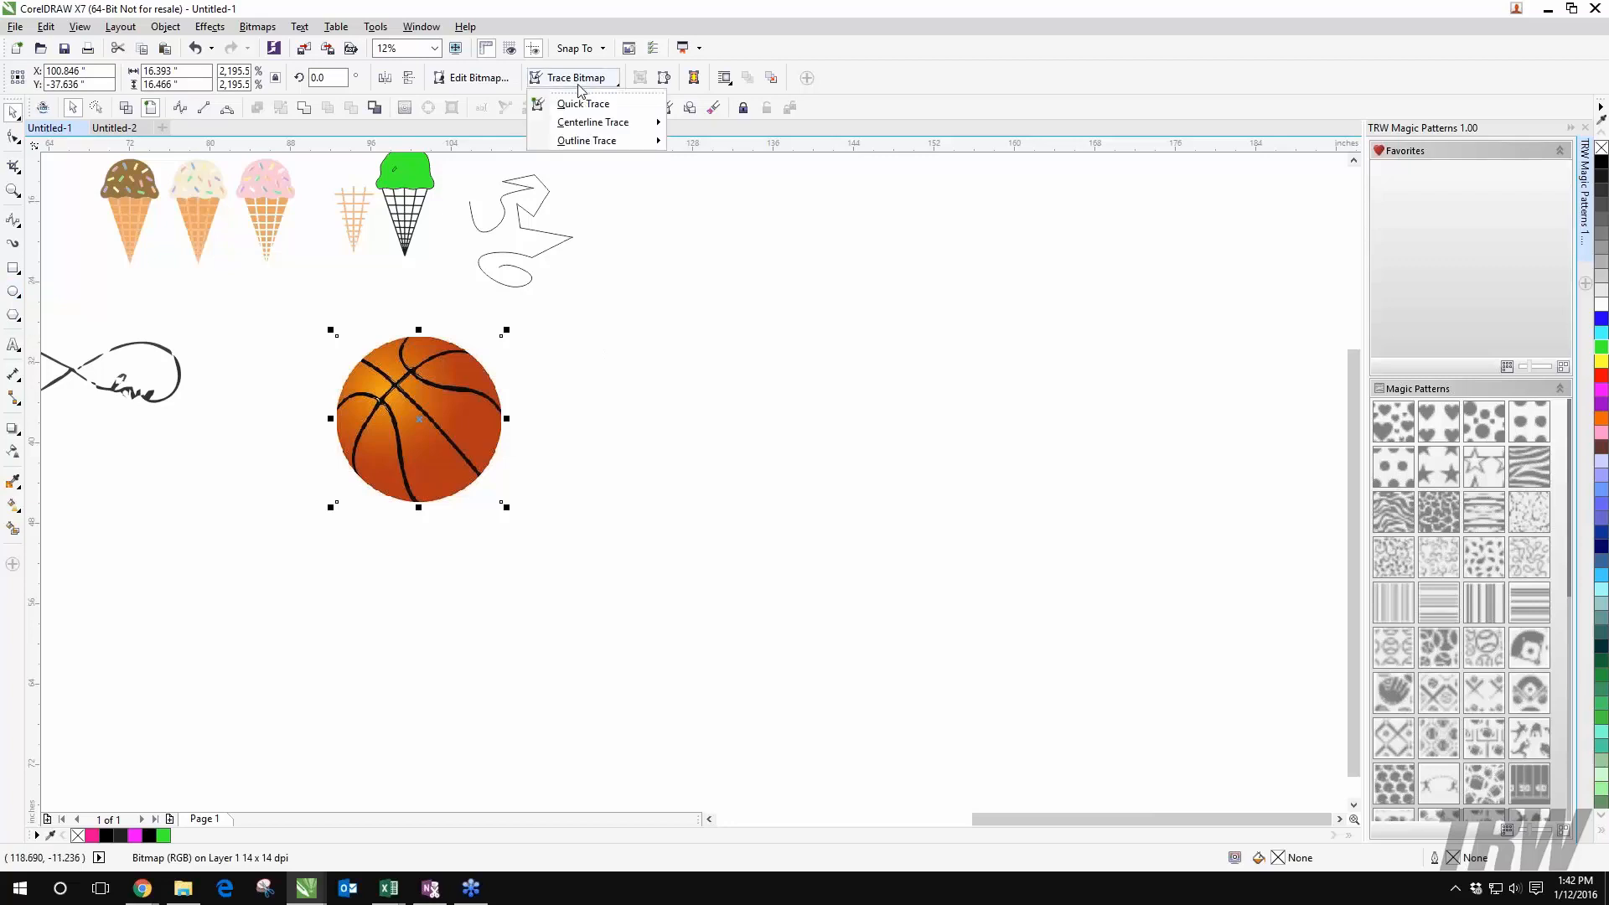
mouse_move(589, 142)
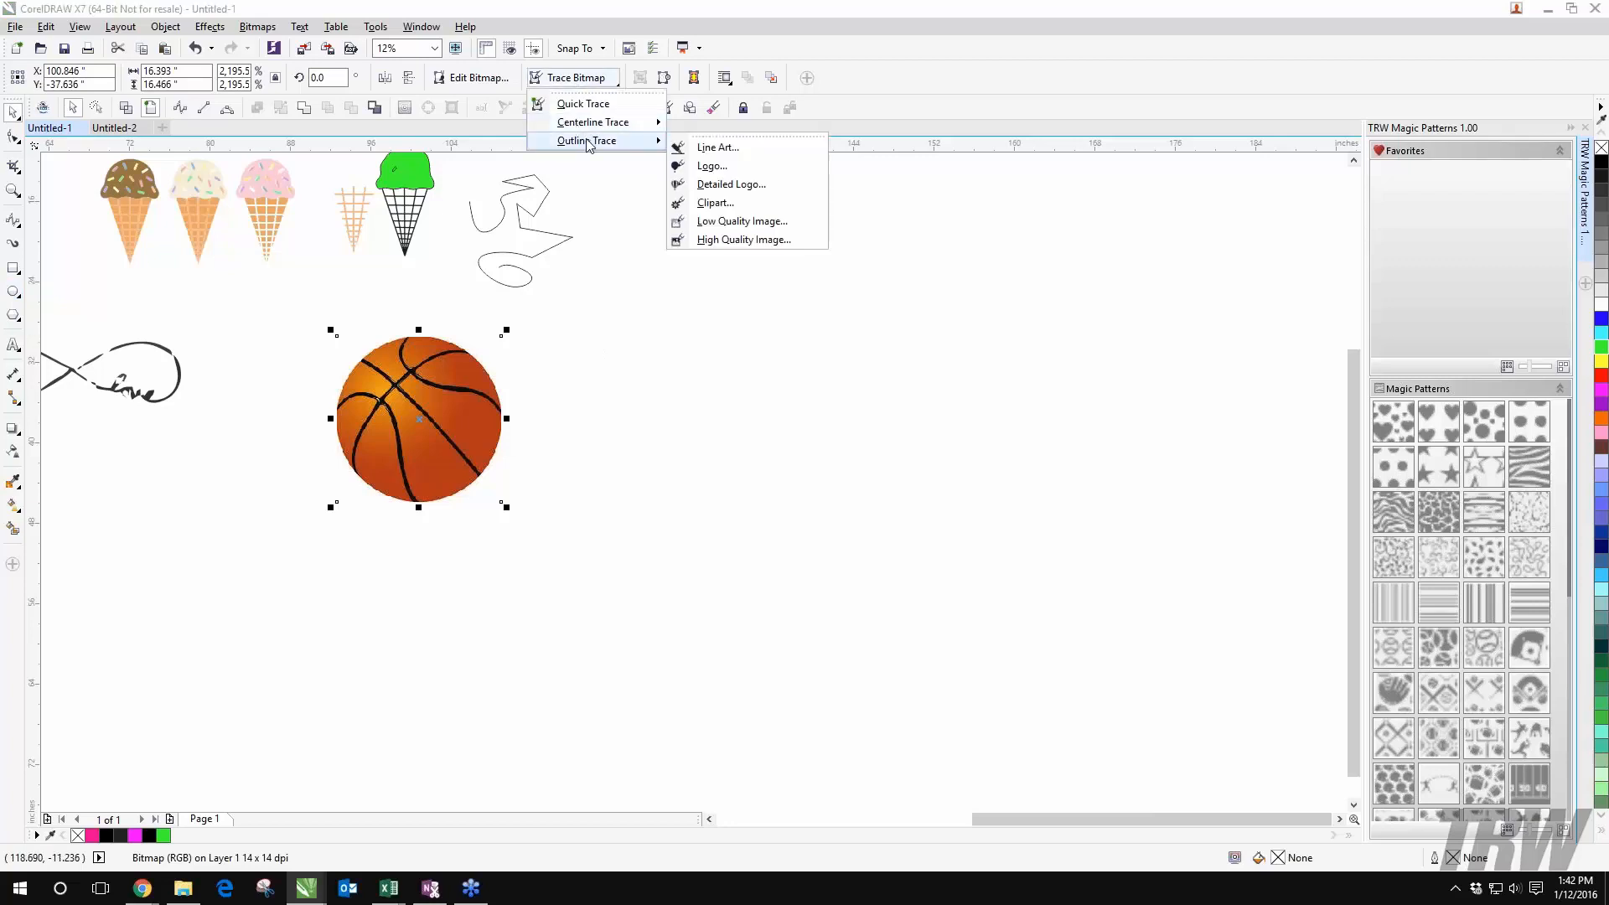
click(733, 223)
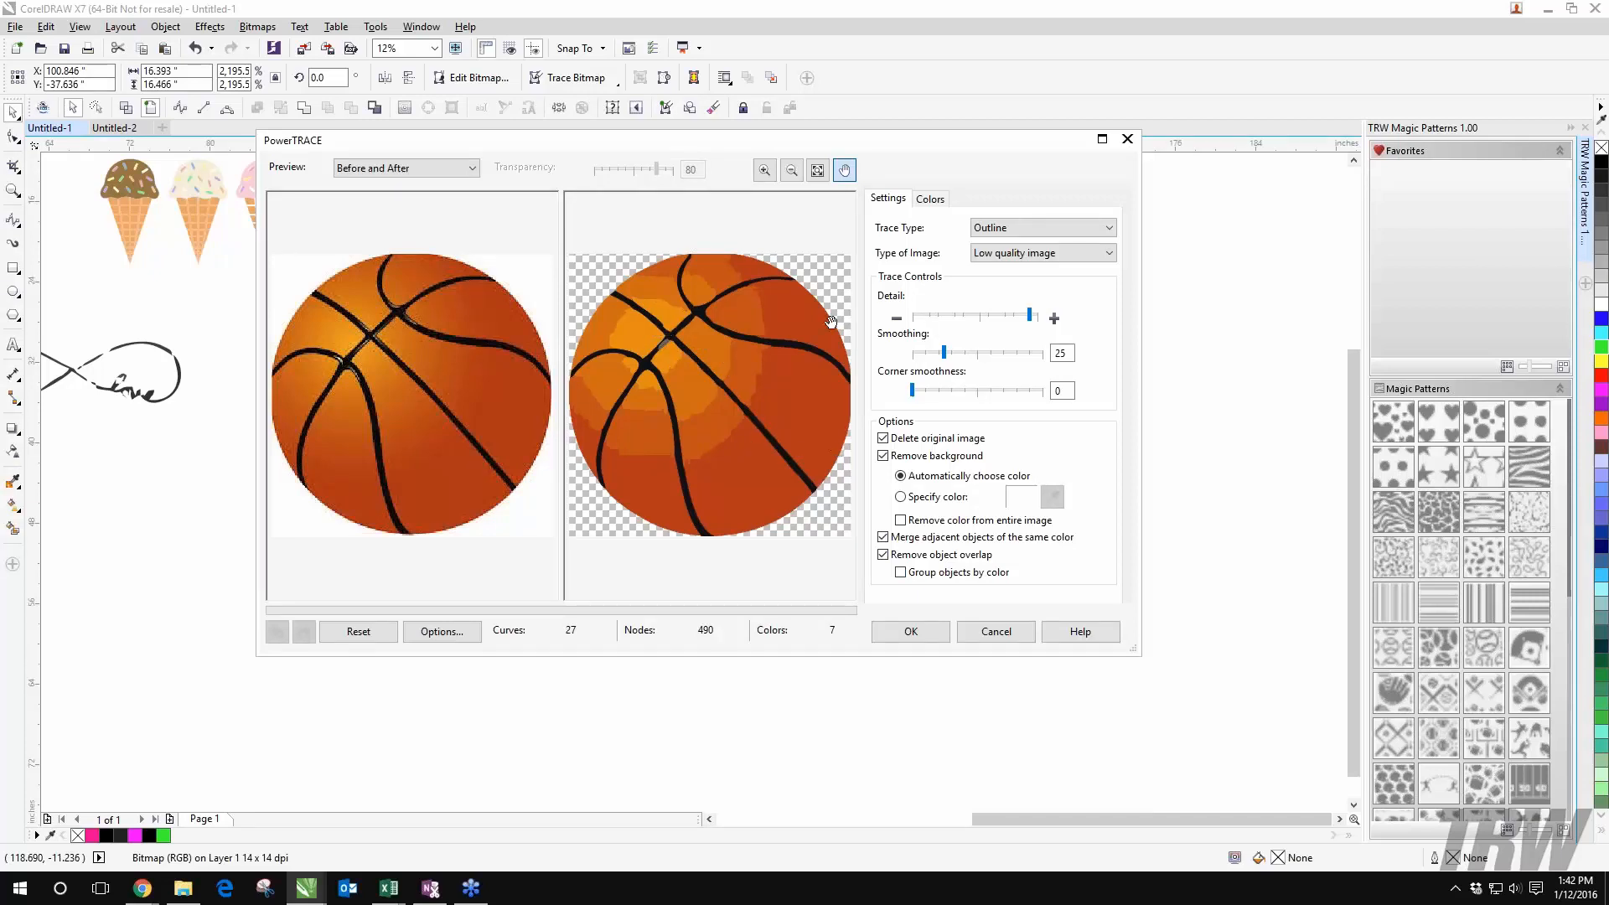
Step: Compare the basketball trace previews for the Logo, Detailed logo and Low quality image types
click(1008, 253)
click(1006, 282)
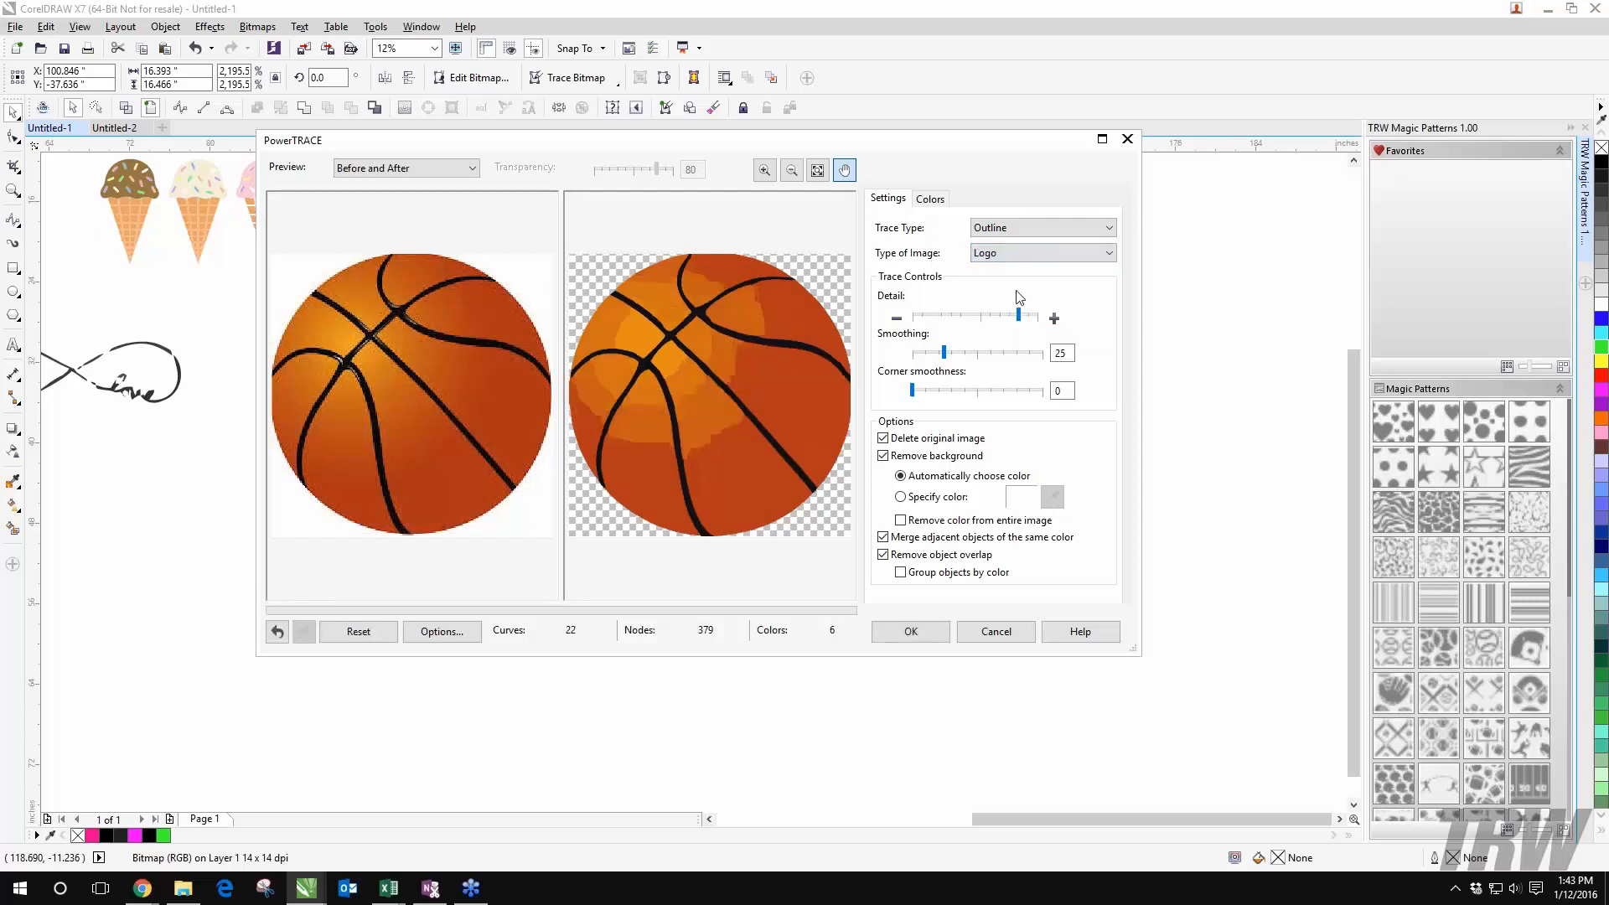
click(1028, 254)
click(1042, 294)
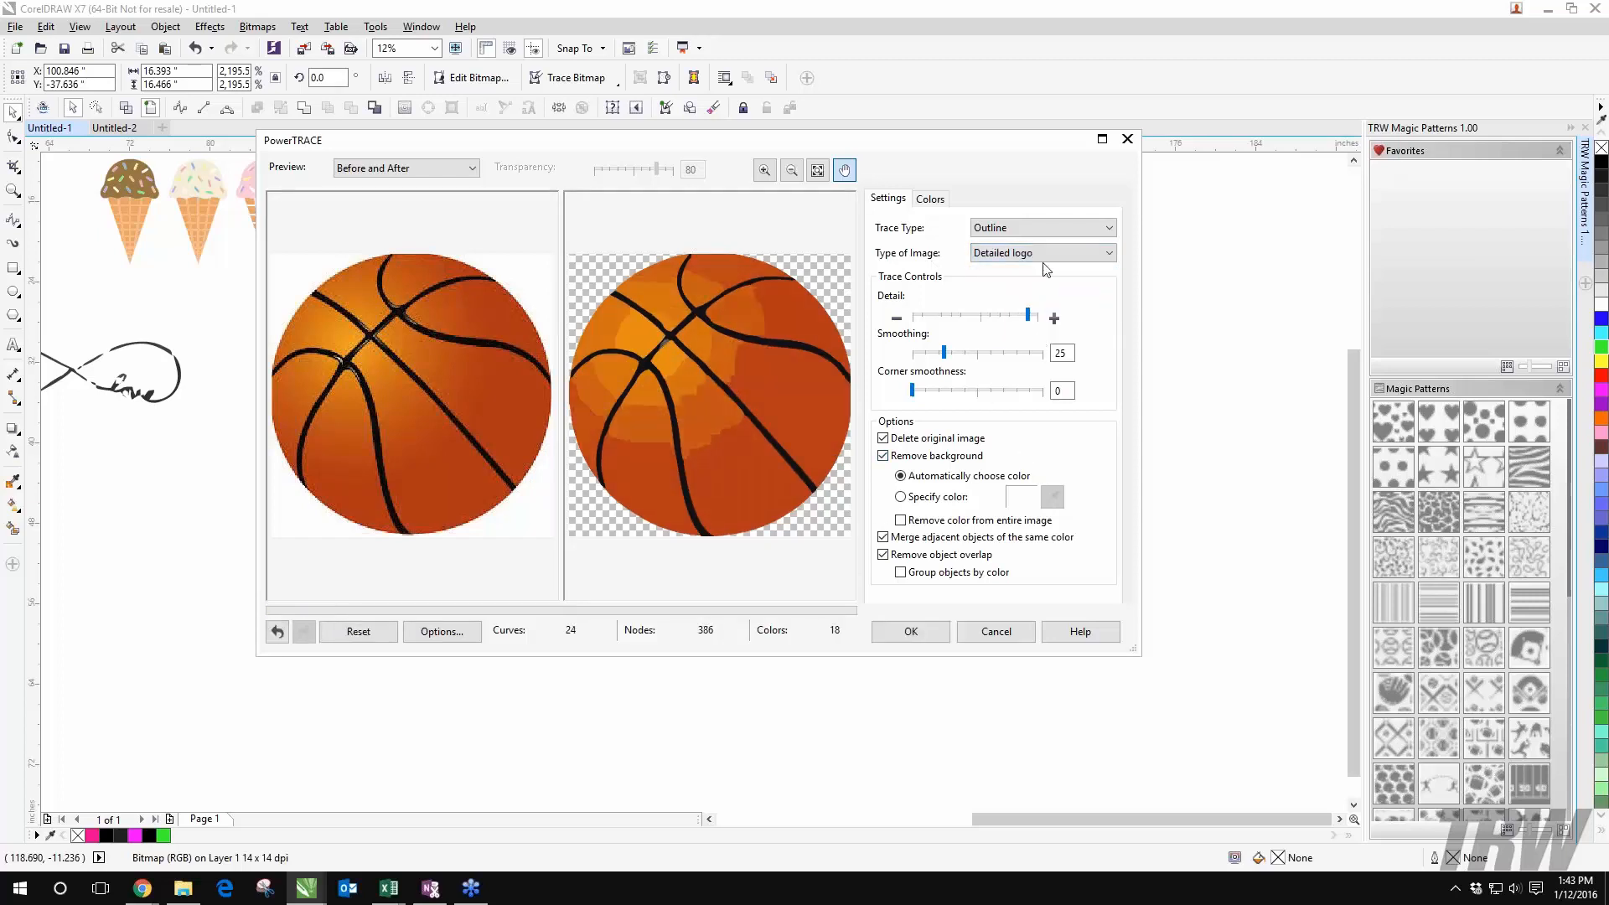
click(1044, 254)
click(1048, 321)
Step: Set the image type to Clipart and accept the basketball trace
click(1049, 254)
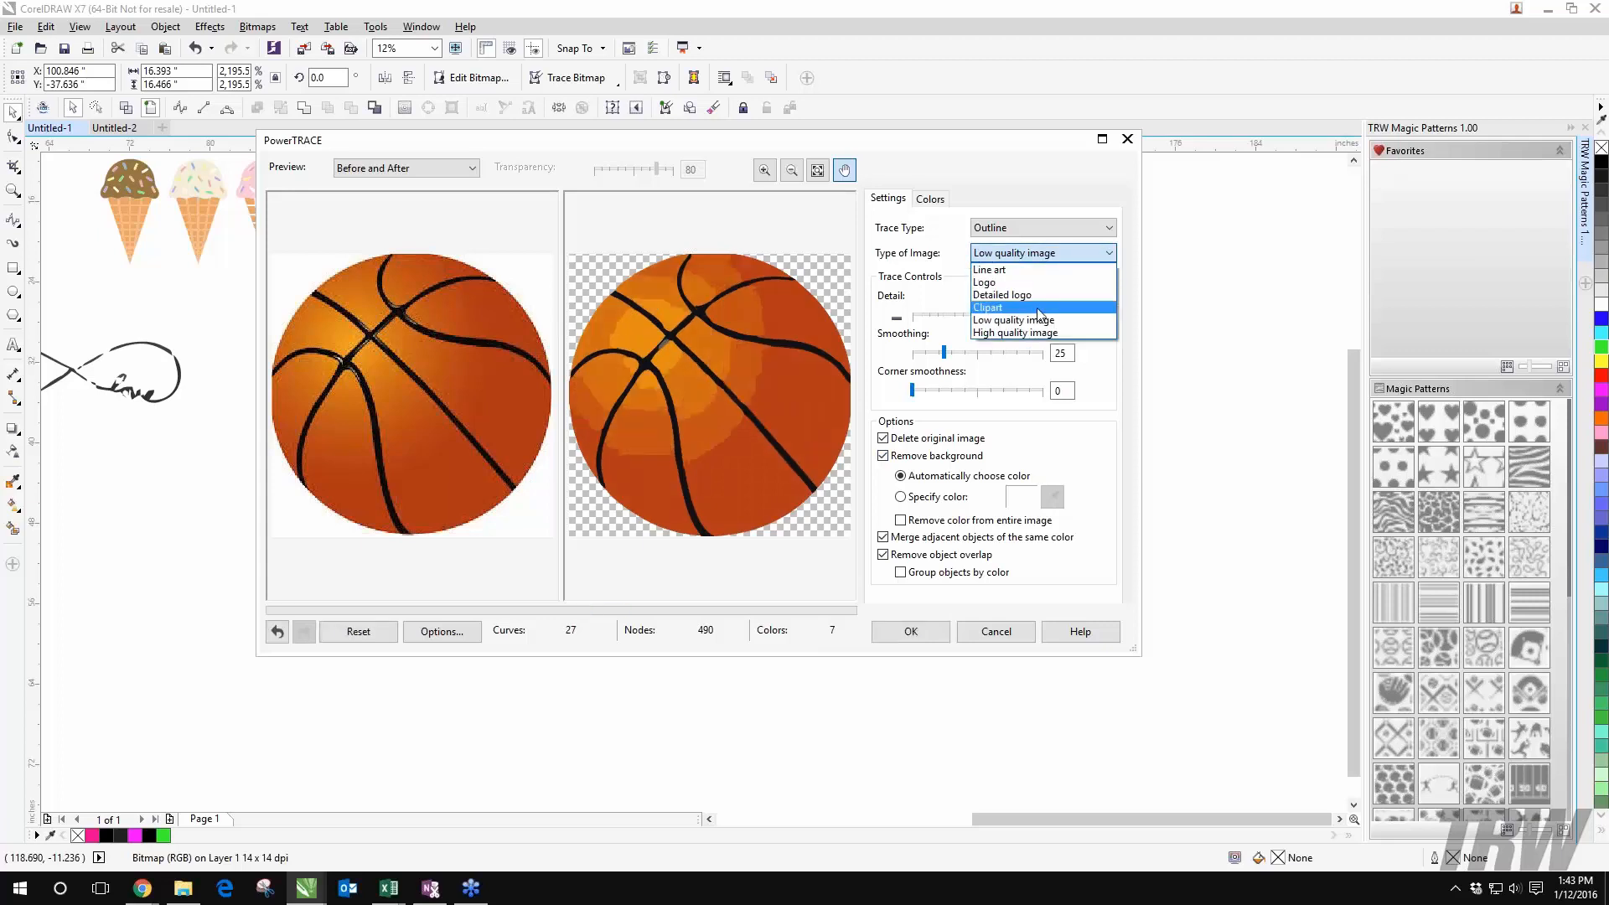
click(1040, 308)
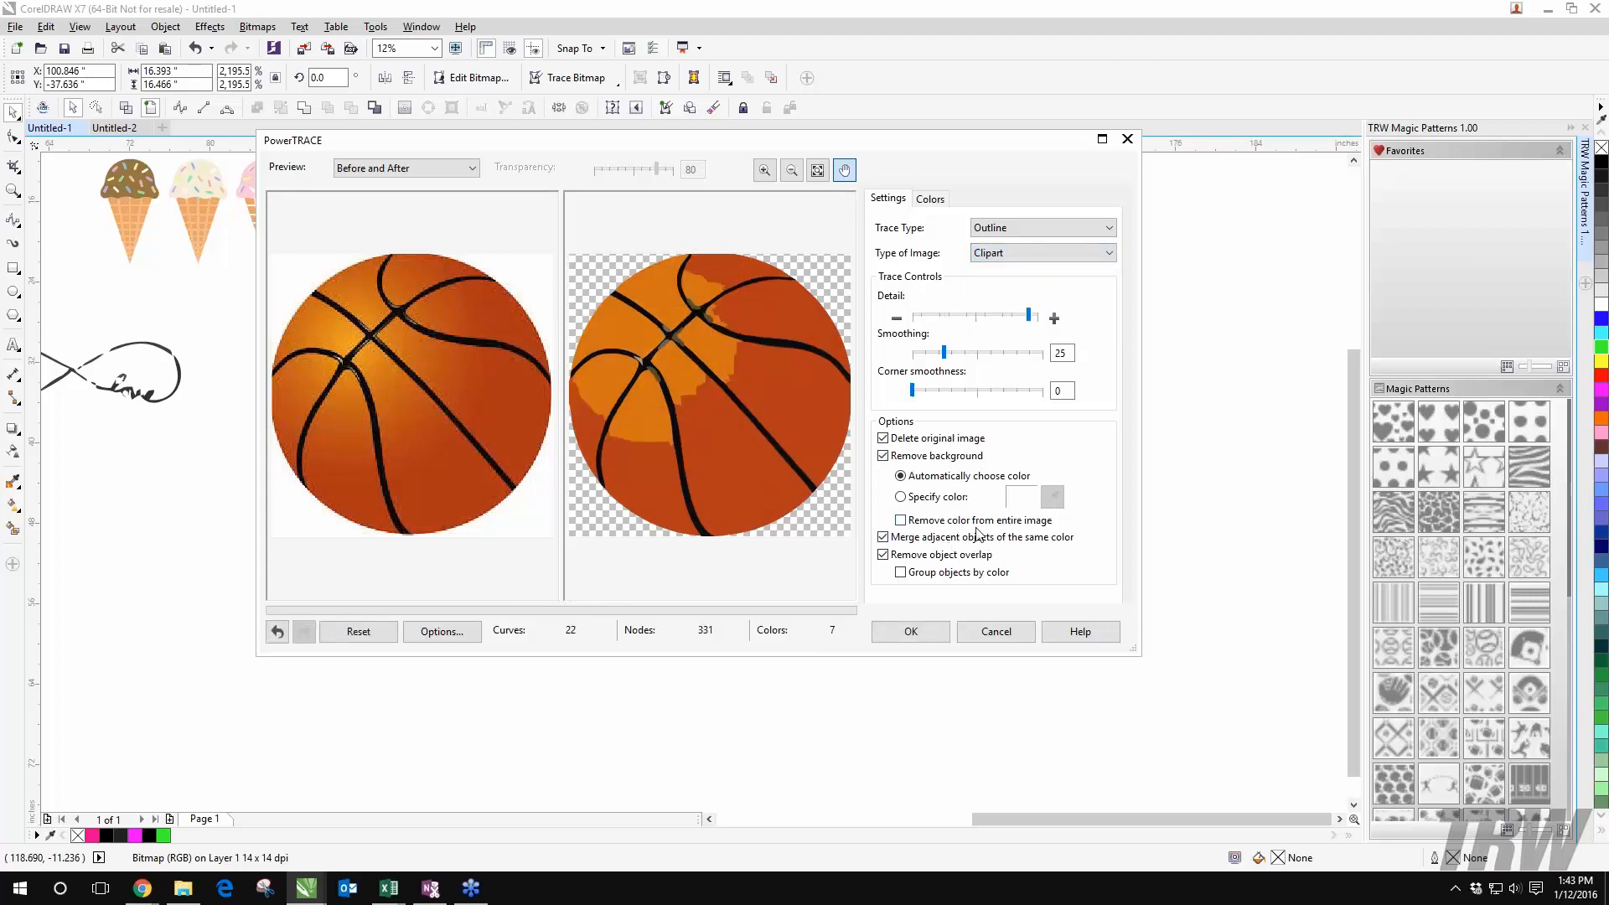
click(931, 637)
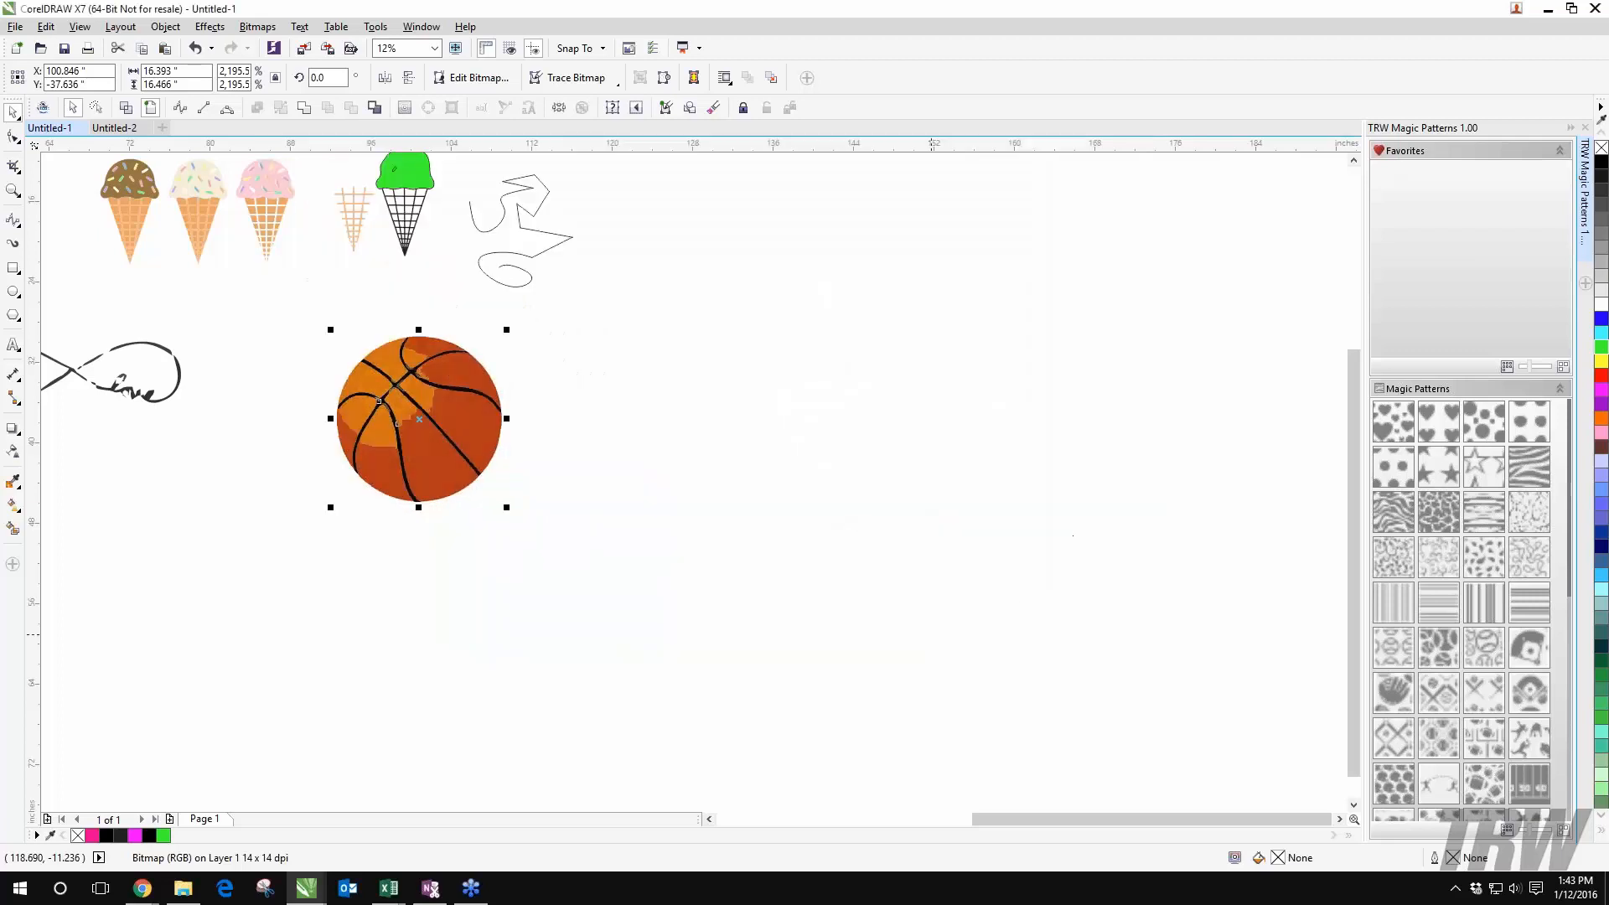
Step: Move the traced basketball to about X 130.6, Y -37.5 inches and check its outlines in wireframe view
drag(461, 404, 761, 402)
scroll(761, 403, up, 1)
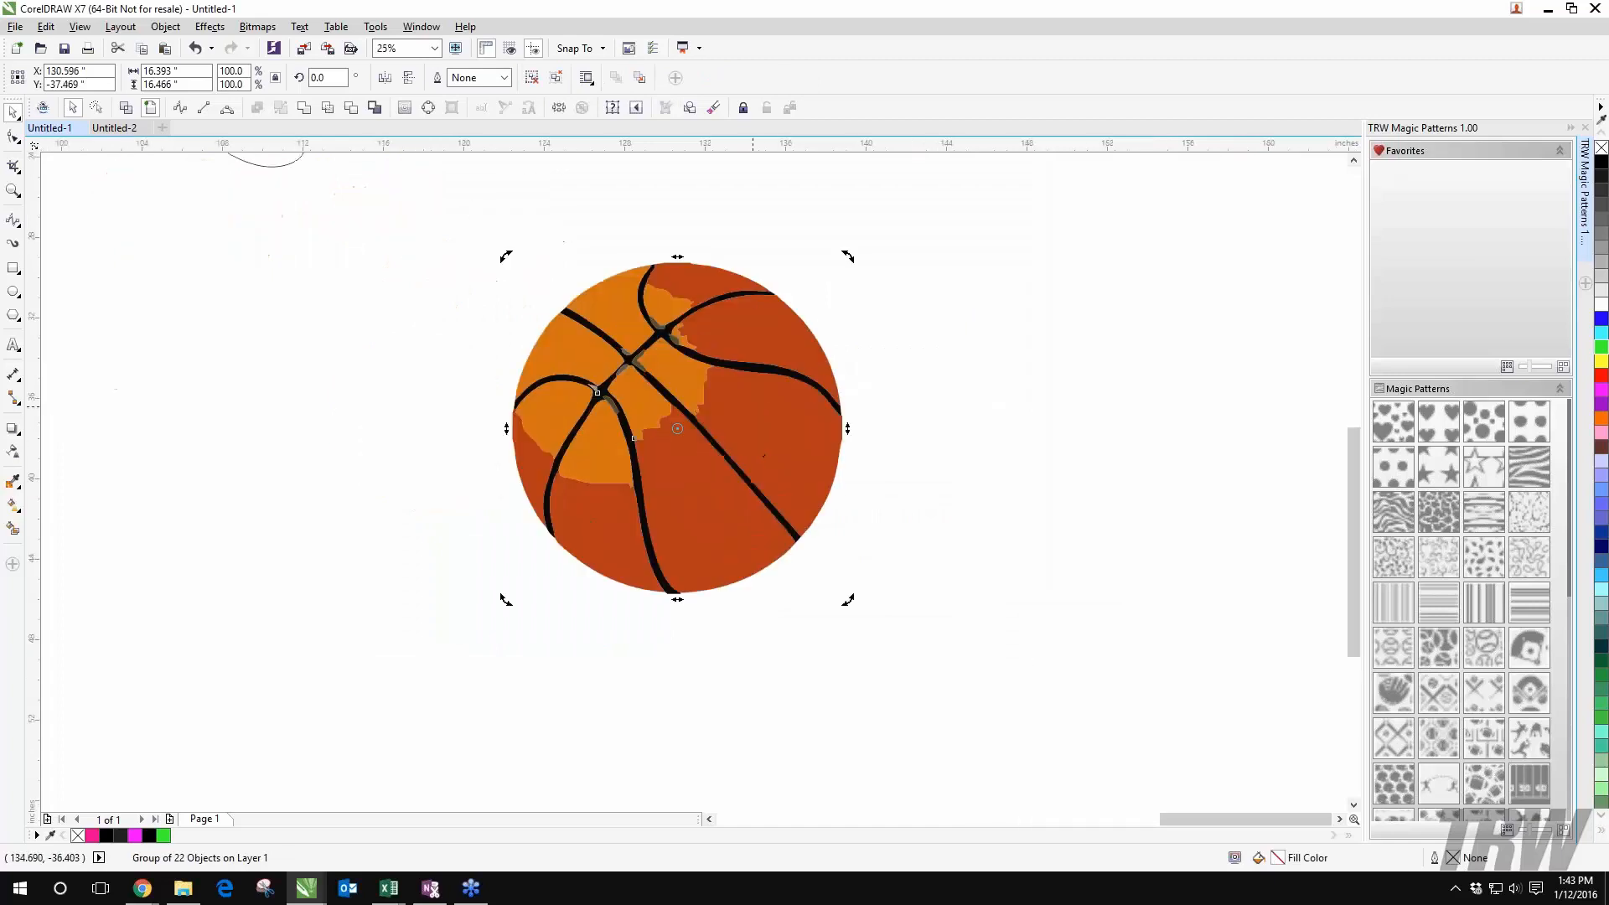
click(125, 108)
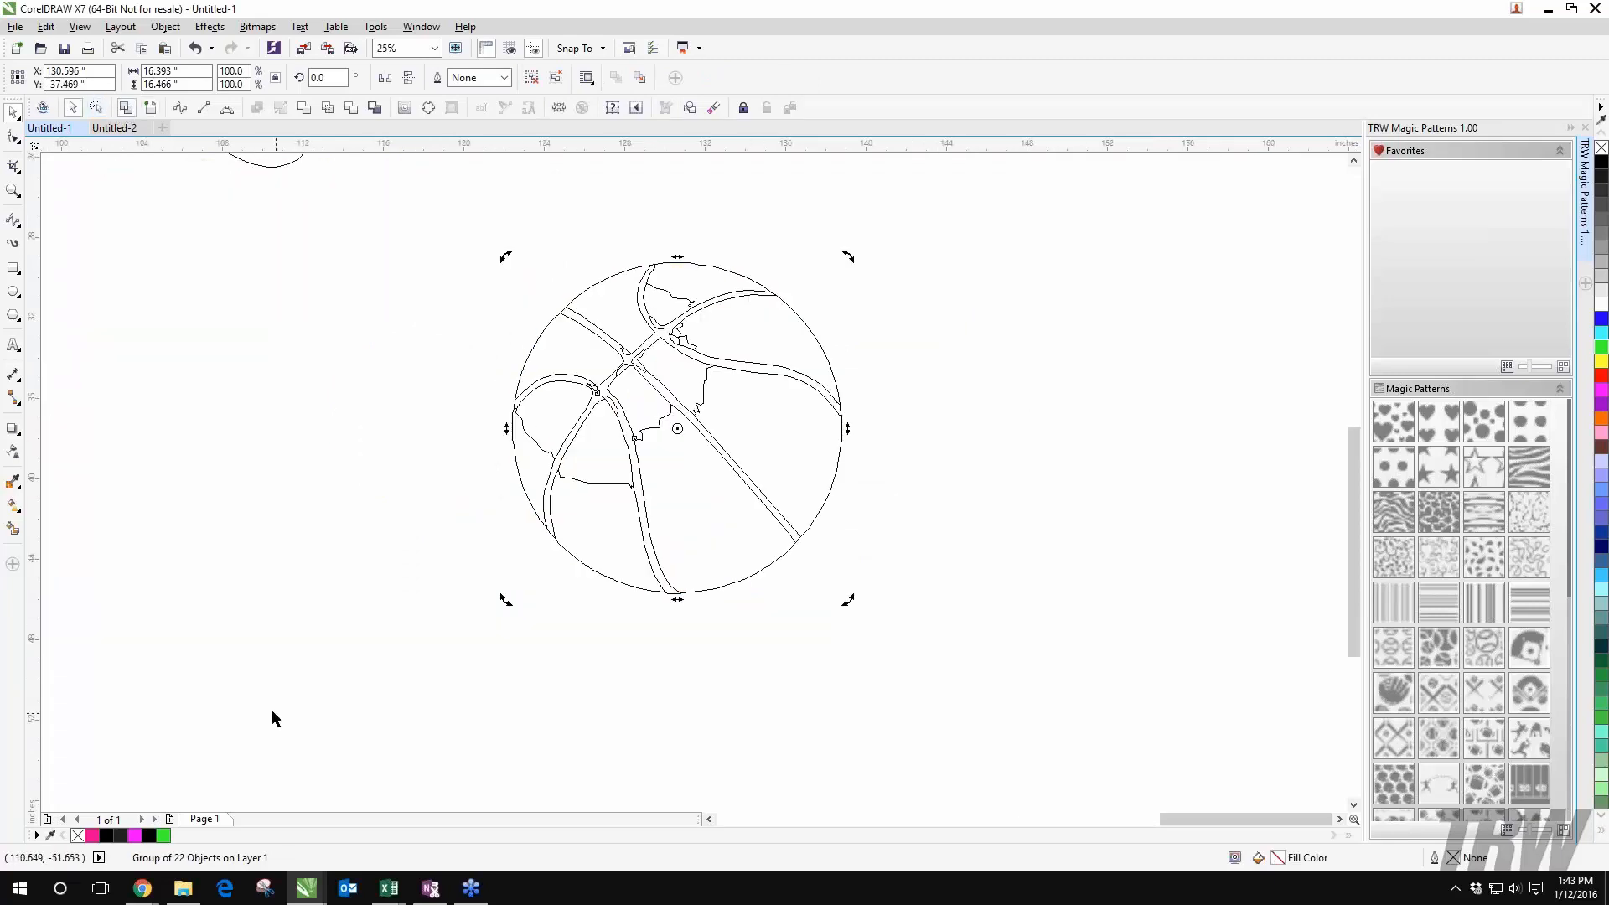
click(150, 108)
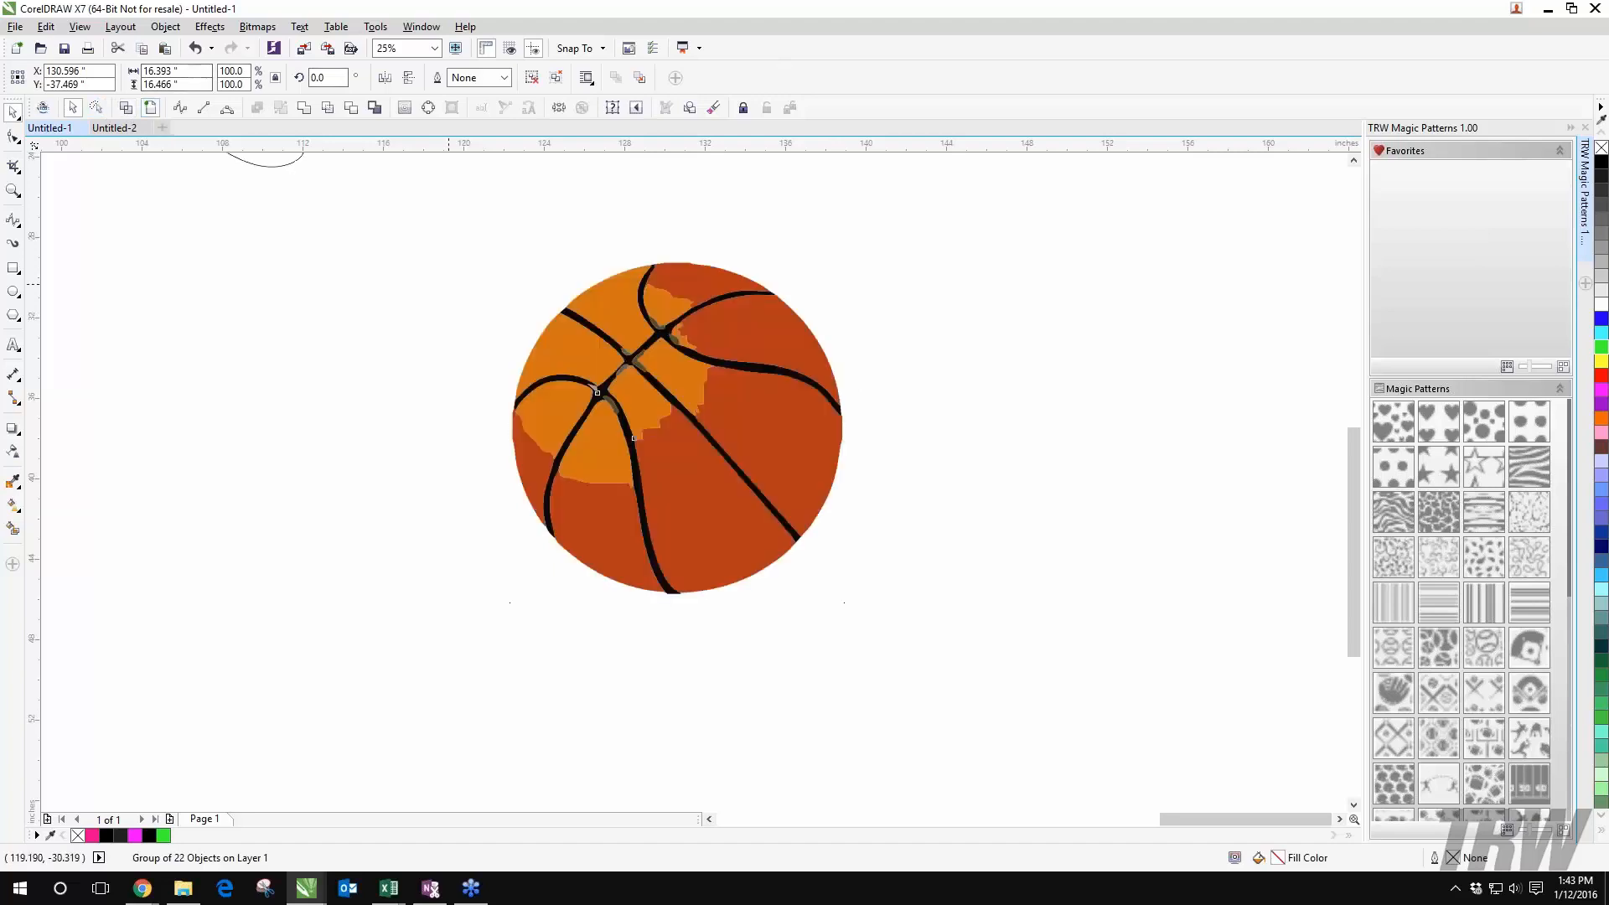
click(955, 401)
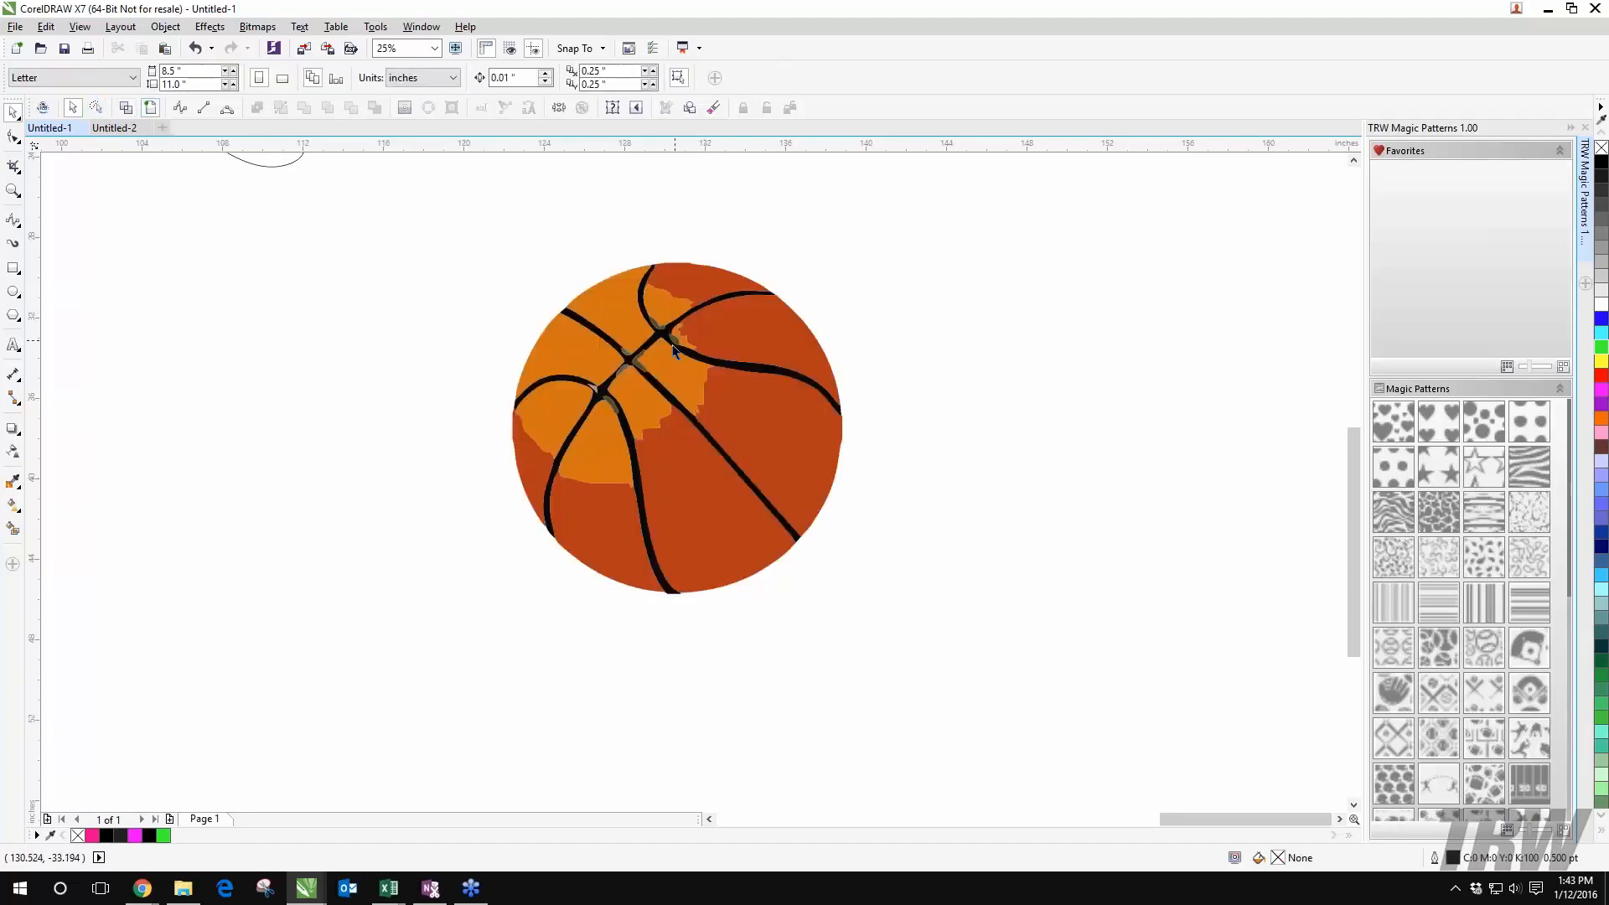
Step: Reposition the traced basketball group at about X 132.3, Y -34.8 inches
scroll(669, 393, up, 1)
drag(894, 477, 648, 406)
scroll(461, 384, down, 2)
drag(605, 388, 728, 385)
scroll(726, 386, up, 1)
right_click(727, 387)
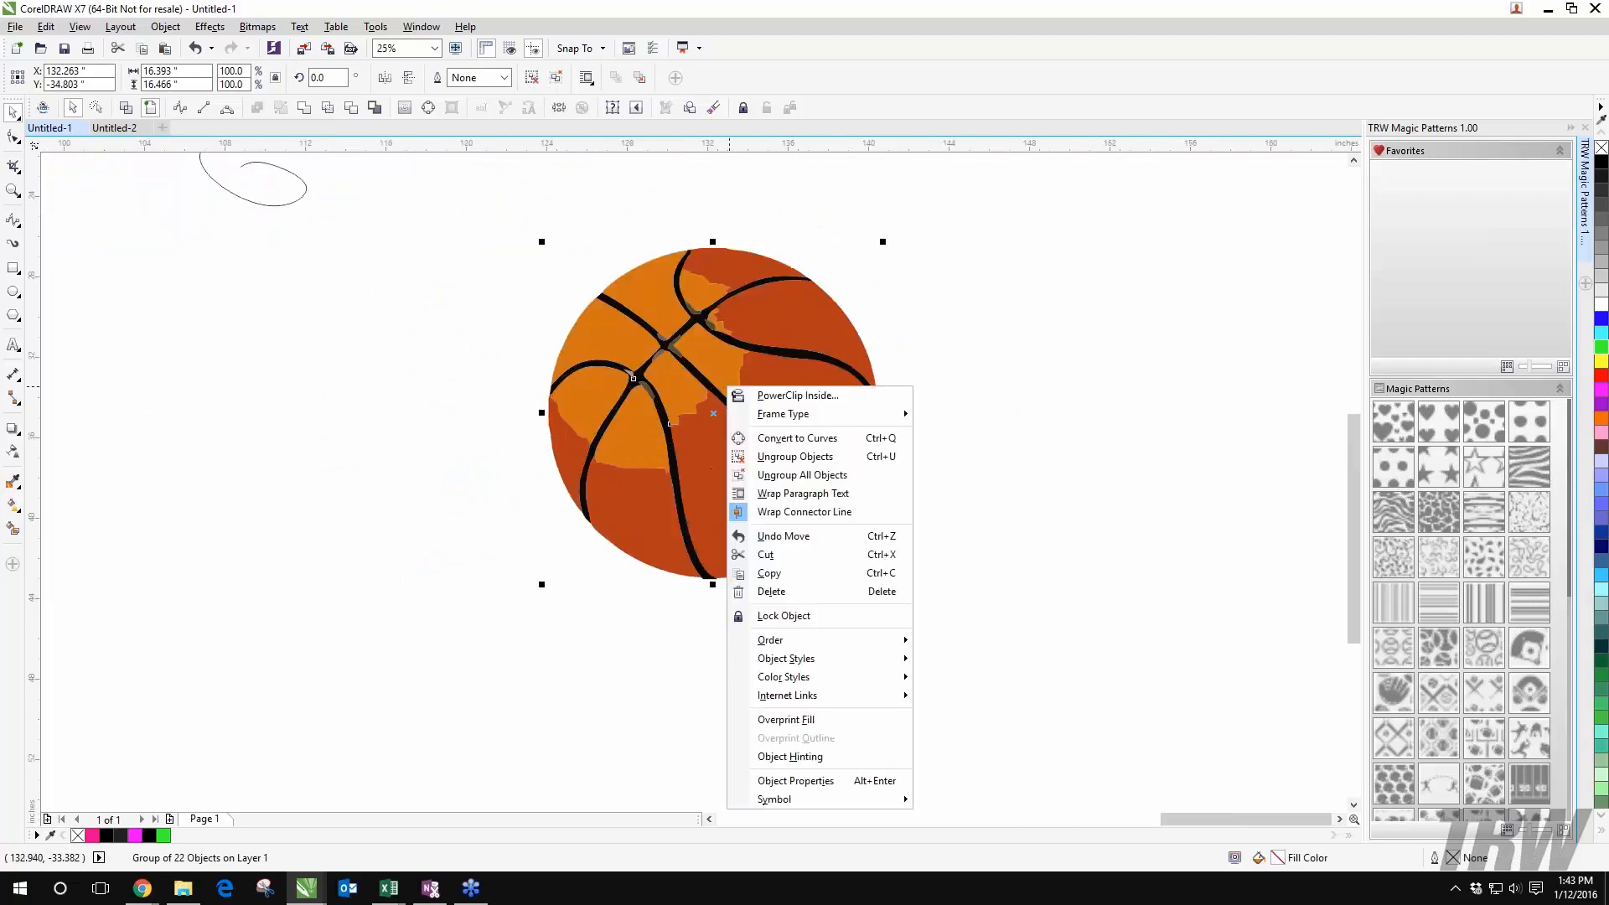
click(651, 354)
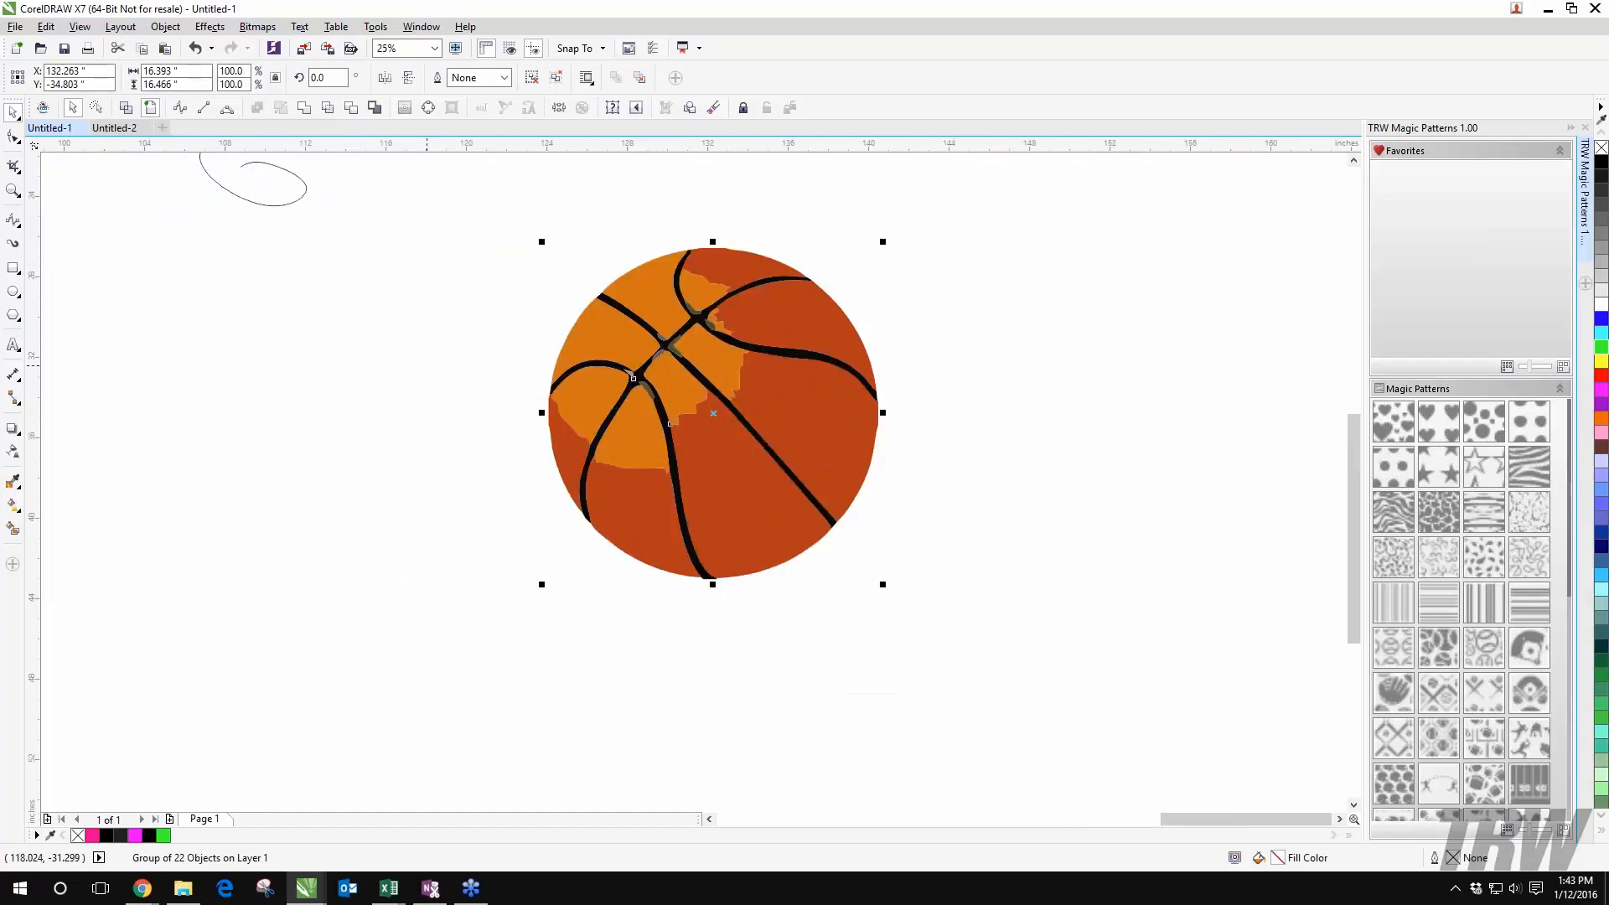
Step: Ungroup the traced basketball into its separate objects
scroll(687, 256, up, 2)
scroll(687, 257, down, 1)
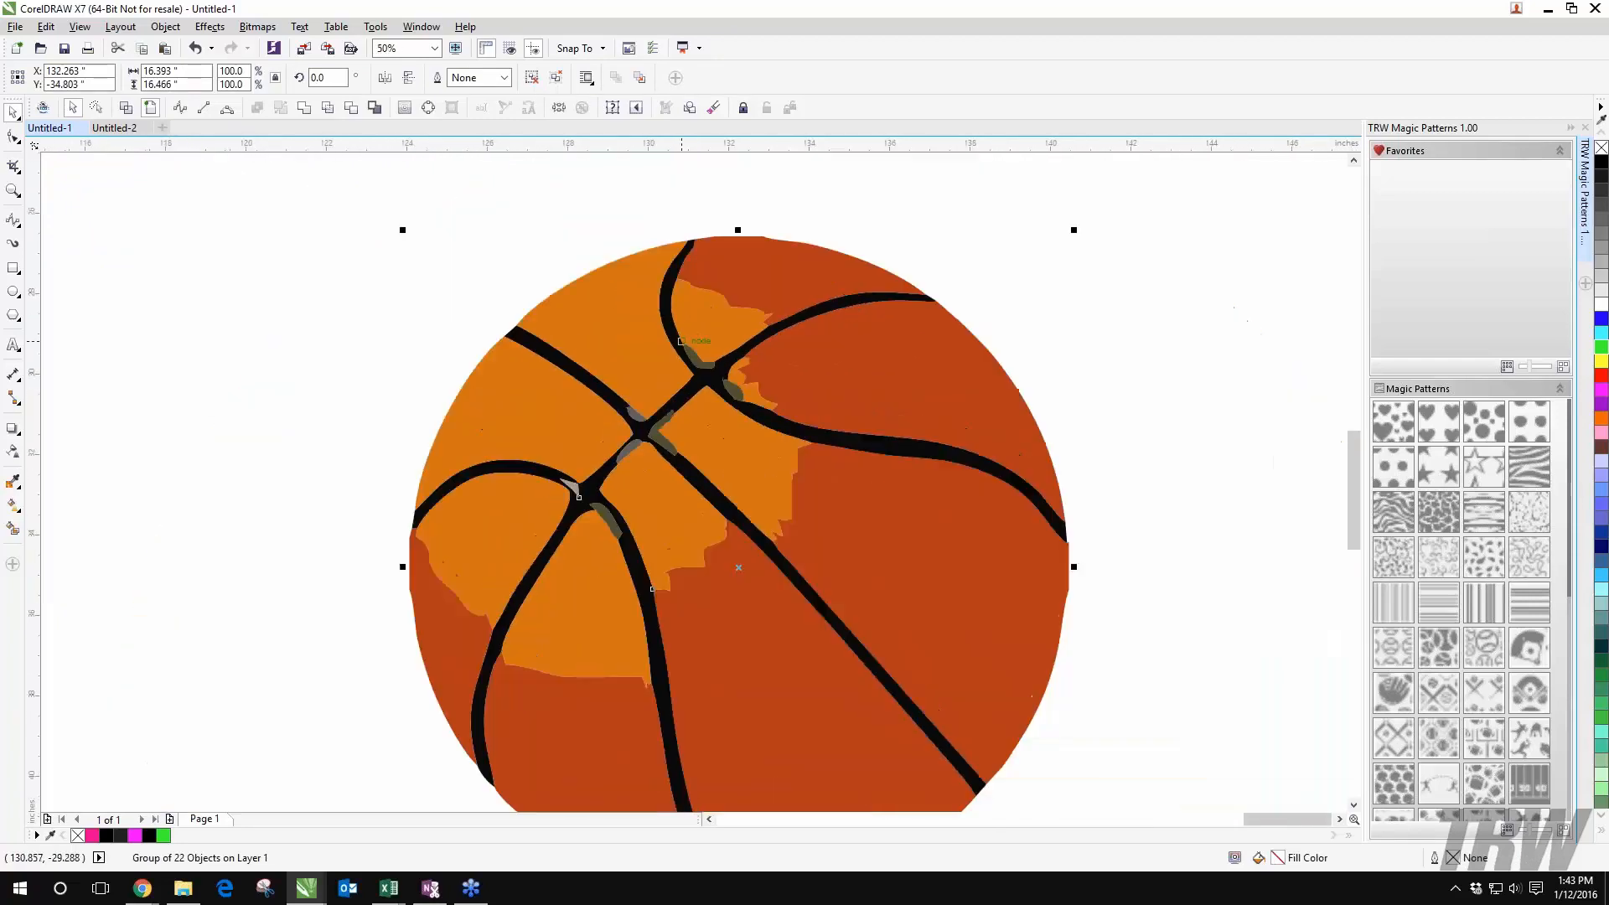
right_click(754, 326)
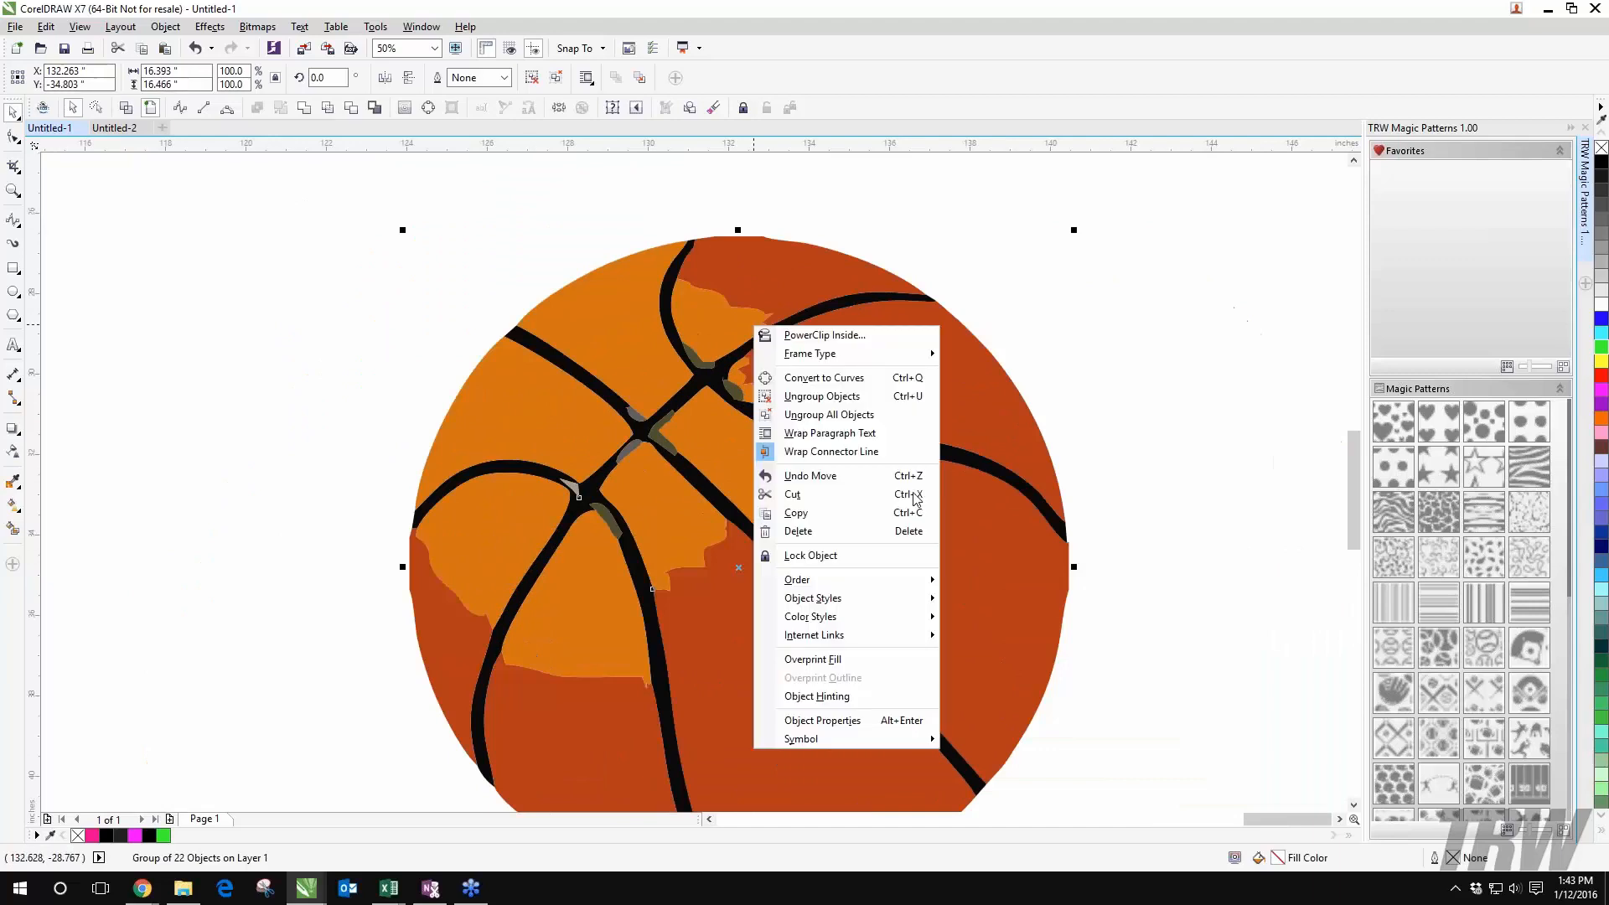
click(862, 396)
click(1020, 303)
Step: Add a node at the pointed tip of the upper orange patch's jagged edge on the traced basketball
click(692, 295)
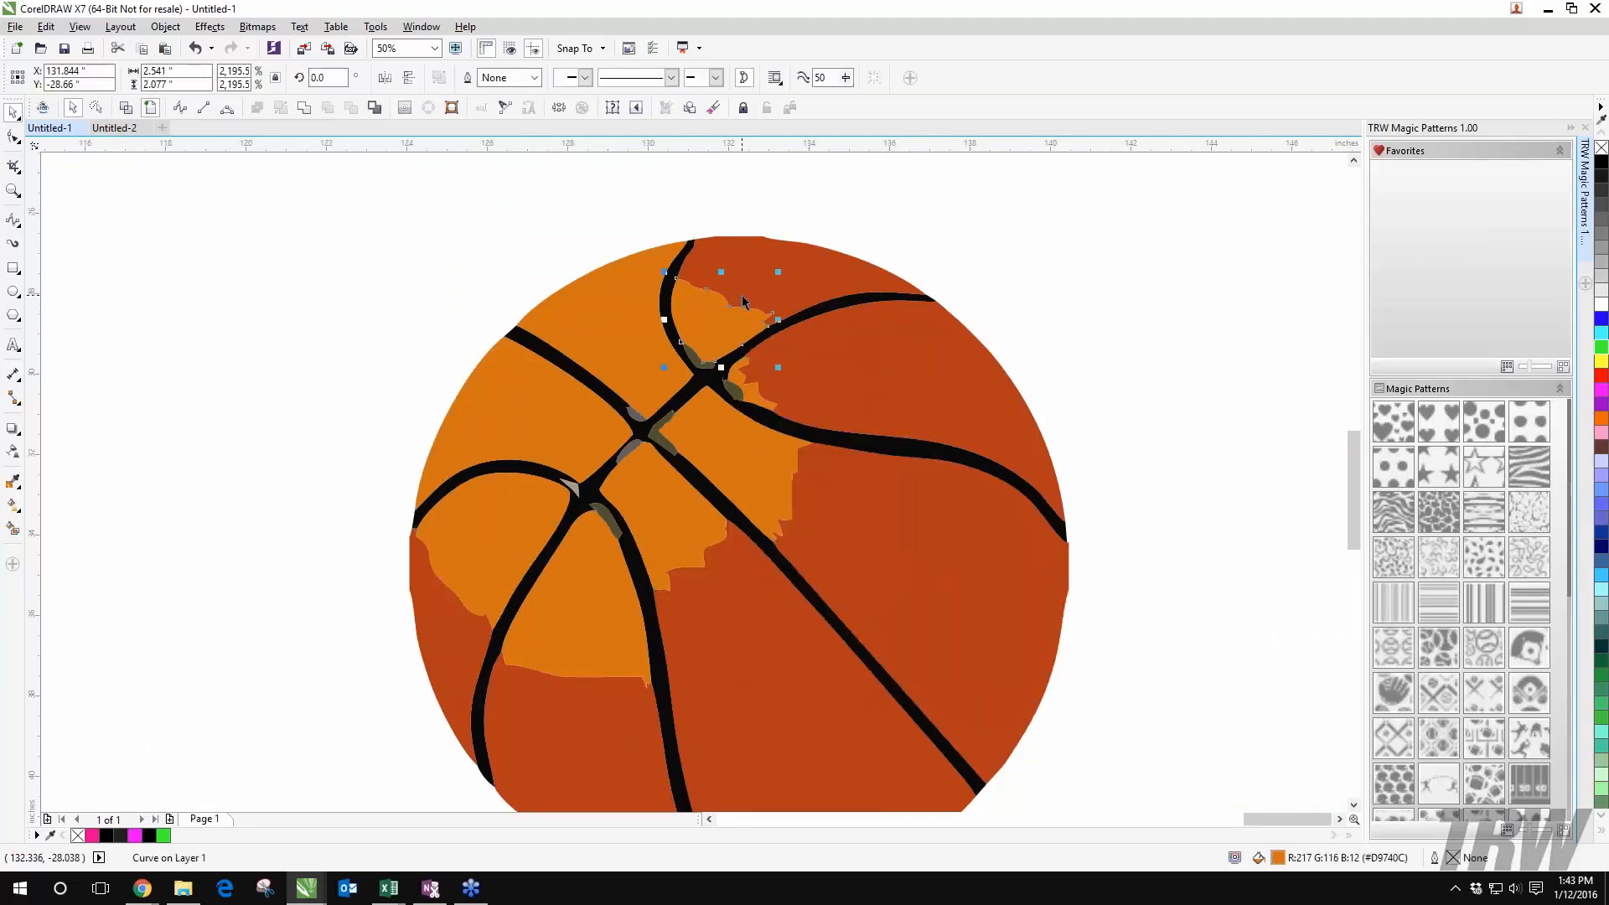
key(F10)
scroll(872, 265, up, 2)
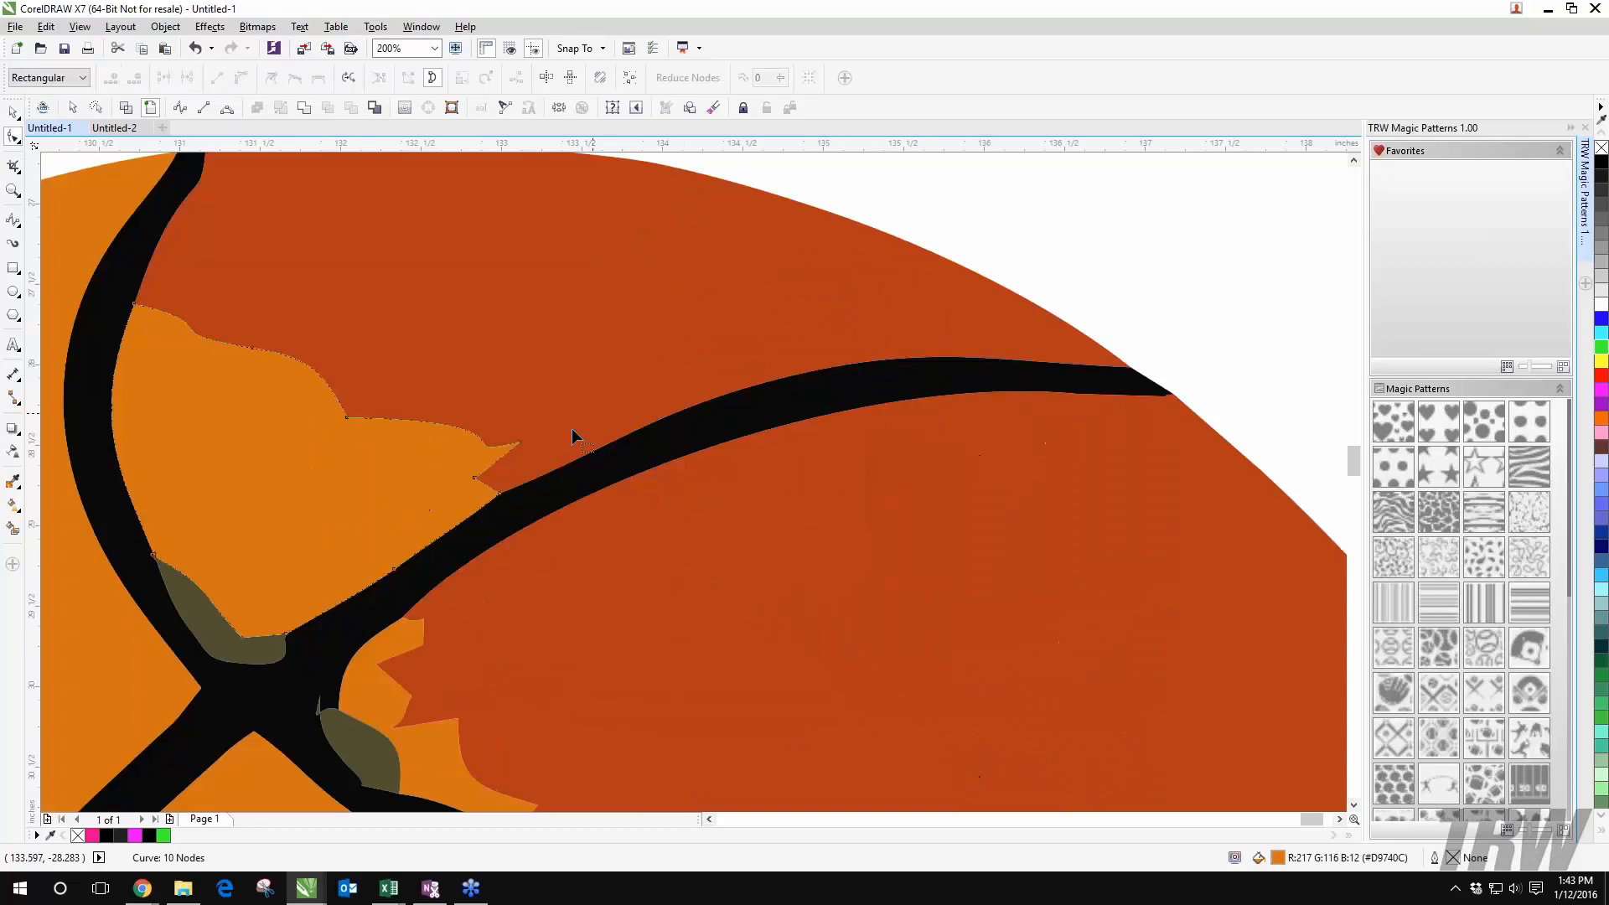
double_click(515, 441)
scroll(775, 285, down, 2)
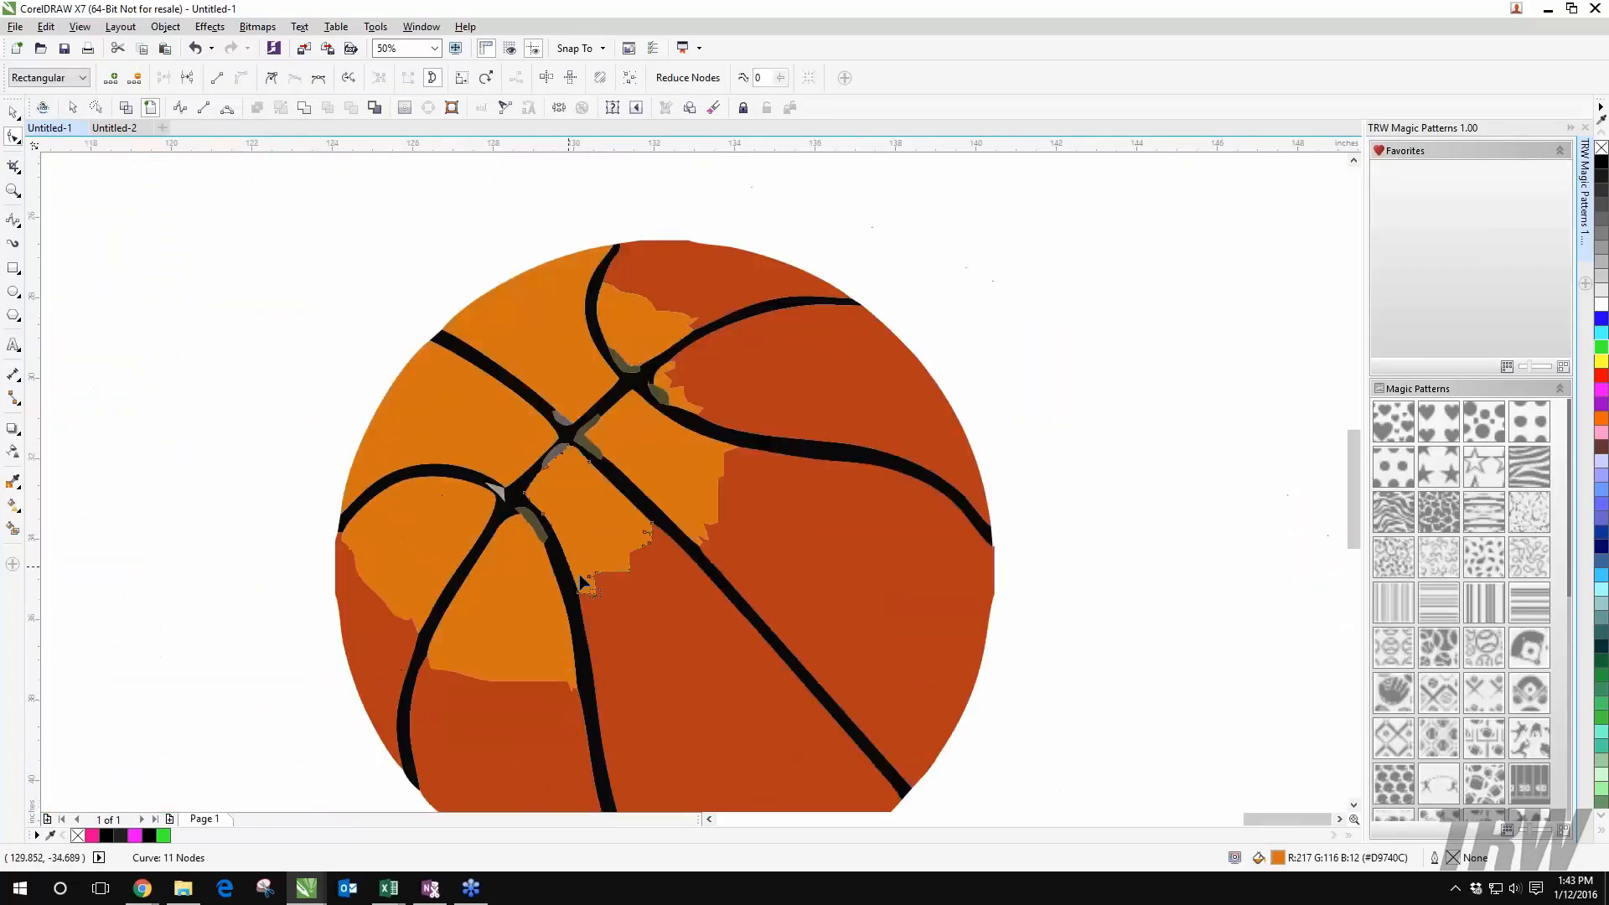
Step: Select the black seam curve of the traced basketball and examine its nodes
scroll(580, 575, up, 1)
click(622, 284)
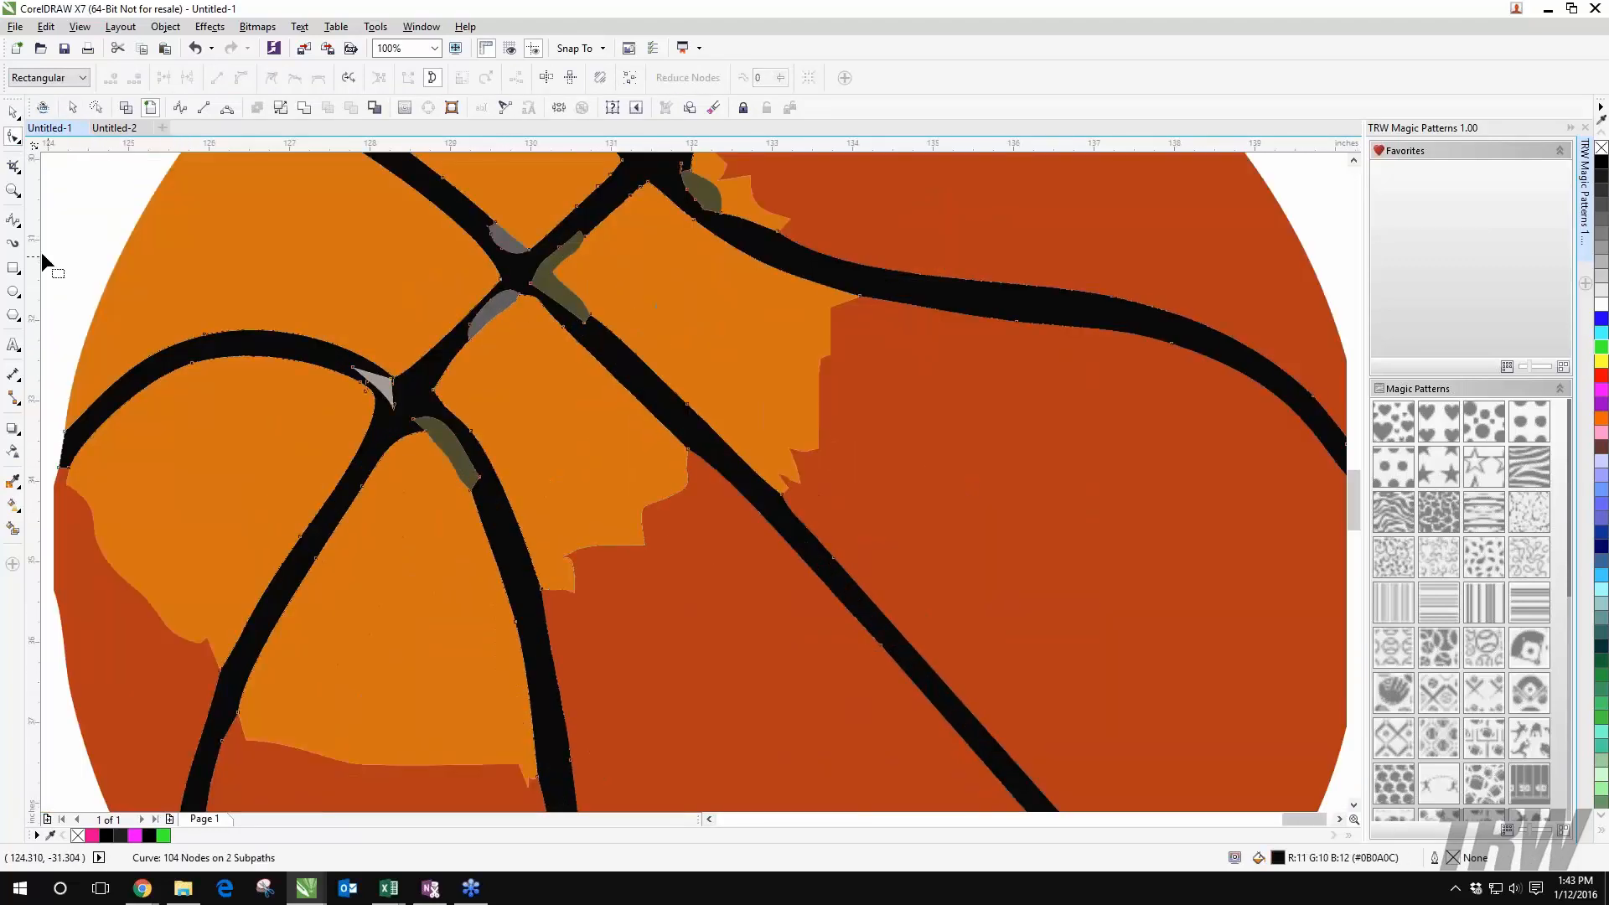
scroll(46, 264, down, 4)
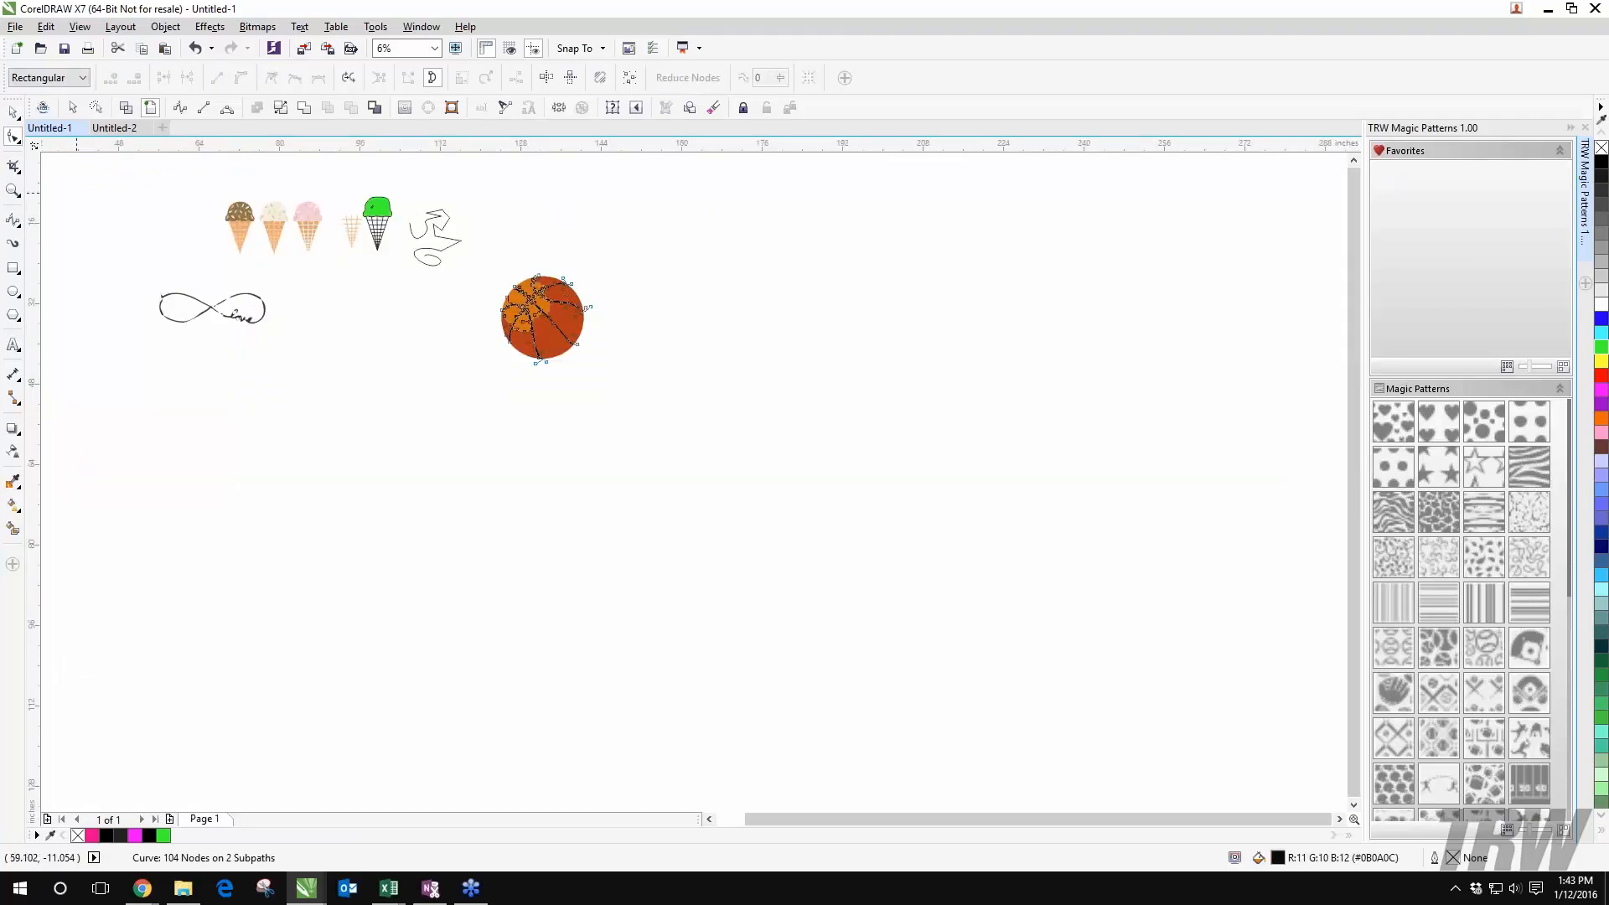
Step: Place a second basketball bitmap to the right of the trace, about 22.2 by 22.3 inches, at about X 168.4, Y -37.1 inches
key(space)
click(435, 570)
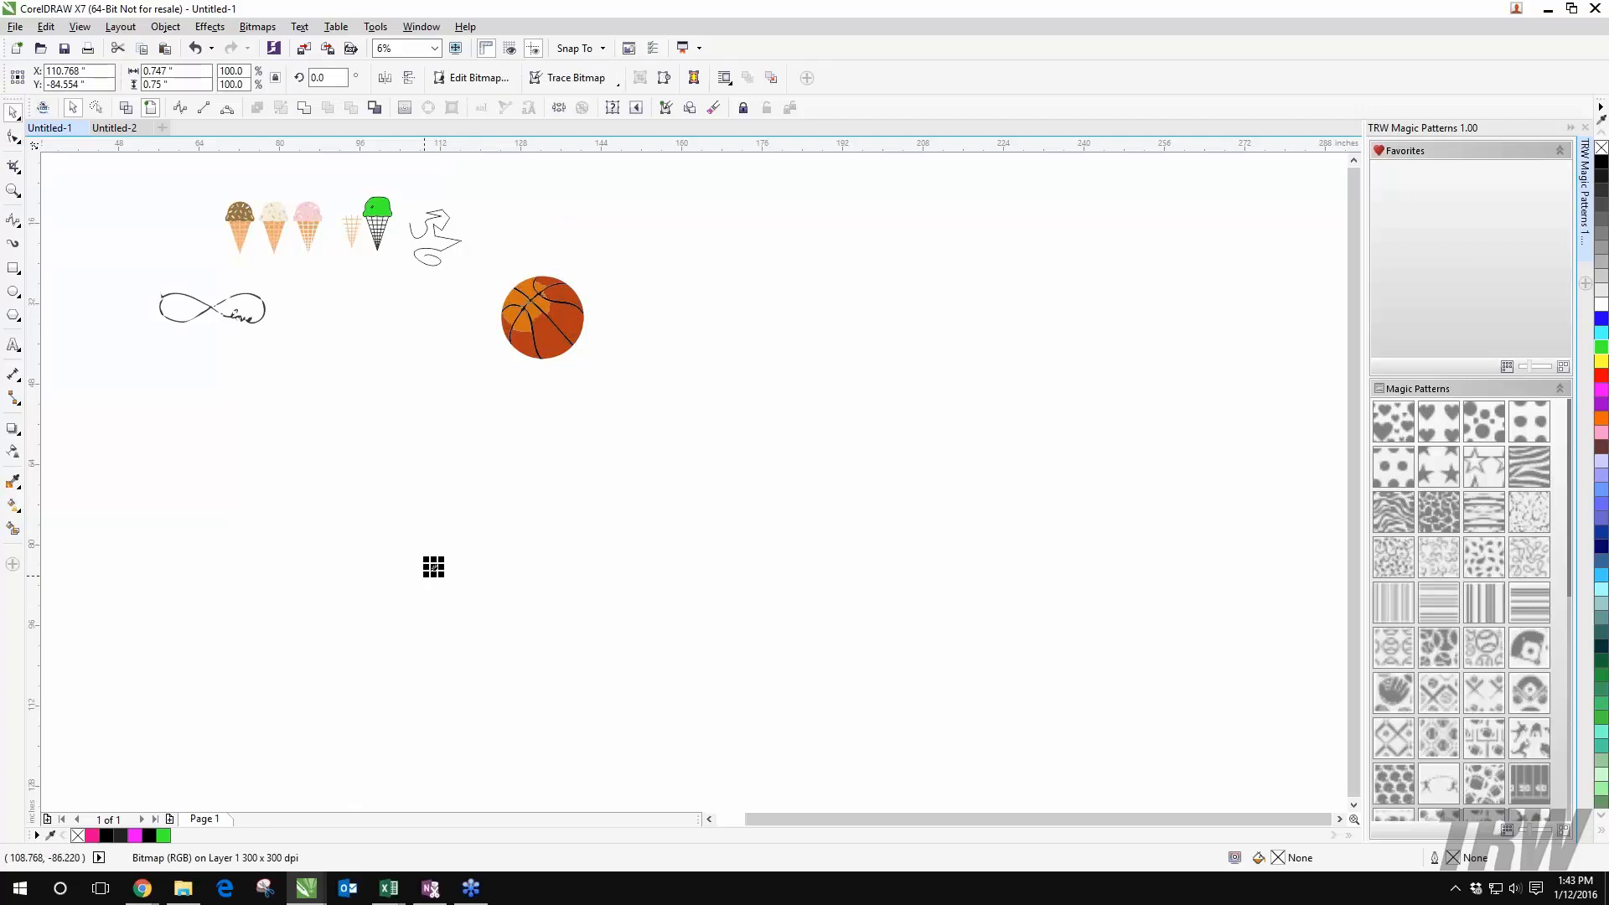
scroll(447, 536, up, 1)
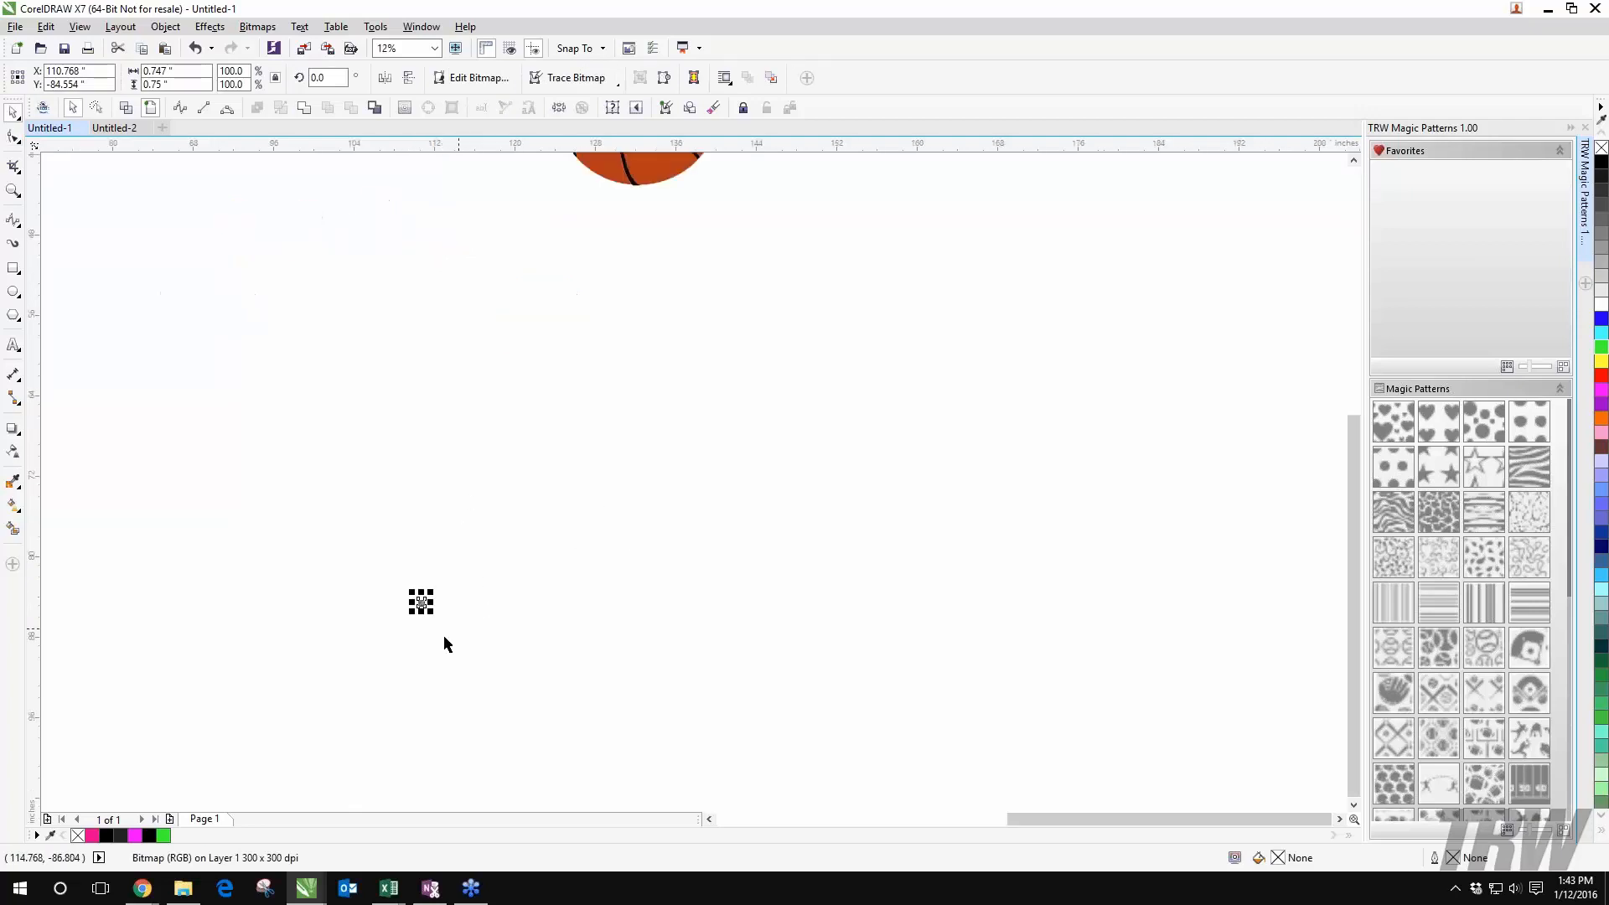
drag(431, 592, 643, 381)
drag(557, 478, 508, 546)
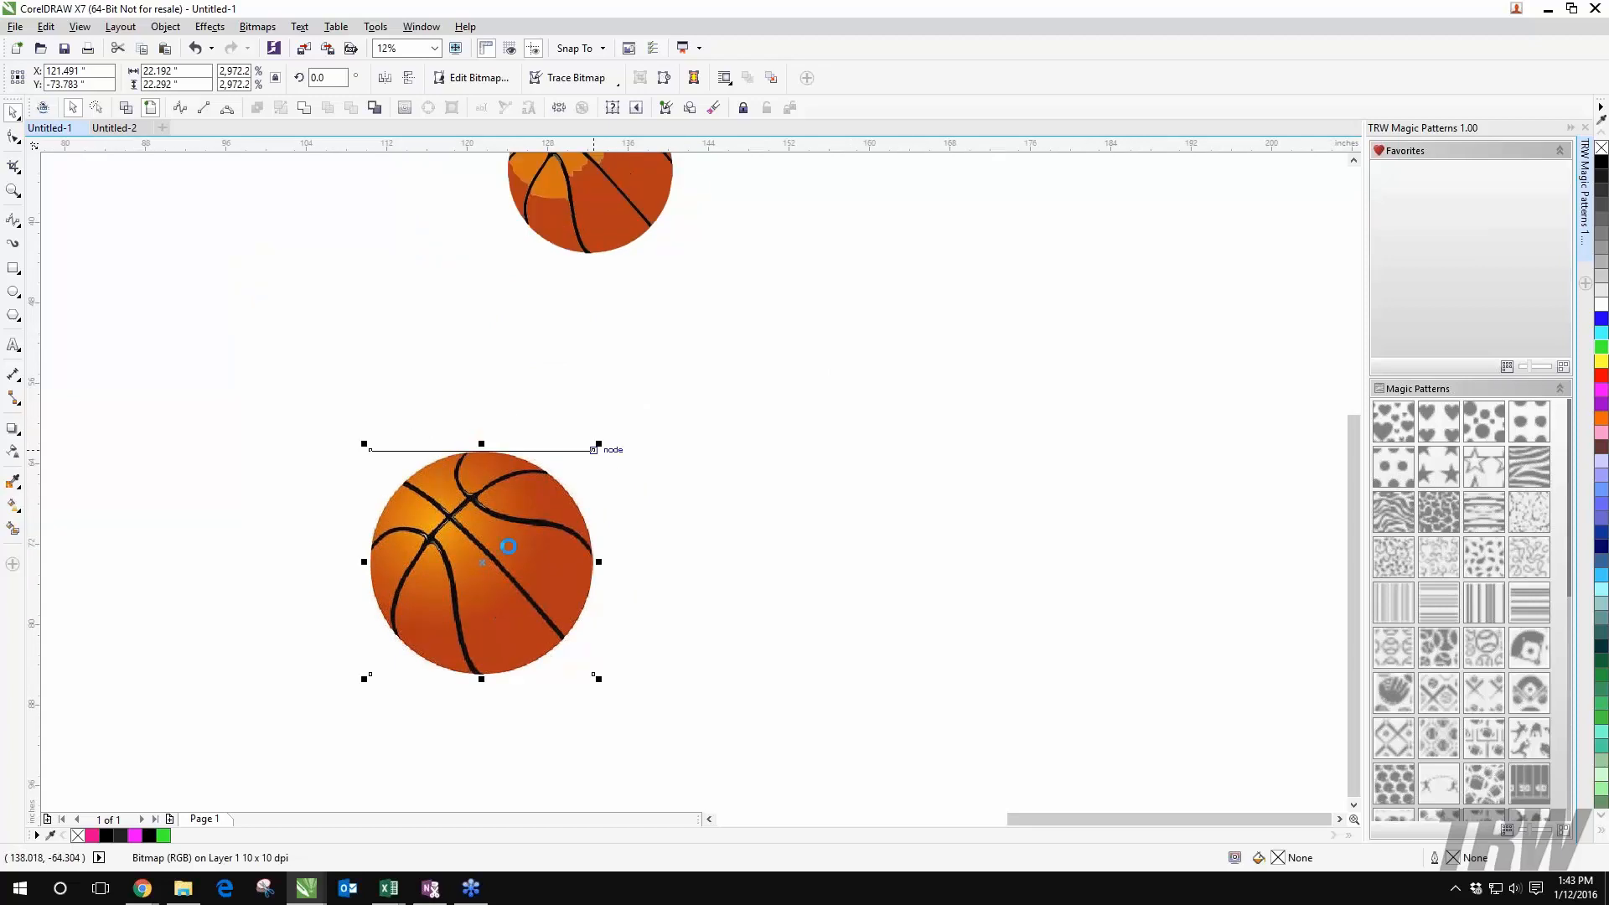
drag(775, 357, 414, 496)
drag(103, 678, 564, 299)
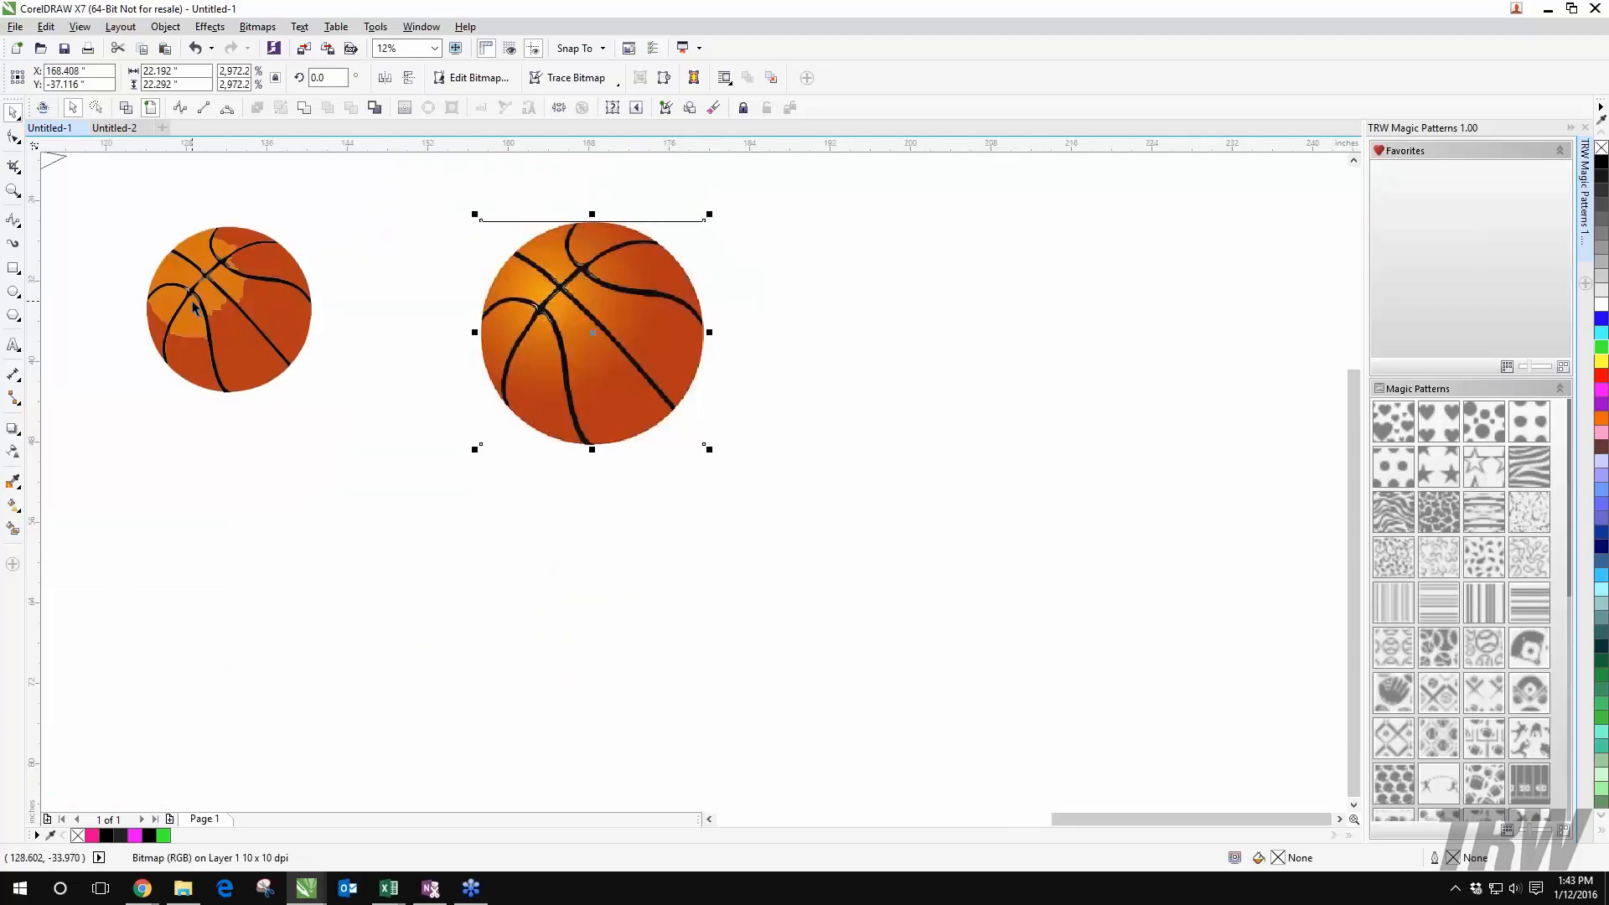
Step: Display the drawing in wireframe view to inspect the traced basketball pieces beside the bitmap
drag(116, 196, 374, 465)
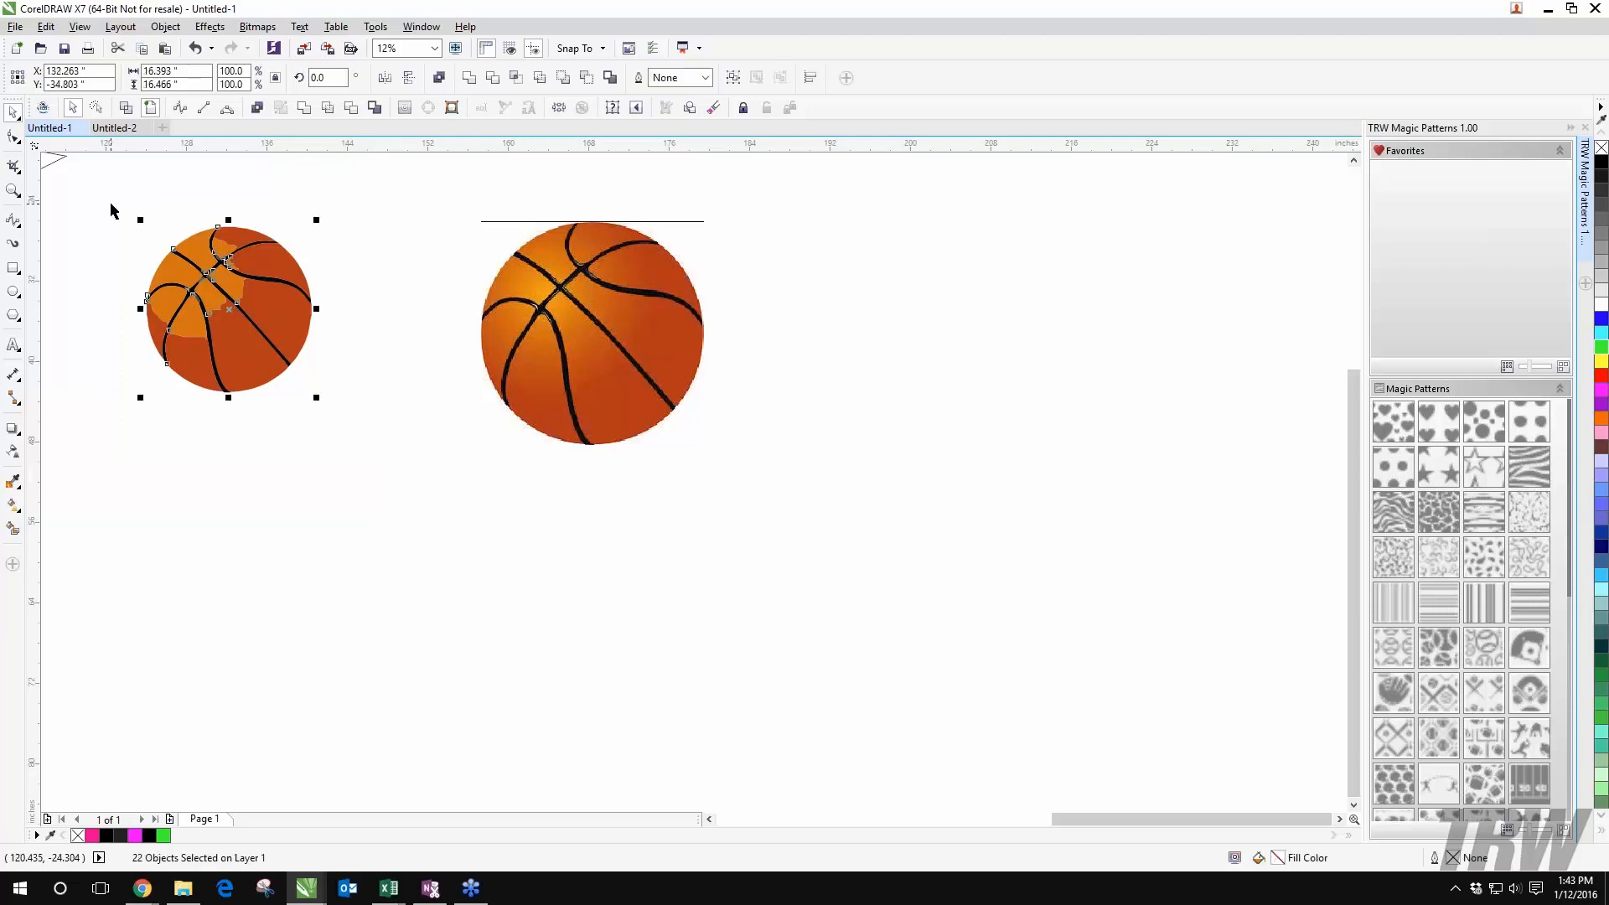
click(125, 111)
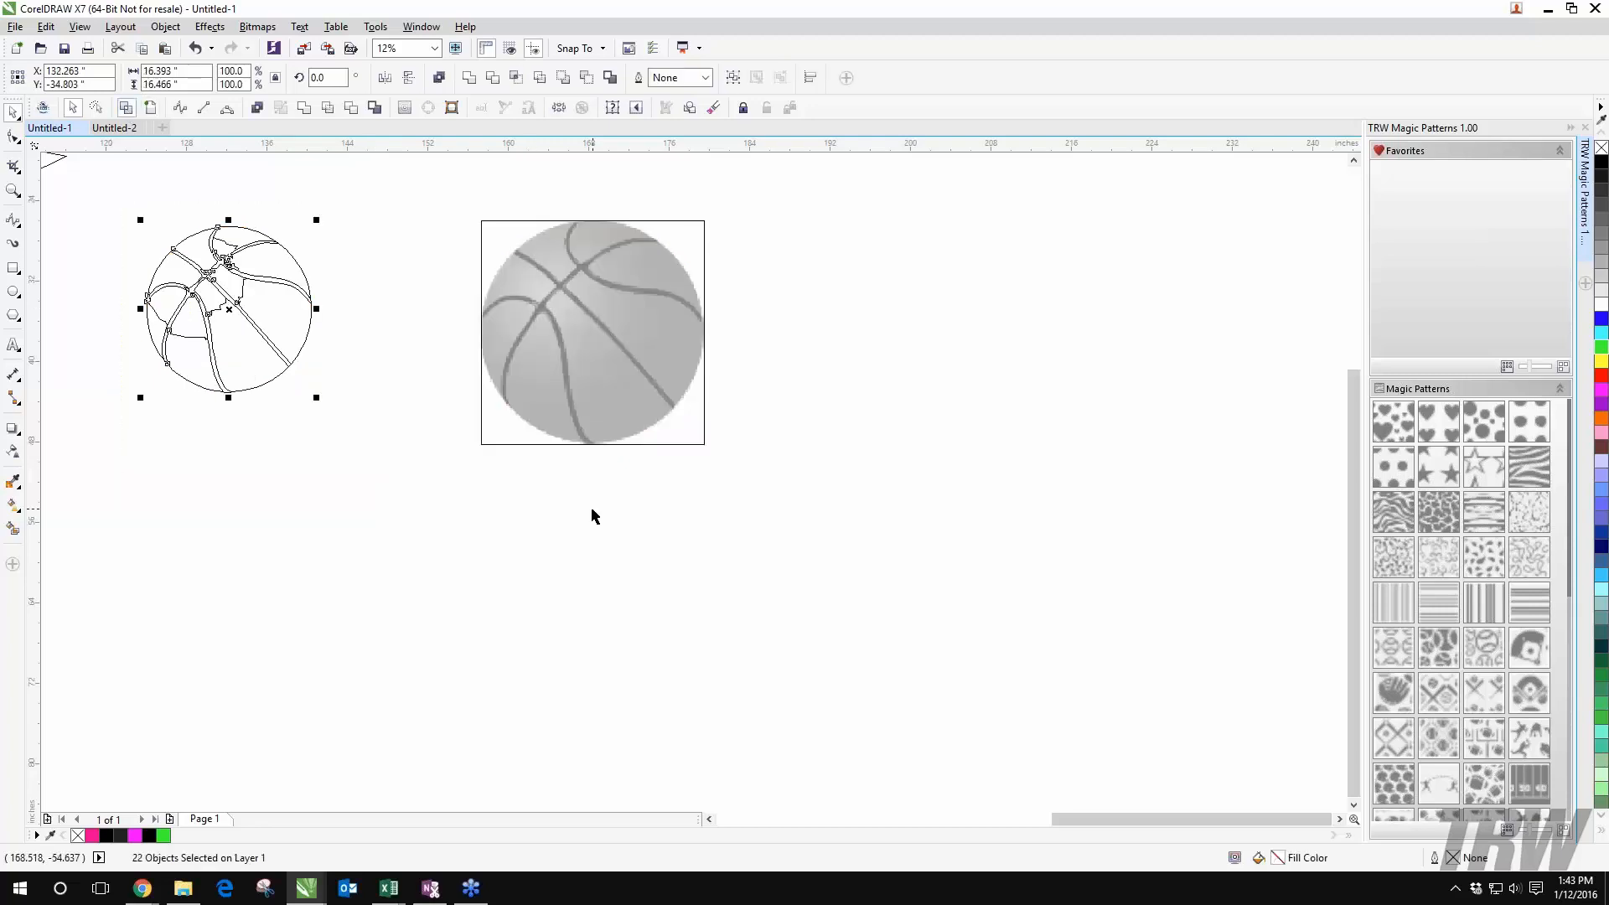
click(605, 537)
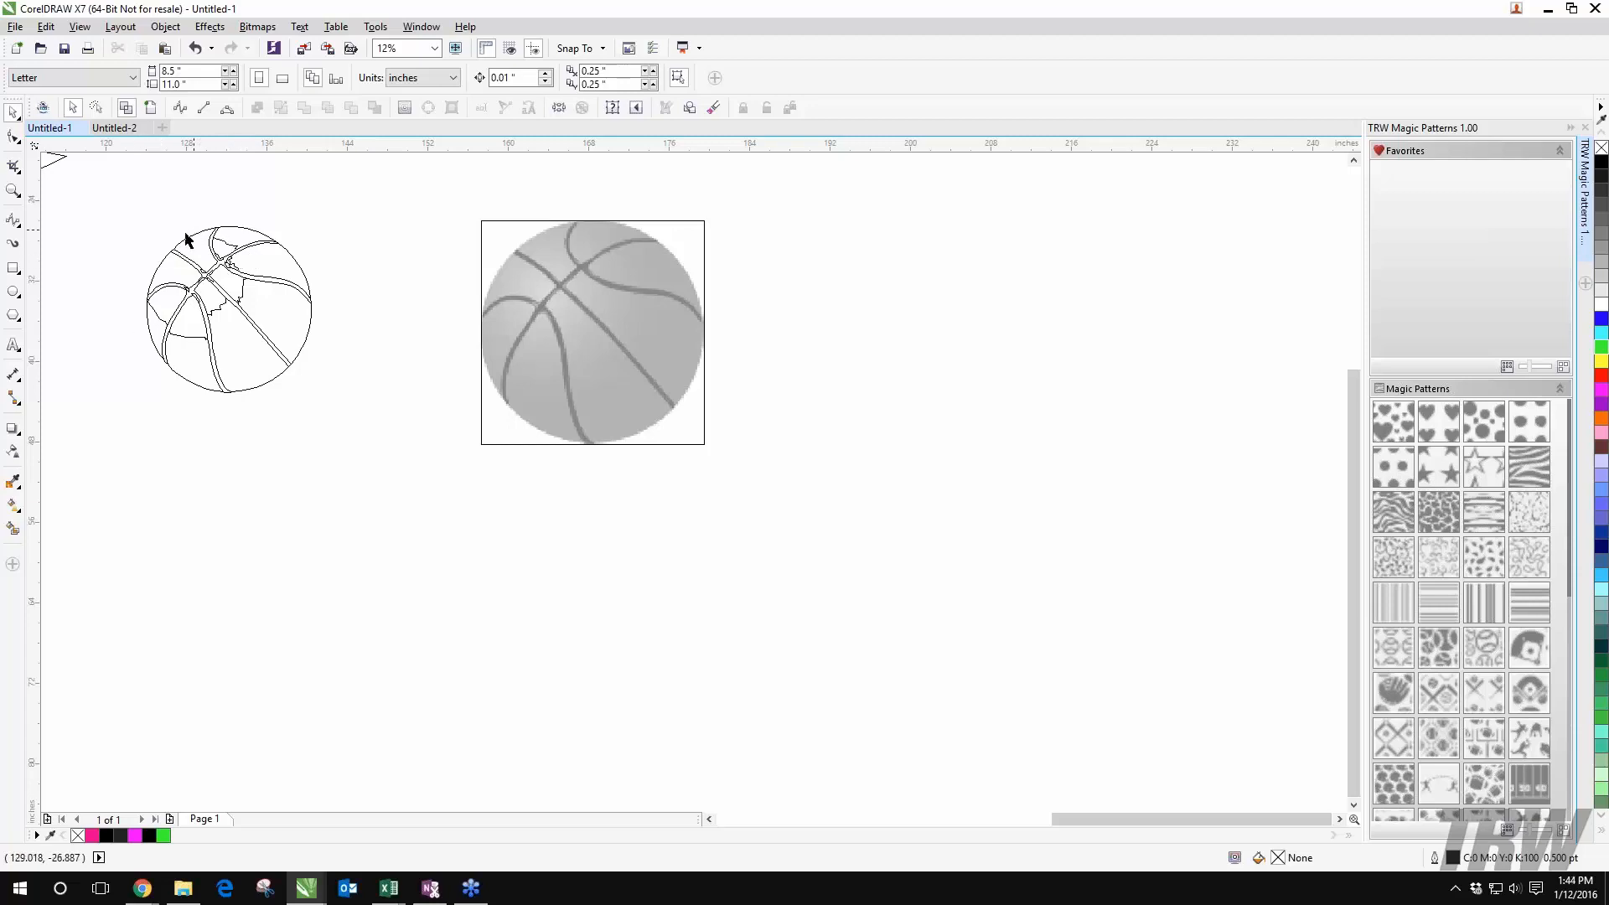
Step: Try pulling two pieces out of the top of the traced basketball and undo both moves
drag(200, 251, 182, 190)
click(228, 256)
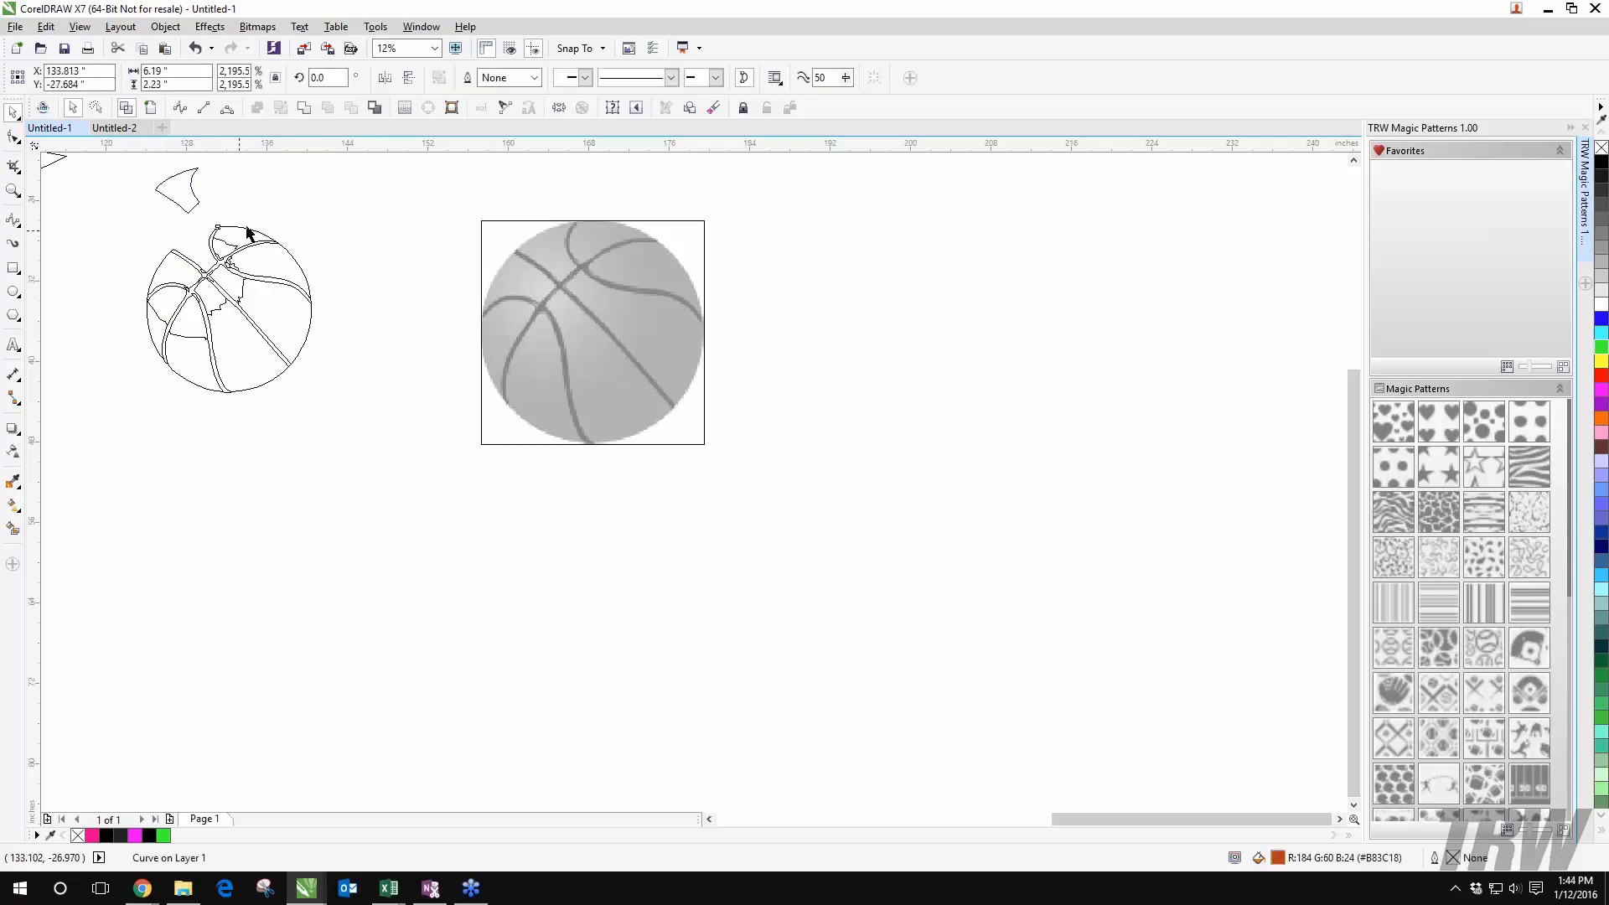
drag(231, 252, 294, 274)
key(ctrl+z)
key(ctrl+z)
Step: Move the basketball bitmap to about X 166.3, Y -37.2 inches and return the drawing from wireframe to full-colour view
click(635, 304)
drag(635, 304, 572, 422)
key(ctrl+z)
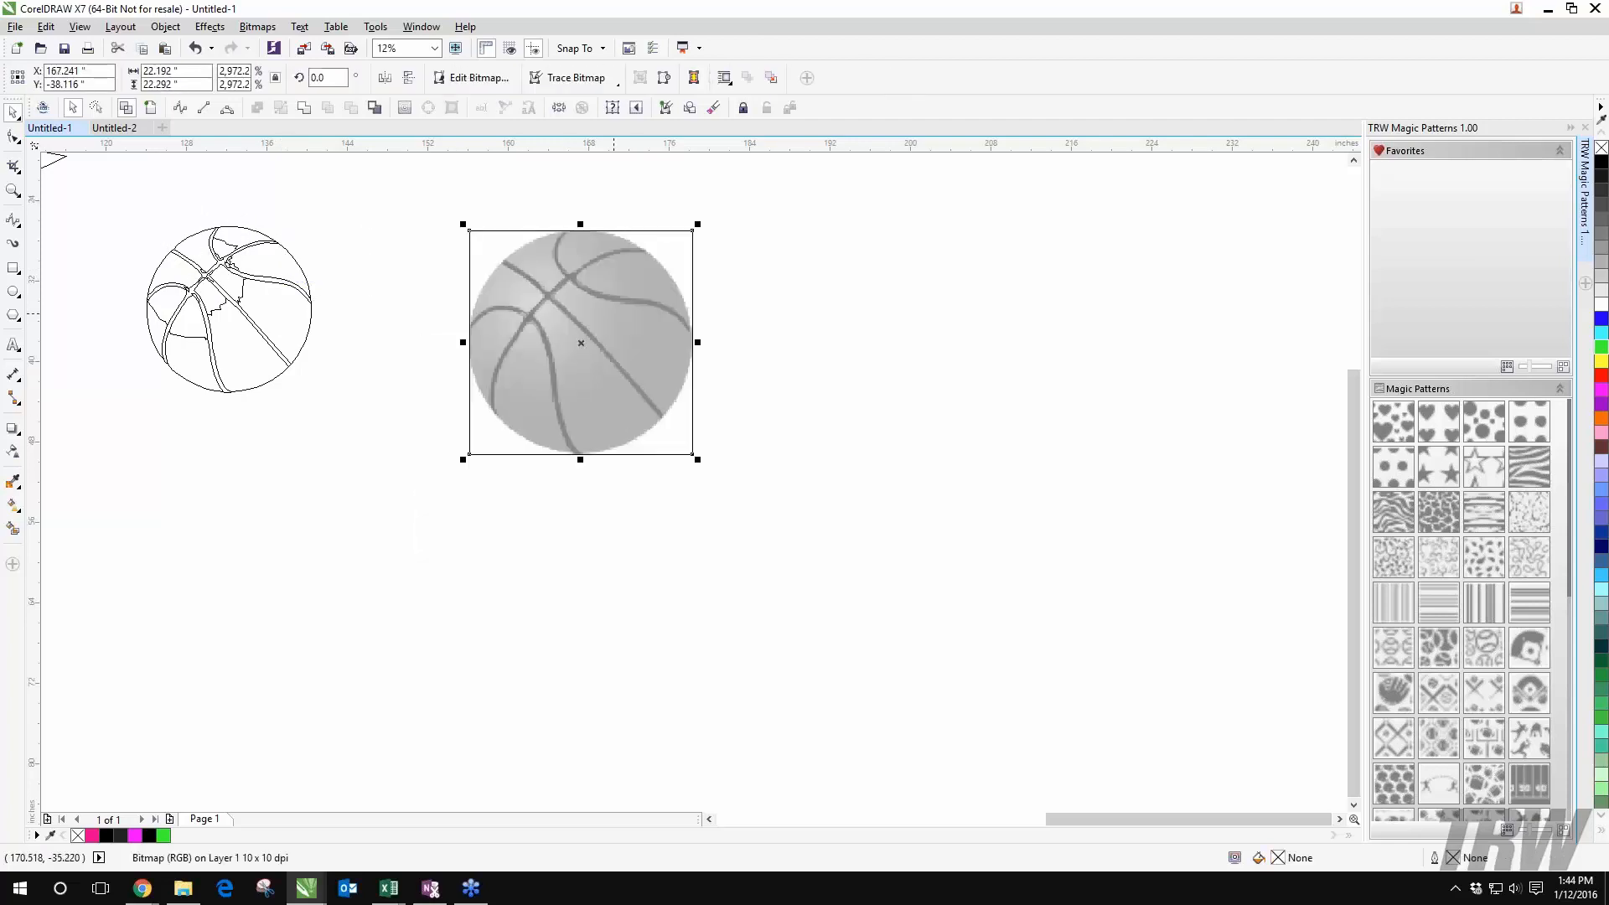
drag(654, 365, 595, 357)
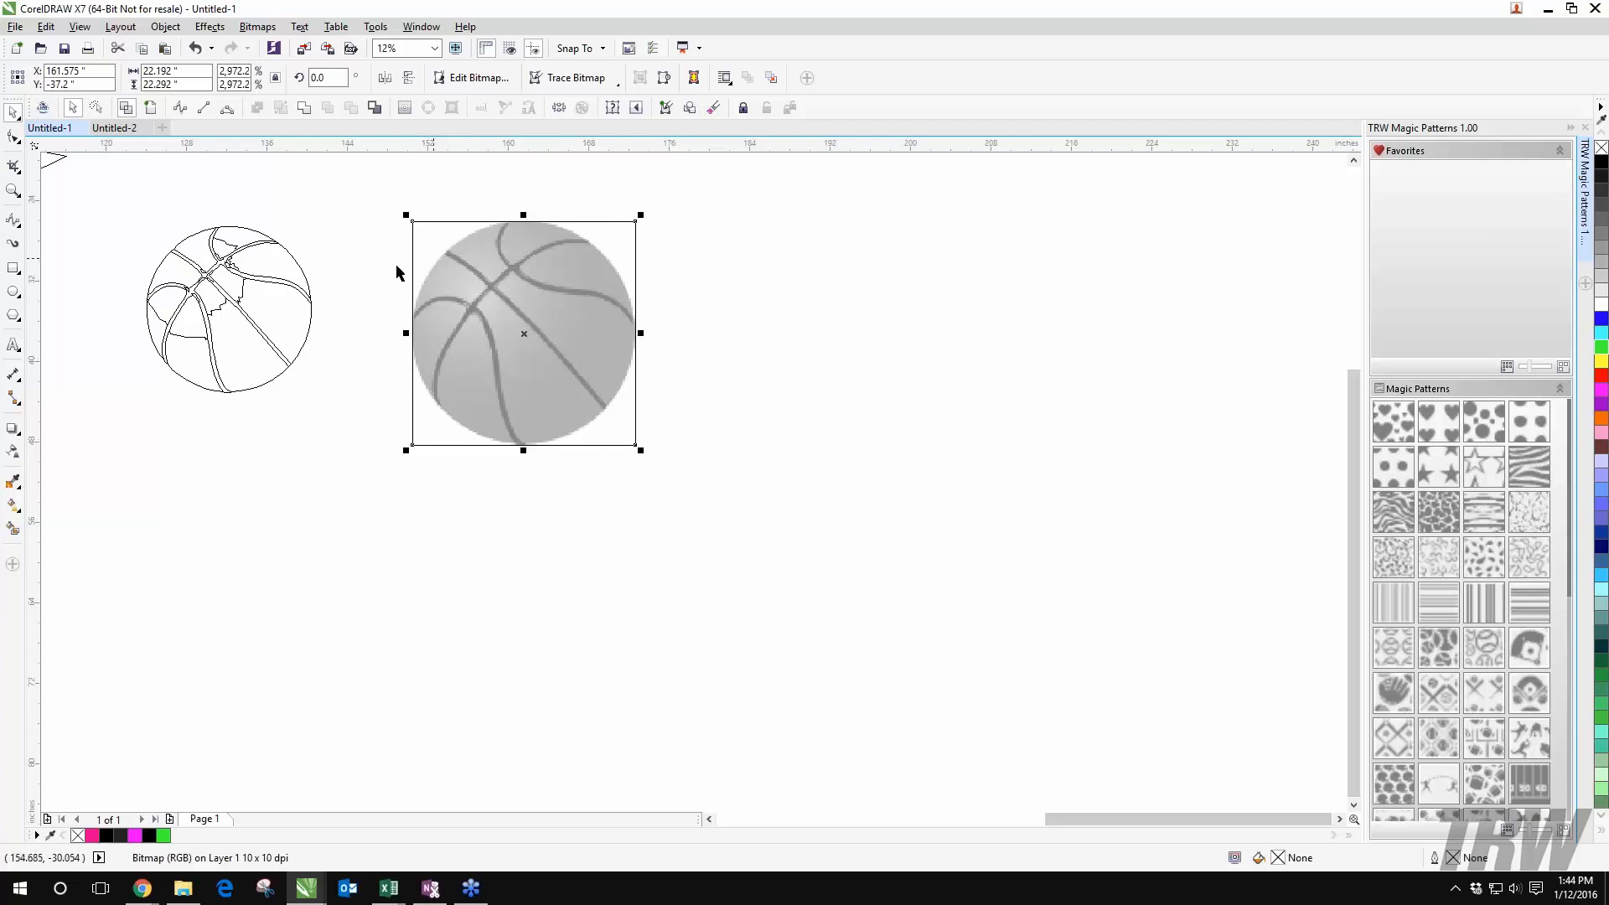
right_click(541, 342)
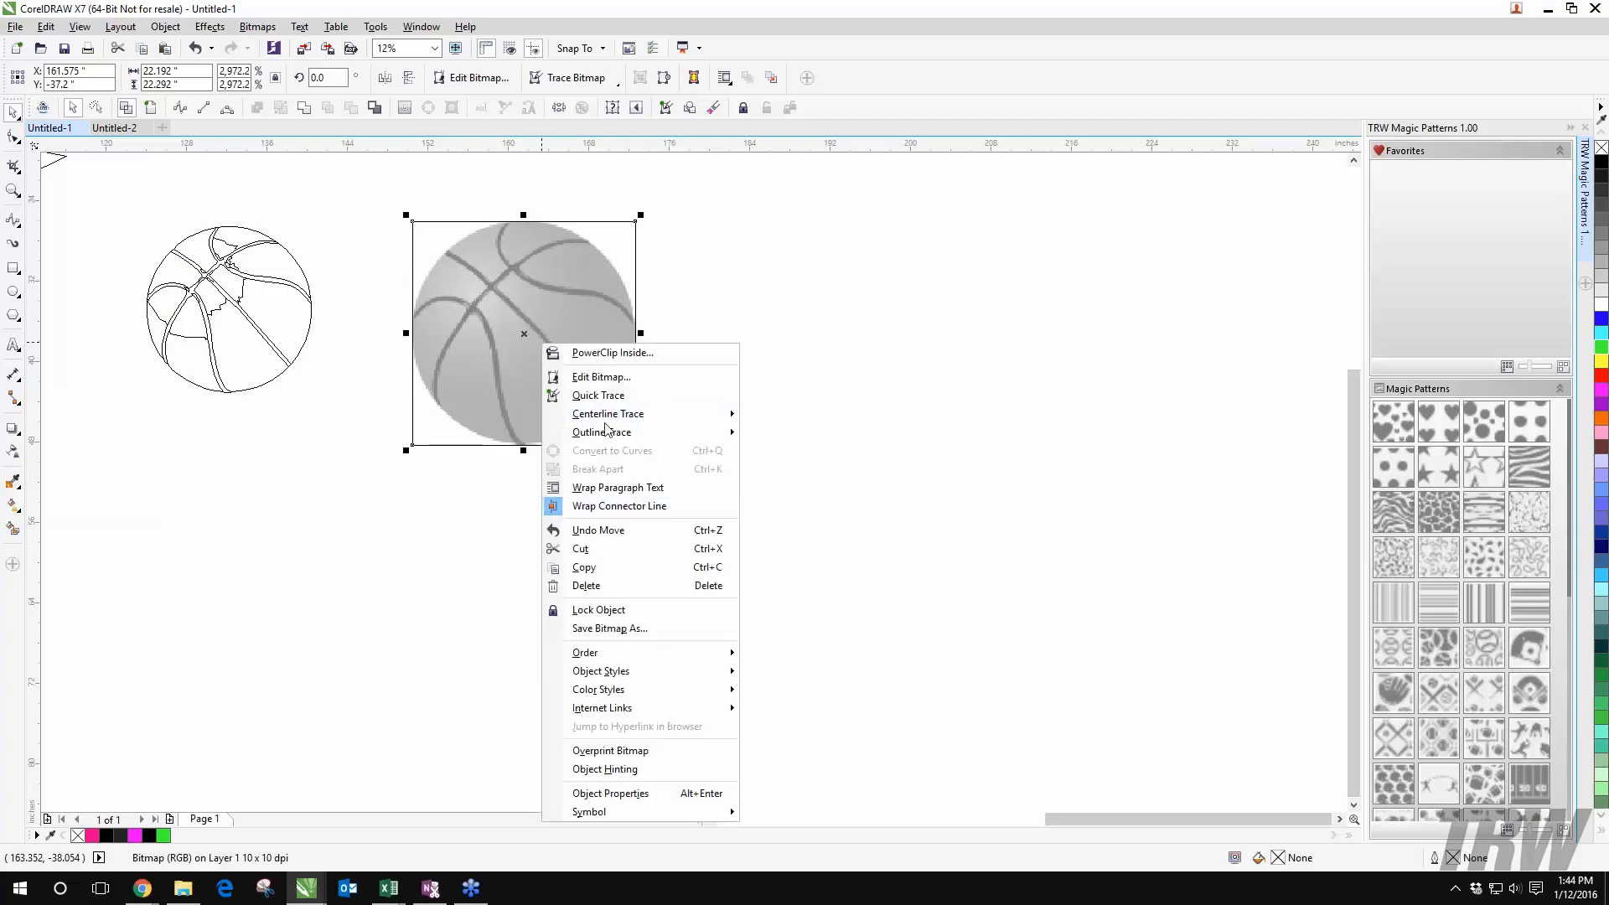
click(955, 357)
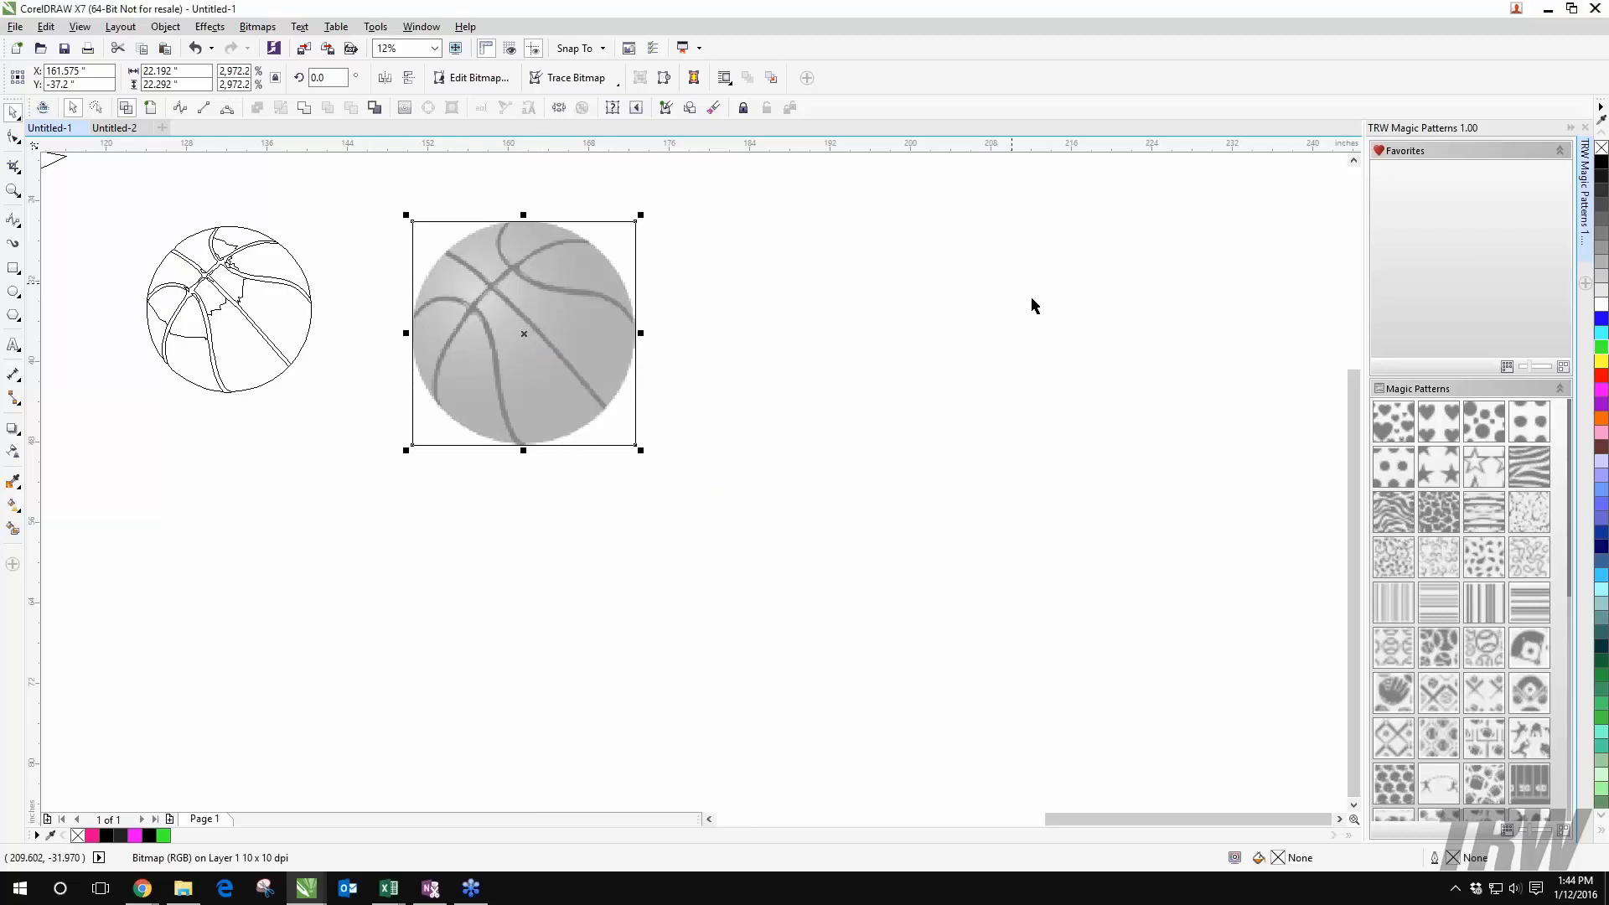
drag(500, 351, 461, 364)
click(150, 107)
scroll(460, 364, up, 1)
scroll(460, 365, down, 1)
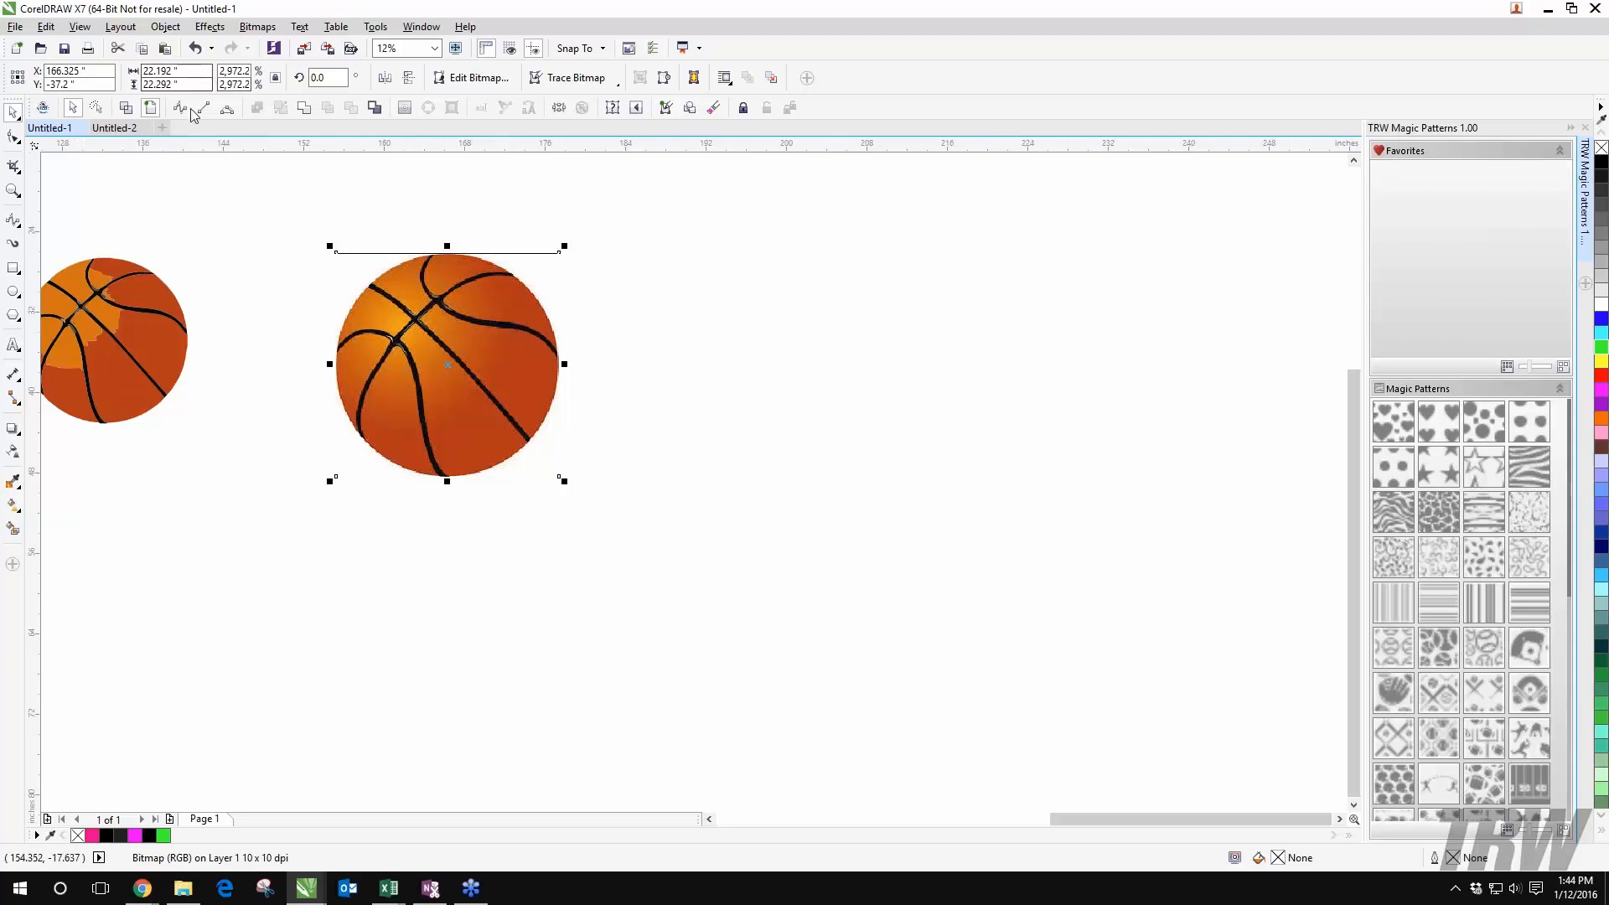
Step: Review the available curve drawing tools and choose B-Spline
key(F5)
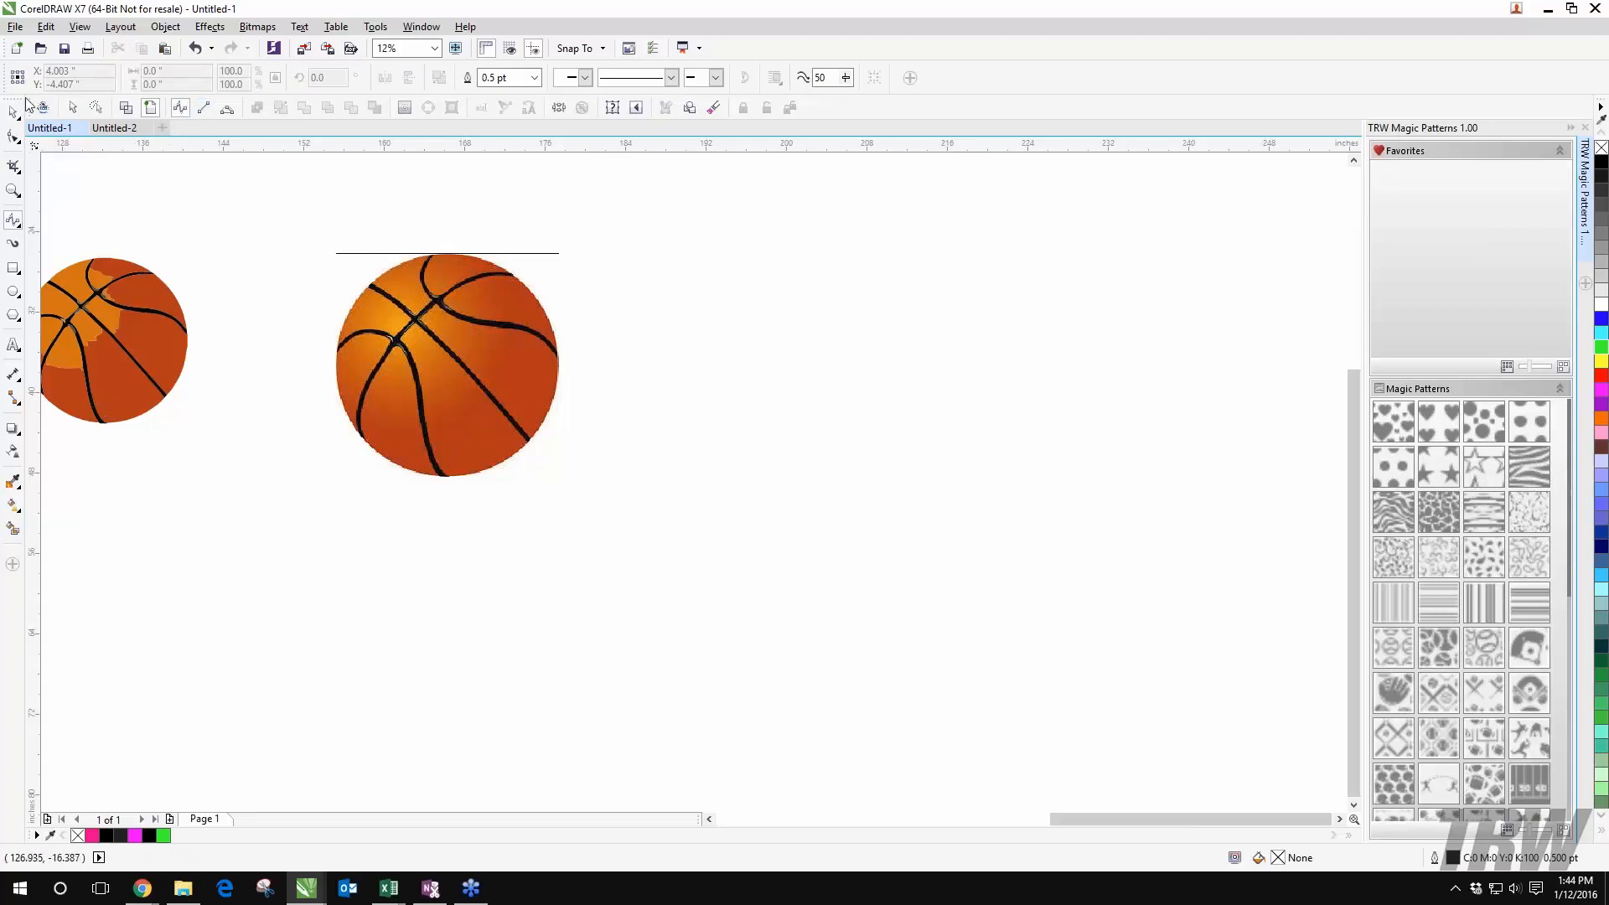
click(19, 224)
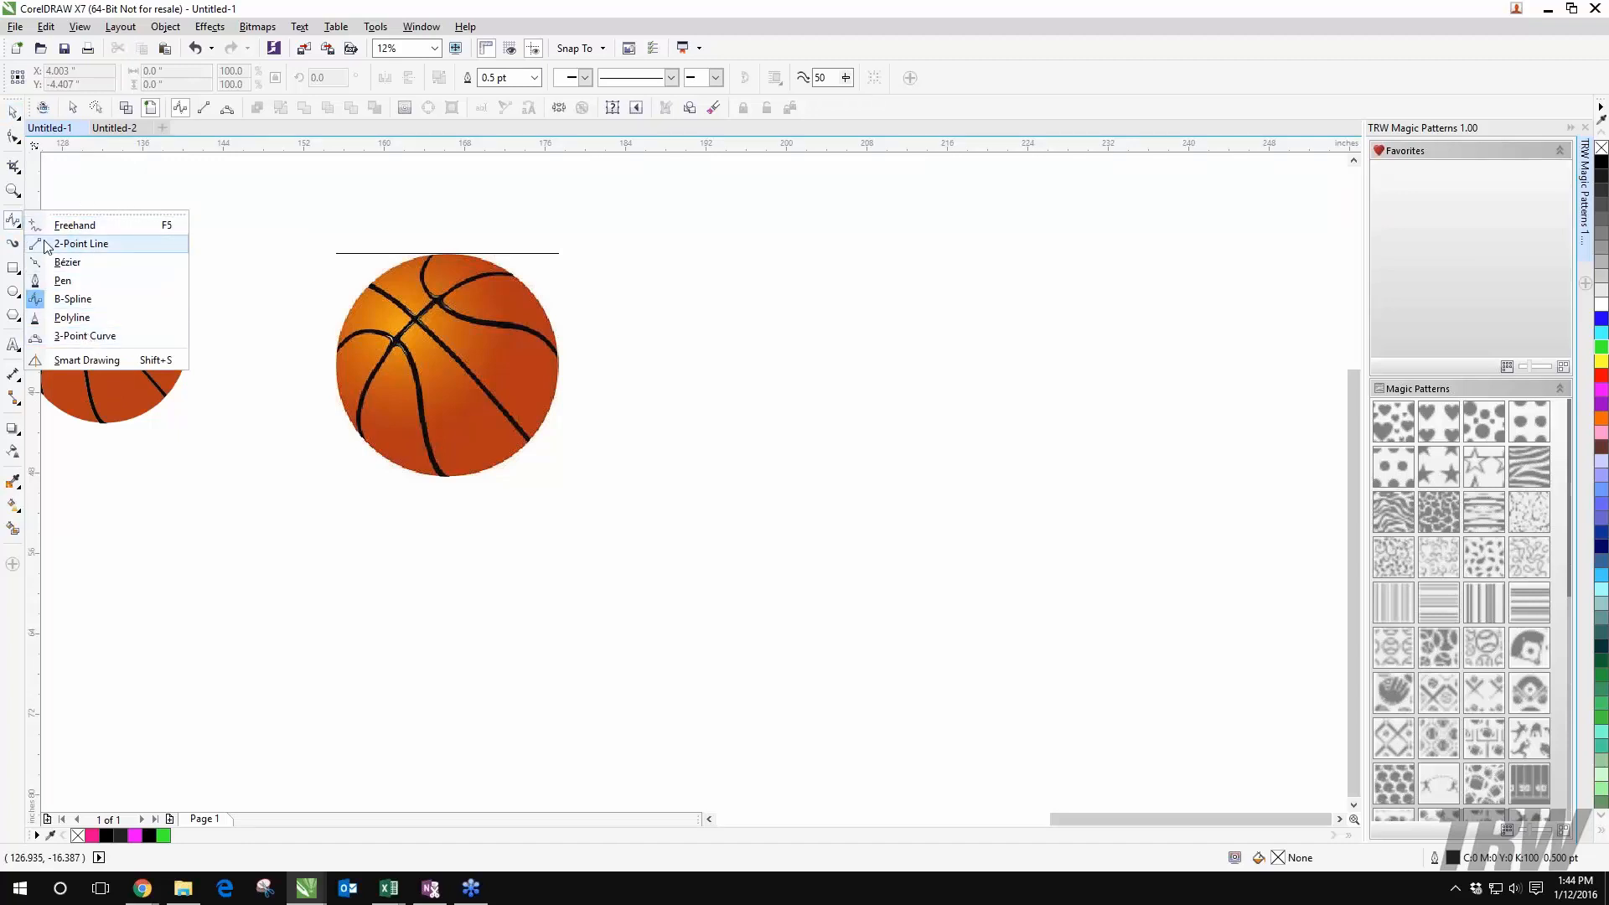
click(50, 299)
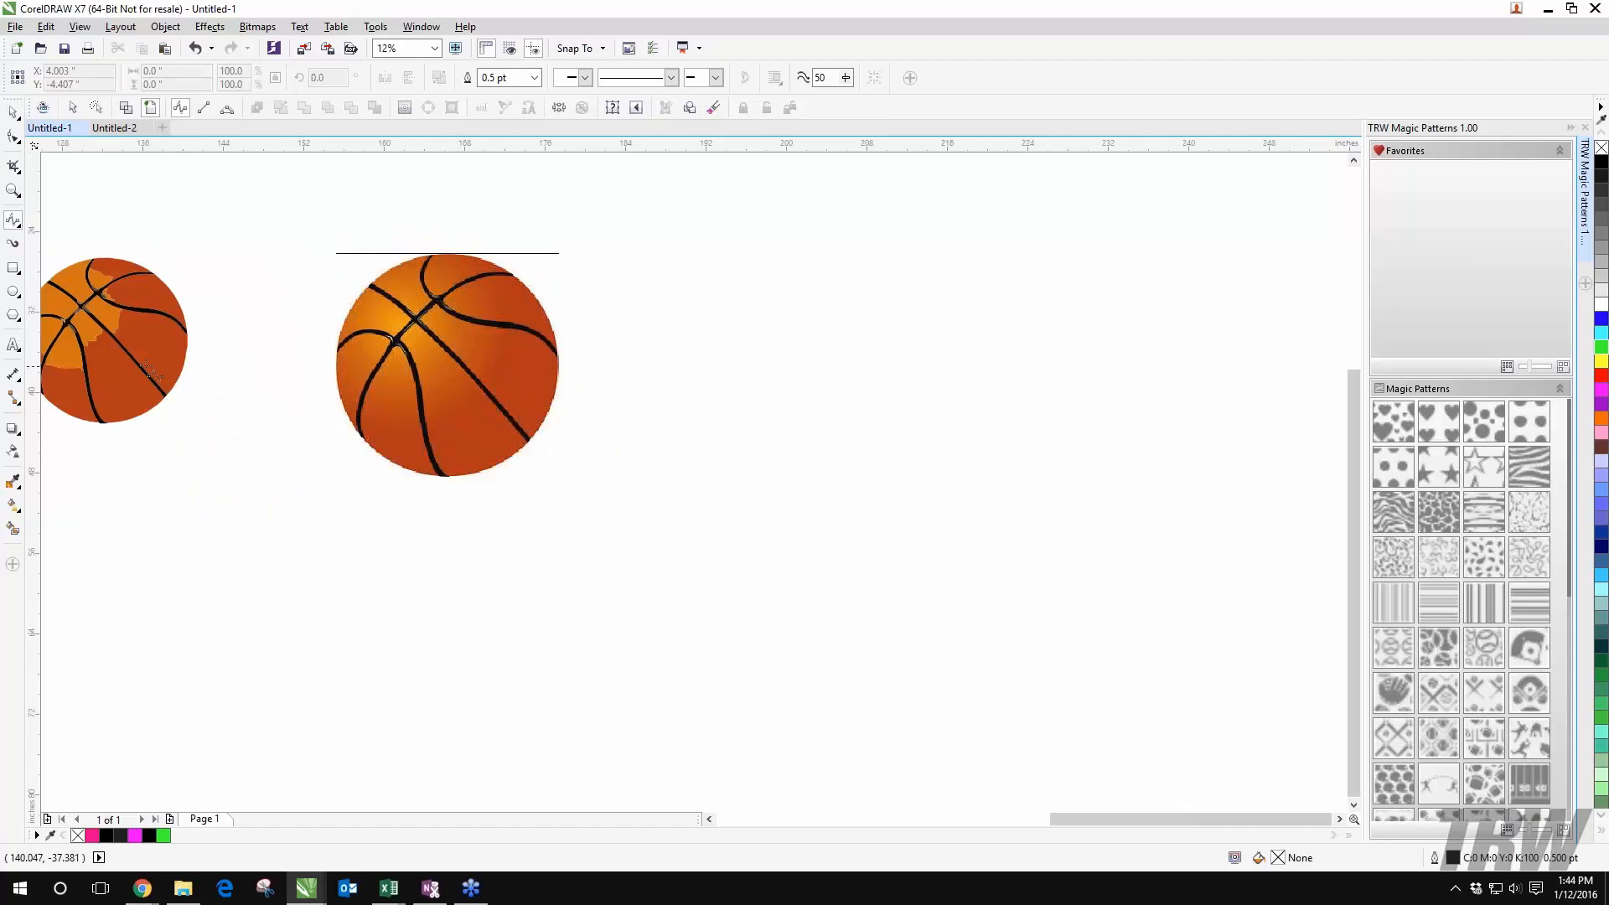
Step: Draw four ellipses of different proportions in the empty area to the right of the basketball bitmap
click(14, 292)
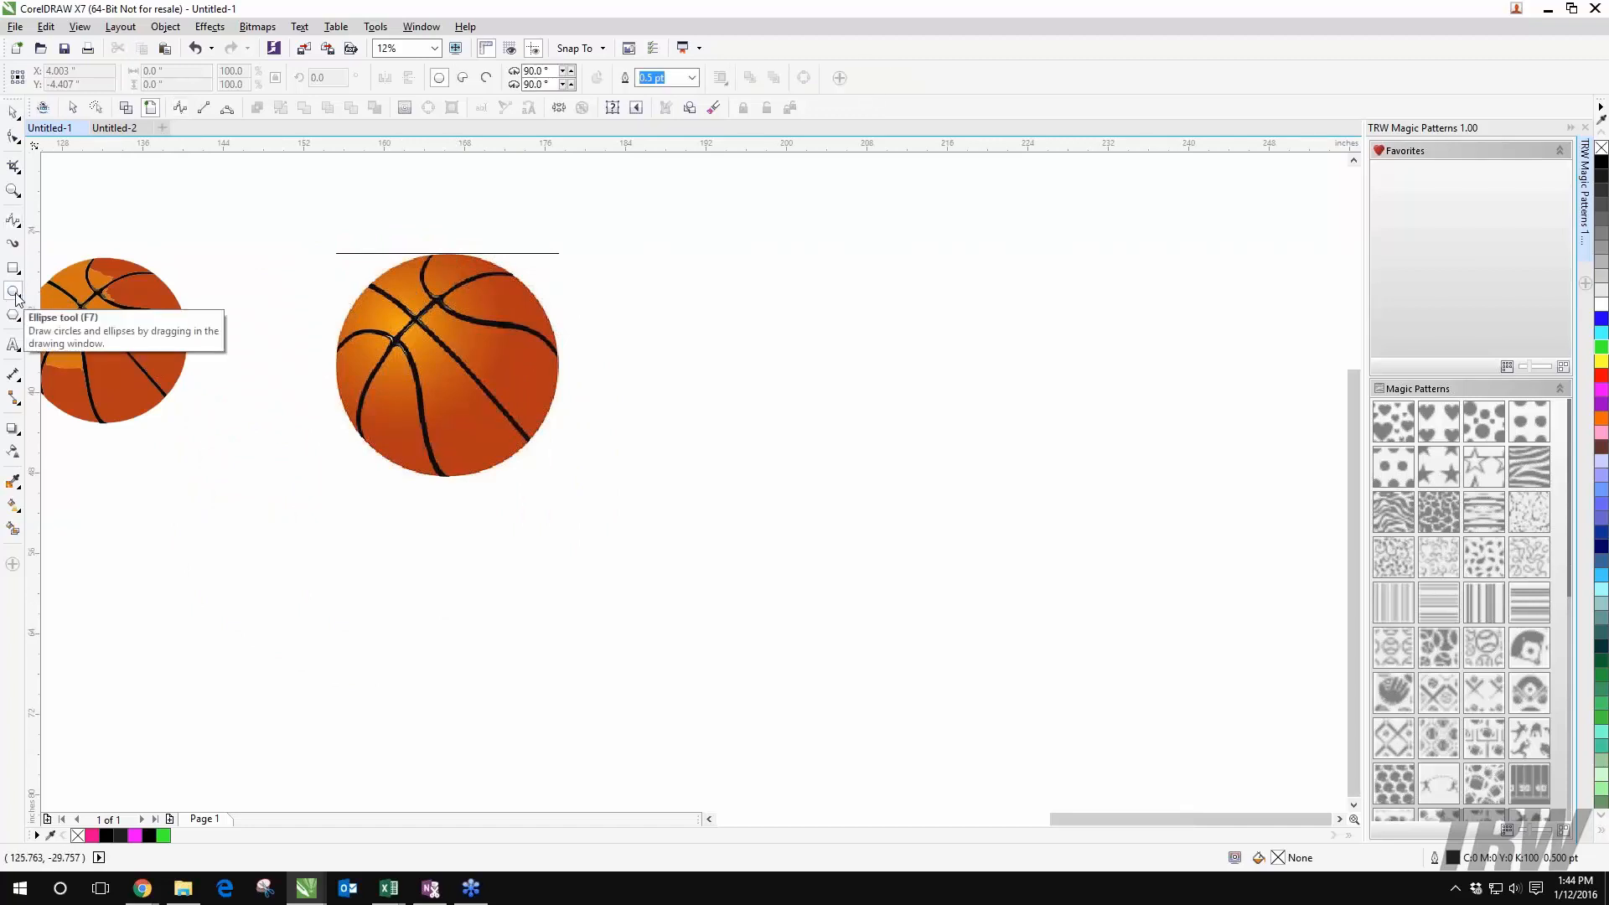
drag(681, 304, 1137, 455)
drag(723, 584, 992, 684)
drag(982, 510, 1243, 741)
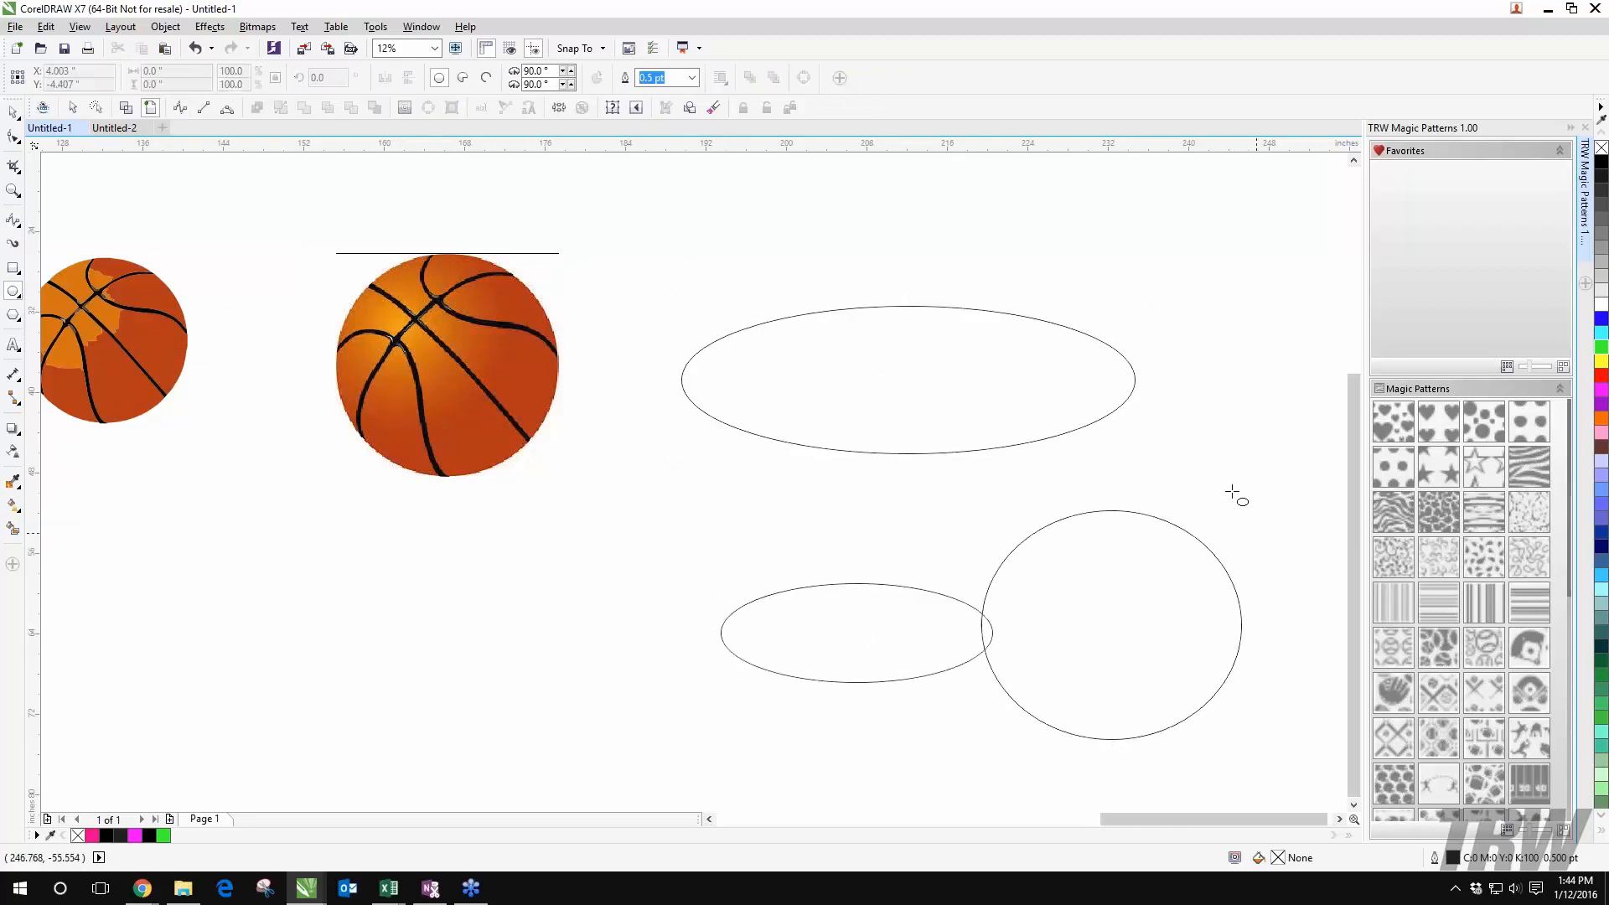
drag(1172, 241, 1294, 377)
scroll(1230, 461, down, 4)
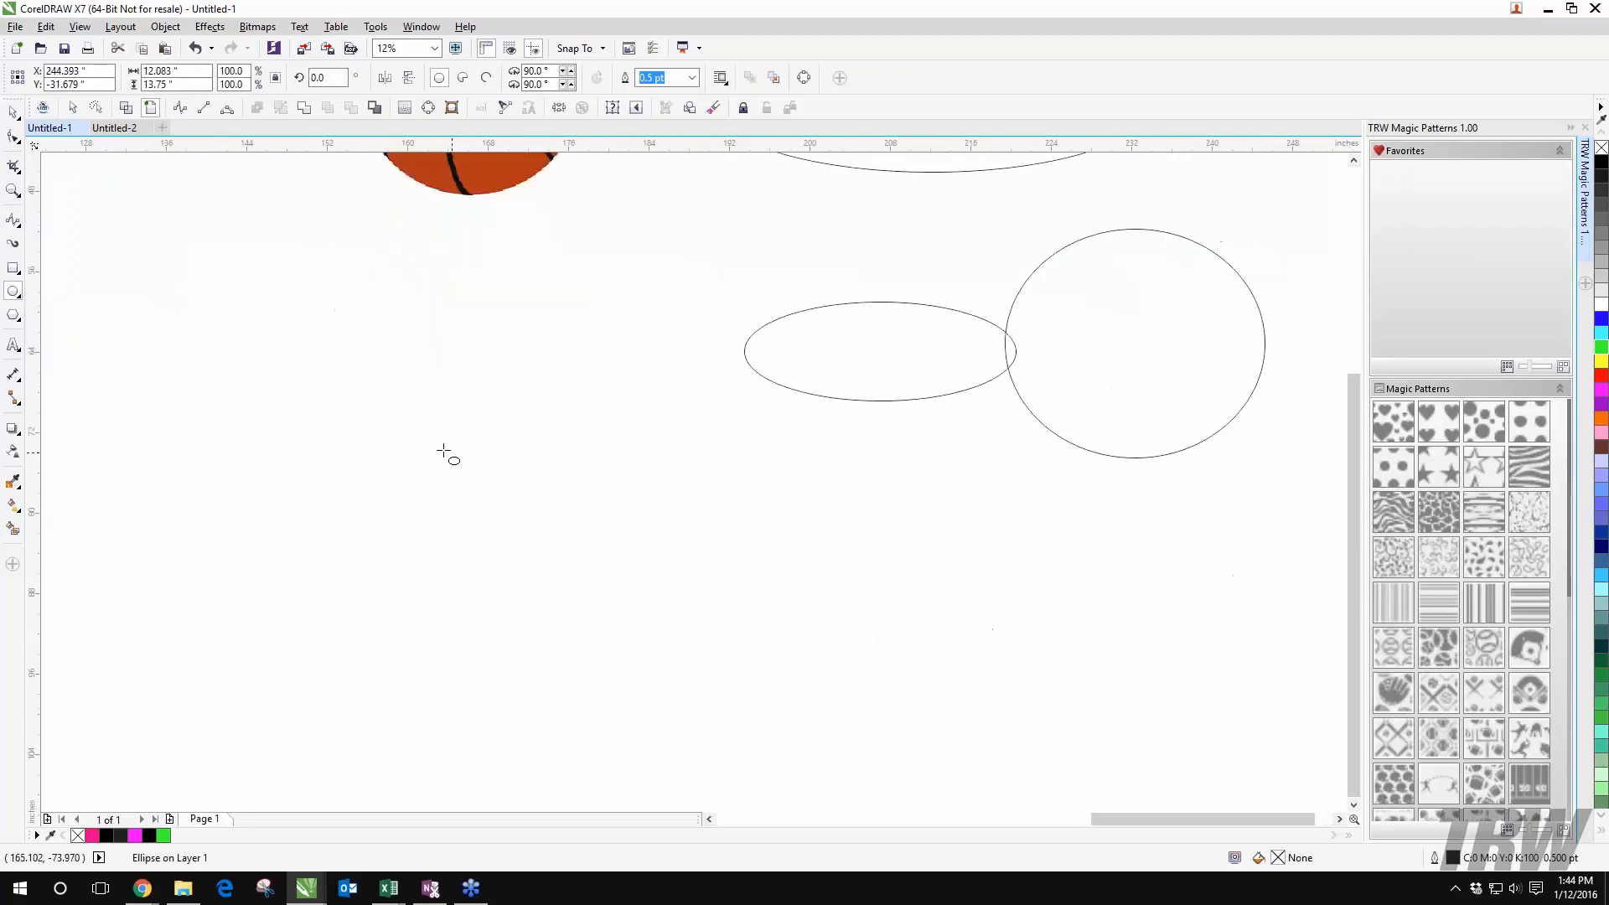
Step: Draw a circle about 21.9 inches across over the basketball bitmap, centred at about X 166.3, Y -37.2 inches to match its outline
drag(305, 408, 378, 398)
scroll(442, 470, up, 1)
scroll(442, 469, down, 1)
click(13, 111)
drag(459, 297, 477, 280)
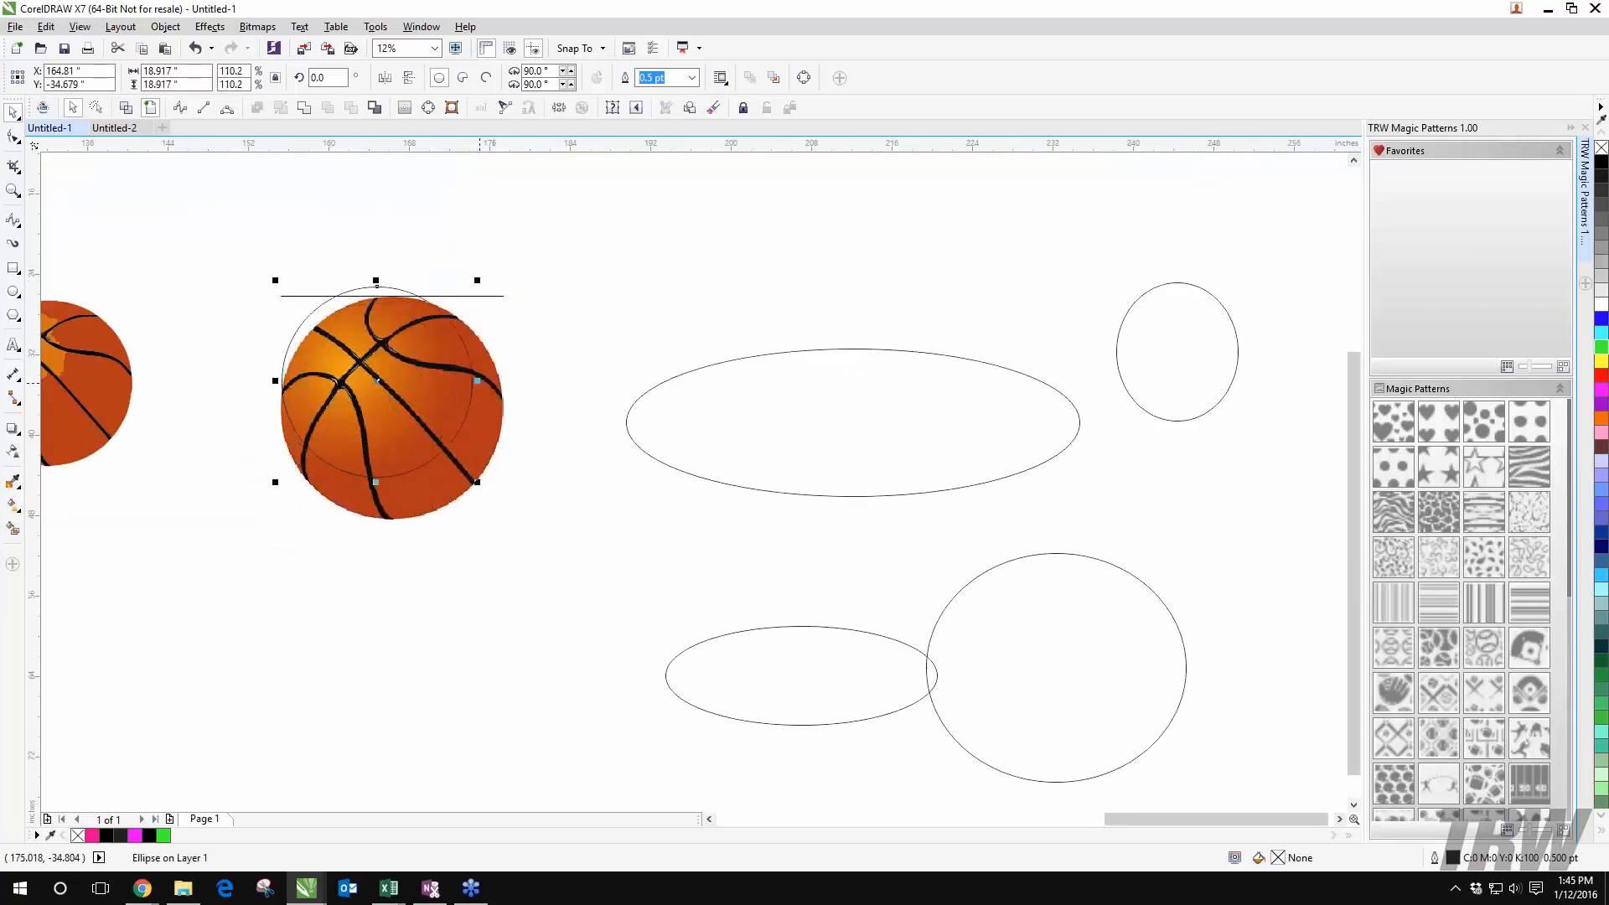
drag(477, 484, 507, 513)
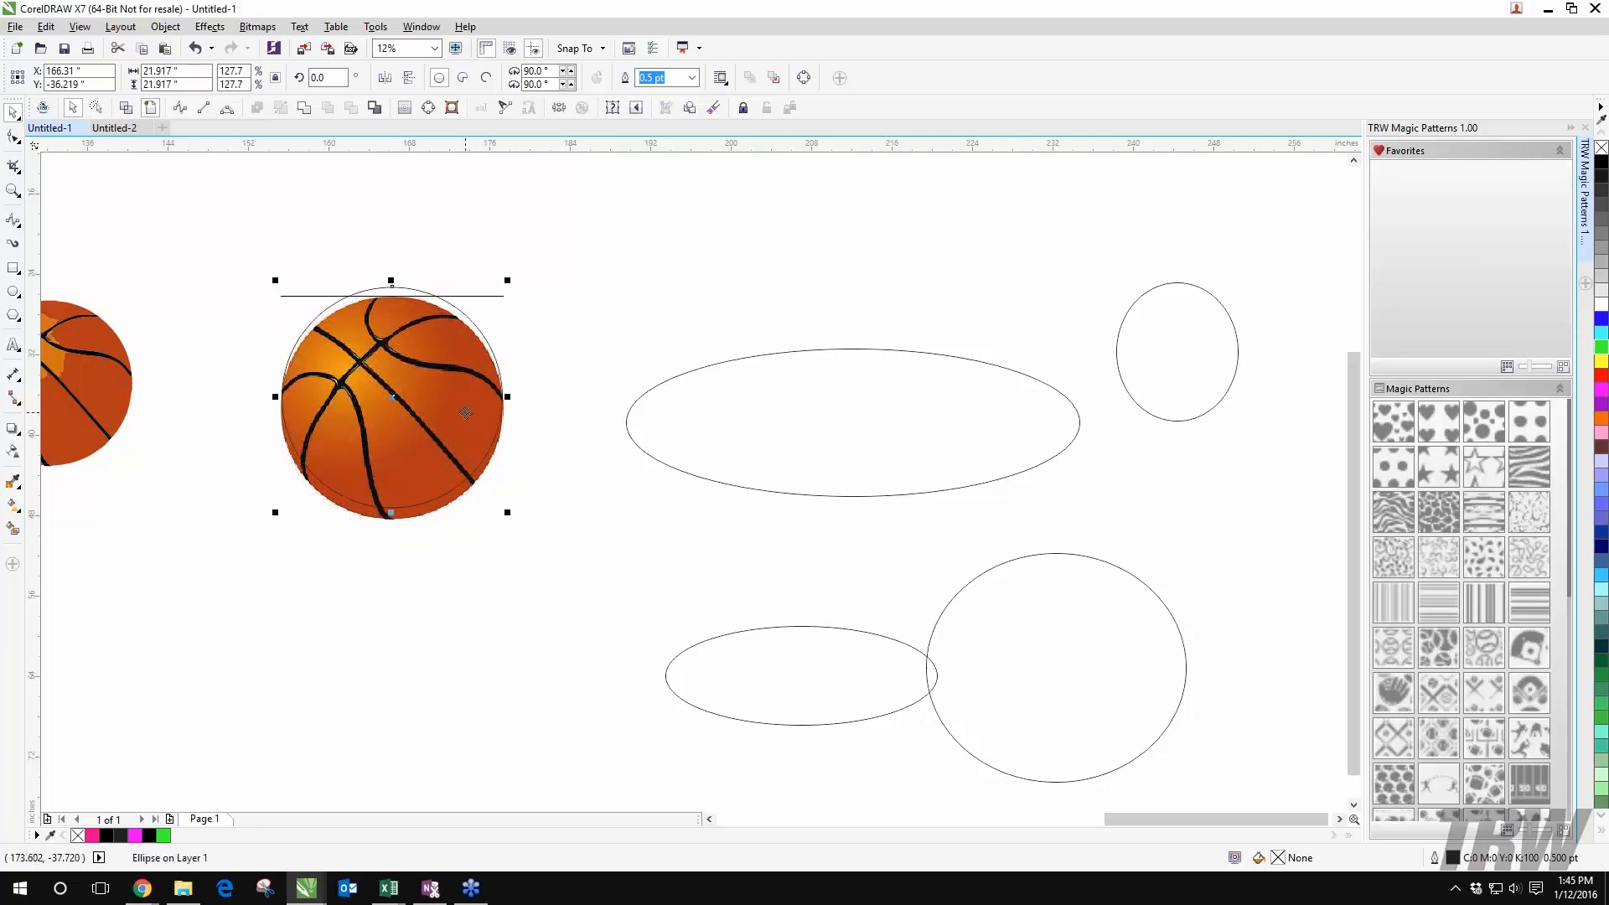
drag(394, 405, 393, 408)
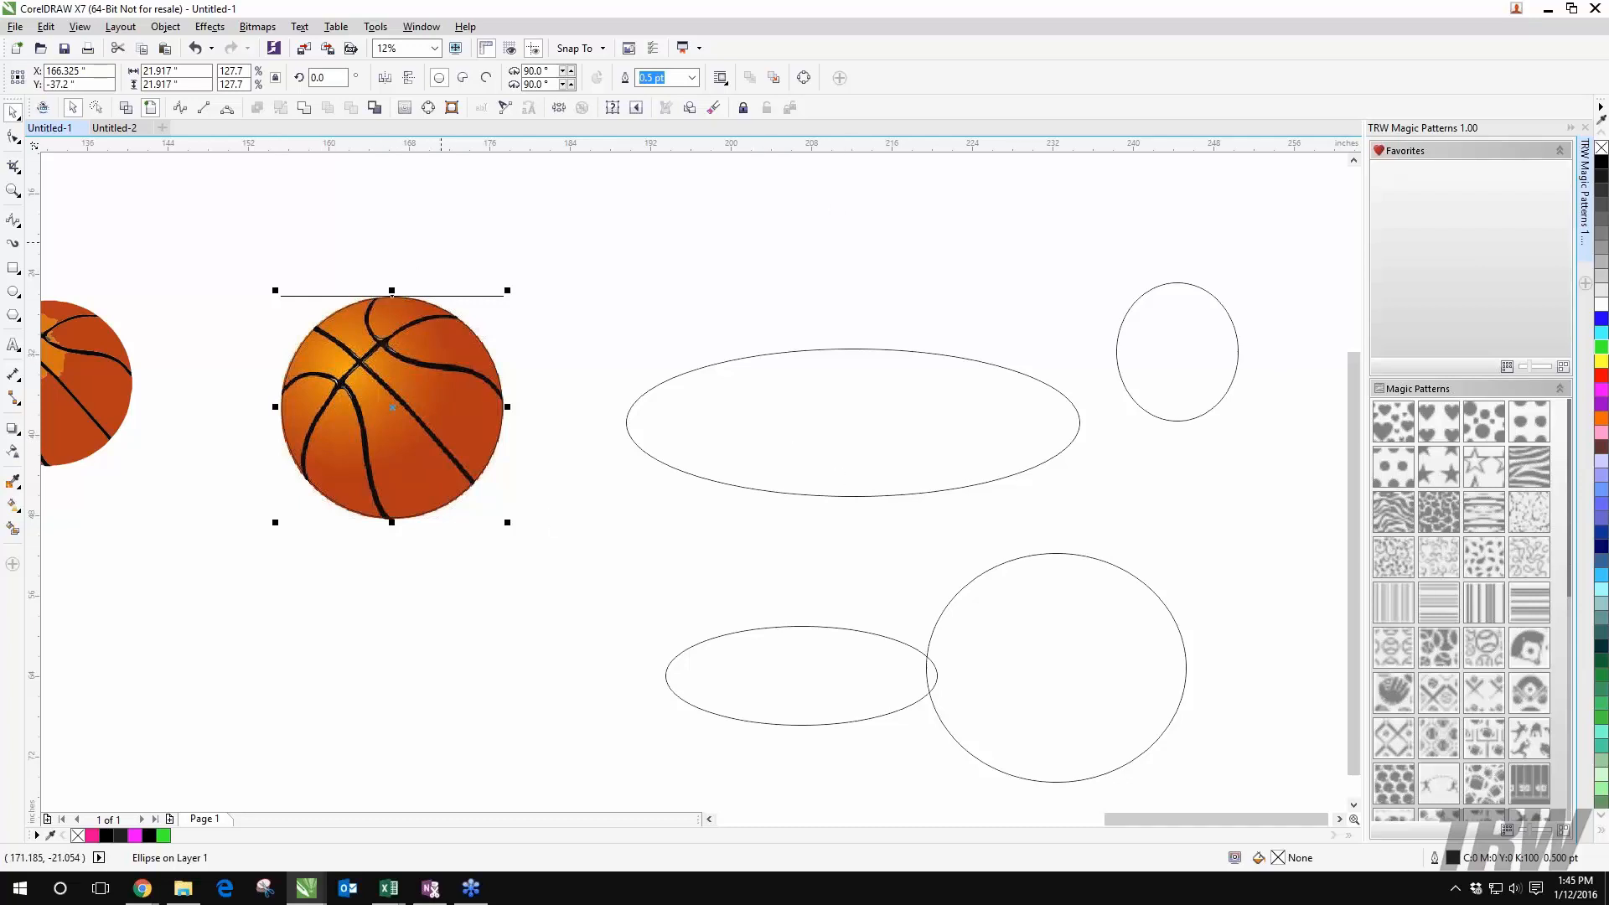
Step: Deselect the circle and display the drawing in wireframe view to check its fit around the basketball's edge
scroll(422, 337, up, 1)
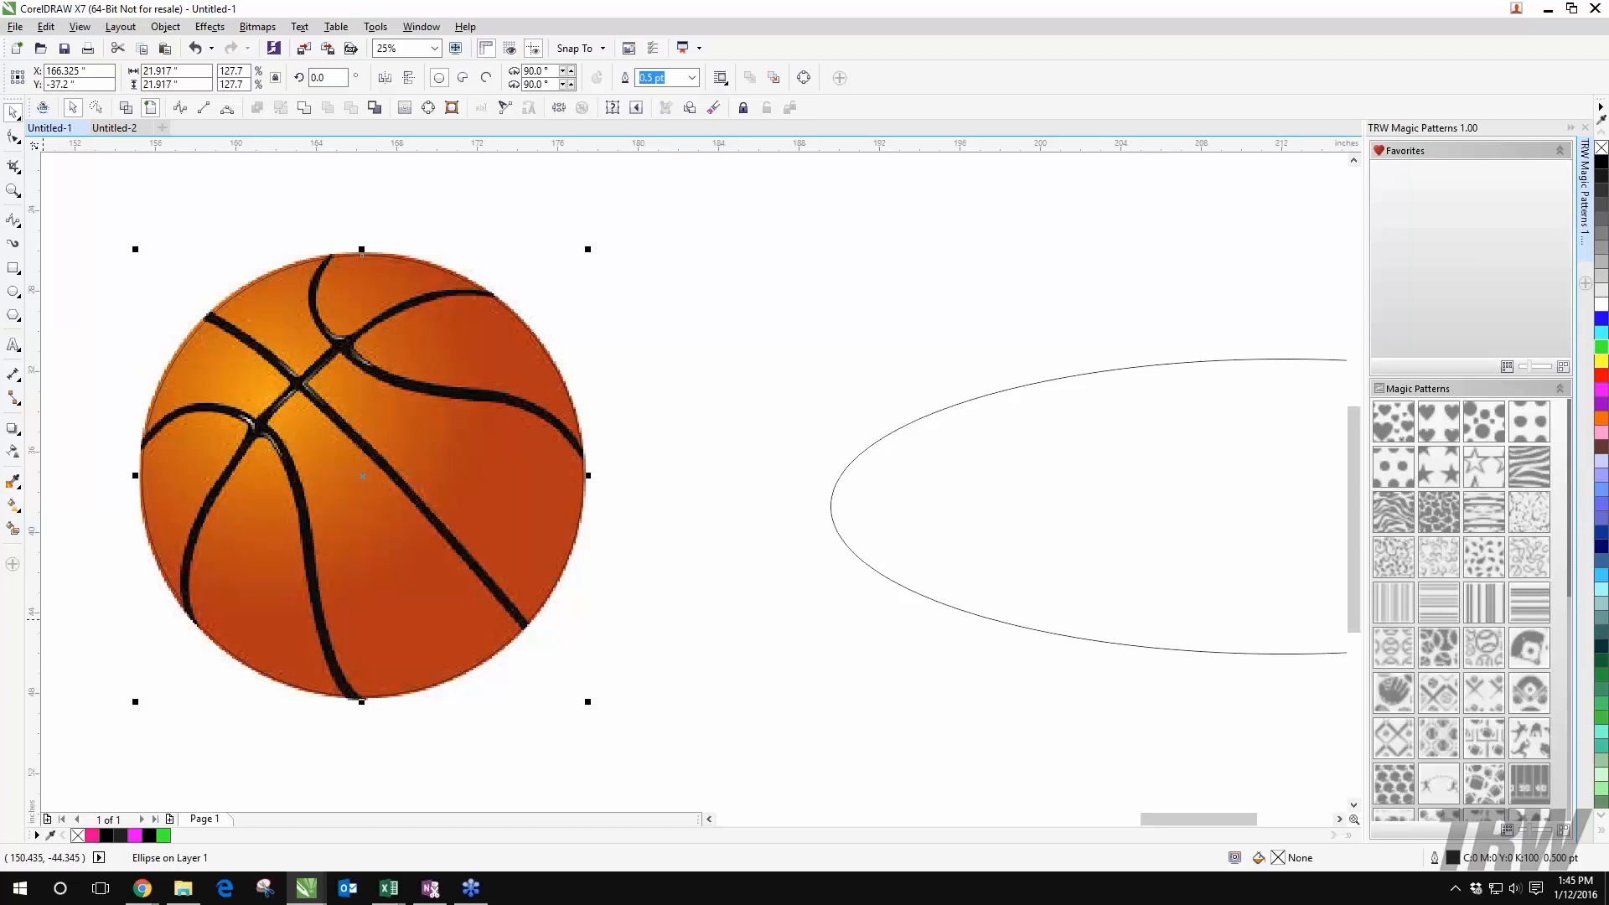
scroll(359, 310, up, 1)
scroll(372, 304, down, 1)
drag(373, 304, 522, 260)
drag(291, 201, 289, 199)
click(248, 274)
drag(852, 364, 765, 347)
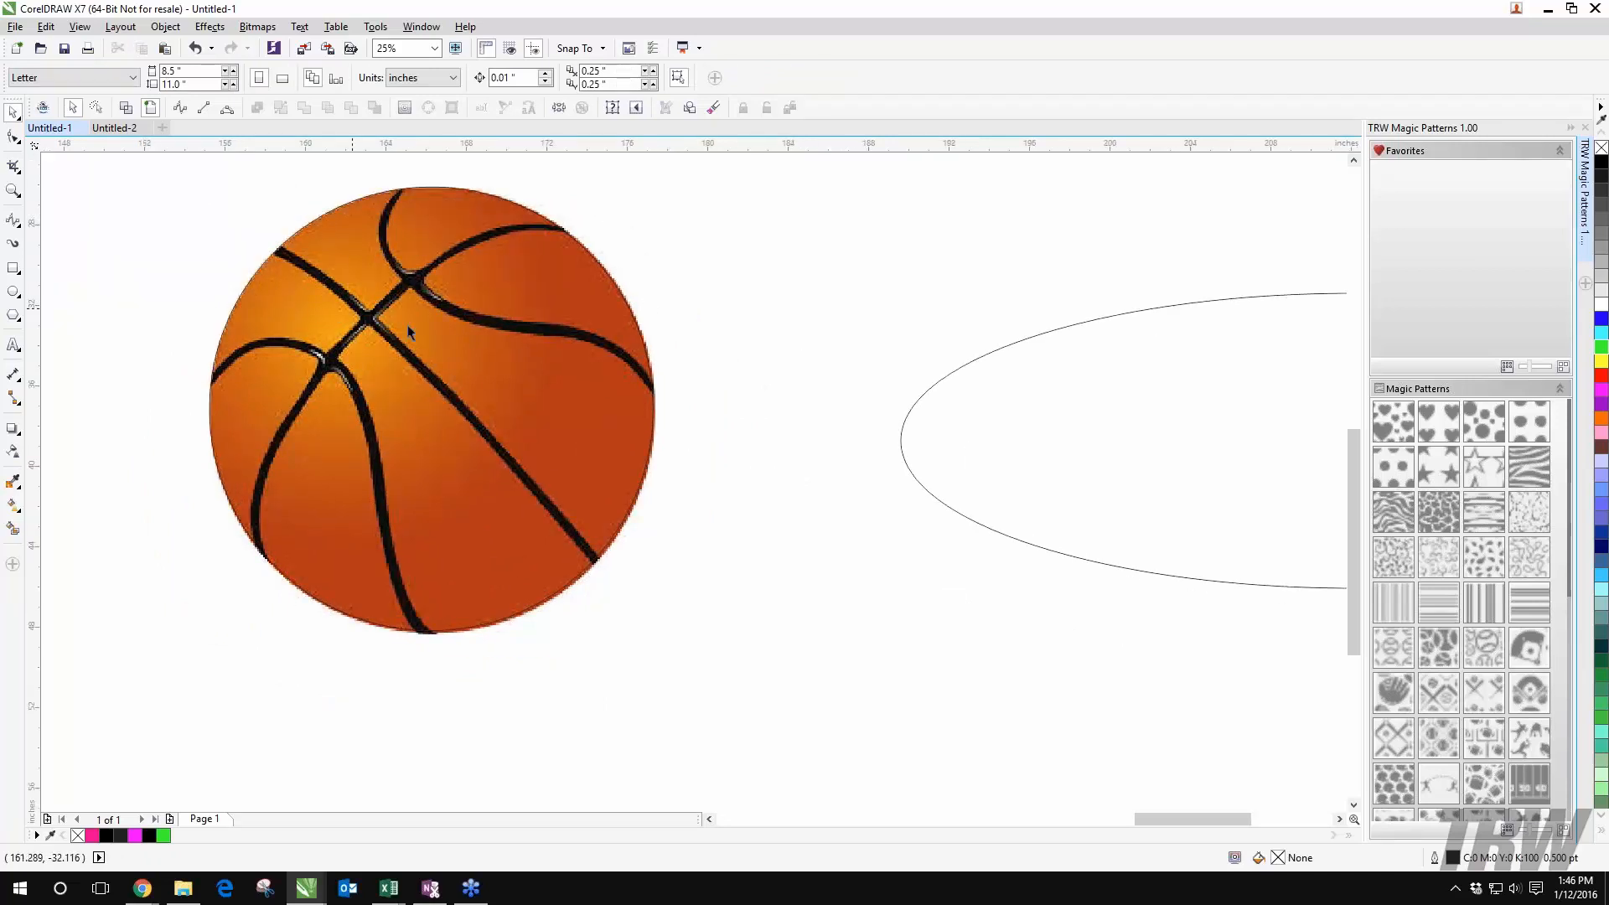
click(126, 108)
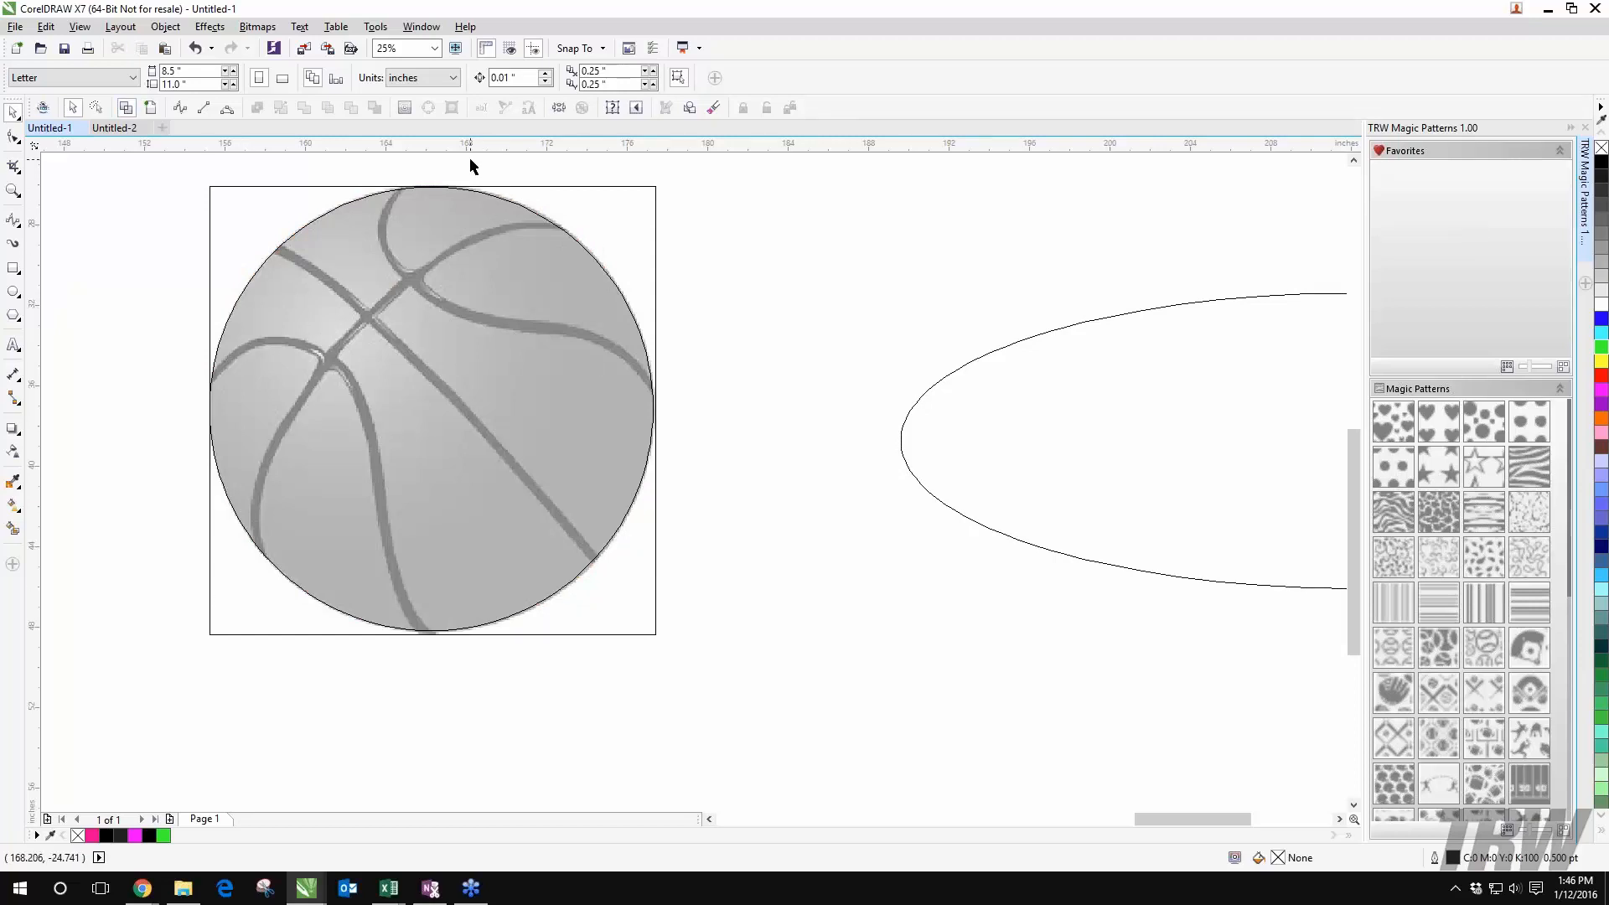
Step: Trace the seam from the ball's upper-right edge to its lower-left edge with a B-Spline curve about 14.9 by 16.3 inches
click(180, 107)
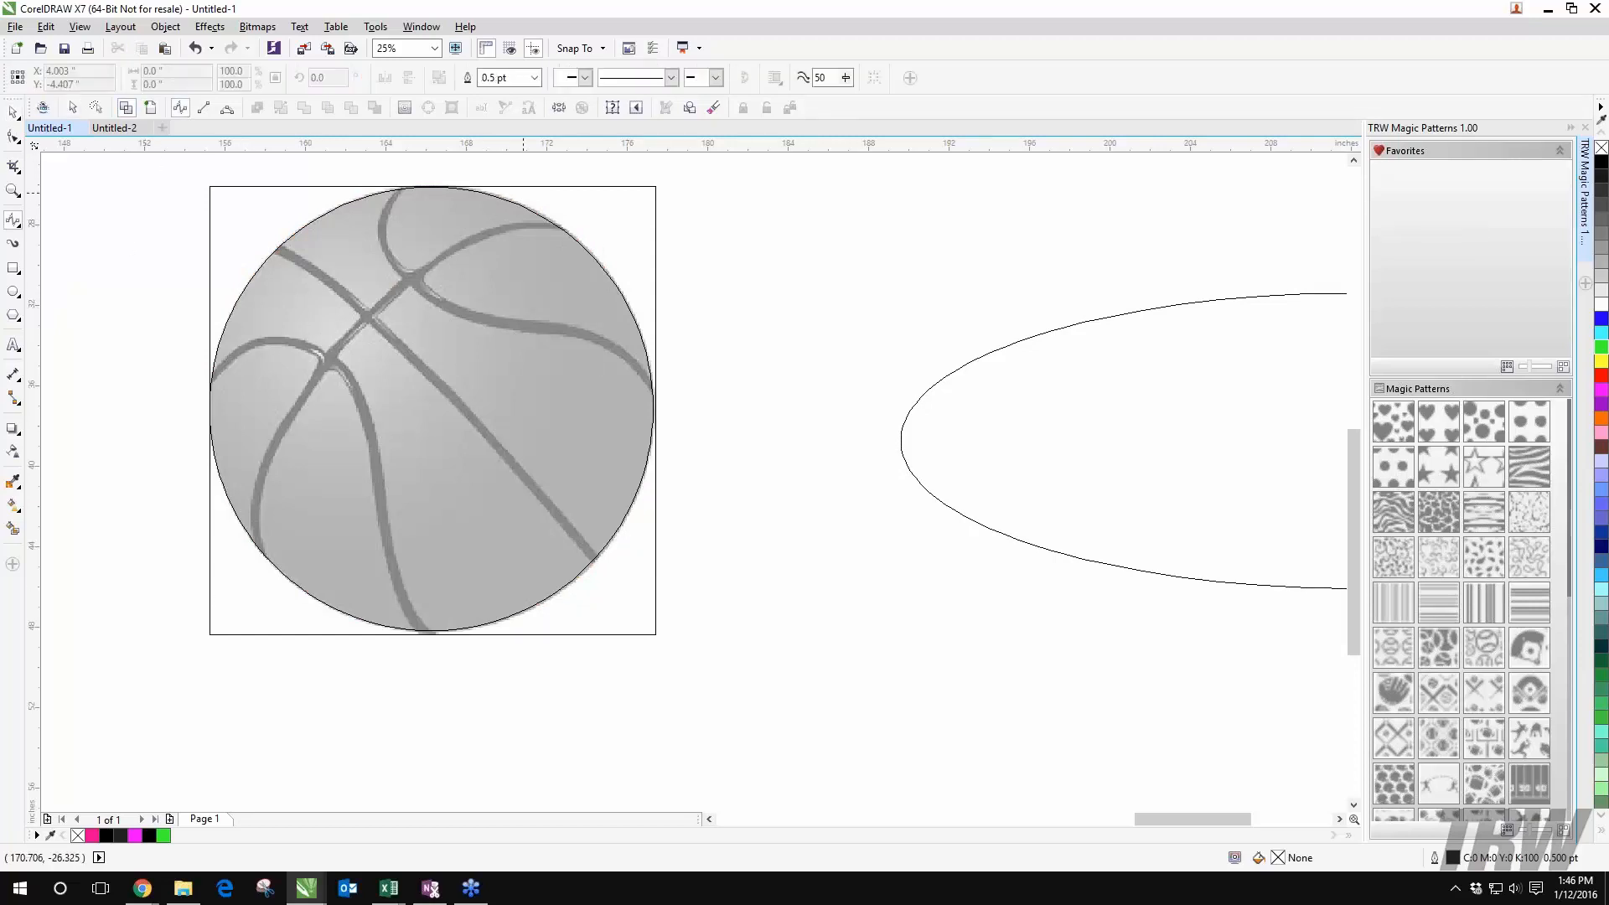
click(558, 225)
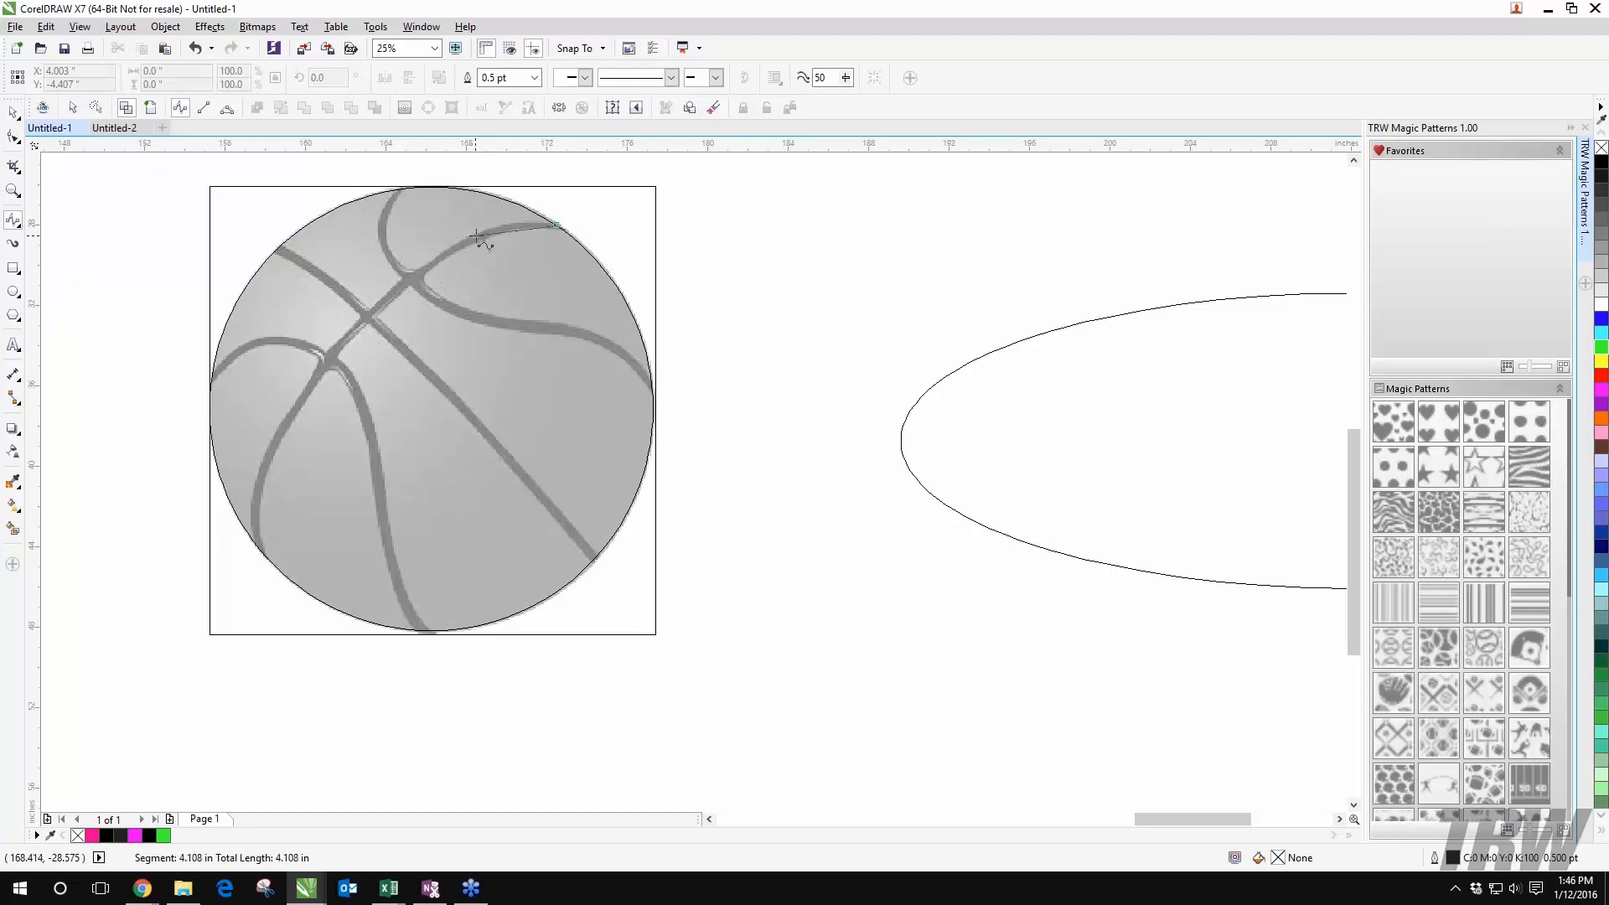
click(412, 278)
click(310, 367)
click(256, 471)
double_click(256, 553)
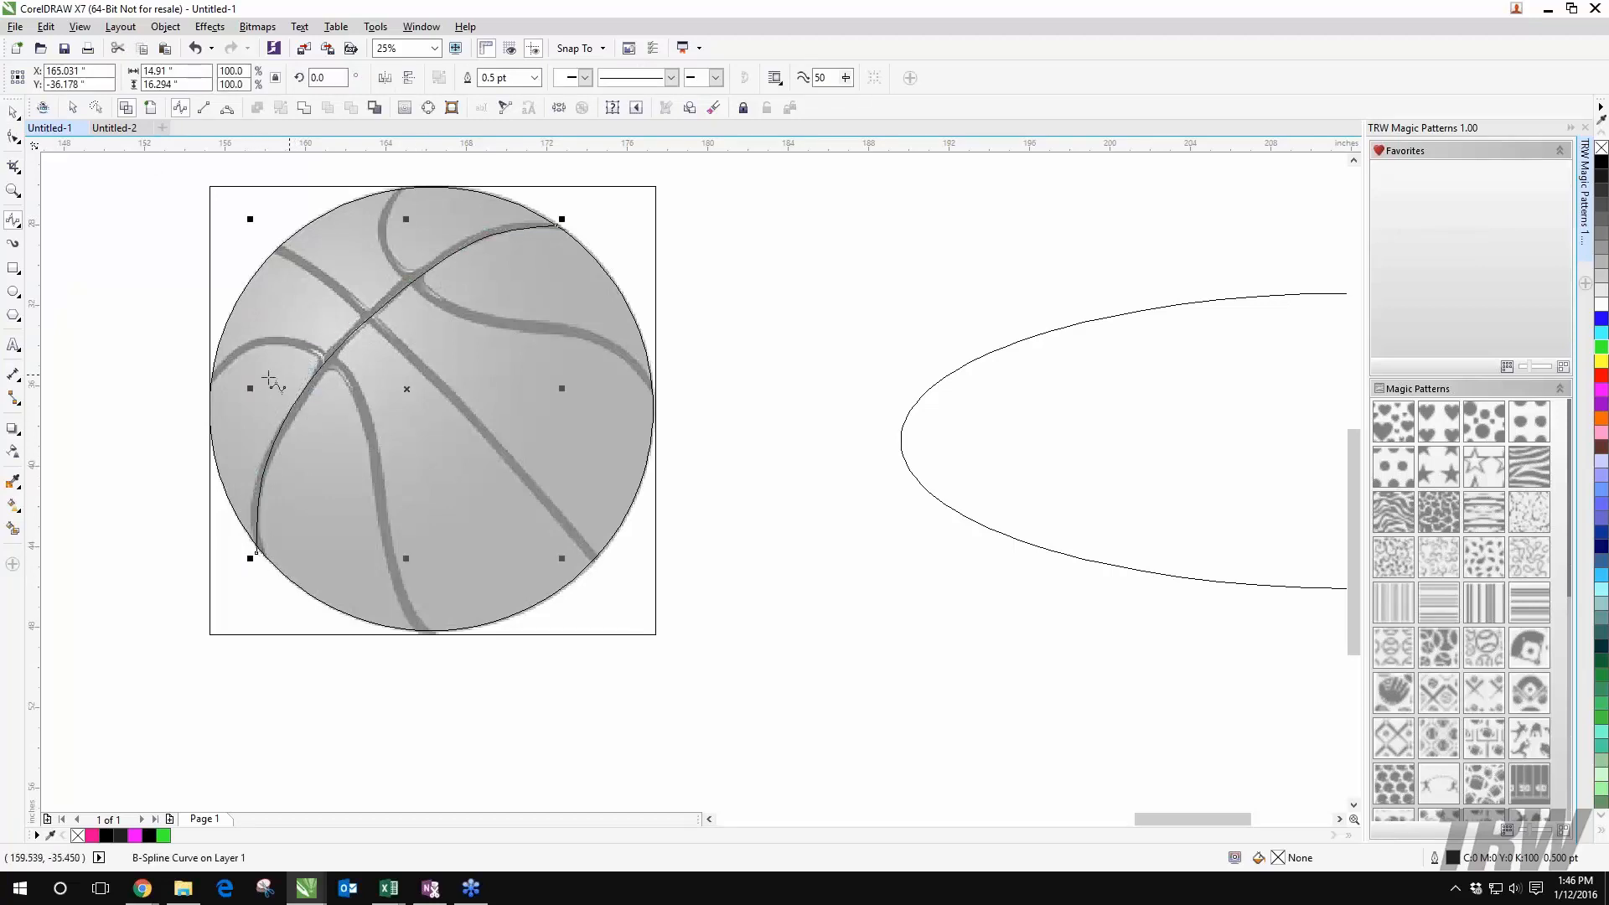
Step: Trace the arched seam from the ball's left edge to its bottom with a B-Spline curve about 10.3 by 14 inches
click(209, 379)
click(309, 340)
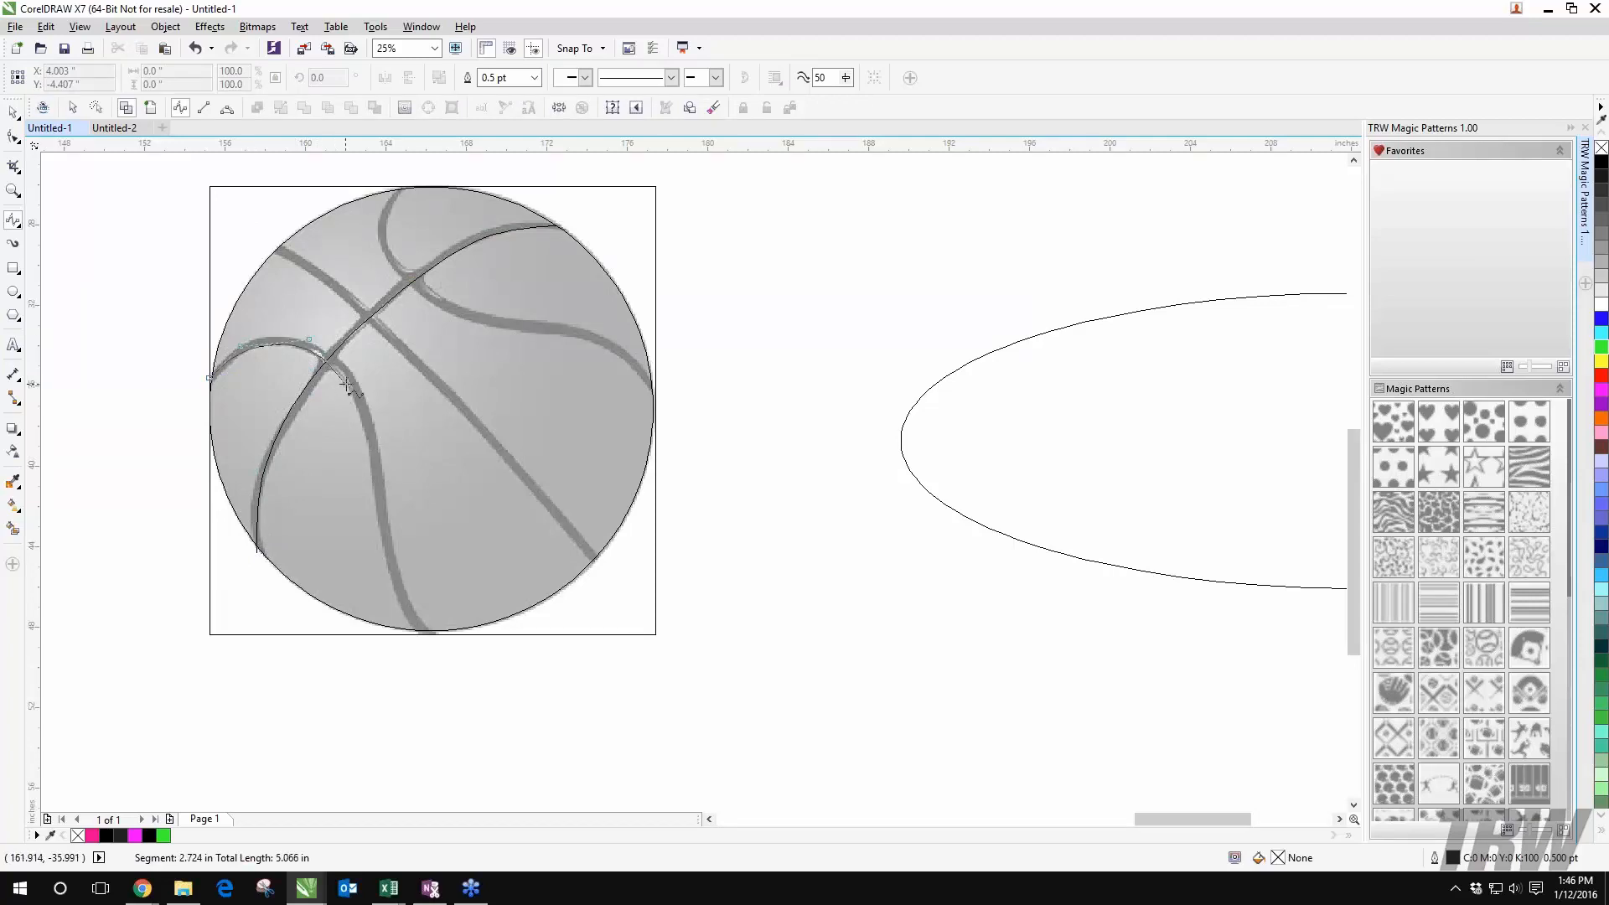
click(379, 467)
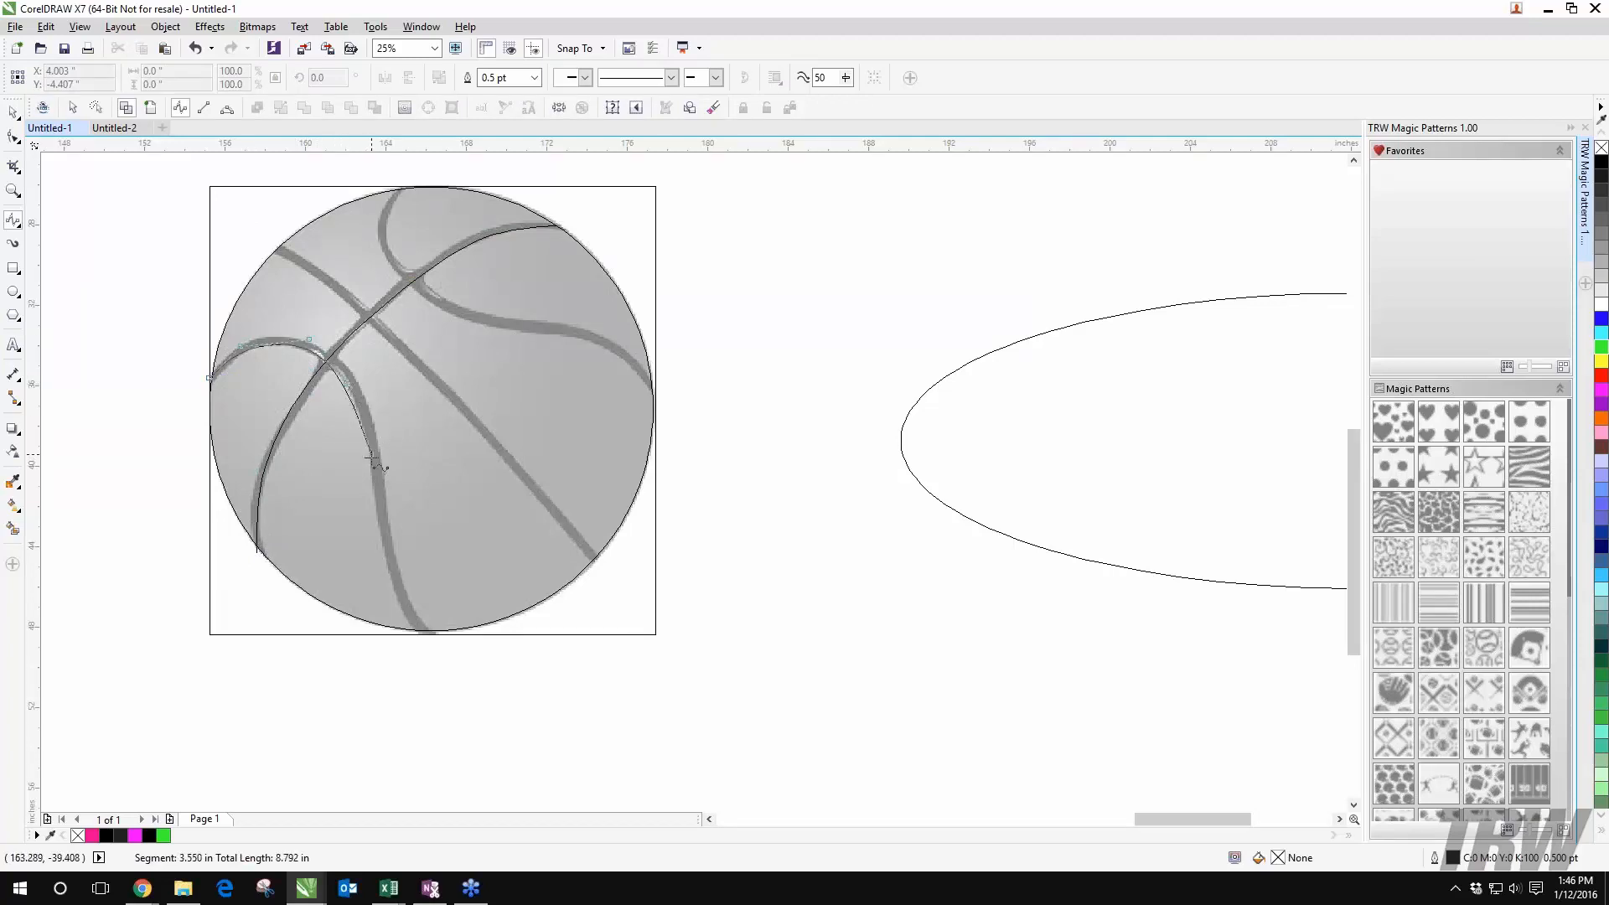
double_click(422, 630)
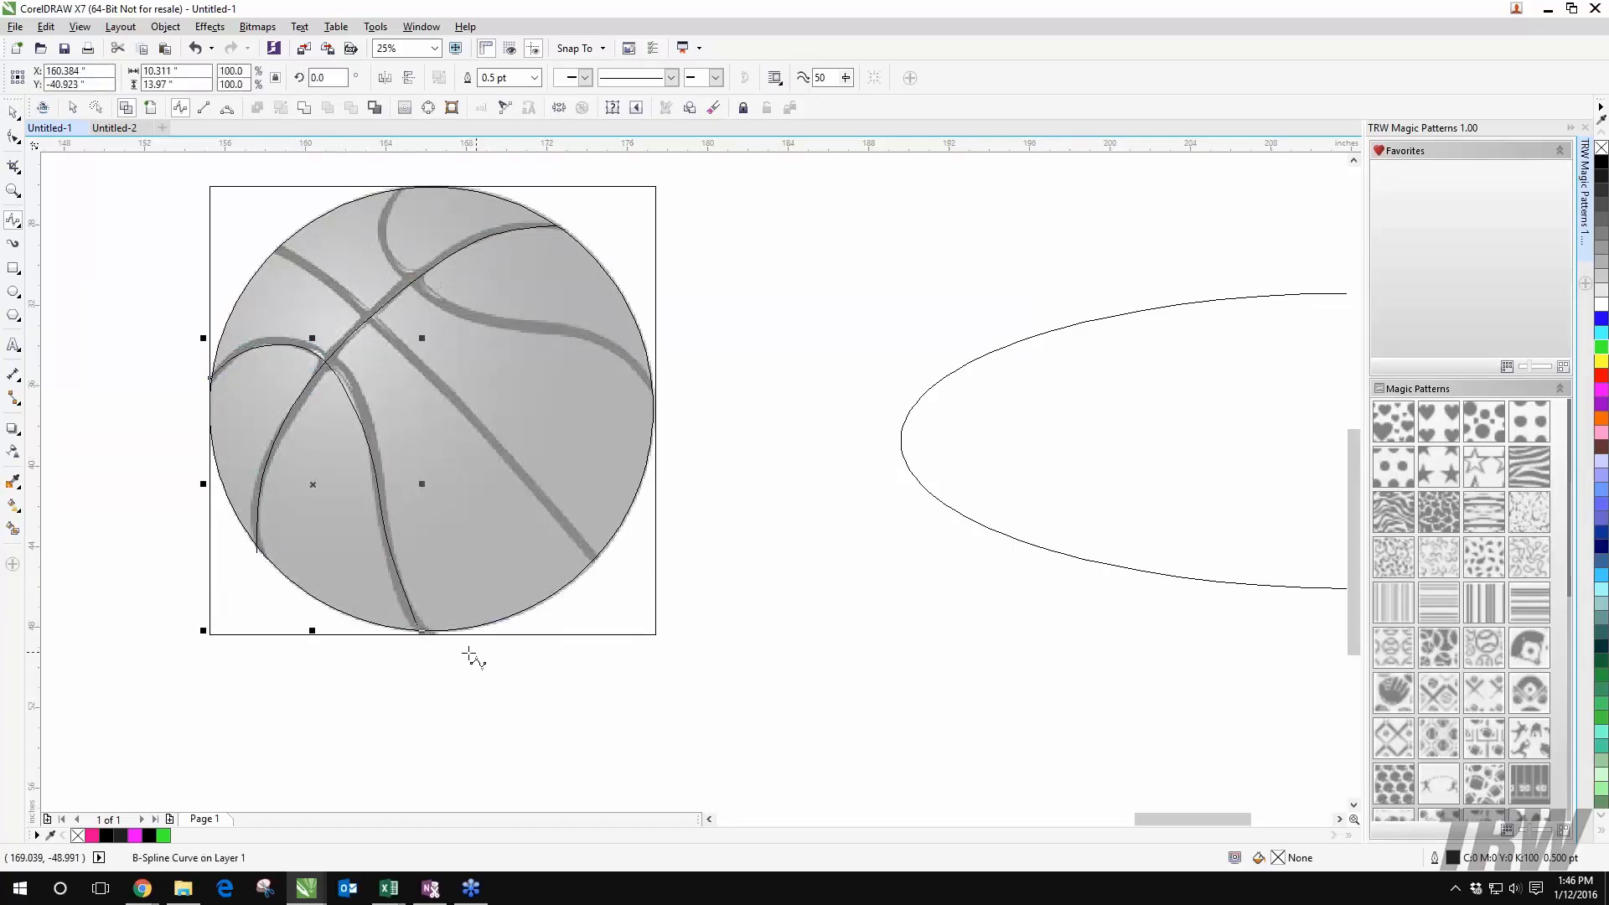
Step: Trace the nearly straight seam from the ball's lower-right edge to its upper-left edge with a B-Spline about 15.7 by 15.4 inches
click(594, 558)
click(479, 429)
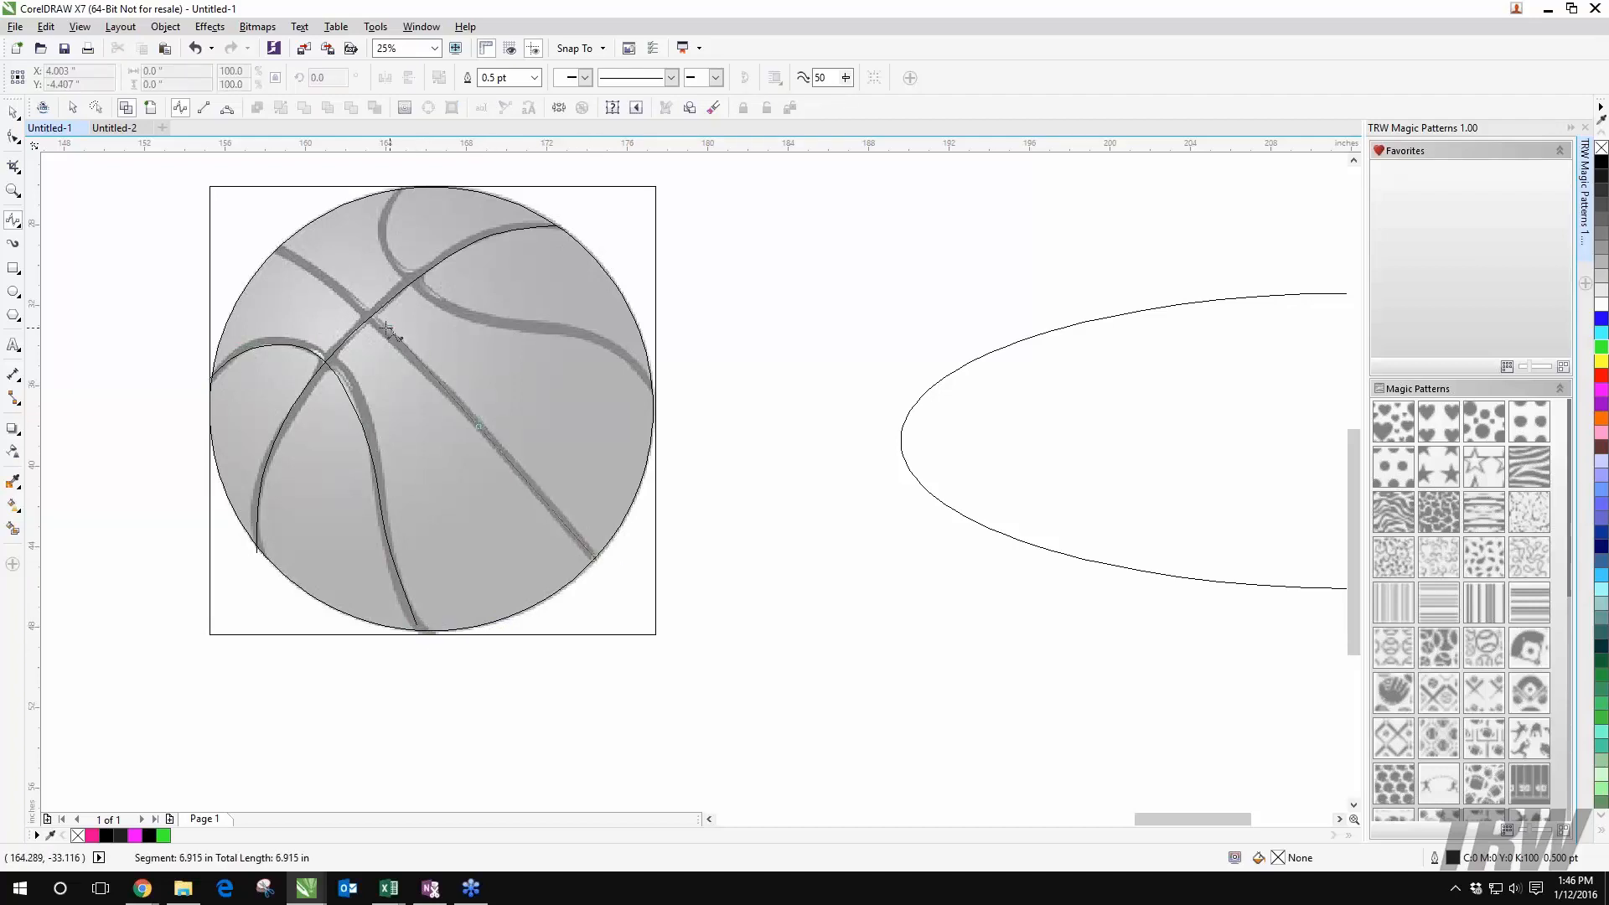
click(371, 321)
double_click(279, 247)
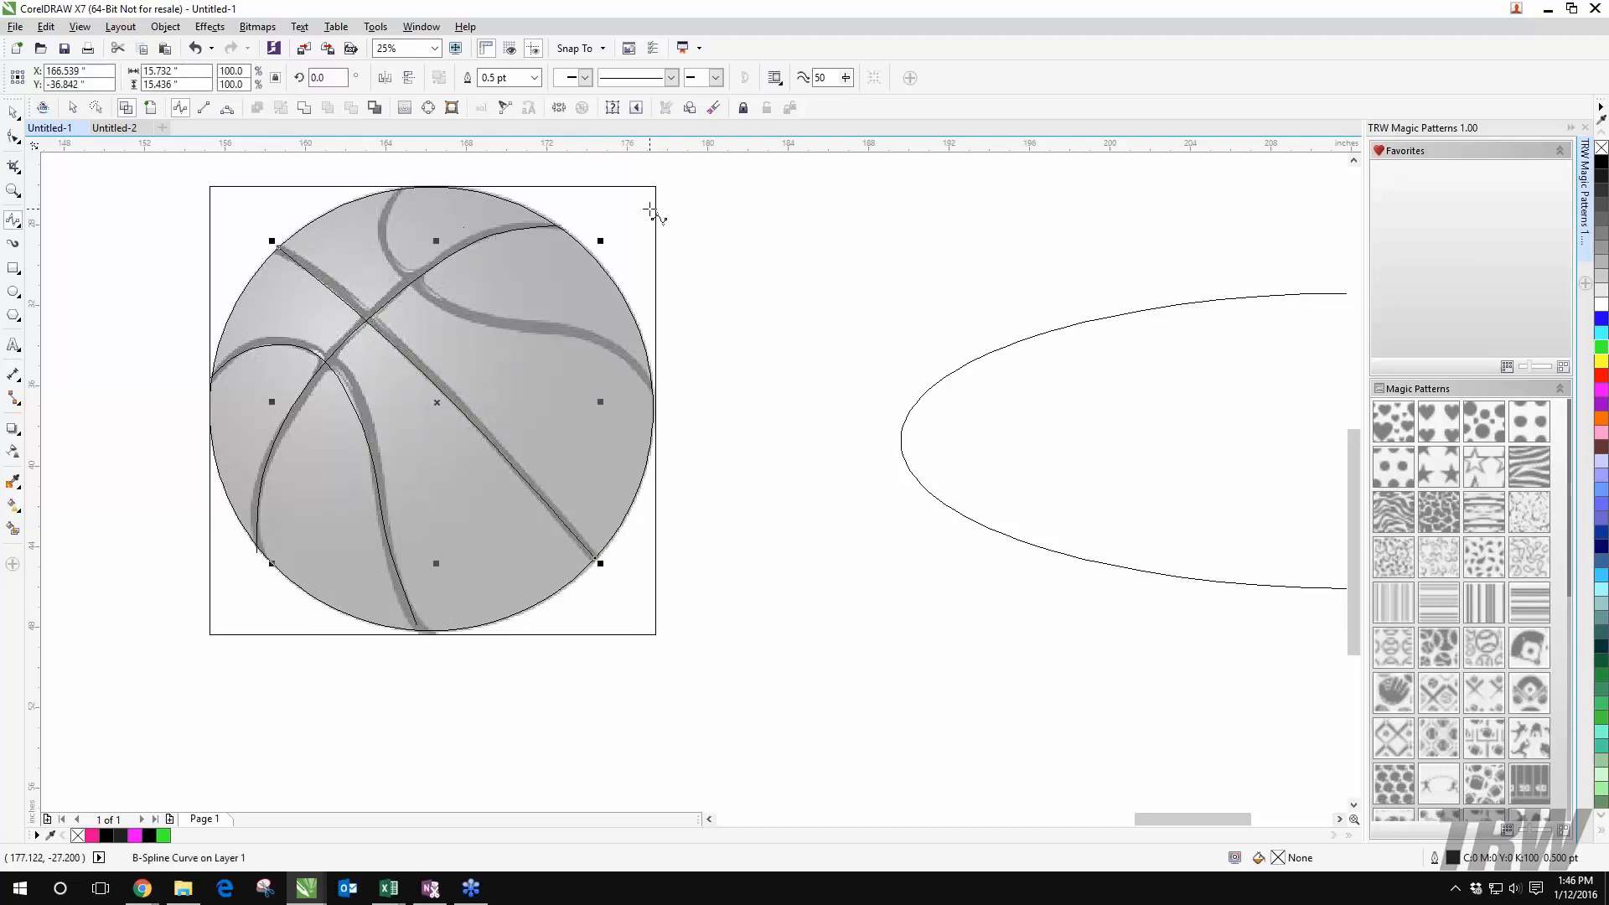
Step: Trace the S-shaped seam from the top of the ball around to its right edge with a B-Spline curve
click(399, 188)
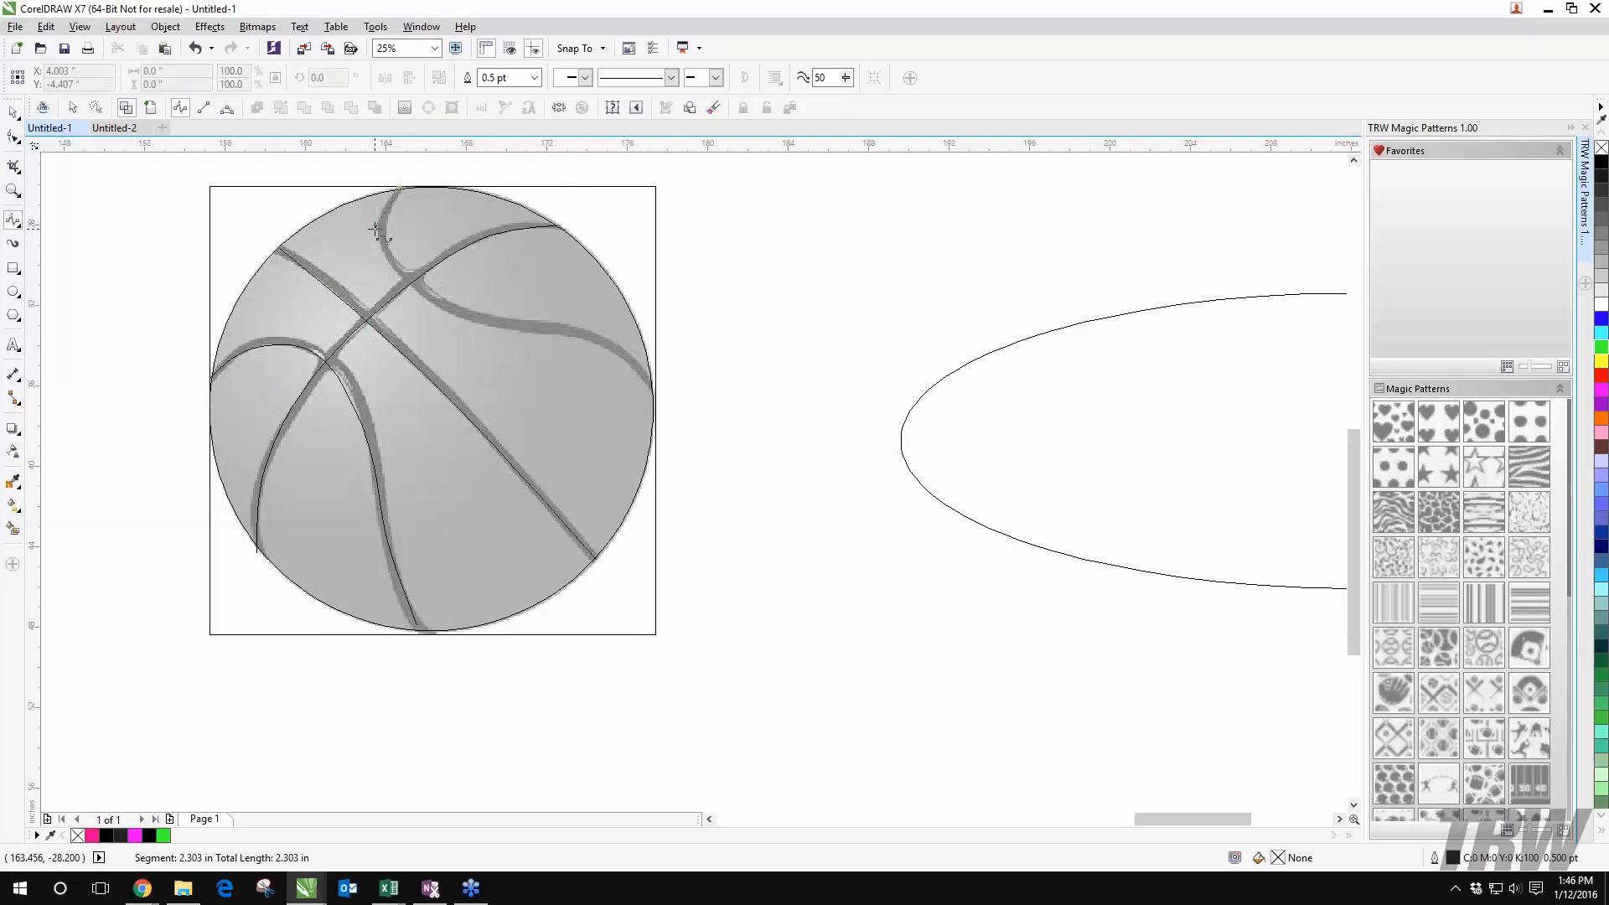
click(374, 227)
click(408, 285)
click(453, 315)
click(552, 326)
click(620, 345)
double_click(653, 391)
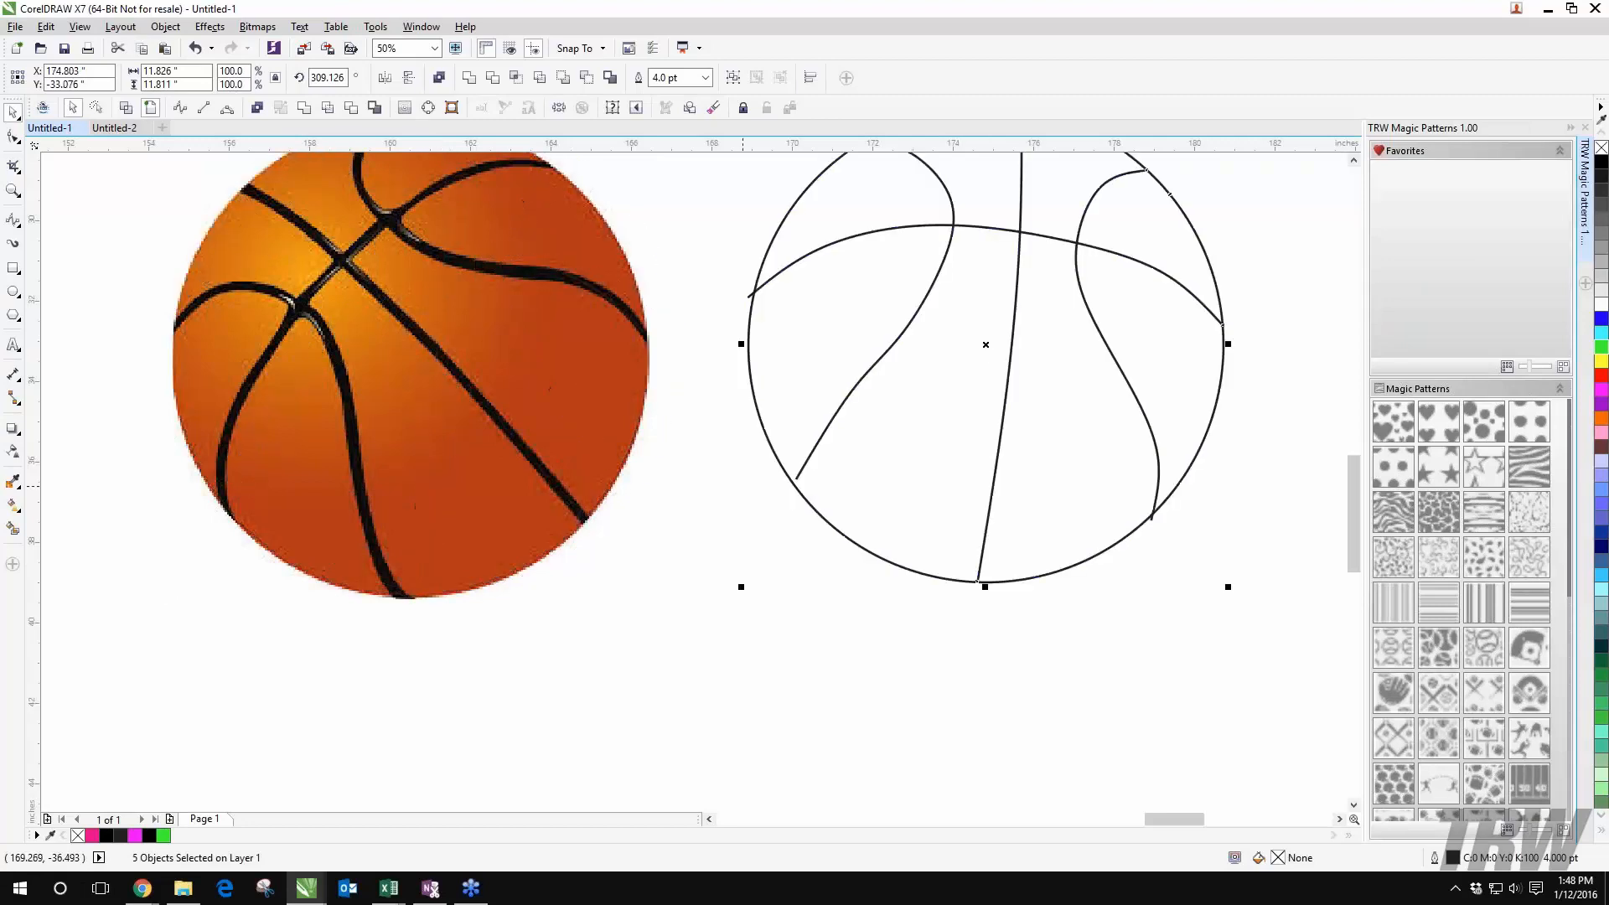
Step: Examine where the seam lines end against the circle on the line-drawn basketball beside the bitmap
key(Escape)
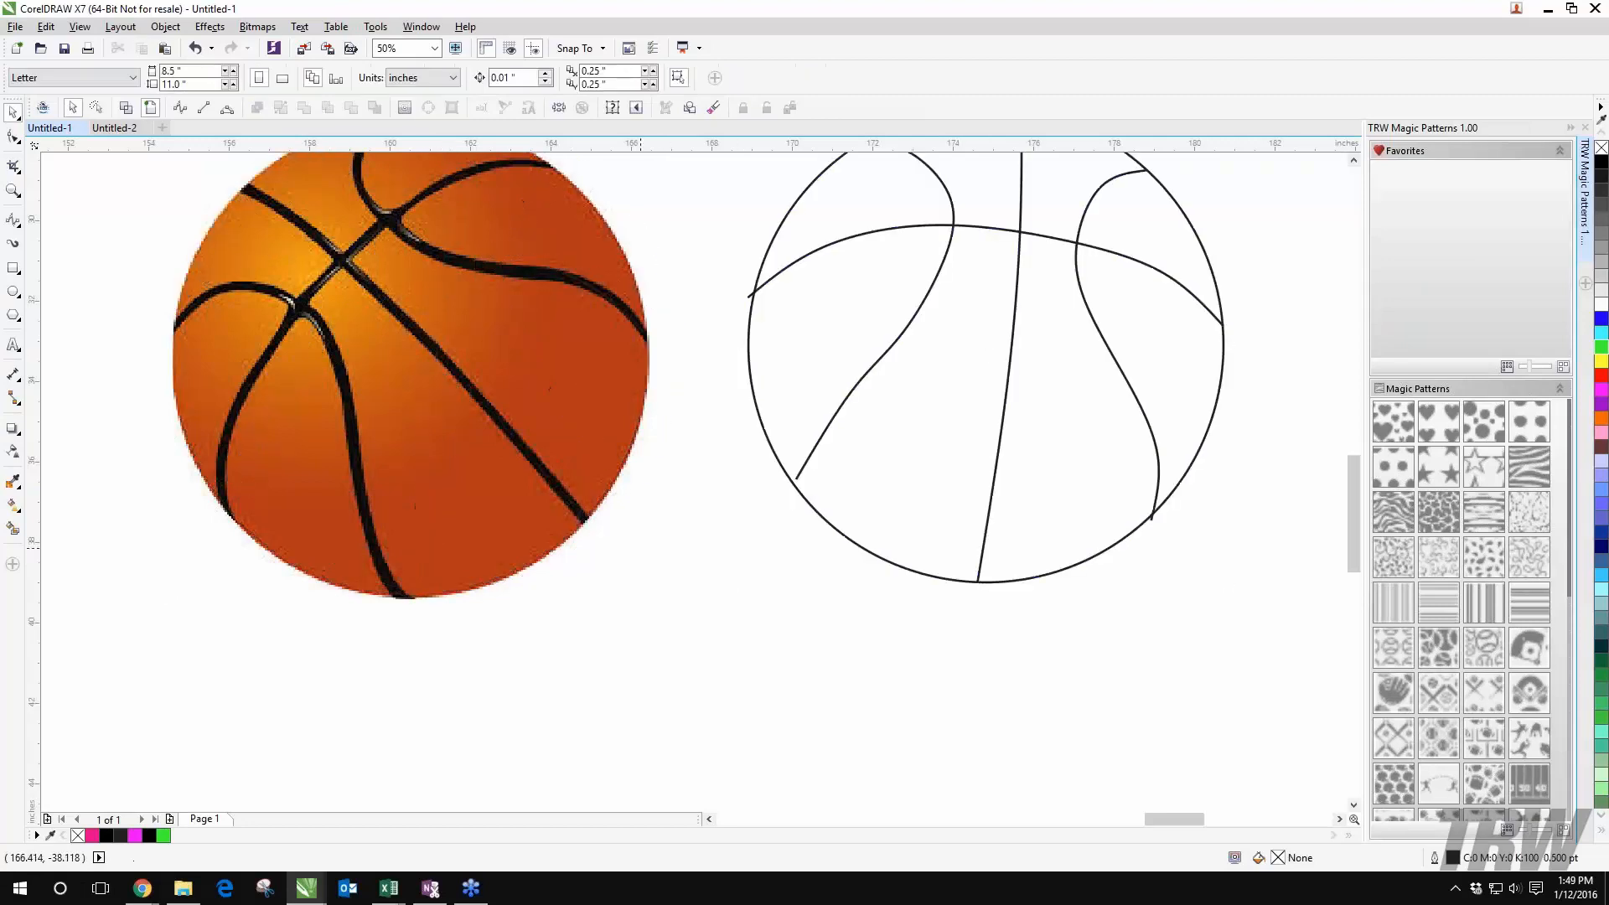
scroll(696, 385, right, 3)
drag(845, 207, 757, 277)
scroll(757, 277, down, 1)
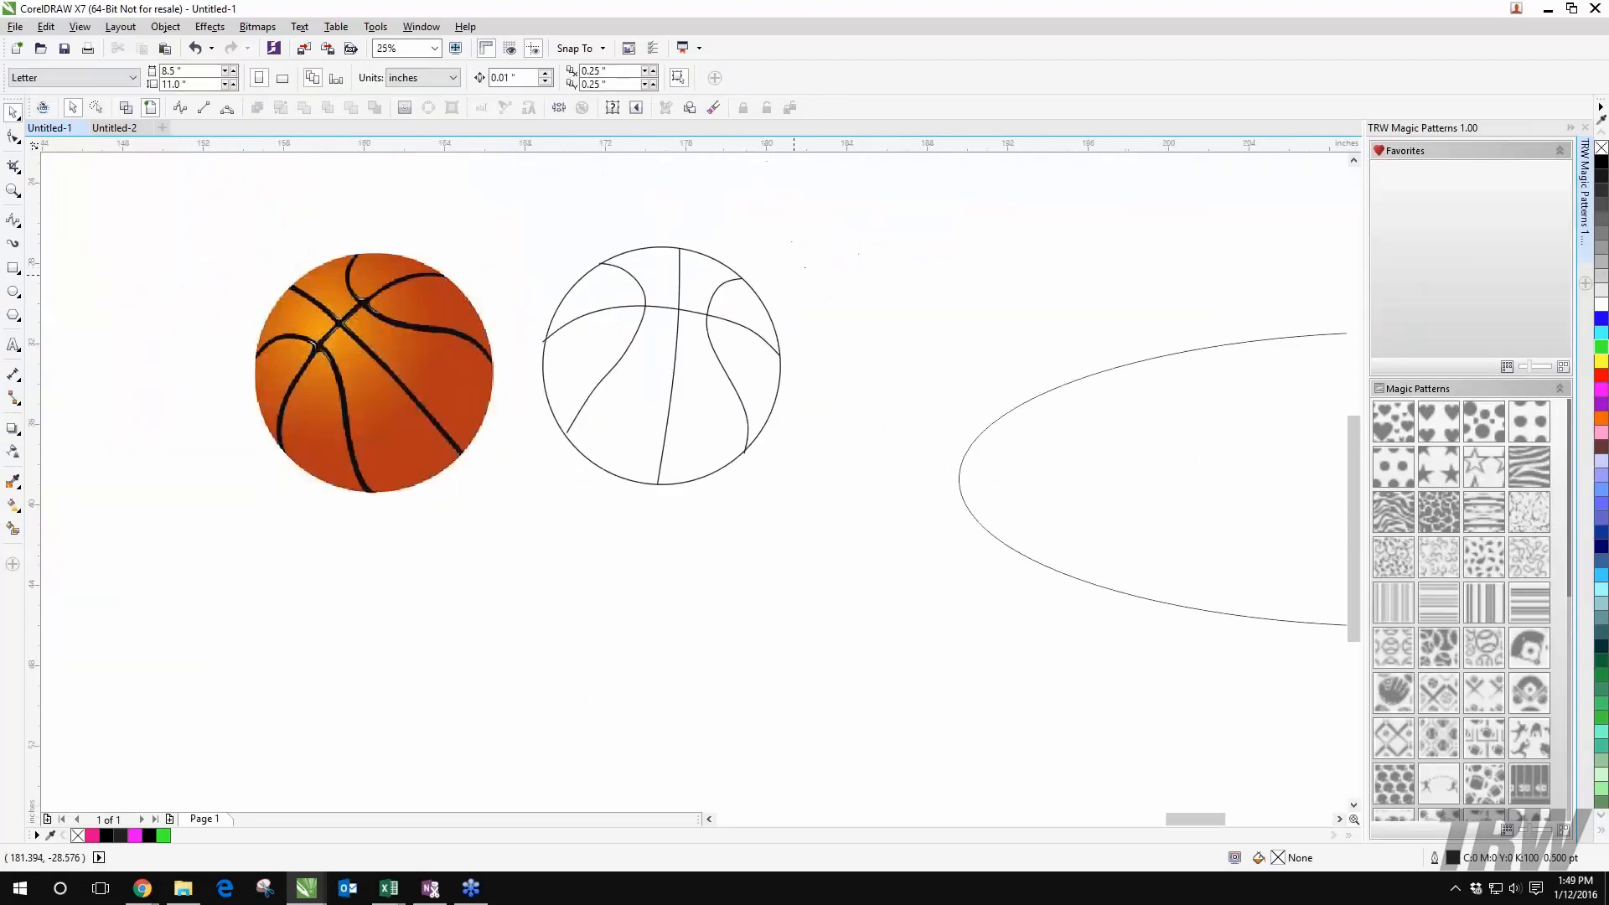
scroll(792, 277, up, 1)
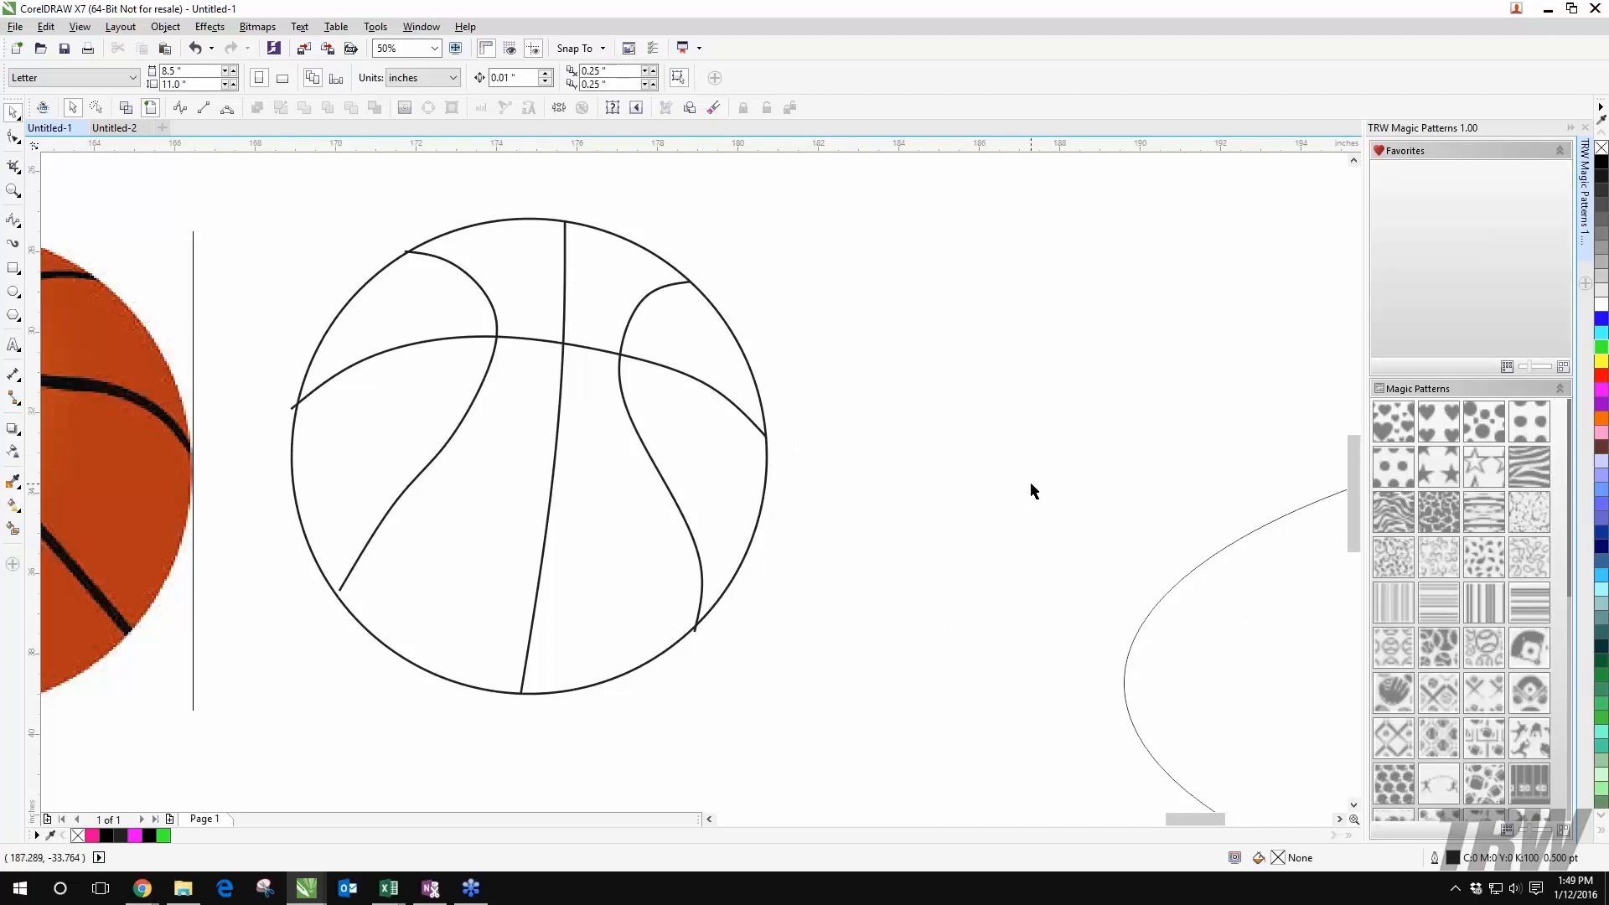
scroll(478, 467, up, 1)
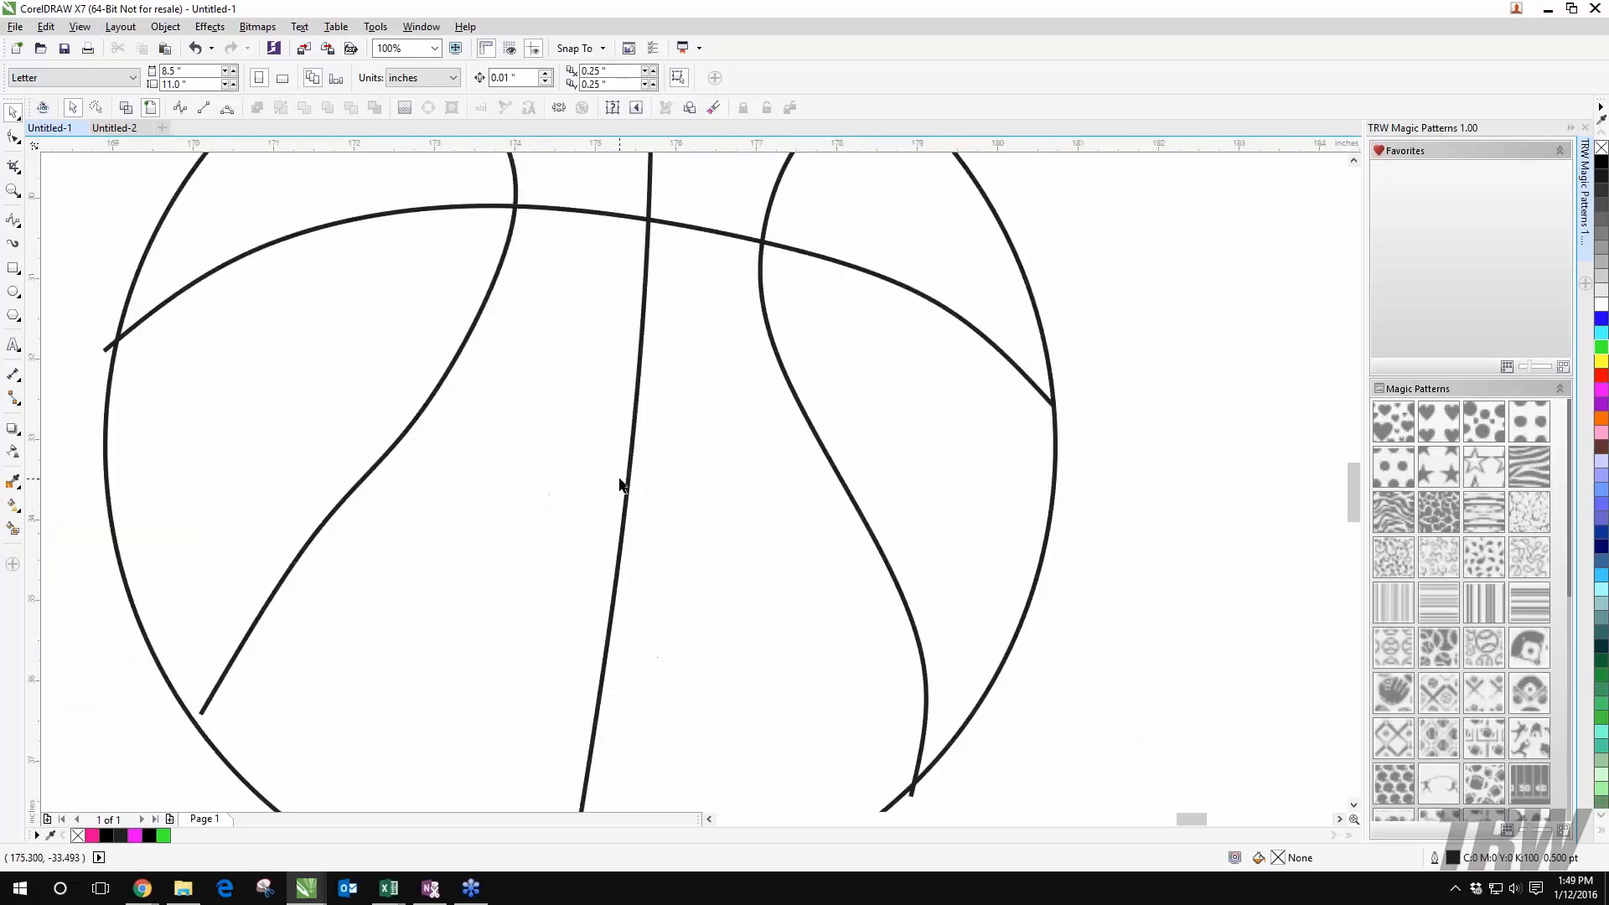
drag(127, 321, 576, 338)
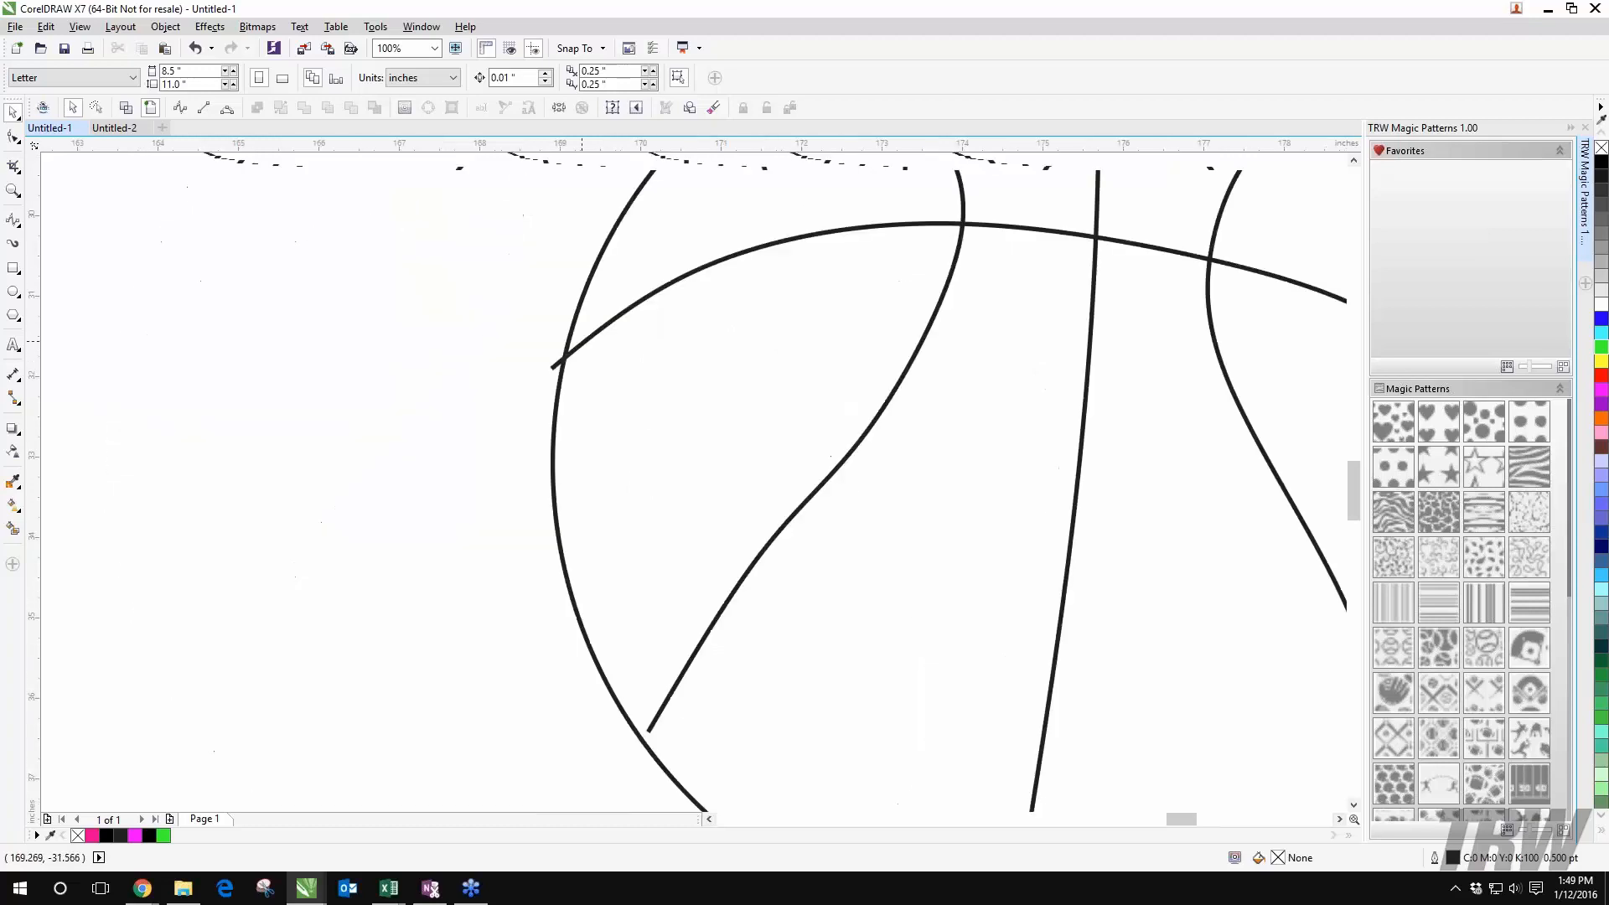
drag(1125, 264, 906, 240)
scroll(356, 299, down, 2)
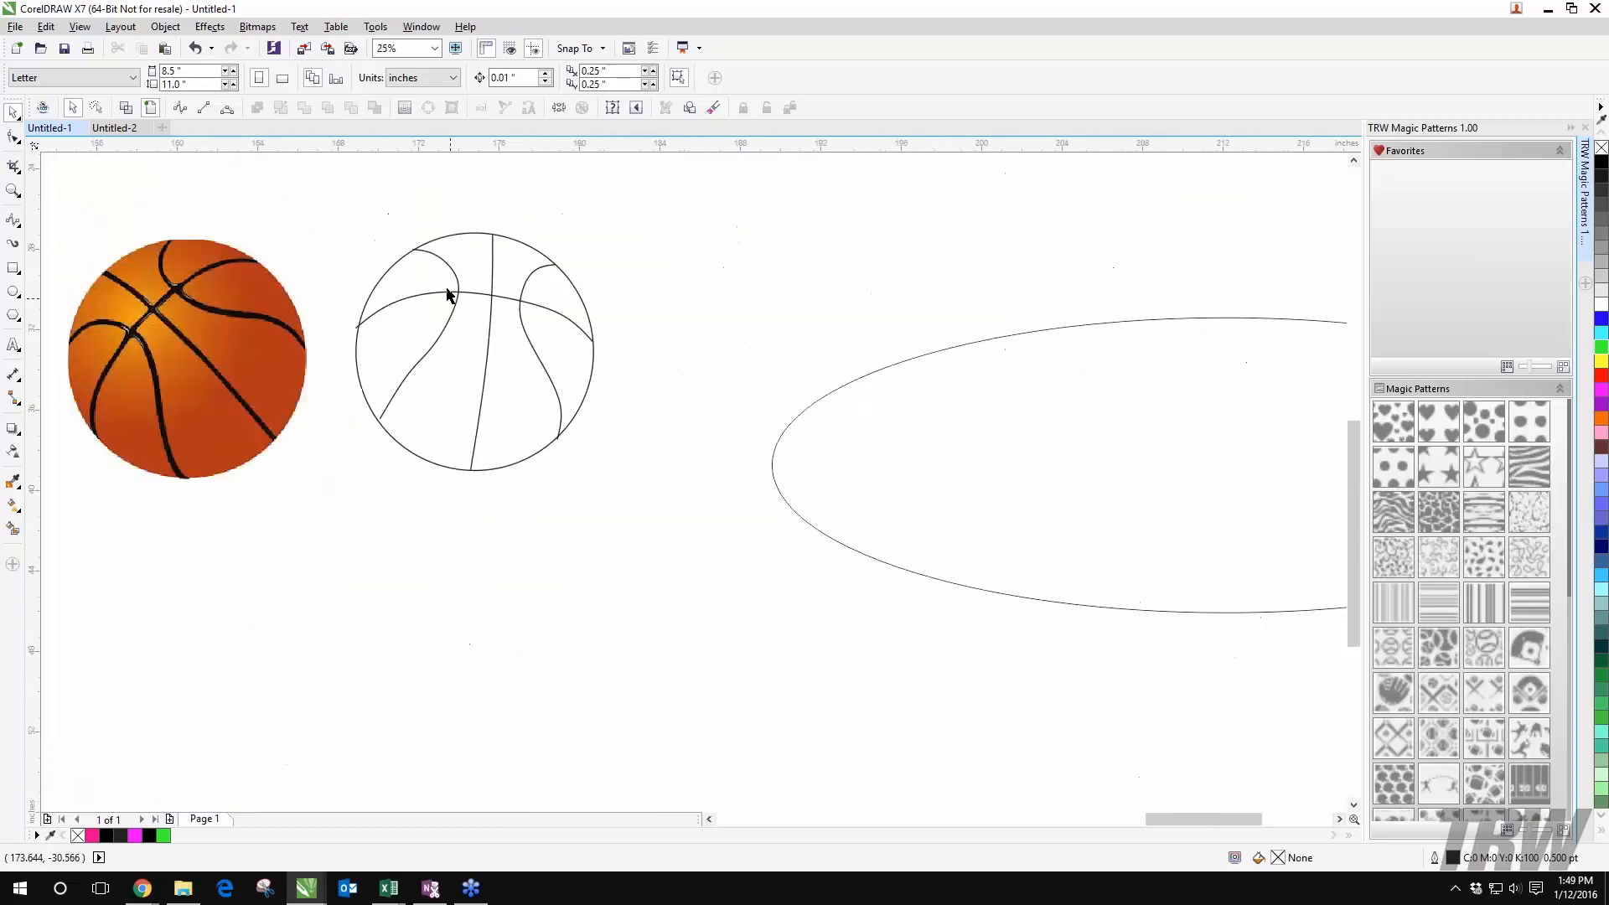
Step: Convert the outlines of the redrawn ball's circle and four seam curves to objects
drag(344, 201, 770, 568)
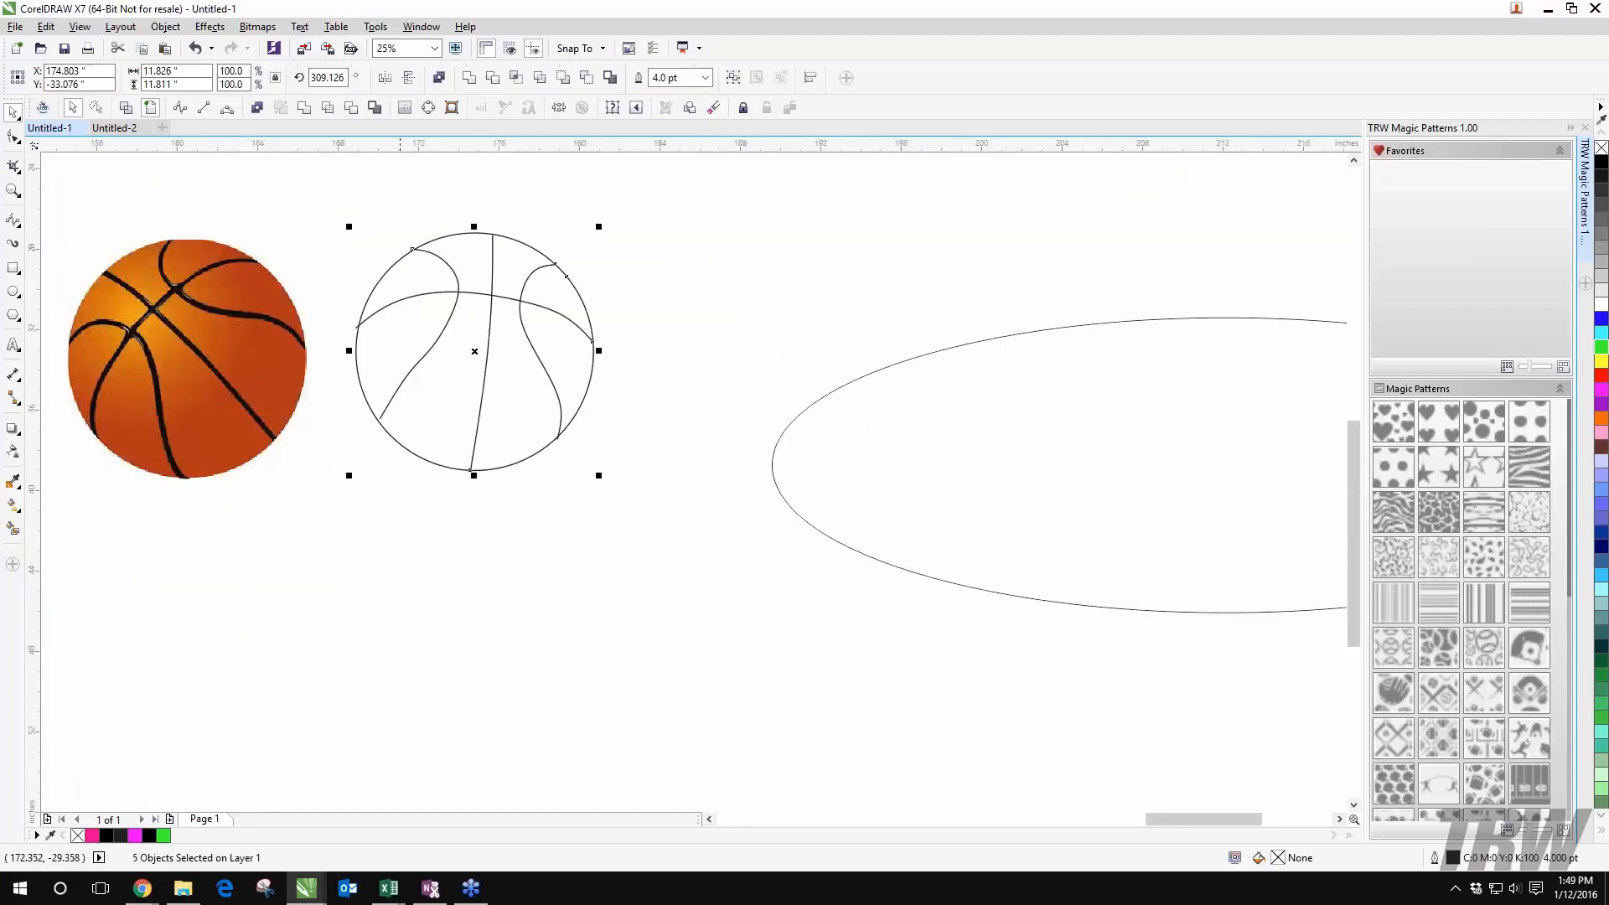
click(453, 108)
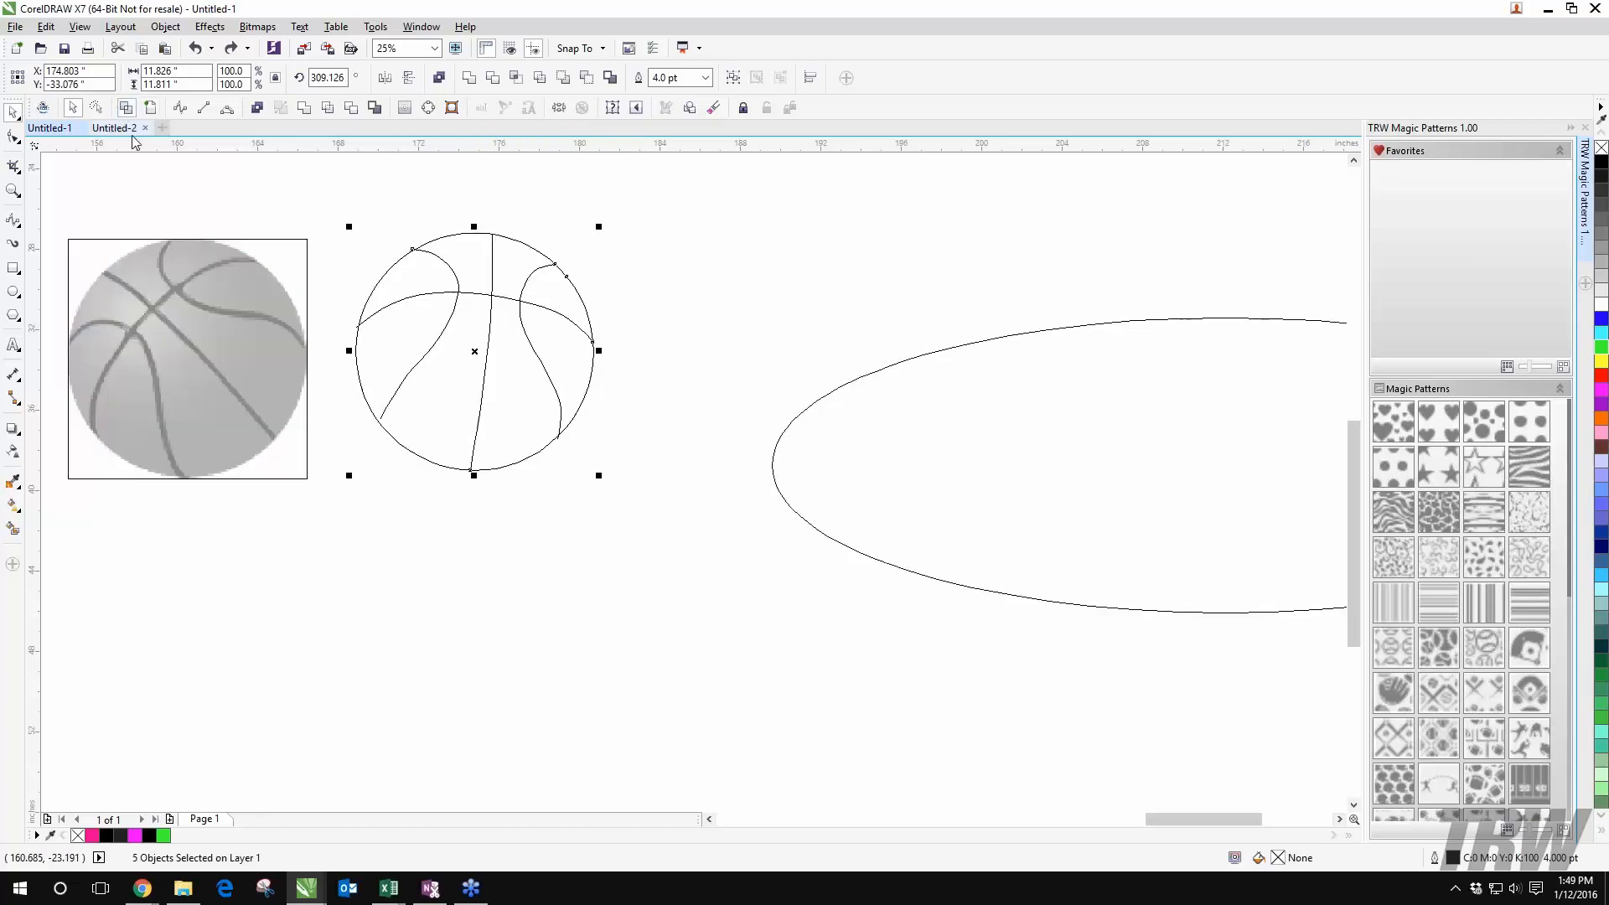
key(ctrl+z)
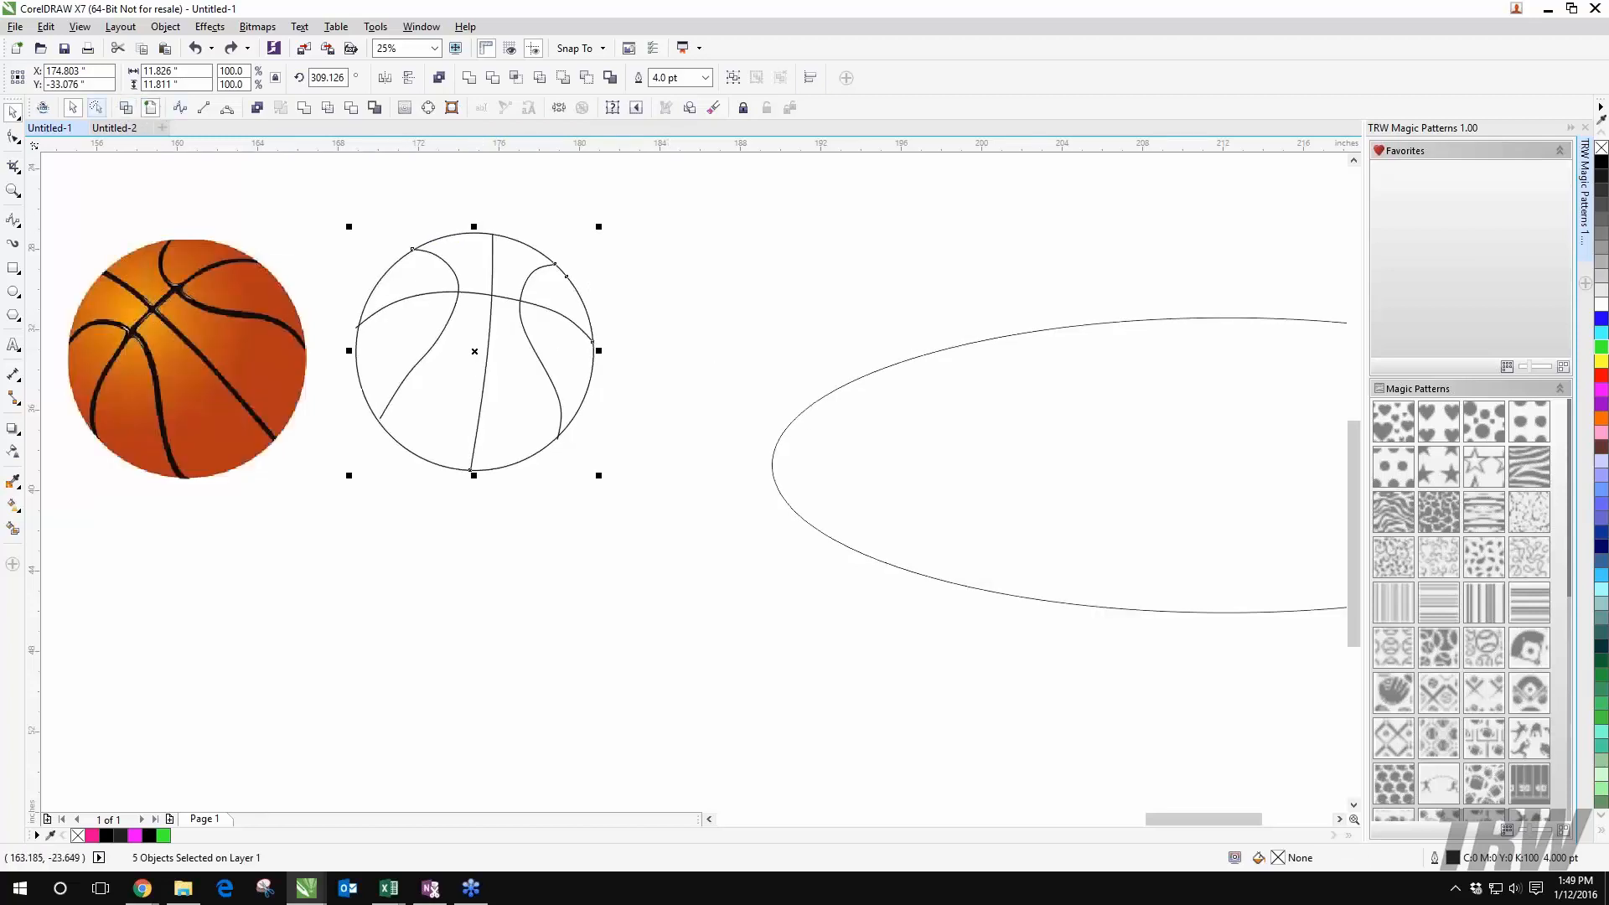
scroll(417, 157, up, 1)
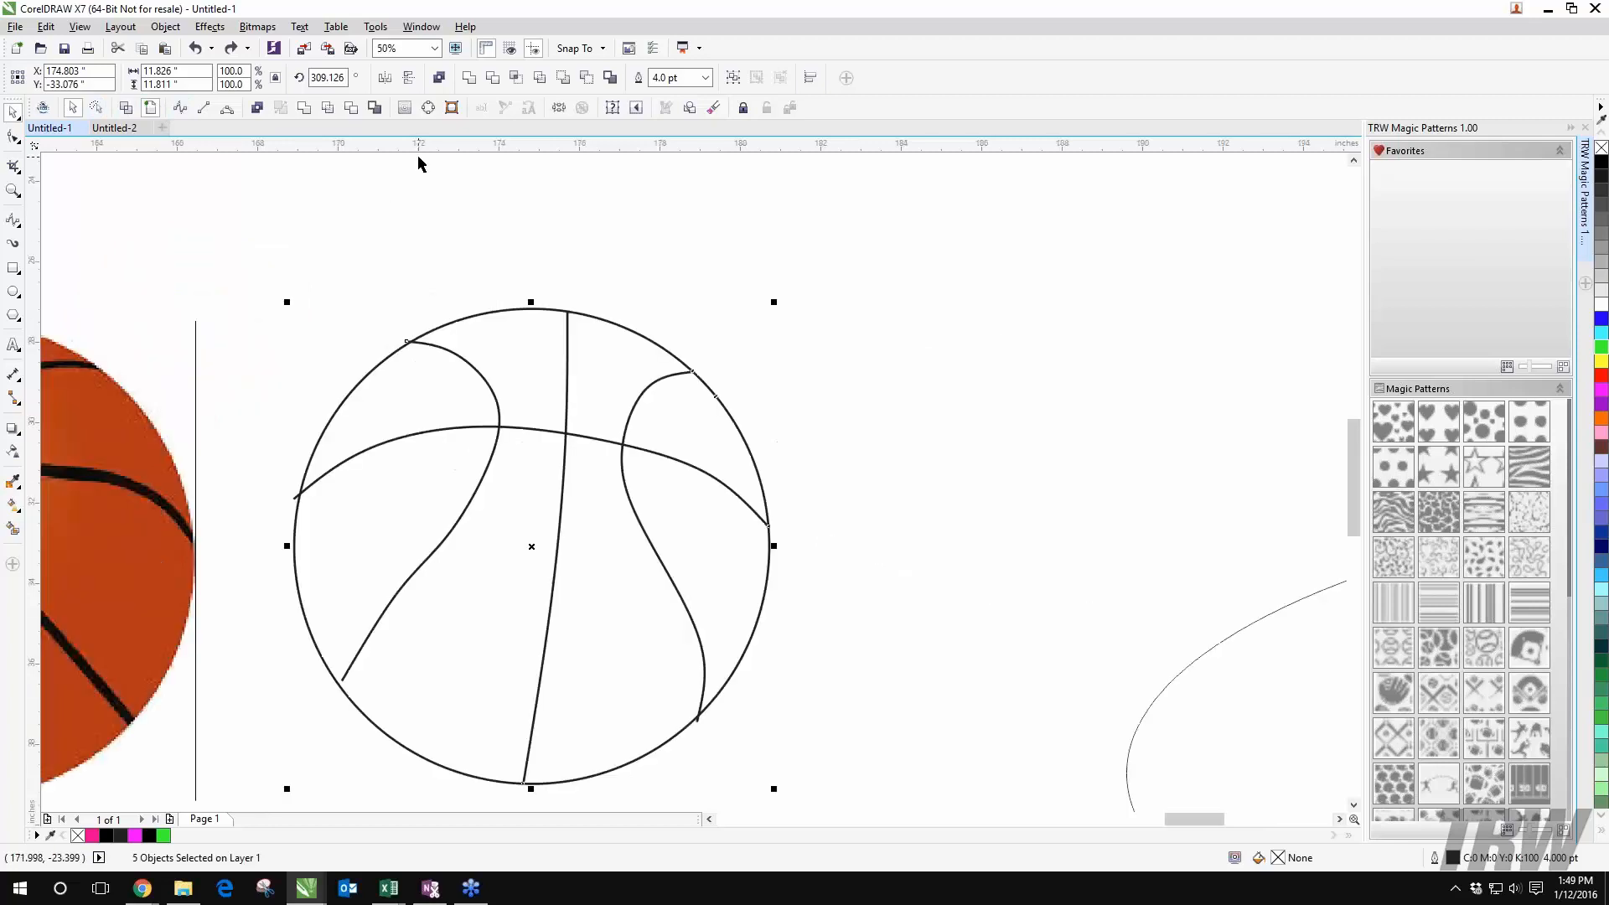
click(428, 108)
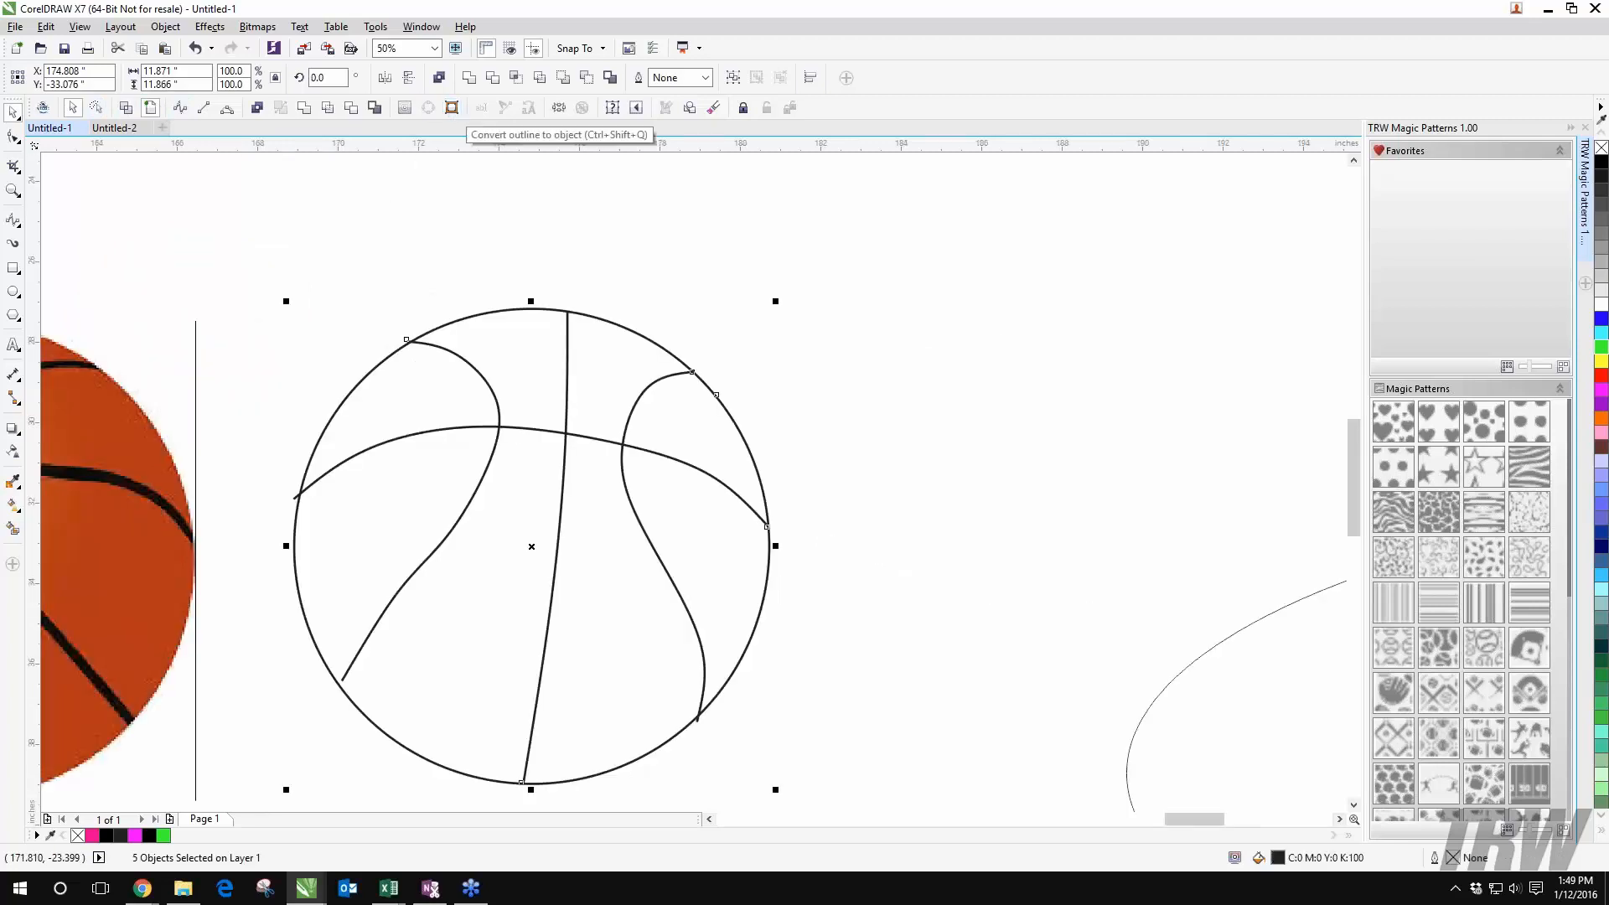
Step: Display the drawing as wireframe and examine where the arched horizontal seam's right end overlaps the circle's outline
click(845, 317)
click(125, 107)
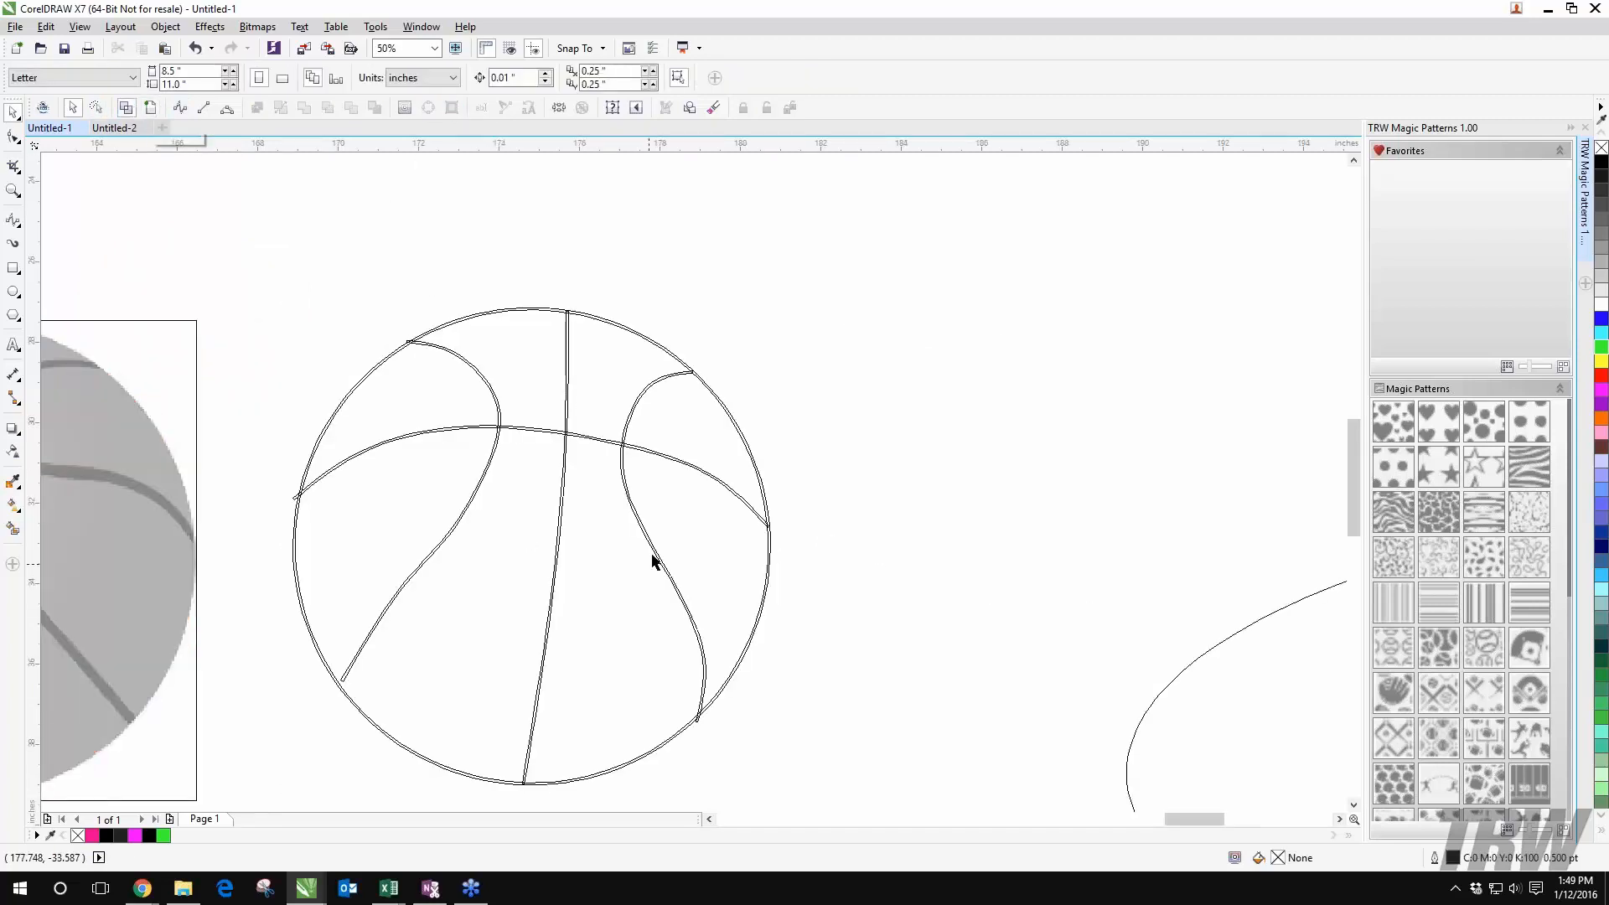
scroll(722, 534, up, 2)
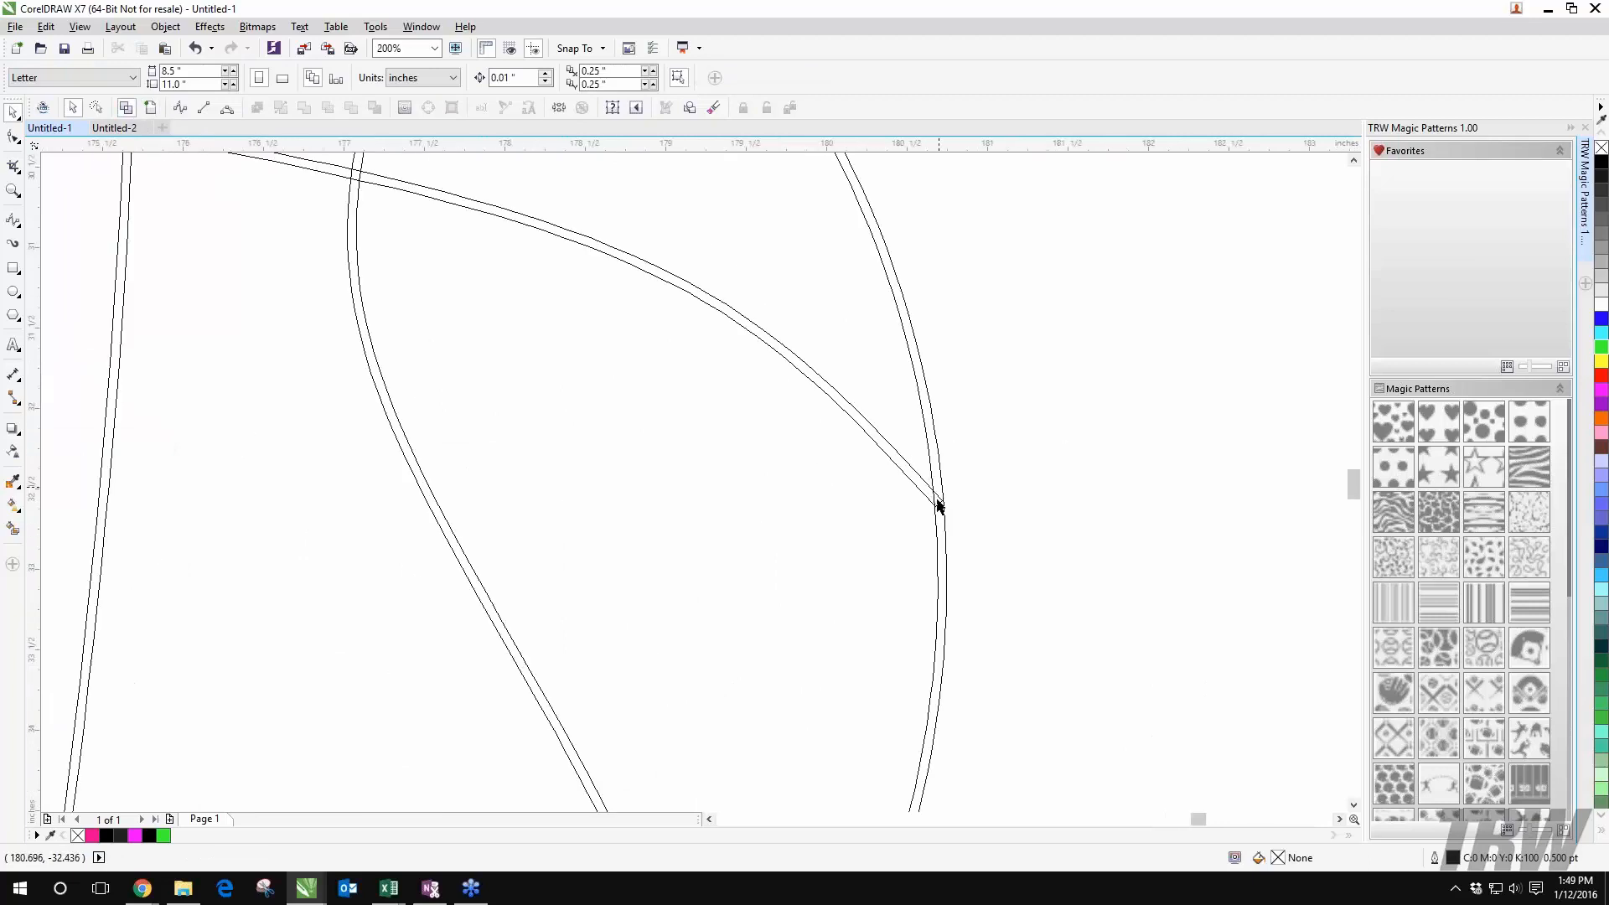
scroll(937, 501, up, 4)
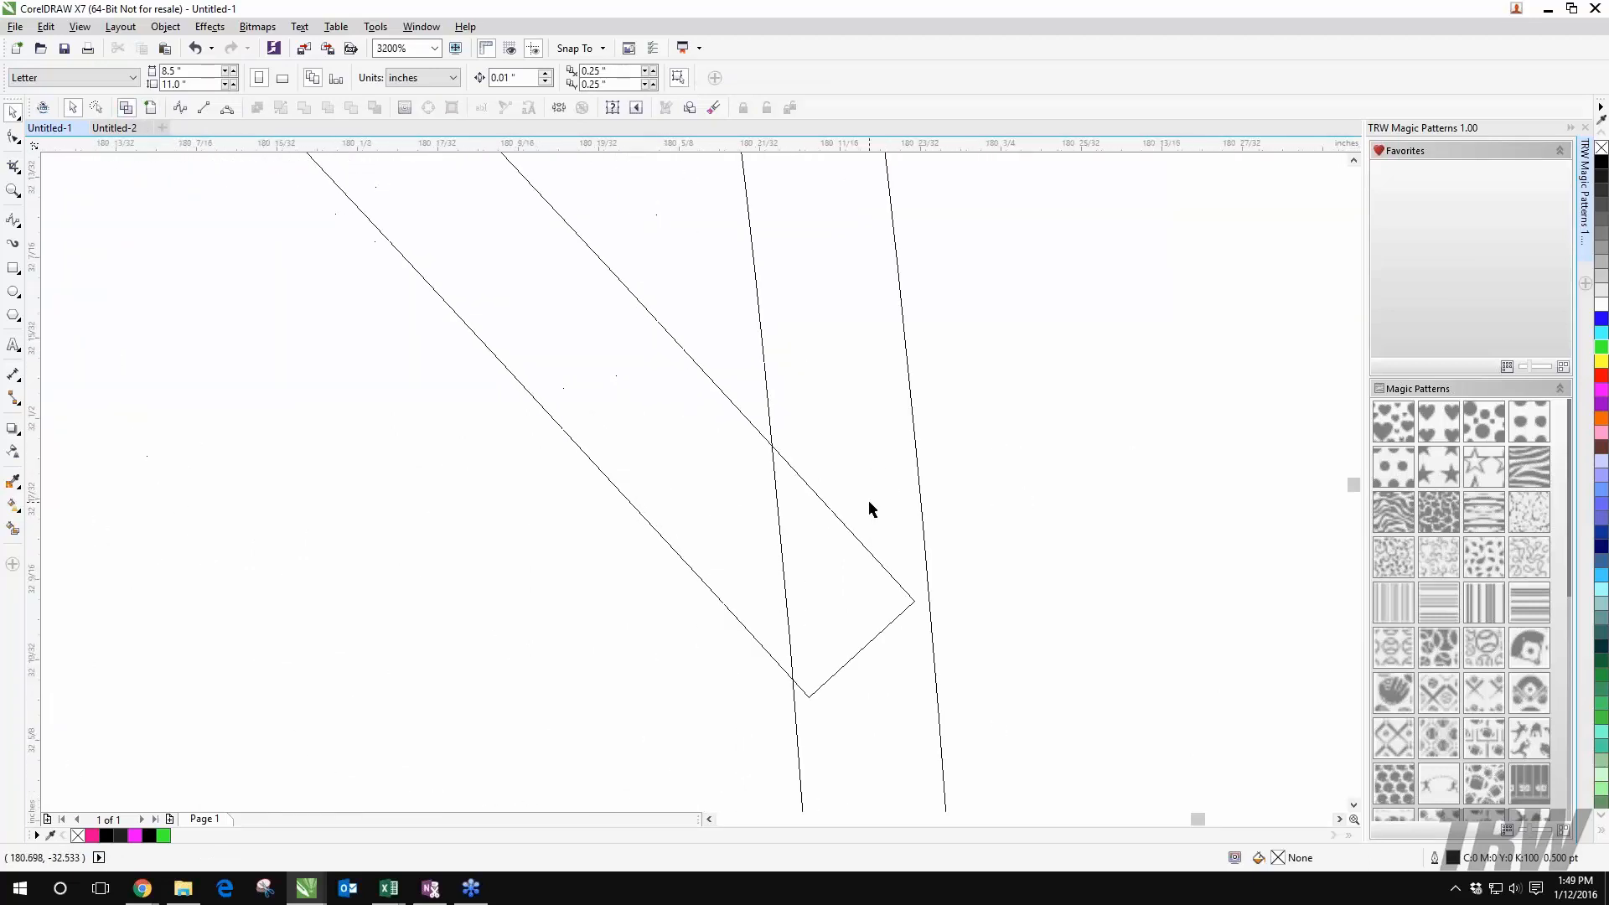
drag(869, 506, 629, 283)
scroll(628, 283, down, 1)
click(651, 388)
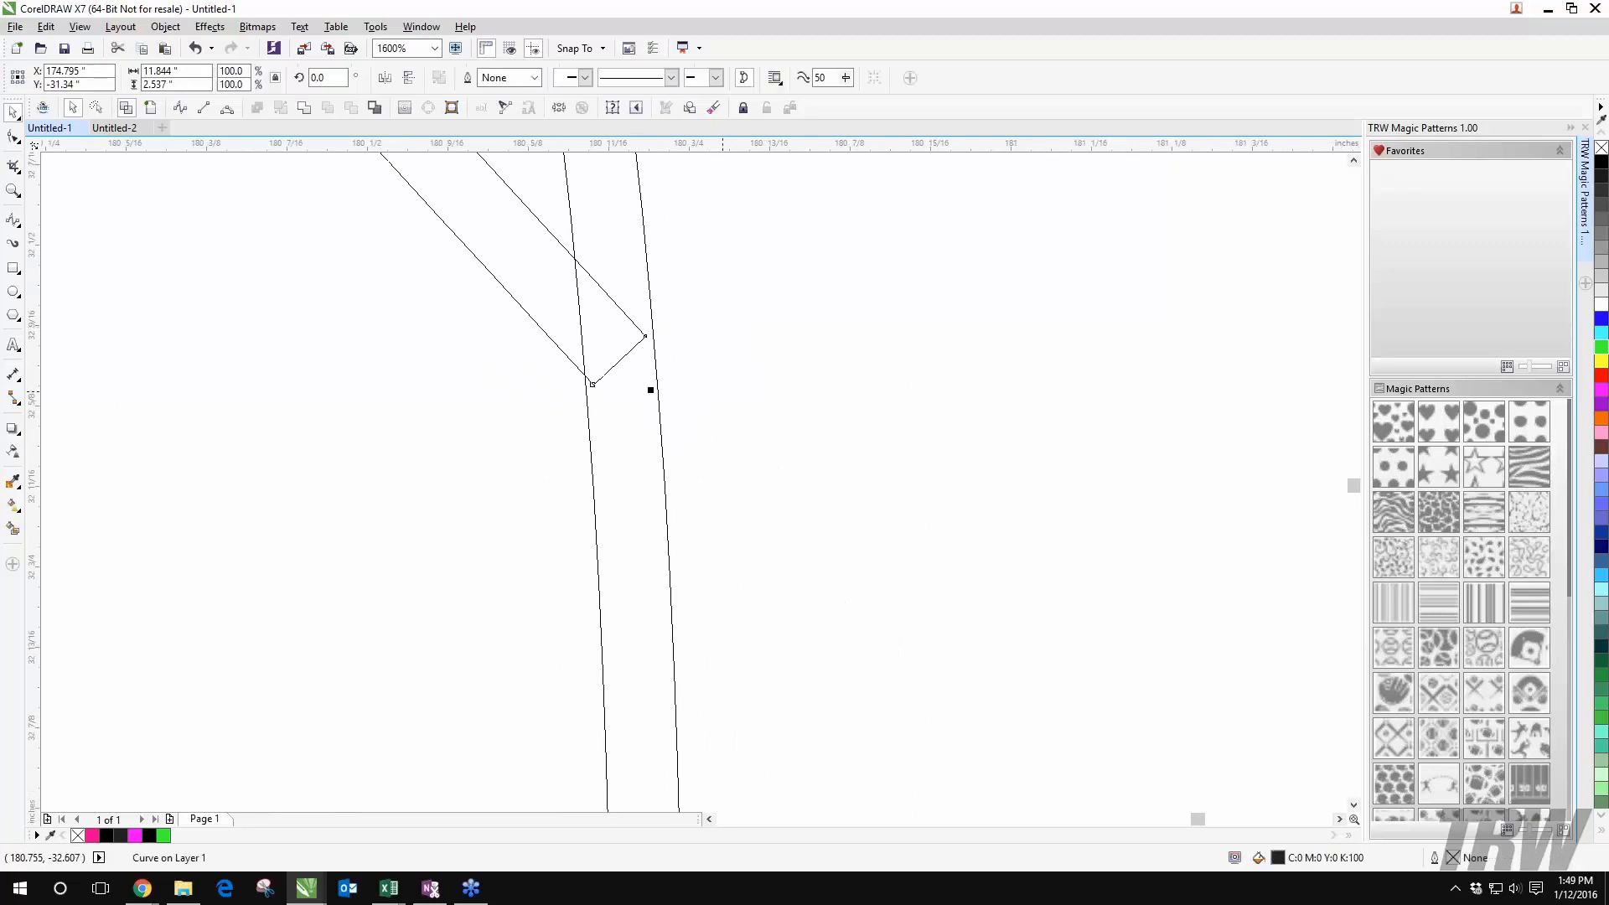
scroll(650, 388, down, 1)
scroll(953, 373, up, 1)
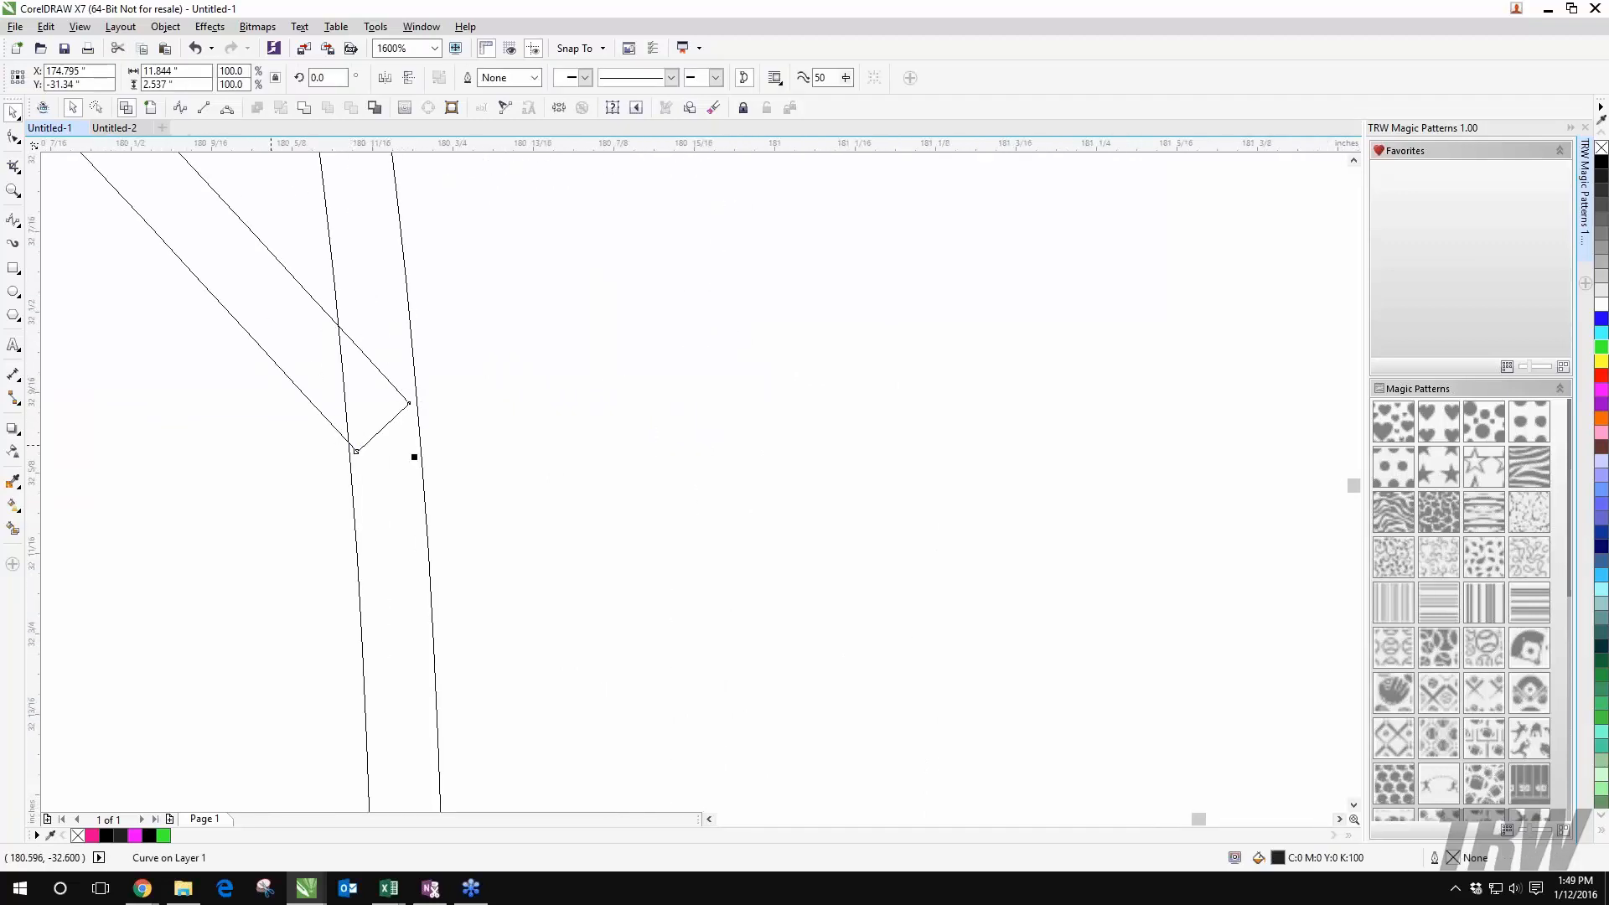
scroll(485, 449, down, 4)
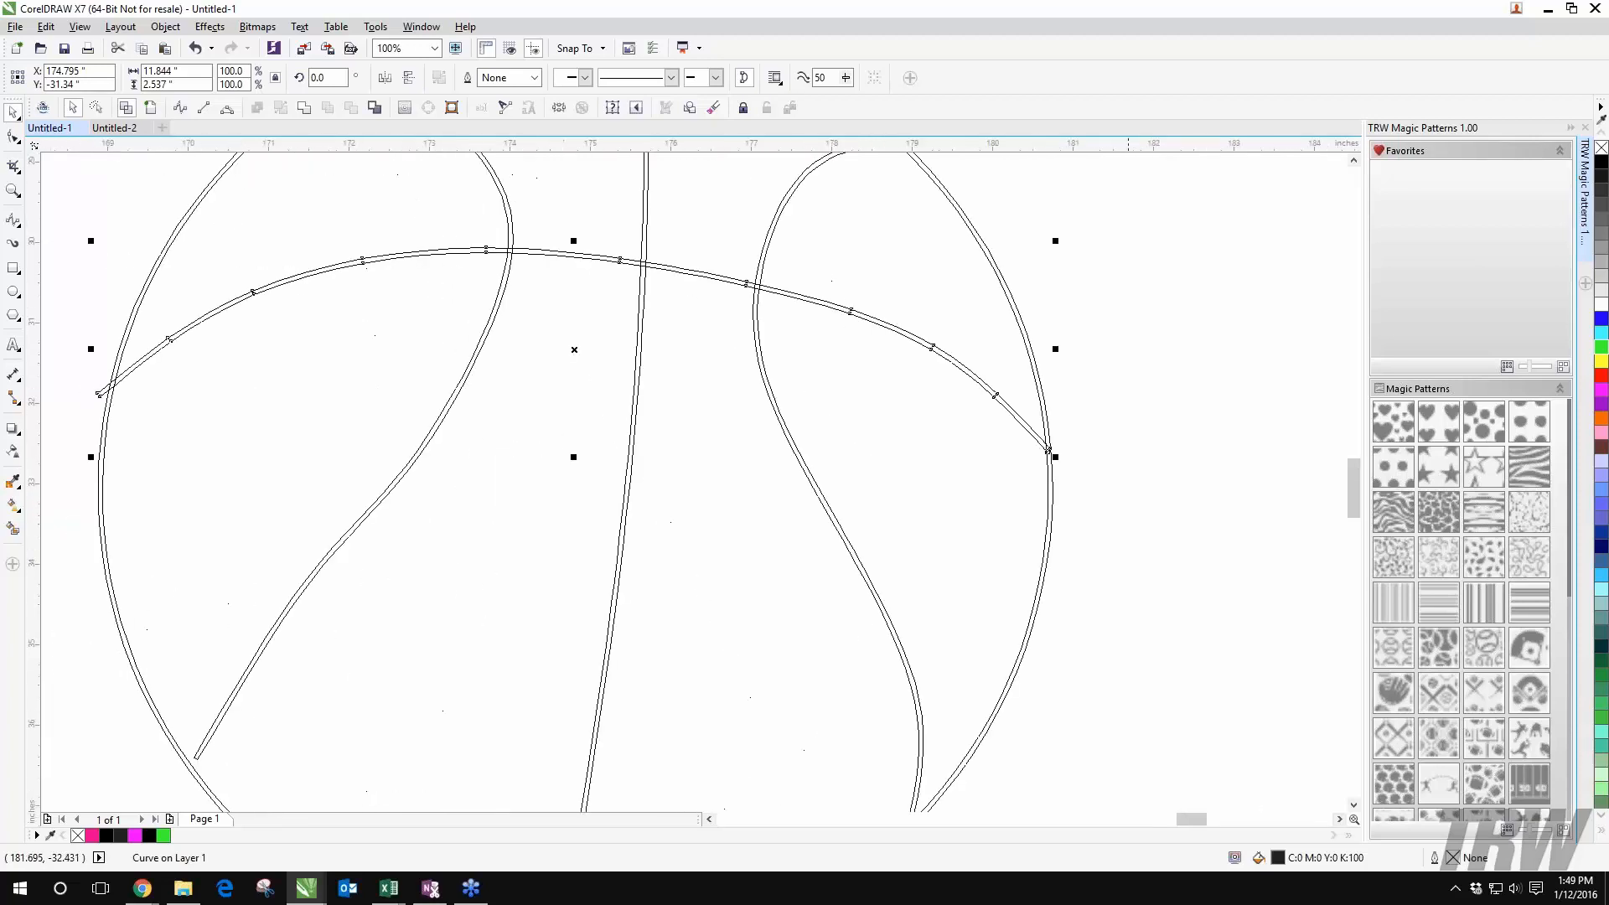
scroll(1009, 374, up, 2)
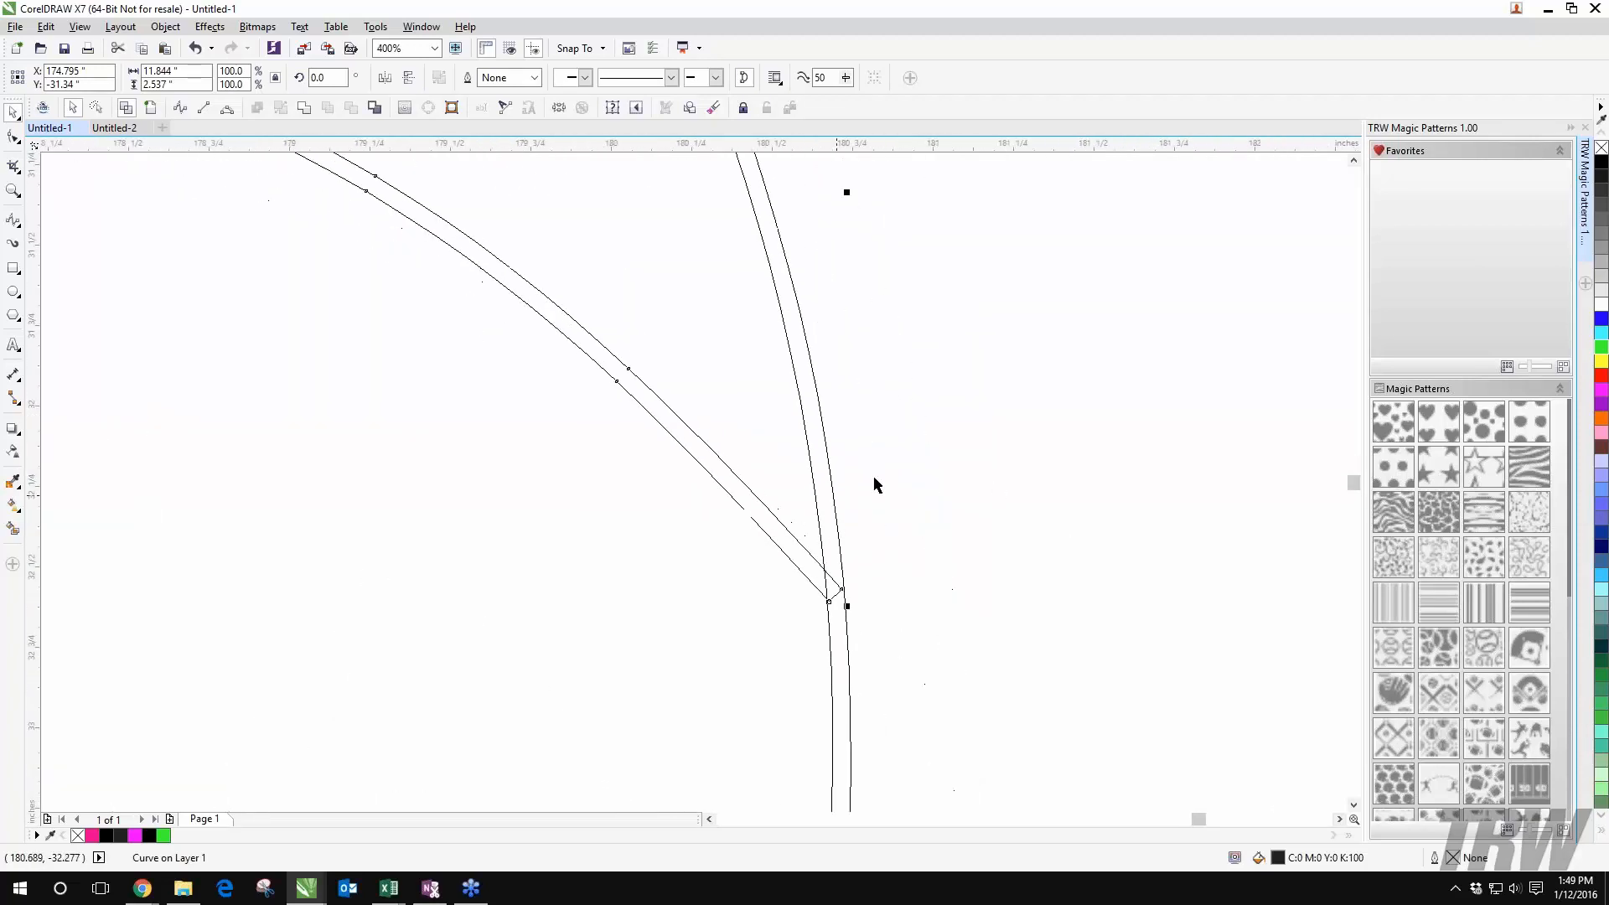
Step: Weld the arched horizontal seam to the ball's circle outline
key(Escape)
click(741, 481)
shift+click(798, 368)
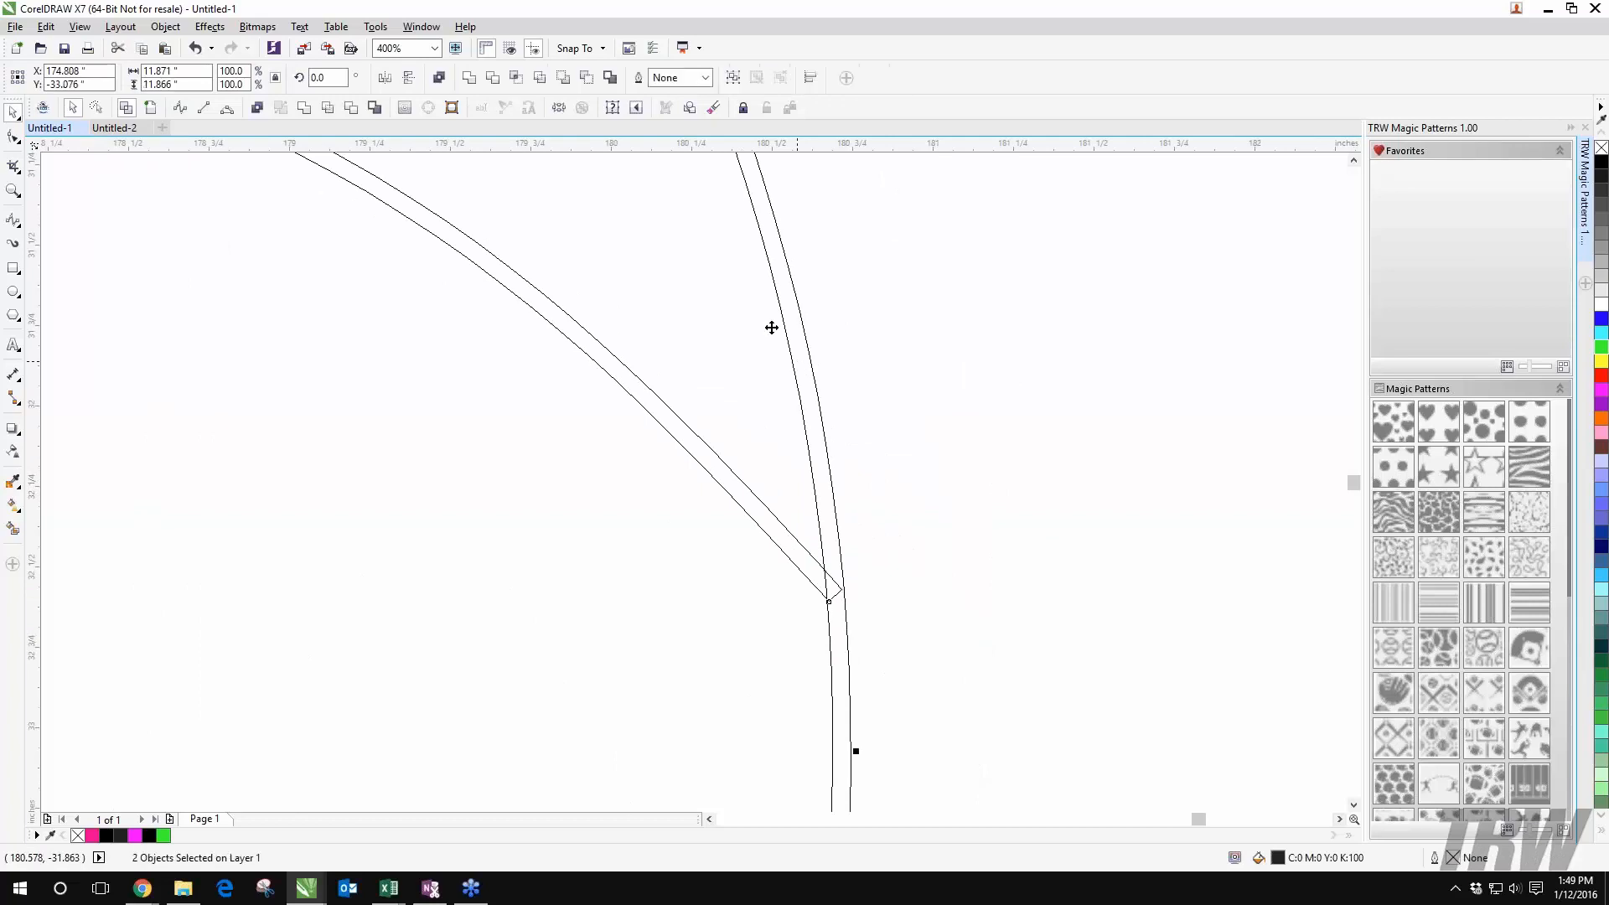
click(306, 114)
key(Escape)
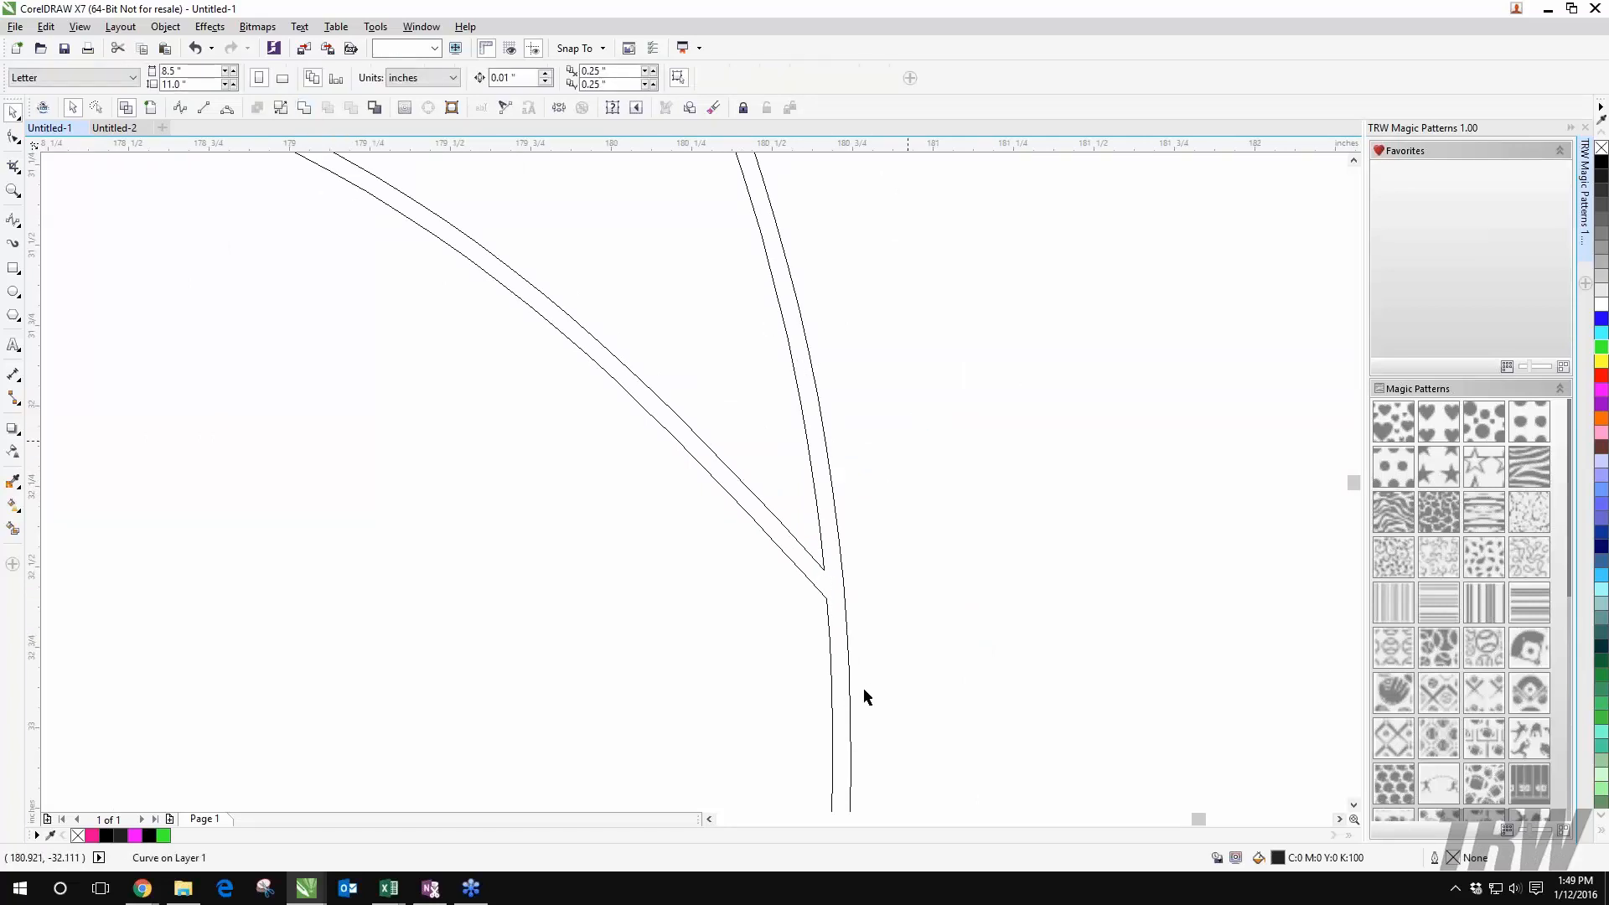
Step: Weld the right-hand curved seam to the circle where they cross at the ball's lower right
scroll(864, 688, down, 4)
scroll(864, 687, down, 2)
scroll(897, 539, up, 5)
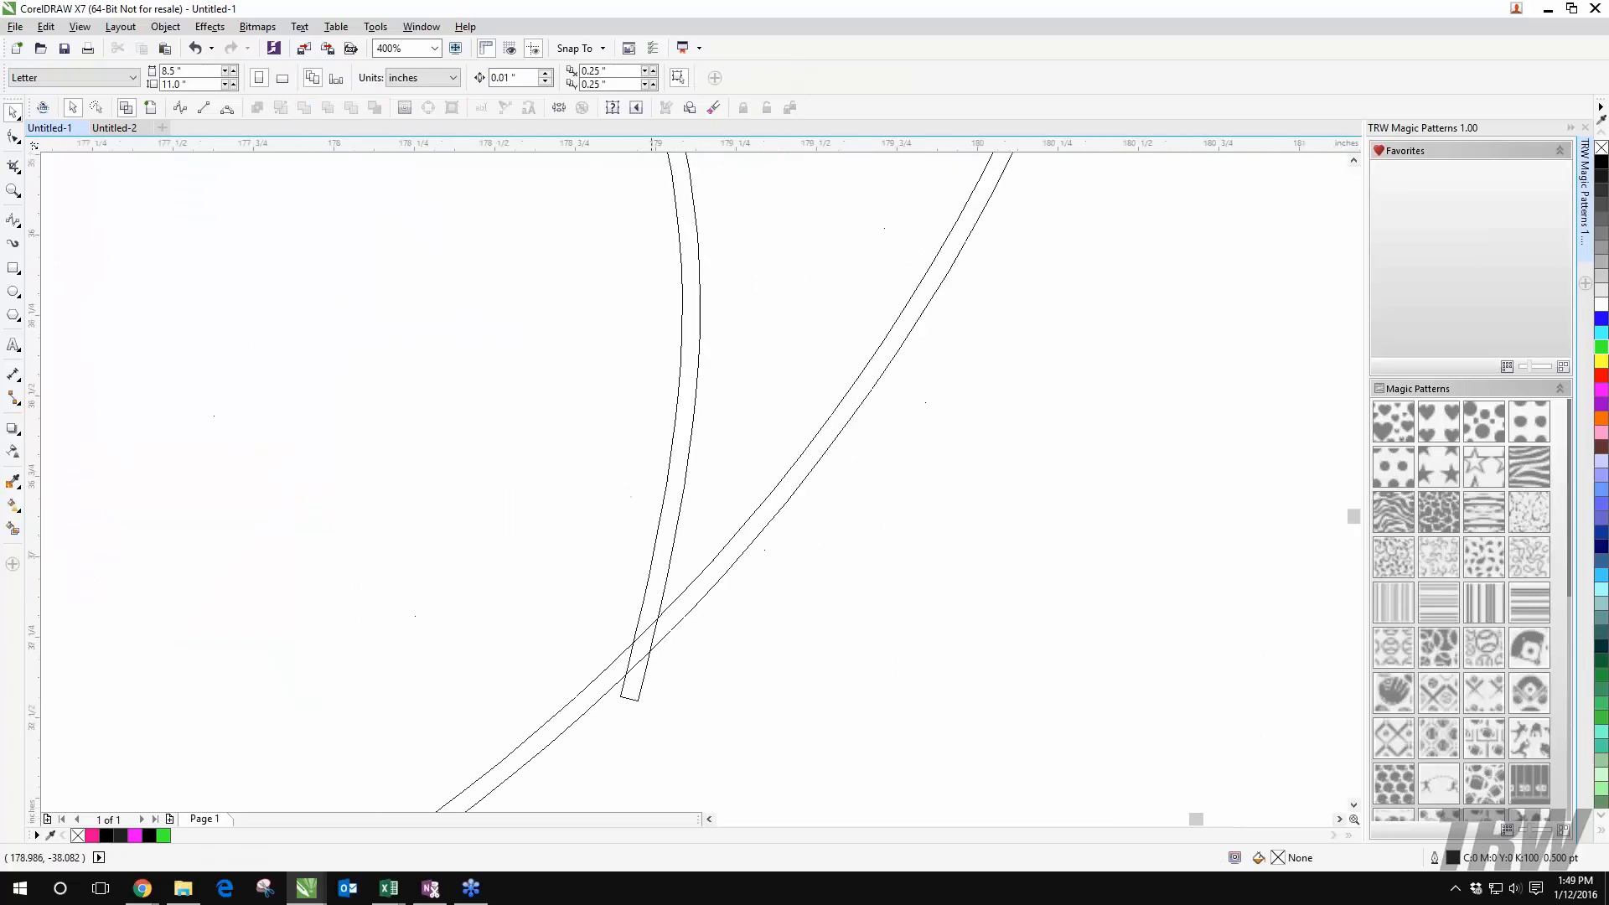
scroll(666, 715, up, 1)
click(614, 572)
shift+click(687, 523)
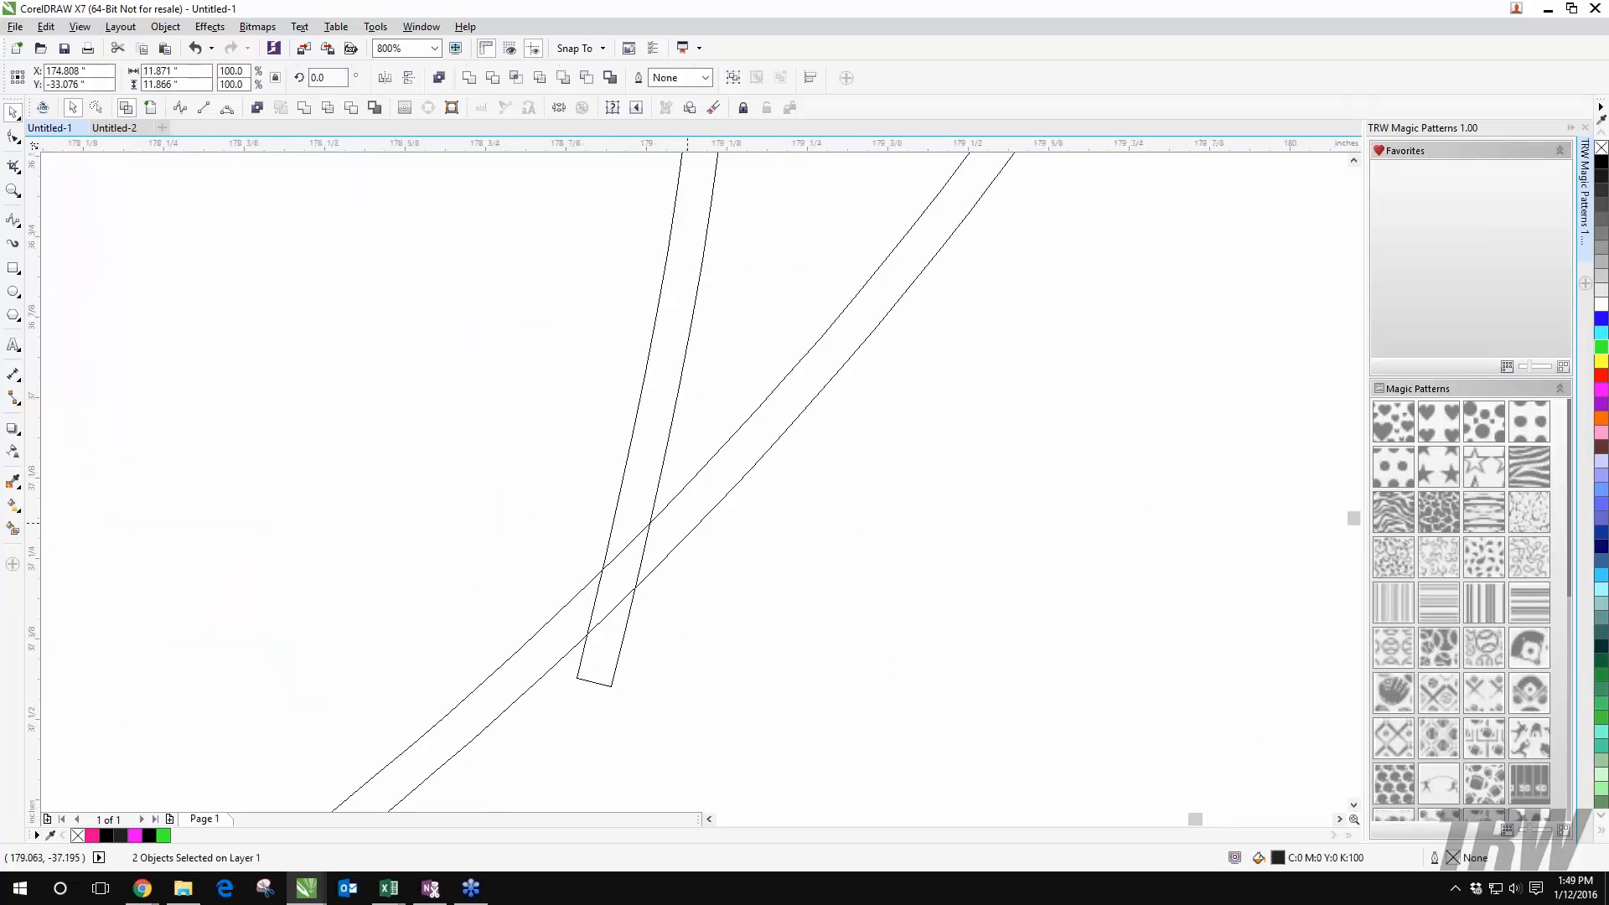
click(306, 109)
Step: Weld the near-vertical centre seam to the circle at the bottom of the ball
scroll(697, 650, down, 1)
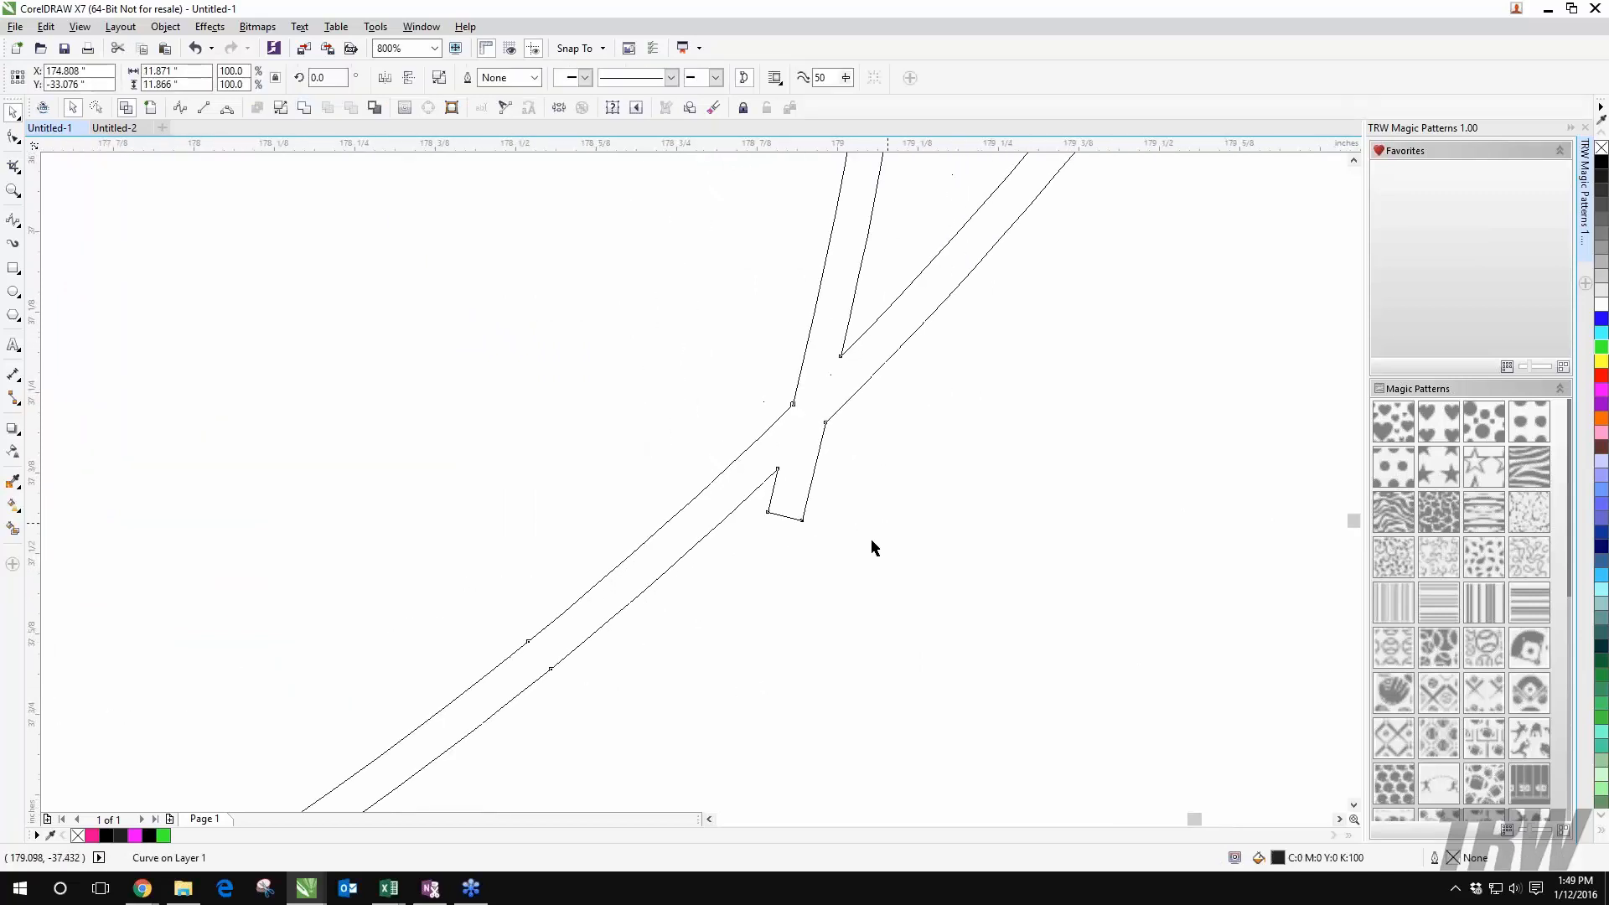
scroll(870, 543, down, 1)
drag(125, 763, 577, 556)
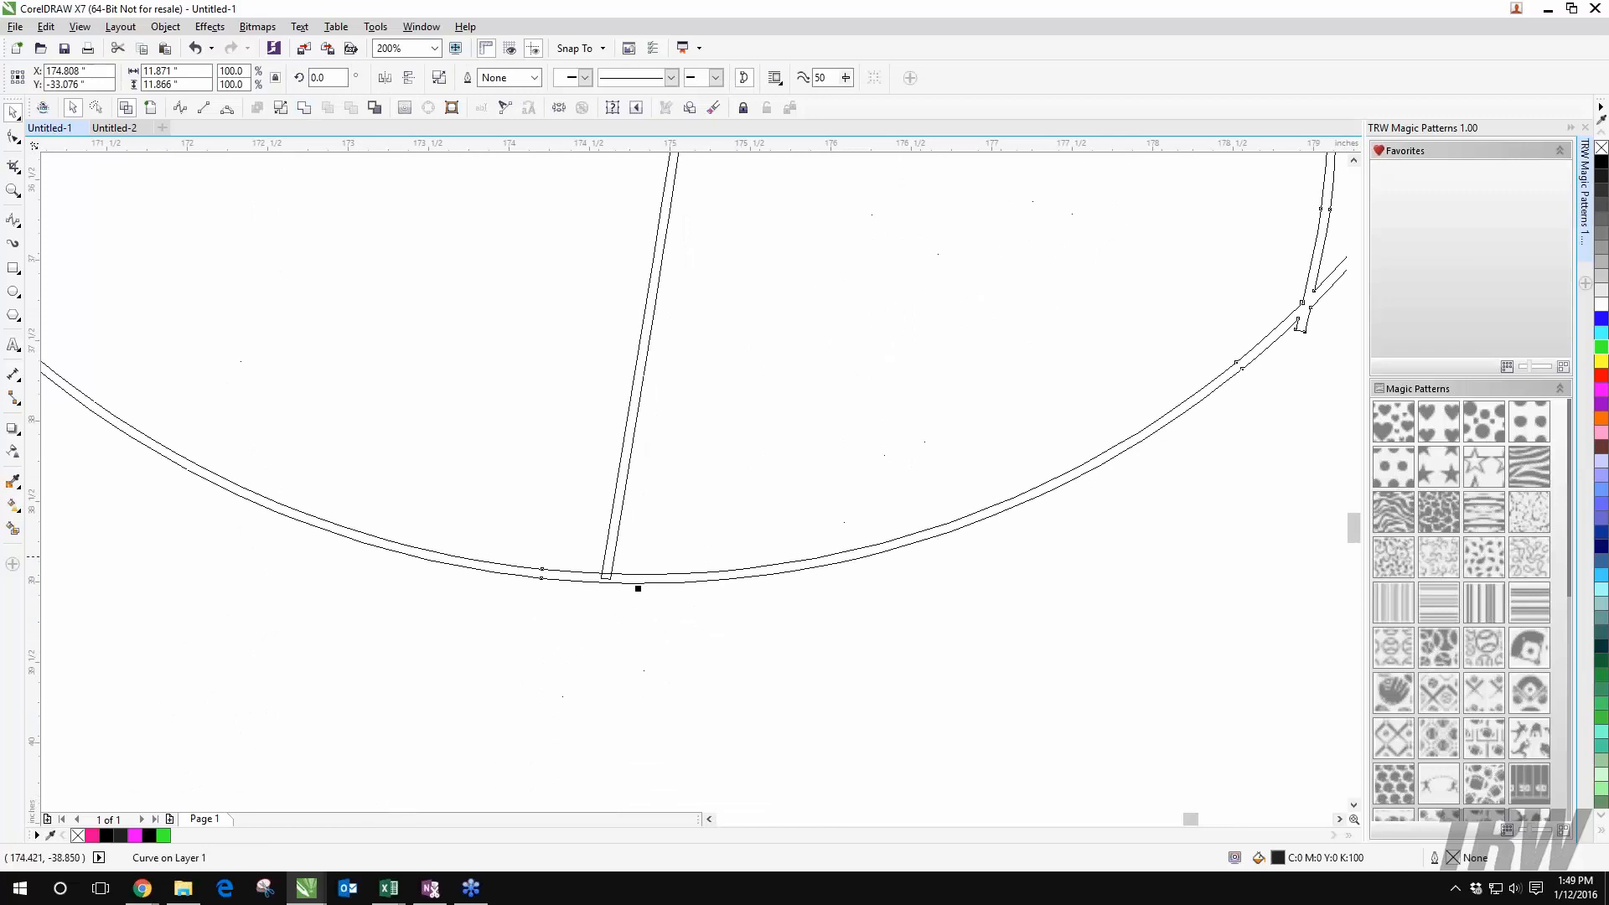
click(151, 108)
click(128, 108)
scroll(544, 613, up, 2)
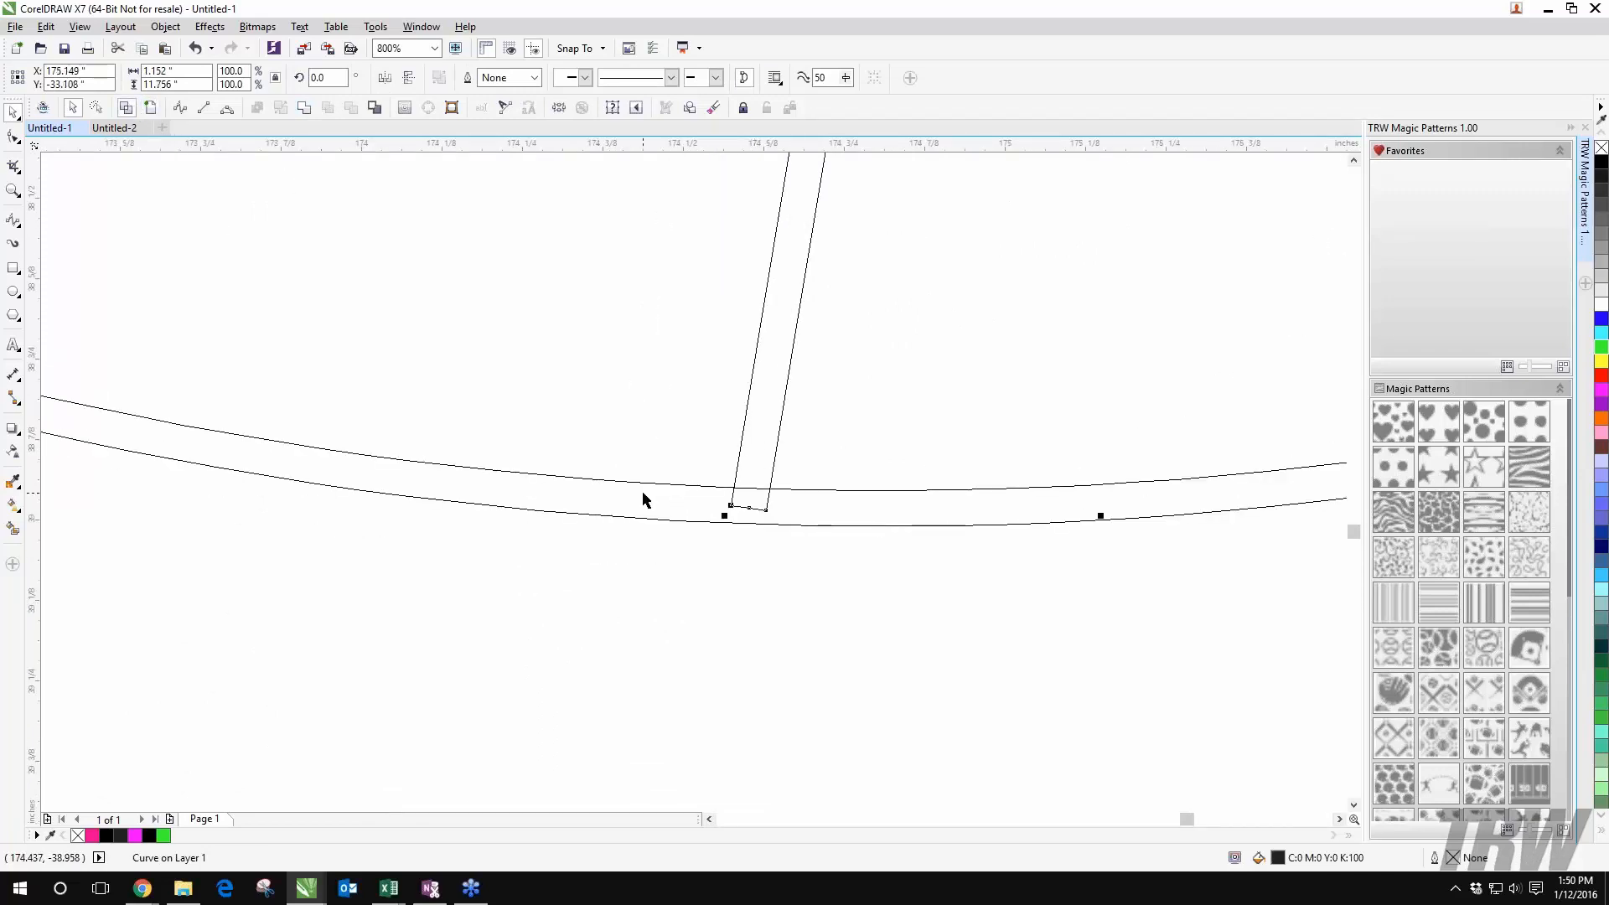
scroll(410, 721, down, 2)
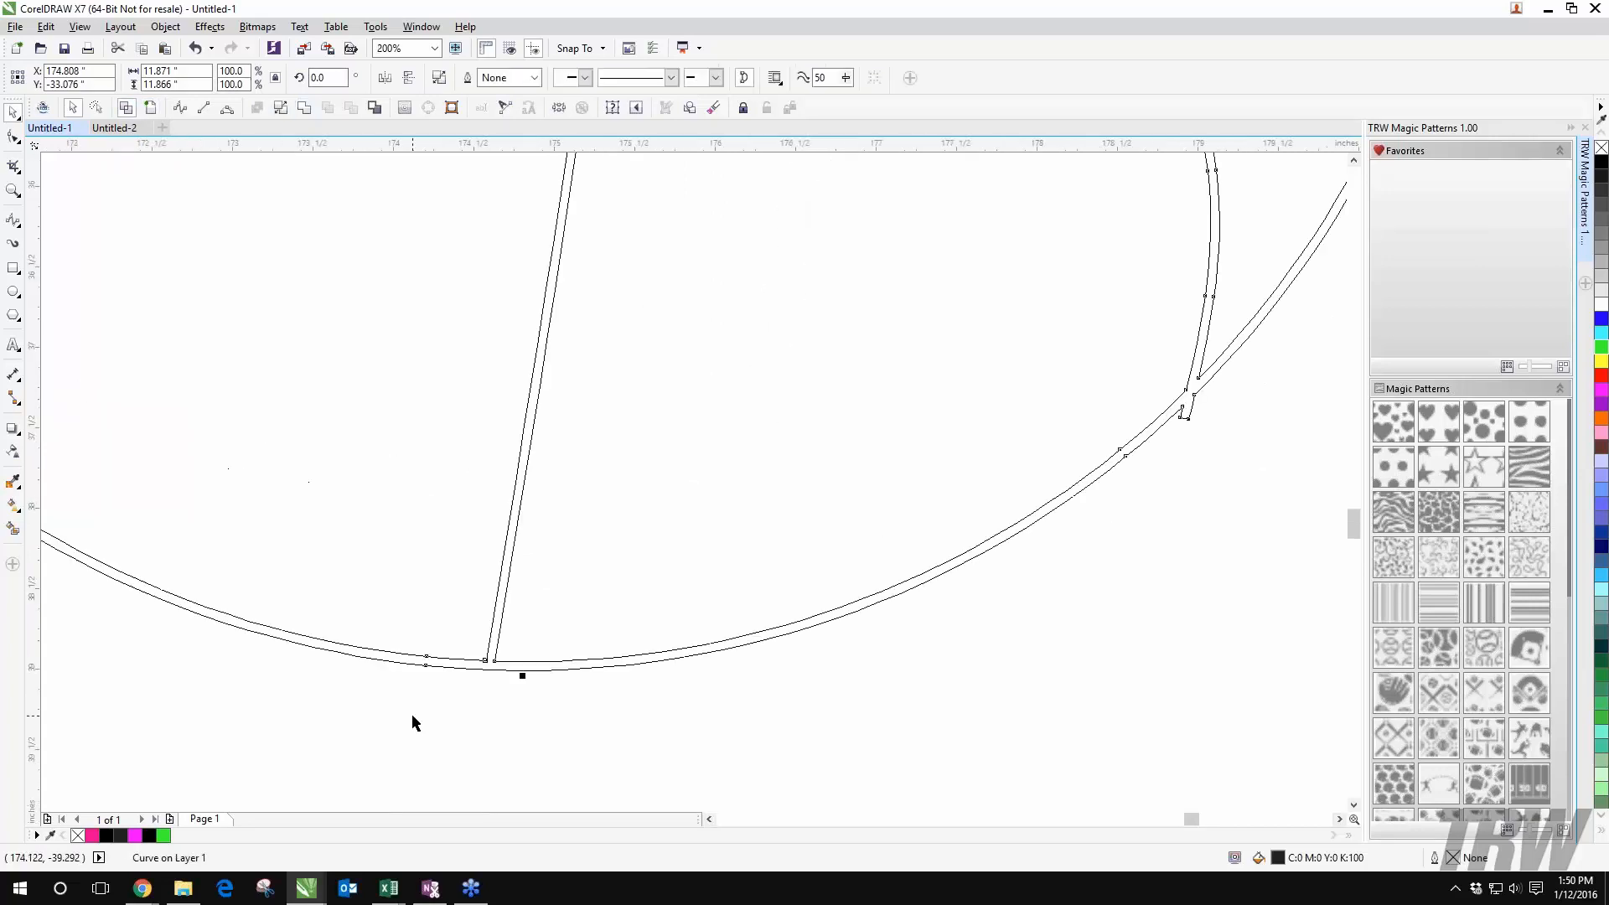
Step: Extend the left curved seam's lower end onto the circle by moving its two end nodes between the circle's outlines
drag(412, 716, 1089, 645)
drag(470, 218, 779, 618)
scroll(780, 618, up, 1)
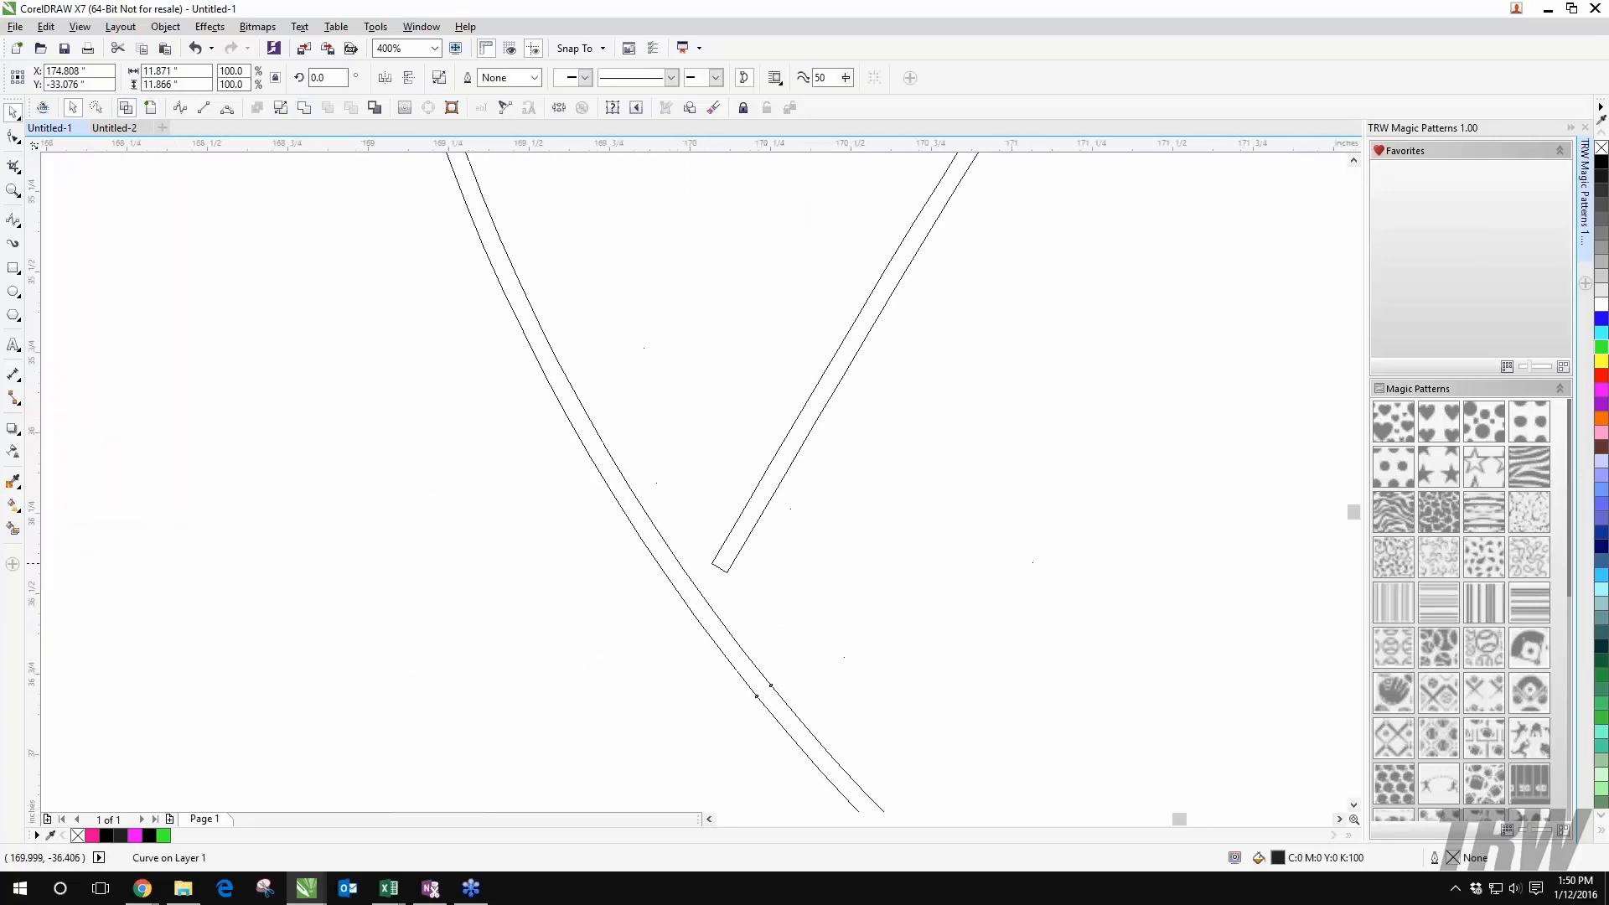
click(13, 136)
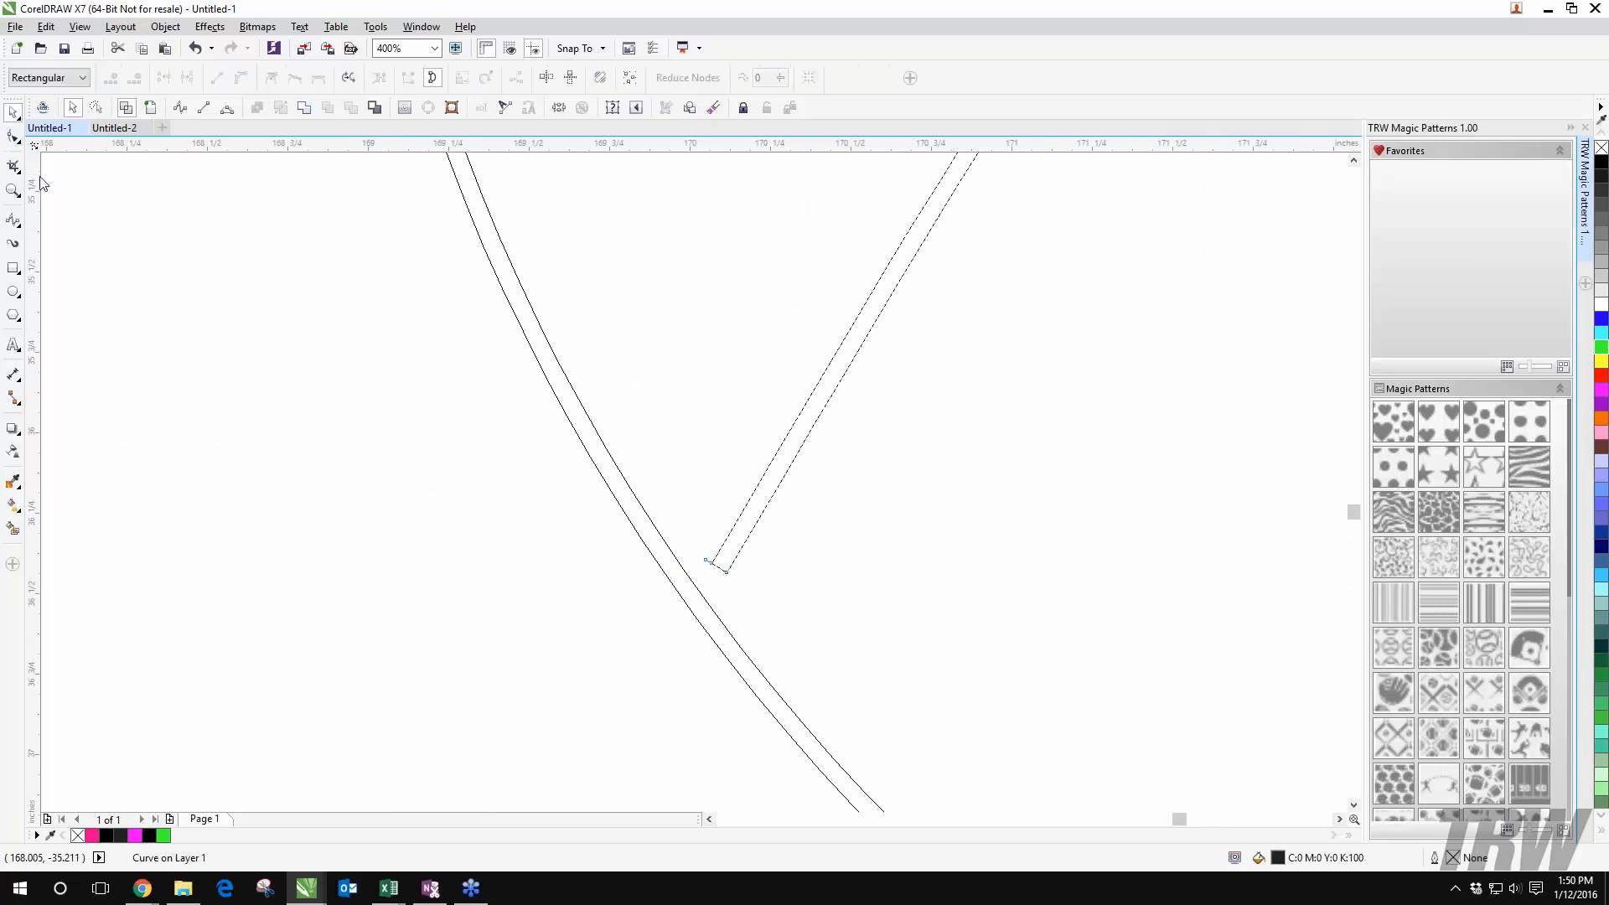
drag(808, 588, 606, 465)
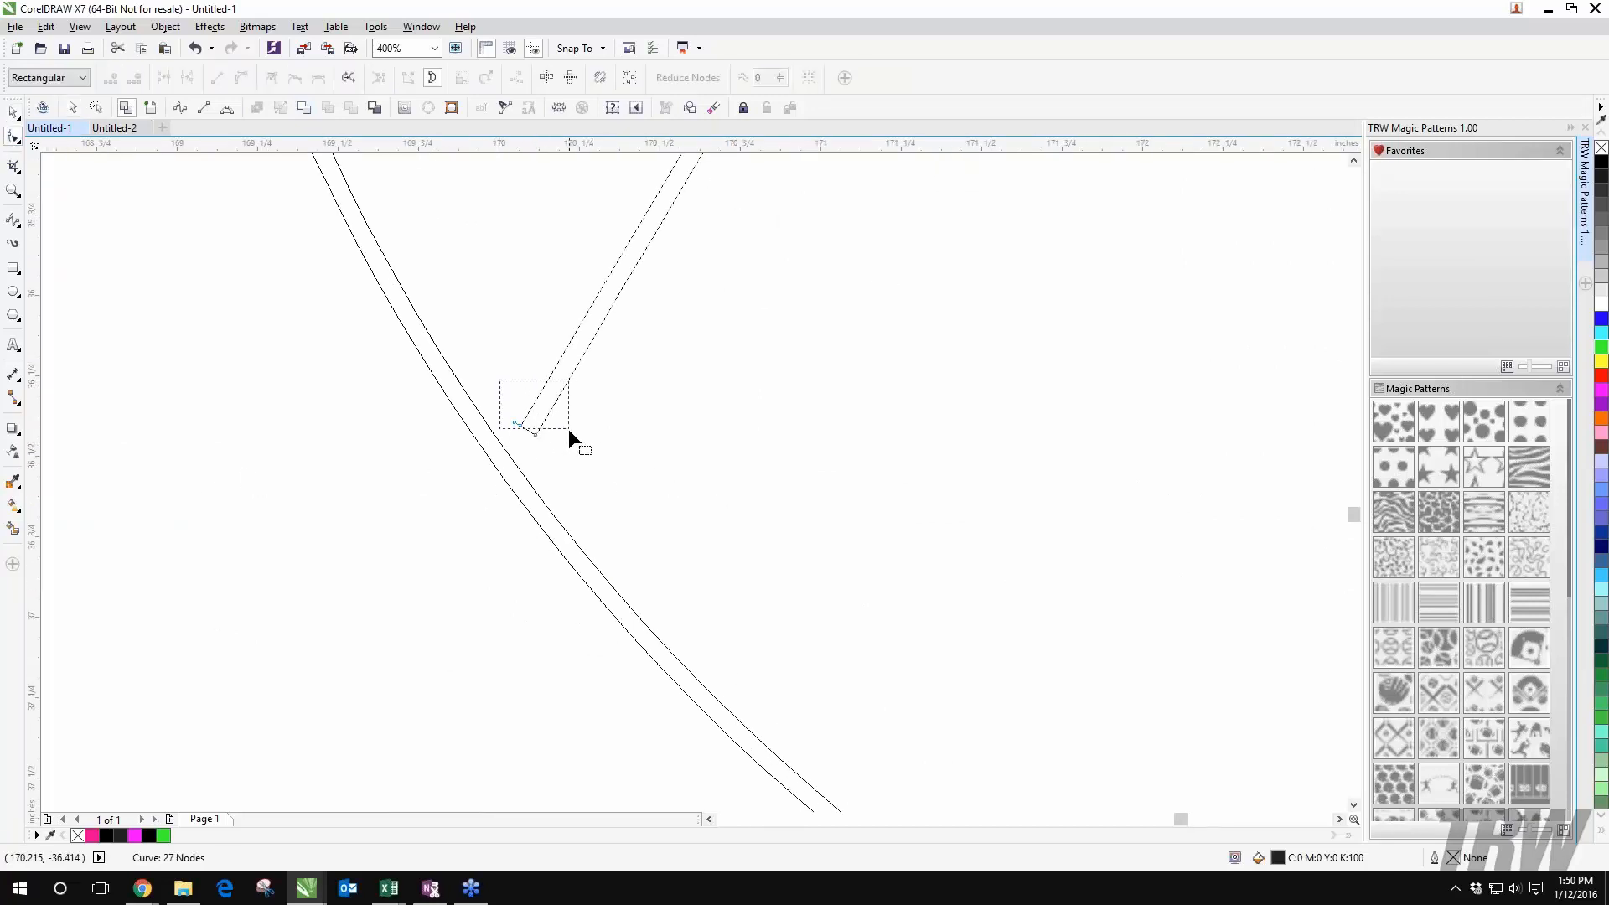
drag(568, 429, 572, 444)
scroll(530, 450, up, 3)
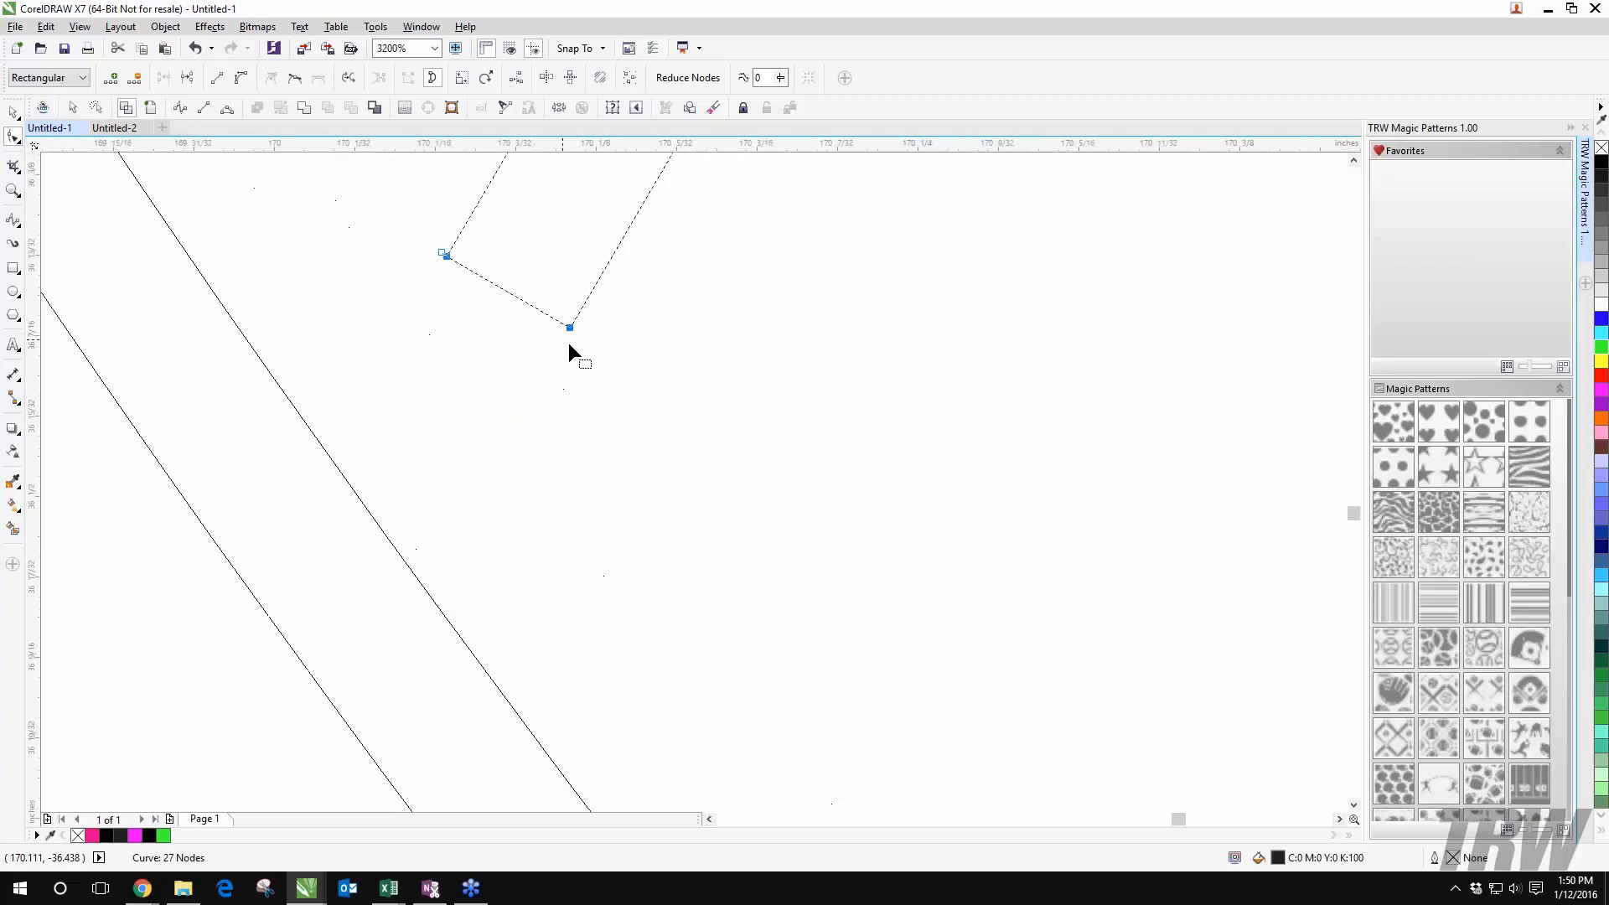
drag(571, 328, 376, 587)
scroll(616, 461, down, 3)
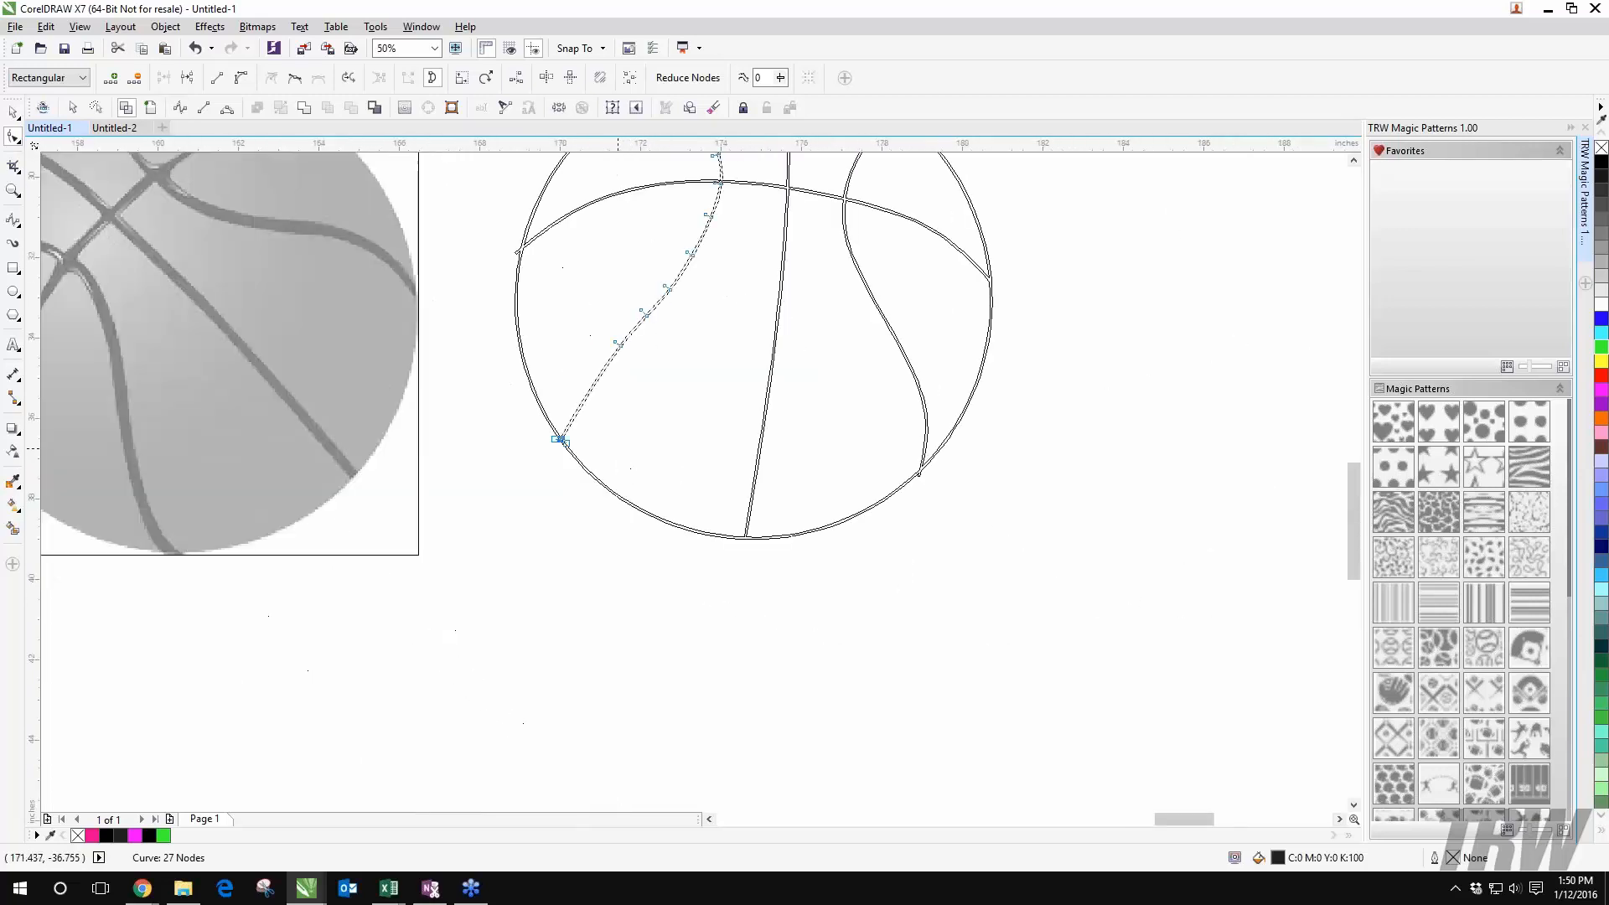
Step: Weld the extended left curved seam to the ball's circle outline
scroll(614, 454, up, 1)
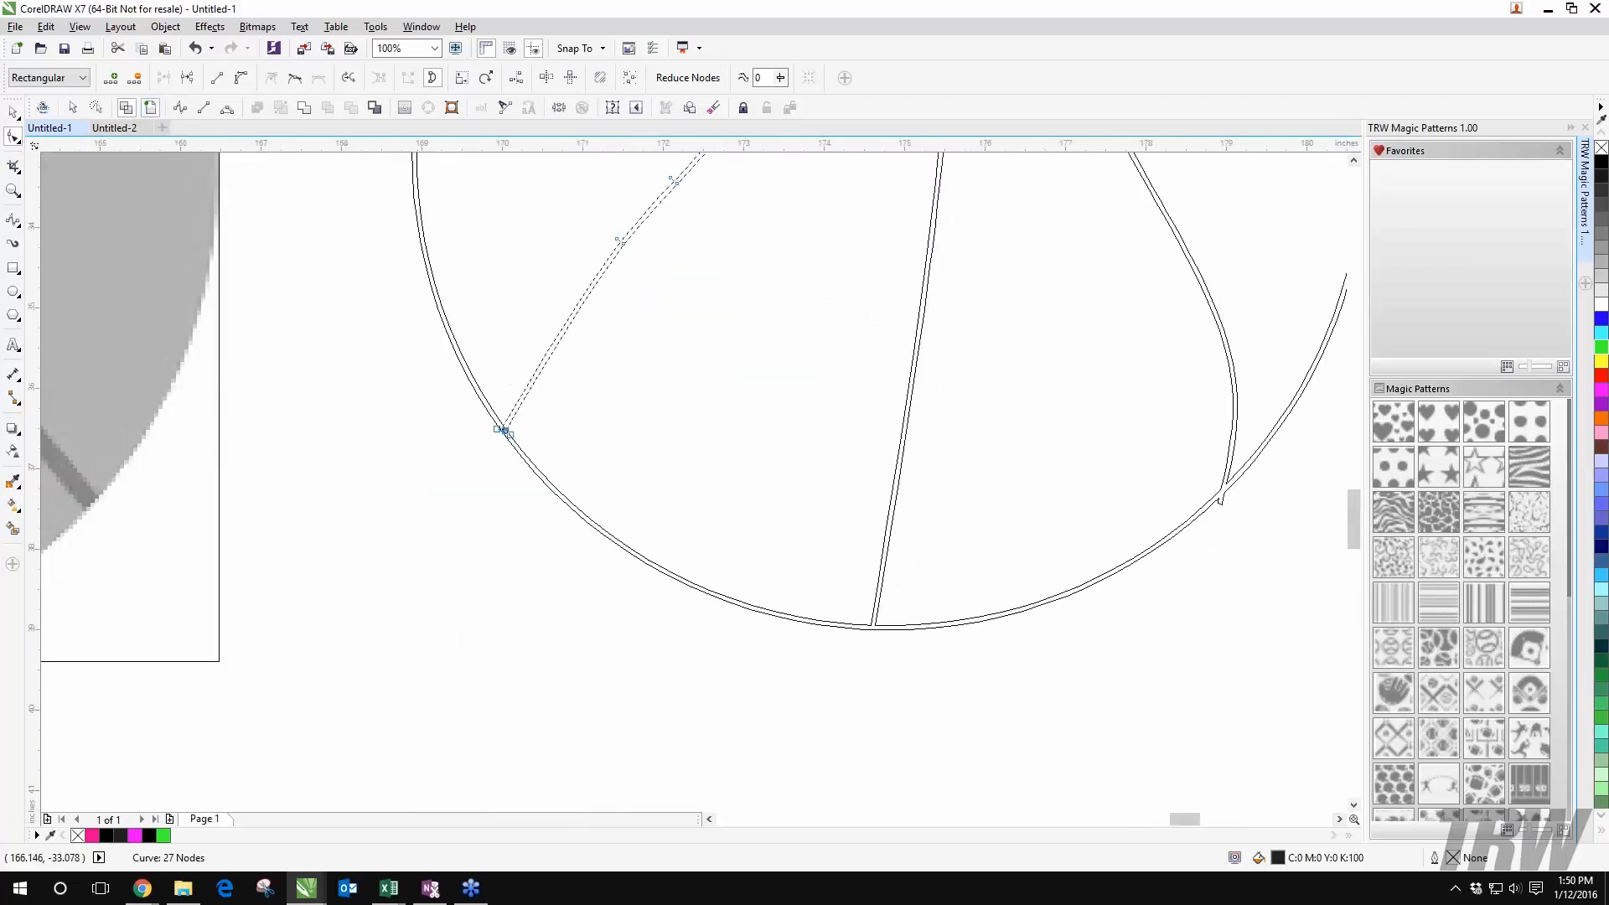
scroll(478, 377, up, 1)
click(126, 107)
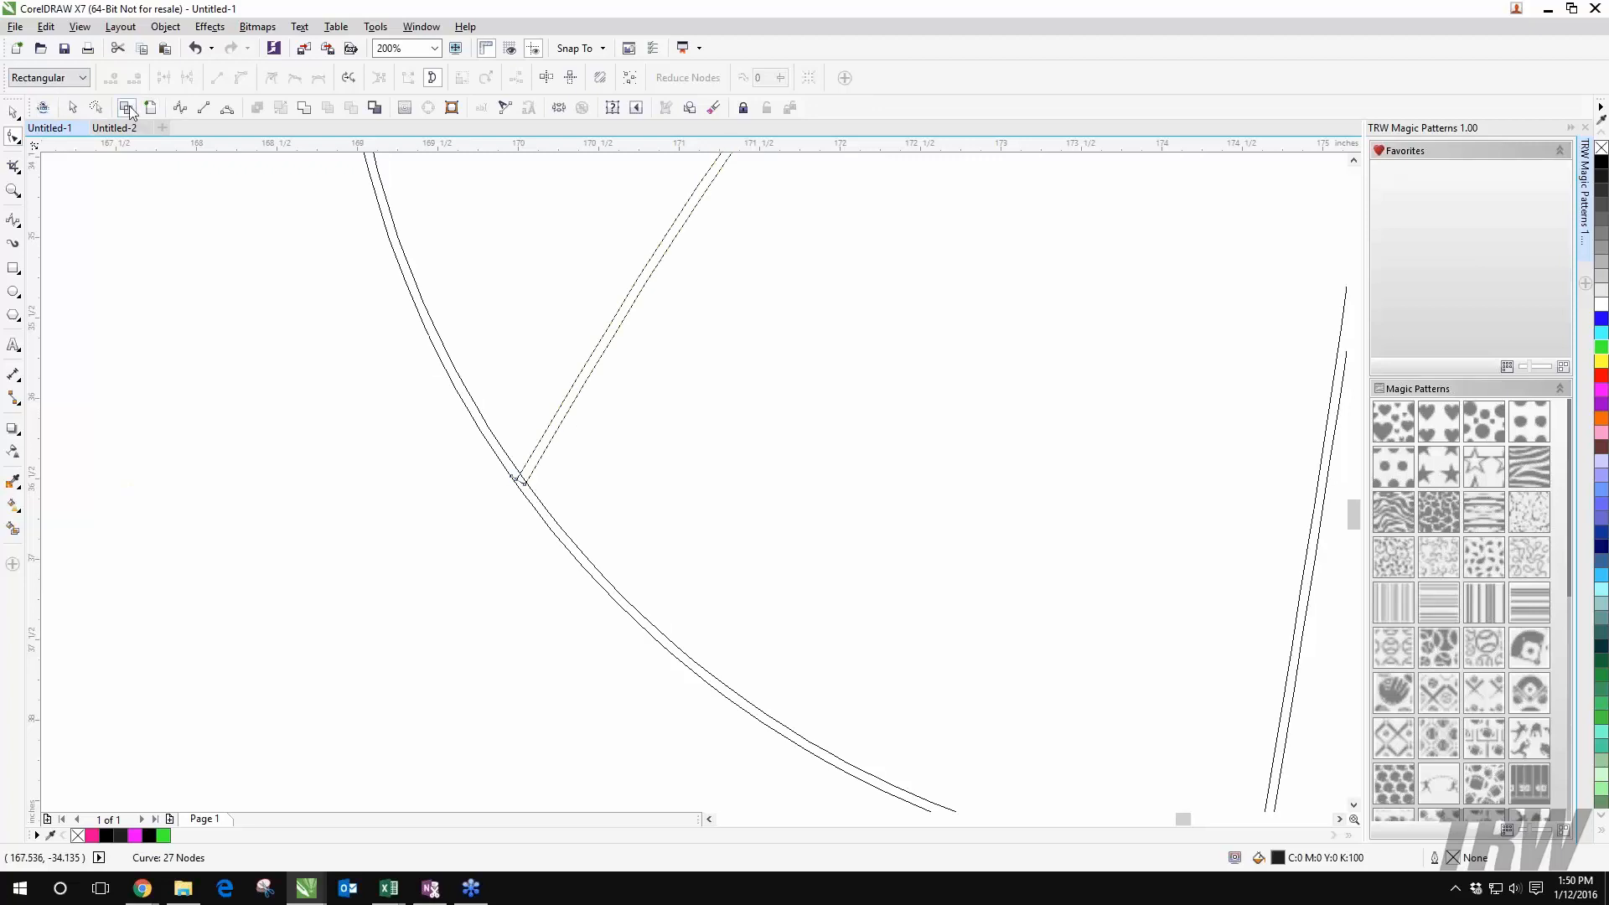
click(13, 112)
click(527, 393)
scroll(526, 393, up, 1)
click(610, 404)
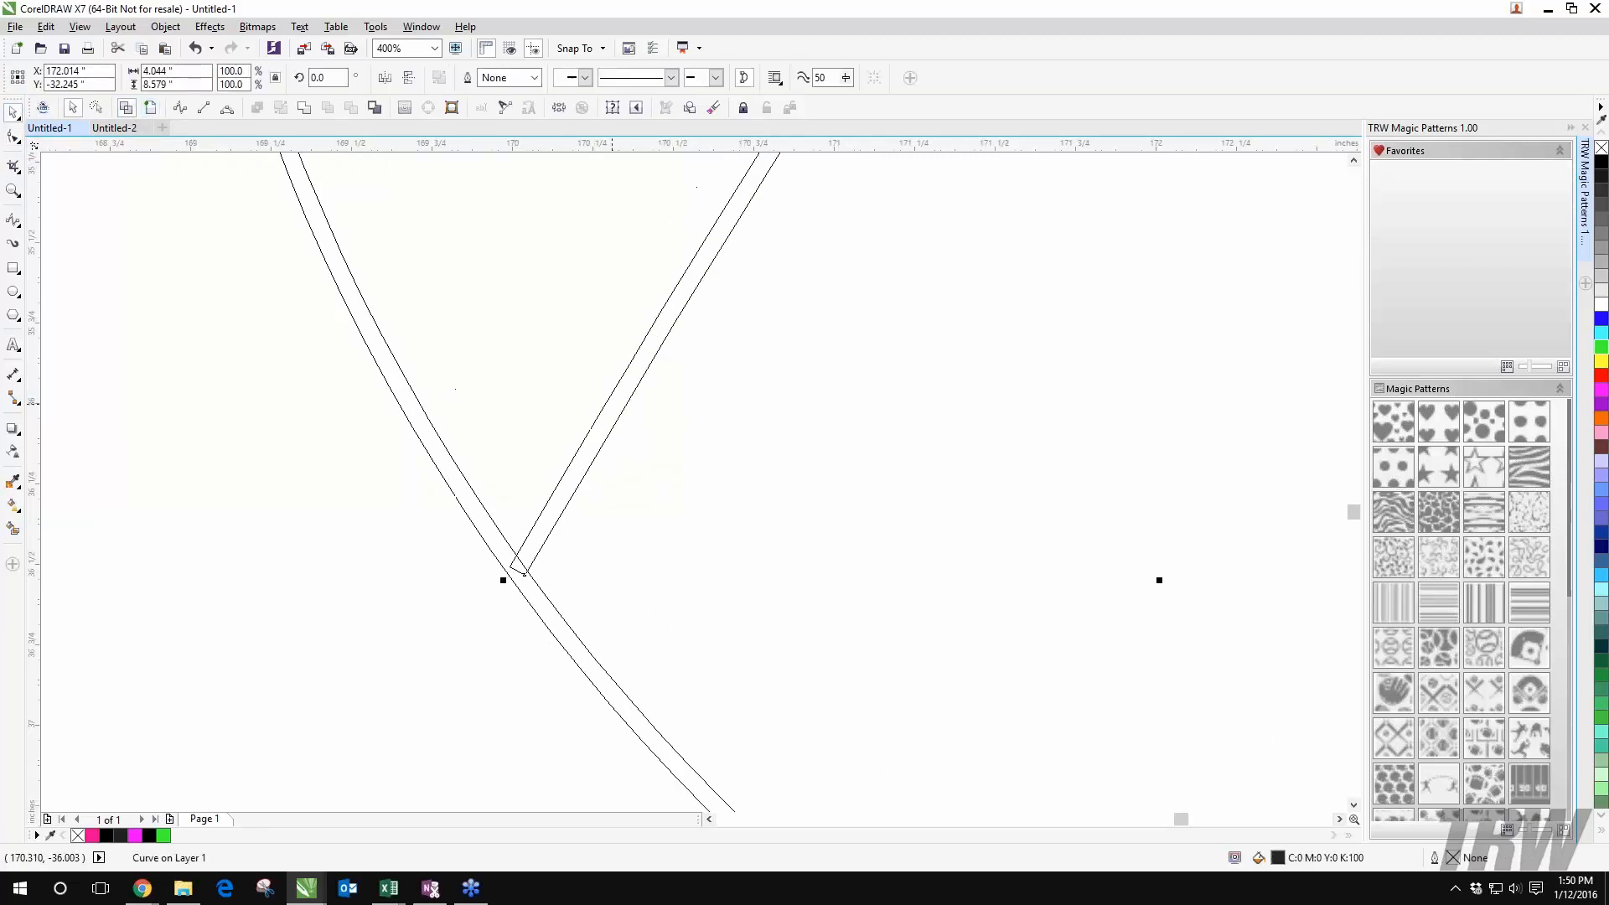
shift+click(422, 458)
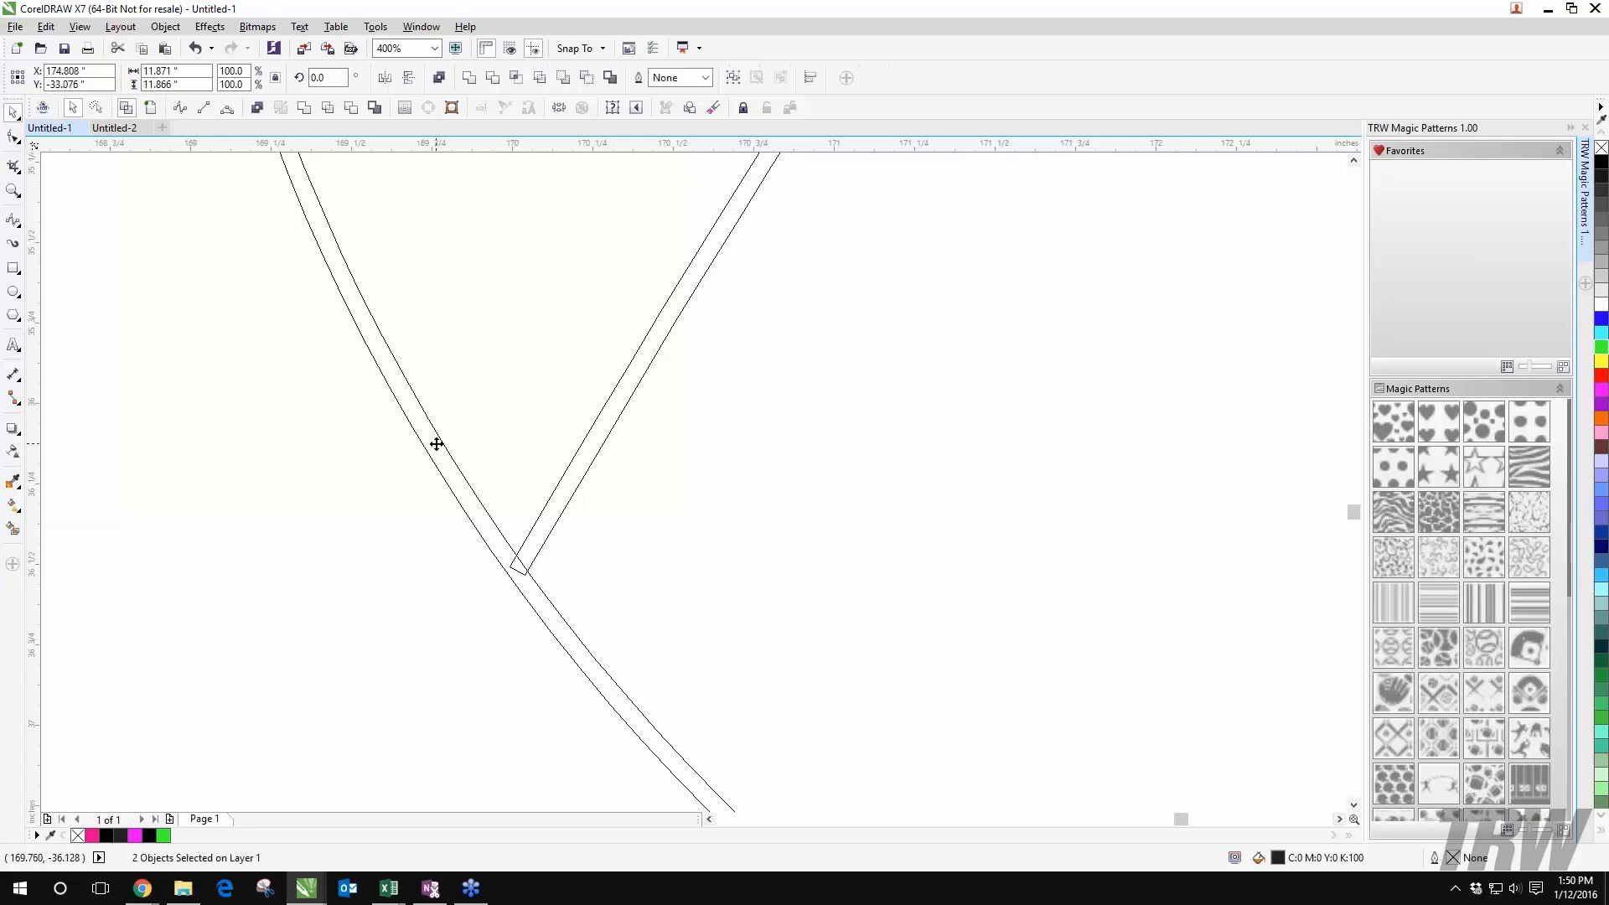
click(304, 107)
Step: Examine the welded joins along the circle, the seam crossings and any seam ends protruding beyond the ball
scroll(560, 390, down, 1)
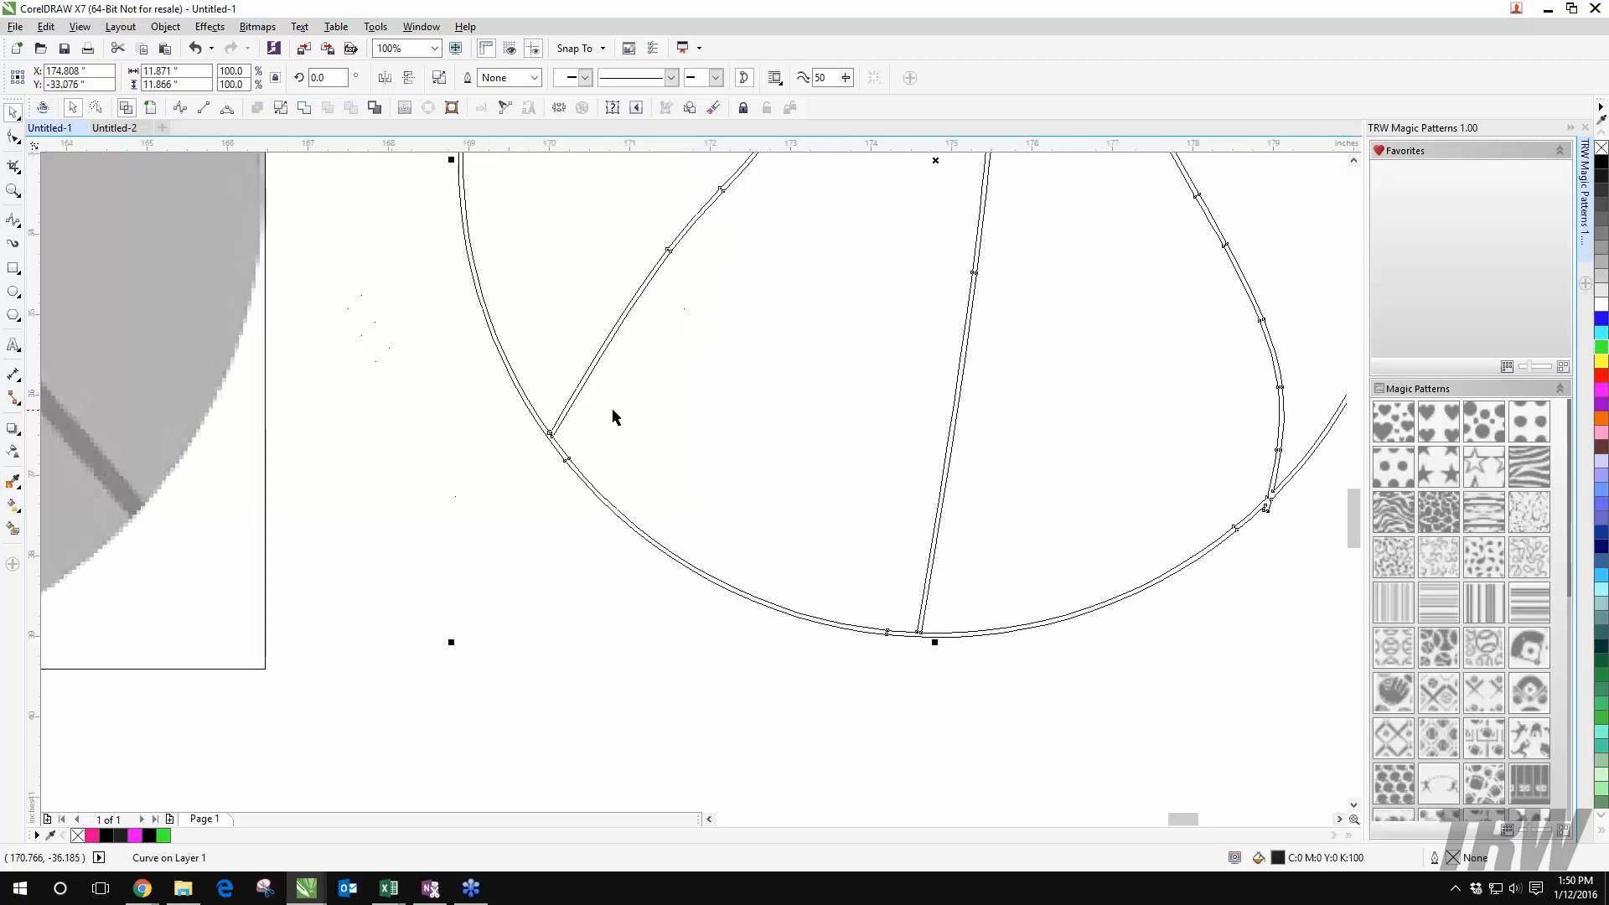
scroll(611, 417, up, 1)
scroll(413, 278, down, 1)
scroll(412, 277, down, 1)
scroll(499, 374, up, 4)
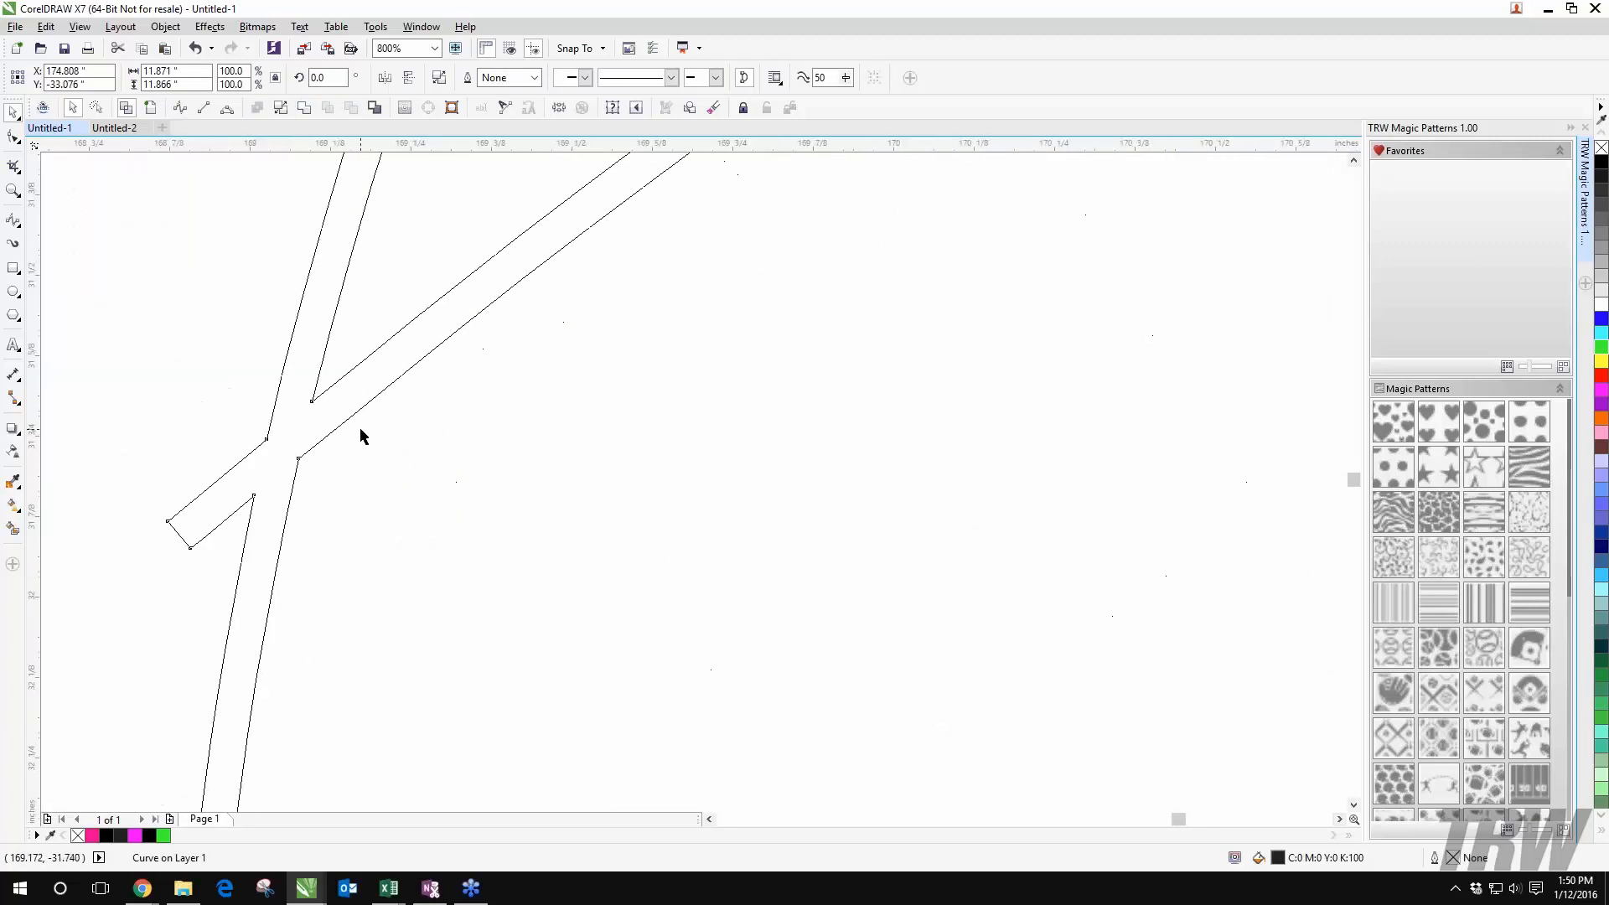
scroll(230, 616, down, 3)
scroll(938, 307, up, 1)
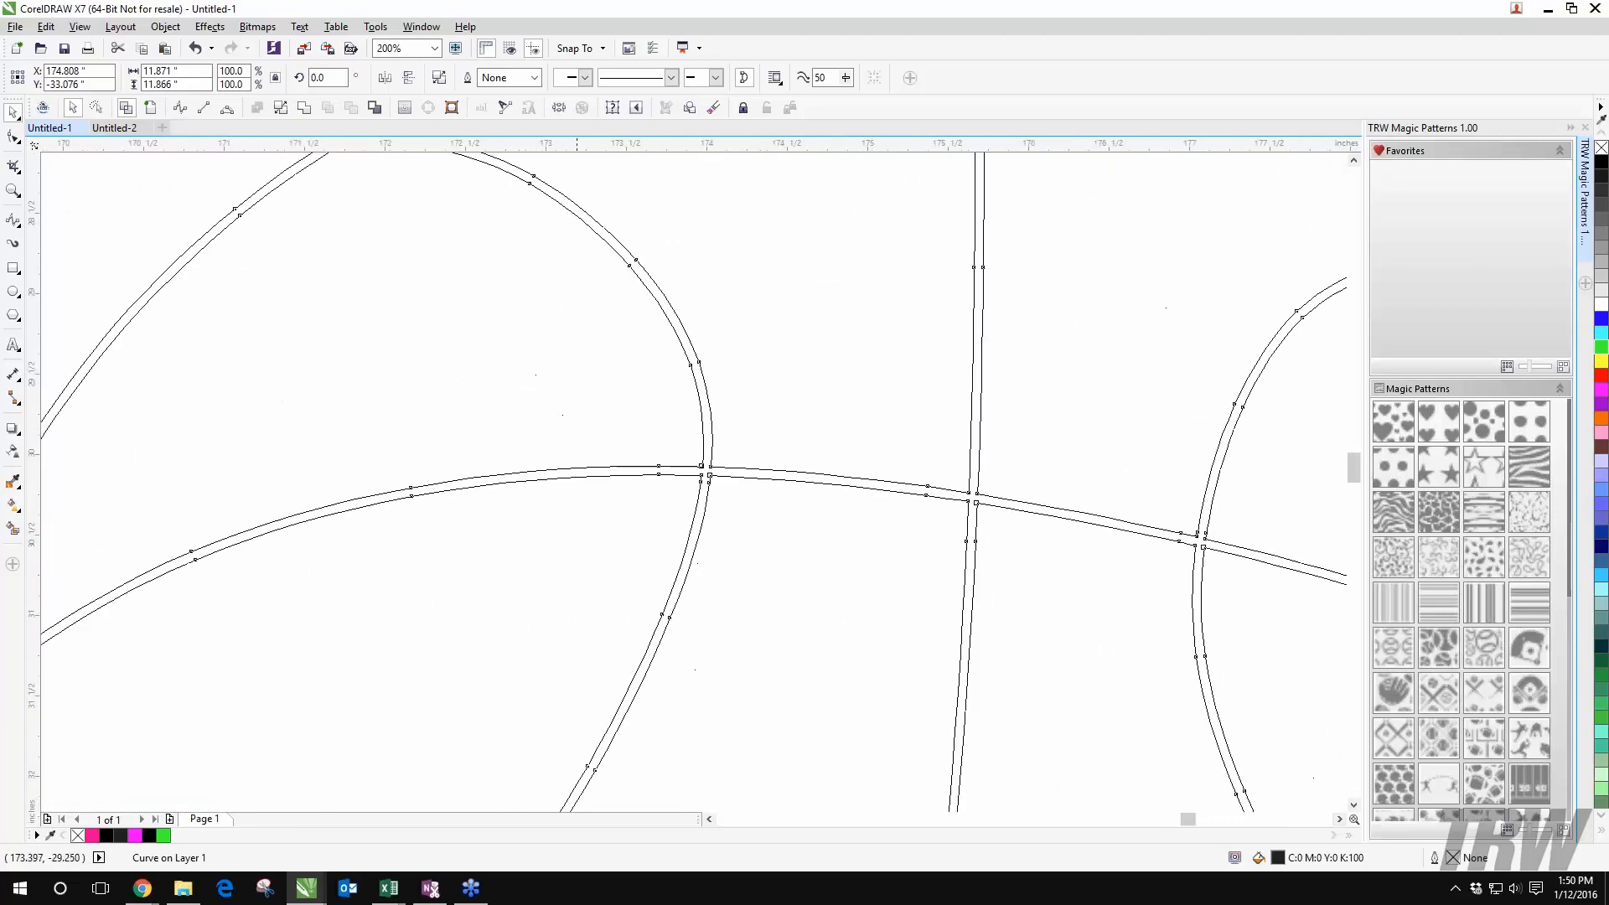
drag(501, 295, 504, 327)
scroll(1255, 439, up, 1)
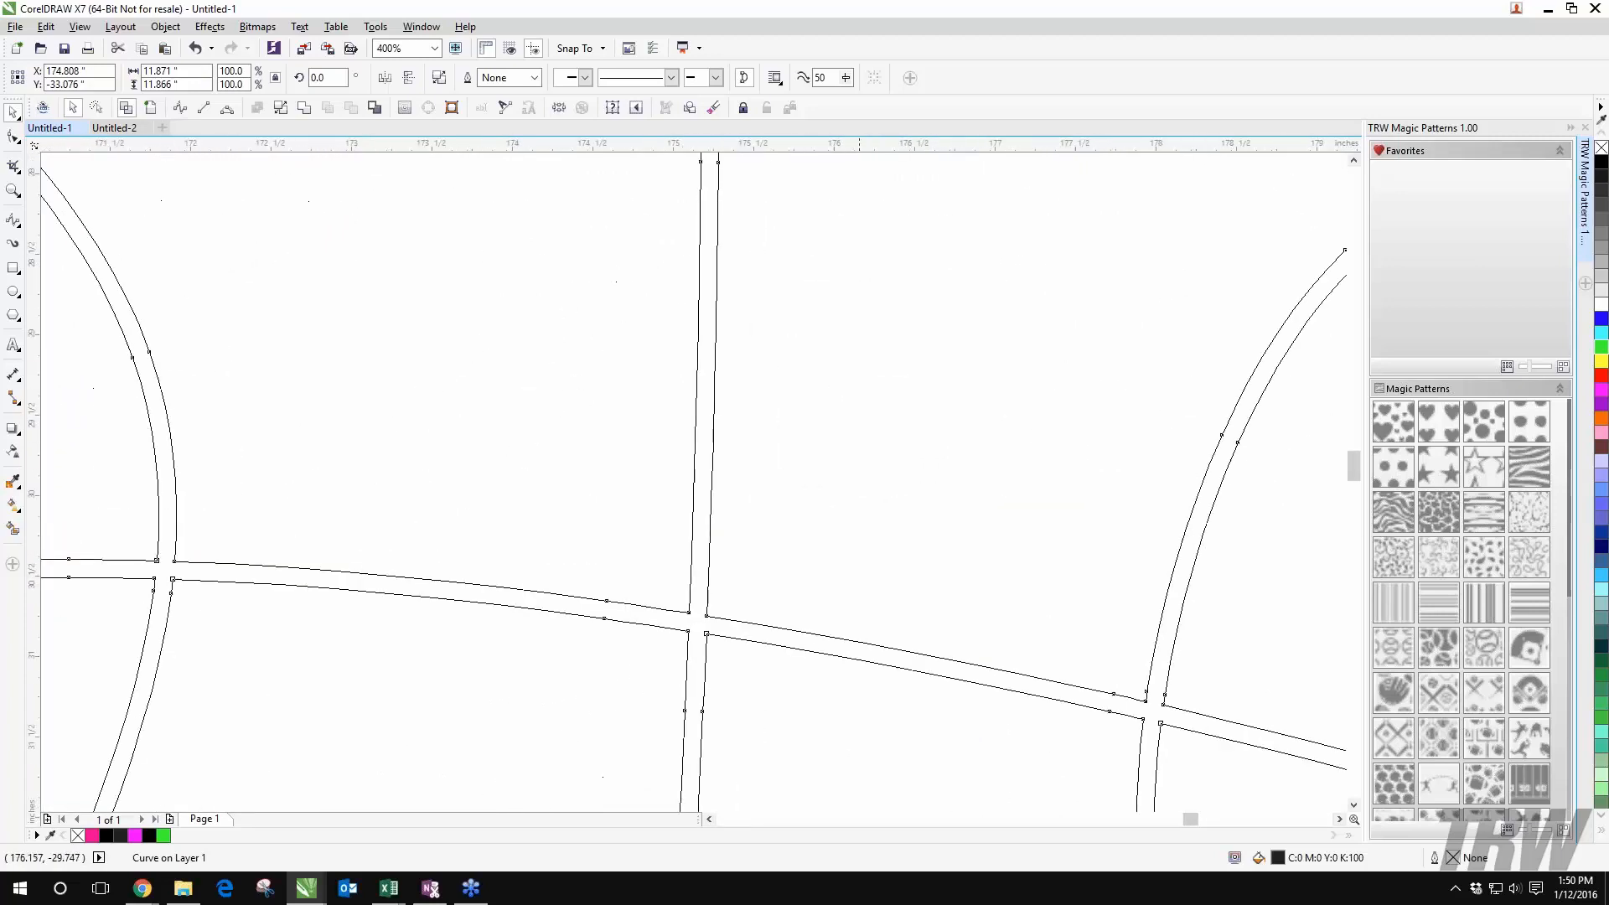
scroll(864, 450, down, 2)
scroll(936, 259, up, 2)
scroll(671, 253, down, 3)
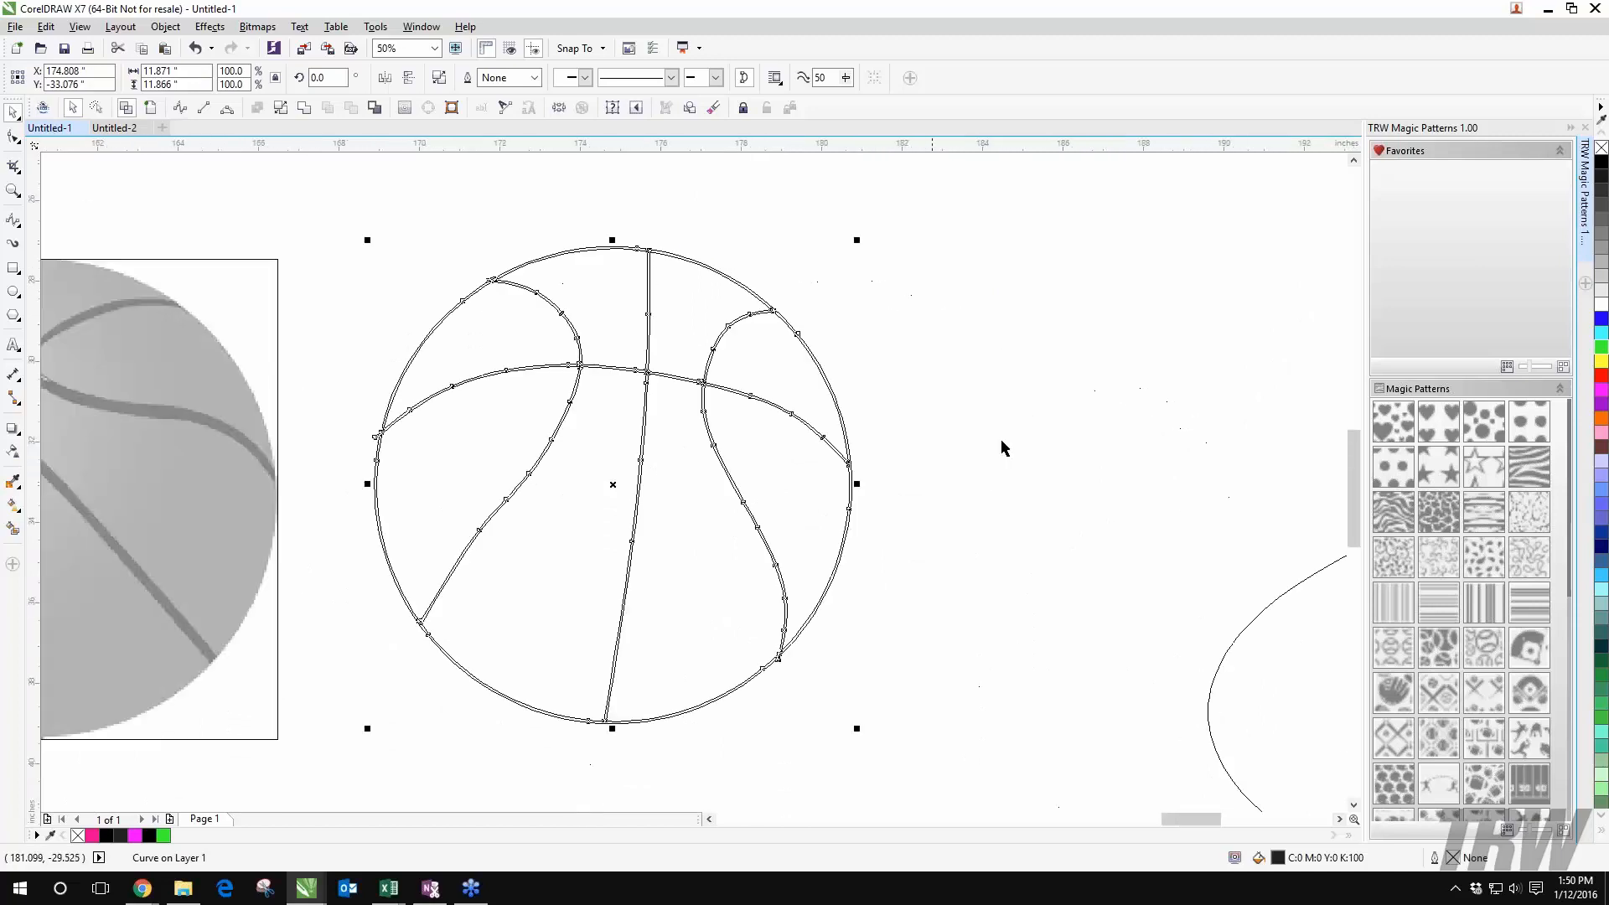
scroll(1191, 461, up, 1)
drag(510, 324, 934, 517)
scroll(823, 352, up, 3)
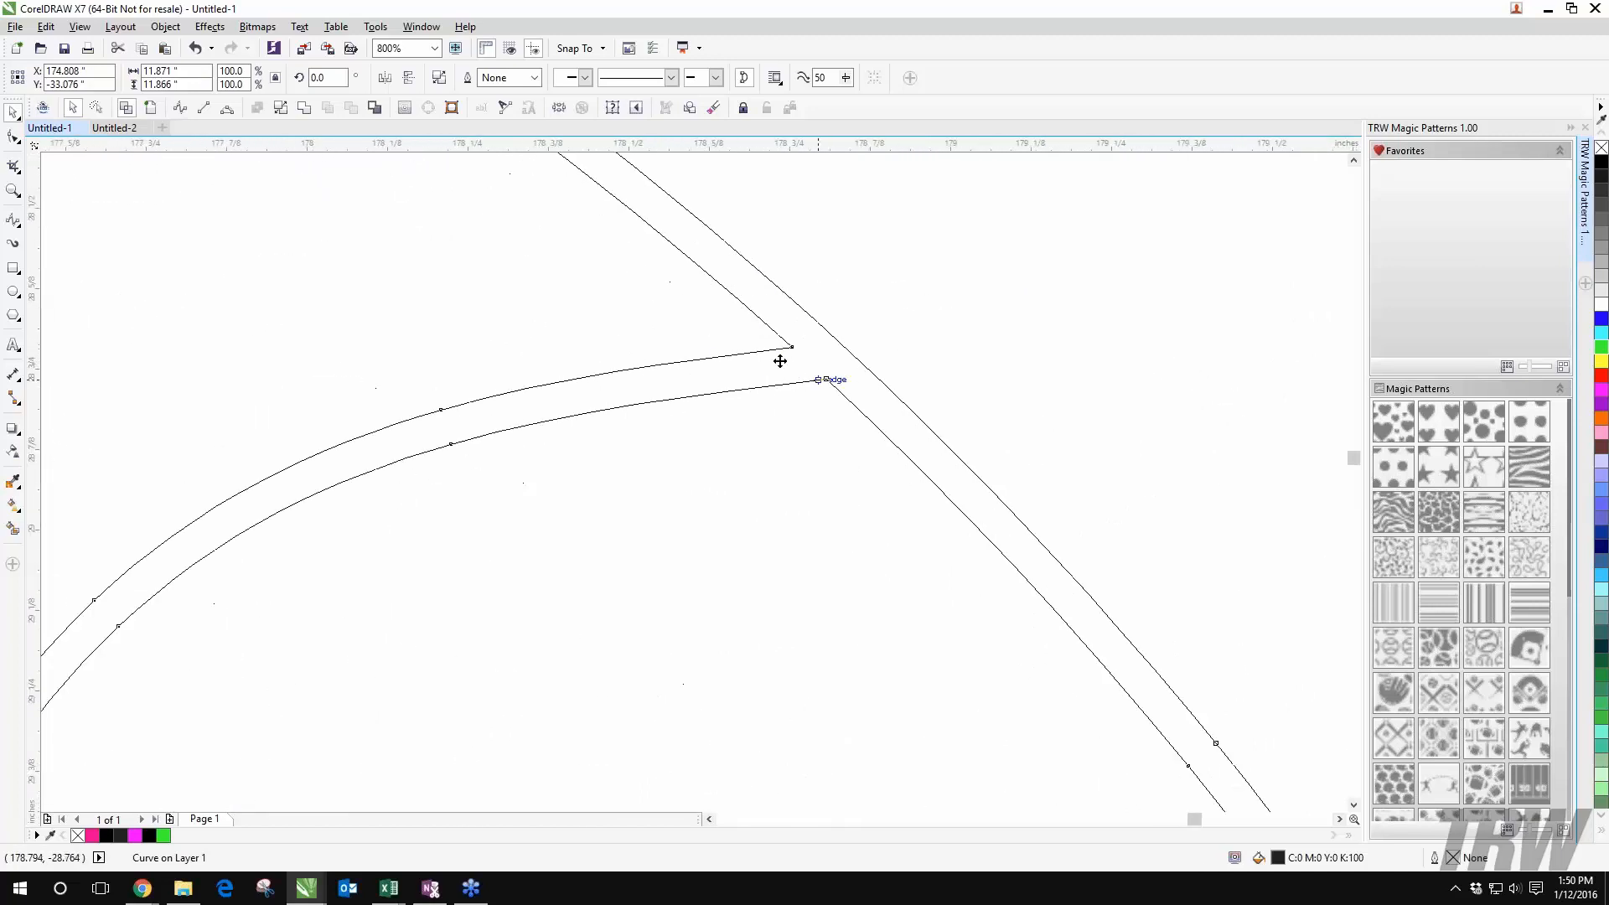
Step: Delete the nodes of the stub protruding outside the ball's circle at the upper end of the left curved seam
scroll(778, 360, down, 3)
drag(444, 382, 1030, 509)
scroll(1030, 509, up, 1)
scroll(578, 345, up, 3)
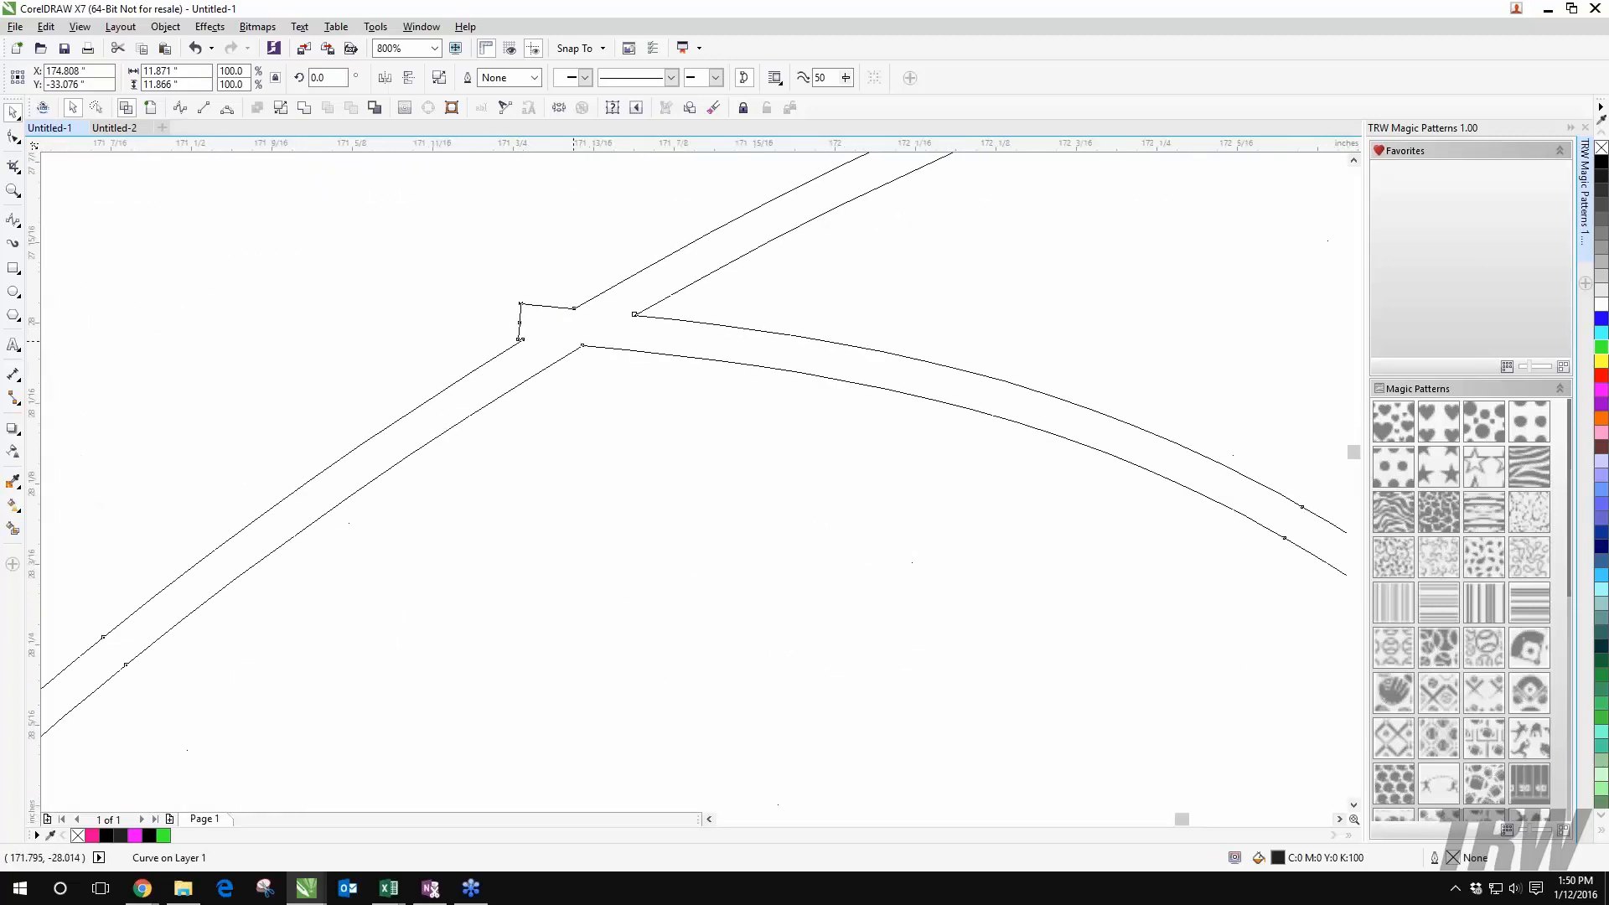
drag(581, 349, 887, 446)
key(Escape)
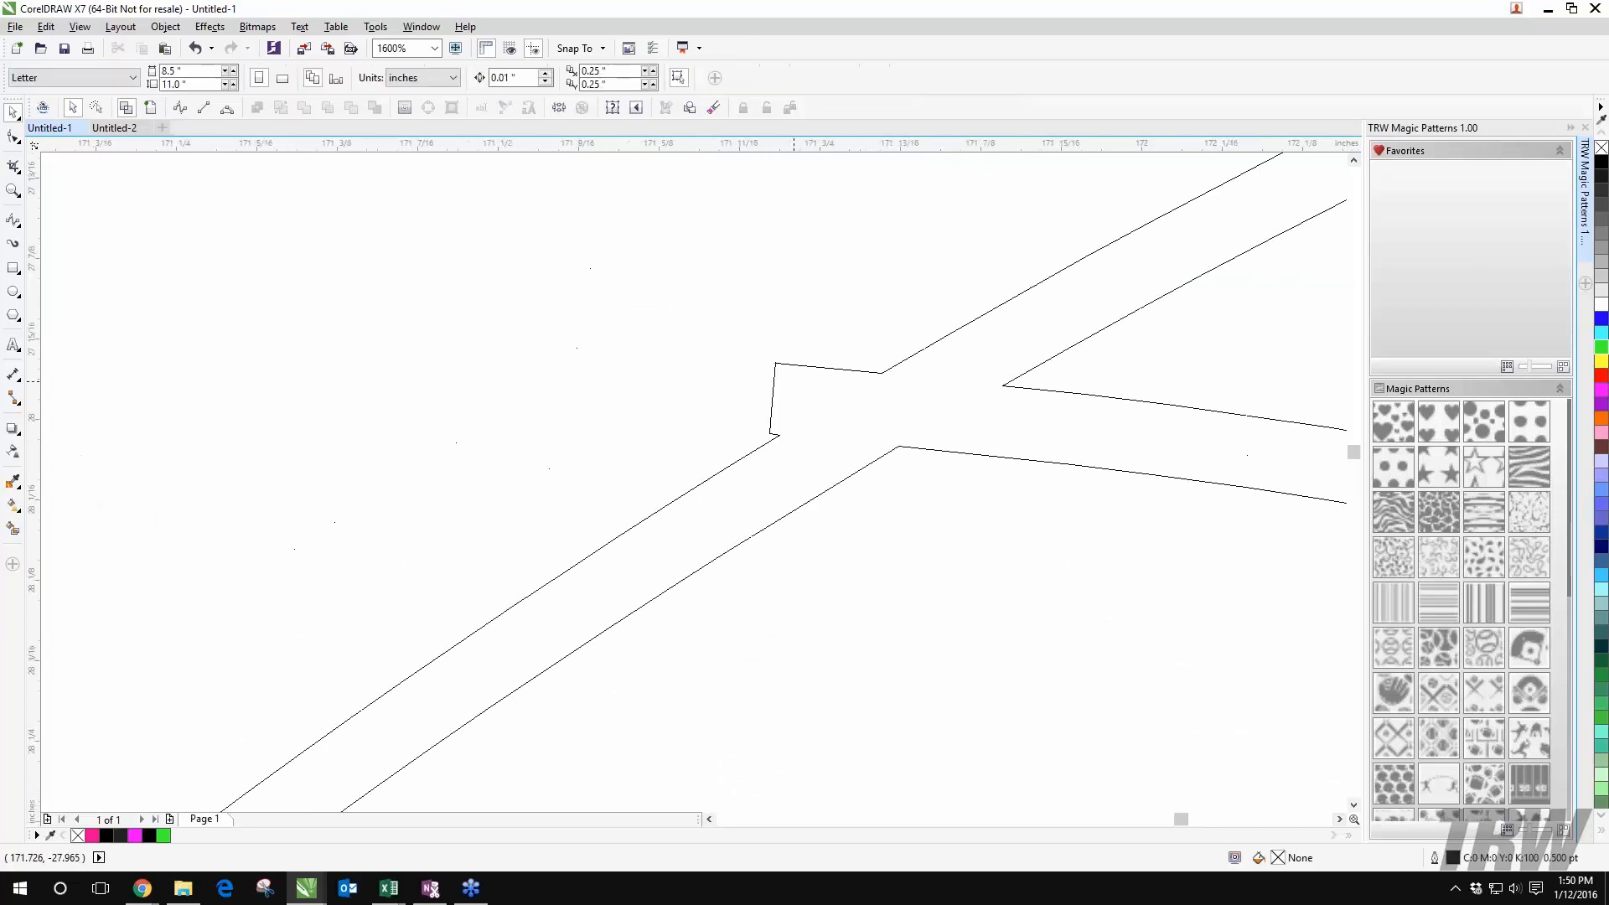
drag(802, 365, 741, 358)
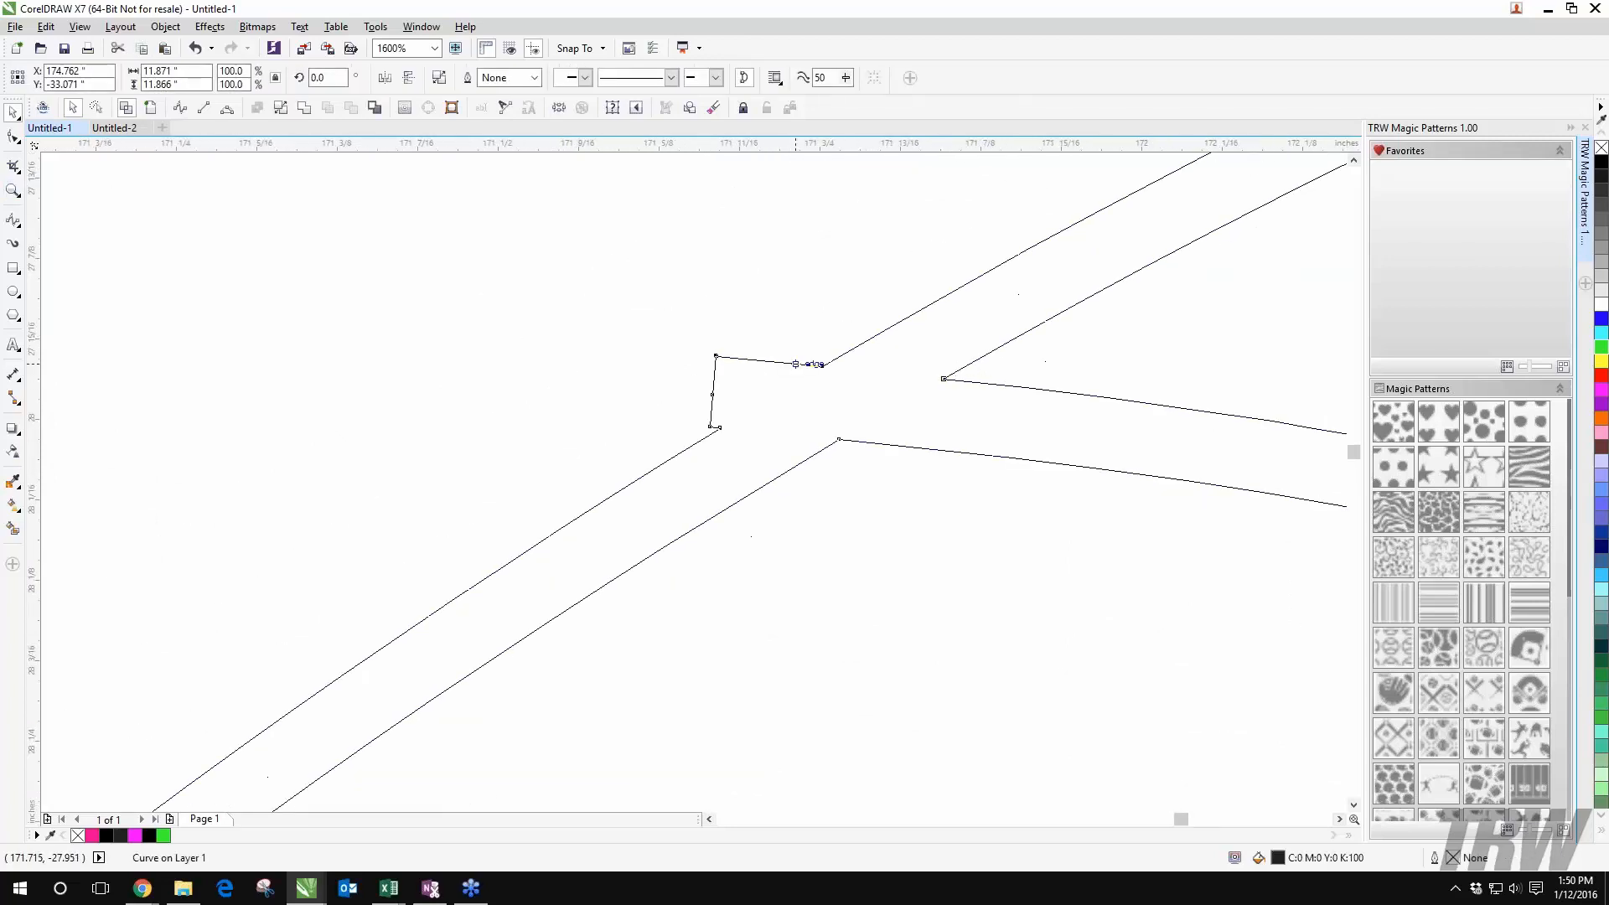
scroll(892, 355, down, 1)
scroll(869, 336, down, 4)
drag(1026, 397, 916, 330)
scroll(757, 230, up, 5)
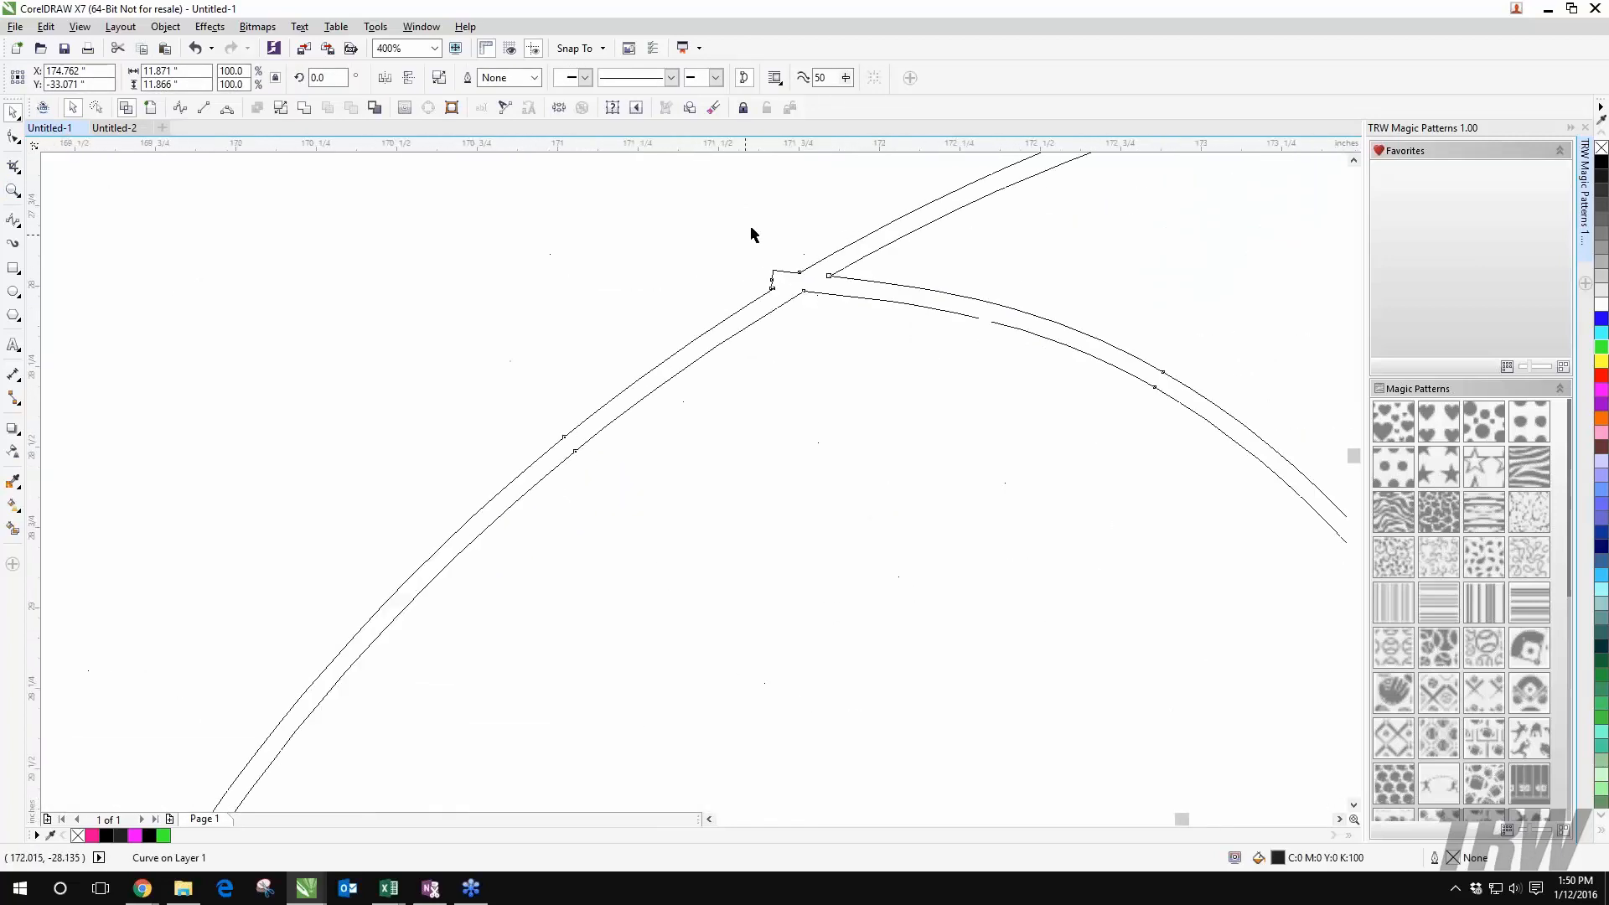
drag(1013, 422, 658, 390)
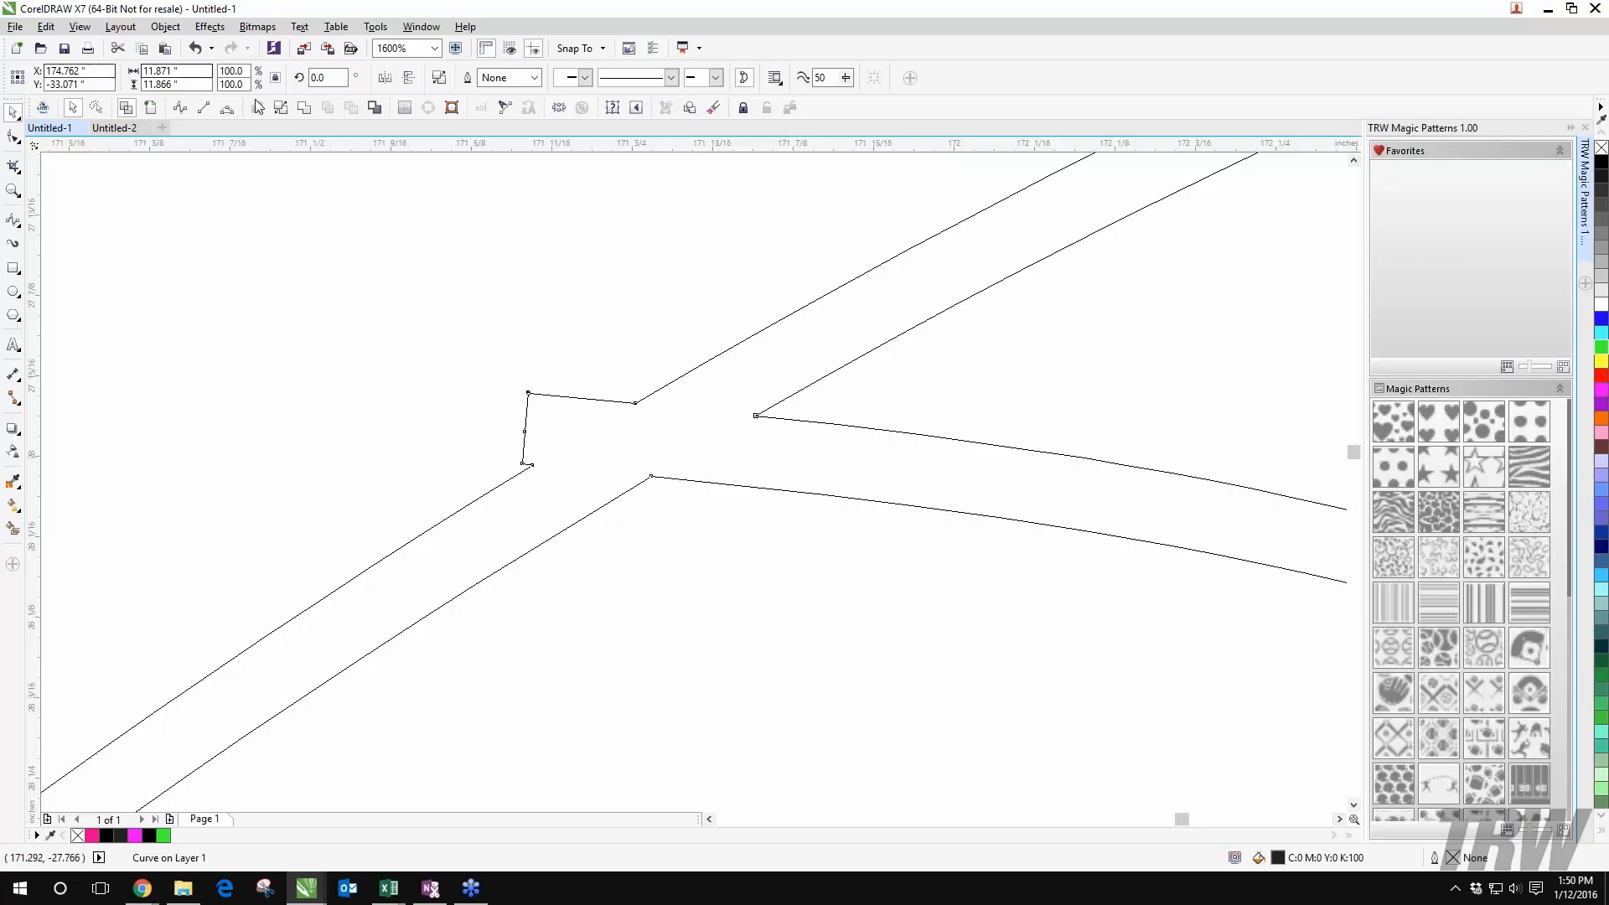
click(12, 136)
drag(487, 333, 617, 482)
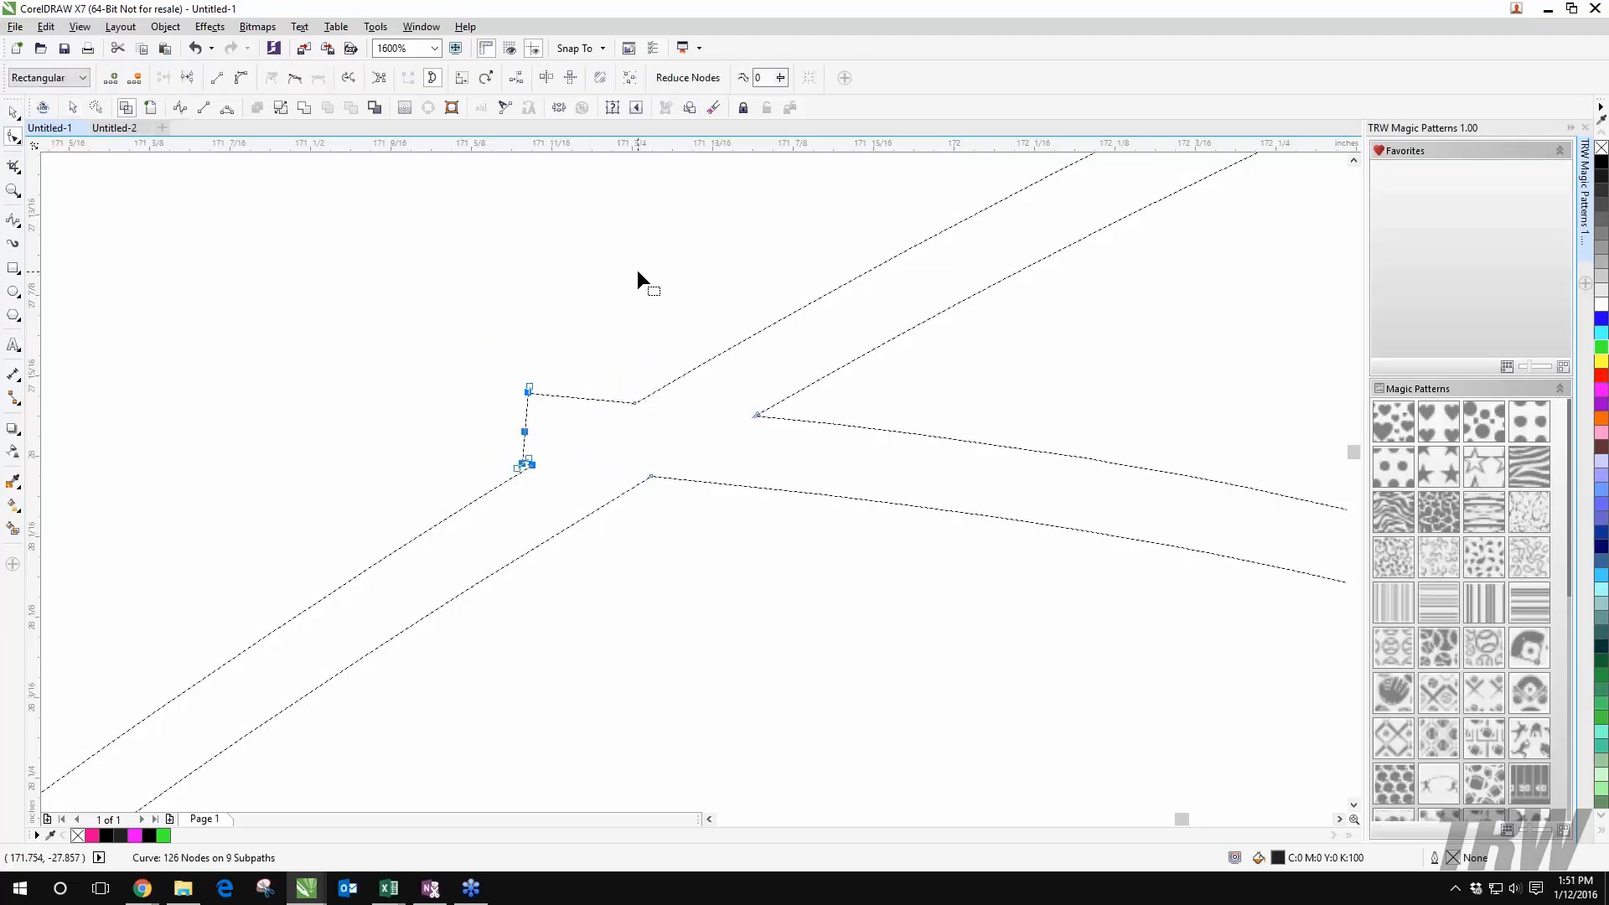
key(Delete)
double_click(636, 404)
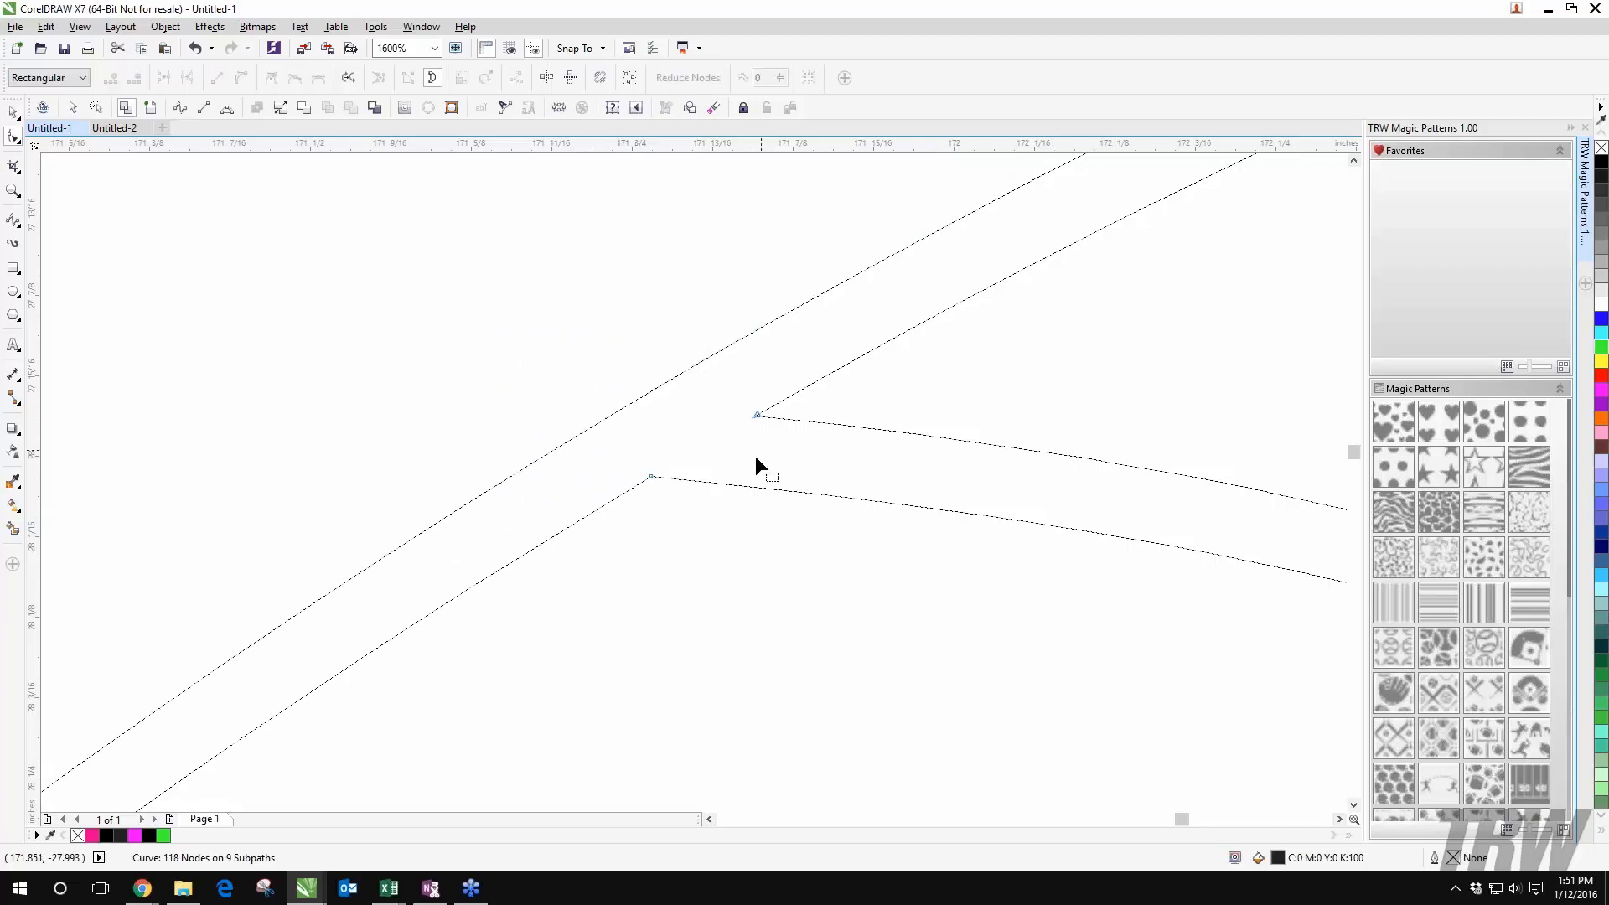
Step: Delete the nodes of the stub protruding outside the circle at the left end of the crosswise seam
scroll(756, 461, down, 2)
drag(756, 461, 1038, 190)
drag(629, 666, 917, 371)
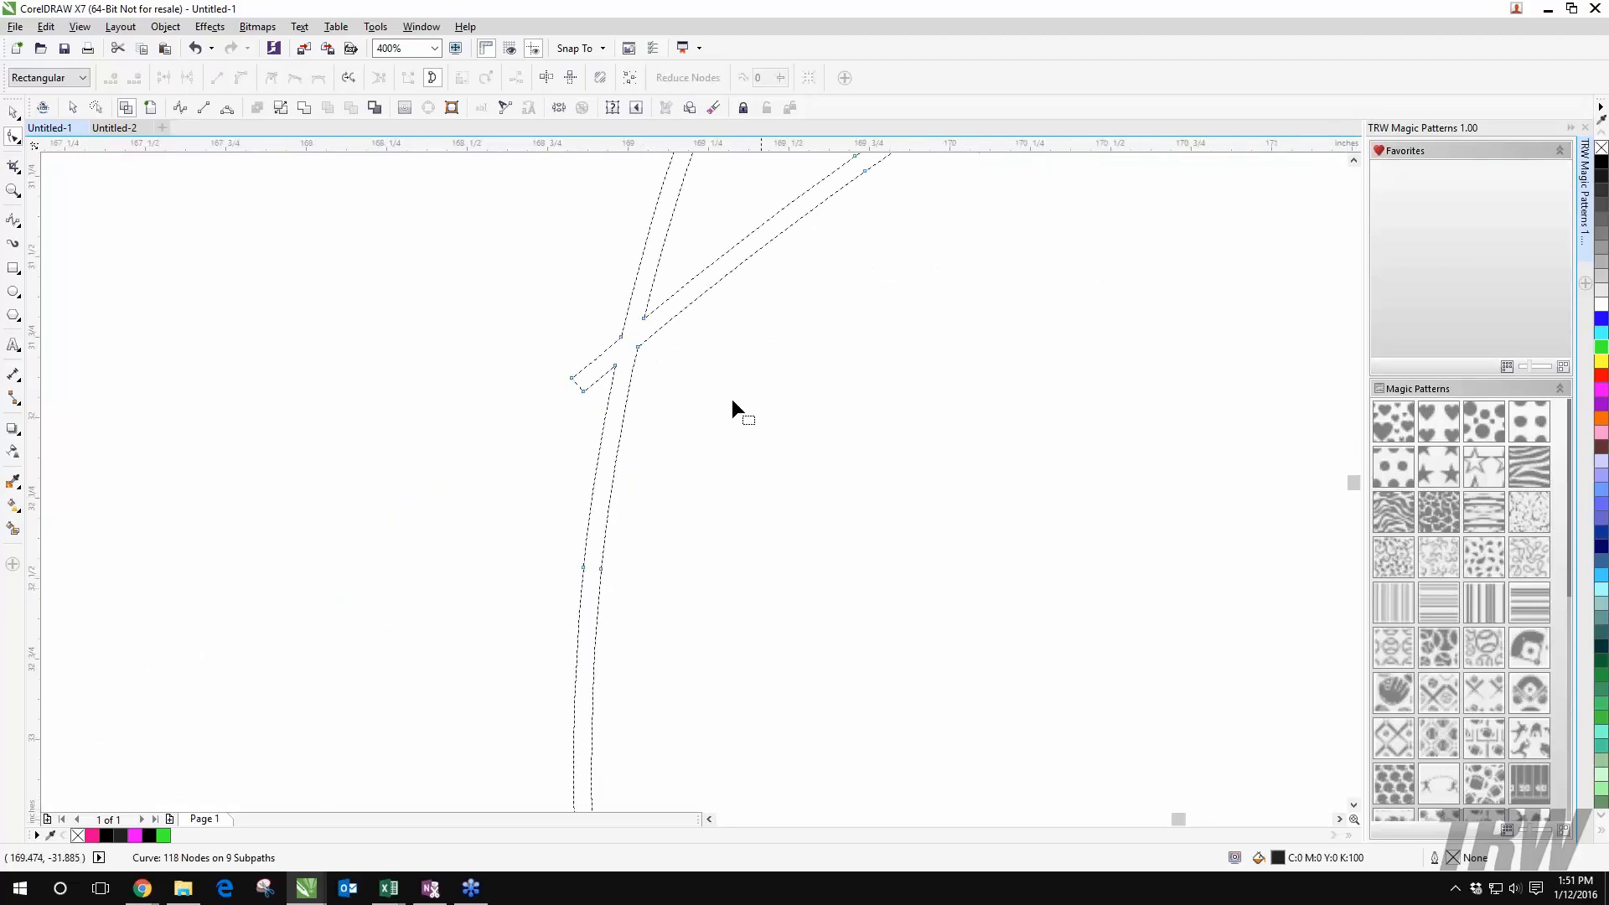
drag(711, 403, 652, 439)
drag(470, 324, 549, 449)
key(Delete)
scroll(539, 389, up, 2)
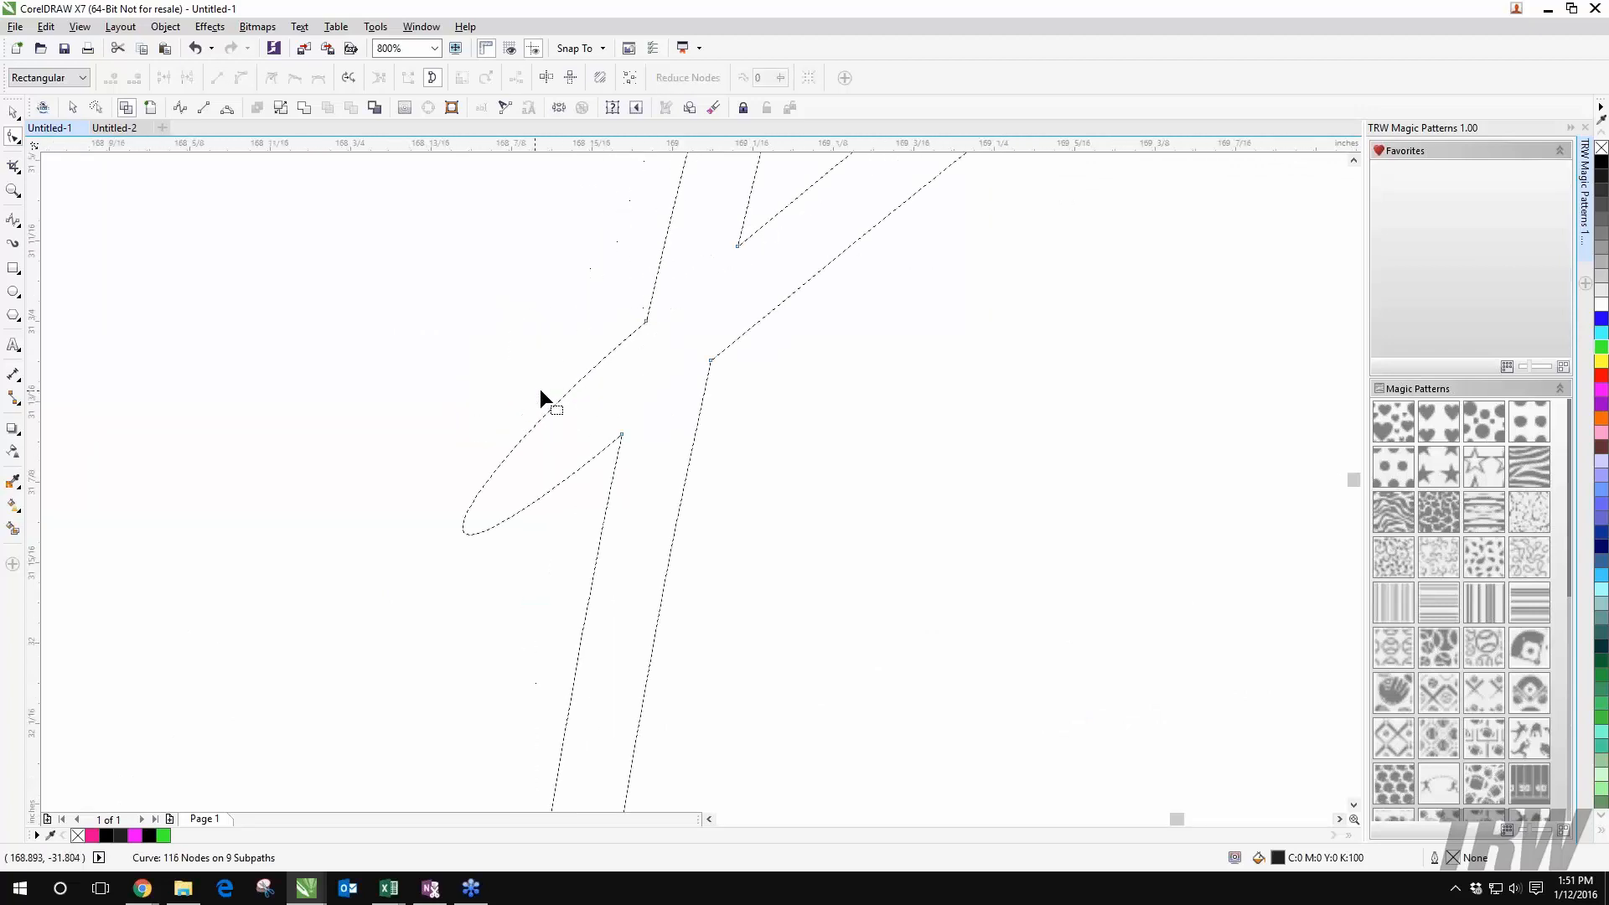
double_click(621, 434)
double_click(646, 322)
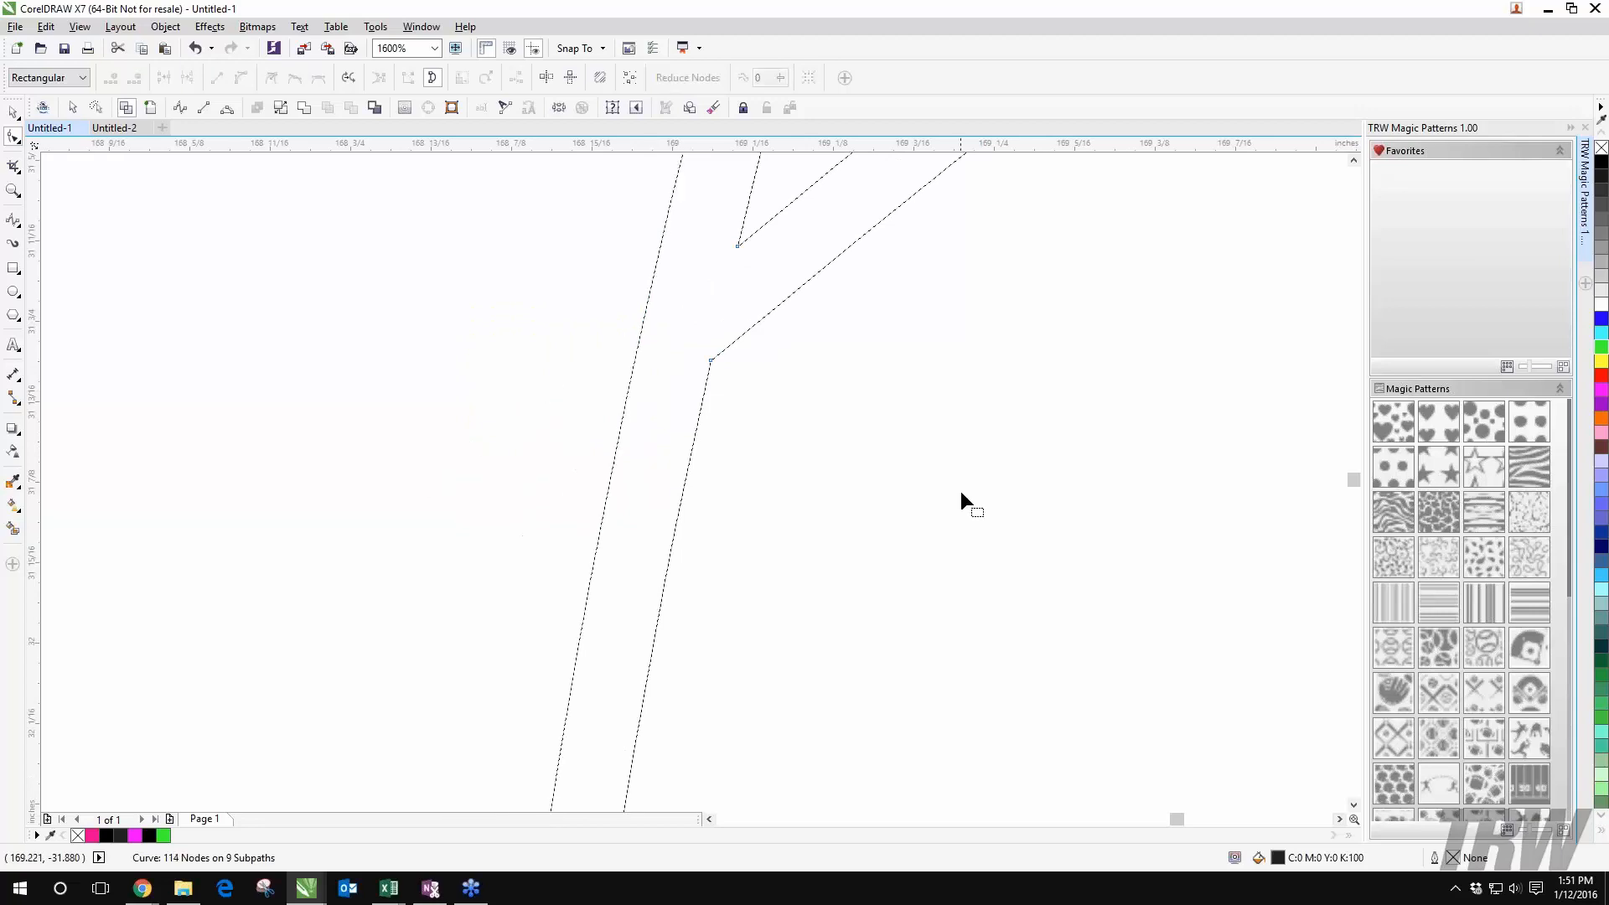
Step: Delete the nodes of the stub protruding below the circle at the lower end of the right curved seam
scroll(960, 492, down, 4)
scroll(1105, 608, up, 2)
scroll(1105, 606, down, 2)
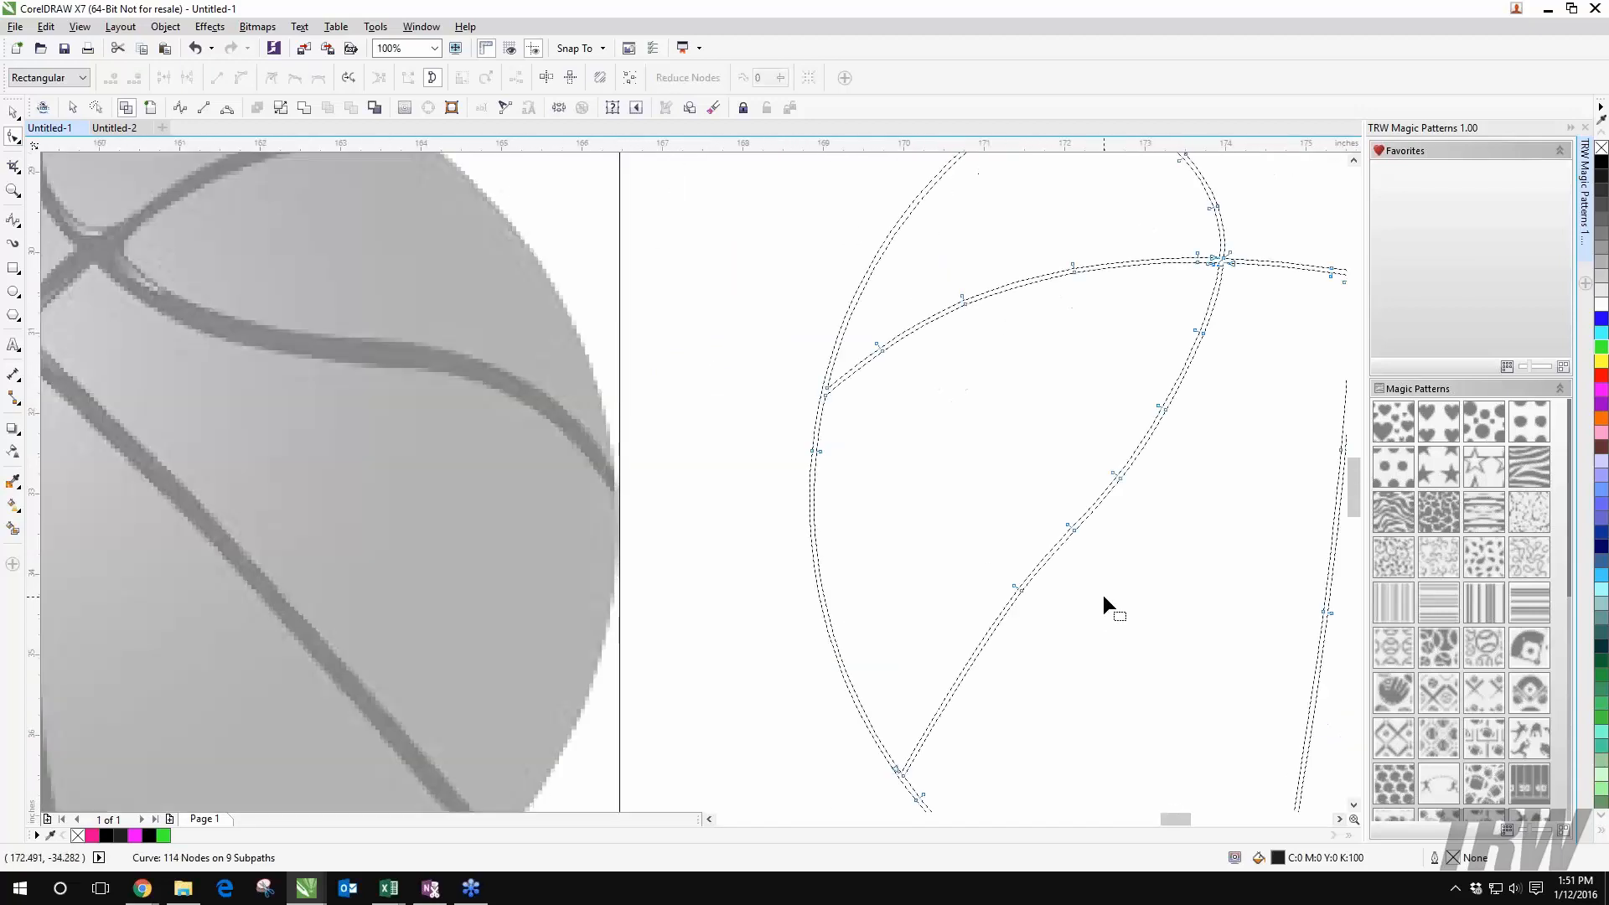
scroll(1103, 606, up, 2)
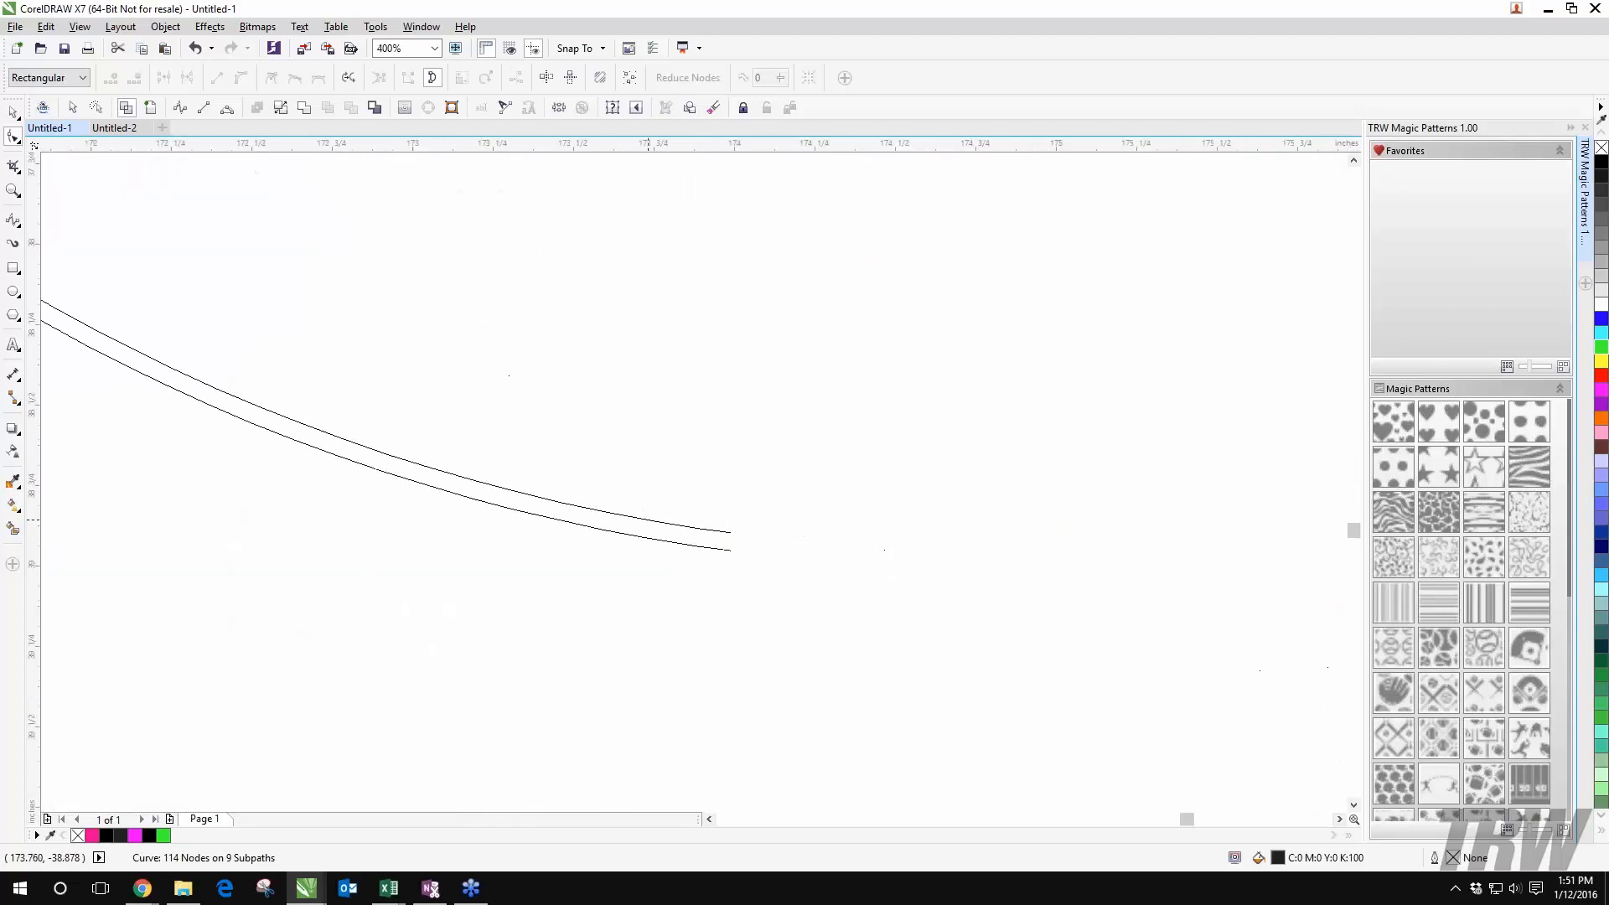
scroll(1108, 572, down, 1)
drag(1108, 571, 295, 805)
scroll(937, 594, up, 2)
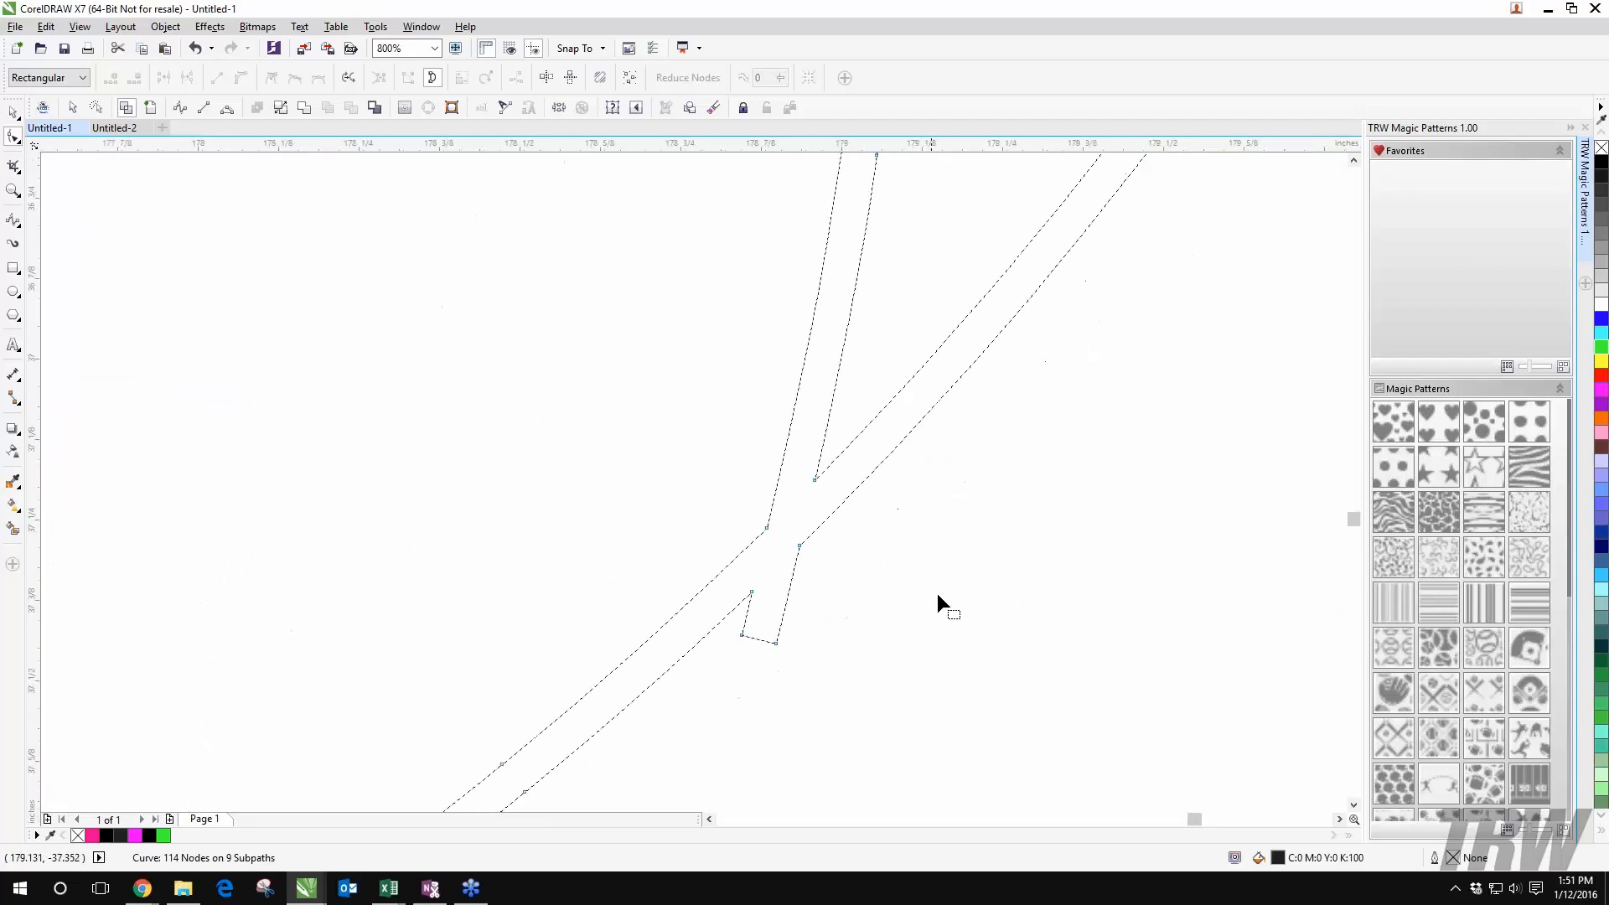
drag(829, 711, 751, 587)
key(Delete)
click(800, 545)
key(Delete)
scroll(1011, 461, down, 2)
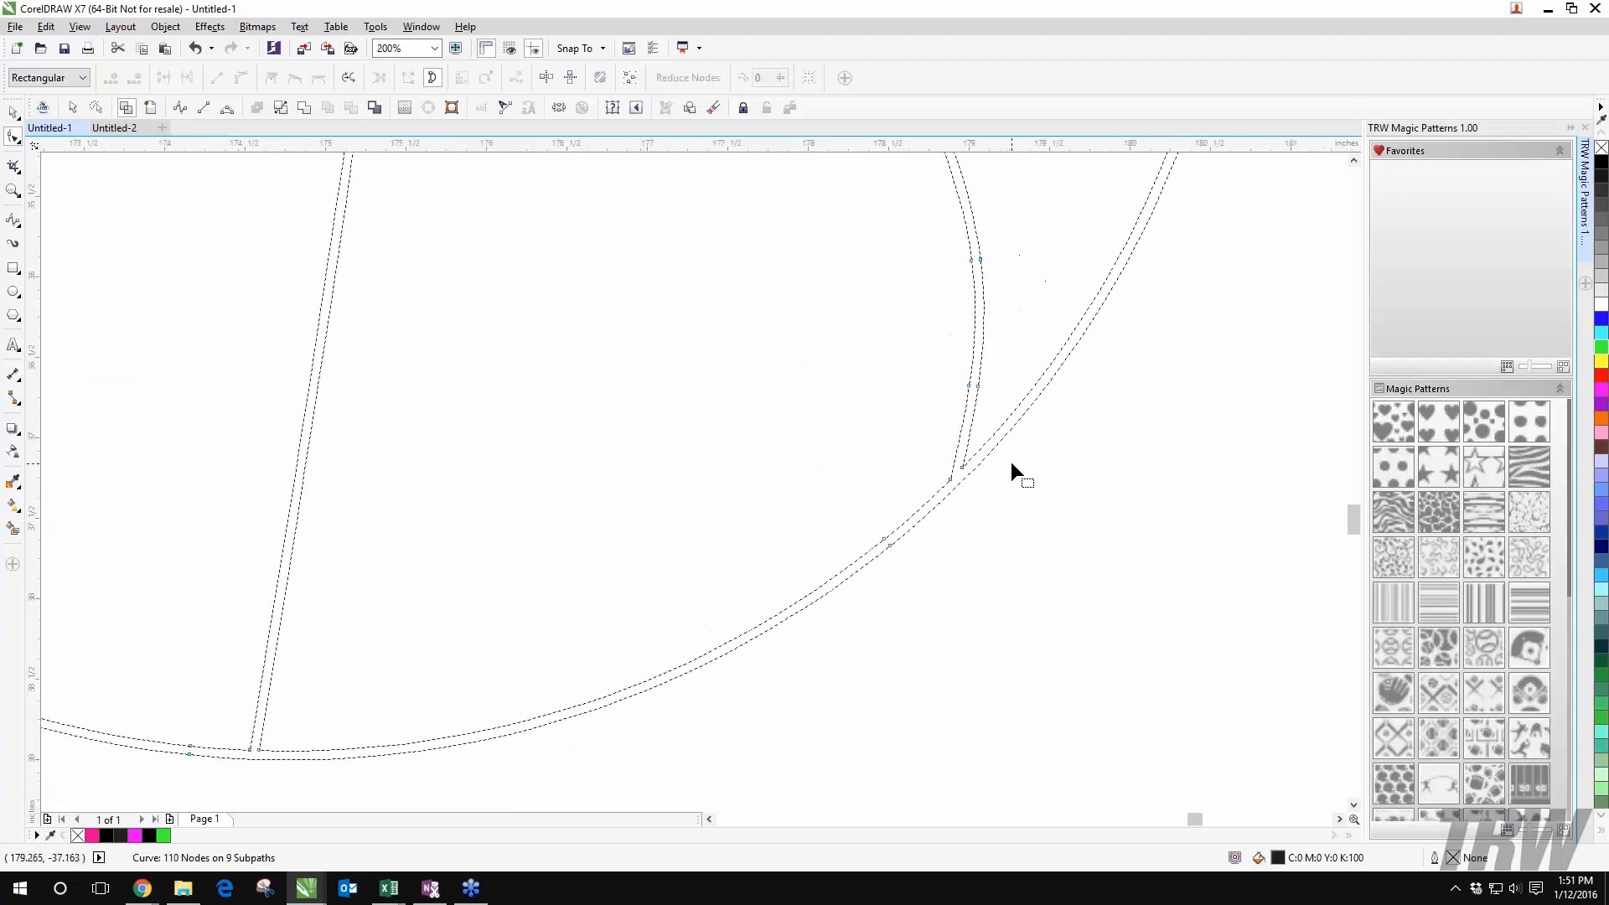
Step: Switch the drawing from wireframe to the full-colour view and fill the ball's line shape with pink
drag(1011, 461, 684, 748)
drag(947, 160, 800, 526)
scroll(800, 526, down, 2)
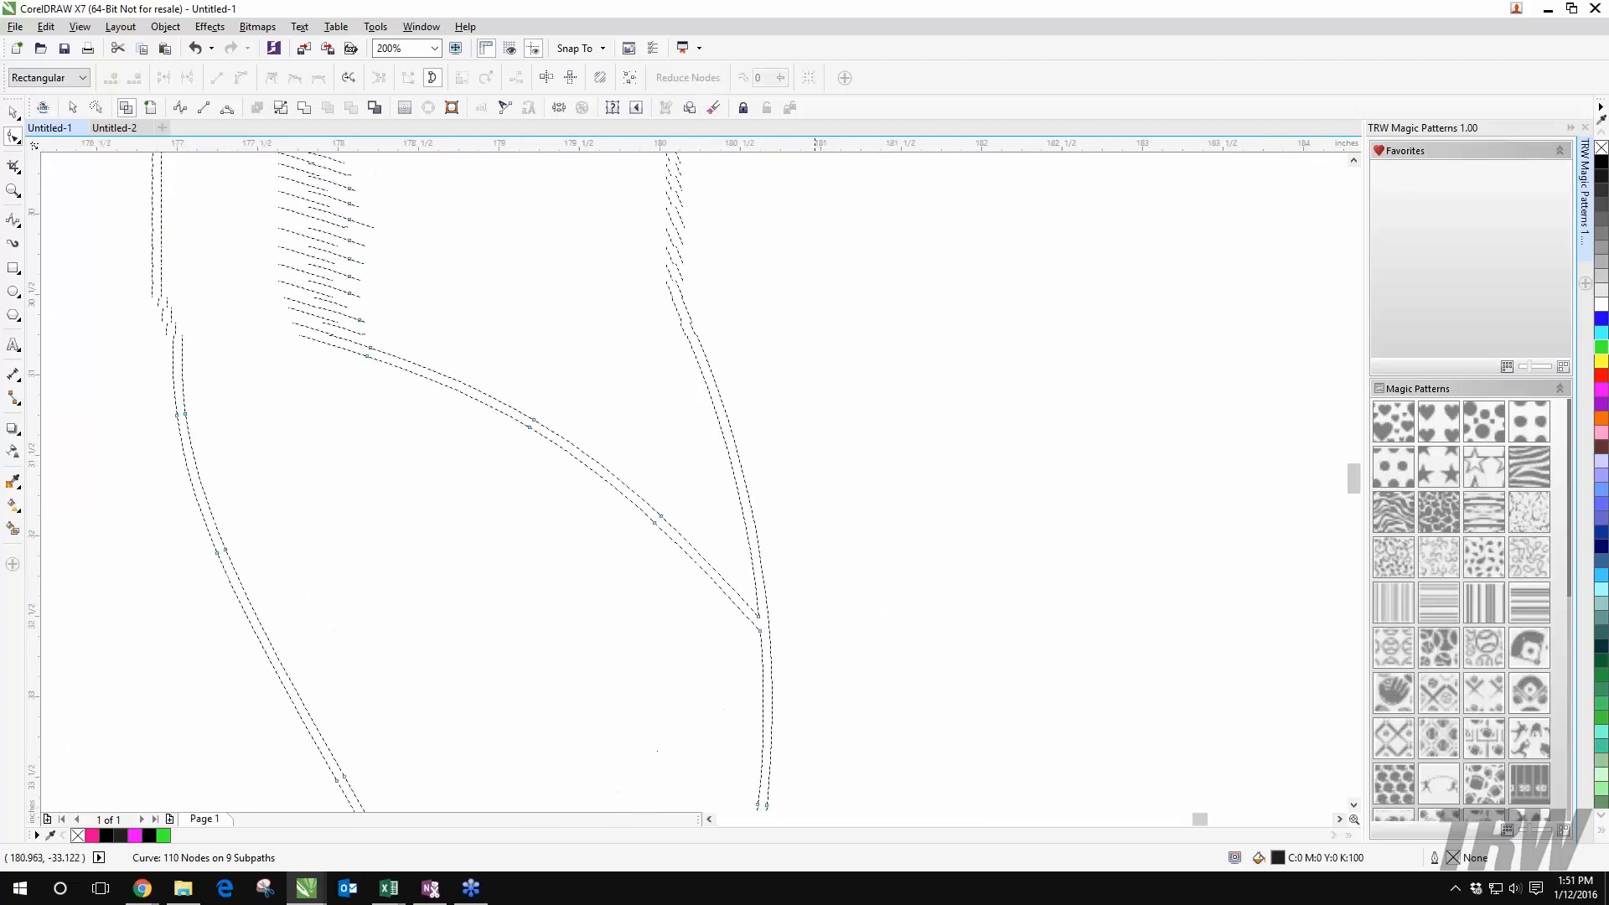
scroll(745, 535, up, 3)
scroll(719, 496, down, 2)
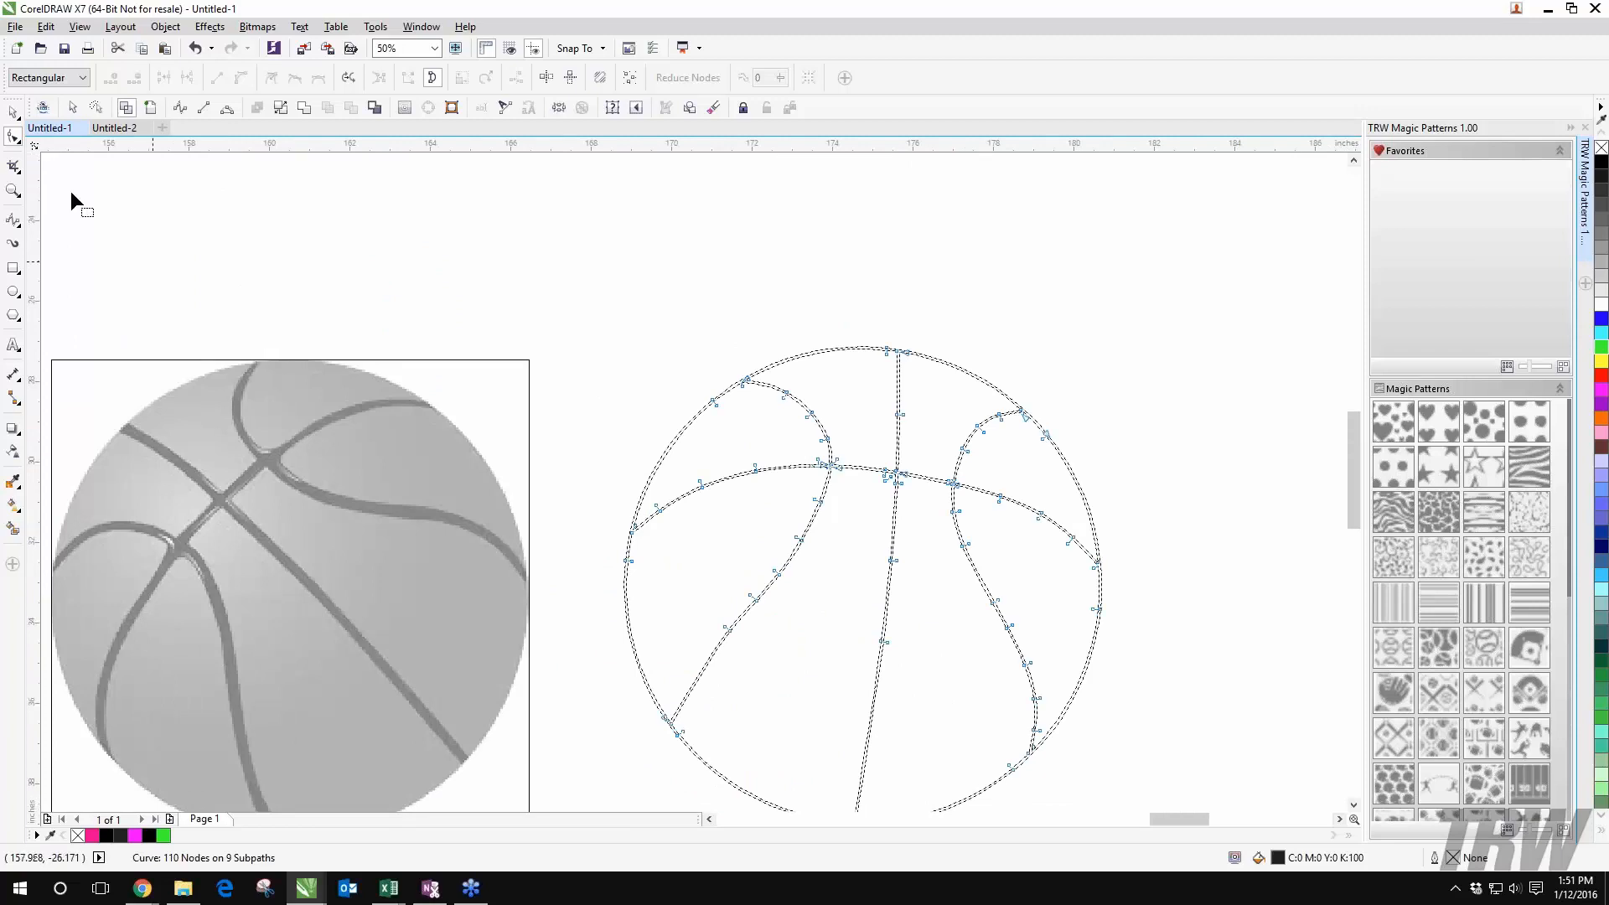
click(13, 112)
click(736, 422)
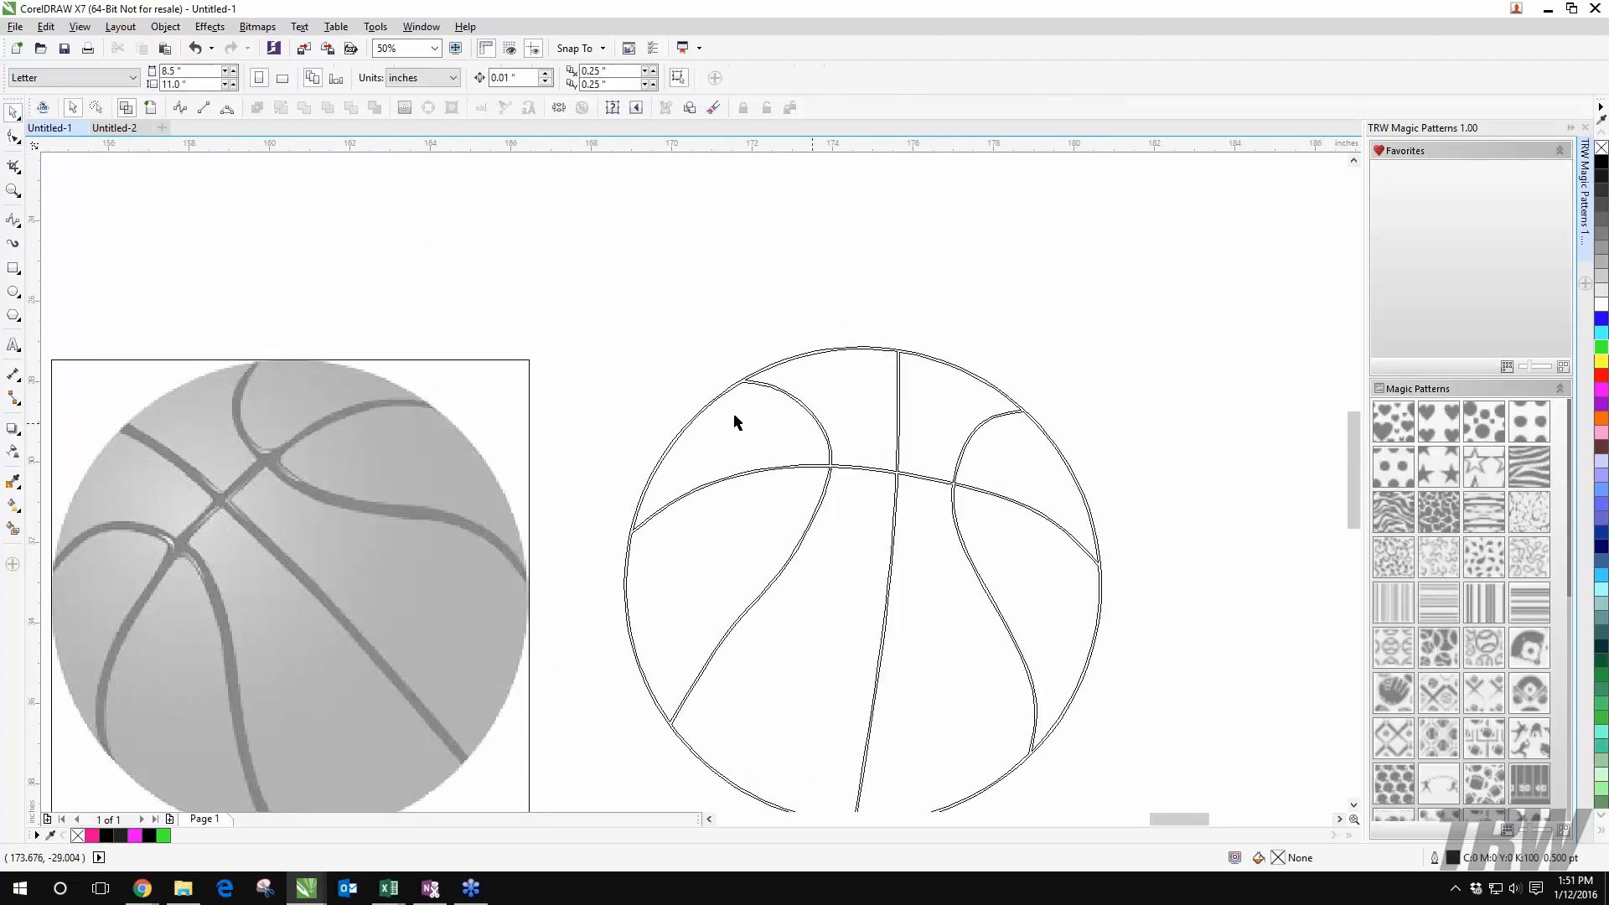
click(150, 107)
drag(825, 455, 795, 302)
right_click(1601, 432)
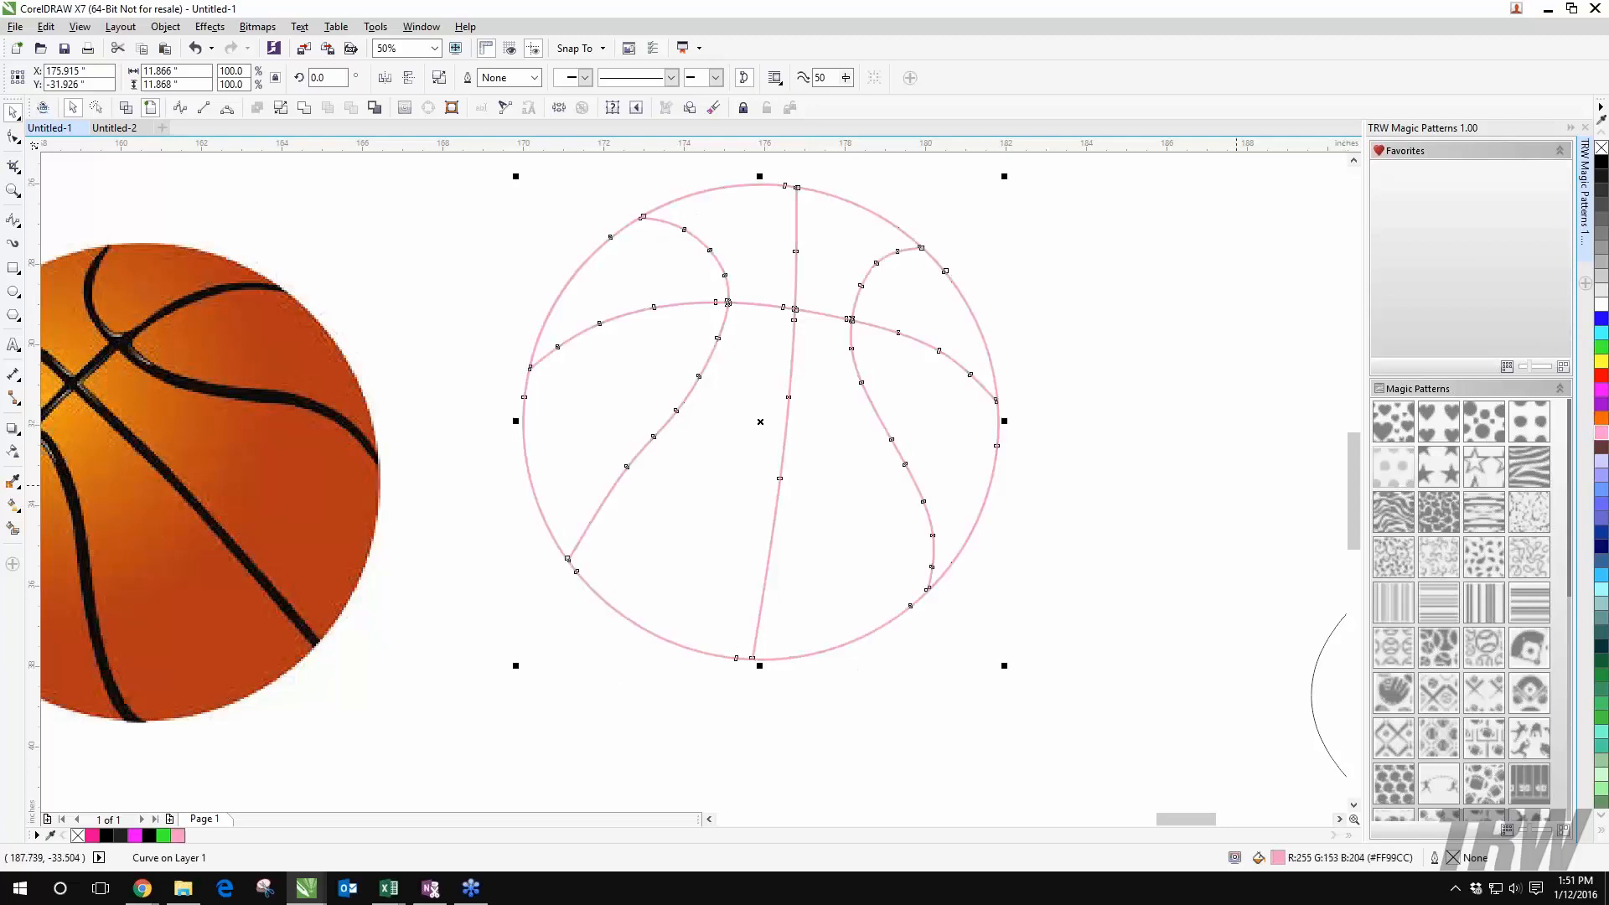
click(589, 400)
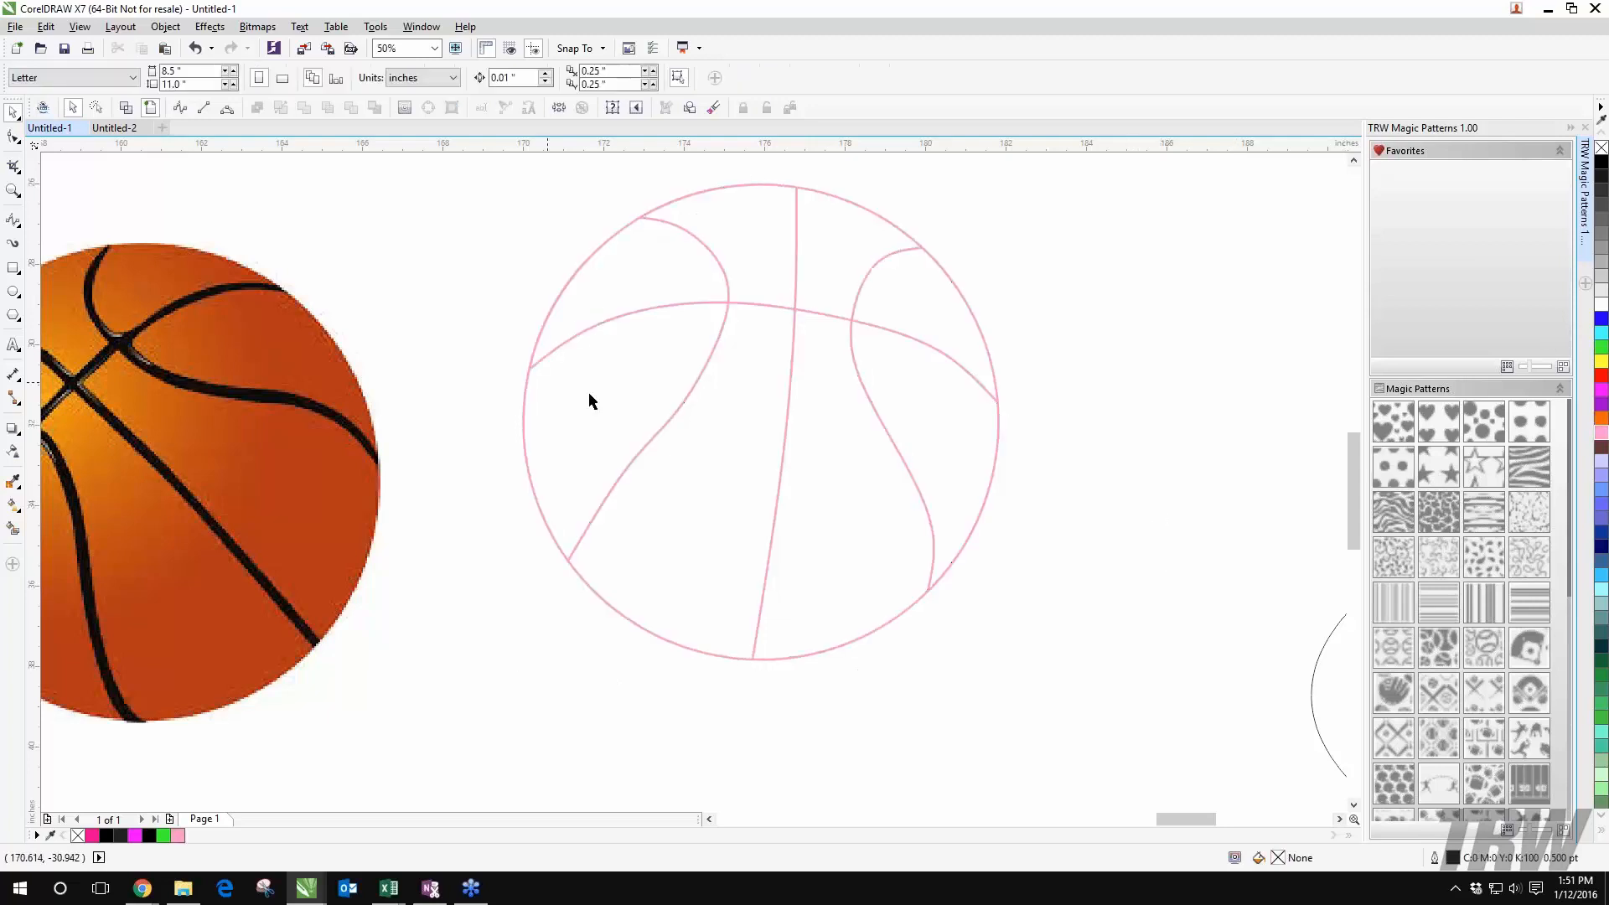
Step: Create magenta shapes without outline in all eight panels between the ball's lines using Smart Fill
click(13, 528)
click(638, 377)
click(731, 377)
click(751, 266)
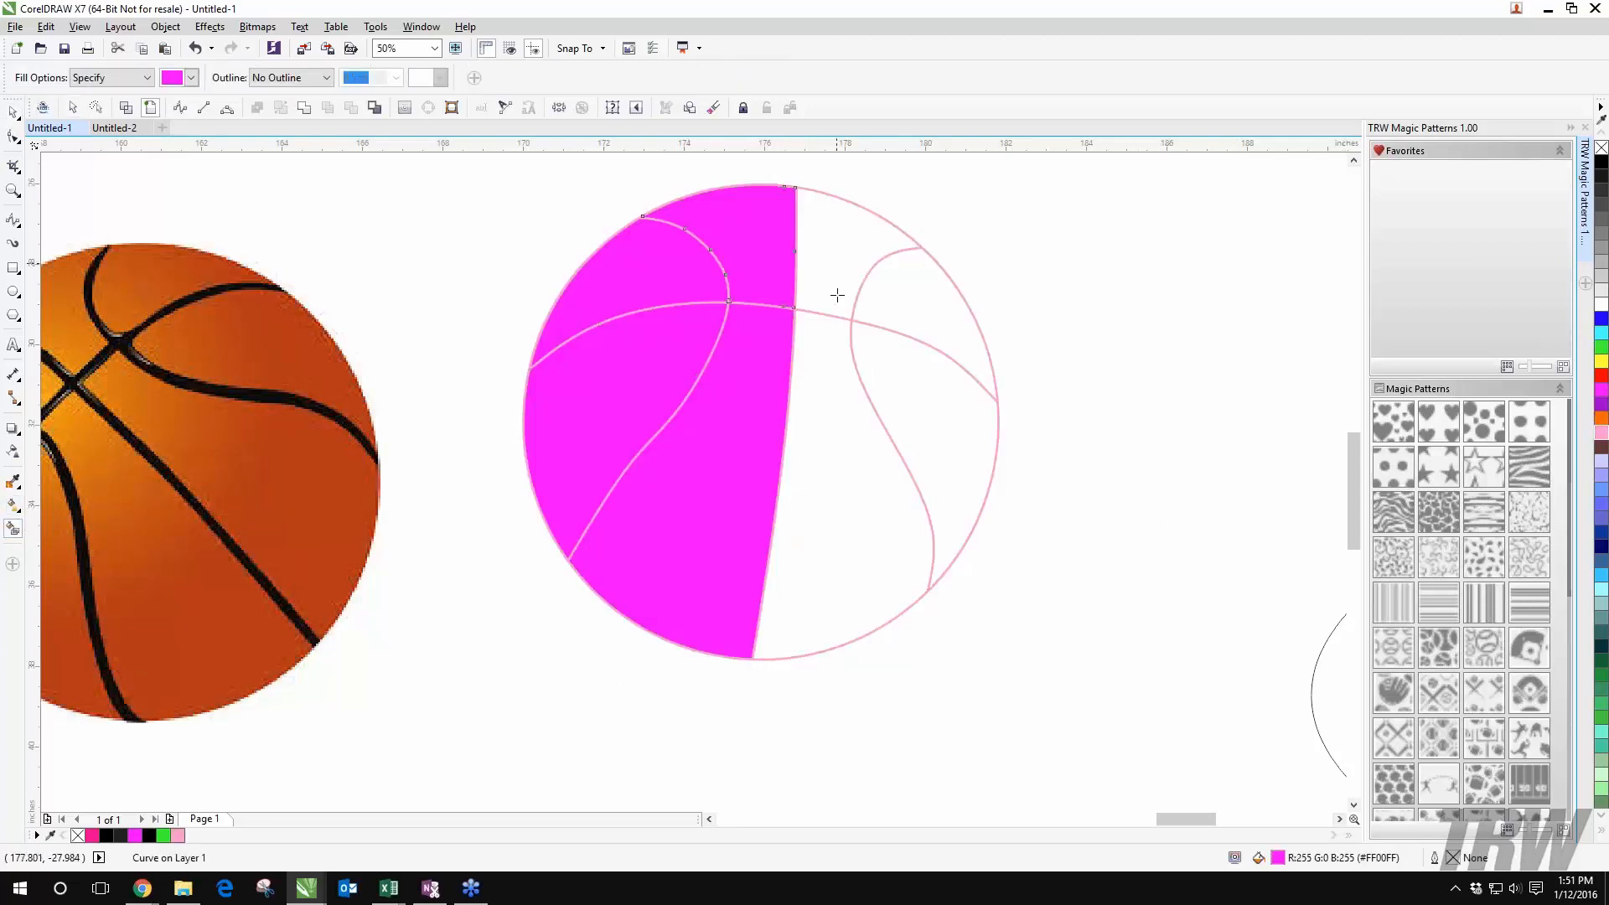
click(836, 294)
click(834, 394)
click(898, 412)
click(897, 291)
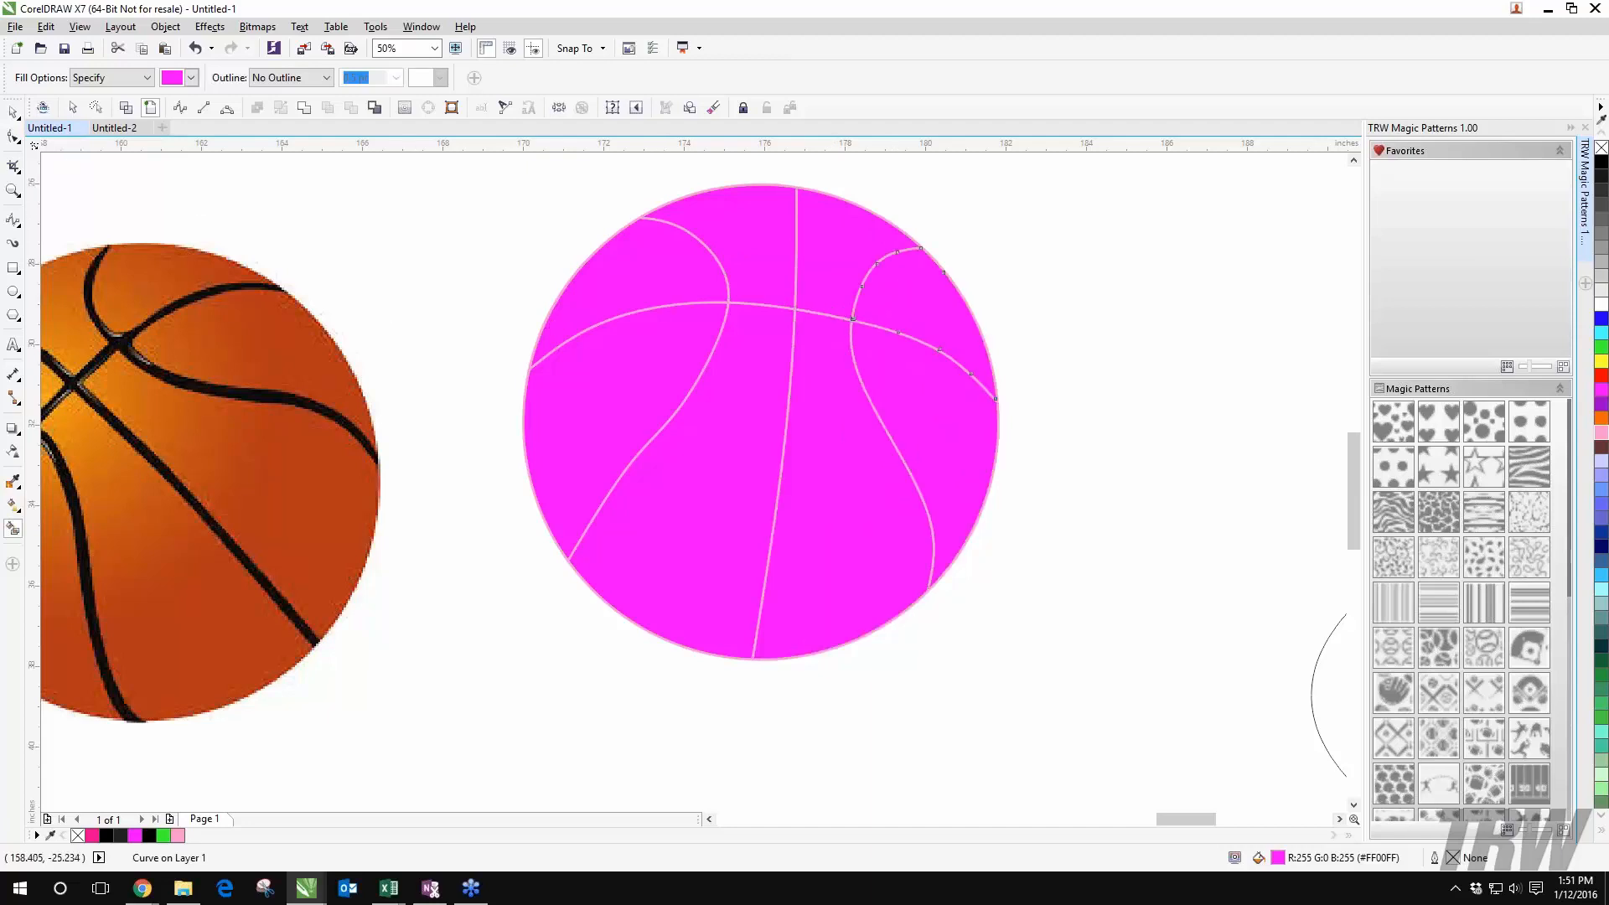
Step: Select all eight magenta panels of the ball and fill them with orange
click(12, 111)
key(Escape)
click(661, 282)
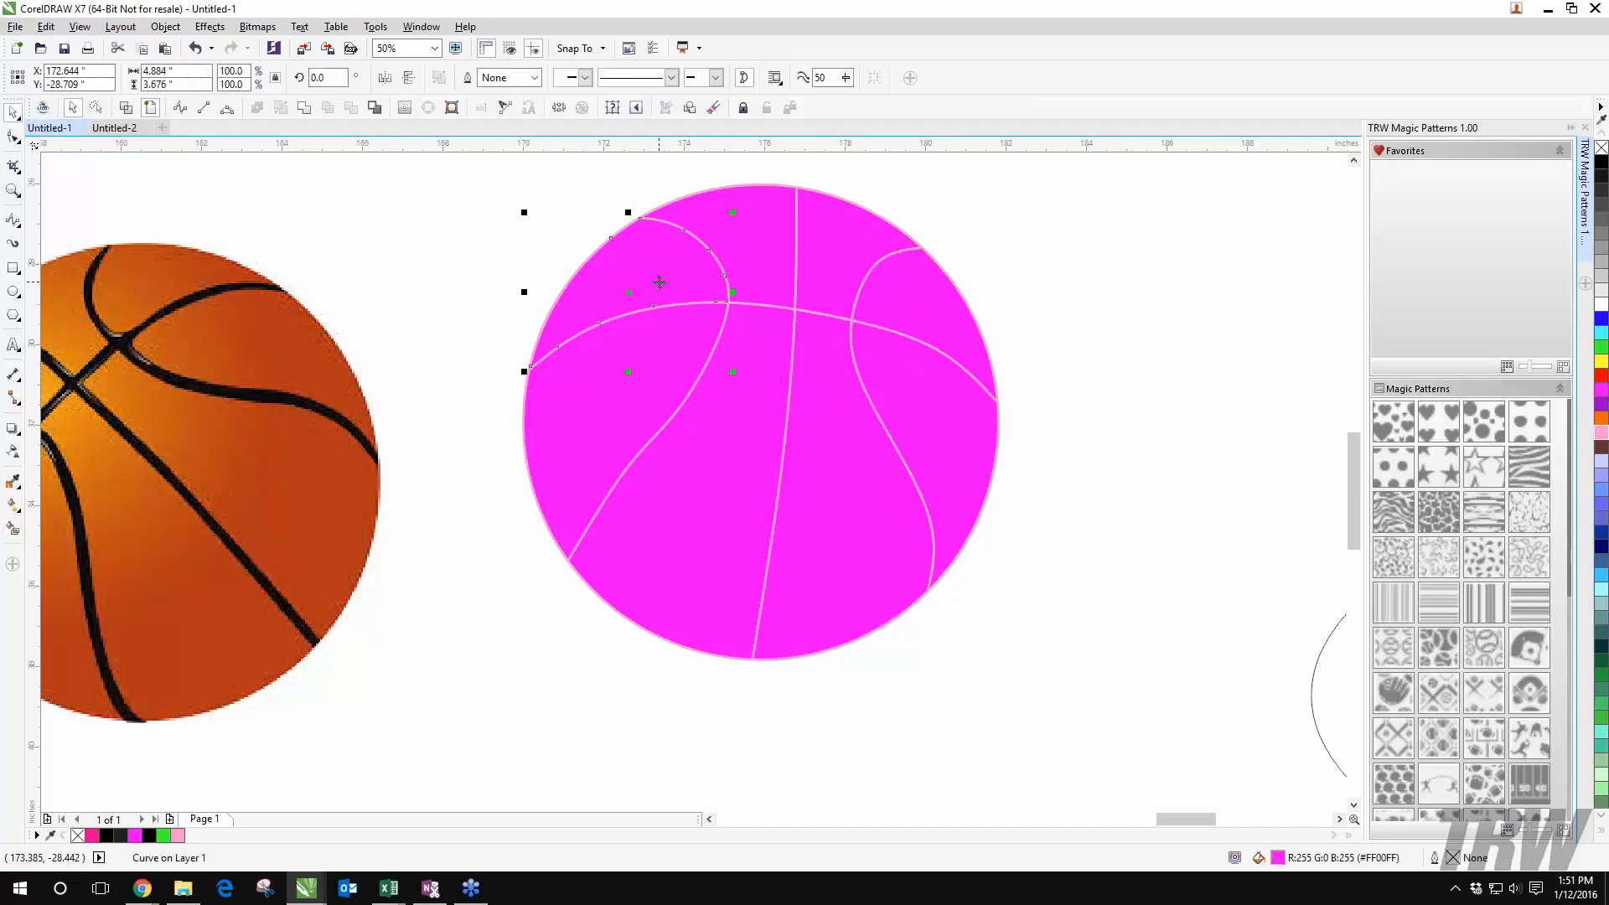
shift+click(651, 369)
shift+click(737, 385)
shift+click(758, 256)
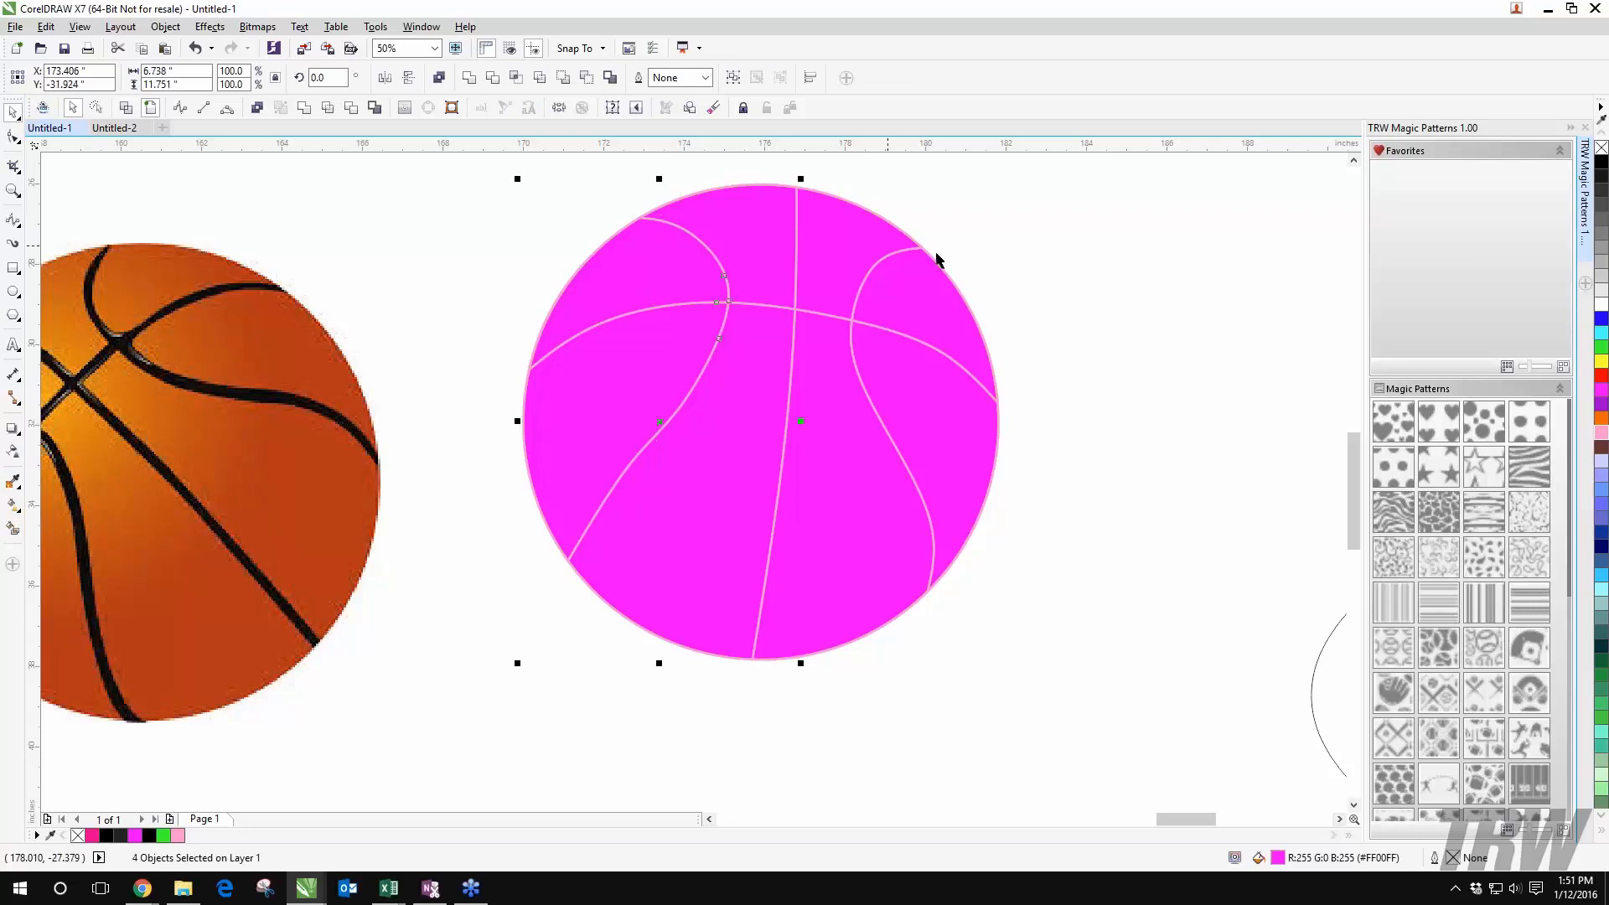
shift+click(861, 249)
shift+click(842, 402)
shift+click(931, 405)
click(1601, 417)
click(1207, 262)
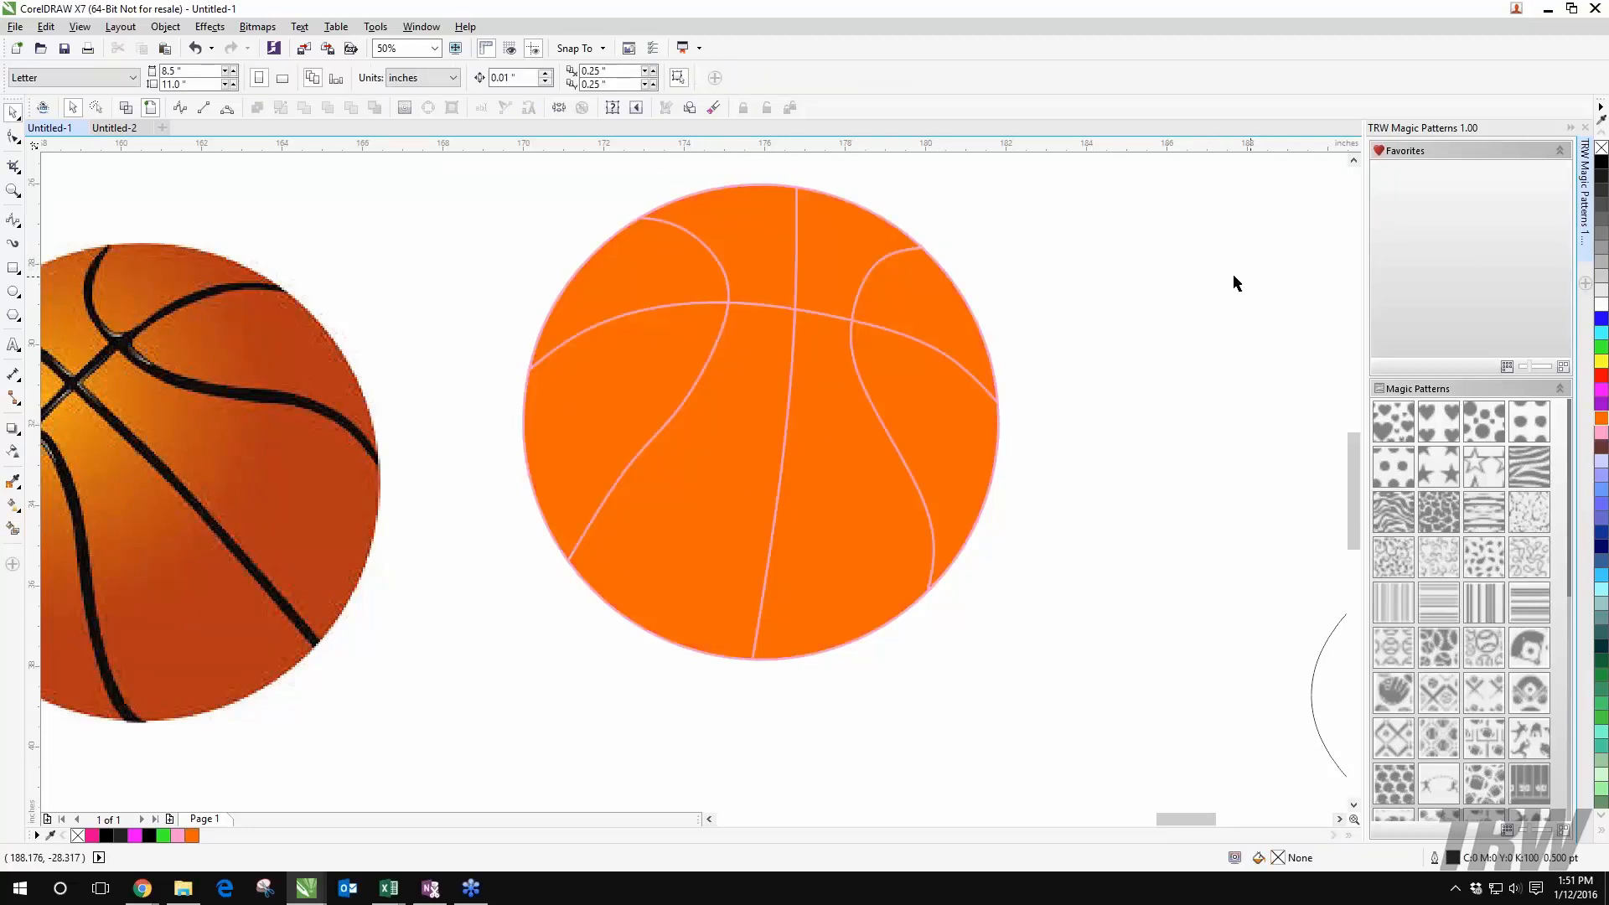
scroll(1082, 274, up, 2)
click(235, 268)
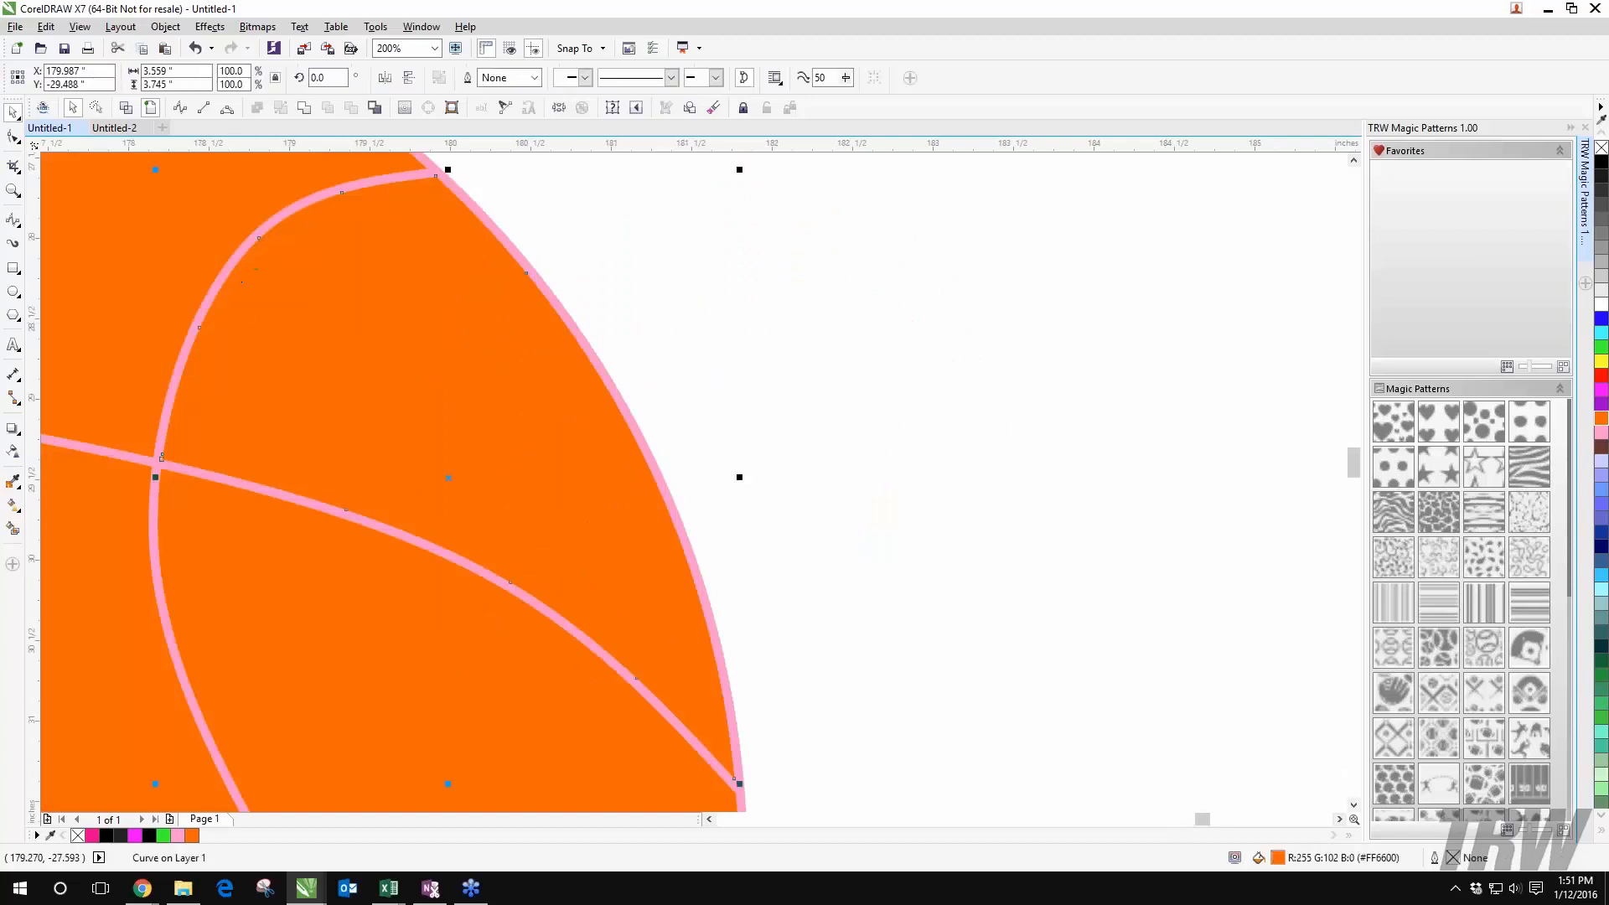
click(1601, 163)
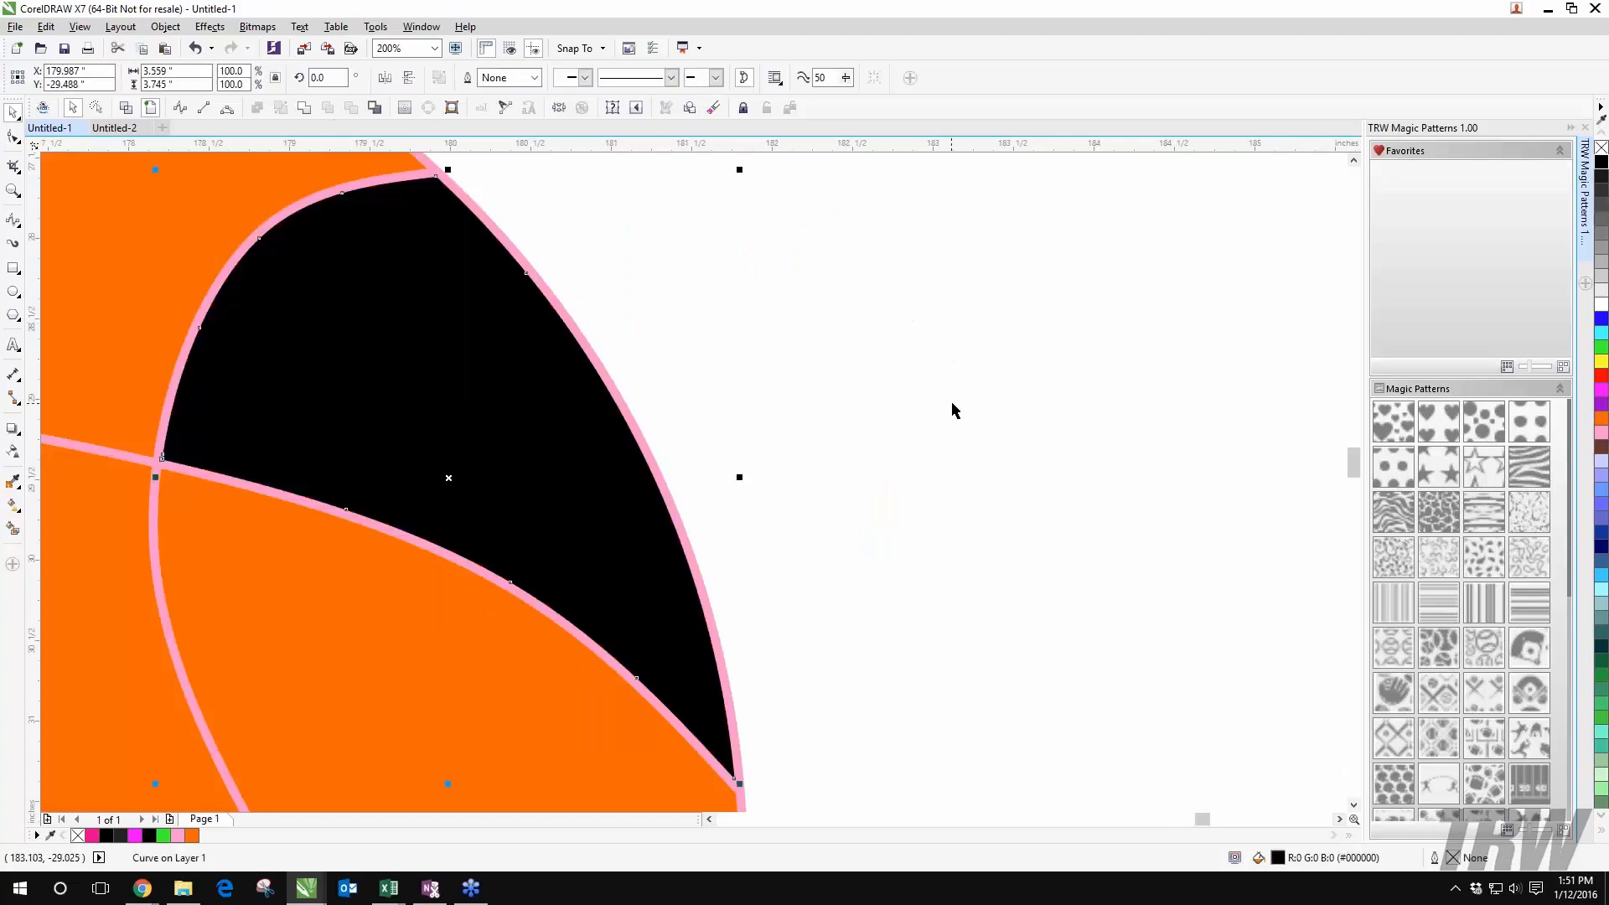
click(1011, 379)
key(ctrl+z)
Step: Fill the ball's pink line shape with black
scroll(533, 279, up, 1)
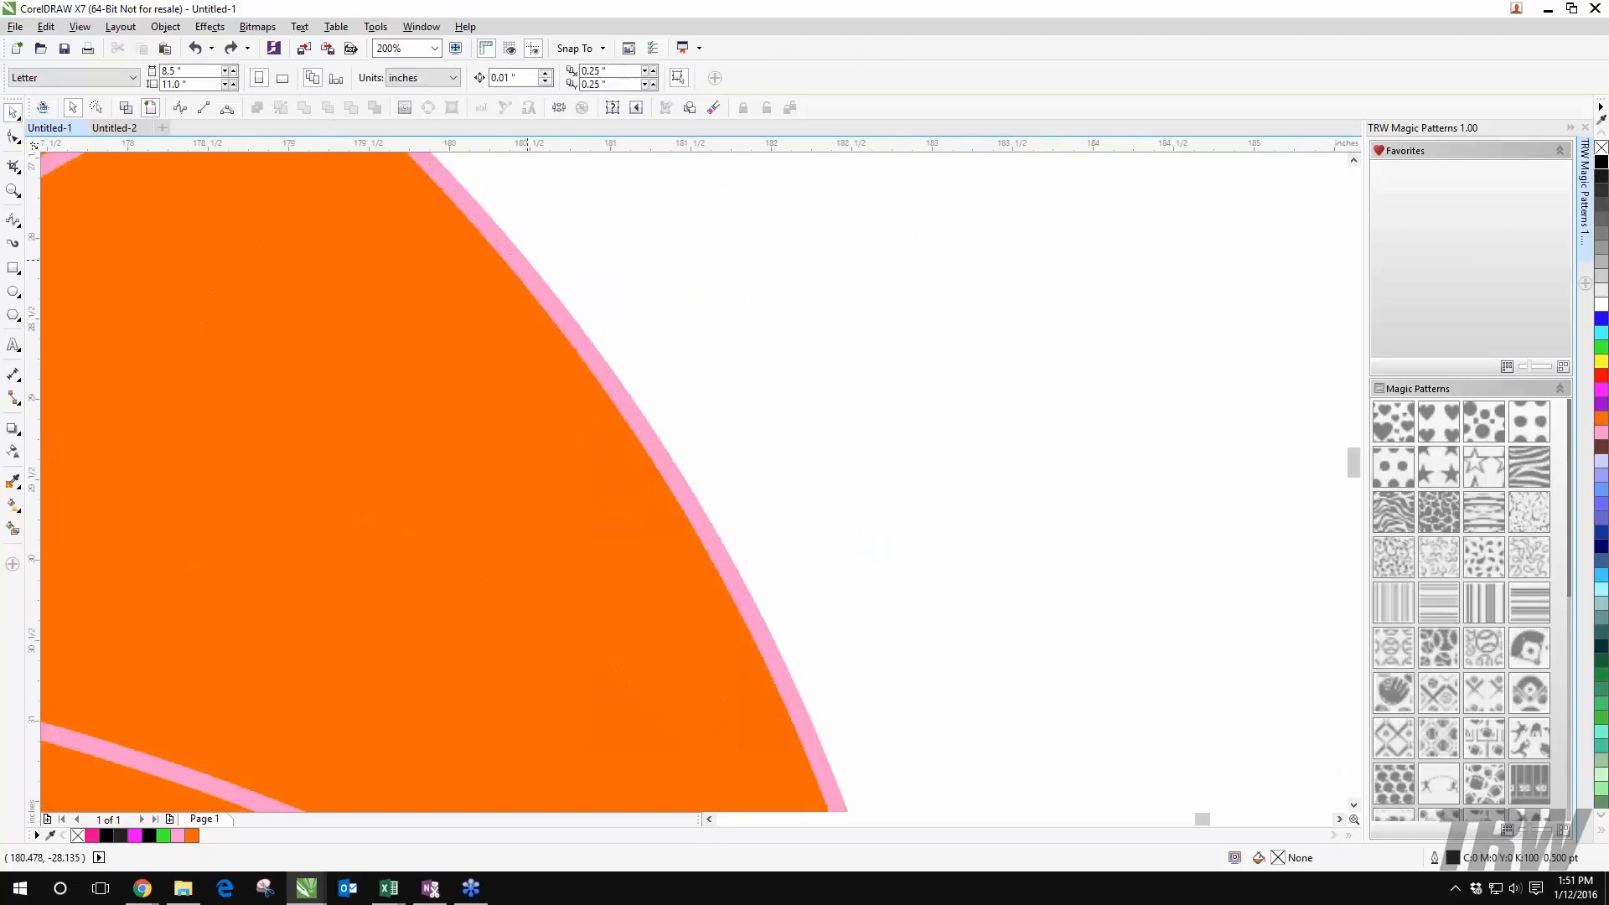
click(514, 262)
click(1601, 164)
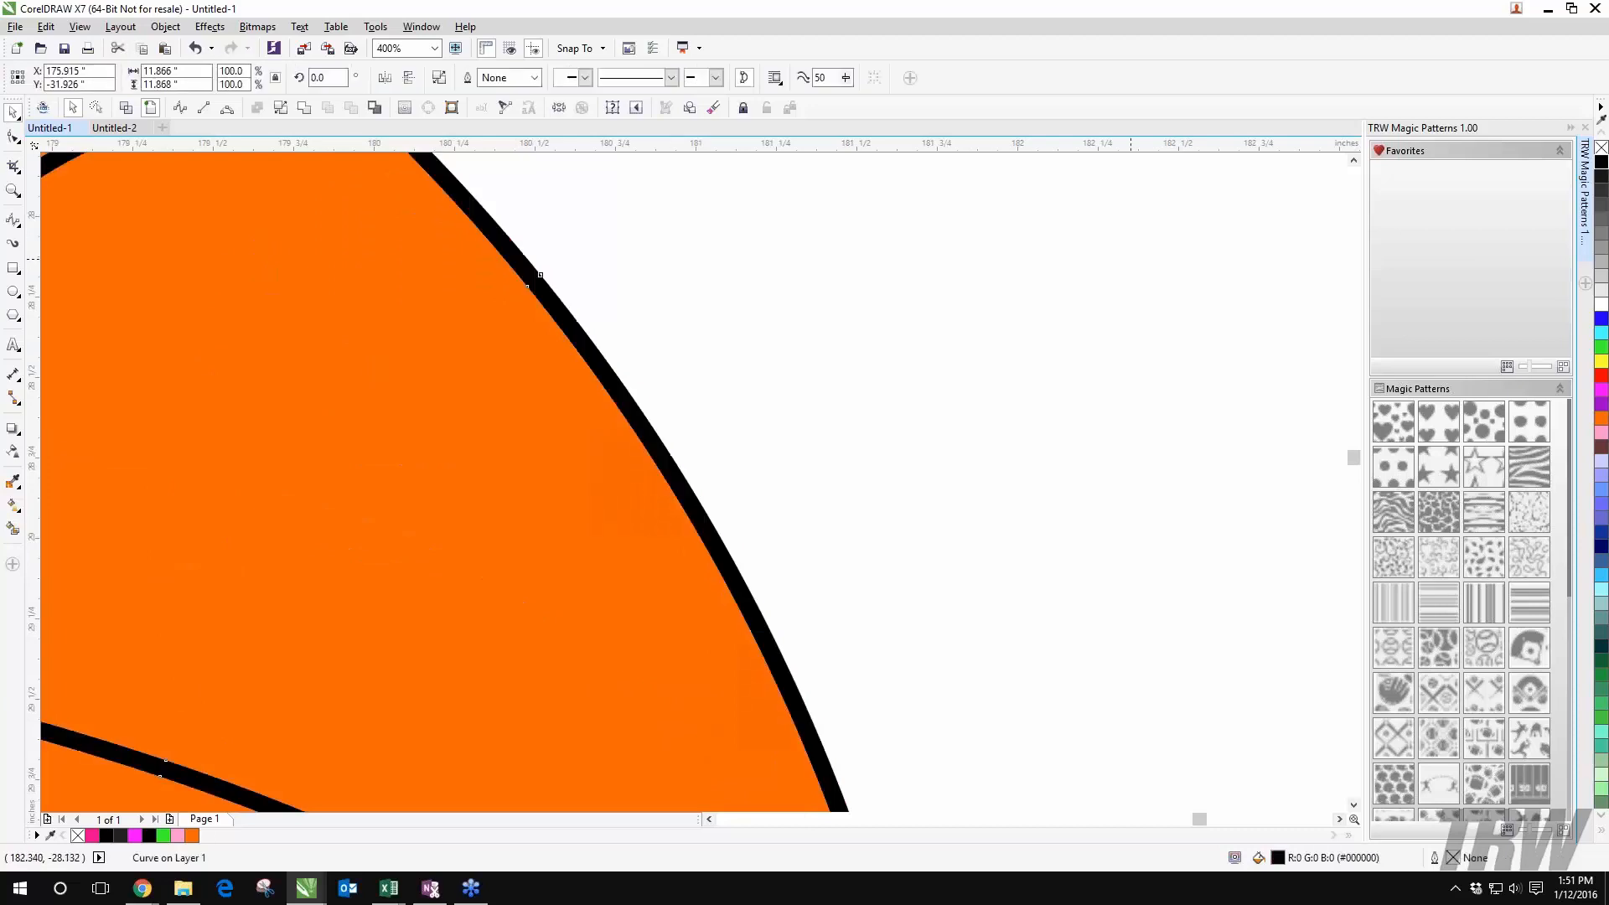
click(934, 335)
scroll(934, 334, down, 4)
drag(936, 339, 811, 300)
key(ctrl+z)
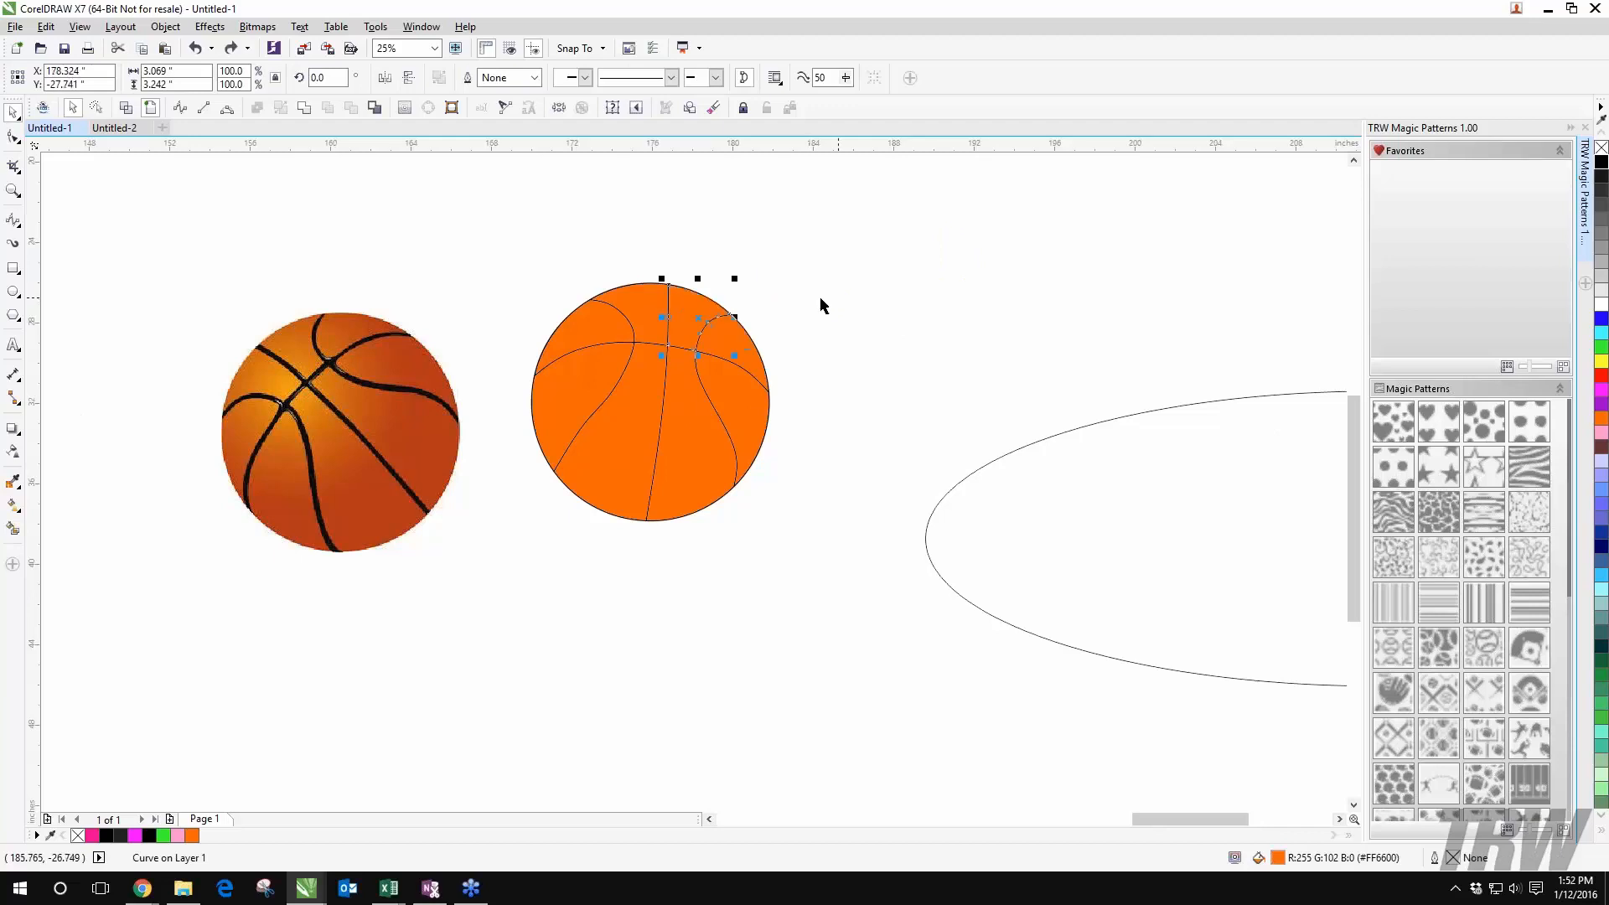
Step: Move the black line shape off the orange panels and place it directly below them
scroll(810, 300, up, 2)
click(659, 304)
drag(503, 366, 1334, 256)
scroll(1079, 339, down, 1)
scroll(851, 359, up, 2)
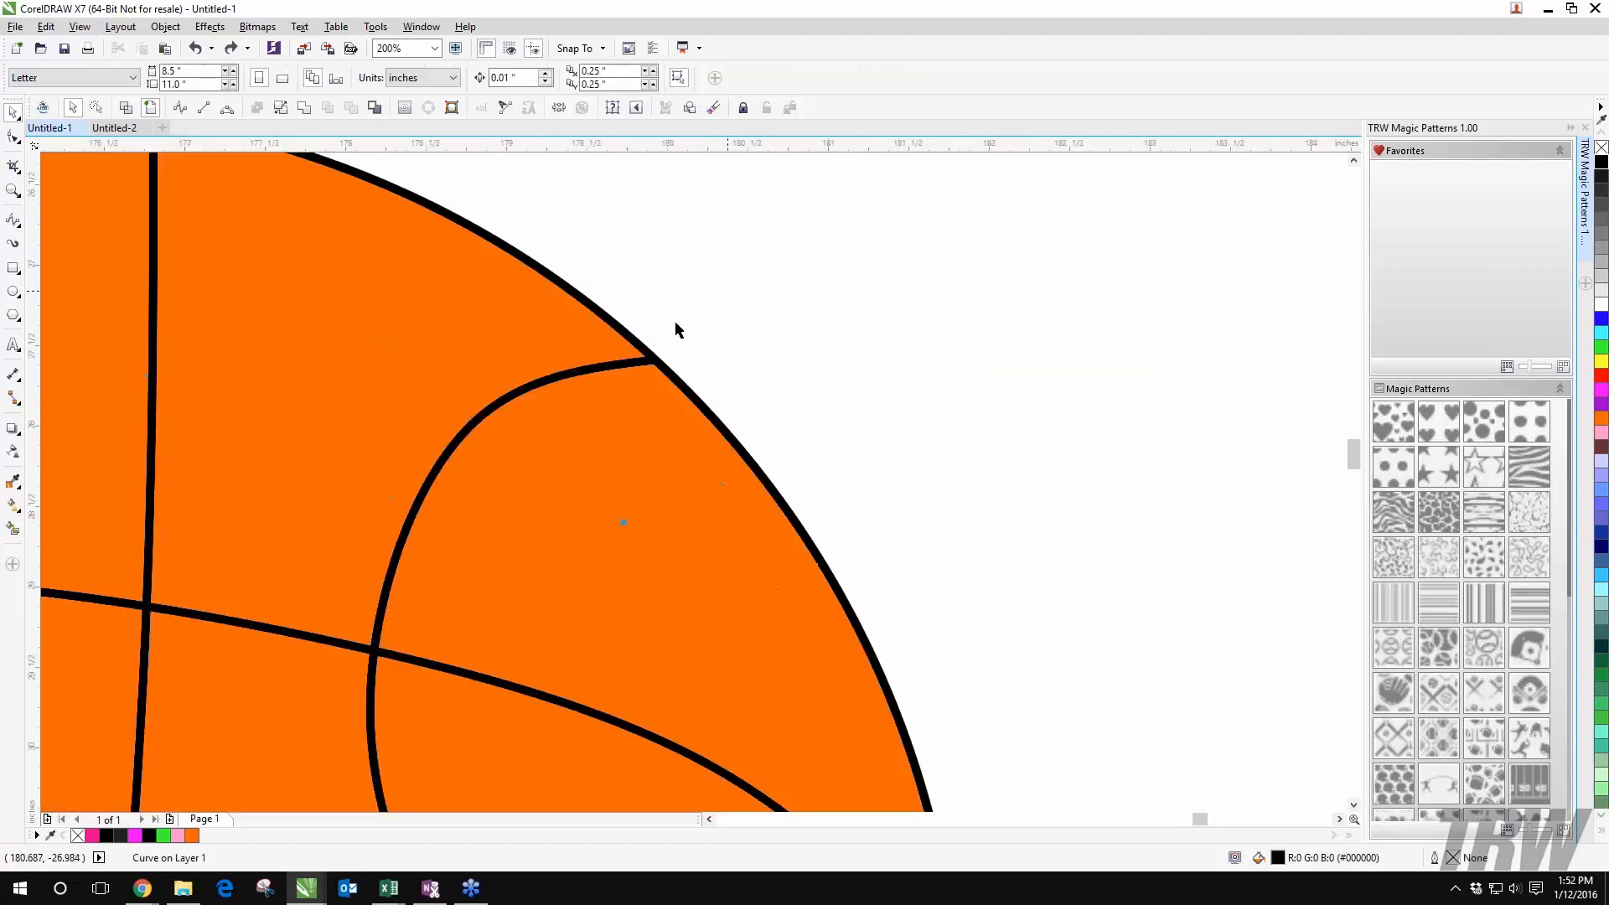
scroll(1221, 252, down, 5)
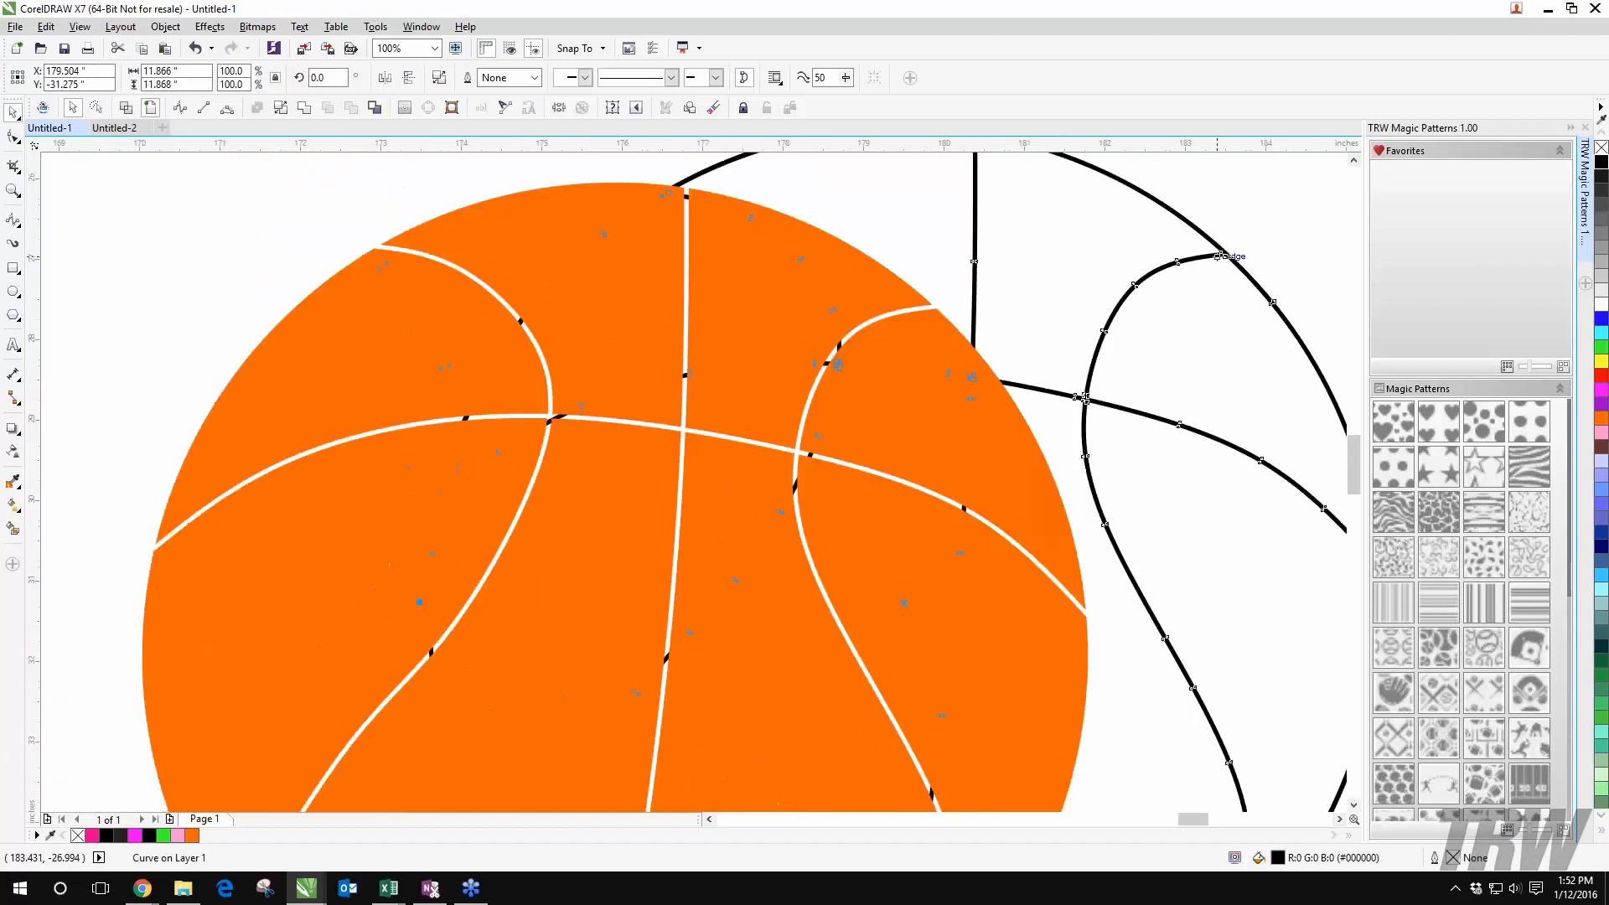
drag(913, 366, 830, 553)
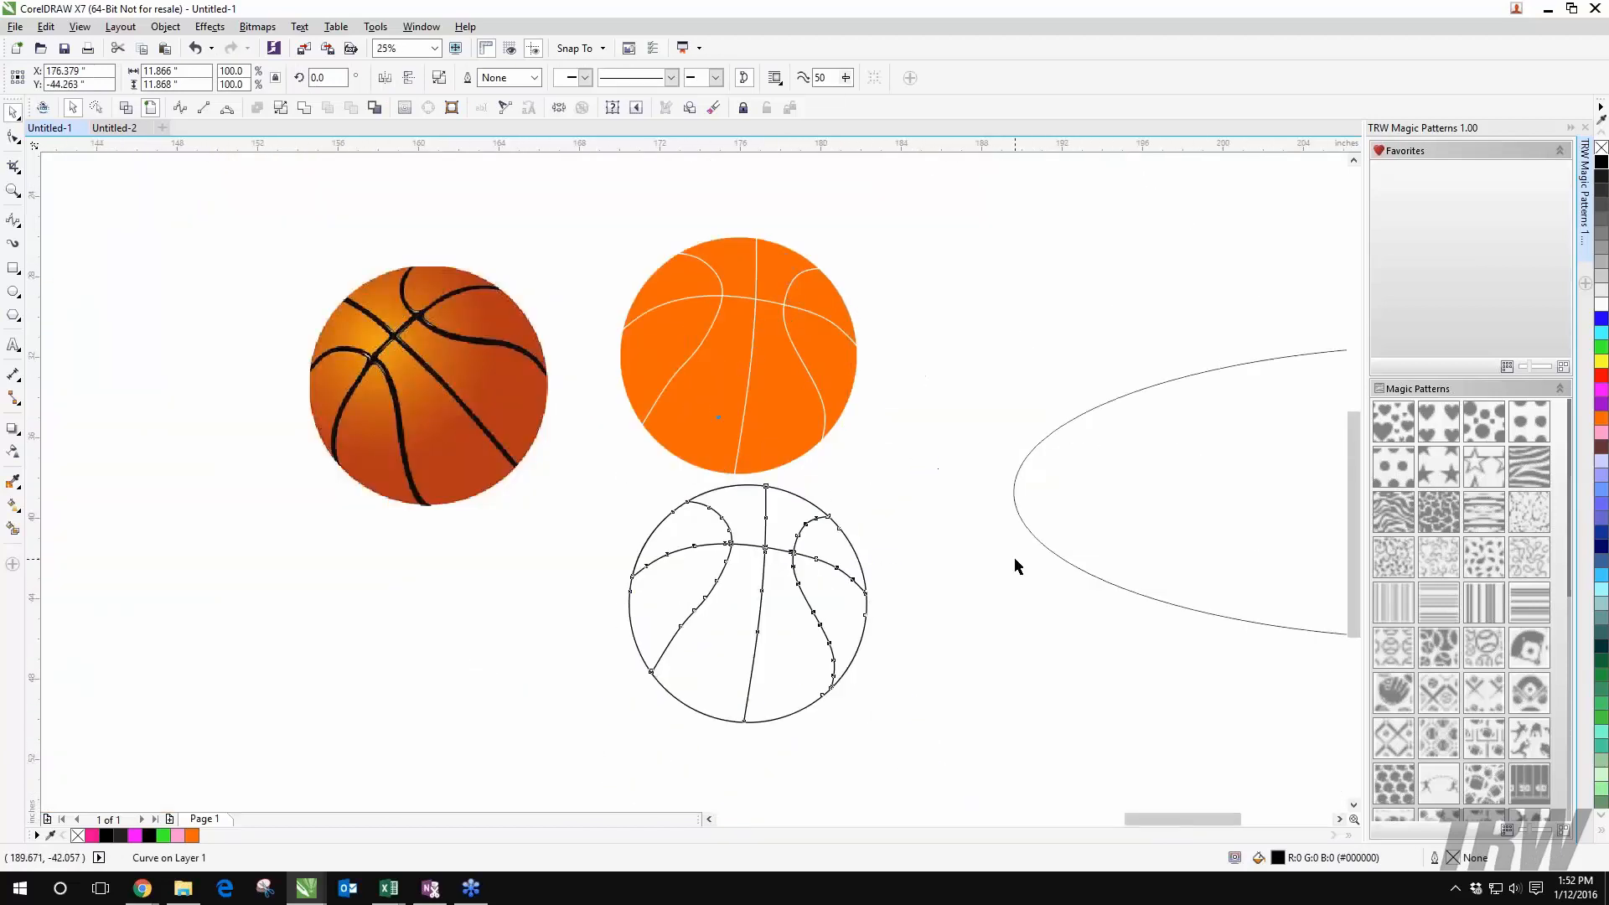
Step: Select the orange panels and the black line shape together to check the separate objects, and clear the selection
click(1015, 557)
drag(582, 210, 790, 578)
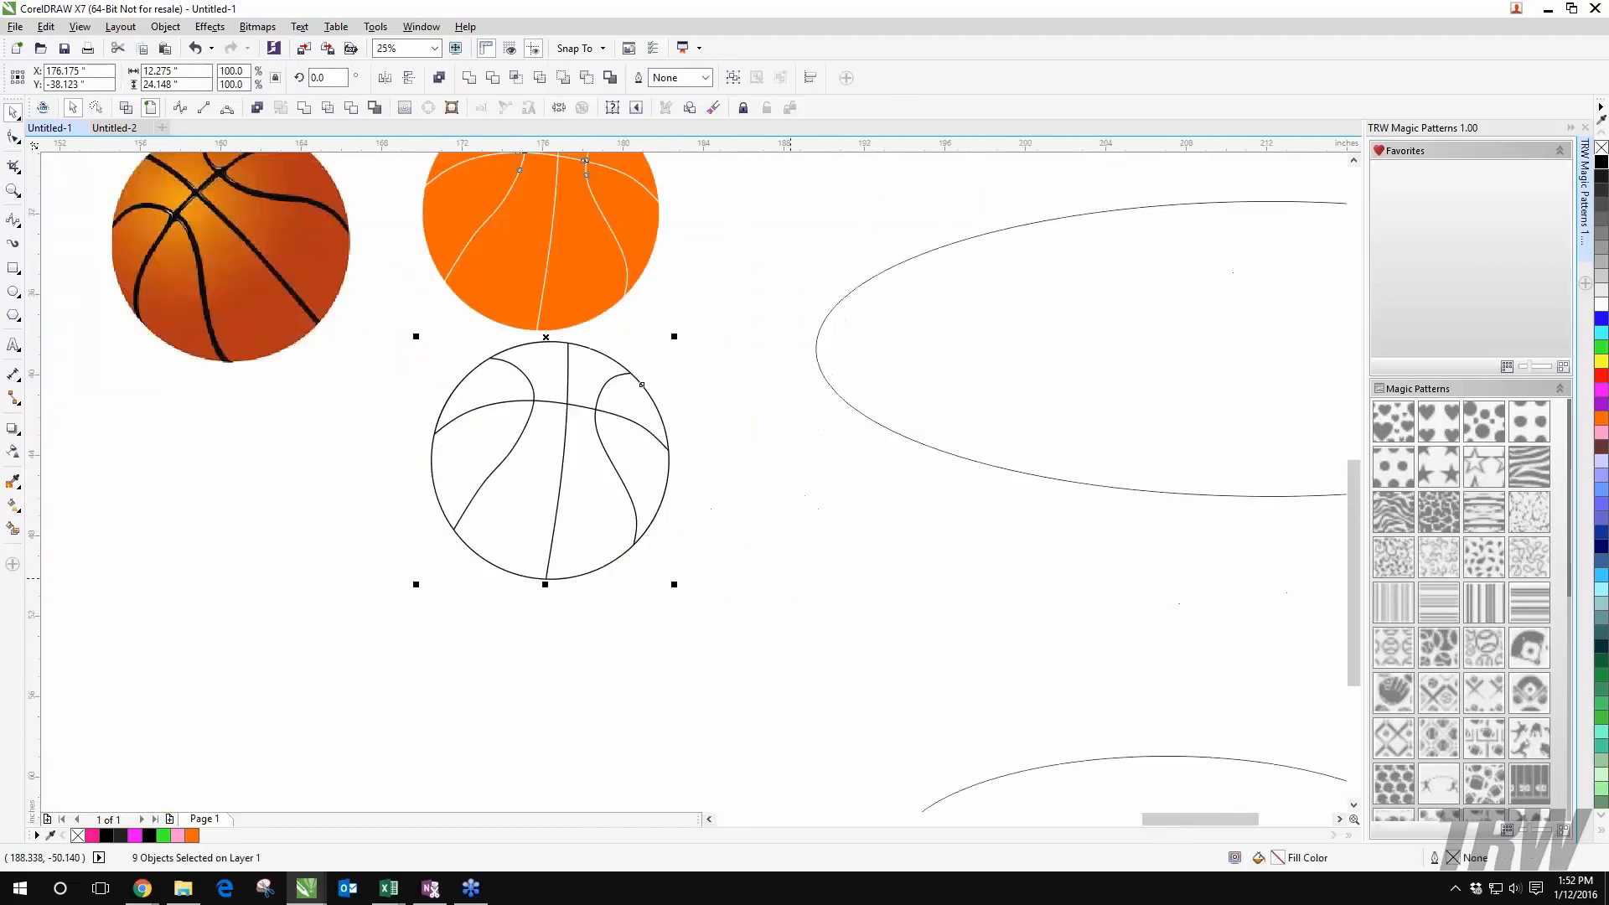
drag(632, 419, 689, 634)
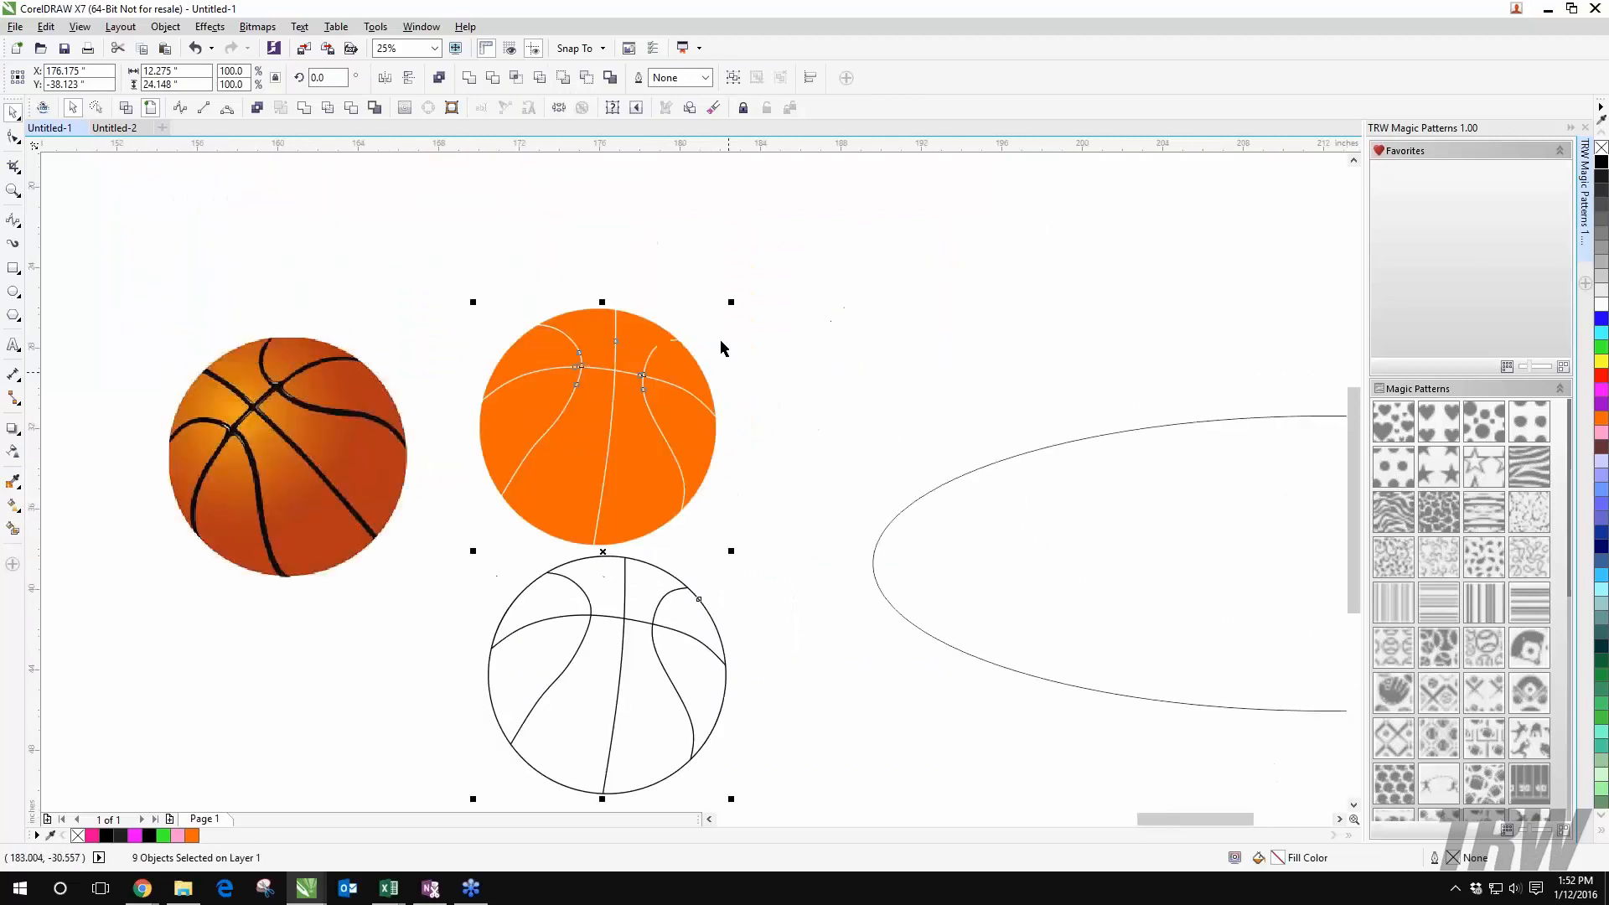
click(771, 313)
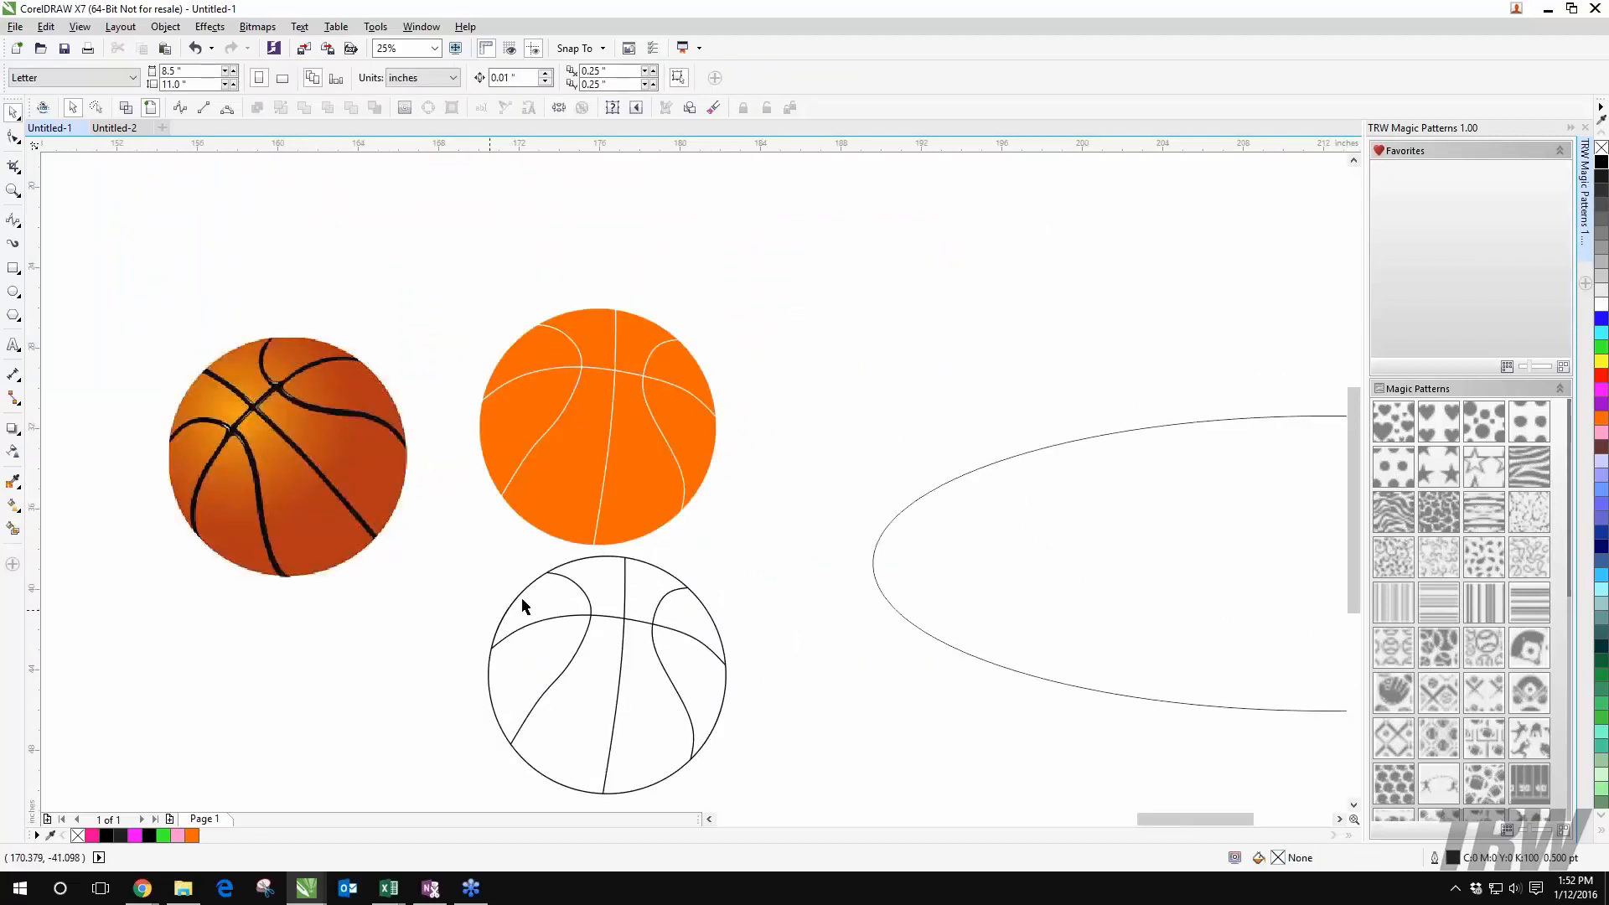
Step: Undo the black line shape's move so it sits back over the orange panels, and clear the selection
key(ctrl+z)
key(ctrl+z)
click(814, 320)
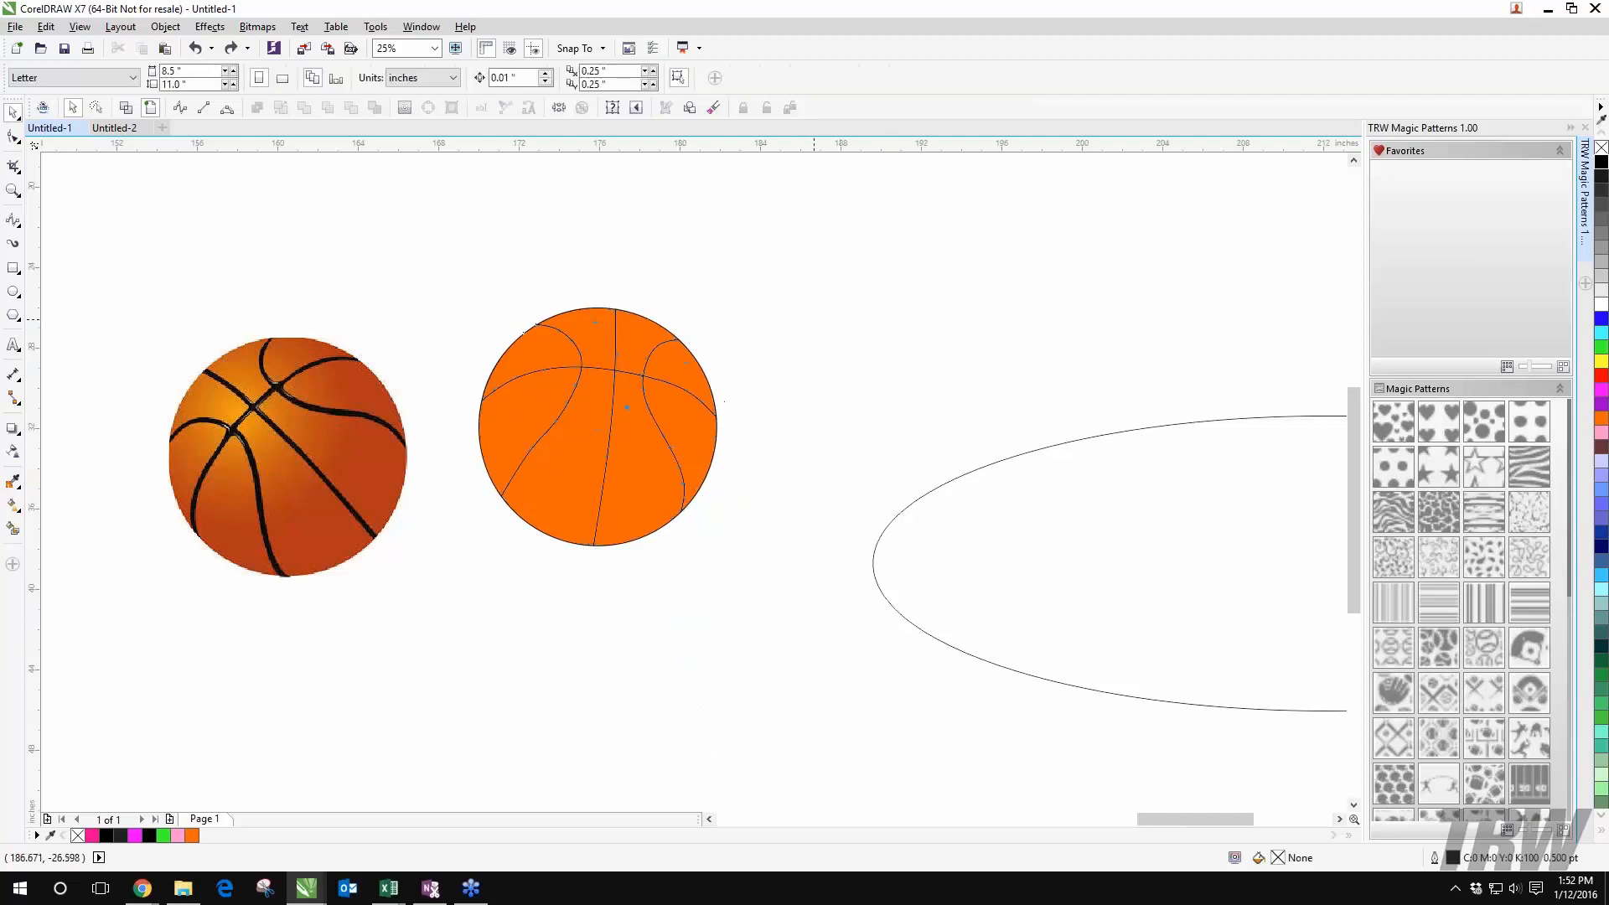
Step: Move the black line shape clear of the orange panels to just above the large ellipse's left end, and deselect it
scroll(702, 348, up, 2)
click(603, 311)
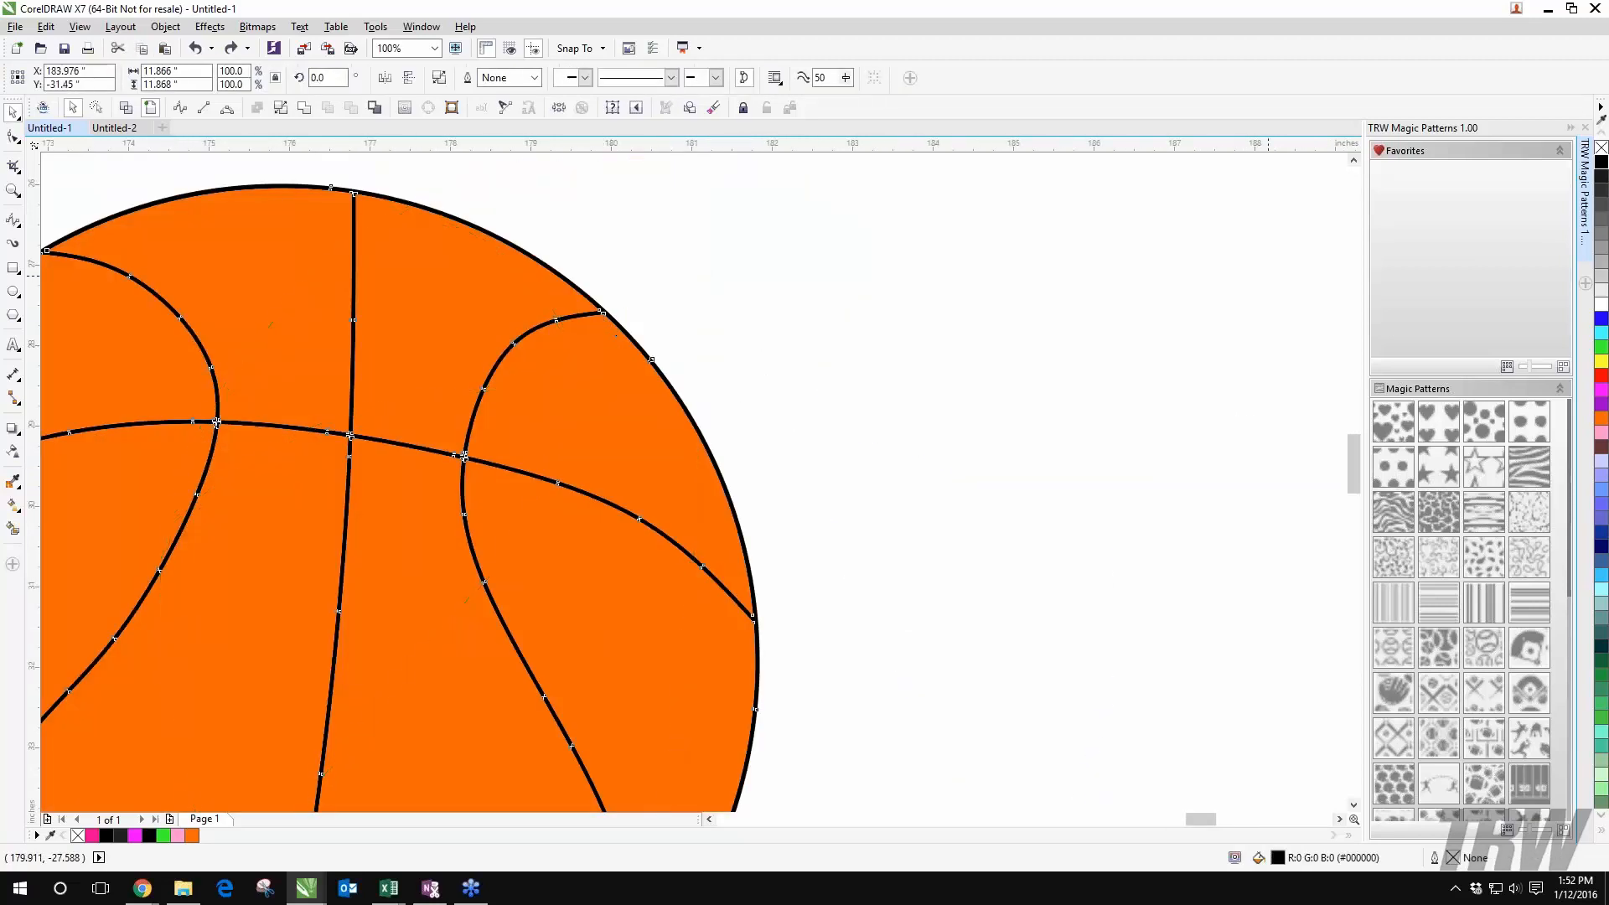
scroll(1254, 276, down, 2)
drag(603, 312, 394, 382)
click(583, 267)
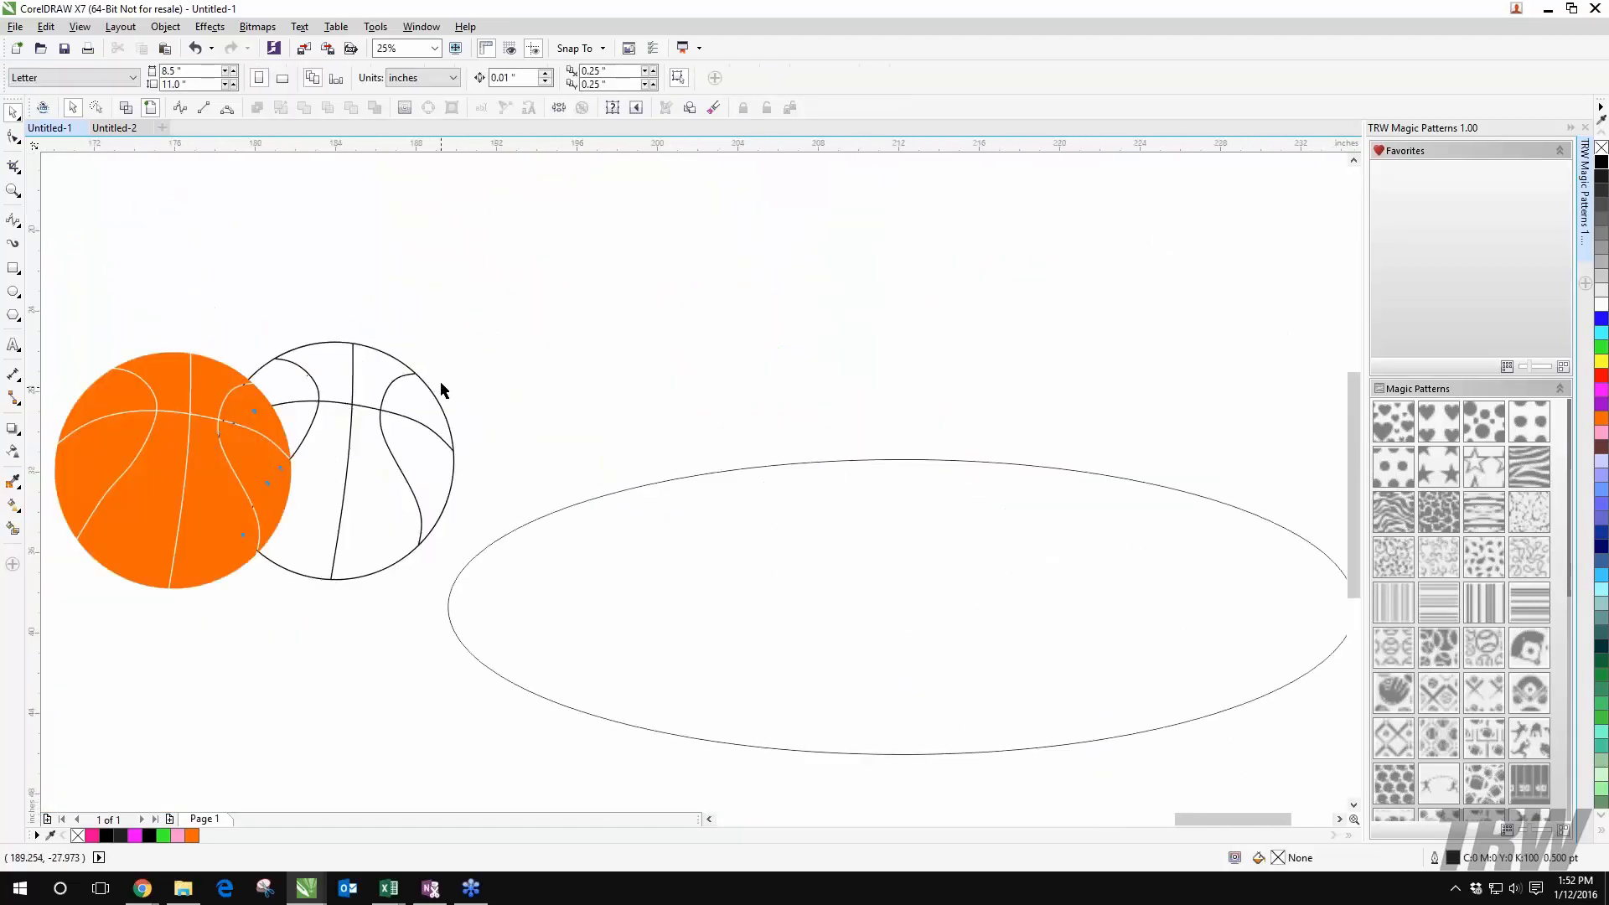
drag(417, 374, 621, 288)
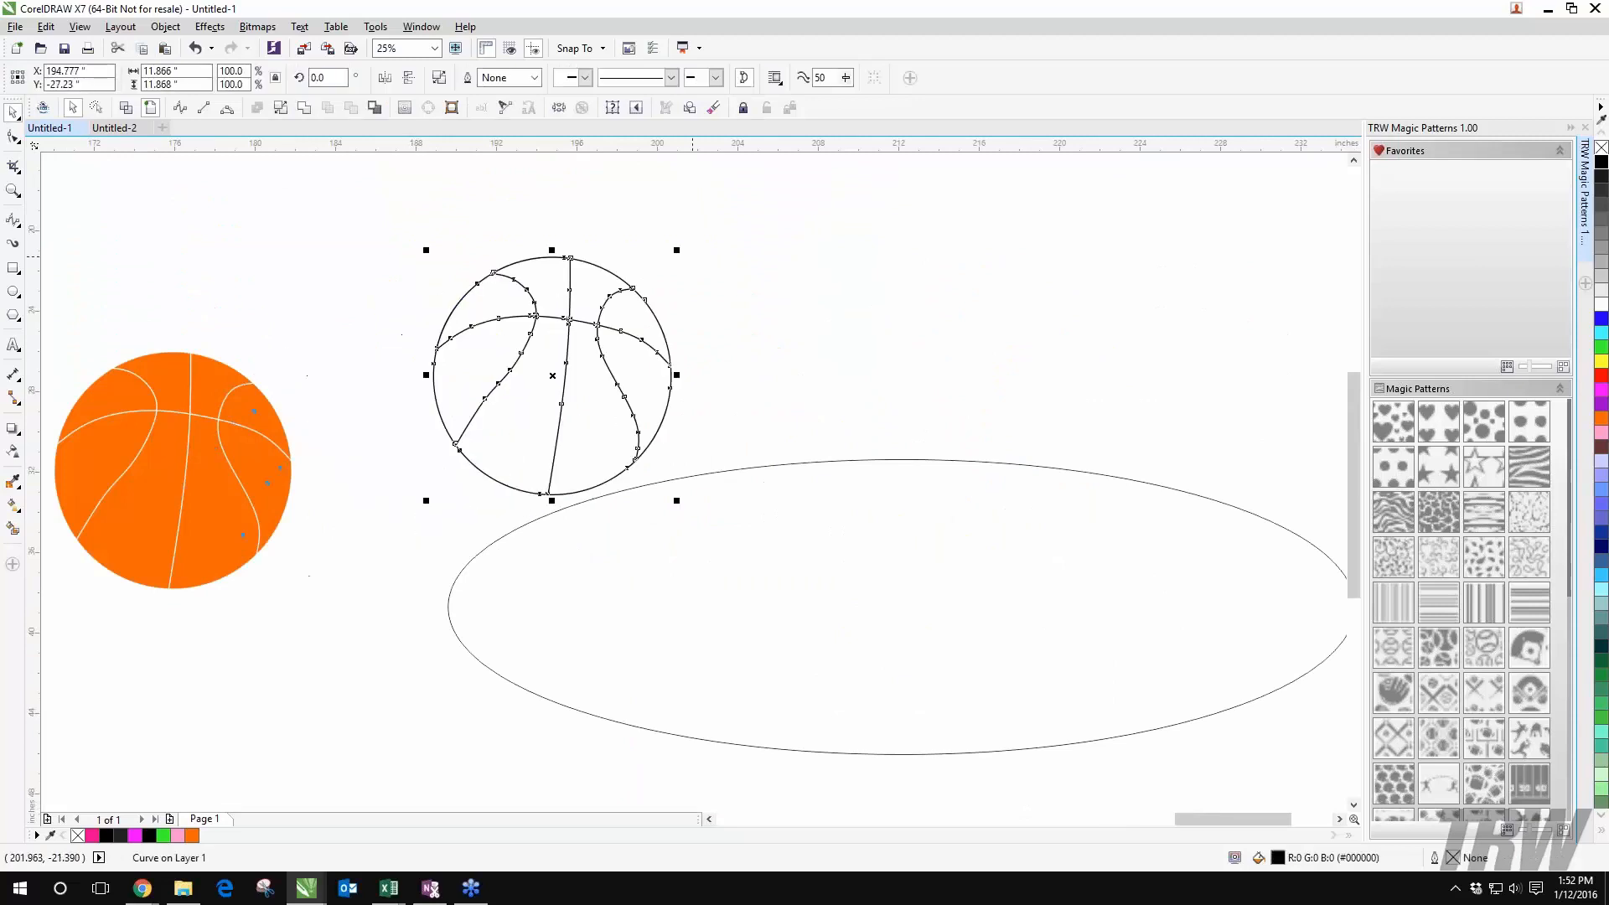
click(838, 443)
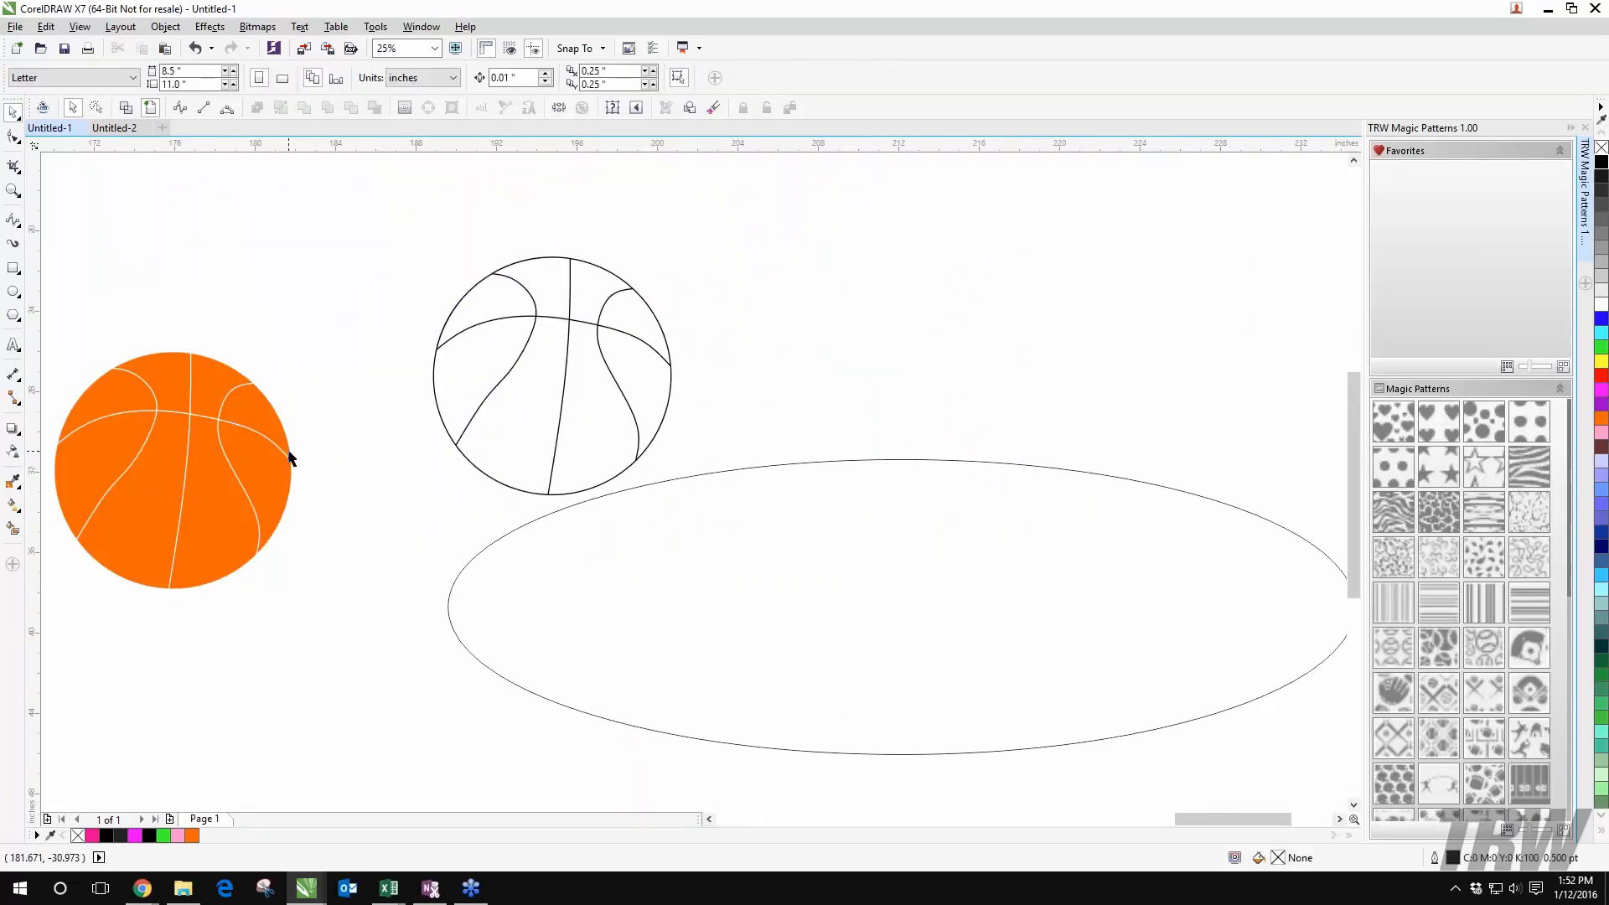
Step: Examine the separated orange panels and black line shape alongside the original basketball, its traced copy and the other drawings
scroll(470, 439, down, 2)
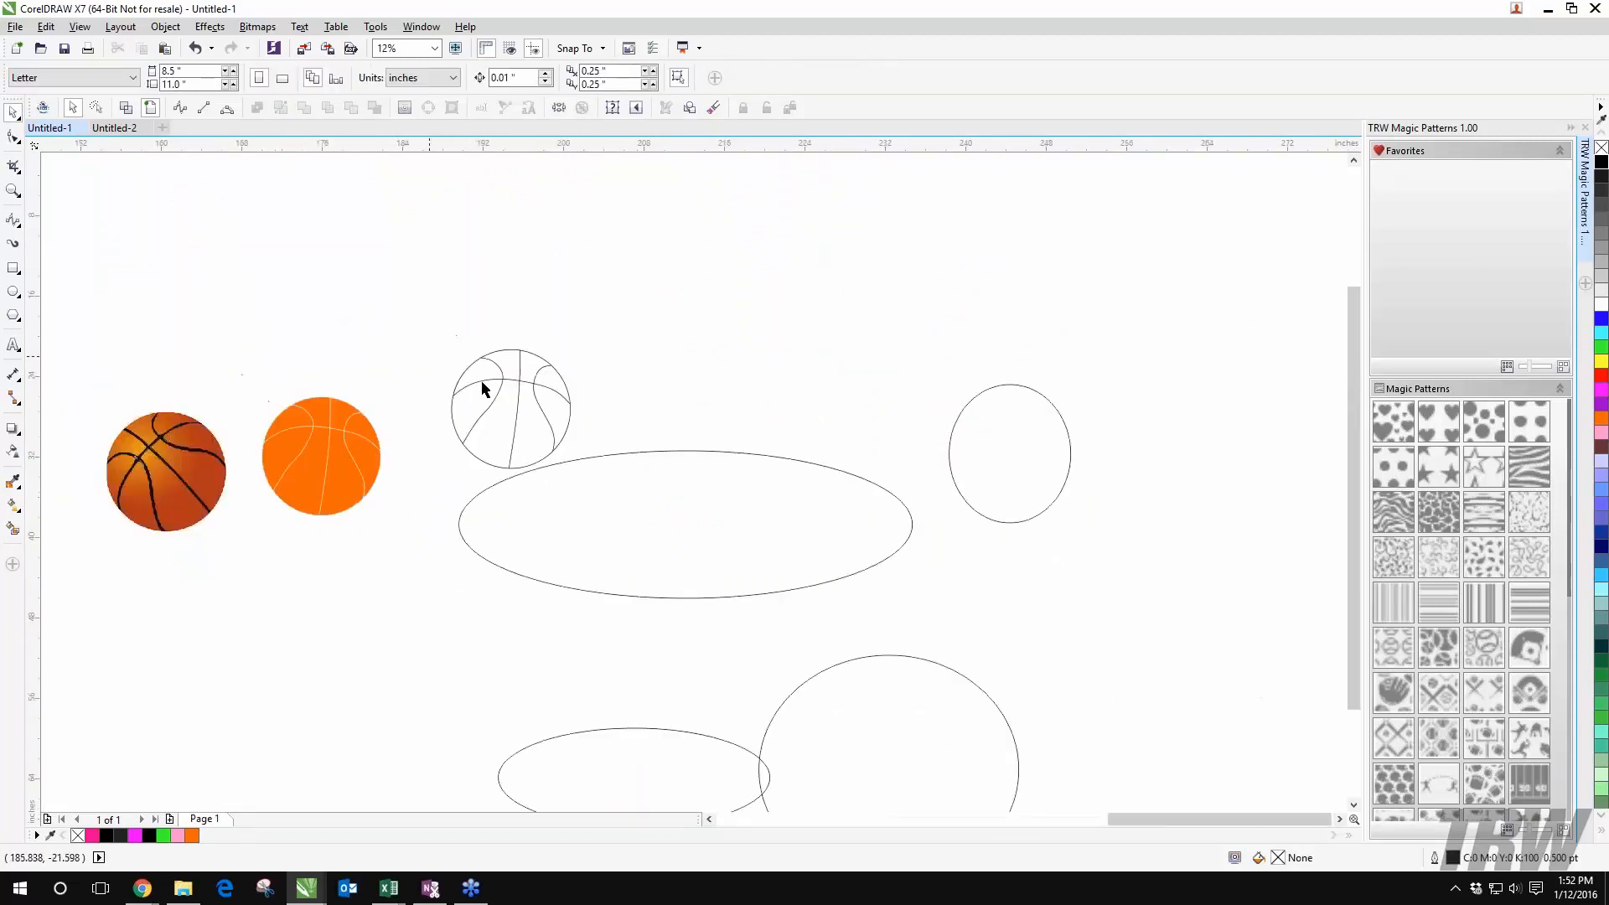
scroll(622, 410, up, 2)
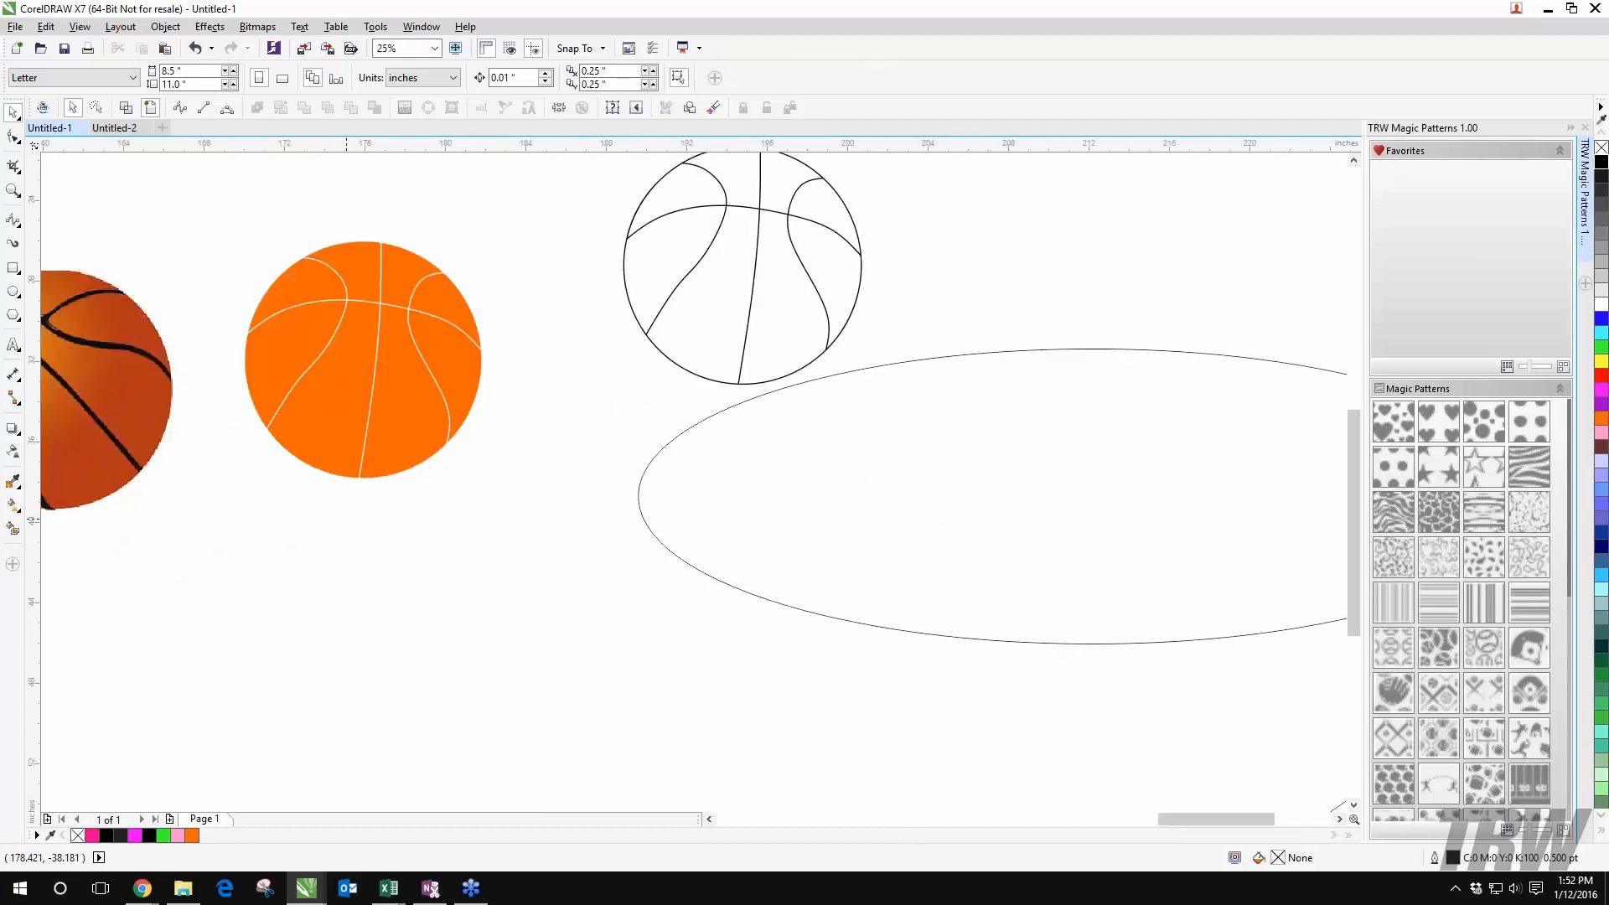
scroll(345, 371, down, 1)
drag(345, 371, 858, 500)
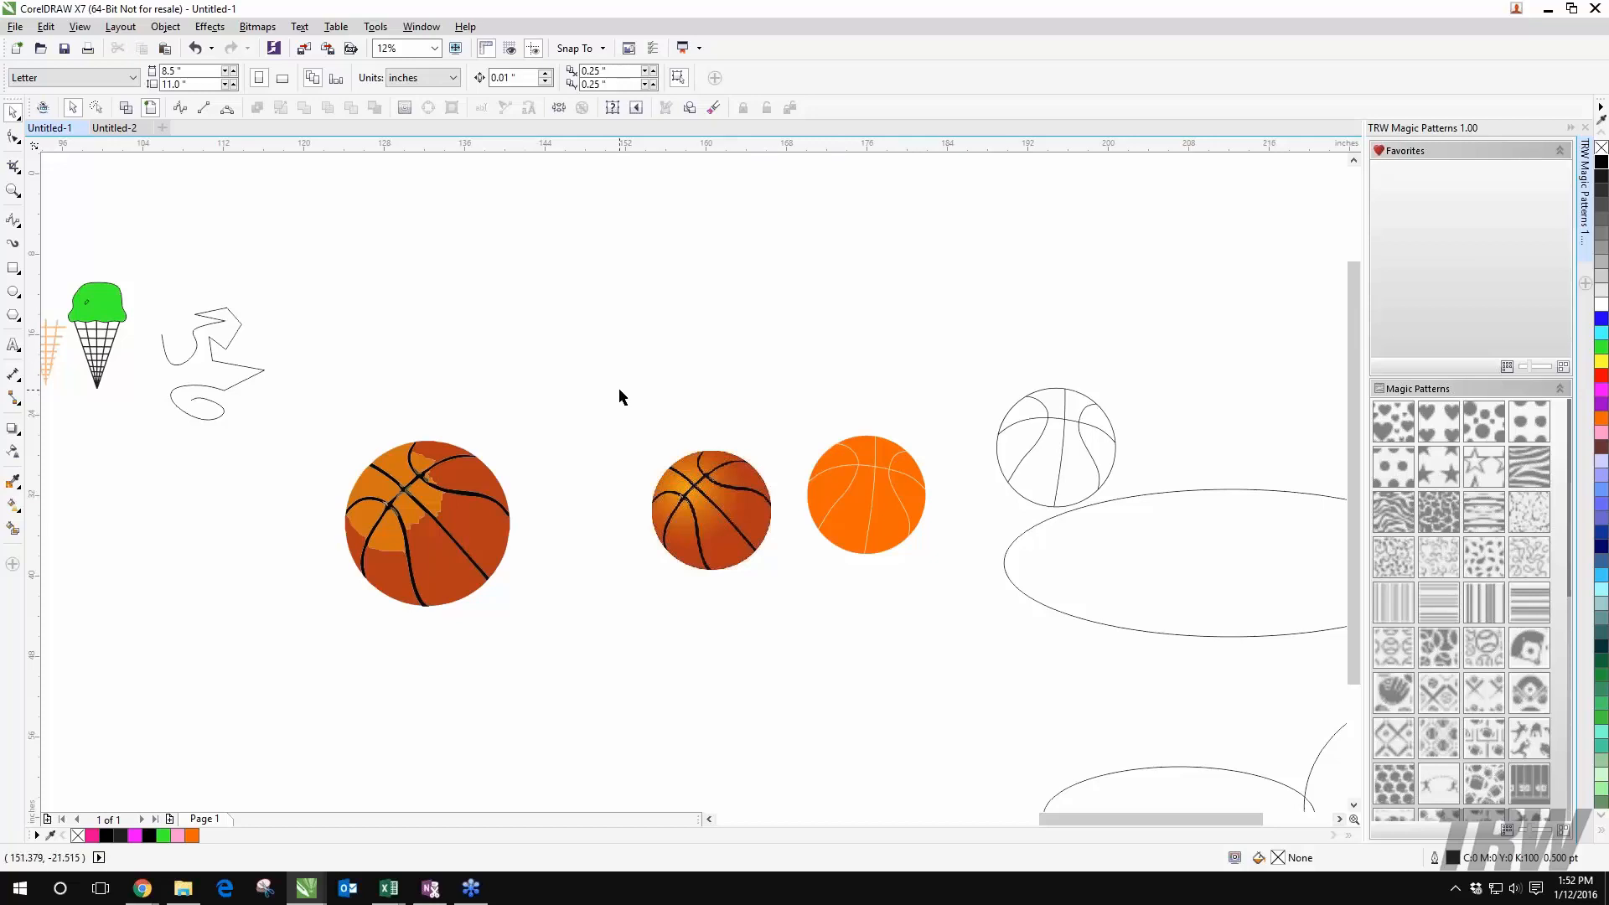
scroll(453, 433, up, 2)
scroll(457, 435, down, 2)
drag(457, 435, 759, 244)
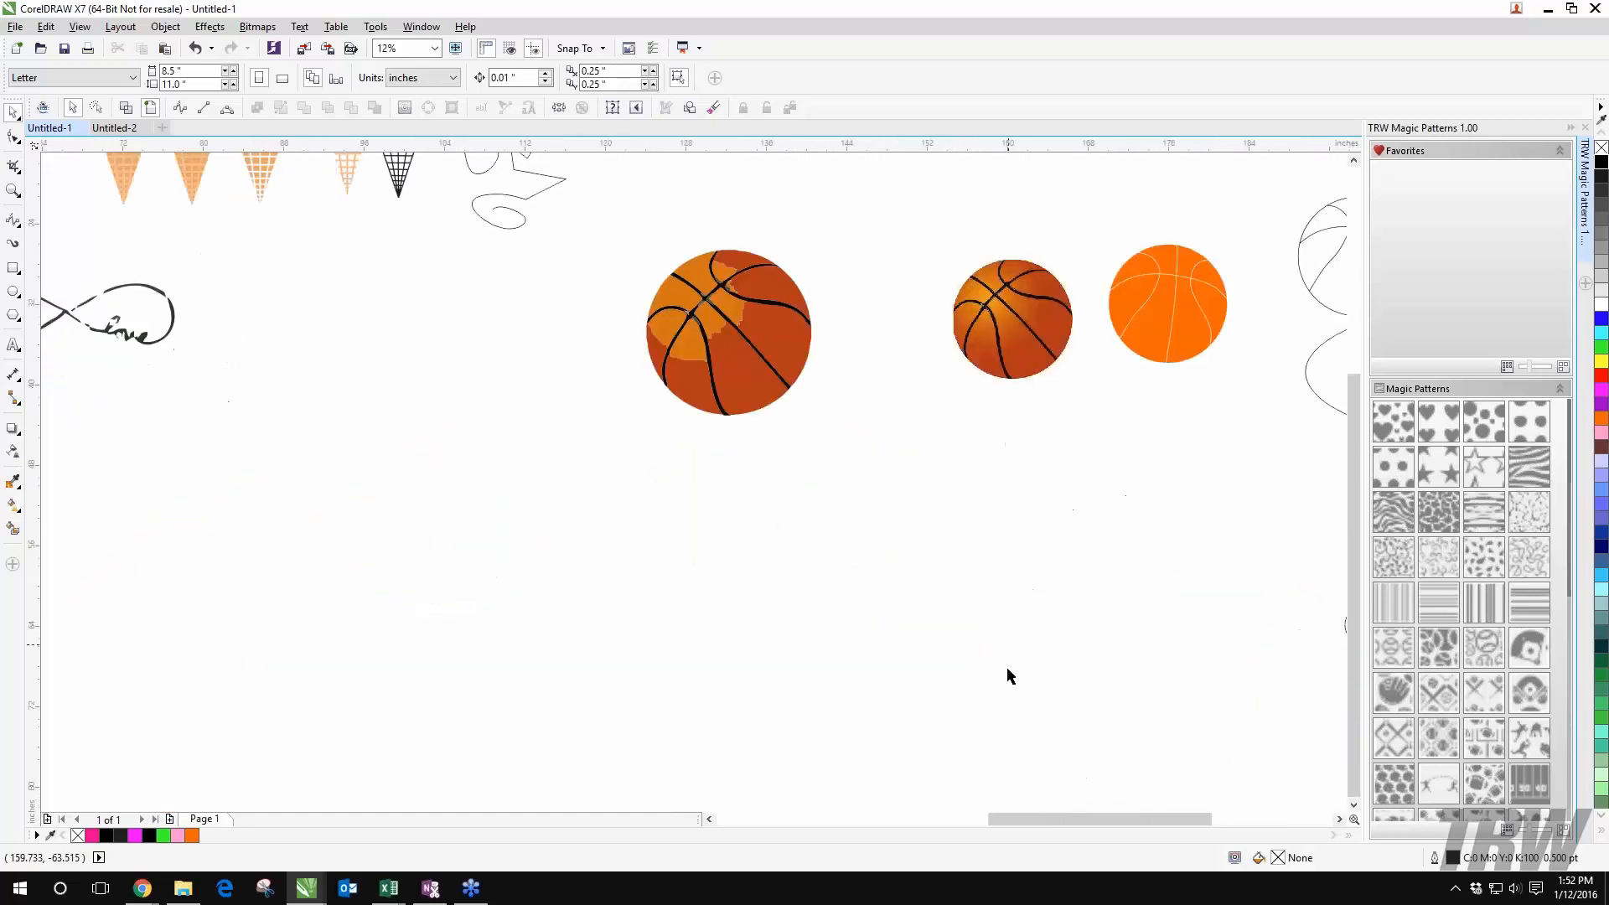
scroll(753, 545, down, 1)
drag(753, 398, 483, 462)
scroll(483, 462, up, 2)
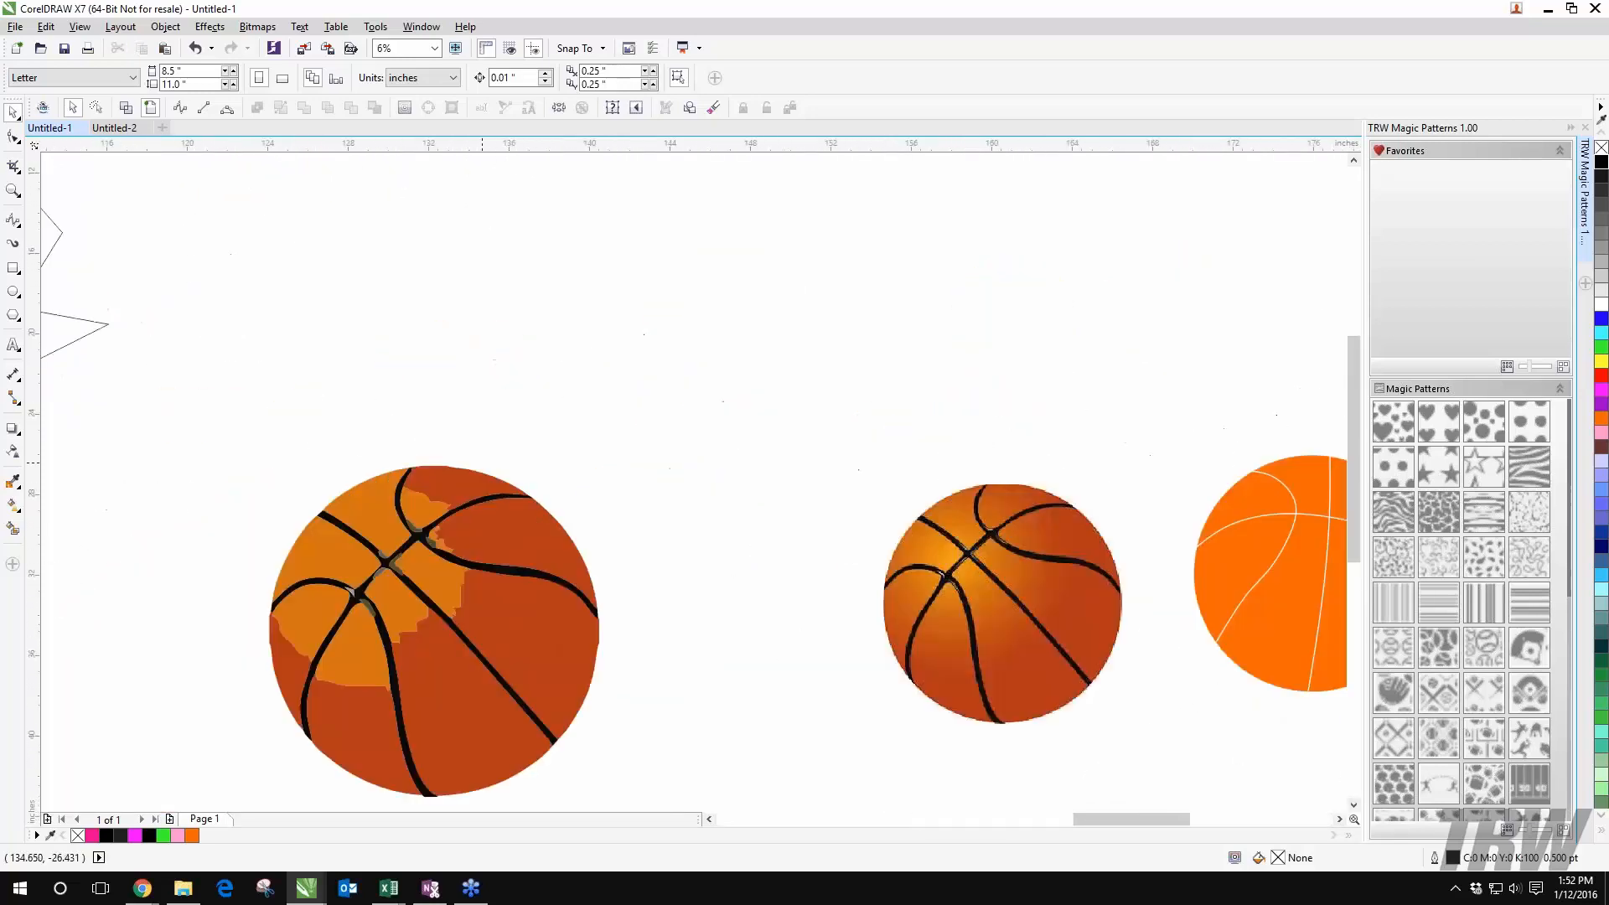
scroll(650, 658, down, 2)
scroll(654, 637, up, 1)
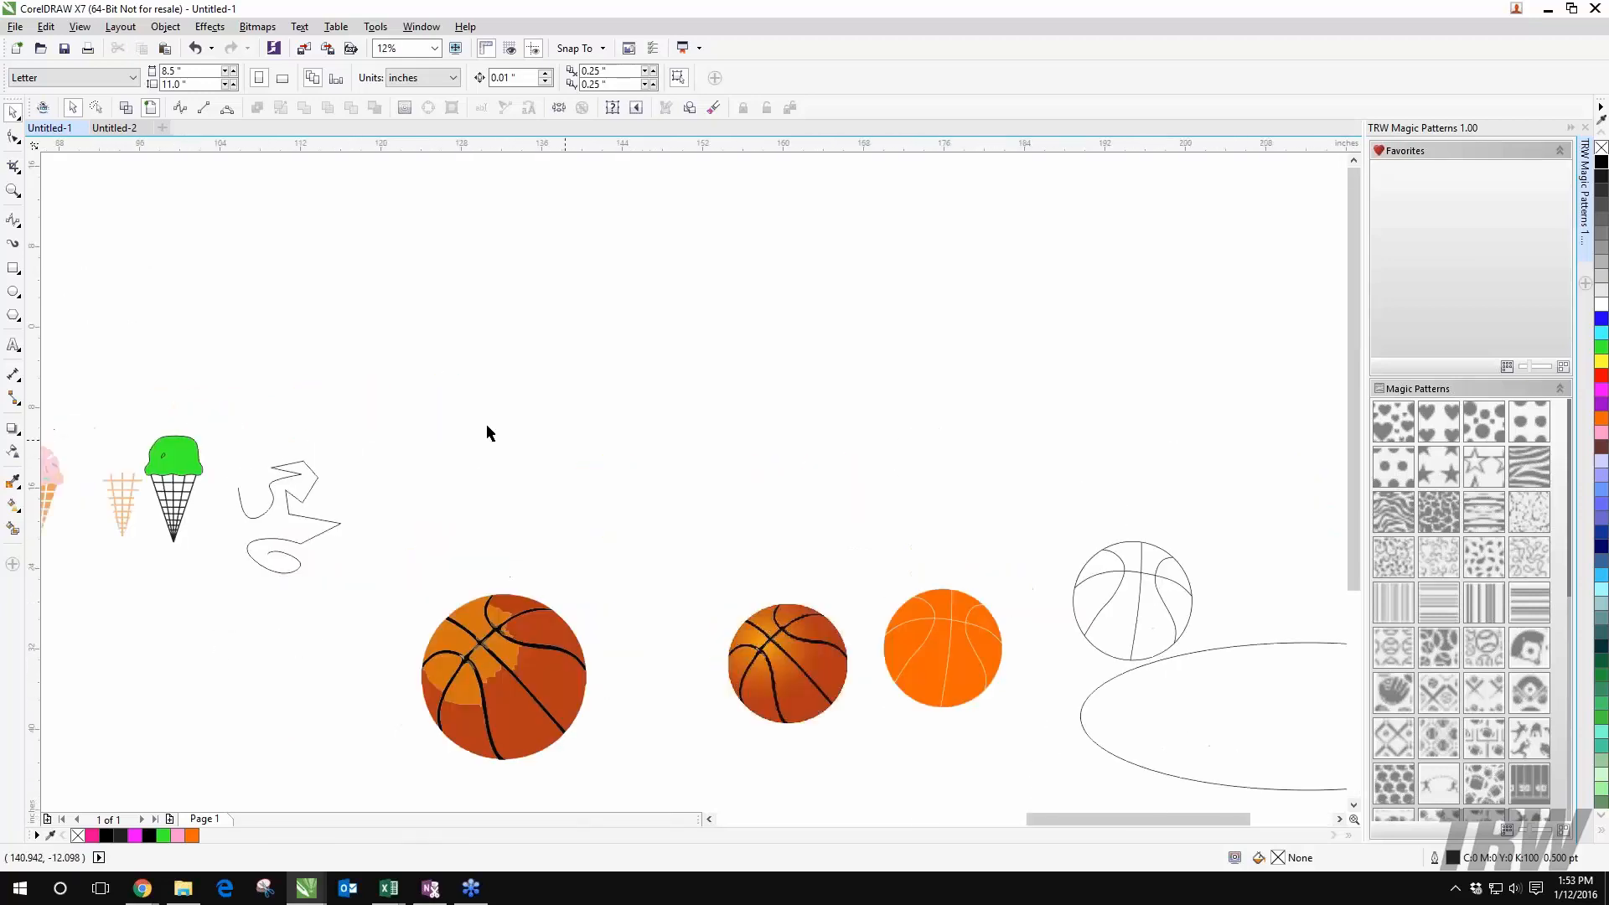
scroll(544, 626, down, 1)
drag(517, 609, 611, 441)
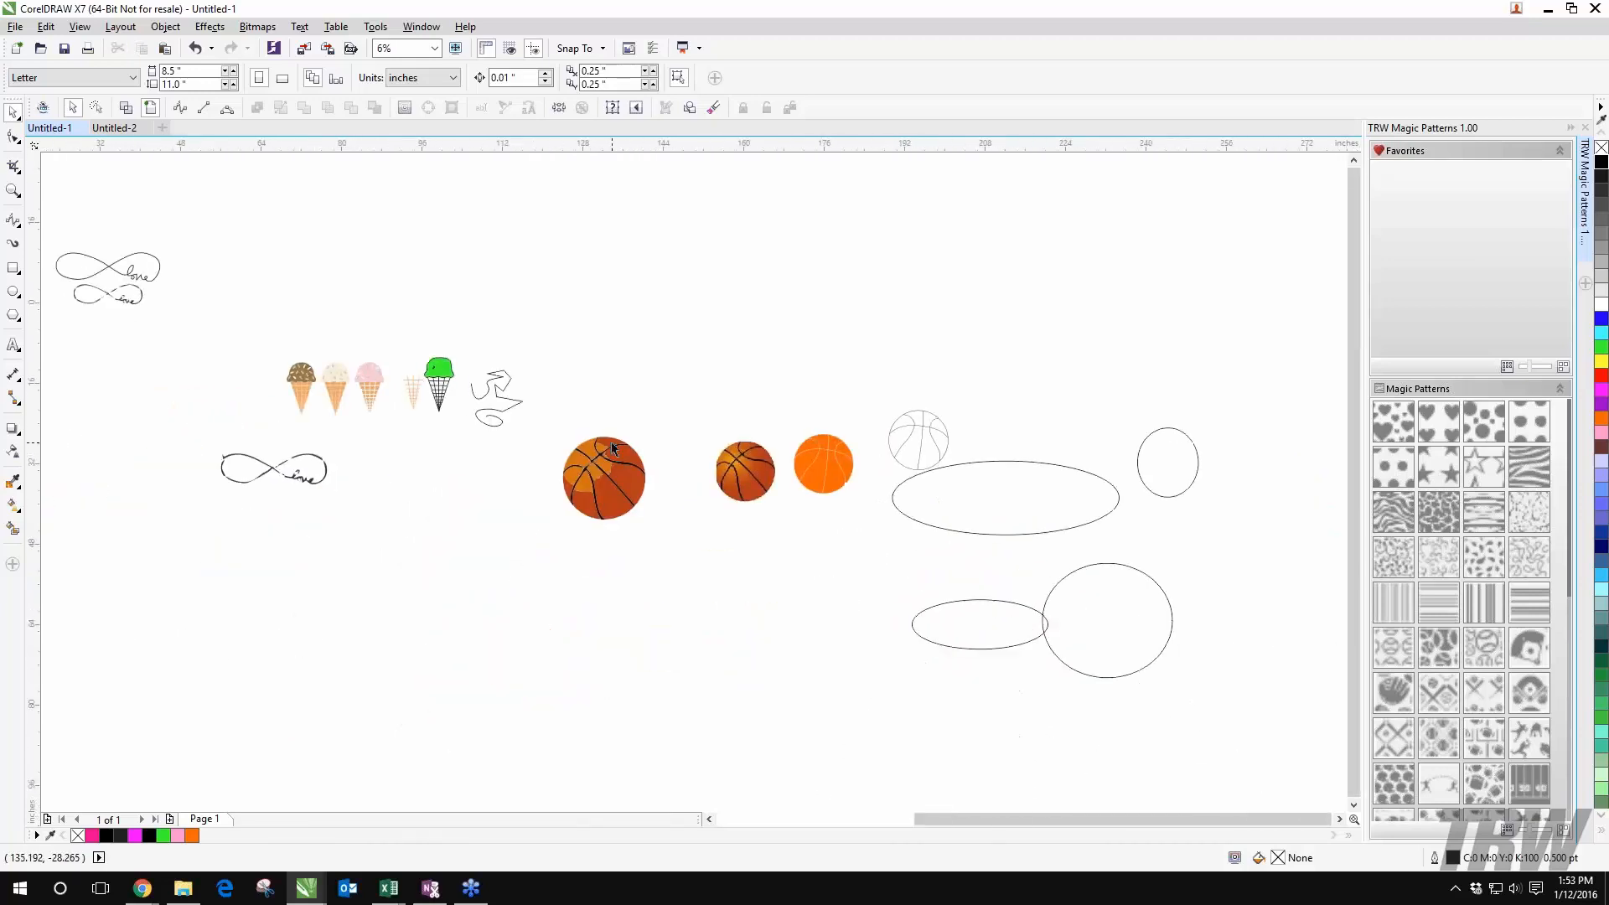